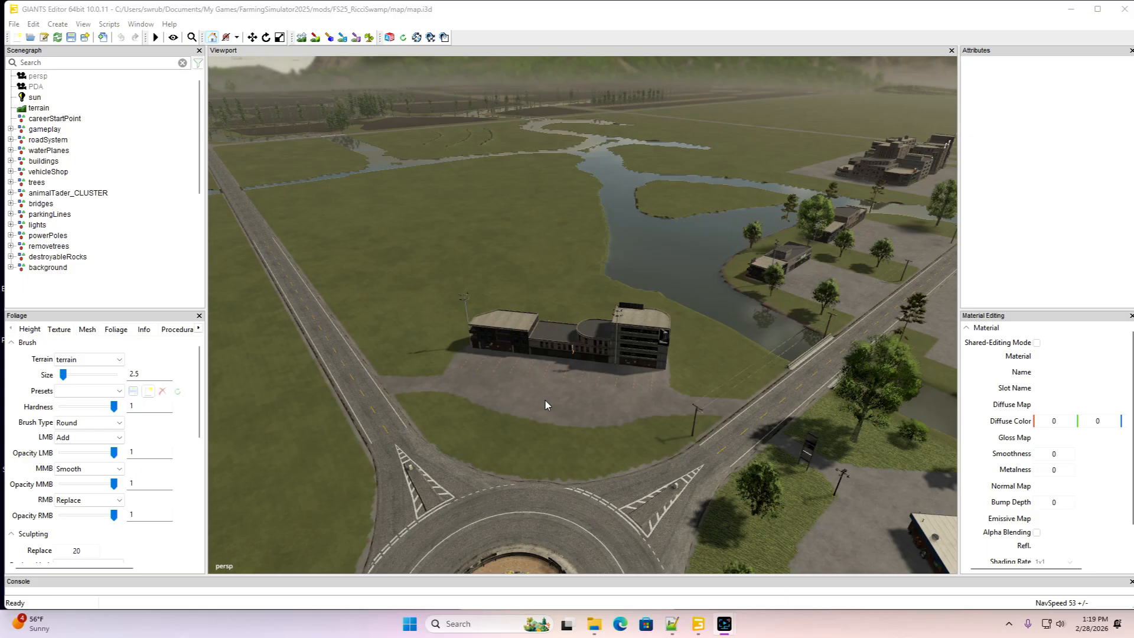
Fill the river channel beside the straight road by sculpting the terrain at Replace height 25 with a brush size of 45.673
{"action": "key", "text": "a"}
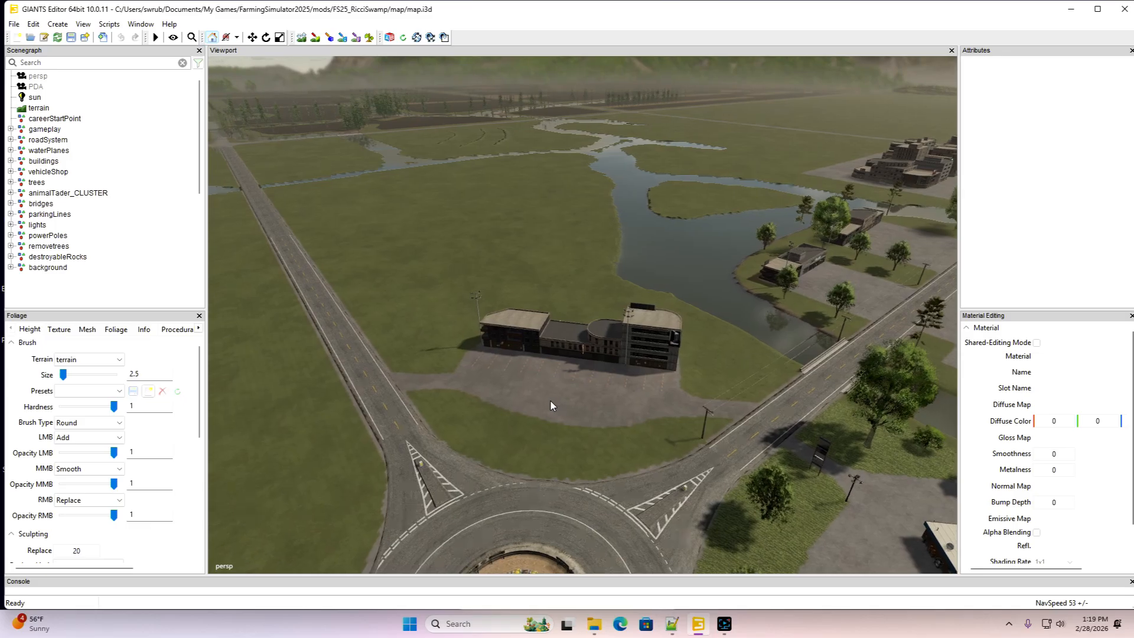
{"action": "left_click_drag", "start_coordinate": [550, 402], "coordinate": [365, 383], "text": "alt"}
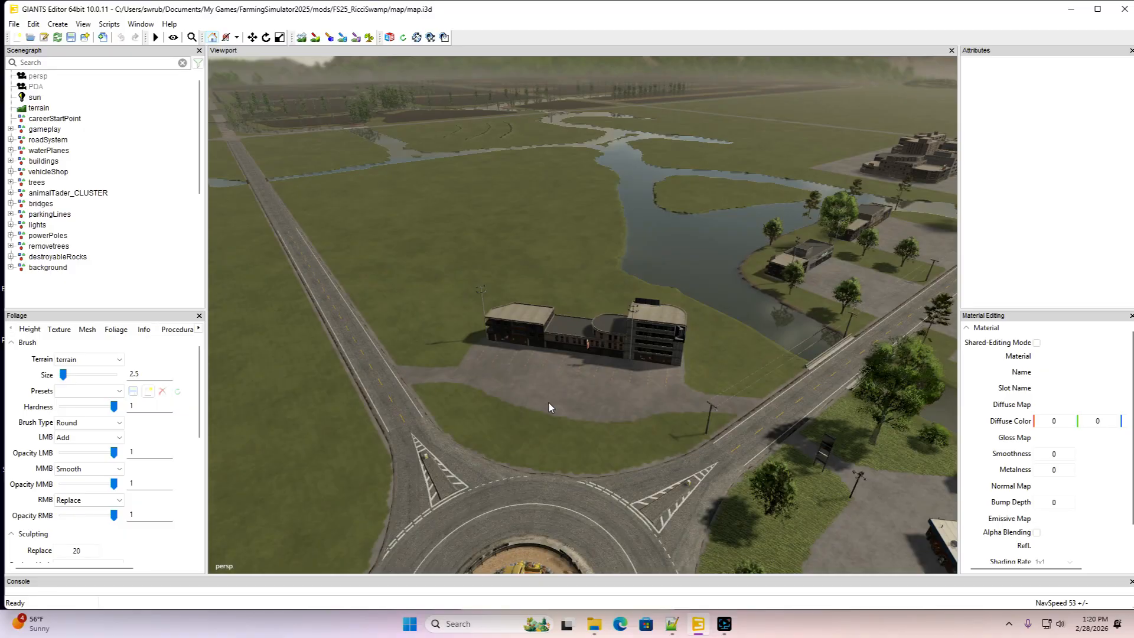
{"action": "left_click_drag", "start_coordinate": [549, 403], "coordinate": [540, 406], "text": "alt"}
{"action": "left_click_drag", "start_coordinate": [705, 229], "coordinate": [627, 403], "text": "alt"}
{"action": "key", "text": "w"}
{"action": "scroll", "coordinate": [570, 414], "scroll_direction": "down", "scroll_amount": 3}
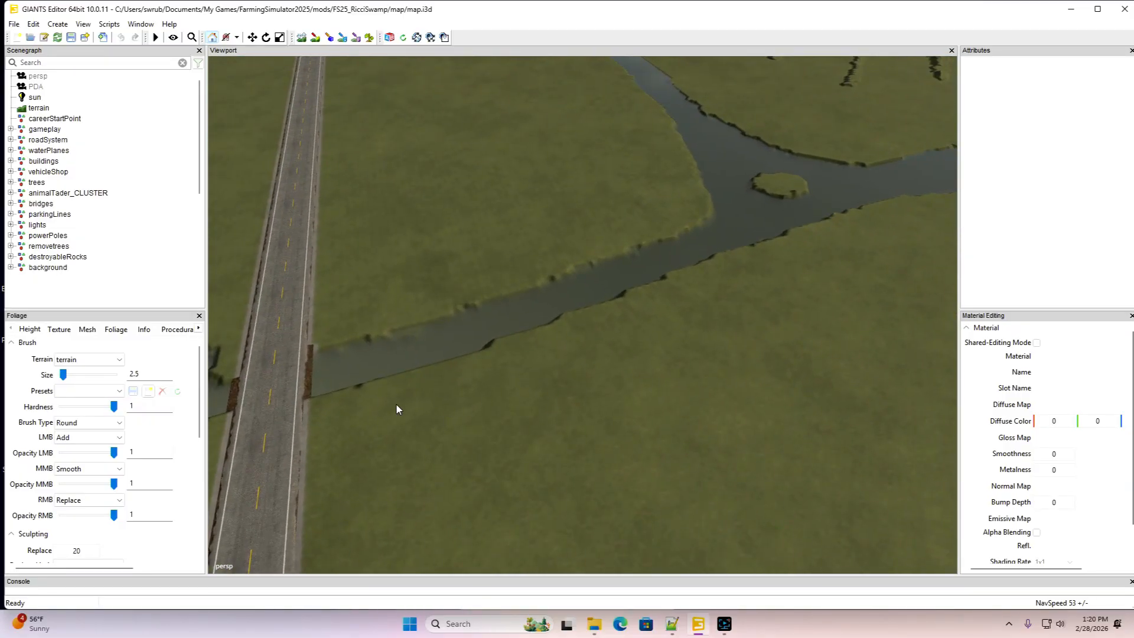
{"action": "double_click", "coordinate": [76, 550]}
{"action": "type", "text": "25"}
{"action": "left_click_drag", "start_coordinate": [63, 374], "coordinate": [86, 374]}
{"action": "left_click", "coordinate": [302, 39]}
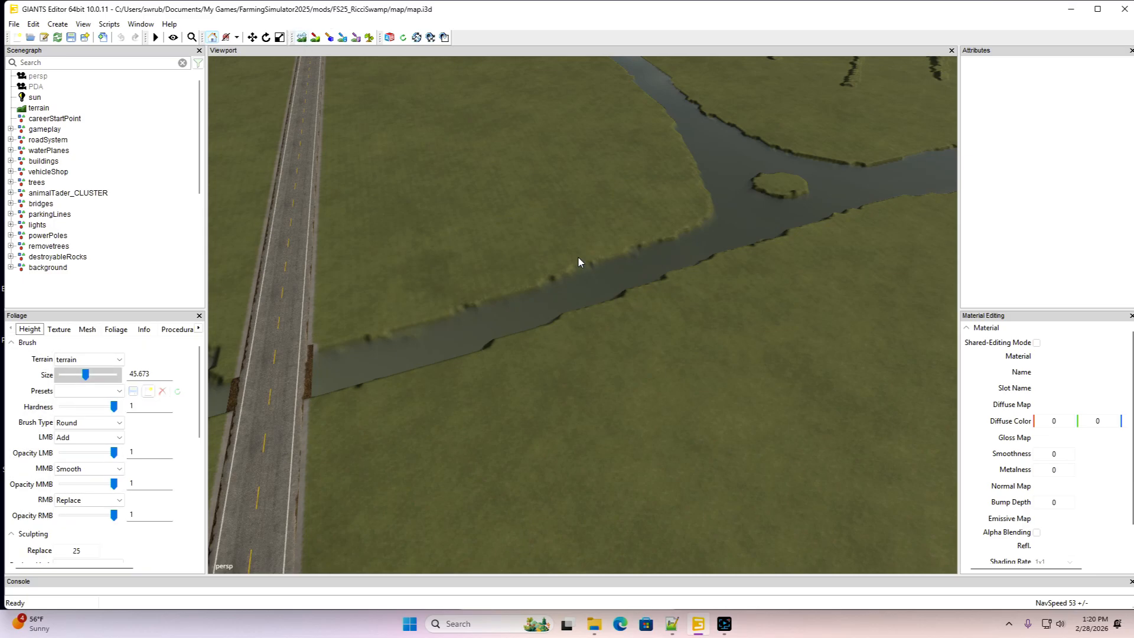
{"action": "mouse_move", "coordinate": [580, 268]}
{"action": "left_mouse_down"}
{"action": "mouse_move", "coordinate": [591, 283]}
{"action": "mouse_move", "coordinate": [537, 305]}
{"action": "mouse_move", "coordinate": [805, 195]}
{"action": "mouse_move", "coordinate": [732, 144]}
{"action": "mouse_move", "coordinate": [725, 181]}
{"action": "mouse_move", "coordinate": [886, 203]}
{"action": "mouse_move", "coordinate": [759, 253]}
{"action": "left_mouse_up"}
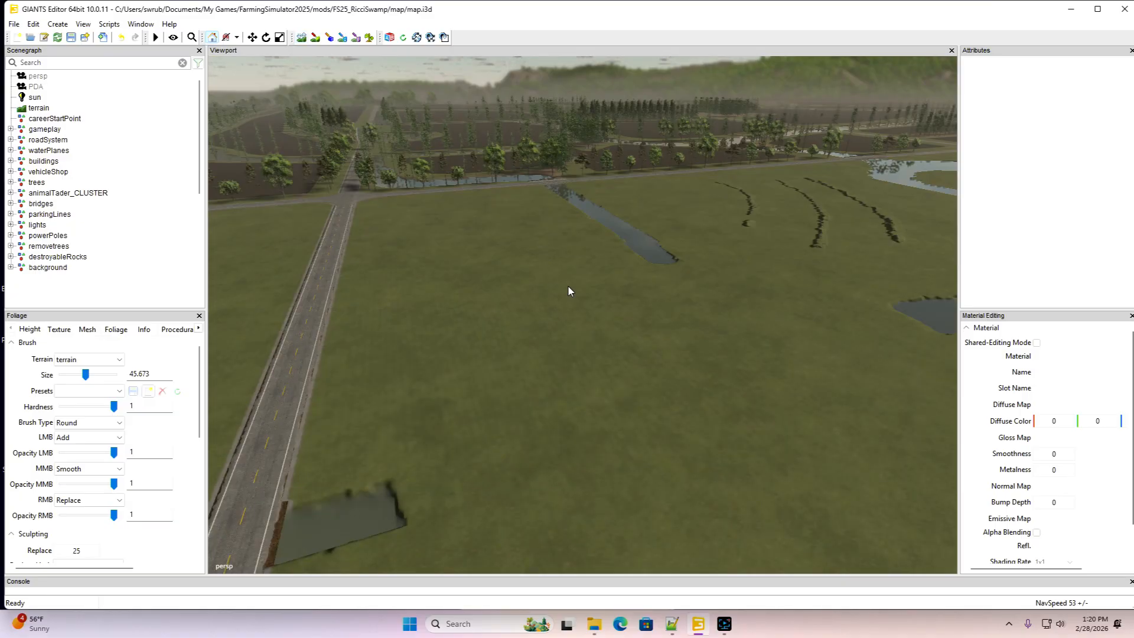
Fill the curved grooves and the long stream in the field beside the tree-lined road, leaving a short inlet at the bridge
{"action": "left_click_drag", "start_coordinate": [593, 307], "coordinate": [826, 360], "text": "alt"}
{"action": "scroll", "coordinate": [591, 243], "scroll_direction": "up", "scroll_amount": 10}
{"action": "scroll", "coordinate": [815, 360], "scroll_direction": "down", "scroll_amount": 5}
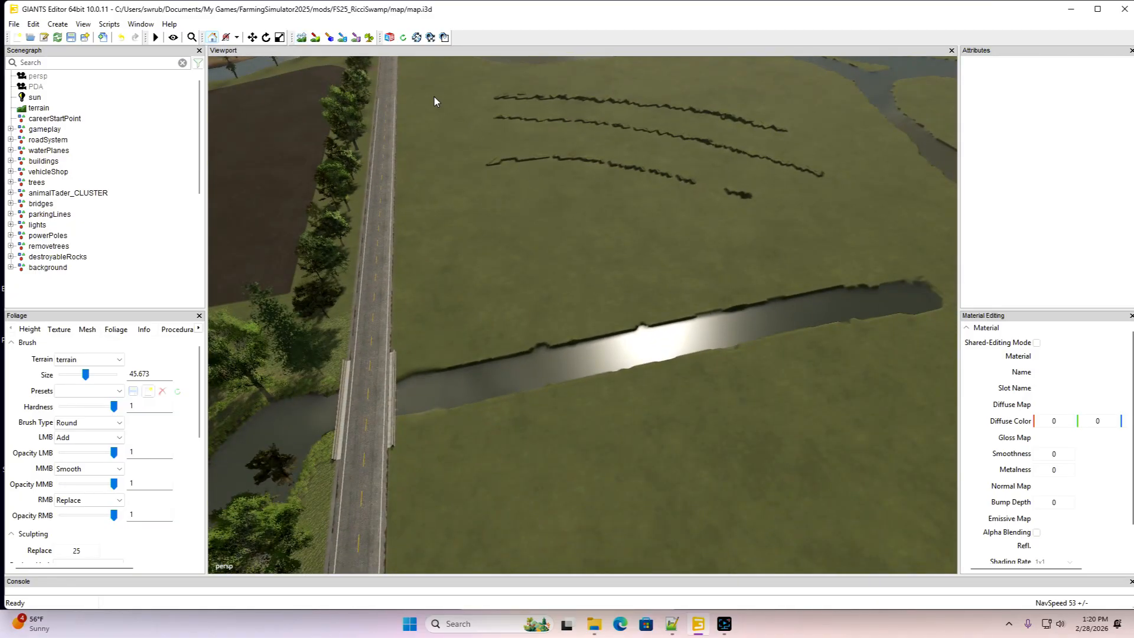
{"action": "left_click", "coordinate": [302, 38]}
{"action": "mouse_move", "coordinate": [842, 241]}
{"action": "left_mouse_down"}
{"action": "mouse_move", "coordinate": [876, 291]}
{"action": "mouse_move", "coordinate": [590, 348]}
{"action": "mouse_move", "coordinate": [644, 349]}
{"action": "left_mouse_up"}
{"action": "mouse_move", "coordinate": [809, 278]}
{"action": "left_mouse_down"}
{"action": "mouse_move", "coordinate": [541, 356]}
{"action": "mouse_move", "coordinate": [747, 222]}
{"action": "mouse_move", "coordinate": [618, 183]}
{"action": "mouse_move", "coordinate": [487, 163]}
{"action": "mouse_move", "coordinate": [791, 171]}
{"action": "mouse_move", "coordinate": [490, 122]}
{"action": "mouse_move", "coordinate": [648, 114]}
{"action": "mouse_move", "coordinate": [788, 141]}
{"action": "left_mouse_up"}
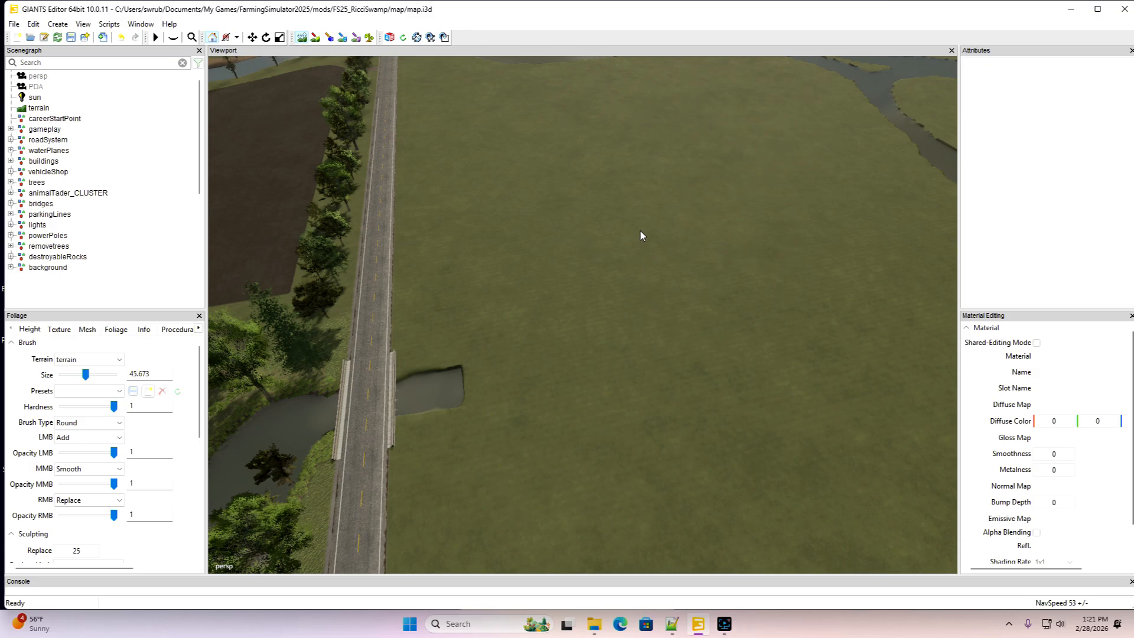
Fill the large forked pond and its winding channel in the field, keeping only a short inlet beside the road bridge
{"action": "left_click_drag", "start_coordinate": [640, 232], "coordinate": [554, 115], "text": "alt"}
{"action": "scroll", "coordinate": [563, 143], "scroll_direction": "up", "scroll_amount": 10, "text": "alt"}
{"action": "scroll", "coordinate": [792, 249], "scroll_direction": "down", "scroll_amount": 8, "text": "alt"}
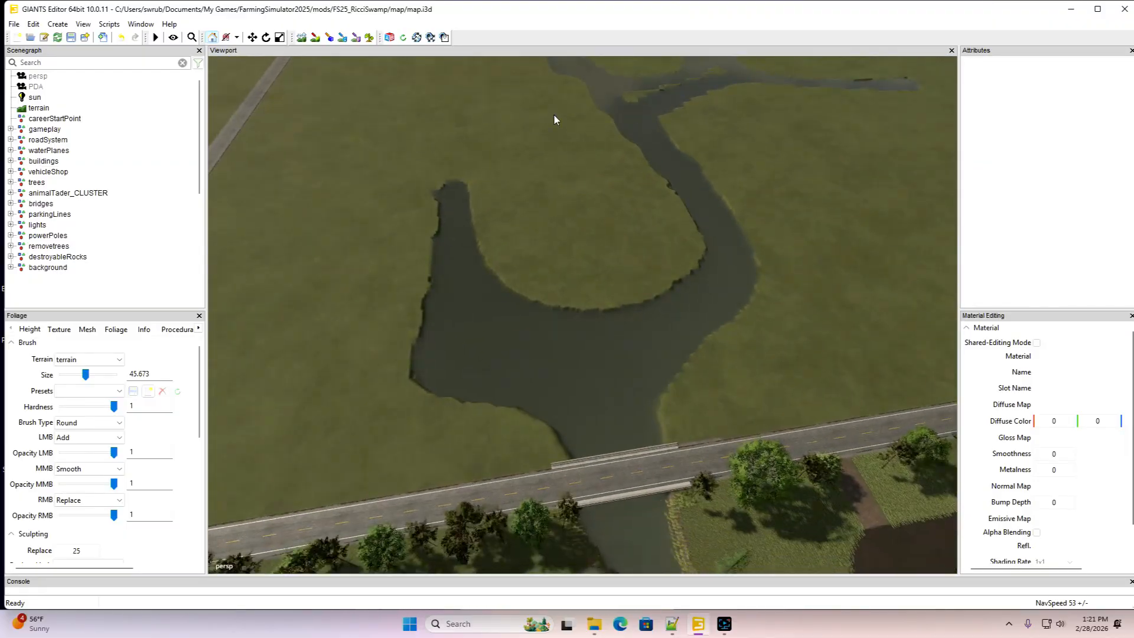
{"action": "left_click", "coordinate": [302, 37]}
{"action": "mouse_move", "coordinate": [789, 290]}
{"action": "left_mouse_down"}
{"action": "mouse_move", "coordinate": [623, 339]}
{"action": "mouse_move", "coordinate": [451, 372]}
{"action": "mouse_move", "coordinate": [527, 329]}
{"action": "mouse_move", "coordinate": [455, 288]}
{"action": "mouse_move", "coordinate": [458, 211]}
{"action": "mouse_move", "coordinate": [726, 307]}
{"action": "mouse_move", "coordinate": [731, 251]}
{"action": "mouse_move", "coordinate": [664, 164]}
{"action": "mouse_move", "coordinate": [601, 121]}
{"action": "left_mouse_up"}
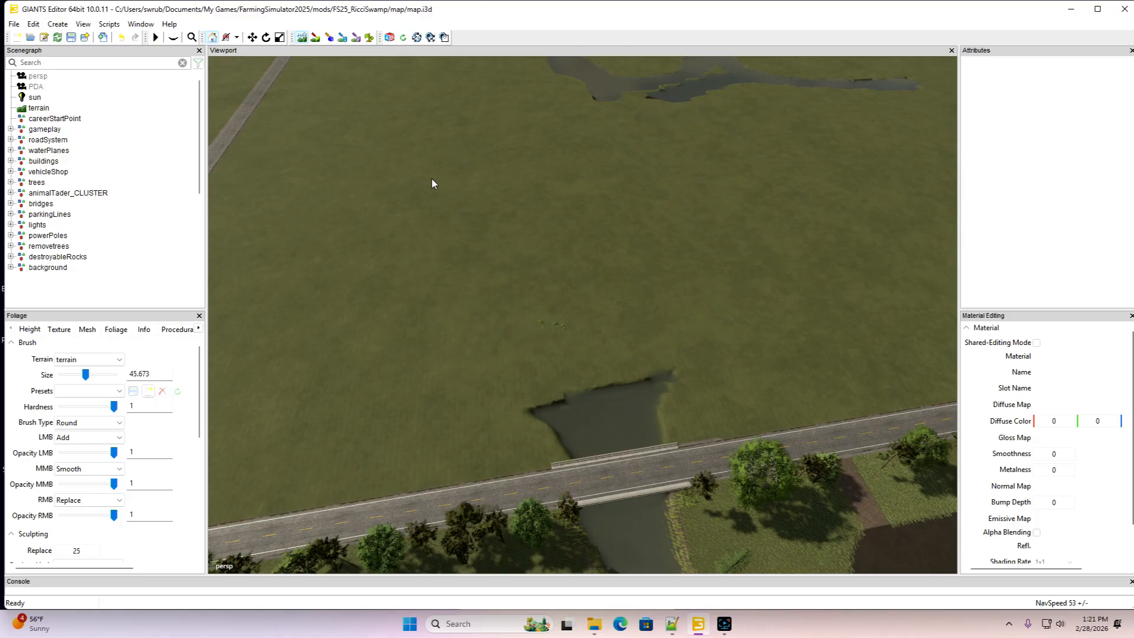
Fill the forked river branches across the open field up to the water loop near the town buildings
{"action": "mouse_move", "coordinate": [586, 247]}
{"action": "left_mouse_down", "text": "alt"}
{"action": "mouse_move", "coordinate": [578, 154]}
{"action": "mouse_move", "coordinate": [584, 232]}
{"action": "left_mouse_up", "text": "alt"}
{"action": "left_click", "coordinate": [302, 38]}
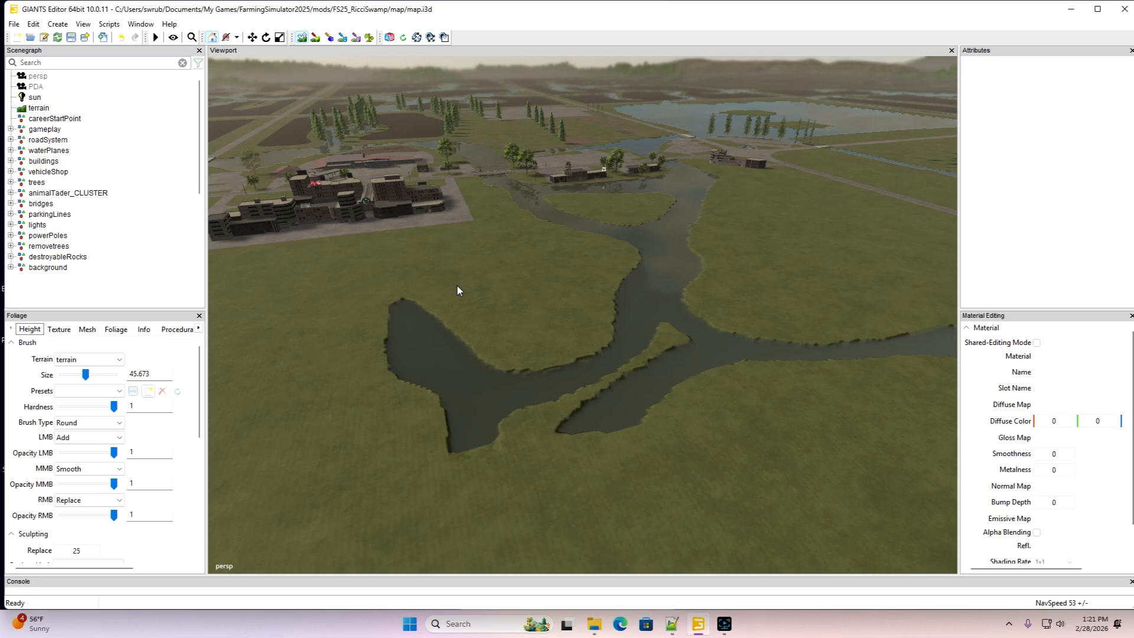
{"action": "mouse_move", "coordinate": [406, 340]}
{"action": "left_mouse_down"}
{"action": "mouse_move", "coordinate": [442, 421]}
{"action": "mouse_move", "coordinate": [483, 365]}
{"action": "mouse_move", "coordinate": [605, 402]}
{"action": "mouse_move", "coordinate": [654, 375]}
{"action": "mouse_move", "coordinate": [644, 329]}
{"action": "mouse_move", "coordinate": [686, 360]}
{"action": "mouse_move", "coordinate": [848, 355]}
{"action": "mouse_move", "coordinate": [667, 276]}
{"action": "mouse_move", "coordinate": [714, 250]}
{"action": "left_mouse_up"}
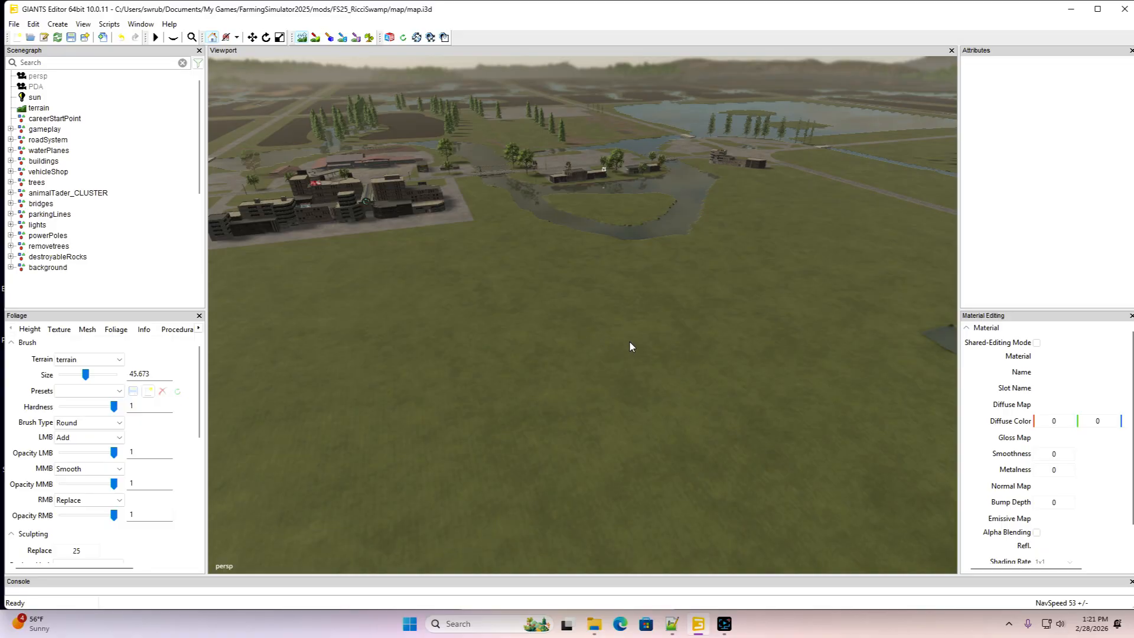
Fill the small leftover water hole in the middle of the open field
{"action": "left_click_drag", "start_coordinate": [629, 342], "coordinate": [665, 374], "text": "alt"}
{"action": "scroll", "coordinate": [715, 275], "scroll_direction": "up", "scroll_amount": 3}
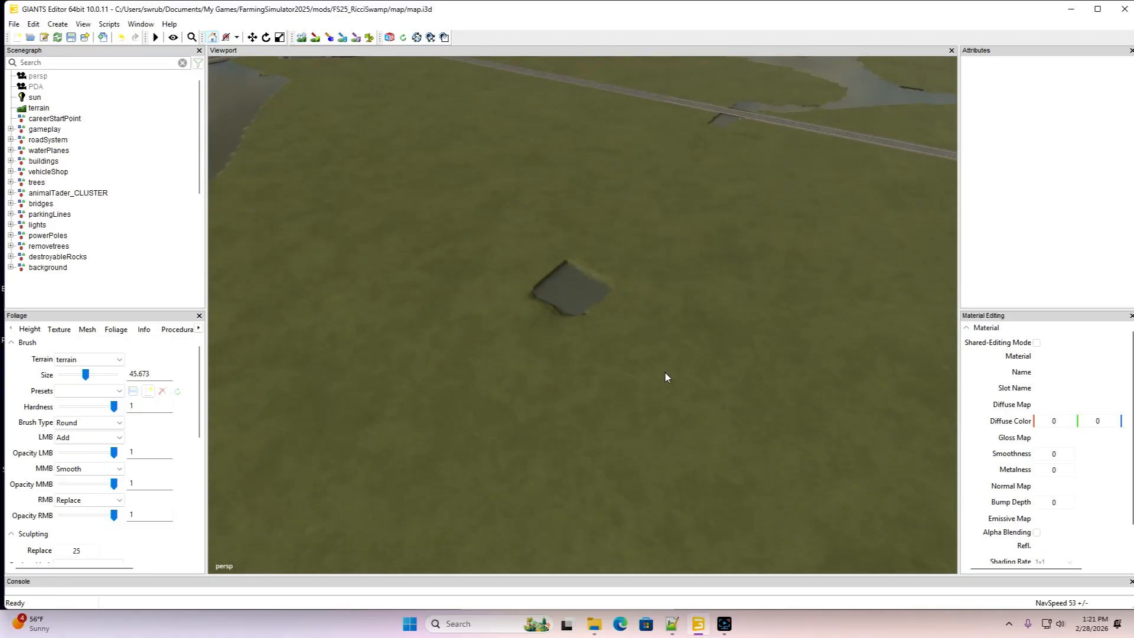
{"action": "left_click", "coordinate": [302, 37]}
{"action": "mouse_move", "coordinate": [596, 257]}
{"action": "right_mouse_down"}
{"action": "mouse_move", "coordinate": [608, 262]}
{"action": "mouse_move", "coordinate": [558, 300]}
{"action": "mouse_move", "coordinate": [586, 346]}
{"action": "right_mouse_up"}
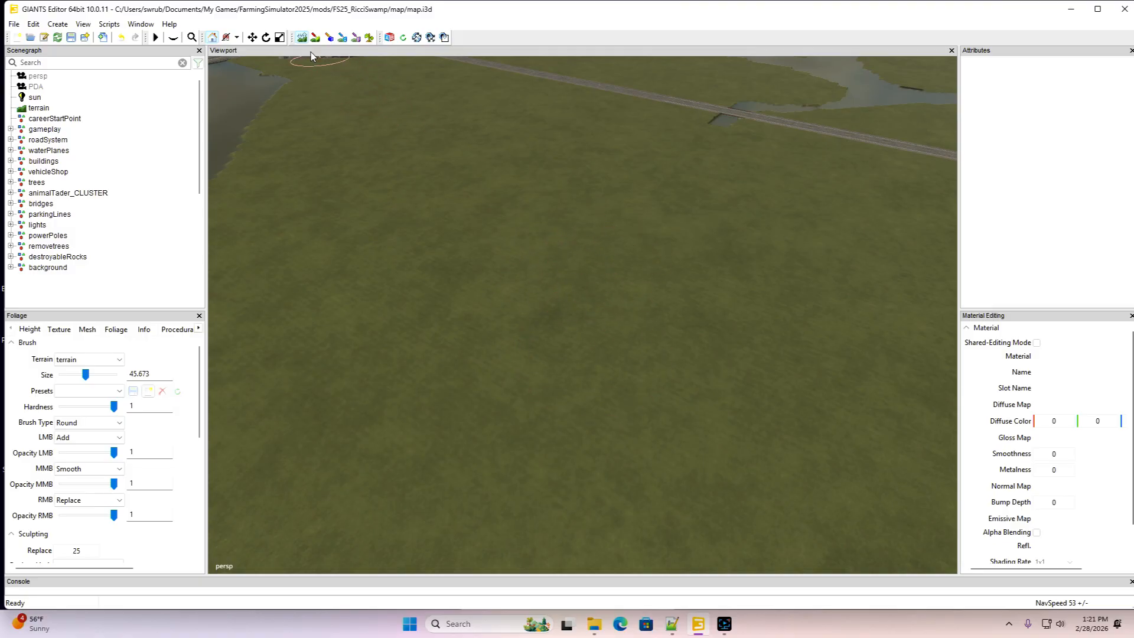
Fill the water loop around the island and narrow the lake behind the office building with a smooth field-side bank
{"action": "left_click", "coordinate": [304, 39]}
{"action": "left_click_drag", "start_coordinate": [636, 271], "coordinate": [348, 228], "text": "alt"}
{"action": "scroll", "coordinate": [594, 175], "scroll_direction": "up", "scroll_amount": 10}
{"action": "scroll", "coordinate": [303, 266], "scroll_direction": "down", "scroll_amount": 10}
{"action": "scroll", "coordinate": [348, 350], "scroll_direction": "up", "scroll_amount": 8}
{"action": "scroll", "coordinate": [349, 356], "scroll_direction": "down", "scroll_amount": 6}
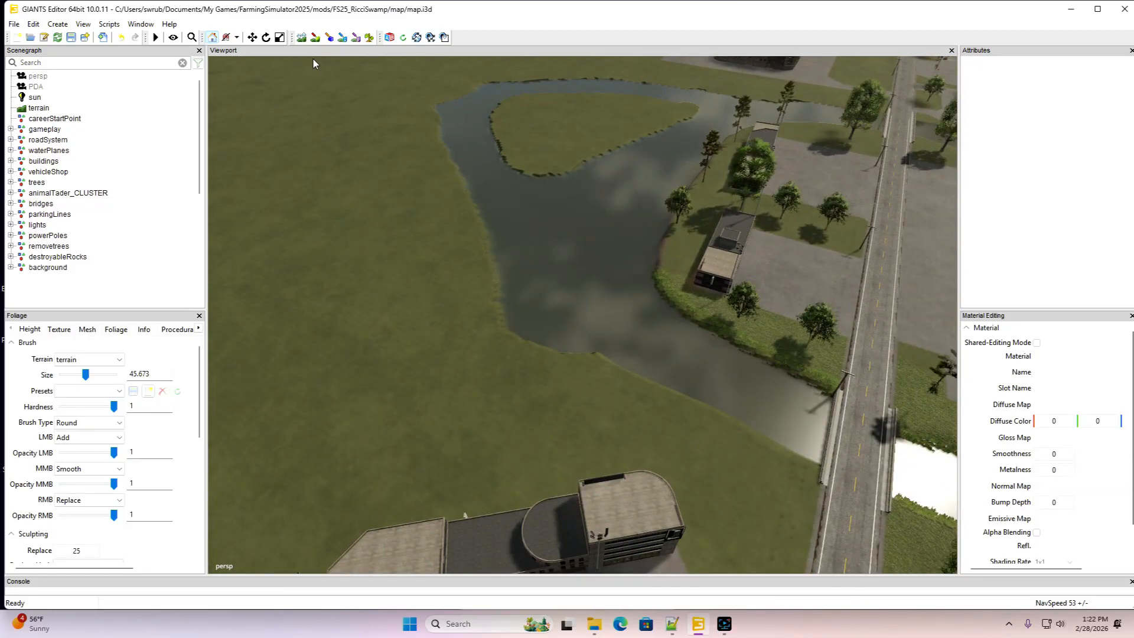
{"action": "left_click", "coordinate": [303, 37]}
{"action": "mouse_move", "coordinate": [551, 171]}
{"action": "left_mouse_down"}
{"action": "mouse_move", "coordinate": [510, 218]}
{"action": "mouse_move", "coordinate": [469, 171]}
{"action": "mouse_move", "coordinate": [472, 121]}
{"action": "mouse_move", "coordinate": [490, 93]}
{"action": "mouse_move", "coordinate": [662, 95]}
{"action": "mouse_move", "coordinate": [569, 165]}
{"action": "mouse_move", "coordinate": [491, 251]}
{"action": "mouse_move", "coordinate": [483, 339]}
{"action": "mouse_move", "coordinate": [498, 386]}
{"action": "left_mouse_up"}
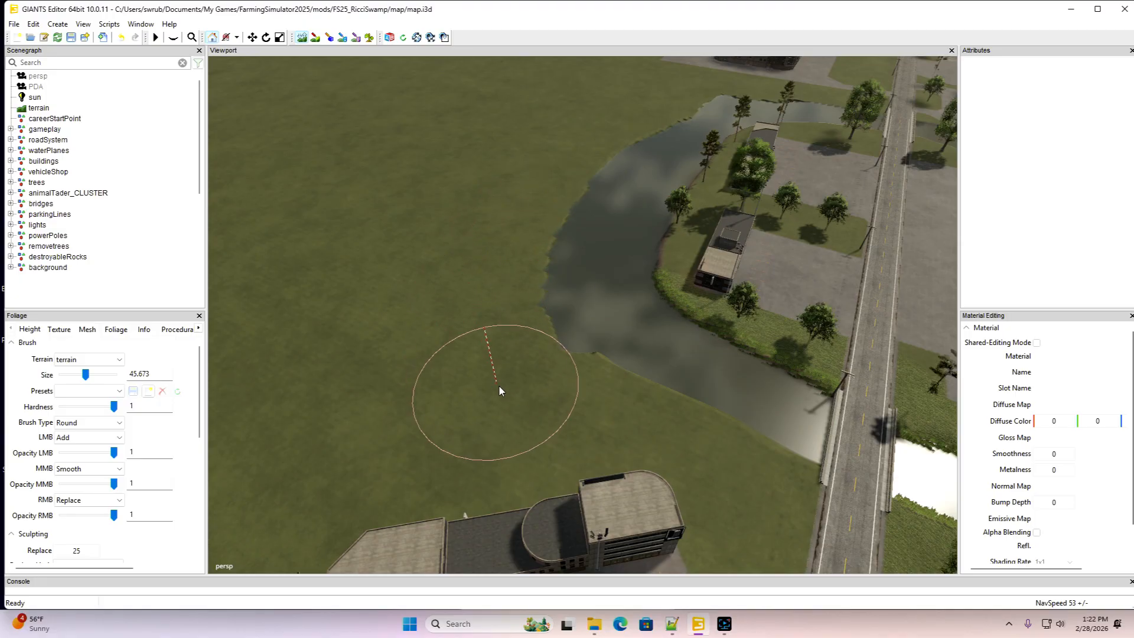
{"action": "mouse_move", "coordinate": [498, 386]}
{"action": "right_mouse_down"}
{"action": "mouse_move", "coordinate": [489, 278]}
{"action": "mouse_move", "coordinate": [536, 195]}
{"action": "mouse_move", "coordinate": [633, 111]}
{"action": "right_mouse_up"}
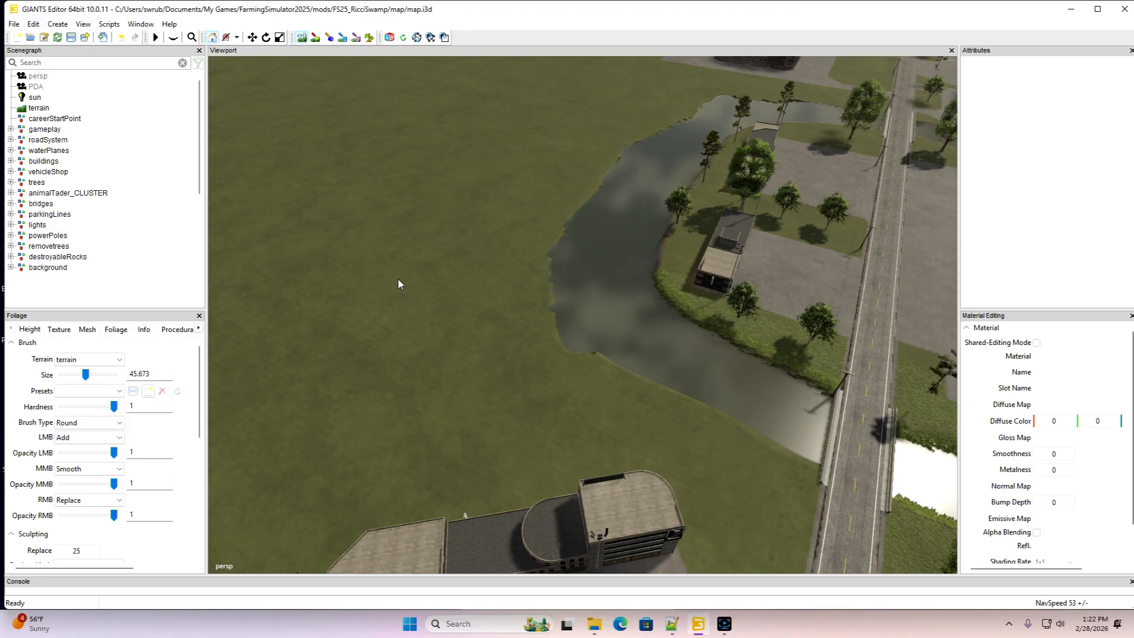
Carve a narrow channel behind the office building toward the lake, using Replace height 20 and brush size 8.455
{"action": "left_click_drag", "start_coordinate": [462, 303], "coordinate": [318, 274], "text": "alt"}
{"action": "left_click_drag", "start_coordinate": [555, 301], "coordinate": [525, 318], "text": "alt"}
{"action": "scroll", "coordinate": [547, 259], "scroll_direction": "up", "scroll_amount": 4}
{"action": "scroll", "coordinate": [497, 332], "scroll_direction": "down", "scroll_amount": 5}
{"action": "scroll", "coordinate": [444, 332], "scroll_direction": "up", "scroll_amount": 5}
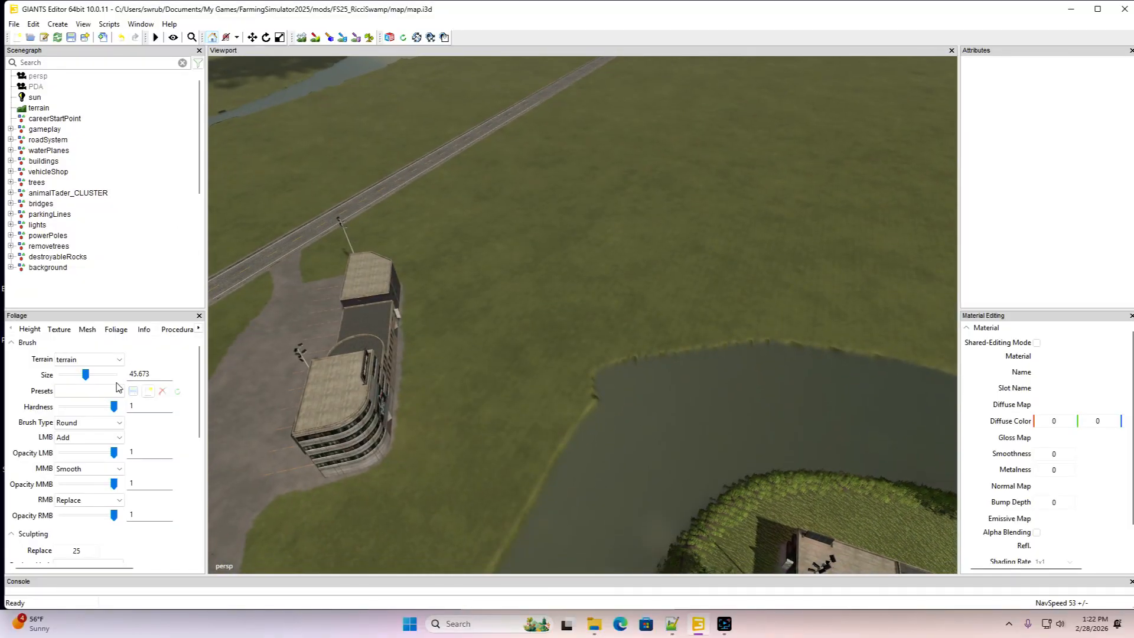
{"action": "left_click", "coordinate": [77, 550]}
{"action": "type", "text": "20"}
{"action": "left_click", "coordinate": [301, 38]}
{"action": "left_click_drag", "start_coordinate": [86, 375], "coordinate": [67, 378]}
{"action": "left_click_drag", "start_coordinate": [481, 260], "coordinate": [487, 364]}
{"action": "left_click_drag", "start_coordinate": [486, 422], "coordinate": [478, 484]}
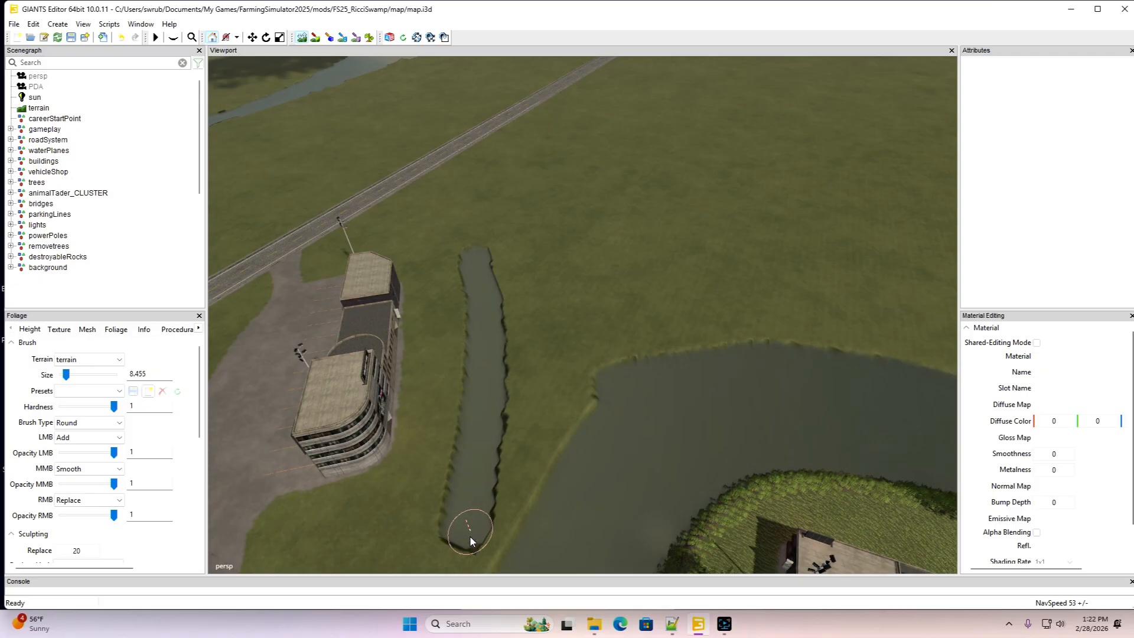
{"action": "left_click_drag", "start_coordinate": [466, 566], "coordinate": [466, 576]}
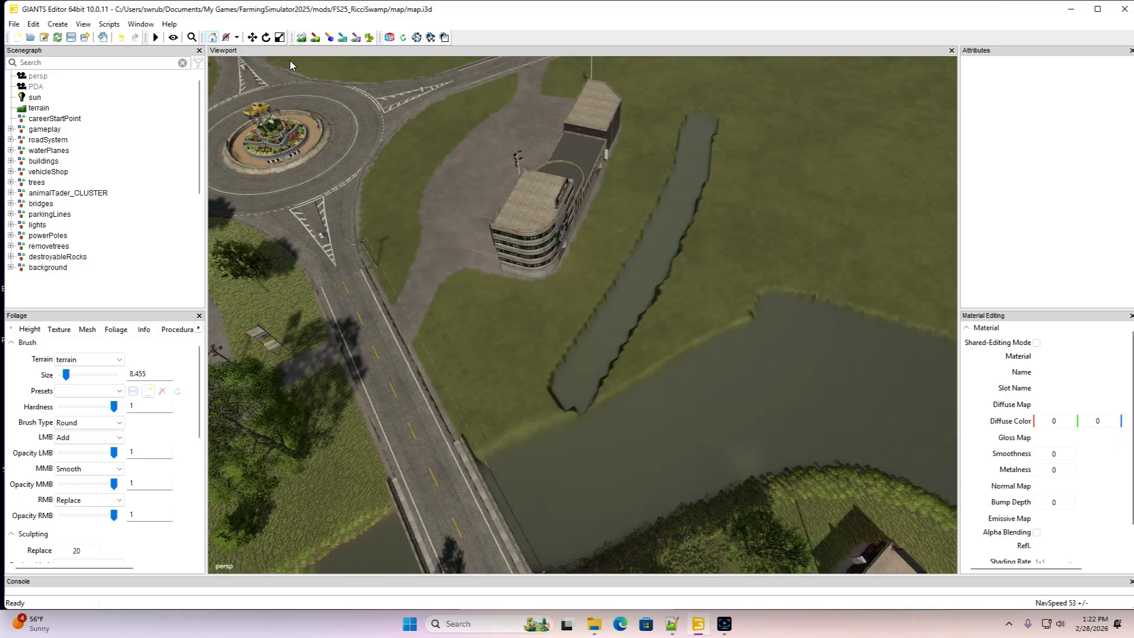
Join the new channel to the lake beside the bridge and extend its other end past the building toward the road
{"action": "left_click", "coordinate": [29, 329]}
{"action": "mouse_move", "coordinate": [574, 377]}
{"action": "right_mouse_down"}
{"action": "mouse_move", "coordinate": [537, 390]}
{"action": "mouse_move", "coordinate": [522, 436]}
{"action": "mouse_move", "coordinate": [557, 390]}
{"action": "mouse_move", "coordinate": [609, 398]}
{"action": "mouse_move", "coordinate": [530, 444]}
{"action": "mouse_move", "coordinate": [522, 409]}
{"action": "right_mouse_up"}
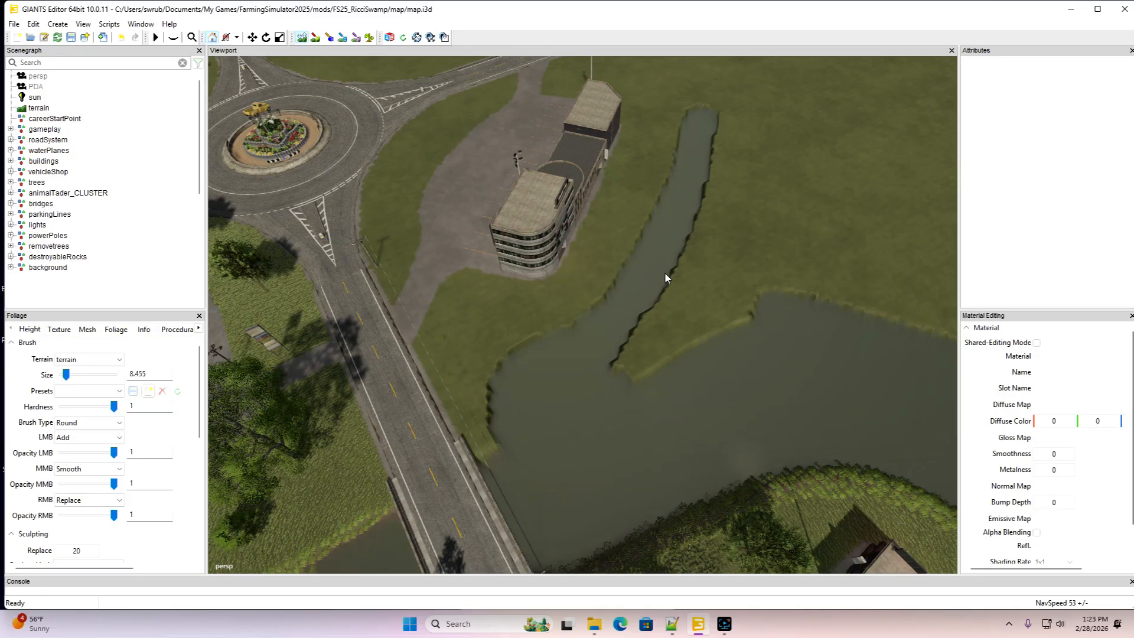
{"action": "right_click_drag", "start_coordinate": [665, 274], "coordinate": [598, 300]}
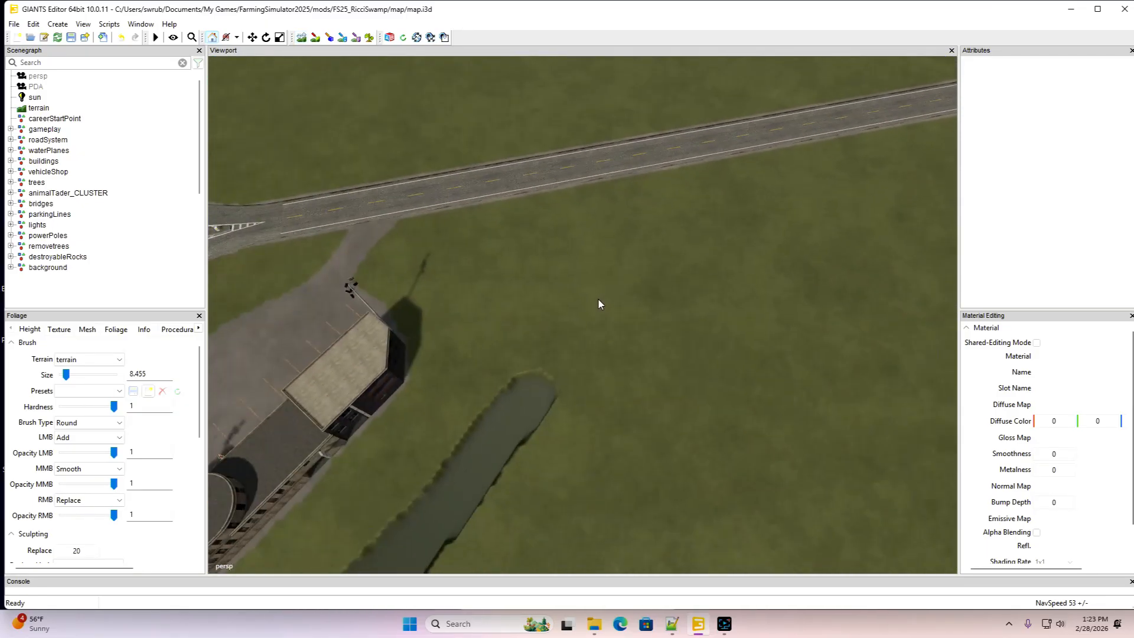
{"action": "left_click", "coordinate": [302, 38]}
{"action": "mouse_move", "coordinate": [503, 424]}
{"action": "right_mouse_down"}
{"action": "mouse_move", "coordinate": [628, 267]}
{"action": "mouse_move", "coordinate": [747, 204]}
{"action": "mouse_move", "coordinate": [730, 189]}
{"action": "right_mouse_up"}
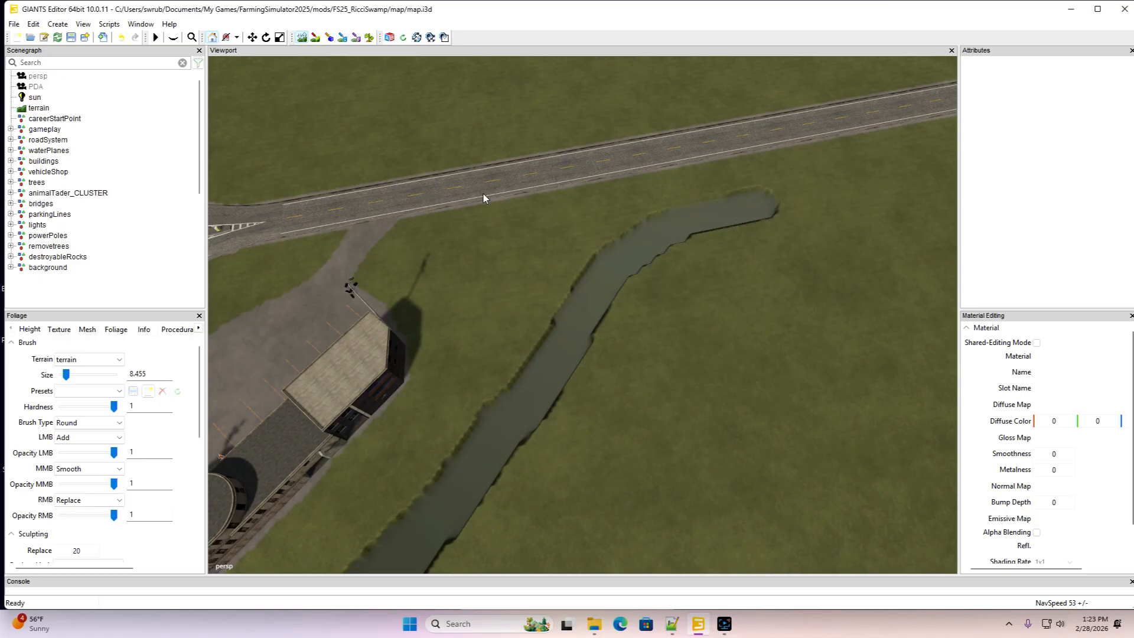
Extend the channel parallel to the road until it meets the short inlet at the next bridge
{"action": "right_click_drag", "start_coordinate": [487, 194], "coordinate": [688, 121]}
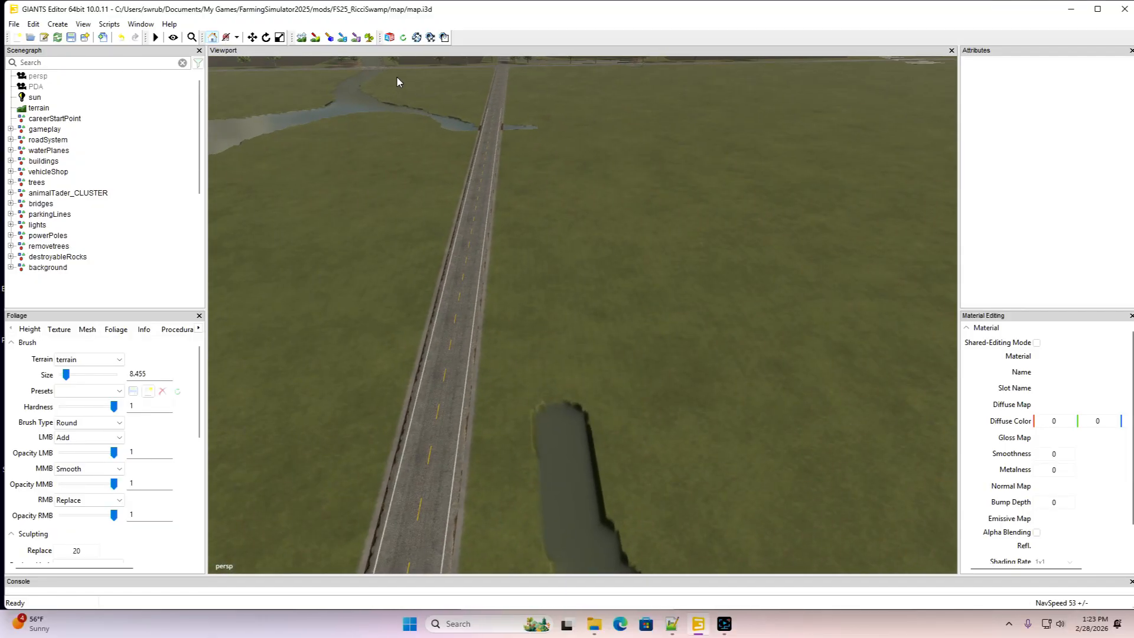
{"action": "left_click", "coordinate": [302, 37]}
{"action": "mouse_move", "coordinate": [562, 460]}
{"action": "right_mouse_down"}
{"action": "mouse_move", "coordinate": [567, 372]}
{"action": "mouse_move", "coordinate": [540, 133]}
{"action": "mouse_move", "coordinate": [555, 266]}
{"action": "right_mouse_up"}
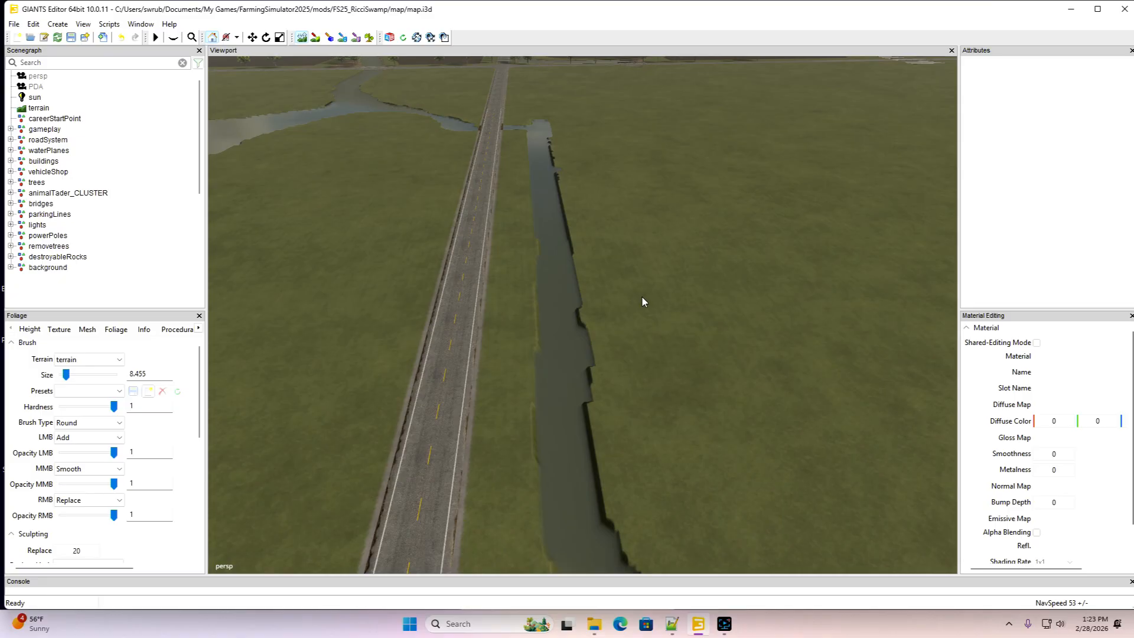
Continue the roadside channel beyond the bridge inlet and widen the corners where the two waterways meet
{"action": "right_click_drag", "start_coordinate": [634, 294], "coordinate": [407, 172]}
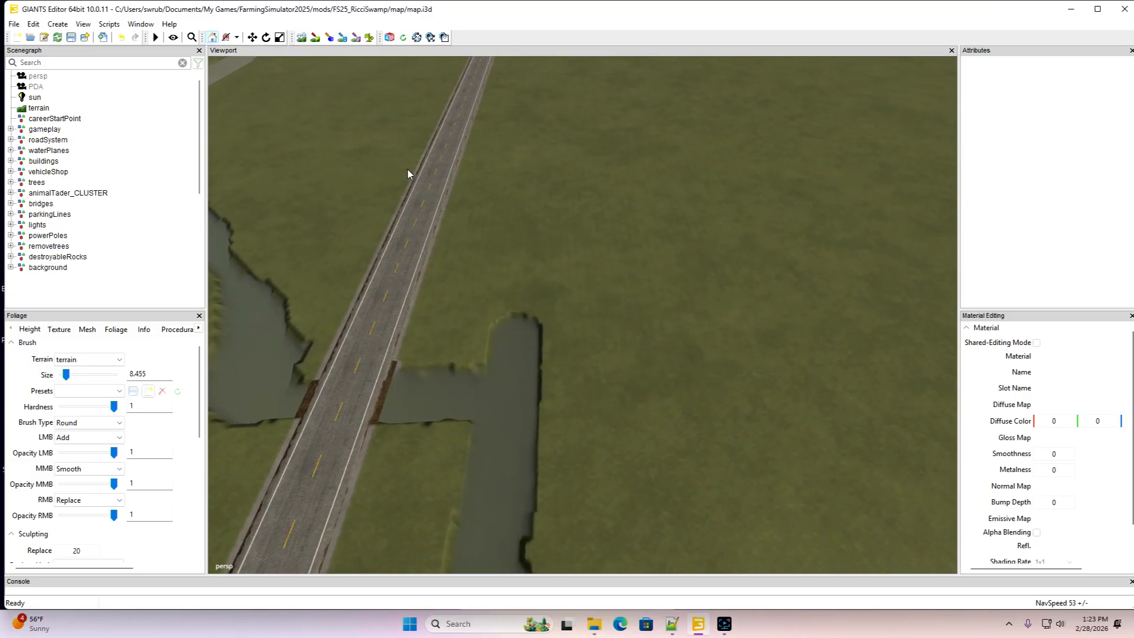
{"action": "left_click", "coordinate": [303, 39]}
{"action": "left_click", "coordinate": [329, 39]}
{"action": "mouse_move", "coordinate": [513, 362]}
{"action": "right_mouse_down"}
{"action": "mouse_move", "coordinate": [554, 91]}
{"action": "mouse_move", "coordinate": [549, 171]}
{"action": "right_mouse_up"}
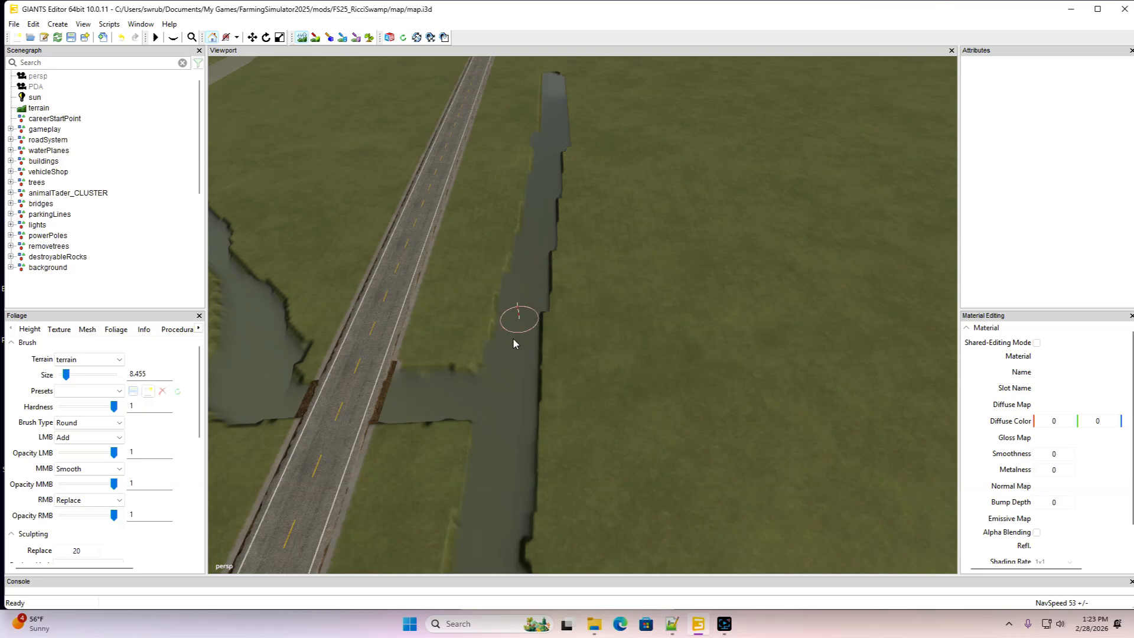
{"action": "right_click_drag", "start_coordinate": [491, 430], "coordinate": [498, 461]}
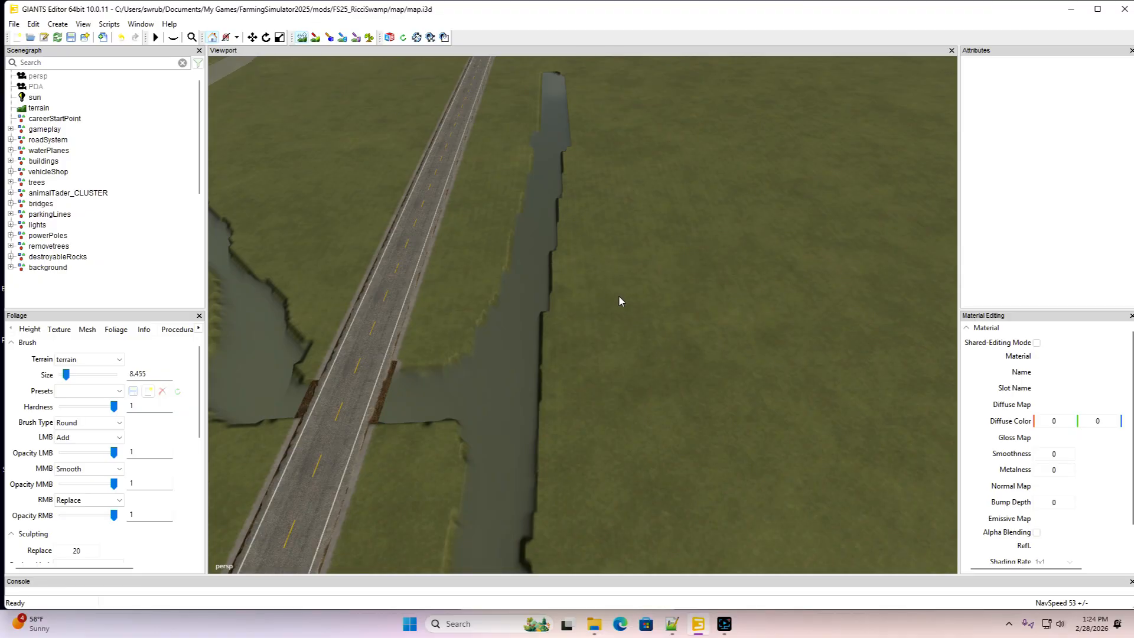
Carve a channel from the tree-lined road's bridge inlet around the intersection corner to the existing roadside channel, widening the joined stretch
{"action": "scroll", "coordinate": [619, 297], "scroll_direction": "down", "scroll_amount": 3}
{"action": "left_click_drag", "start_coordinate": [619, 296], "coordinate": [842, 336], "text": "alt"}
{"action": "scroll", "coordinate": [616, 207], "scroll_direction": "up", "scroll_amount": 4, "text": "alt"}
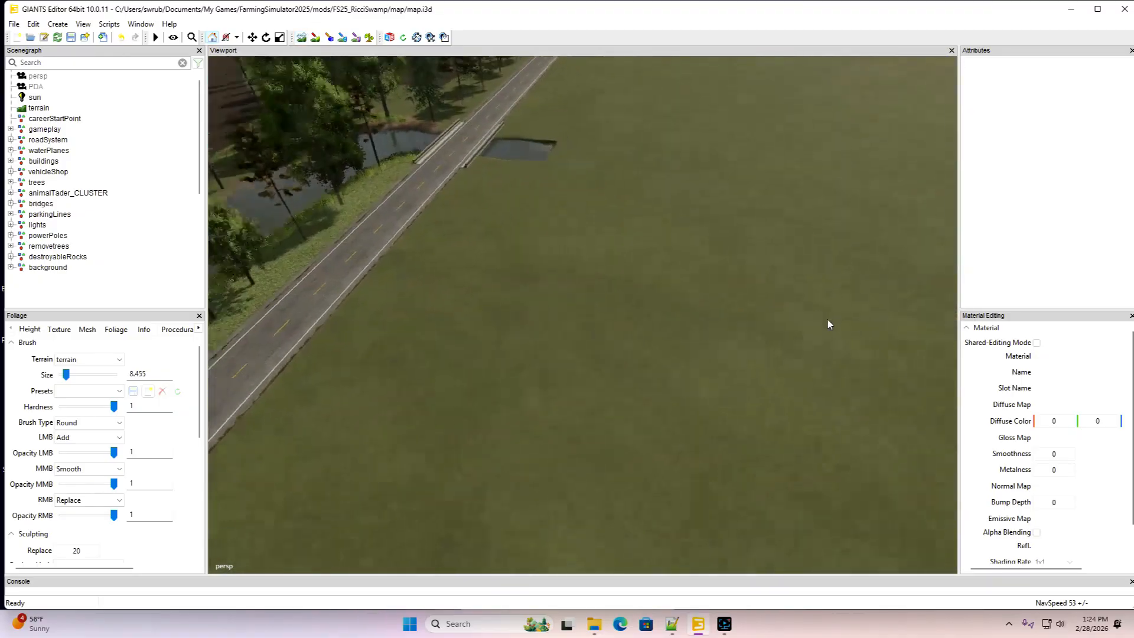
{"action": "scroll", "coordinate": [842, 335], "scroll_direction": "down", "scroll_amount": 3}
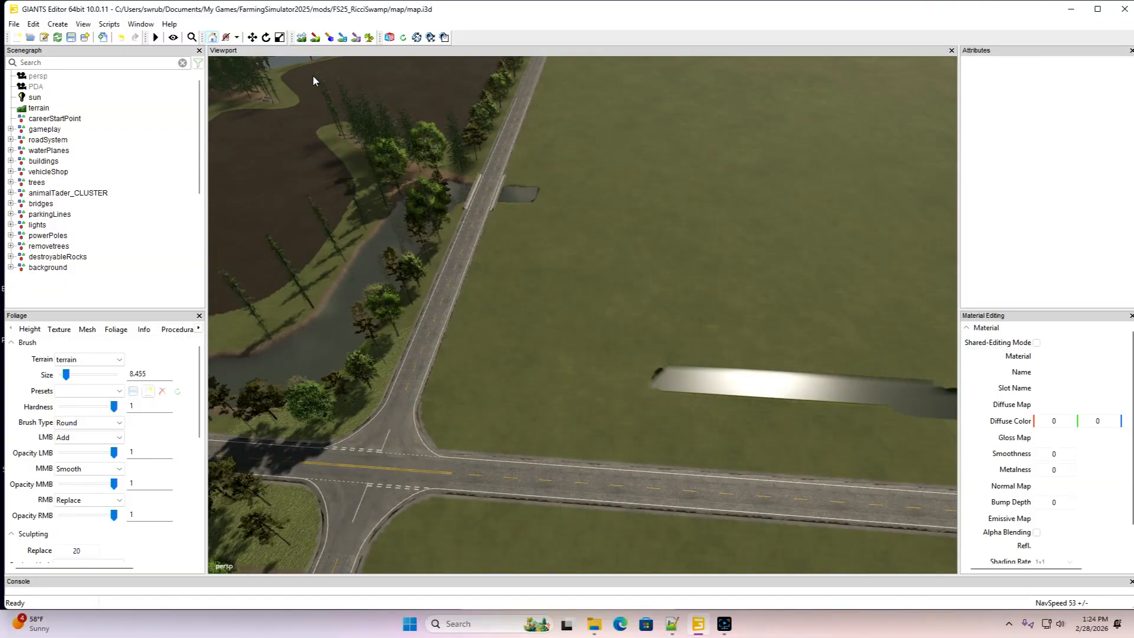
{"action": "left_click", "coordinate": [302, 37]}
{"action": "right_click_drag", "start_coordinate": [529, 195], "coordinate": [530, 230]}
{"action": "right_click_drag", "start_coordinate": [525, 269], "coordinate": [520, 319]}
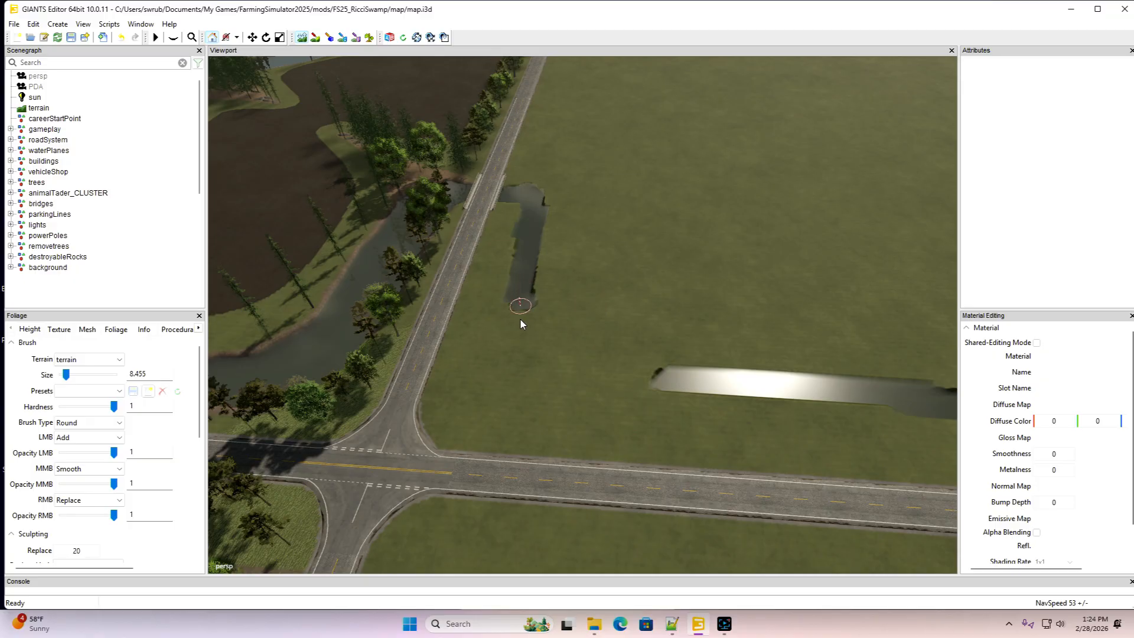
{"action": "right_click_drag", "start_coordinate": [531, 373], "coordinate": [654, 389]}
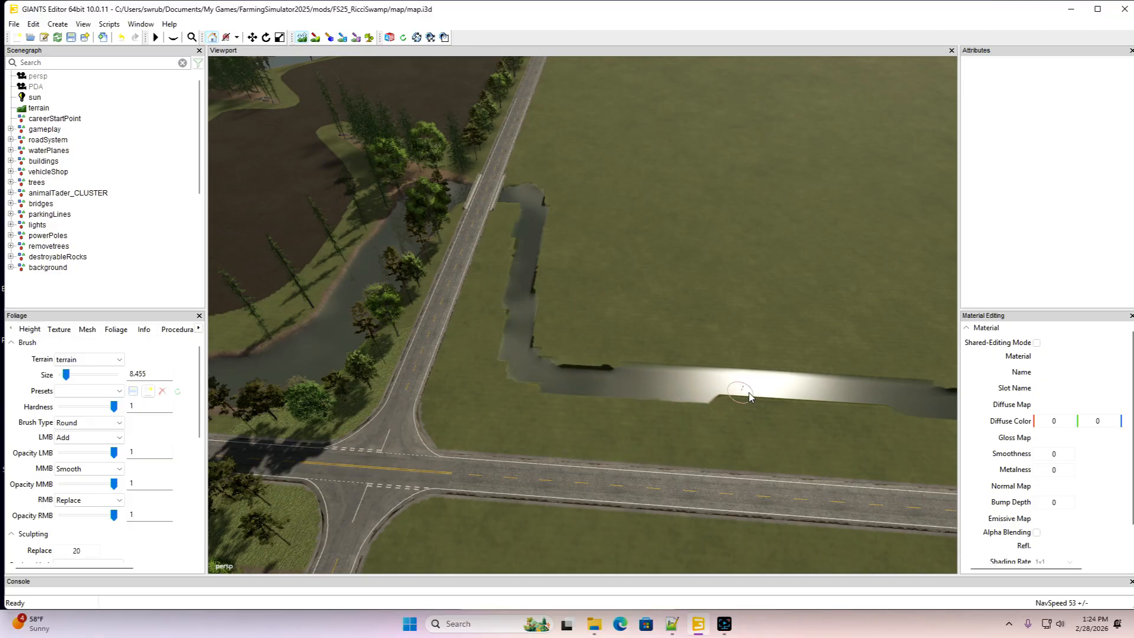
{"action": "mouse_move", "coordinate": [749, 396]}
{"action": "right_mouse_down"}
{"action": "mouse_move", "coordinate": [715, 383]}
{"action": "mouse_move", "coordinate": [582, 380]}
{"action": "mouse_move", "coordinate": [519, 357]}
{"action": "mouse_move", "coordinate": [532, 222]}
{"action": "right_mouse_up"}
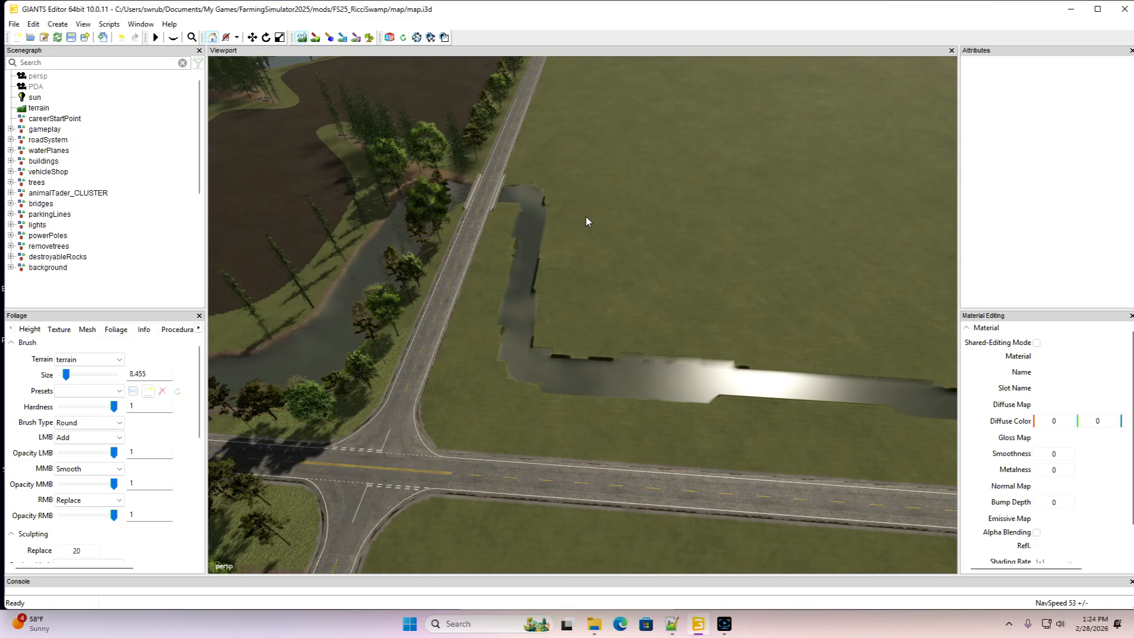
Carve a straight channel along the tree-lined road connecting the two bridge inlets
{"action": "left_click_drag", "start_coordinate": [589, 202], "coordinate": [438, 79], "text": "alt"}
{"action": "scroll", "coordinate": [575, 124], "scroll_direction": "up", "scroll_amount": 6}
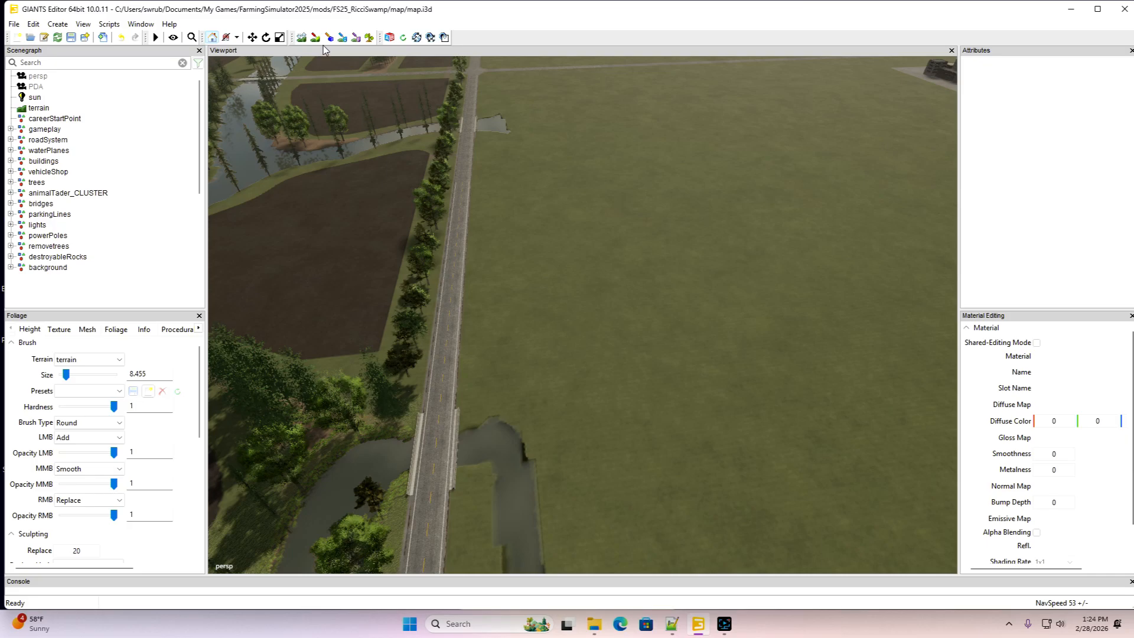
{"action": "left_click", "coordinate": [302, 37]}
{"action": "left_click", "coordinate": [497, 126]}
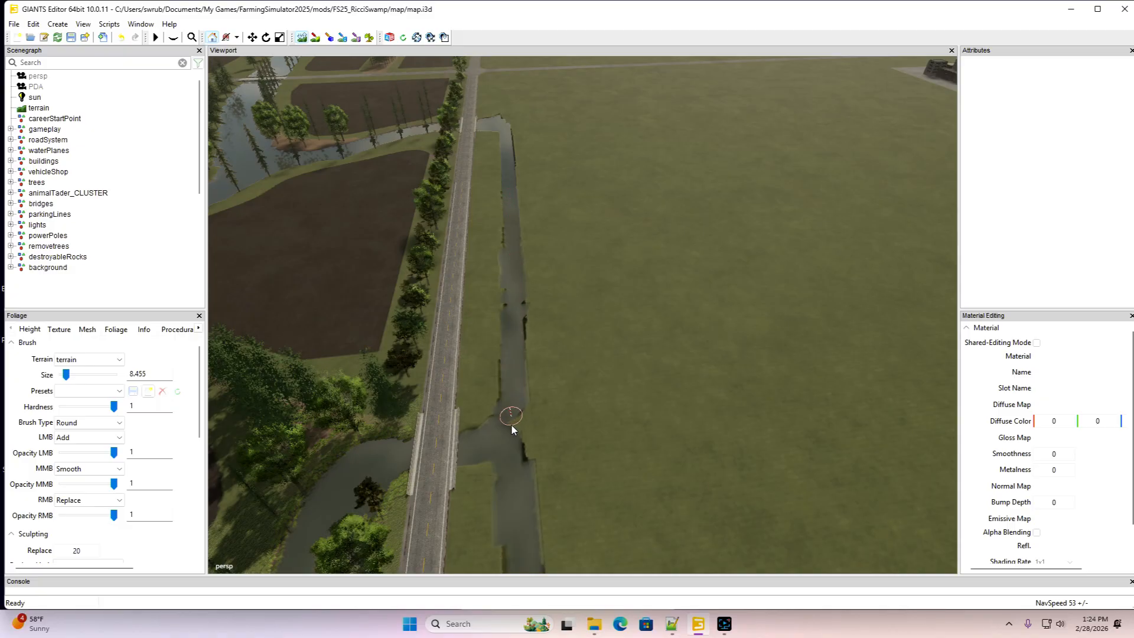
{"action": "left_click_drag", "start_coordinate": [518, 471], "coordinate": [512, 210]}
{"action": "left_click_drag", "start_coordinate": [630, 296], "coordinate": [731, 335], "text": "alt"}
{"action": "scroll", "coordinate": [609, 189], "scroll_direction": "up", "scroll_amount": 5}
{"action": "scroll", "coordinate": [609, 190], "scroll_direction": "up", "scroll_amount": 5}
{"action": "scroll", "coordinate": [615, 212], "scroll_direction": "up", "scroll_amount": 6}
{"action": "scroll", "coordinate": [730, 336], "scroll_direction": "down", "scroll_amount": 5}
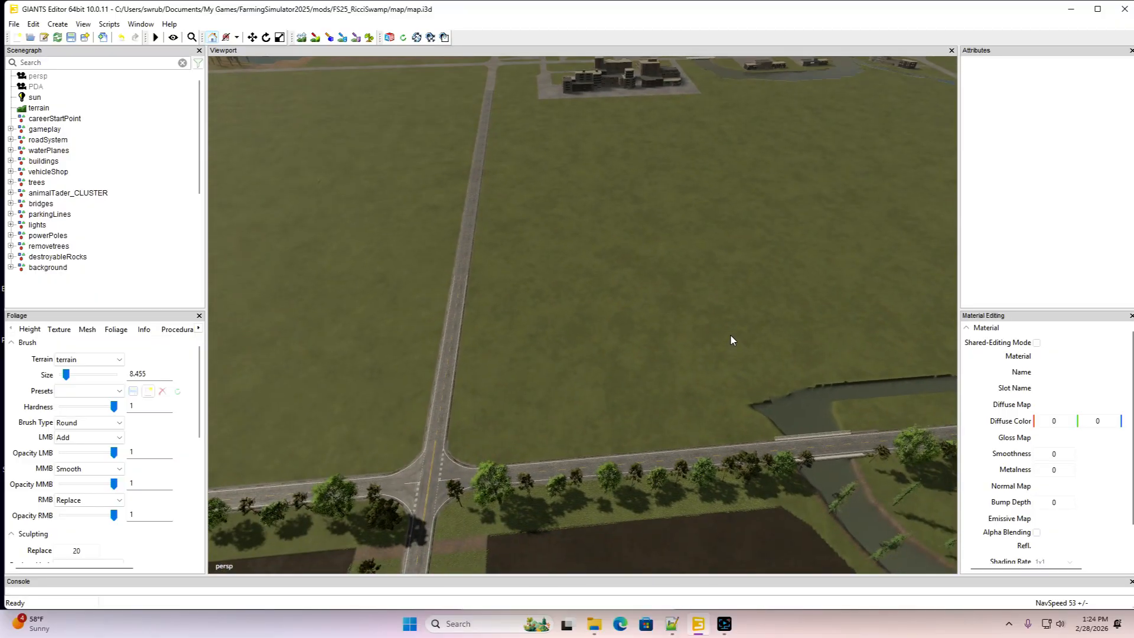
Carve a channel along the side road and around the intersection corner, joining it to the existing channel at the bridge inlet
{"action": "key", "text": "Right"}
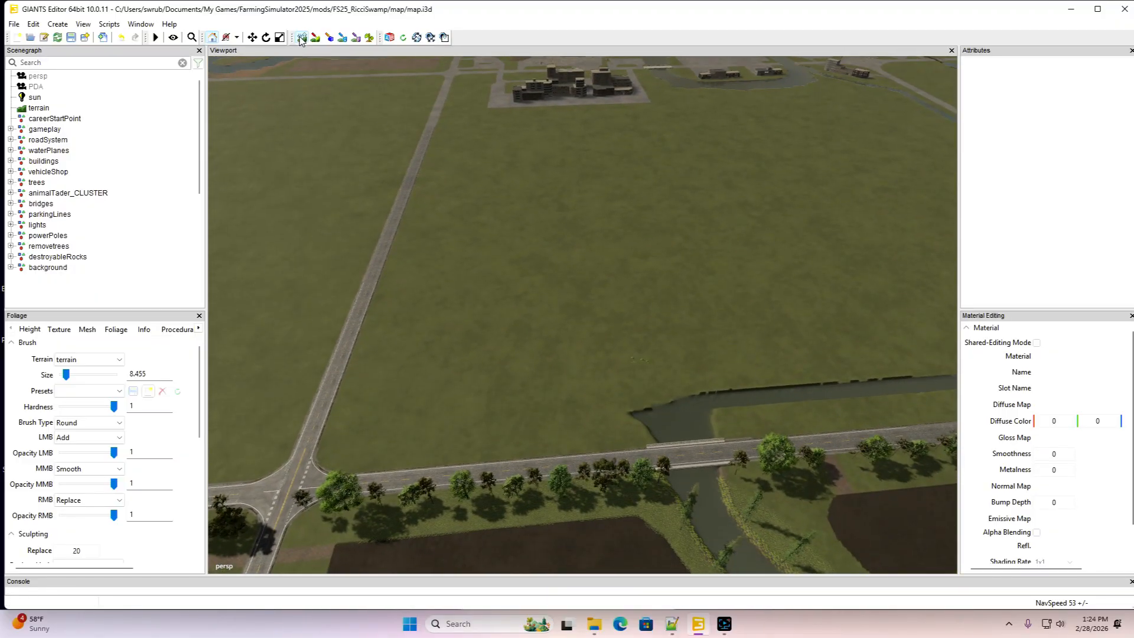
{"action": "left_click", "coordinate": [302, 38]}
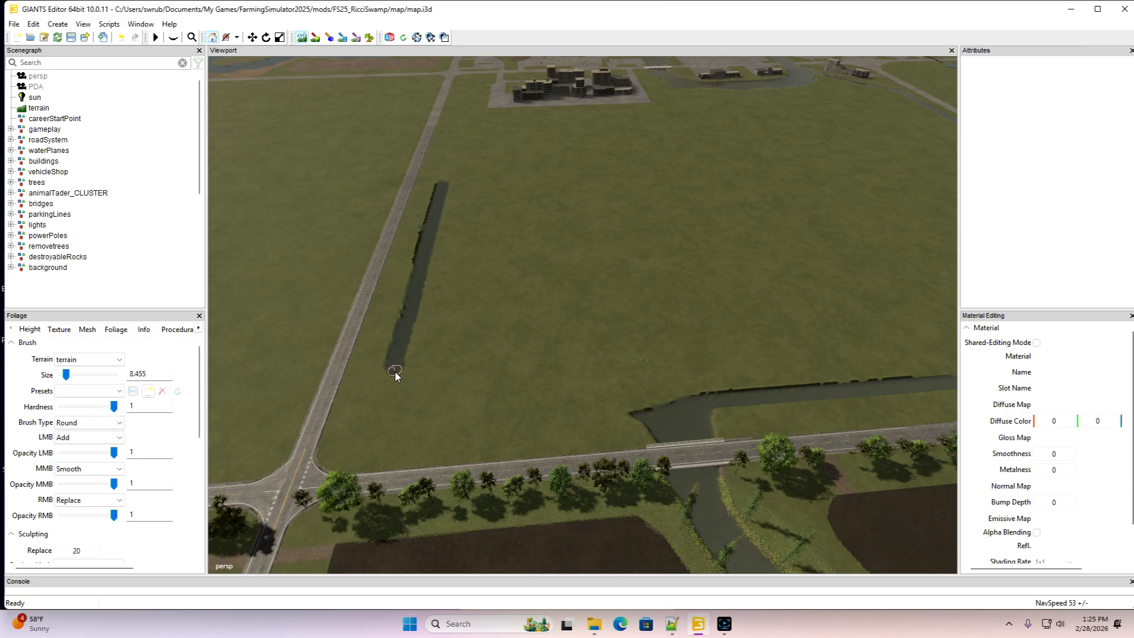
{"action": "left_click_drag", "start_coordinate": [451, 430], "coordinate": [496, 430]}
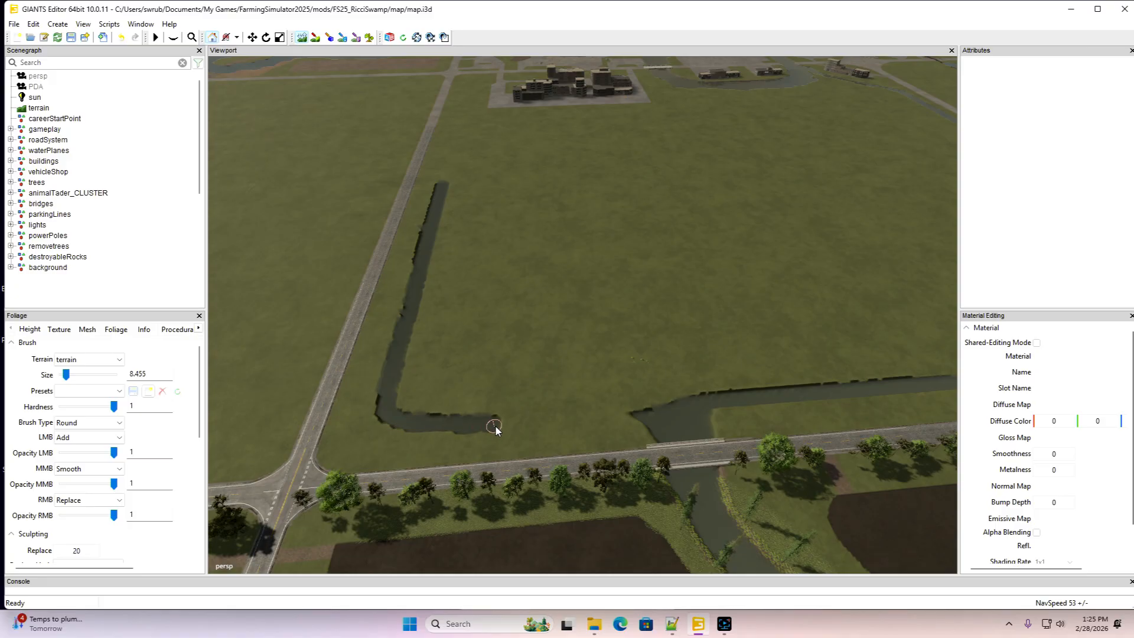
{"action": "mouse_move", "coordinate": [654, 415]}
{"action": "right_mouse_down"}
{"action": "mouse_move", "coordinate": [682, 411]}
{"action": "mouse_move", "coordinate": [634, 422]}
{"action": "mouse_move", "coordinate": [663, 424]}
{"action": "right_mouse_up"}
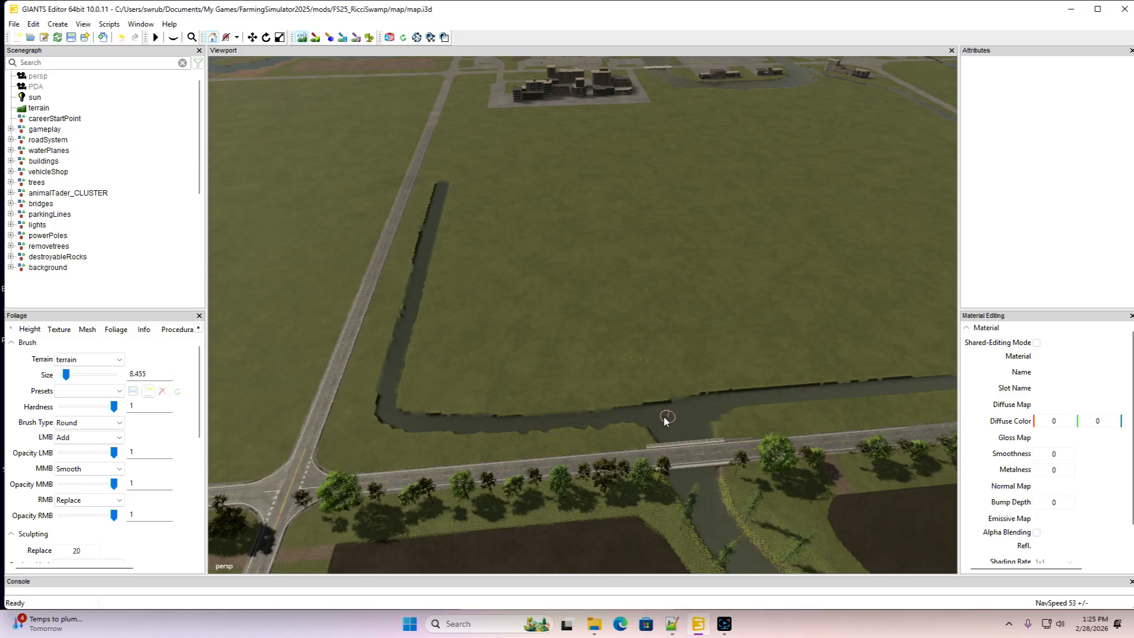
{"action": "mouse_move", "coordinate": [533, 427]}
{"action": "right_mouse_down"}
{"action": "mouse_move", "coordinate": [425, 417]}
{"action": "mouse_move", "coordinate": [392, 400]}
{"action": "mouse_move", "coordinate": [395, 387]}
{"action": "right_mouse_up"}
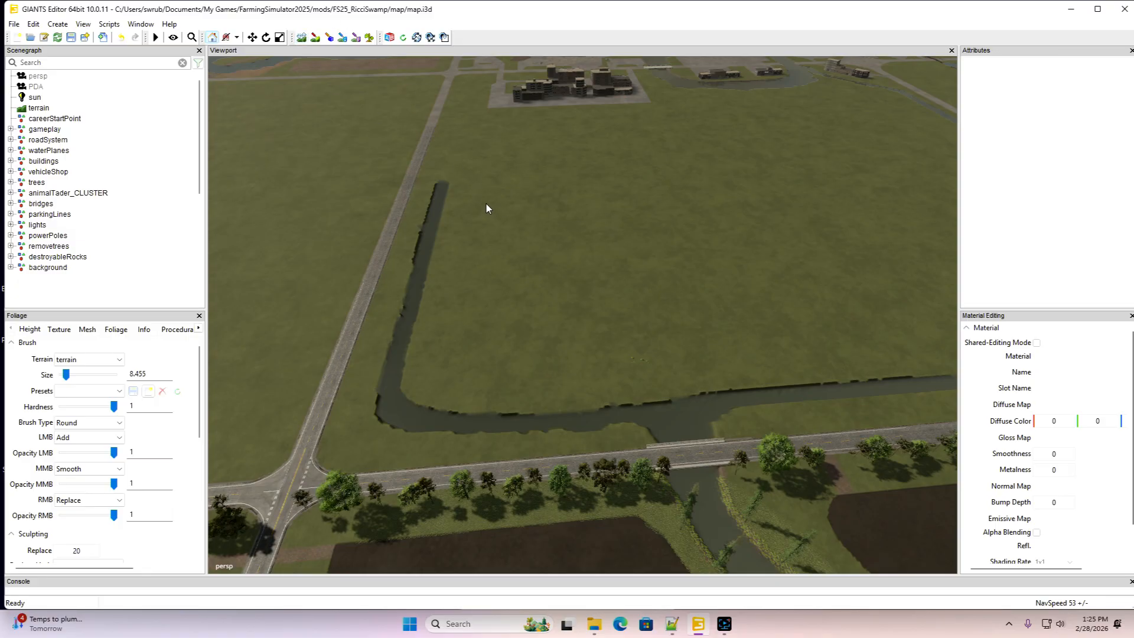
Continue the roadside channel to the city block and turn it along the edge of the paved lot
{"action": "right_click_drag", "start_coordinate": [486, 204], "coordinate": [628, 255]}
{"action": "key", "text": "w"}
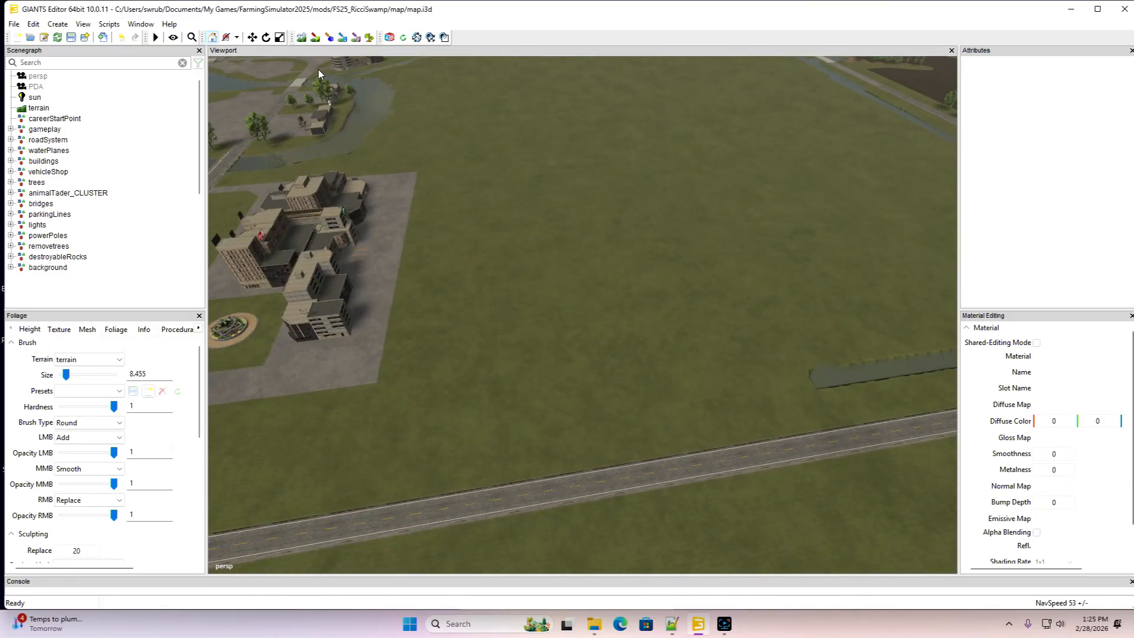
{"action": "left_click", "coordinate": [302, 38]}
{"action": "mouse_move", "coordinate": [444, 230]}
{"action": "left_mouse_down"}
{"action": "mouse_move", "coordinate": [421, 421]}
{"action": "mouse_move", "coordinate": [471, 437]}
{"action": "mouse_move", "coordinate": [530, 435]}
{"action": "mouse_move", "coordinate": [853, 382]}
{"action": "mouse_move", "coordinate": [512, 426]}
{"action": "mouse_move", "coordinate": [467, 430]}
{"action": "mouse_move", "coordinate": [423, 414]}
{"action": "mouse_move", "coordinate": [415, 378]}
{"action": "mouse_move", "coordinate": [443, 227]}
{"action": "left_mouse_up"}
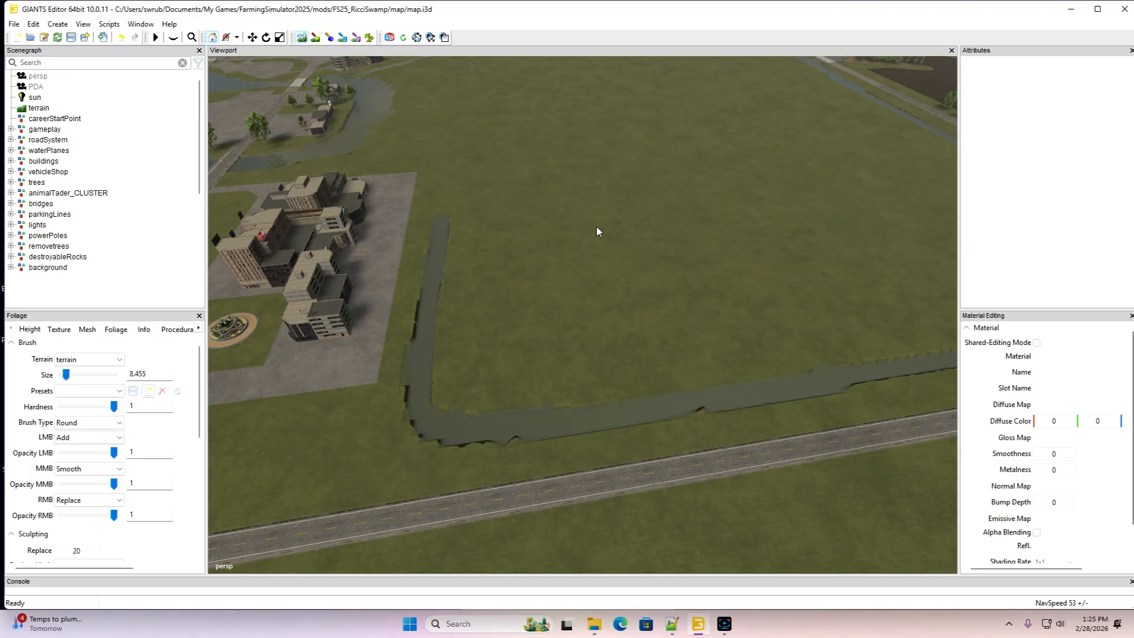
Erase the meadow foliage from the grass strip ahead of the new channel beside the paved lot, enlarging the brush to 25.9
{"action": "mouse_move", "coordinate": [555, 231]}
{"action": "left_mouse_down", "text": "alt"}
{"action": "mouse_move", "coordinate": [592, 158]}
{"action": "mouse_move", "coordinate": [565, 144]}
{"action": "mouse_move", "coordinate": [488, 192]}
{"action": "mouse_move", "coordinate": [300, 240]}
{"action": "mouse_move", "coordinate": [225, 242]}
{"action": "mouse_move", "coordinate": [477, 397]}
{"action": "mouse_move", "coordinate": [438, 372]}
{"action": "left_mouse_up", "text": "alt"}
{"action": "scroll", "coordinate": [566, 144], "scroll_direction": "up", "scroll_amount": 4}
{"action": "scroll", "coordinate": [566, 144], "scroll_direction": "up", "scroll_amount": 3}
{"action": "scroll", "coordinate": [439, 372], "scroll_direction": "up", "scroll_amount": 4}
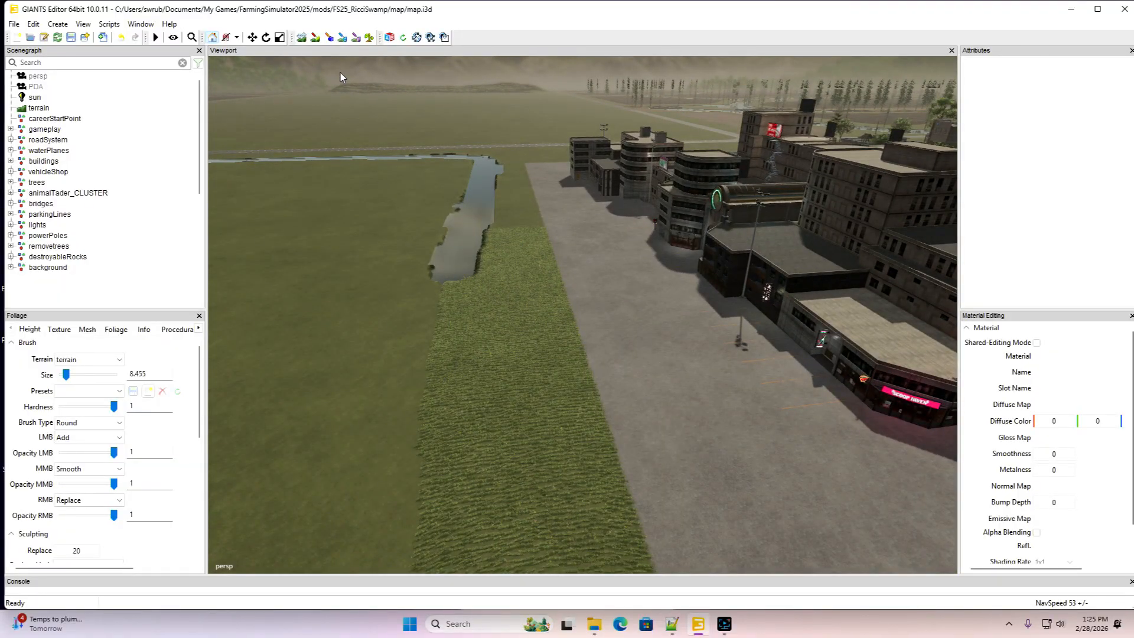
{"action": "left_click", "coordinate": [369, 38]}
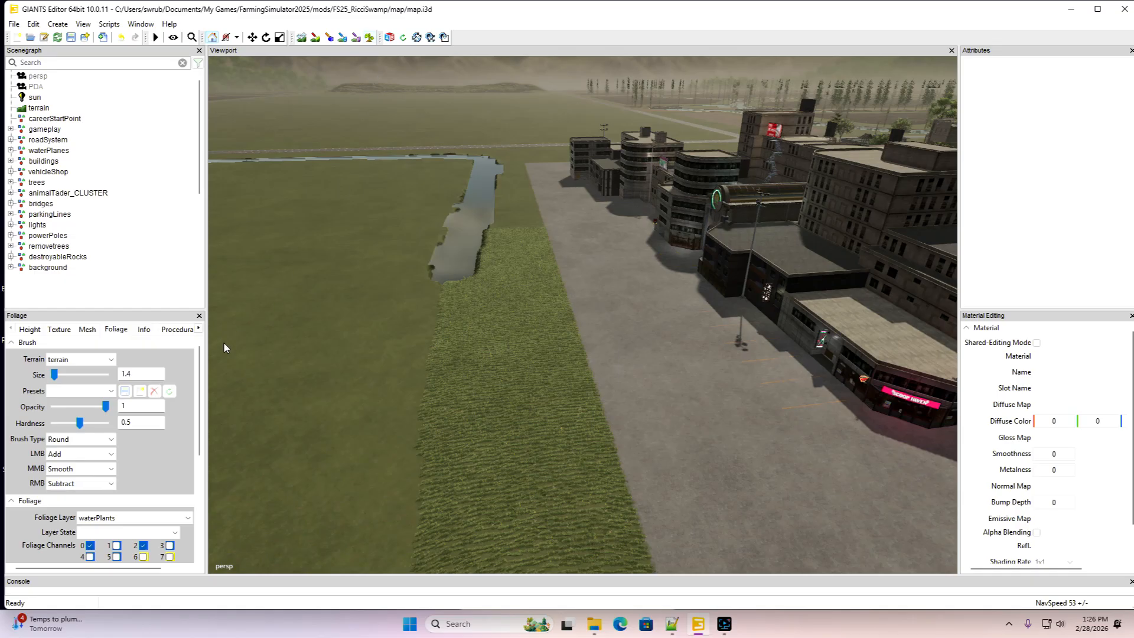
{"action": "left_click", "coordinate": [133, 518]}
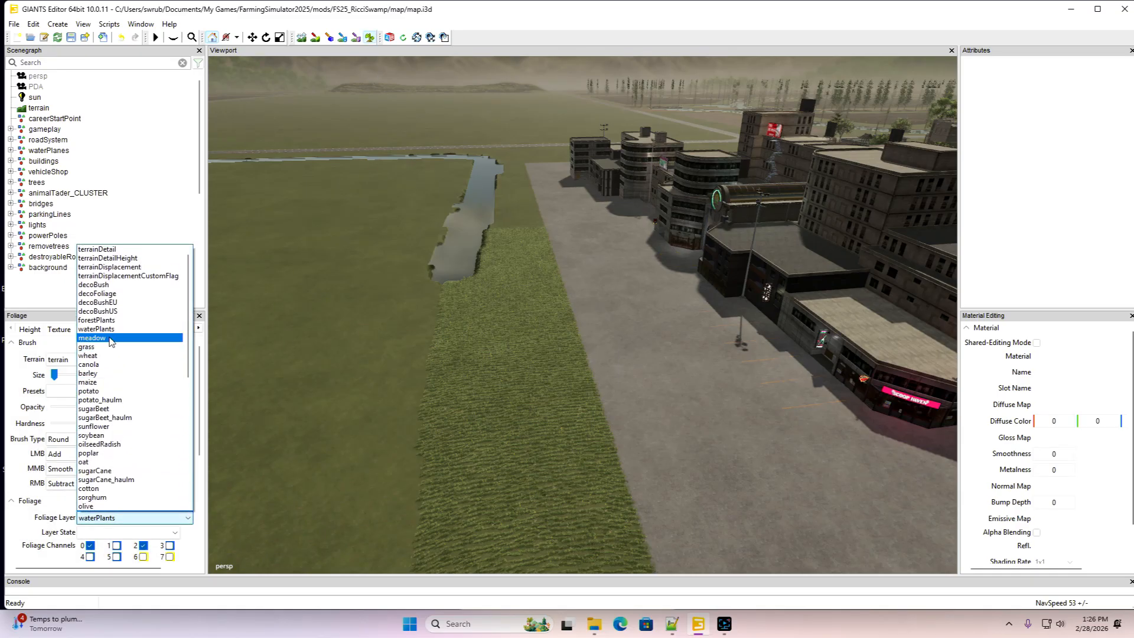
{"action": "left_click", "coordinate": [110, 338]}
{"action": "scroll", "coordinate": [476, 291], "scroll_direction": "up", "scroll_amount": 5}
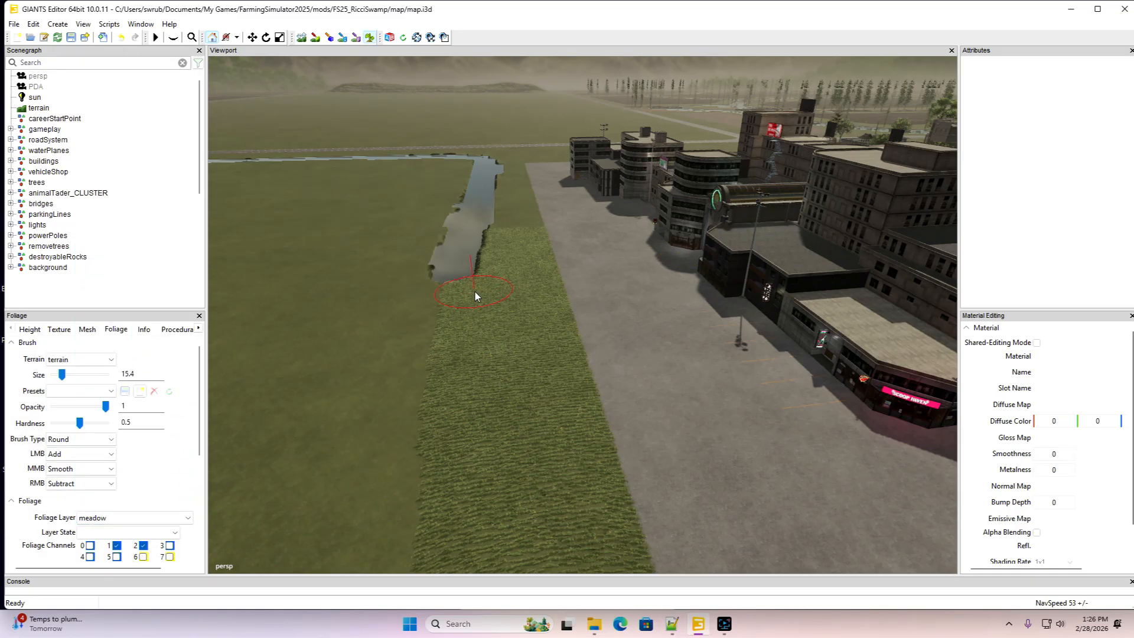
{"action": "mouse_move", "coordinate": [473, 304]}
{"action": "right_mouse_down"}
{"action": "mouse_move", "coordinate": [468, 226]}
{"action": "mouse_move", "coordinate": [487, 179]}
{"action": "mouse_move", "coordinate": [500, 246]}
{"action": "mouse_move", "coordinate": [436, 420]}
{"action": "mouse_move", "coordinate": [461, 490]}
{"action": "right_mouse_up"}
{"action": "left_click", "coordinate": [369, 39]}
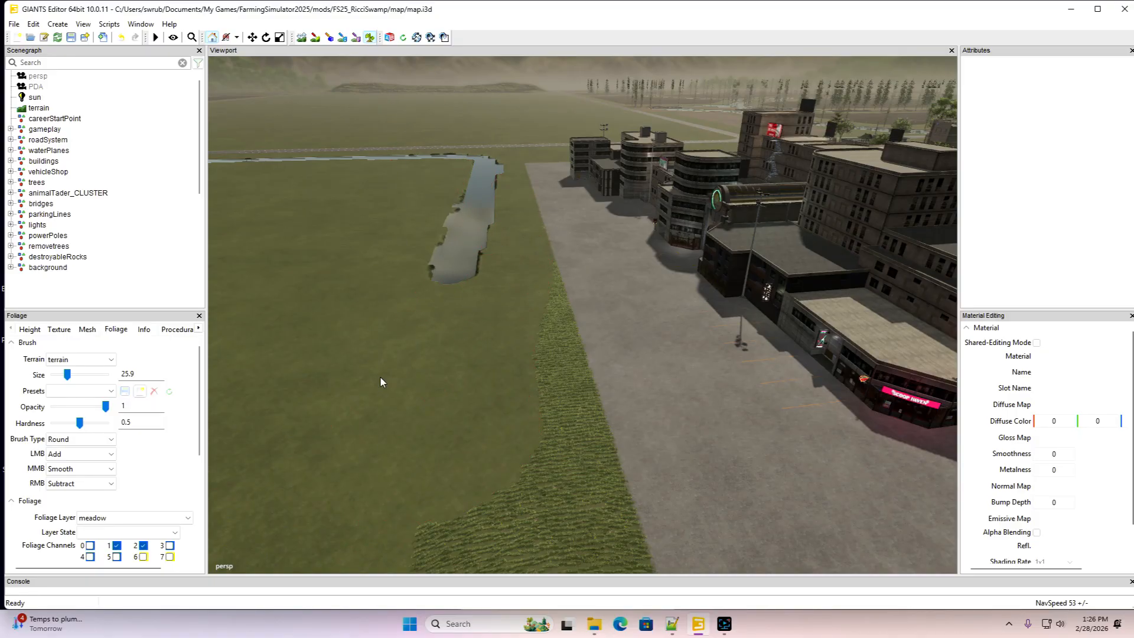
Erase the outer part of the meadow foliage around the far corner of the paved lot
{"action": "mouse_move", "coordinate": [380, 378]}
{"action": "left_mouse_down", "text": "alt"}
{"action": "mouse_move", "coordinate": [462, 416]}
{"action": "mouse_move", "coordinate": [367, 250]}
{"action": "left_mouse_up", "text": "alt"}
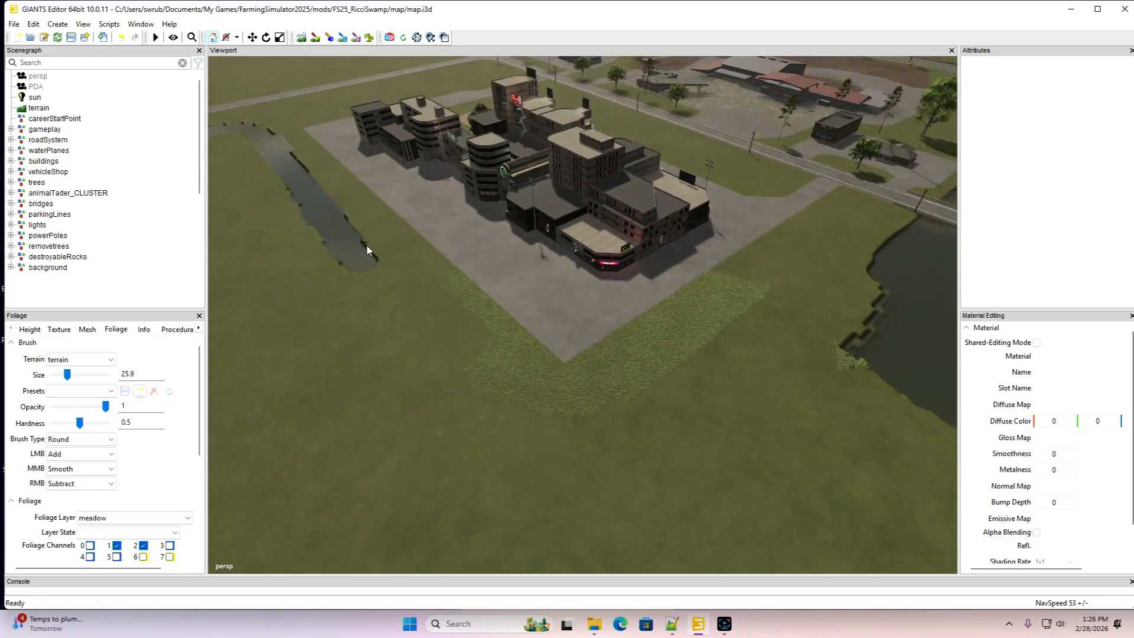
{"action": "left_click", "coordinate": [368, 38]}
{"action": "right_click_drag", "start_coordinate": [719, 350], "coordinate": [777, 295]}
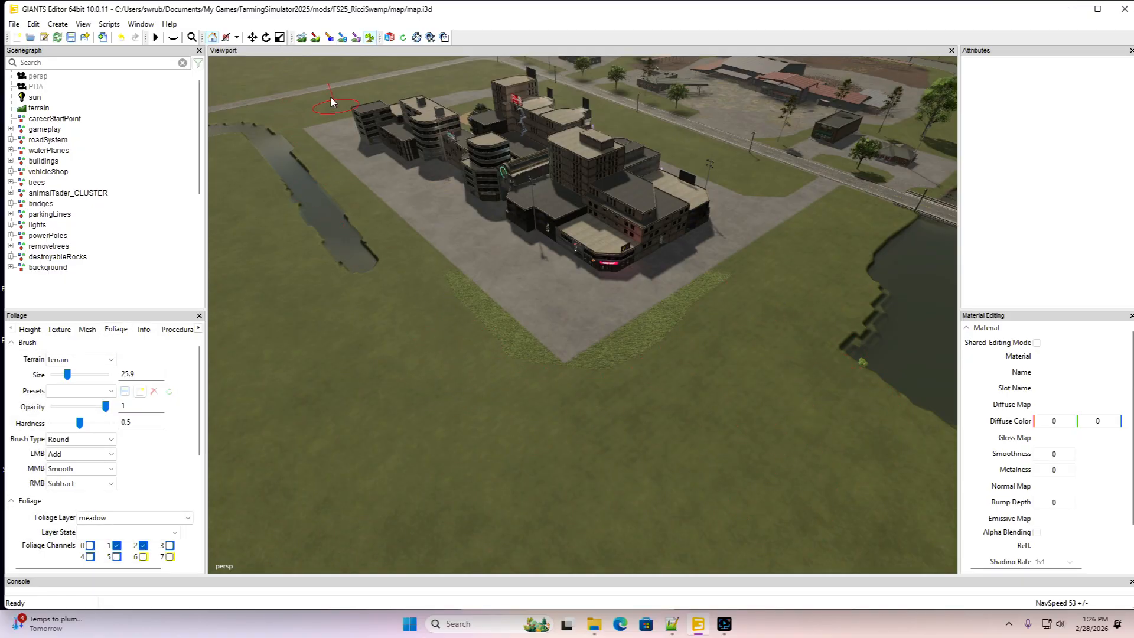
Carve the channel from its end beside the paved lot around the lot's corner and into the large waterway
{"action": "left_click", "coordinate": [302, 38]}
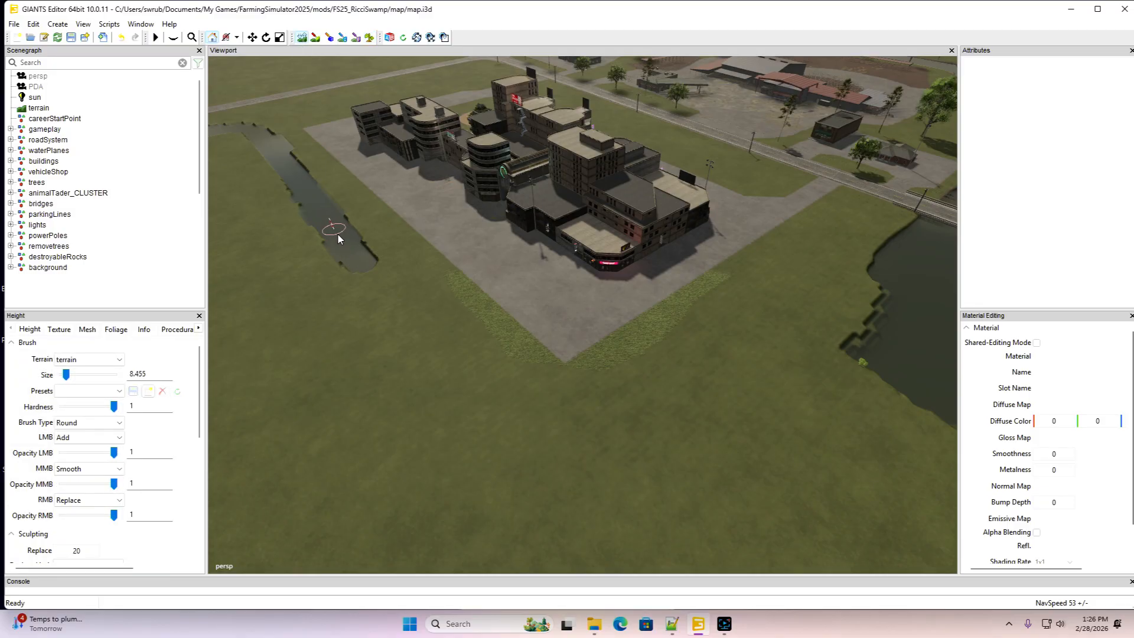
{"action": "mouse_move", "coordinate": [339, 238]}
{"action": "right_mouse_down"}
{"action": "mouse_move", "coordinate": [449, 381]}
{"action": "mouse_move", "coordinate": [534, 411]}
{"action": "mouse_move", "coordinate": [738, 407]}
{"action": "mouse_move", "coordinate": [861, 357]}
{"action": "mouse_move", "coordinate": [892, 287]}
{"action": "mouse_move", "coordinate": [792, 367]}
{"action": "mouse_move", "coordinate": [570, 413]}
{"action": "mouse_move", "coordinate": [497, 387]}
{"action": "mouse_move", "coordinate": [603, 398]}
{"action": "mouse_move", "coordinate": [762, 345]}
{"action": "mouse_move", "coordinate": [904, 271]}
{"action": "right_mouse_up"}
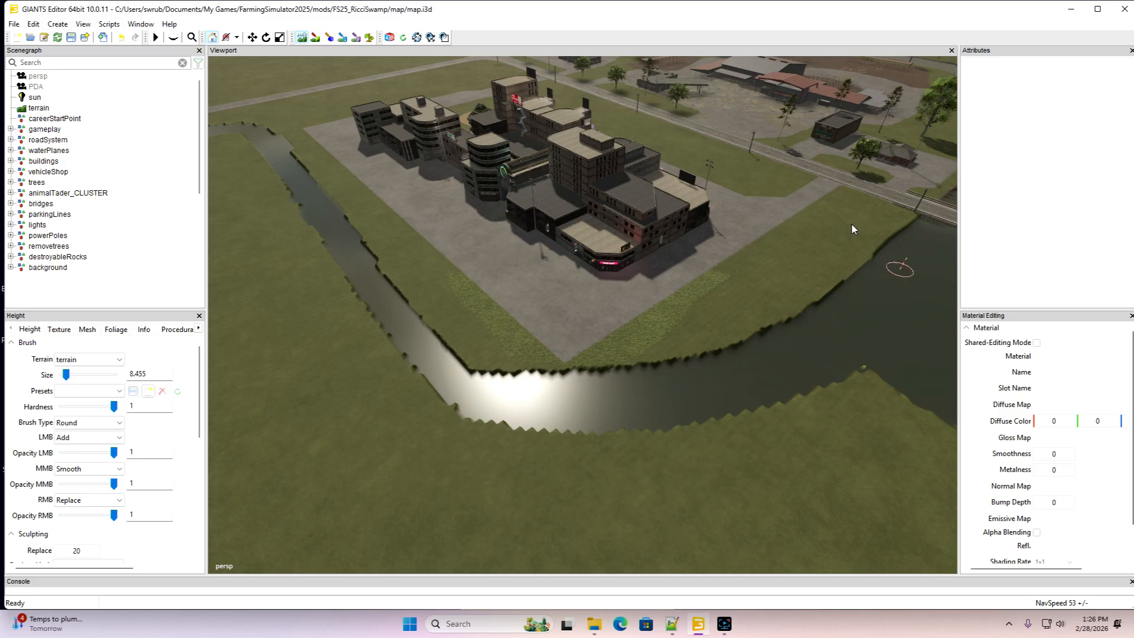
{"action": "left_click", "coordinate": [302, 37]}
Fill the field-side bulge of the waterway opposite the small shops, using a replace height of 25 and a brush size of 18.955
{"action": "right_click_drag", "start_coordinate": [622, 373], "coordinate": [597, 358]}
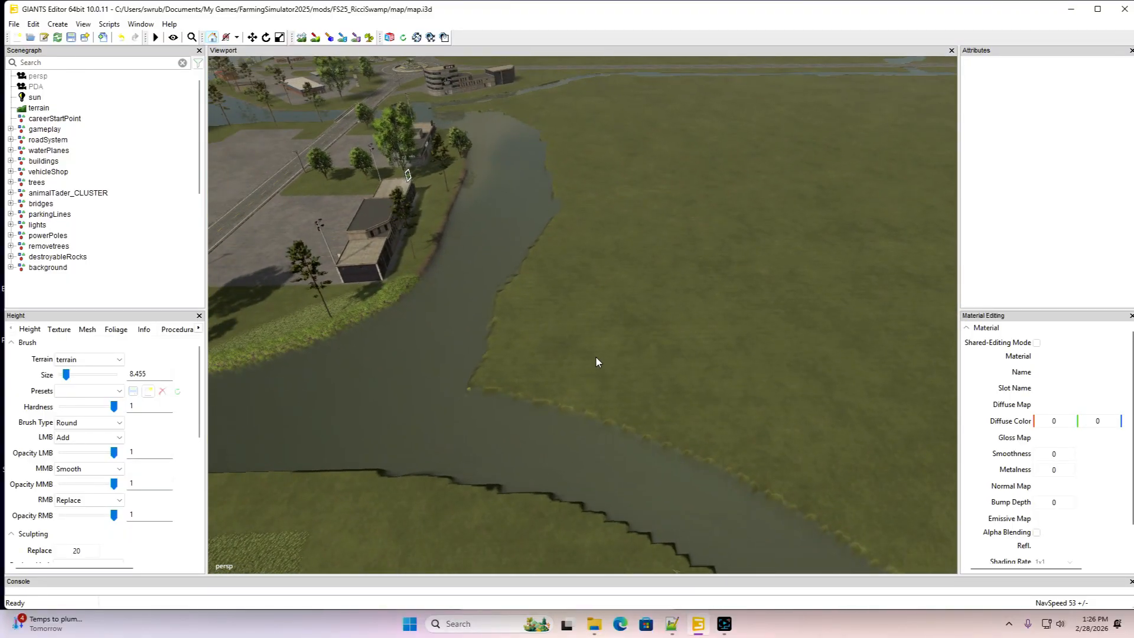
{"action": "right_click", "coordinate": [487, 259]}
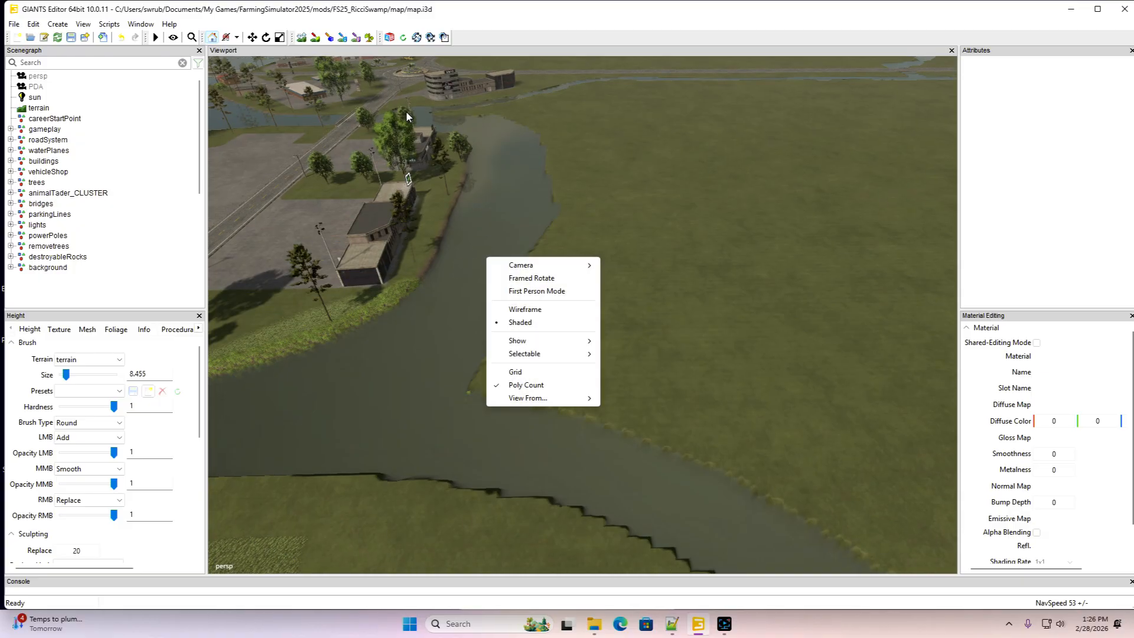
{"action": "double_click", "coordinate": [86, 550]}
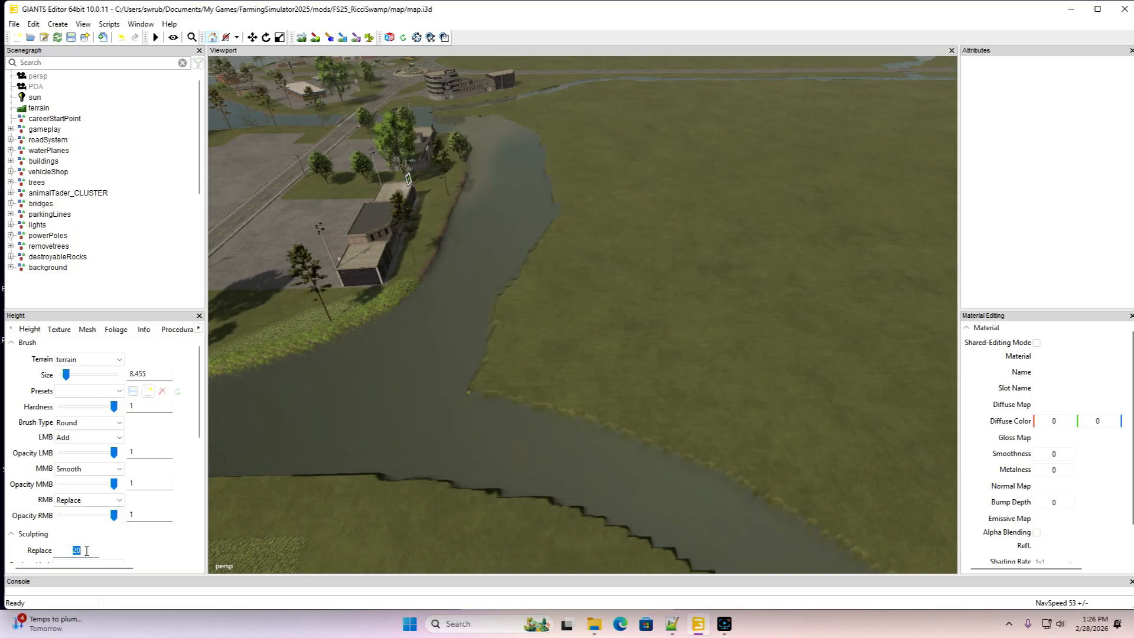
{"action": "type", "text": "25"}
{"action": "key", "text": "Tab"}
{"action": "scroll", "coordinate": [582, 201], "scroll_direction": "up", "scroll_amount": 7}
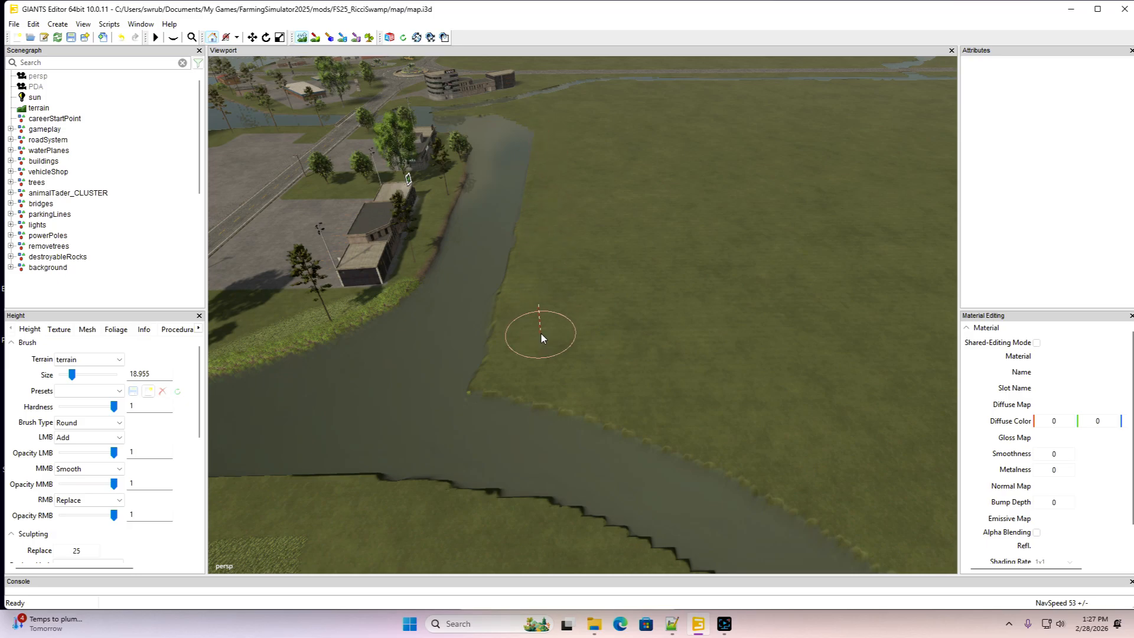
Restore the replace height to 20, reduce the brush size to 9.955 and round off the pointed bank where the waterways meet
{"action": "double_click", "coordinate": [77, 551]}
{"action": "type", "text": "20"}
{"action": "scroll", "coordinate": [459, 342], "scroll_direction": "down", "scroll_amount": 9, "text": "ctrl"}
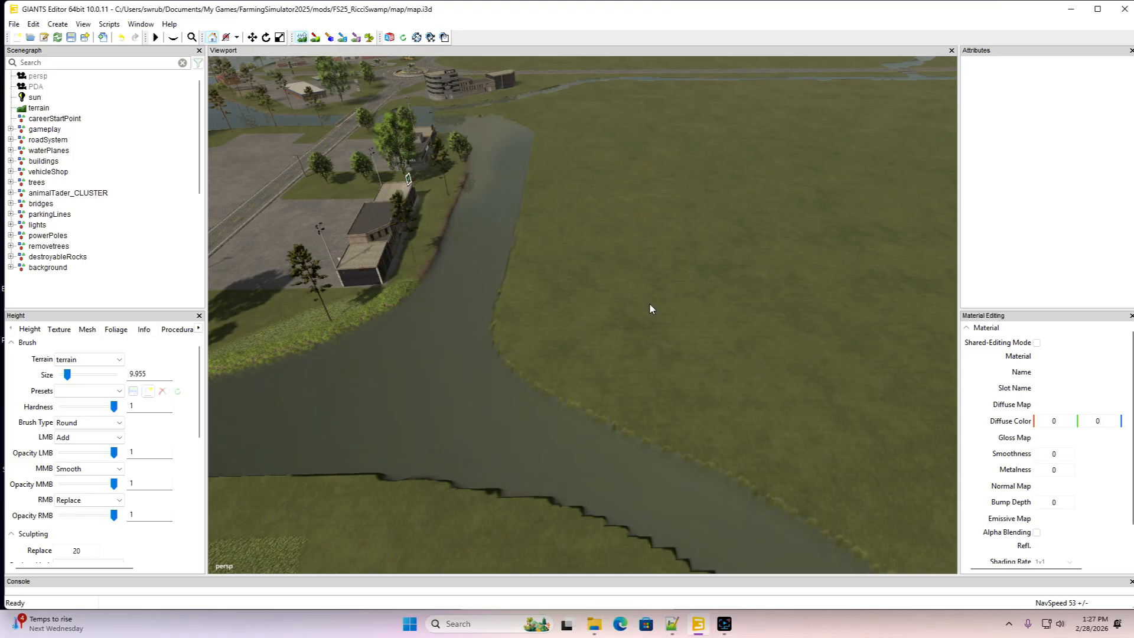
Carve away the land tongue between the narrow channel and the wide waterway near the roundabout building
{"action": "right_click_drag", "start_coordinate": [649, 309], "coordinate": [647, 345]}
{"action": "scroll", "coordinate": [650, 345], "scroll_direction": "down", "scroll_amount": 5}
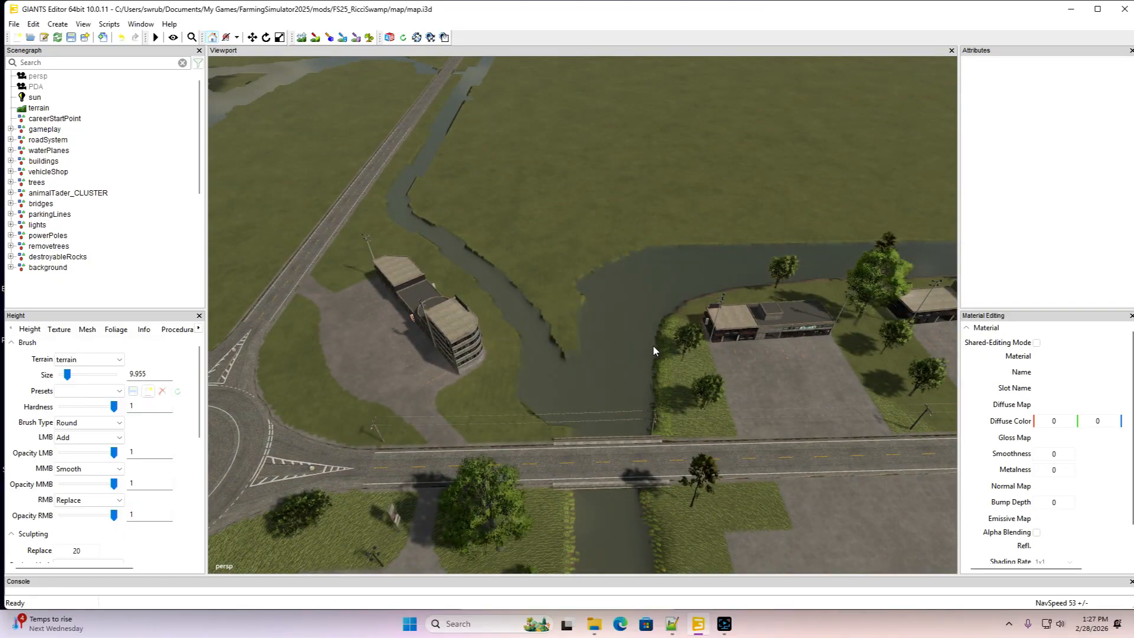
{"action": "right_click_drag", "start_coordinate": [653, 351], "coordinate": [527, 360]}
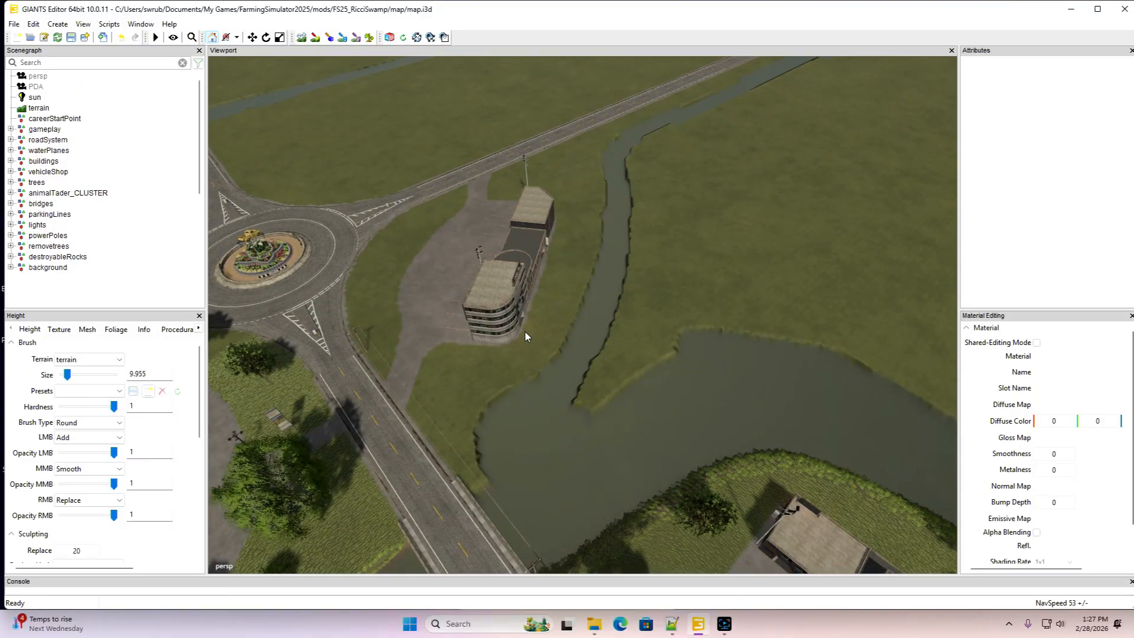
{"action": "left_click", "coordinate": [302, 37]}
{"action": "left_click_drag", "start_coordinate": [605, 299], "coordinate": [640, 334]}
{"action": "mouse_move", "coordinate": [640, 331]}
{"action": "right_mouse_down"}
{"action": "mouse_move", "coordinate": [692, 357]}
{"action": "mouse_move", "coordinate": [615, 338]}
{"action": "mouse_move", "coordinate": [578, 397]}
{"action": "mouse_move", "coordinate": [632, 378]}
{"action": "mouse_move", "coordinate": [597, 424]}
{"action": "mouse_move", "coordinate": [658, 398]}
{"action": "mouse_move", "coordinate": [599, 426]}
{"action": "right_mouse_up"}
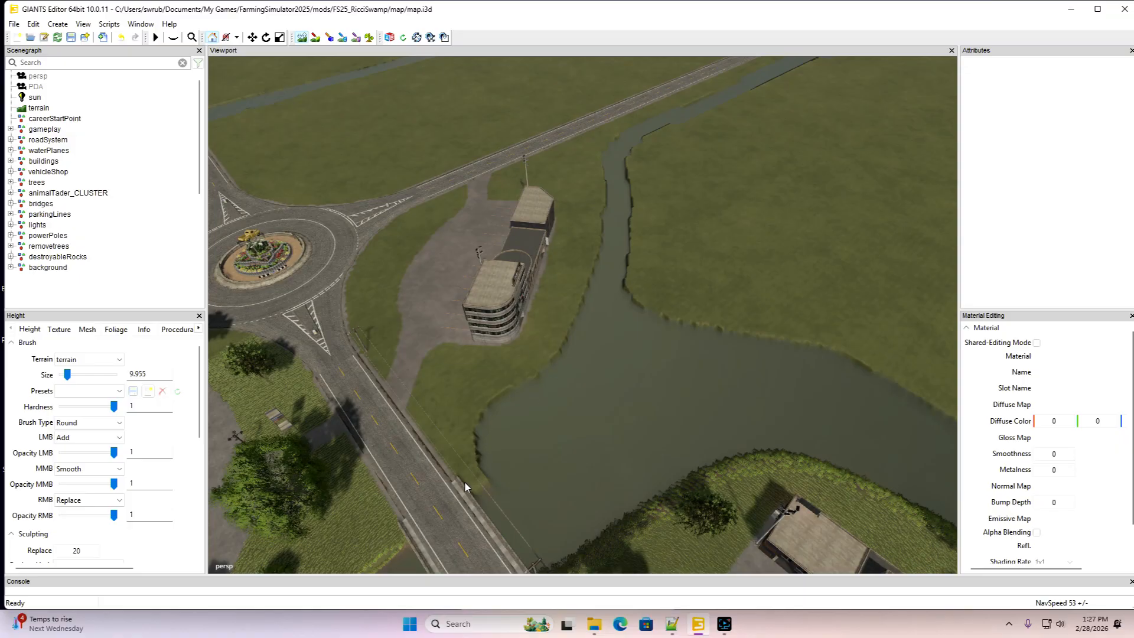
Widen the narrow channel on its field side, from the wide waterway past the building to the bend beside the road
{"action": "mouse_move", "coordinate": [575, 384]}
{"action": "left_mouse_down", "text": "alt"}
{"action": "mouse_move", "coordinate": [665, 378]}
{"action": "mouse_move", "coordinate": [625, 349]}
{"action": "mouse_move", "coordinate": [845, 383]}
{"action": "mouse_move", "coordinate": [729, 395]}
{"action": "left_mouse_up", "text": "alt"}
{"action": "scroll", "coordinate": [625, 349], "scroll_direction": "up", "scroll_amount": 5}
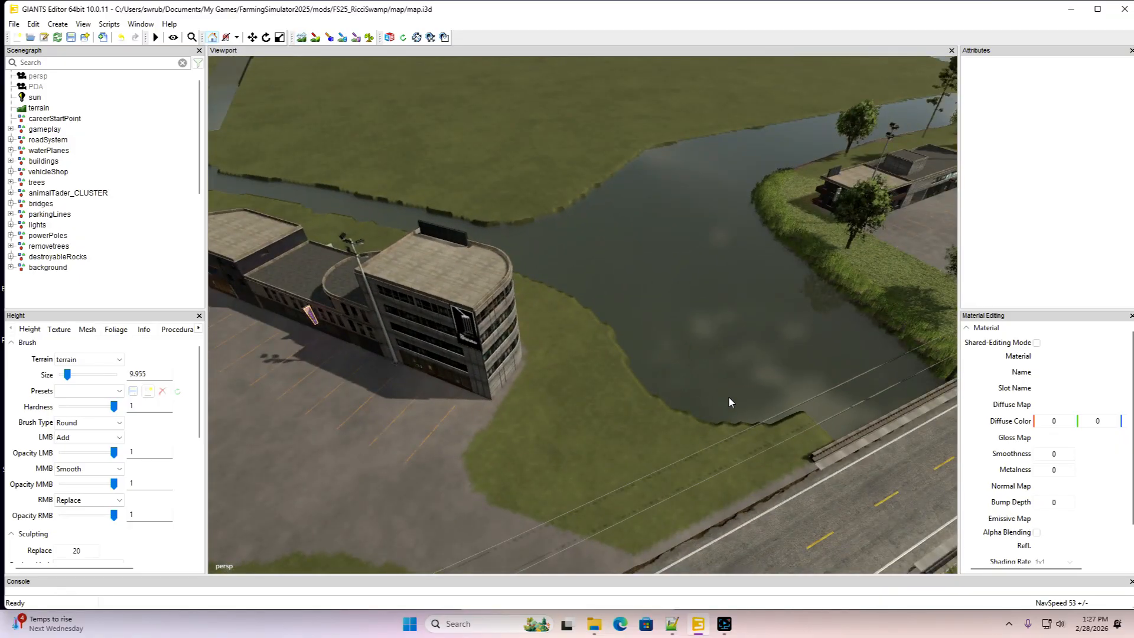
{"action": "scroll", "coordinate": [728, 396], "scroll_direction": "down", "scroll_amount": 5}
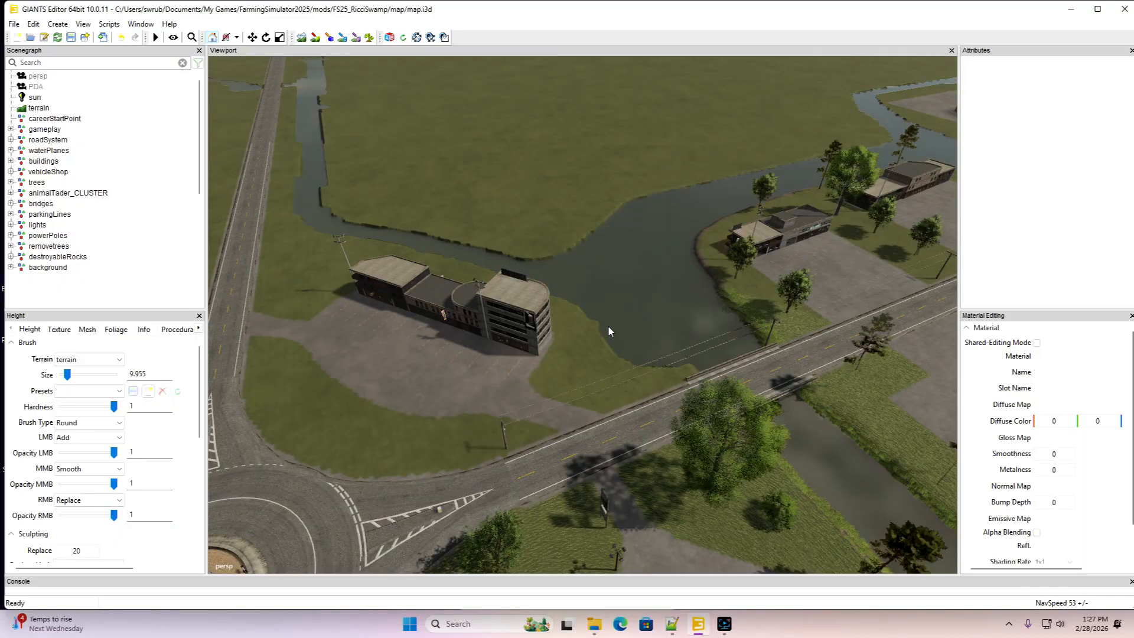
{"action": "left_click_drag", "start_coordinate": [604, 230], "coordinate": [472, 400], "text": "alt"}
{"action": "scroll", "coordinate": [473, 400], "scroll_direction": "down", "scroll_amount": 1}
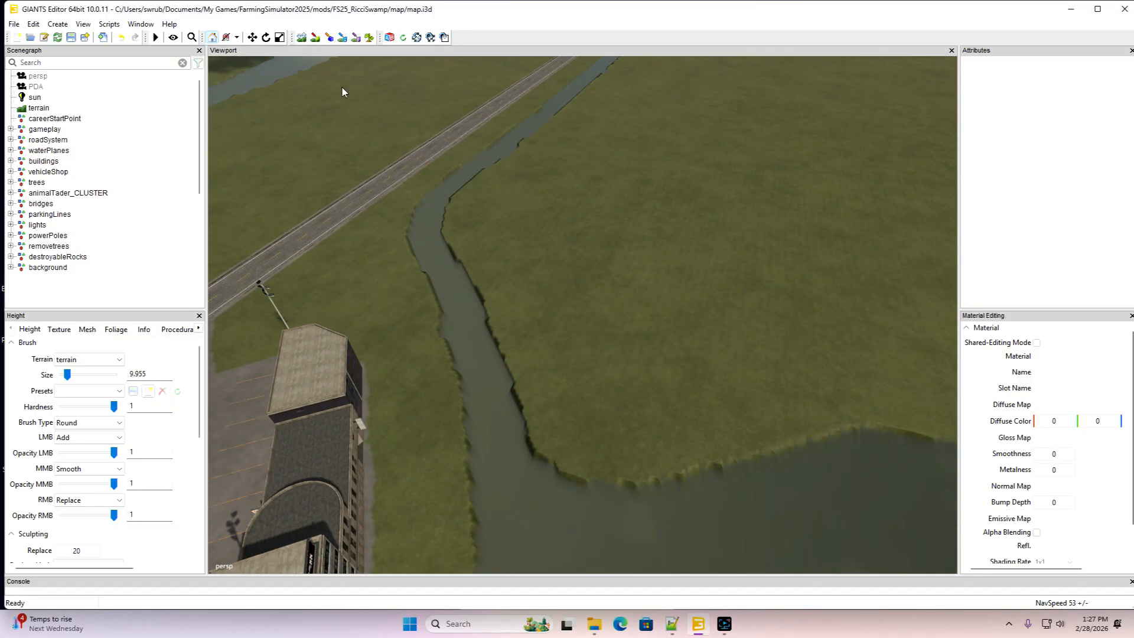
{"action": "left_click", "coordinate": [301, 37]}
{"action": "mouse_move", "coordinate": [617, 524]}
{"action": "right_mouse_down"}
{"action": "mouse_move", "coordinate": [628, 532]}
{"action": "mouse_move", "coordinate": [565, 497]}
{"action": "mouse_move", "coordinate": [522, 441]}
{"action": "right_mouse_up"}
{"action": "mouse_move", "coordinate": [480, 340]}
{"action": "right_mouse_down"}
{"action": "mouse_move", "coordinate": [455, 215]}
{"action": "mouse_move", "coordinate": [469, 182]}
{"action": "mouse_move", "coordinate": [496, 171]}
{"action": "right_mouse_up"}
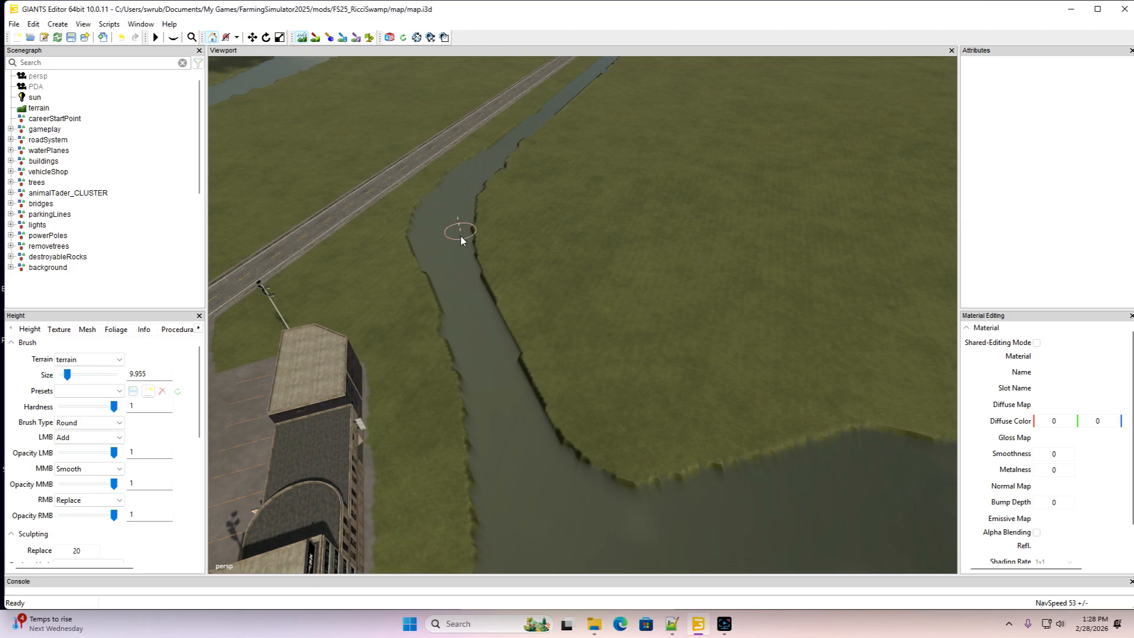
{"action": "right_click_drag", "start_coordinate": [460, 236], "coordinate": [466, 292]}
Inspect the ring of channels around the large field, from the roundabout and city block to the roads on its far sides
{"action": "mouse_move", "coordinate": [640, 371]}
{"action": "left_mouse_down", "text": "alt"}
{"action": "mouse_move", "coordinate": [622, 359]}
{"action": "mouse_move", "coordinate": [704, 321]}
{"action": "mouse_move", "coordinate": [663, 361]}
{"action": "left_mouse_up", "text": "alt"}
{"action": "scroll", "coordinate": [623, 359], "scroll_direction": "up", "scroll_amount": 3}
{"action": "scroll", "coordinate": [692, 324], "scroll_direction": "up", "scroll_amount": 2}
{"action": "scroll", "coordinate": [665, 353], "scroll_direction": "down", "scroll_amount": 5}
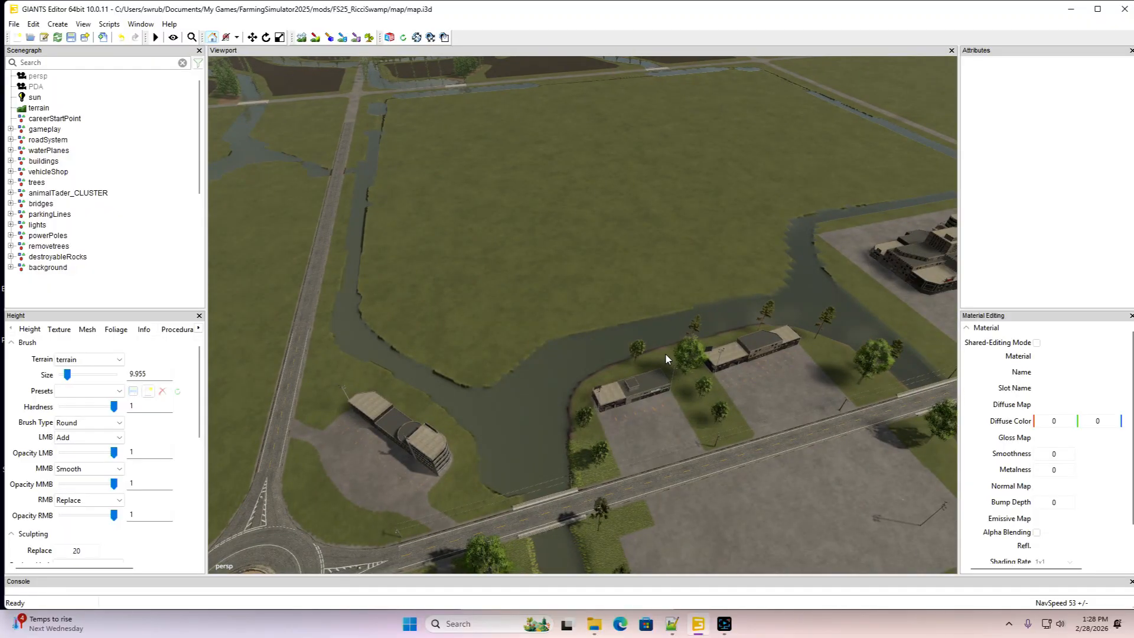
{"action": "left_click_drag", "start_coordinate": [665, 352], "coordinate": [665, 350], "text": "alt"}
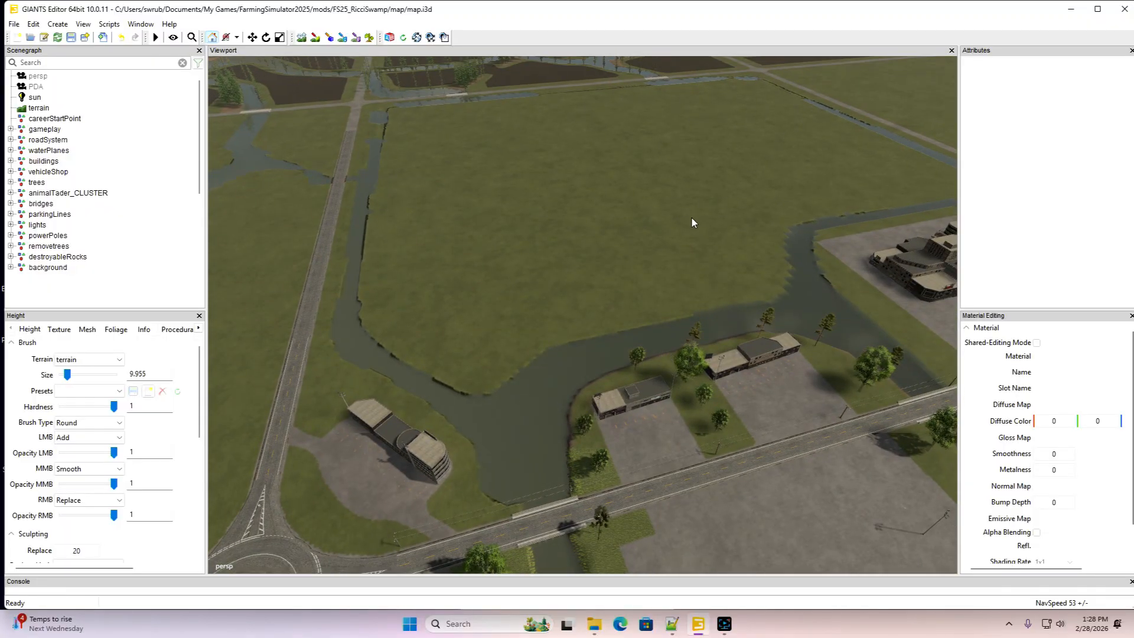
{"action": "left_click_drag", "start_coordinate": [692, 218], "coordinate": [589, 279], "text": "alt"}
{"action": "scroll", "coordinate": [717, 181], "scroll_direction": "up", "scroll_amount": 5}
{"action": "scroll", "coordinate": [650, 282], "scroll_direction": "down", "scroll_amount": 5}
{"action": "scroll", "coordinate": [588, 279], "scroll_direction": "down", "scroll_amount": 3}
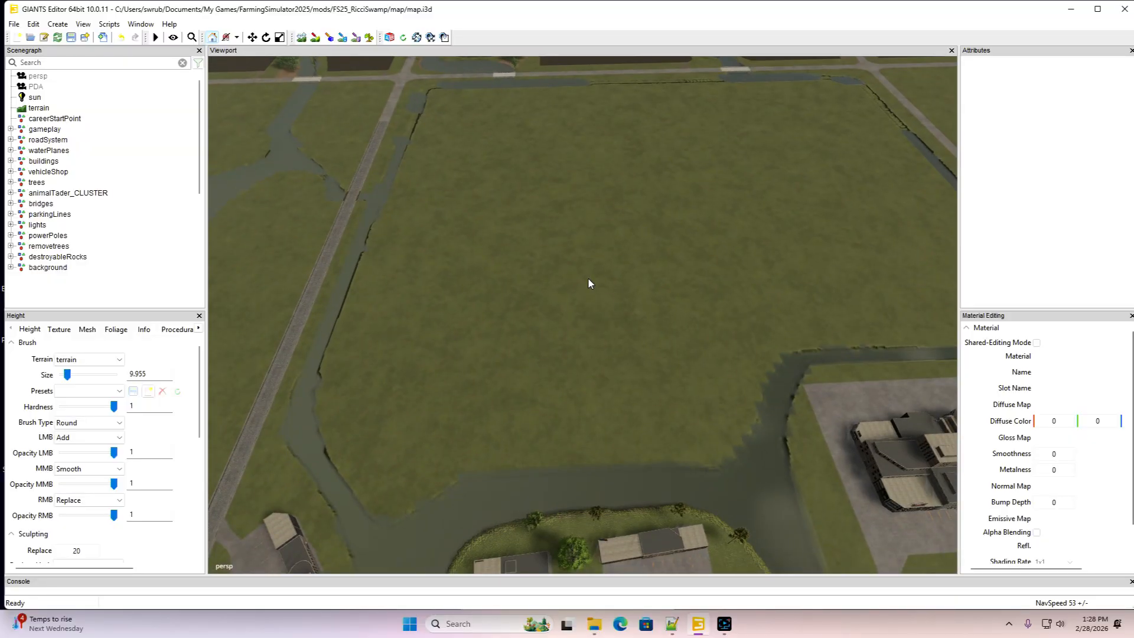
{"action": "left_click_drag", "start_coordinate": [588, 279], "coordinate": [591, 278], "text": "alt"}
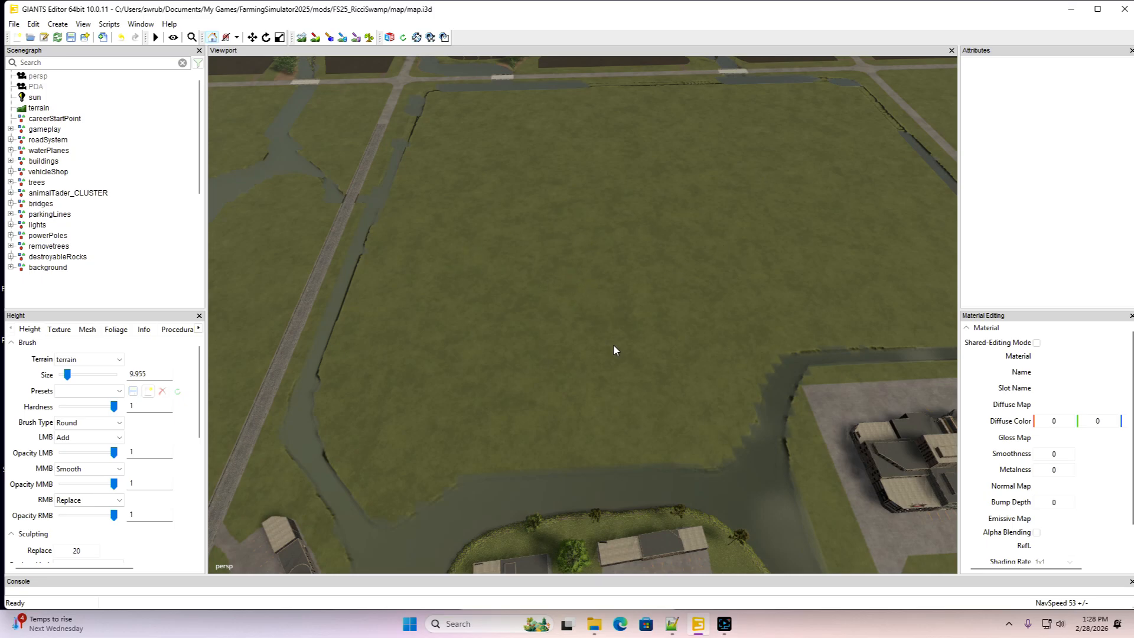
{"action": "left_click_drag", "start_coordinate": [622, 342], "coordinate": [623, 342], "text": "alt"}
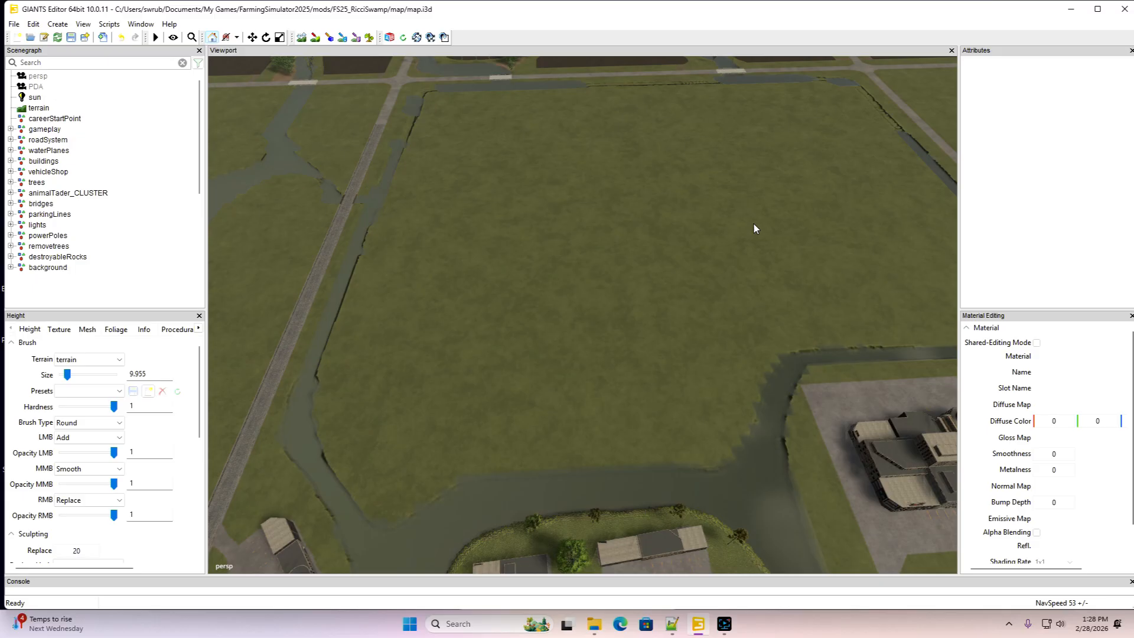
{"action": "left_click_drag", "start_coordinate": [633, 239], "coordinate": [608, 313], "text": "alt"}
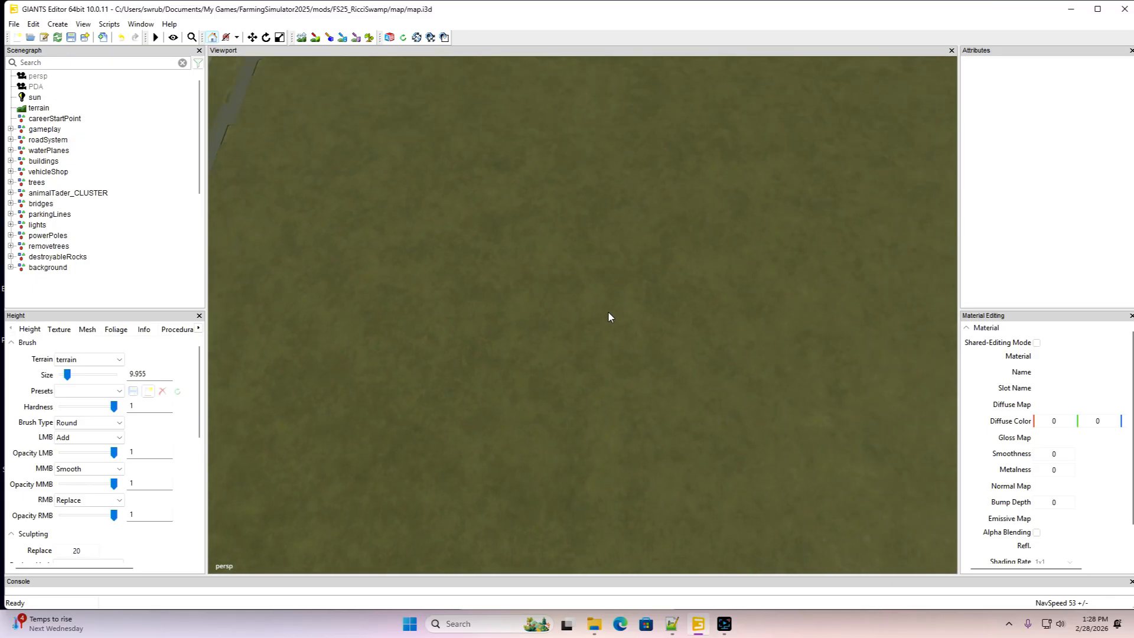
{"action": "scroll", "coordinate": [612, 316], "scroll_direction": "down", "scroll_amount": 6}
{"action": "scroll", "coordinate": [615, 311], "scroll_direction": "down", "scroll_amount": 2}
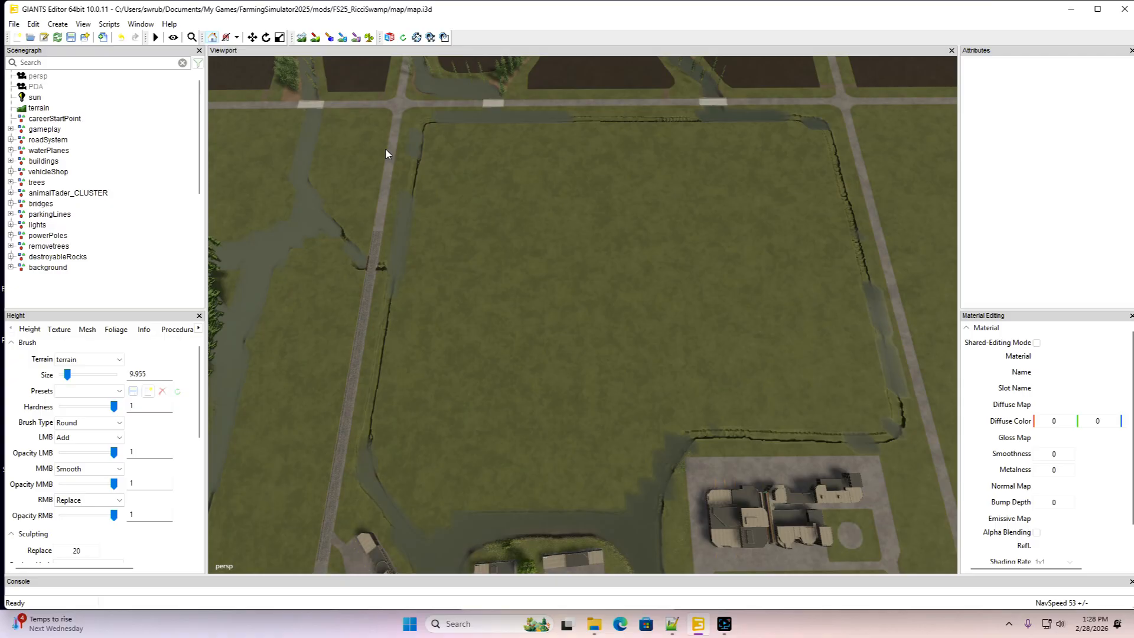
Resume terrain height sculpting and enlarge the brush size to 17.955
{"action": "left_click", "coordinate": [302, 38]}
{"action": "scroll", "coordinate": [563, 257], "scroll_direction": "up", "scroll_amount": 4}
{"action": "scroll", "coordinate": [384, 348], "scroll_direction": "up", "scroll_amount": 4}
Try to carve a closed ring-shaped channel in the middle of the large field
{"action": "left_click_drag", "start_coordinate": [553, 266], "coordinate": [550, 300]}
{"action": "left_click_drag", "start_coordinate": [559, 344], "coordinate": [675, 366]}
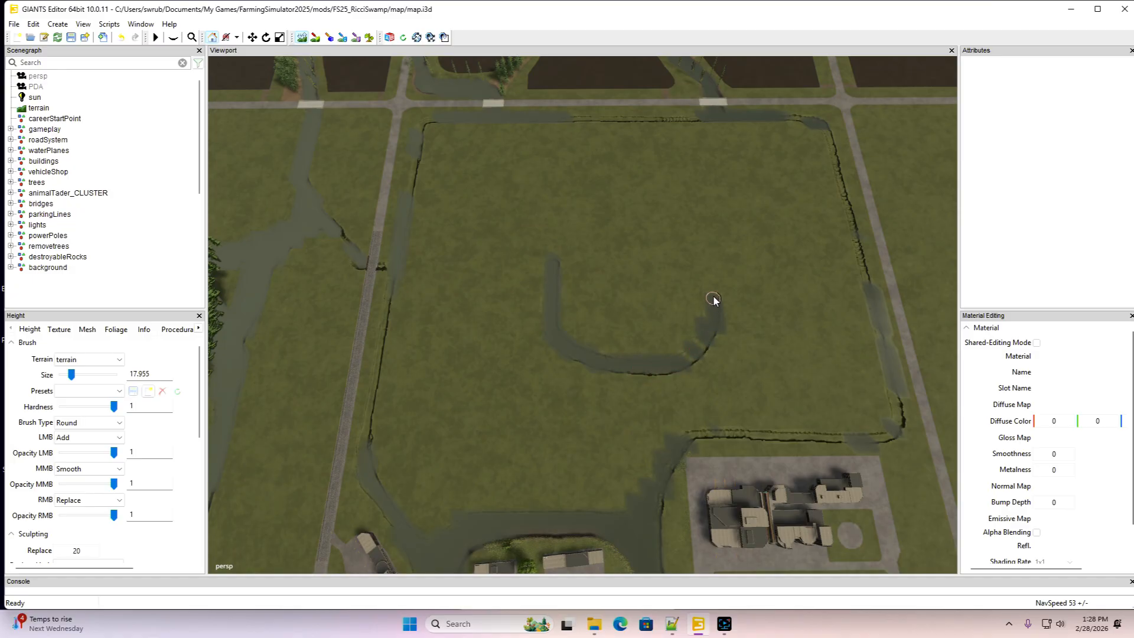
{"action": "mouse_move", "coordinate": [713, 299]}
{"action": "left_mouse_down"}
{"action": "mouse_move", "coordinate": [711, 266]}
{"action": "mouse_move", "coordinate": [664, 247]}
{"action": "mouse_move", "coordinate": [574, 257]}
{"action": "left_mouse_up"}
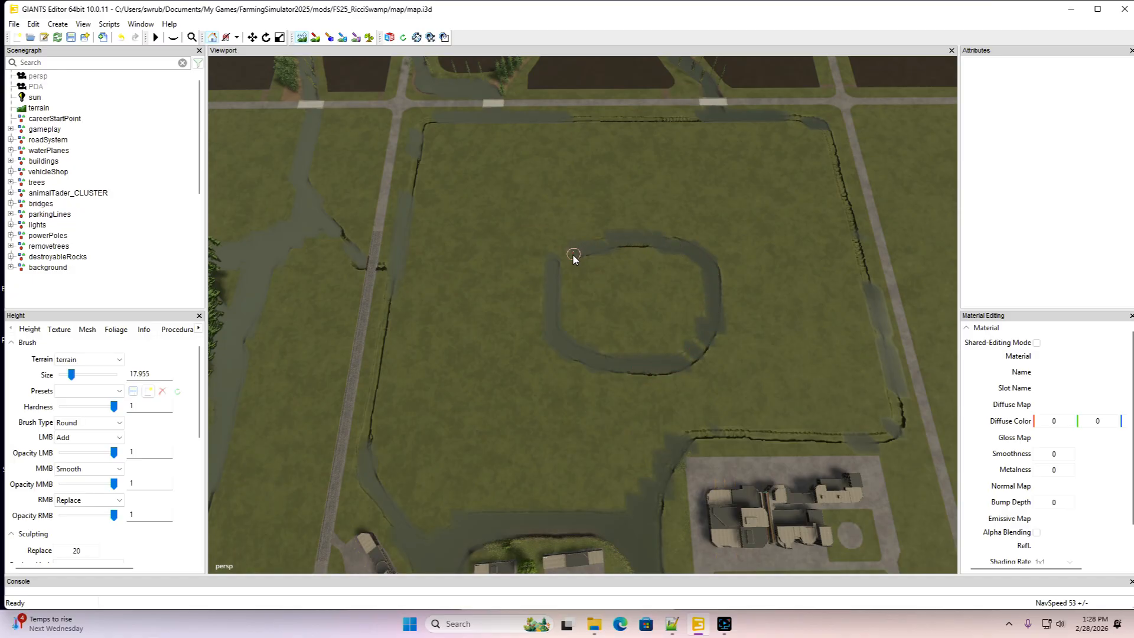
{"action": "mouse_move", "coordinate": [558, 309]}
{"action": "left_mouse_down"}
{"action": "mouse_move", "coordinate": [572, 342]}
{"action": "mouse_move", "coordinate": [628, 367]}
{"action": "mouse_move", "coordinate": [684, 357]}
{"action": "mouse_move", "coordinate": [702, 339]}
{"action": "left_mouse_up"}
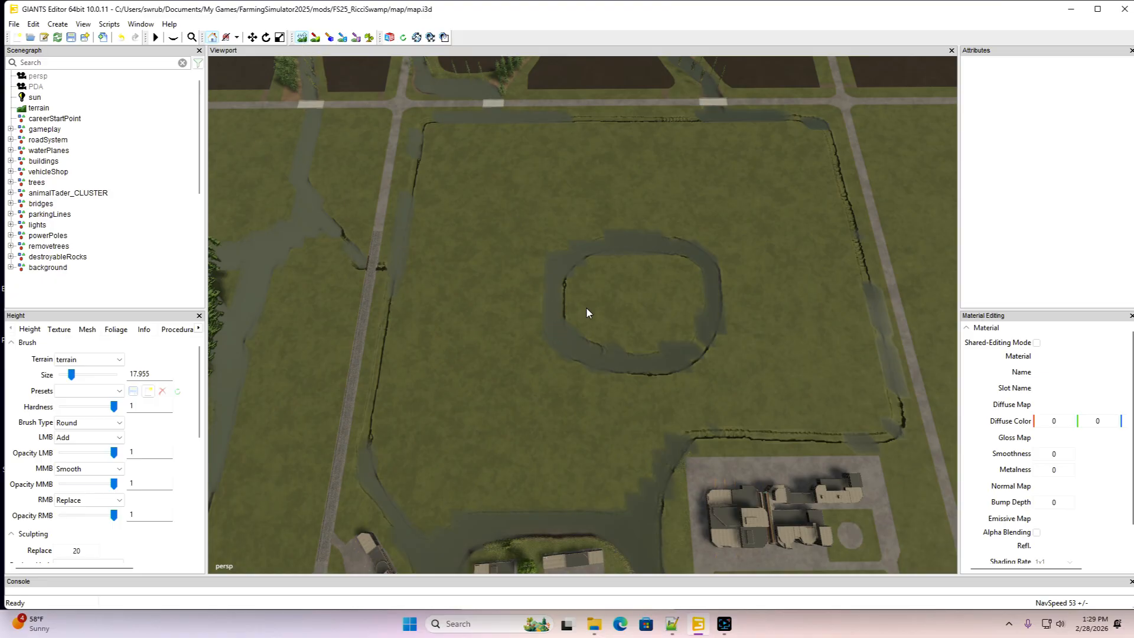
Check the carved ring up close and undo it
{"action": "left_click_drag", "start_coordinate": [700, 357], "coordinate": [624, 317], "text": "alt"}
{"action": "scroll", "coordinate": [863, 356], "scroll_direction": "up", "scroll_amount": 3}
{"action": "scroll", "coordinate": [863, 355], "scroll_direction": "up", "scroll_amount": 8}
{"action": "scroll", "coordinate": [653, 283], "scroll_direction": "down", "scroll_amount": 5}
{"action": "scroll", "coordinate": [623, 318], "scroll_direction": "up", "scroll_amount": 6}
{"action": "scroll", "coordinate": [624, 318], "scroll_direction": "down", "scroll_amount": 6}
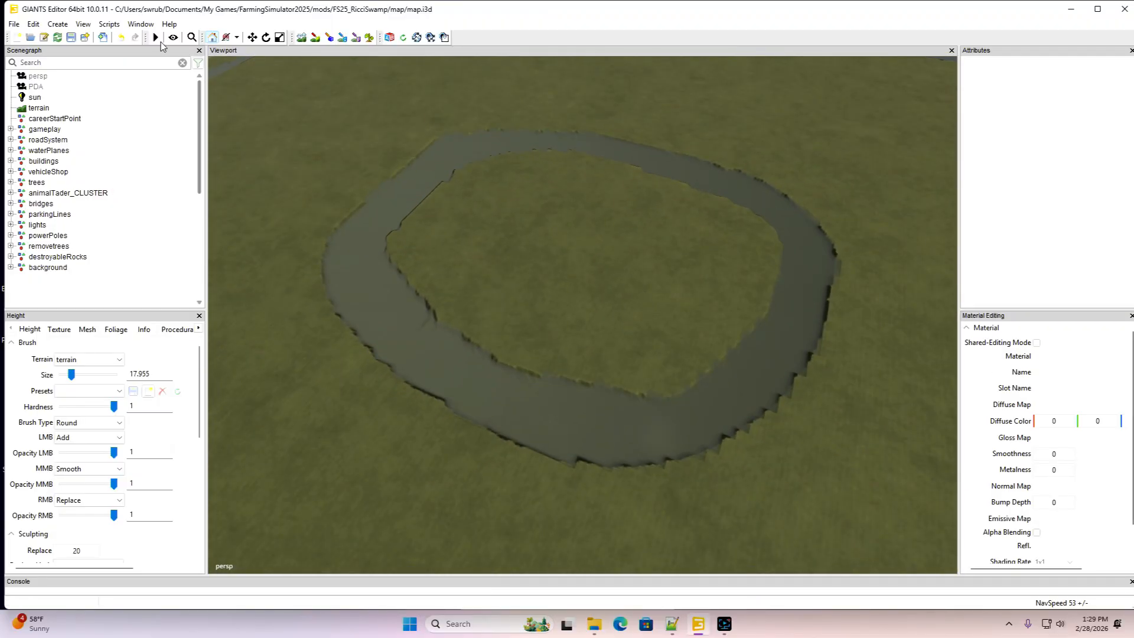
{"action": "left_click", "coordinate": [125, 40]}
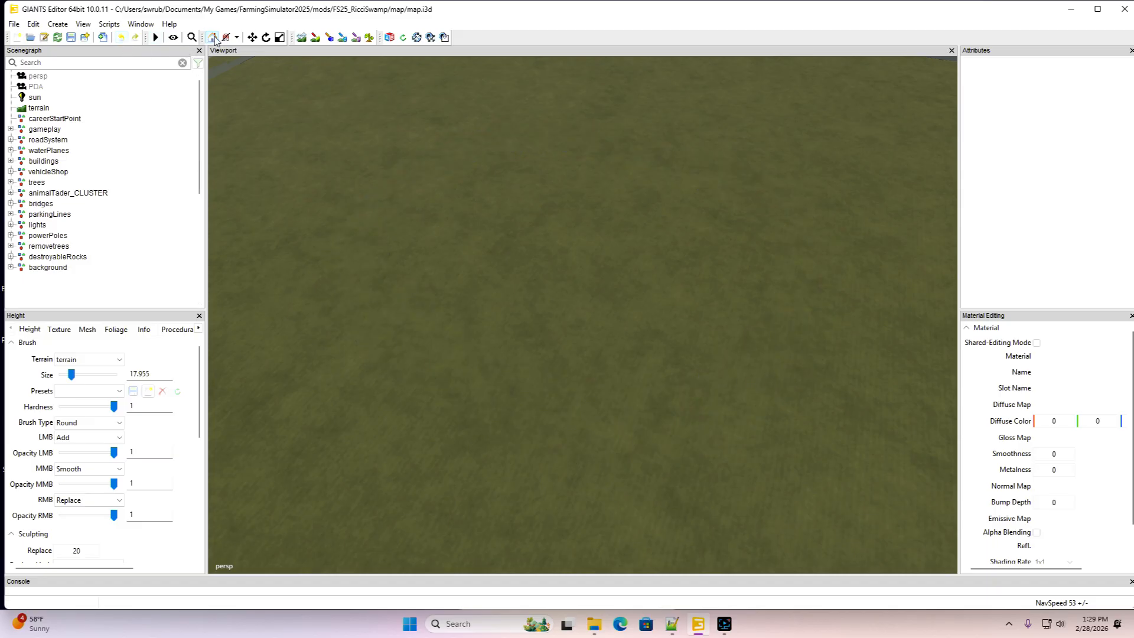
Carve a wider rounded channel loop in the middle of the large field, enclosing a grass island
{"action": "left_click", "coordinate": [301, 37]}
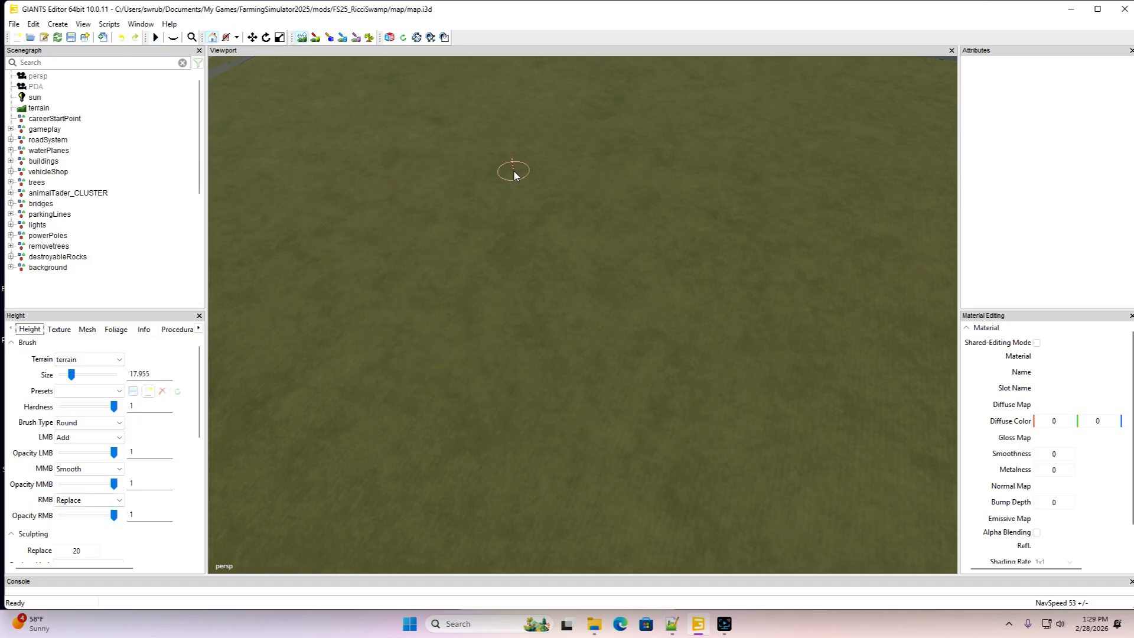
{"action": "left_click_drag", "start_coordinate": [514, 175], "coordinate": [490, 182]}
{"action": "mouse_move", "coordinate": [447, 217]}
{"action": "left_mouse_down"}
{"action": "mouse_move", "coordinate": [420, 263]}
{"action": "mouse_move", "coordinate": [420, 328]}
{"action": "mouse_move", "coordinate": [455, 387]}
{"action": "mouse_move", "coordinate": [526, 460]}
{"action": "mouse_move", "coordinate": [628, 510]}
{"action": "left_mouse_up"}
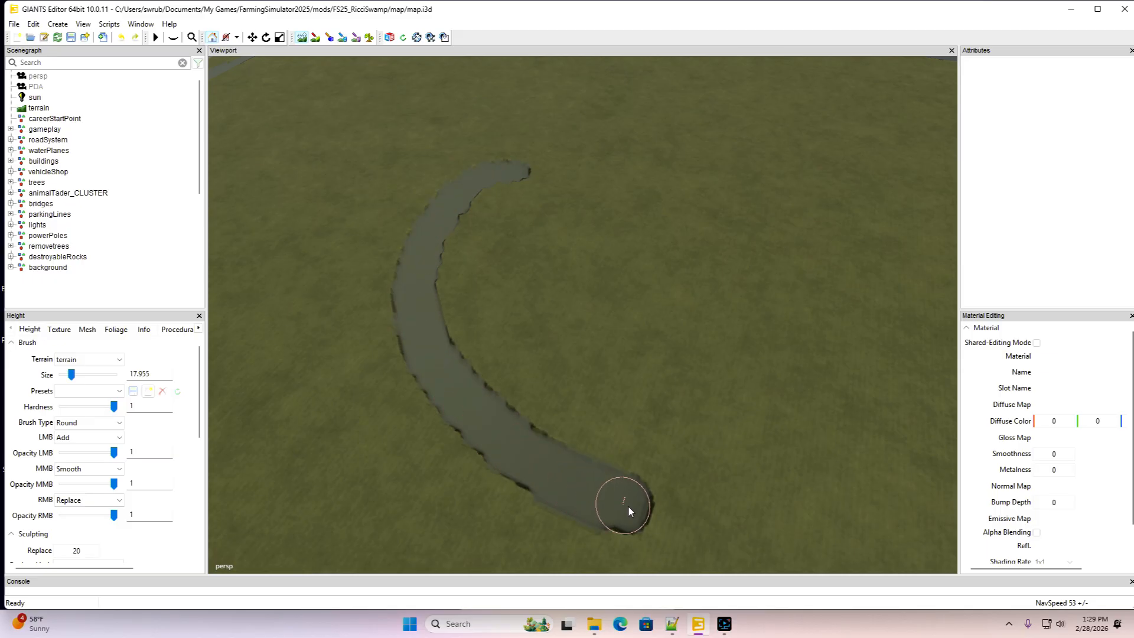
{"action": "mouse_move", "coordinate": [703, 528]}
{"action": "left_mouse_down"}
{"action": "mouse_move", "coordinate": [825, 534]}
{"action": "mouse_move", "coordinate": [909, 494]}
{"action": "mouse_move", "coordinate": [946, 332]}
{"action": "mouse_move", "coordinate": [914, 248]}
{"action": "mouse_move", "coordinate": [822, 207]}
{"action": "mouse_move", "coordinate": [689, 177]}
{"action": "mouse_move", "coordinate": [585, 172]}
{"action": "left_mouse_up"}
{"action": "mouse_move", "coordinate": [463, 217]}
{"action": "left_mouse_down"}
{"action": "mouse_move", "coordinate": [432, 280]}
{"action": "mouse_move", "coordinate": [437, 346]}
{"action": "left_mouse_up"}
{"action": "mouse_move", "coordinate": [466, 410]}
{"action": "left_mouse_down"}
{"action": "mouse_move", "coordinate": [575, 483]}
{"action": "mouse_move", "coordinate": [731, 526]}
{"action": "mouse_move", "coordinate": [866, 523]}
{"action": "mouse_move", "coordinate": [911, 476]}
{"action": "left_mouse_up"}
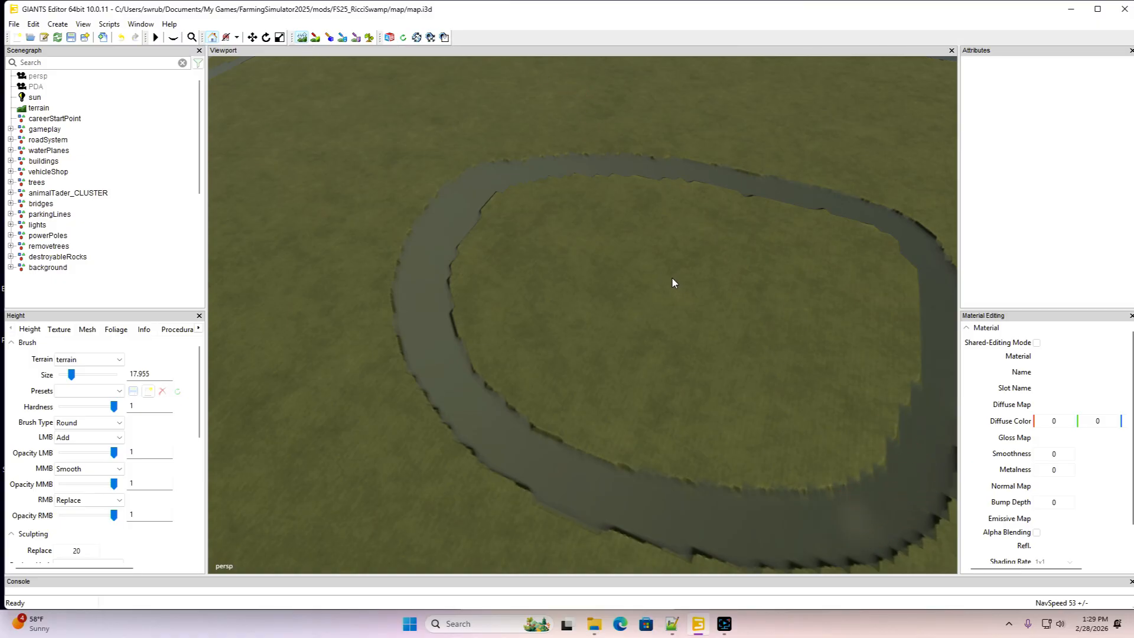
Import farmSilo from the map's placeables/mainfarm folder
{"action": "left_click_drag", "start_coordinate": [660, 274], "coordinate": [506, 363], "text": "alt"}
{"action": "key", "text": "d"}
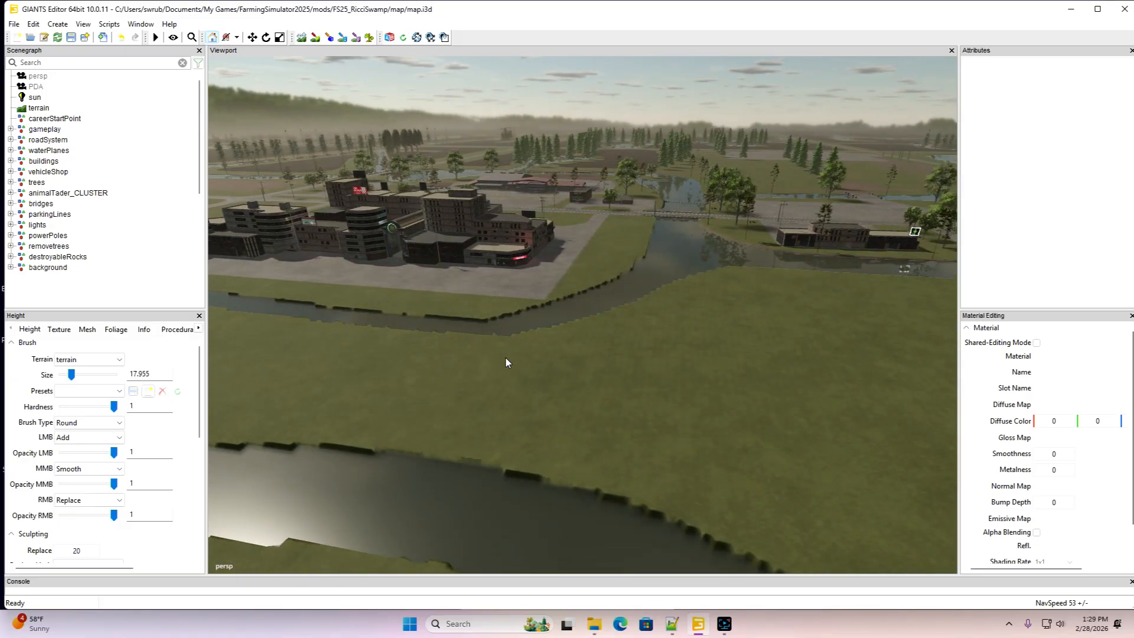
{"action": "key", "text": "d"}
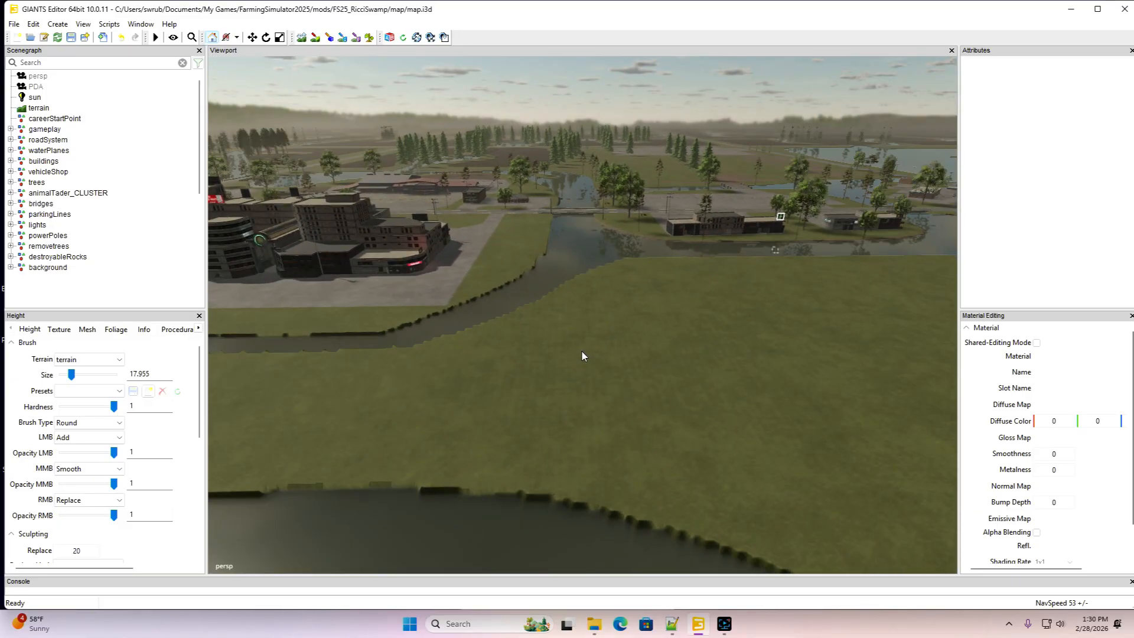
{"action": "left_click_drag", "start_coordinate": [458, 382], "coordinate": [586, 430], "text": "alt"}
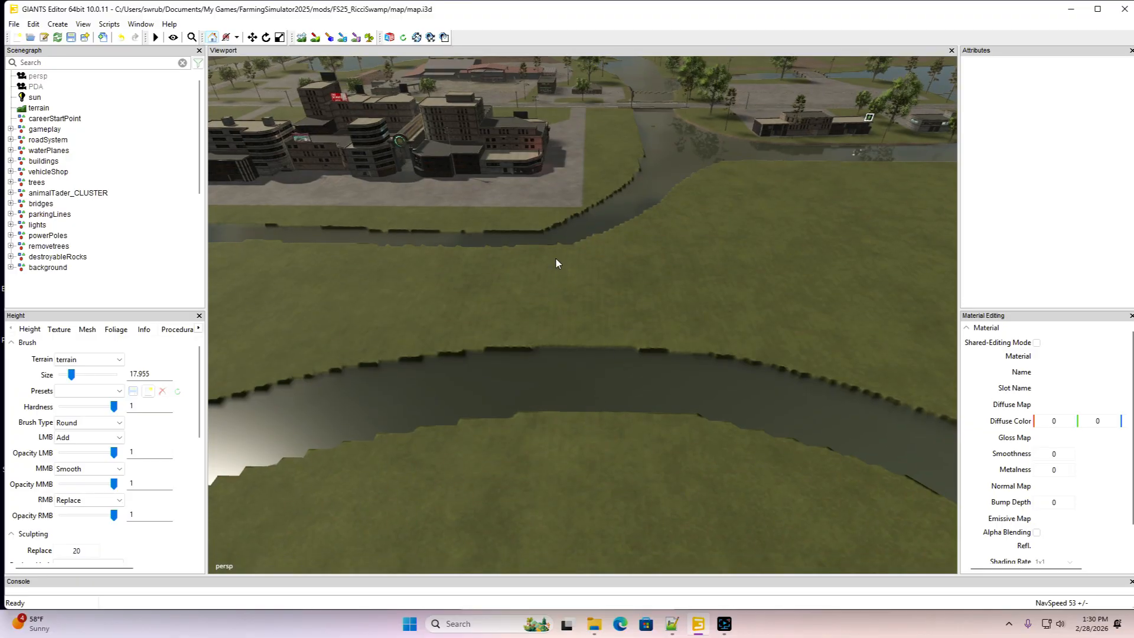
{"action": "left_click_drag", "start_coordinate": [555, 261], "coordinate": [367, 376], "text": "alt"}
{"action": "left_click", "coordinate": [13, 25]}
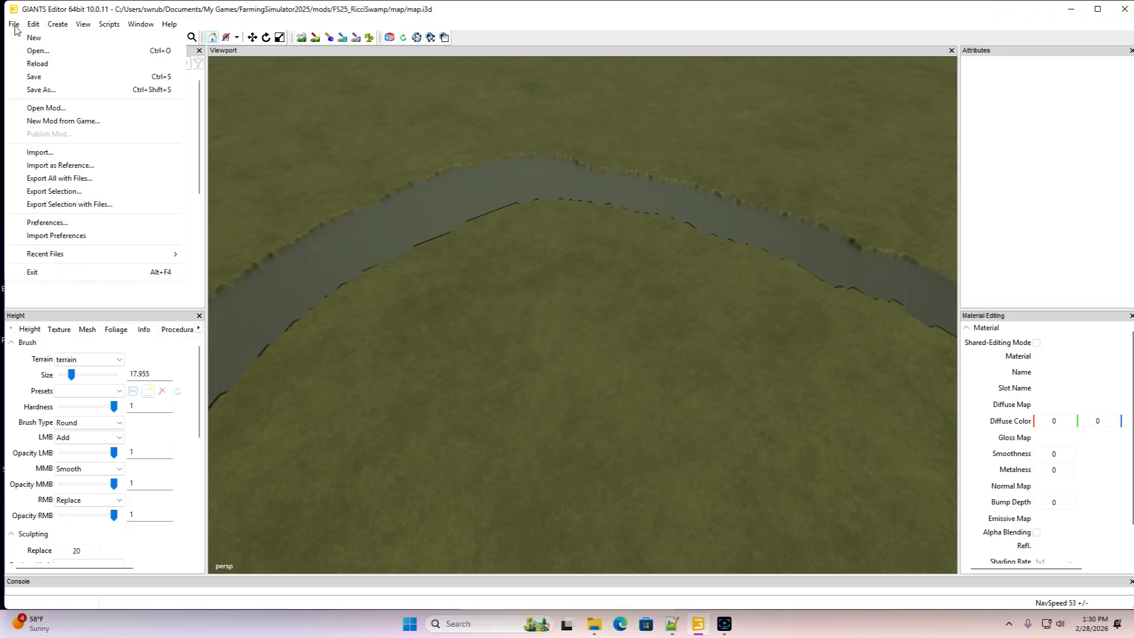
{"action": "left_click", "coordinate": [26, 152]}
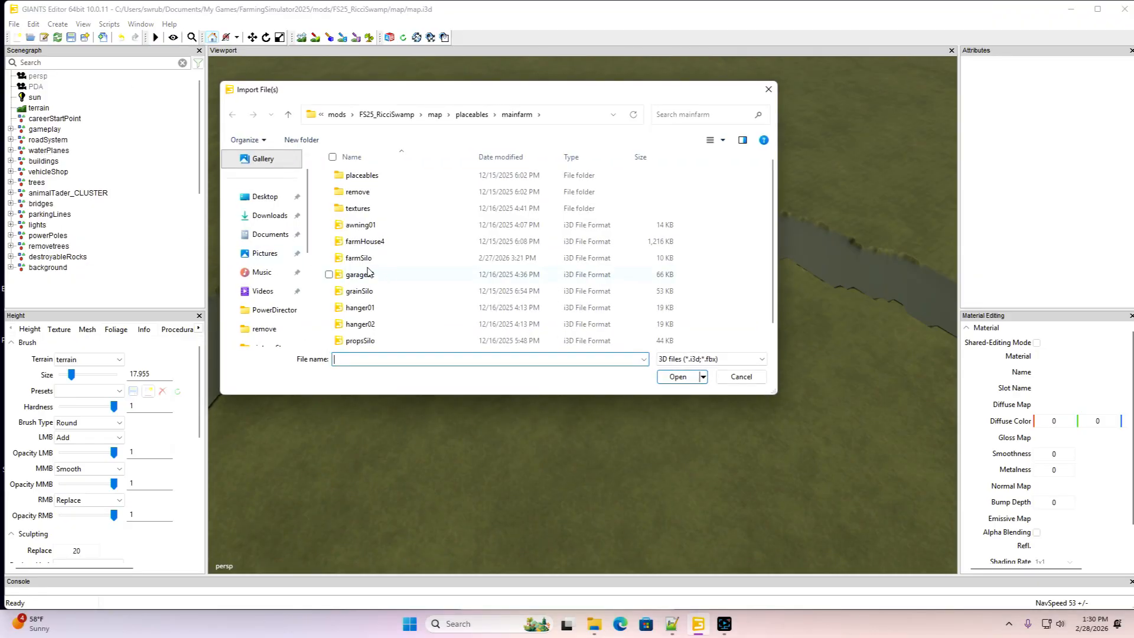
{"action": "left_click", "coordinate": [387, 258]}
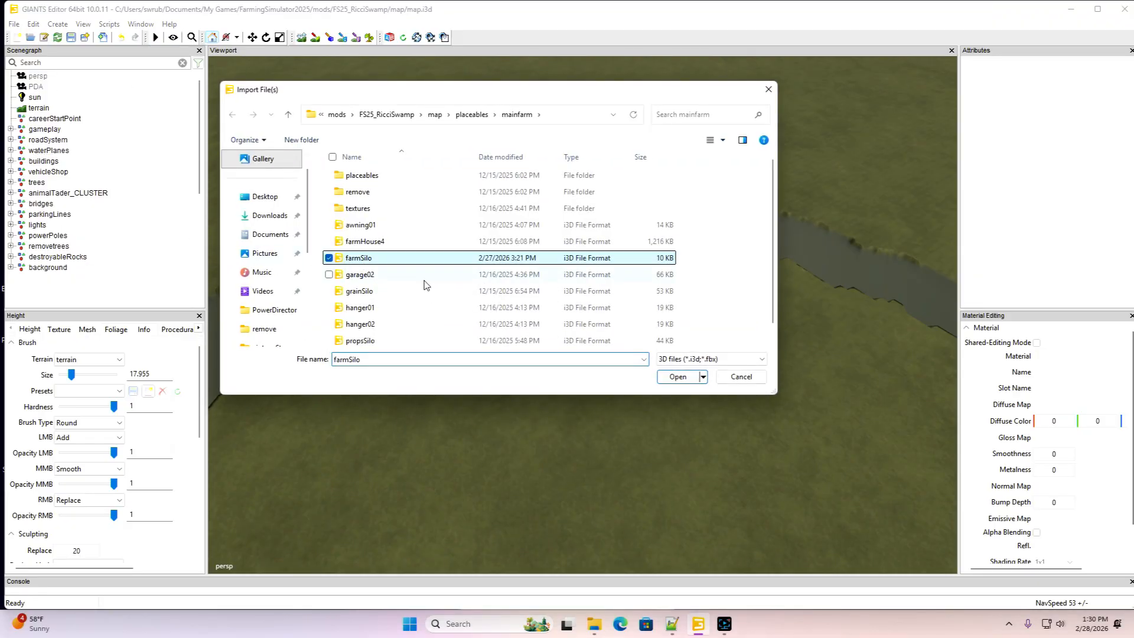
{"action": "left_click", "coordinate": [677, 377]}
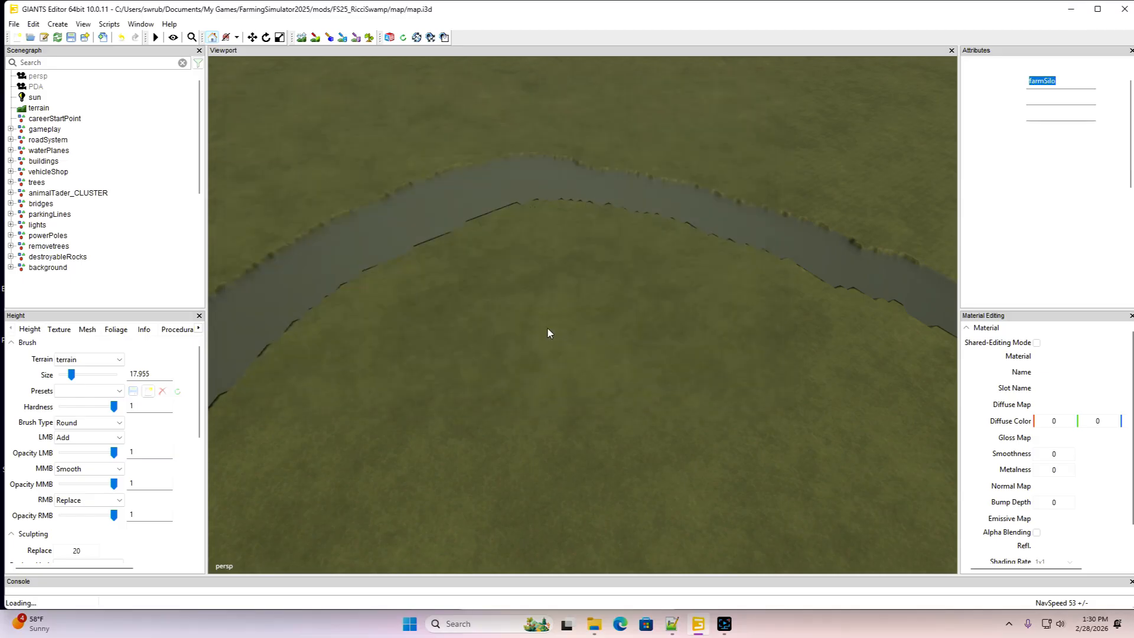
Place farmSilo on the island with Interactive Placement and shift it along Z to about 368.9, away from the channel
{"action": "left_click", "coordinate": [34, 25]}
{"action": "left_click", "coordinate": [90, 202]}
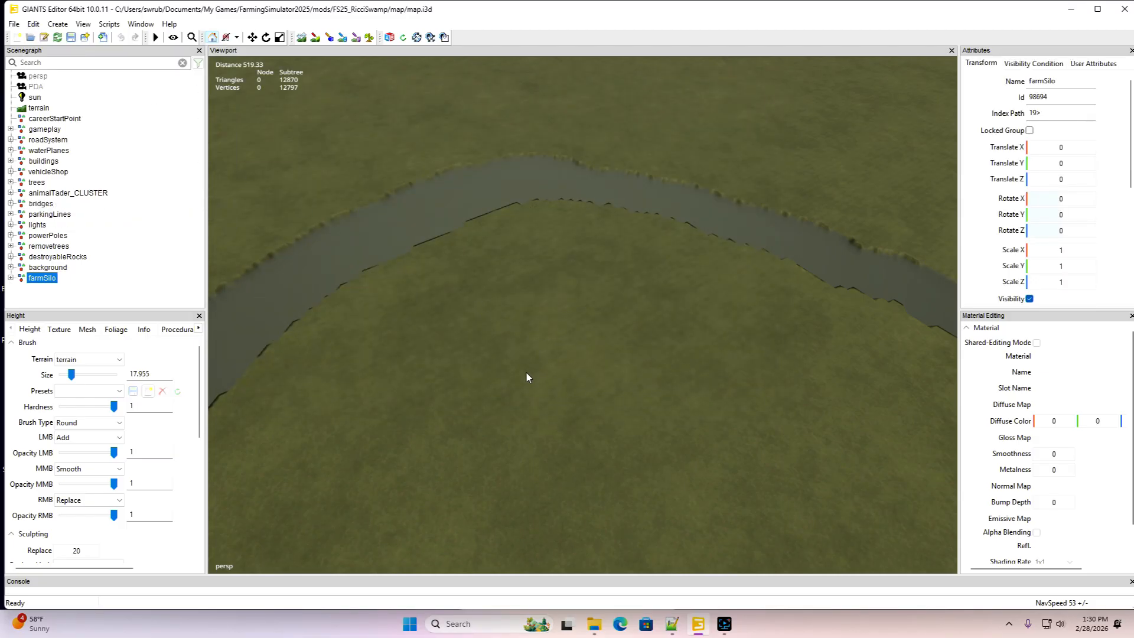
{"action": "left_click", "coordinate": [512, 364]}
{"action": "key", "text": "f"}
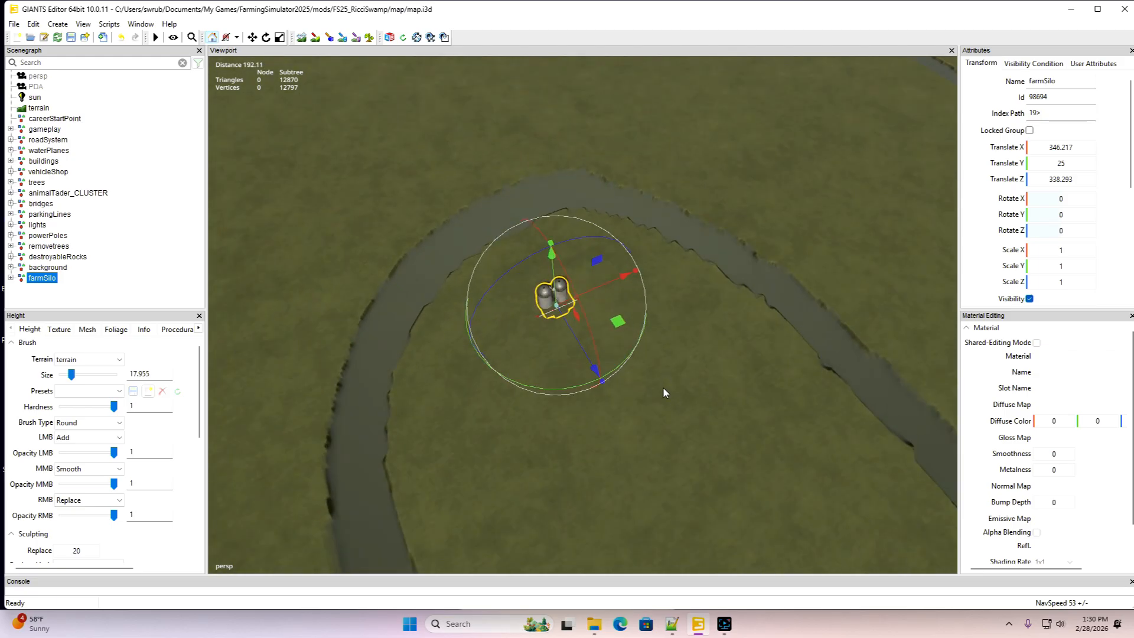
{"action": "scroll", "coordinate": [663, 388], "scroll_direction": "up", "scroll_amount": 4}
{"action": "left_click_drag", "start_coordinate": [663, 387], "coordinate": [782, 394], "text": "alt"}
{"action": "scroll", "coordinate": [781, 394], "scroll_direction": "down", "scroll_amount": 2}
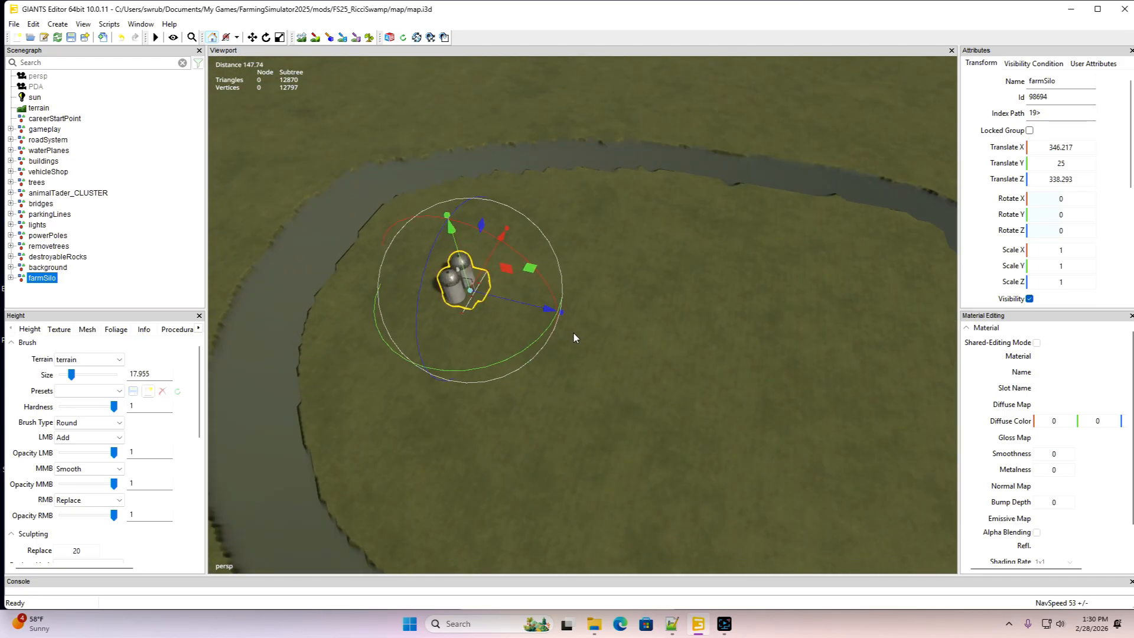
{"action": "left_click_drag", "start_coordinate": [520, 307], "coordinate": [618, 328]}
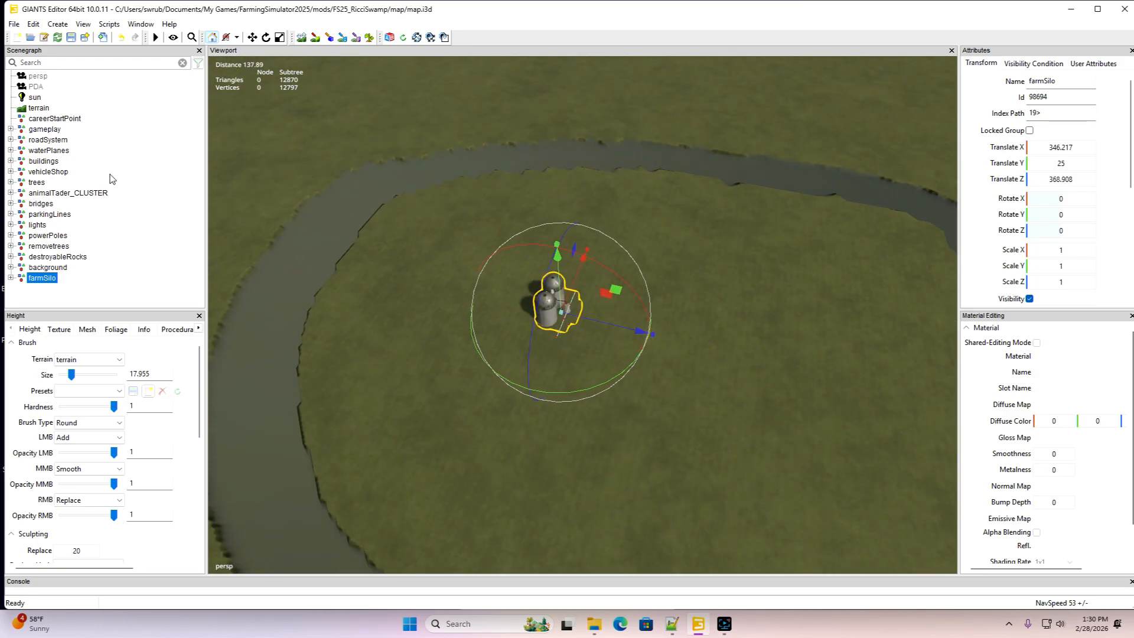
Import easyShed01 from the map's remove folder
{"action": "left_click", "coordinate": [14, 24]}
{"action": "left_click", "coordinate": [27, 153]}
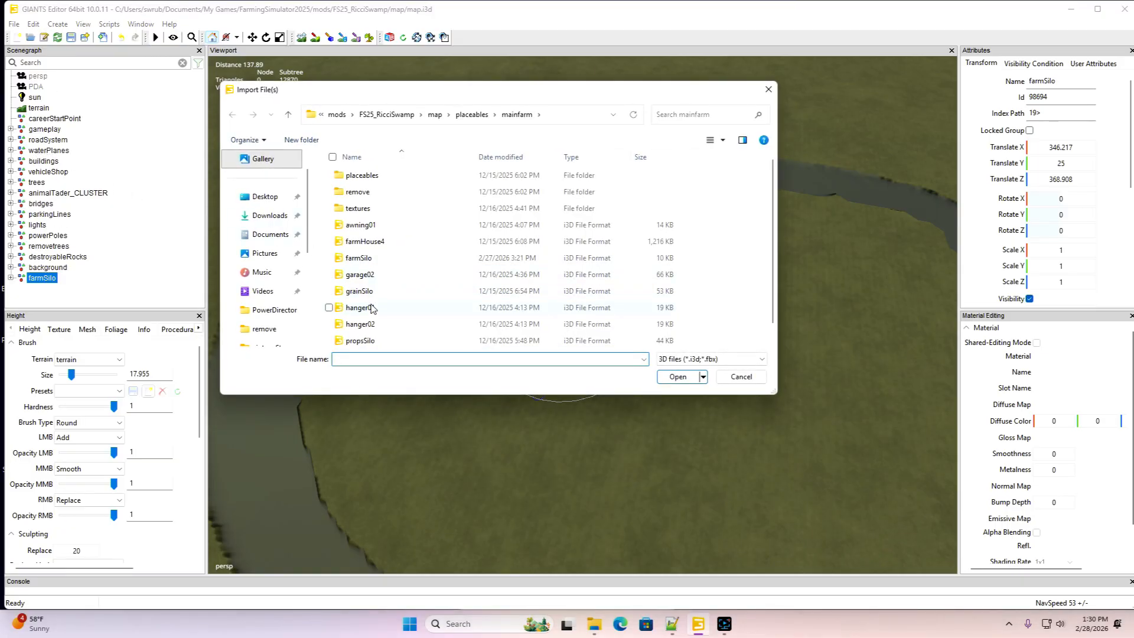
{"action": "scroll", "coordinate": [387, 255], "scroll_direction": "down", "scroll_amount": 1}
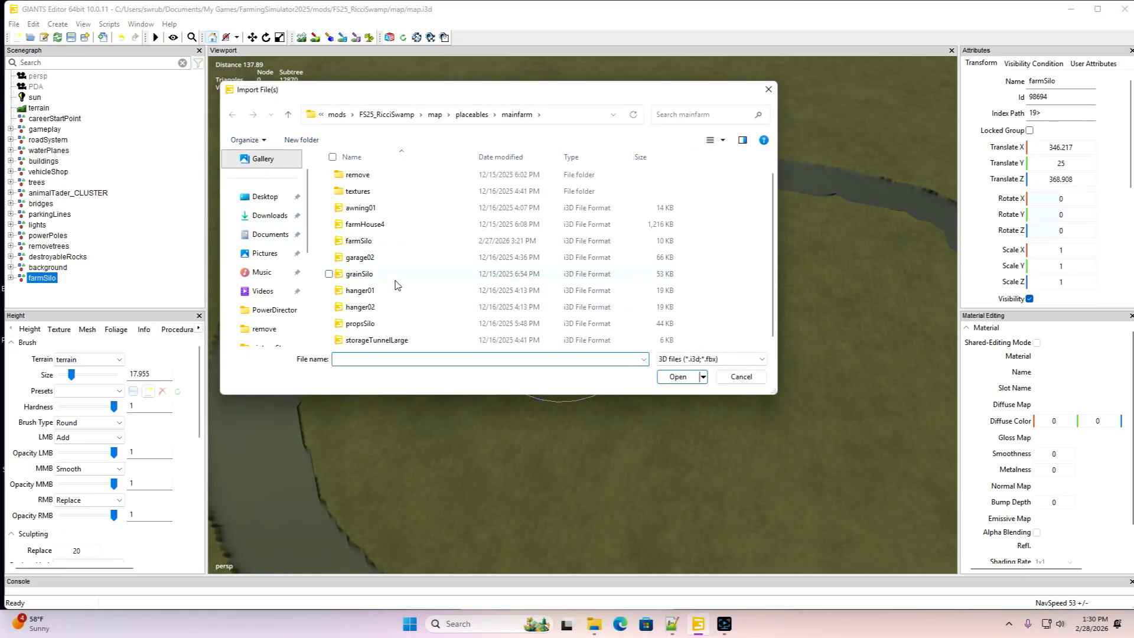
{"action": "scroll", "coordinate": [396, 286], "scroll_direction": "up", "scroll_amount": 1}
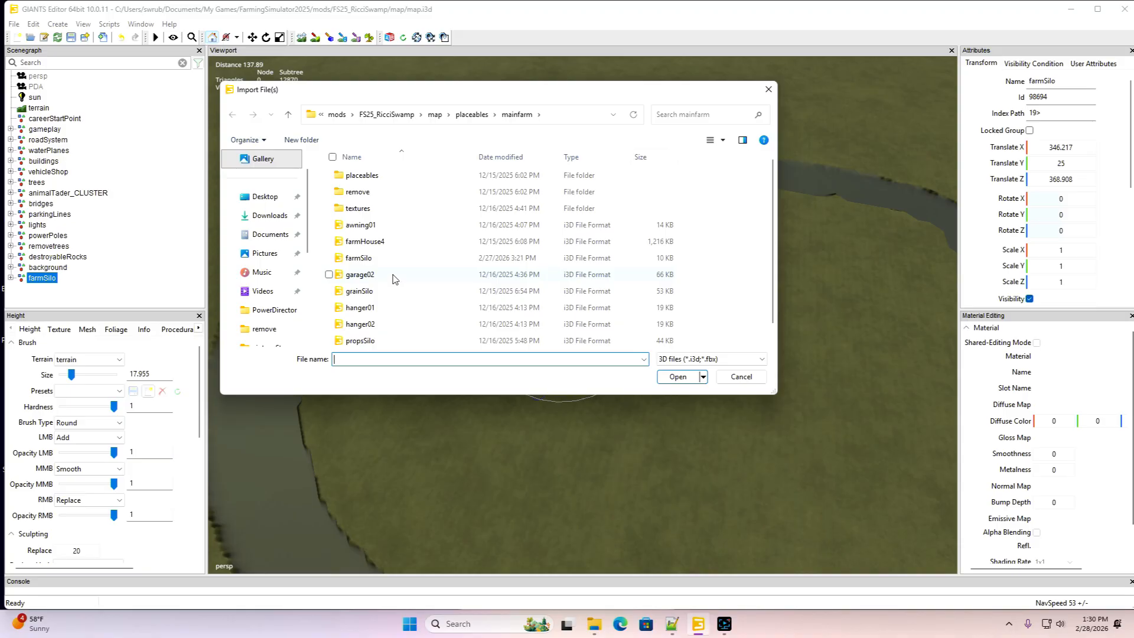
{"action": "scroll", "coordinate": [394, 279], "scroll_direction": "down", "scroll_amount": 1}
{"action": "scroll", "coordinate": [395, 278], "scroll_direction": "up", "scroll_amount": 1}
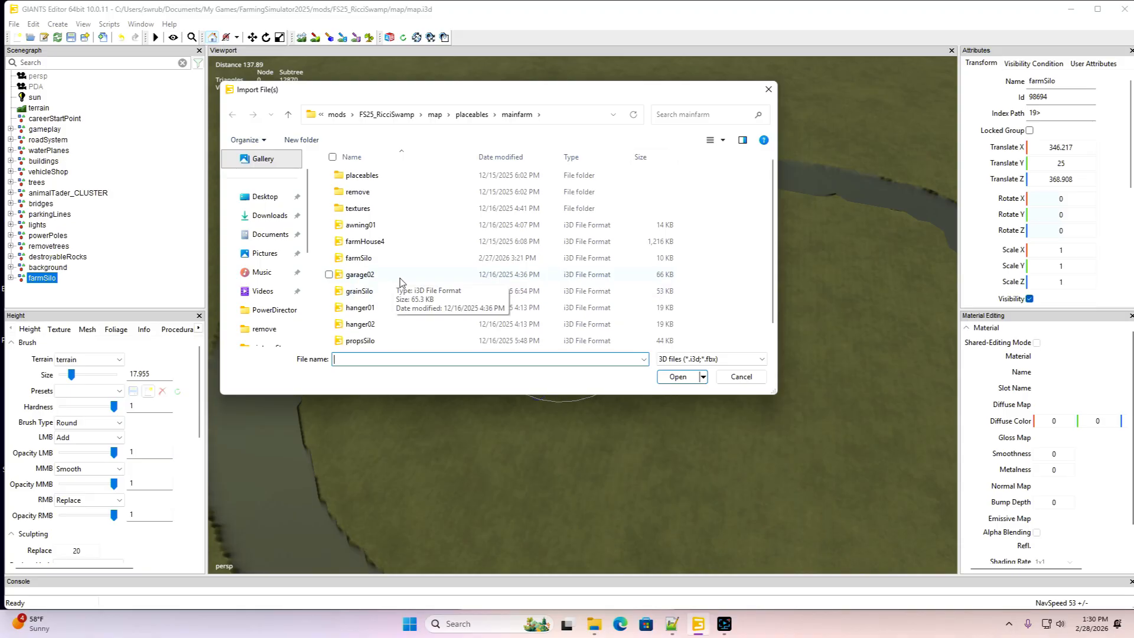
{"action": "left_click", "coordinate": [472, 114]}
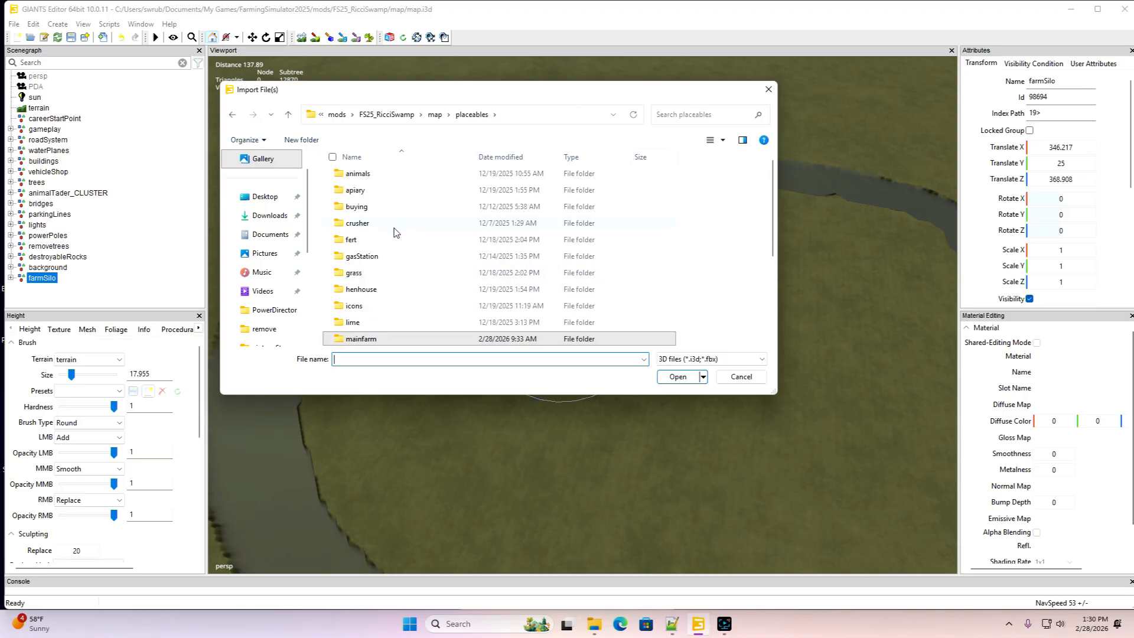
{"action": "left_click", "coordinate": [435, 115]}
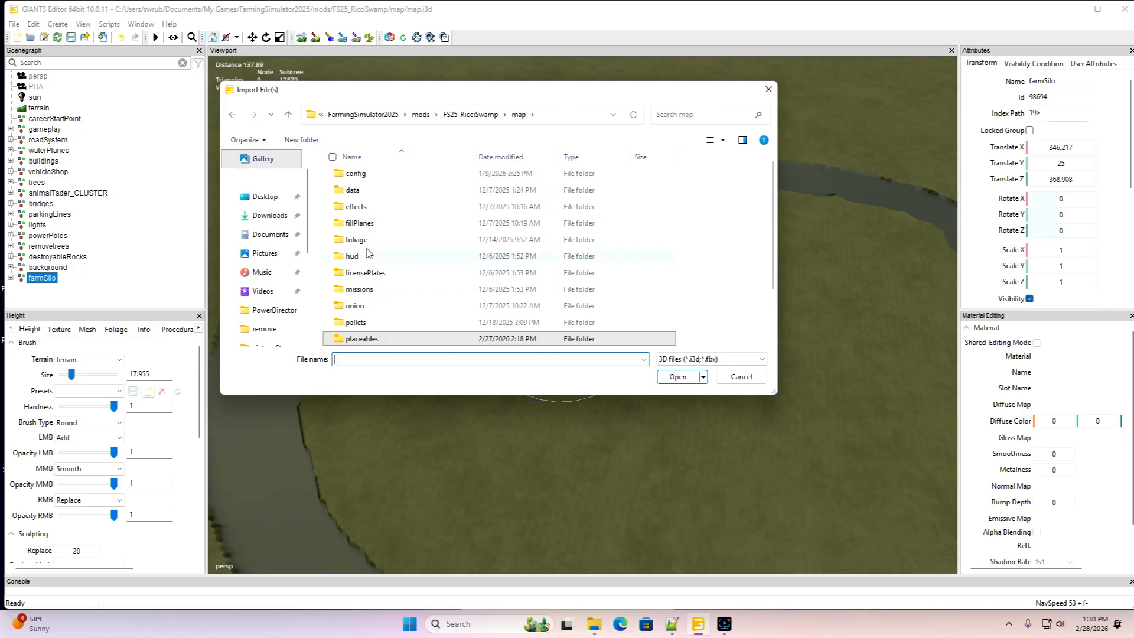
{"action": "scroll", "coordinate": [367, 253], "scroll_direction": "down", "scroll_amount": 2}
{"action": "double_click", "coordinate": [364, 290]}
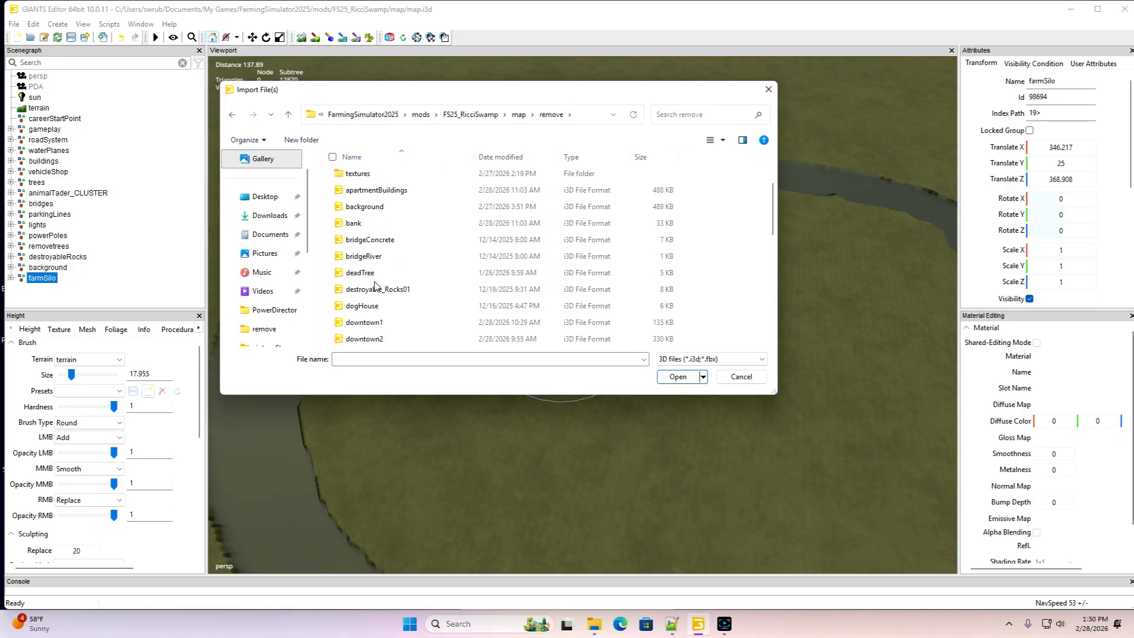
{"action": "left_click", "coordinate": [378, 304]}
{"action": "left_click", "coordinate": [665, 377]}
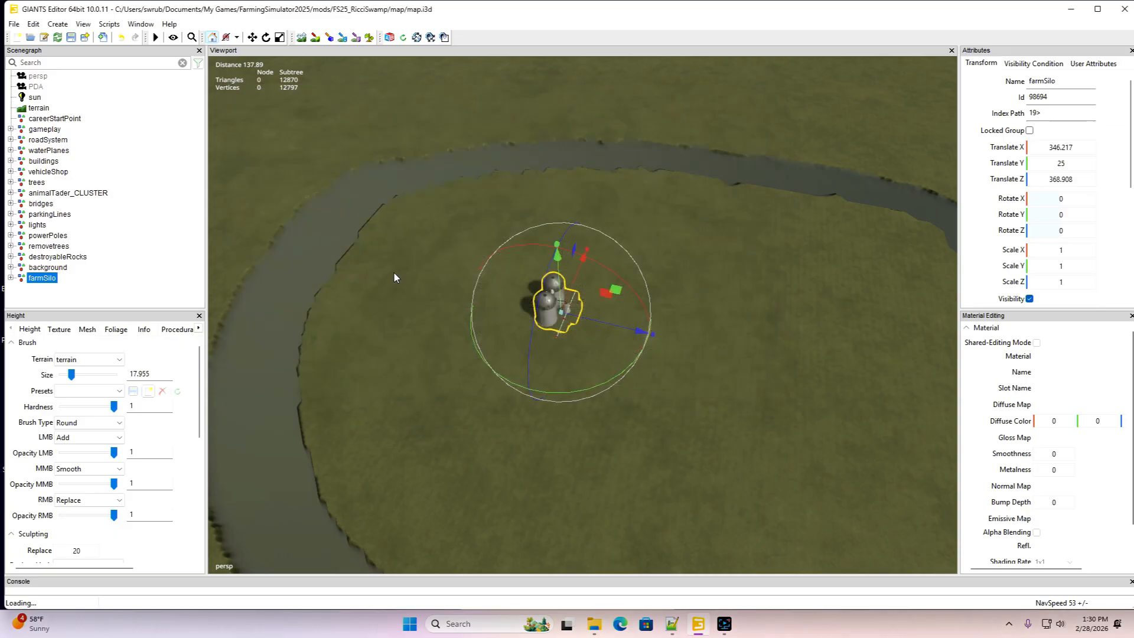
Place easyShed01 beside the silo with Interactive Placement, turn it around to face the opposite way and set its Y rotation to 0
{"action": "left_click", "coordinate": [32, 24]}
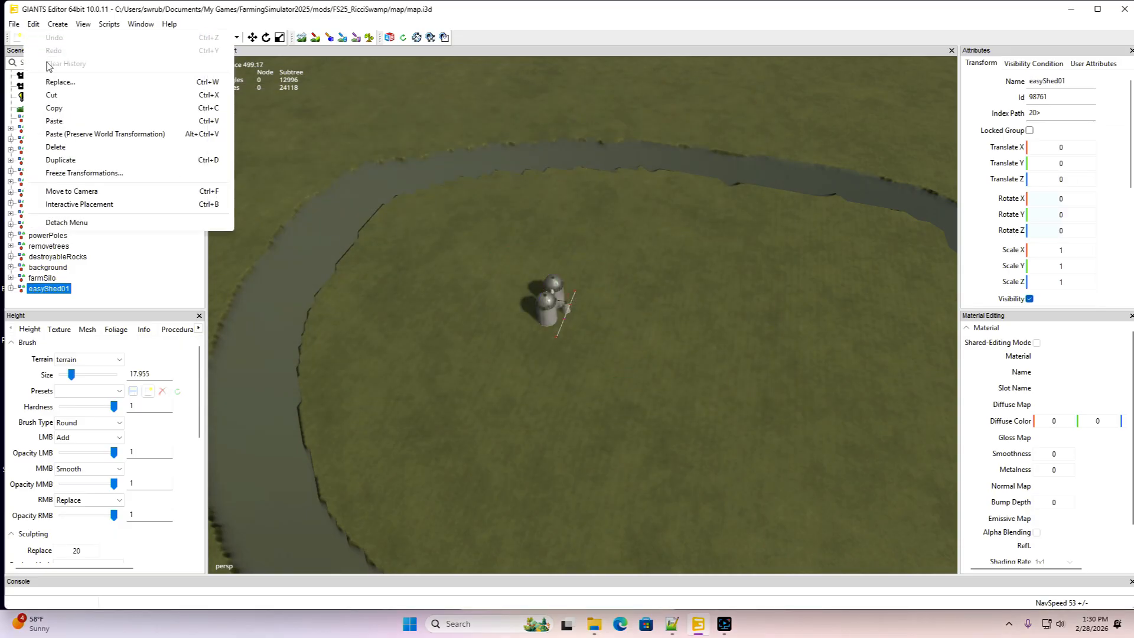
{"action": "left_click", "coordinate": [100, 205]}
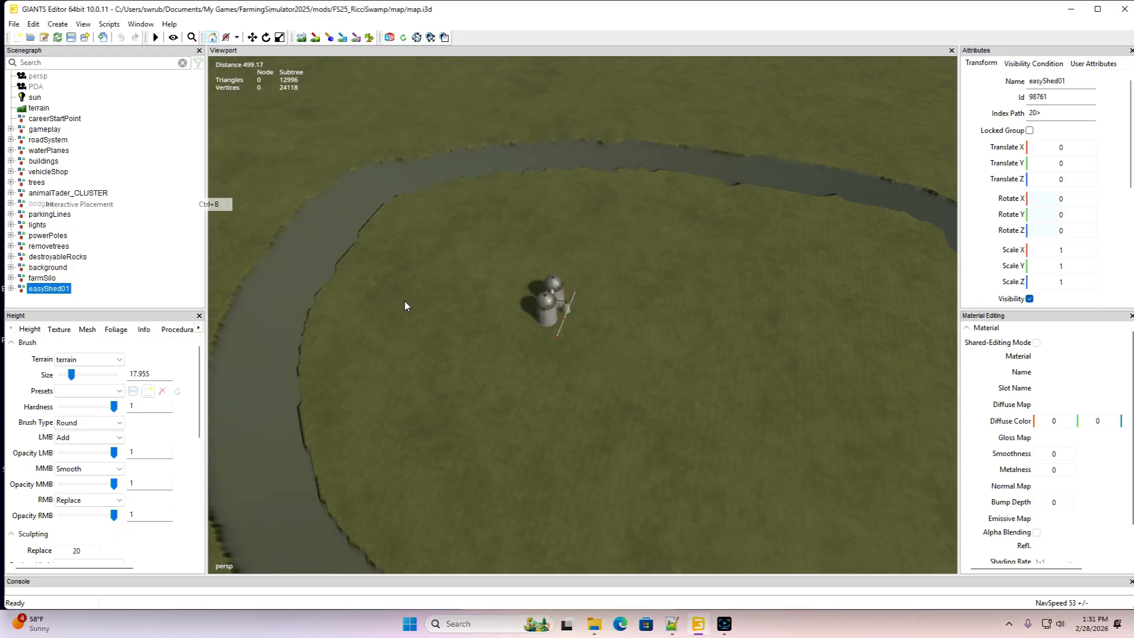
{"action": "left_click", "coordinate": [688, 339]}
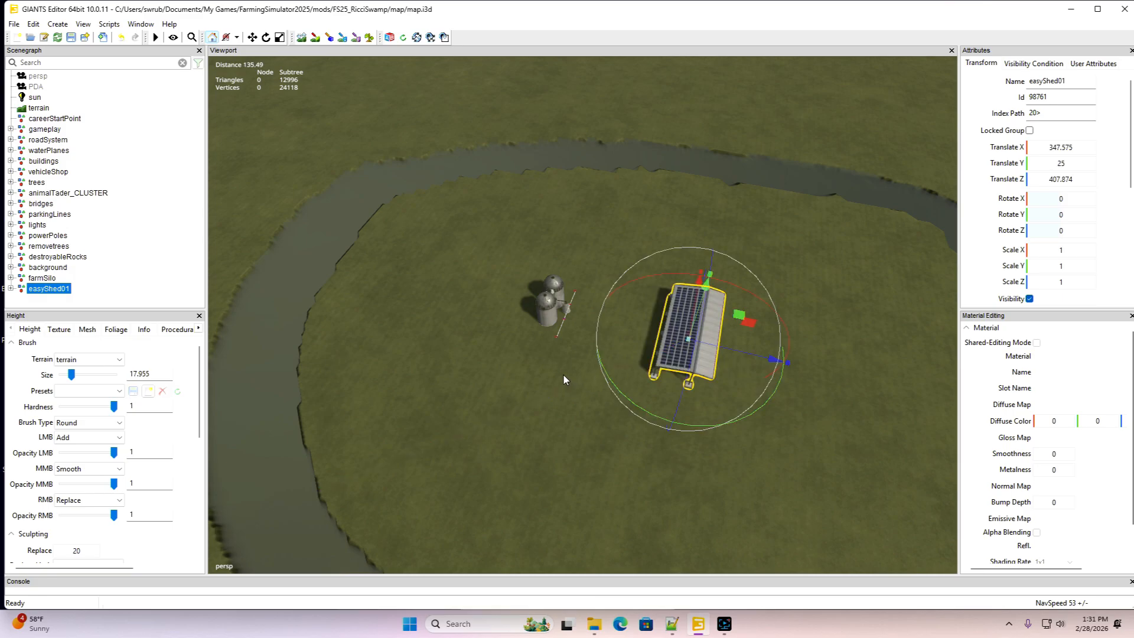
{"action": "left_click_drag", "start_coordinate": [563, 374], "coordinate": [841, 267], "text": "alt"}
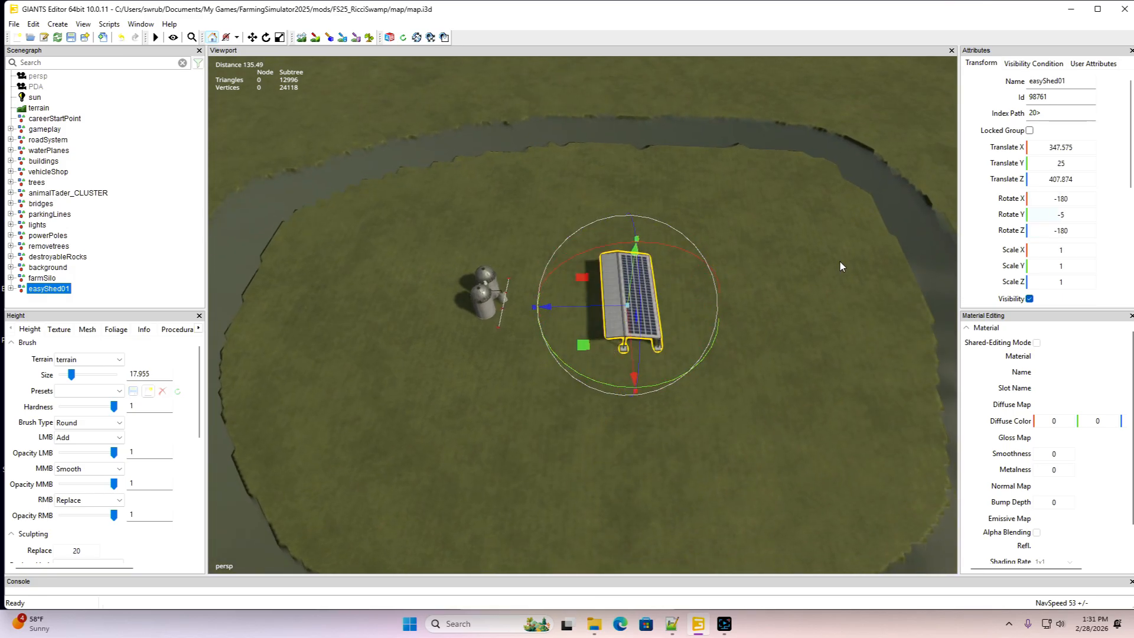
{"action": "left_click", "coordinate": [1058, 218]}
{"action": "type", "text": "0"}
{"action": "key", "text": "Return"}
Move easyShed01 along X to about 346.1 to line it up with the silo
{"action": "left_click_drag", "start_coordinate": [598, 321], "coordinate": [739, 329], "text": "alt"}
{"action": "scroll", "coordinate": [548, 310], "scroll_direction": "up", "scroll_amount": 4}
{"action": "scroll", "coordinate": [646, 331], "scroll_direction": "down", "scroll_amount": 2}
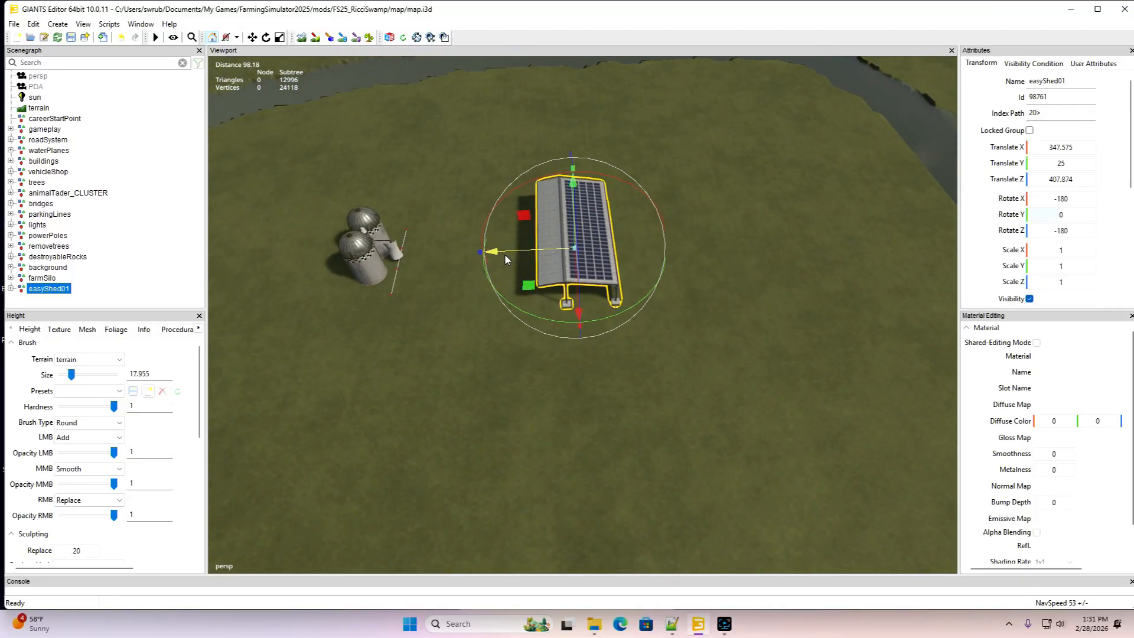
{"action": "scroll", "coordinate": [505, 255], "scroll_direction": "down", "scroll_amount": 2}
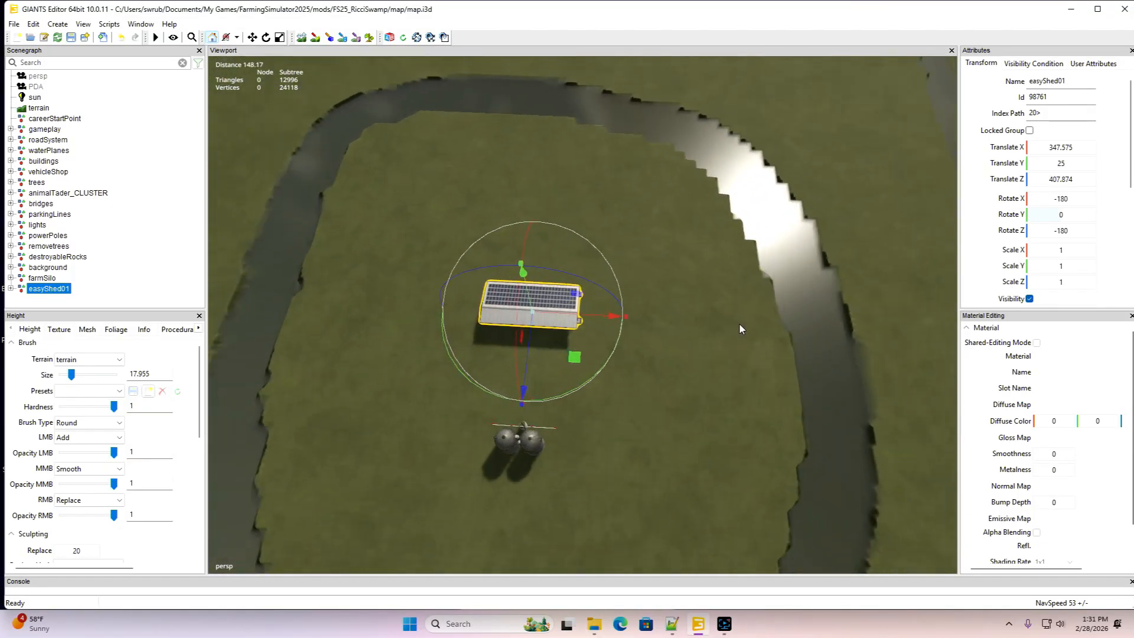
{"action": "scroll", "coordinate": [668, 342], "scroll_direction": "down", "scroll_amount": 1}
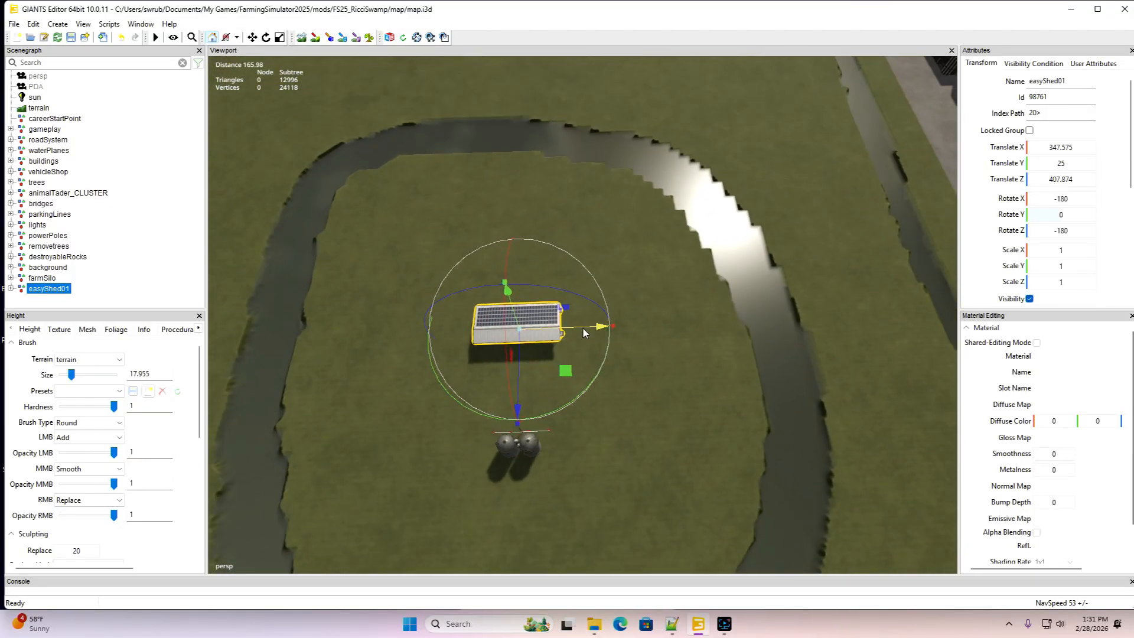
{"action": "left_click_drag", "start_coordinate": [585, 332], "coordinate": [587, 332]}
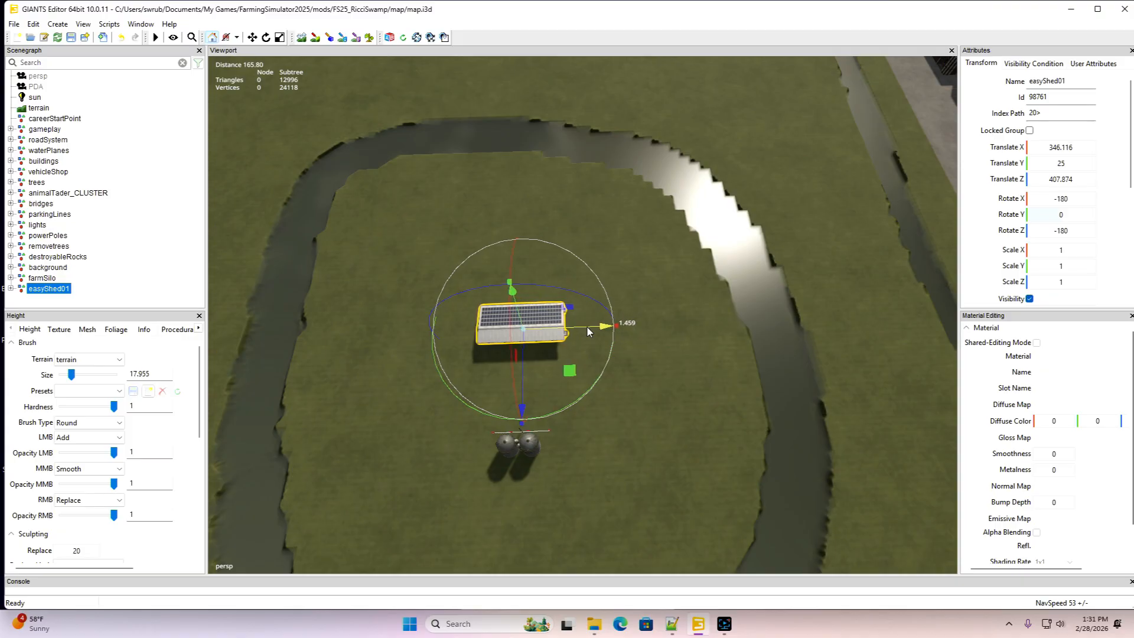
Adjust the spacing between easyShed01 and the silo by shifting the shed along Z to about 408.8
{"action": "scroll", "coordinate": [716, 376], "scroll_direction": "up", "scroll_amount": 7}
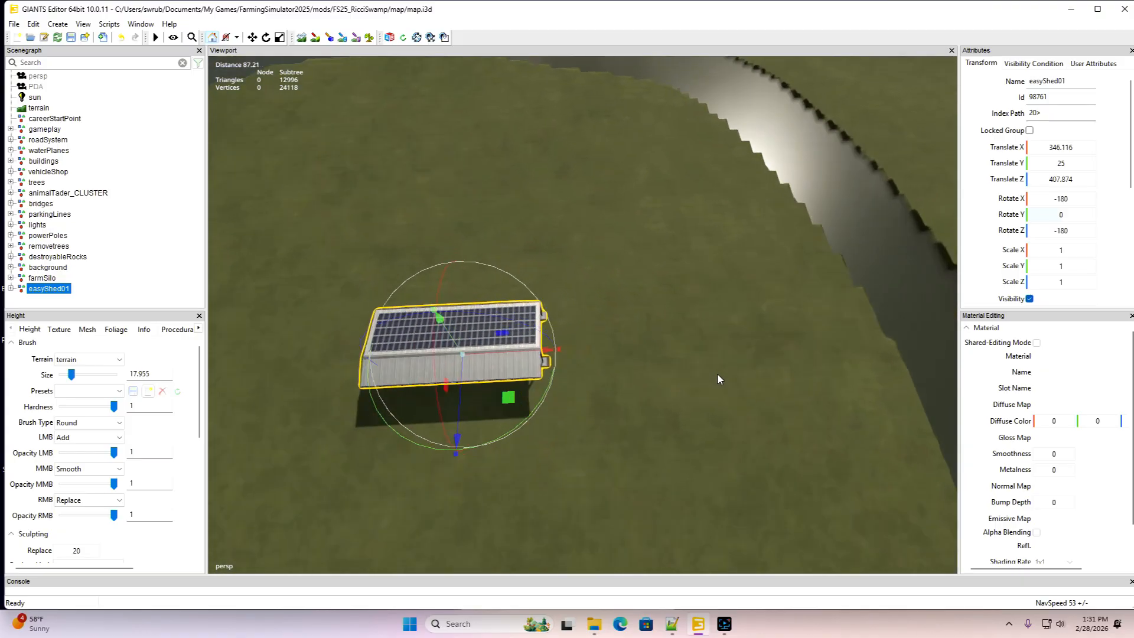
{"action": "left_click_drag", "start_coordinate": [718, 375], "coordinate": [451, 345], "text": "alt"}
{"action": "scroll", "coordinate": [577, 351], "scroll_direction": "down", "scroll_amount": 1}
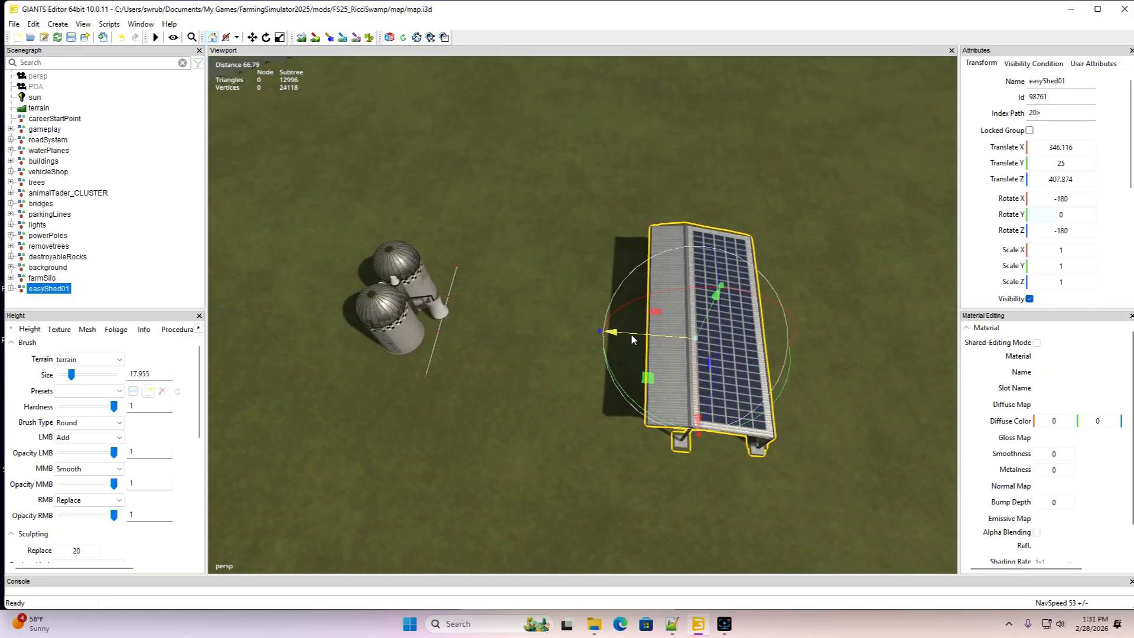
{"action": "mouse_move", "coordinate": [631, 335]}
{"action": "left_mouse_down"}
{"action": "mouse_move", "coordinate": [643, 332]}
{"action": "mouse_move", "coordinate": [617, 332]}
{"action": "left_mouse_up"}
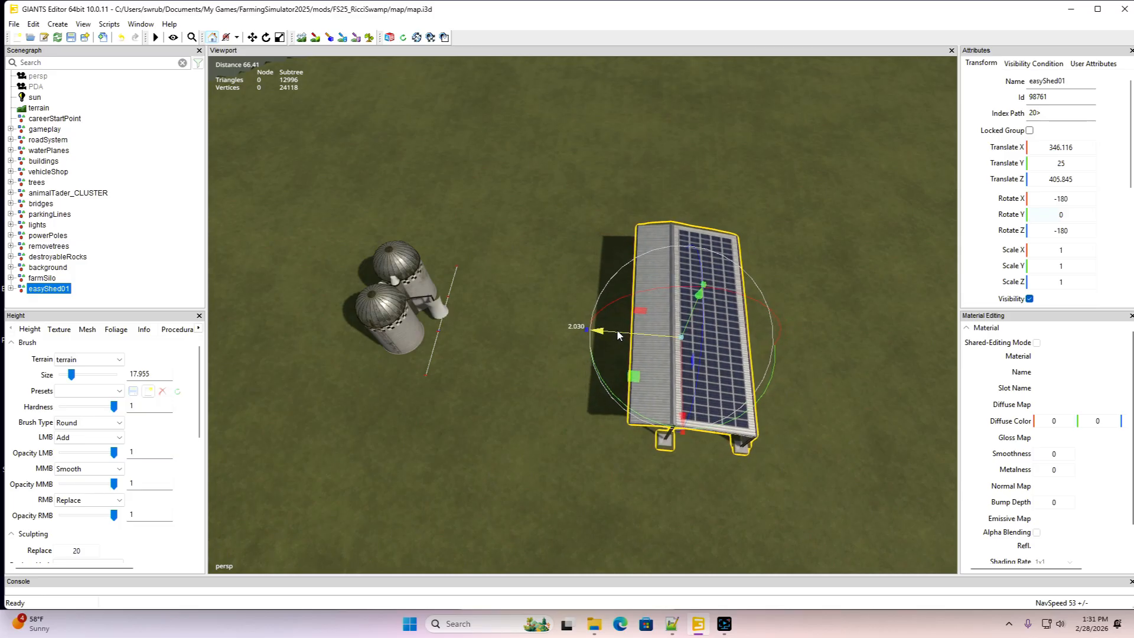
{"action": "scroll", "coordinate": [522, 370], "scroll_direction": "down", "scroll_amount": 4}
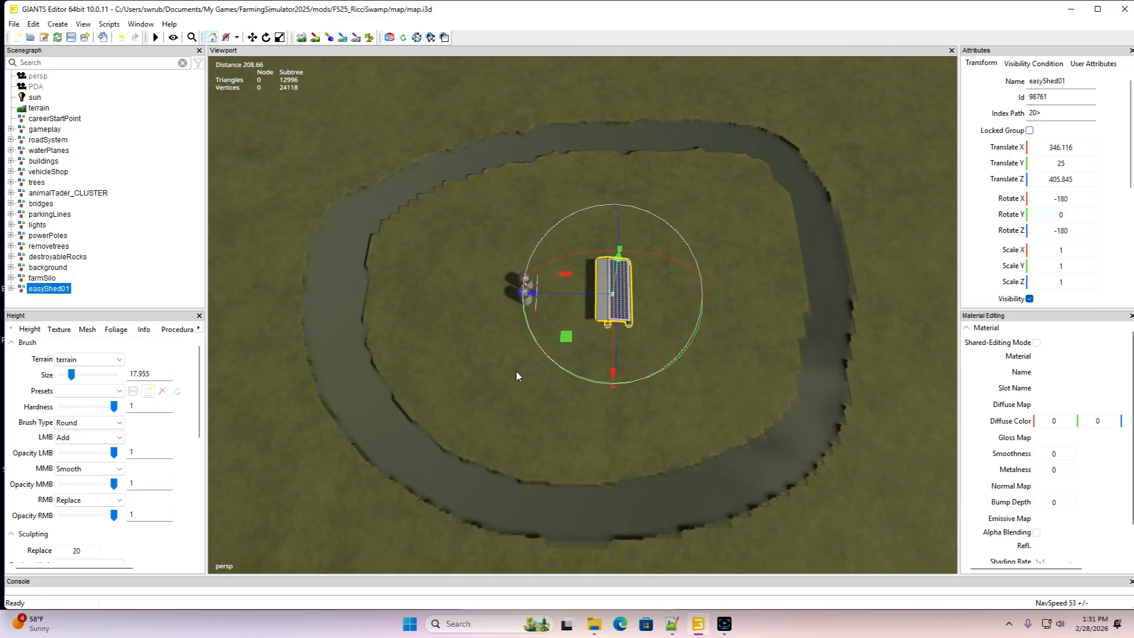
{"action": "scroll", "coordinate": [518, 371], "scroll_direction": "up", "scroll_amount": 1}
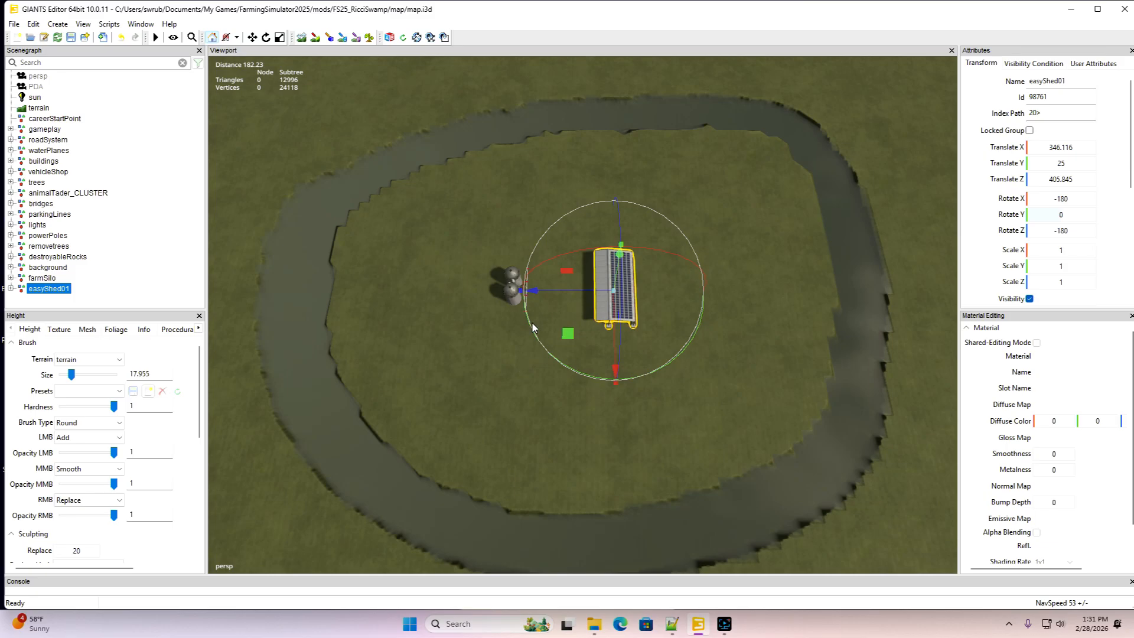
{"action": "left_click_drag", "start_coordinate": [554, 293], "coordinate": [577, 292]}
{"action": "left_click_drag", "start_coordinate": [502, 310], "coordinate": [498, 307], "text": "alt"}
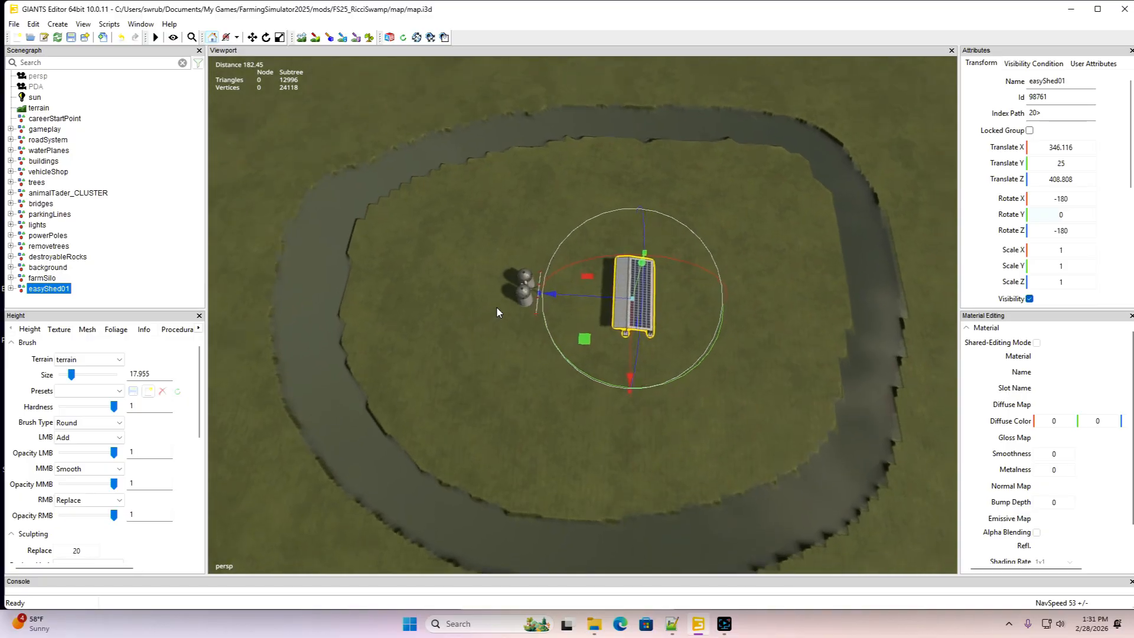
Enlarge the height brush to 31.955, set the Replace height to 25 and fill in the moat section facing the large building complex
{"action": "left_click_drag", "start_coordinate": [597, 380], "coordinate": [460, 350], "text": "alt"}
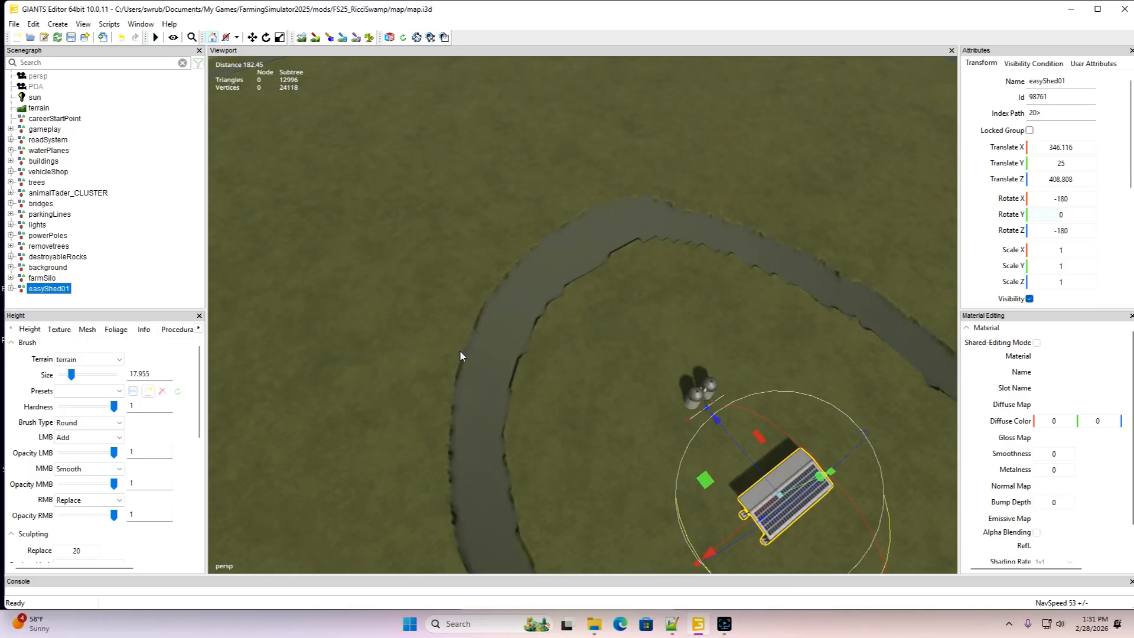
{"action": "left_click_drag", "start_coordinate": [638, 384], "coordinate": [517, 378], "text": "alt"}
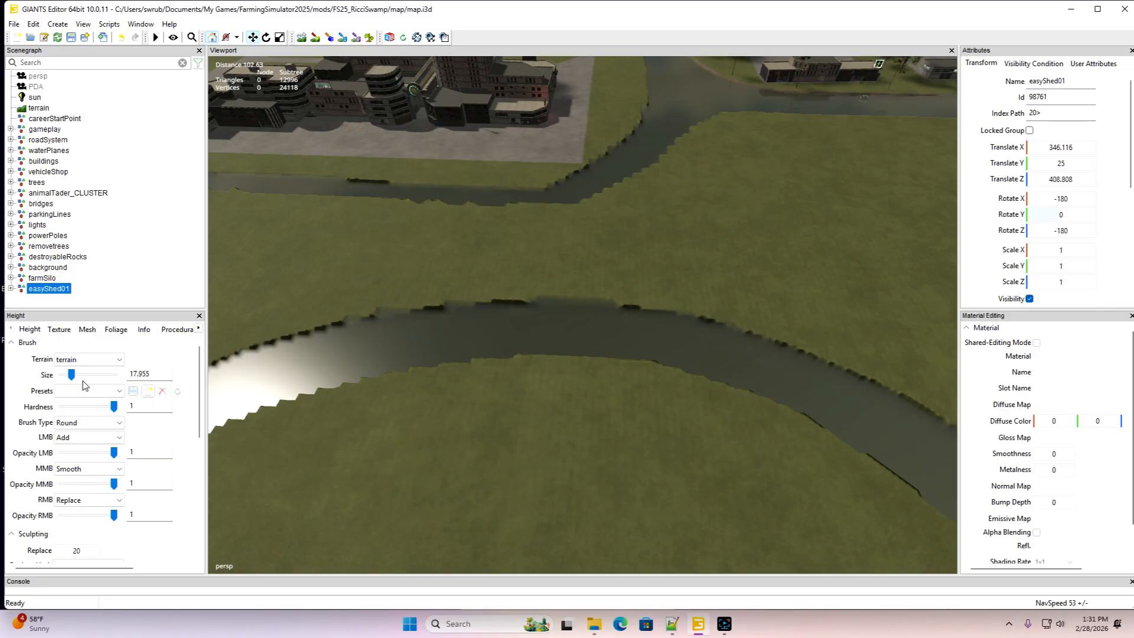
{"action": "left_click", "coordinate": [33, 332]}
{"action": "left_click", "coordinate": [306, 42]}
{"action": "scroll", "coordinate": [355, 344], "scroll_direction": "up", "scroll_amount": 14, "text": "ctrl"}
{"action": "mouse_move", "coordinate": [391, 330]}
{"action": "right_mouse_down"}
{"action": "mouse_move", "coordinate": [365, 347]}
{"action": "mouse_move", "coordinate": [348, 383]}
{"action": "right_mouse_up"}
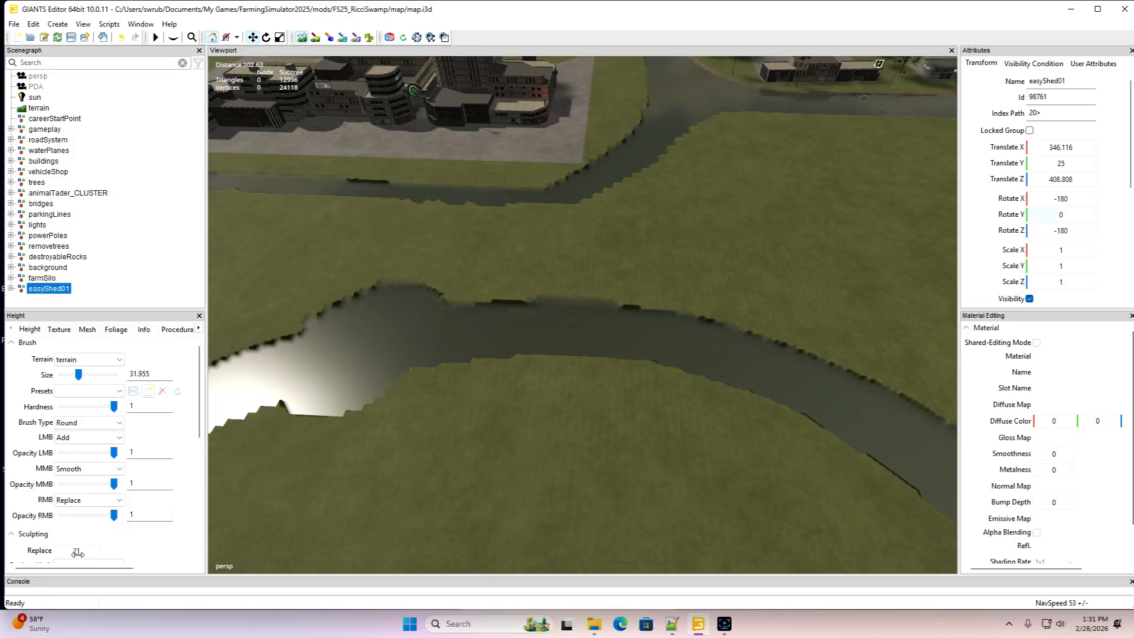
{"action": "left_click", "coordinate": [77, 551]}
{"action": "type", "text": "2"}
{"action": "mouse_move", "coordinate": [413, 329]}
{"action": "right_mouse_down"}
{"action": "mouse_move", "coordinate": [367, 306]}
{"action": "mouse_move", "coordinate": [304, 360]}
{"action": "mouse_move", "coordinate": [292, 395]}
{"action": "mouse_move", "coordinate": [381, 361]}
{"action": "mouse_move", "coordinate": [574, 320]}
{"action": "mouse_move", "coordinate": [769, 356]}
{"action": "mouse_move", "coordinate": [743, 404]}
{"action": "mouse_move", "coordinate": [850, 395]}
{"action": "mouse_move", "coordinate": [339, 339]}
{"action": "mouse_move", "coordinate": [279, 354]}
{"action": "mouse_move", "coordinate": [671, 371]}
{"action": "right_mouse_up"}
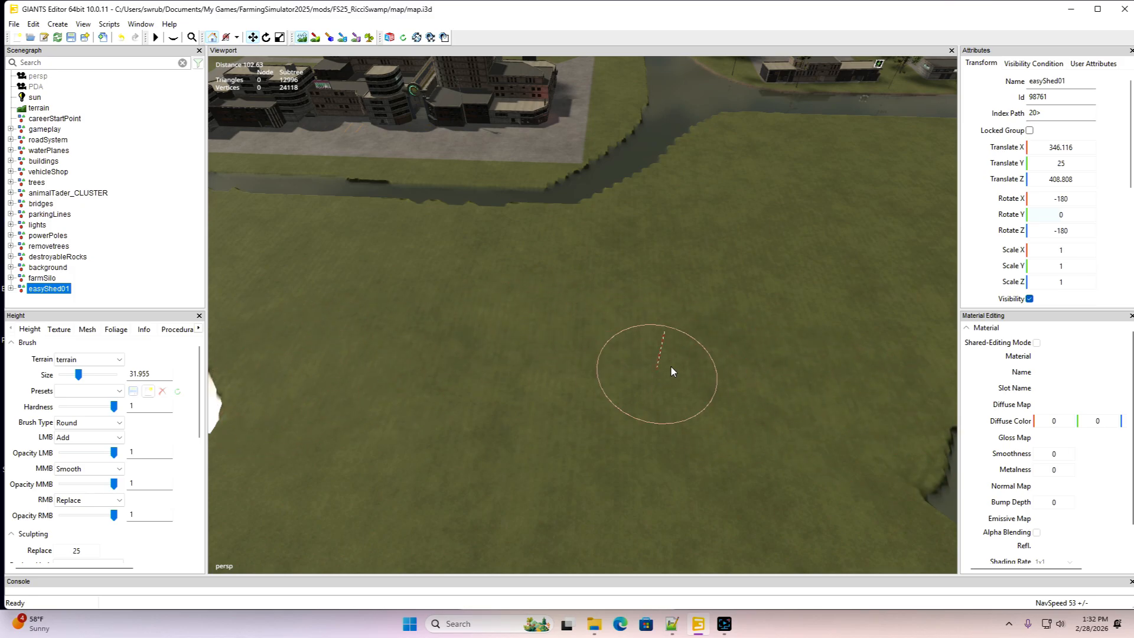
{"action": "left_click", "coordinate": [302, 38]}
Duplicate the existing bridgeRiver_PLACE object from the bridges group
{"action": "left_click_drag", "start_coordinate": [668, 326], "coordinate": [789, 311], "text": "alt"}
{"action": "left_click_drag", "start_coordinate": [439, 242], "coordinate": [567, 245], "text": "alt"}
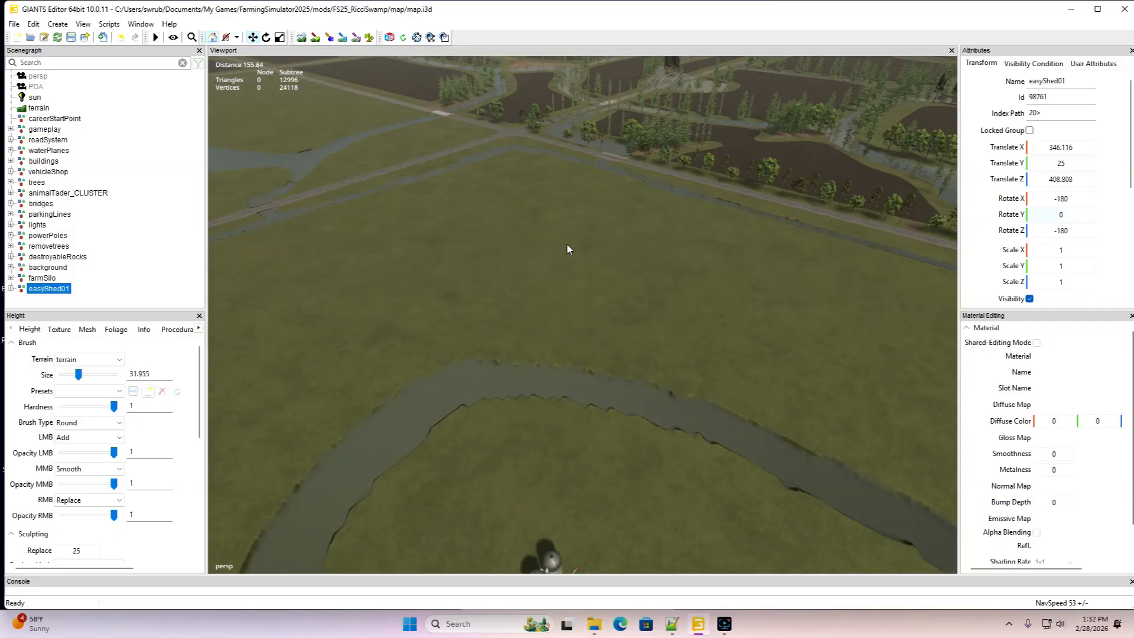
{"action": "left_click_drag", "start_coordinate": [585, 296], "coordinate": [585, 292], "text": "alt"}
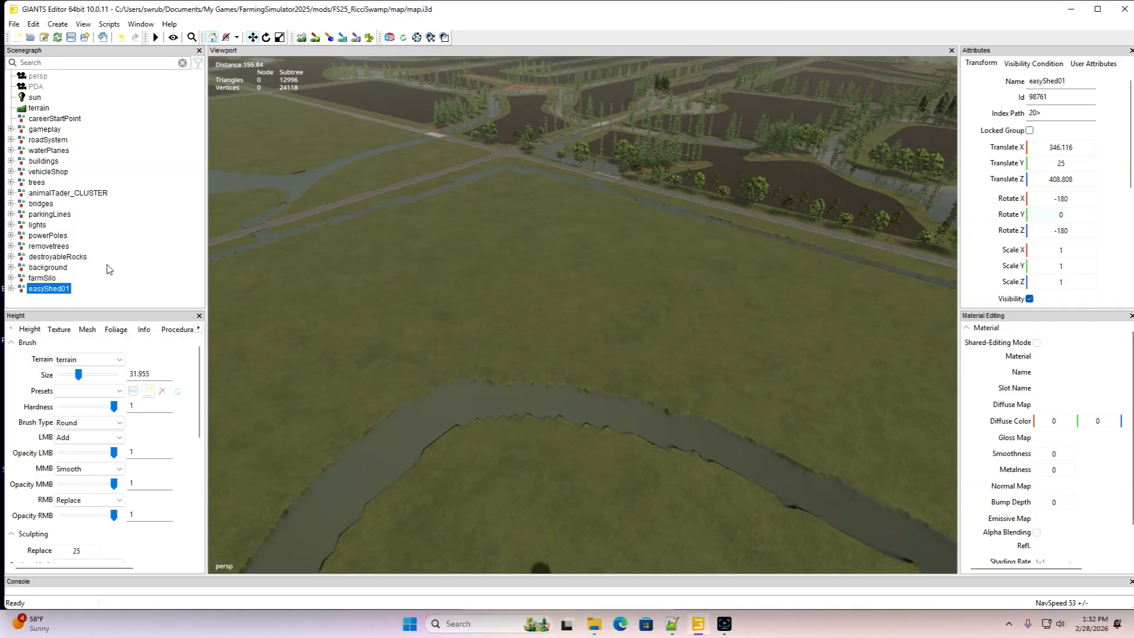
{"action": "left_click", "coordinate": [11, 203]}
{"action": "scroll", "coordinate": [48, 238], "scroll_direction": "down", "scroll_amount": 6}
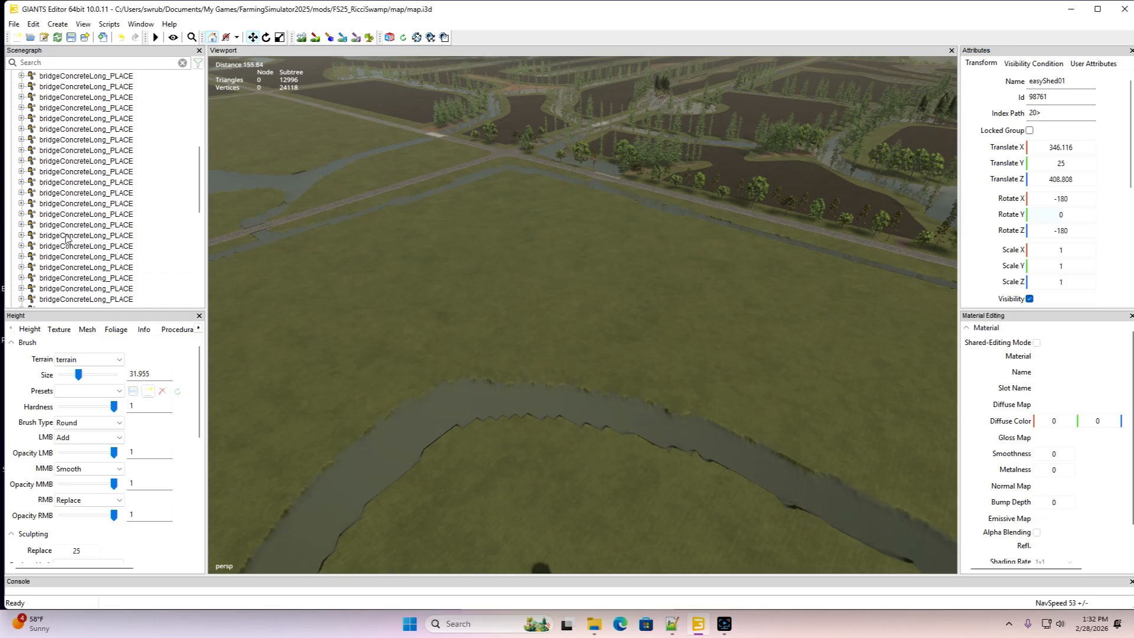
{"action": "scroll", "coordinate": [65, 239], "scroll_direction": "down", "scroll_amount": 3}
{"action": "left_click", "coordinate": [32, 227]}
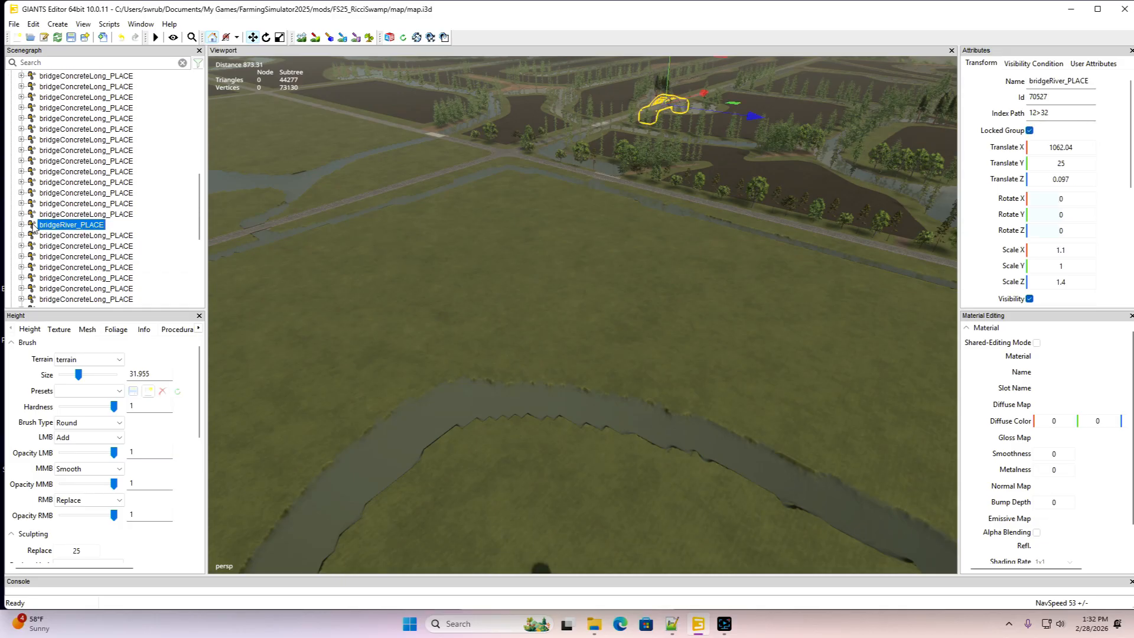
{"action": "left_click_drag", "start_coordinate": [752, 356], "coordinate": [700, 358], "text": "alt"}
{"action": "scroll", "coordinate": [700, 358], "scroll_direction": "down", "scroll_amount": 3}
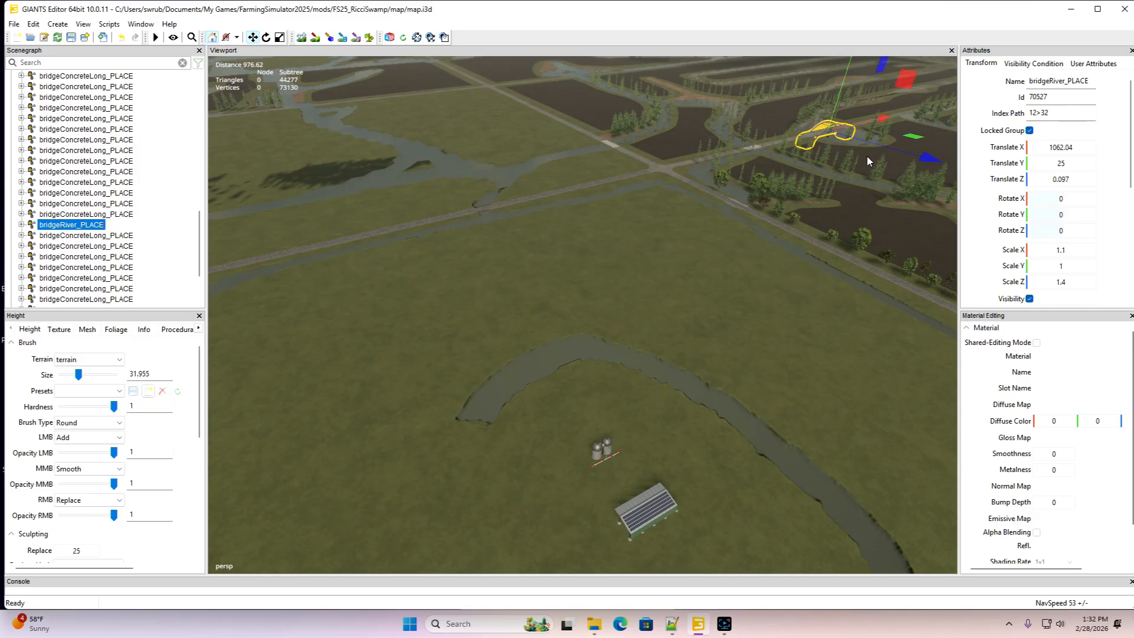
{"action": "key", "text": "ctrl+d"}
Move the duplicated bridge to about X 175, Z 641.9, at the channel corner between the road and the building complex
{"action": "left_click_drag", "start_coordinate": [864, 124], "coordinate": [271, 304]}
{"action": "left_click_drag", "start_coordinate": [466, 307], "coordinate": [717, 232], "text": "alt"}
{"action": "left_click_drag", "start_coordinate": [720, 180], "coordinate": [513, 636]}
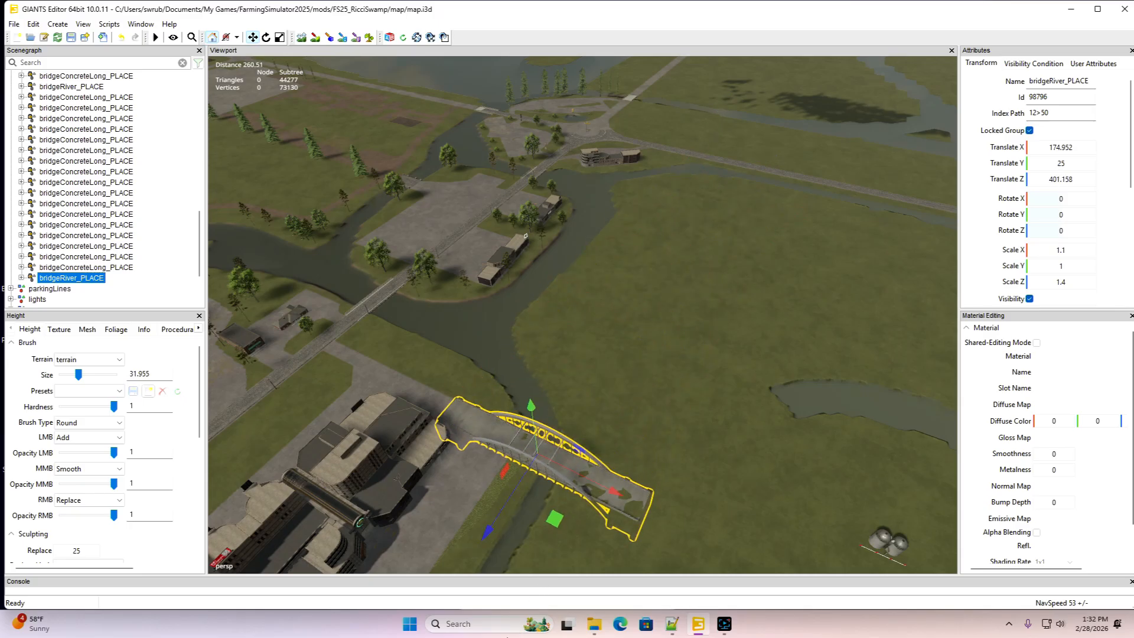
{"action": "scroll", "coordinate": [765, 368], "scroll_direction": "up", "scroll_amount": 8}
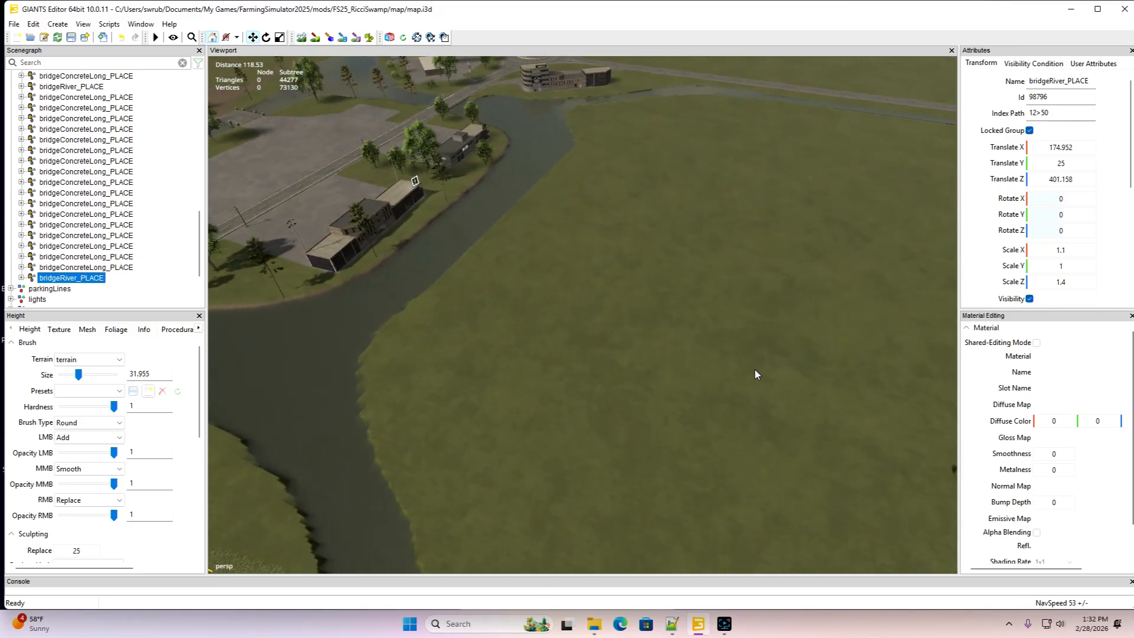
{"action": "left_click_drag", "start_coordinate": [755, 370], "coordinate": [537, 363], "text": "alt"}
{"action": "scroll", "coordinate": [561, 352], "scroll_direction": "down", "scroll_amount": 3}
{"action": "scroll", "coordinate": [562, 352], "scroll_direction": "down", "scroll_amount": 5}
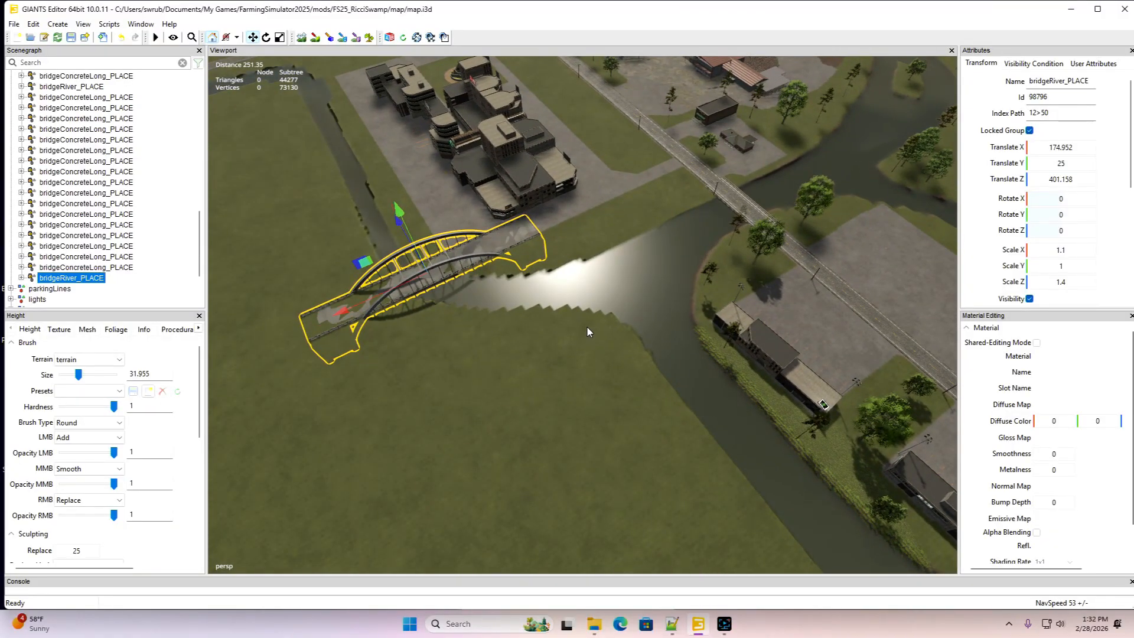
{"action": "left_click_drag", "start_coordinate": [587, 332], "coordinate": [714, 325], "text": "alt"}
{"action": "scroll", "coordinate": [731, 307], "scroll_direction": "down", "scroll_amount": 5}
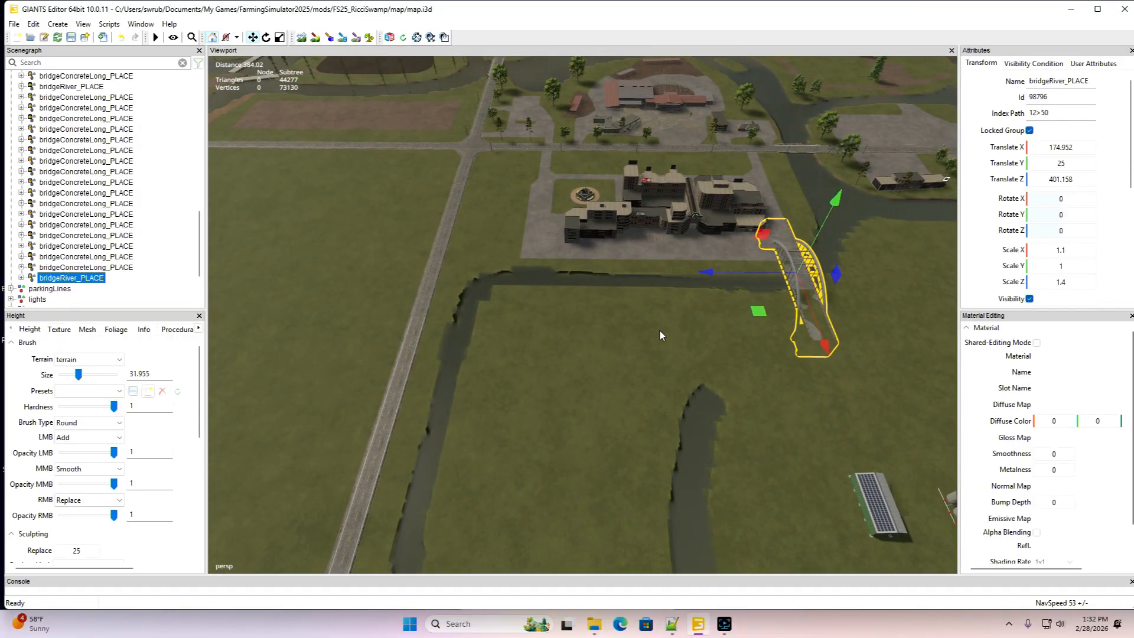
{"action": "left_click_drag", "start_coordinate": [661, 330], "coordinate": [693, 332], "text": "alt"}
{"action": "left_click_drag", "start_coordinate": [655, 248], "coordinate": [426, 362]}
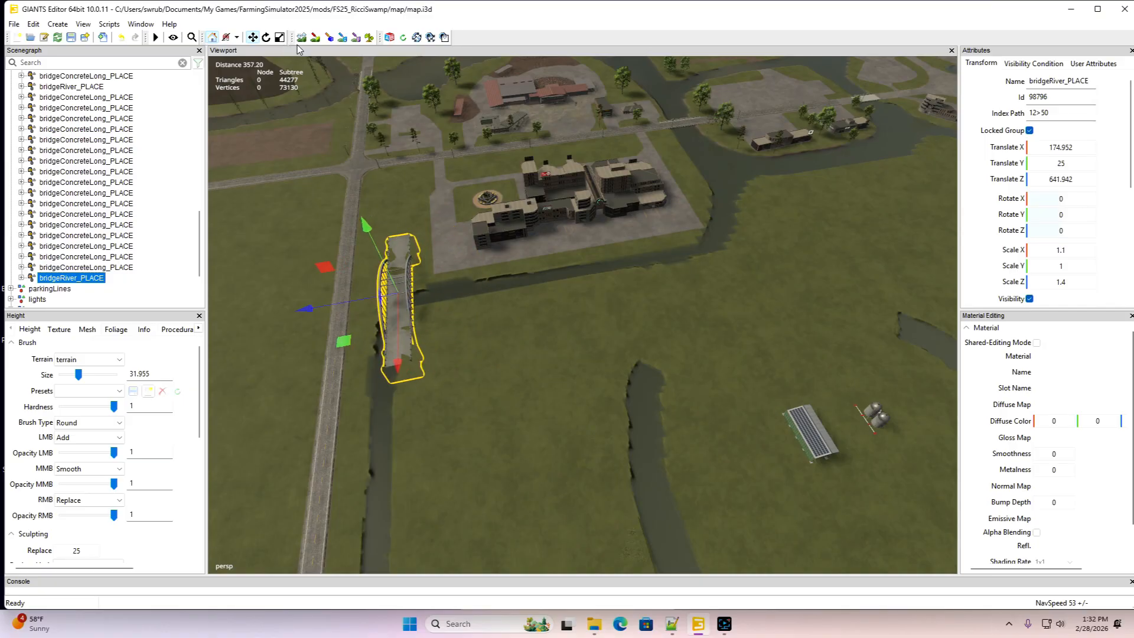
Rotate the bridge diagonally over the channel corner and set its Y rotation to 45
{"action": "left_click", "coordinate": [301, 38]}
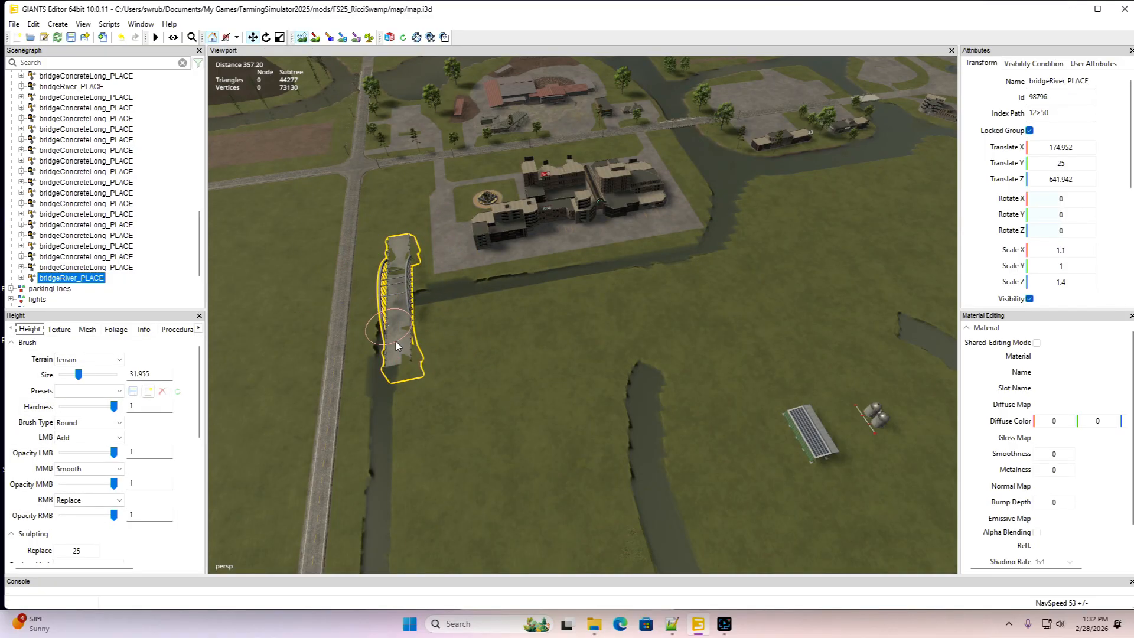
{"action": "left_click", "coordinate": [303, 41]}
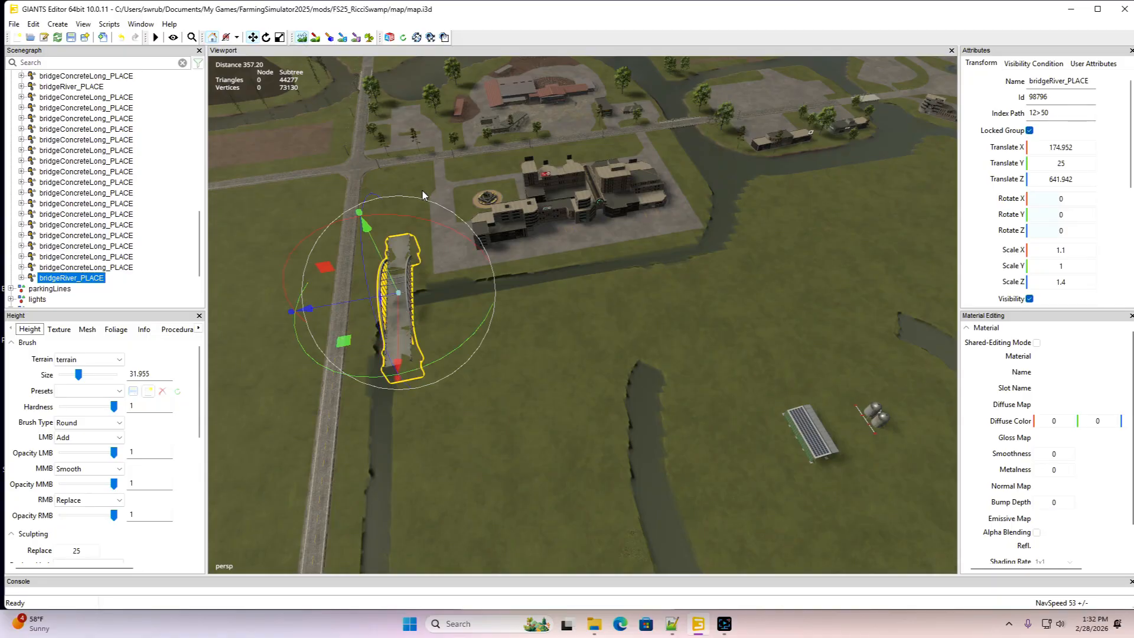
{"action": "left_click_drag", "start_coordinate": [441, 356], "coordinate": [495, 303]}
{"action": "double_click", "coordinate": [1078, 219]}
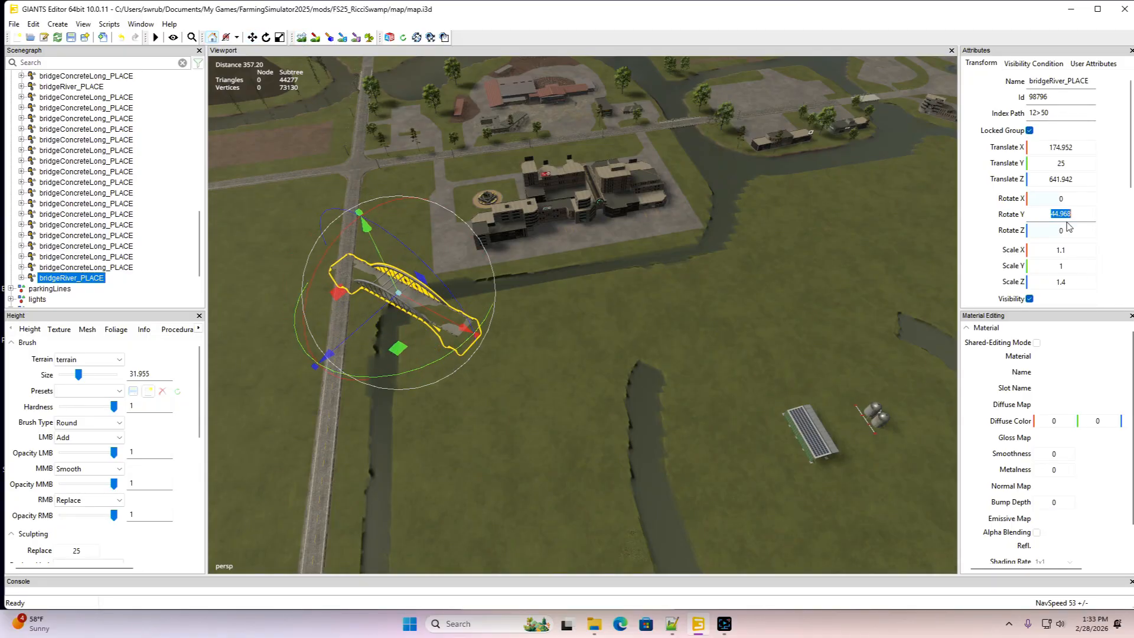
{"action": "type", "text": "45"}
Slide the bridge along its length away from the road to about X 206.6, Z 610.3
{"action": "left_click_drag", "start_coordinate": [626, 375], "coordinate": [816, 360], "text": "alt"}
{"action": "scroll", "coordinate": [504, 324], "scroll_direction": "up", "scroll_amount": 8}
{"action": "scroll", "coordinate": [744, 341], "scroll_direction": "down", "scroll_amount": 6}
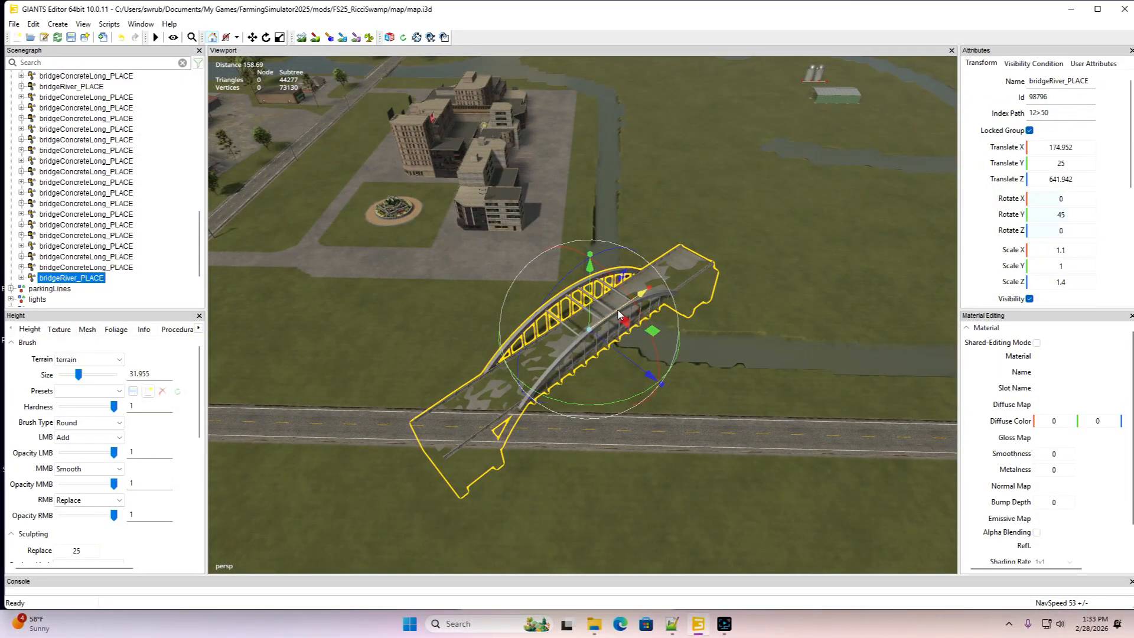
{"action": "left_click_drag", "start_coordinate": [618, 311], "coordinate": [692, 265]}
Raise the bridge deck out of the ground by setting its Y translation to 25.02
{"action": "scroll", "coordinate": [755, 314], "scroll_direction": "down", "scroll_amount": 2}
{"action": "scroll", "coordinate": [763, 303], "scroll_direction": "up", "scroll_amount": 10}
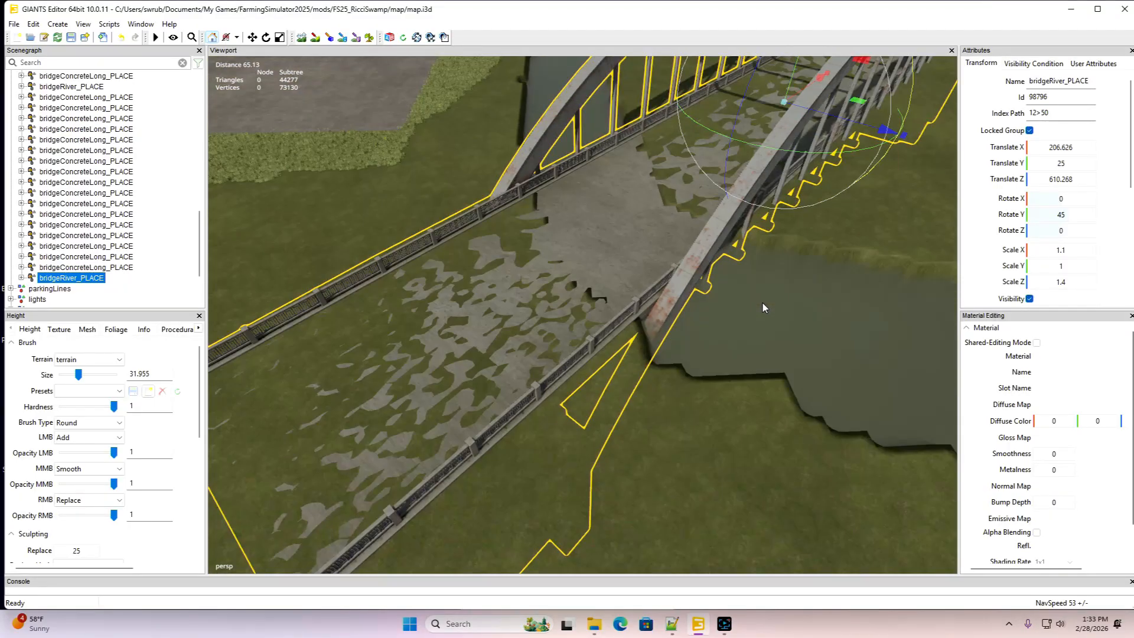
{"action": "left_click_drag", "start_coordinate": [763, 303], "coordinate": [795, 266], "text": "alt"}
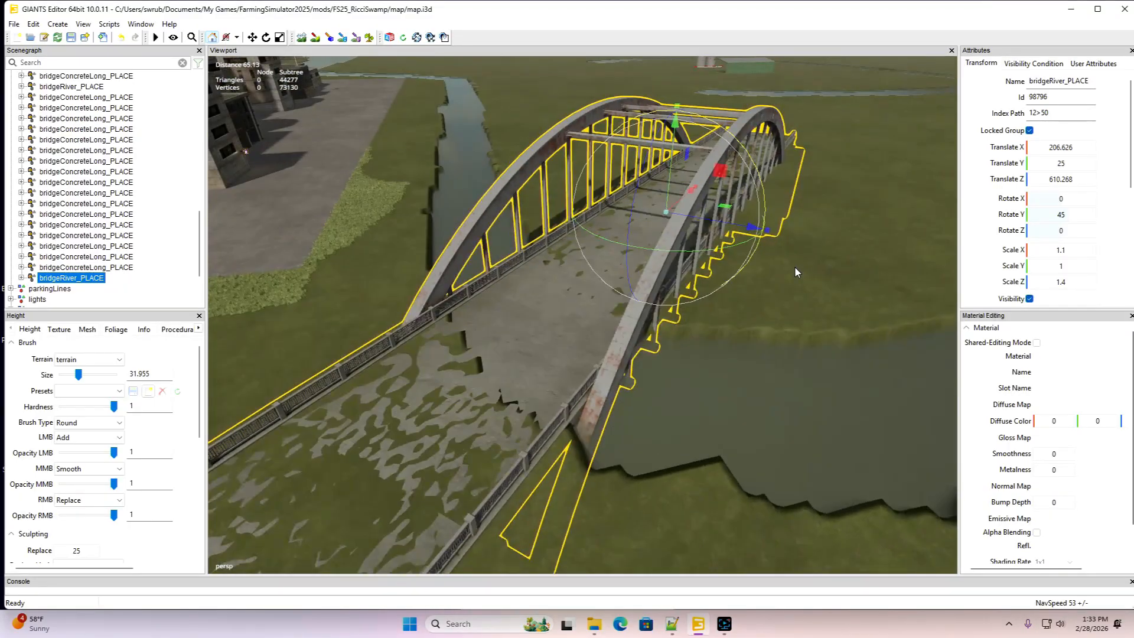
{"action": "left_click", "coordinate": [1059, 164]}
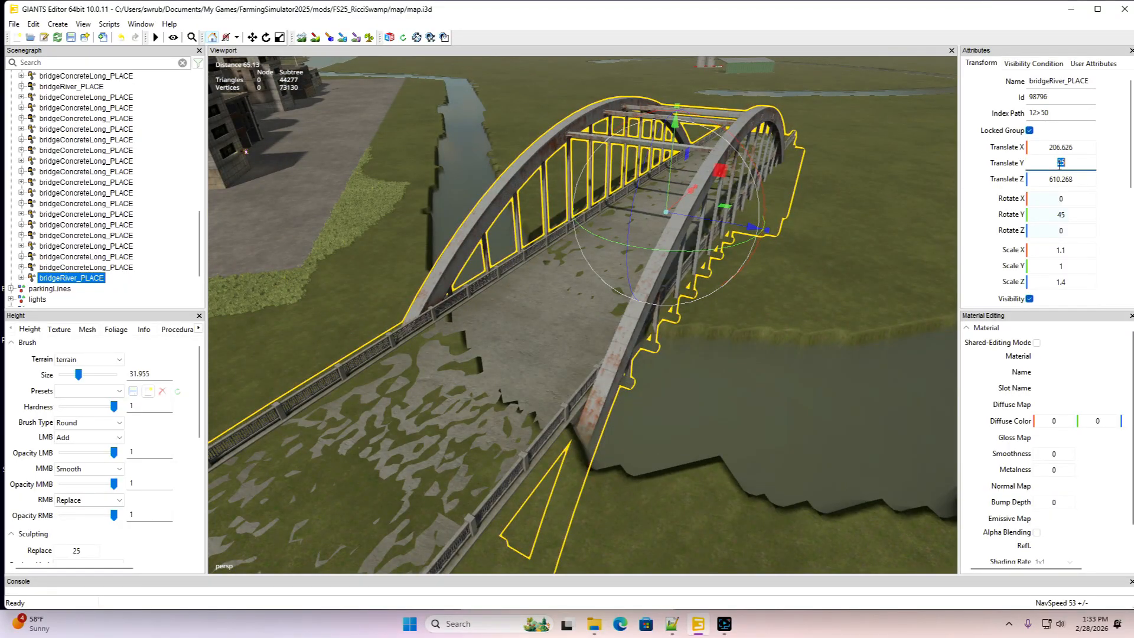
{"action": "type", "text": ".02"}
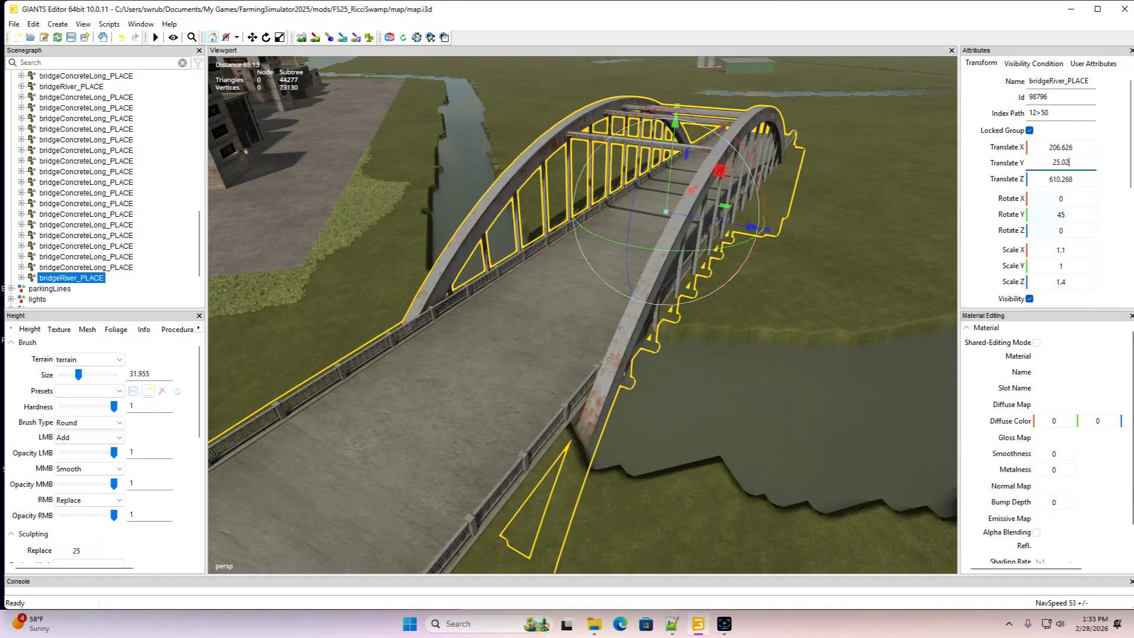
Slide the bridge farther from the road along its length to about X 212, Z 604.9
{"action": "left_click_drag", "start_coordinate": [803, 313], "coordinate": [761, 344], "text": "alt"}
{"action": "scroll", "coordinate": [748, 358], "scroll_direction": "down", "scroll_amount": 5}
{"action": "scroll", "coordinate": [593, 340], "scroll_direction": "up", "scroll_amount": 5}
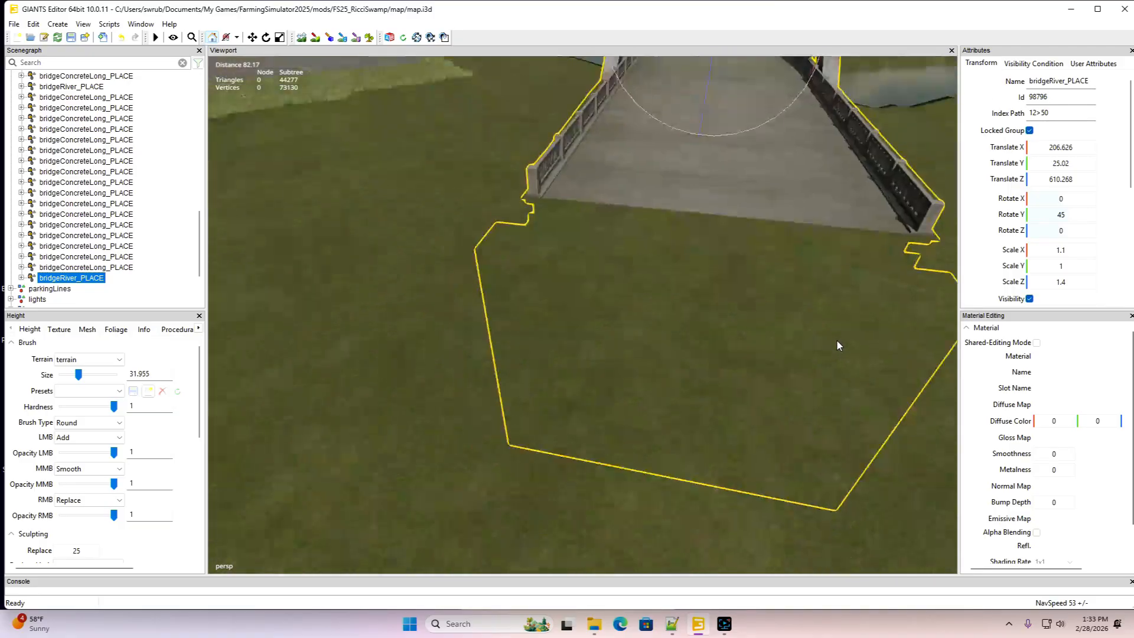
{"action": "scroll", "coordinate": [827, 360], "scroll_direction": "down", "scroll_amount": 5}
{"action": "left_click_drag", "start_coordinate": [718, 250], "coordinate": [732, 238]}
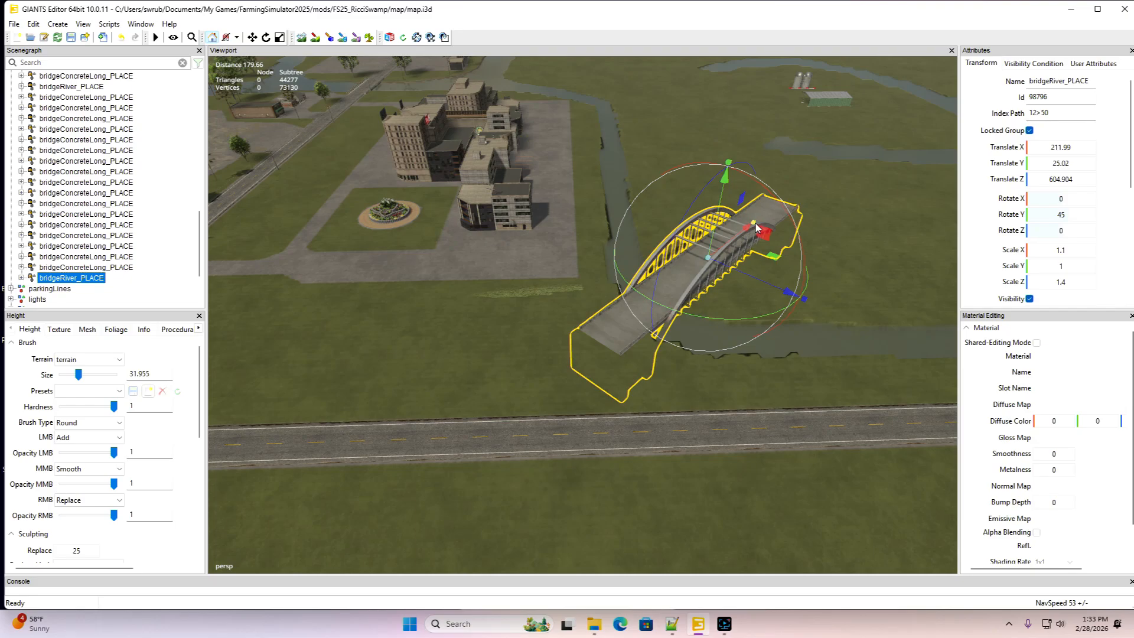
Shorten the bridge and set its X scale to 1
{"action": "left_click_drag", "start_coordinate": [755, 226], "coordinate": [775, 229]}
{"action": "left_click", "coordinate": [1060, 250]}
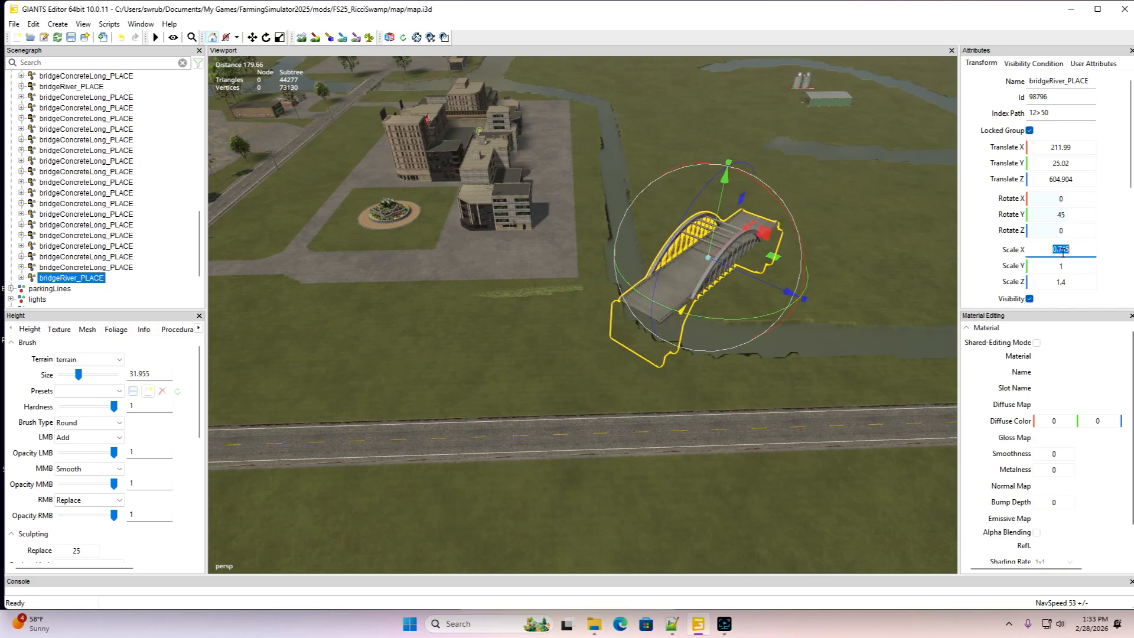
{"action": "type", "text": "1"}
{"action": "key", "text": "Return"}
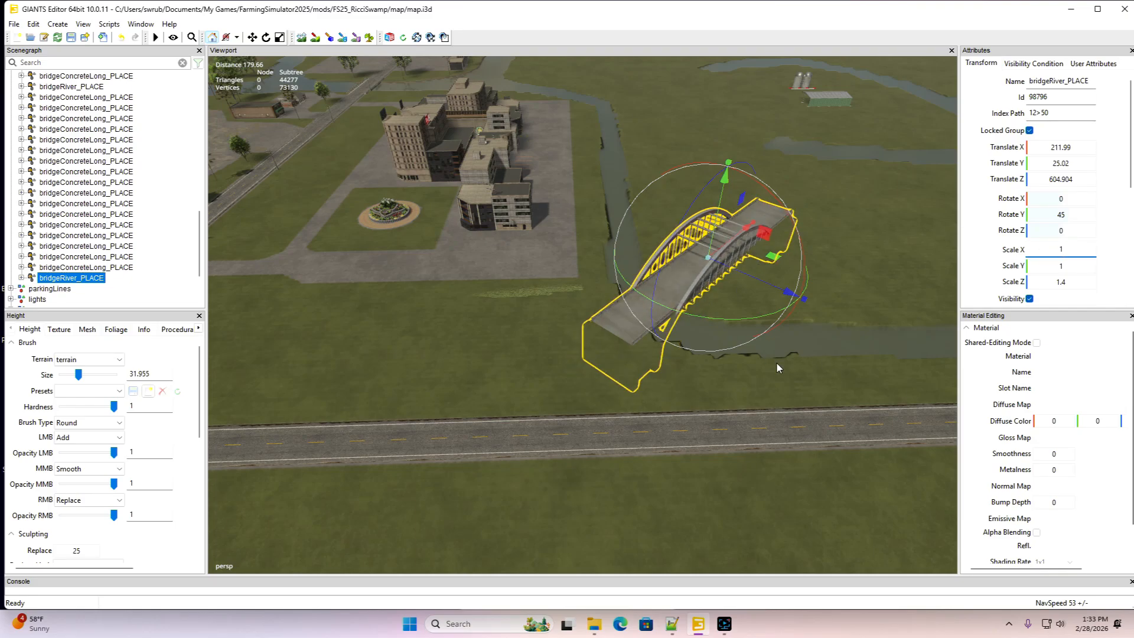
Turn the bridge to a Y rotation of about 50.1 and shift it sideways to about X 202, Z 596.5
{"action": "mouse_move", "coordinate": [777, 363]}
{"action": "left_mouse_down", "text": "alt"}
{"action": "mouse_move", "coordinate": [686, 356]}
{"action": "mouse_move", "coordinate": [768, 318]}
{"action": "mouse_move", "coordinate": [766, 350]}
{"action": "mouse_move", "coordinate": [732, 349]}
{"action": "mouse_move", "coordinate": [770, 355]}
{"action": "mouse_move", "coordinate": [775, 346]}
{"action": "left_mouse_up", "text": "alt"}
{"action": "scroll", "coordinate": [704, 359], "scroll_direction": "up", "scroll_amount": 8}
{"action": "scroll", "coordinate": [765, 350], "scroll_direction": "down", "scroll_amount": 6}
{"action": "scroll", "coordinate": [765, 349], "scroll_direction": "down", "scroll_amount": 2}
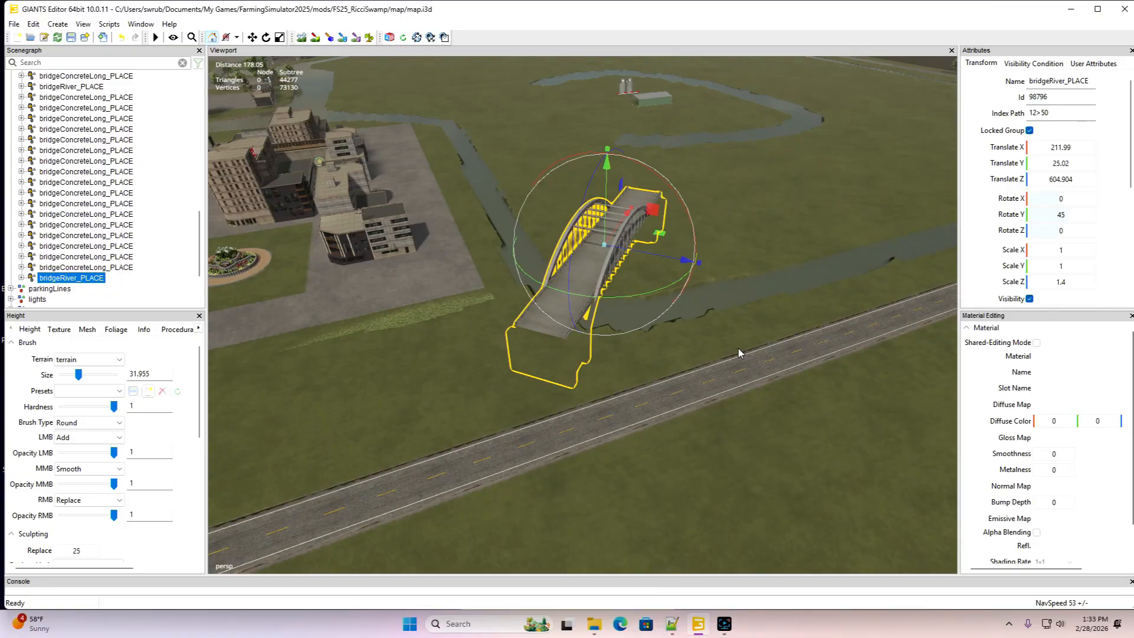
{"action": "scroll", "coordinate": [739, 348], "scroll_direction": "down", "scroll_amount": 2}
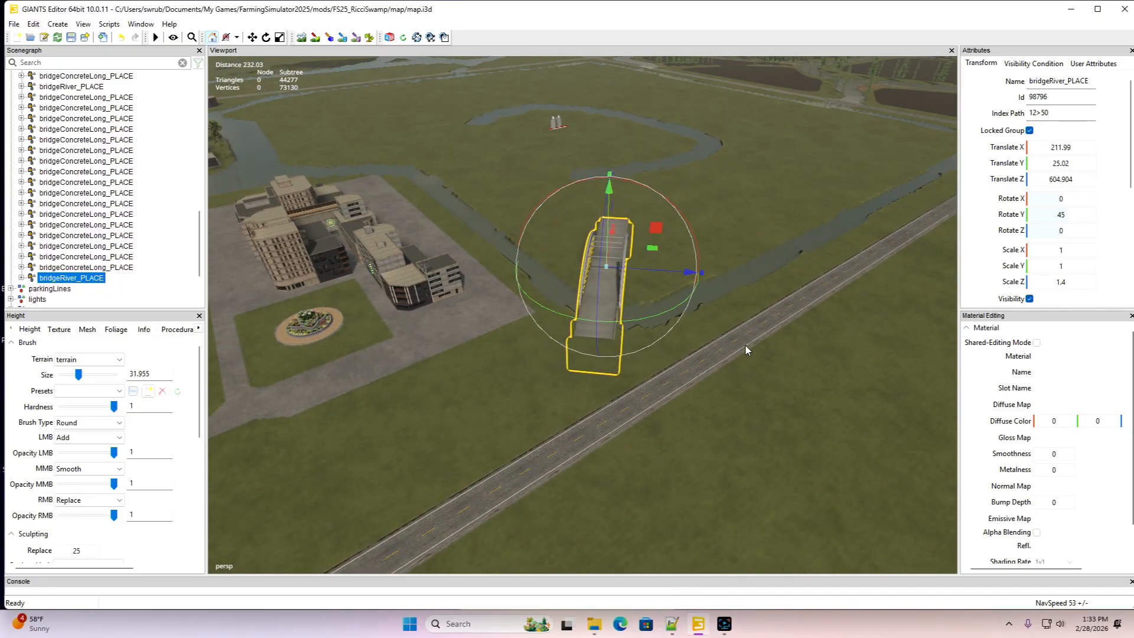
{"action": "left_click_drag", "start_coordinate": [652, 318], "coordinate": [633, 269]}
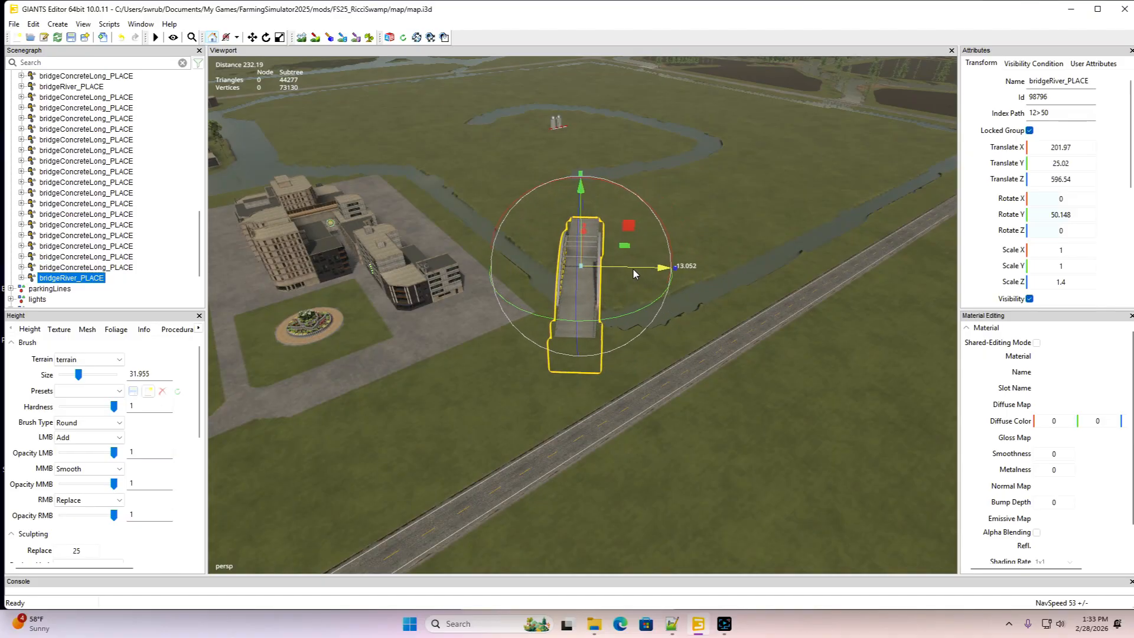
Turn the bridge to a Y rotation of about 53.2 and shift it sideways to about X 201.1, Z 597.7
{"action": "left_click_drag", "start_coordinate": [630, 310], "coordinate": [637, 313]}
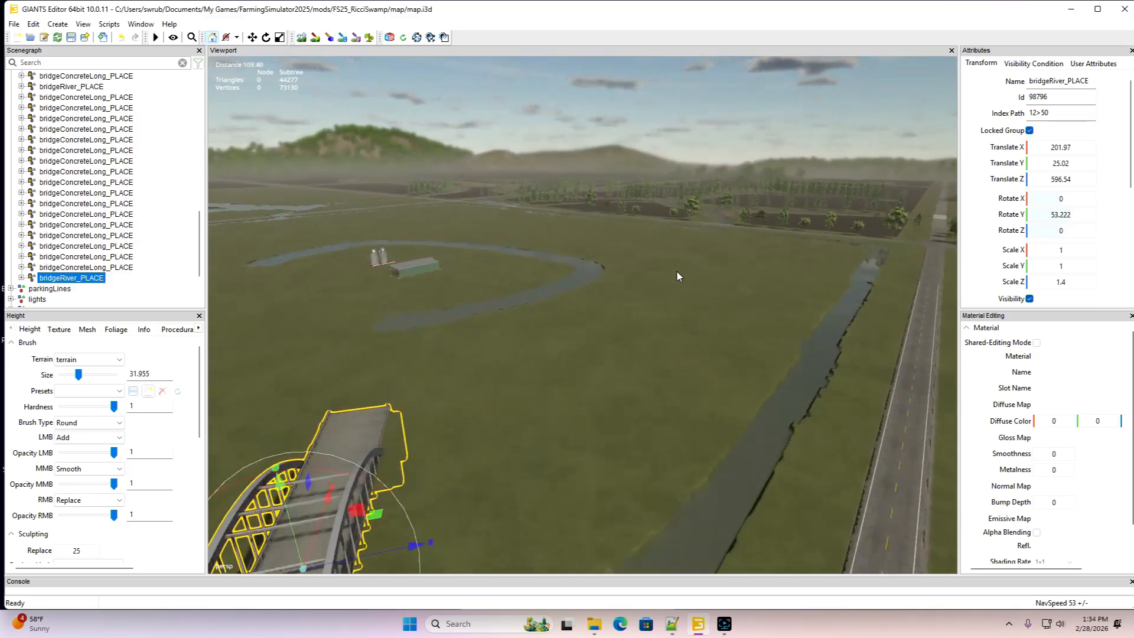
{"action": "key", "text": "f"}
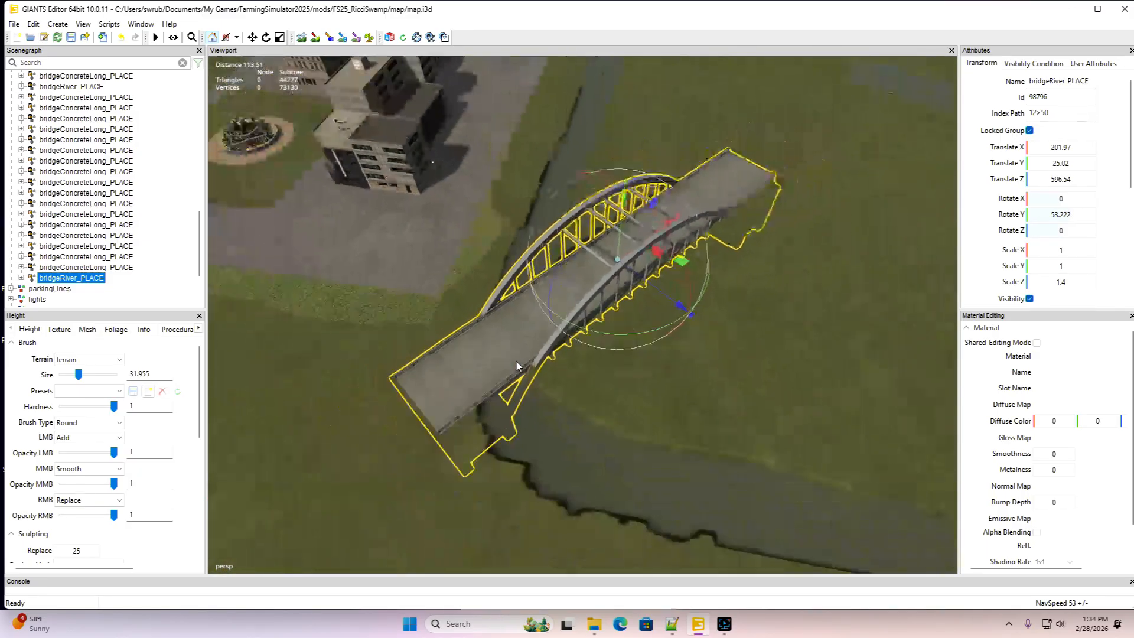
{"action": "left_click_drag", "start_coordinate": [633, 257], "coordinate": [725, 268]}
Set the bridge's X scale to 0.75 and slide it along its length toward the road to about X 184.6, Z 619.8
{"action": "scroll", "coordinate": [727, 265], "scroll_direction": "down", "scroll_amount": 5}
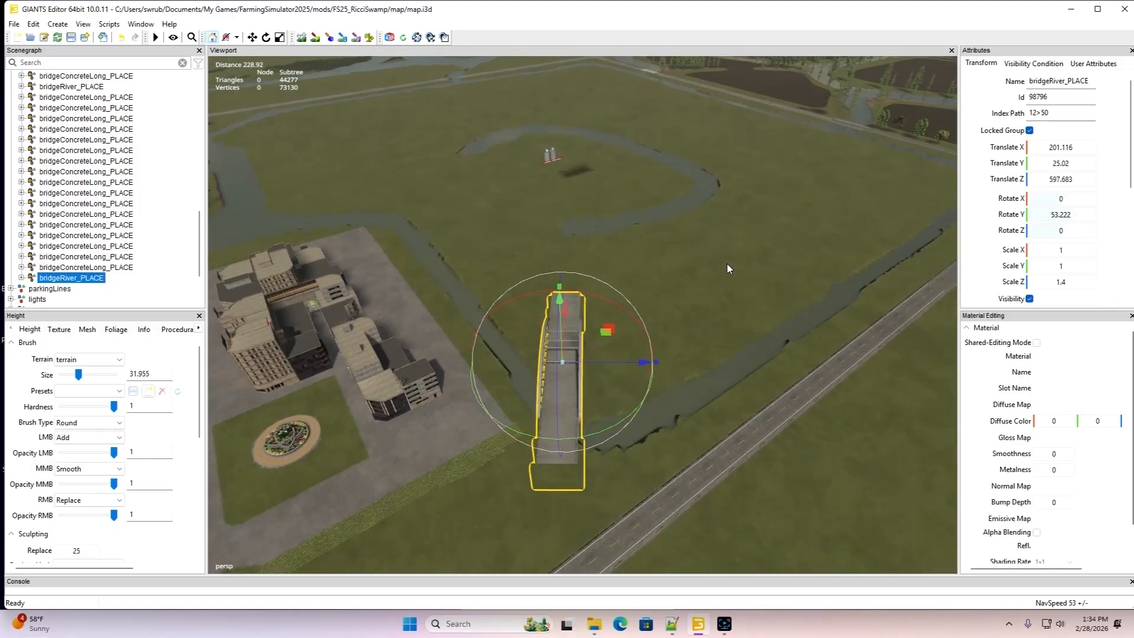
{"action": "scroll", "coordinate": [728, 264], "scroll_direction": "up", "scroll_amount": 3}
{"action": "scroll", "coordinate": [728, 264], "scroll_direction": "up", "scroll_amount": 2}
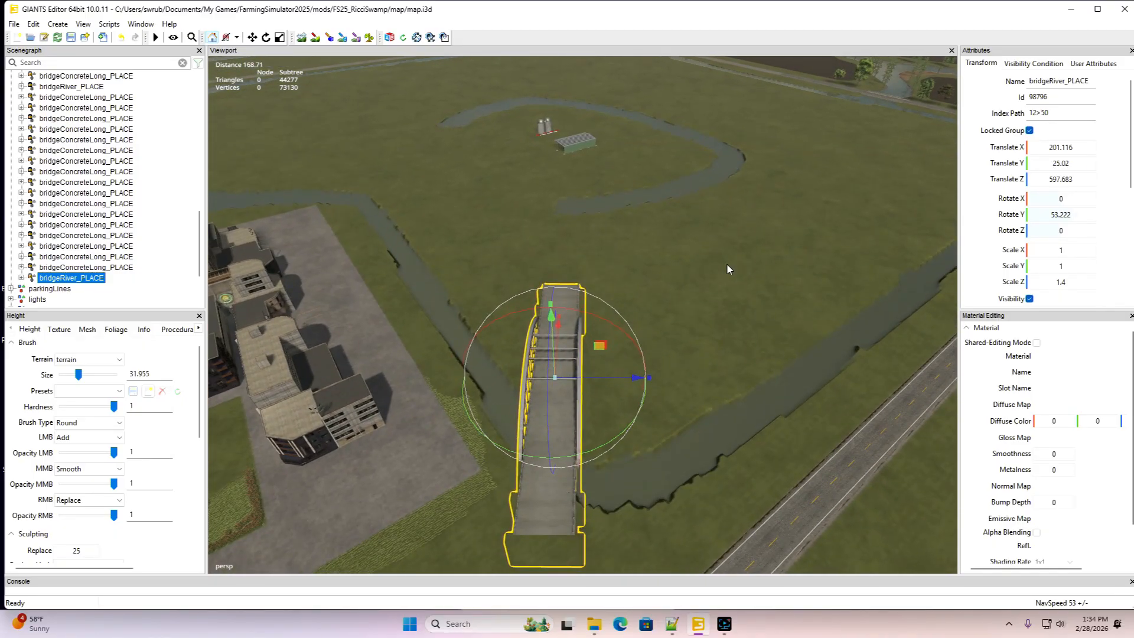
{"action": "left_click_drag", "start_coordinate": [727, 264], "coordinate": [727, 271], "text": "alt"}
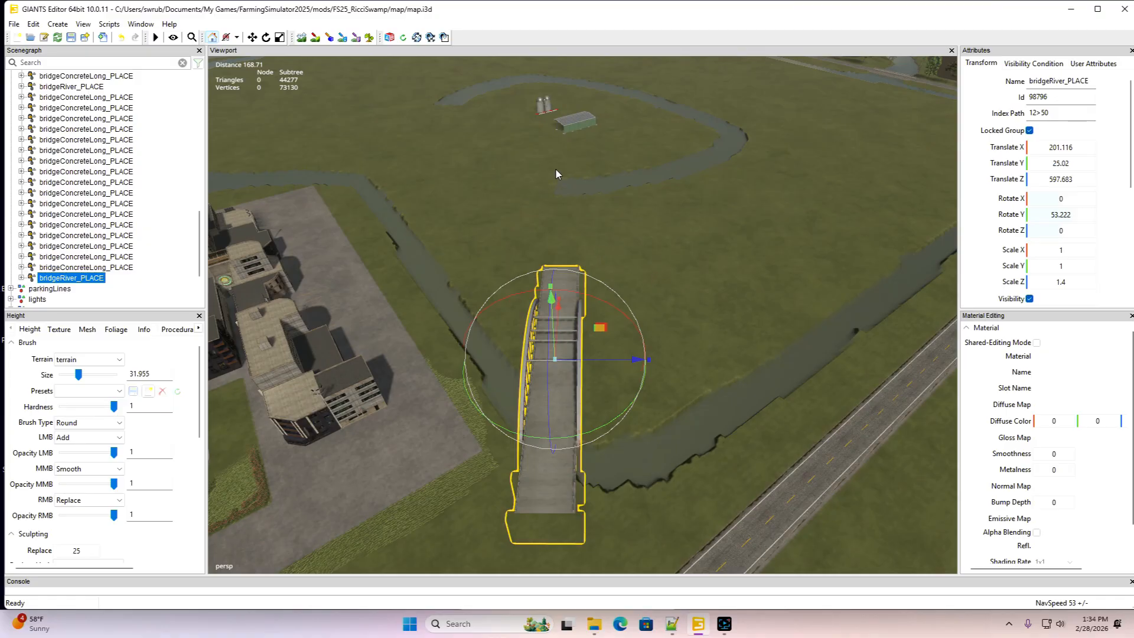
{"action": "left_click_drag", "start_coordinate": [555, 169], "coordinate": [615, 197], "text": "alt"}
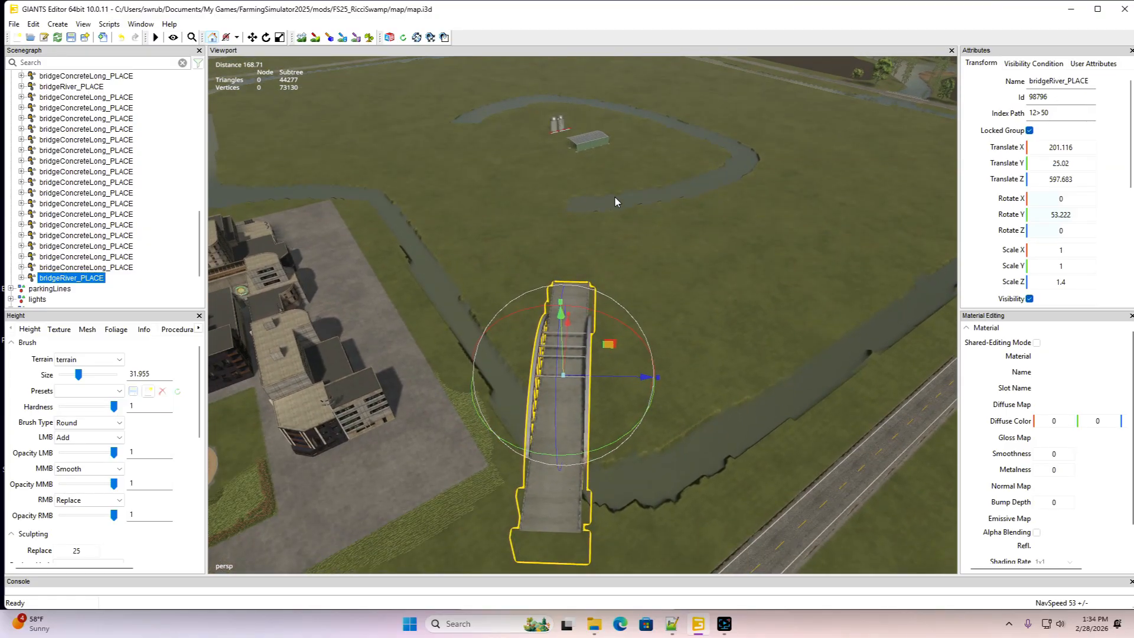
{"action": "left_click_drag", "start_coordinate": [615, 197], "coordinate": [462, 226], "text": "alt"}
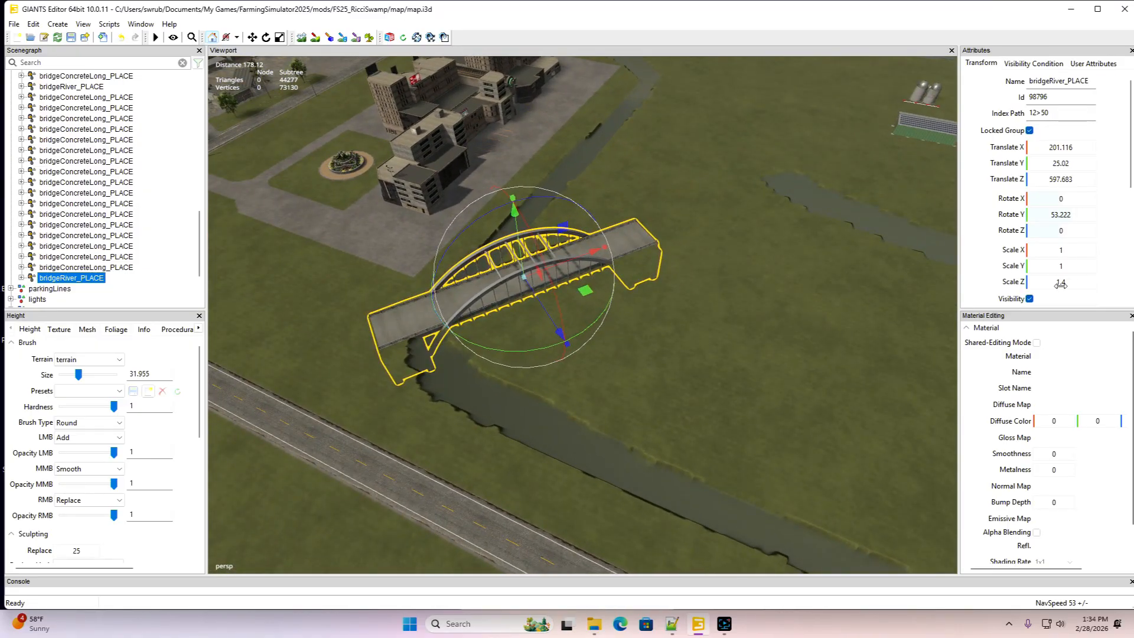
{"action": "left_click", "coordinate": [1062, 252]}
{"action": "type", "text": "0.75"}
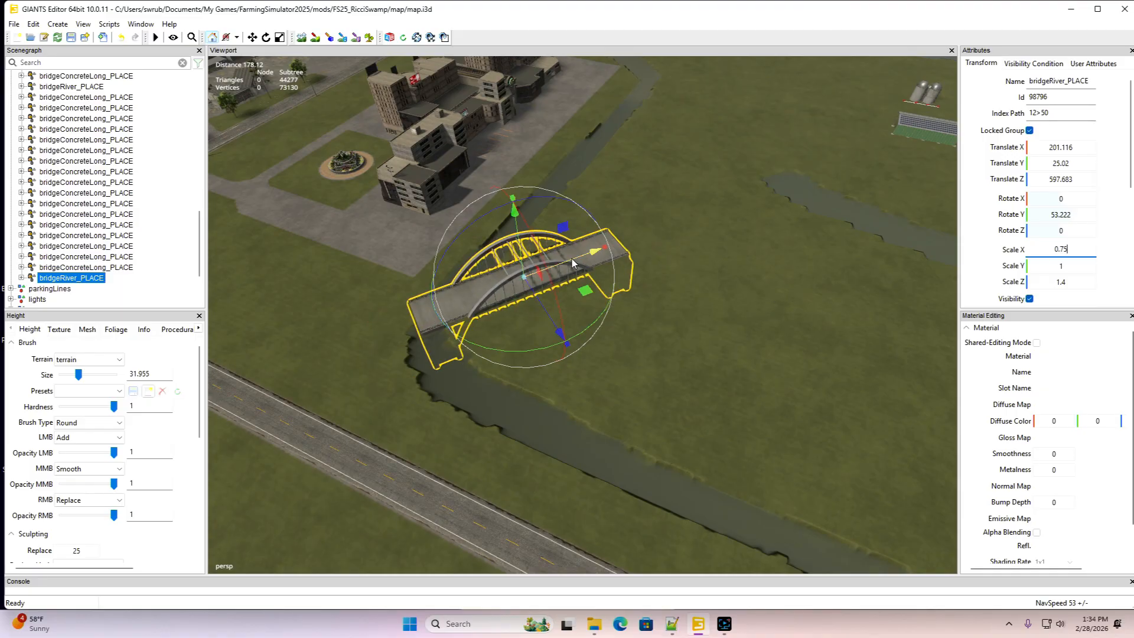
{"action": "left_click_drag", "start_coordinate": [574, 263], "coordinate": [553, 318]}
{"action": "scroll", "coordinate": [464, 273], "scroll_direction": "up", "scroll_amount": 3}
{"action": "scroll", "coordinate": [552, 318], "scroll_direction": "down", "scroll_amount": 3}
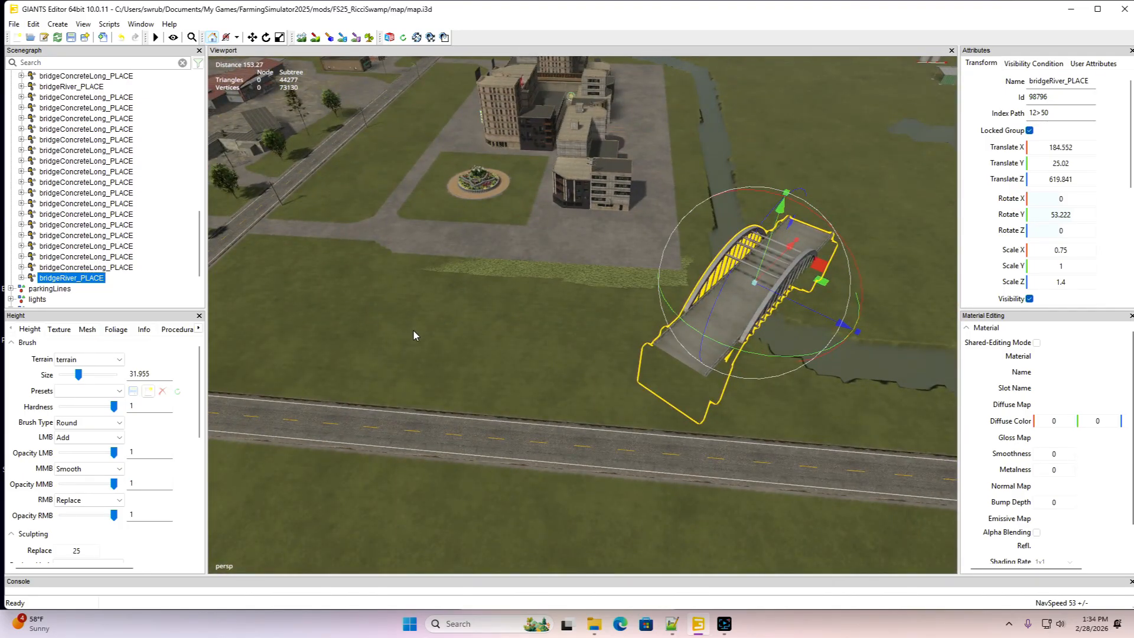
Duplicate the bridge and slide the copy along its length to about X 236.1, Z 550.9 so the two decks join end to end
{"action": "scroll", "coordinate": [451, 335], "scroll_direction": "up", "scroll_amount": 5}
{"action": "left_click_drag", "start_coordinate": [413, 330], "coordinate": [485, 318], "text": "alt"}
{"action": "scroll", "coordinate": [496, 316], "scroll_direction": "down", "scroll_amount": 3}
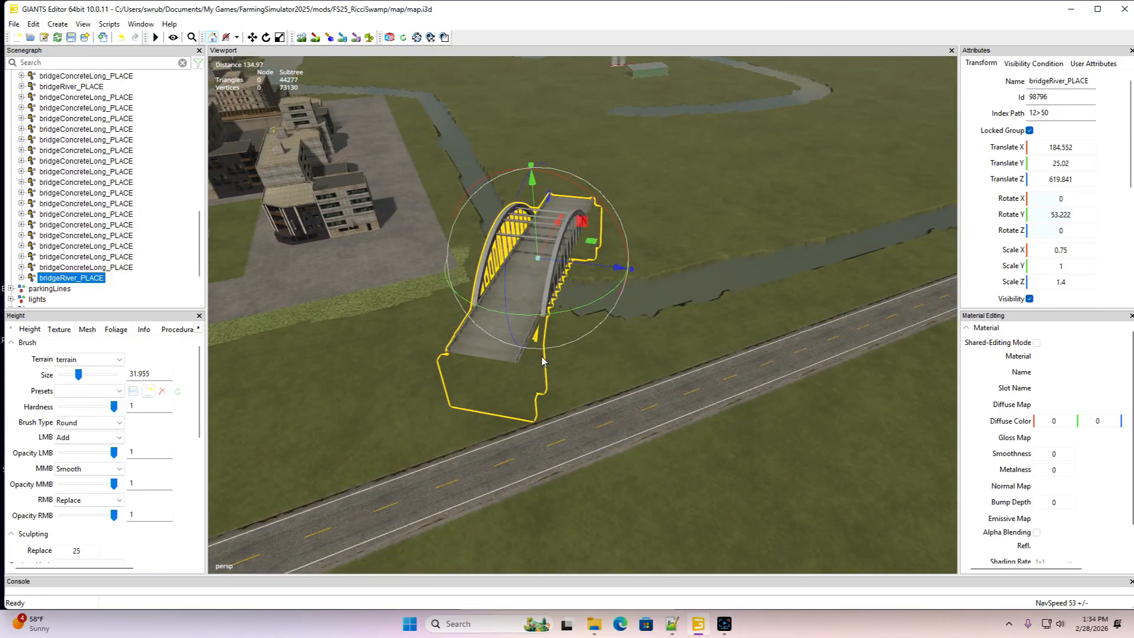
{"action": "left_click_drag", "start_coordinate": [506, 360], "coordinate": [555, 413], "text": "alt"}
{"action": "scroll", "coordinate": [690, 309], "scroll_direction": "up", "scroll_amount": 5}
{"action": "scroll", "coordinate": [555, 413], "scroll_direction": "down", "scroll_amount": 3}
{"action": "scroll", "coordinate": [555, 417], "scroll_direction": "down", "scroll_amount": 2}
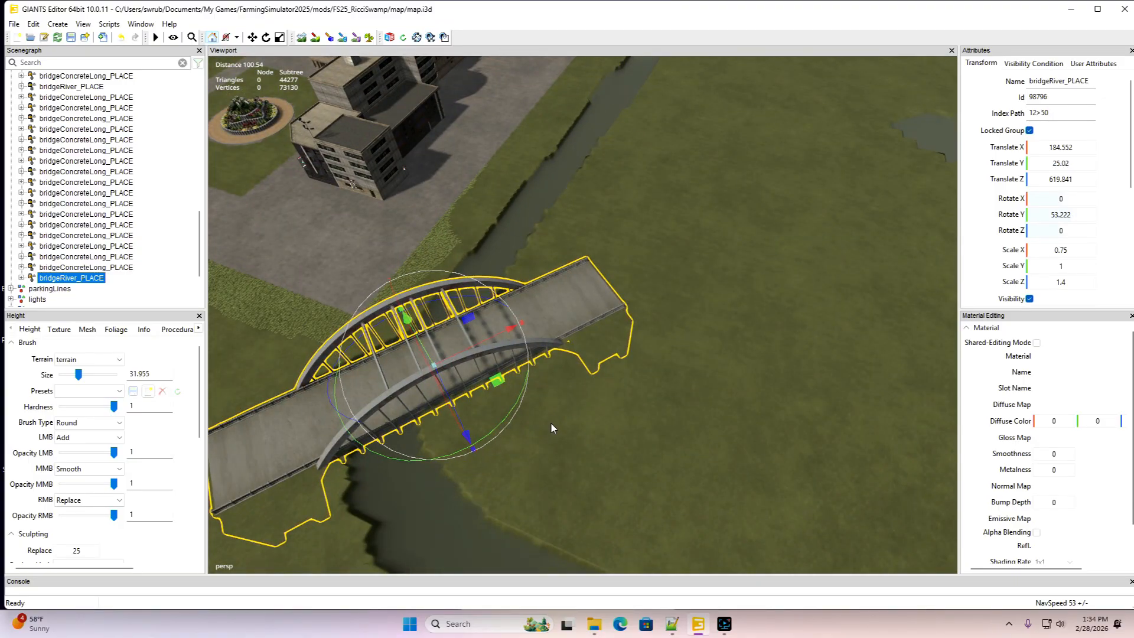
{"action": "key", "text": "ctrl+d"}
{"action": "left_click_drag", "start_coordinate": [501, 335], "coordinate": [877, 262]}
{"action": "scroll", "coordinate": [910, 297], "scroll_direction": "up", "scroll_amount": 7}
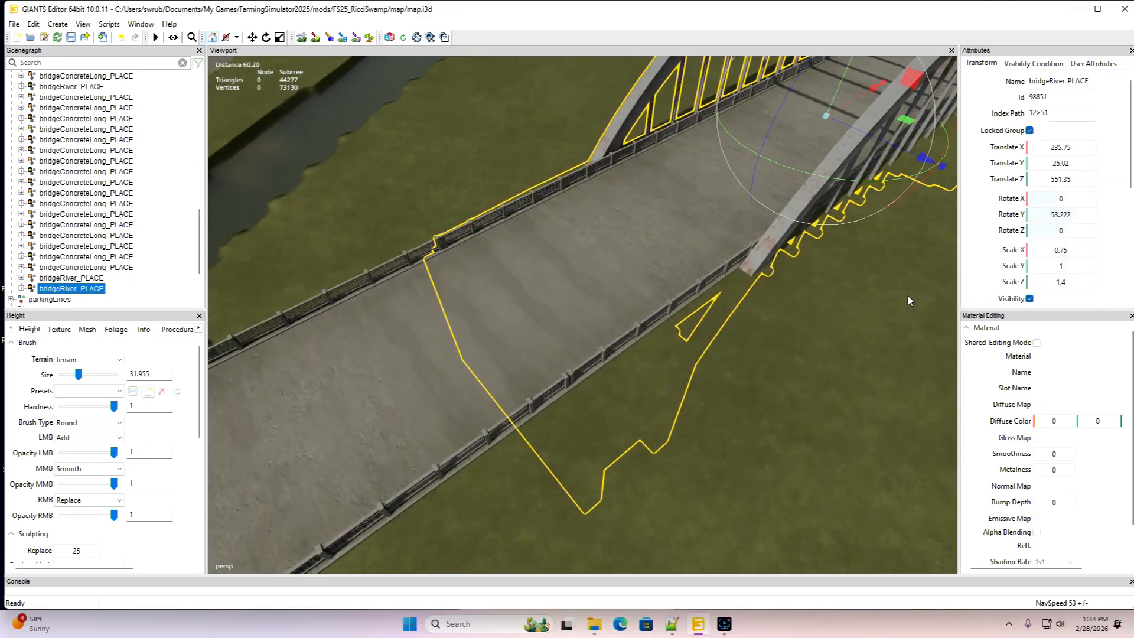
{"action": "left_click_drag", "start_coordinate": [873, 88], "coordinate": [853, 101]}
{"action": "scroll", "coordinate": [806, 186], "scroll_direction": "down", "scroll_amount": 7}
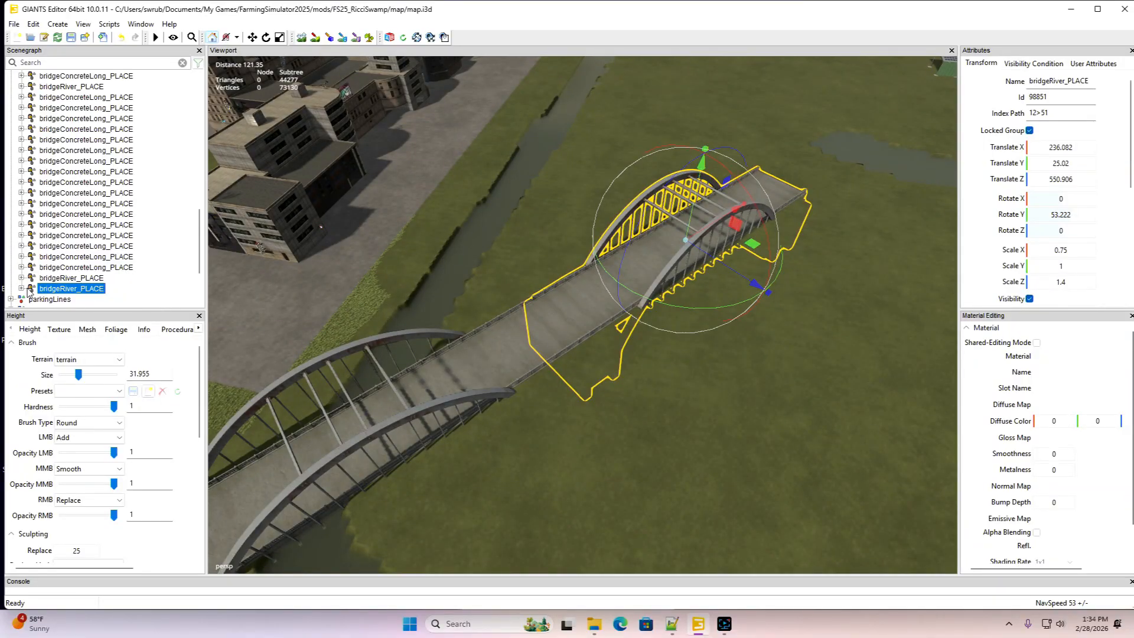
Try to shift only the riverBridge mesh inside the copied bridge's LOD0 group along the span
{"action": "left_click", "coordinate": [21, 289]}
{"action": "scroll", "coordinate": [124, 265], "scroll_direction": "down", "scroll_amount": 3}
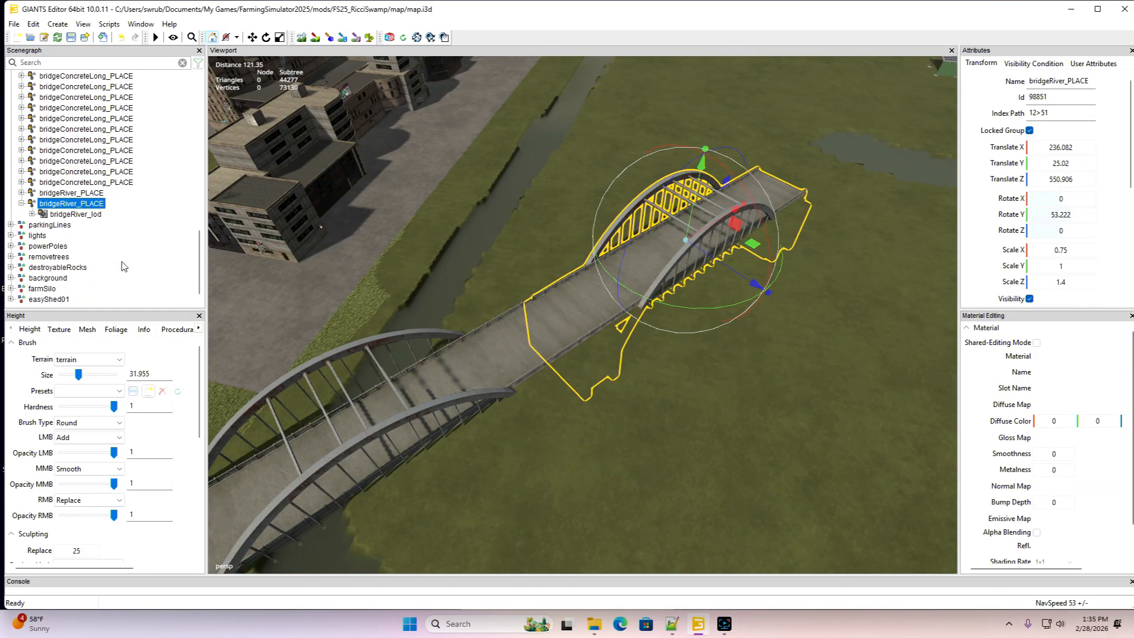
{"action": "left_click", "coordinate": [31, 214]}
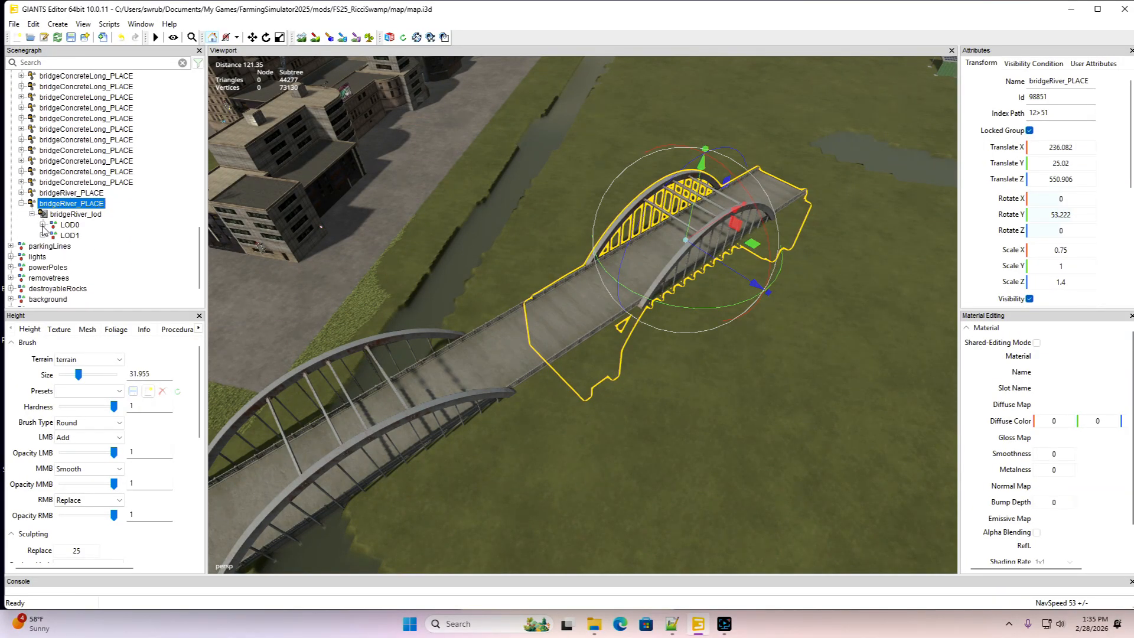
{"action": "left_click", "coordinate": [42, 225]}
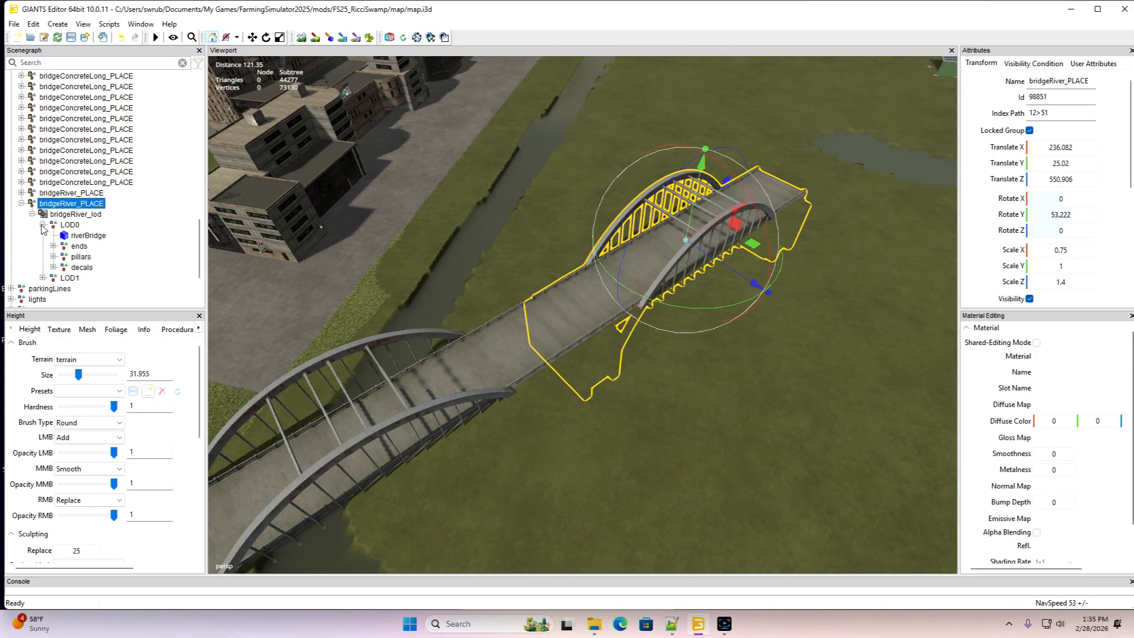
{"action": "left_click", "coordinate": [43, 278]}
{"action": "scroll", "coordinate": [114, 263], "scroll_direction": "down", "scroll_amount": 2}
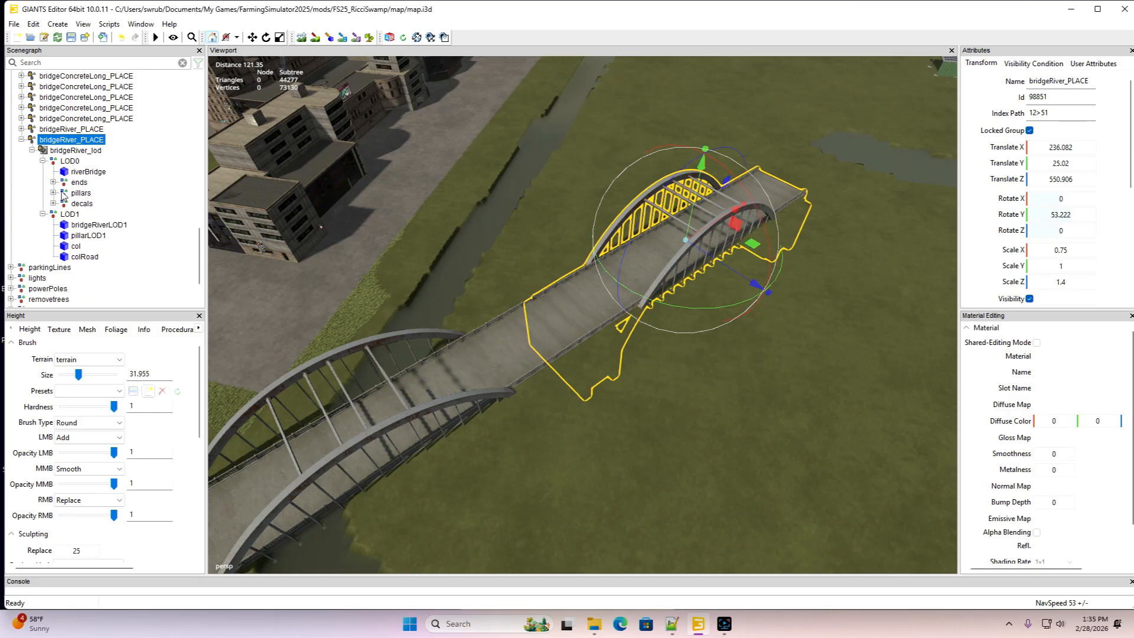
{"action": "left_click", "coordinate": [65, 173]}
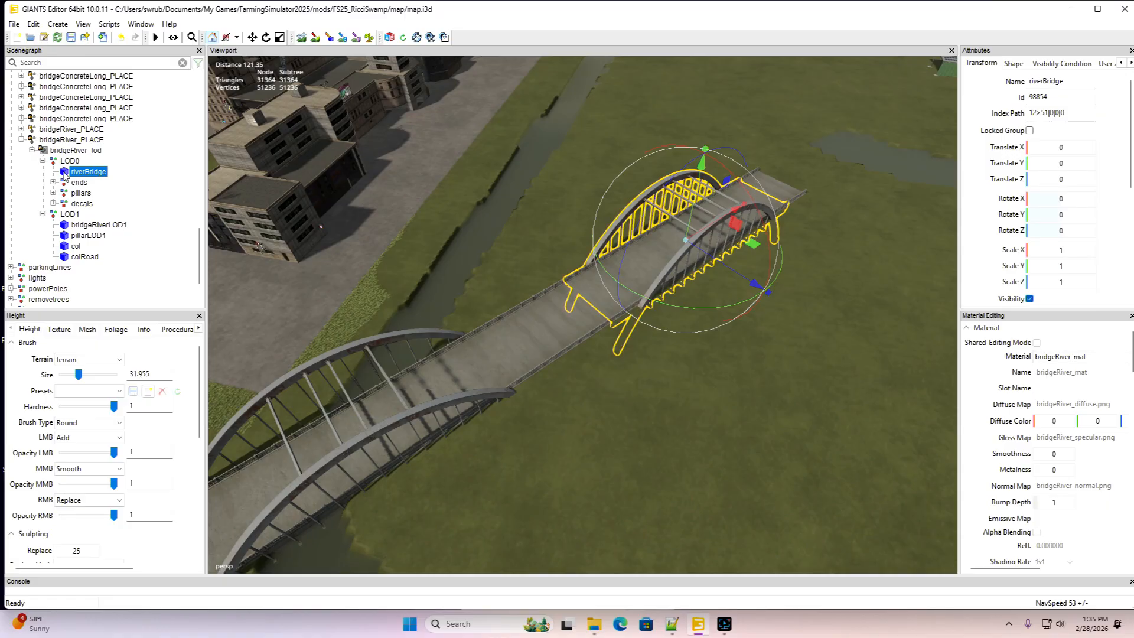
{"action": "left_click_drag", "start_coordinate": [709, 234], "coordinate": [691, 241]}
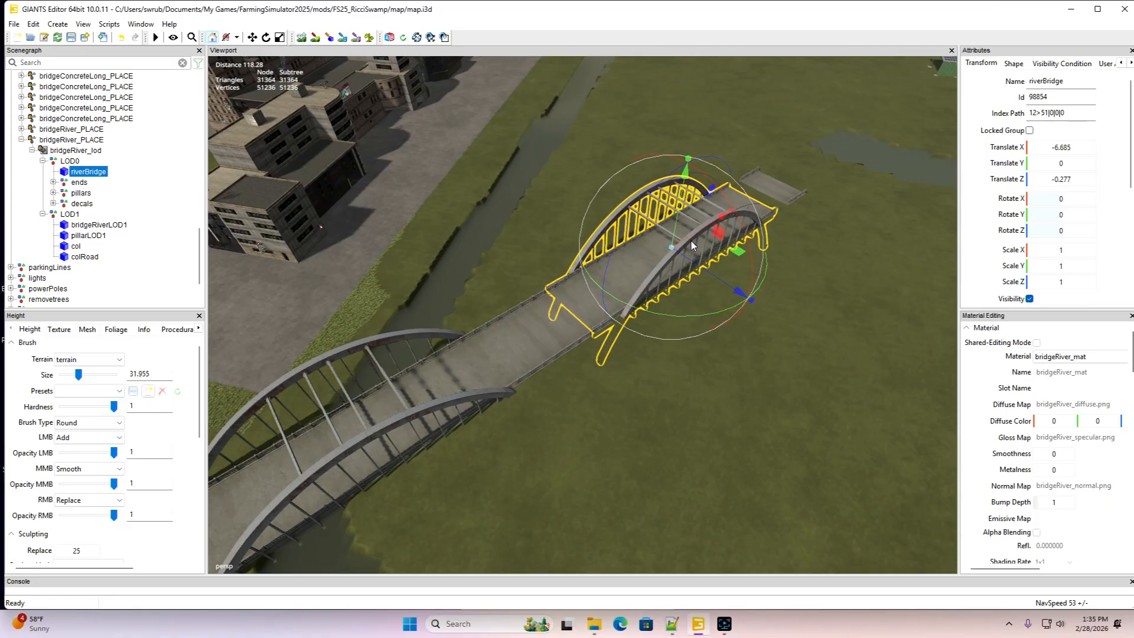
{"action": "left_click", "coordinate": [122, 37]}
Inspect the ends and pillars groups of the copied bridge, collapse its hierarchy and reselect the whole copy
{"action": "left_click", "coordinate": [67, 184]}
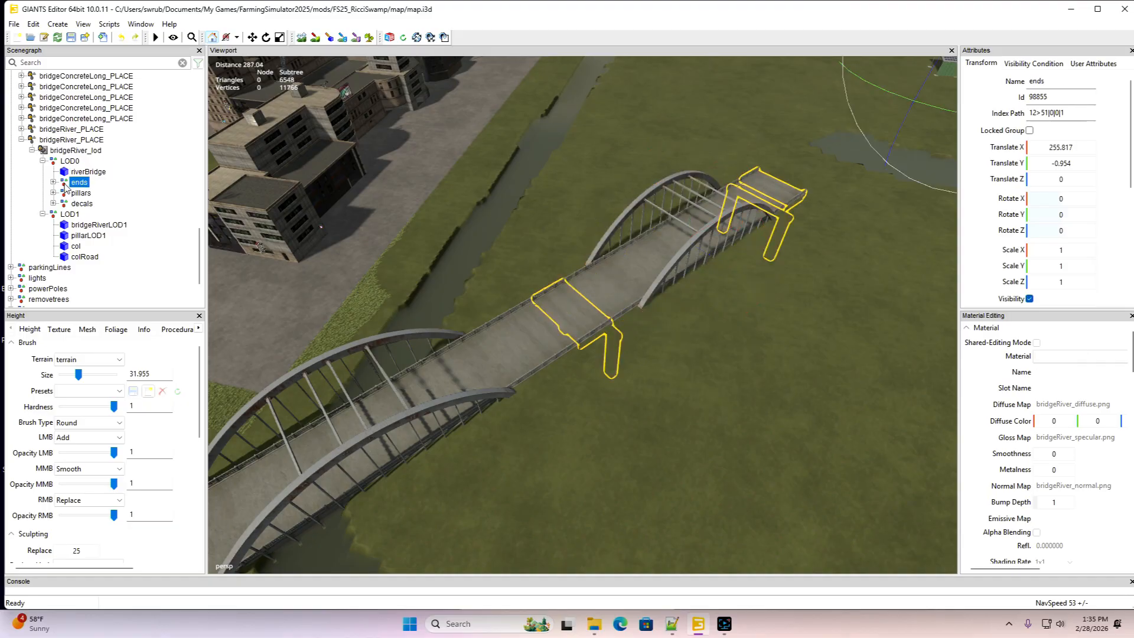
{"action": "left_click", "coordinate": [64, 195]}
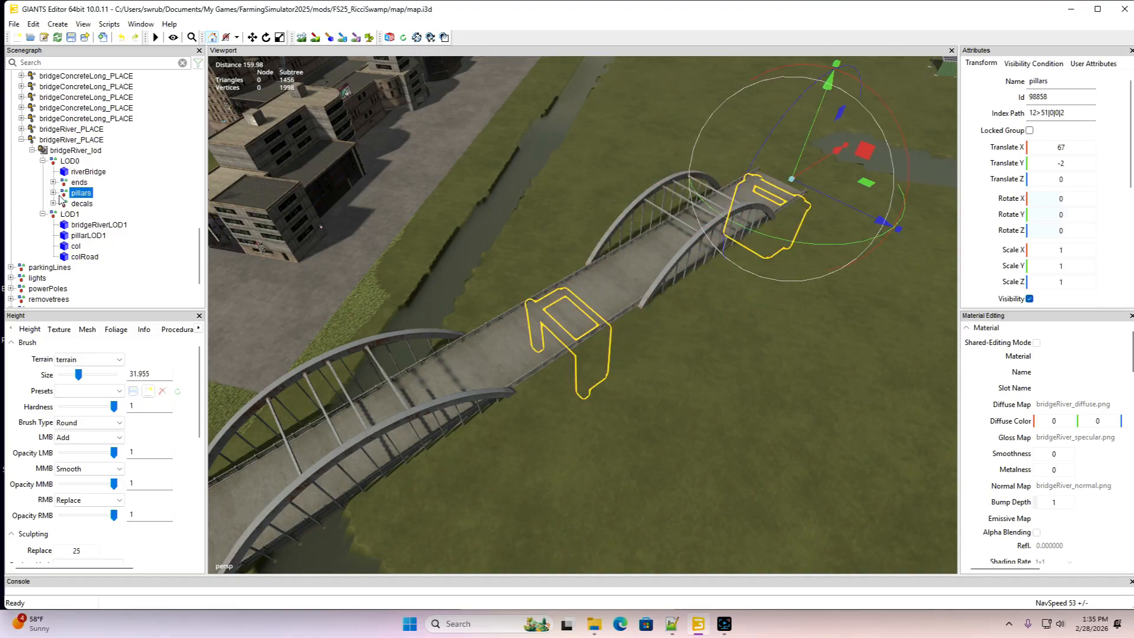
{"action": "left_click", "coordinate": [42, 161]}
{"action": "left_click", "coordinate": [32, 151]}
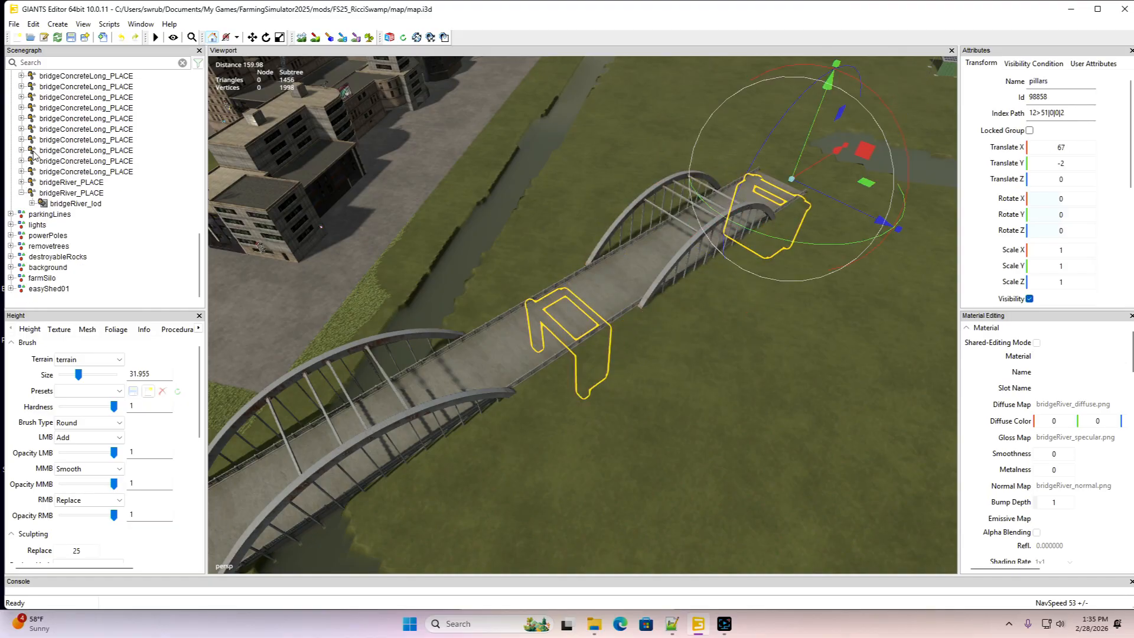
{"action": "left_click", "coordinate": [22, 193]}
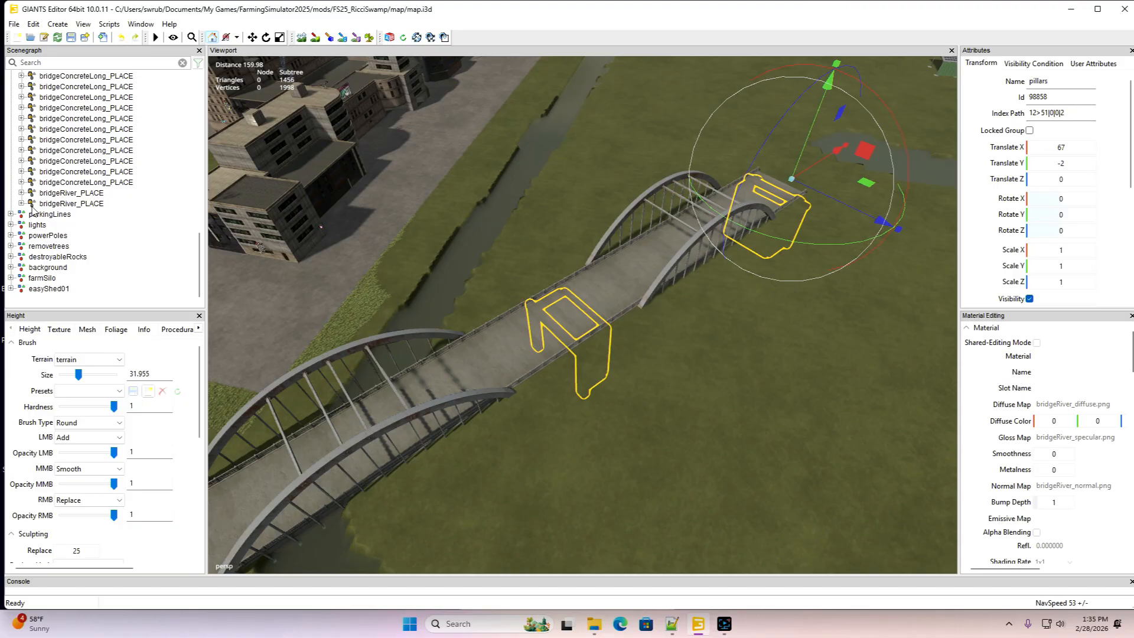
{"action": "left_click", "coordinate": [31, 204]}
Deselect the bridge and fill in the end of the farm moat nearest the bridge by sculpting the terrain with a replace height of 25
{"action": "scroll", "coordinate": [607, 378], "scroll_direction": "up", "scroll_amount": 5}
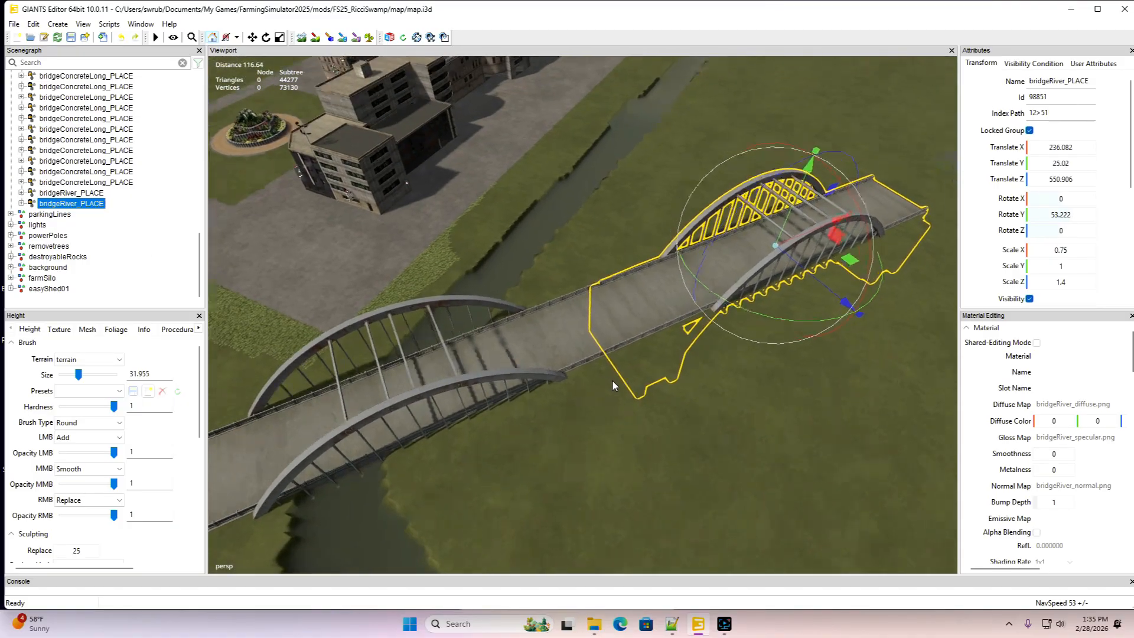
{"action": "scroll", "coordinate": [637, 376], "scroll_direction": "up", "scroll_amount": 1}
{"action": "left_click_drag", "start_coordinate": [636, 377], "coordinate": [757, 377], "text": "alt"}
{"action": "scroll", "coordinate": [742, 367], "scroll_direction": "down", "scroll_amount": 5}
{"action": "scroll", "coordinate": [742, 367], "scroll_direction": "down", "scroll_amount": 3}
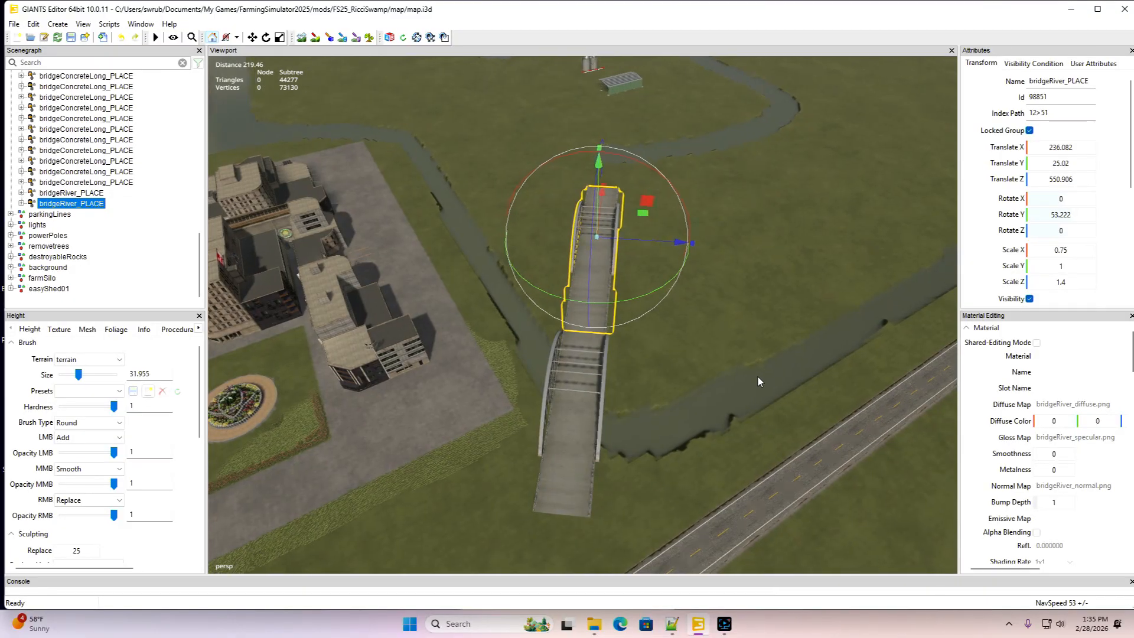
{"action": "left_click", "coordinate": [65, 301]}
{"action": "scroll", "coordinate": [574, 364], "scroll_direction": "up", "scroll_amount": 3}
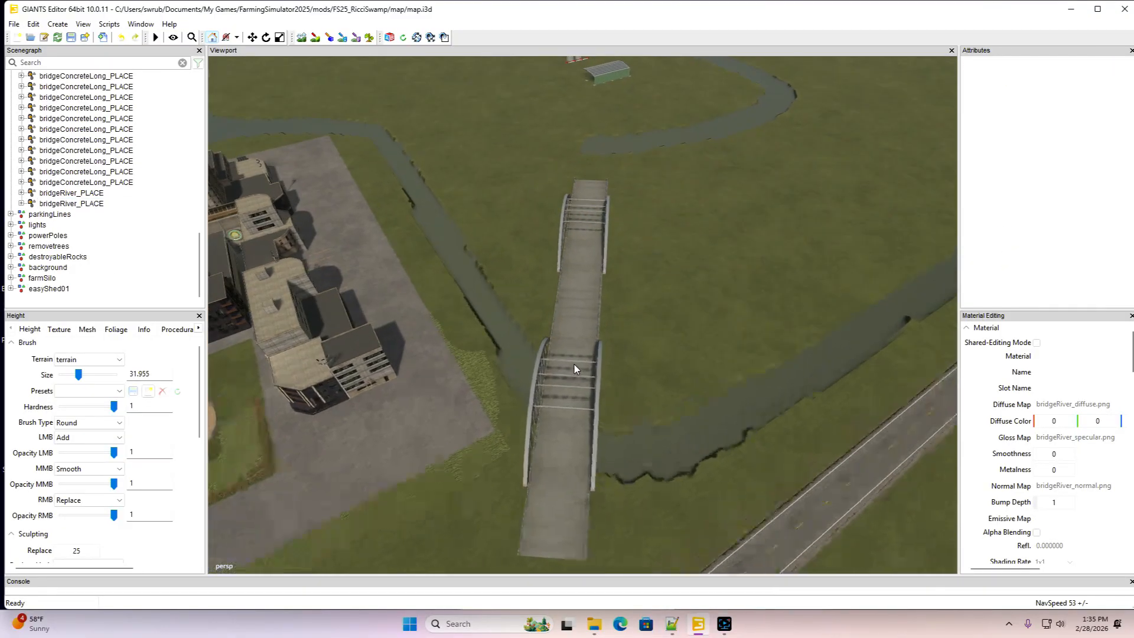
{"action": "left_click_drag", "start_coordinate": [574, 365], "coordinate": [579, 363], "text": "alt"}
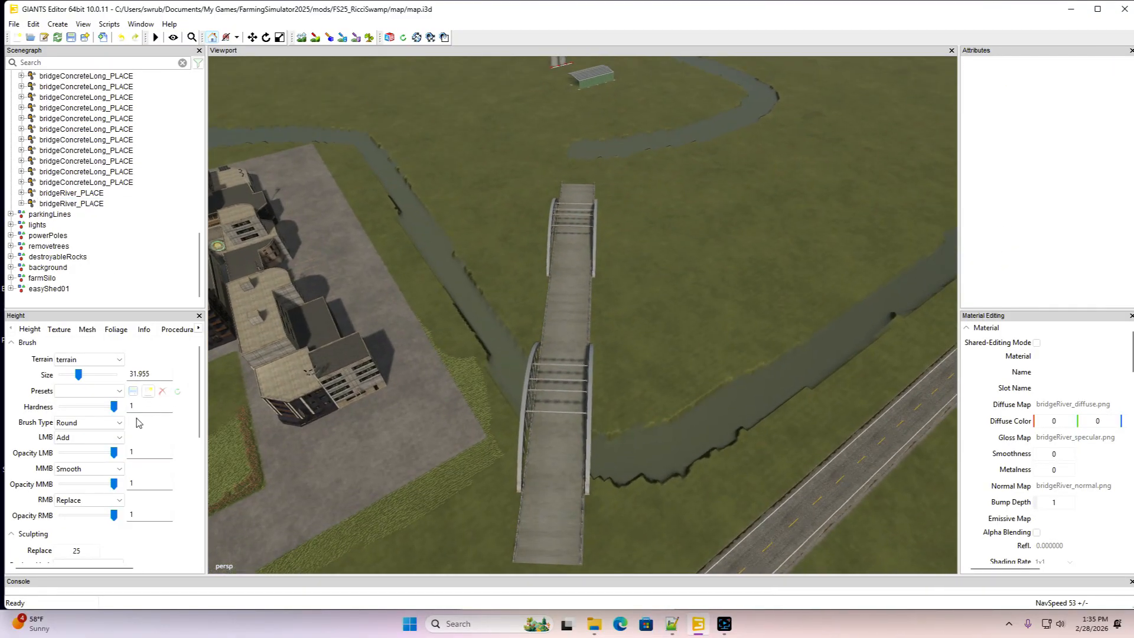
{"action": "left_click", "coordinate": [302, 37]}
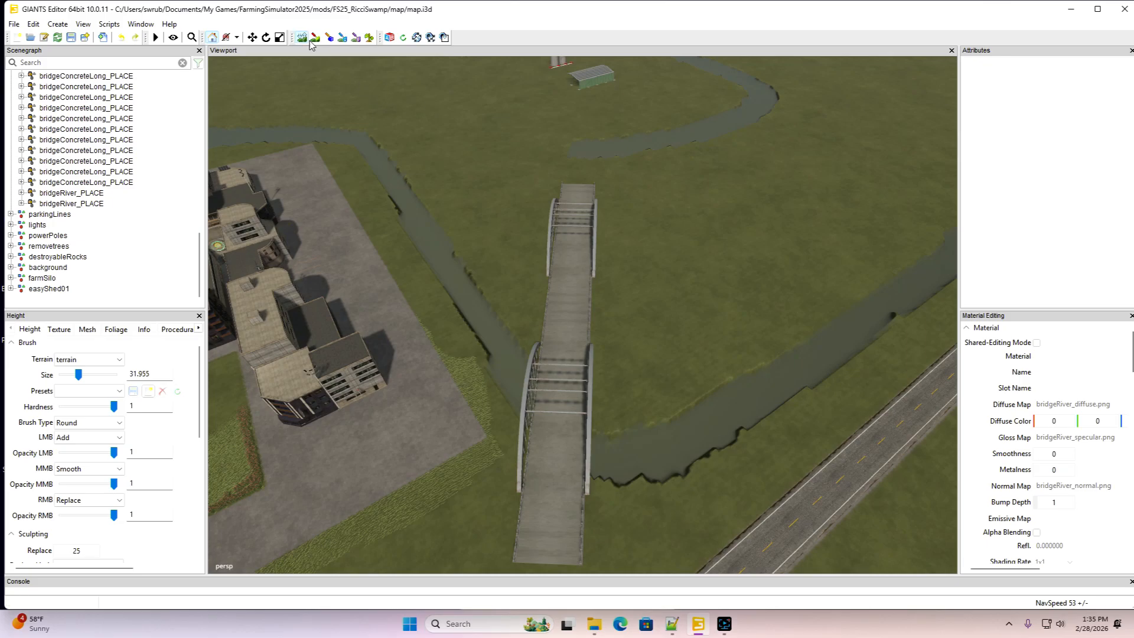
{"action": "left_click", "coordinate": [579, 145]}
{"action": "left_click_drag", "start_coordinate": [615, 152], "coordinate": [701, 139]}
Set the replace height to 20, shrink the brush to about 20, and dig a wide water basin beneath both bridge spans
{"action": "double_click", "coordinate": [67, 551]}
{"action": "type", "text": "20"}
{"action": "scroll", "coordinate": [734, 367], "scroll_direction": "down", "scroll_amount": 11}
{"action": "scroll", "coordinate": [734, 370], "scroll_direction": "down", "scroll_amount": 10}
{"action": "mouse_move", "coordinate": [650, 424]}
{"action": "right_mouse_down"}
{"action": "mouse_move", "coordinate": [629, 422]}
{"action": "mouse_move", "coordinate": [678, 400]}
{"action": "mouse_move", "coordinate": [555, 384]}
{"action": "mouse_move", "coordinate": [392, 165]}
{"action": "mouse_move", "coordinate": [520, 321]}
{"action": "mouse_move", "coordinate": [545, 297]}
{"action": "mouse_move", "coordinate": [572, 196]}
{"action": "mouse_move", "coordinate": [591, 204]}
{"action": "mouse_move", "coordinate": [596, 361]}
{"action": "mouse_move", "coordinate": [683, 398]}
{"action": "mouse_move", "coordinate": [623, 354]}
{"action": "mouse_move", "coordinate": [589, 203]}
{"action": "mouse_move", "coordinate": [473, 212]}
{"action": "mouse_move", "coordinate": [407, 178]}
{"action": "mouse_move", "coordinate": [435, 192]}
{"action": "mouse_move", "coordinate": [551, 205]}
{"action": "mouse_move", "coordinate": [405, 170]}
{"action": "mouse_move", "coordinate": [585, 201]}
{"action": "mouse_move", "coordinate": [523, 253]}
{"action": "mouse_move", "coordinate": [499, 228]}
{"action": "mouse_move", "coordinate": [699, 377]}
{"action": "mouse_move", "coordinate": [671, 401]}
{"action": "mouse_move", "coordinate": [722, 416]}
{"action": "right_mouse_up"}
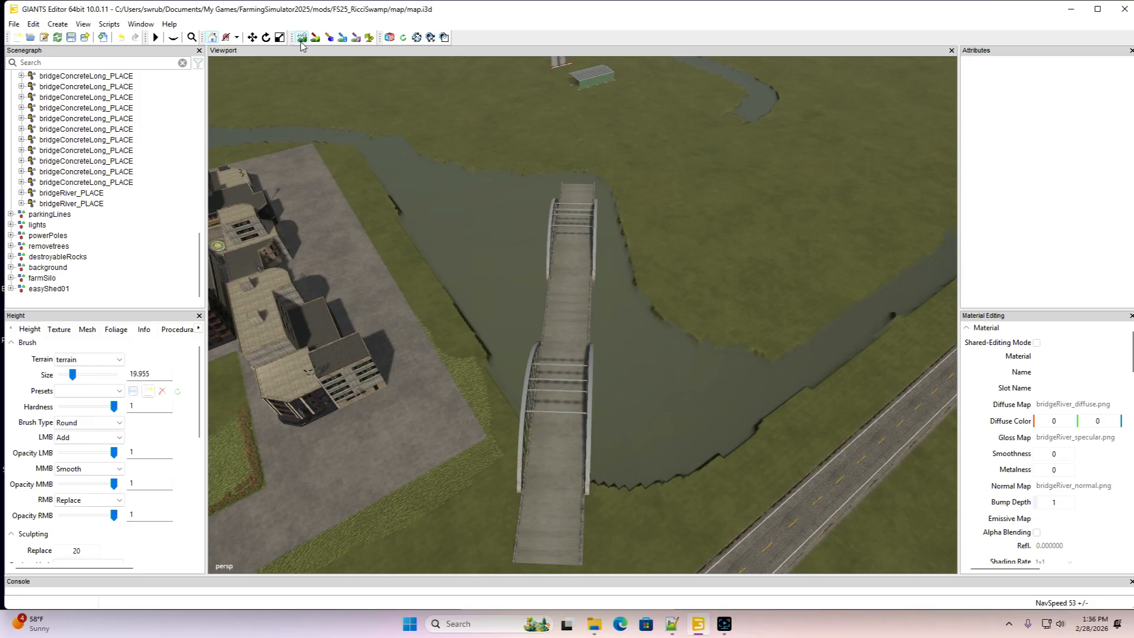
Duplicate the bridge span nearest the farm and slide the copy to about X 287.6, Z 481.9 as a third joined span
{"action": "left_click_drag", "start_coordinate": [664, 372], "coordinate": [659, 412], "text": "alt"}
{"action": "scroll", "coordinate": [659, 412], "scroll_direction": "down", "scroll_amount": 2}
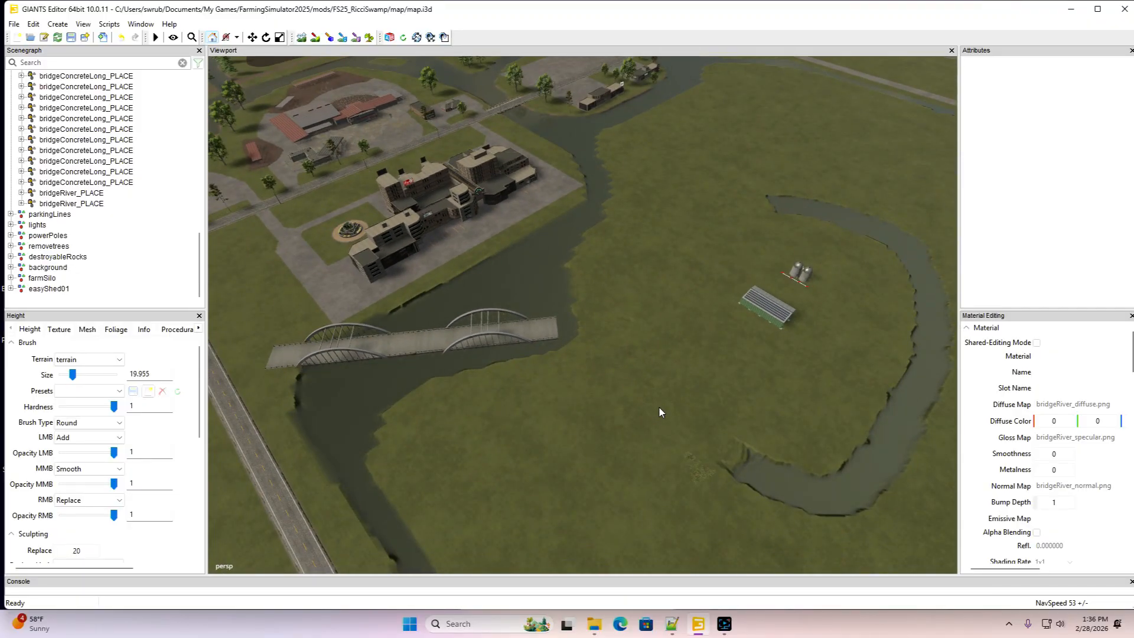
{"action": "left_click_drag", "start_coordinate": [659, 408], "coordinate": [616, 411], "text": "alt"}
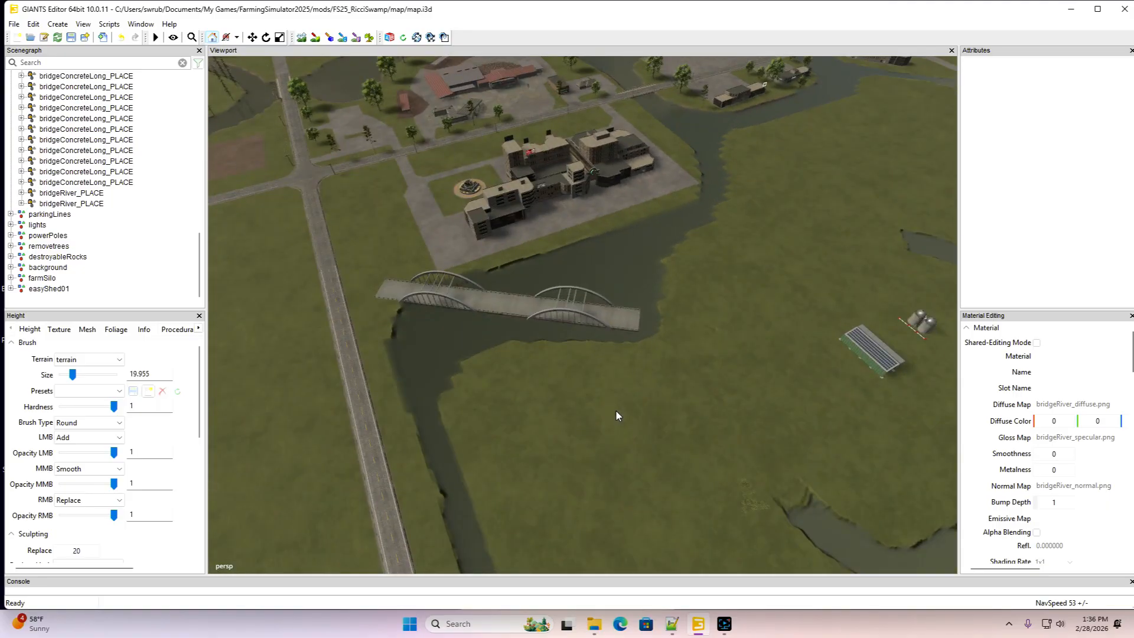
{"action": "left_click", "coordinate": [37, 204]}
{"action": "scroll", "coordinate": [346, 346], "scroll_direction": "up", "scroll_amount": 6}
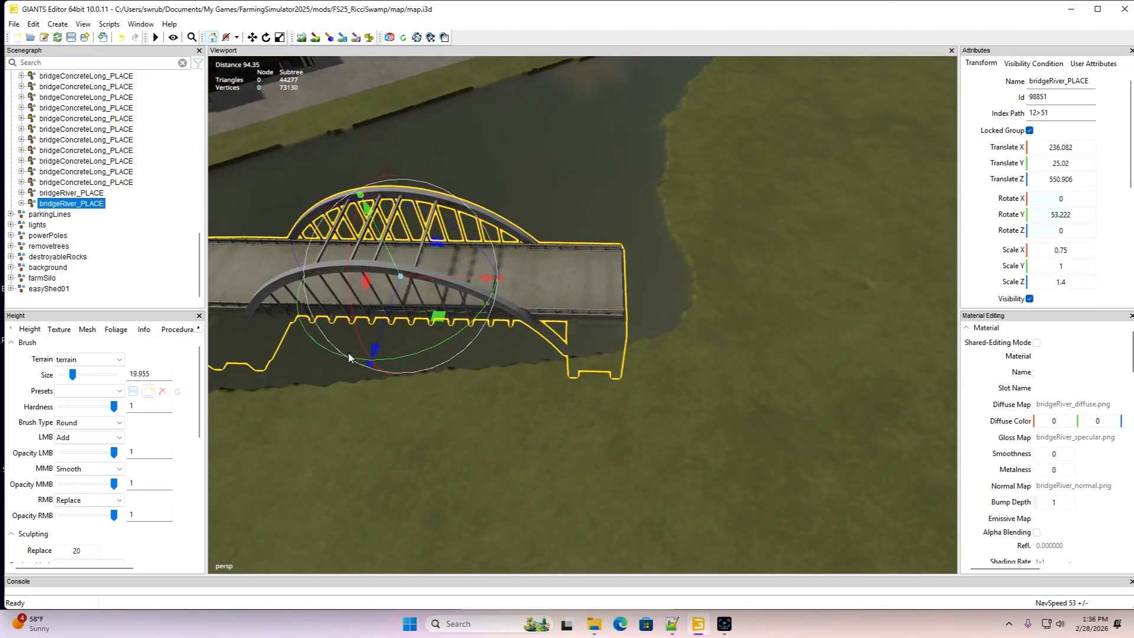
{"action": "key", "text": "ctrl+d"}
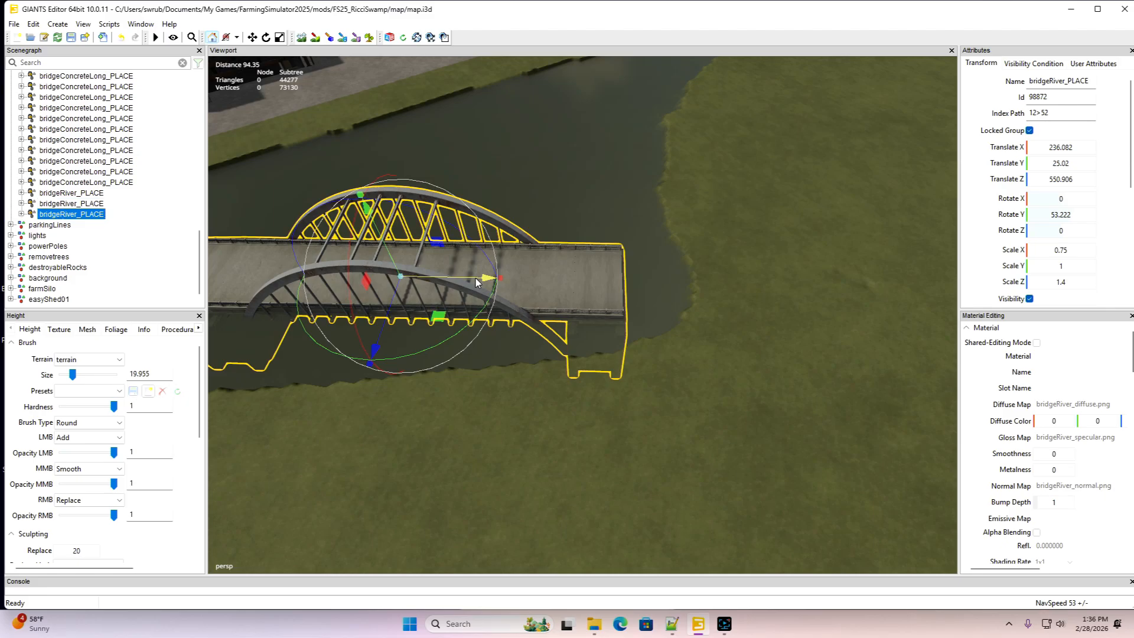
{"action": "left_click_drag", "start_coordinate": [484, 286], "coordinate": [857, 343]}
{"action": "scroll", "coordinate": [857, 397], "scroll_direction": "up", "scroll_amount": 5}
{"action": "left_click_drag", "start_coordinate": [882, 237], "coordinate": [871, 239]}
{"action": "scroll", "coordinate": [785, 377], "scroll_direction": "down", "scroll_amount": 10}
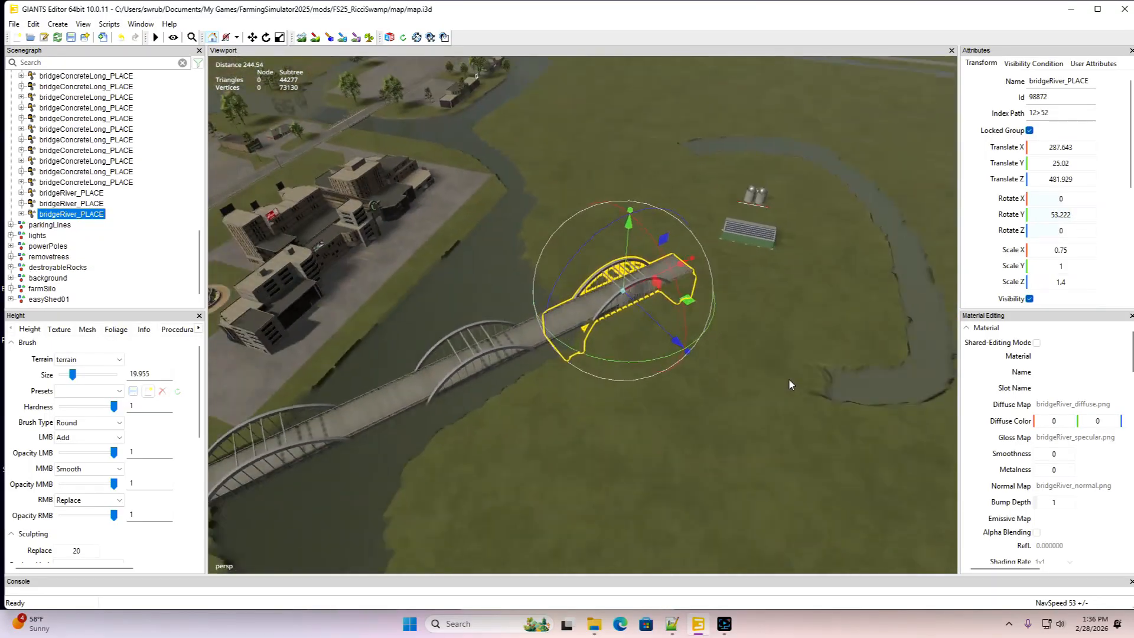
{"action": "left_click_drag", "start_coordinate": [536, 408], "coordinate": [450, 406], "text": "alt"}
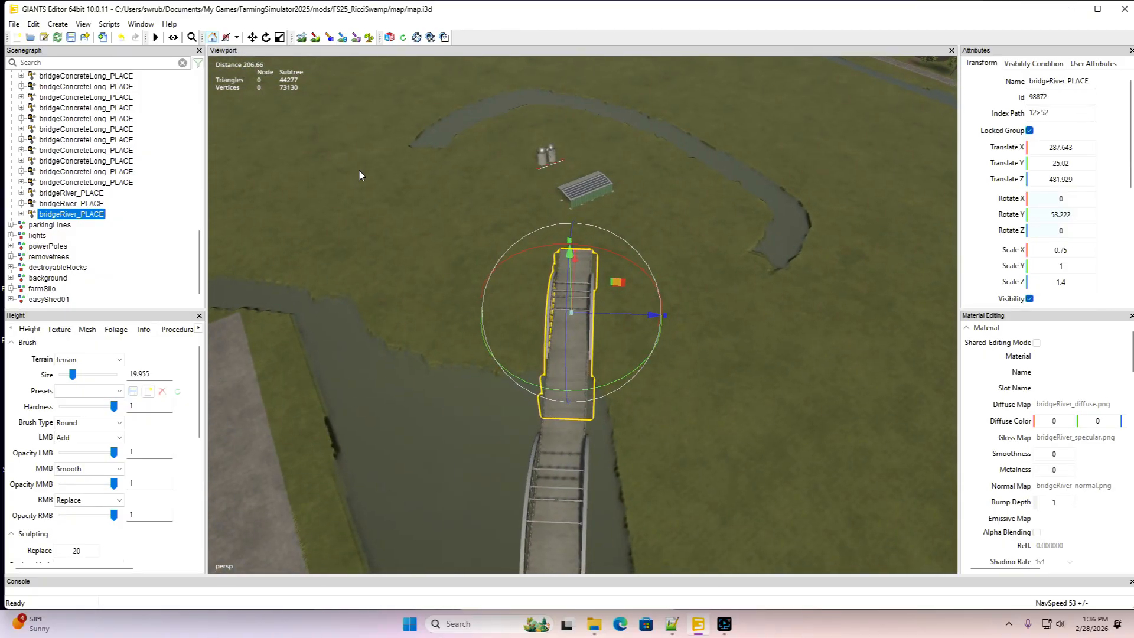
Shrink the height brush to about 16 and dig a channel at replace height 20 beneath the third bridge span
{"action": "scroll", "coordinate": [199, 269], "scroll_direction": "down", "scroll_amount": 1}
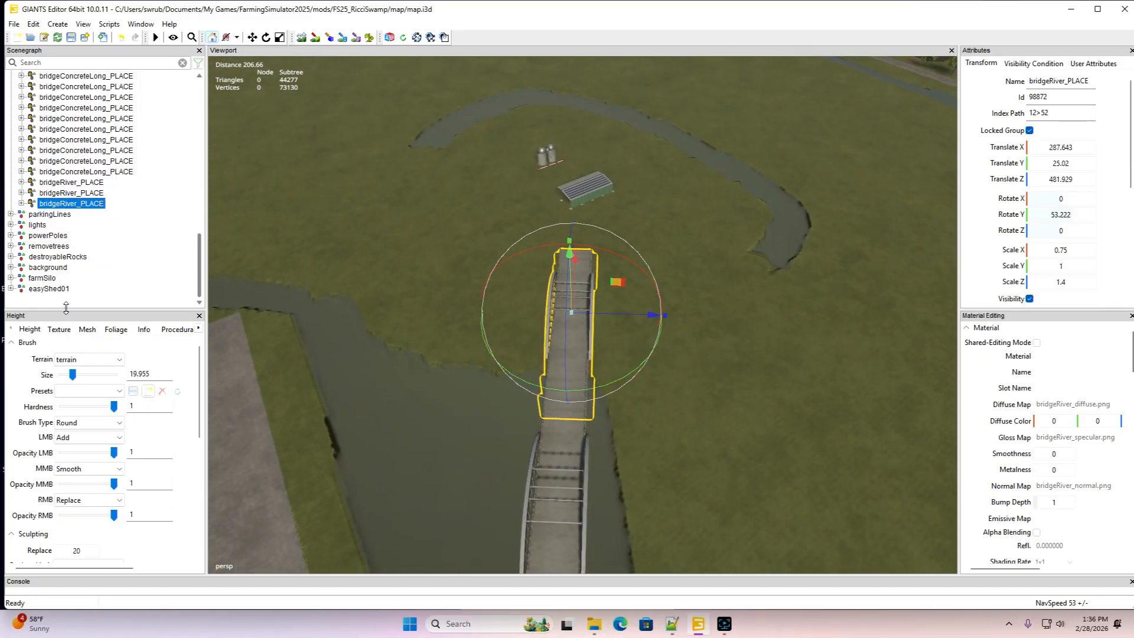
{"action": "left_click", "coordinate": [300, 38]}
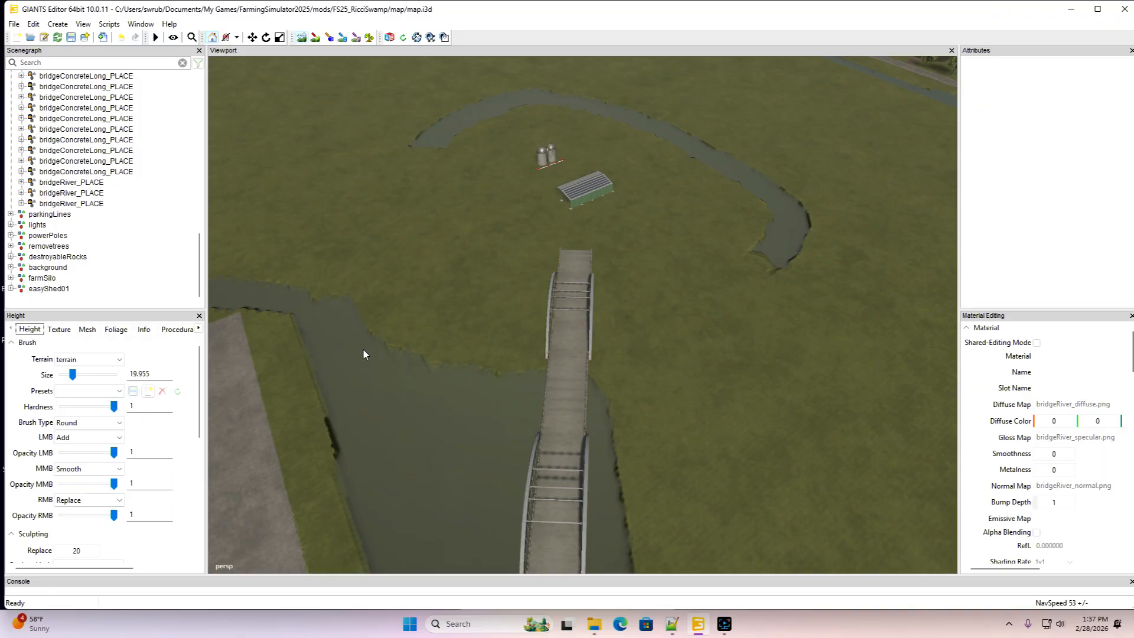
{"action": "scroll", "coordinate": [363, 350], "scroll_direction": "down", "scroll_amount": 2, "text": "ctrl"}
{"action": "mouse_move", "coordinate": [324, 316]}
{"action": "right_mouse_down"}
{"action": "mouse_move", "coordinate": [583, 297]}
{"action": "mouse_move", "coordinate": [611, 328]}
{"action": "right_mouse_up"}
{"action": "right_click_drag", "start_coordinate": [614, 386], "coordinate": [606, 537]}
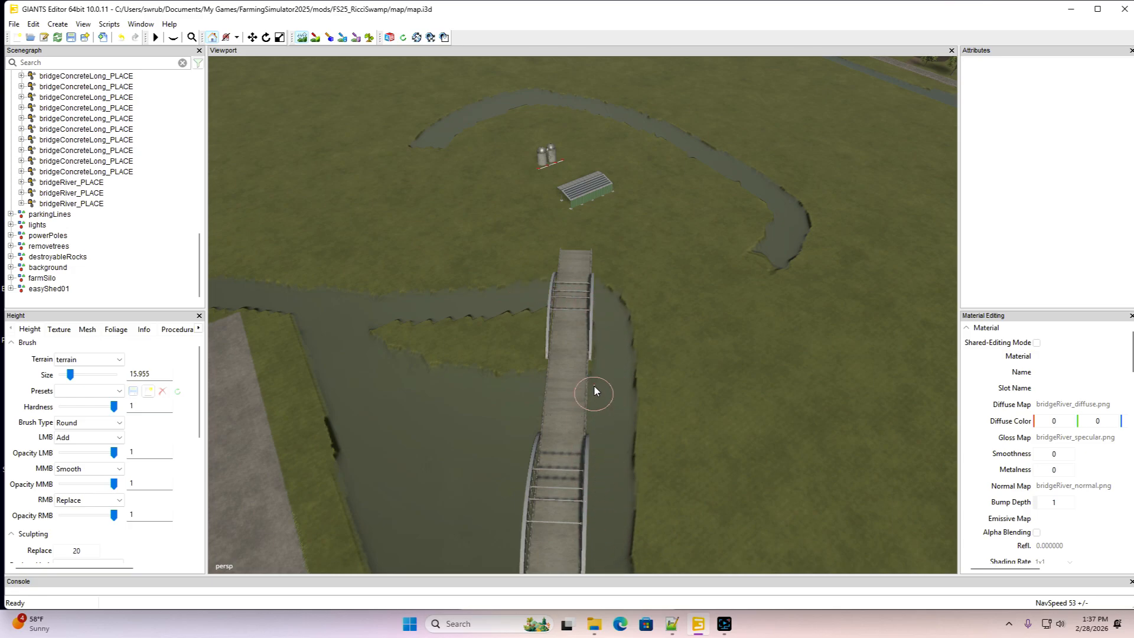
{"action": "mouse_move", "coordinate": [544, 350]}
{"action": "right_mouse_down"}
{"action": "mouse_move", "coordinate": [532, 328]}
{"action": "mouse_move", "coordinate": [374, 326]}
{"action": "mouse_move", "coordinate": [494, 333]}
{"action": "mouse_move", "coordinate": [451, 346]}
{"action": "mouse_move", "coordinate": [440, 367]}
{"action": "mouse_move", "coordinate": [488, 389]}
{"action": "right_mouse_up"}
{"action": "mouse_move", "coordinate": [527, 328]}
{"action": "right_mouse_down"}
{"action": "mouse_move", "coordinate": [343, 310]}
{"action": "mouse_move", "coordinate": [536, 302]}
{"action": "right_mouse_up"}
Set the replace height to 25, enlarge the brush to about 32, and fill in the whole old curved moat around the farm site
{"action": "left_click_drag", "start_coordinate": [632, 306], "coordinate": [531, 389], "text": "alt"}
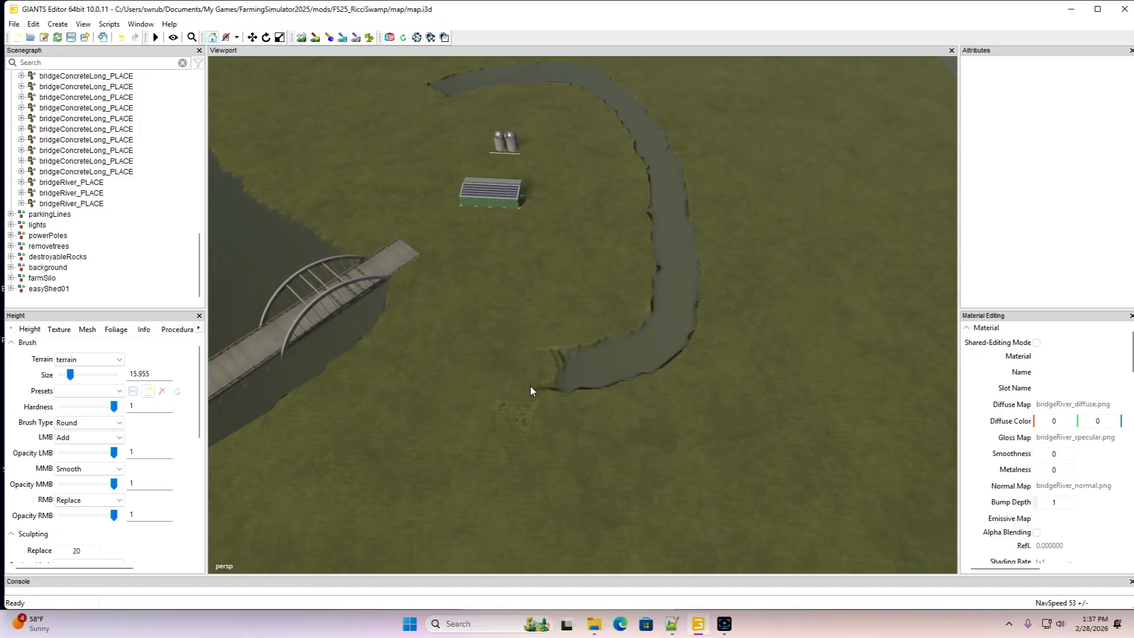
{"action": "left_click", "coordinate": [76, 551]}
{"action": "type", "text": "2"}
{"action": "left_click", "coordinate": [303, 38]}
{"action": "scroll", "coordinate": [533, 278], "scroll_direction": "up", "scroll_amount": 3, "text": "ctrl"}
{"action": "scroll", "coordinate": [533, 299], "scroll_direction": "up", "scroll_amount": 1, "text": "ctrl"}
{"action": "mouse_move", "coordinate": [534, 299]}
{"action": "left_mouse_down"}
{"action": "mouse_move", "coordinate": [540, 339]}
{"action": "mouse_move", "coordinate": [566, 377]}
{"action": "mouse_move", "coordinate": [640, 357]}
{"action": "mouse_move", "coordinate": [667, 324]}
{"action": "mouse_move", "coordinate": [676, 271]}
{"action": "left_mouse_up"}
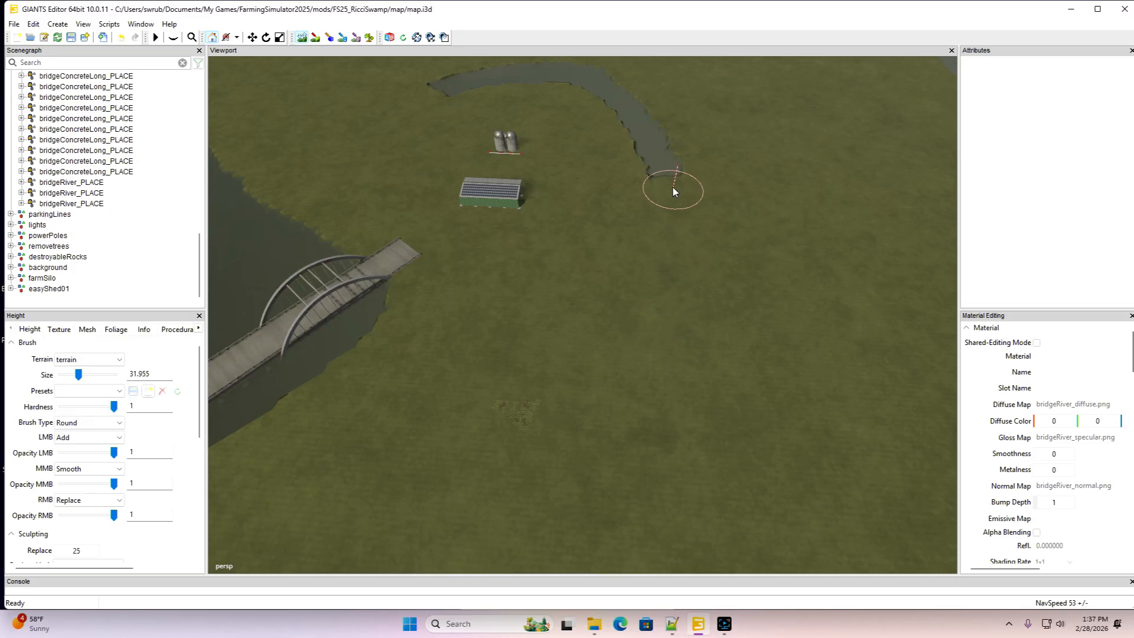
{"action": "left_click_drag", "start_coordinate": [641, 120], "coordinate": [651, 150]}
{"action": "left_click_drag", "start_coordinate": [597, 253], "coordinate": [598, 238], "text": "alt"}
{"action": "left_click", "coordinate": [302, 37]}
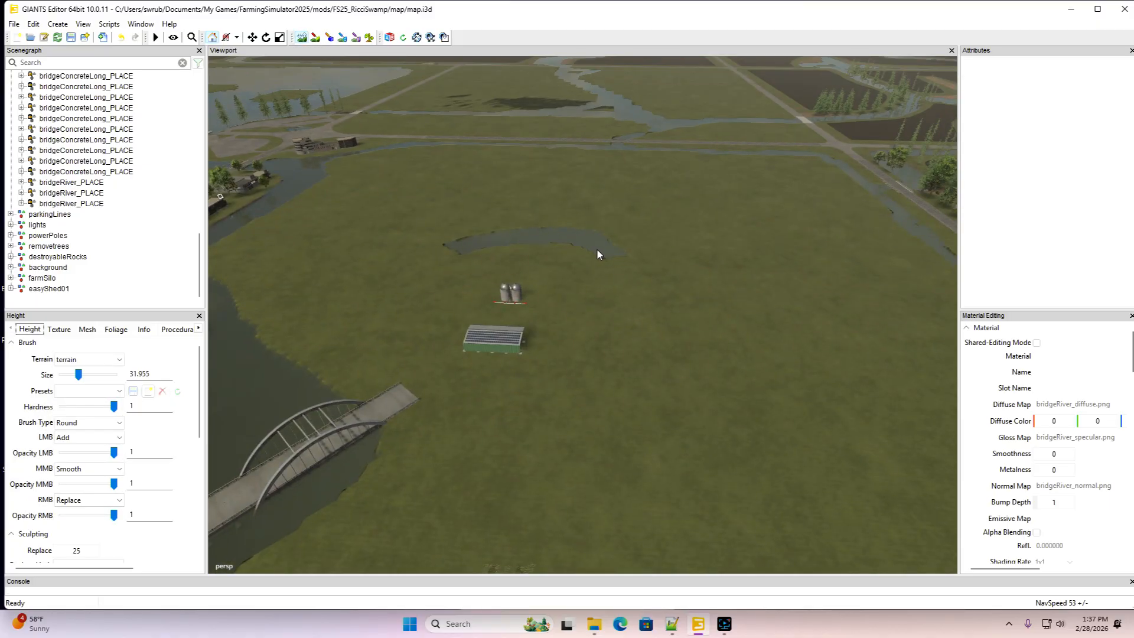
{"action": "left_click_drag", "start_coordinate": [615, 248], "coordinate": [582, 233]}
Set the easyShed01 building's Y rotation to -51 and slide it to about X 366.2, Z 425.1
{"action": "left_click_drag", "start_coordinate": [633, 410], "coordinate": [450, 438], "text": "alt"}
{"action": "scroll", "coordinate": [683, 367], "scroll_direction": "up", "scroll_amount": 4}
{"action": "scroll", "coordinate": [483, 467], "scroll_direction": "down", "scroll_amount": 3}
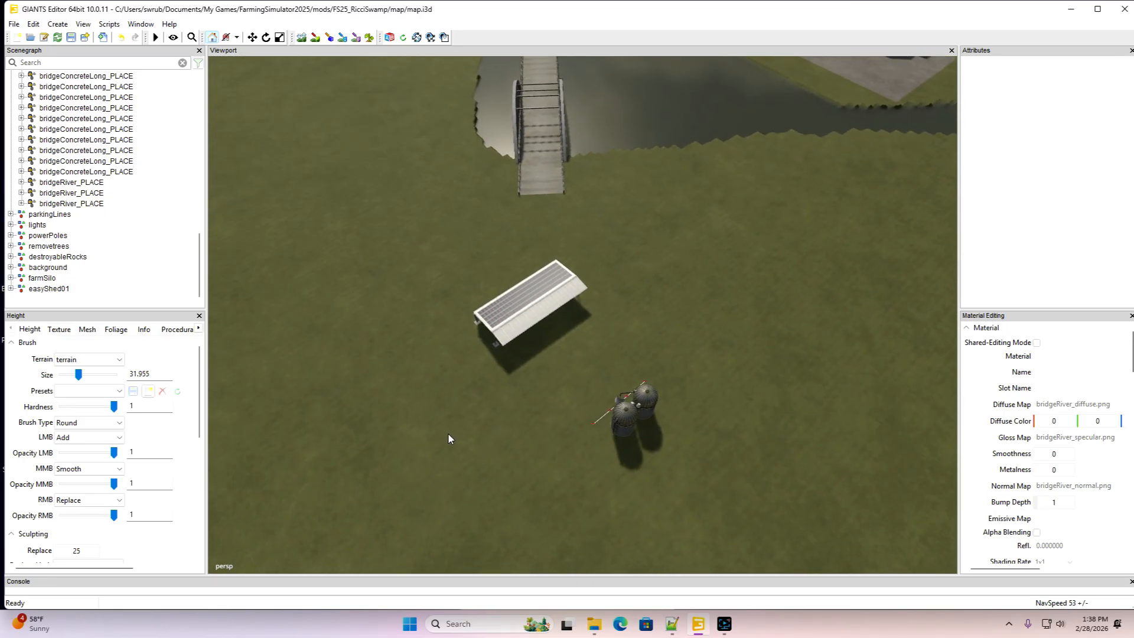
{"action": "left_click", "coordinate": [19, 293]}
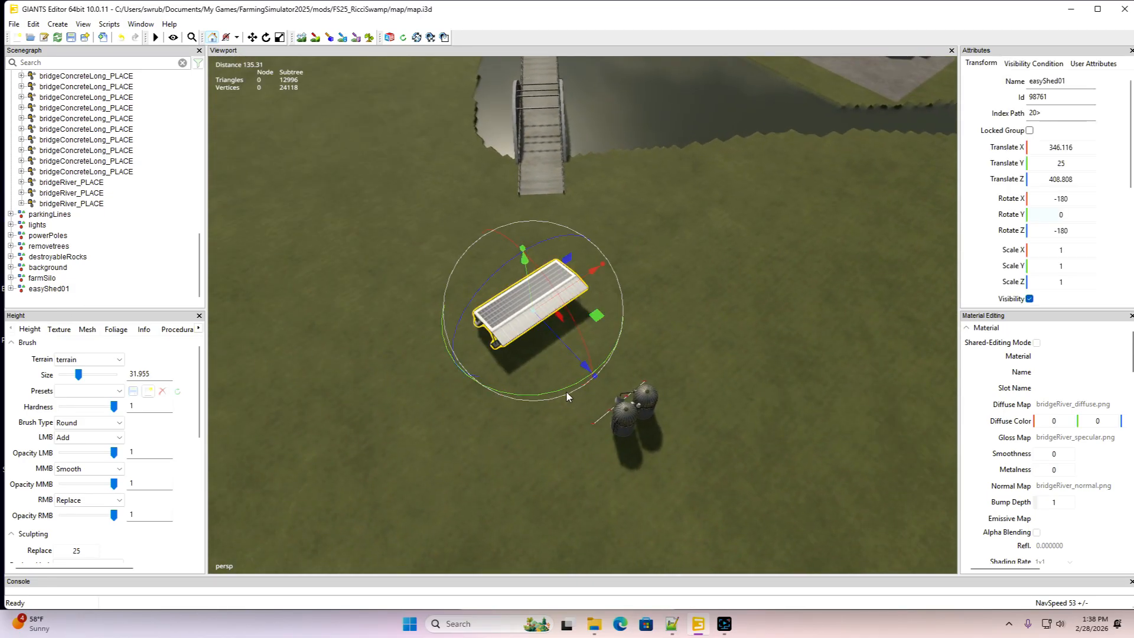
{"action": "left_click_drag", "start_coordinate": [565, 392], "coordinate": [607, 334]}
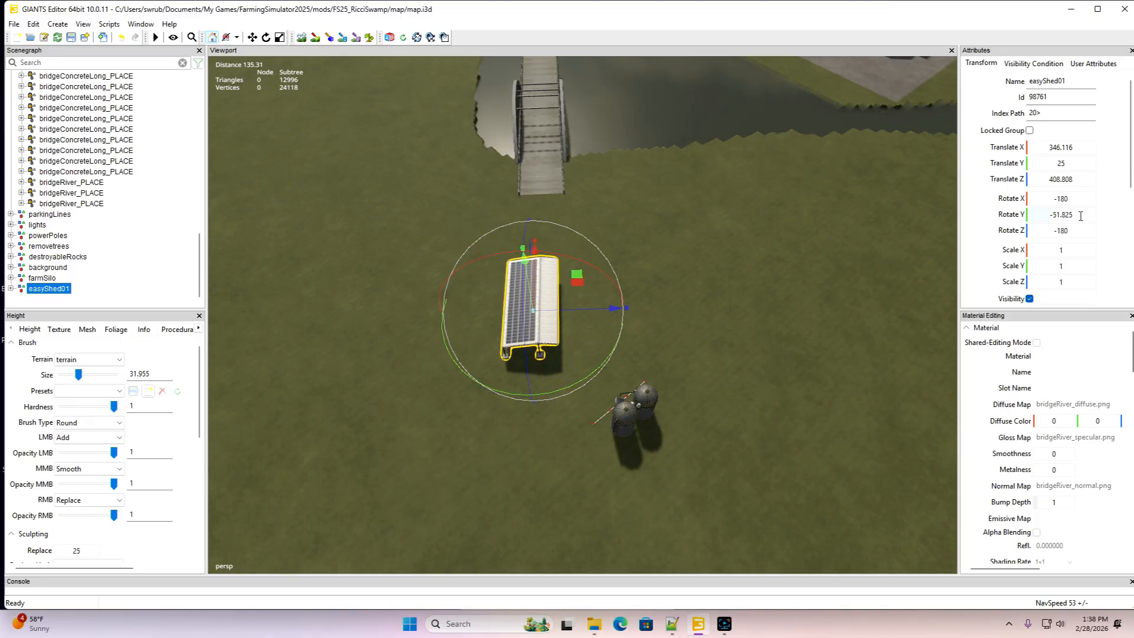
{"action": "left_click", "coordinate": [1081, 216]}
{"action": "type", "text": "-51"}
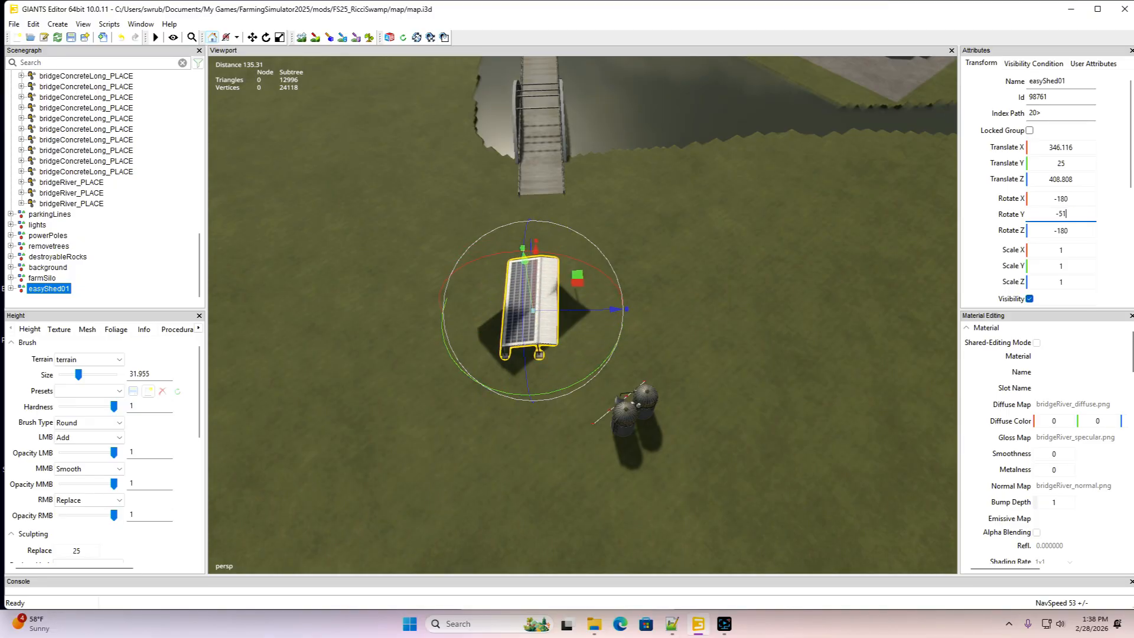
{"action": "key", "text": "Return"}
{"action": "left_click_drag", "start_coordinate": [596, 313], "coordinate": [506, 314]}
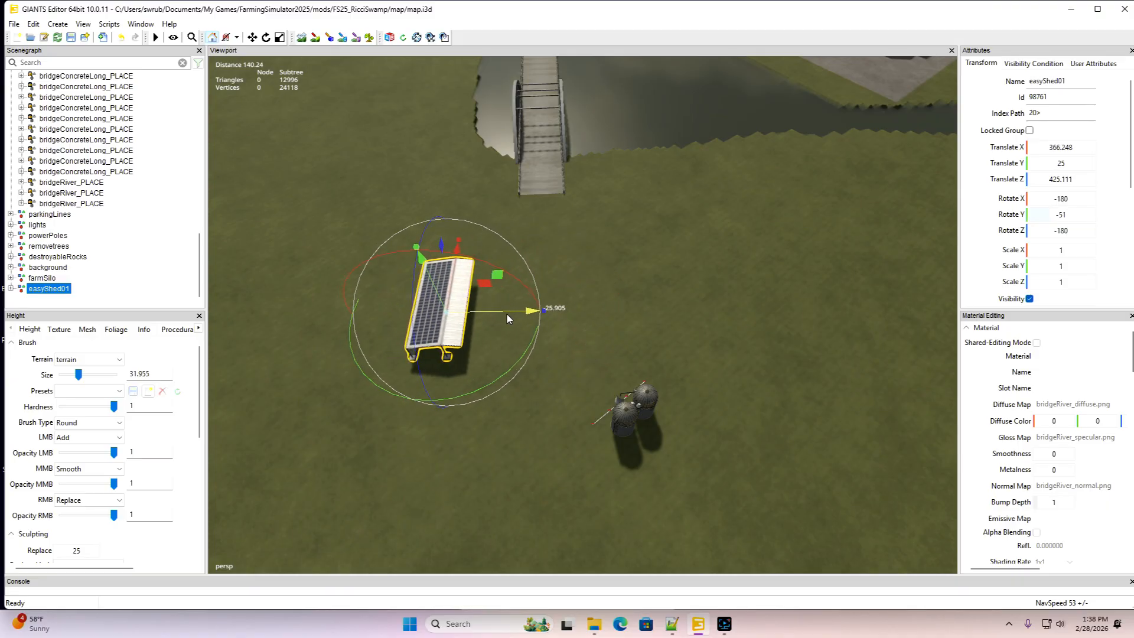
Set the farmSilo's Y rotation to 51 and slide it to about X 330.8, Z 387.9
{"action": "left_click", "coordinate": [27, 278]}
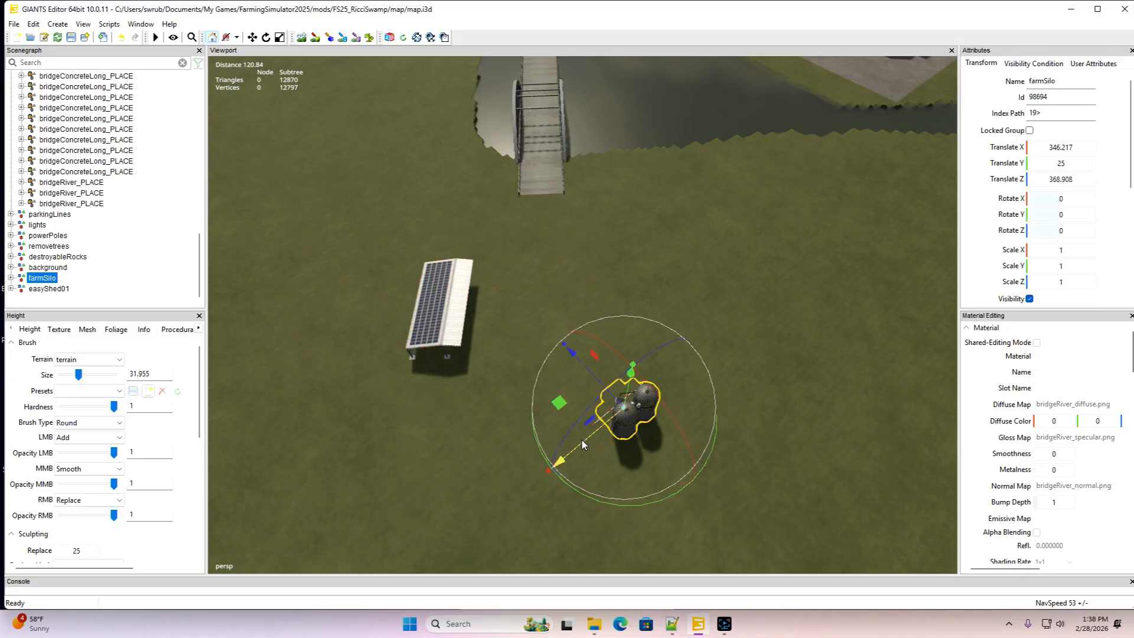
{"action": "left_click_drag", "start_coordinate": [641, 508], "coordinate": [713, 462]}
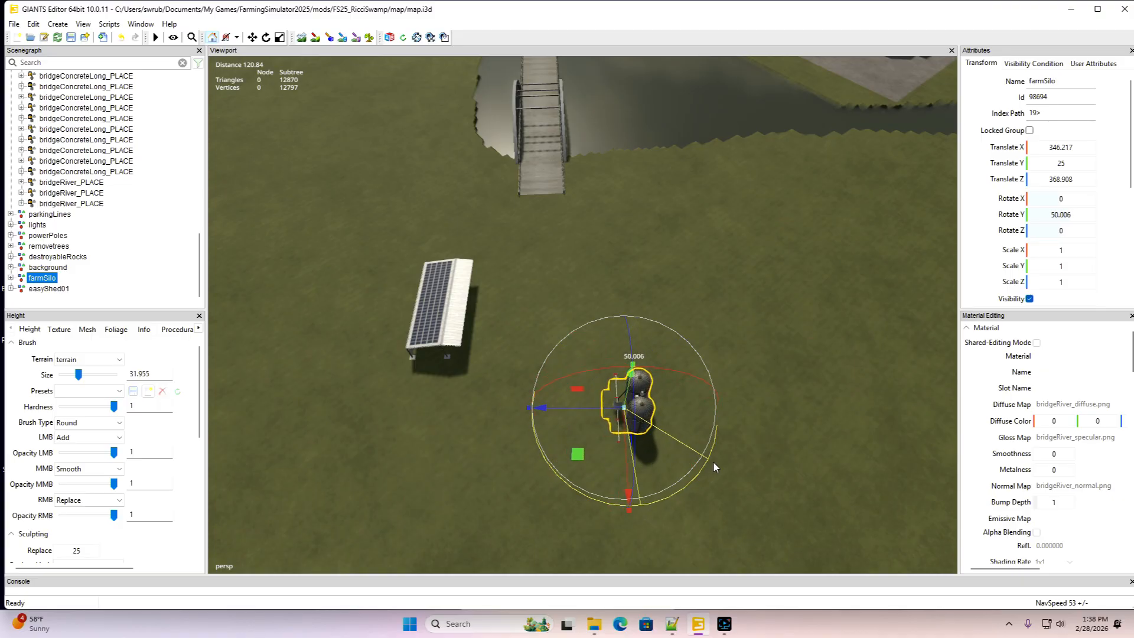
{"action": "left_click", "coordinate": [1063, 215]}
{"action": "type", "text": "51"}
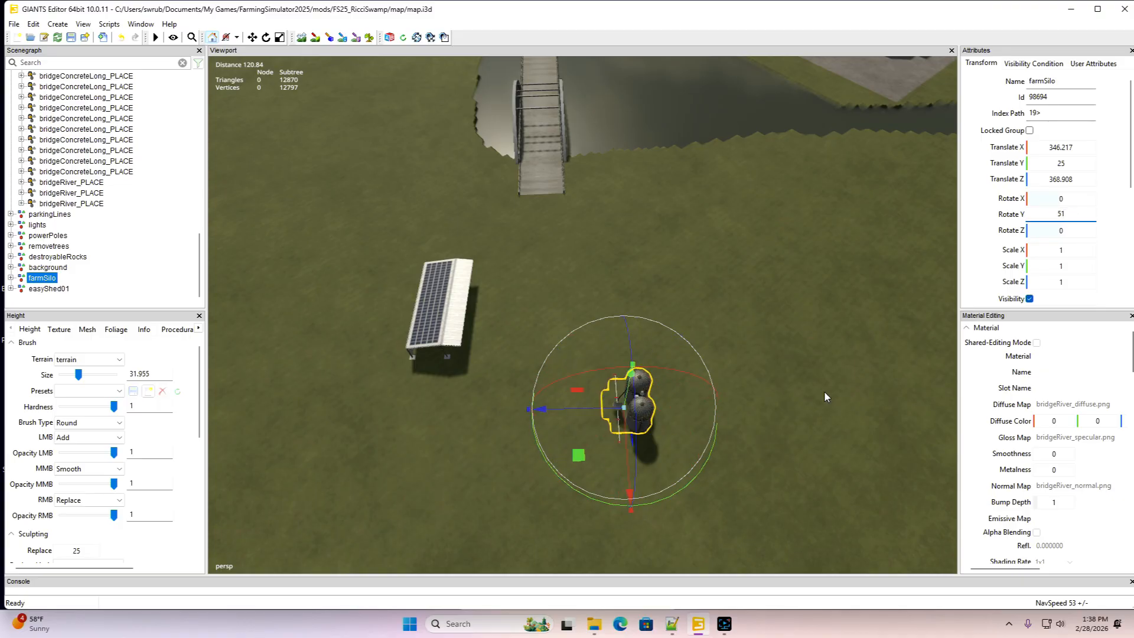
{"action": "left_click_drag", "start_coordinate": [628, 468], "coordinate": [626, 372]}
{"action": "mouse_move", "coordinate": [581, 413]}
{"action": "left_mouse_down", "text": "alt"}
{"action": "mouse_move", "coordinate": [576, 442]}
{"action": "mouse_move", "coordinate": [579, 433]}
{"action": "left_mouse_up", "text": "alt"}
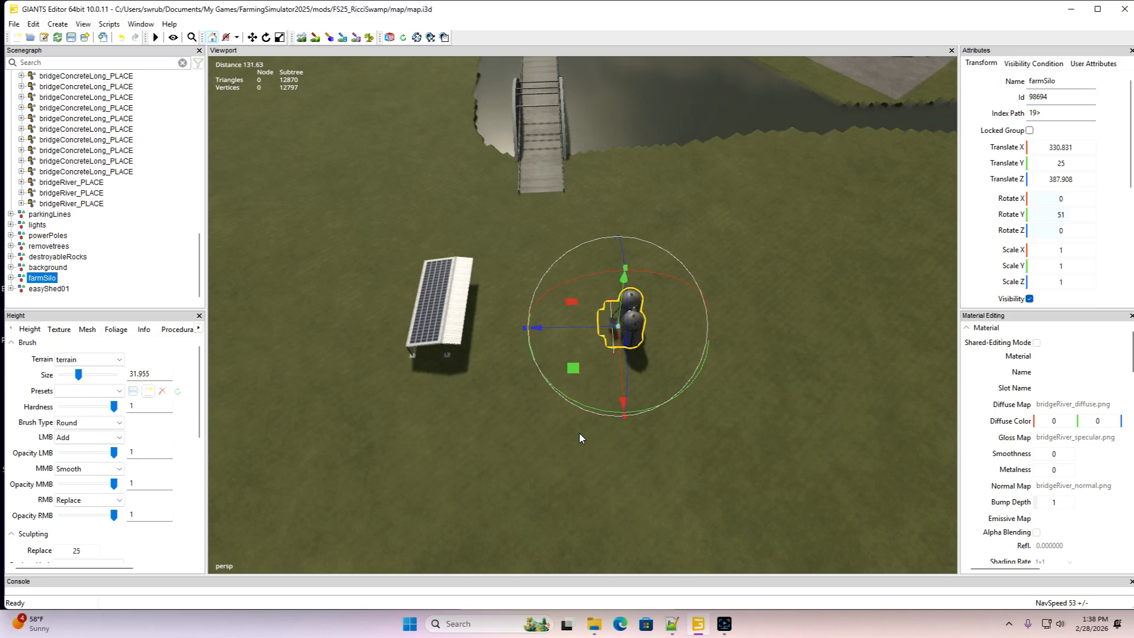
{"action": "left_click_drag", "start_coordinate": [579, 434], "coordinate": [665, 456], "text": "alt"}
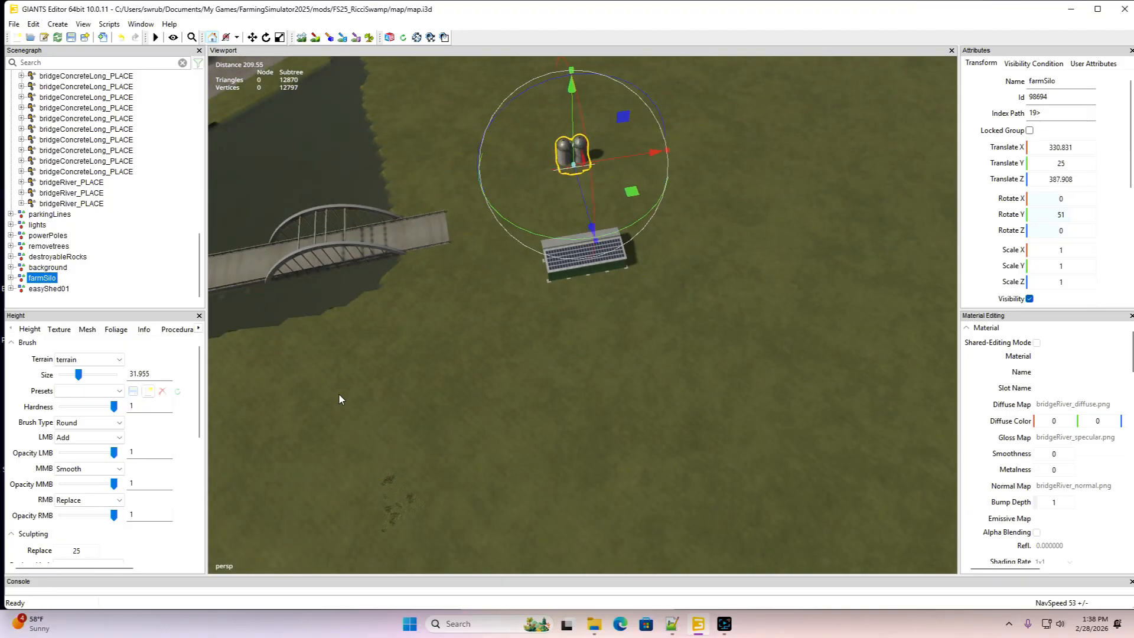
Set the replace height to 20, shrink the brush to about 12, and dig a curved channel from the basin around the shed
{"action": "left_click", "coordinate": [65, 306]}
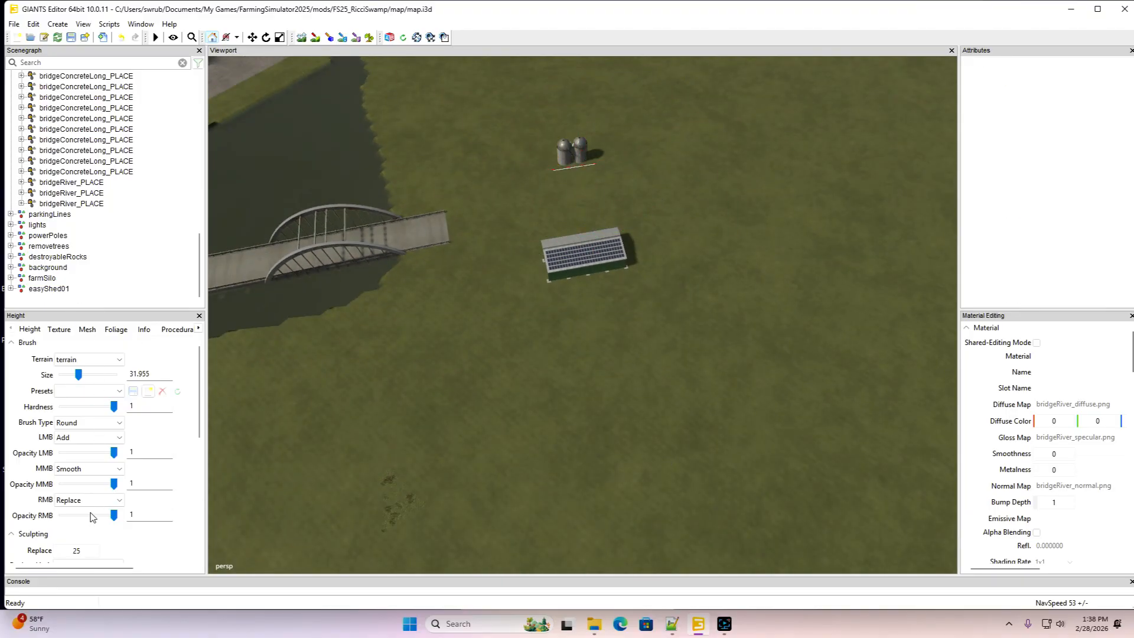
{"action": "left_click", "coordinate": [73, 550]}
{"action": "type", "text": "20"}
{"action": "key", "text": "Return"}
{"action": "key", "text": "t"}
{"action": "scroll", "coordinate": [606, 356], "scroll_direction": "down", "scroll_amount": 4}
{"action": "scroll", "coordinate": [611, 354], "scroll_direction": "down", "scroll_amount": 4}
{"action": "mouse_move", "coordinate": [608, 342]}
{"action": "right_mouse_down"}
{"action": "mouse_move", "coordinate": [373, 306]}
{"action": "mouse_move", "coordinate": [378, 288]}
{"action": "mouse_move", "coordinate": [400, 296]}
{"action": "mouse_move", "coordinate": [383, 252]}
{"action": "right_mouse_up"}
{"action": "mouse_move", "coordinate": [459, 321]}
{"action": "right_mouse_down"}
{"action": "mouse_move", "coordinate": [645, 334]}
{"action": "mouse_move", "coordinate": [679, 305]}
{"action": "mouse_move", "coordinate": [694, 256]}
{"action": "right_mouse_up"}
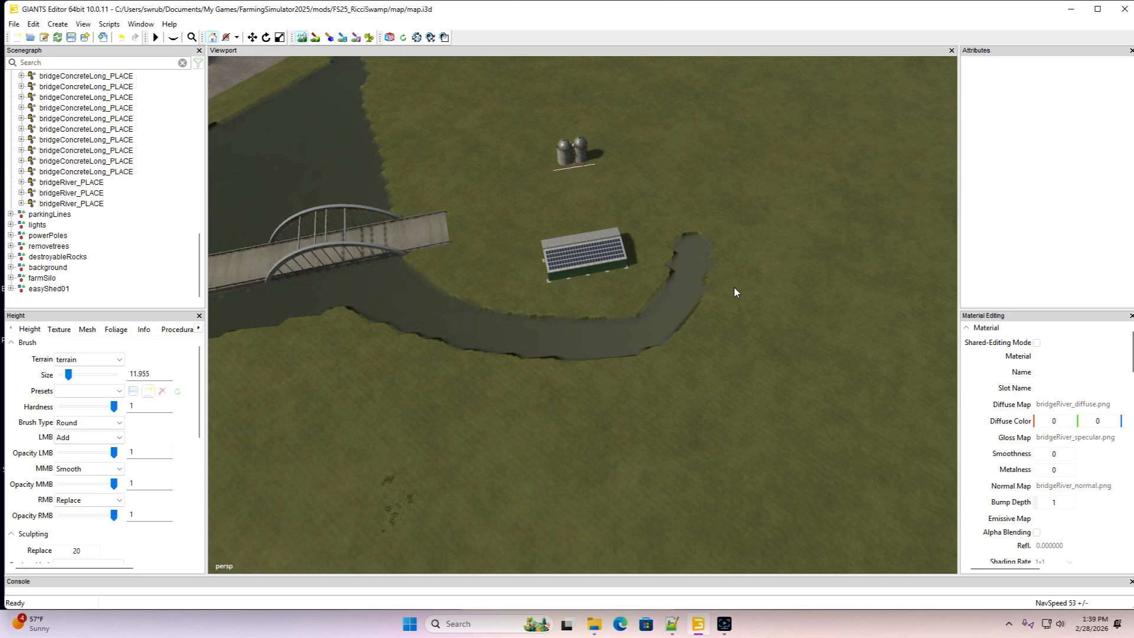
Extend the channel around the silo and join it back to the basin beside the bridge, closing the moat
{"action": "left_click_drag", "start_coordinate": [733, 286], "coordinate": [347, 143], "text": "alt"}
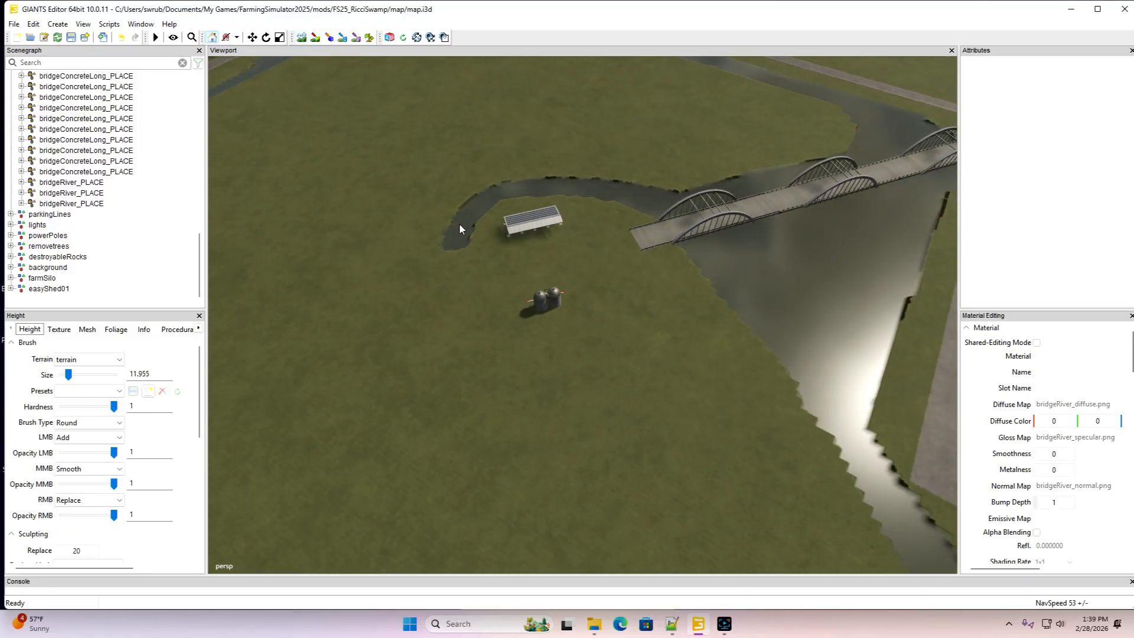
{"action": "left_click_drag", "start_coordinate": [459, 228], "coordinate": [457, 291]}
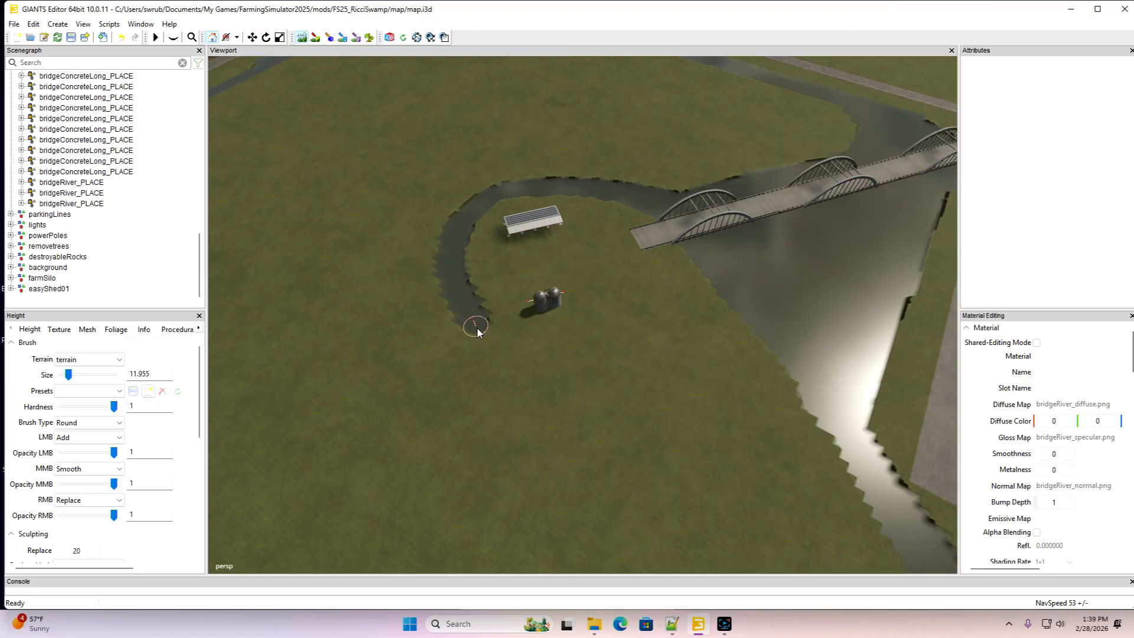
{"action": "mouse_move", "coordinate": [534, 352]}
{"action": "left_mouse_down"}
{"action": "mouse_move", "coordinate": [598, 341]}
{"action": "mouse_move", "coordinate": [655, 313]}
{"action": "mouse_move", "coordinate": [699, 255]}
{"action": "mouse_move", "coordinate": [686, 285]}
{"action": "mouse_move", "coordinate": [756, 329]}
{"action": "mouse_move", "coordinate": [699, 300]}
{"action": "mouse_move", "coordinate": [615, 347]}
{"action": "mouse_move", "coordinate": [541, 356]}
{"action": "mouse_move", "coordinate": [469, 329]}
{"action": "mouse_move", "coordinate": [448, 303]}
{"action": "mouse_move", "coordinate": [447, 244]}
{"action": "mouse_move", "coordinate": [461, 217]}
{"action": "mouse_move", "coordinate": [502, 190]}
{"action": "mouse_move", "coordinate": [564, 183]}
{"action": "mouse_move", "coordinate": [645, 200]}
{"action": "left_mouse_up"}
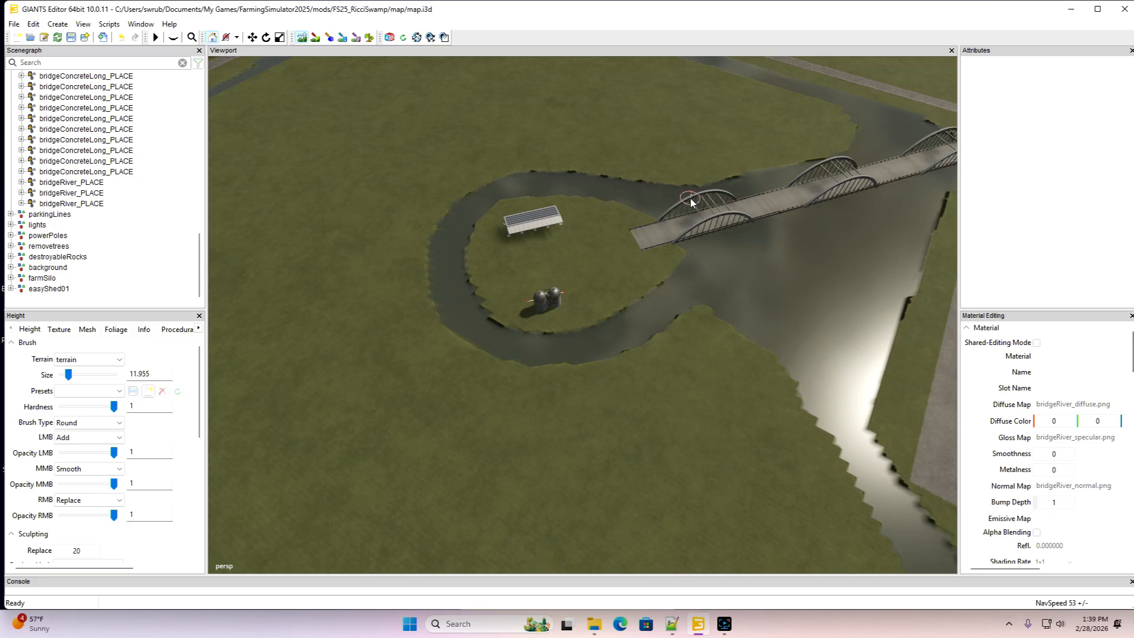
{"action": "right_click_drag", "start_coordinate": [690, 199], "coordinate": [727, 195]}
Select the road piece at the canal crossing and collapse the roadSystem group in the scene hierarchy
{"action": "scroll", "coordinate": [615, 392], "scroll_direction": "down", "scroll_amount": 5}
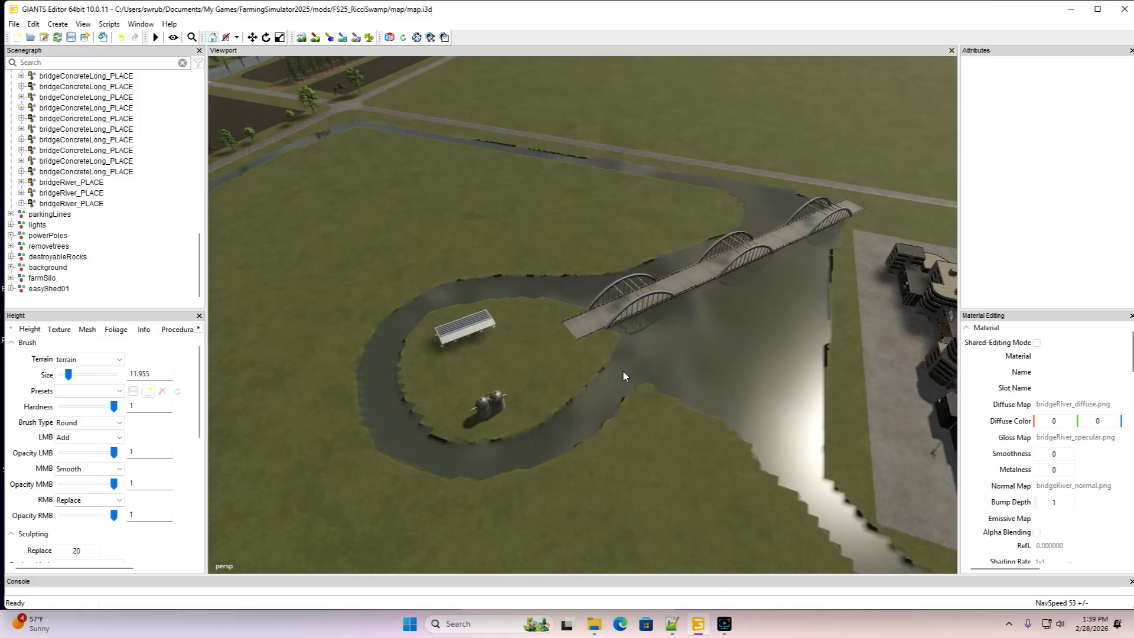
{"action": "right_click_drag", "start_coordinate": [559, 400], "coordinate": [479, 395]}
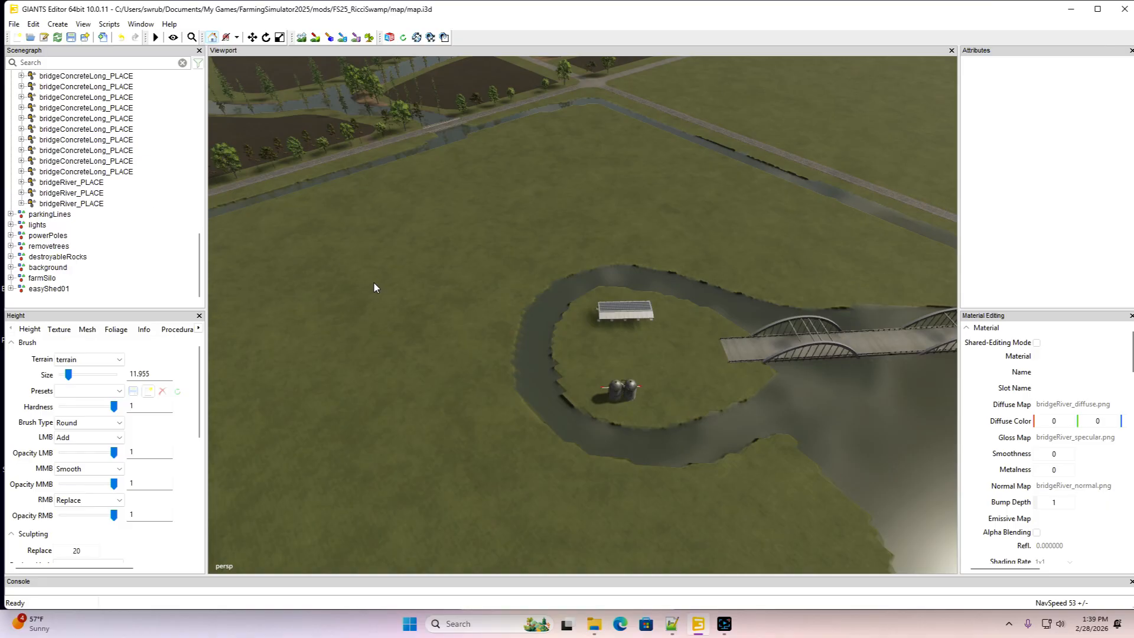
{"action": "scroll", "coordinate": [376, 279], "scroll_direction": "up", "scroll_amount": 3}
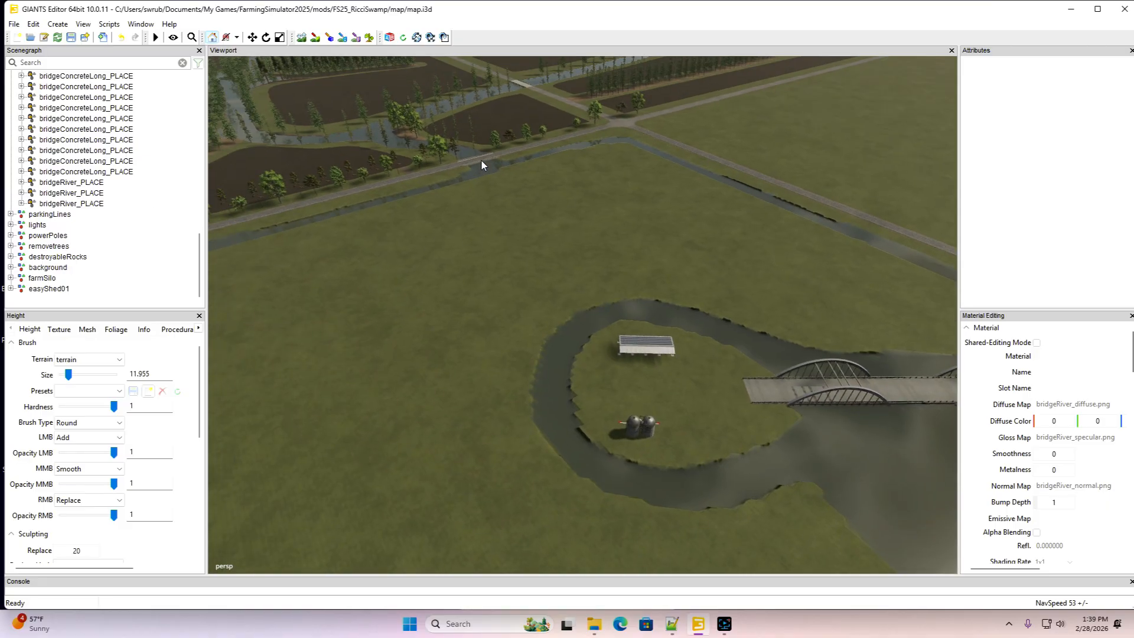
{"action": "left_click", "coordinate": [480, 161]}
{"action": "right_click_drag", "start_coordinate": [554, 321], "coordinate": [522, 303]}
{"action": "key", "text": "w"}
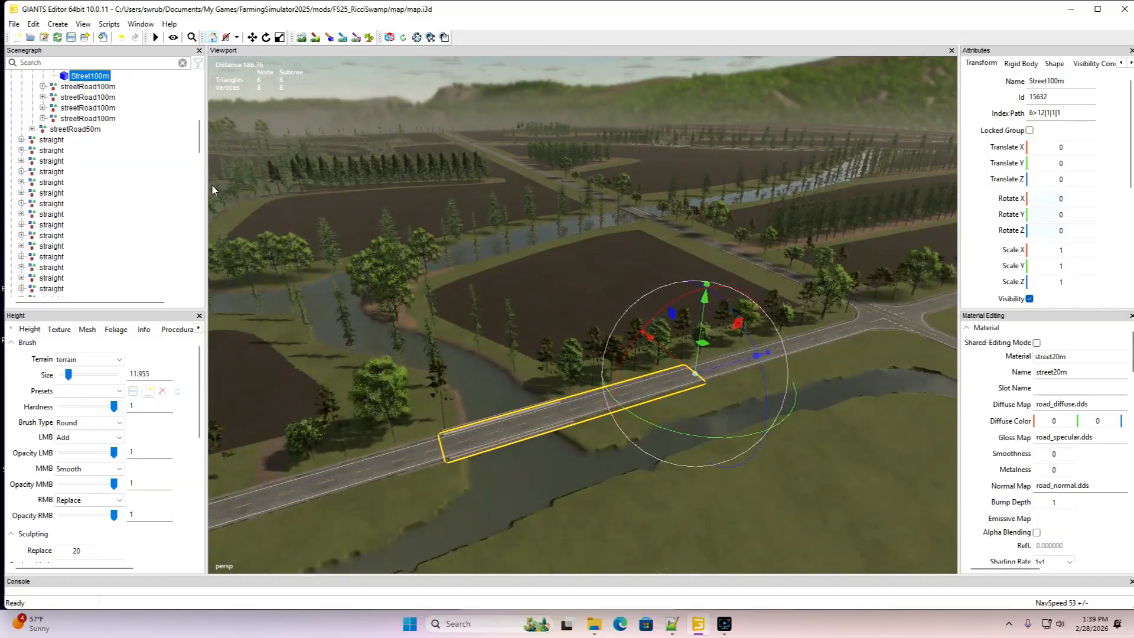
{"action": "left_click_drag", "start_coordinate": [200, 148], "coordinate": [195, 108]}
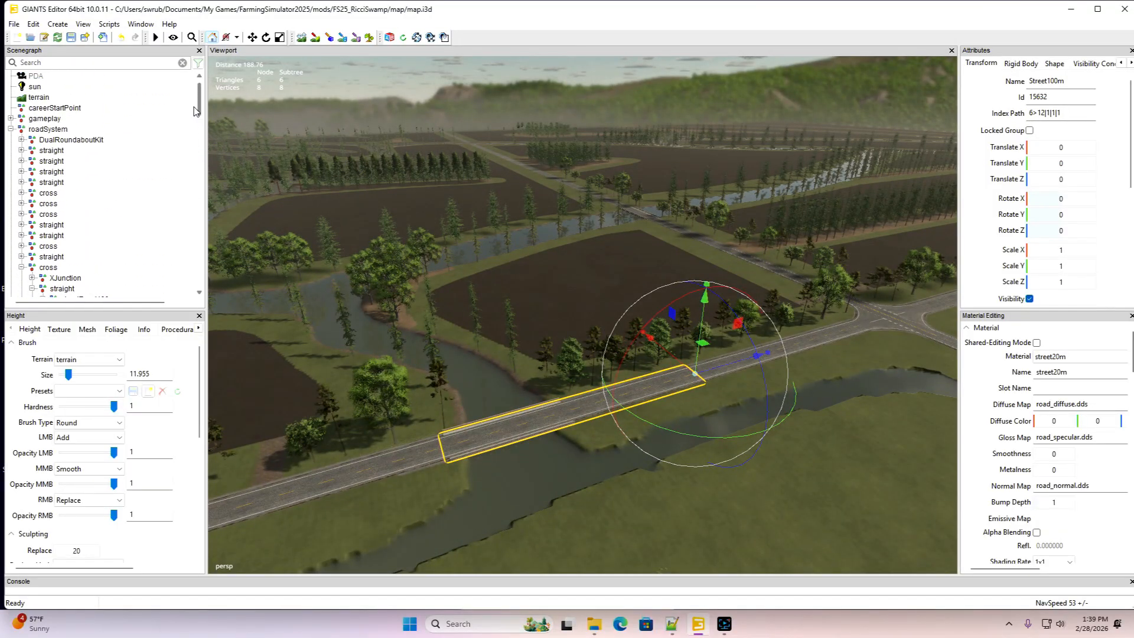
{"action": "left_click", "coordinate": [10, 129]}
{"action": "right_click_drag", "start_coordinate": [549, 438], "coordinate": [571, 493]}
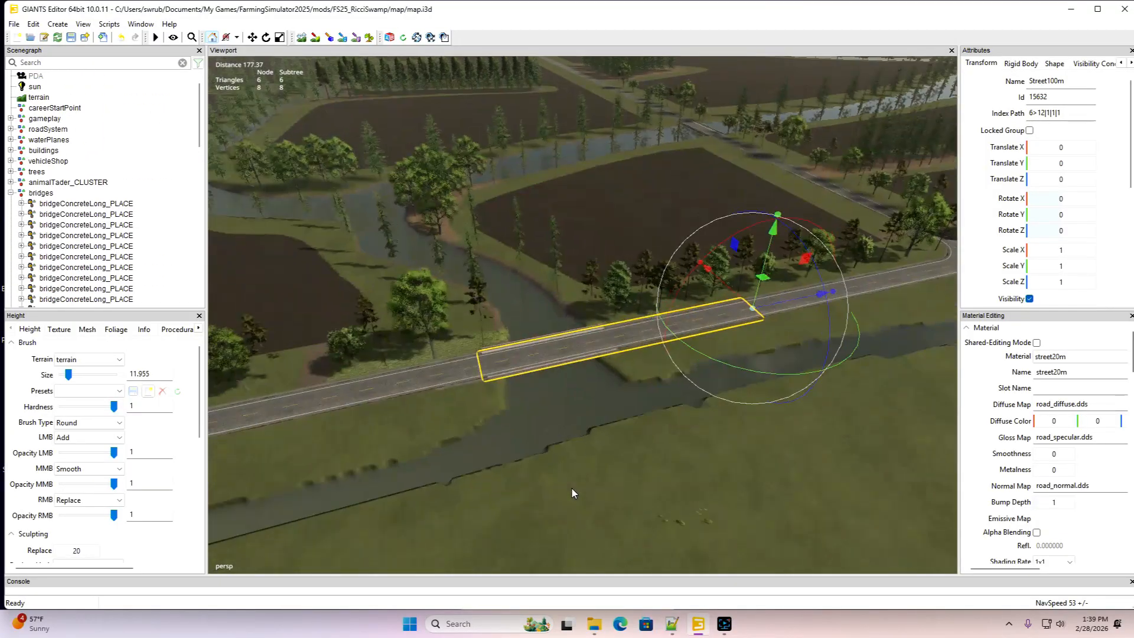
Duplicate the concrete bridge under the road crossing and slide the copy to about X 337.4, beside the farm moat
{"action": "scroll", "coordinate": [572, 488], "scroll_direction": "up", "scroll_amount": 3}
{"action": "left_click_drag", "start_coordinate": [200, 142], "coordinate": [207, 303]}
{"action": "left_click", "coordinate": [414, 393]}
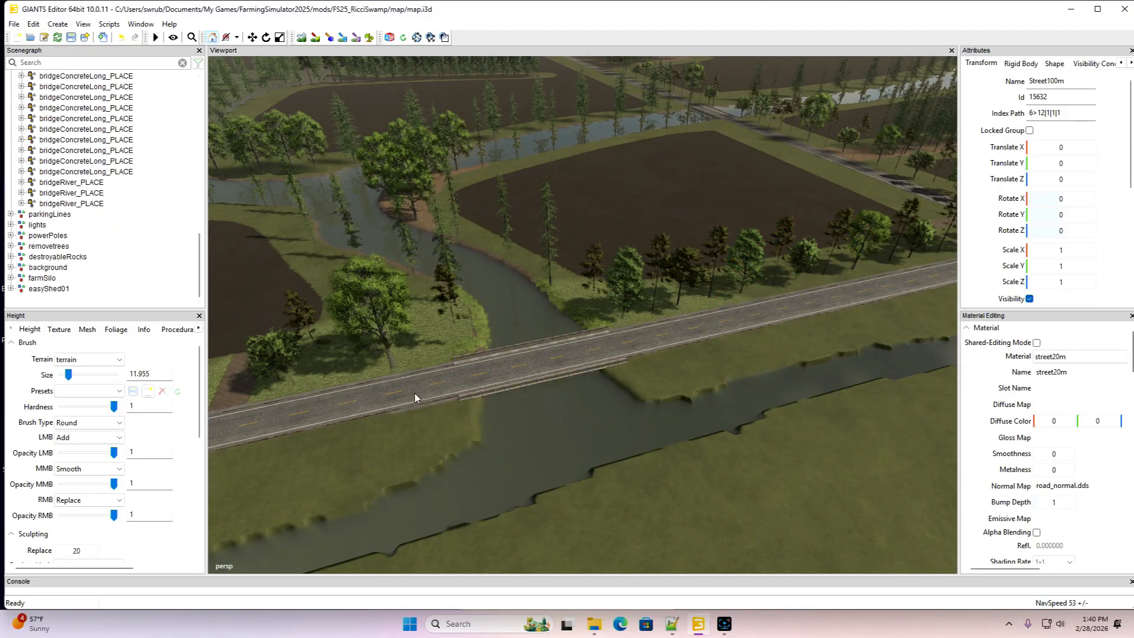
{"action": "left_click", "coordinate": [508, 390]}
{"action": "right_click_drag", "start_coordinate": [508, 390], "coordinate": [621, 456]}
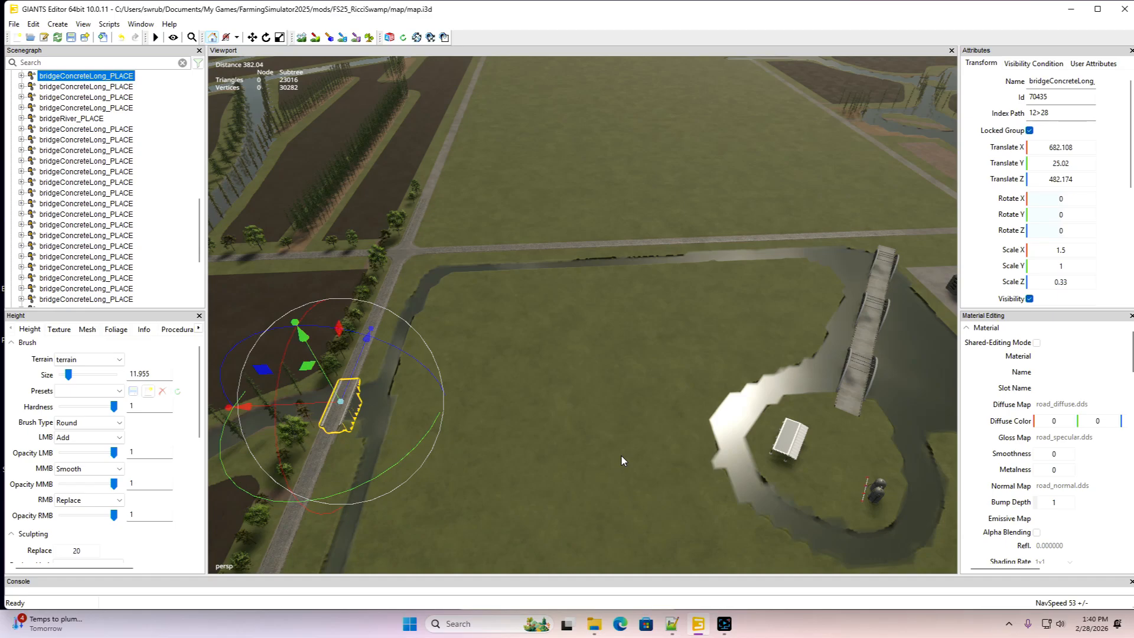
{"action": "key", "text": "ctrl+d"}
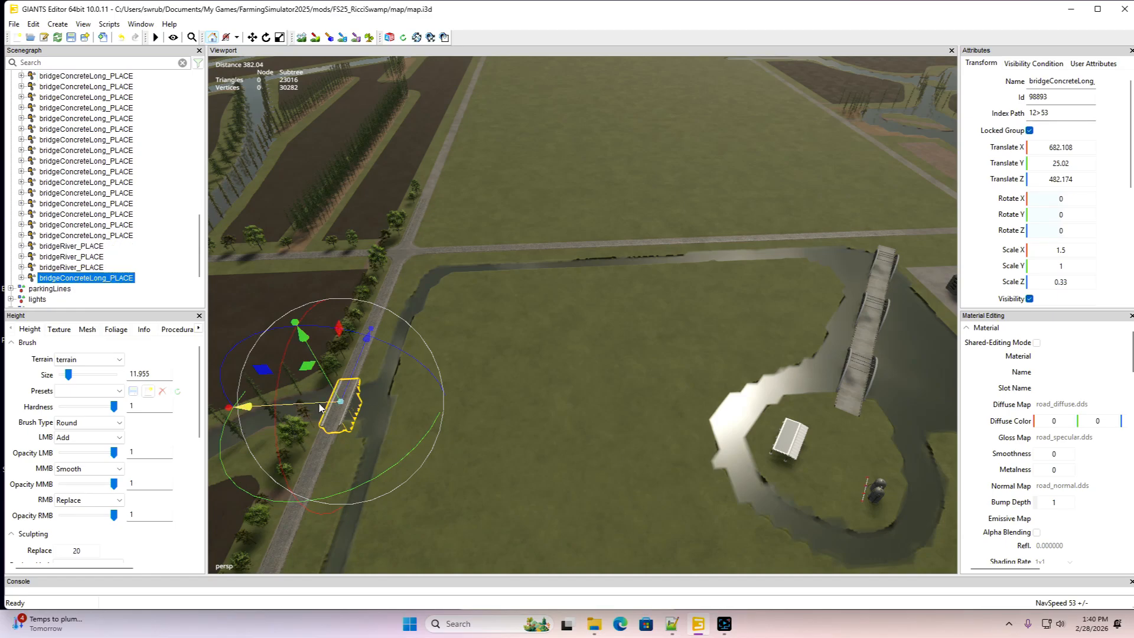
{"action": "left_click_drag", "start_coordinate": [242, 407], "coordinate": [771, 422]}
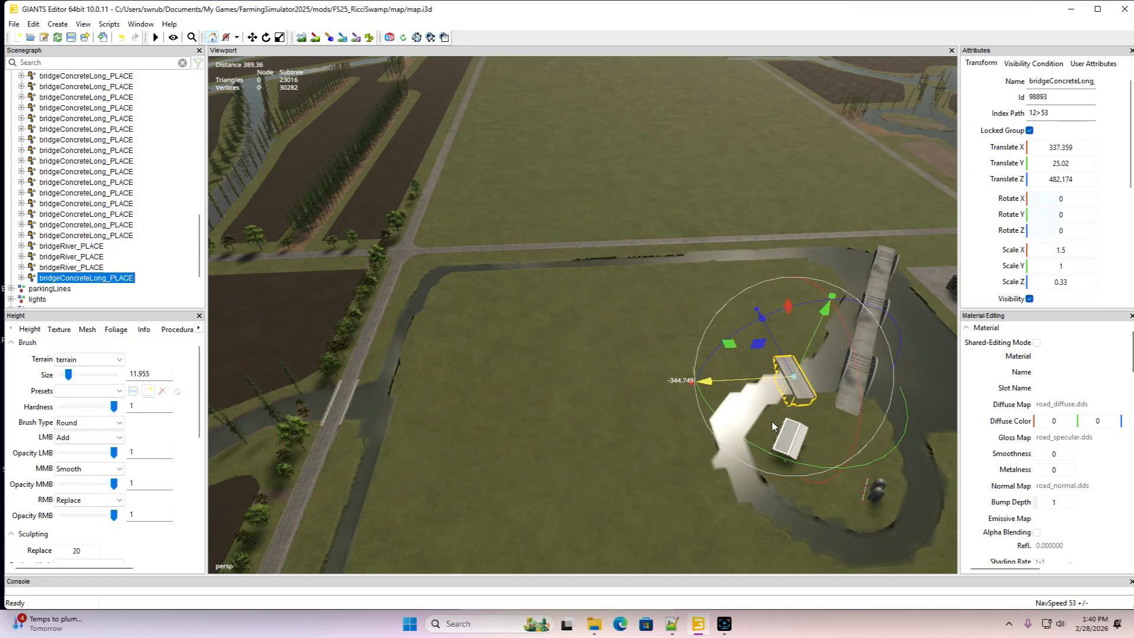
Erase the stray foliage patch in the field near the copied bridge with the foliage brush
{"action": "right_click_drag", "start_coordinate": [771, 421], "coordinate": [336, 446]}
{"action": "key", "text": "w"}
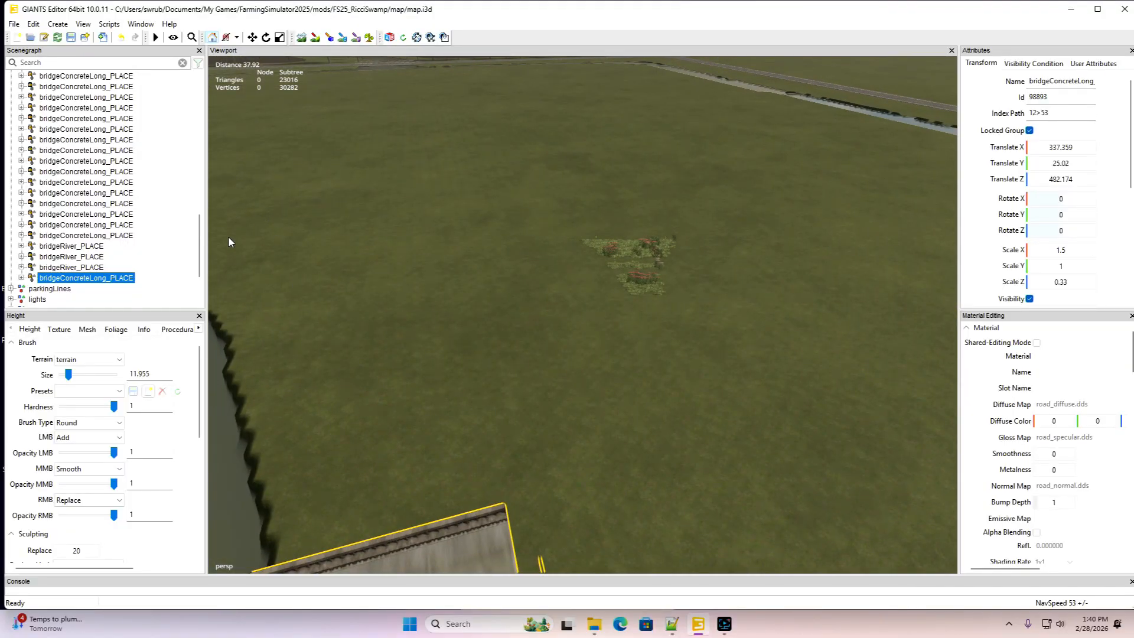
{"action": "left_click", "coordinate": [369, 37]}
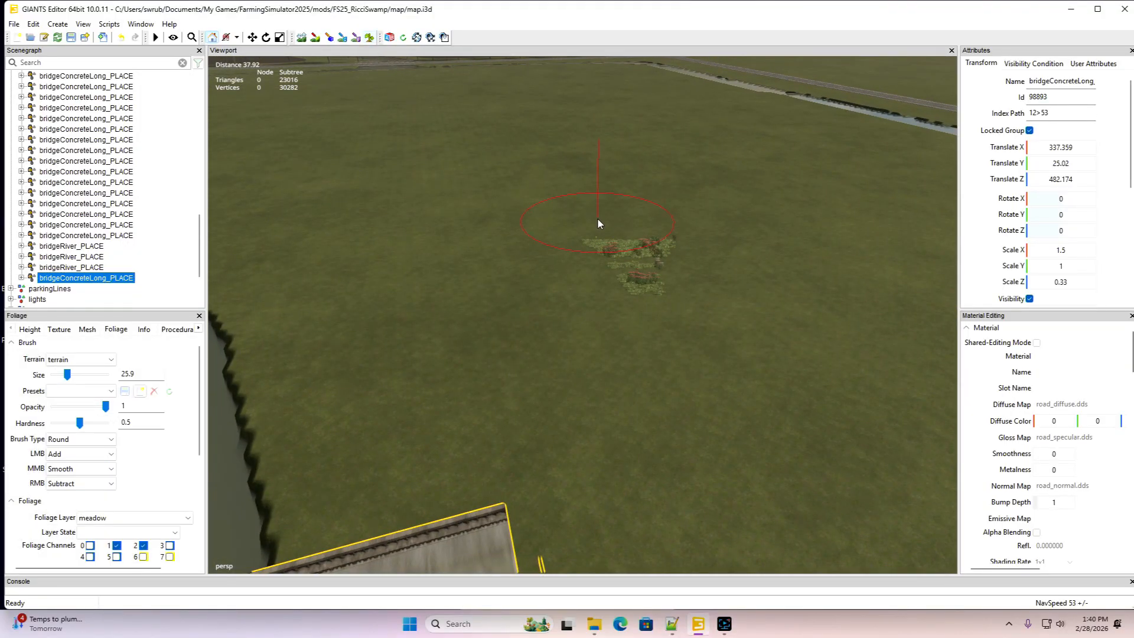
{"action": "mouse_move", "coordinate": [598, 217]}
{"action": "right_mouse_down"}
{"action": "mouse_move", "coordinate": [643, 296]}
{"action": "mouse_move", "coordinate": [635, 272]}
{"action": "right_mouse_up"}
{"action": "left_click", "coordinate": [369, 37]}
Adjust the copied concrete bridge along Z to about 482.5 so it spans the moat from bank to bank
{"action": "key", "text": "f"}
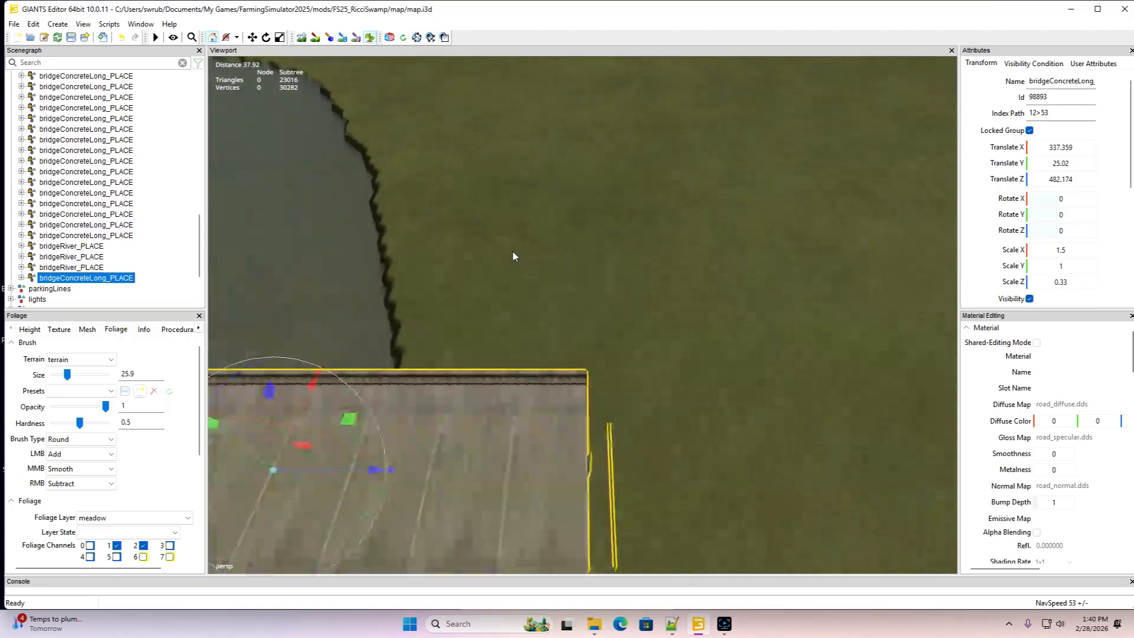
{"action": "left_click_drag", "start_coordinate": [527, 331], "coordinate": [522, 332]}
{"action": "right_click_drag", "start_coordinate": [523, 332], "coordinate": [537, 371]}
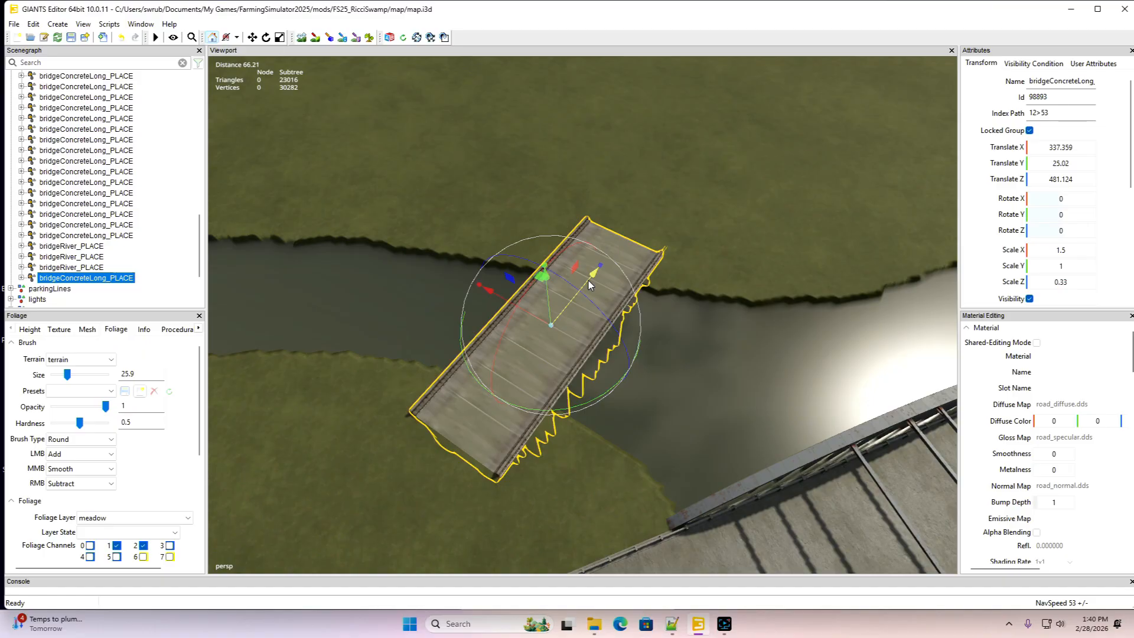
{"action": "left_click_drag", "start_coordinate": [589, 281], "coordinate": [594, 273]}
{"action": "right_click_drag", "start_coordinate": [594, 273], "coordinate": [416, 249]}
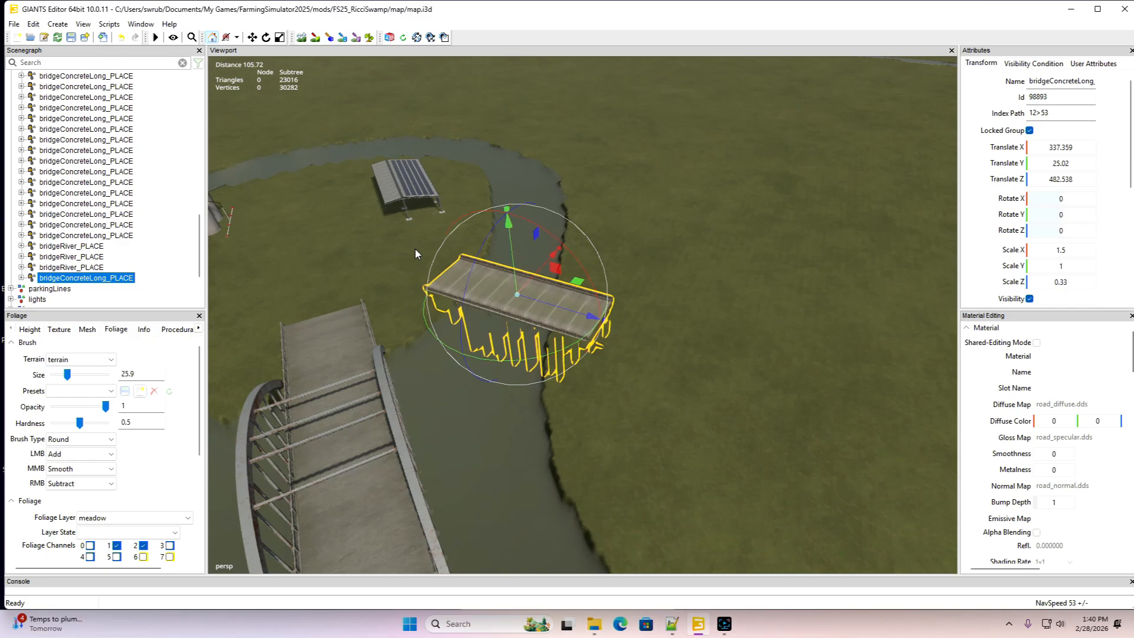
Deselect the bridge, activate terrain sculpting and trim the moat's outer bank just beyond the copied bridge
{"action": "scroll", "coordinate": [199, 249], "scroll_direction": "down", "scroll_amount": 3}
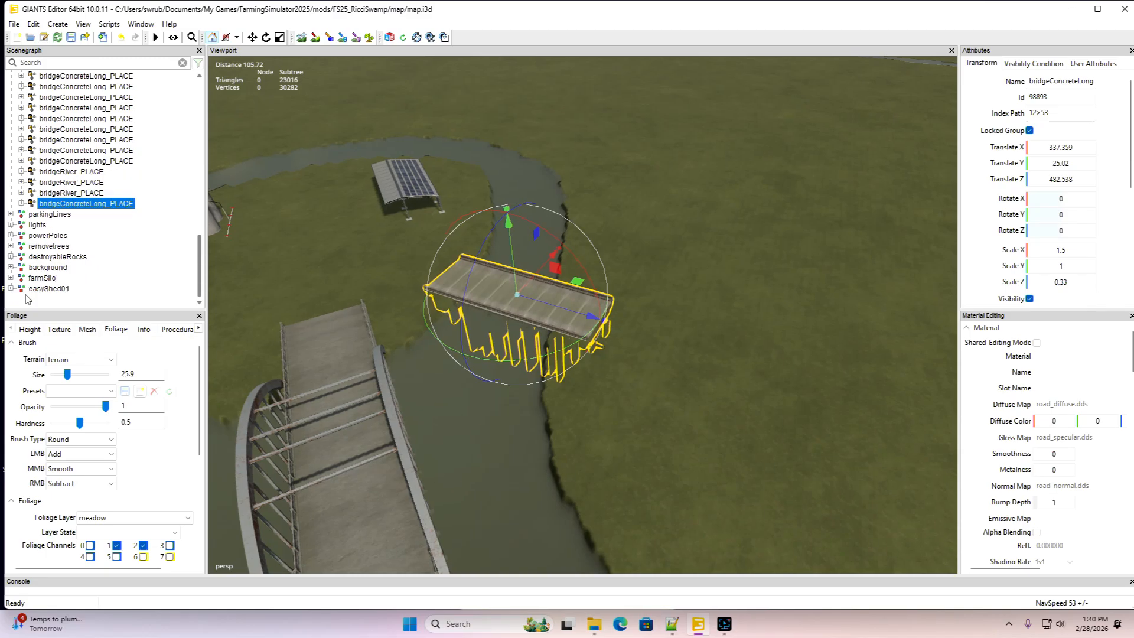
{"action": "left_click", "coordinate": [316, 235]}
{"action": "left_click", "coordinate": [301, 37]}
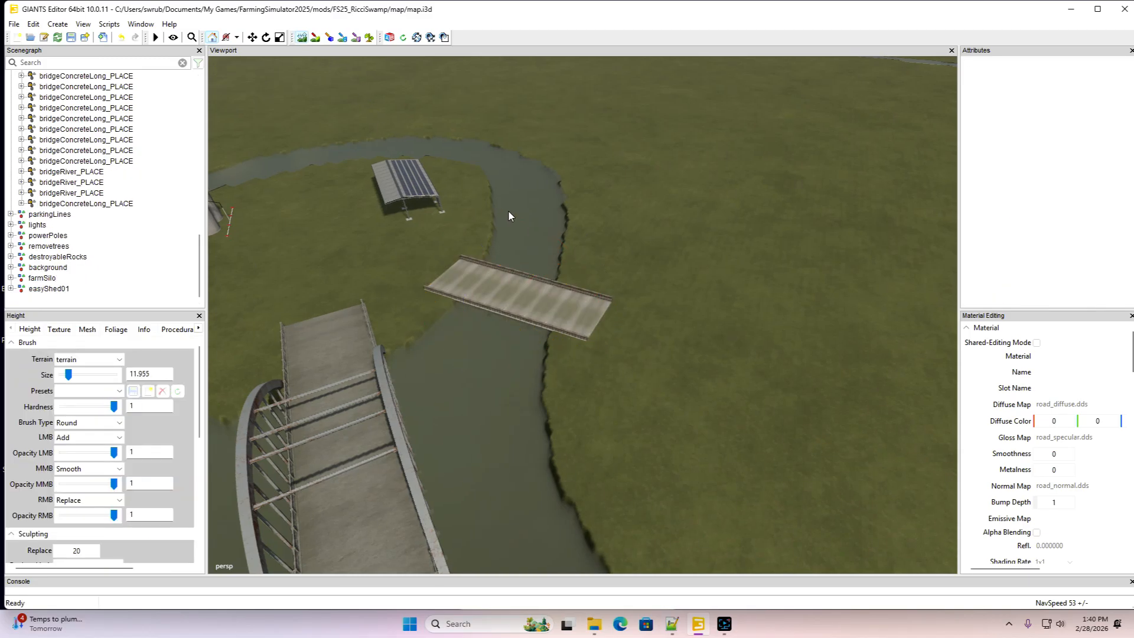
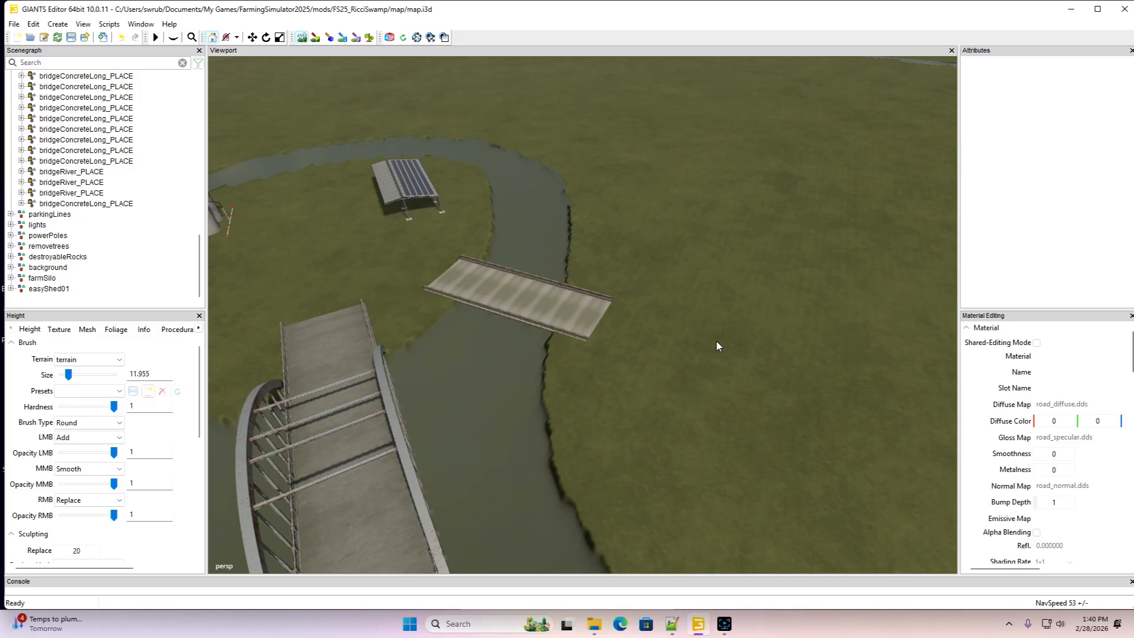
{"action": "left_click_drag", "start_coordinate": [717, 342], "coordinate": [739, 418], "text": "alt"}
{"action": "scroll", "coordinate": [715, 341], "scroll_direction": "down", "scroll_amount": 4}
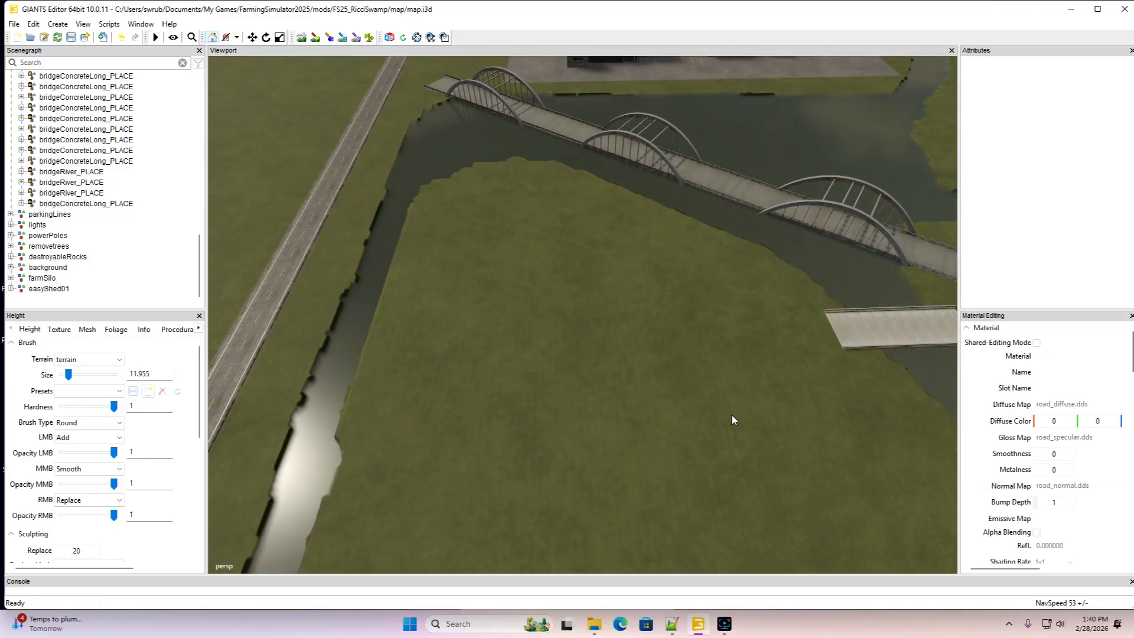
{"action": "scroll", "coordinate": [732, 417], "scroll_direction": "up", "scroll_amount": 3}
{"action": "scroll", "coordinate": [718, 419], "scroll_direction": "down", "scroll_amount": 2}
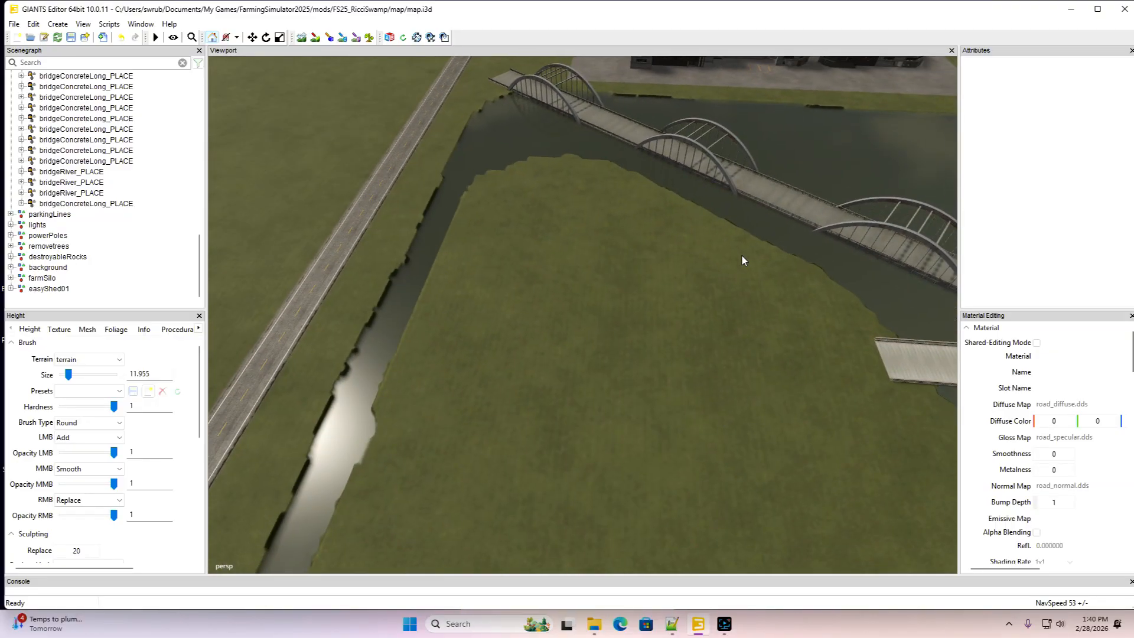
Carve back the field's tip and its bank along the roadside channel, widening the water with a smoother edge
{"action": "scroll", "coordinate": [555, 309], "scroll_direction": "down", "scroll_amount": 3}
{"action": "left_click_drag", "start_coordinate": [555, 308], "coordinate": [404, 326], "text": "alt"}
{"action": "scroll", "coordinate": [548, 229], "scroll_direction": "up", "scroll_amount": 5}
{"action": "scroll", "coordinate": [349, 338], "scroll_direction": "down", "scroll_amount": 3}
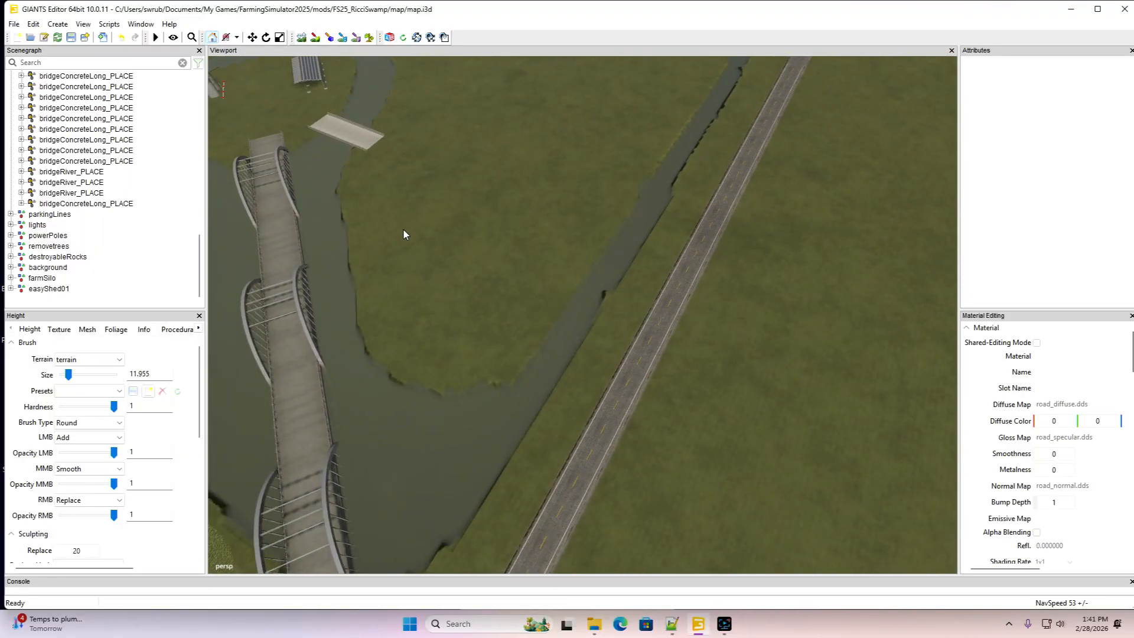
{"action": "scroll", "coordinate": [485, 281], "scroll_direction": "down", "scroll_amount": 3}
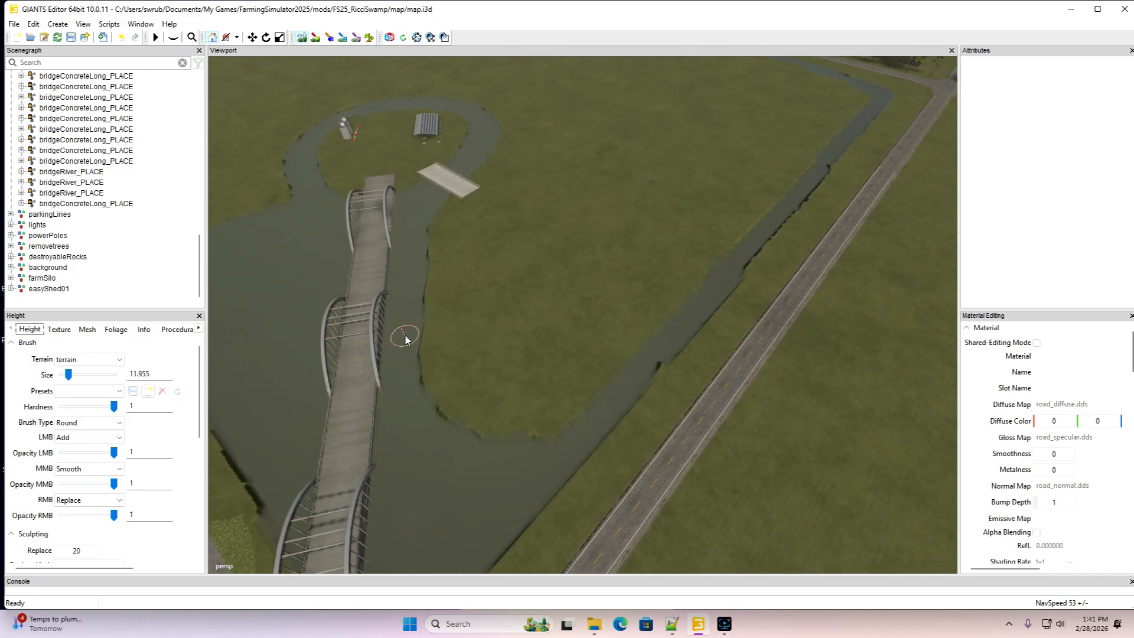
{"action": "mouse_move", "coordinate": [435, 406]}
{"action": "left_mouse_down"}
{"action": "mouse_move", "coordinate": [502, 437]}
{"action": "mouse_move", "coordinate": [561, 436]}
{"action": "mouse_move", "coordinate": [874, 101]}
{"action": "mouse_move", "coordinate": [665, 337]}
{"action": "left_mouse_up"}
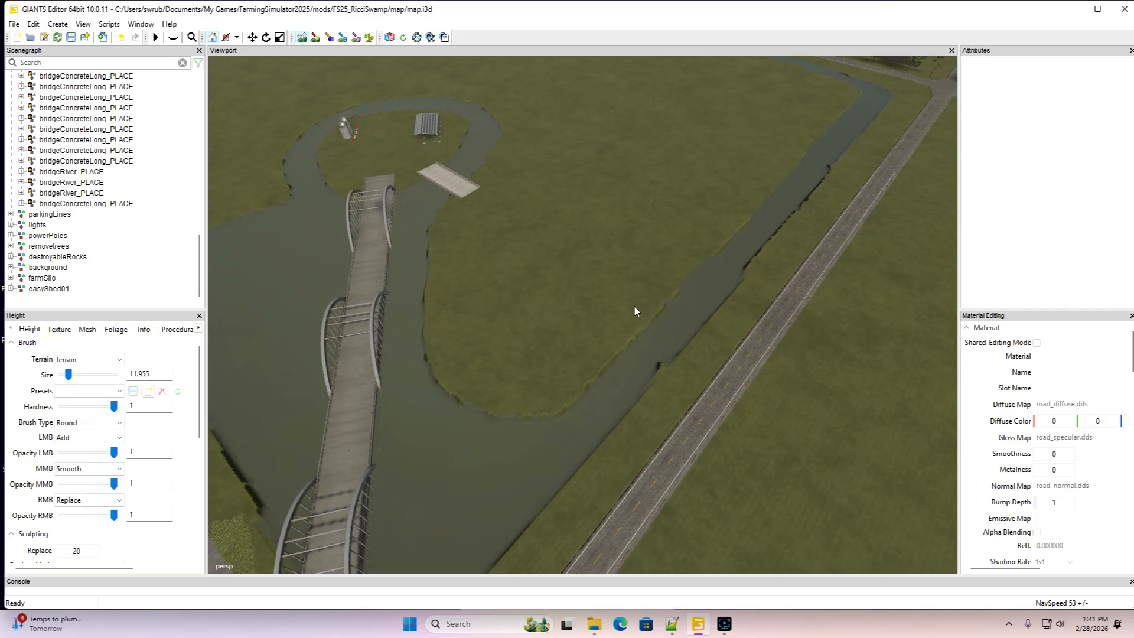
Set the terrain texture brush to the Square type and choose DIRT as the texture layer
{"action": "left_click_drag", "start_coordinate": [634, 307], "coordinate": [737, 303], "text": "alt"}
{"action": "scroll", "coordinate": [578, 263], "scroll_direction": "up", "scroll_amount": 4}
{"action": "scroll", "coordinate": [737, 302], "scroll_direction": "up", "scroll_amount": 3}
{"action": "scroll", "coordinate": [742, 325], "scroll_direction": "down", "scroll_amount": 5}
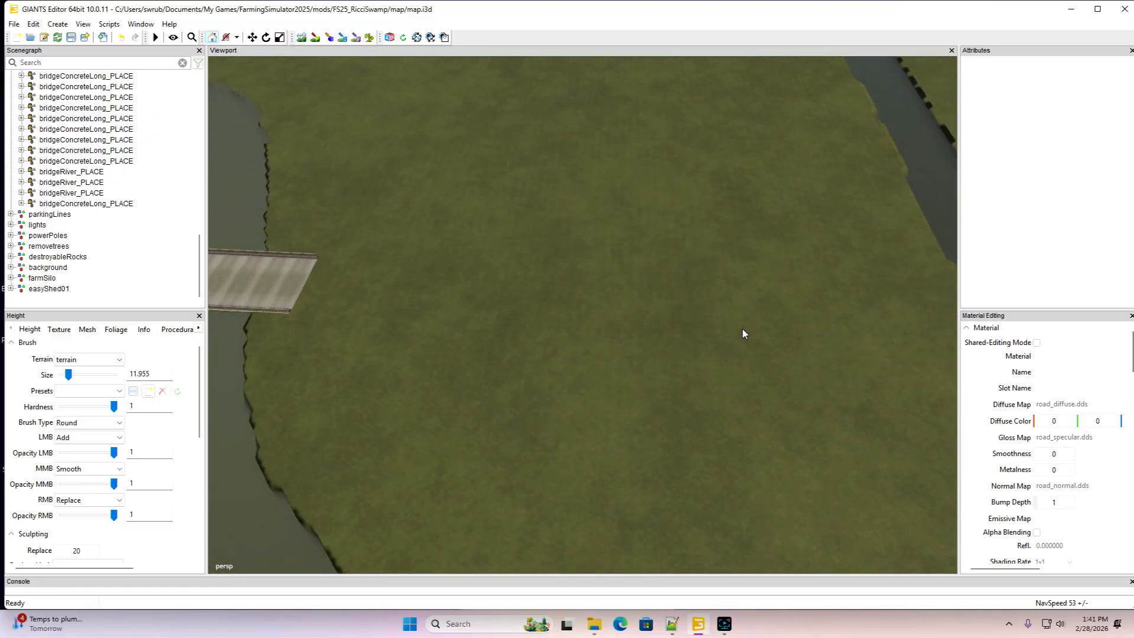
{"action": "left_click", "coordinate": [59, 330]}
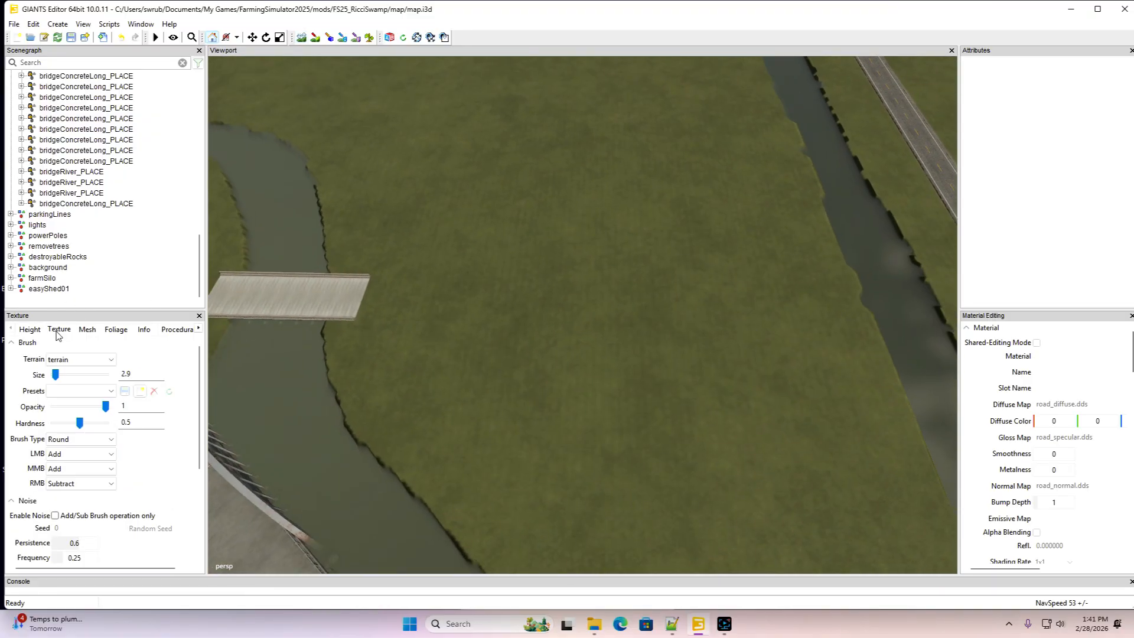
{"action": "left_click", "coordinate": [66, 440]}
{"action": "left_click", "coordinate": [68, 460]}
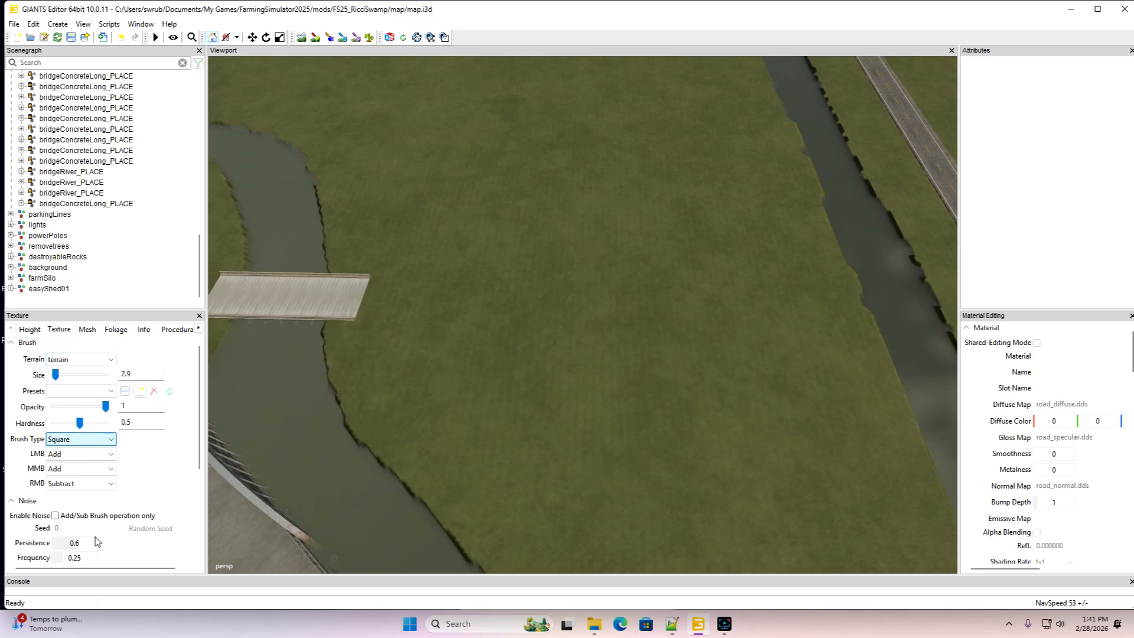
{"action": "left_click_drag", "start_coordinate": [201, 454], "coordinate": [195, 509]}
{"action": "left_click", "coordinate": [166, 536]}
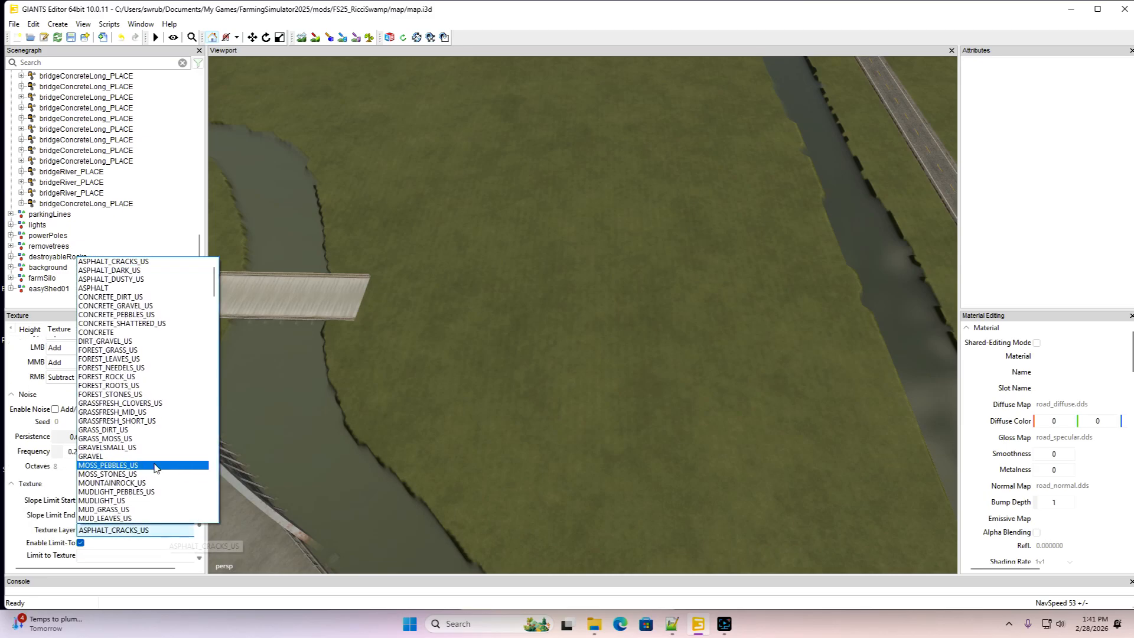
{"action": "scroll", "coordinate": [101, 451], "scroll_direction": "down", "scroll_amount": 5}
{"action": "left_click", "coordinate": [102, 448]}
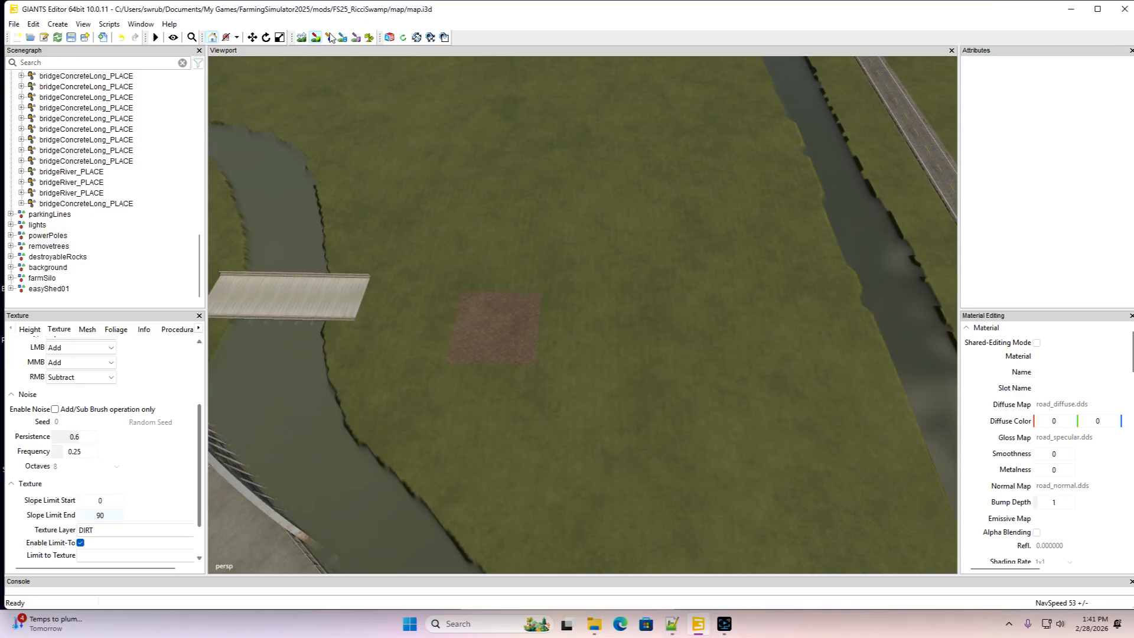
Paint a straight dirt strip into the field, starting from a patch beside the copied bridge
{"action": "left_click", "coordinate": [315, 37]}
{"action": "mouse_move", "coordinate": [638, 259]}
{"action": "left_mouse_down", "text": "alt"}
{"action": "mouse_move", "coordinate": [576, 260]}
{"action": "mouse_move", "coordinate": [640, 230]}
{"action": "left_mouse_up", "text": "alt"}
{"action": "scroll", "coordinate": [576, 260], "scroll_direction": "up", "scroll_amount": 3}
{"action": "left_click", "coordinate": [316, 38]}
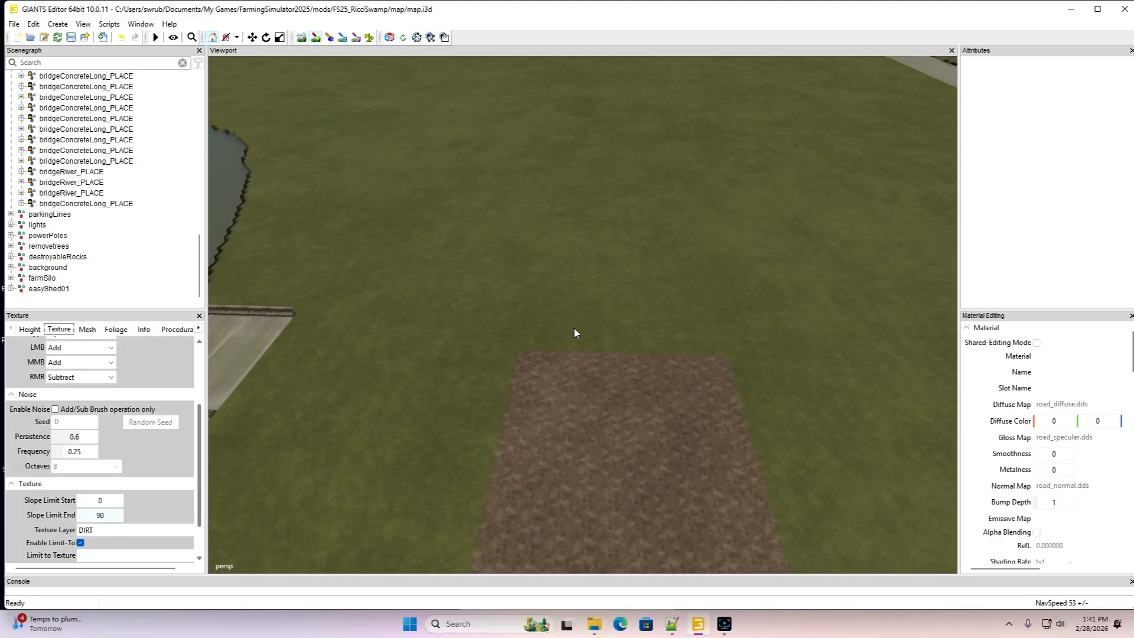
{"action": "left_click_drag", "start_coordinate": [634, 288], "coordinate": [618, 197]}
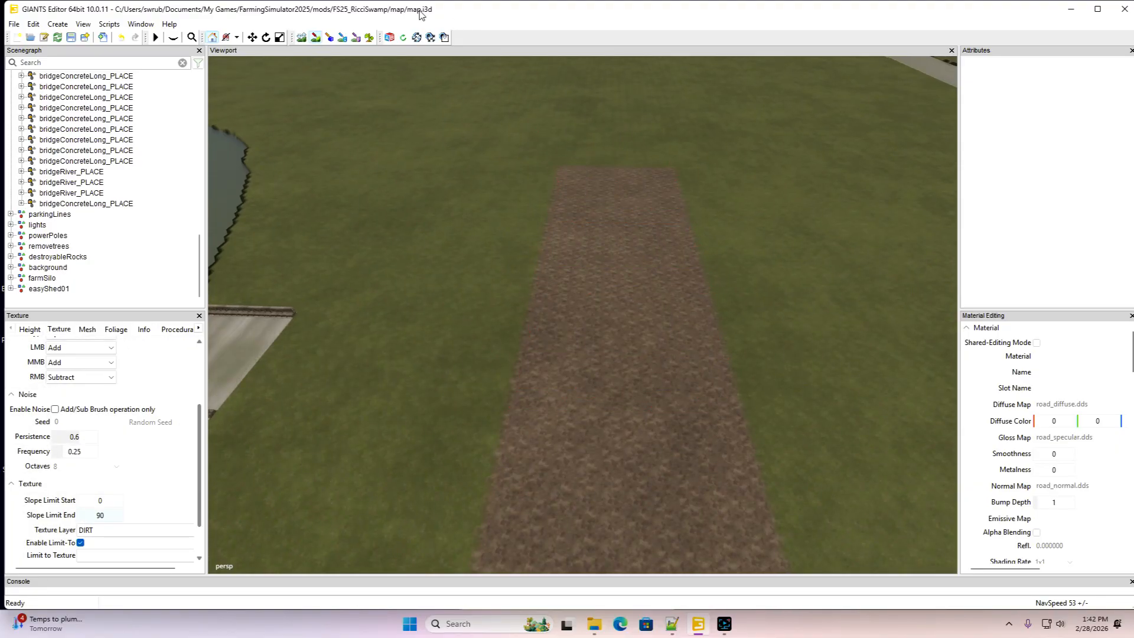
Extend the dirt from the end of the first strip toward the field's tip
{"action": "left_click", "coordinate": [316, 39]}
{"action": "left_click_drag", "start_coordinate": [544, 230], "coordinate": [622, 215], "text": "alt"}
{"action": "scroll", "coordinate": [626, 217], "scroll_direction": "down", "scroll_amount": 3}
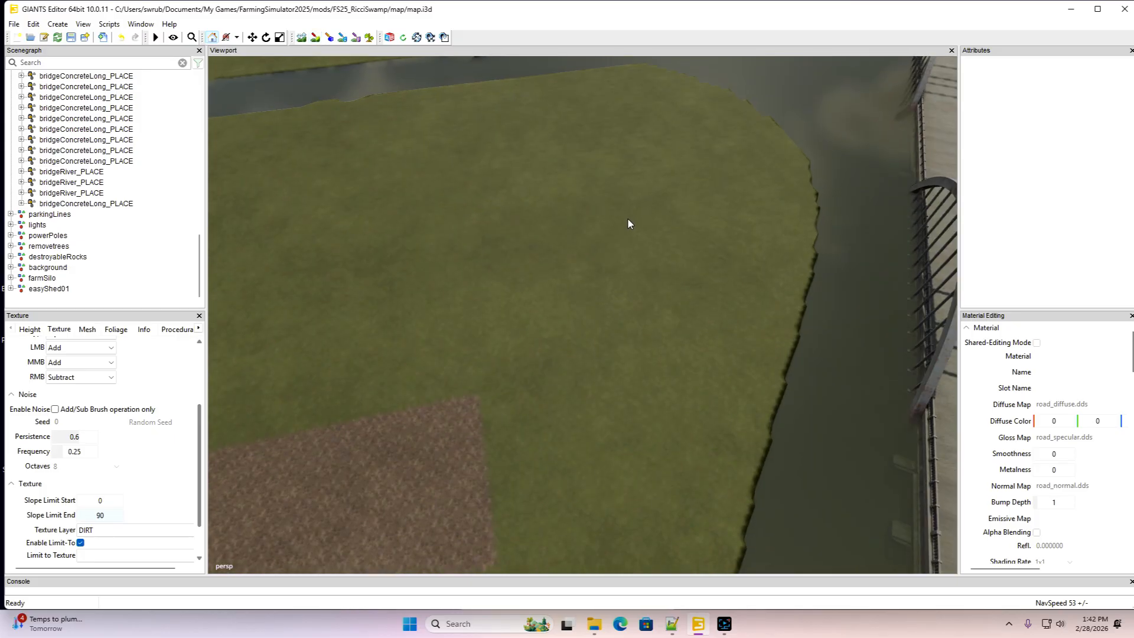
{"action": "middle_click_drag", "start_coordinate": [628, 218], "coordinate": [646, 199], "text": "alt"}
{"action": "left_click", "coordinate": [317, 39]}
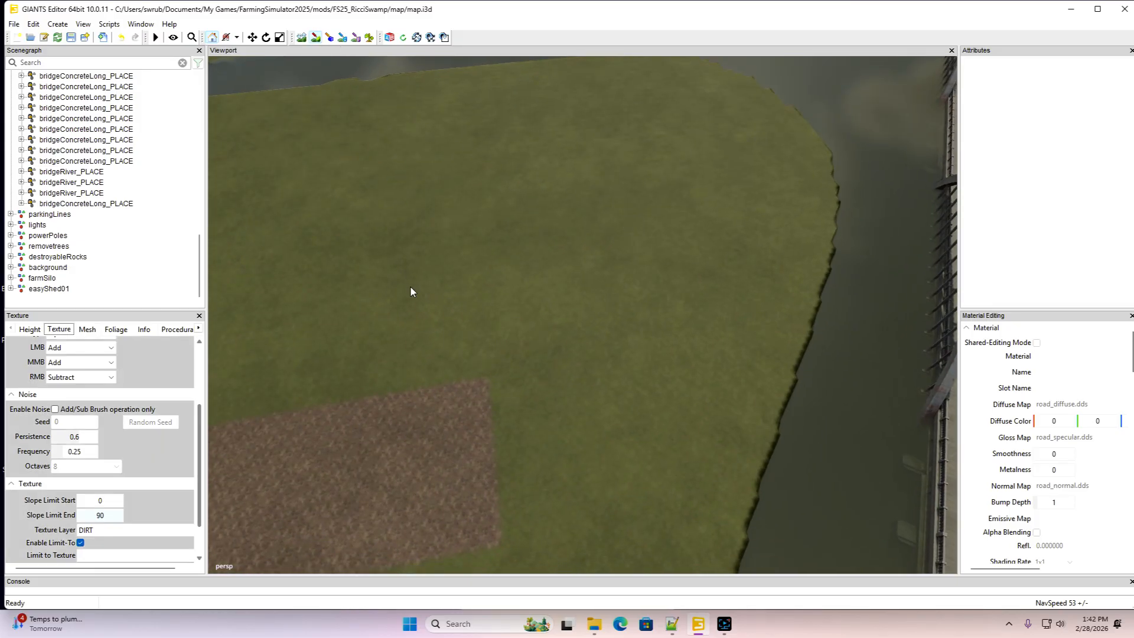
{"action": "mouse_move", "coordinate": [395, 360]}
{"action": "left_mouse_down"}
{"action": "mouse_move", "coordinate": [408, 359]}
{"action": "mouse_move", "coordinate": [392, 303]}
{"action": "mouse_move", "coordinate": [410, 285]}
{"action": "mouse_move", "coordinate": [400, 231]}
{"action": "mouse_move", "coordinate": [413, 220]}
{"action": "left_mouse_up"}
Paint a third dirt strip parallel to the first and fill the grass between them with dirt
{"action": "left_click", "coordinate": [319, 38]}
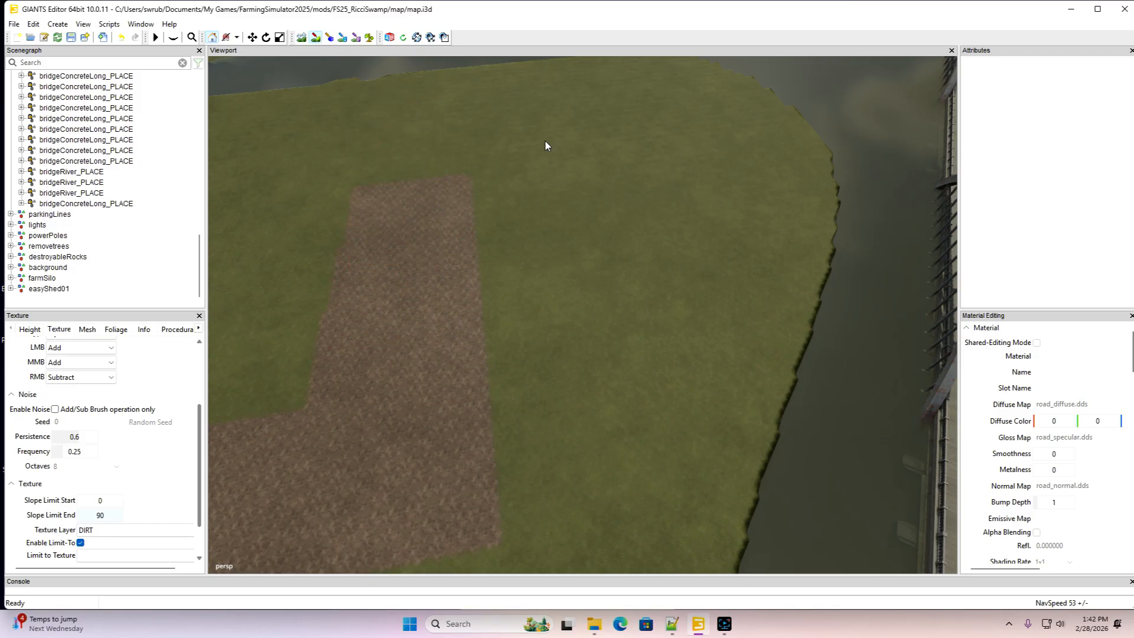
{"action": "mouse_move", "coordinate": [545, 142]}
{"action": "left_mouse_down", "text": "alt"}
{"action": "mouse_move", "coordinate": [428, 172]}
{"action": "mouse_move", "coordinate": [345, 160]}
{"action": "mouse_move", "coordinate": [340, 126]}
{"action": "mouse_move", "coordinate": [354, 119]}
{"action": "mouse_move", "coordinate": [339, 172]}
{"action": "mouse_move", "coordinate": [349, 150]}
{"action": "left_mouse_up", "text": "alt"}
{"action": "left_click", "coordinate": [315, 37]}
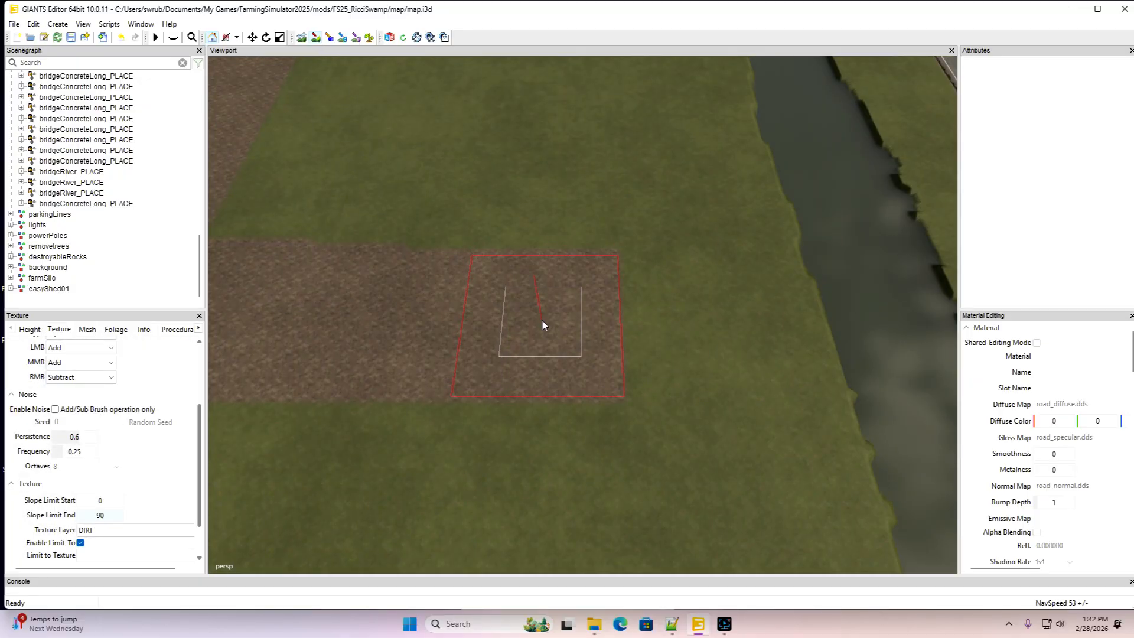
{"action": "mouse_move", "coordinate": [542, 322]}
{"action": "left_mouse_down"}
{"action": "mouse_move", "coordinate": [526, 268]}
{"action": "mouse_move", "coordinate": [544, 244]}
{"action": "left_mouse_up"}
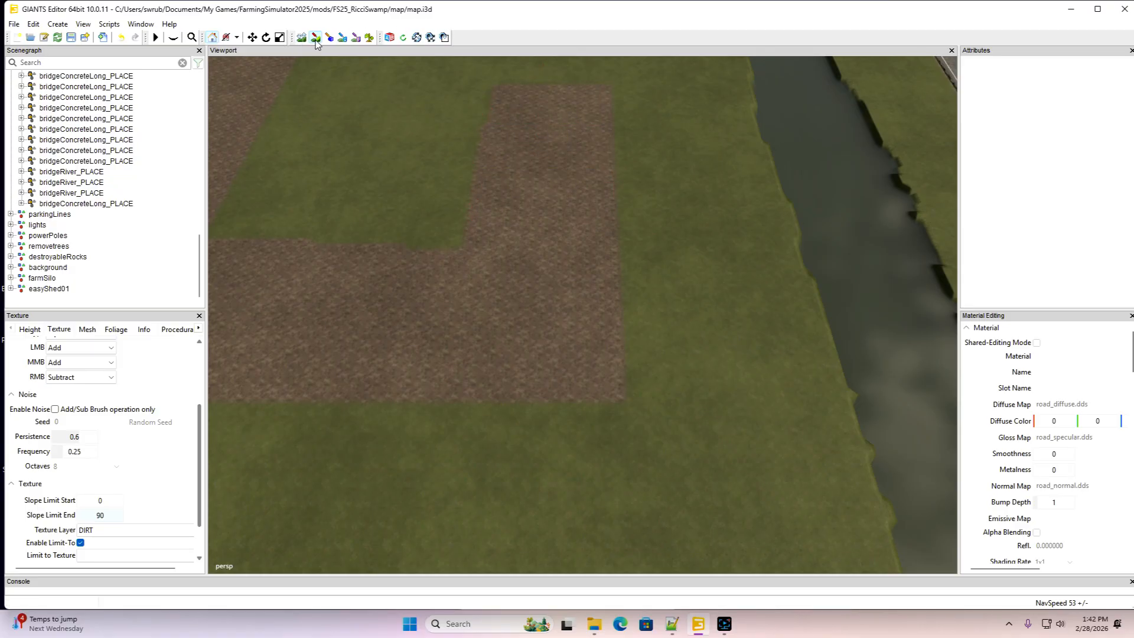
{"action": "left_click_drag", "start_coordinate": [419, 210], "coordinate": [410, 154], "text": "alt"}
{"action": "middle_click_drag", "start_coordinate": [410, 154], "coordinate": [416, 157], "text": "alt"}
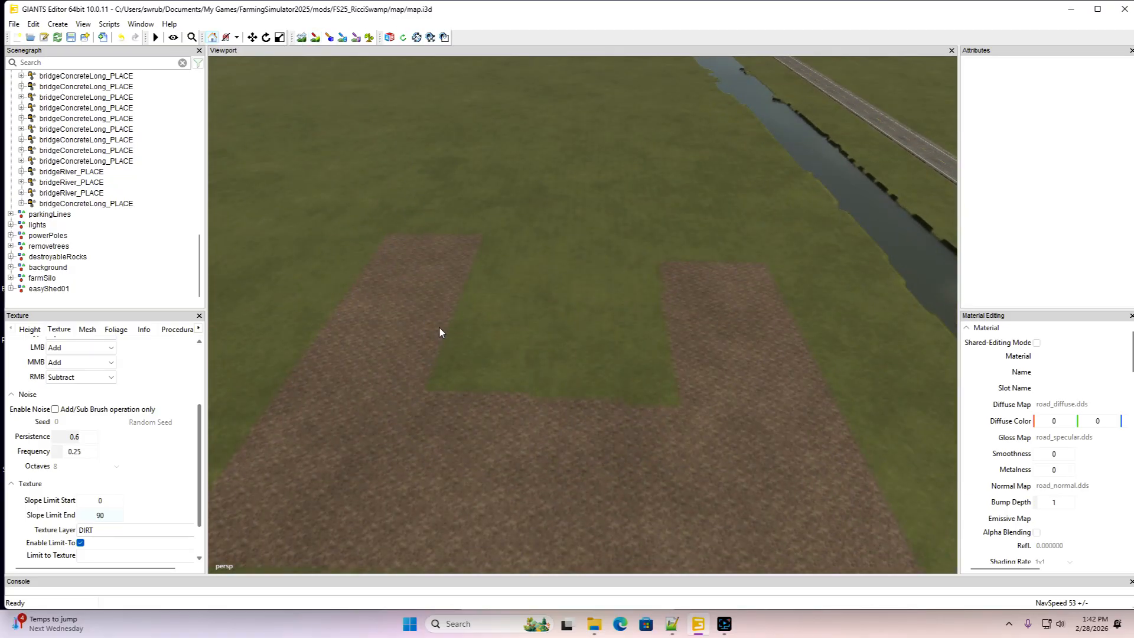
{"action": "mouse_move", "coordinate": [440, 327]}
{"action": "left_mouse_down", "text": "alt"}
{"action": "mouse_move", "coordinate": [455, 256]}
{"action": "mouse_move", "coordinate": [452, 342]}
{"action": "mouse_move", "coordinate": [516, 464]}
{"action": "mouse_move", "coordinate": [572, 404]}
{"action": "mouse_move", "coordinate": [412, 327]}
{"action": "left_mouse_up", "text": "alt"}
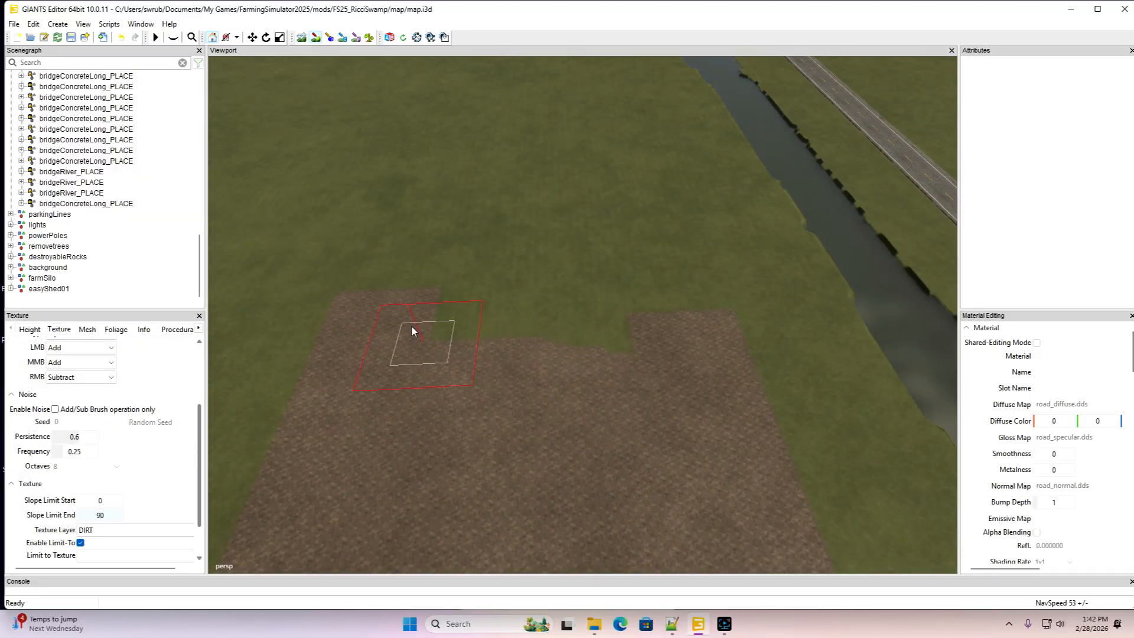
Extend a dirt strip from the filled block's corner into the open field, away from the tip
{"action": "left_click", "coordinate": [315, 38]}
{"action": "mouse_move", "coordinate": [441, 269]}
{"action": "left_mouse_down", "text": "alt"}
{"action": "mouse_move", "coordinate": [425, 241]}
{"action": "mouse_move", "coordinate": [462, 301]}
{"action": "left_mouse_up", "text": "alt"}
{"action": "scroll", "coordinate": [424, 241], "scroll_direction": "up", "scroll_amount": 3}
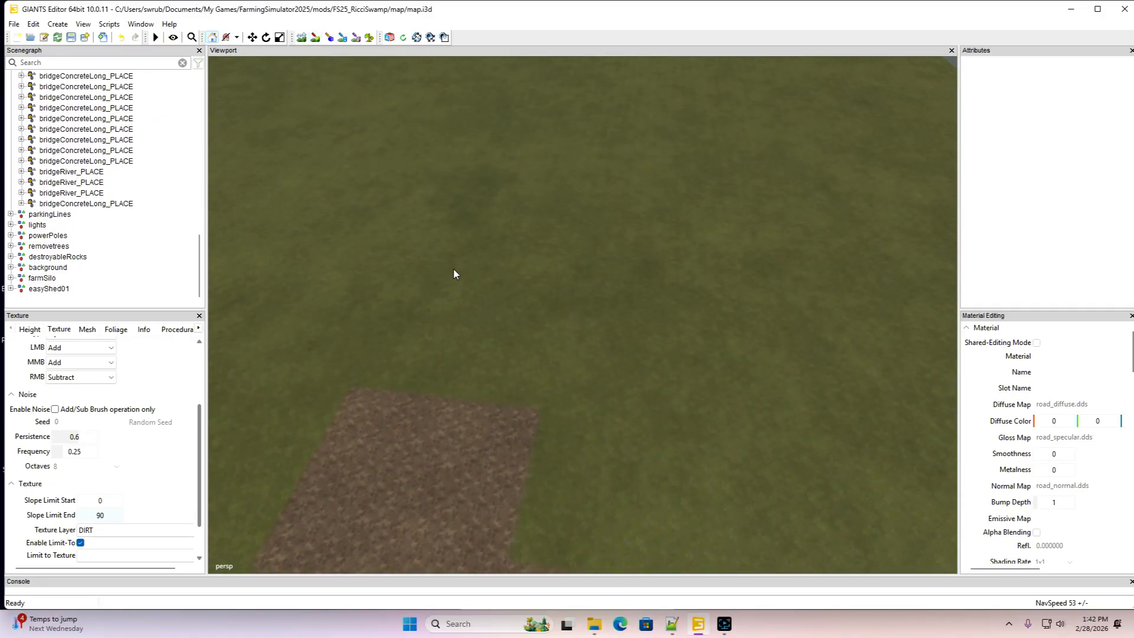
{"action": "left_click", "coordinate": [315, 38]}
{"action": "mouse_move", "coordinate": [479, 381]}
{"action": "left_mouse_down"}
{"action": "mouse_move", "coordinate": [459, 372]}
{"action": "mouse_move", "coordinate": [498, 272]}
{"action": "left_mouse_up"}
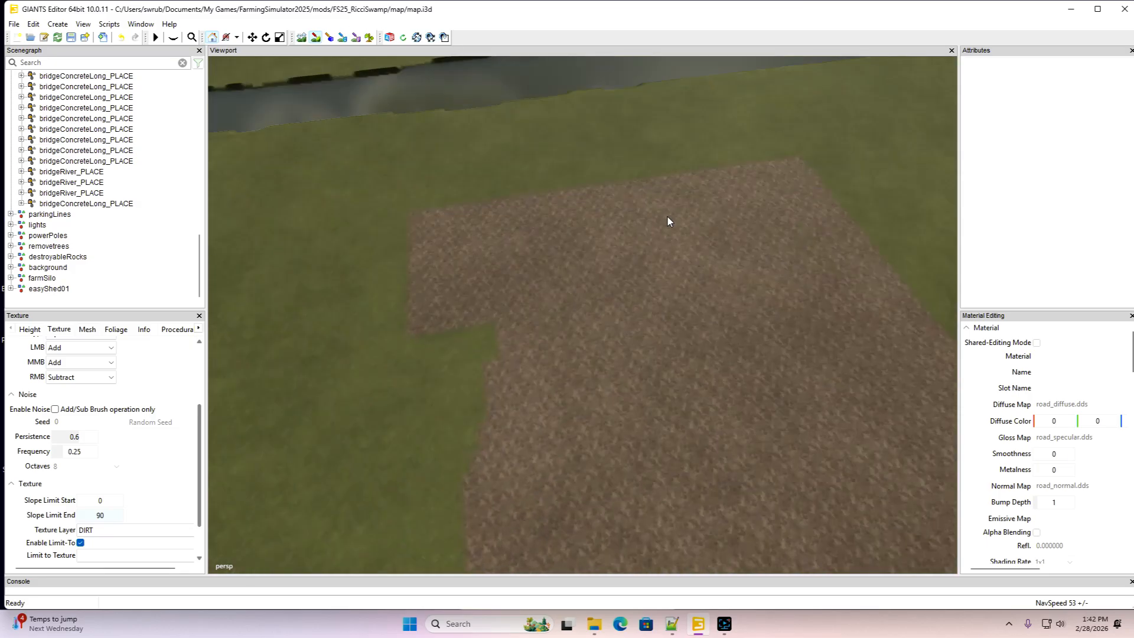
Lengthen the dirt strip farther across the field and turn its end toward the roadside channel
{"action": "scroll", "coordinate": [641, 272], "scroll_direction": "down", "scroll_amount": 5}
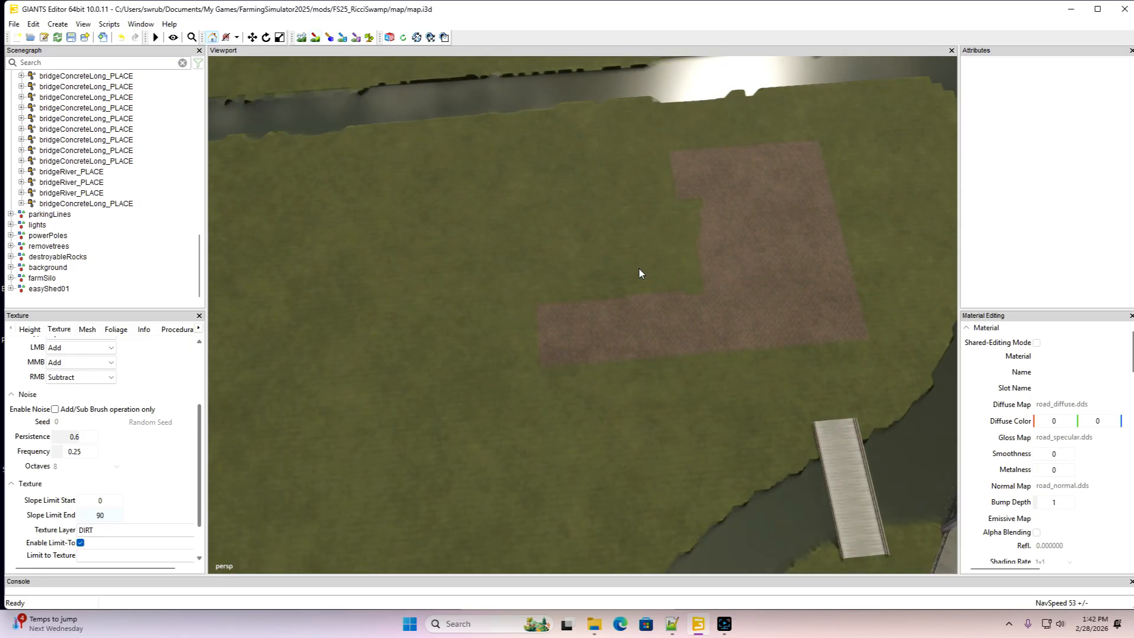
{"action": "left_click_drag", "start_coordinate": [639, 269], "coordinate": [394, 269], "text": "alt"}
{"action": "mouse_move", "coordinate": [555, 278]}
{"action": "left_mouse_down", "text": "alt"}
{"action": "mouse_move", "coordinate": [558, 256]}
{"action": "mouse_move", "coordinate": [383, 250]}
{"action": "mouse_move", "coordinate": [561, 260]}
{"action": "mouse_move", "coordinate": [558, 240]}
{"action": "mouse_move", "coordinate": [559, 258]}
{"action": "mouse_move", "coordinate": [527, 217]}
{"action": "mouse_move", "coordinate": [562, 284]}
{"action": "left_mouse_up", "text": "alt"}
{"action": "left_click", "coordinate": [315, 37]}
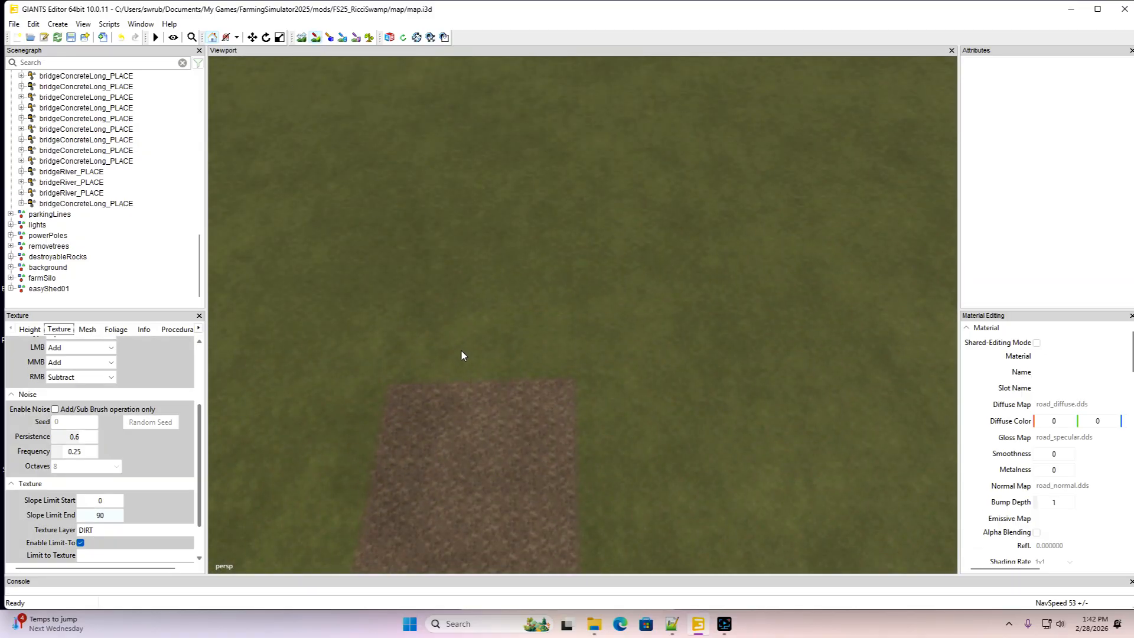
{"action": "mouse_move", "coordinate": [484, 350]}
{"action": "left_mouse_down"}
{"action": "mouse_move", "coordinate": [487, 281]}
{"action": "mouse_move", "coordinate": [537, 307]}
{"action": "mouse_move", "coordinate": [576, 280]}
{"action": "mouse_move", "coordinate": [675, 296]}
{"action": "left_mouse_up"}
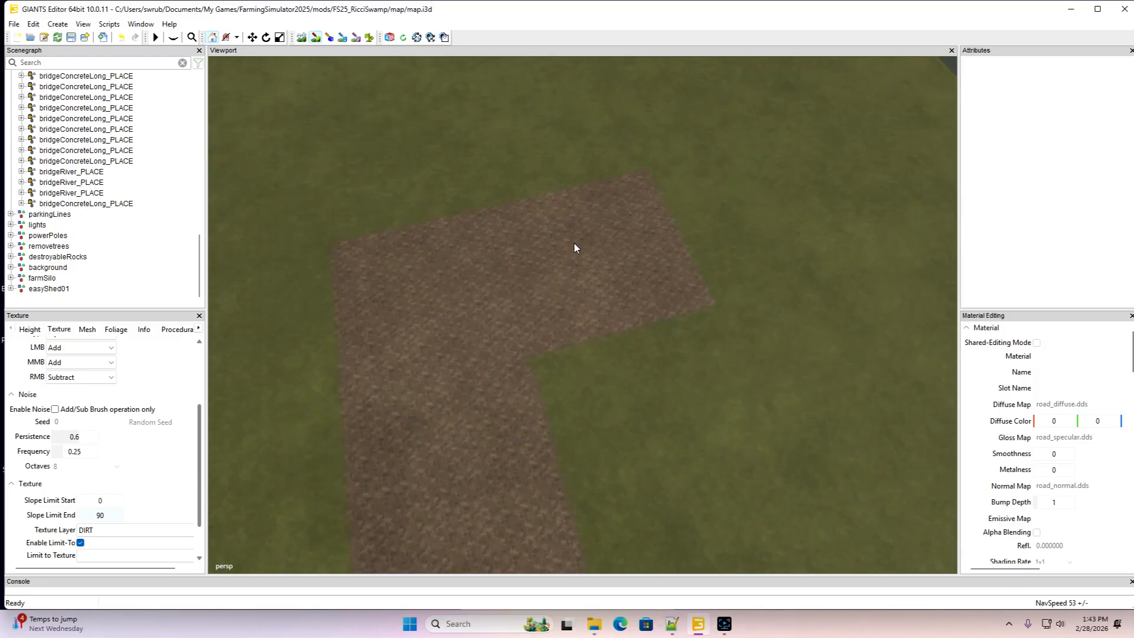
Paint a long dirt strip from the filled block alongside the roadside channel, as the yard's opposite edge
{"action": "right_click_drag", "start_coordinate": [574, 244], "coordinate": [432, 204]}
{"action": "left_click", "coordinate": [316, 37]}
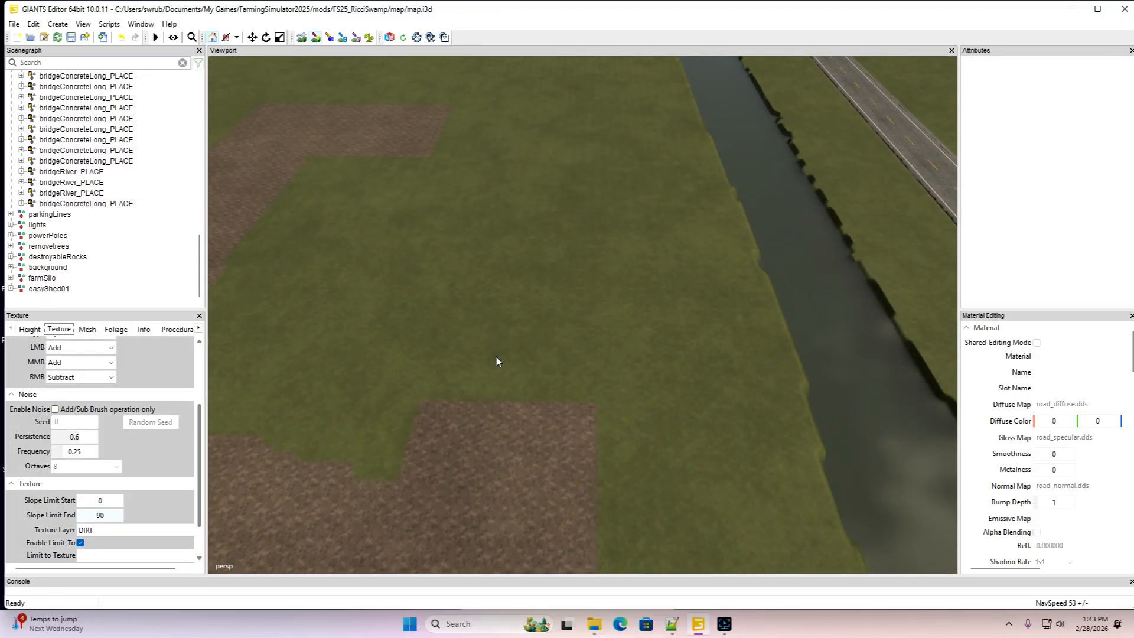
{"action": "left_click_drag", "start_coordinate": [497, 368], "coordinate": [509, 366]}
{"action": "left_click_drag", "start_coordinate": [502, 310], "coordinate": [523, 291]}
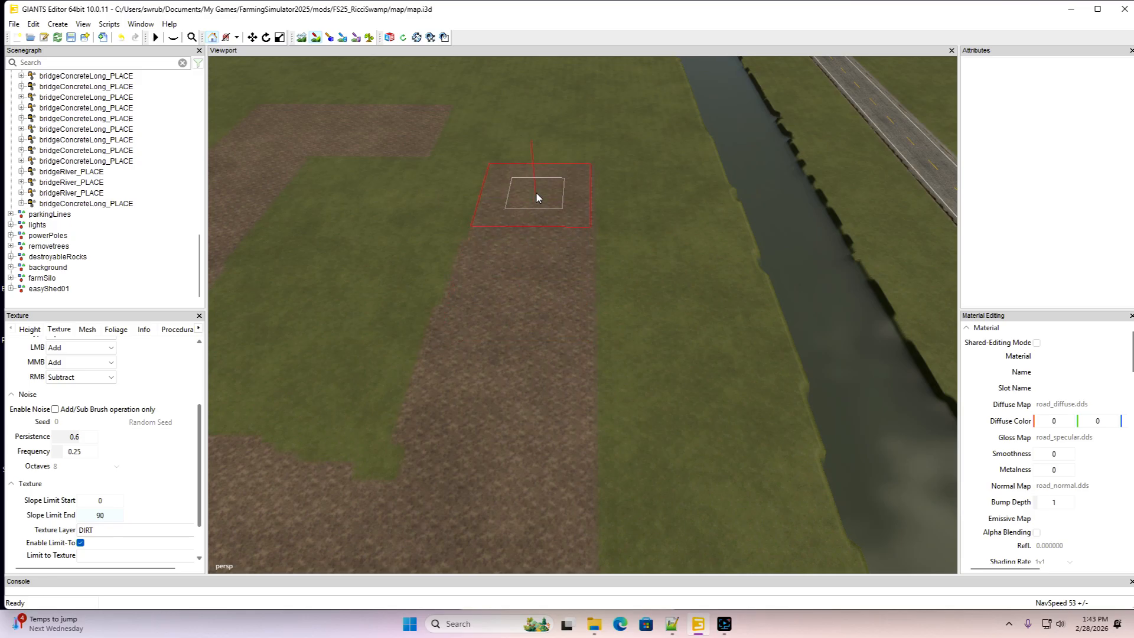
Join the ends of the two long dirt strips and fill the enclosed grass with dirt
{"action": "mouse_move", "coordinate": [371, 178]}
{"action": "middle_mouse_down"}
{"action": "mouse_move", "coordinate": [538, 195]}
{"action": "mouse_move", "coordinate": [309, 307]}
{"action": "middle_mouse_up"}
{"action": "middle_click_drag", "start_coordinate": [440, 333], "coordinate": [285, 141]}
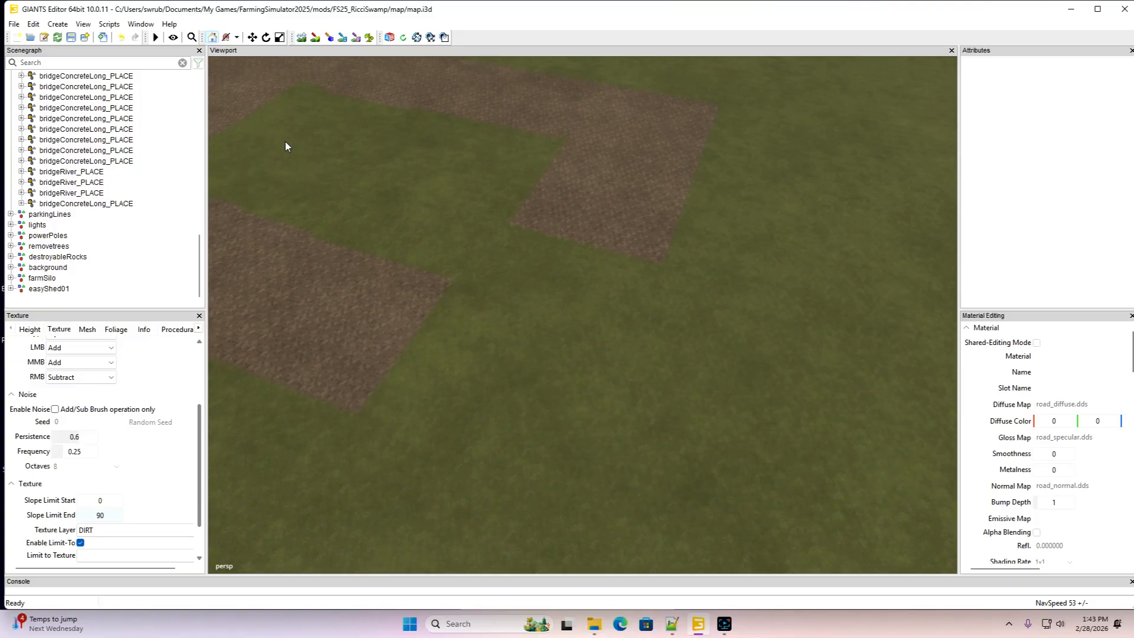
{"action": "left_click", "coordinate": [313, 36]}
{"action": "left_click", "coordinate": [575, 271]}
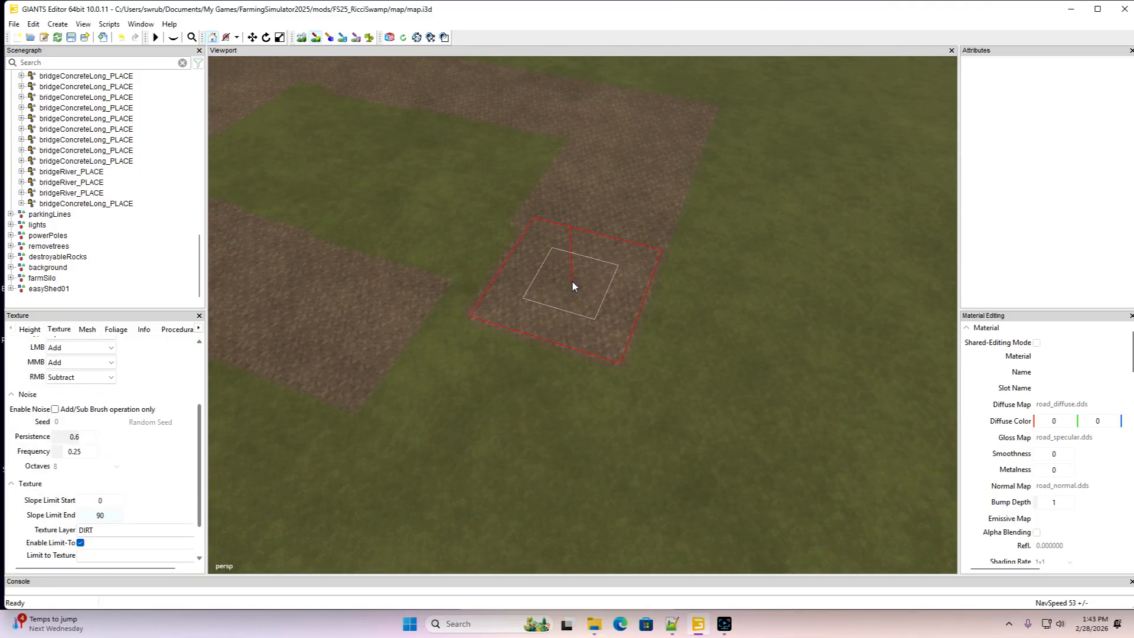
{"action": "mouse_move", "coordinate": [572, 281]}
{"action": "left_mouse_down"}
{"action": "mouse_move", "coordinate": [536, 322]}
{"action": "mouse_move", "coordinate": [530, 365]}
{"action": "mouse_move", "coordinate": [470, 360]}
{"action": "mouse_move", "coordinate": [525, 361]}
{"action": "mouse_move", "coordinate": [524, 375]}
{"action": "left_mouse_up"}
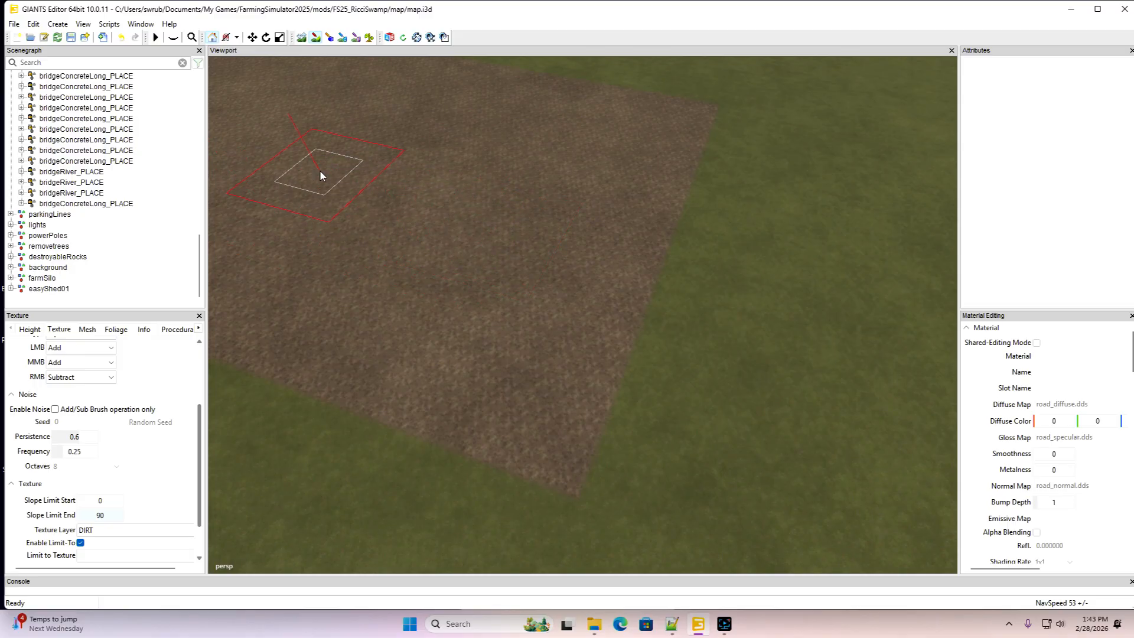
Paint over the leftover grass patch inside the dirt yard with DIRT
{"action": "left_click", "coordinate": [316, 38]}
{"action": "scroll", "coordinate": [458, 242], "scroll_direction": "down", "scroll_amount": 8}
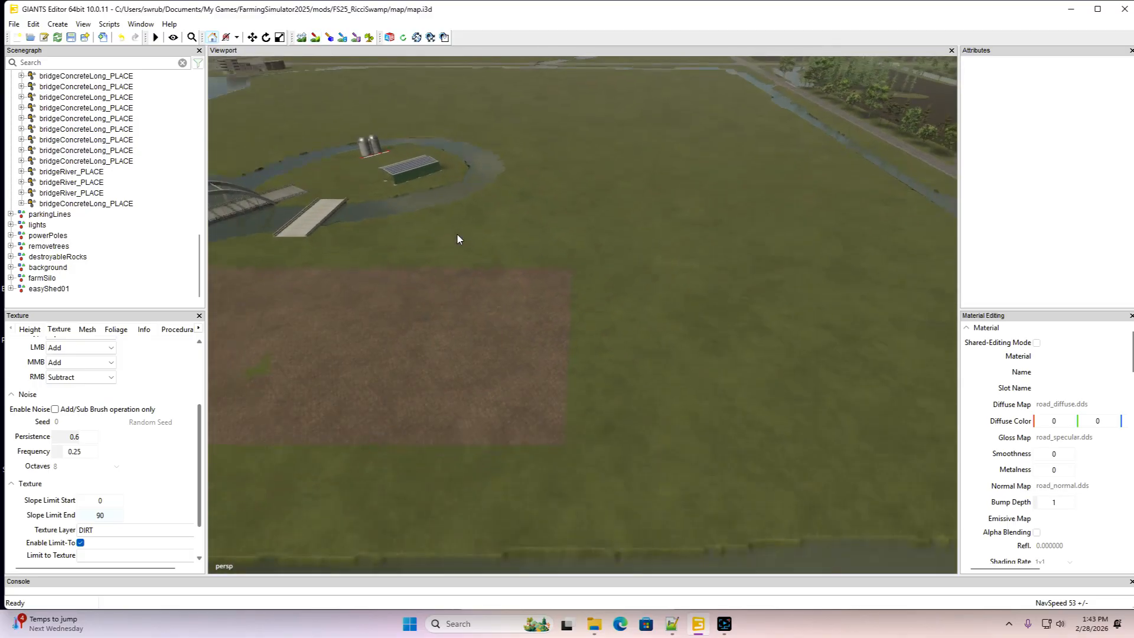
{"action": "scroll", "coordinate": [407, 219], "scroll_direction": "up", "scroll_amount": 6}
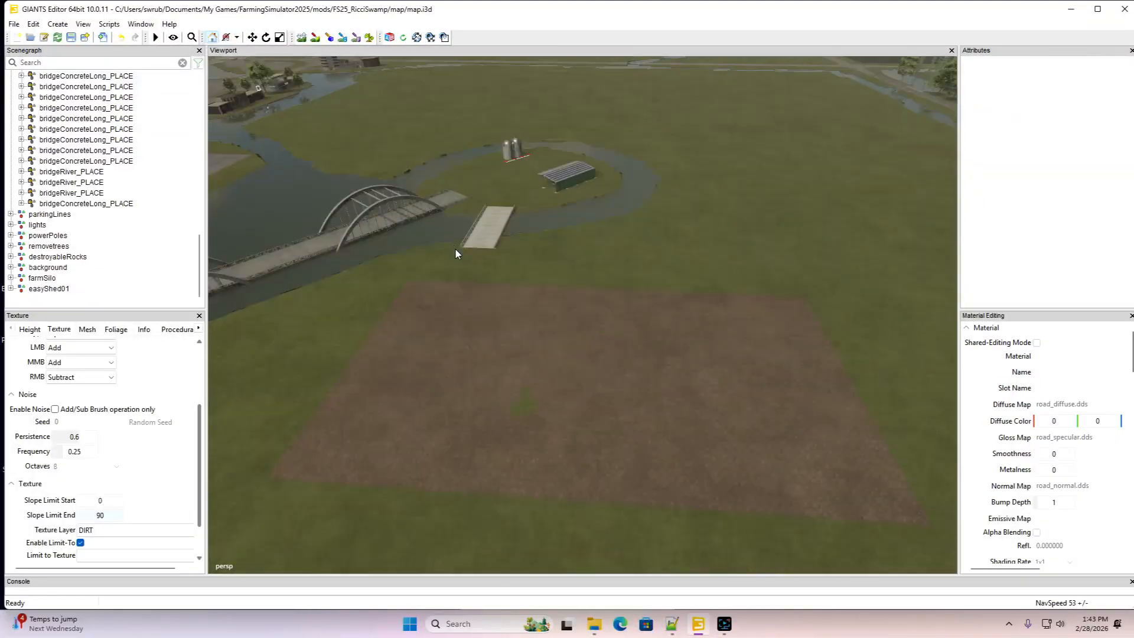
{"action": "left_click", "coordinate": [316, 38]}
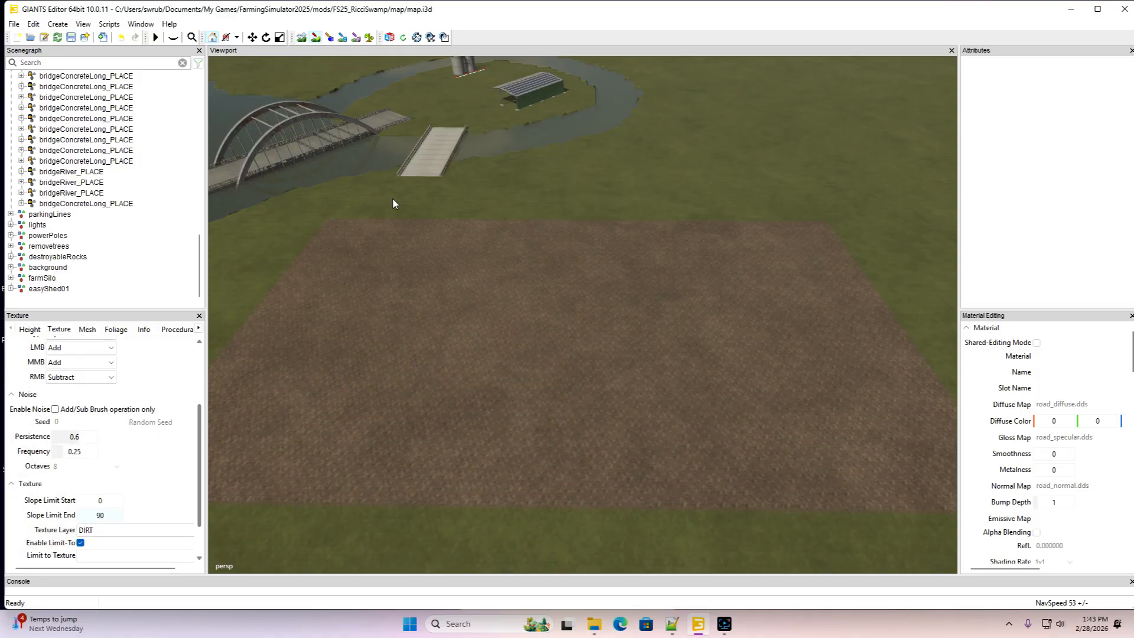
Carve a channel beside the dirt yard, from the roadside channel across the field and around the bend to the farm moat
{"action": "scroll", "coordinate": [467, 303], "scroll_direction": "down", "scroll_amount": 5}
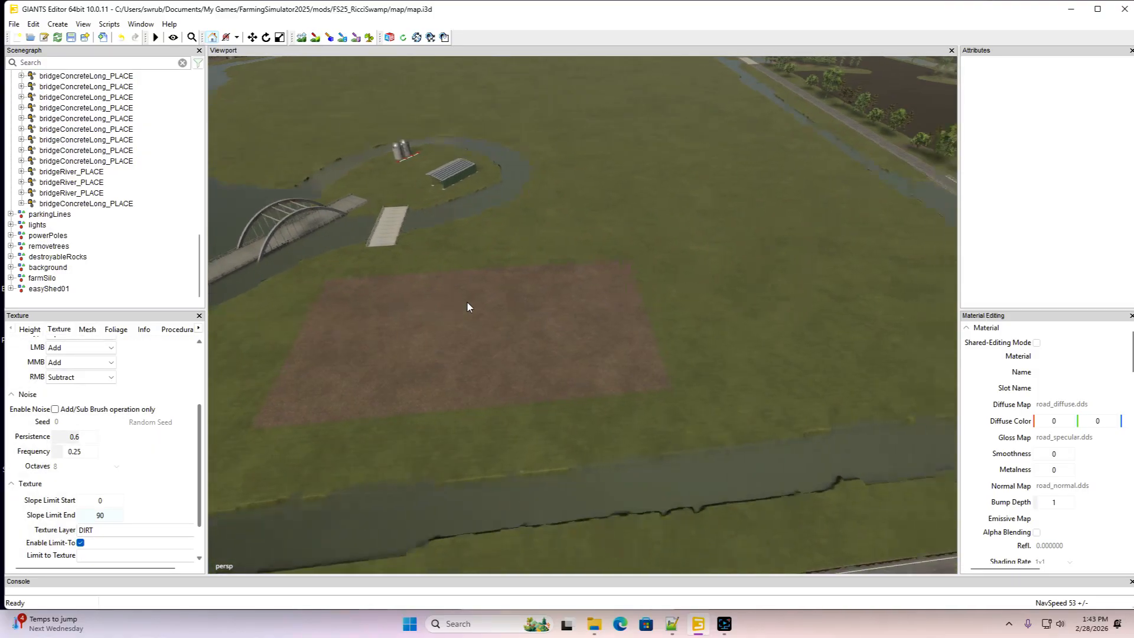
{"action": "key", "text": "d"}
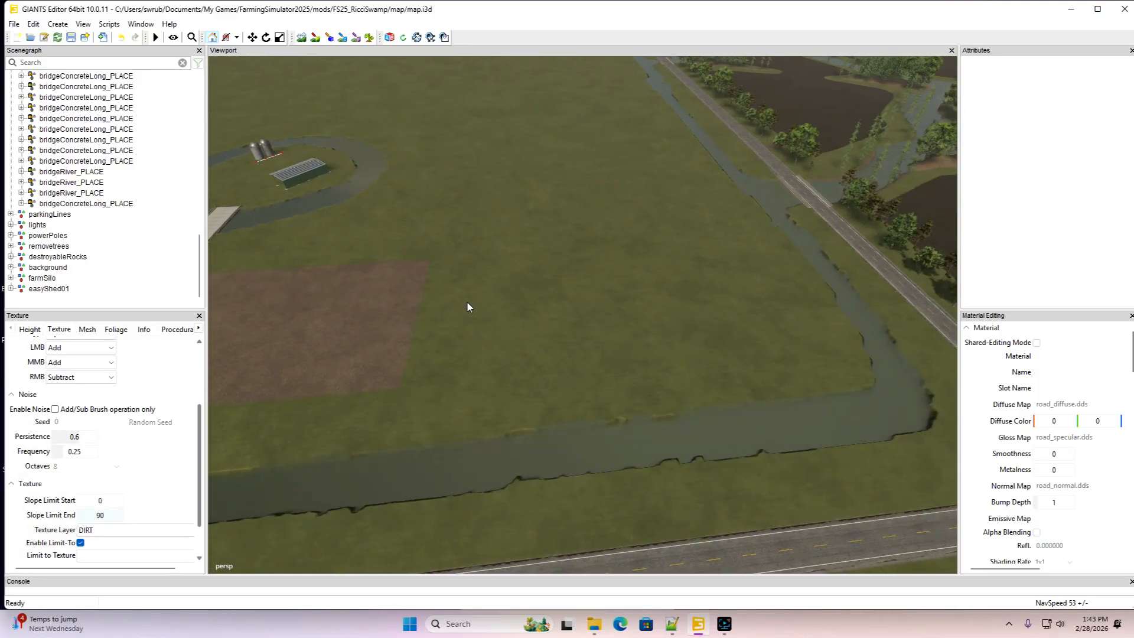
{"action": "left_click_drag", "start_coordinate": [466, 302], "coordinate": [644, 354], "text": "alt"}
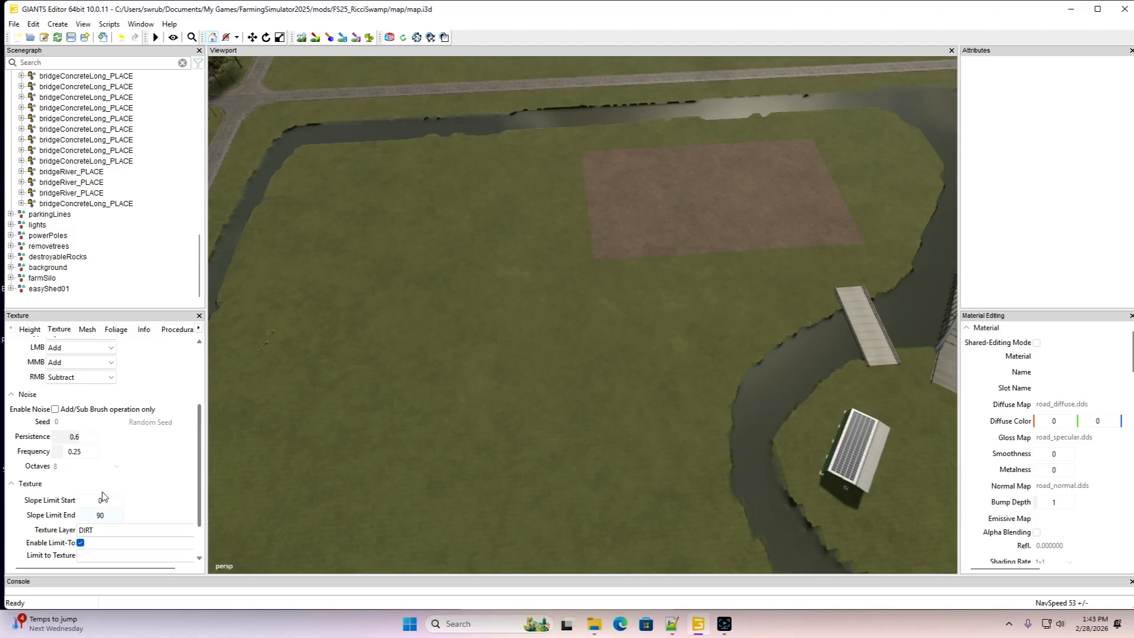
{"action": "left_click", "coordinate": [30, 331]}
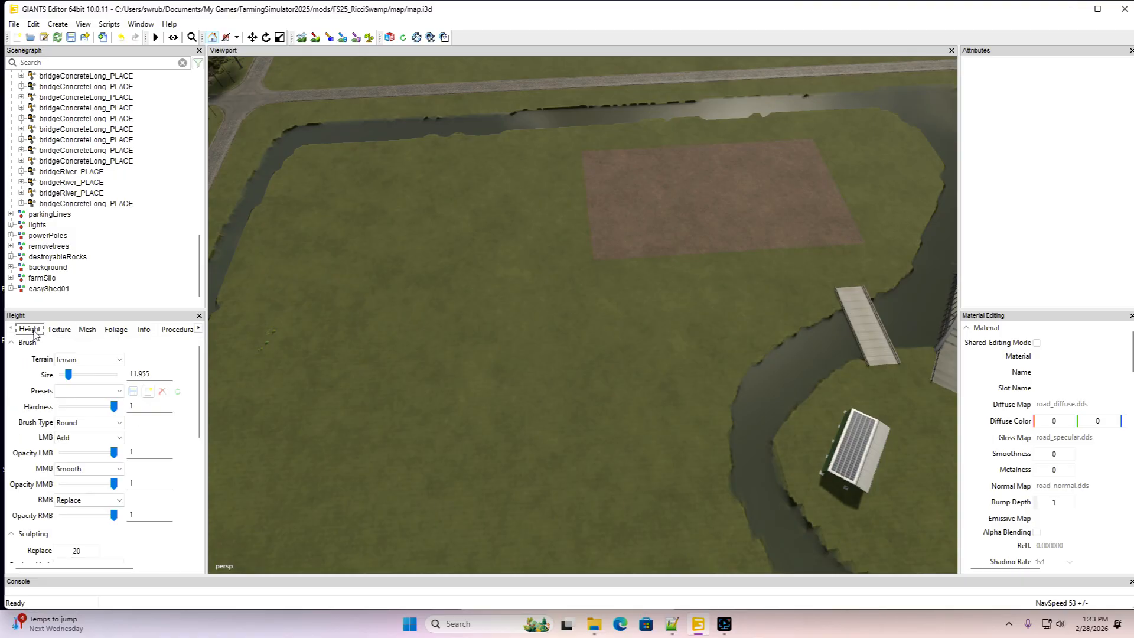
{"action": "left_click", "coordinate": [302, 38]}
{"action": "left_click_drag", "start_coordinate": [504, 237], "coordinate": [507, 139]}
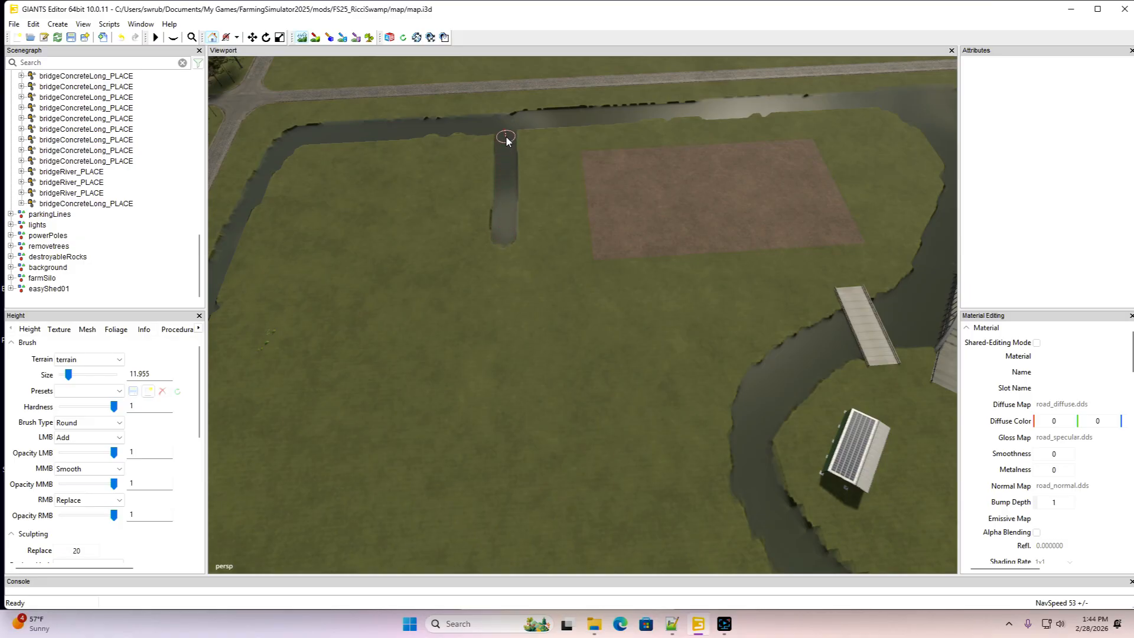
{"action": "mouse_move", "coordinate": [504, 239]}
{"action": "left_mouse_down"}
{"action": "mouse_move", "coordinate": [505, 299]}
{"action": "mouse_move", "coordinate": [771, 369]}
{"action": "left_mouse_up"}
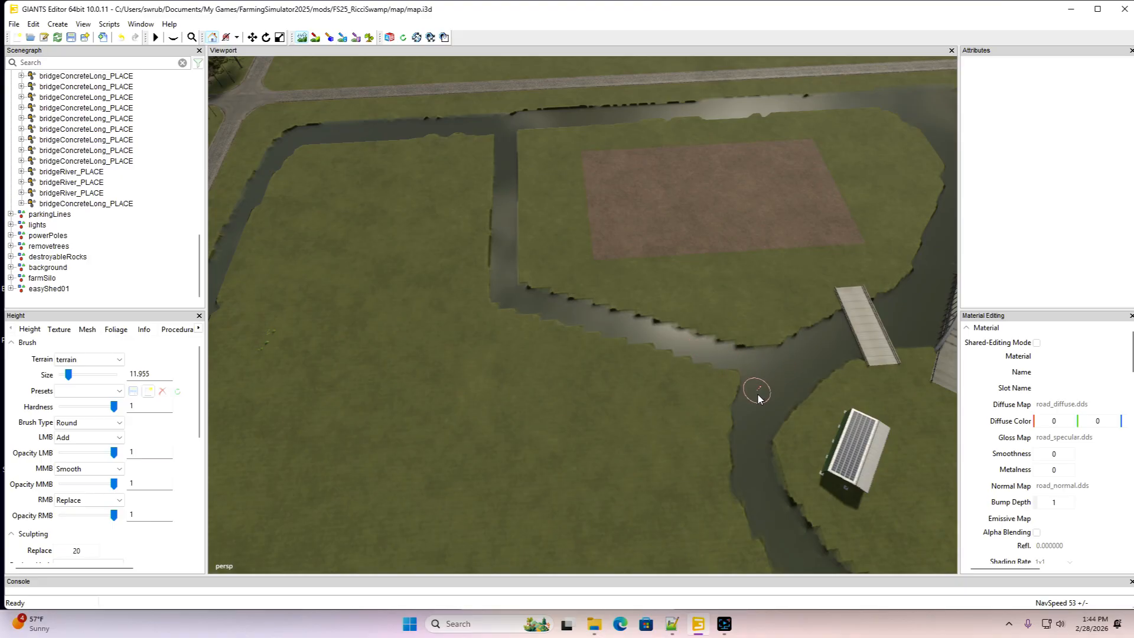
Widen the new channel along its outer bank and round off both corners where it meets the roadside channel
{"action": "mouse_move", "coordinate": [686, 365]}
{"action": "left_mouse_down"}
{"action": "mouse_move", "coordinate": [521, 320]}
{"action": "mouse_move", "coordinate": [503, 304]}
{"action": "mouse_move", "coordinate": [499, 157]}
{"action": "left_mouse_up"}
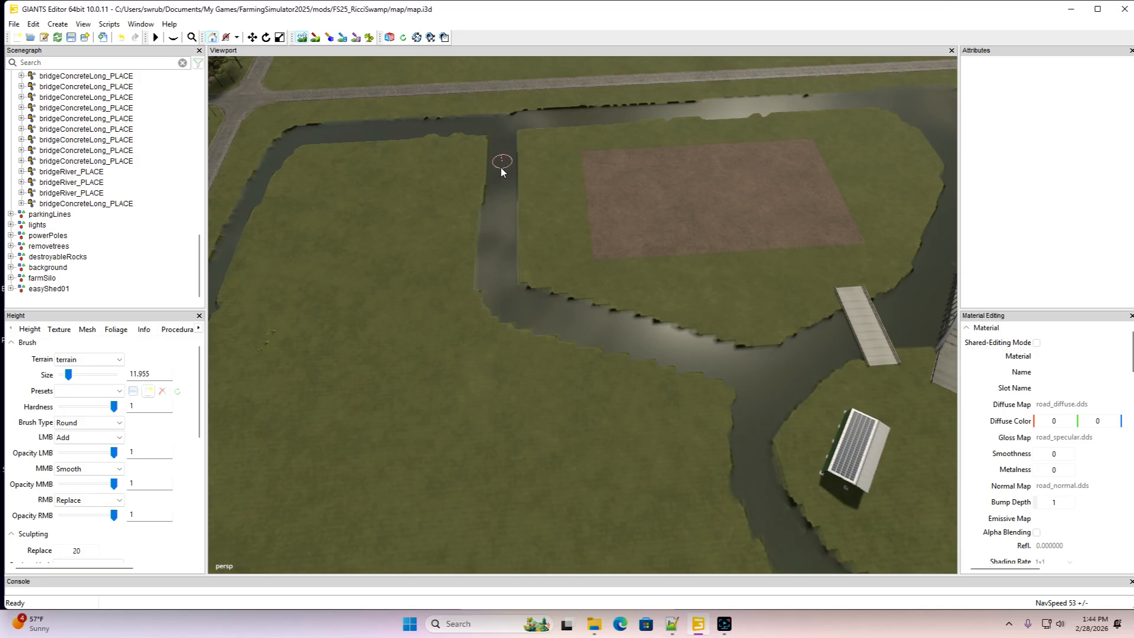
{"action": "left_click_drag", "start_coordinate": [510, 268], "coordinate": [554, 311]}
{"action": "left_click_drag", "start_coordinate": [562, 281], "coordinate": [383, 295], "text": "alt"}
{"action": "scroll", "coordinate": [565, 196], "scroll_direction": "up", "scroll_amount": 6}
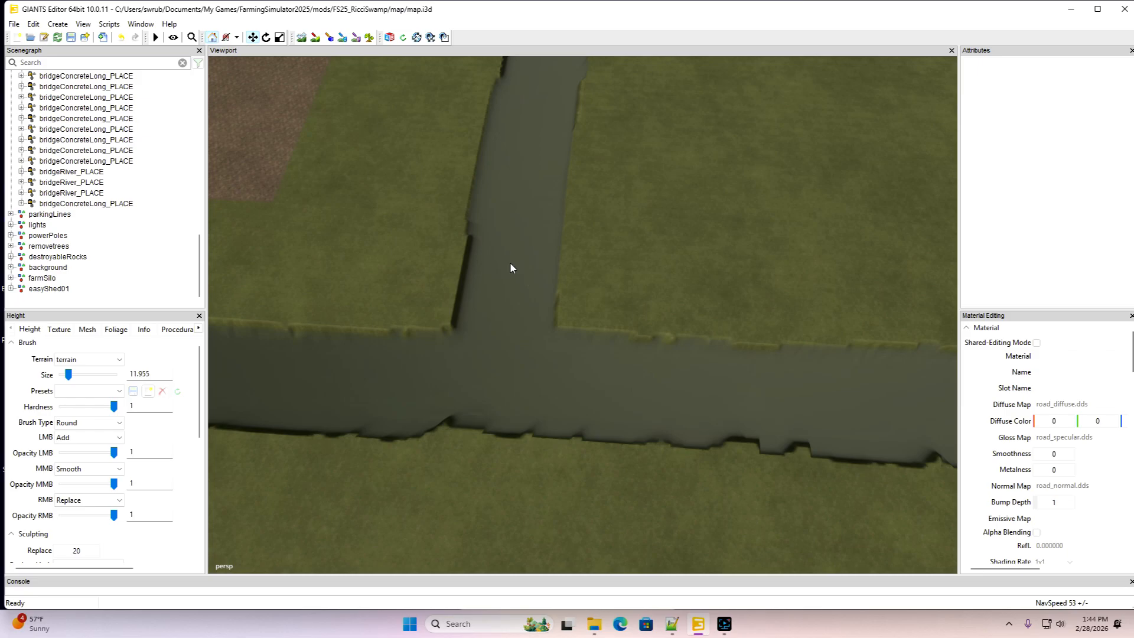
{"action": "left_click", "coordinate": [300, 39]}
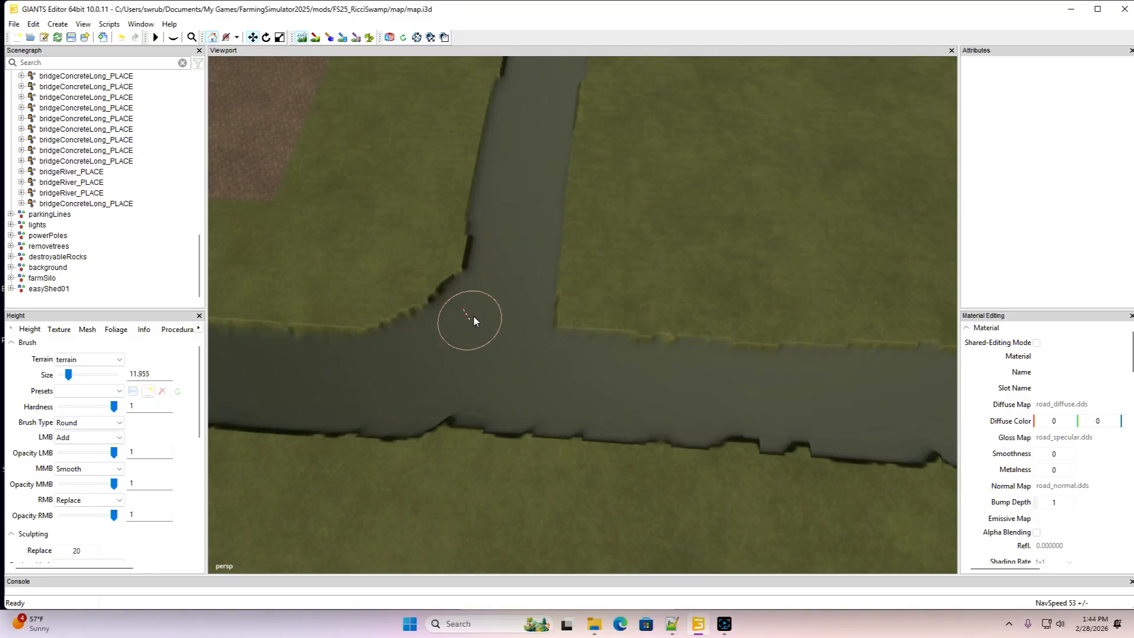
{"action": "mouse_move", "coordinate": [519, 302]}
{"action": "right_mouse_down"}
{"action": "mouse_move", "coordinate": [708, 417]}
{"action": "mouse_move", "coordinate": [880, 434]}
{"action": "mouse_move", "coordinate": [411, 400]}
{"action": "mouse_move", "coordinate": [522, 413]}
{"action": "right_mouse_up"}
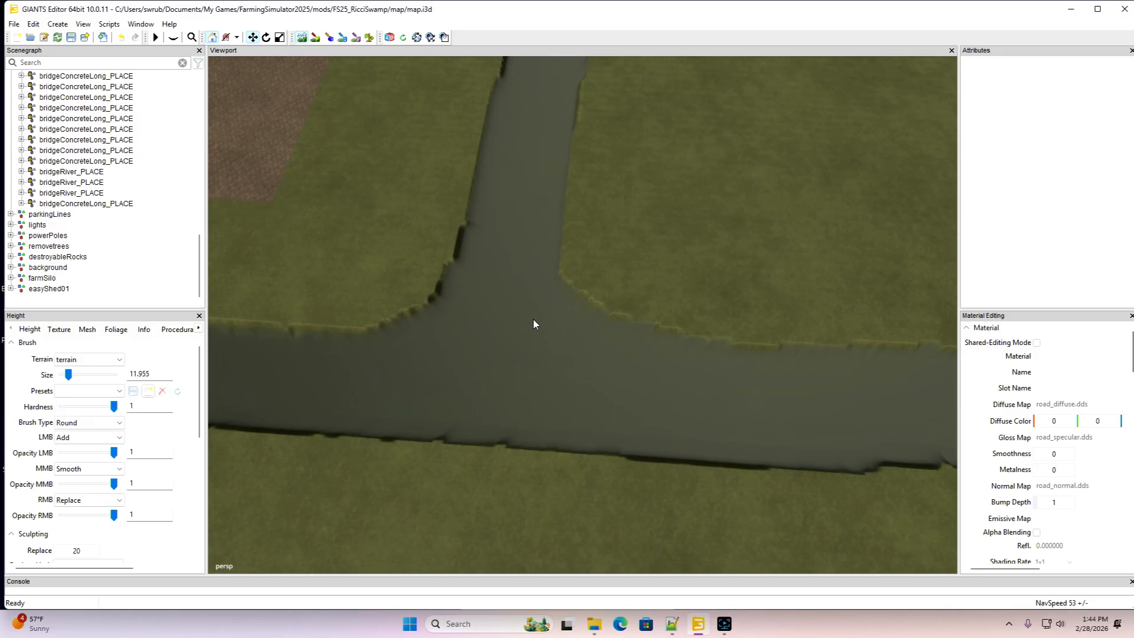
Clear the stray bushes from the open field near the roadside channel, using the decoBush foliage layer
{"action": "mouse_move", "coordinate": [531, 311]}
{"action": "left_mouse_down", "text": "alt"}
{"action": "mouse_move", "coordinate": [525, 243]}
{"action": "mouse_move", "coordinate": [490, 229]}
{"action": "left_mouse_up", "text": "alt"}
{"action": "scroll", "coordinate": [530, 310], "scroll_direction": "down", "scroll_amount": 2}
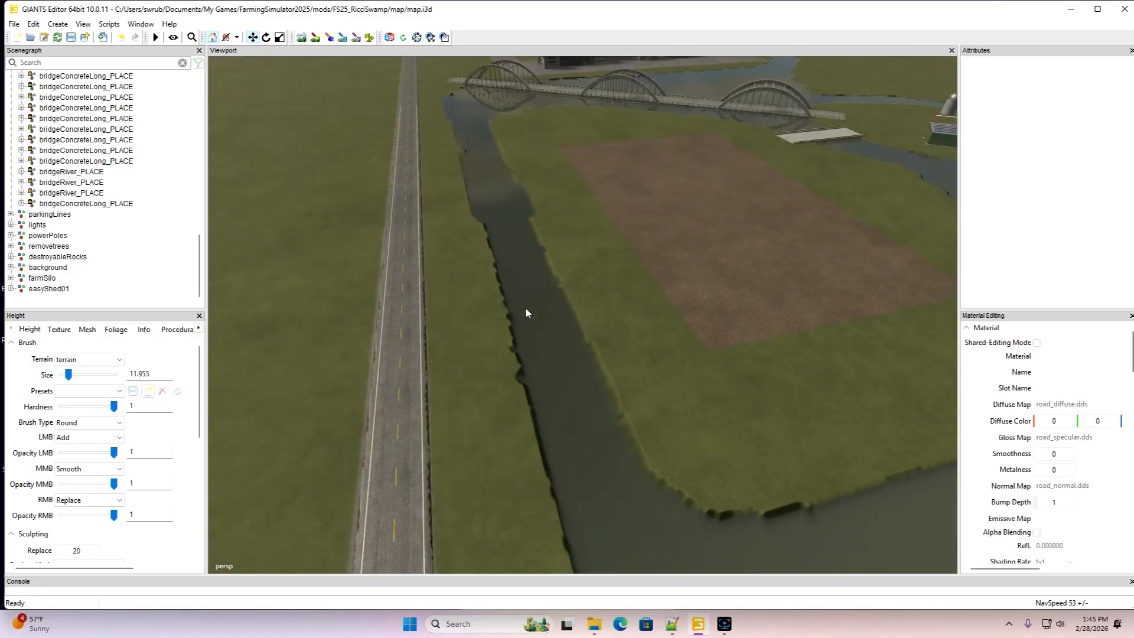
{"action": "middle_click_drag", "start_coordinate": [526, 307], "coordinate": [513, 308], "text": "alt"}
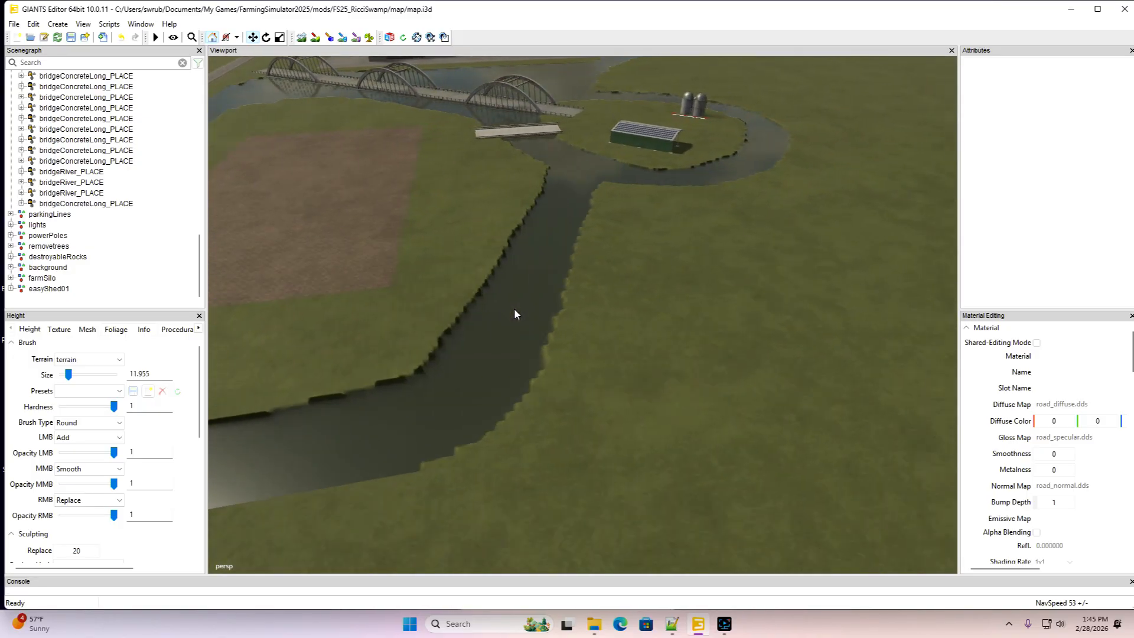
{"action": "scroll", "coordinate": [512, 311], "scroll_direction": "down", "scroll_amount": 2}
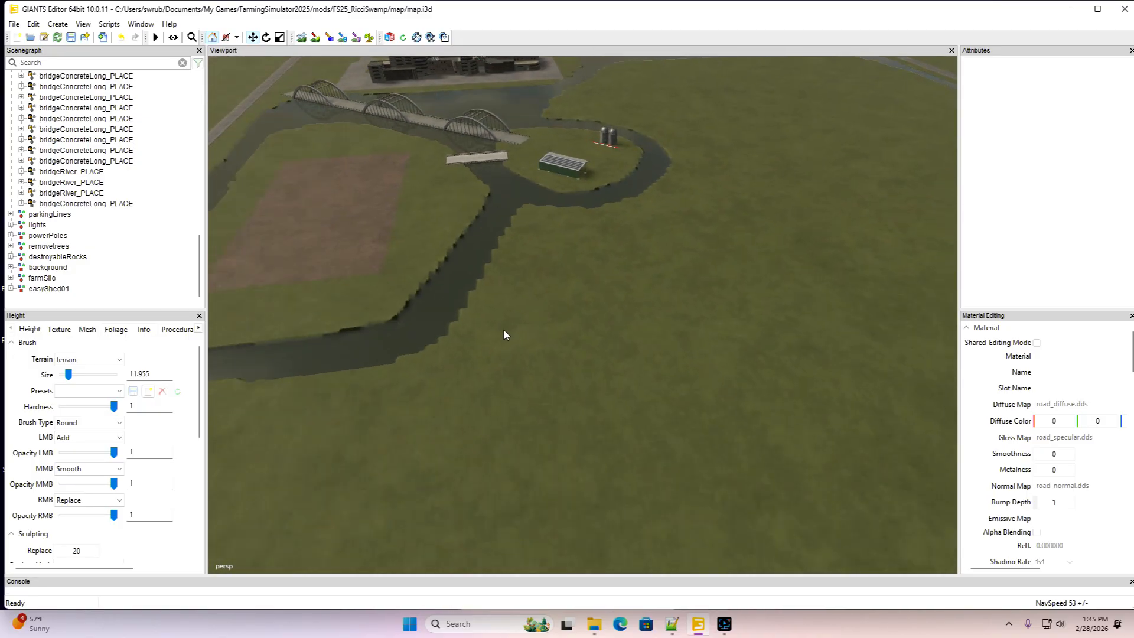
{"action": "scroll", "coordinate": [504, 332], "scroll_direction": "down", "scroll_amount": 1}
{"action": "left_click_drag", "start_coordinate": [504, 331], "coordinate": [284, 335], "text": "alt"}
{"action": "left_click_drag", "start_coordinate": [692, 377], "coordinate": [626, 384], "text": "alt"}
{"action": "scroll", "coordinate": [635, 385], "scroll_direction": "up", "scroll_amount": 5}
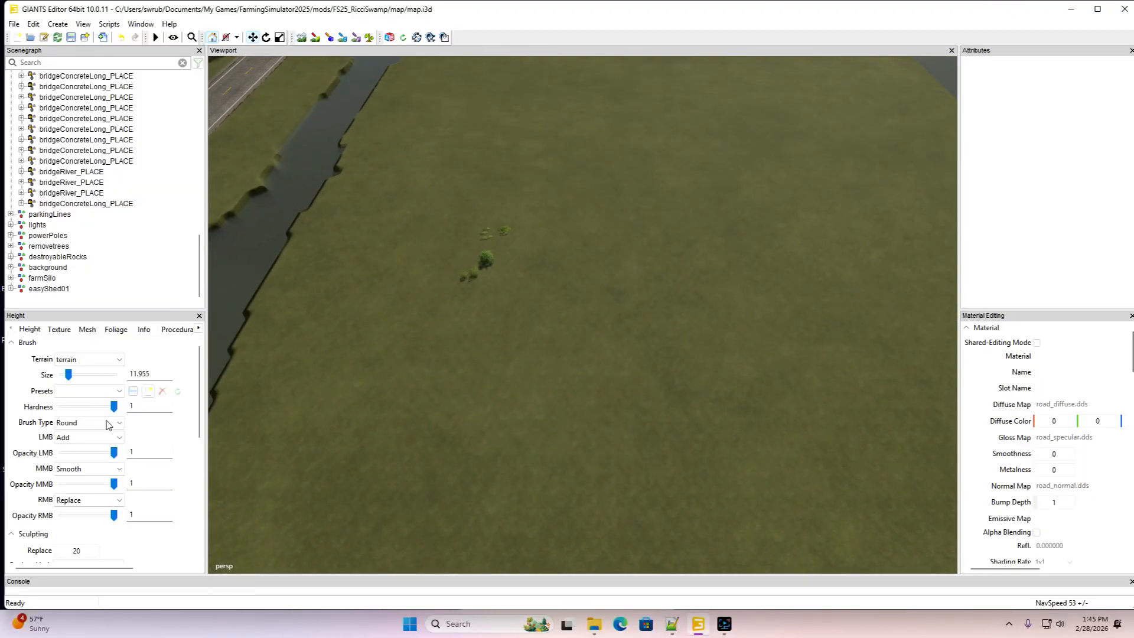
{"action": "left_click", "coordinate": [117, 330]}
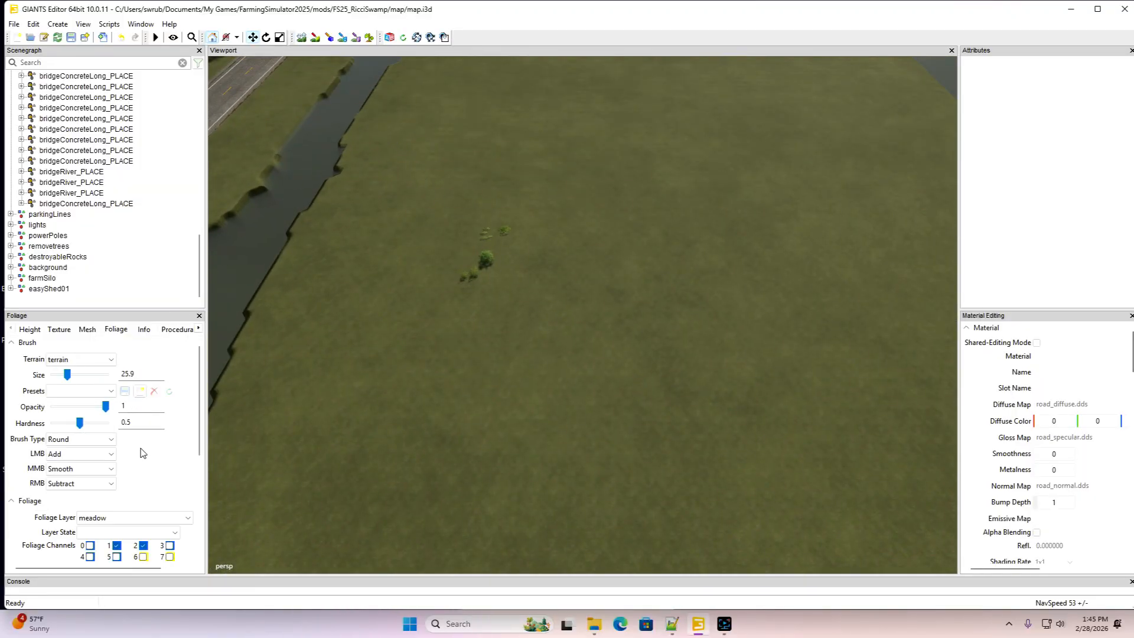
{"action": "left_click", "coordinate": [131, 519]}
{"action": "scroll", "coordinate": [118, 384], "scroll_direction": "up", "scroll_amount": 2}
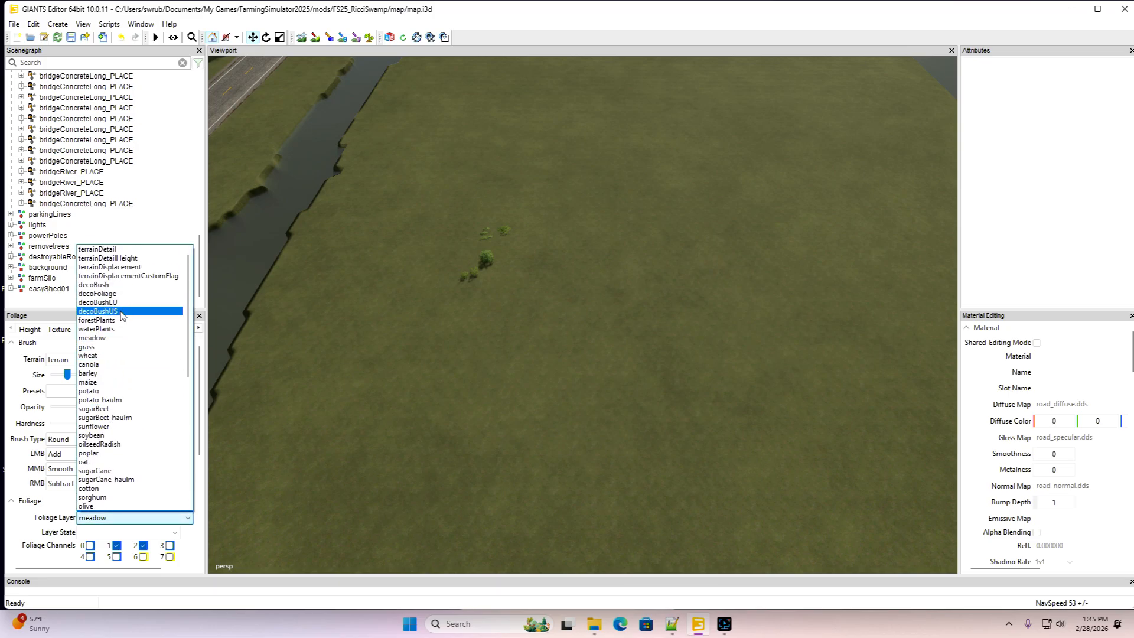
{"action": "left_click", "coordinate": [100, 285]}
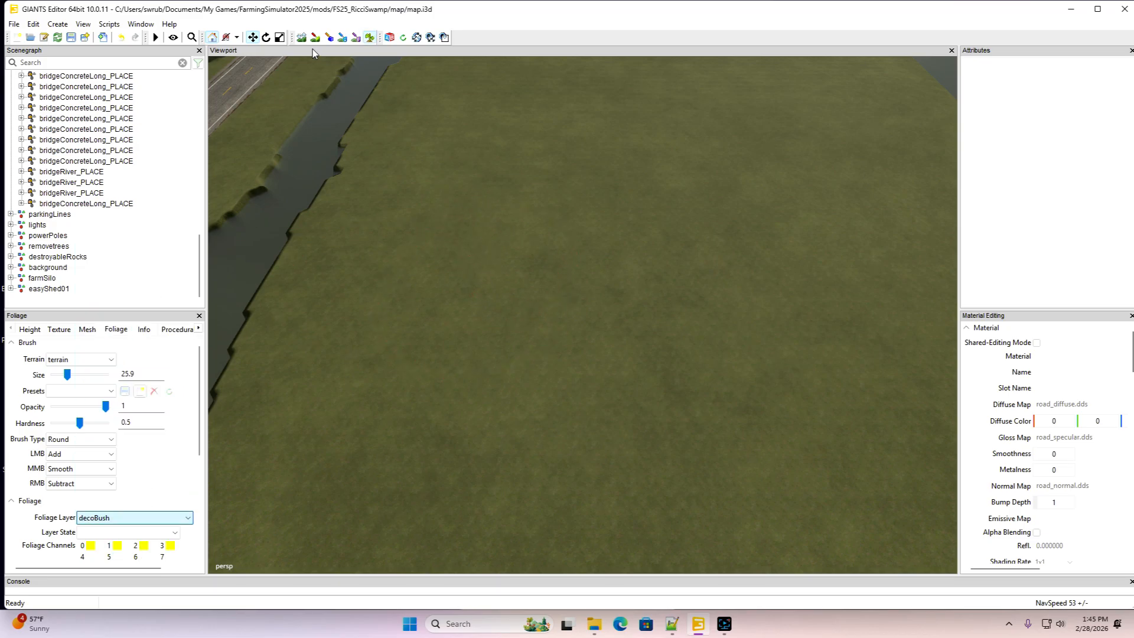
Paint a square patch of DIRT in the open field between the roadside channel and the new channel
{"action": "left_click_drag", "start_coordinate": [519, 357], "coordinate": [748, 348], "text": "alt"}
{"action": "scroll", "coordinate": [529, 334], "scroll_direction": "down", "scroll_amount": 4}
{"action": "scroll", "coordinate": [529, 334], "scroll_direction": "up", "scroll_amount": 2}
{"action": "scroll", "coordinate": [530, 382], "scroll_direction": "down", "scroll_amount": 4}
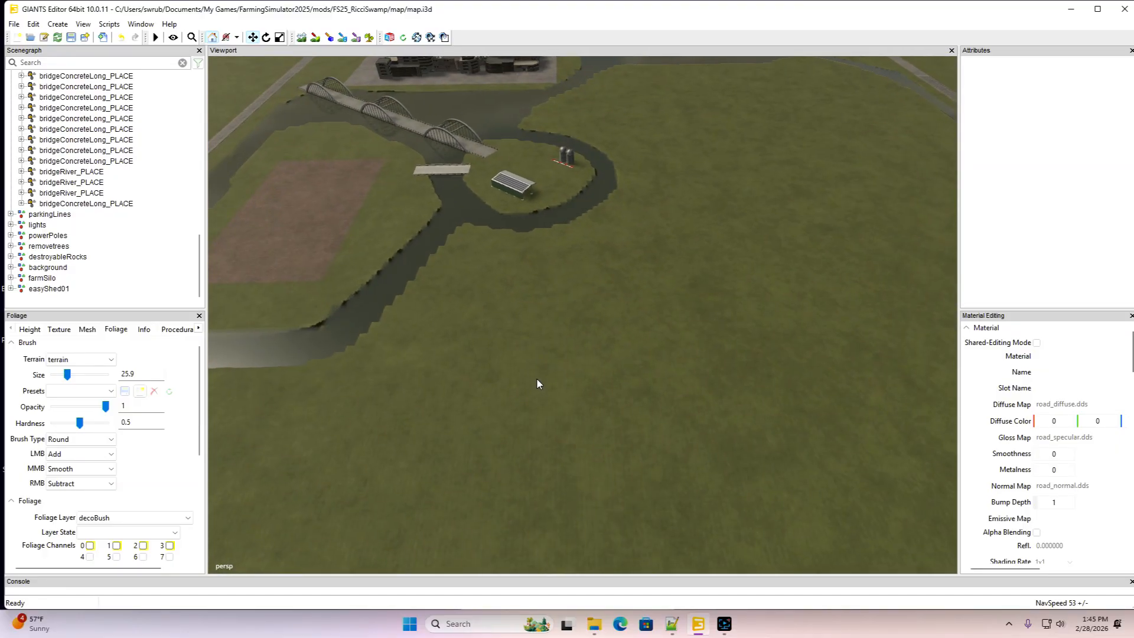
{"action": "left_click_drag", "start_coordinate": [536, 384], "coordinate": [525, 427], "text": "alt"}
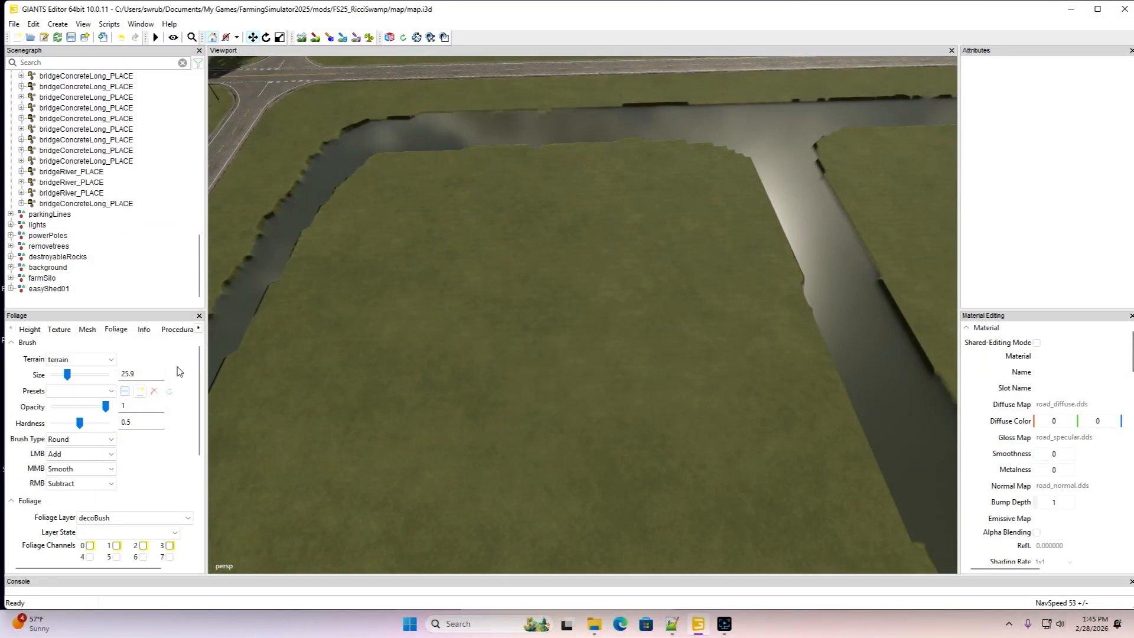
{"action": "left_click", "coordinate": [59, 329]}
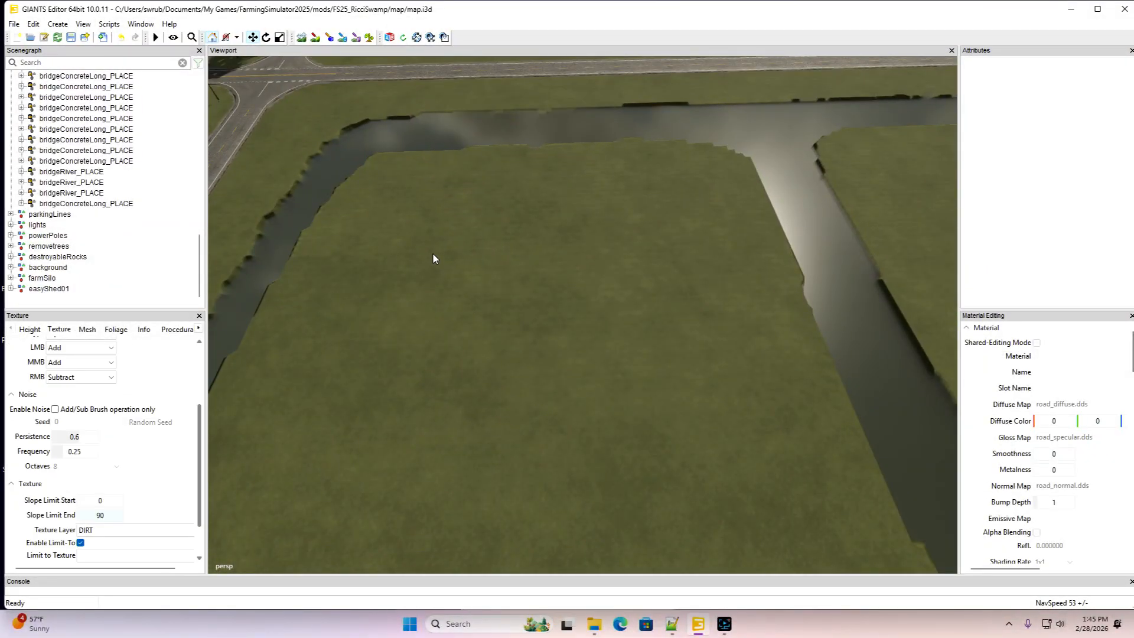
{"action": "left_click", "coordinate": [319, 38]}
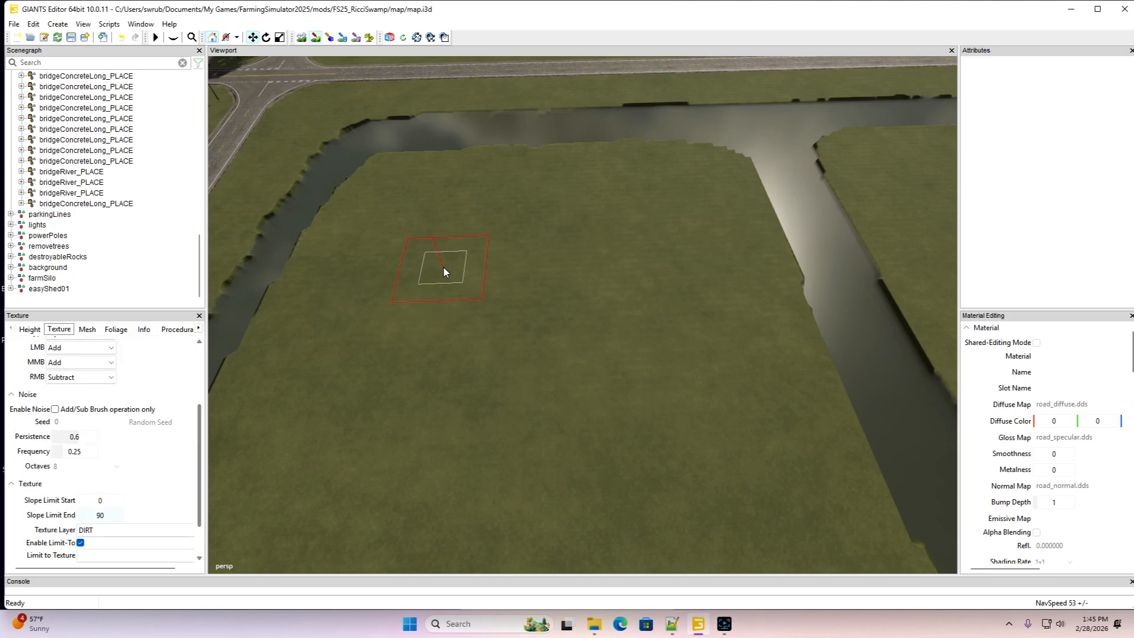
{"action": "left_click", "coordinate": [316, 39]}
Extend the dirt patch into a wide strip across the field toward the new channel
{"action": "mouse_move", "coordinate": [530, 275]}
{"action": "left_mouse_down", "text": "alt"}
{"action": "mouse_move", "coordinate": [506, 225]}
{"action": "mouse_move", "coordinate": [531, 299]}
{"action": "left_mouse_up", "text": "alt"}
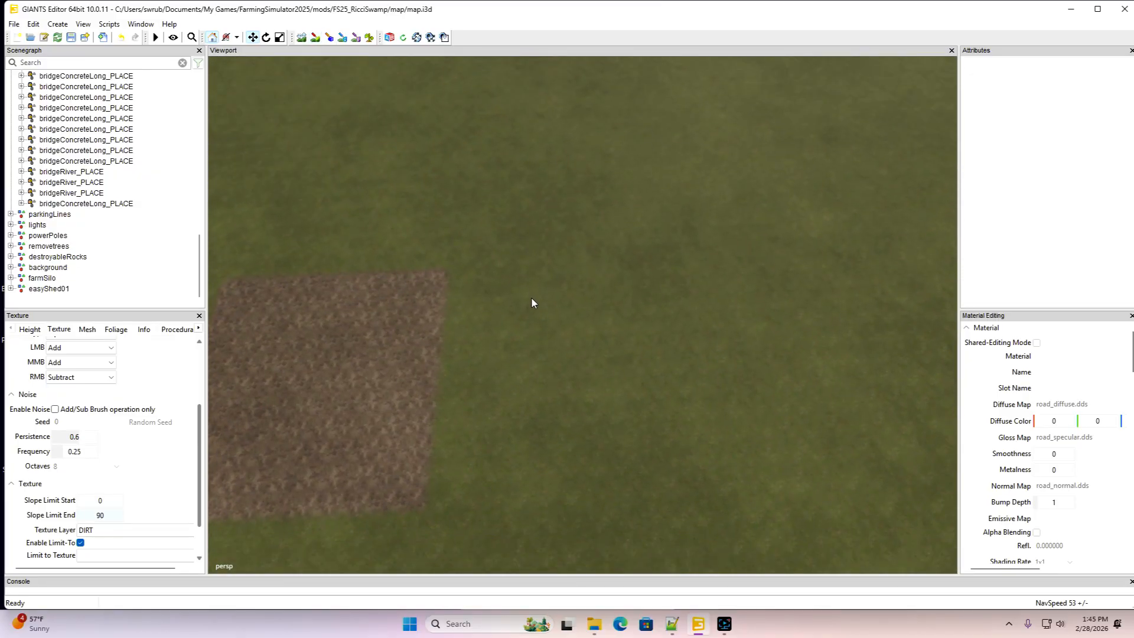
{"action": "left_click", "coordinate": [316, 38]}
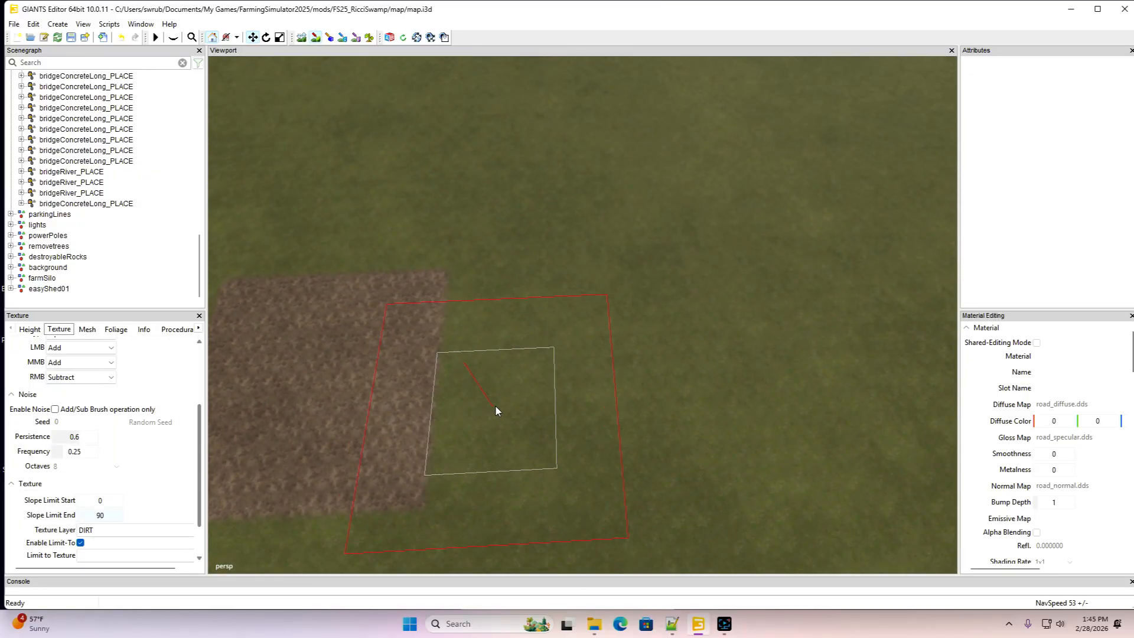
{"action": "mouse_move", "coordinate": [495, 407]}
{"action": "left_mouse_down"}
{"action": "mouse_move", "coordinate": [502, 377]}
{"action": "mouse_move", "coordinate": [679, 376]}
{"action": "mouse_move", "coordinate": [682, 365]}
{"action": "left_mouse_up"}
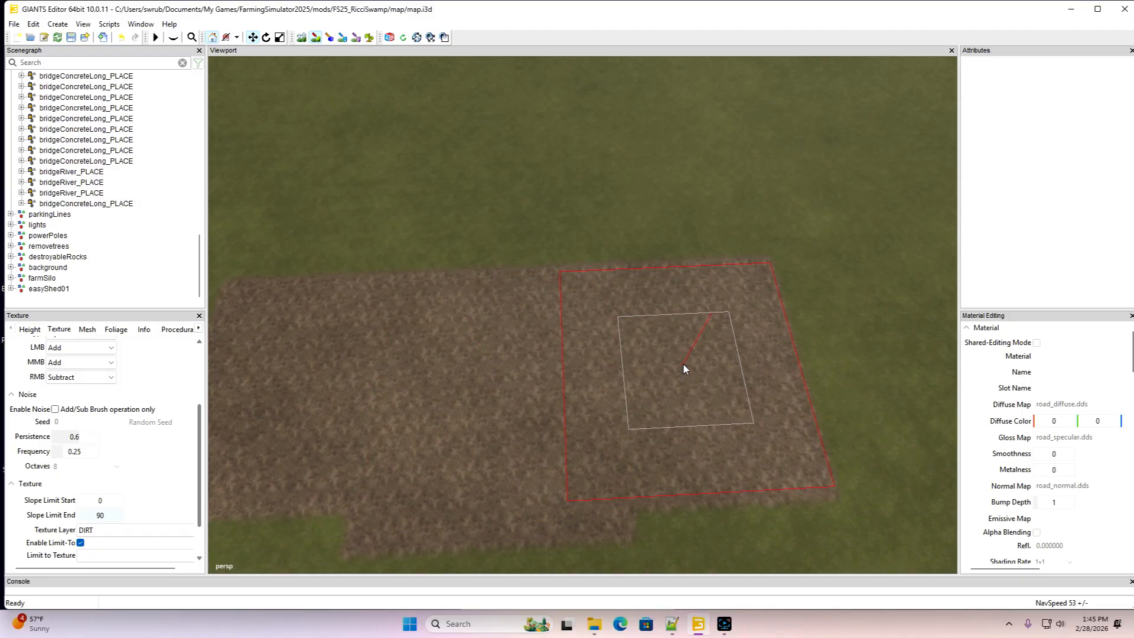
{"action": "left_click", "coordinate": [316, 41]}
{"action": "left_click_drag", "start_coordinate": [339, 132], "coordinate": [339, 133], "text": "alt"}
{"action": "scroll", "coordinate": [339, 133], "scroll_direction": "down", "scroll_amount": 5}
{"action": "middle_click_drag", "start_coordinate": [339, 133], "coordinate": [339, 132], "text": "alt"}
{"action": "scroll", "coordinate": [339, 133], "scroll_direction": "up", "scroll_amount": 3}
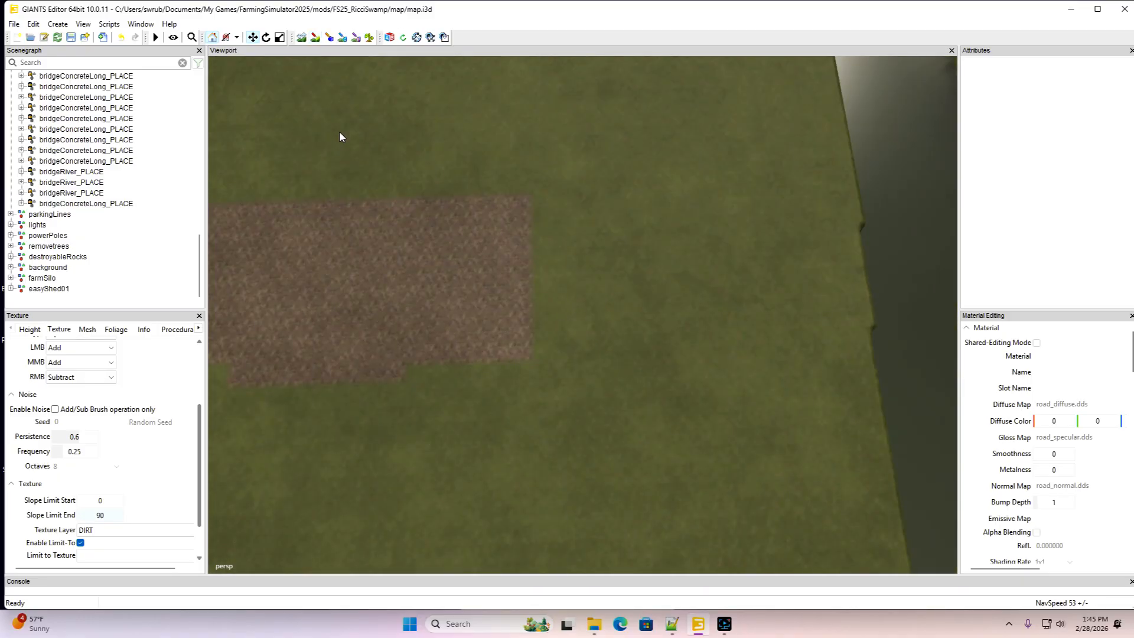
{"action": "left_click", "coordinate": [317, 39]}
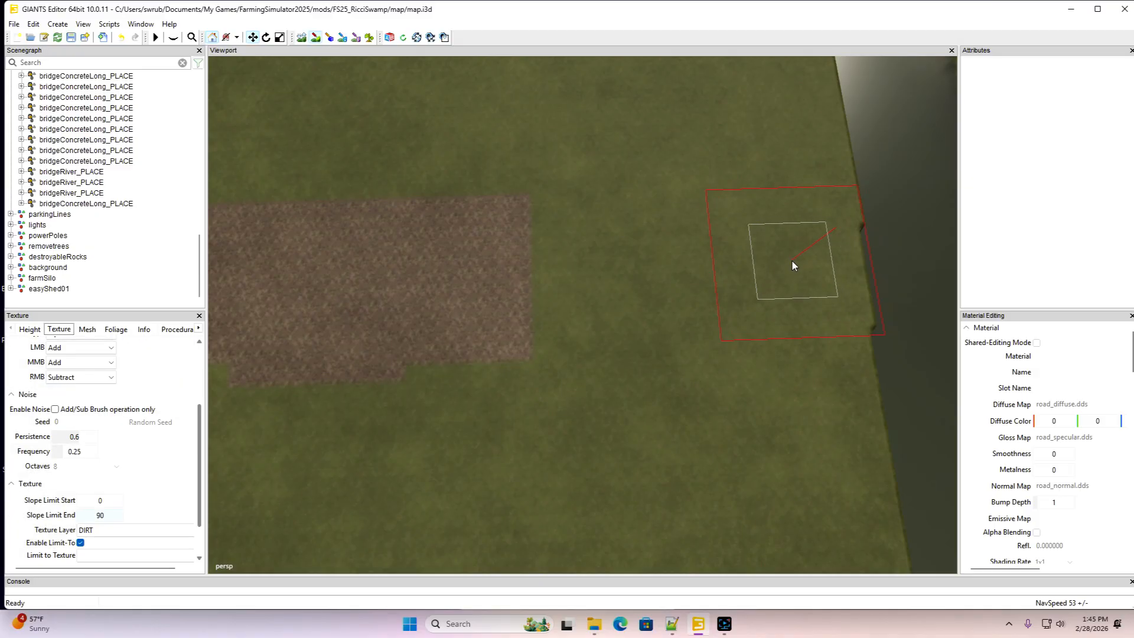
{"action": "left_click", "coordinate": [590, 286]}
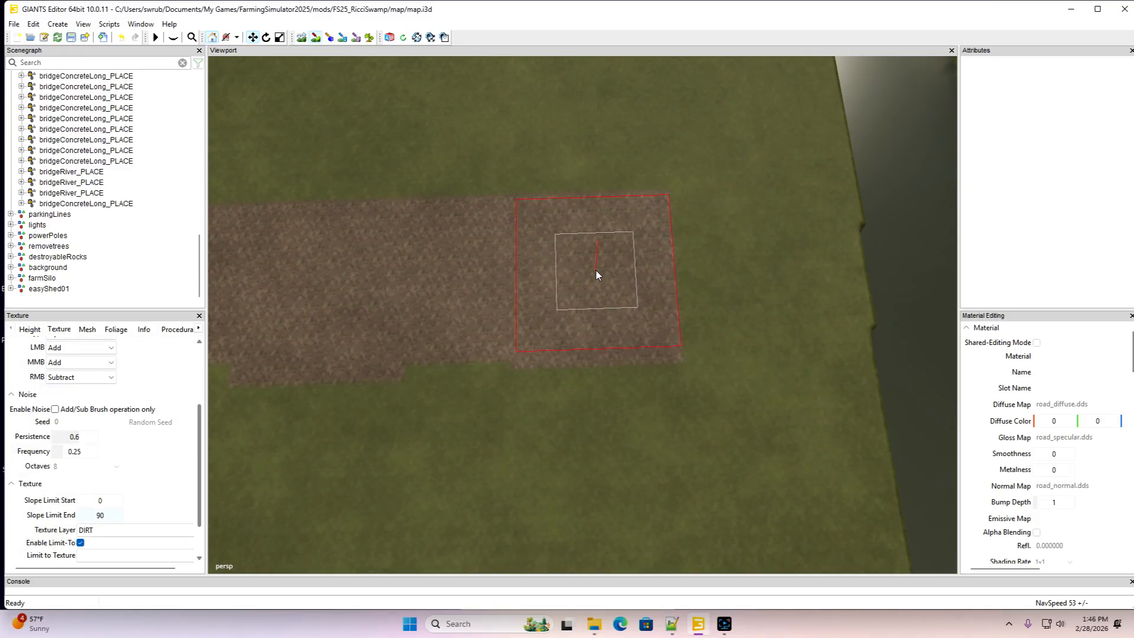
Paint a long dirt strip at a right angle from the wide strip's end nearest the new channel, deep into the open field
{"action": "right_click_drag", "start_coordinate": [785, 260], "coordinate": [328, 190]}
{"action": "left_click", "coordinate": [315, 39]}
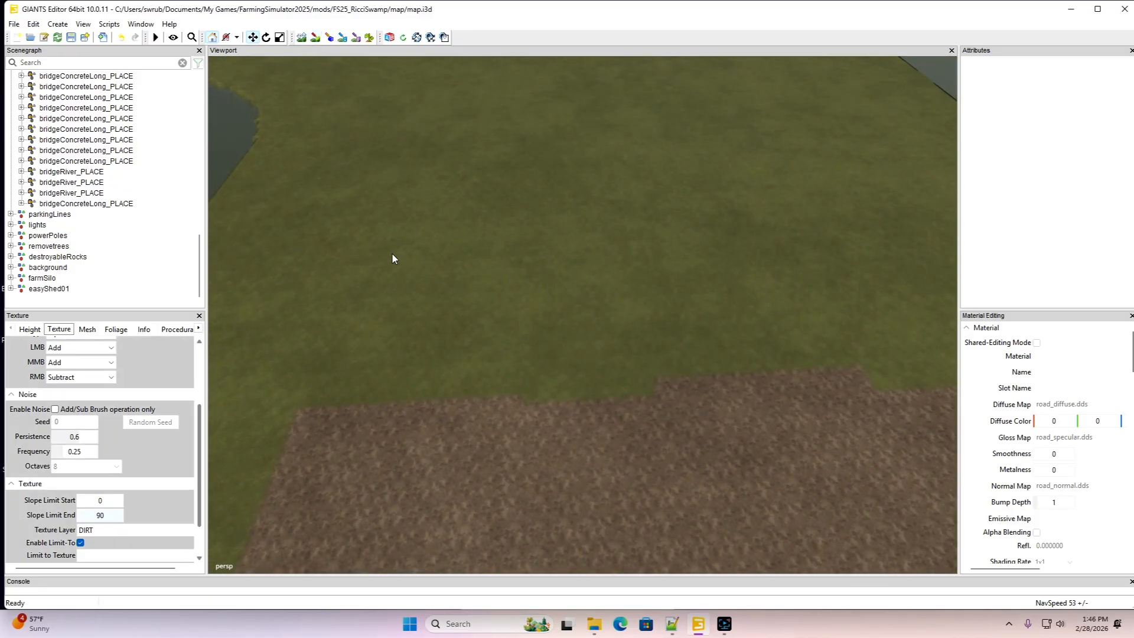
{"action": "left_click_drag", "start_coordinate": [431, 352], "coordinate": [459, 170]}
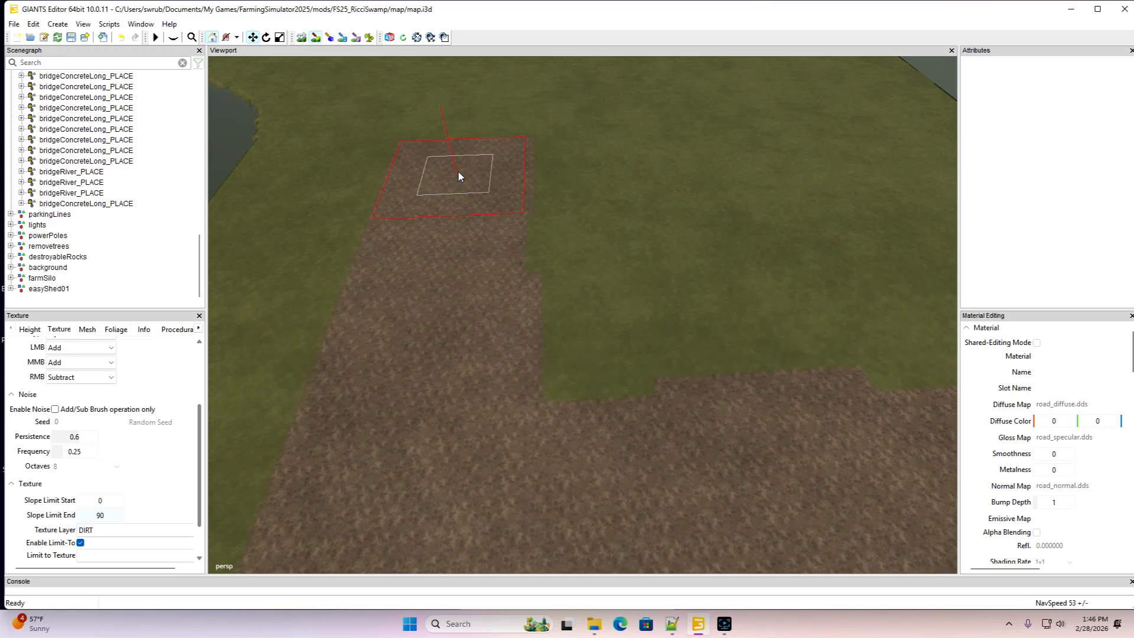
{"action": "left_click", "coordinate": [315, 38]}
{"action": "mouse_move", "coordinate": [485, 235]}
{"action": "left_mouse_down", "text": "alt"}
{"action": "mouse_move", "coordinate": [454, 152]}
{"action": "mouse_move", "coordinate": [480, 243]}
{"action": "mouse_move", "coordinate": [461, 239]}
{"action": "left_mouse_up", "text": "alt"}
{"action": "scroll", "coordinate": [454, 153], "scroll_direction": "up", "scroll_amount": 3}
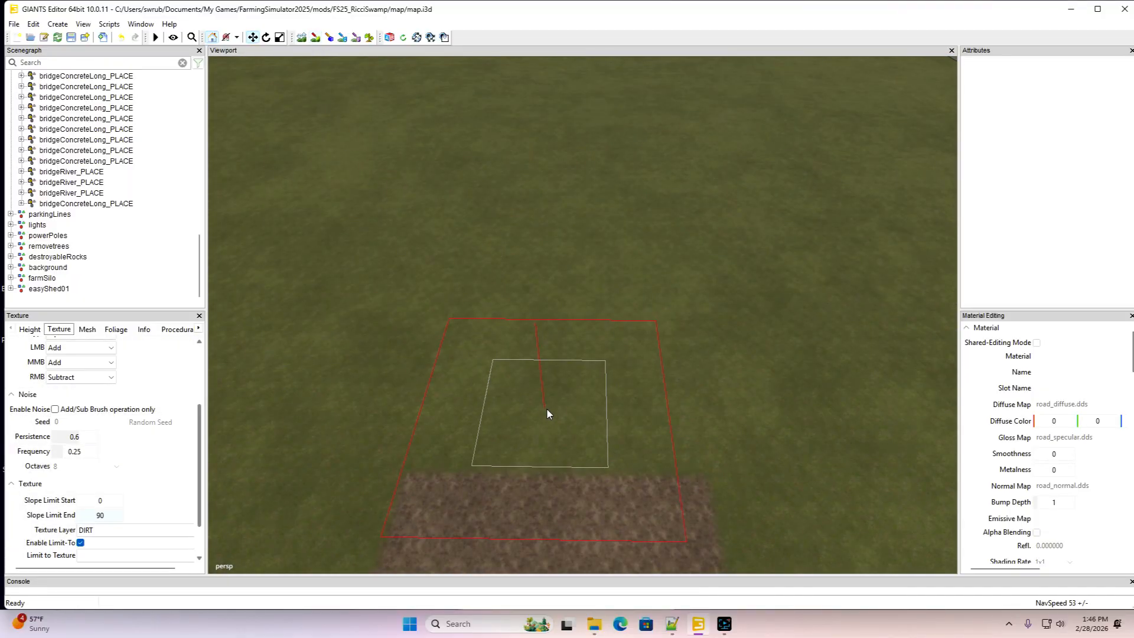
{"action": "left_click_drag", "start_coordinate": [547, 409], "coordinate": [561, 407]}
{"action": "left_click_drag", "start_coordinate": [563, 302], "coordinate": [568, 212]}
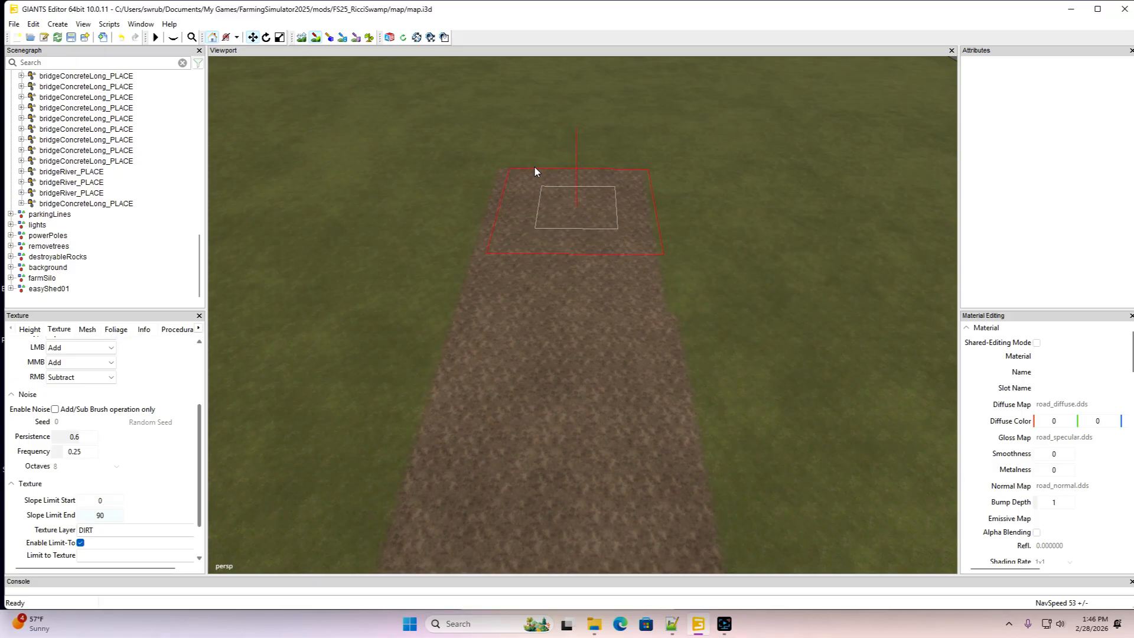
{"action": "right_click_drag", "start_coordinate": [331, 68], "coordinate": [645, 242]}
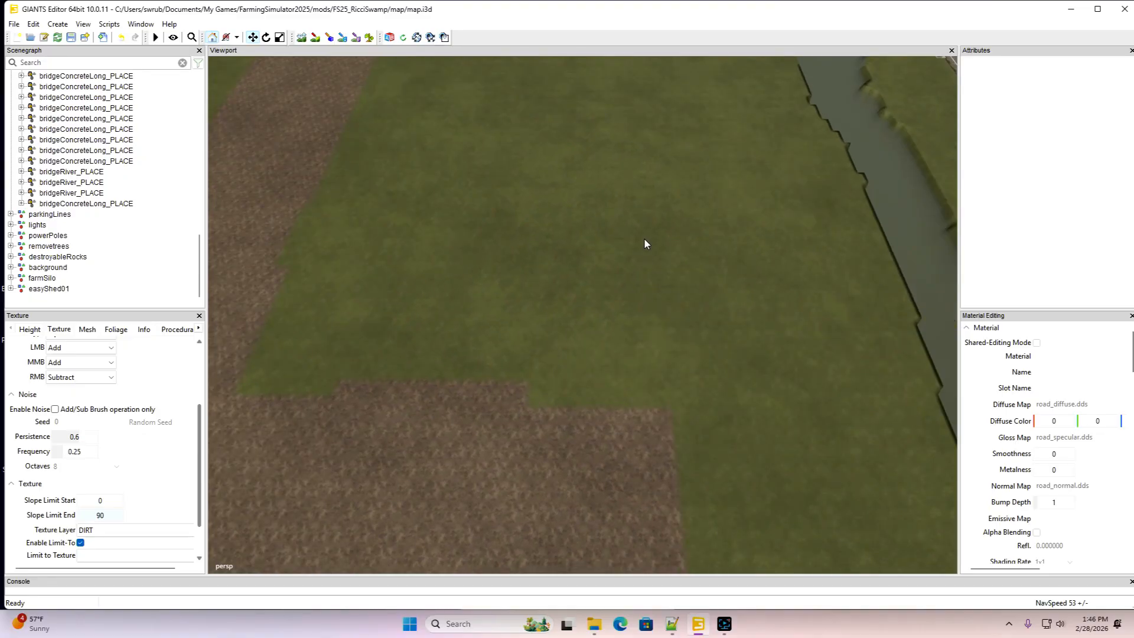
Fill the near part of the grass gap between the two parallel dirt strips with DIRT
{"action": "left_click", "coordinate": [316, 37]}
{"action": "mouse_move", "coordinate": [506, 329]}
{"action": "left_mouse_down"}
{"action": "mouse_move", "coordinate": [519, 356]}
{"action": "mouse_move", "coordinate": [571, 350]}
{"action": "mouse_move", "coordinate": [576, 142]}
{"action": "left_mouse_up"}
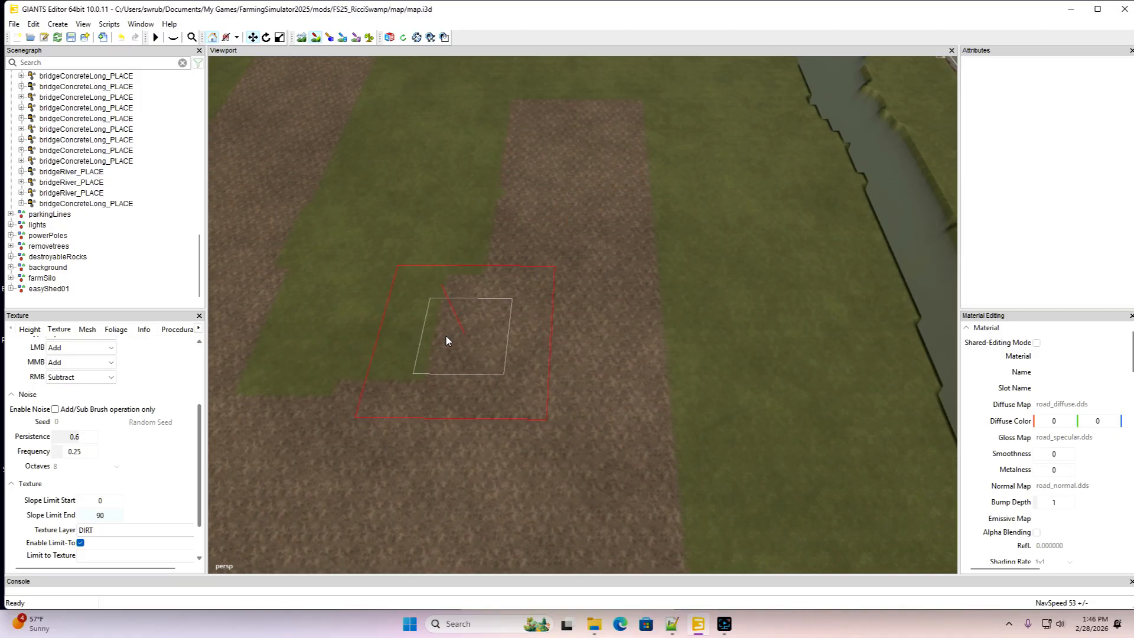
{"action": "left_click_drag", "start_coordinate": [446, 340], "coordinate": [323, 204]}
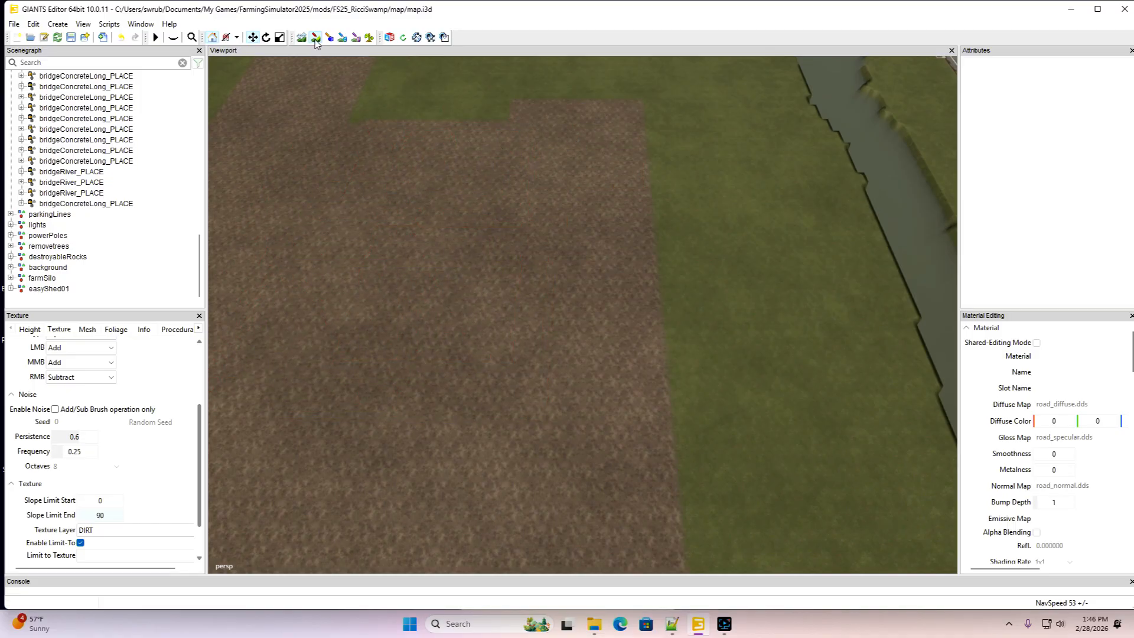
Lengthen the long dirt strip at its far end and paint DIRT from there back toward the roadside channel
{"action": "mouse_move", "coordinate": [555, 355]}
{"action": "right_mouse_down"}
{"action": "mouse_move", "coordinate": [538, 232]}
{"action": "mouse_move", "coordinate": [558, 309]}
{"action": "mouse_move", "coordinate": [458, 311]}
{"action": "right_mouse_up"}
{"action": "scroll", "coordinate": [505, 345], "scroll_direction": "down", "scroll_amount": 10}
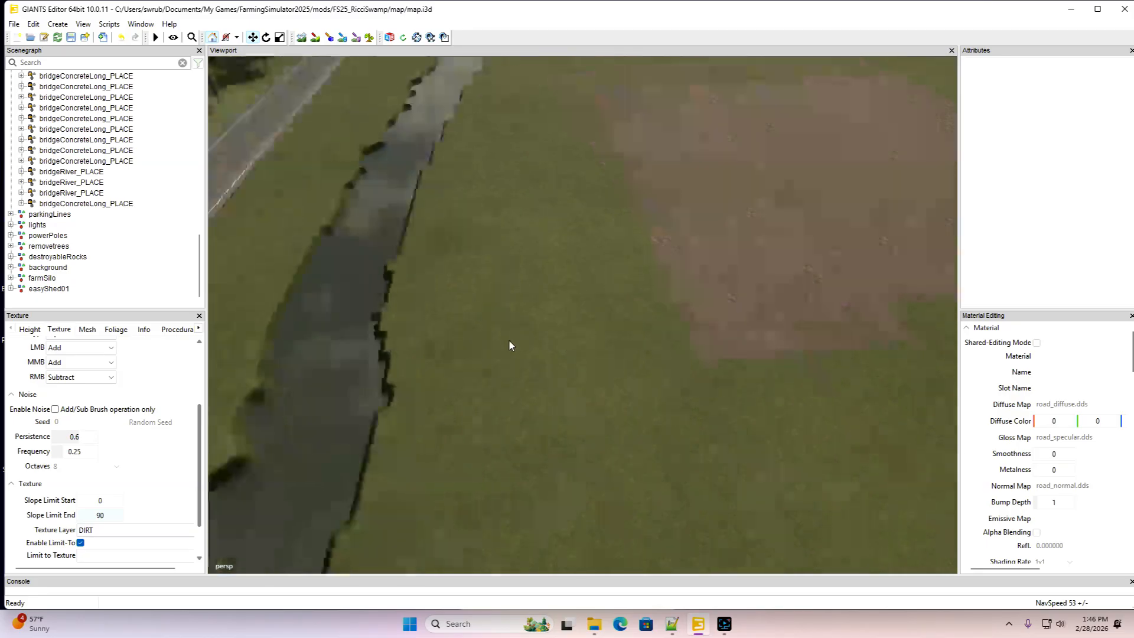
{"action": "right_click_drag", "start_coordinate": [505, 346], "coordinate": [504, 377]}
{"action": "scroll", "coordinate": [587, 372], "scroll_direction": "up", "scroll_amount": 8}
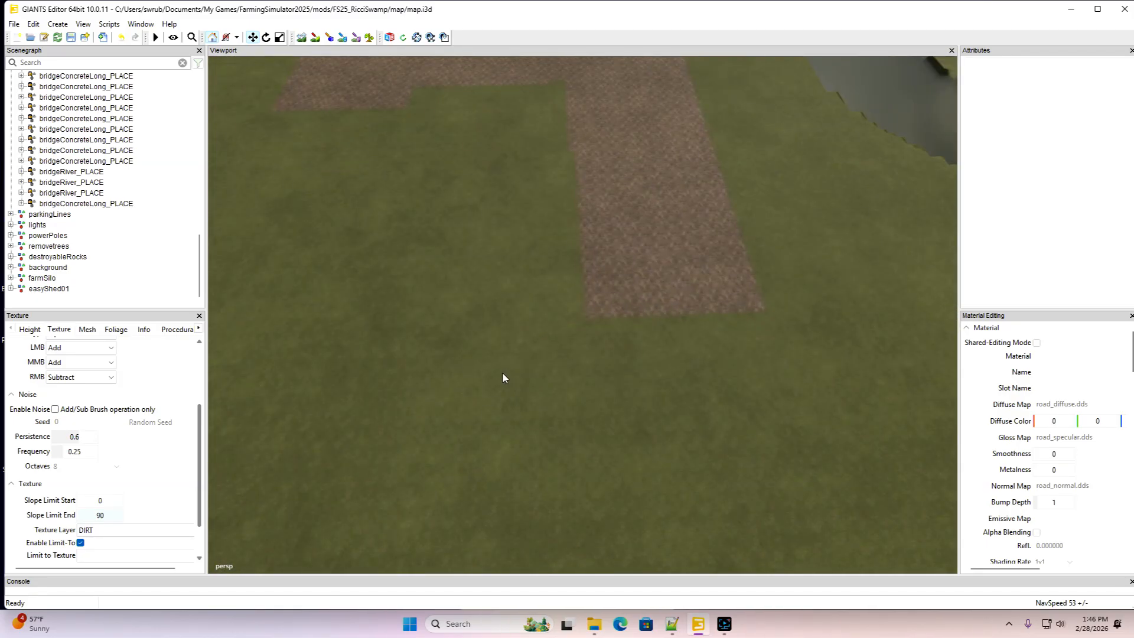
{"action": "left_click", "coordinate": [316, 37]}
{"action": "left_click", "coordinate": [683, 351]}
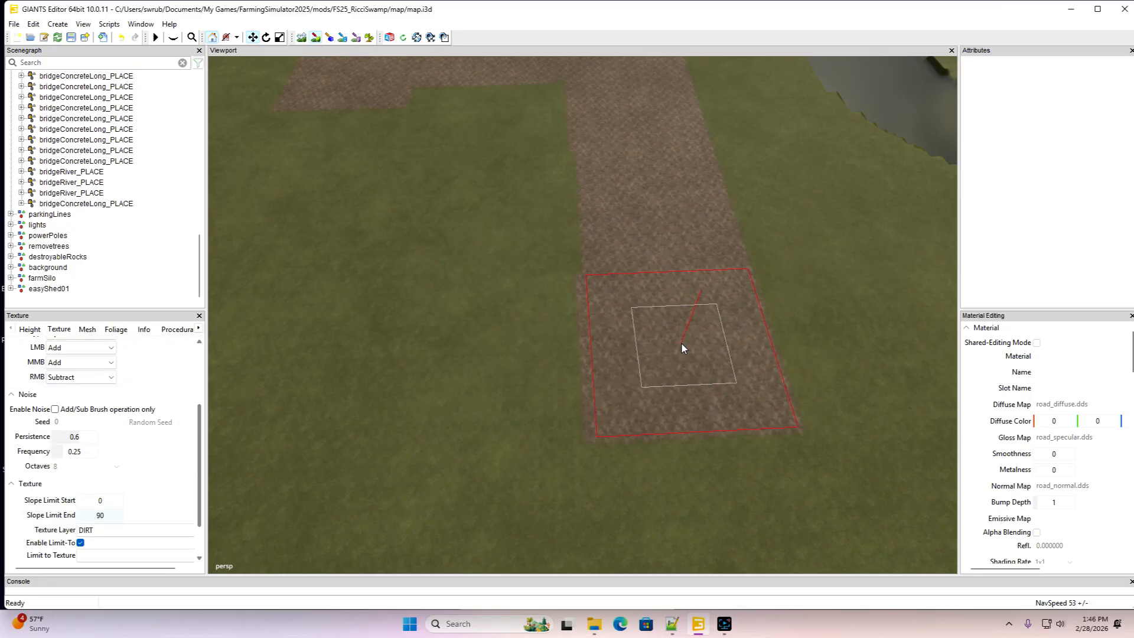
{"action": "mouse_move", "coordinate": [681, 348]}
{"action": "left_mouse_down"}
{"action": "mouse_move", "coordinate": [547, 337]}
{"action": "mouse_move", "coordinate": [543, 352]}
{"action": "mouse_move", "coordinate": [445, 355]}
{"action": "left_mouse_up"}
{"action": "left_click", "coordinate": [313, 40]}
Paint DIRT over the remaining grass between the strips so the patch becomes one solid rectangle
{"action": "middle_click_drag", "start_coordinate": [330, 155], "coordinate": [347, 135], "text": "alt"}
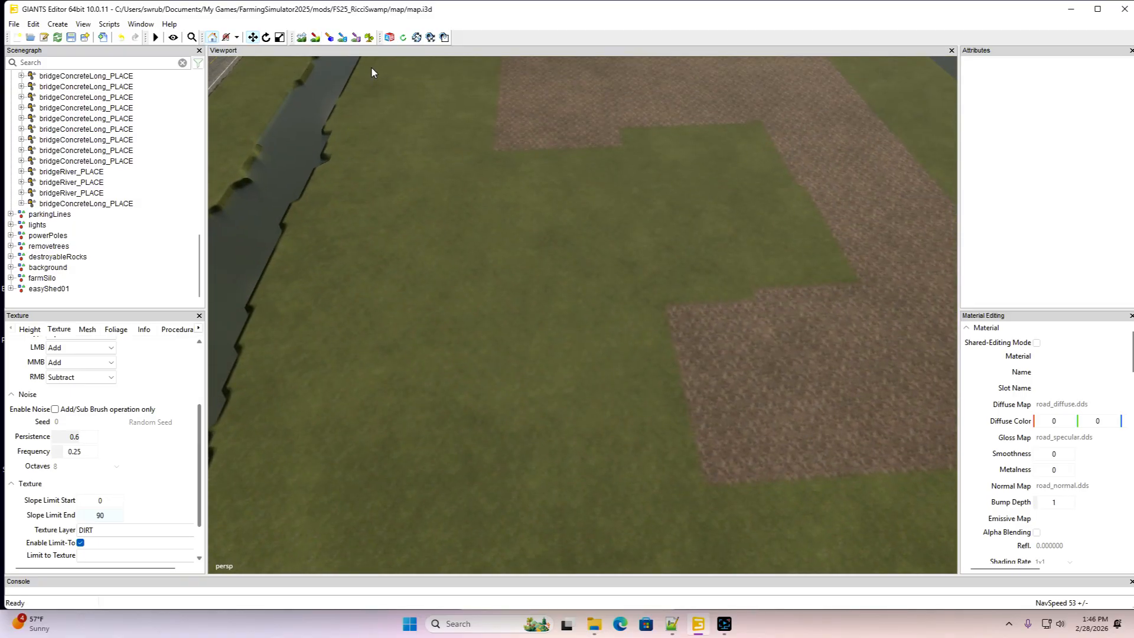
{"action": "left_click", "coordinate": [313, 39]}
{"action": "left_click_drag", "start_coordinate": [555, 176], "coordinate": [560, 184]}
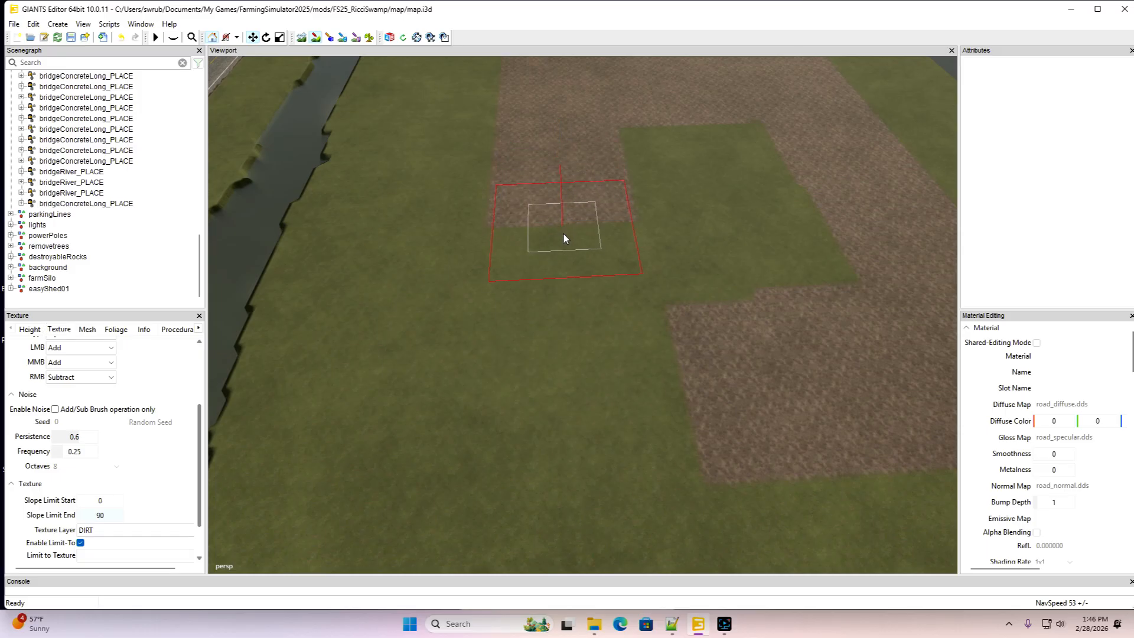
{"action": "mouse_move", "coordinate": [563, 235]}
{"action": "left_mouse_down"}
{"action": "mouse_move", "coordinate": [569, 353]}
{"action": "mouse_move", "coordinate": [597, 362]}
{"action": "mouse_move", "coordinate": [608, 389]}
{"action": "mouse_move", "coordinate": [570, 392]}
{"action": "mouse_move", "coordinate": [627, 312]}
{"action": "mouse_move", "coordinate": [779, 211]}
{"action": "mouse_move", "coordinate": [651, 173]}
{"action": "mouse_move", "coordinate": [331, 2]}
{"action": "left_mouse_up"}
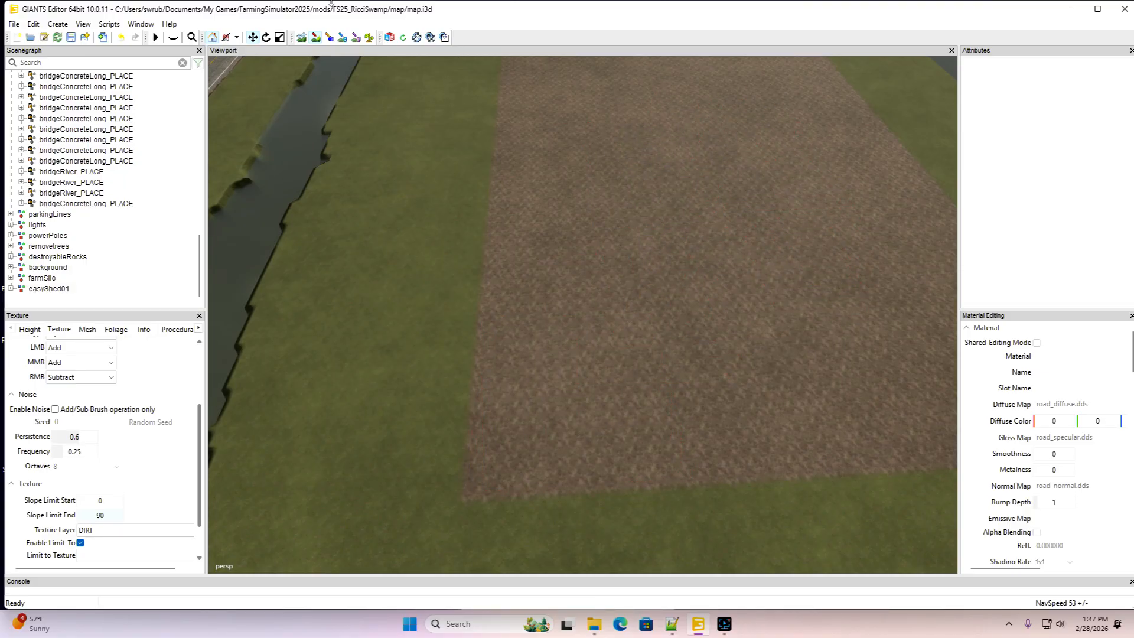
{"action": "left_click", "coordinate": [317, 40]}
Duplicate the short flat bridgeConcreteLong_PLACE beside the arch bridge and move the copy along the channel to about X 407
{"action": "scroll", "coordinate": [538, 223], "scroll_direction": "down", "scroll_amount": 5}
{"action": "left_click_drag", "start_coordinate": [537, 223], "coordinate": [660, 220], "text": "alt"}
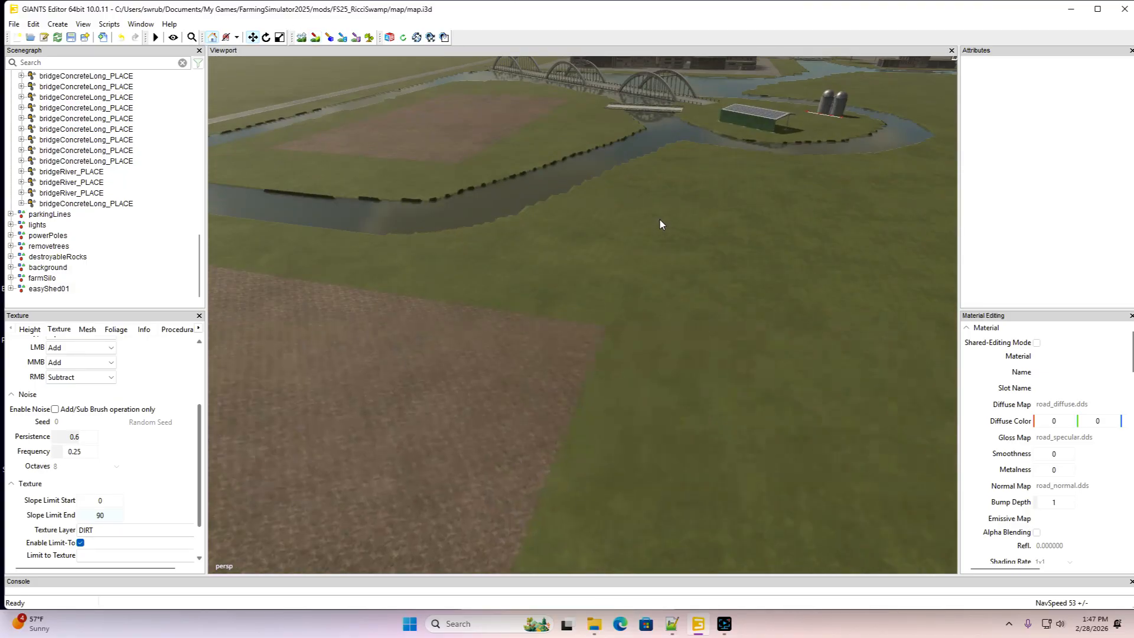
{"action": "mouse_move", "coordinate": [590, 254]}
{"action": "left_mouse_down", "text": "alt"}
{"action": "mouse_move", "coordinate": [657, 261]}
{"action": "mouse_move", "coordinate": [641, 281]}
{"action": "left_mouse_up", "text": "alt"}
{"action": "scroll", "coordinate": [663, 267], "scroll_direction": "down", "scroll_amount": 3}
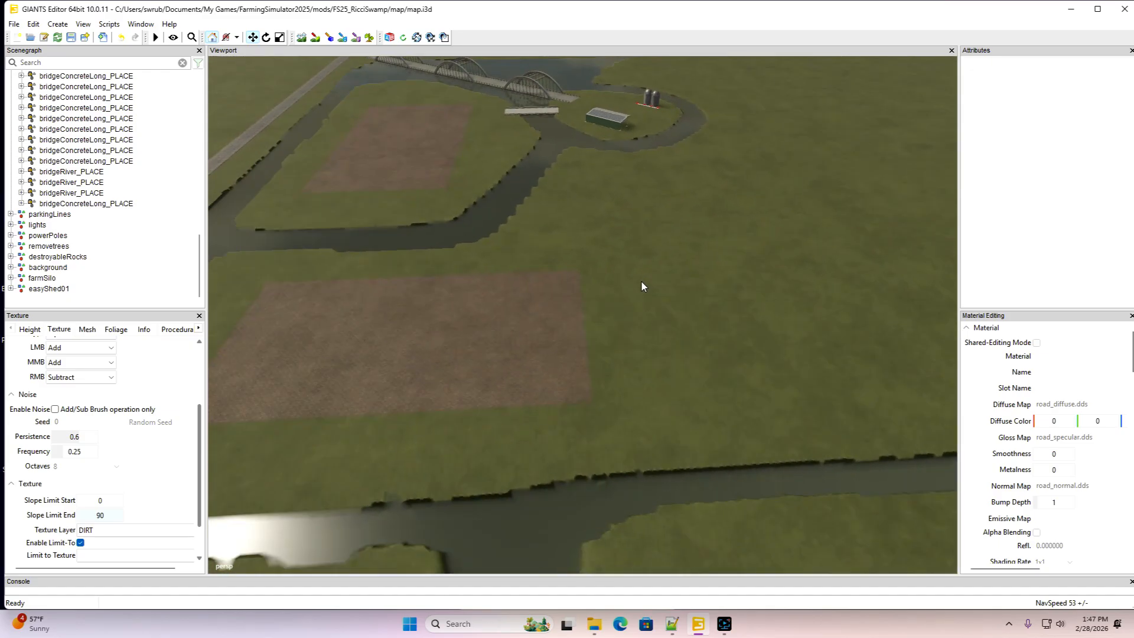
{"action": "scroll", "coordinate": [642, 282], "scroll_direction": "down", "scroll_amount": 1}
{"action": "left_click_drag", "start_coordinate": [661, 320], "coordinate": [621, 320], "text": "alt"}
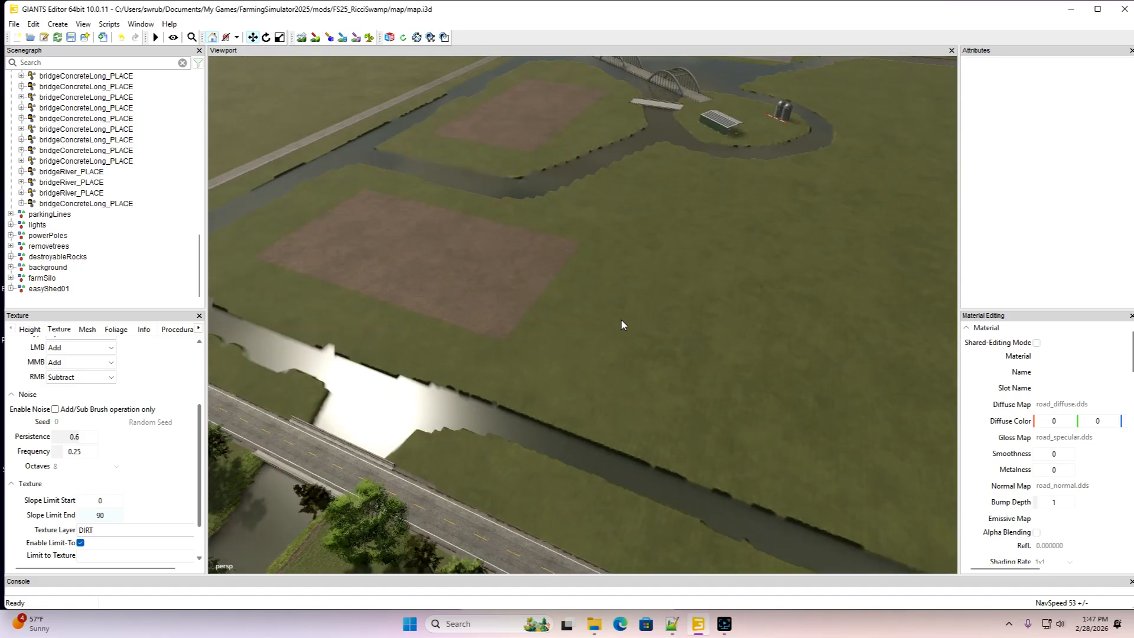
{"action": "left_click_drag", "start_coordinate": [699, 320], "coordinate": [554, 331], "text": "alt"}
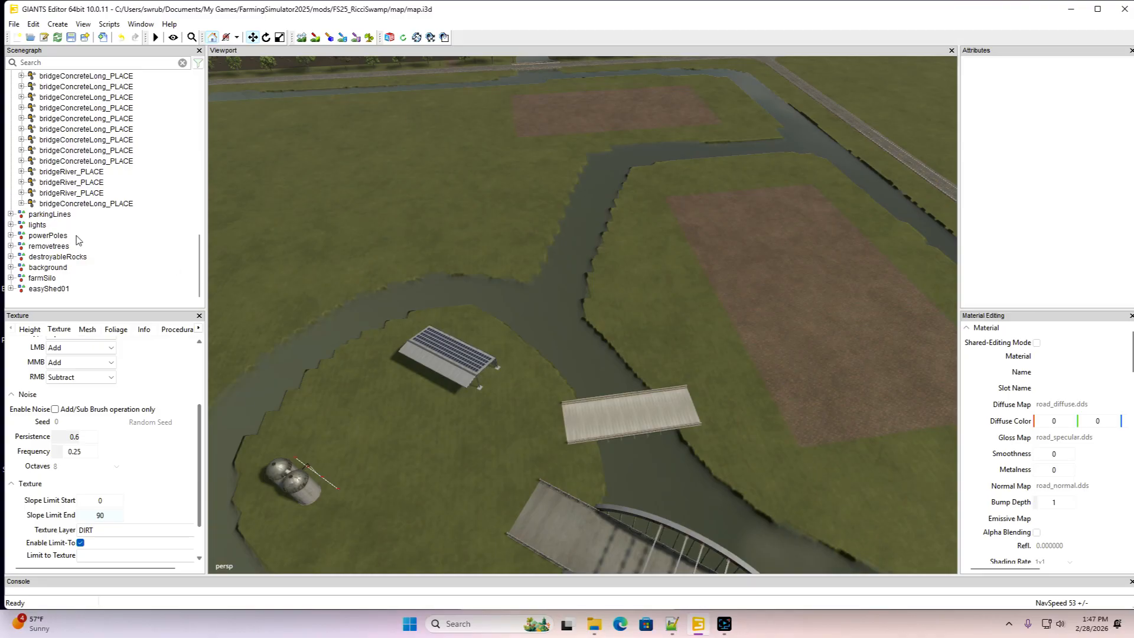
{"action": "left_click", "coordinate": [34, 207]}
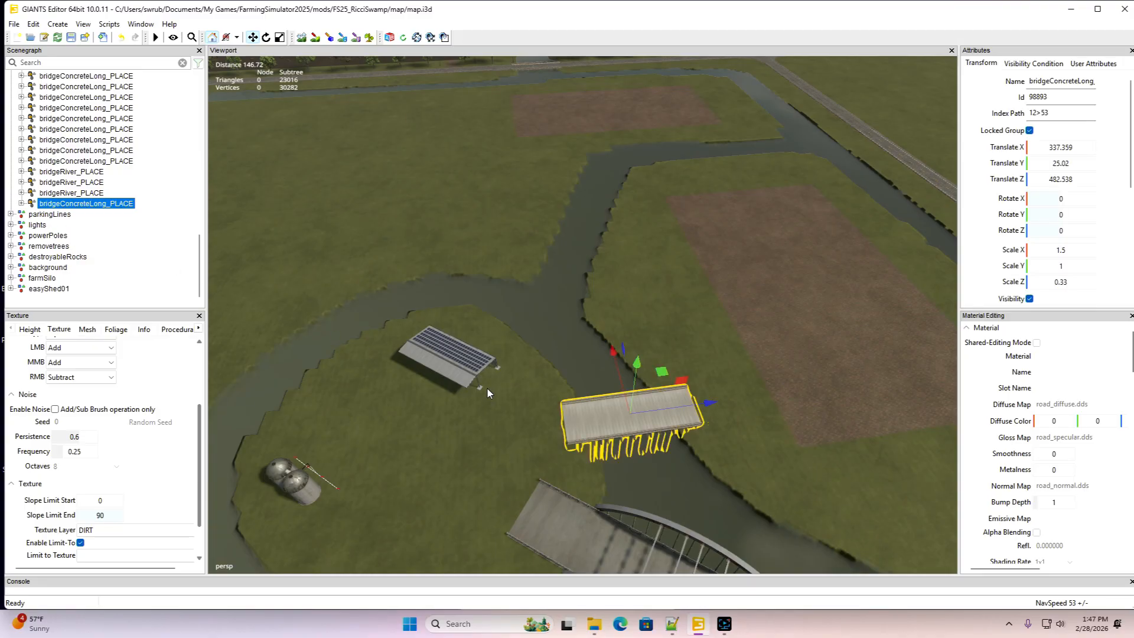
{"action": "key", "text": "ctrl+d"}
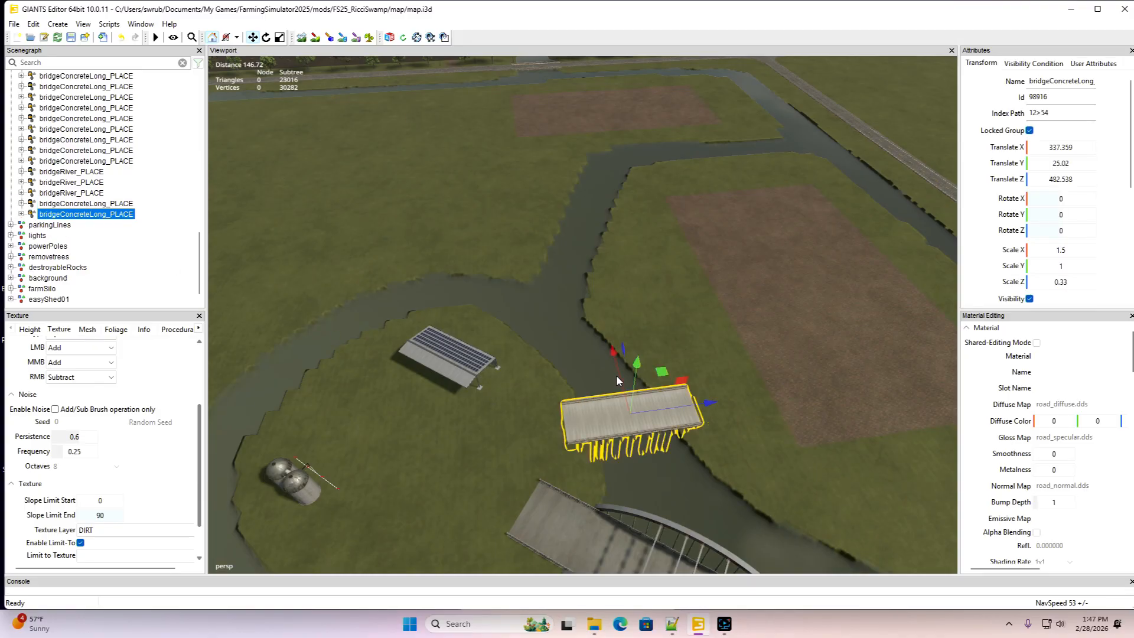
{"action": "left_click_drag", "start_coordinate": [621, 381], "coordinate": [551, 243]}
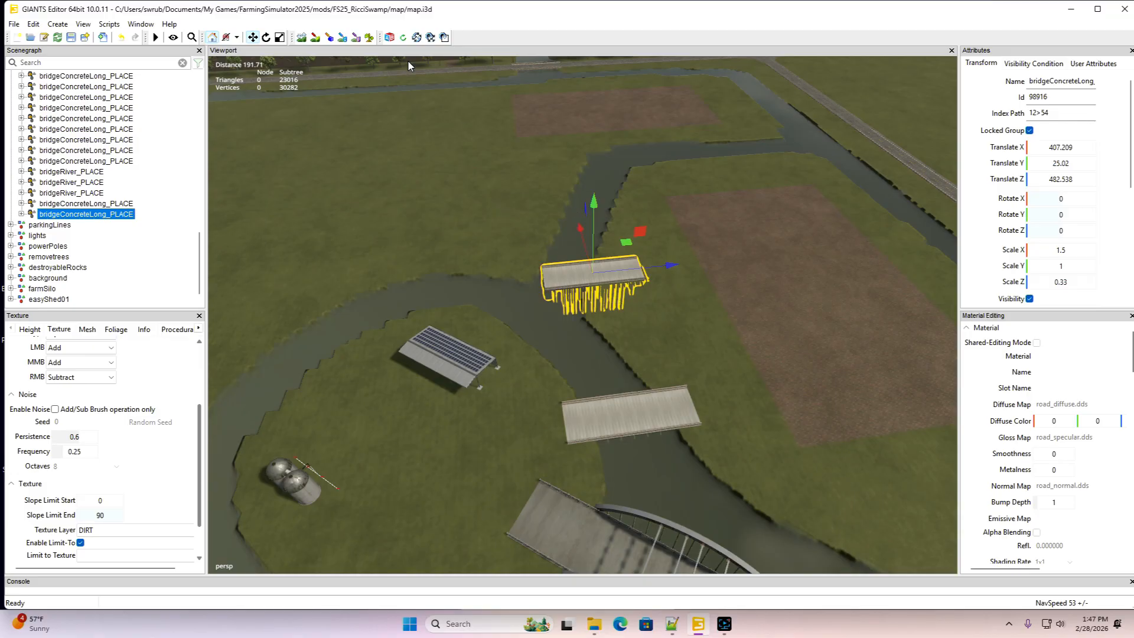
Rotate and move the copied bridge to span the moat behind the shed, at about X 399.3, Z 387.8, rotated -180, 73.8, 180
{"action": "left_click", "coordinate": [266, 37]}
{"action": "left_click_drag", "start_coordinate": [647, 334], "coordinate": [681, 281]}
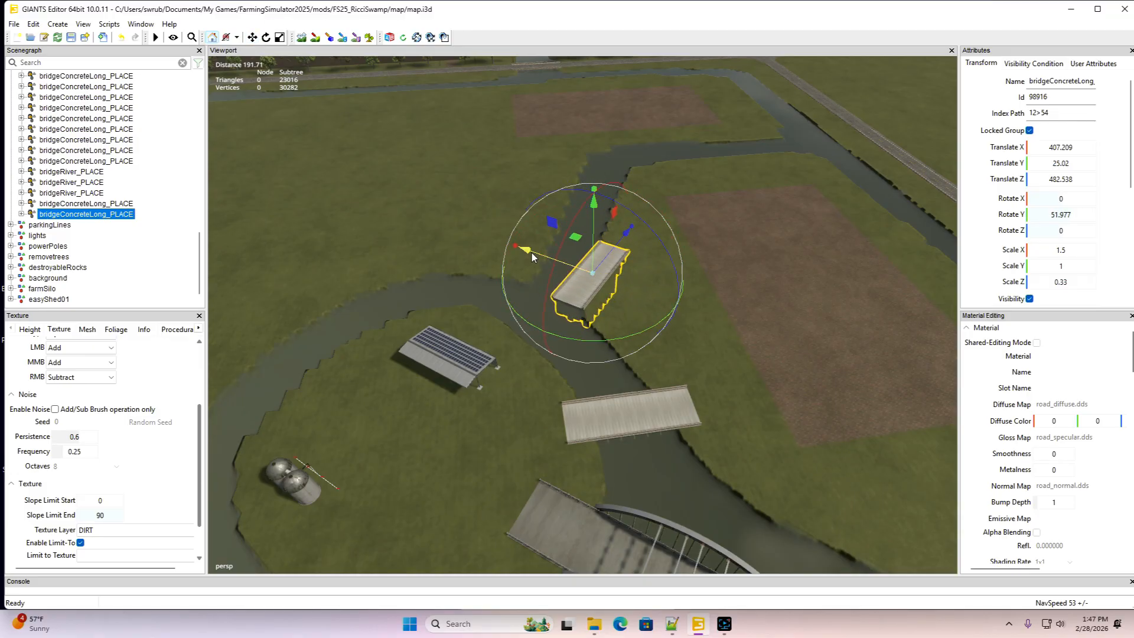
{"action": "left_click_drag", "start_coordinate": [532, 252], "coordinate": [448, 238]}
{"action": "left_click_drag", "start_coordinate": [443, 240], "coordinate": [511, 281], "text": "alt"}
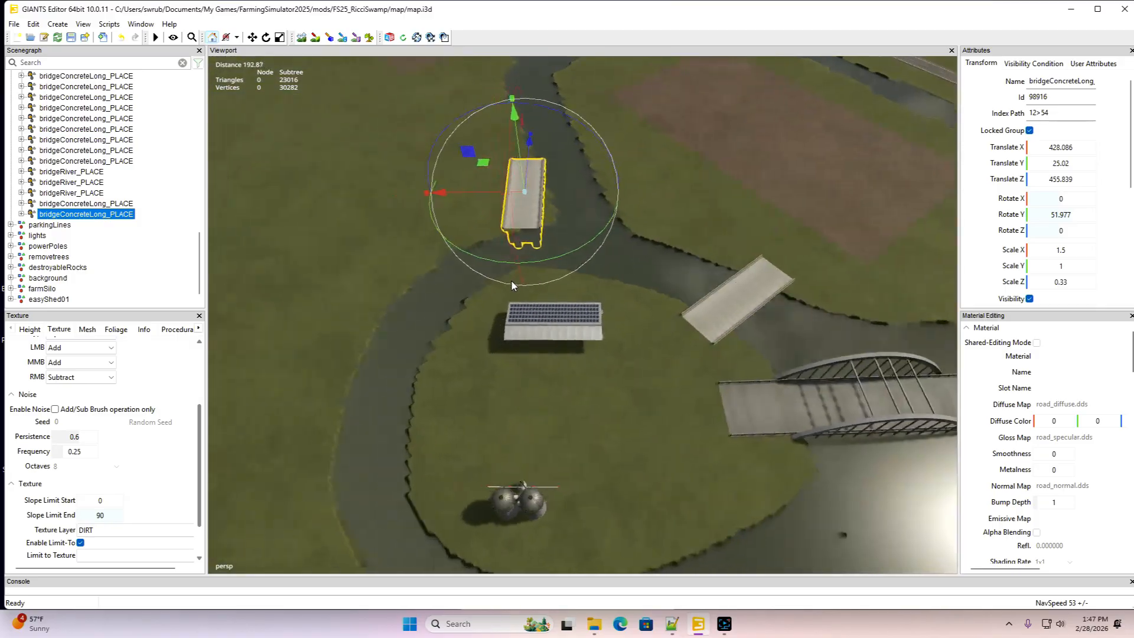
{"action": "middle_click_drag", "start_coordinate": [512, 281], "coordinate": [516, 282], "text": "alt"}
{"action": "key", "text": "d"}
{"action": "left_click_drag", "start_coordinate": [516, 282], "coordinate": [464, 260], "text": "alt"}
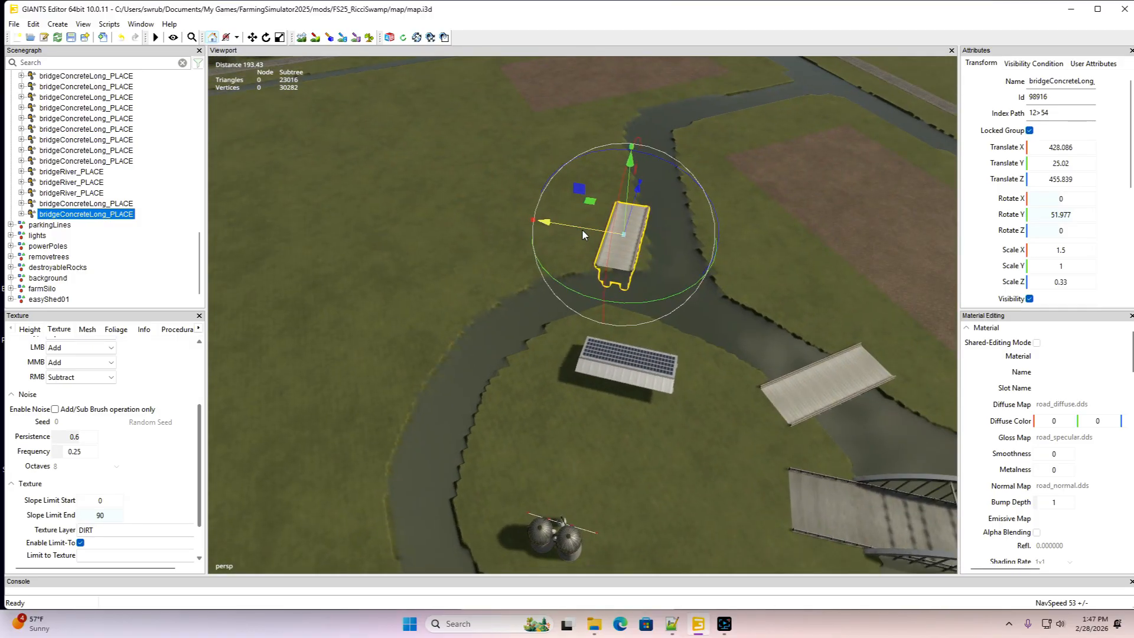
{"action": "left_click_drag", "start_coordinate": [582, 235], "coordinate": [802, 378]}
{"action": "scroll", "coordinate": [632, 355], "scroll_direction": "up", "scroll_amount": 8}
{"action": "scroll", "coordinate": [786, 384], "scroll_direction": "down", "scroll_amount": 4}
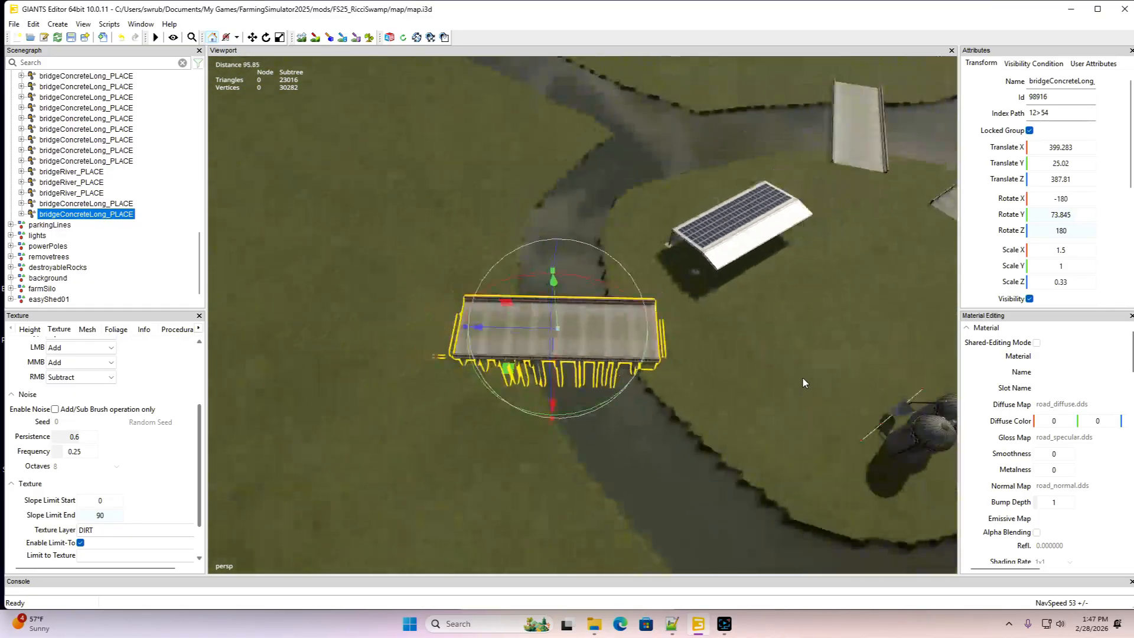
{"action": "scroll", "coordinate": [803, 376], "scroll_direction": "down", "scroll_amount": 3}
{"action": "left_click_drag", "start_coordinate": [585, 386], "coordinate": [682, 402], "text": "alt"}
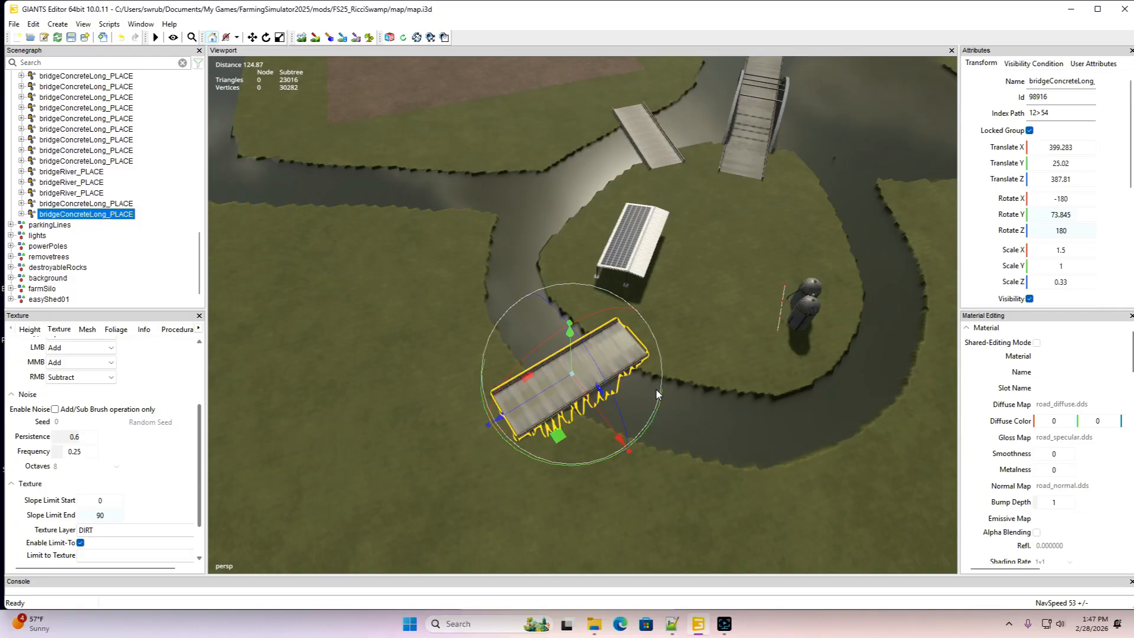
{"action": "scroll", "coordinate": [653, 345], "scroll_direction": "up", "scroll_amount": 3}
{"action": "scroll", "coordinate": [682, 401], "scroll_direction": "up", "scroll_amount": 3}
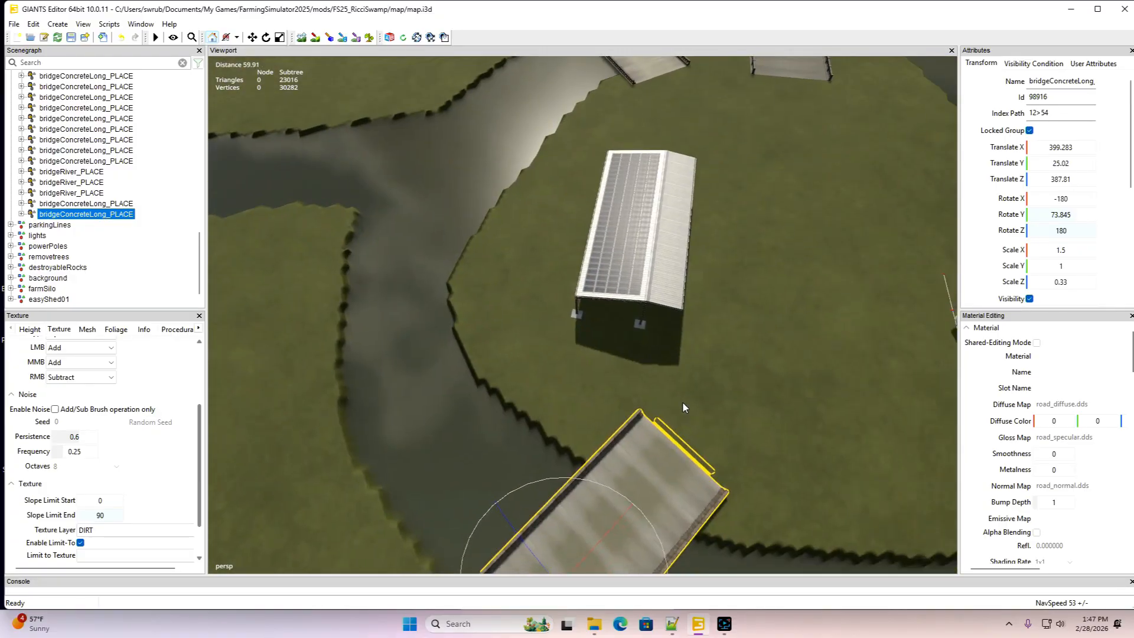
{"action": "scroll", "coordinate": [683, 402], "scroll_direction": "down", "scroll_amount": 3}
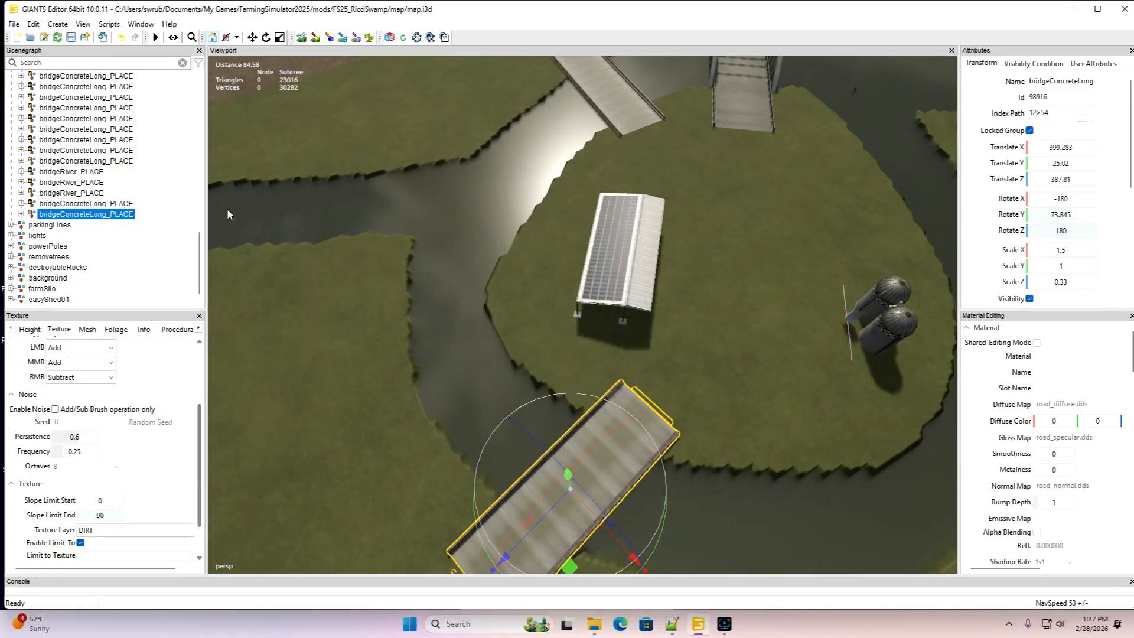
Move easyShed01 closer to the moat edge, to about X 373.2, Z 430.8
{"action": "left_click", "coordinate": [23, 299]}
{"action": "left_click_drag", "start_coordinate": [665, 269], "coordinate": [468, 324]}
{"action": "scroll", "coordinate": [643, 318], "scroll_direction": "down", "scroll_amount": 3}
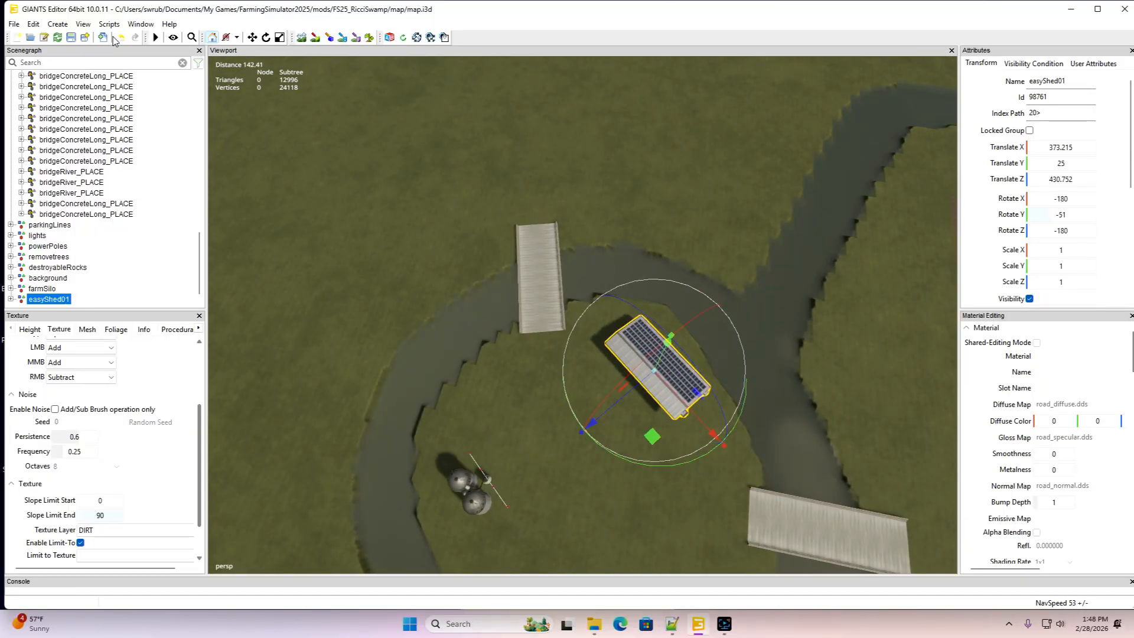
Widen the channel junction between the new bridge and the side channel by replacing the terrain height with 20
{"action": "left_click", "coordinate": [301, 38]}
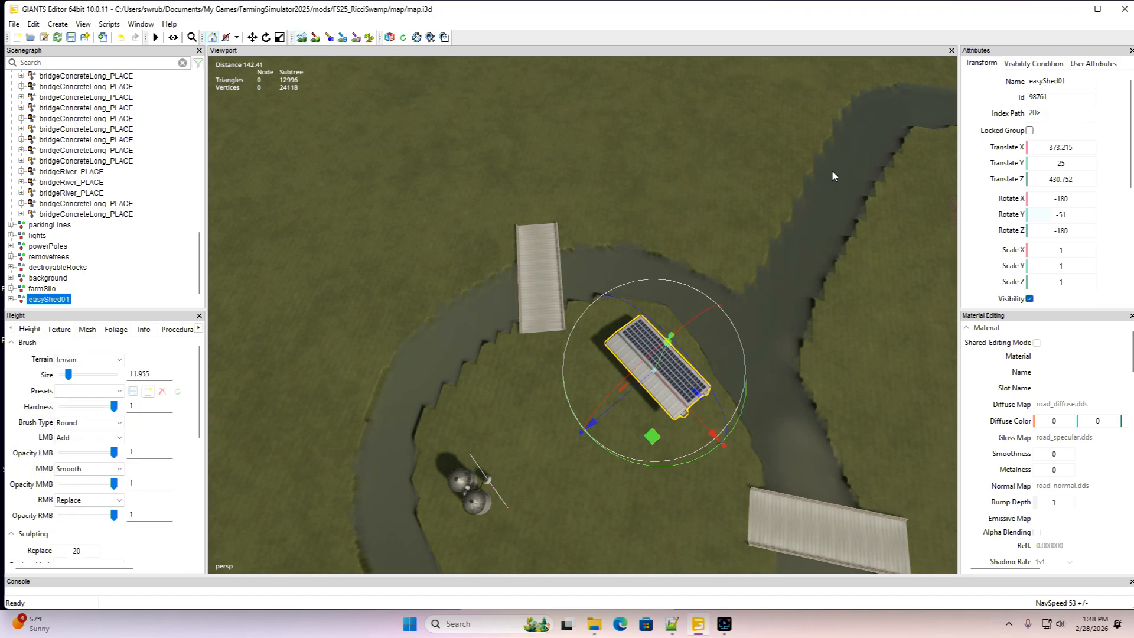
{"action": "mouse_move", "coordinate": [828, 177]}
{"action": "right_mouse_down"}
{"action": "mouse_move", "coordinate": [727, 236]}
{"action": "mouse_move", "coordinate": [661, 255]}
{"action": "mouse_move", "coordinate": [598, 253]}
{"action": "mouse_move", "coordinate": [463, 293]}
{"action": "mouse_move", "coordinate": [431, 331]}
{"action": "mouse_move", "coordinate": [520, 275]}
{"action": "mouse_move", "coordinate": [761, 246]}
{"action": "mouse_move", "coordinate": [722, 282]}
{"action": "mouse_move", "coordinate": [670, 277]}
{"action": "mouse_move", "coordinate": [812, 198]}
{"action": "right_mouse_up"}
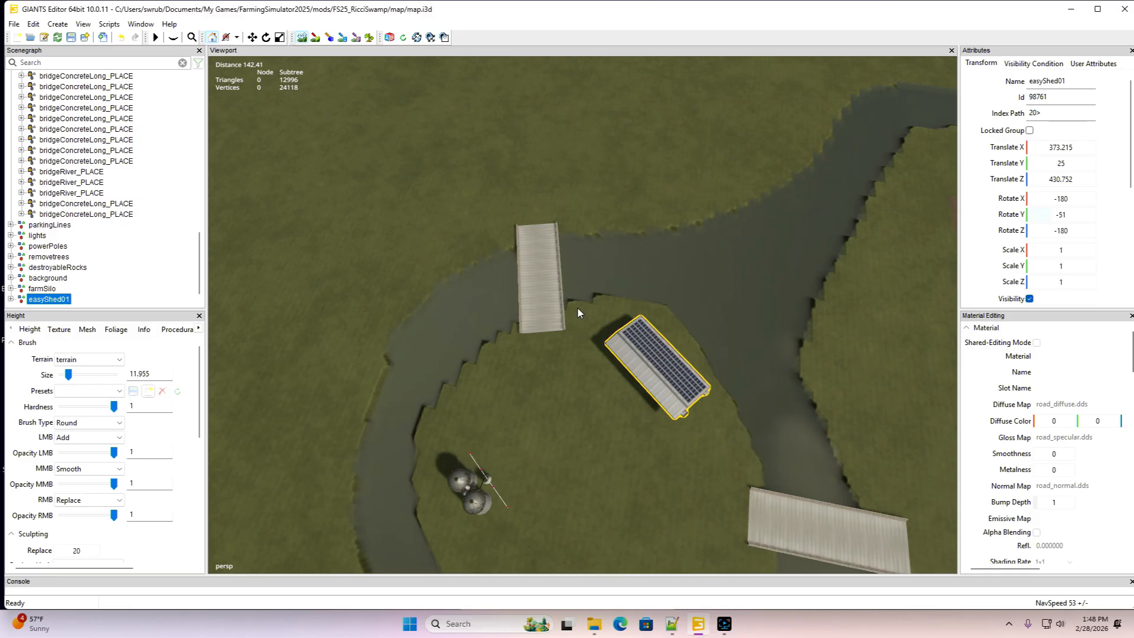
{"action": "left_click_drag", "start_coordinate": [576, 303], "coordinate": [604, 274], "text": "alt"}
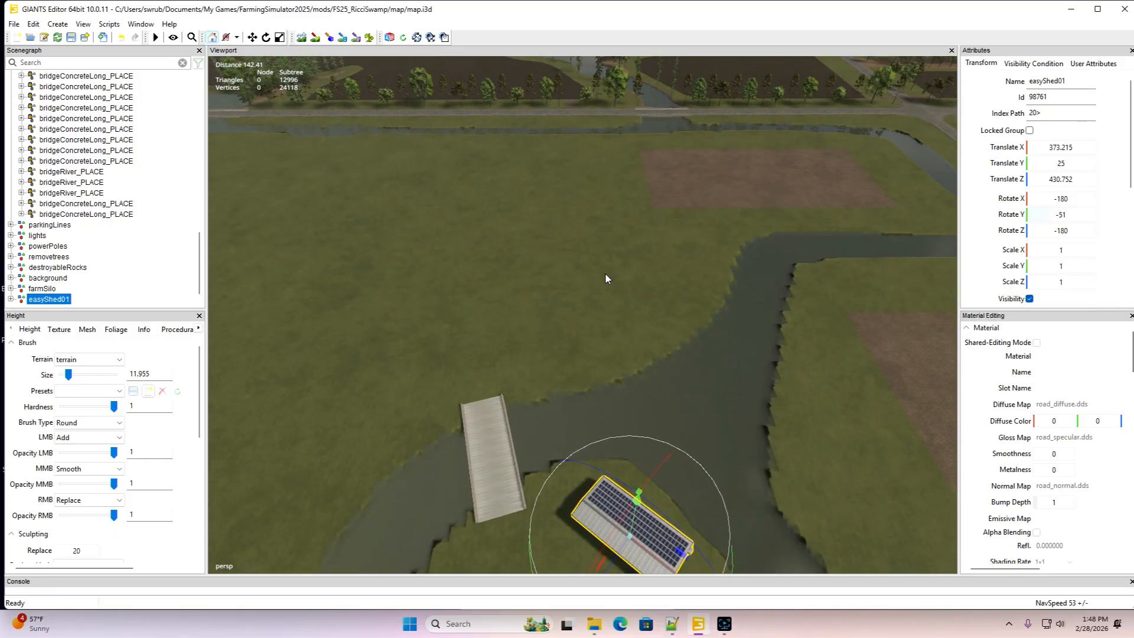
Examine the widened junction, the bridges and the dirt fields from several sides
{"action": "key", "text": "Left"}
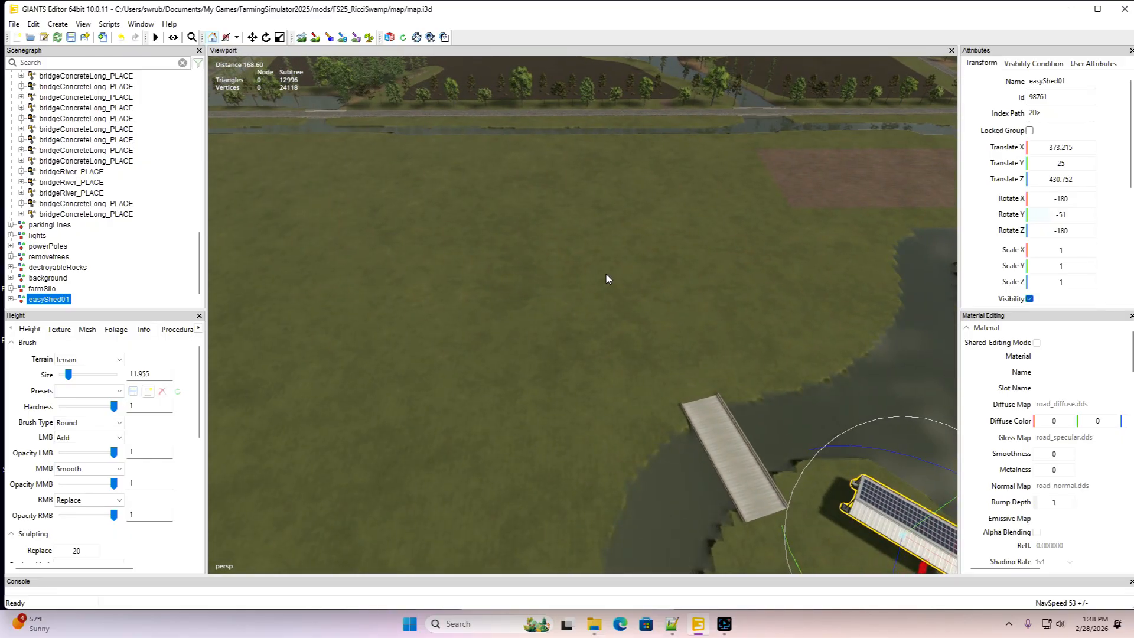
{"action": "left_click_drag", "start_coordinate": [606, 274], "coordinate": [655, 298], "text": "alt"}
{"action": "key", "text": "Right"}
{"action": "key", "text": "Right"}
{"action": "key", "text": "Down"}
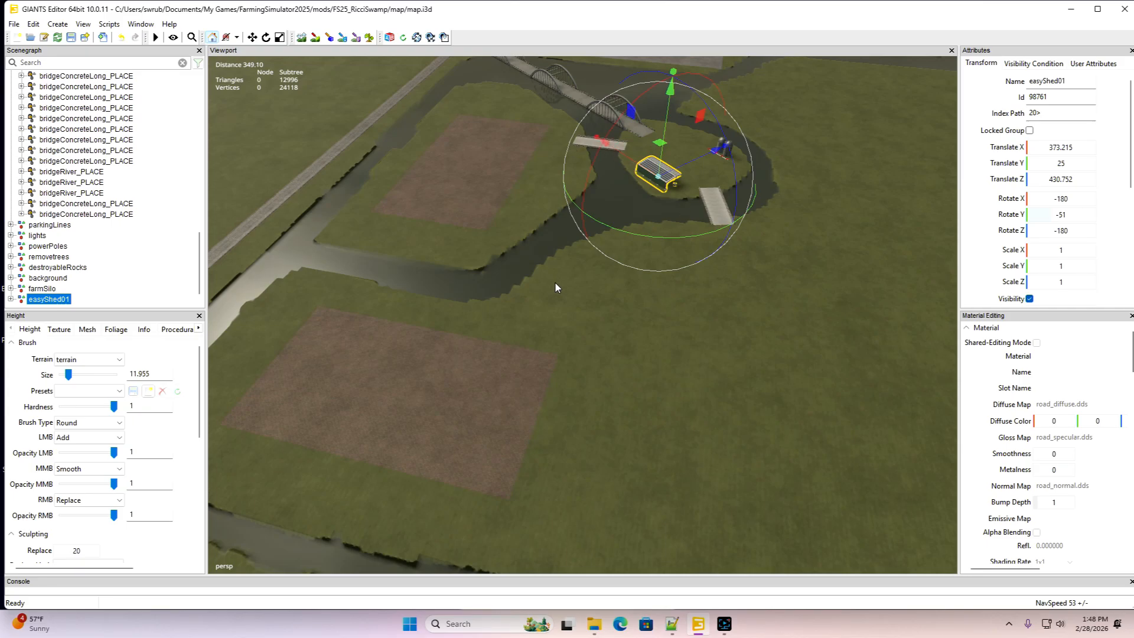
{"action": "left_click_drag", "start_coordinate": [622, 297], "coordinate": [256, 290], "text": "alt"}
{"action": "key", "text": "Right"}
{"action": "key", "text": "Right"}
{"action": "left_click_drag", "start_coordinate": [556, 307], "coordinate": [548, 307], "text": "alt"}
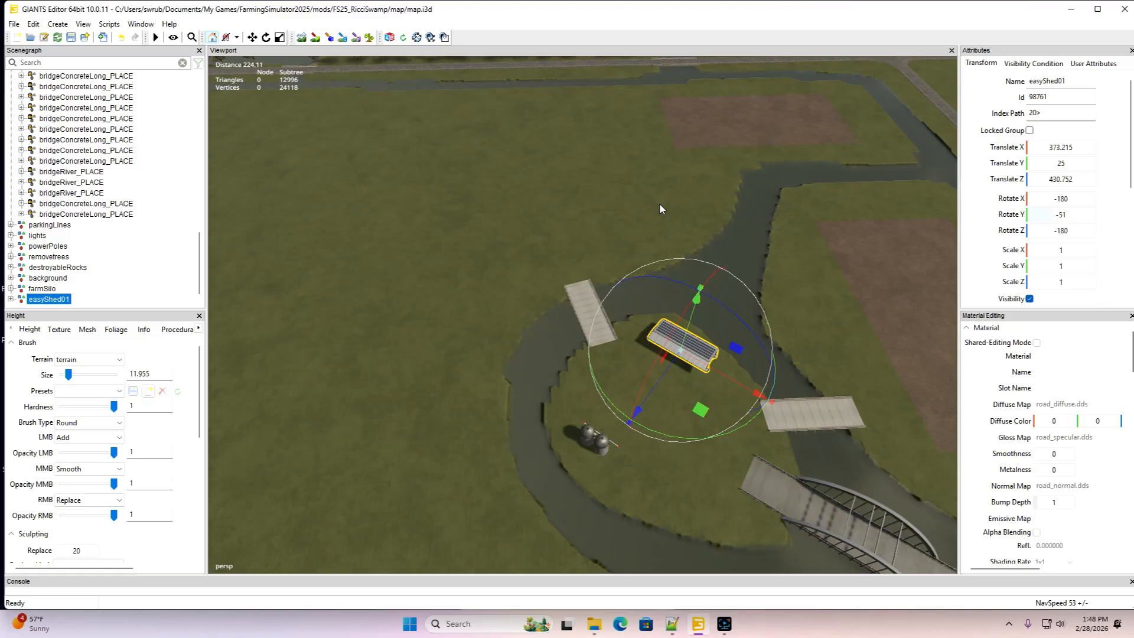
Carve the grass bank between the side channel and the new bridge to height 20, straightening the channel edge
{"action": "left_click_drag", "start_coordinate": [657, 262], "coordinate": [779, 263], "text": "alt"}
{"action": "scroll", "coordinate": [643, 214], "scroll_direction": "up", "scroll_amount": 4}
{"action": "scroll", "coordinate": [780, 269], "scroll_direction": "down", "scroll_amount": 3}
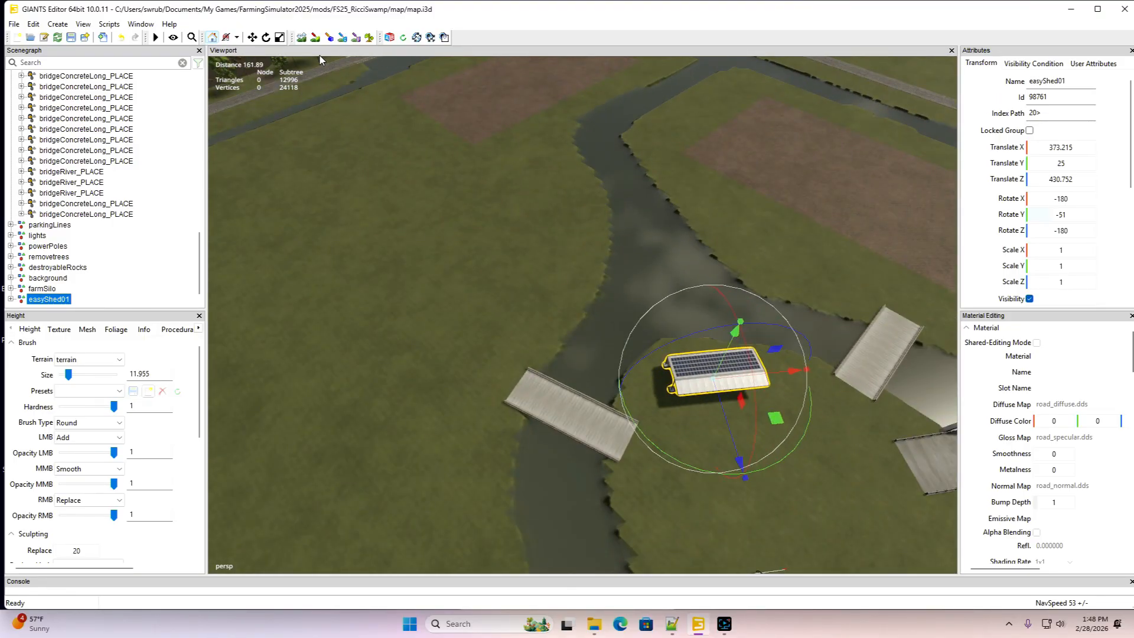
{"action": "left_click", "coordinate": [301, 38]}
{"action": "key", "text": "h"}
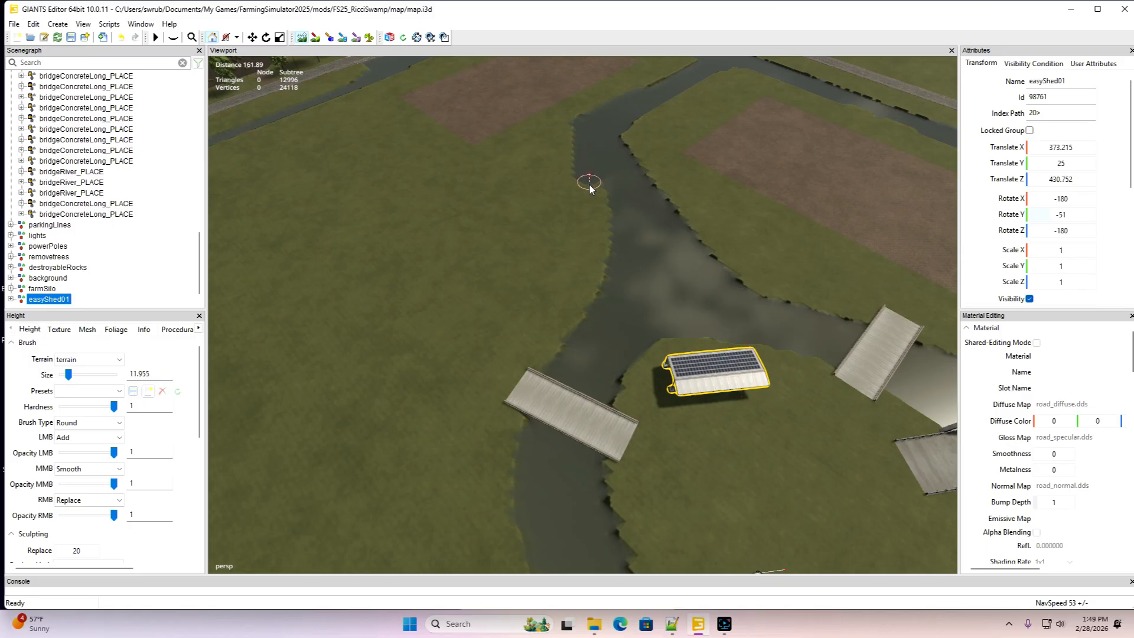
{"action": "left_click_drag", "start_coordinate": [591, 203], "coordinate": [591, 251]}
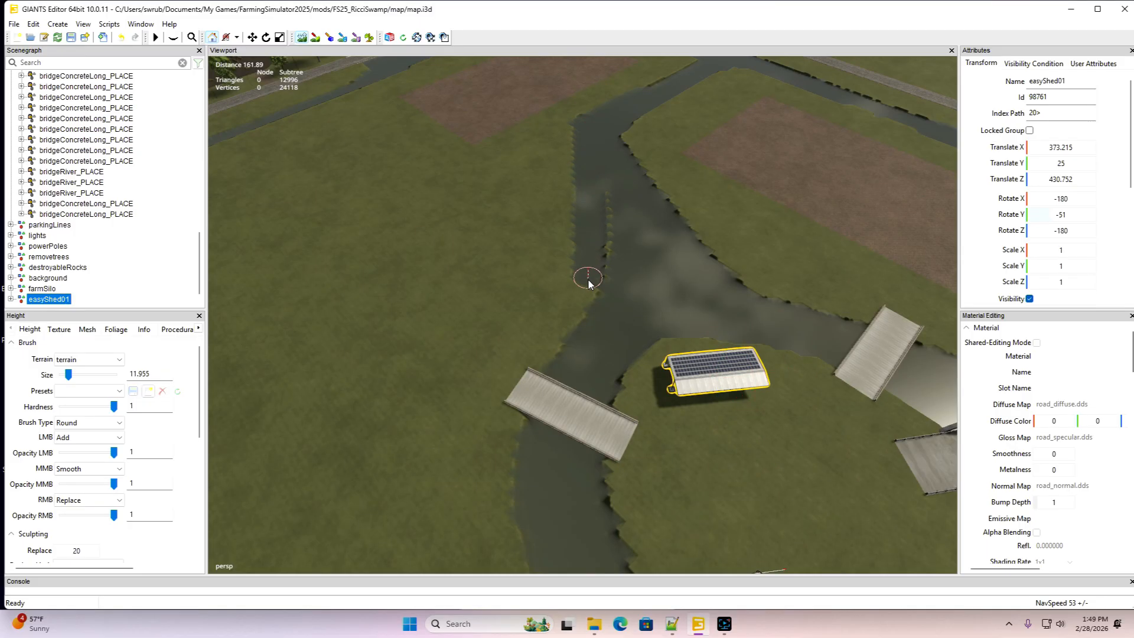
{"action": "mouse_move", "coordinate": [582, 324]}
{"action": "right_mouse_down"}
{"action": "mouse_move", "coordinate": [569, 376]}
{"action": "mouse_move", "coordinate": [607, 291]}
{"action": "mouse_move", "coordinate": [610, 230]}
{"action": "right_mouse_up"}
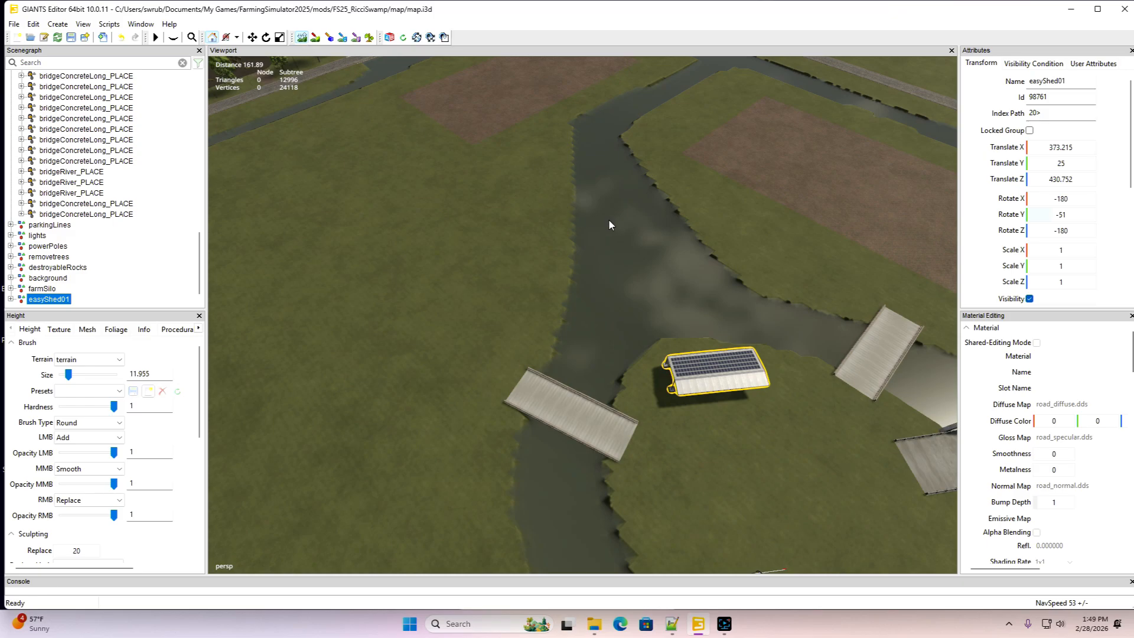
Examine the open grassland between the roadside channel, the dirt fields and the moated farm site from several sides
{"action": "mouse_move", "coordinate": [580, 220]}
{"action": "left_mouse_down", "text": "alt"}
{"action": "mouse_move", "coordinate": [477, 213]}
{"action": "mouse_move", "coordinate": [761, 238]}
{"action": "mouse_move", "coordinate": [743, 236]}
{"action": "left_mouse_up", "text": "alt"}
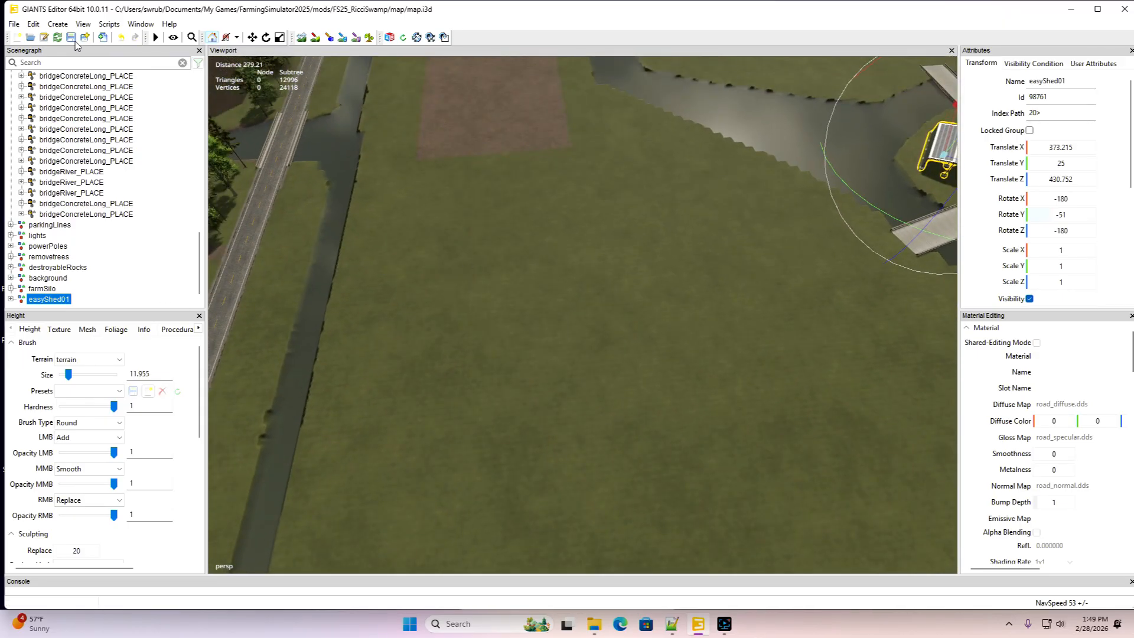
{"action": "left_click", "coordinate": [316, 37]}
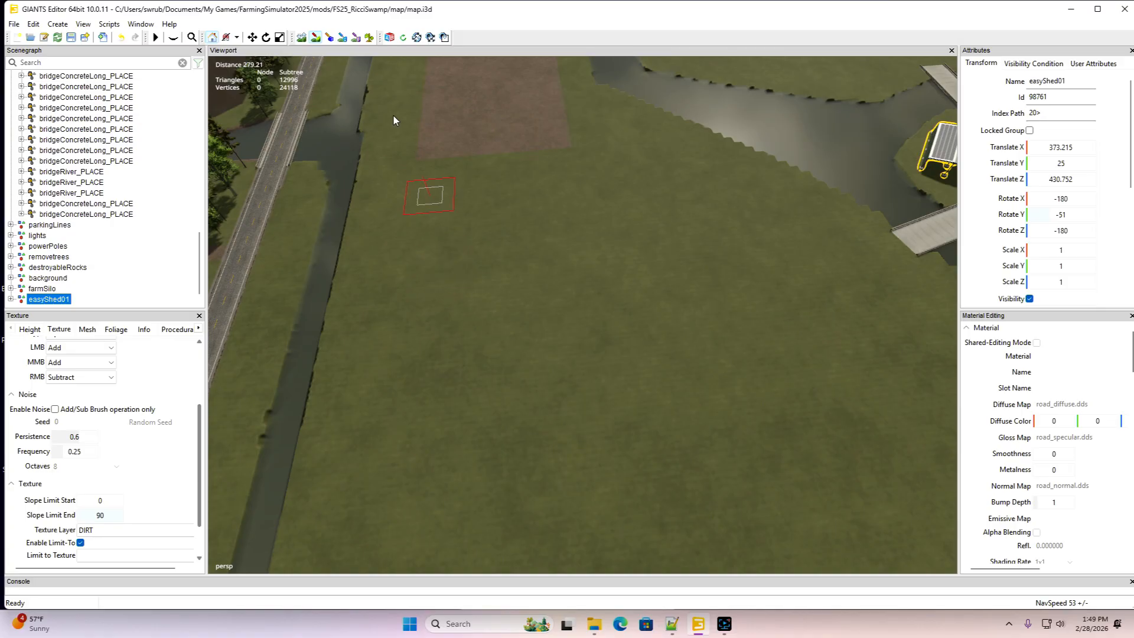
{"action": "left_click", "coordinate": [315, 42]}
{"action": "mouse_move", "coordinate": [407, 219]}
{"action": "left_mouse_down", "text": "alt"}
{"action": "mouse_move", "coordinate": [448, 210]}
{"action": "mouse_move", "coordinate": [473, 173]}
{"action": "mouse_move", "coordinate": [576, 186]}
{"action": "left_mouse_up", "text": "alt"}
{"action": "left_click_drag", "start_coordinate": [512, 292], "coordinate": [573, 305], "text": "alt"}
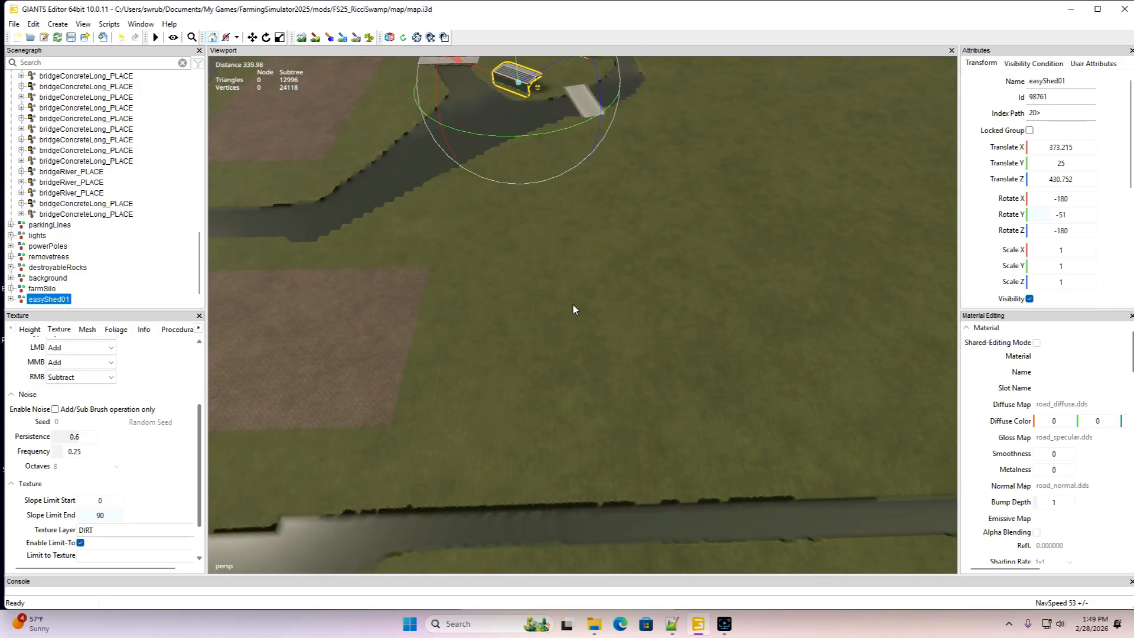
{"action": "scroll", "coordinate": [573, 305], "scroll_direction": "down", "scroll_amount": 1}
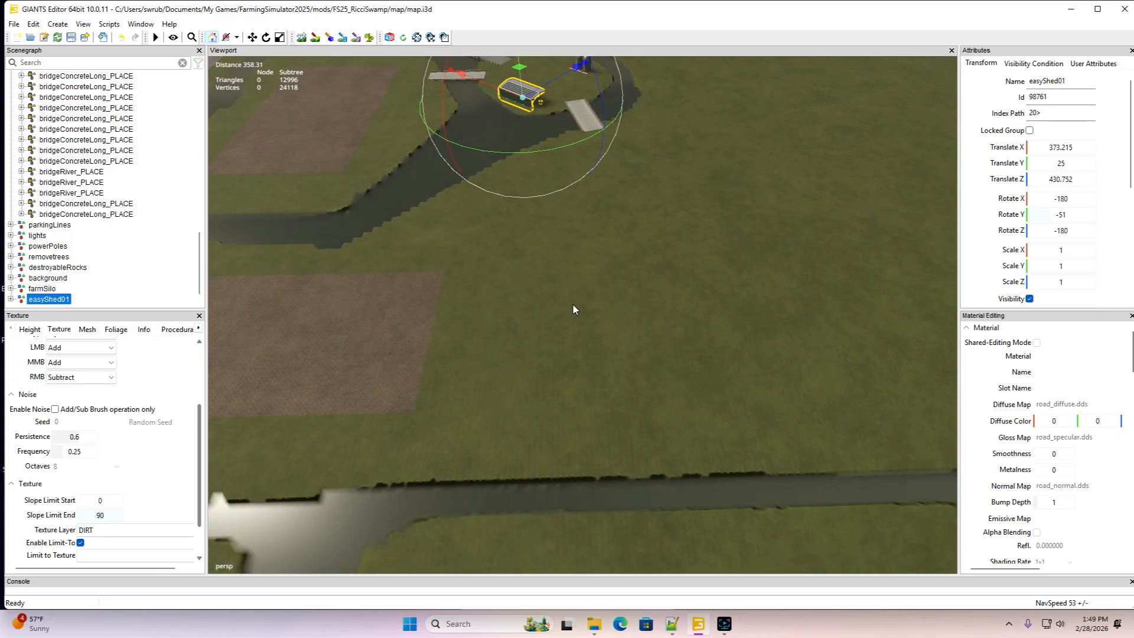
{"action": "left_click_drag", "start_coordinate": [573, 304], "coordinate": [559, 332], "text": "alt"}
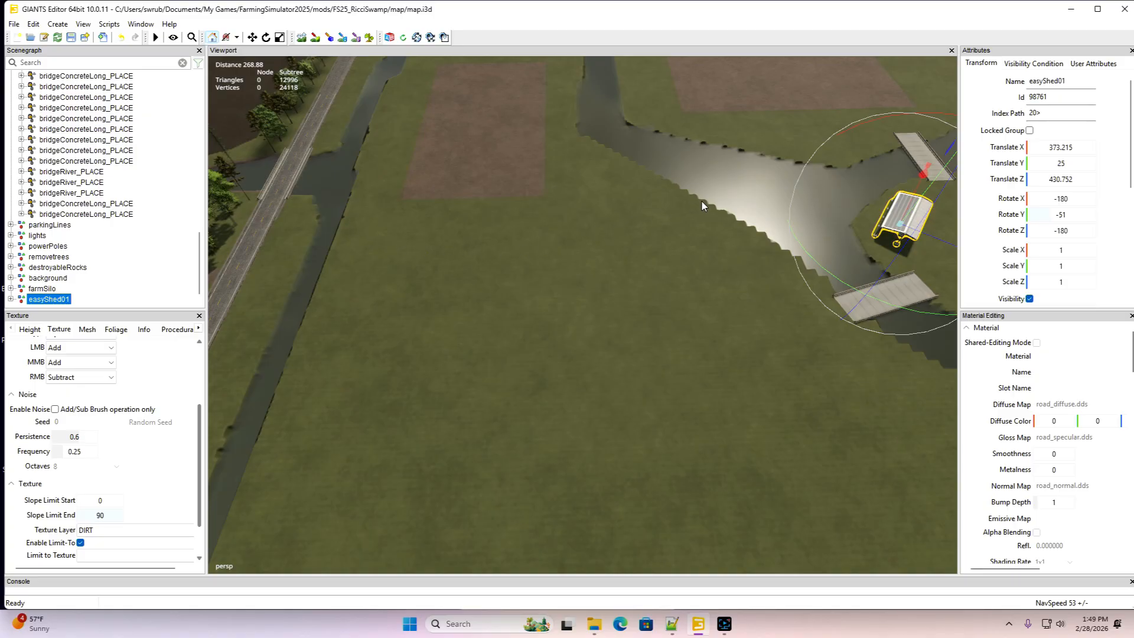
{"action": "left_click_drag", "start_coordinate": [565, 180], "coordinate": [449, 288], "text": "alt"}
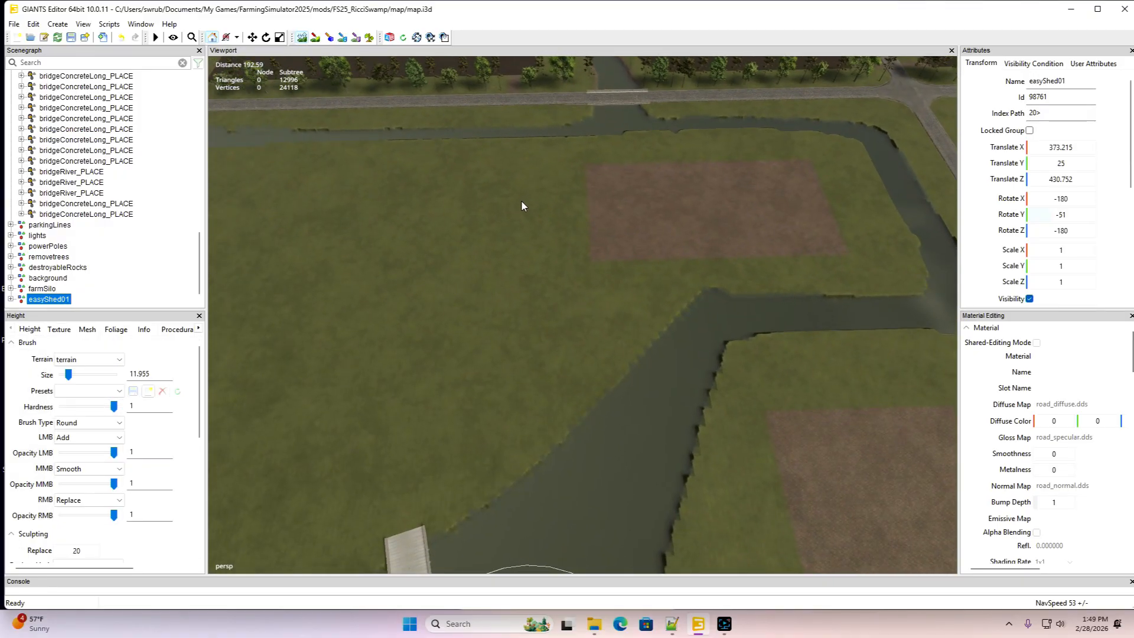
Carve a new channel at height 20 beside the dirt field, from the roadside channel to the wide channel, and widen its mouth
{"action": "left_click_drag", "start_coordinate": [519, 214], "coordinate": [532, 155]}
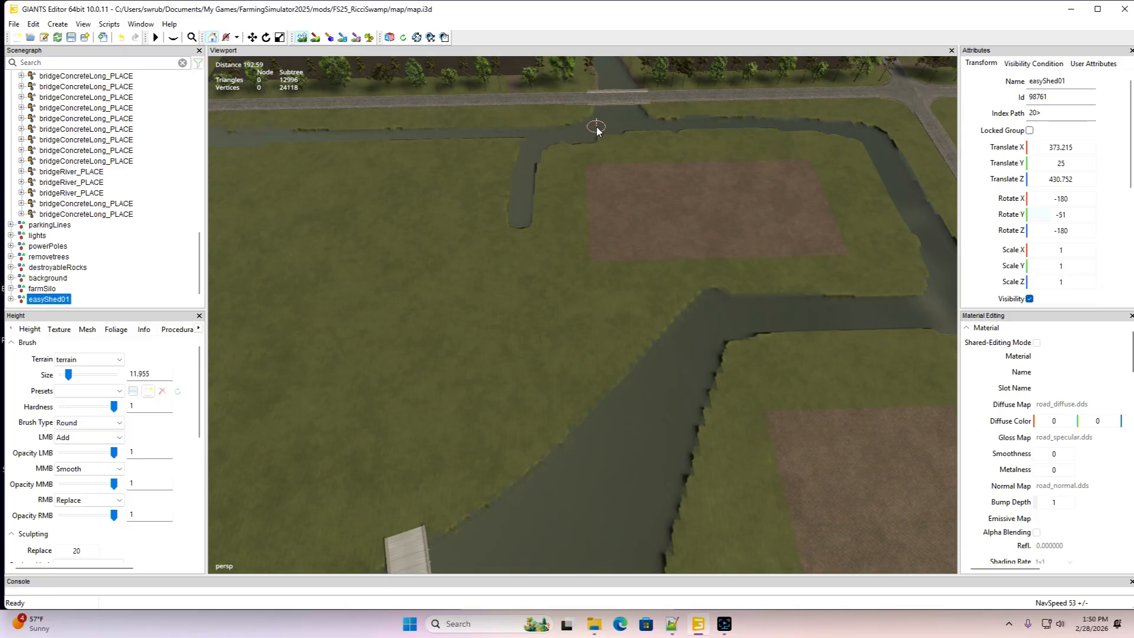
{"action": "mouse_move", "coordinate": [527, 172]}
{"action": "left_mouse_down"}
{"action": "mouse_move", "coordinate": [496, 140]}
{"action": "mouse_move", "coordinate": [529, 141]}
{"action": "mouse_move", "coordinate": [520, 277]}
{"action": "mouse_move", "coordinate": [534, 324]}
{"action": "left_mouse_up"}
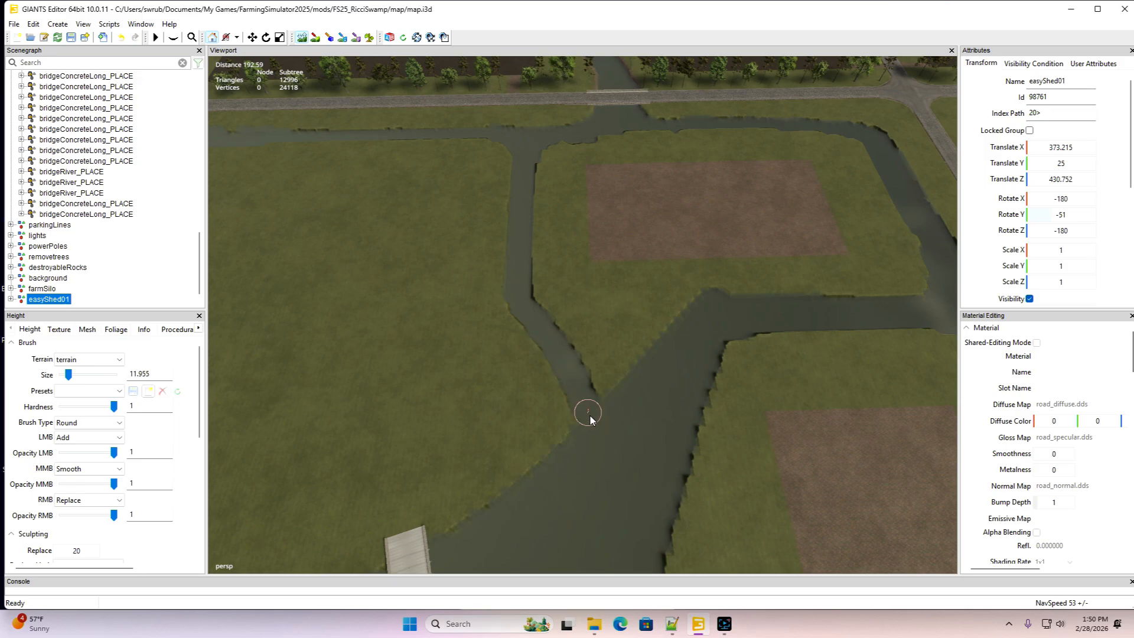
{"action": "mouse_move", "coordinate": [590, 417]}
{"action": "left_mouse_down"}
{"action": "mouse_move", "coordinate": [569, 380]}
{"action": "mouse_move", "coordinate": [627, 382]}
{"action": "mouse_move", "coordinate": [658, 362]}
{"action": "mouse_move", "coordinate": [597, 405]}
{"action": "mouse_move", "coordinate": [534, 486]}
{"action": "mouse_move", "coordinate": [577, 441]}
{"action": "mouse_move", "coordinate": [562, 451]}
{"action": "mouse_move", "coordinate": [555, 375]}
{"action": "mouse_move", "coordinate": [517, 317]}
{"action": "mouse_move", "coordinate": [516, 170]}
{"action": "mouse_move", "coordinate": [514, 151]}
{"action": "mouse_move", "coordinate": [494, 142]}
{"action": "mouse_move", "coordinate": [525, 178]}
{"action": "mouse_move", "coordinate": [518, 285]}
{"action": "left_mouse_up"}
{"action": "left_click_drag", "start_coordinate": [550, 330], "coordinate": [602, 363]}
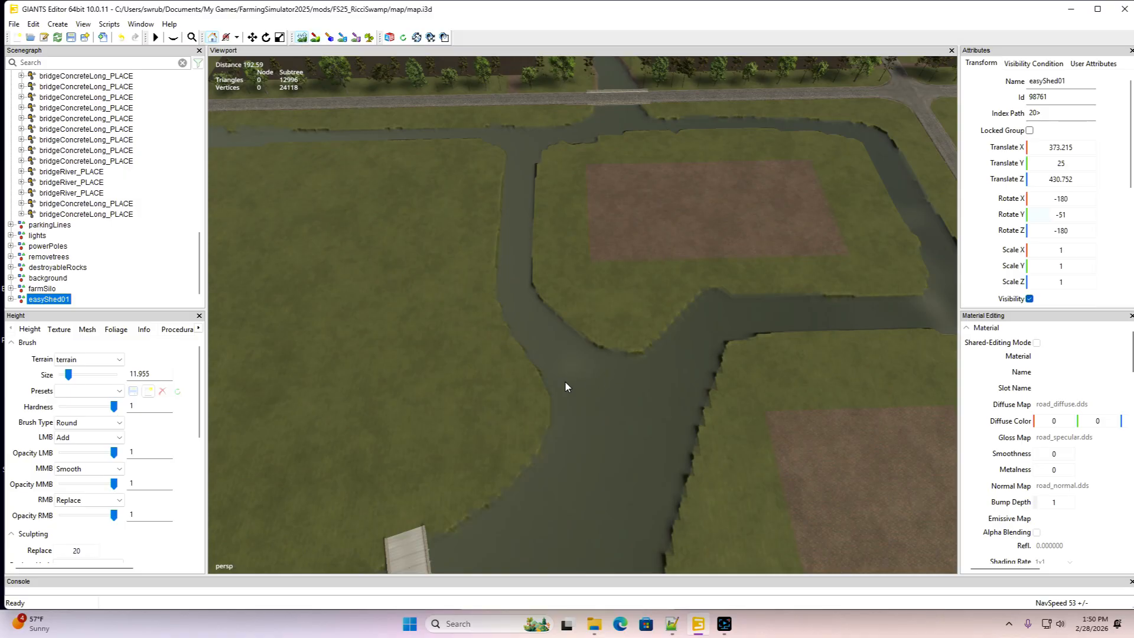
Duplicate the last bridgeConcreteLong_PLACE and place the copy across the new channel at about X 503.9, Z 426.5, with Y rotation about 36.8
{"action": "left_click_drag", "start_coordinate": [590, 373], "coordinate": [824, 359], "text": "alt"}
{"action": "scroll", "coordinate": [795, 356], "scroll_direction": "down", "scroll_amount": 5}
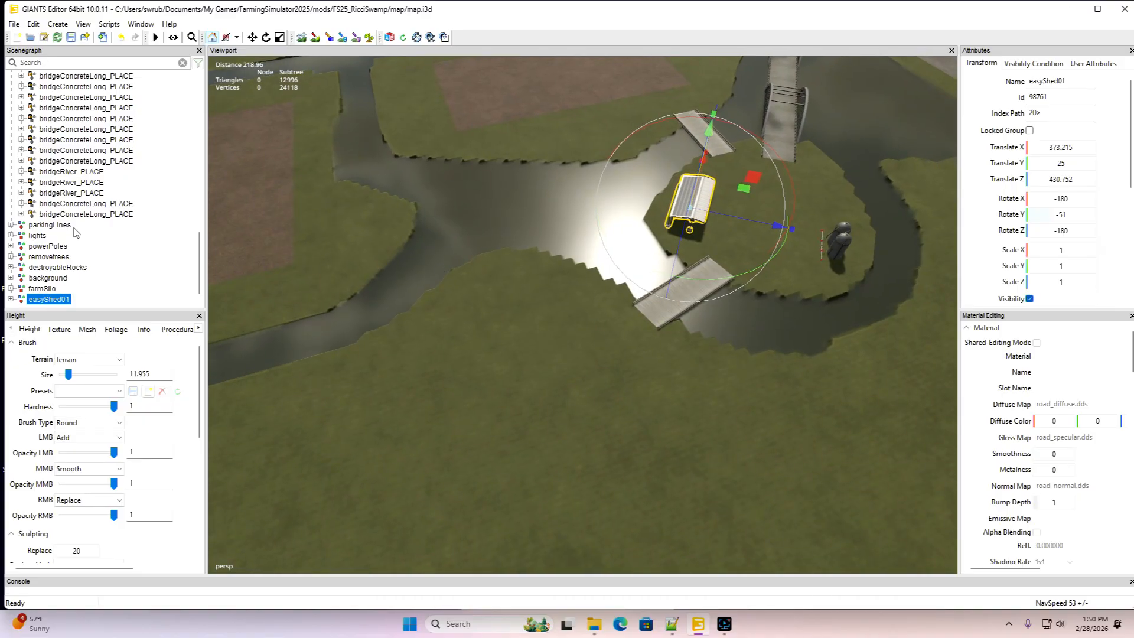
{"action": "left_click", "coordinate": [35, 215]}
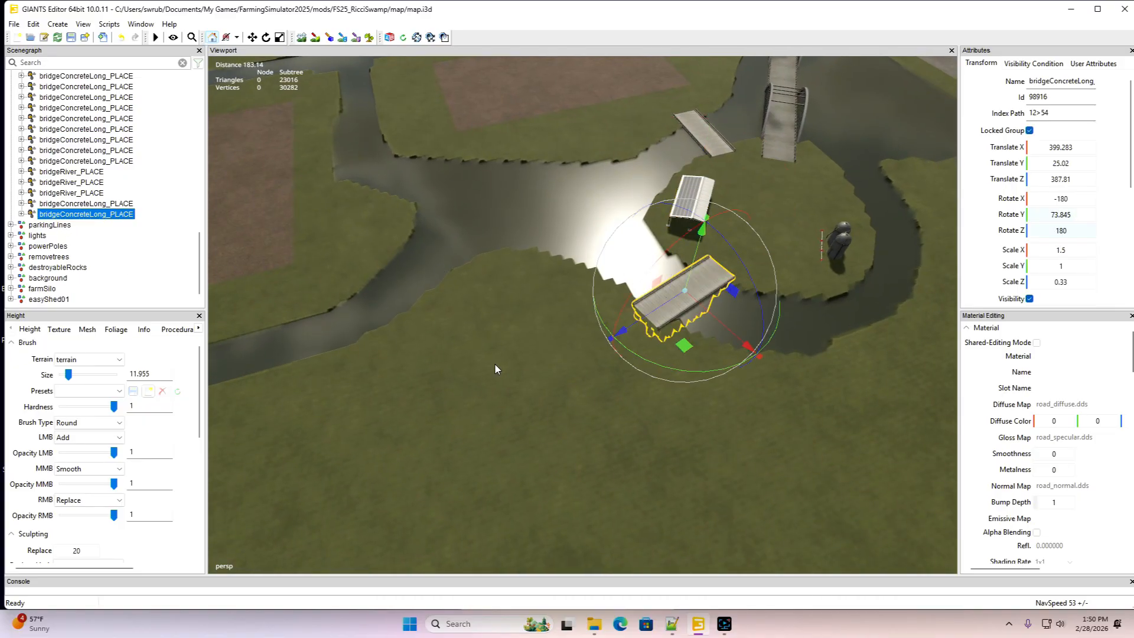
{"action": "key", "text": "ctrl+d"}
{"action": "left_click_drag", "start_coordinate": [656, 303], "coordinate": [458, 431]}
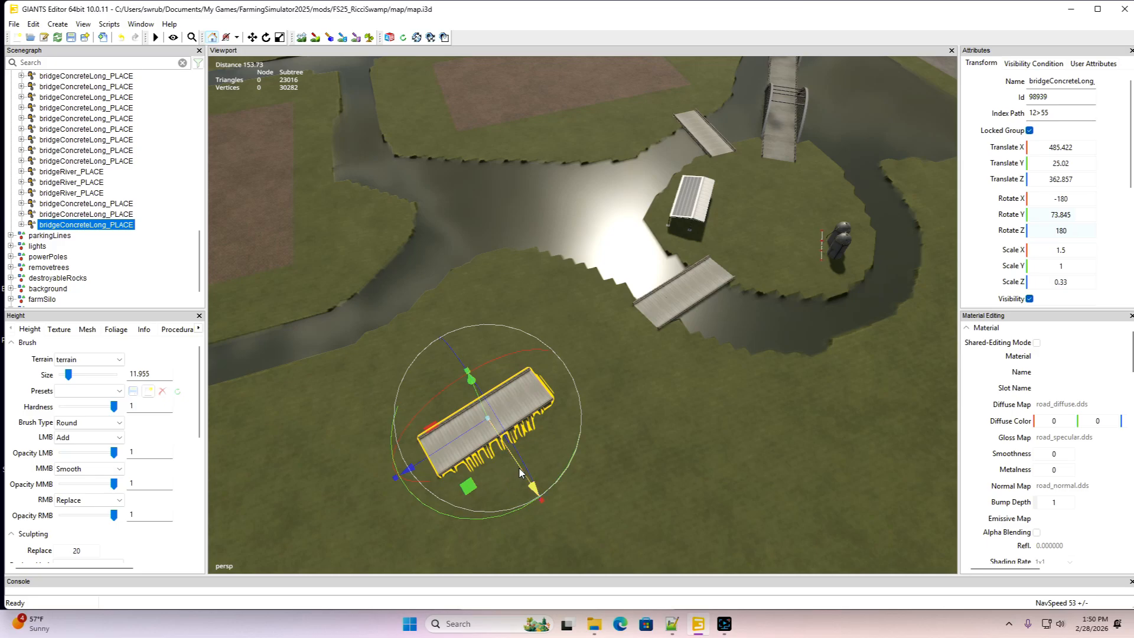
{"action": "left_click_drag", "start_coordinate": [508, 487], "coordinate": [437, 385]}
{"action": "right_click_drag", "start_coordinate": [438, 385], "coordinate": [585, 331]}
{"action": "key", "text": "f"}
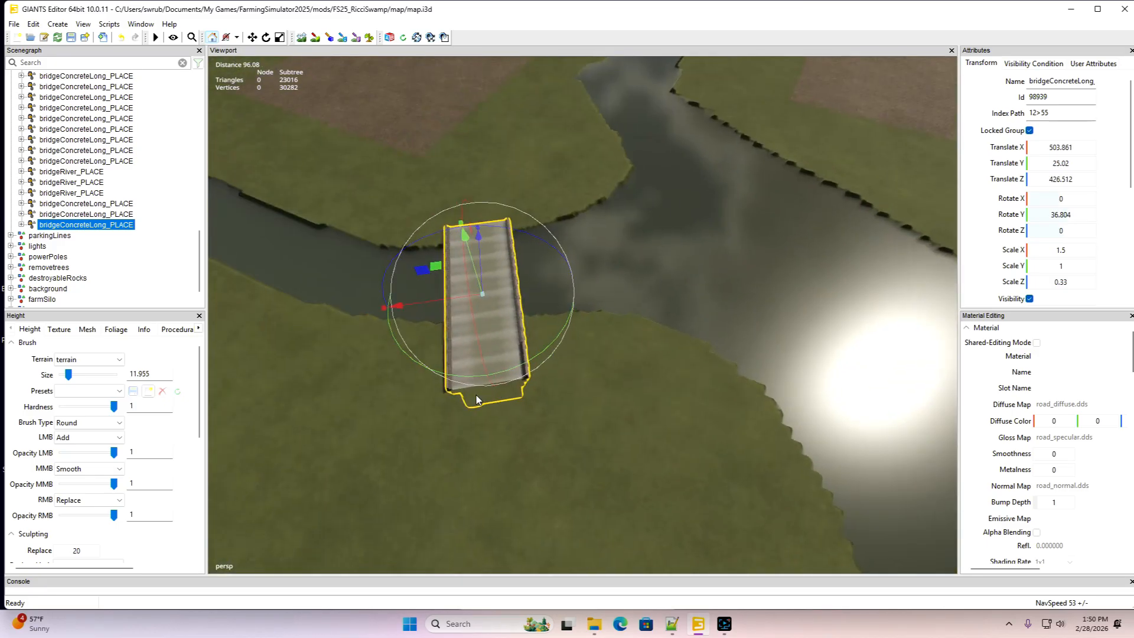
Align the copied bridge with both banks of the new channel at about X 500.2, Z 436.4, with Y rotation about 45.7
{"action": "left_click_drag", "start_coordinate": [442, 308], "coordinate": [498, 311]}
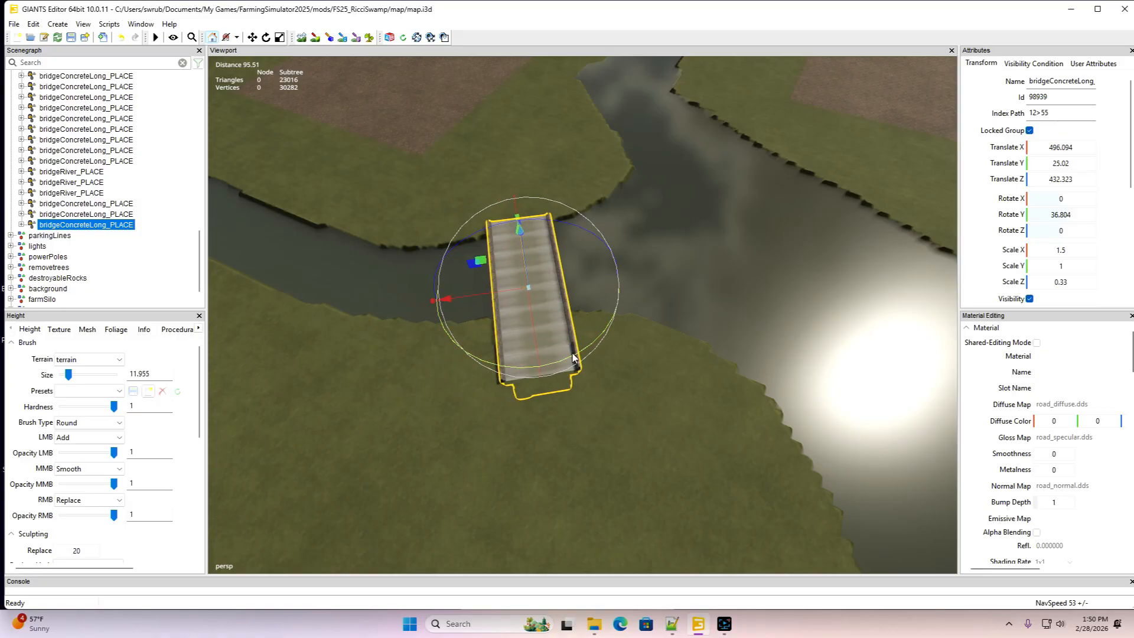
{"action": "left_click_drag", "start_coordinate": [578, 355], "coordinate": [590, 356]}
{"action": "right_click_drag", "start_coordinate": [590, 358], "coordinate": [721, 387]}
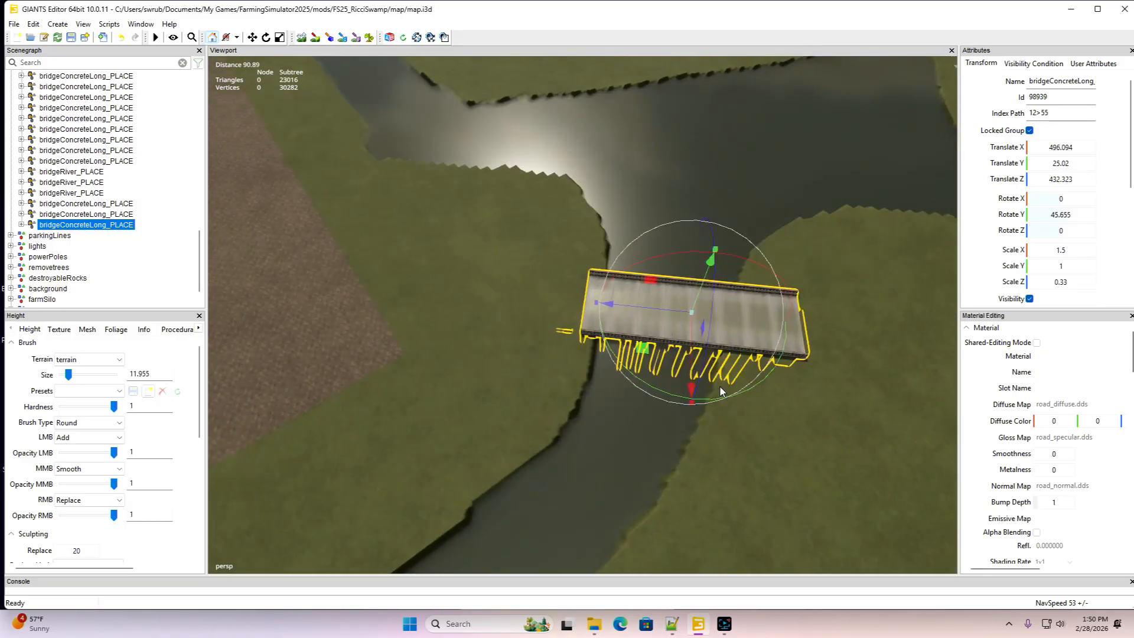
{"action": "left_click_drag", "start_coordinate": [646, 308], "coordinate": [615, 307]}
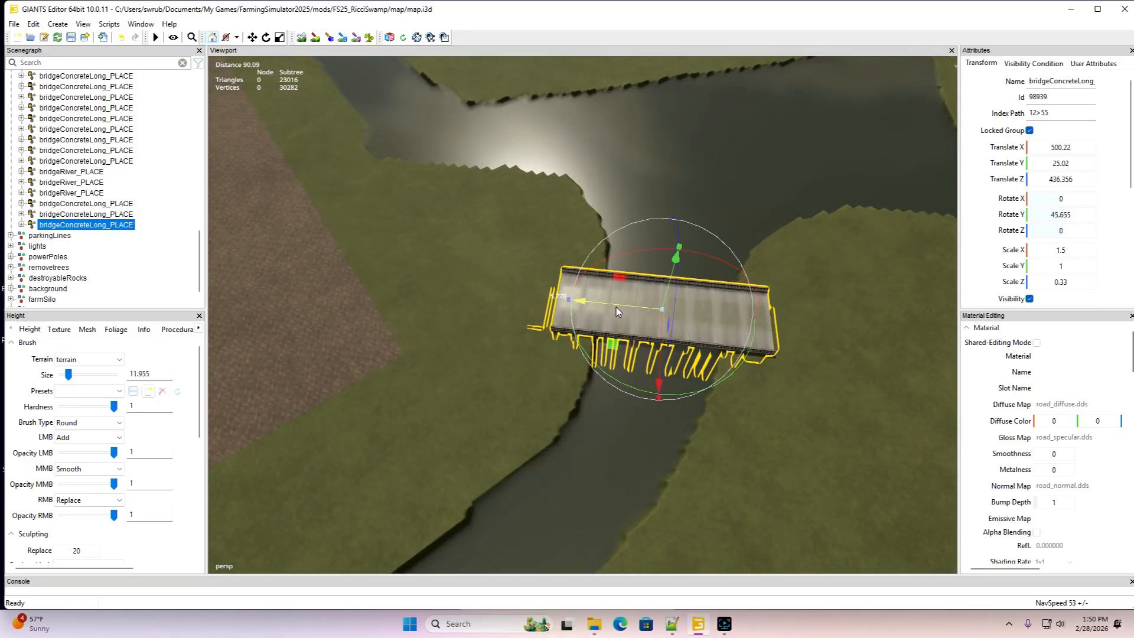
{"action": "scroll", "coordinate": [694, 352], "scroll_direction": "down", "scroll_amount": 8}
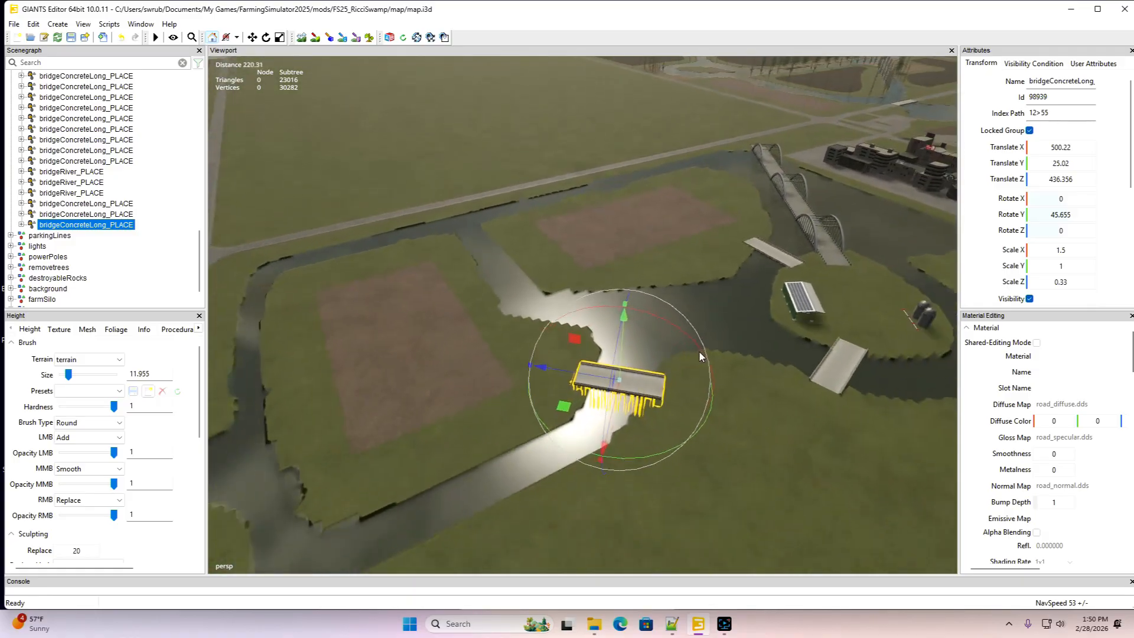
{"action": "right_click_drag", "start_coordinate": [700, 352], "coordinate": [531, 375]}
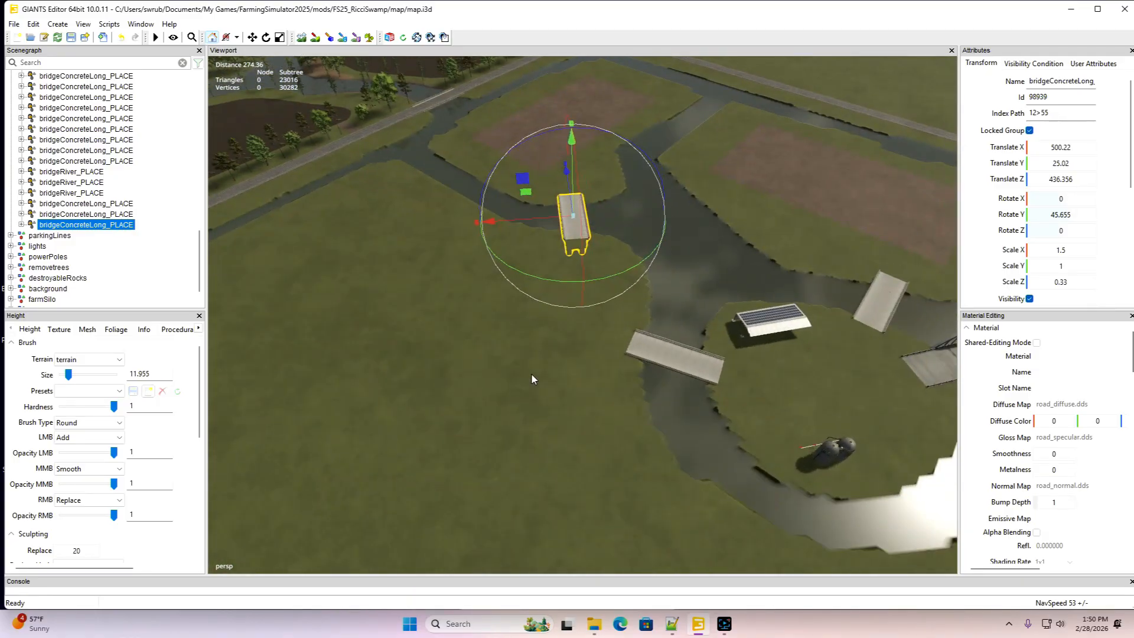
{"action": "right_click_drag", "start_coordinate": [569, 286], "coordinate": [511, 347]}
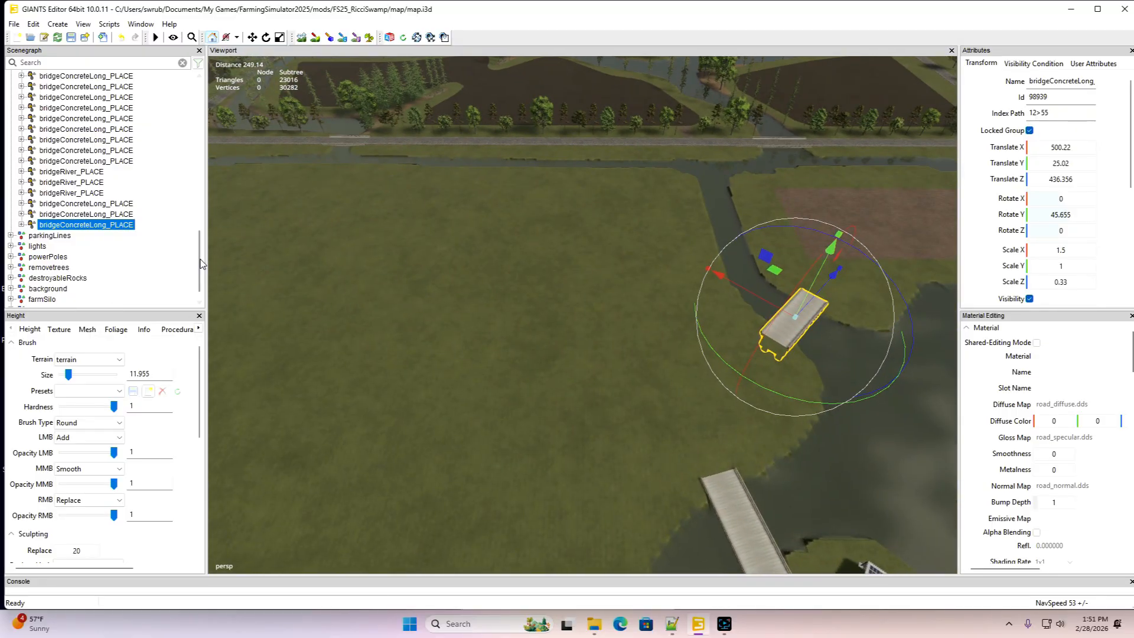
Deselect the bridge and paint a straight strip of DIRT texture across the grass field, parallel to the road canal
{"action": "scroll", "coordinate": [195, 293], "scroll_direction": "down", "scroll_amount": 1}
{"action": "left_click", "coordinate": [539, 399]}
{"action": "mouse_move", "coordinate": [539, 398]}
{"action": "right_mouse_down"}
{"action": "mouse_move", "coordinate": [563, 352]}
{"action": "mouse_move", "coordinate": [544, 402]}
{"action": "right_mouse_up"}
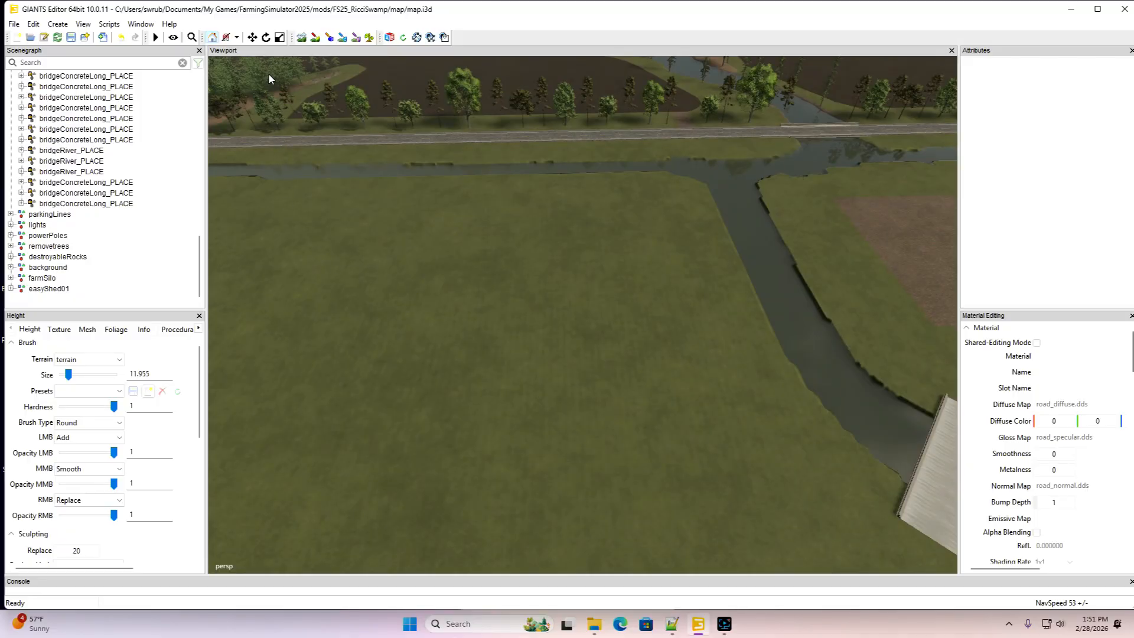
{"action": "left_click", "coordinate": [315, 36]}
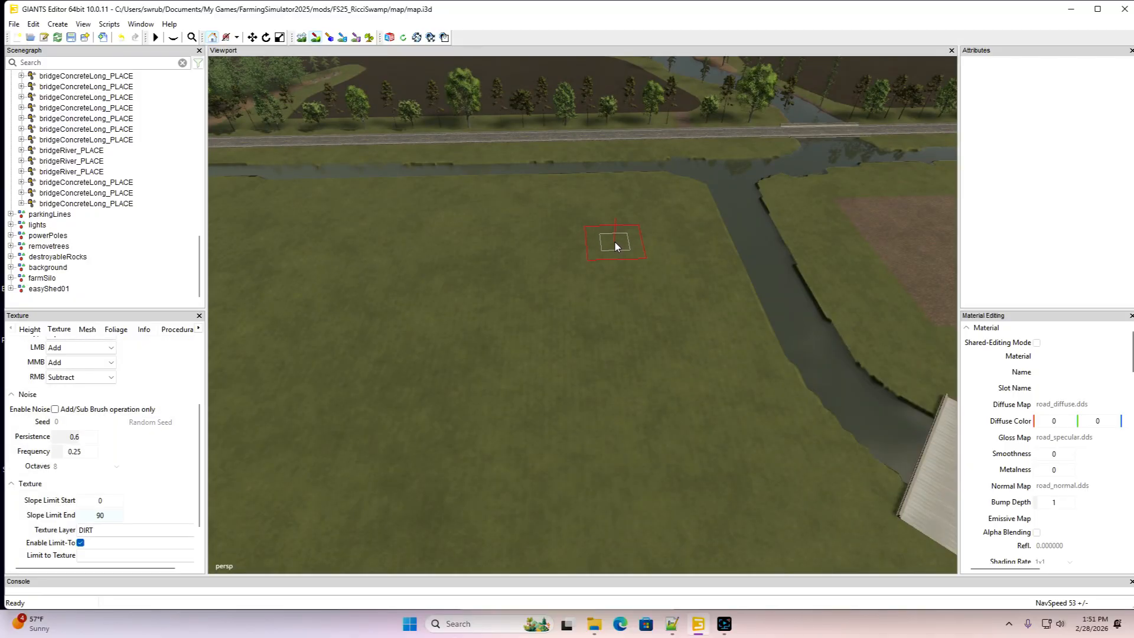
{"action": "left_click", "coordinate": [614, 242]}
{"action": "key", "text": "w"}
{"action": "mouse_move", "coordinate": [522, 289]}
{"action": "right_mouse_down"}
{"action": "mouse_move", "coordinate": [563, 236]}
{"action": "mouse_move", "coordinate": [487, 285]}
{"action": "right_mouse_up"}
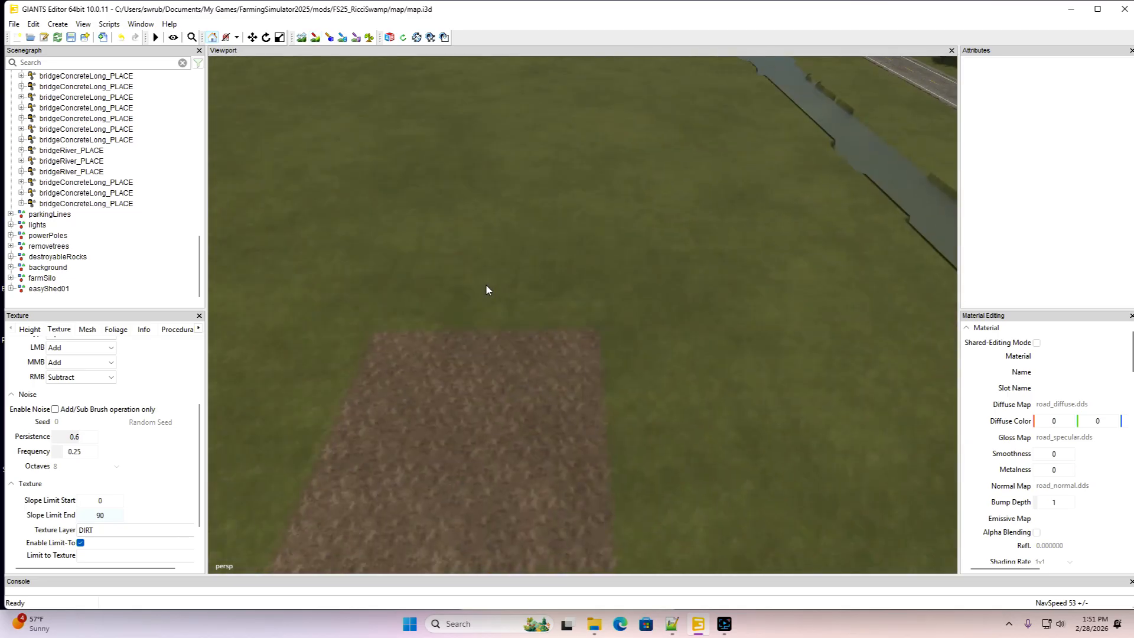
{"action": "left_click", "coordinate": [315, 37]}
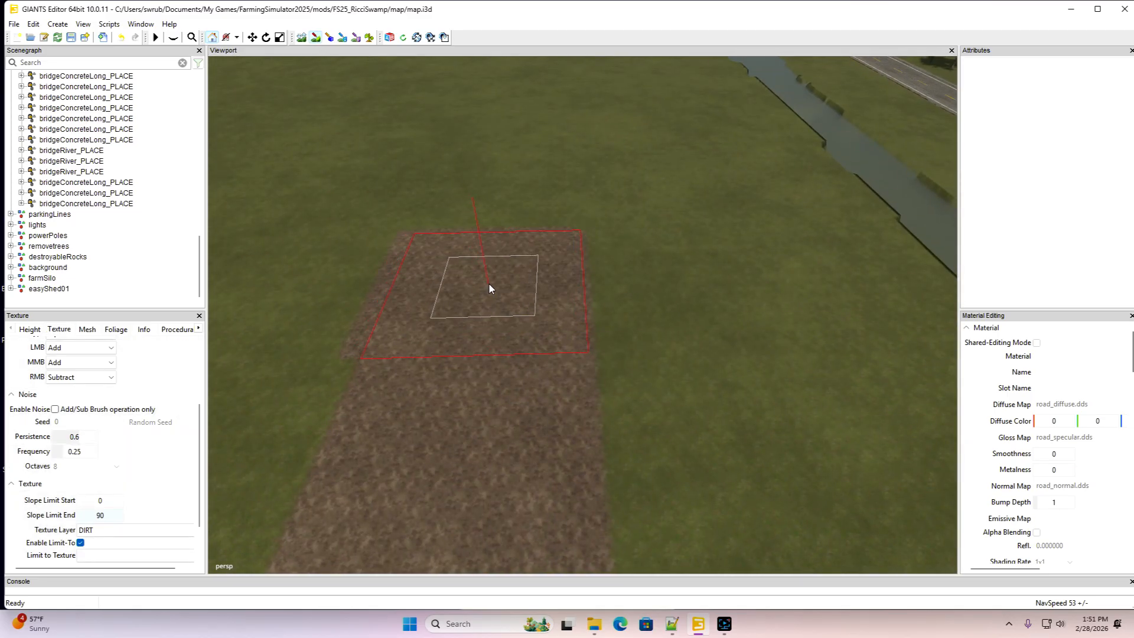
{"action": "left_click_drag", "start_coordinate": [489, 284], "coordinate": [522, 106]}
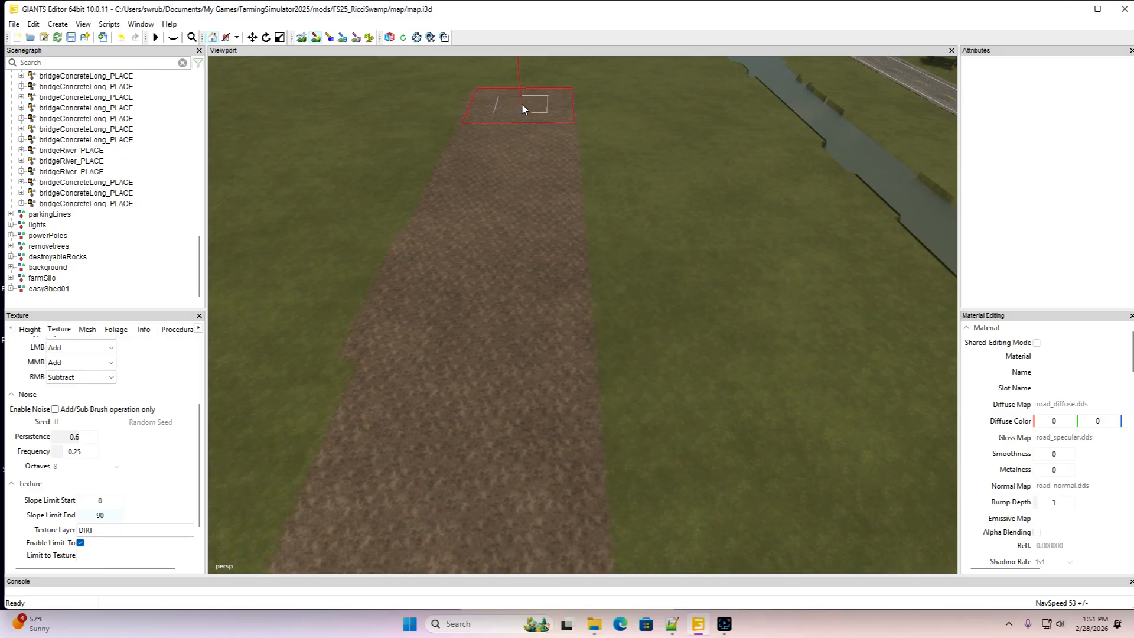
Paint a second DIRT strip at a right angle from the river end of the first strip, heading toward the shed island
{"action": "left_click", "coordinate": [315, 39]}
{"action": "left_click_drag", "start_coordinate": [366, 142], "coordinate": [313, 177], "text": "alt"}
{"action": "mouse_move", "coordinate": [660, 286]}
{"action": "left_mouse_down", "text": "alt"}
{"action": "mouse_move", "coordinate": [639, 264]}
{"action": "mouse_move", "coordinate": [647, 250]}
{"action": "left_mouse_up", "text": "alt"}
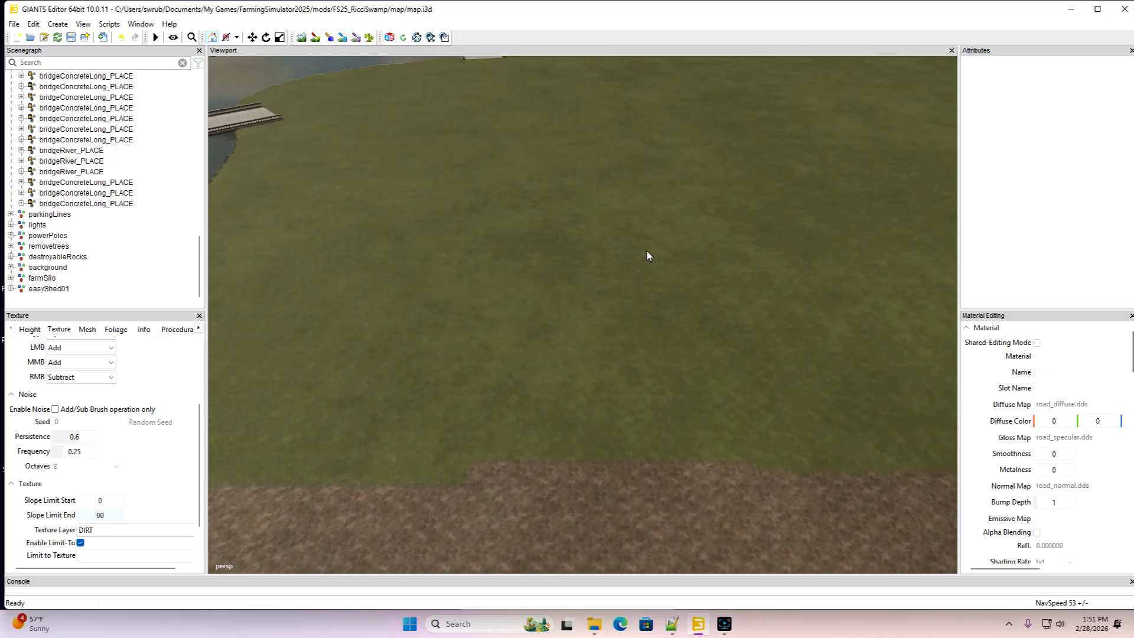
{"action": "key", "text": "s"}
{"action": "key", "text": "a"}
{"action": "left_click", "coordinate": [315, 38]}
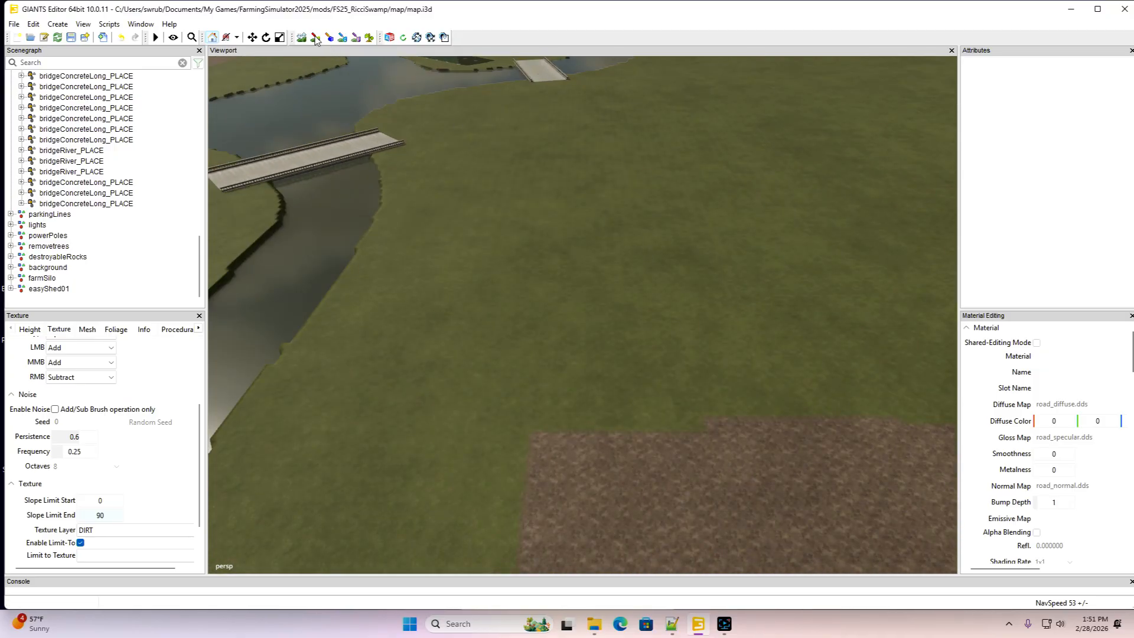
{"action": "left_click_drag", "start_coordinate": [628, 384], "coordinate": [623, 300]}
{"action": "left_click_drag", "start_coordinate": [442, 171], "coordinate": [467, 171], "text": "alt"}
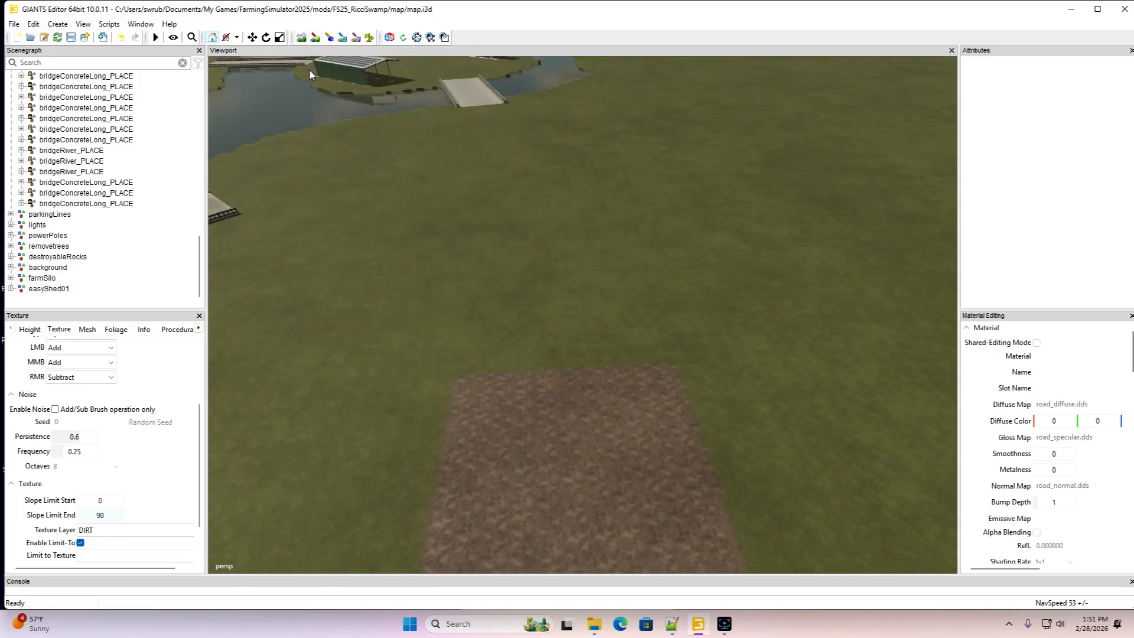
{"action": "left_click", "coordinate": [315, 37]}
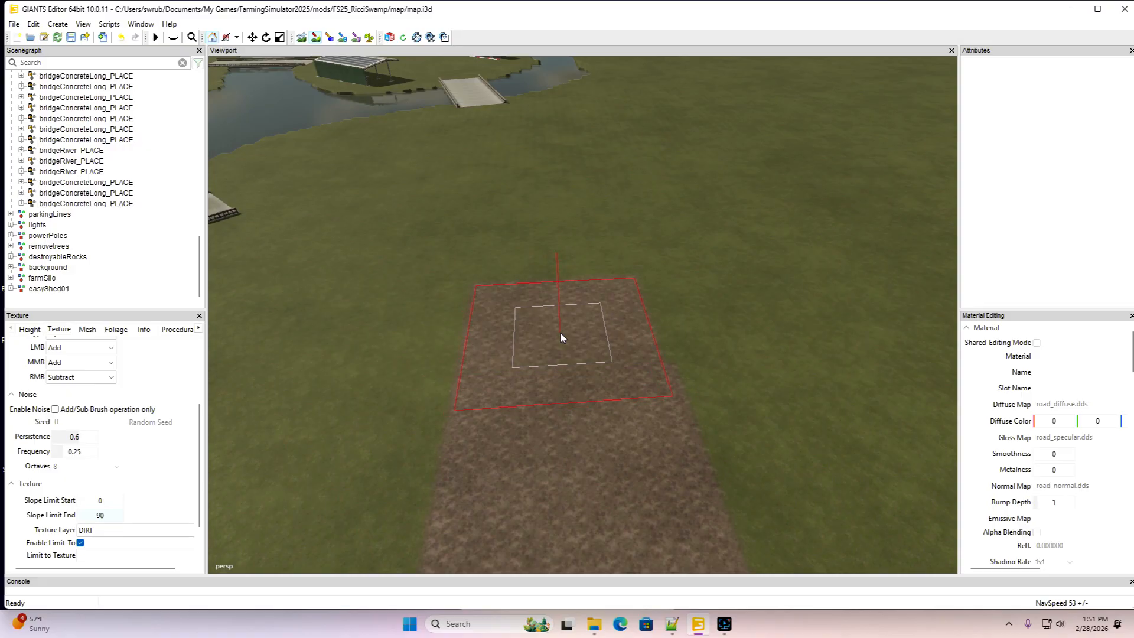
{"action": "left_click_drag", "start_coordinate": [562, 337], "coordinate": [550, 210]}
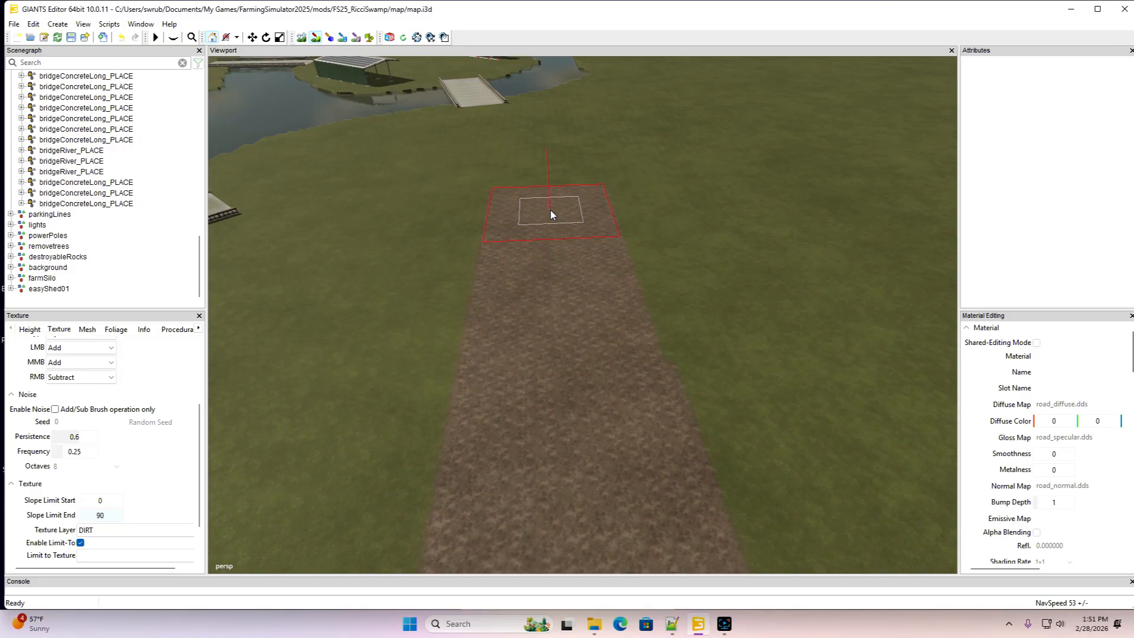
Extend the second DIRT strip further toward the concrete bridge beside the solar-roofed shed
{"action": "left_click", "coordinate": [316, 35]}
{"action": "mouse_move", "coordinate": [512, 322]}
{"action": "left_mouse_down", "text": "alt"}
{"action": "mouse_move", "coordinate": [517, 239]}
{"action": "mouse_move", "coordinate": [520, 324]}
{"action": "left_mouse_up", "text": "alt"}
{"action": "scroll", "coordinate": [517, 239], "scroll_direction": "up", "scroll_amount": 3}
{"action": "scroll", "coordinate": [519, 328], "scroll_direction": "down", "scroll_amount": 4}
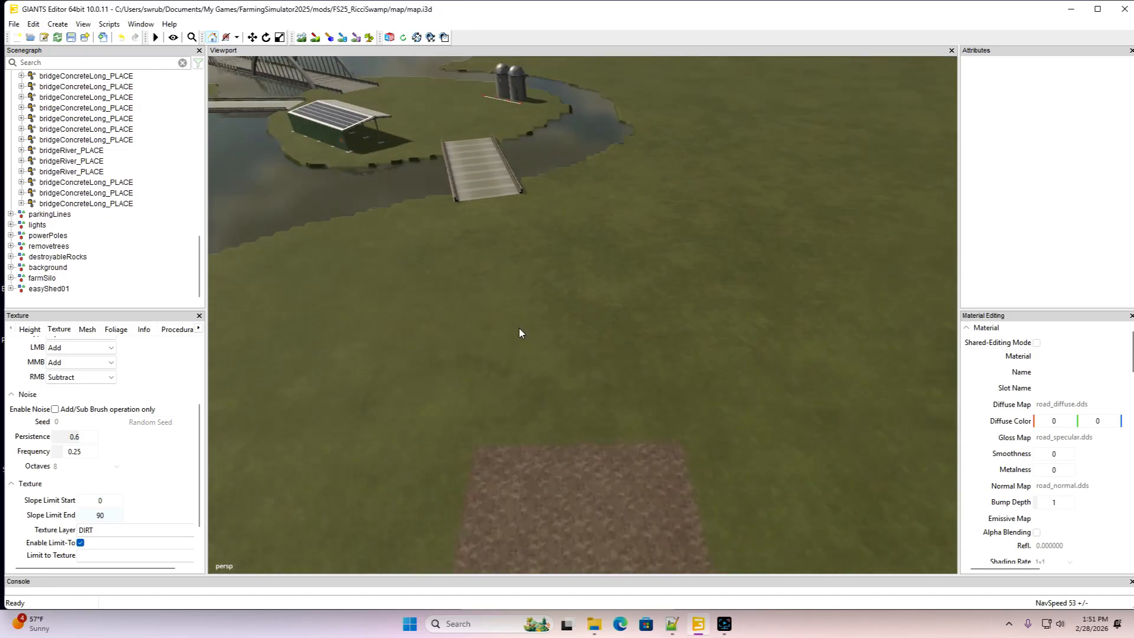
{"action": "left_click", "coordinate": [316, 37]}
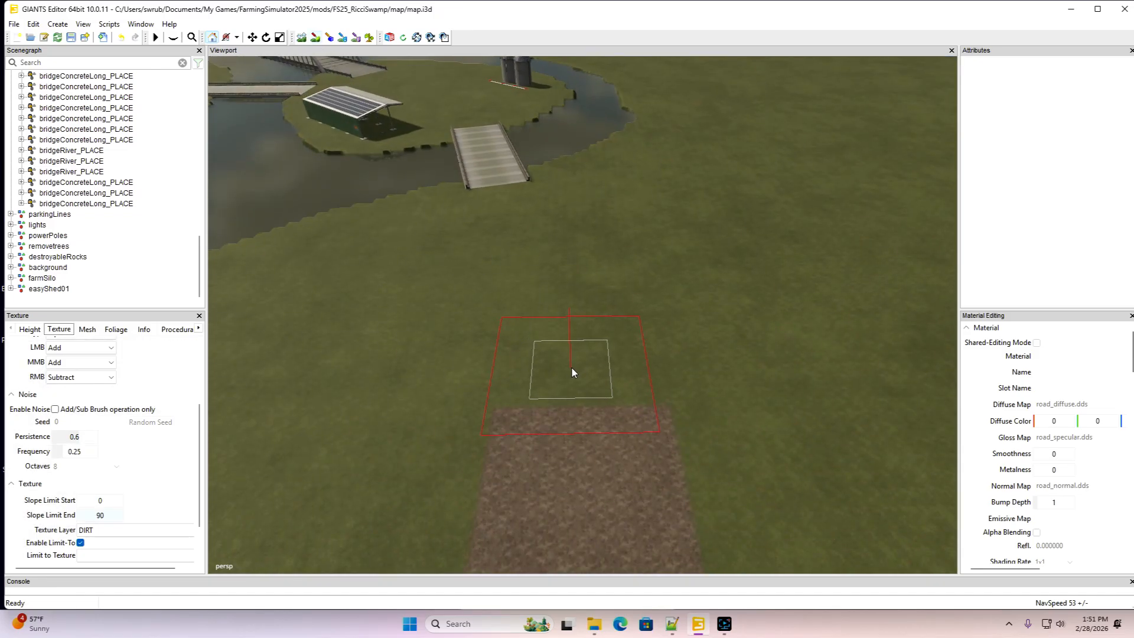
{"action": "left_click_drag", "start_coordinate": [582, 365], "coordinate": [581, 354]}
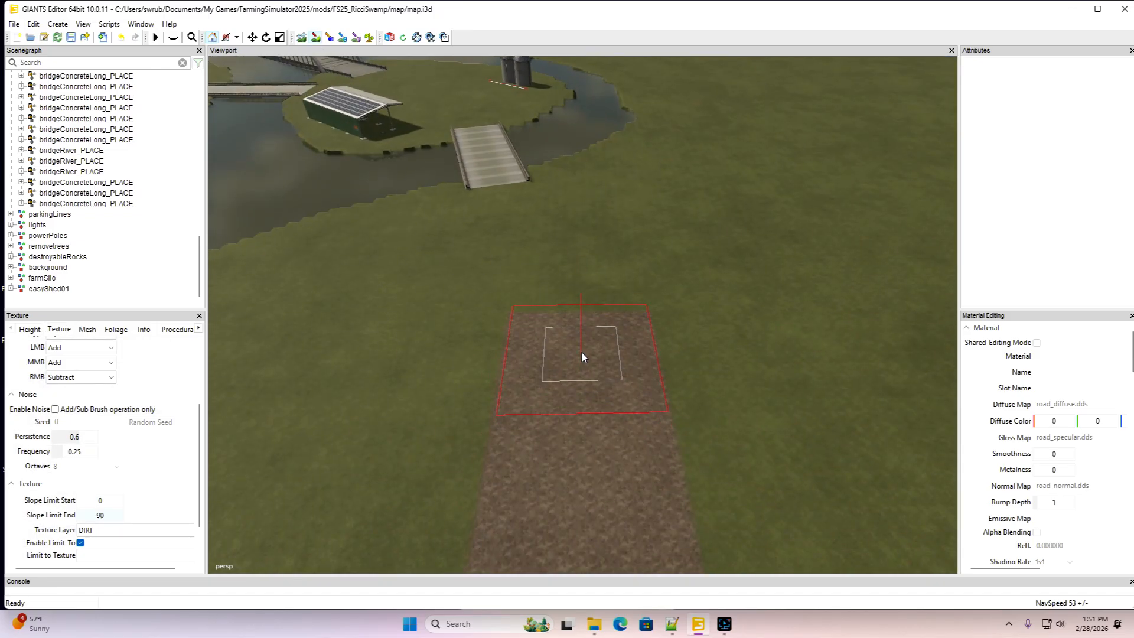
Turn the corner at the end of the second strip and start the field's third DIRT side, parallel to the first
{"action": "left_click", "coordinate": [316, 38]}
{"action": "left_click_drag", "start_coordinate": [371, 171], "coordinate": [545, 200], "text": "alt"}
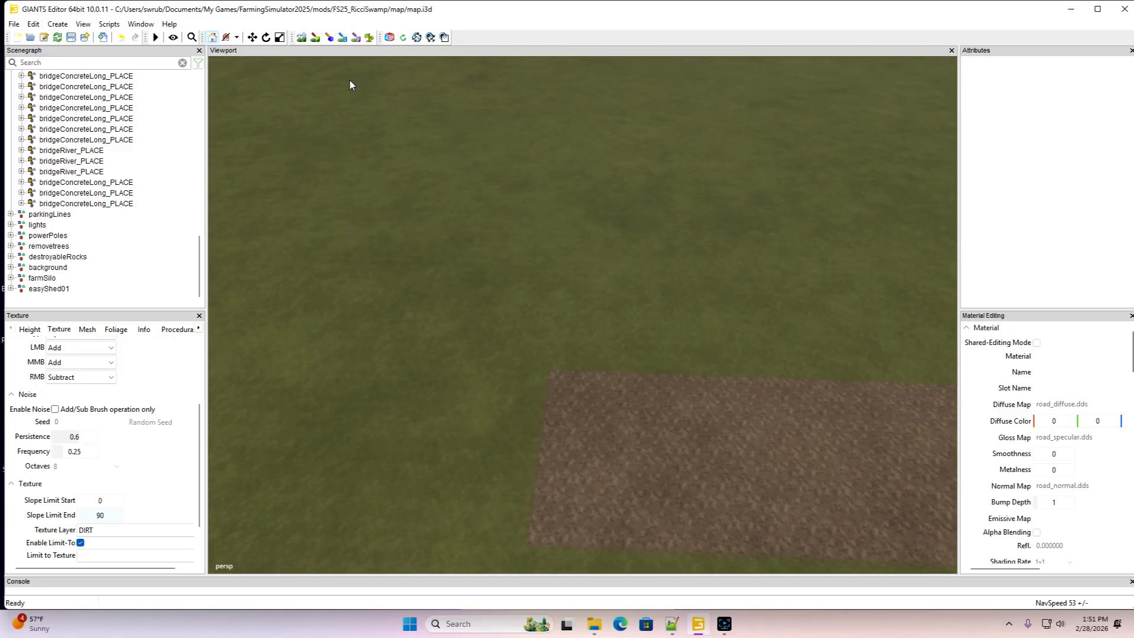
{"action": "left_click", "coordinate": [315, 37]}
{"action": "left_click_drag", "start_coordinate": [652, 335], "coordinate": [636, 339]}
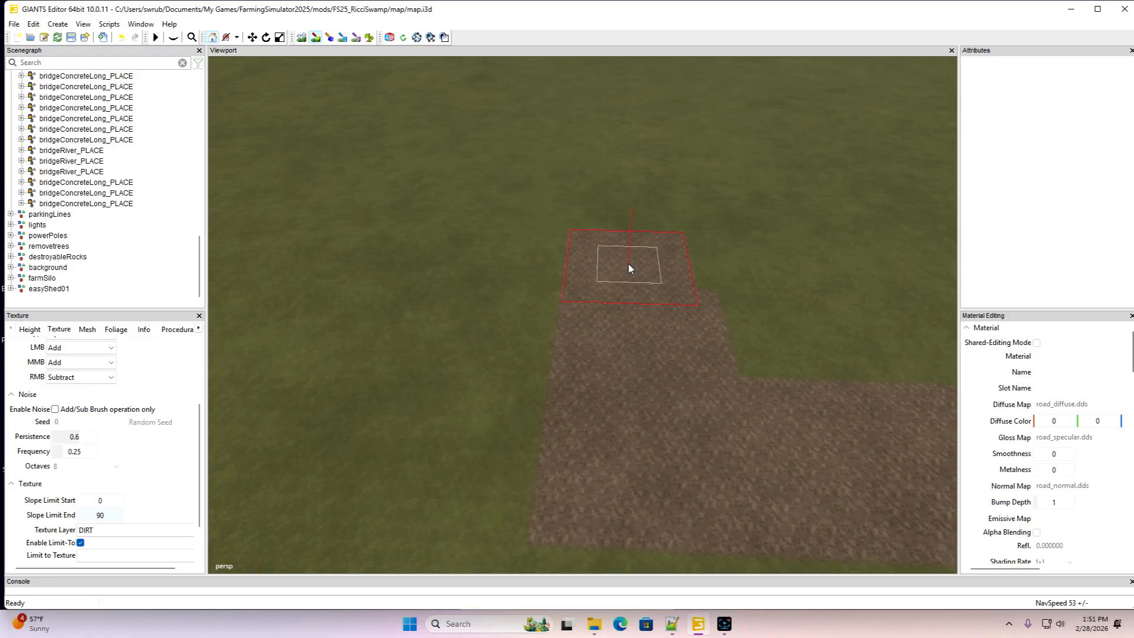
Extend the first DIRT strip along the road canal up to the field's next corner
{"action": "left_click", "coordinate": [317, 37]}
{"action": "scroll", "coordinate": [445, 118], "scroll_direction": "down", "scroll_amount": 4}
{"action": "mouse_move", "coordinate": [433, 140]}
{"action": "left_mouse_down", "text": "alt"}
{"action": "mouse_move", "coordinate": [446, 118]}
{"action": "mouse_move", "coordinate": [364, 145]}
{"action": "mouse_move", "coordinate": [241, 145]}
{"action": "left_mouse_up", "text": "alt"}
{"action": "scroll", "coordinate": [445, 118], "scroll_direction": "down", "scroll_amount": 3}
{"action": "left_click_drag", "start_coordinate": [553, 264], "coordinate": [516, 229], "text": "alt"}
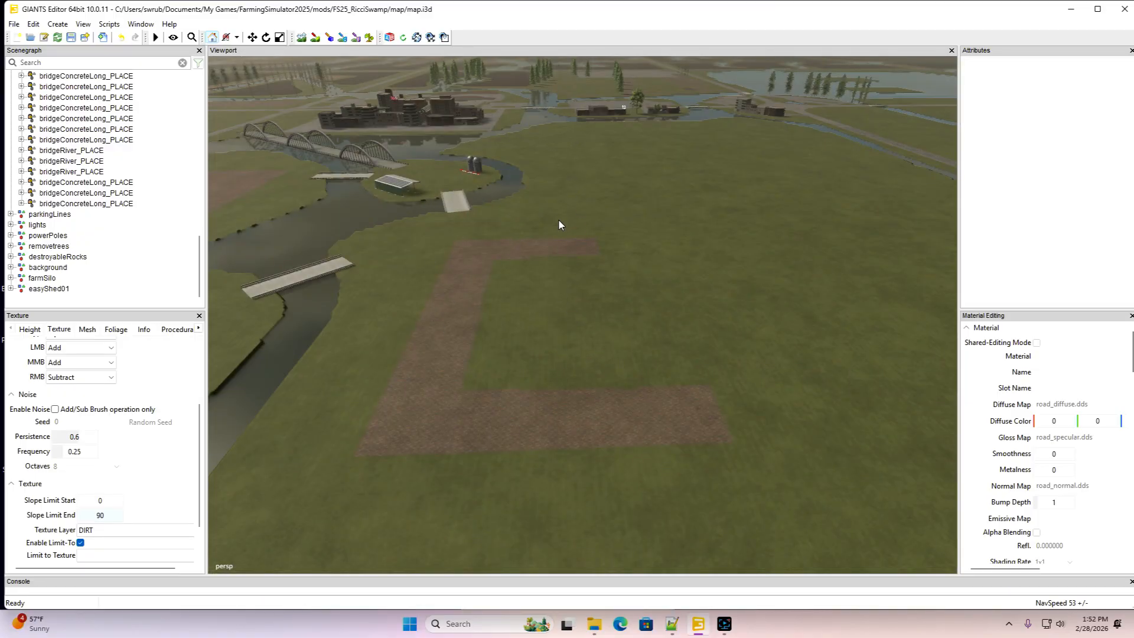
{"action": "left_click_drag", "start_coordinate": [566, 316], "coordinate": [350, 412], "text": "alt"}
{"action": "scroll", "coordinate": [569, 335], "scroll_direction": "down", "scroll_amount": 5}
{"action": "scroll", "coordinate": [501, 329], "scroll_direction": "up", "scroll_amount": 5}
{"action": "left_click", "coordinate": [315, 39]}
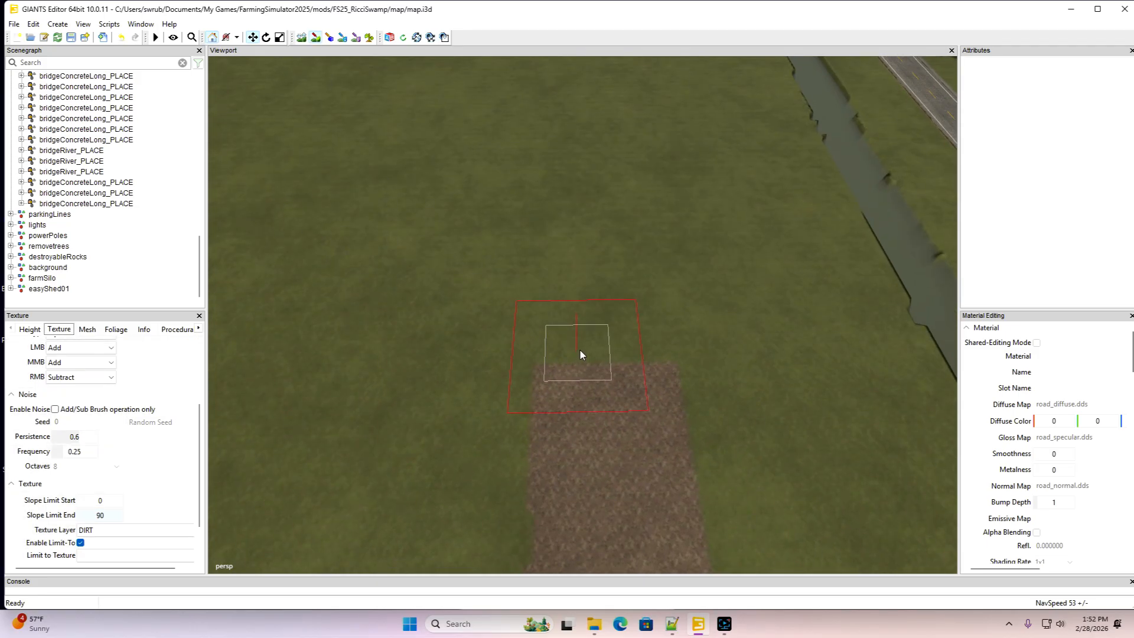
{"action": "mouse_move", "coordinate": [581, 349]}
{"action": "left_mouse_down"}
{"action": "mouse_move", "coordinate": [604, 344]}
{"action": "mouse_move", "coordinate": [598, 249]}
{"action": "left_mouse_up"}
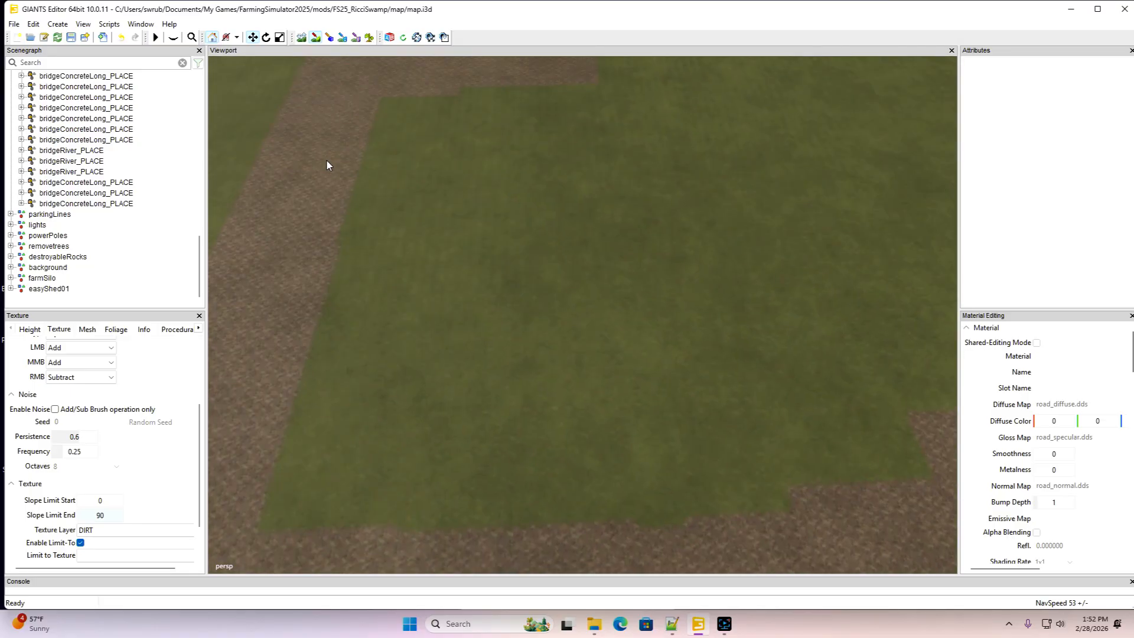
Paint the fourth DIRT side from the far end of the first strip, back toward the third side
{"action": "middle_click_drag", "start_coordinate": [328, 161], "coordinate": [274, 158], "text": "alt"}
{"action": "left_click", "coordinate": [317, 35]}
{"action": "left_click", "coordinate": [317, 36]}
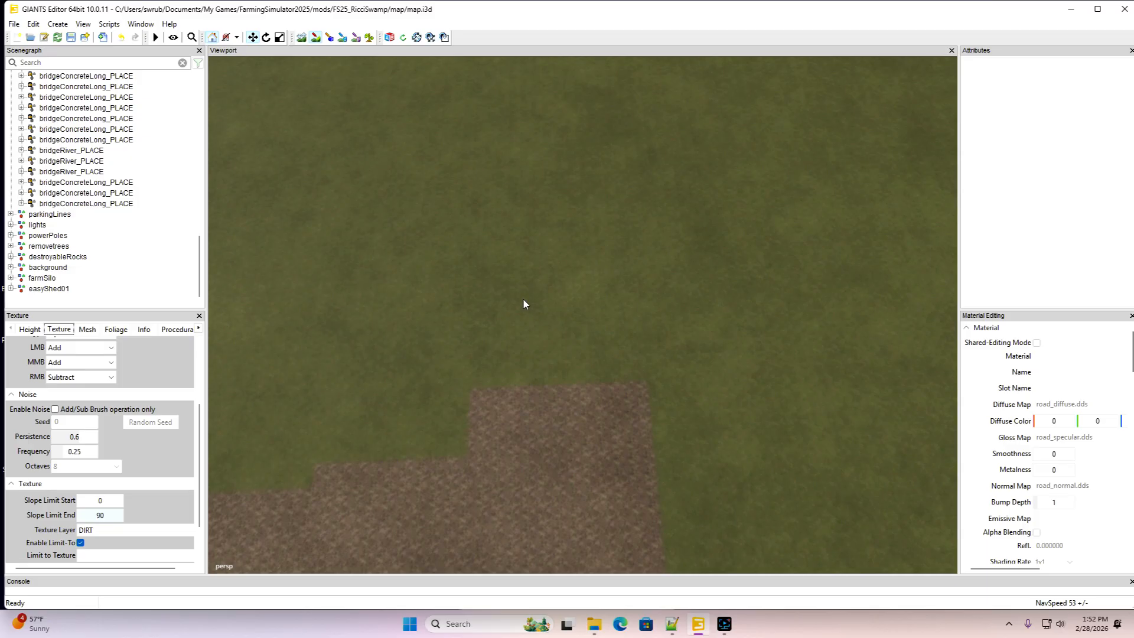
{"action": "left_click_drag", "start_coordinate": [562, 346], "coordinate": [559, 129]}
Extend the third and fourth DIRT strips until they meet, closing the rectangular field outline
{"action": "left_click", "coordinate": [314, 36]}
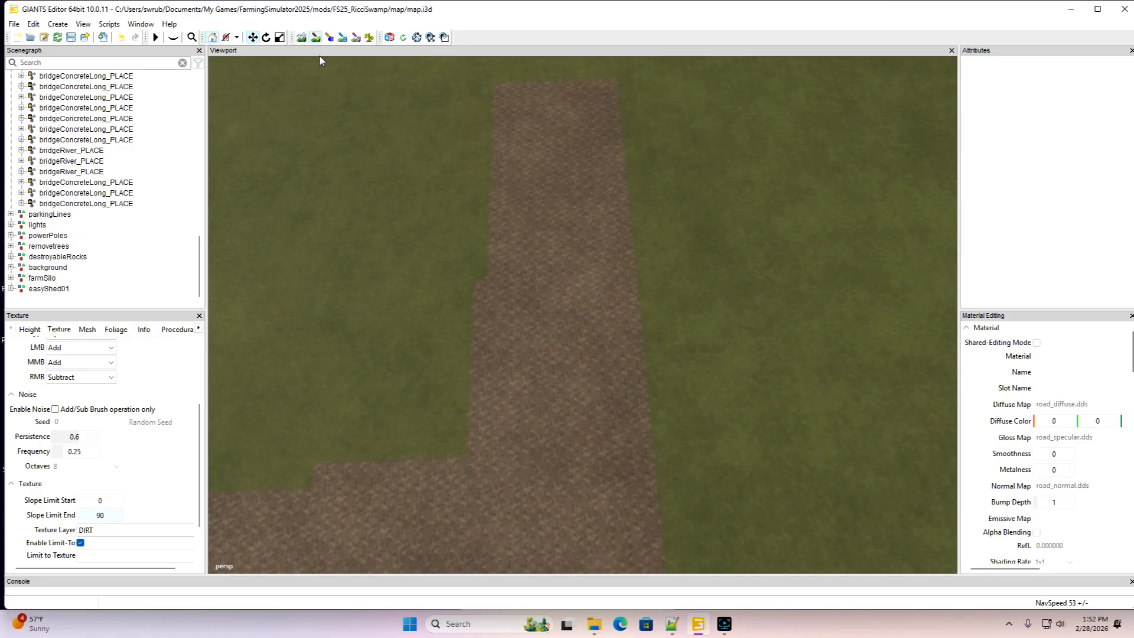
{"action": "mouse_move", "coordinate": [378, 112]}
{"action": "left_mouse_down", "text": "alt"}
{"action": "mouse_move", "coordinate": [534, 254]}
{"action": "mouse_move", "coordinate": [476, 265]}
{"action": "left_mouse_up", "text": "alt"}
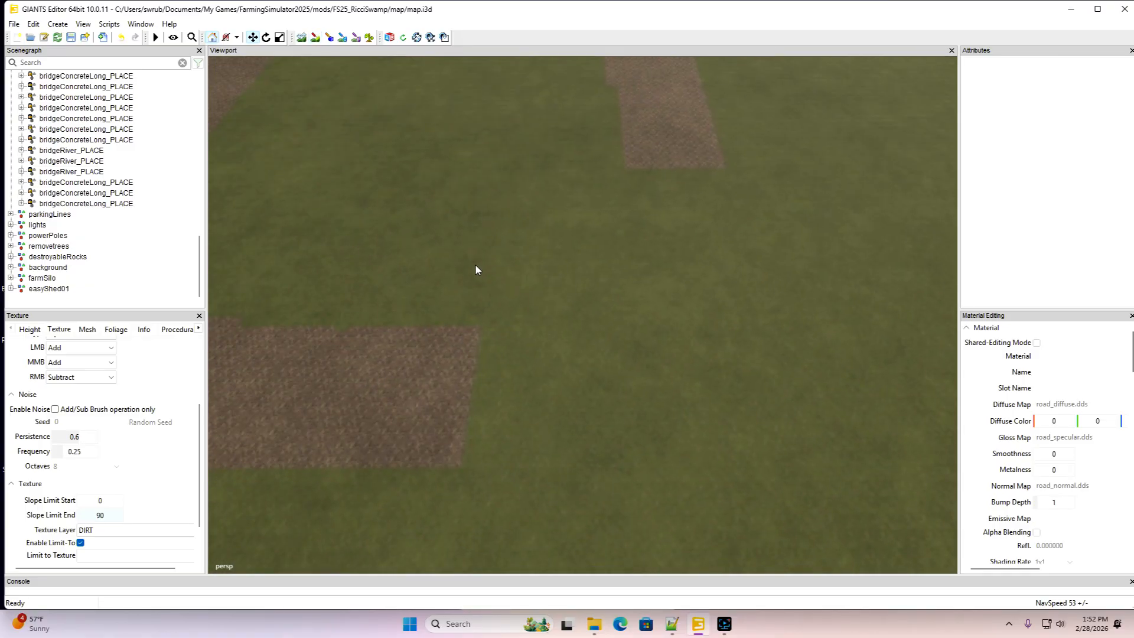
{"action": "left_click", "coordinate": [316, 39]}
{"action": "left_click", "coordinate": [673, 187]}
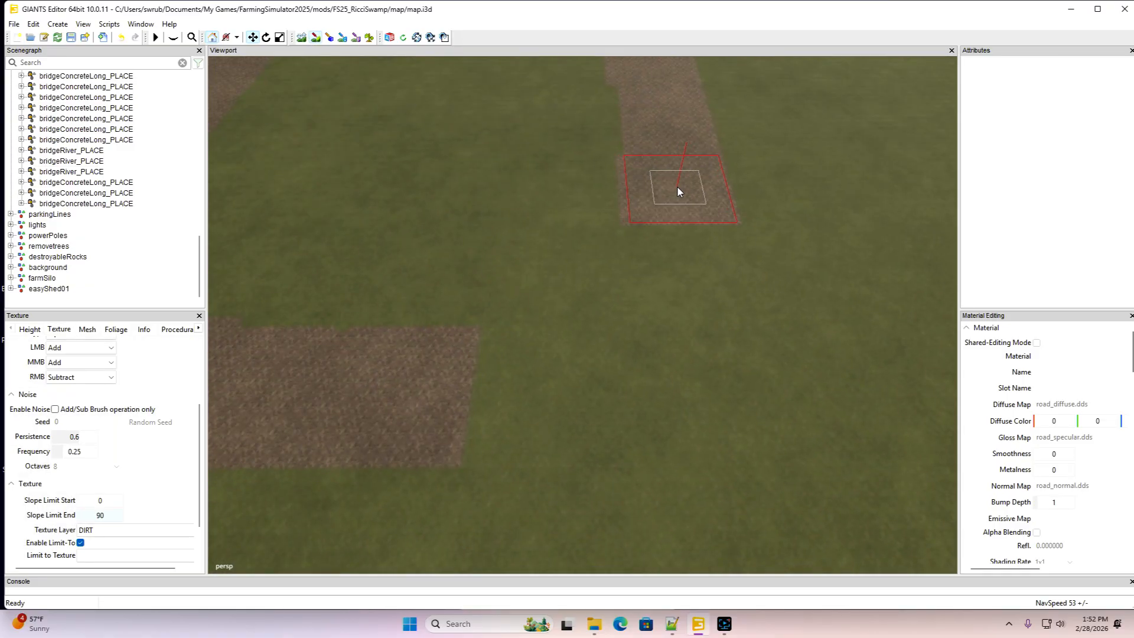
{"action": "left_click_drag", "start_coordinate": [687, 256], "coordinate": [691, 258]}
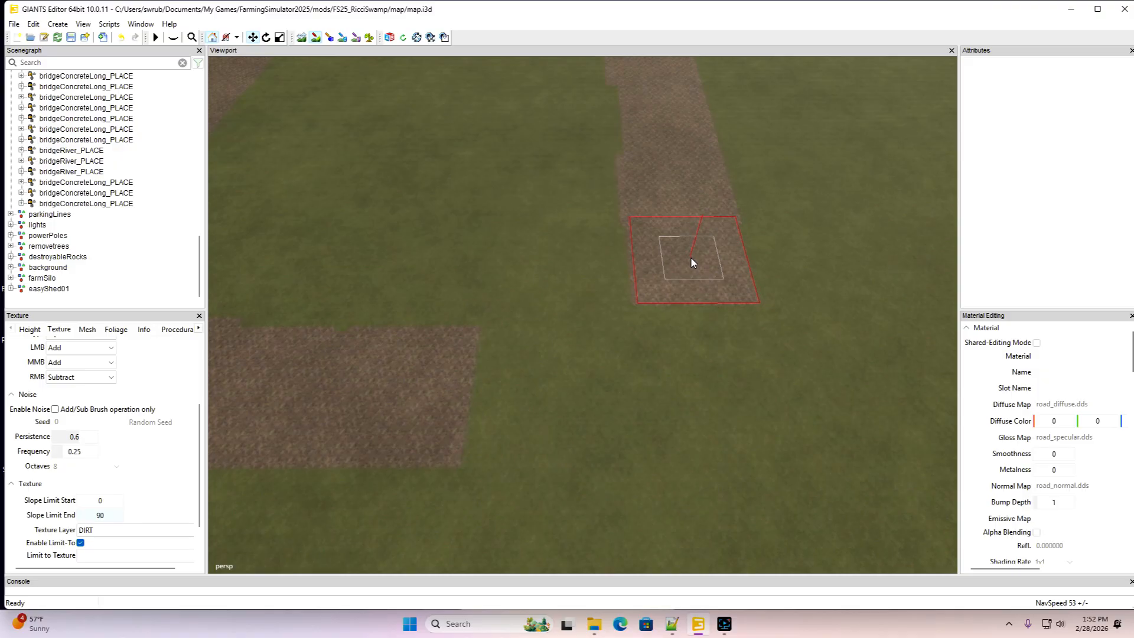
{"action": "left_click_drag", "start_coordinate": [690, 328], "coordinate": [706, 331]}
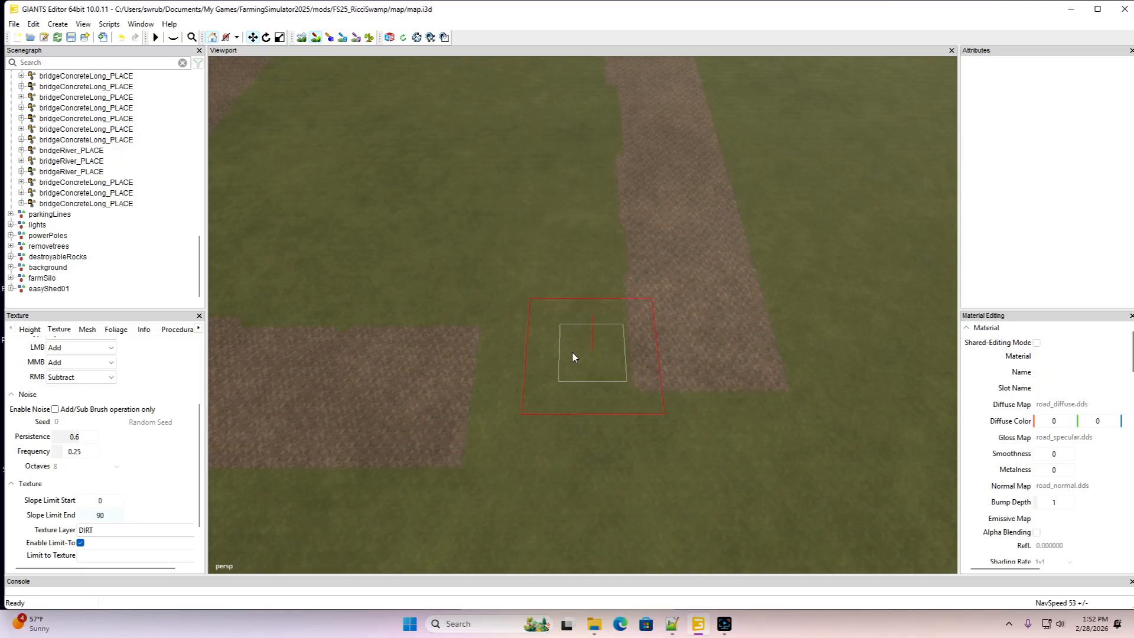
{"action": "mouse_move", "coordinate": [534, 372]}
{"action": "left_mouse_down"}
{"action": "mouse_move", "coordinate": [532, 392]}
{"action": "mouse_move", "coordinate": [717, 392]}
{"action": "left_mouse_up"}
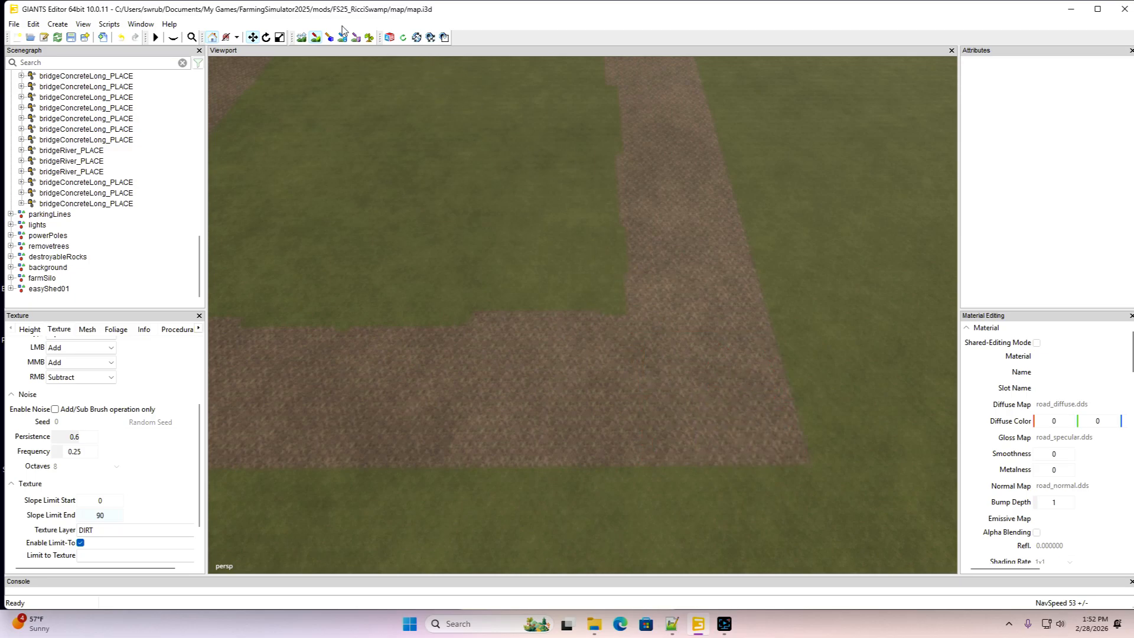
Fill the grass interior of the rectangular outline with DIRT texture
{"action": "left_click", "coordinate": [317, 40]}
{"action": "left_click_drag", "start_coordinate": [502, 207], "coordinate": [423, 136], "text": "alt"}
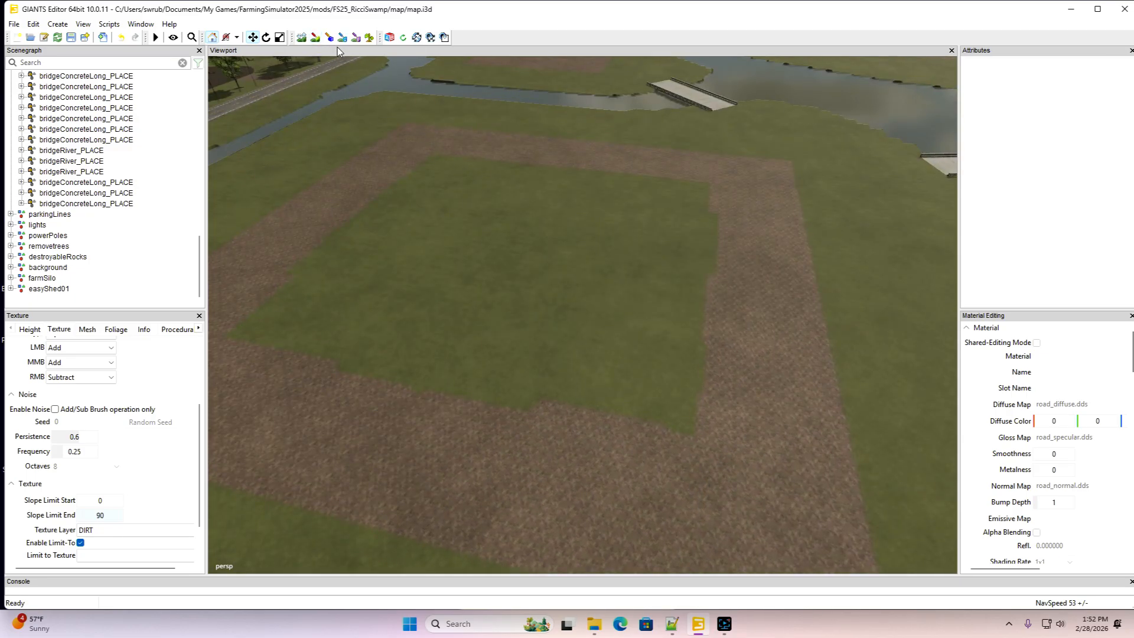
{"action": "left_click", "coordinate": [316, 37]}
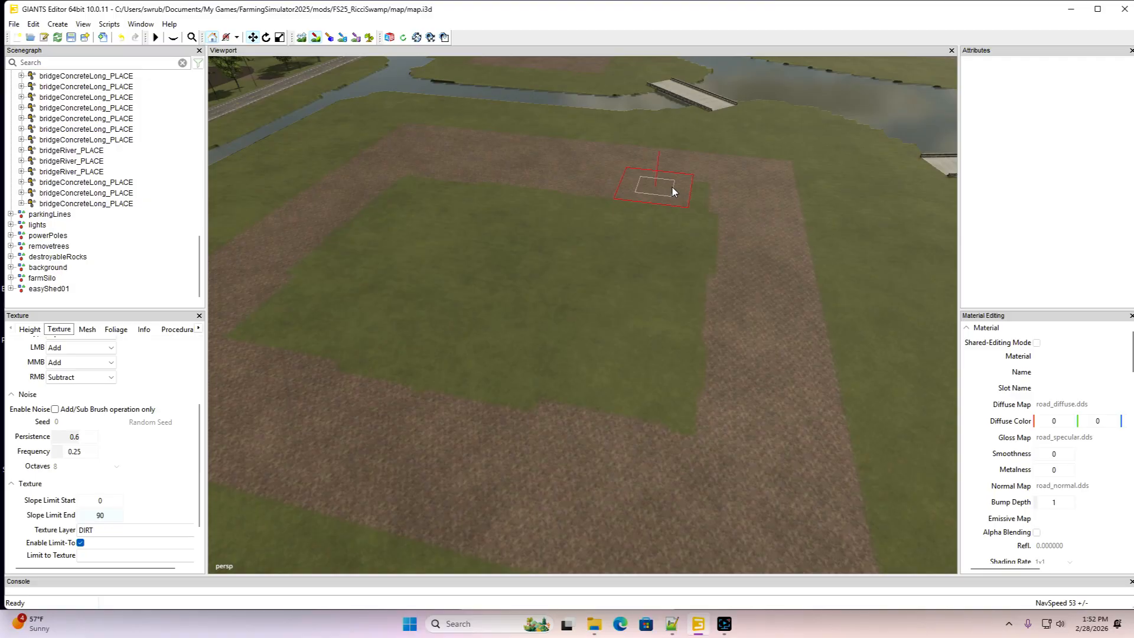
{"action": "mouse_move", "coordinate": [672, 186]}
{"action": "left_mouse_down"}
{"action": "mouse_move", "coordinate": [694, 330]}
{"action": "mouse_move", "coordinate": [530, 381]}
{"action": "mouse_move", "coordinate": [312, 342]}
{"action": "mouse_move", "coordinate": [339, 244]}
{"action": "mouse_move", "coordinate": [448, 184]}
{"action": "mouse_move", "coordinate": [632, 229]}
{"action": "mouse_move", "coordinate": [447, 249]}
{"action": "mouse_move", "coordinate": [607, 323]}
{"action": "mouse_move", "coordinate": [359, 296]}
{"action": "left_mouse_up"}
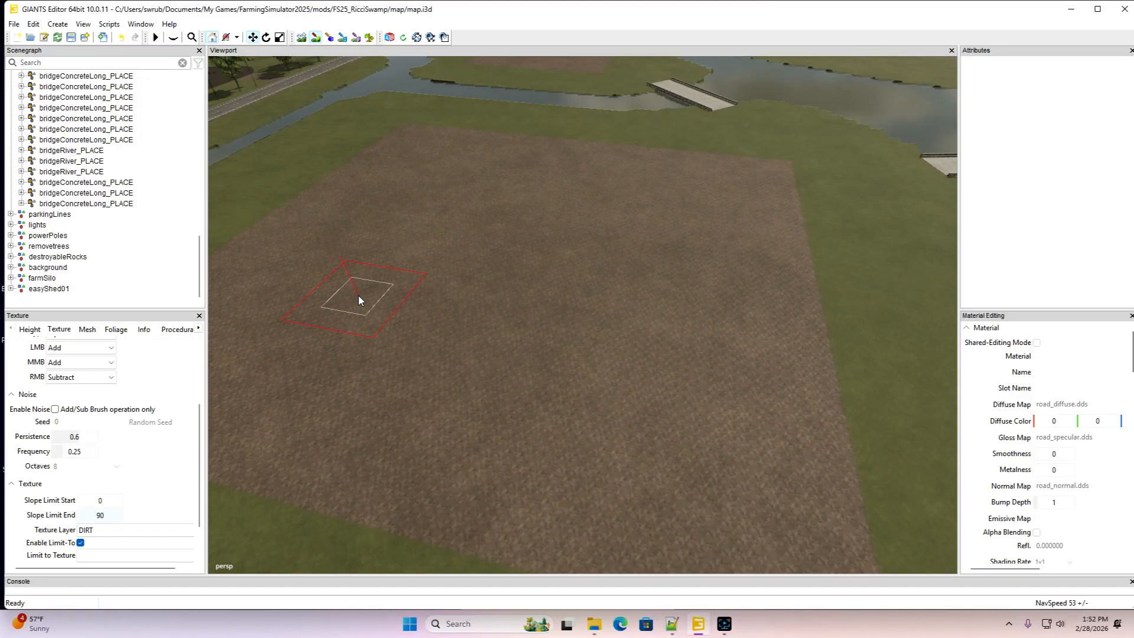
{"action": "left_click", "coordinate": [313, 38]}
Set the texture layer to GRASS and paint it over a strip of dirt along the field's side farthest from the bridges
{"action": "scroll", "coordinate": [510, 271], "scroll_direction": "down", "scroll_amount": 3}
{"action": "mouse_move", "coordinate": [511, 270]}
{"action": "left_mouse_down", "text": "alt"}
{"action": "mouse_move", "coordinate": [516, 311]}
{"action": "mouse_move", "coordinate": [523, 300]}
{"action": "left_mouse_up", "text": "alt"}
{"action": "scroll", "coordinate": [519, 312], "scroll_direction": "down", "scroll_amount": 3}
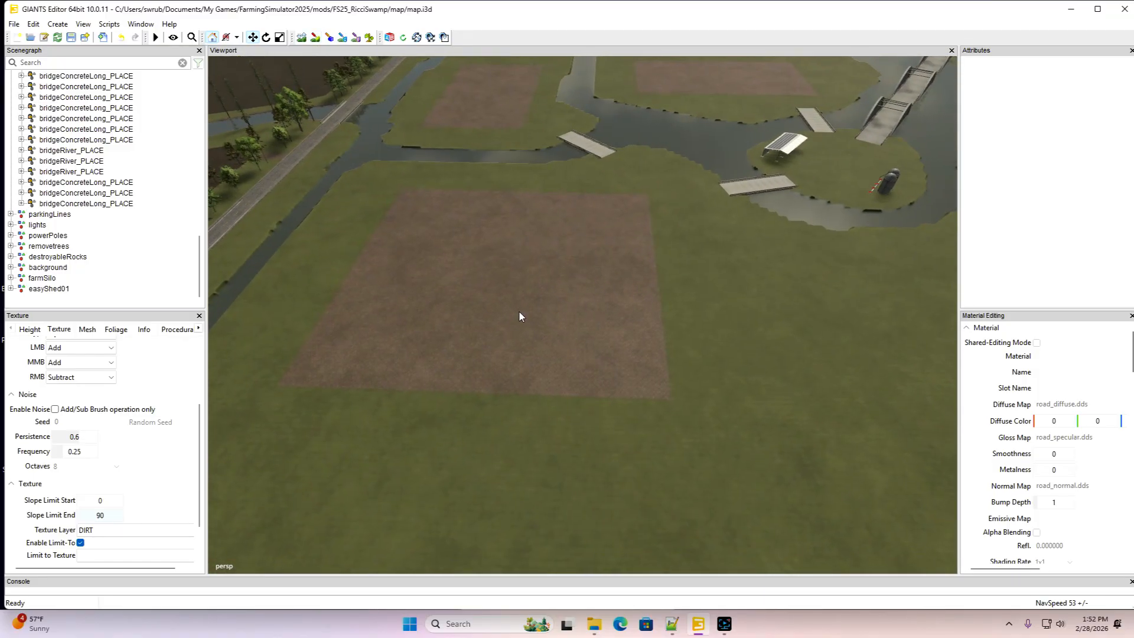
{"action": "scroll", "coordinate": [522, 301], "scroll_direction": "up", "scroll_amount": 5}
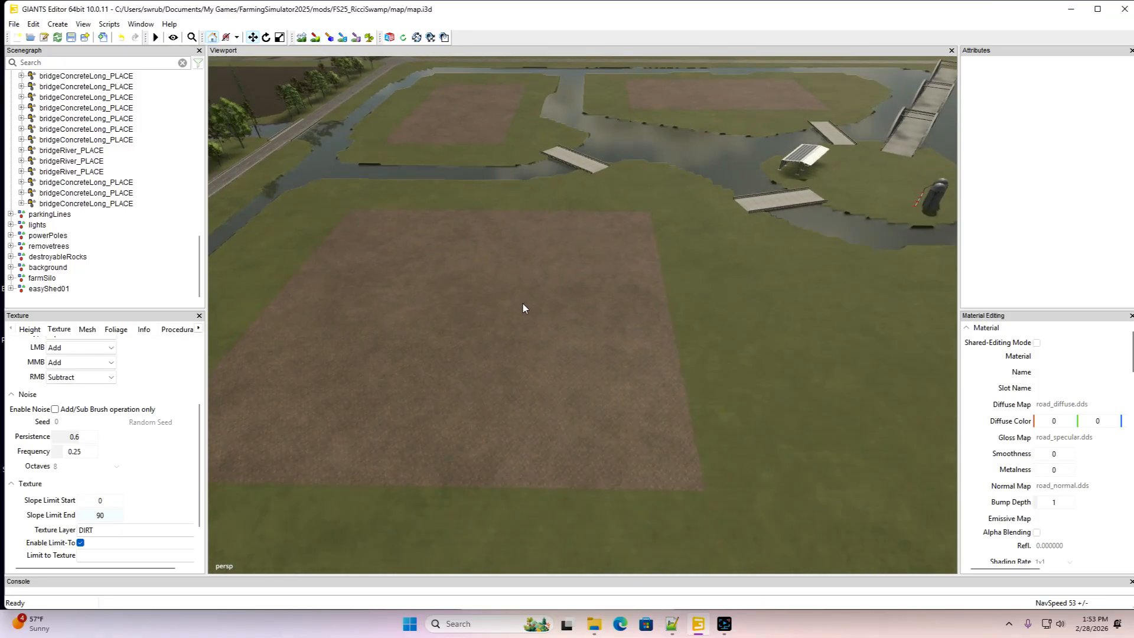
{"action": "left_click_drag", "start_coordinate": [517, 302], "coordinate": [382, 370], "text": "alt"}
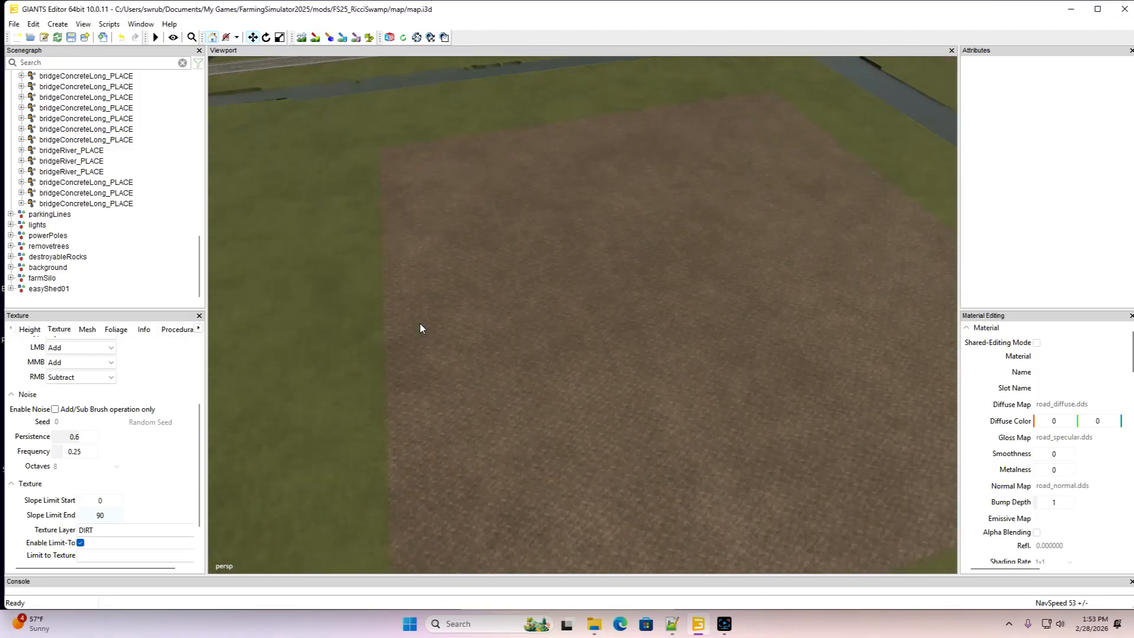
{"action": "left_click", "coordinate": [87, 531]}
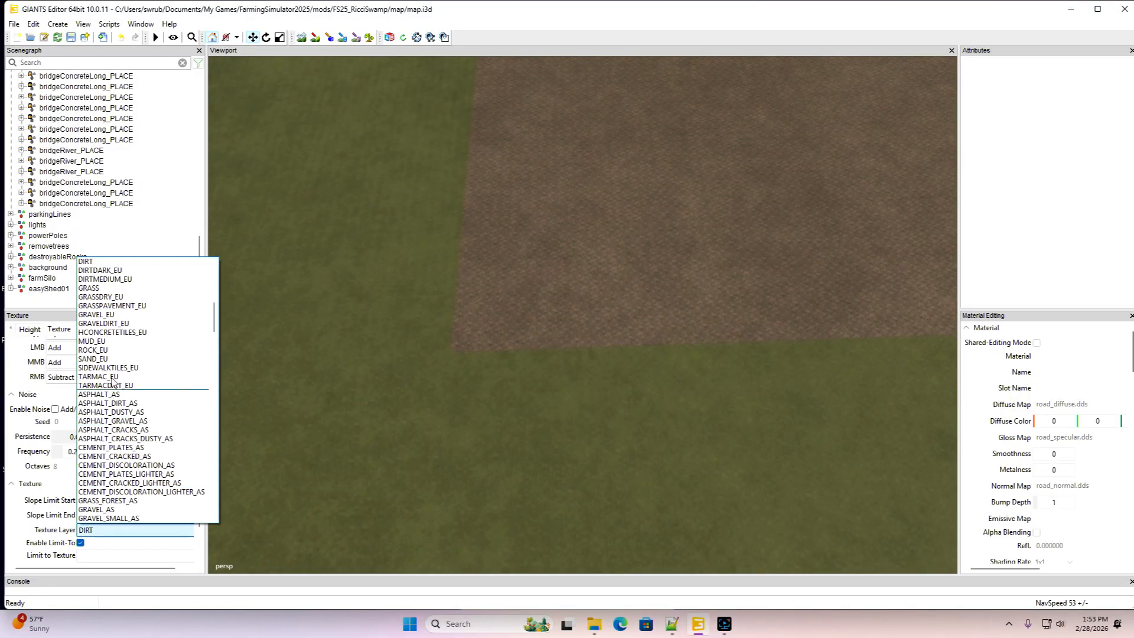
{"action": "left_click", "coordinate": [113, 288]}
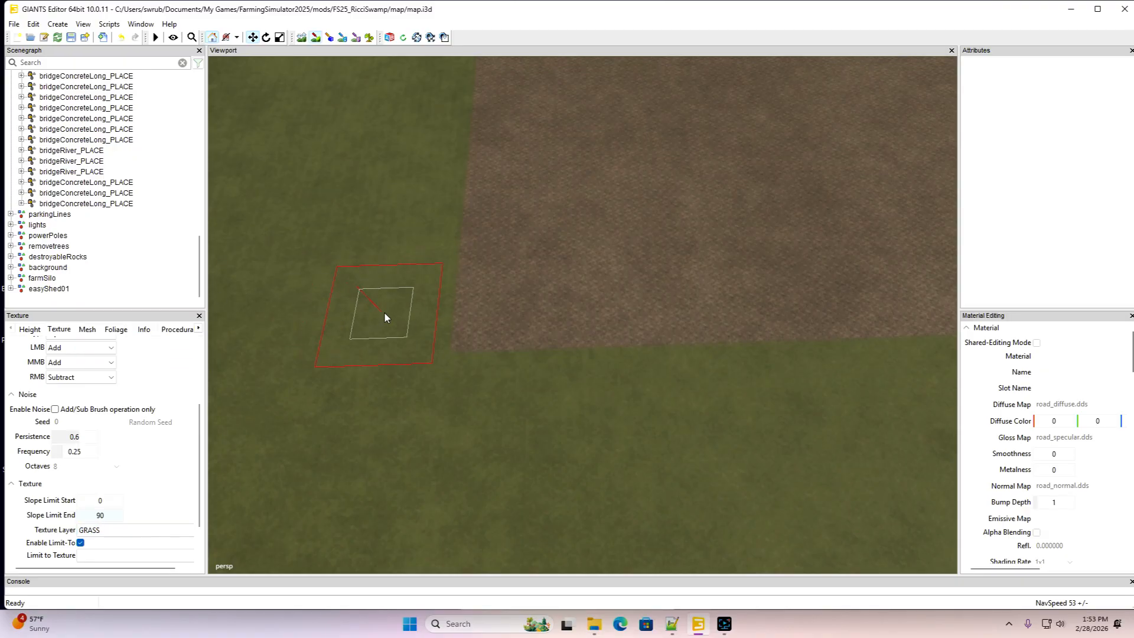
{"action": "mouse_move", "coordinate": [473, 319]}
{"action": "left_mouse_down"}
{"action": "mouse_move", "coordinate": [537, 316]}
{"action": "mouse_move", "coordinate": [460, 255]}
{"action": "mouse_move", "coordinate": [537, 251]}
{"action": "mouse_move", "coordinate": [507, 242]}
{"action": "mouse_move", "coordinate": [470, 195]}
{"action": "mouse_move", "coordinate": [539, 190]}
{"action": "mouse_move", "coordinate": [477, 143]}
{"action": "left_mouse_up"}
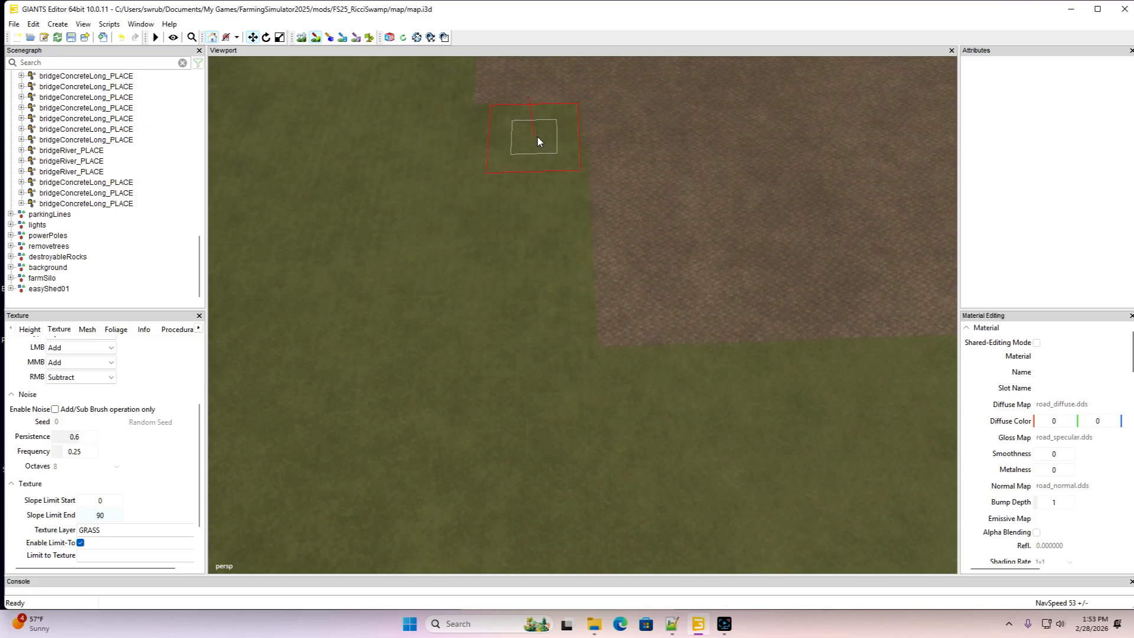
{"action": "mouse_move", "coordinate": [466, 231]}
{"action": "left_mouse_down", "text": "alt"}
{"action": "mouse_move", "coordinate": [464, 136]}
{"action": "mouse_move", "coordinate": [465, 177]}
{"action": "left_mouse_up", "text": "alt"}
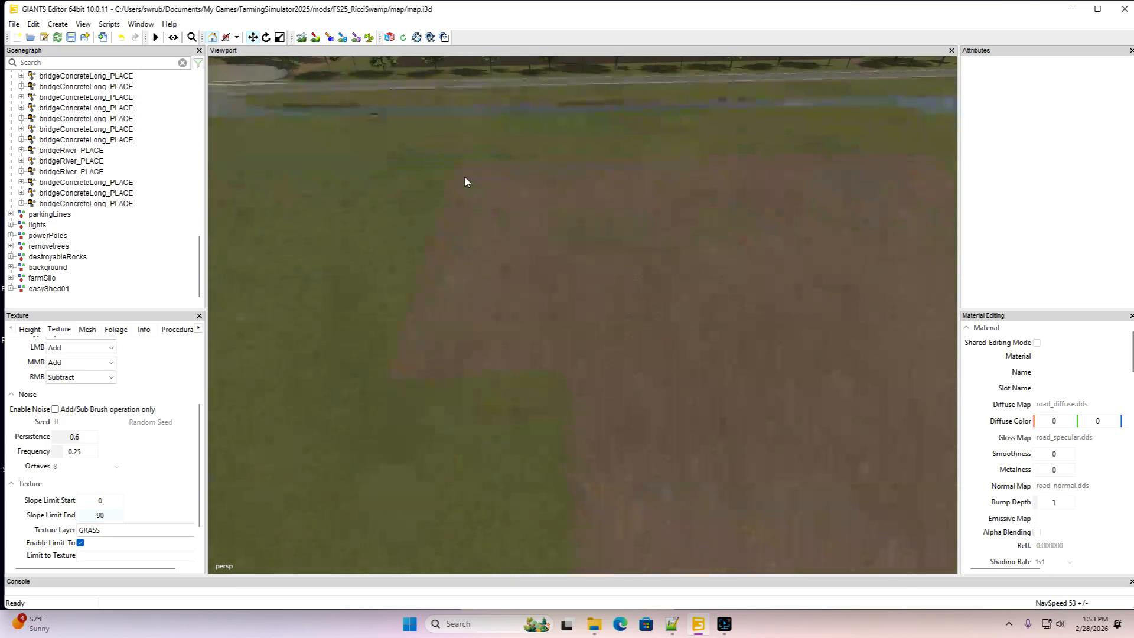
{"action": "left_click", "coordinate": [316, 38]}
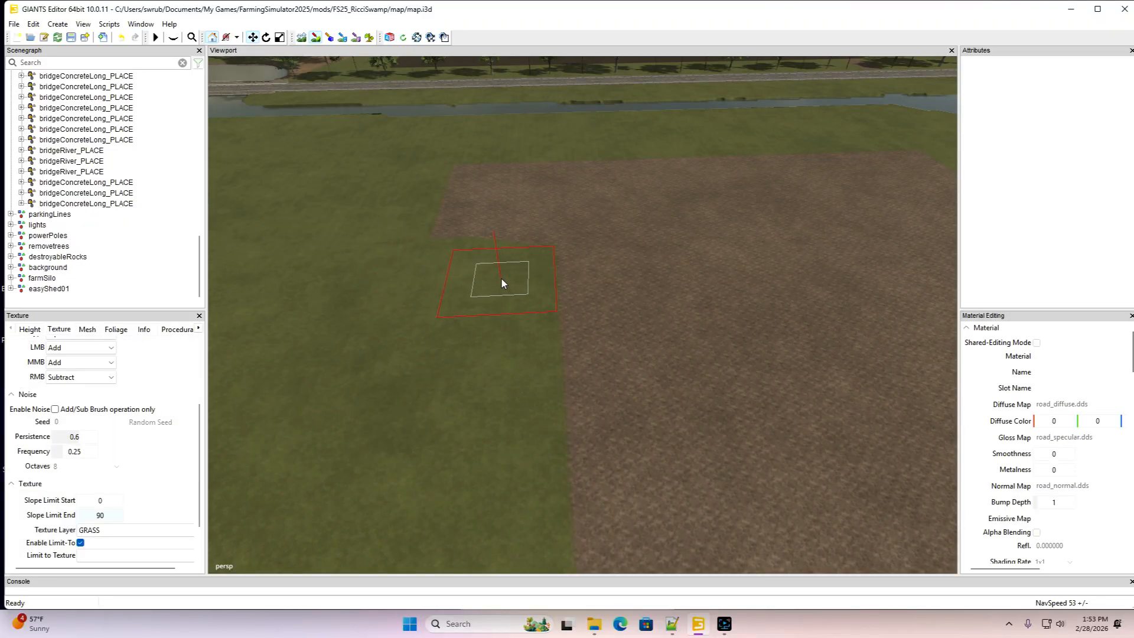
{"action": "mouse_move", "coordinate": [502, 279]}
{"action": "left_mouse_down"}
{"action": "mouse_move", "coordinate": [470, 228]}
{"action": "mouse_move", "coordinate": [505, 233]}
{"action": "mouse_move", "coordinate": [484, 185]}
{"action": "mouse_move", "coordinate": [511, 175]}
{"action": "mouse_move", "coordinate": [499, 163]}
{"action": "left_mouse_up"}
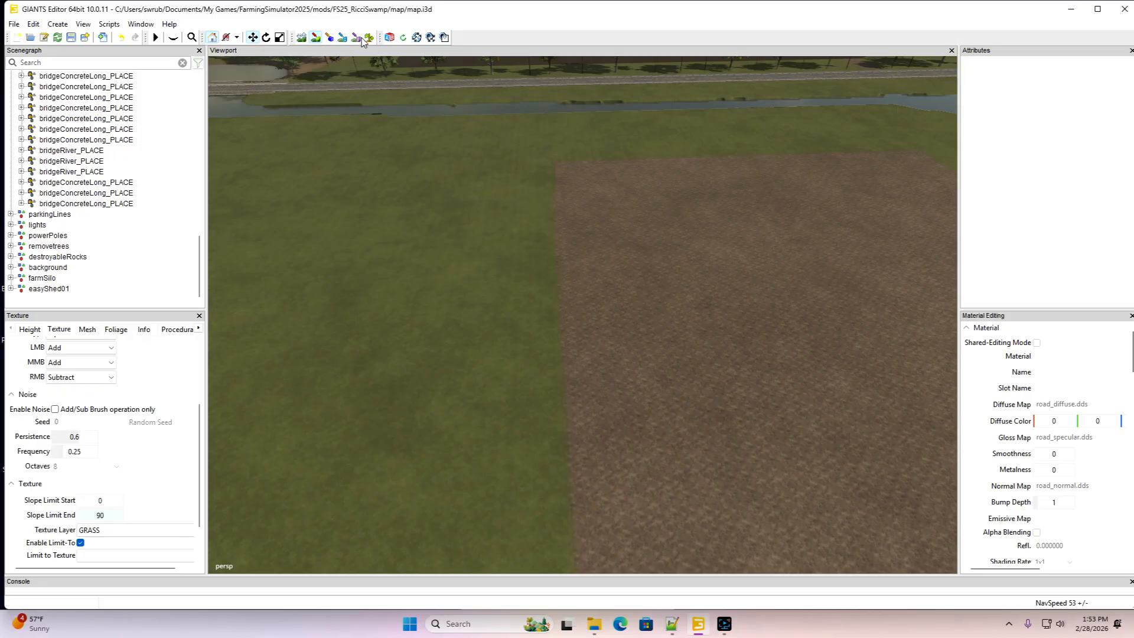
Clean up the remaining uneven dirt along the trimmed field edge with GRASS texture
{"action": "mouse_move", "coordinate": [549, 301]}
{"action": "left_mouse_down", "text": "alt"}
{"action": "mouse_move", "coordinate": [552, 200]}
{"action": "mouse_move", "coordinate": [545, 302]}
{"action": "left_mouse_up", "text": "alt"}
{"action": "scroll", "coordinate": [551, 200], "scroll_direction": "up", "scroll_amount": 4}
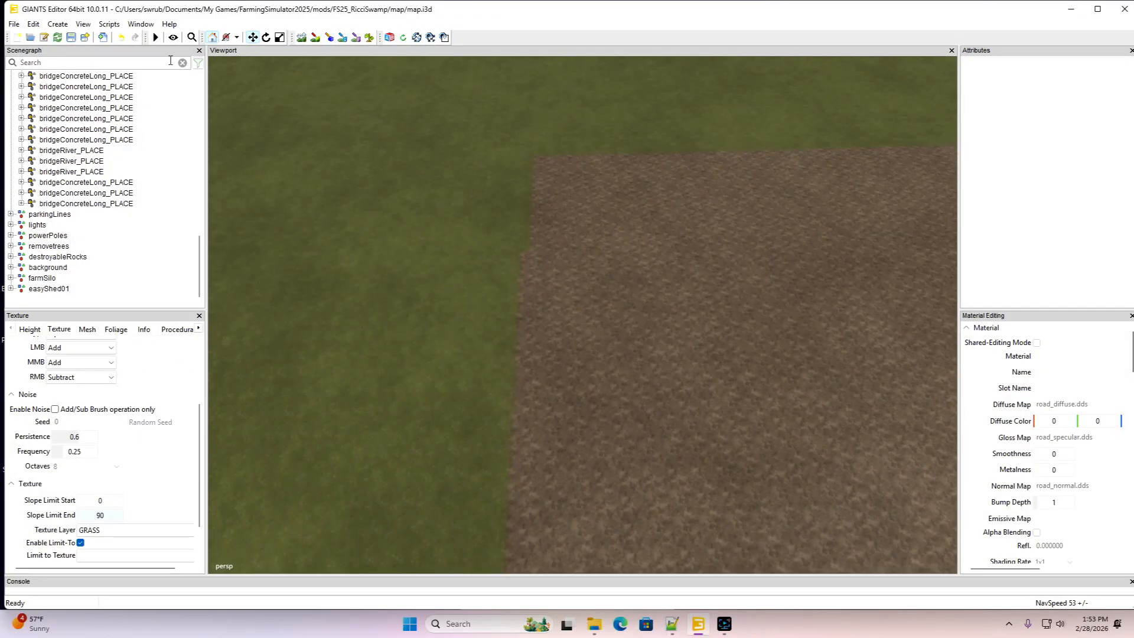
{"action": "mouse_move", "coordinate": [513, 180]}
{"action": "left_mouse_down"}
{"action": "mouse_move", "coordinate": [328, 180]}
{"action": "mouse_move", "coordinate": [440, 182]}
{"action": "left_mouse_up"}
{"action": "left_click", "coordinate": [315, 37]}
Carve a canal with the height brush from the roadside canal around the dirt field to the river beside the bridge
{"action": "scroll", "coordinate": [533, 167], "scroll_direction": "down", "scroll_amount": 10}
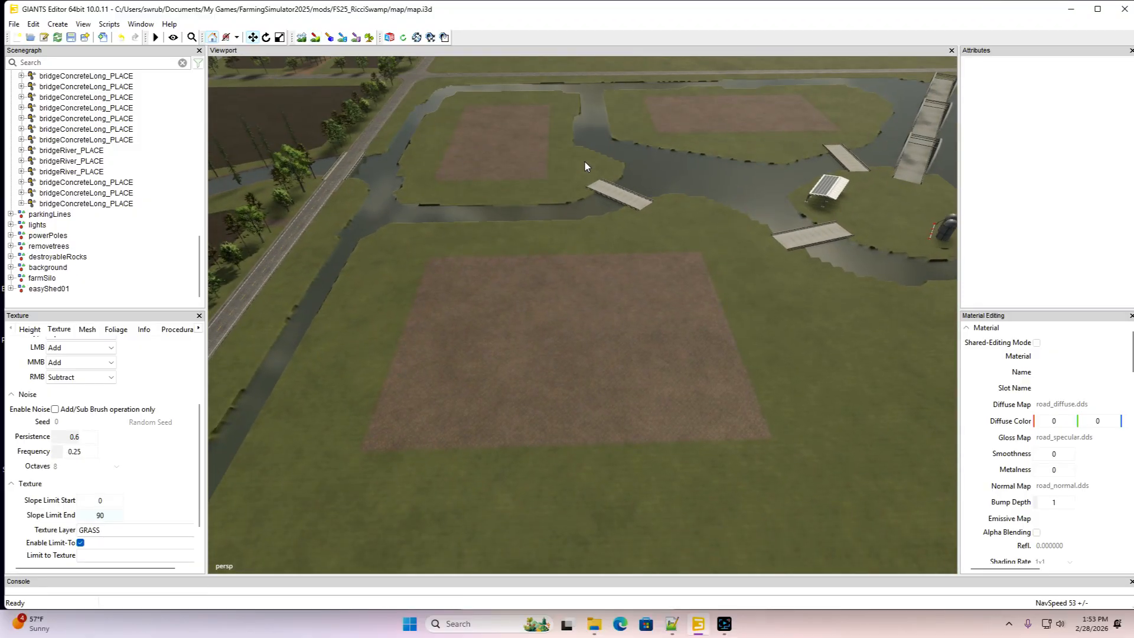
{"action": "middle_click_drag", "start_coordinate": [584, 161], "coordinate": [461, 165], "text": "alt"}
{"action": "left_click_drag", "start_coordinate": [579, 165], "coordinate": [372, 177], "text": "alt"}
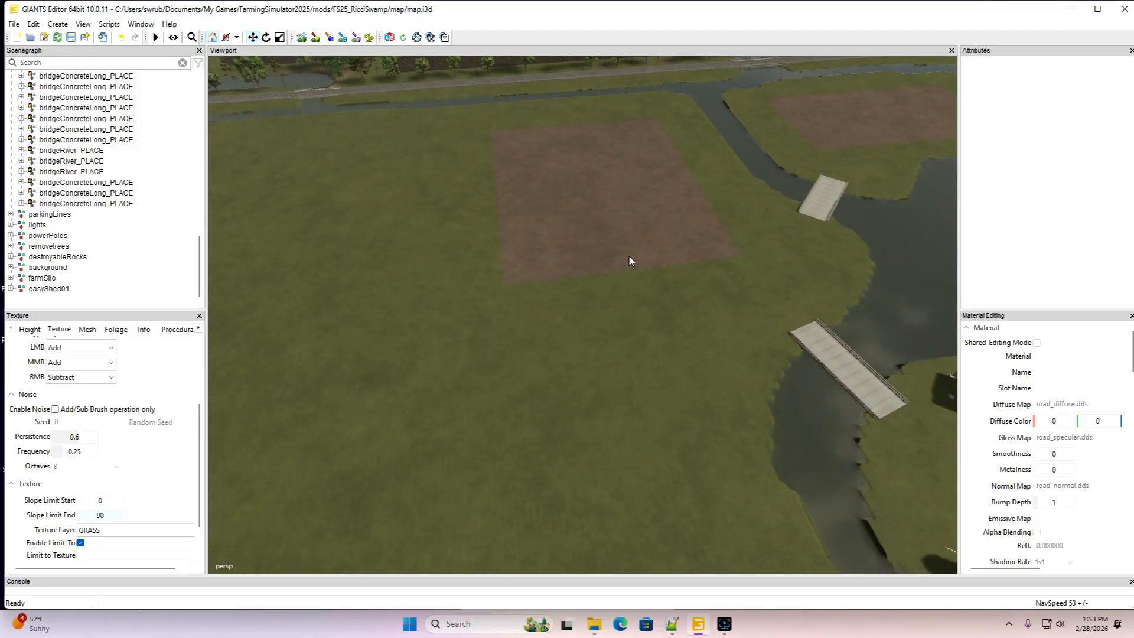
{"action": "scroll", "coordinate": [625, 250], "scroll_direction": "down", "scroll_amount": 10}
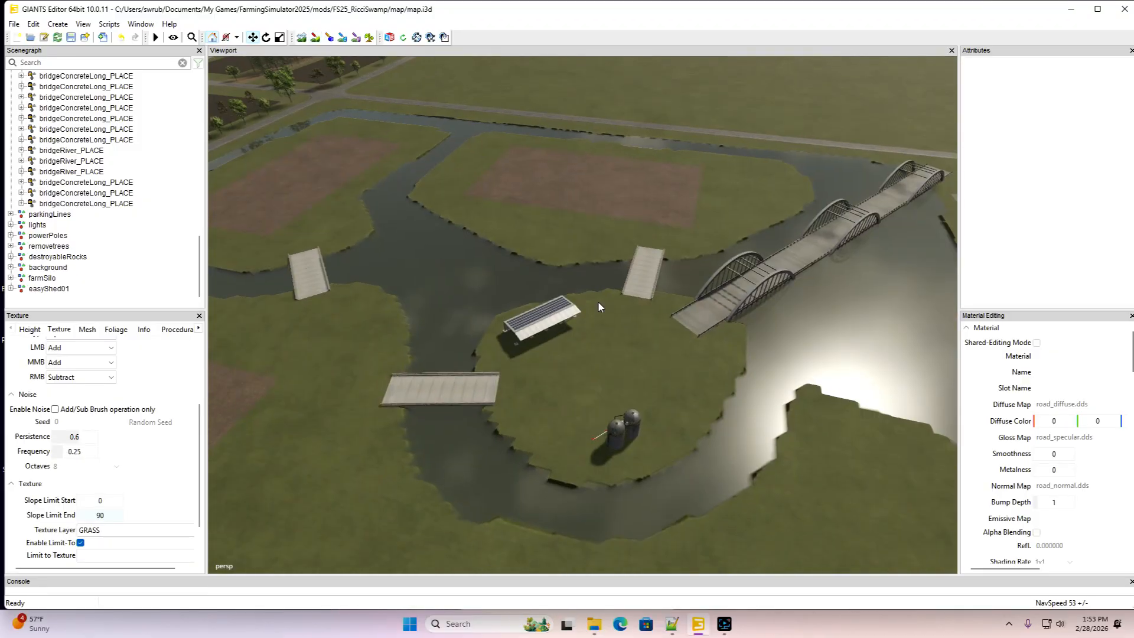
{"action": "scroll", "coordinate": [598, 302], "scroll_direction": "down", "scroll_amount": 3}
{"action": "left_click_drag", "start_coordinate": [598, 302], "coordinate": [516, 341], "text": "alt"}
{"action": "scroll", "coordinate": [588, 352], "scroll_direction": "down", "scroll_amount": 4}
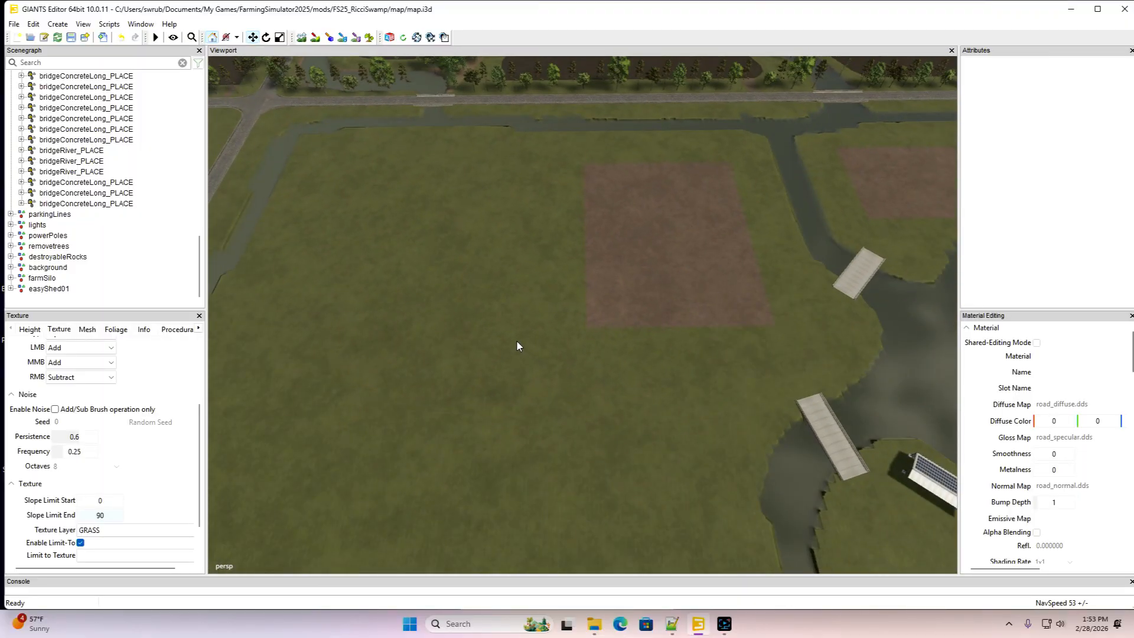
{"action": "left_click", "coordinate": [302, 38]}
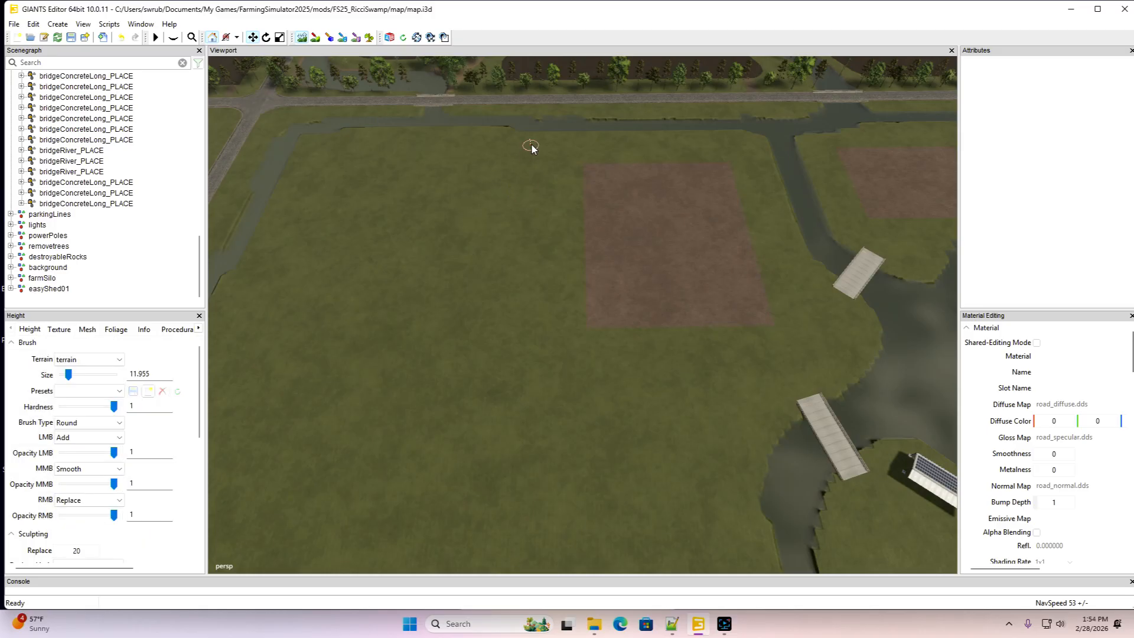
{"action": "mouse_move", "coordinate": [527, 131]}
{"action": "left_mouse_down"}
{"action": "mouse_move", "coordinate": [508, 294]}
{"action": "mouse_move", "coordinate": [521, 263]}
{"action": "mouse_move", "coordinate": [519, 359]}
{"action": "mouse_move", "coordinate": [613, 407]}
{"action": "mouse_move", "coordinate": [800, 464]}
{"action": "mouse_move", "coordinate": [792, 481]}
{"action": "mouse_move", "coordinate": [778, 472]}
{"action": "left_mouse_up"}
Enlarge the height brush to 14.955 and rework the new canal from the river back to the roadside canal
{"action": "scroll", "coordinate": [521, 264], "scroll_direction": "up", "scroll_amount": 1, "text": "ctrl"}
{"action": "scroll", "coordinate": [519, 259], "scroll_direction": "up", "scroll_amount": 5, "text": "ctrl"}
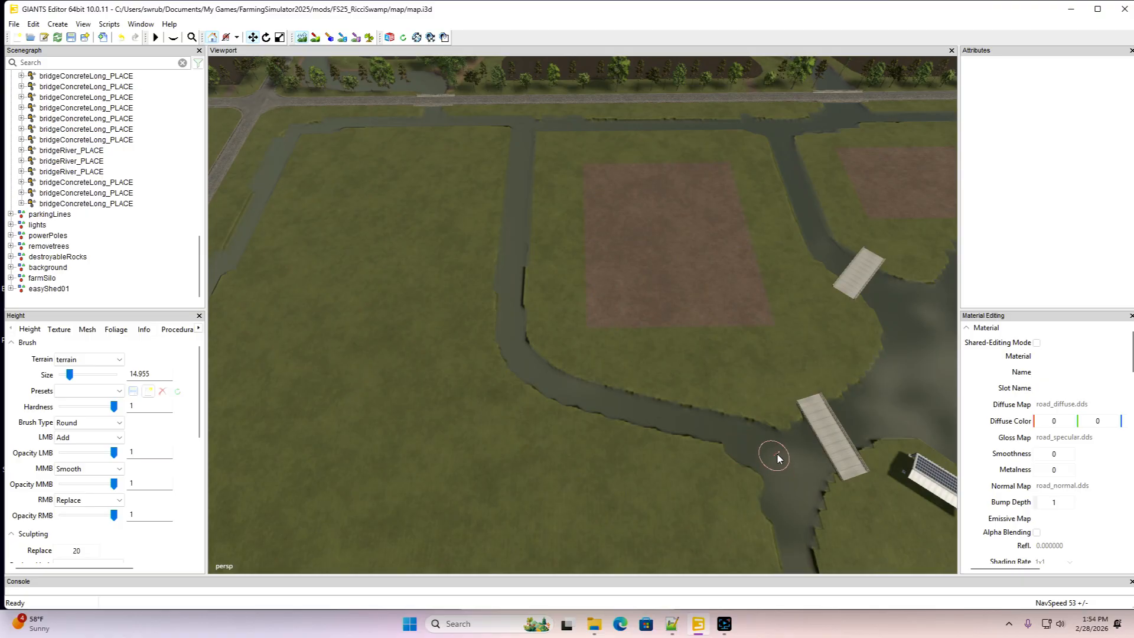
{"action": "mouse_move", "coordinate": [777, 454]}
{"action": "right_mouse_down"}
{"action": "mouse_move", "coordinate": [537, 378]}
{"action": "mouse_move", "coordinate": [506, 336]}
{"action": "mouse_move", "coordinate": [521, 136]}
{"action": "right_mouse_up"}
Check the new canal from the other side and undo its bend and the stretch leading to the river
{"action": "mouse_move", "coordinate": [498, 385]}
{"action": "left_mouse_down", "text": "alt"}
{"action": "mouse_move", "coordinate": [435, 381]}
{"action": "mouse_move", "coordinate": [484, 409]}
{"action": "mouse_move", "coordinate": [849, 416]}
{"action": "left_mouse_up", "text": "alt"}
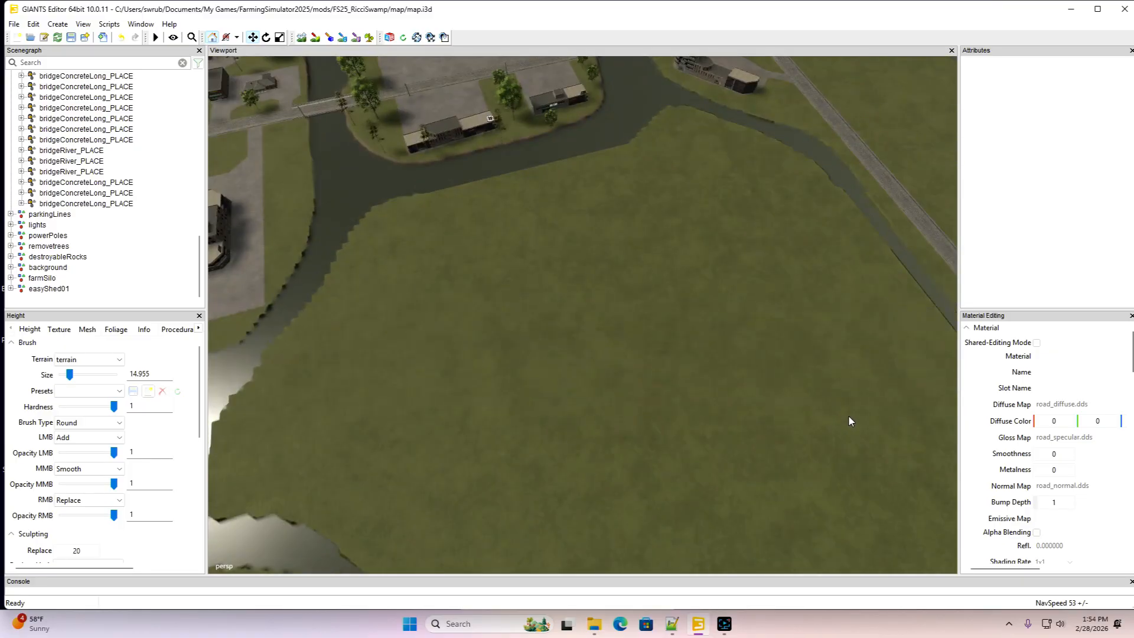
{"action": "left_click_drag", "start_coordinate": [638, 414], "coordinate": [498, 436], "text": "alt"}
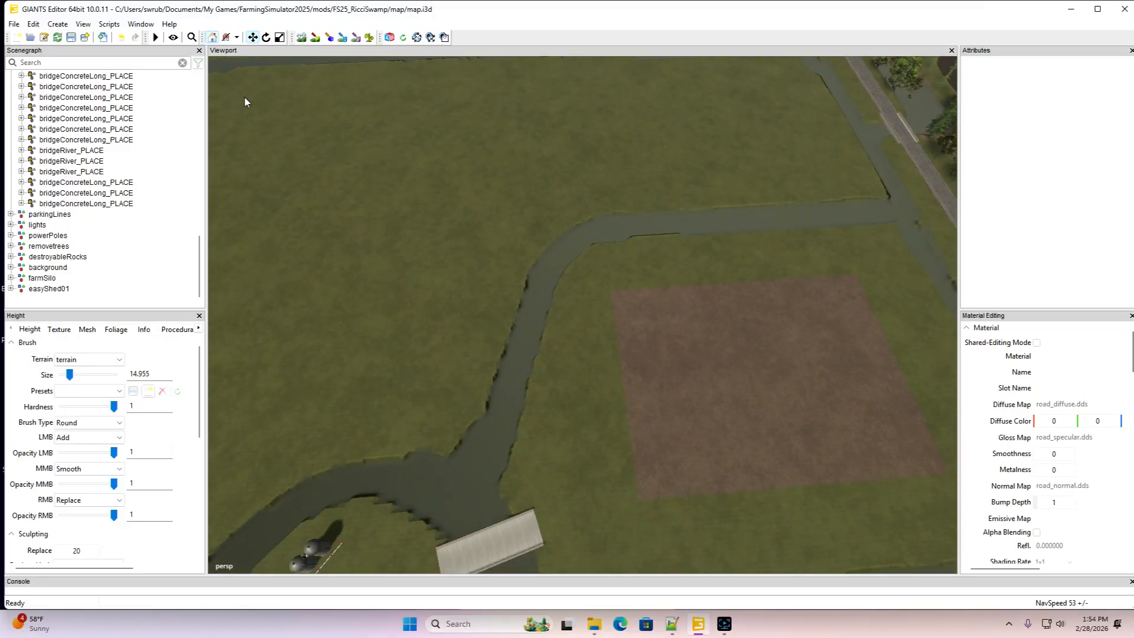
{"action": "left_click", "coordinate": [301, 37]}
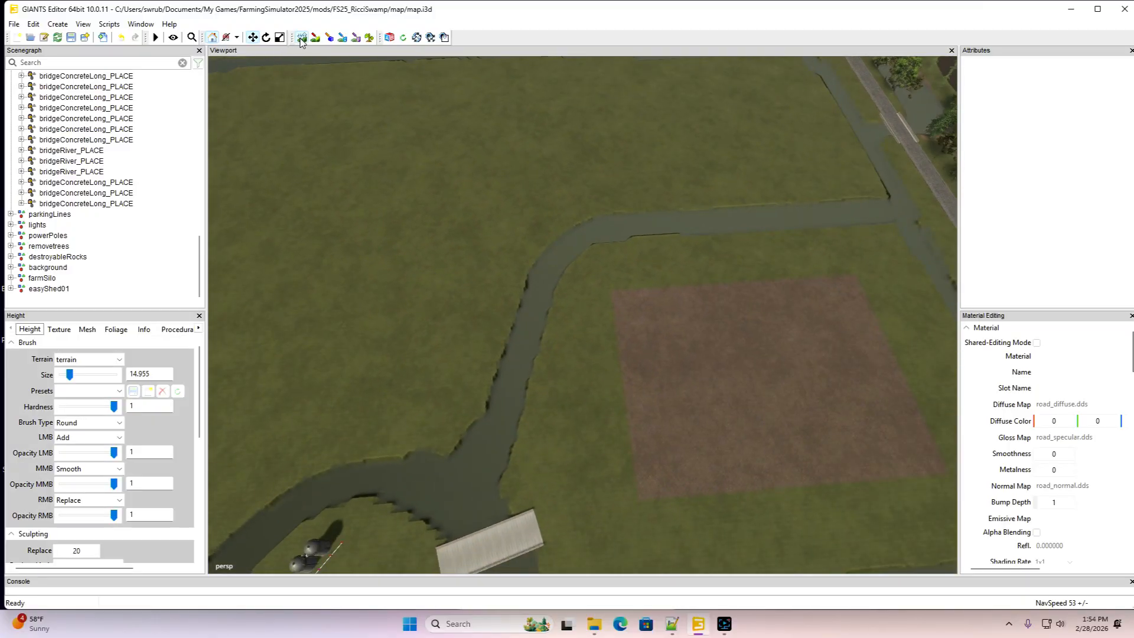
{"action": "left_click", "coordinate": [122, 39]}
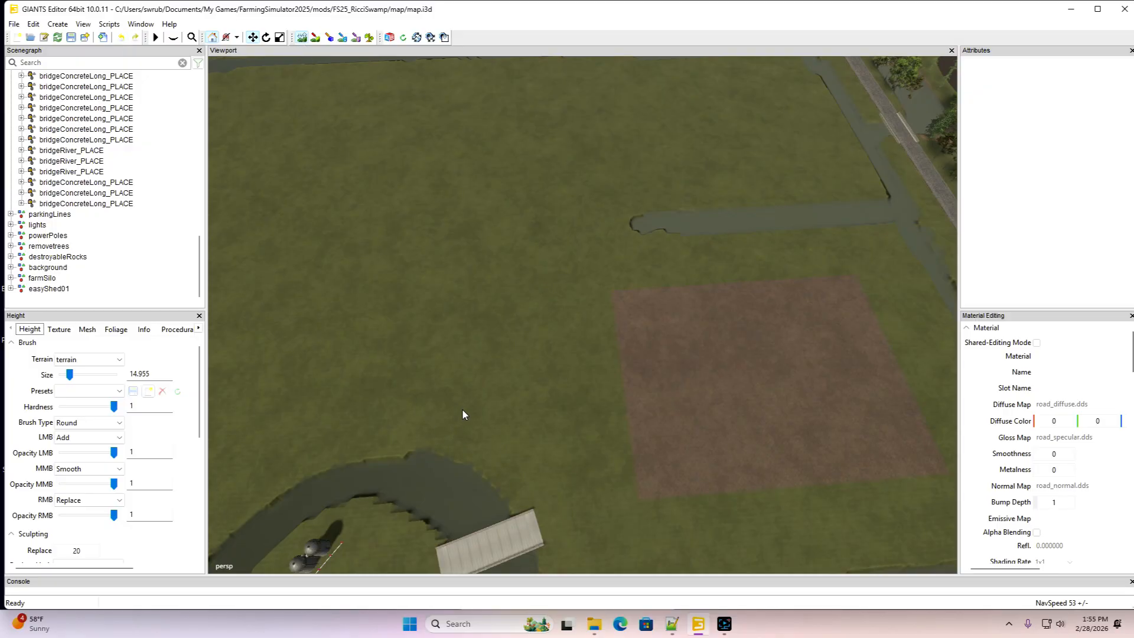
Extend the remaining canal stub farther past the dirt field and carve a wider bend down to the river
{"action": "left_click", "coordinate": [302, 38]}
{"action": "left_click_drag", "start_coordinate": [677, 227], "coordinate": [604, 232]}
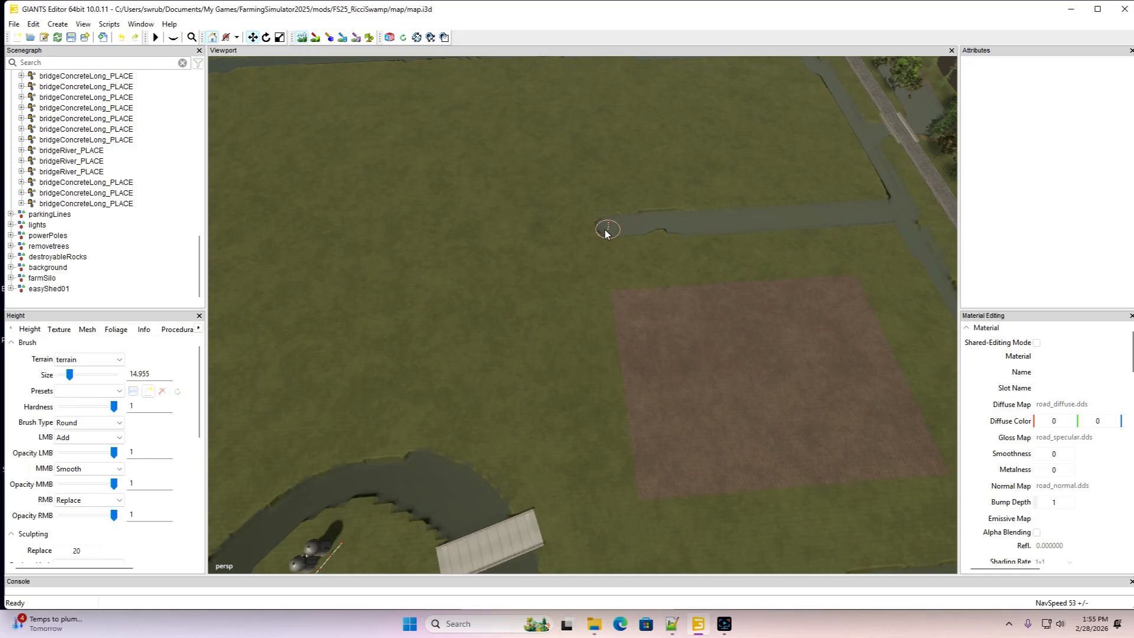
{"action": "left_click_drag", "start_coordinate": [529, 234], "coordinate": [506, 238]}
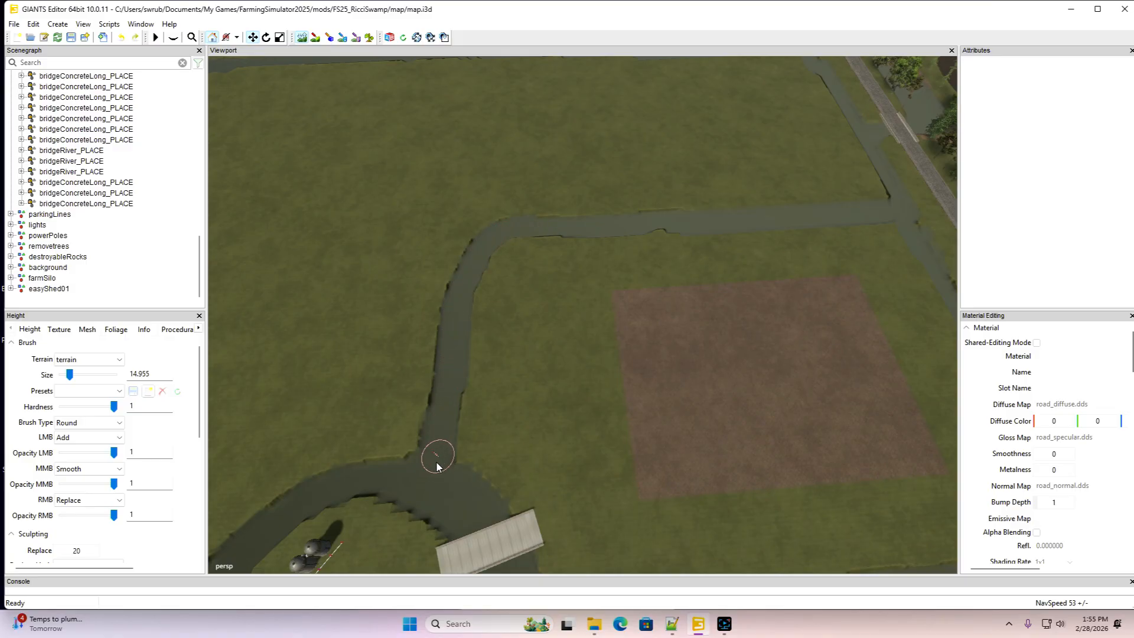
Widen the canal's mouth where it joins the river and even out the banks back through the bend
{"action": "left_click_drag", "start_coordinate": [434, 449], "coordinate": [466, 490]}
{"action": "mouse_move", "coordinate": [448, 415]}
{"action": "left_mouse_down"}
{"action": "mouse_move", "coordinate": [455, 392]}
{"action": "mouse_move", "coordinate": [418, 479]}
{"action": "left_mouse_up"}
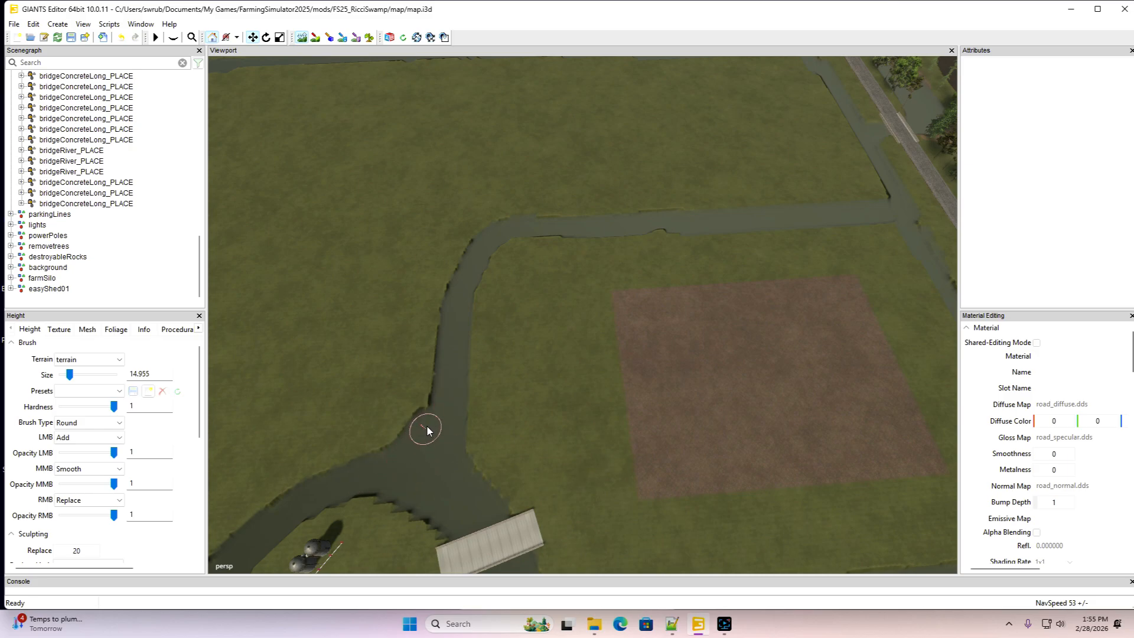
{"action": "mouse_move", "coordinate": [439, 394]}
{"action": "right_mouse_down"}
{"action": "mouse_move", "coordinate": [459, 299]}
{"action": "mouse_move", "coordinate": [477, 260]}
{"action": "mouse_move", "coordinate": [504, 242]}
{"action": "right_mouse_up"}
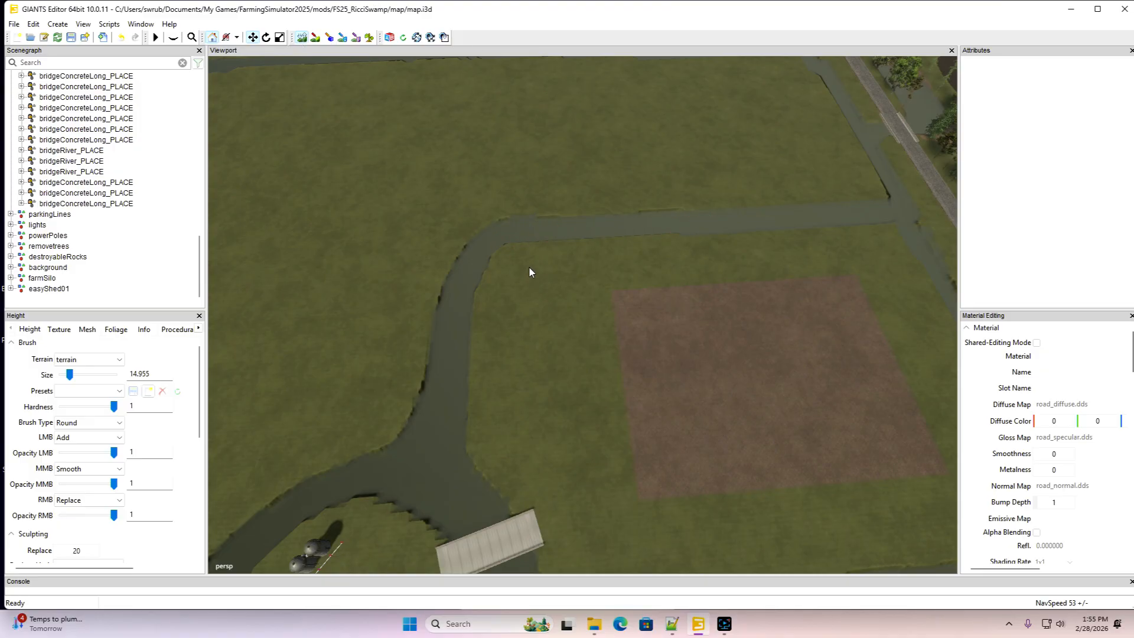
Carve a straight canal from the waterway crossing at the far road to the bend of the new canal
{"action": "mouse_move", "coordinate": [530, 267]}
{"action": "left_mouse_down", "text": "alt"}
{"action": "mouse_move", "coordinate": [508, 211]}
{"action": "mouse_move", "coordinate": [515, 261]}
{"action": "mouse_move", "coordinate": [533, 268]}
{"action": "mouse_move", "coordinate": [539, 232]}
{"action": "left_mouse_up", "text": "alt"}
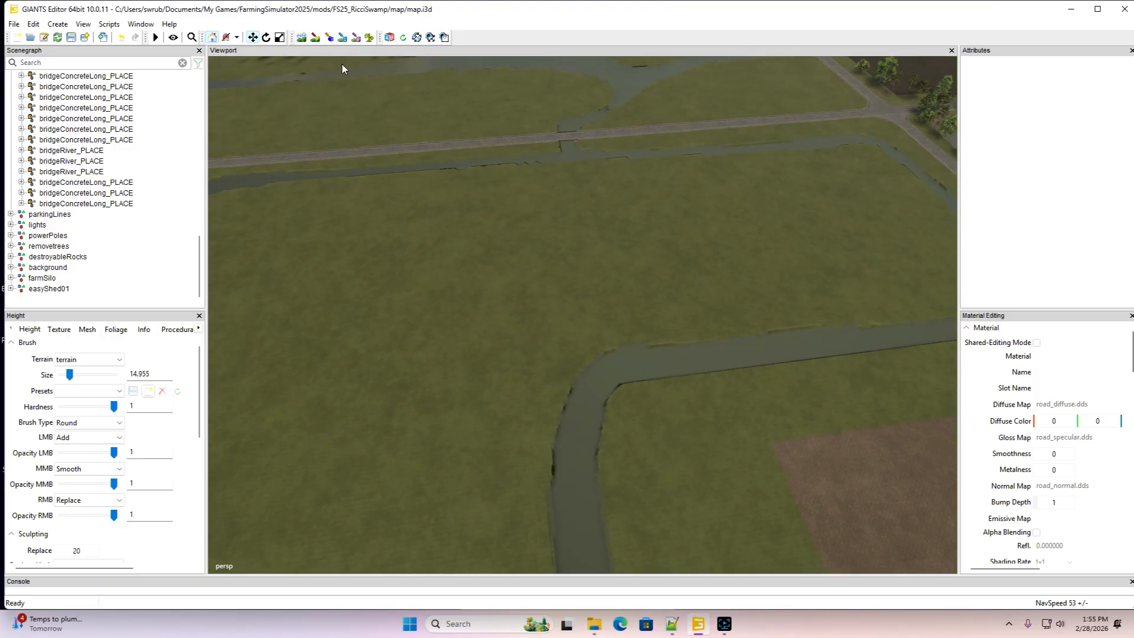
{"action": "left_click", "coordinate": [302, 38]}
{"action": "left_click_drag", "start_coordinate": [570, 151], "coordinate": [568, 338]}
{"action": "left_click_drag", "start_coordinate": [570, 415], "coordinate": [563, 466]}
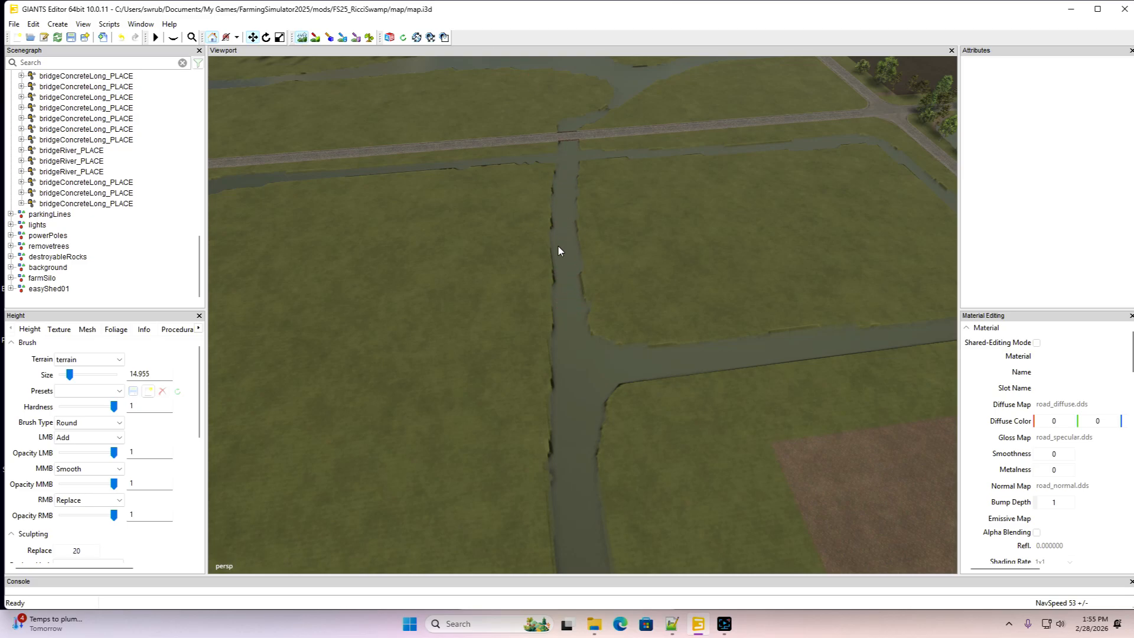
Reduce the height brush to 11.955 and round off the bank corners where the straight canal meets the roadside canal
{"action": "left_click_drag", "start_coordinate": [557, 246], "coordinate": [558, 176], "text": "alt"}
{"action": "scroll", "coordinate": [570, 176], "scroll_direction": "up", "scroll_amount": 4}
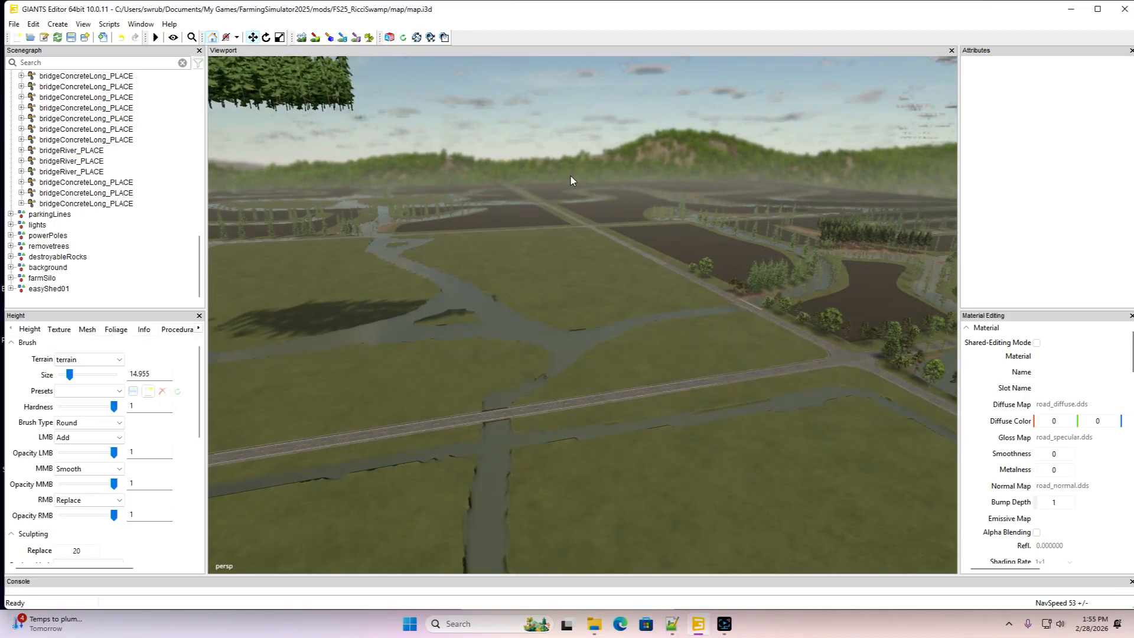
{"action": "scroll", "coordinate": [571, 178], "scroll_direction": "up", "scroll_amount": 8}
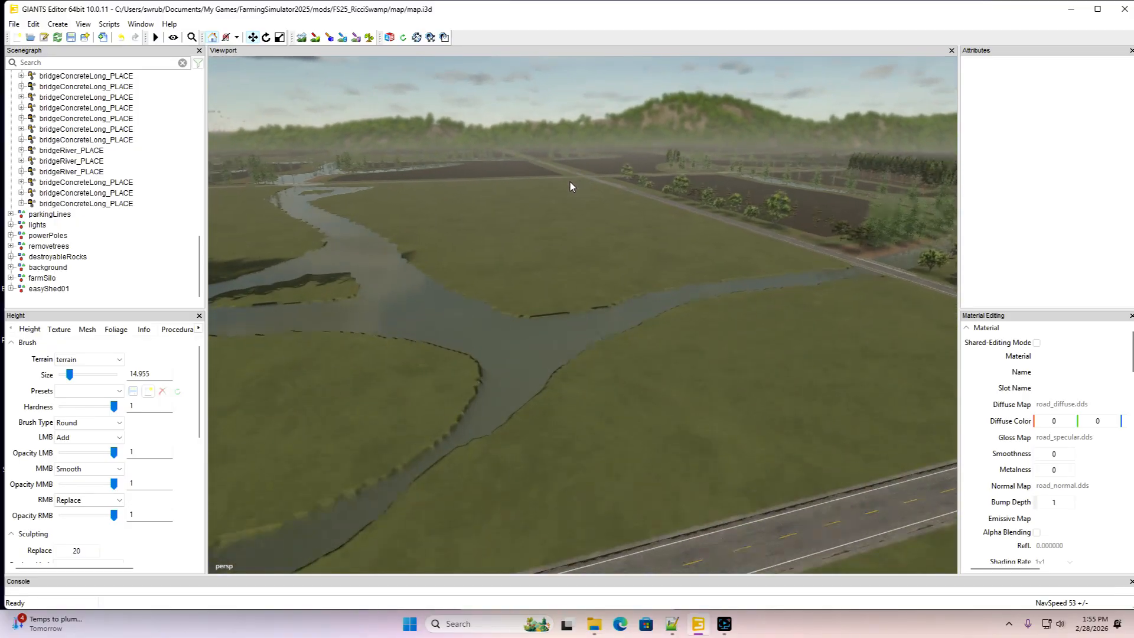
{"action": "left_click_drag", "start_coordinate": [570, 182], "coordinate": [633, 284], "text": "alt"}
{"action": "scroll", "coordinate": [638, 287], "scroll_direction": "down", "scroll_amount": 4}
{"action": "left_click", "coordinate": [302, 37]}
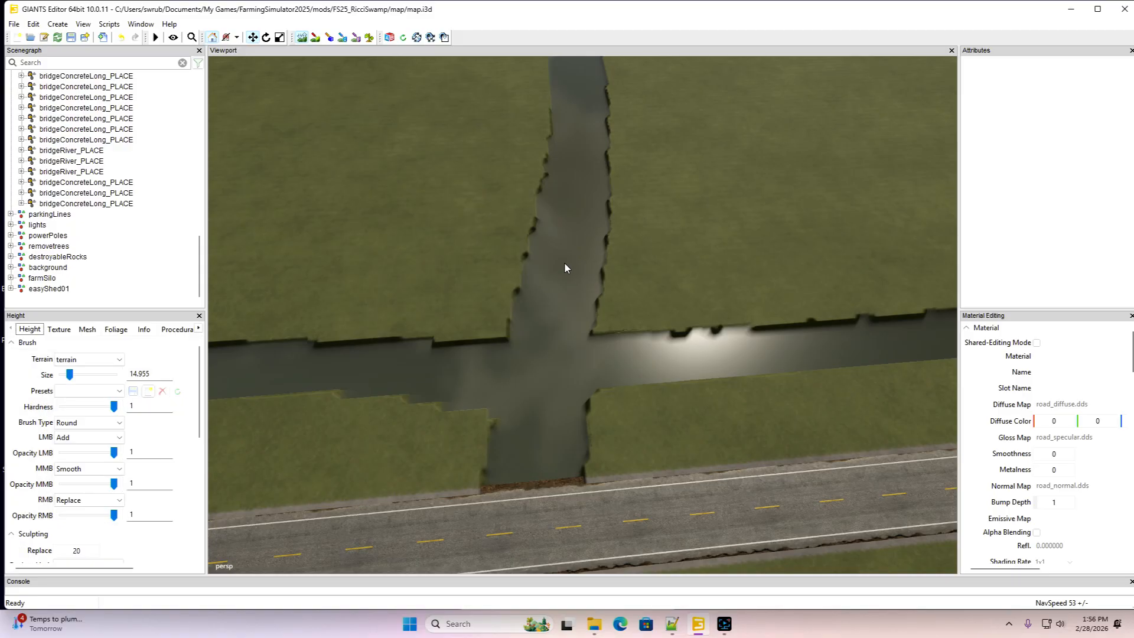
{"action": "scroll", "coordinate": [564, 267], "scroll_direction": "down", "scroll_amount": 3, "text": "ctrl"}
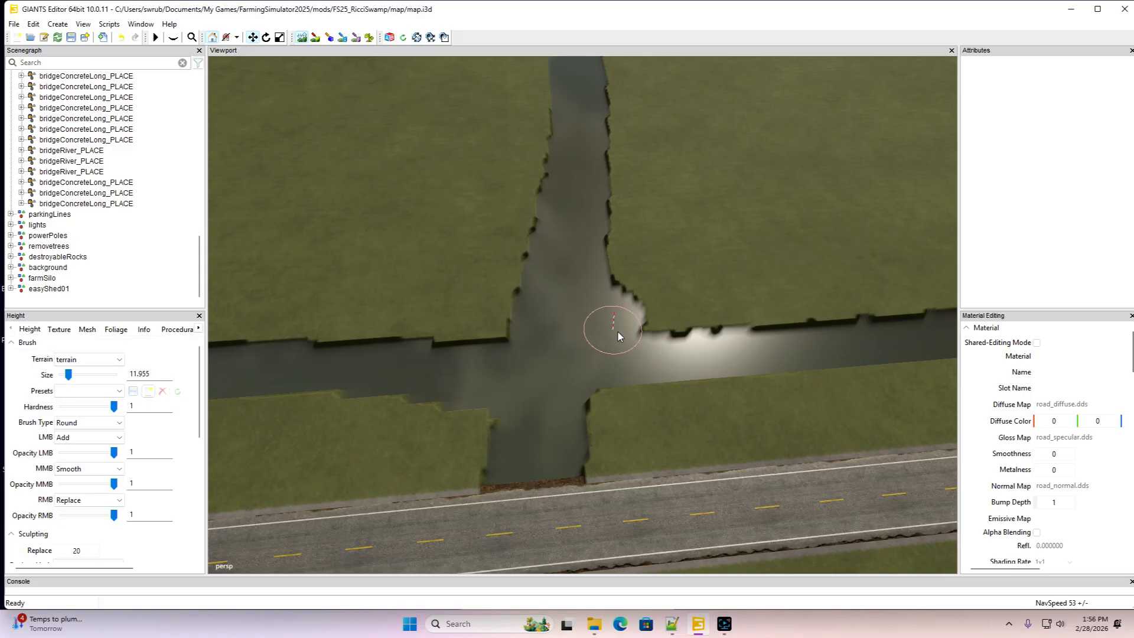
{"action": "mouse_move", "coordinate": [618, 332]}
{"action": "left_mouse_down"}
{"action": "mouse_move", "coordinate": [767, 357]}
{"action": "mouse_move", "coordinate": [690, 361]}
{"action": "mouse_move", "coordinate": [604, 387]}
{"action": "left_mouse_up"}
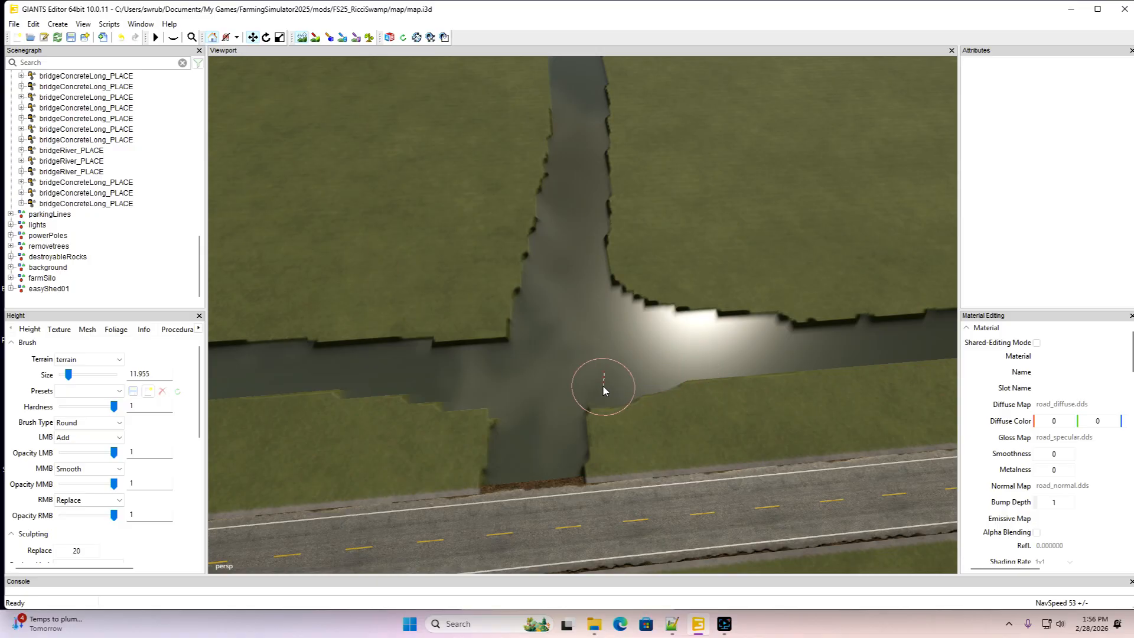
{"action": "mouse_move", "coordinate": [488, 391]}
{"action": "left_mouse_down"}
{"action": "mouse_move", "coordinate": [492, 350]}
{"action": "mouse_move", "coordinate": [551, 243]}
{"action": "mouse_move", "coordinate": [454, 344]}
{"action": "mouse_move", "coordinate": [344, 367]}
{"action": "mouse_move", "coordinate": [466, 395]}
{"action": "left_mouse_up"}
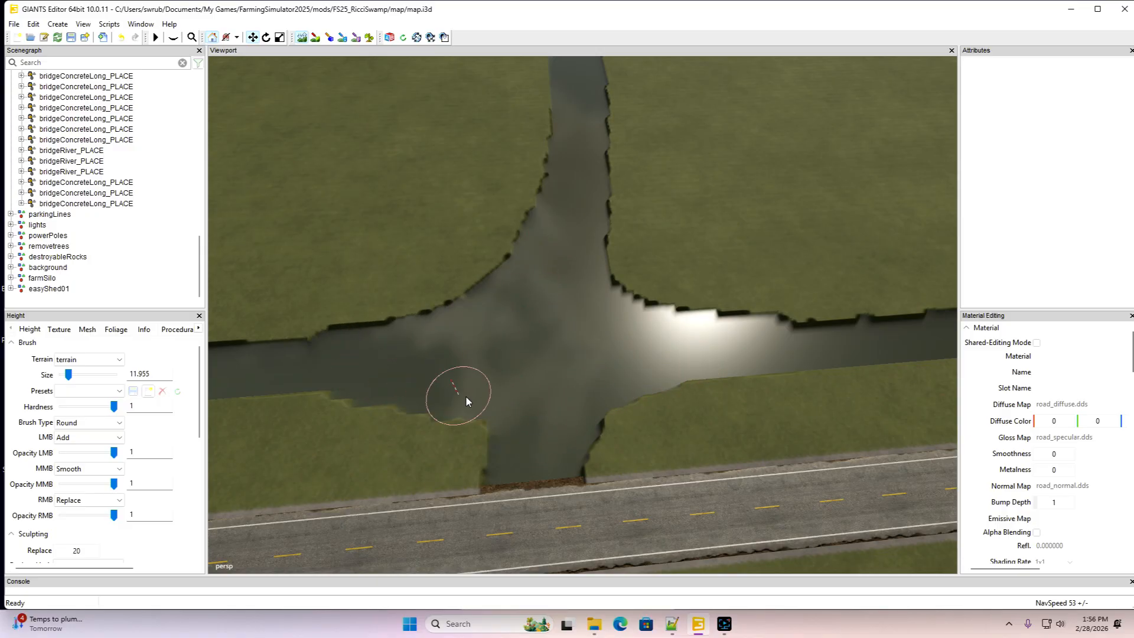
{"action": "left_click", "coordinate": [302, 37]}
Look back along the finished canal and save the map
{"action": "left_click_drag", "start_coordinate": [568, 304], "coordinate": [563, 229], "text": "alt"}
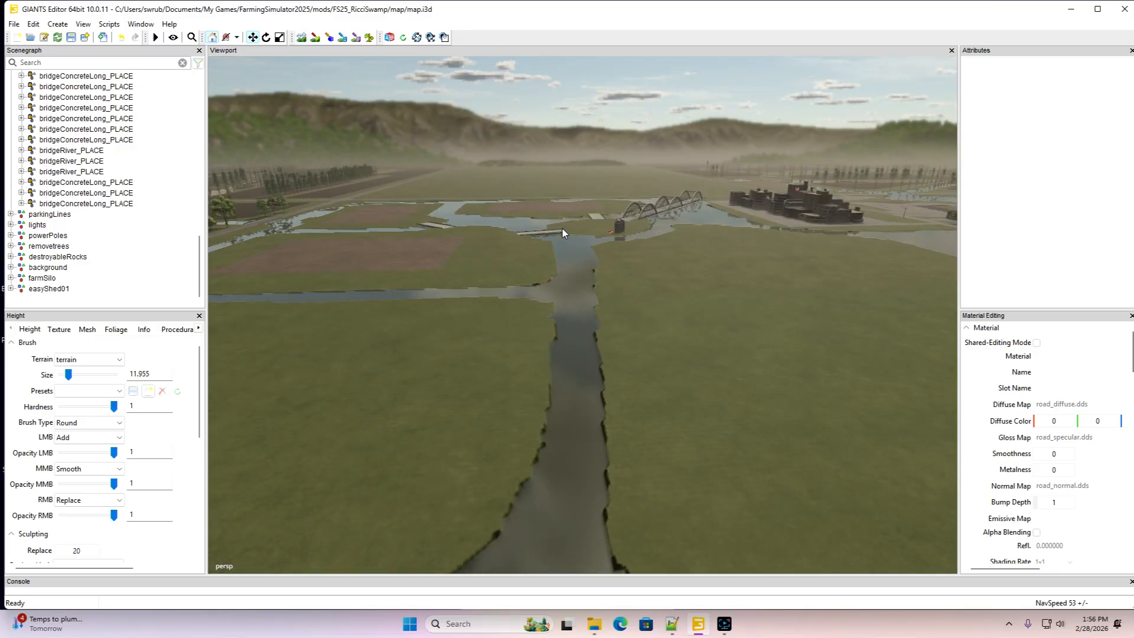
{"action": "left_click", "coordinate": [72, 38]}
Switch to terrain texture painting and set the texture layer to DIRT for the empty grass plot enclosed by the canals
{"action": "left_click_drag", "start_coordinate": [646, 403], "coordinate": [784, 446], "text": "alt"}
{"action": "left_click_drag", "start_coordinate": [536, 402], "coordinate": [555, 465], "text": "alt"}
{"action": "scroll", "coordinate": [568, 382], "scroll_direction": "up", "scroll_amount": 6}
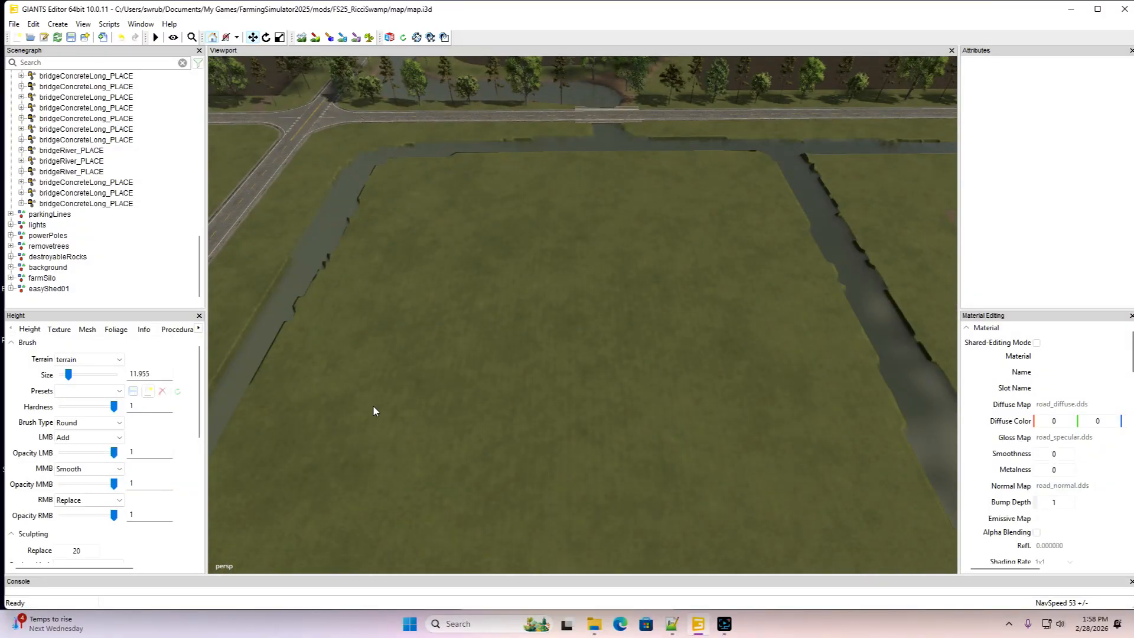
{"action": "left_click", "coordinate": [60, 329]}
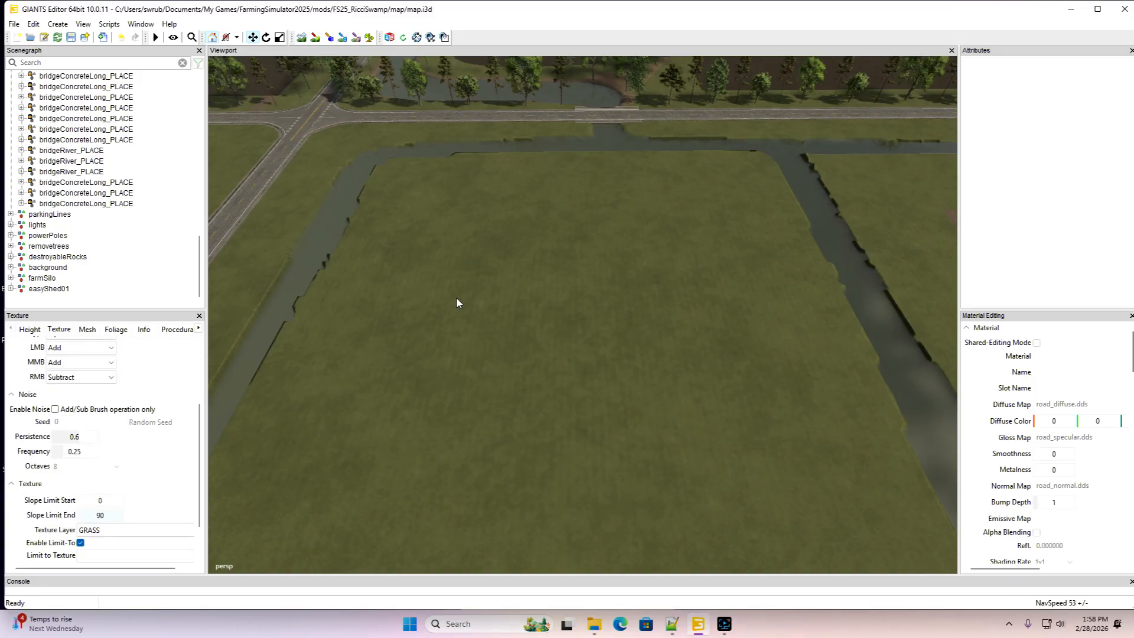
{"action": "left_click", "coordinate": [316, 37]}
{"action": "left_click", "coordinate": [474, 236]}
{"action": "left_click", "coordinate": [109, 530]}
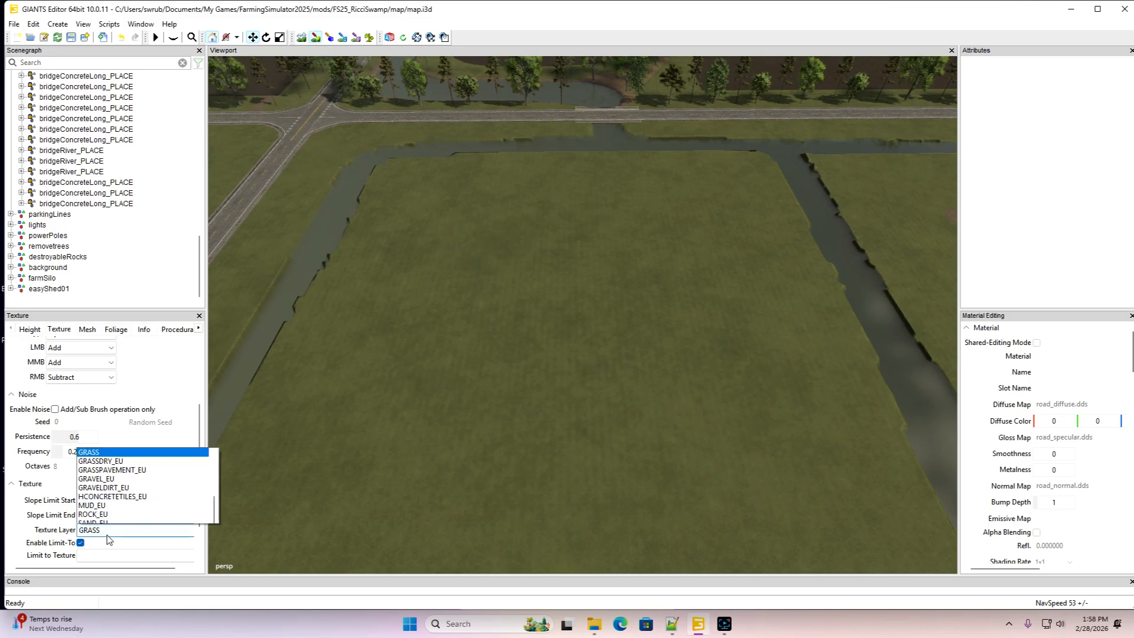
{"action": "scroll", "coordinate": [122, 374], "scroll_direction": "up", "scroll_amount": 3}
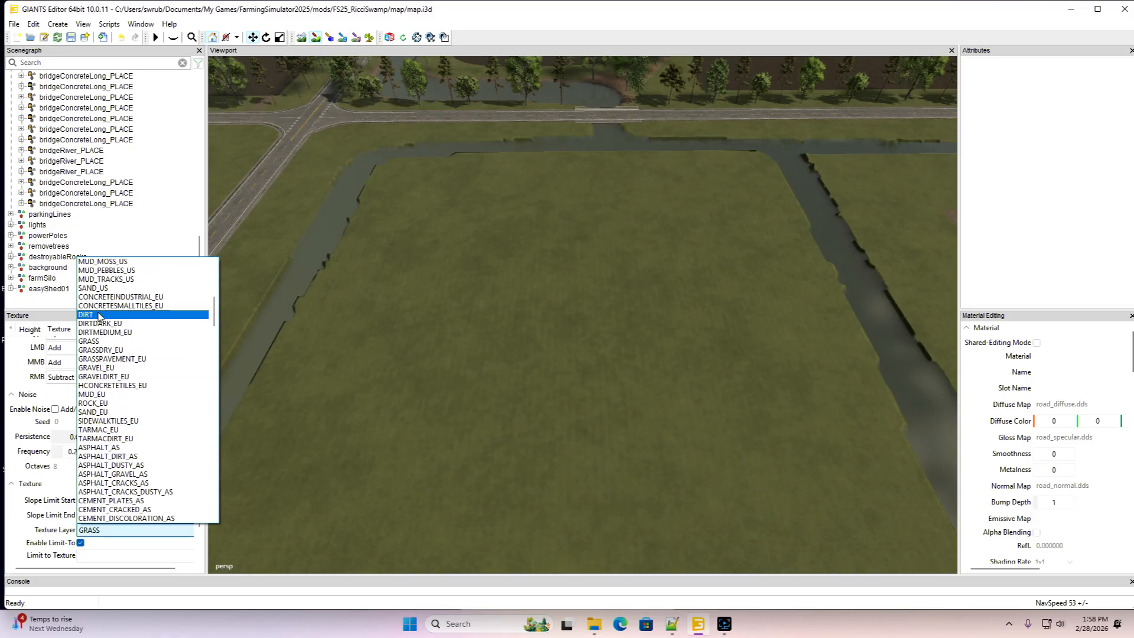
{"action": "left_click", "coordinate": [112, 311]}
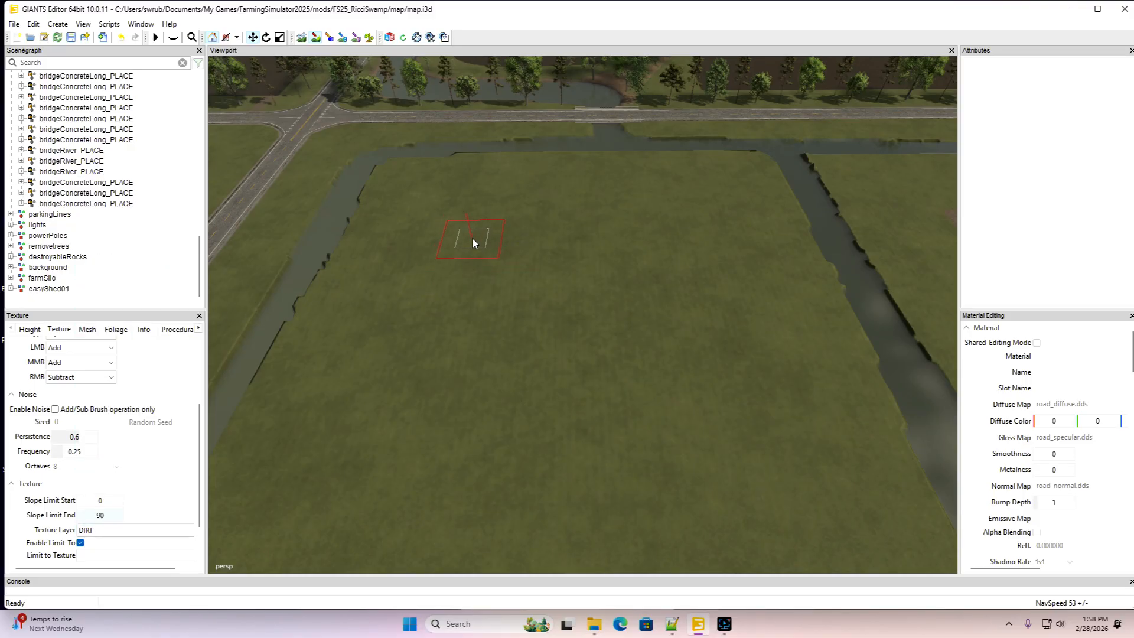
Paint a starting dirt patch in the plot and extend it into a long straight strip as the field's first side
{"action": "left_click", "coordinate": [315, 39]}
{"action": "mouse_move", "coordinate": [525, 177]}
{"action": "left_mouse_down", "text": "alt"}
{"action": "mouse_move", "coordinate": [529, 316]}
{"action": "mouse_move", "coordinate": [536, 292]}
{"action": "mouse_move", "coordinate": [489, 218]}
{"action": "mouse_move", "coordinate": [587, 277]}
{"action": "mouse_move", "coordinate": [774, 296]}
{"action": "left_mouse_up", "text": "alt"}
{"action": "scroll", "coordinate": [535, 225], "scroll_direction": "up", "scroll_amount": 4}
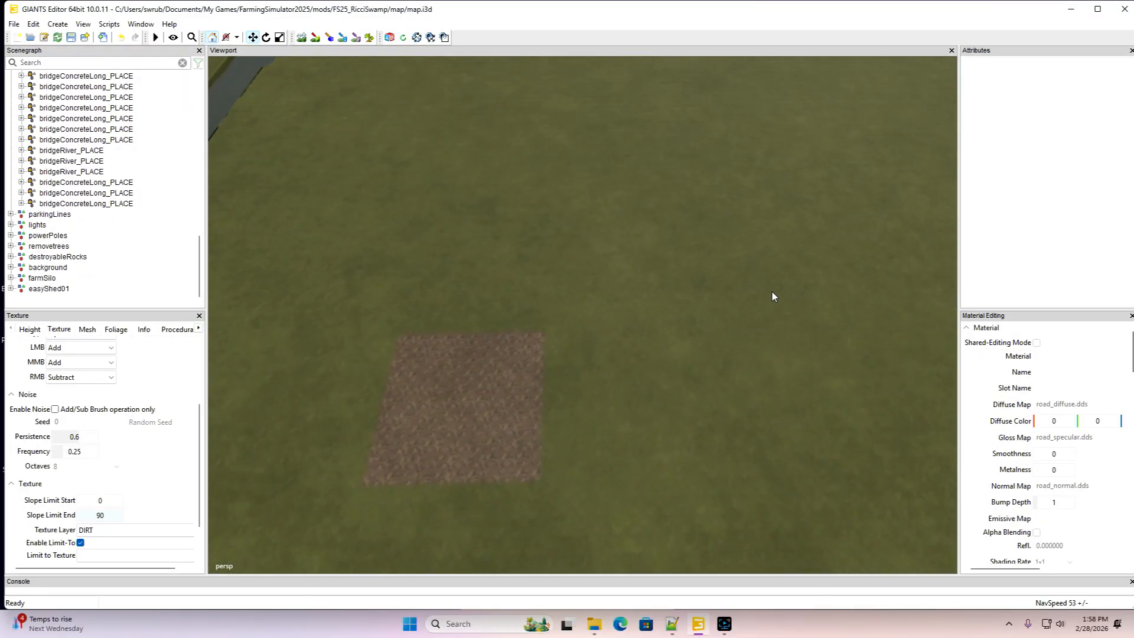
{"action": "left_click", "coordinate": [315, 39]}
{"action": "mouse_move", "coordinate": [469, 301]}
{"action": "left_mouse_down"}
{"action": "mouse_move", "coordinate": [480, 313]}
{"action": "mouse_move", "coordinate": [505, 138]}
{"action": "mouse_move", "coordinate": [497, 129]}
{"action": "left_mouse_up"}
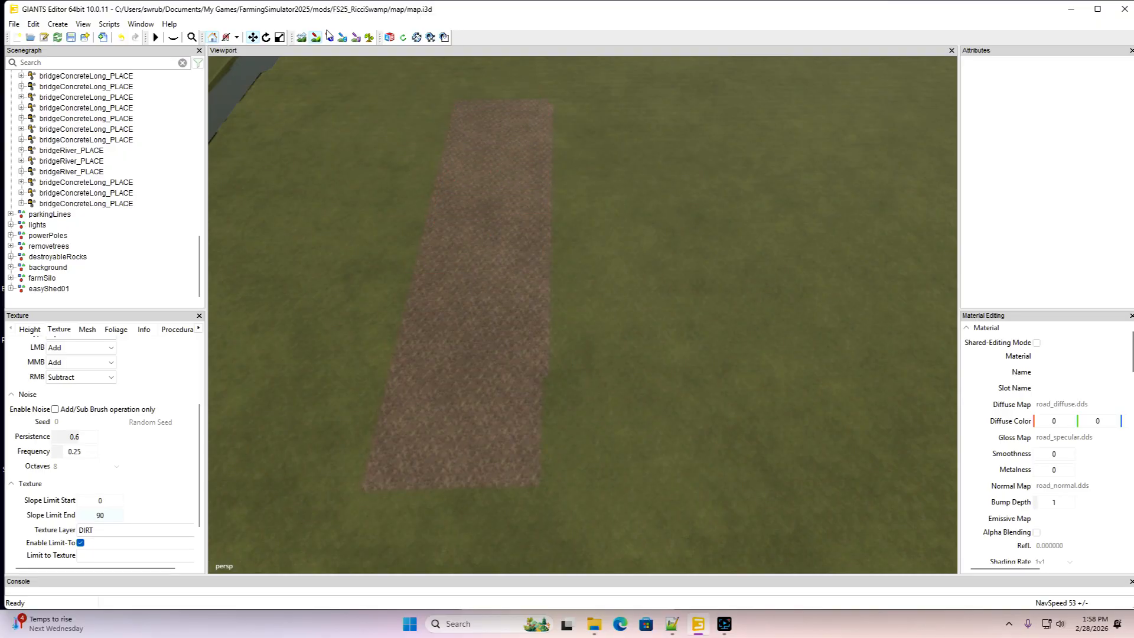
Extend the dirt strip towards the straight canal and turn the corner to begin the field's second side
{"action": "left_click_drag", "start_coordinate": [457, 218], "coordinate": [245, 185], "text": "alt"}
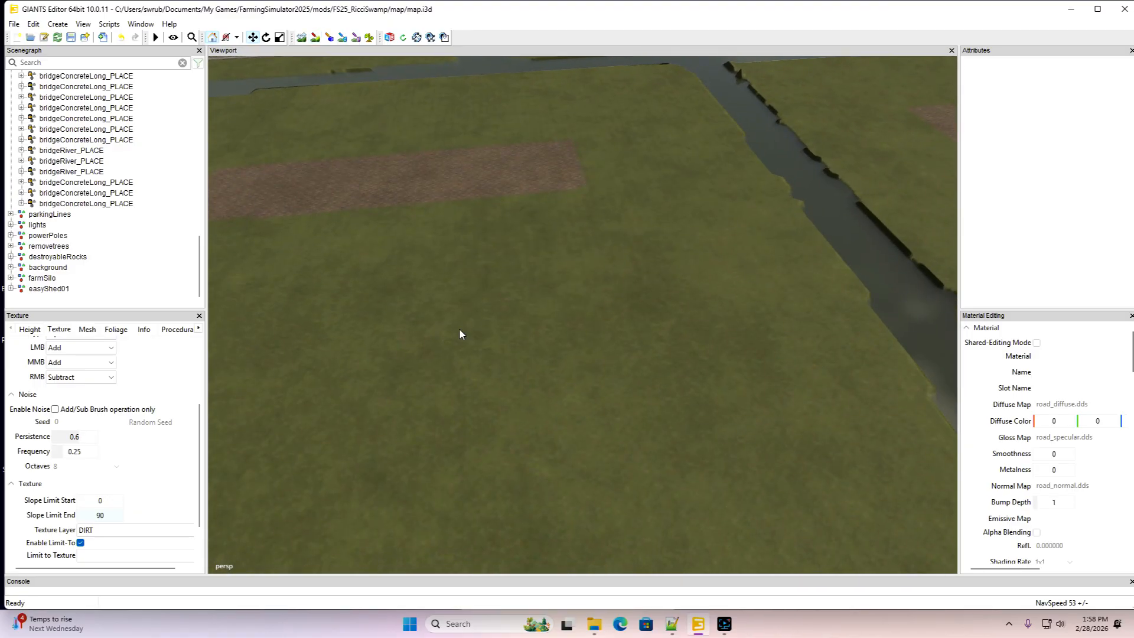
{"action": "left_click_drag", "start_coordinate": [461, 332], "coordinate": [443, 356], "text": "alt"}
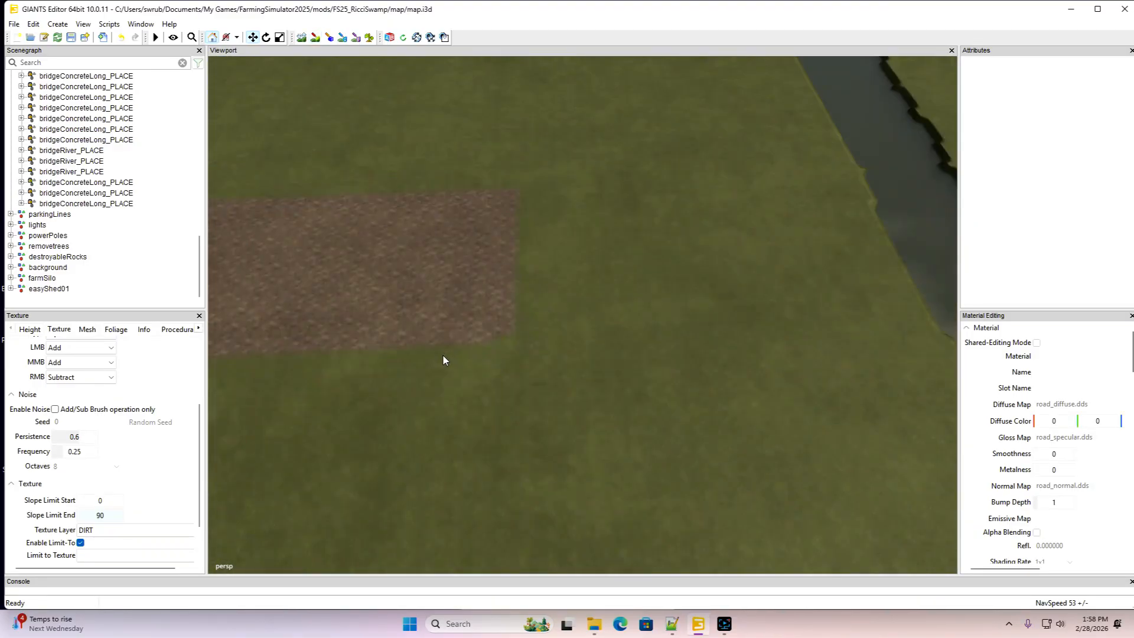
{"action": "left_click", "coordinate": [315, 37]}
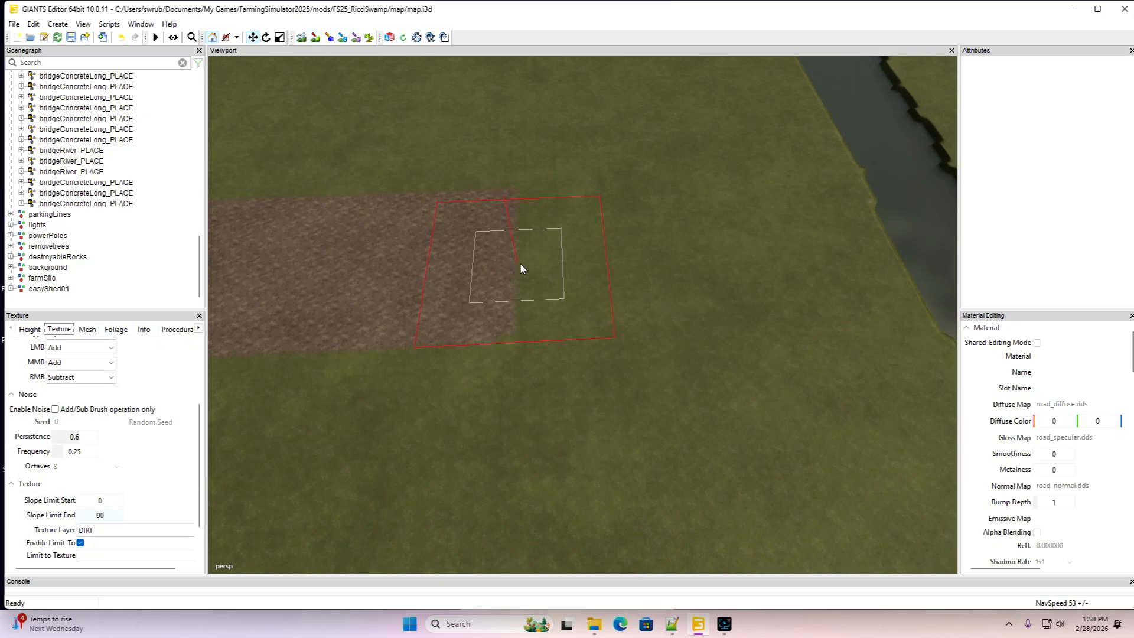
{"action": "left_click_drag", "start_coordinate": [540, 267], "coordinate": [541, 254]}
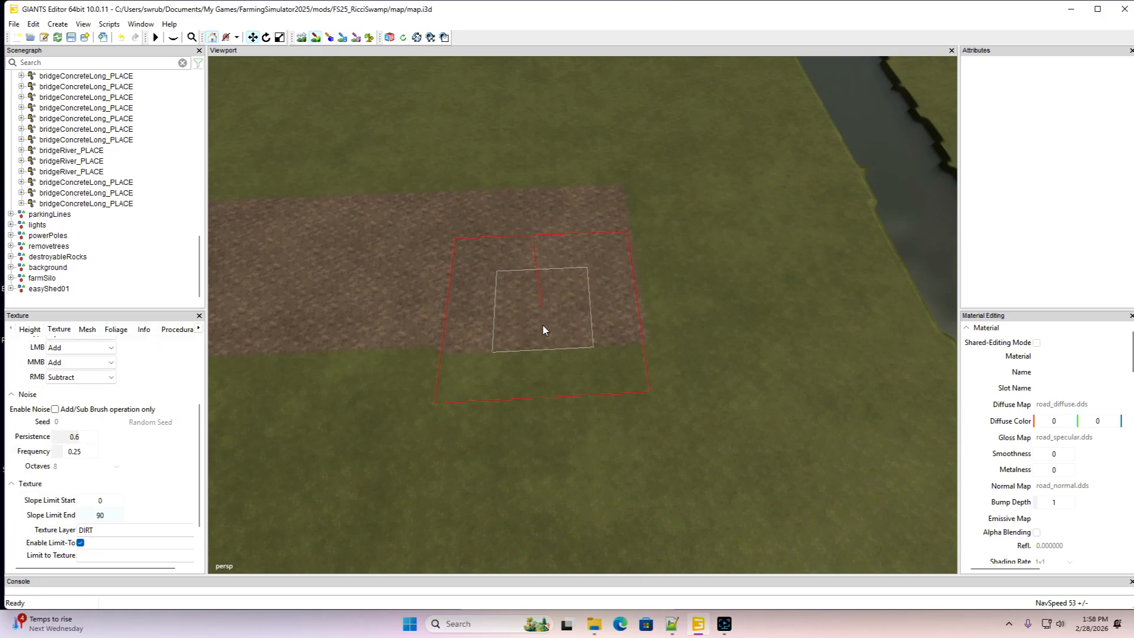
{"action": "mouse_move", "coordinate": [537, 378]}
{"action": "left_mouse_down"}
{"action": "mouse_move", "coordinate": [539, 458]}
{"action": "mouse_move", "coordinate": [530, 420]}
{"action": "left_mouse_up"}
Lengthen the second dirt strip in a straight line alongside the canal
{"action": "left_click", "coordinate": [315, 39]}
{"action": "mouse_move", "coordinate": [408, 207]}
{"action": "left_mouse_down", "text": "alt"}
{"action": "mouse_move", "coordinate": [437, 231]}
{"action": "mouse_move", "coordinate": [650, 294]}
{"action": "mouse_move", "coordinate": [859, 329]}
{"action": "left_mouse_up", "text": "alt"}
{"action": "left_click", "coordinate": [315, 38]}
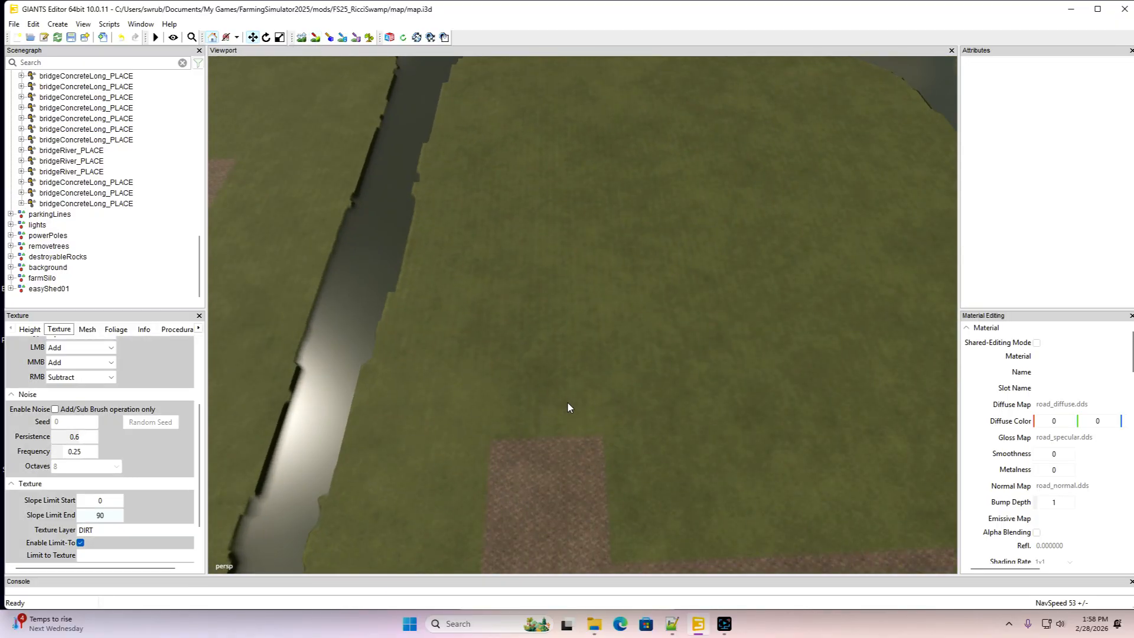
{"action": "left_click_drag", "start_coordinate": [546, 418], "coordinate": [545, 416]}
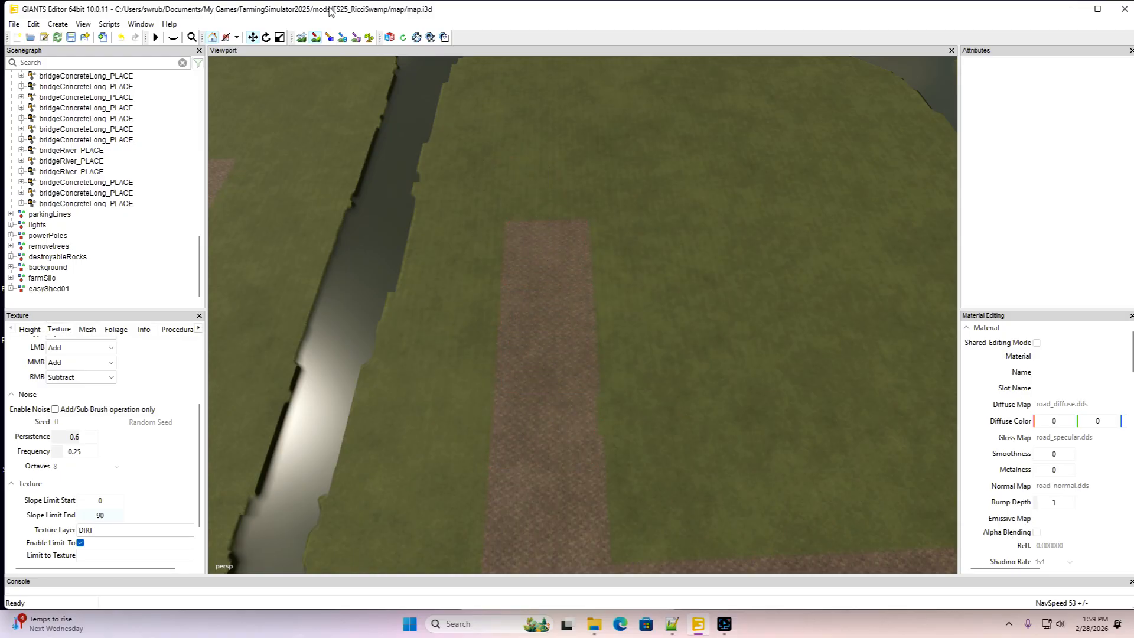
{"action": "left_click", "coordinate": [316, 38]}
Paint the opposite side of the field as a dirt strip from the far corner and start filling inwards from it
{"action": "mouse_move", "coordinate": [469, 197]}
{"action": "left_mouse_down", "text": "alt"}
{"action": "mouse_move", "coordinate": [650, 219]}
{"action": "mouse_move", "coordinate": [710, 140]}
{"action": "mouse_move", "coordinate": [469, 192]}
{"action": "left_mouse_up", "text": "alt"}
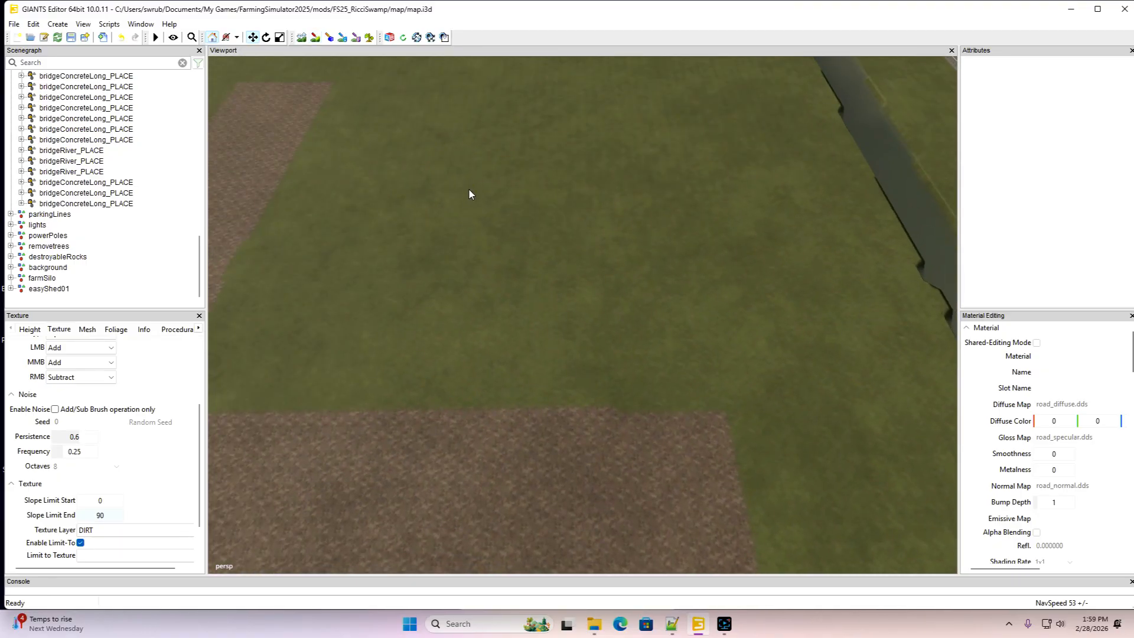
{"action": "left_click", "coordinate": [316, 38]}
{"action": "left_click_drag", "start_coordinate": [617, 369], "coordinate": [639, 379]}
{"action": "left_click_drag", "start_coordinate": [629, 322], "coordinate": [617, 132]}
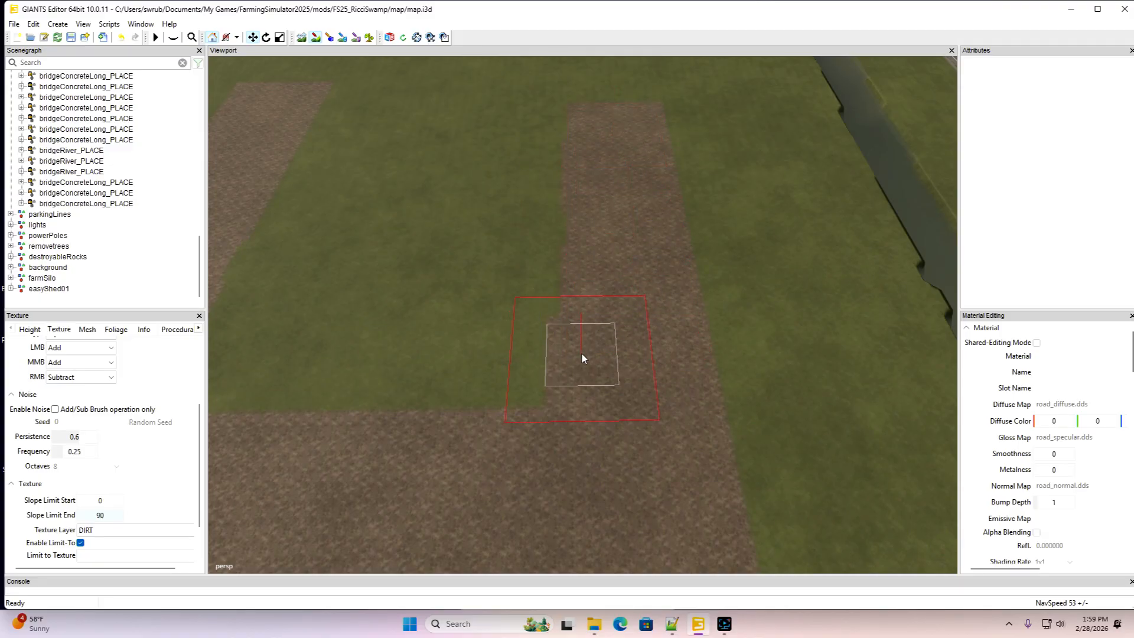
{"action": "left_click_drag", "start_coordinate": [582, 353], "coordinate": [424, 352]}
Fill the remaining grass between the two parallel dirt strips with dirt
{"action": "mouse_move", "coordinate": [437, 265]}
{"action": "left_mouse_down", "text": "alt"}
{"action": "mouse_move", "coordinate": [435, 194]}
{"action": "mouse_move", "coordinate": [400, 125]}
{"action": "left_mouse_up", "text": "alt"}
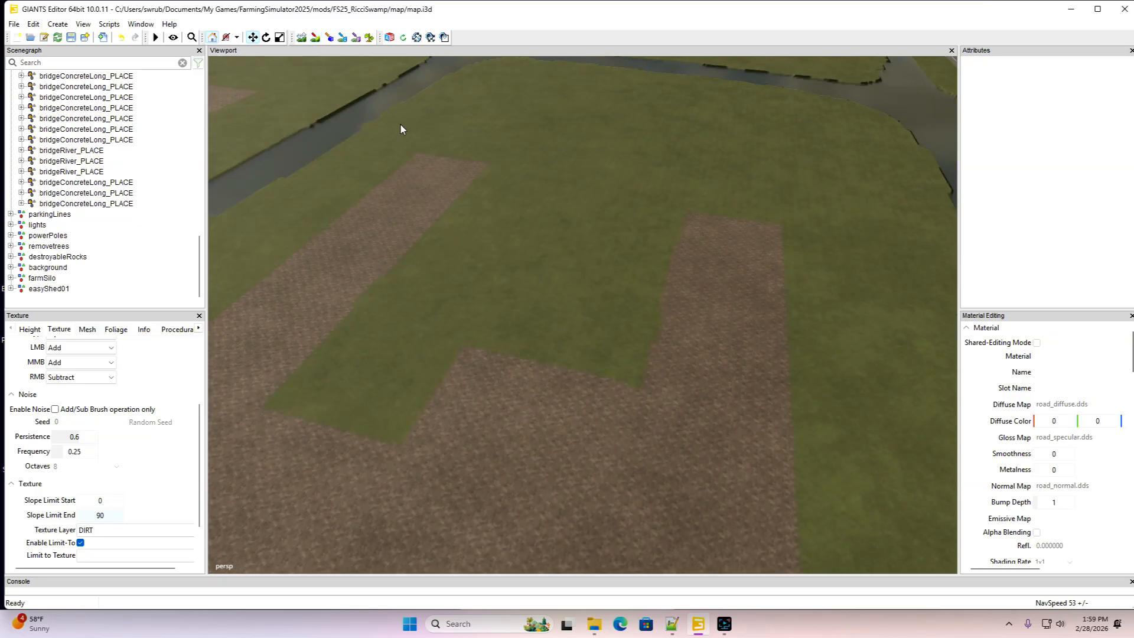
{"action": "left_click", "coordinate": [315, 38]}
{"action": "mouse_move", "coordinate": [433, 420]}
{"action": "left_mouse_down"}
{"action": "mouse_move", "coordinate": [361, 324]}
{"action": "mouse_move", "coordinate": [440, 227]}
{"action": "mouse_move", "coordinate": [623, 258]}
{"action": "mouse_move", "coordinate": [460, 276]}
{"action": "mouse_move", "coordinate": [618, 359]}
{"action": "left_mouse_up"}
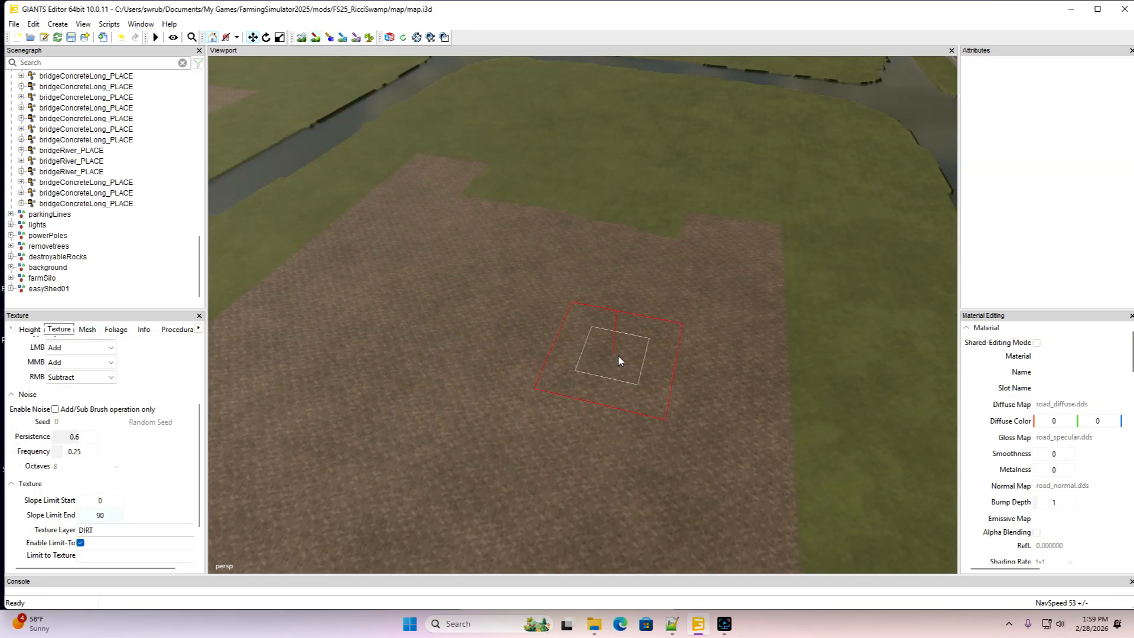
{"action": "scroll", "coordinate": [372, 134], "scroll_direction": "down", "scroll_amount": 5}
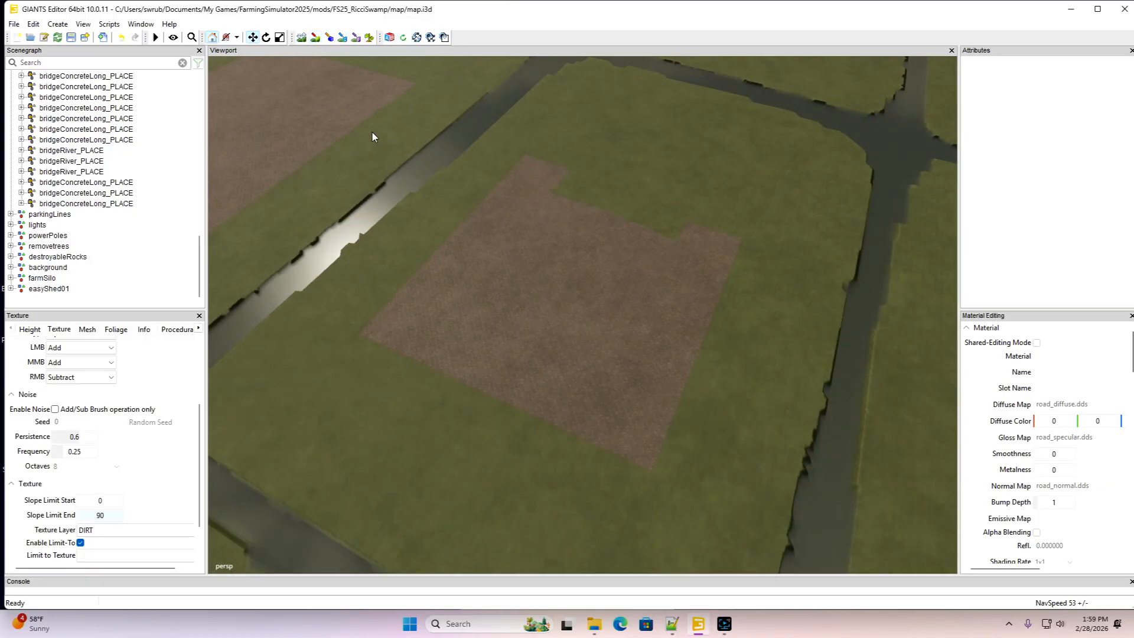
Extend the dirt field's canal-side strip farther along the plot and turn its end corner to form the closing side
{"action": "left_click_drag", "start_coordinate": [372, 132], "coordinate": [350, 199], "text": "alt"}
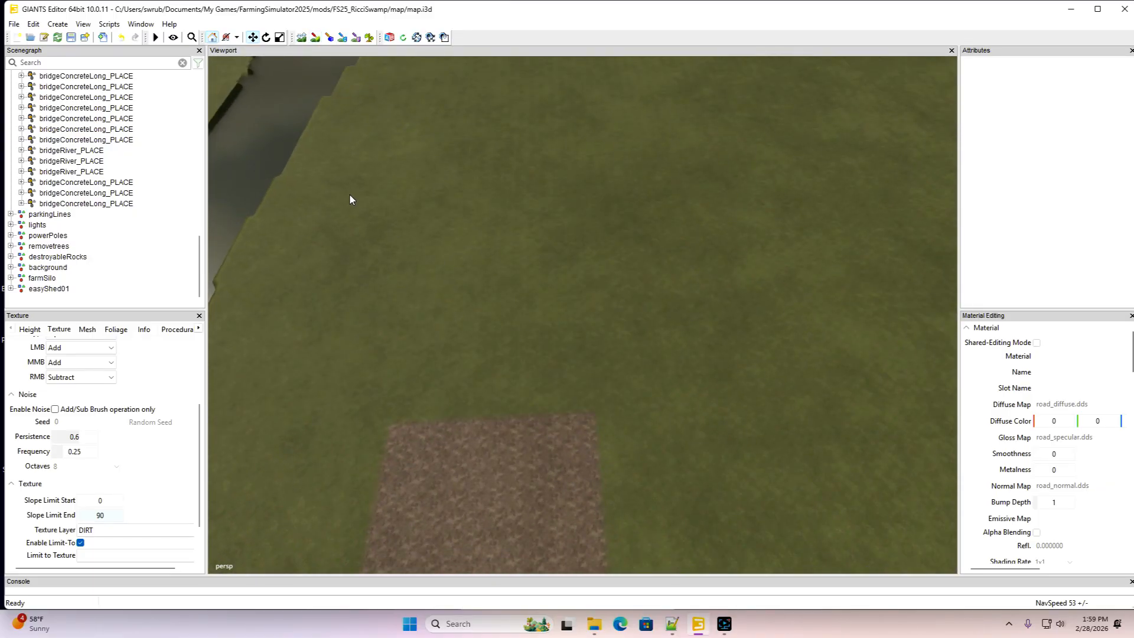
{"action": "left_click", "coordinate": [316, 37]}
{"action": "mouse_move", "coordinate": [487, 391]}
{"action": "left_mouse_down"}
{"action": "mouse_move", "coordinate": [497, 383]}
{"action": "mouse_move", "coordinate": [502, 226]}
{"action": "left_mouse_up"}
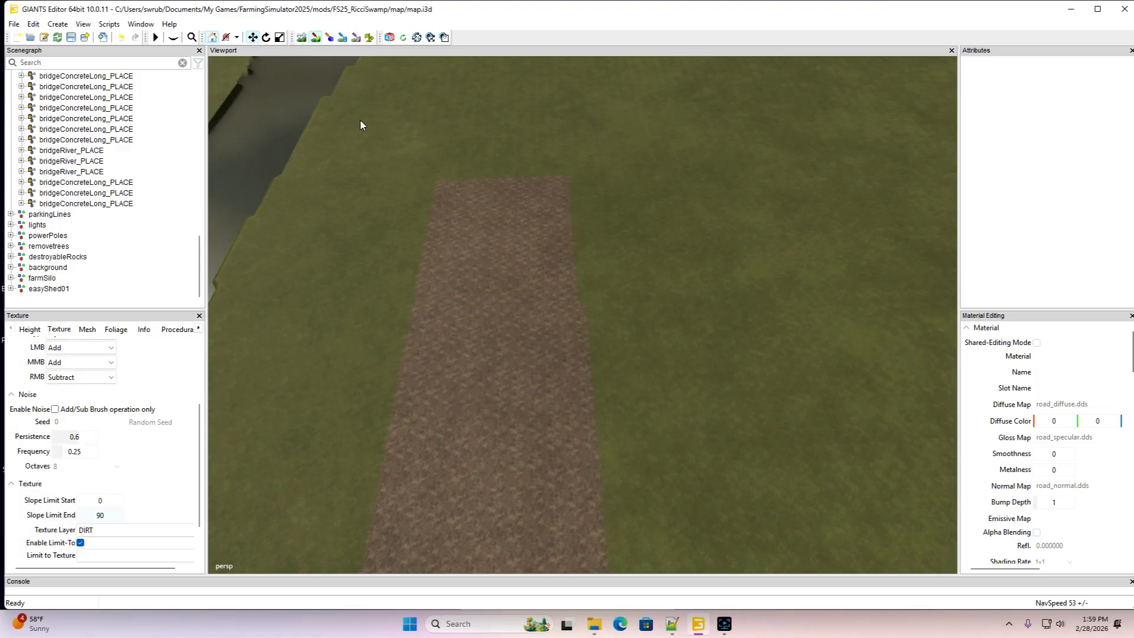
{"action": "mouse_move", "coordinate": [432, 229]}
{"action": "left_mouse_down", "text": "alt"}
{"action": "mouse_move", "coordinate": [669, 226]}
{"action": "mouse_move", "coordinate": [647, 236]}
{"action": "mouse_move", "coordinate": [648, 226]}
{"action": "left_mouse_up", "text": "alt"}
{"action": "left_click", "coordinate": [316, 38]}
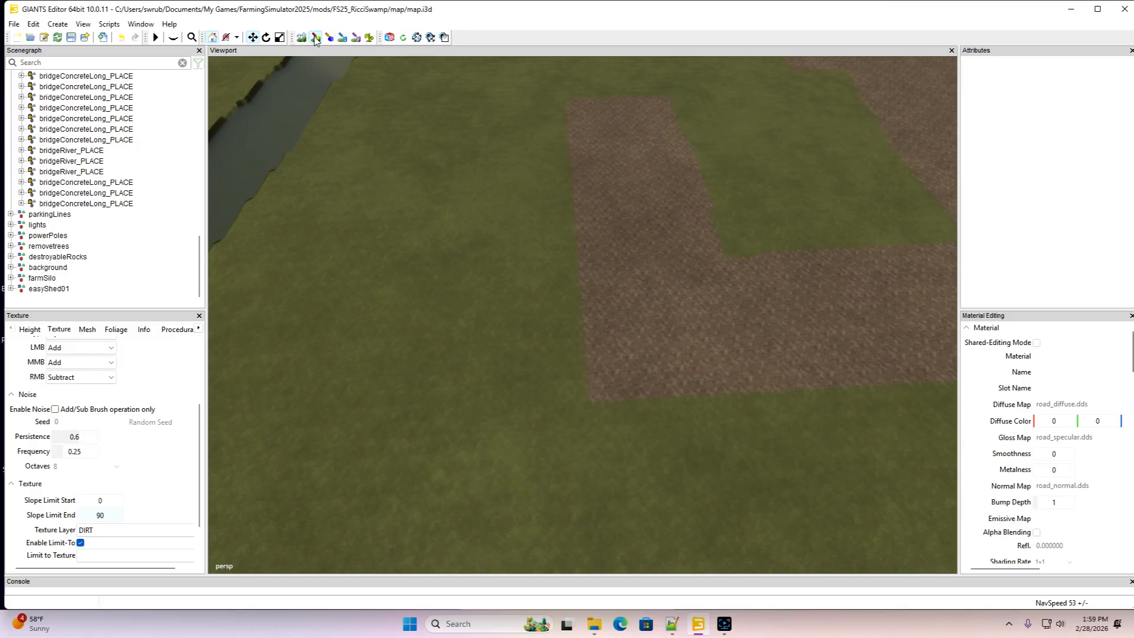
Close the last open side of the field outline with dirt and fill the grass left inside it
{"action": "right_click_drag", "start_coordinate": [490, 183], "coordinate": [668, 204]}
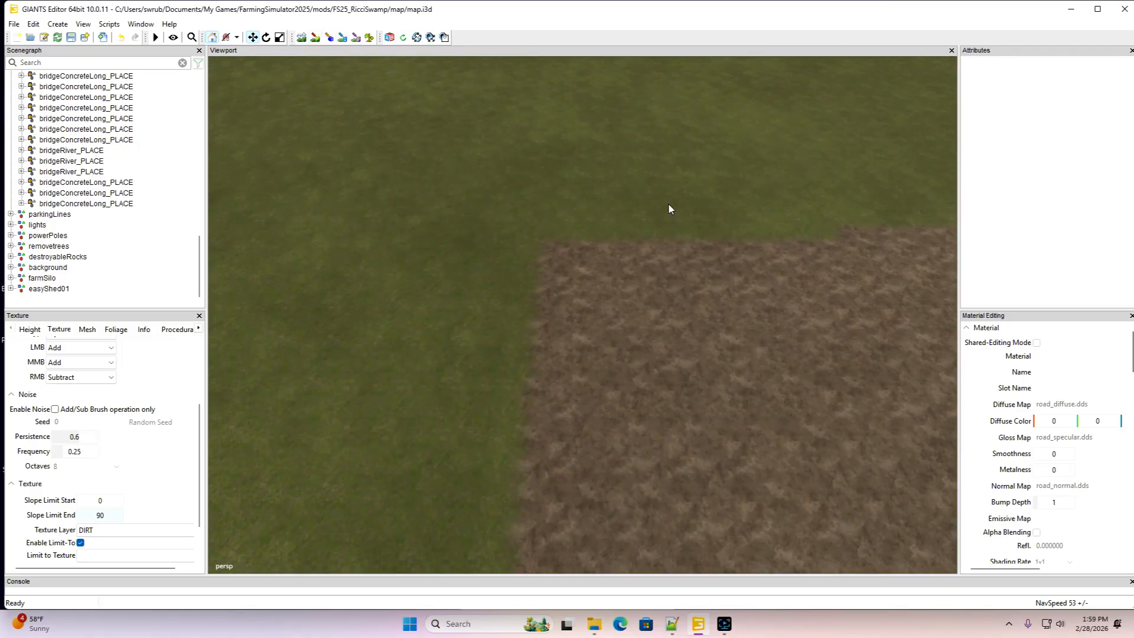
{"action": "scroll", "coordinate": [669, 204], "scroll_direction": "down", "scroll_amount": 3}
{"action": "left_click", "coordinate": [315, 37]}
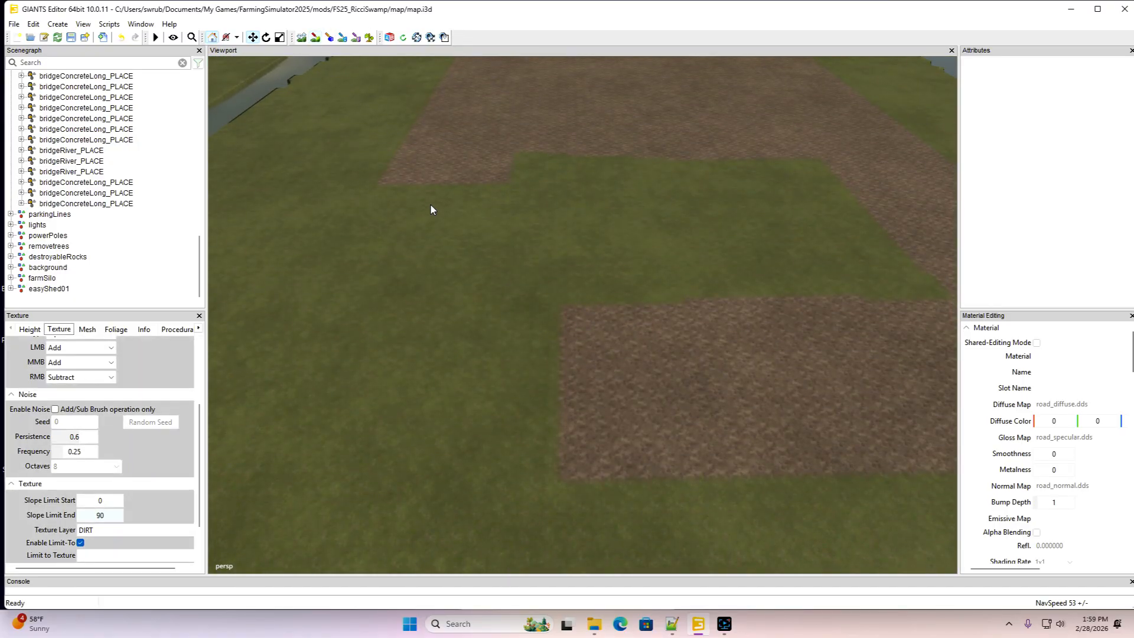
{"action": "mouse_move", "coordinate": [433, 218]}
{"action": "left_mouse_down"}
{"action": "mouse_move", "coordinate": [419, 293]}
{"action": "mouse_move", "coordinate": [398, 305]}
{"action": "mouse_move", "coordinate": [463, 332]}
{"action": "mouse_move", "coordinate": [488, 359]}
{"action": "mouse_move", "coordinate": [480, 382]}
{"action": "left_mouse_up"}
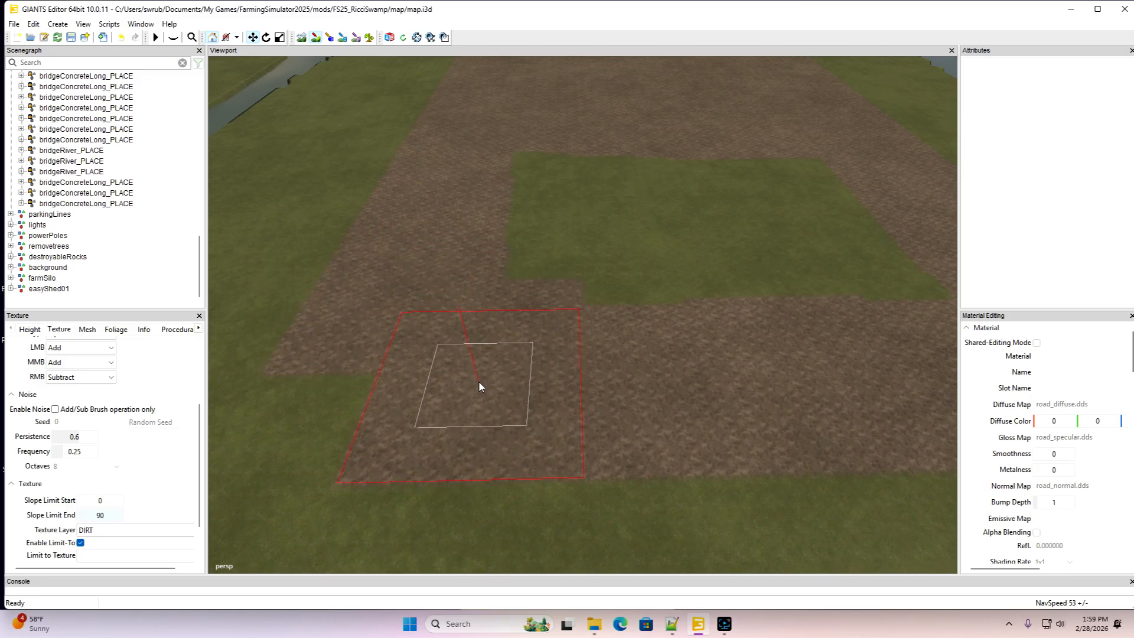
{"action": "mouse_move", "coordinate": [394, 384]}
{"action": "left_mouse_down"}
{"action": "mouse_move", "coordinate": [366, 388]}
{"action": "mouse_move", "coordinate": [438, 319]}
{"action": "mouse_move", "coordinate": [764, 299]}
{"action": "mouse_move", "coordinate": [828, 211]}
{"action": "mouse_move", "coordinate": [471, 210]}
{"action": "left_mouse_up"}
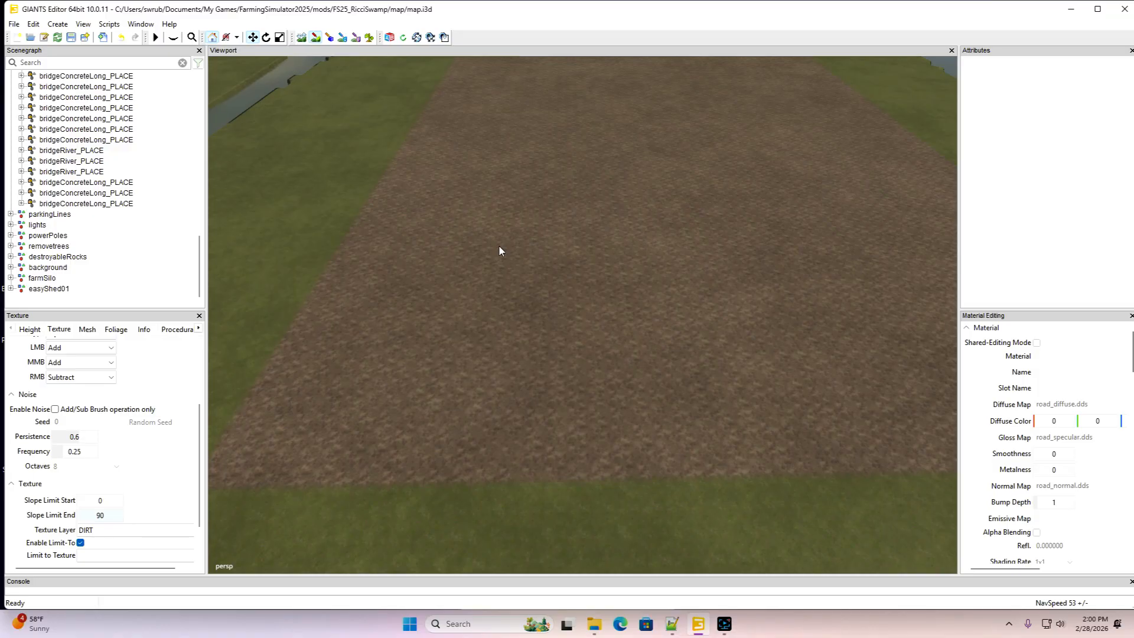
Duplicate the last bridgeConcreteLong_PLACE bridge and place the copy across the canal between the two fields, turned to about 14° on Y
{"action": "scroll", "coordinate": [662, 219], "scroll_direction": "down", "scroll_amount": 5}
{"action": "left_click_drag", "start_coordinate": [662, 219], "coordinate": [553, 259], "text": "alt"}
{"action": "scroll", "coordinate": [648, 281], "scroll_direction": "down", "scroll_amount": 4}
{"action": "scroll", "coordinate": [626, 214], "scroll_direction": "up", "scroll_amount": 3}
{"action": "left_click", "coordinate": [34, 203]}
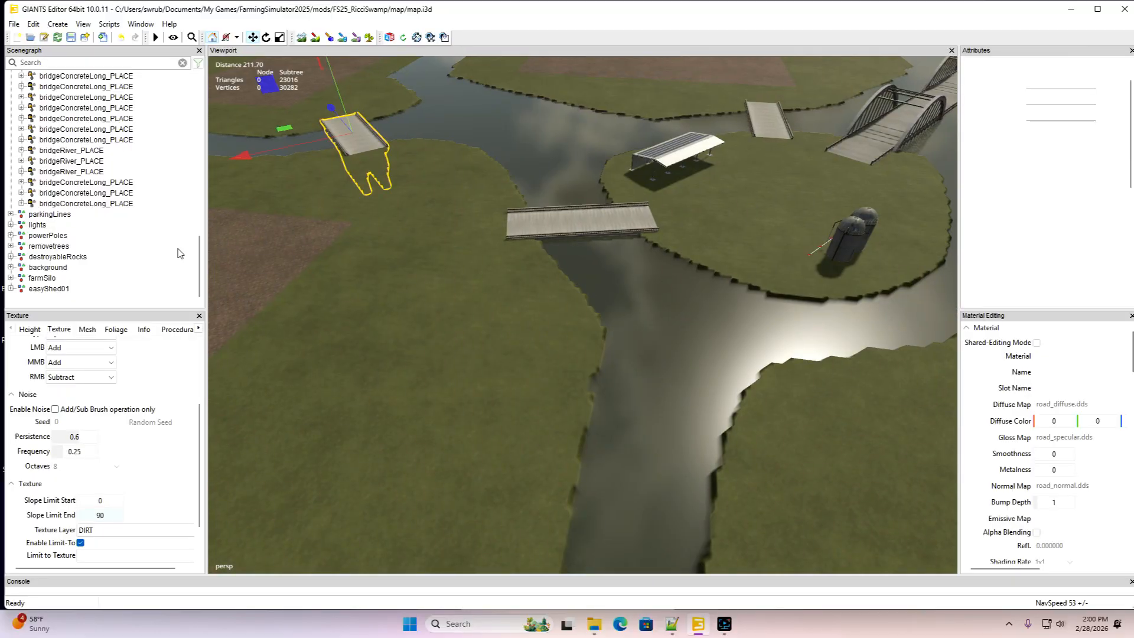
{"action": "left_click_drag", "start_coordinate": [481, 255], "coordinate": [636, 285], "text": "alt"}
{"action": "scroll", "coordinate": [660, 268], "scroll_direction": "down", "scroll_amount": 3}
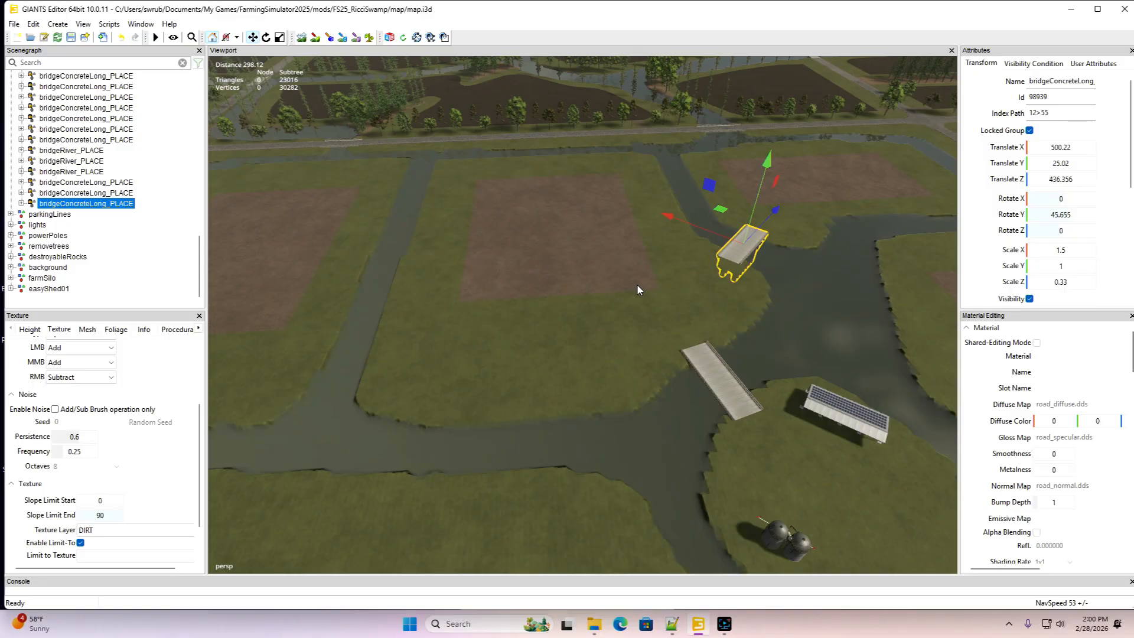
{"action": "key", "text": "ctrl+d"}
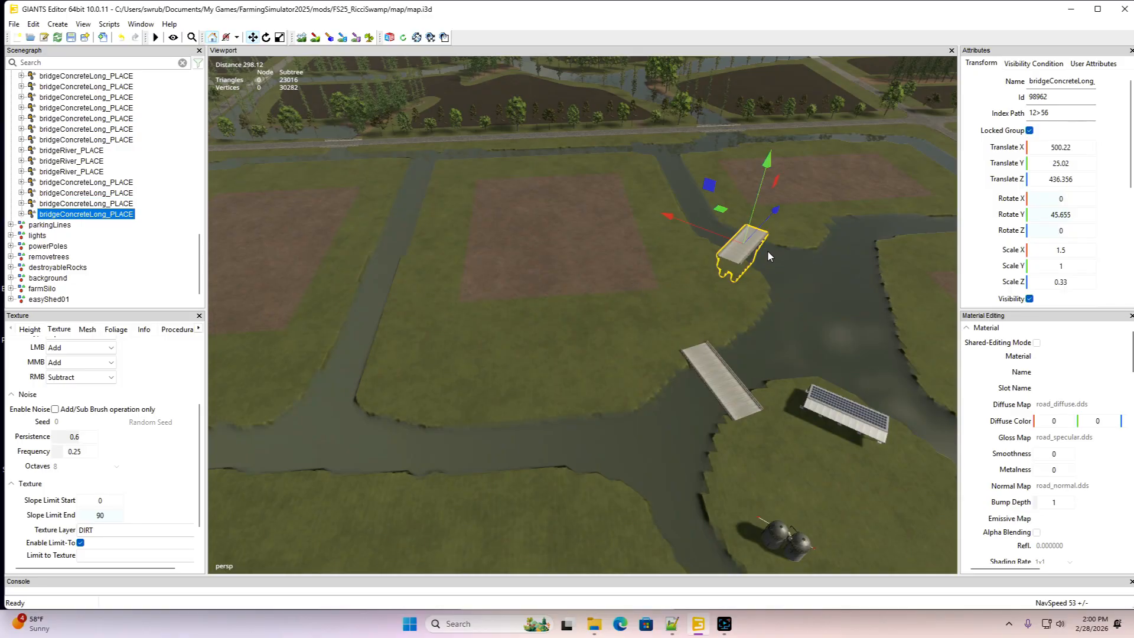
{"action": "left_click", "coordinate": [254, 39]}
{"action": "left_click_drag", "start_coordinate": [757, 306], "coordinate": [359, 385]}
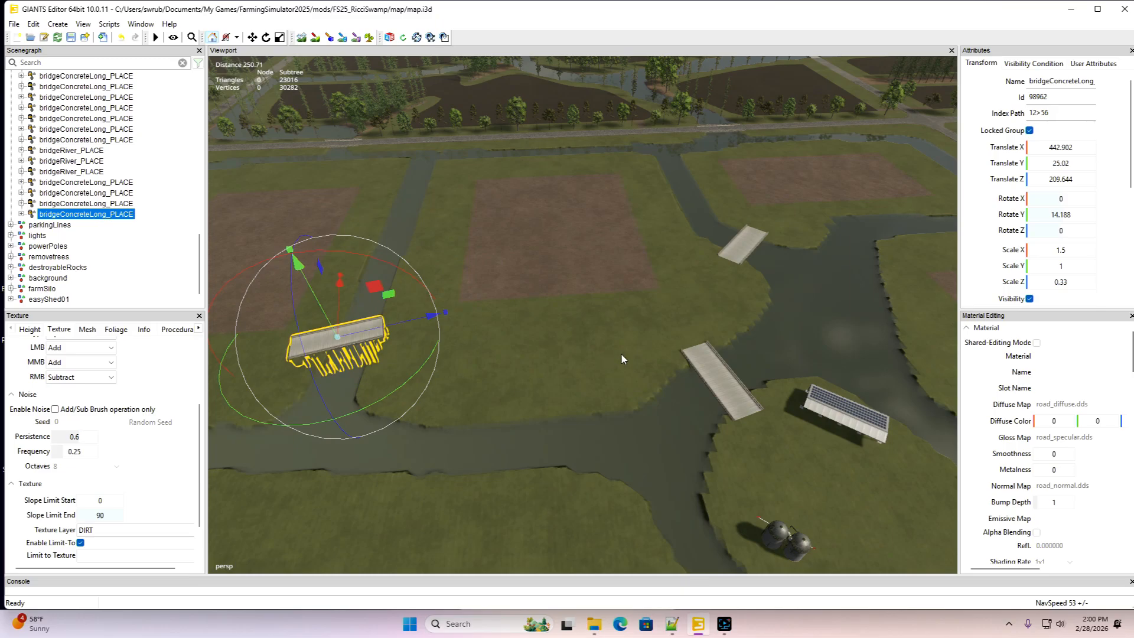
Rotate the bridge copy to -4.106 on Y and shift it to the canal junction at about X 415.214, Z 218.834
{"action": "right_click_drag", "start_coordinate": [621, 354], "coordinate": [413, 384]}
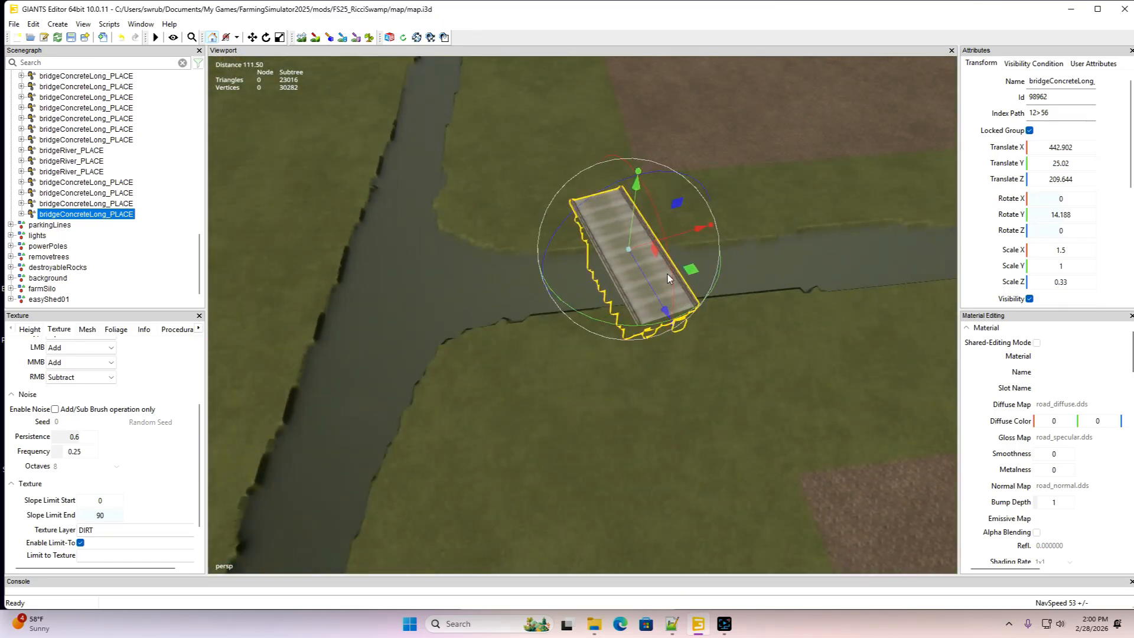
{"action": "left_click_drag", "start_coordinate": [644, 323], "coordinate": [607, 324]}
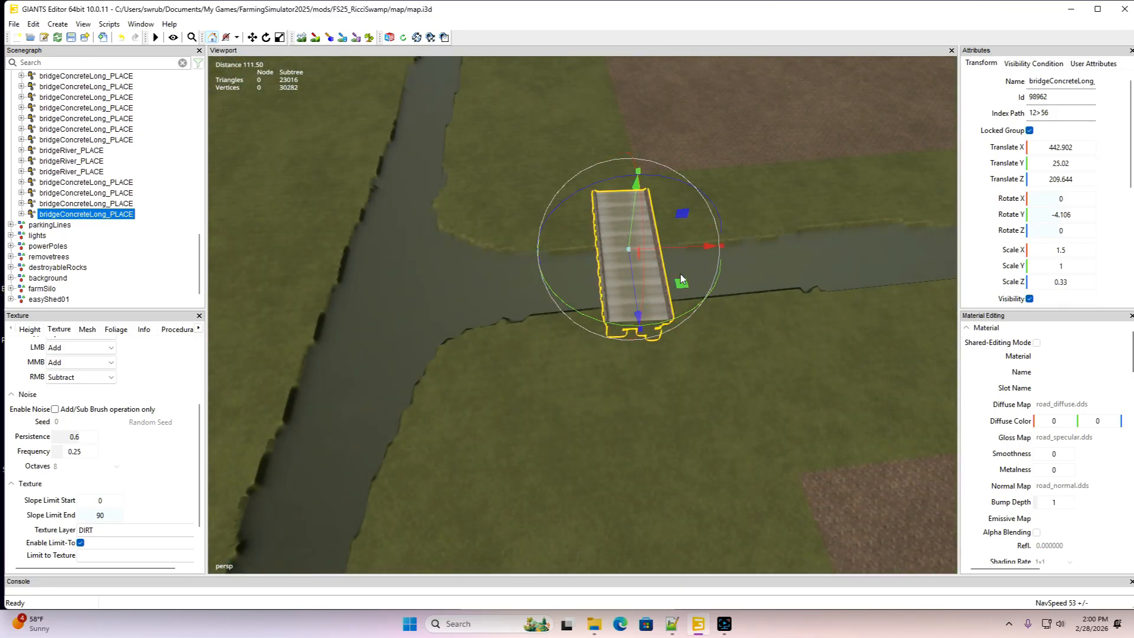
{"action": "left_click_drag", "start_coordinate": [682, 247], "coordinate": [510, 328]}
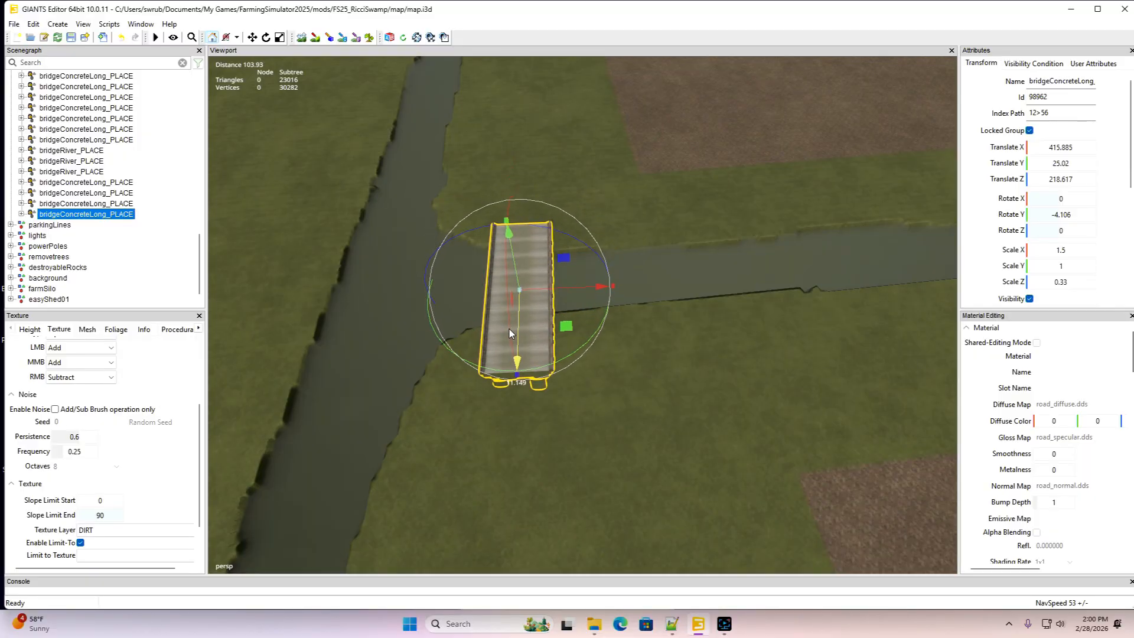
{"action": "left_click_drag", "start_coordinate": [571, 289], "coordinate": [602, 292]}
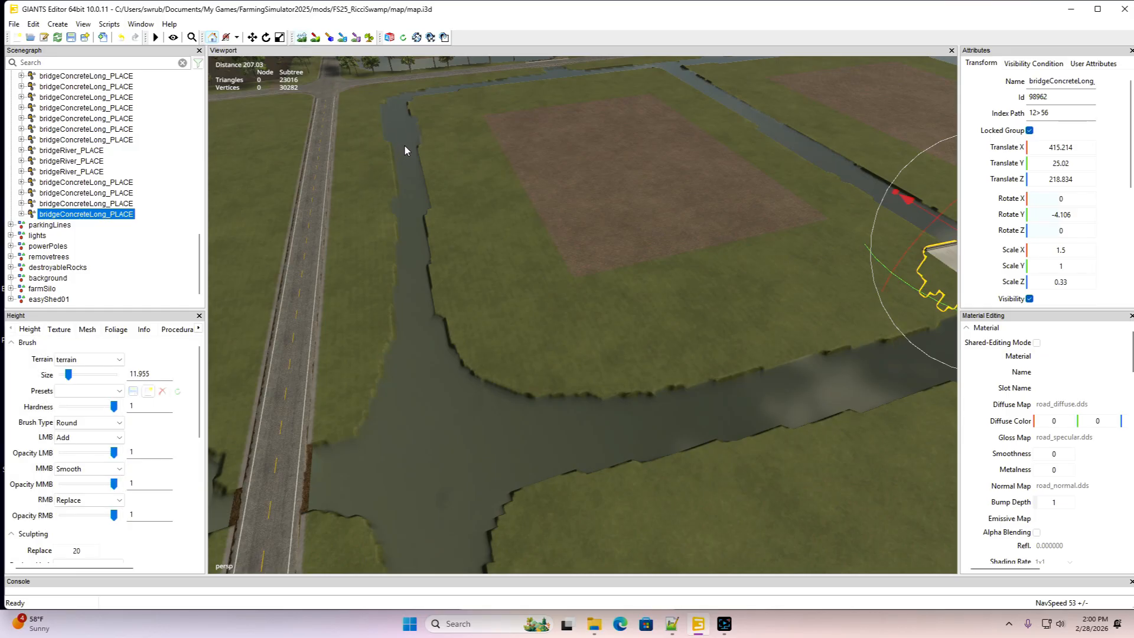
Carve back the plot's corner bank with the height brush where the roadside canal meets the wide canal, widening and rounding the bend
{"action": "key", "text": "t"}
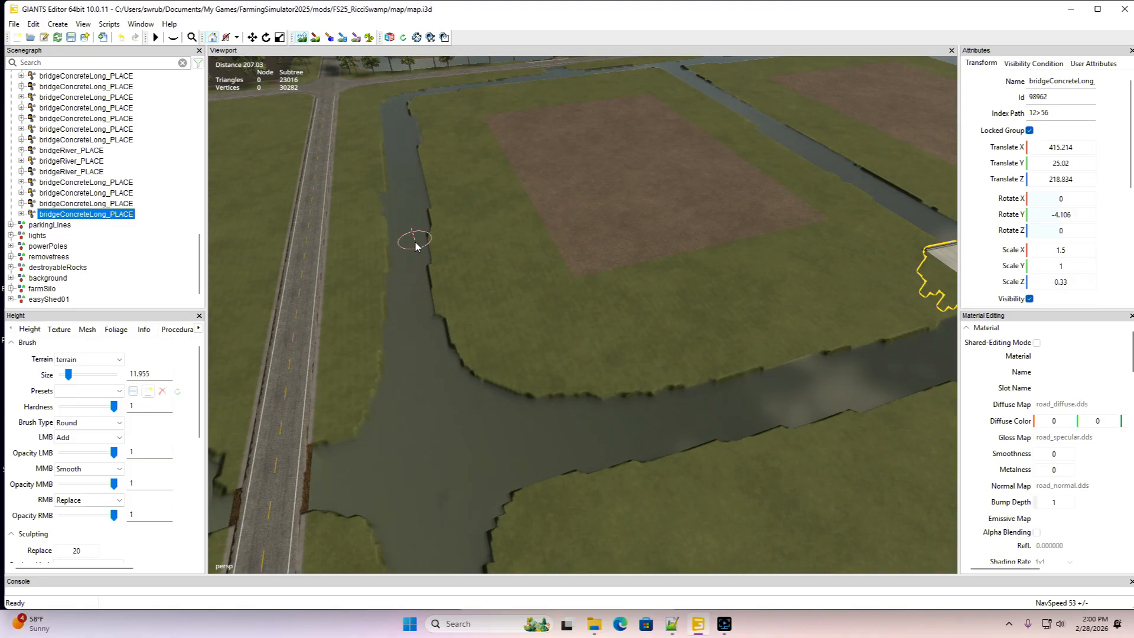
{"action": "mouse_move", "coordinate": [427, 268]}
{"action": "right_mouse_down"}
{"action": "mouse_move", "coordinate": [487, 361]}
{"action": "mouse_move", "coordinate": [591, 387]}
{"action": "mouse_move", "coordinate": [685, 393]}
{"action": "mouse_move", "coordinate": [843, 380]}
{"action": "mouse_move", "coordinate": [580, 402]}
{"action": "mouse_move", "coordinate": [481, 385]}
{"action": "right_mouse_up"}
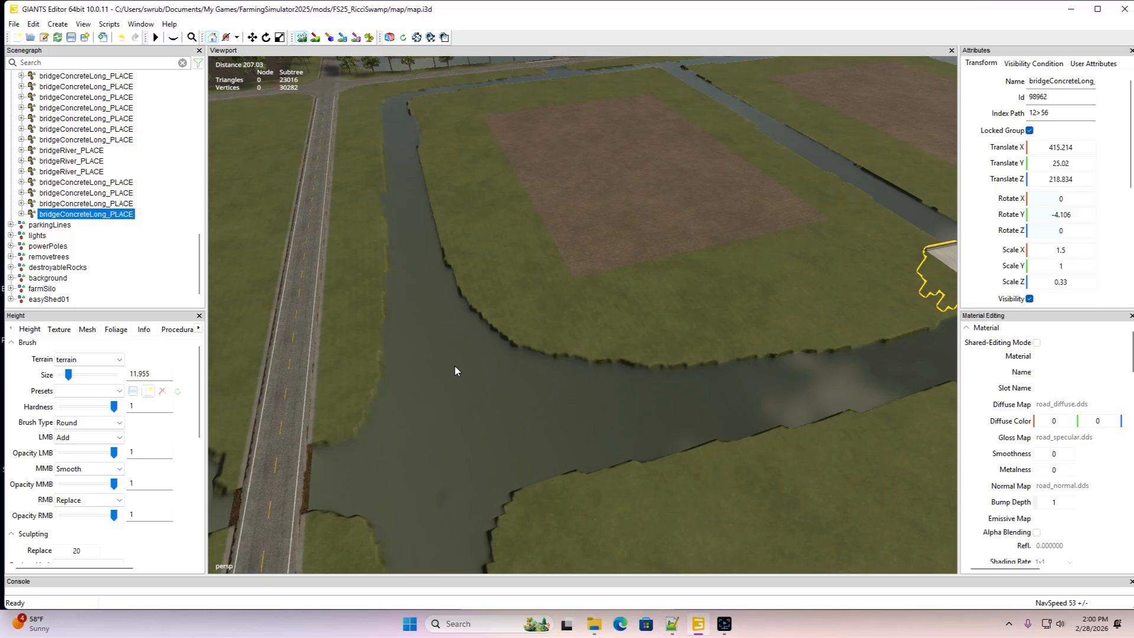
Carve back both banks of the canal bend beside the road corner with the height brush, widening and rounding the bend
{"action": "left_click_drag", "start_coordinate": [441, 359], "coordinate": [697, 398], "text": "alt"}
{"action": "scroll", "coordinate": [381, 273], "scroll_direction": "up", "scroll_amount": 5}
{"action": "scroll", "coordinate": [696, 398], "scroll_direction": "down", "scroll_amount": 4}
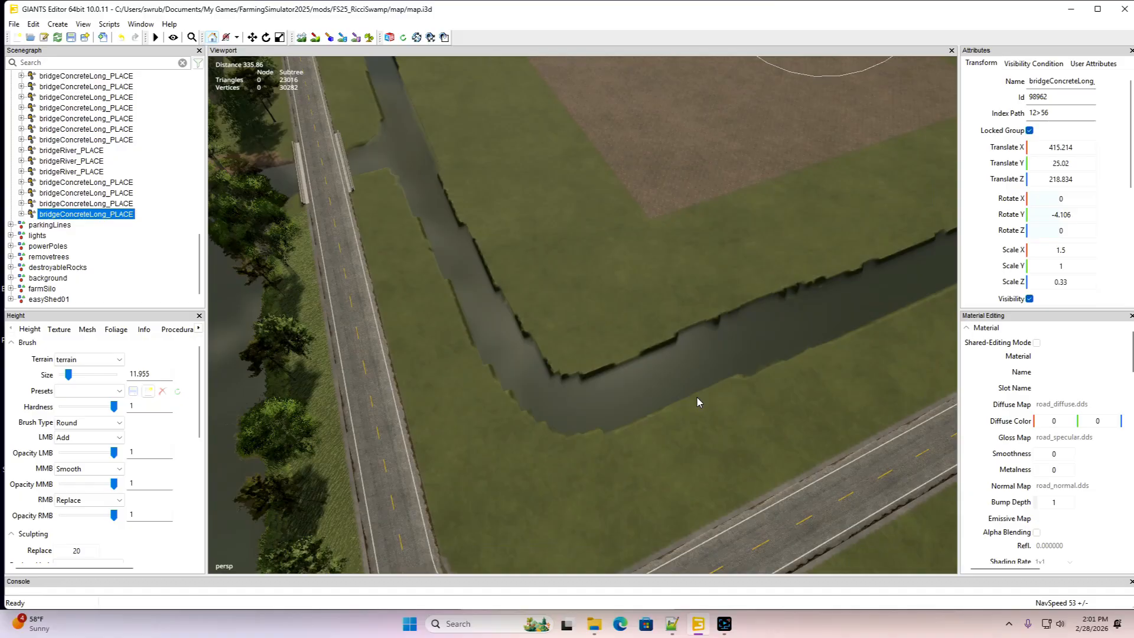
{"action": "left_click", "coordinate": [302, 38]}
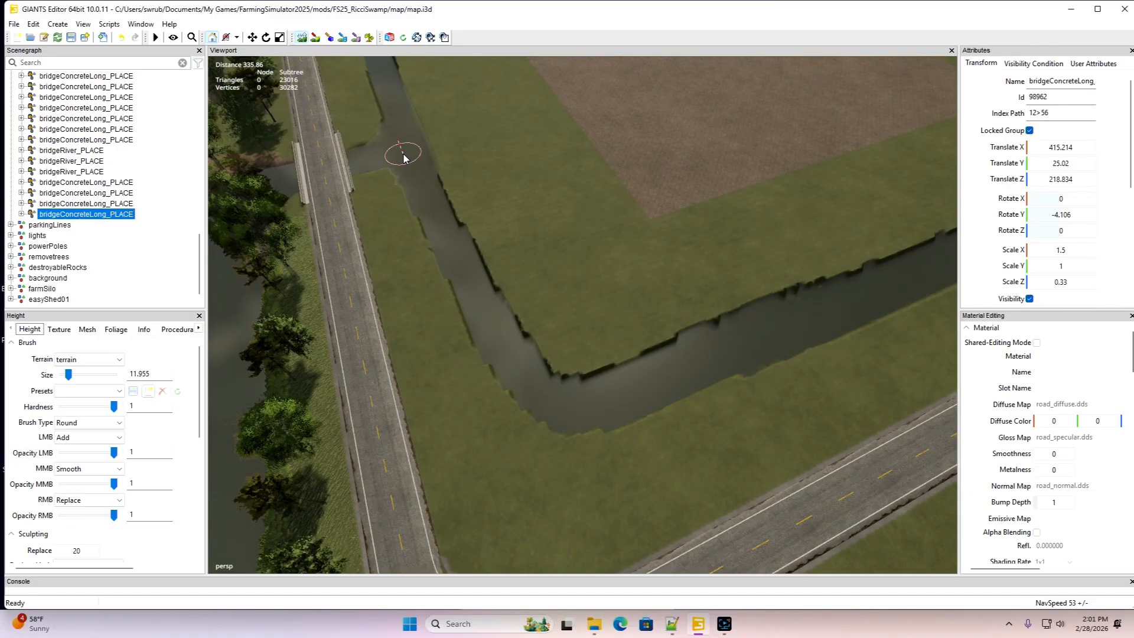
{"action": "mouse_move", "coordinate": [465, 249]}
{"action": "right_mouse_down"}
{"action": "mouse_move", "coordinate": [496, 301]}
{"action": "mouse_move", "coordinate": [540, 338]}
{"action": "mouse_move", "coordinate": [631, 349]}
{"action": "mouse_move", "coordinate": [782, 331]}
{"action": "mouse_move", "coordinate": [694, 375]}
{"action": "mouse_move", "coordinate": [567, 385]}
{"action": "mouse_move", "coordinate": [536, 370]}
{"action": "mouse_move", "coordinate": [737, 377]}
{"action": "mouse_move", "coordinate": [605, 422]}
{"action": "mouse_move", "coordinate": [519, 397]}
{"action": "mouse_move", "coordinate": [469, 329]}
{"action": "mouse_move", "coordinate": [398, 167]}
{"action": "mouse_move", "coordinate": [493, 384]}
{"action": "mouse_move", "coordinate": [540, 419]}
{"action": "mouse_move", "coordinate": [650, 420]}
{"action": "mouse_move", "coordinate": [735, 390]}
{"action": "mouse_move", "coordinate": [815, 333]}
{"action": "right_mouse_up"}
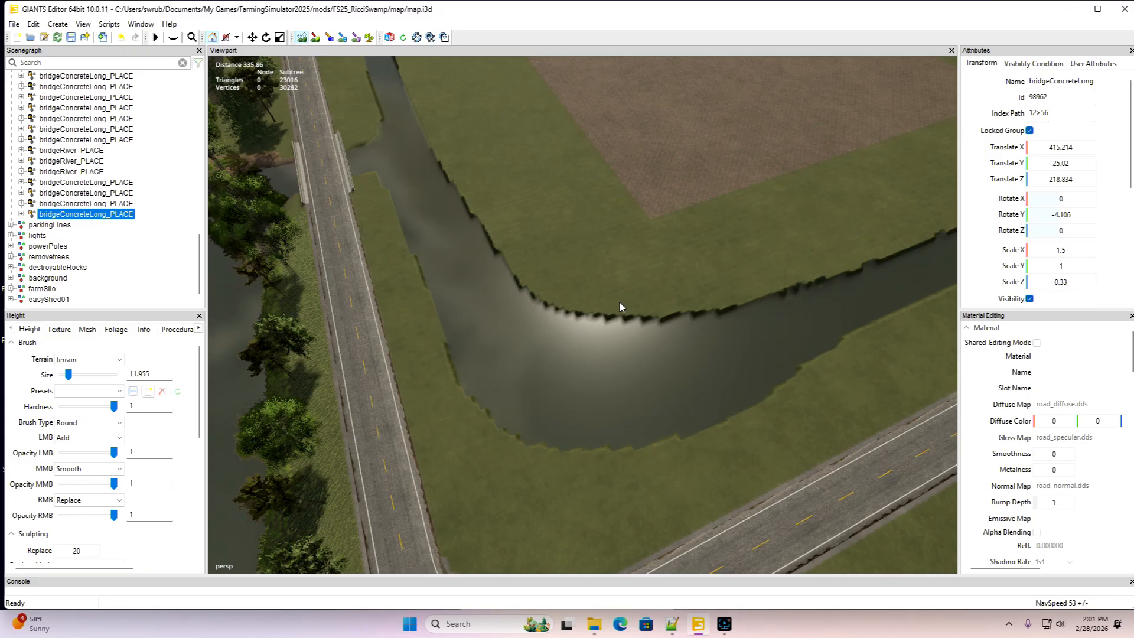
Trim the uneven roadside bank opposite the mouth of the canal between the two fields with the height brush
{"action": "mouse_move", "coordinate": [619, 302]}
{"action": "left_mouse_down", "text": "alt"}
{"action": "mouse_move", "coordinate": [508, 278]}
{"action": "mouse_move", "coordinate": [525, 210]}
{"action": "left_mouse_up", "text": "alt"}
{"action": "scroll", "coordinate": [526, 210], "scroll_direction": "up", "scroll_amount": 10}
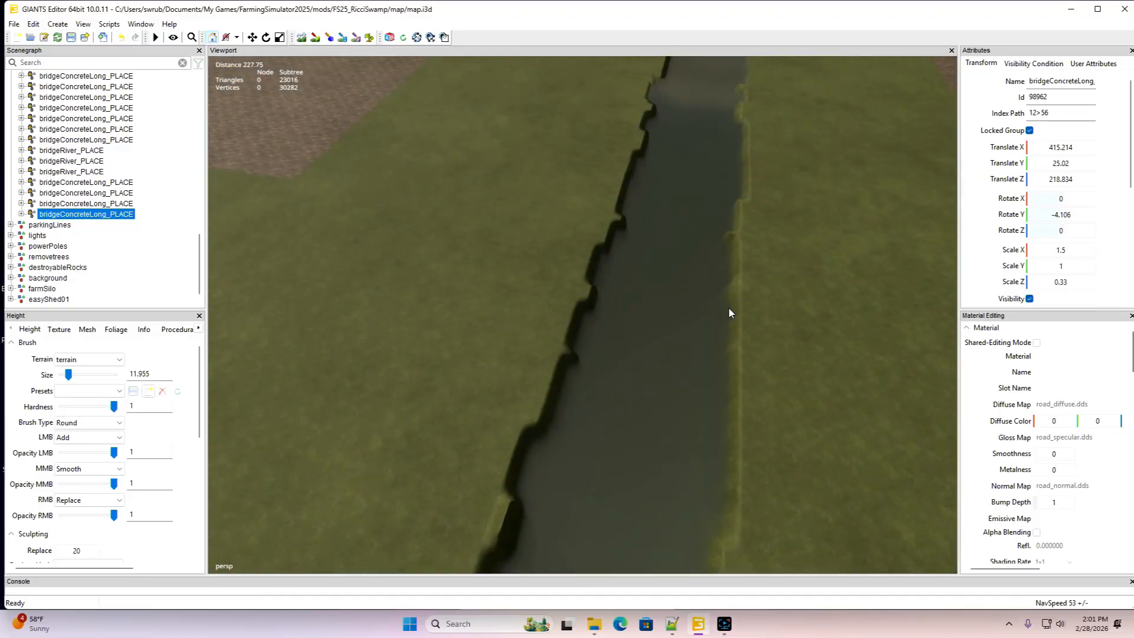
{"action": "scroll", "coordinate": [728, 306], "scroll_direction": "down", "scroll_amount": 5}
{"action": "left_click_drag", "start_coordinate": [728, 307], "coordinate": [760, 307], "text": "alt"}
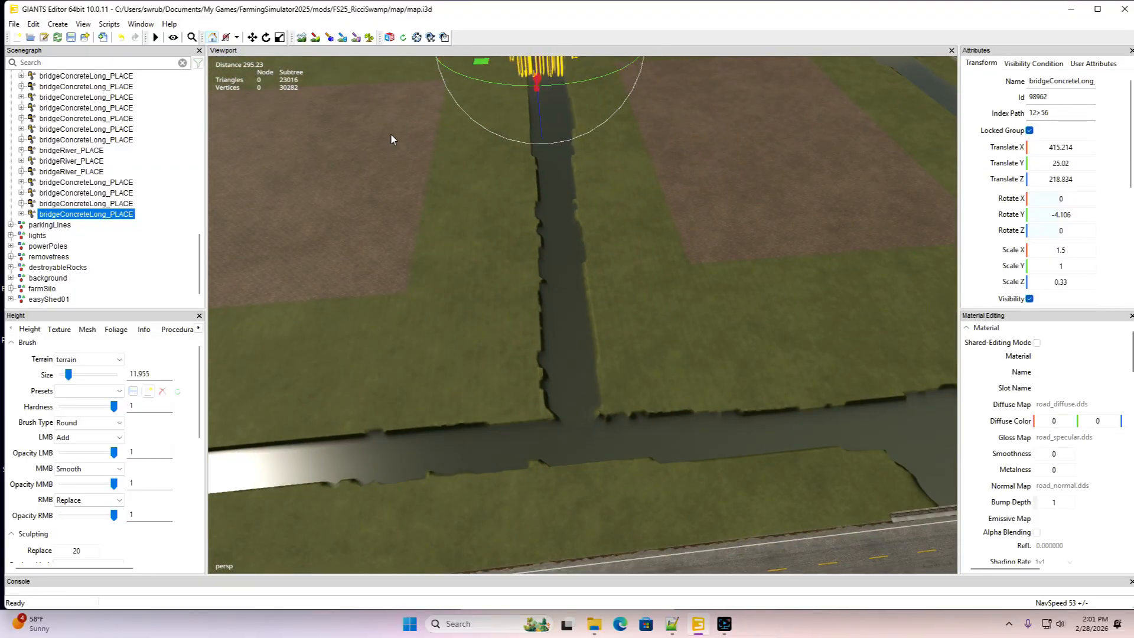
{"action": "left_click", "coordinate": [301, 37]}
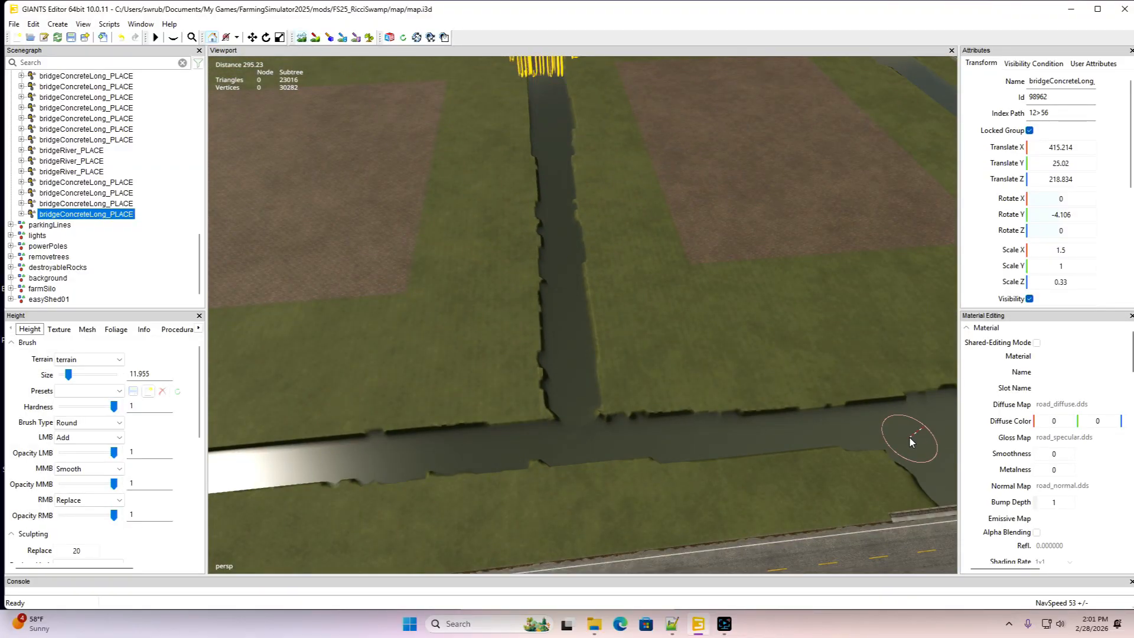
{"action": "left_click_drag", "start_coordinate": [872, 441], "coordinate": [792, 451]}
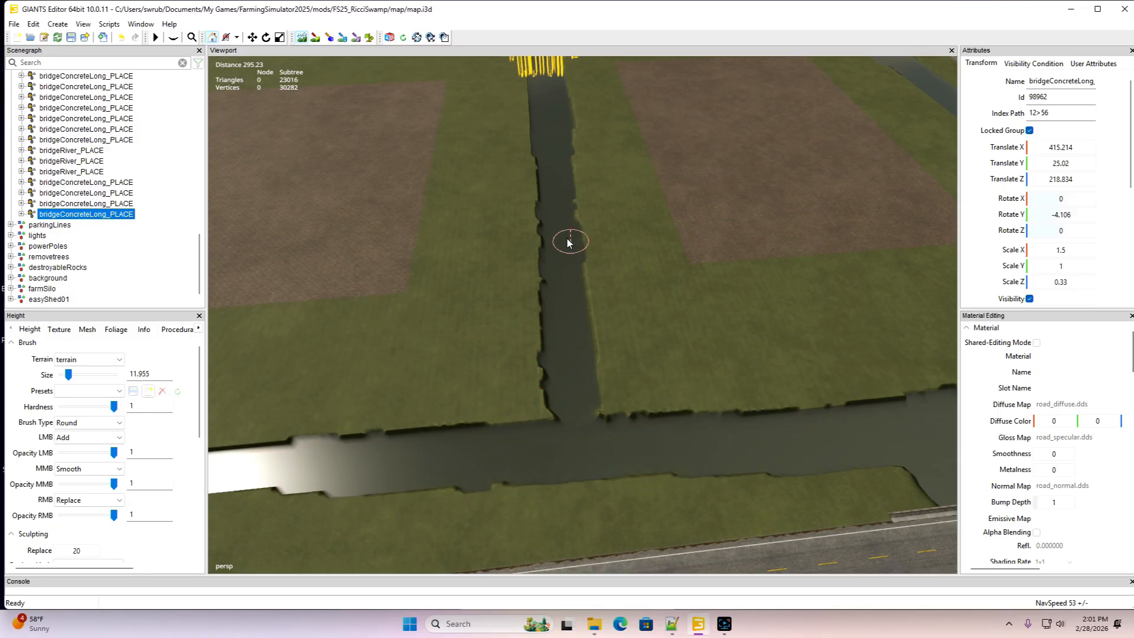
Carve both field corners into wide curves where the canal between the fields meets the roadside canal
{"action": "mouse_move", "coordinate": [601, 359]}
{"action": "left_mouse_down"}
{"action": "mouse_move", "coordinate": [679, 403]}
{"action": "mouse_move", "coordinate": [901, 423]}
{"action": "left_mouse_up"}
{"action": "left_click_drag", "start_coordinate": [801, 436], "coordinate": [618, 424]}
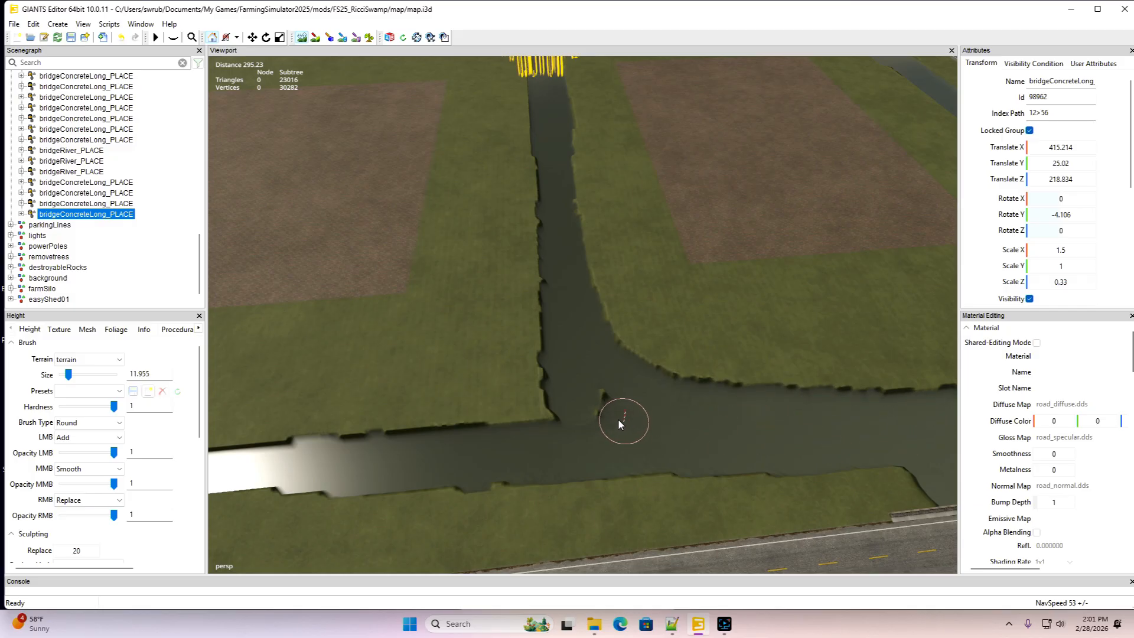
{"action": "left_click_drag", "start_coordinate": [526, 342], "coordinate": [277, 471]}
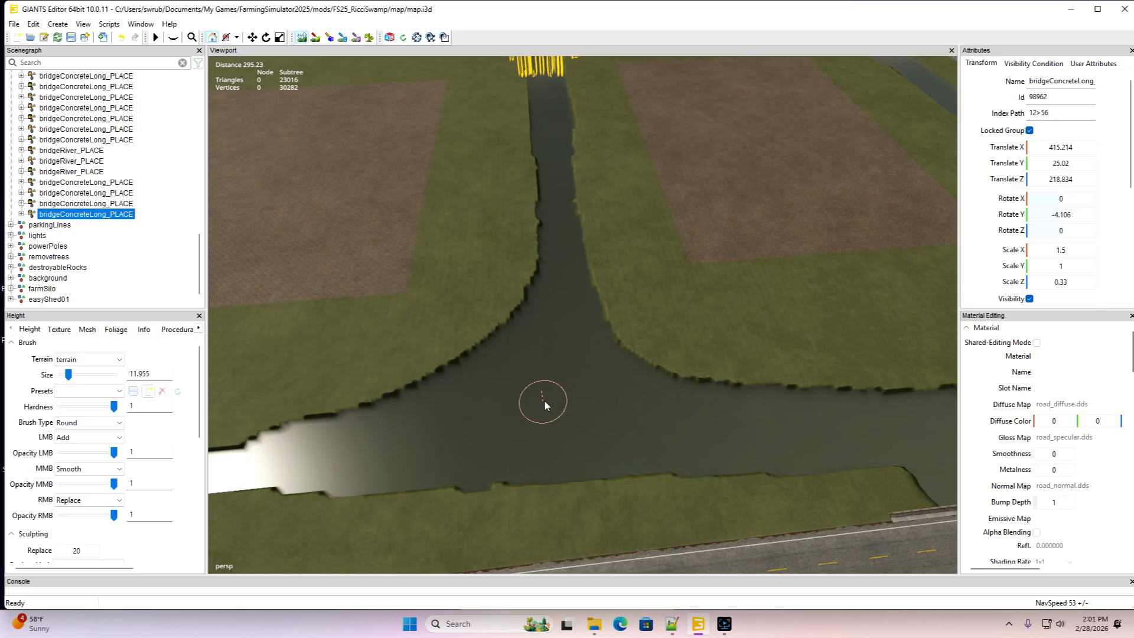
Widen the canal between the two dirt fields up to the selected bridge by lowering both its banks
{"action": "left_click_drag", "start_coordinate": [547, 321], "coordinate": [532, 89]}
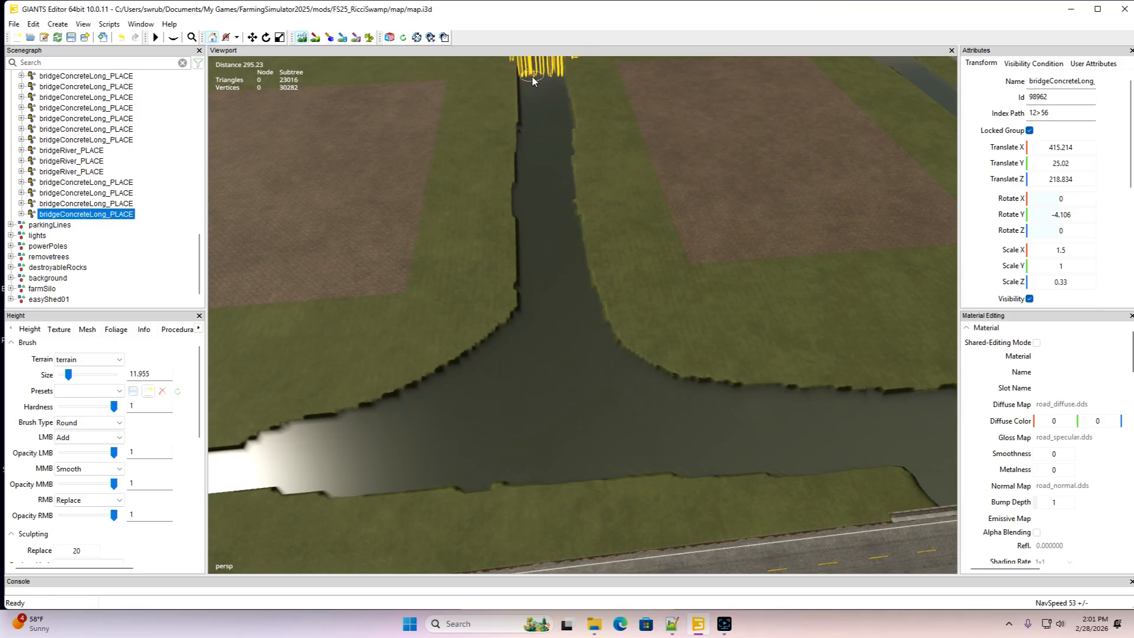
{"action": "left_click_drag", "start_coordinate": [561, 146], "coordinate": [570, 236]}
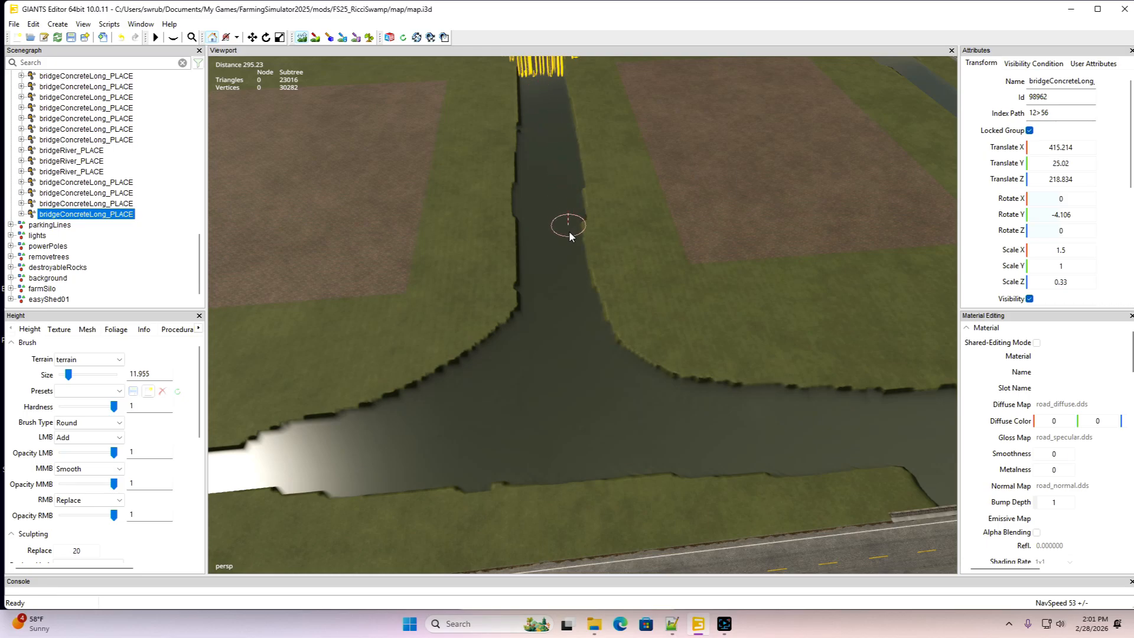
{"action": "mouse_move", "coordinate": [584, 305]}
{"action": "left_mouse_down"}
{"action": "mouse_move", "coordinate": [623, 369]}
{"action": "mouse_move", "coordinate": [754, 422]}
{"action": "left_mouse_up"}
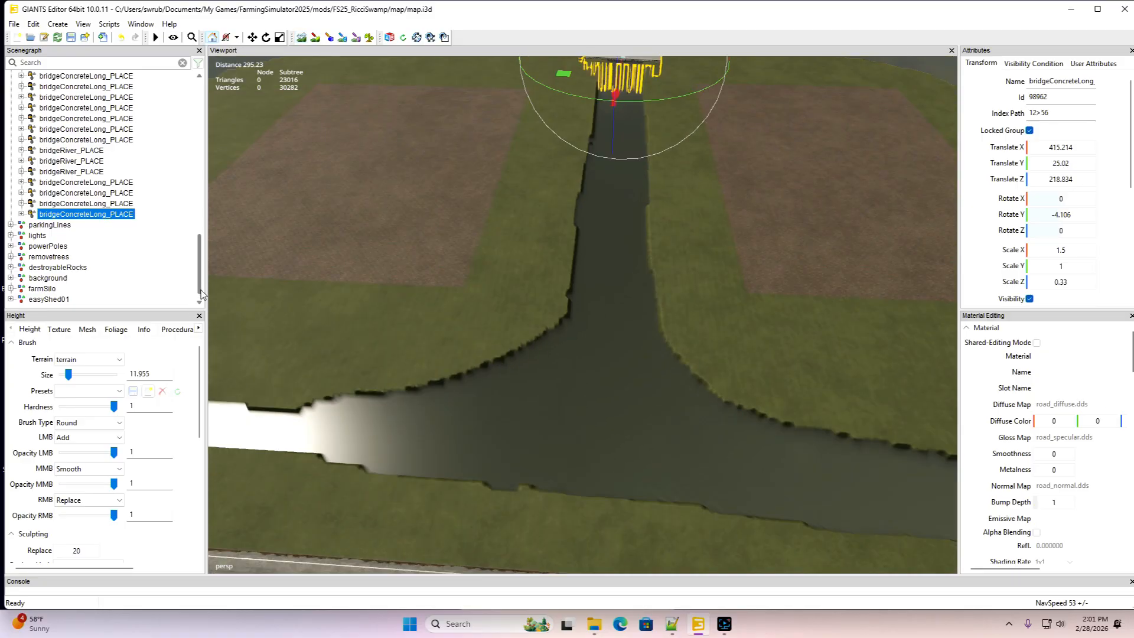
Delete the selected bridgeConcreteLong_PLACE copy and widen the narrow roadside canal along the field with a 16.955 height brush
{"action": "scroll", "coordinate": [201, 291], "scroll_direction": "down", "scroll_amount": 1}
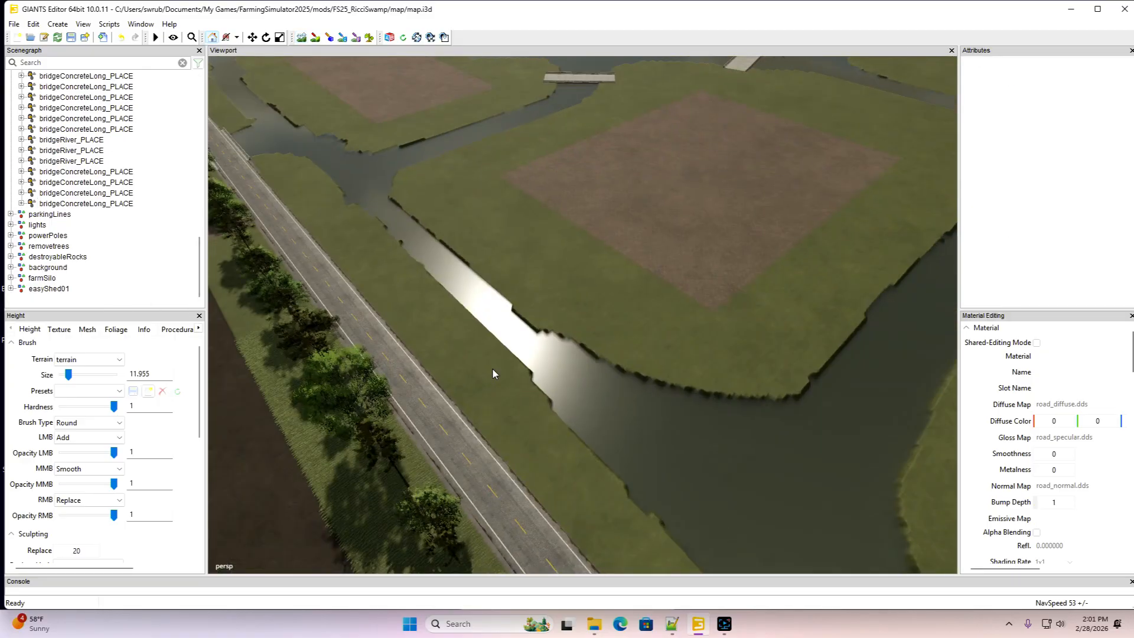
{"action": "left_click_drag", "start_coordinate": [493, 370], "coordinate": [383, 368], "text": "alt"}
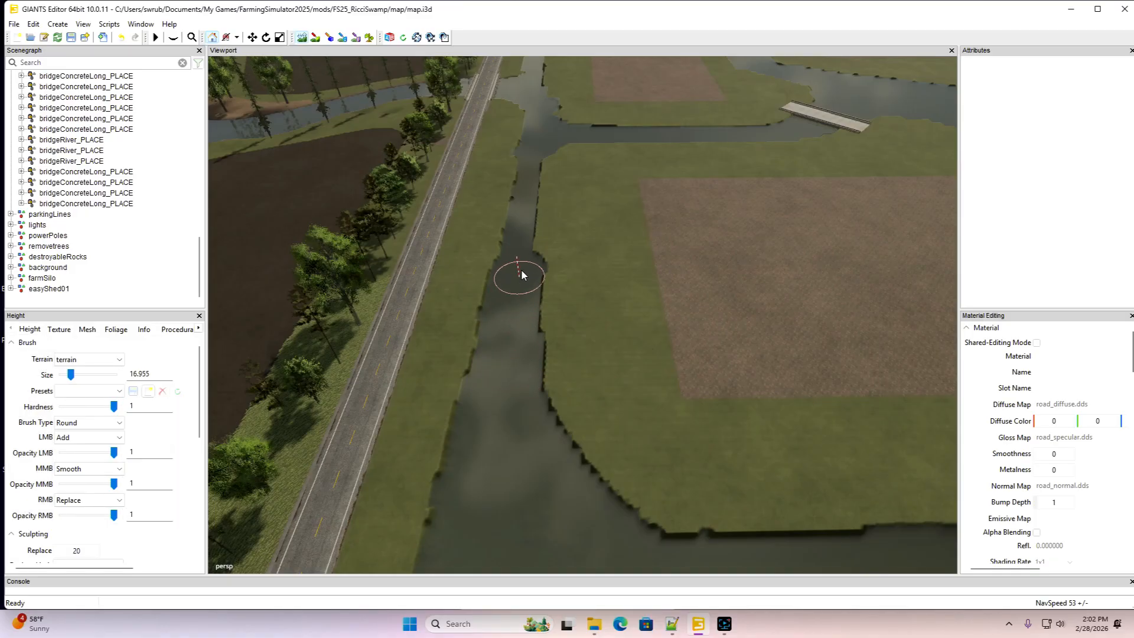
{"action": "right_click_drag", "start_coordinate": [526, 235], "coordinate": [537, 117]}
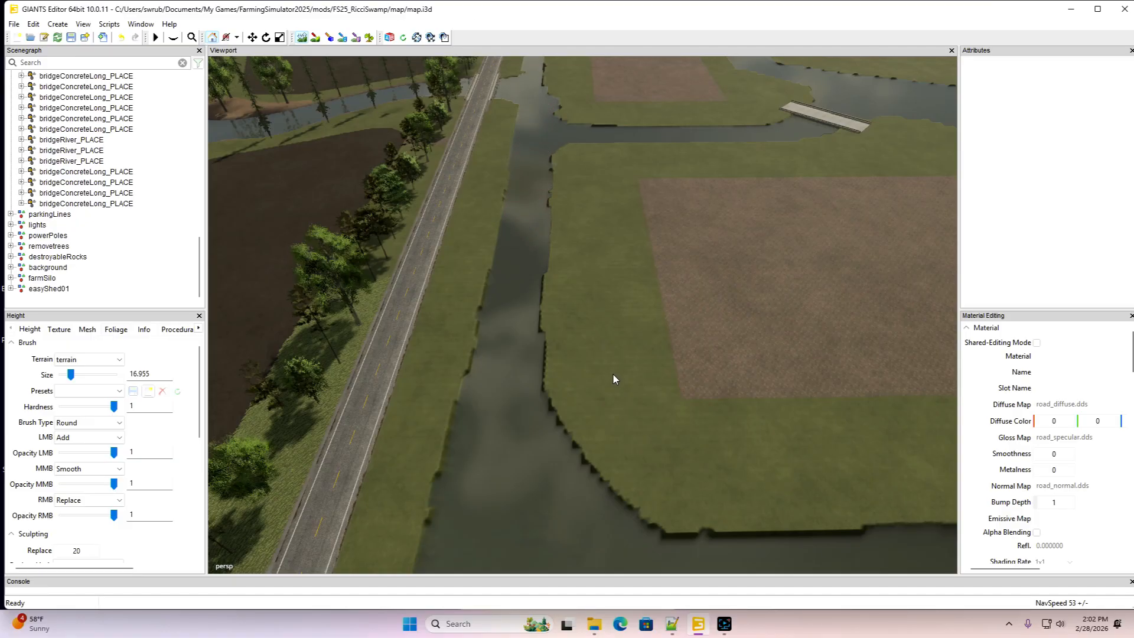
Round the field's corner at the roadside canal junction with an 11.455 height brush and clear the leftover strip of land
{"action": "mouse_move", "coordinate": [606, 379]}
{"action": "right_mouse_down"}
{"action": "mouse_move", "coordinate": [591, 294]}
{"action": "mouse_move", "coordinate": [621, 282]}
{"action": "mouse_move", "coordinate": [793, 370]}
{"action": "mouse_move", "coordinate": [657, 416]}
{"action": "mouse_move", "coordinate": [714, 418]}
{"action": "mouse_move", "coordinate": [703, 426]}
{"action": "right_mouse_up"}
{"action": "key", "text": "w"}
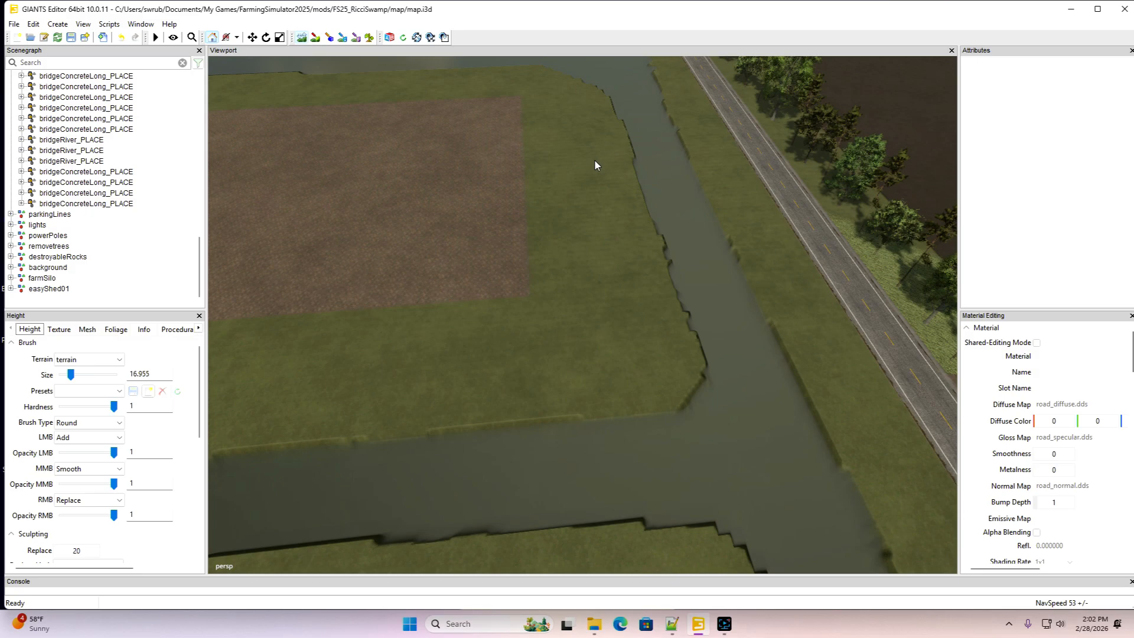
{"action": "scroll", "coordinate": [594, 154], "scroll_direction": "down", "scroll_amount": 11}
{"action": "mouse_move", "coordinate": [616, 95]}
{"action": "right_mouse_down"}
{"action": "mouse_move", "coordinate": [658, 294]}
{"action": "mouse_move", "coordinate": [649, 367]}
{"action": "mouse_move", "coordinate": [616, 421]}
{"action": "right_mouse_up"}
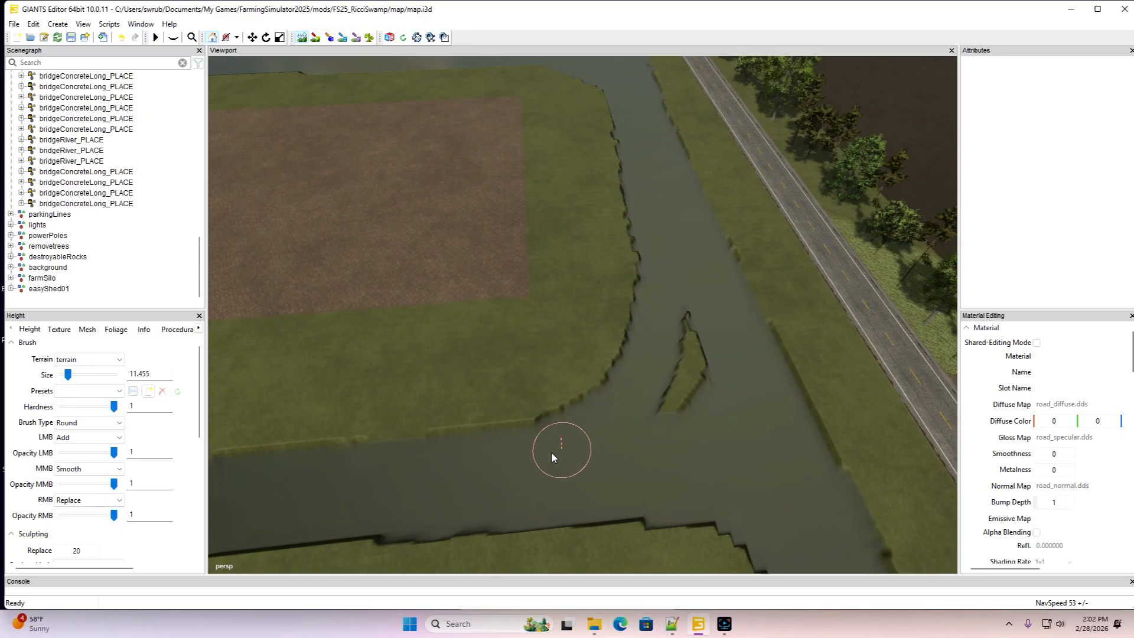
{"action": "mouse_move", "coordinate": [683, 431]}
{"action": "right_mouse_down"}
{"action": "mouse_move", "coordinate": [683, 329]}
{"action": "mouse_move", "coordinate": [653, 435]}
{"action": "right_mouse_up"}
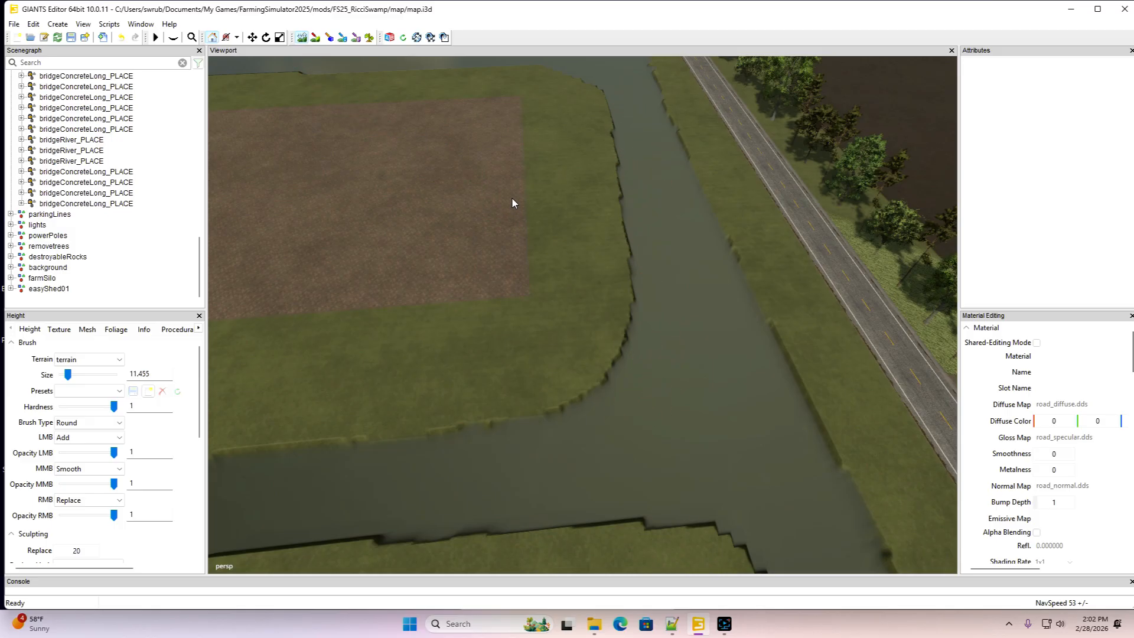
Smooth the jagged field bank opposite the road bridge and round its corner into the wide canal with the height brush
{"action": "left_click_drag", "start_coordinate": [594, 267], "coordinate": [302, 365], "text": "alt"}
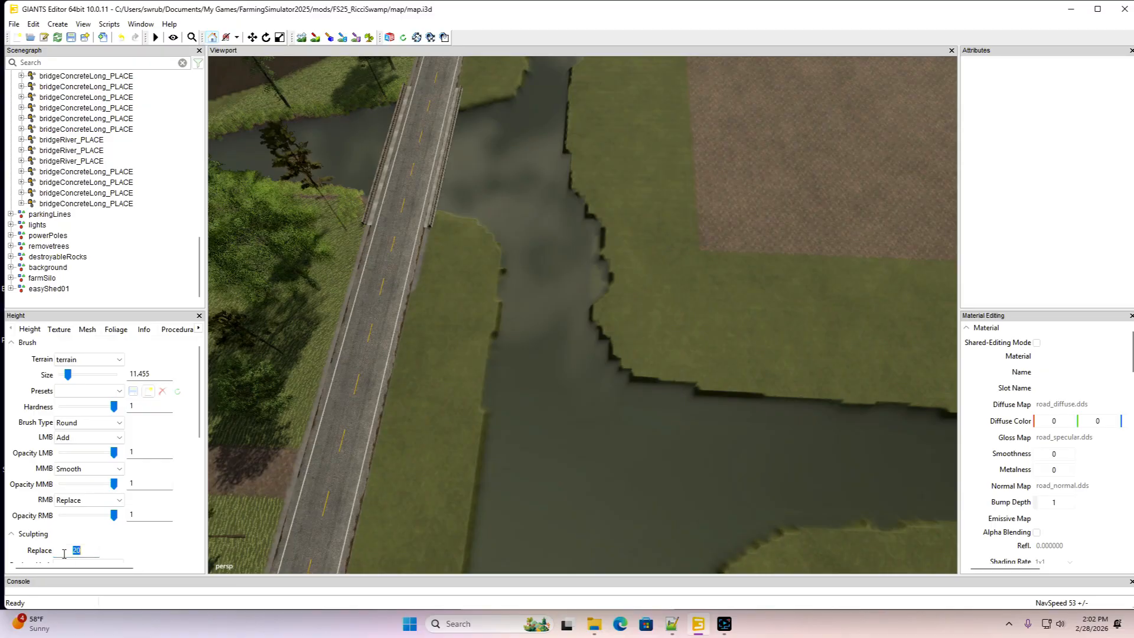
{"action": "left_click", "coordinate": [301, 38]}
{"action": "mouse_move", "coordinate": [599, 239]}
{"action": "left_mouse_down"}
{"action": "mouse_move", "coordinate": [611, 307]}
{"action": "mouse_move", "coordinate": [645, 367]}
{"action": "mouse_move", "coordinate": [732, 385]}
{"action": "left_mouse_up"}
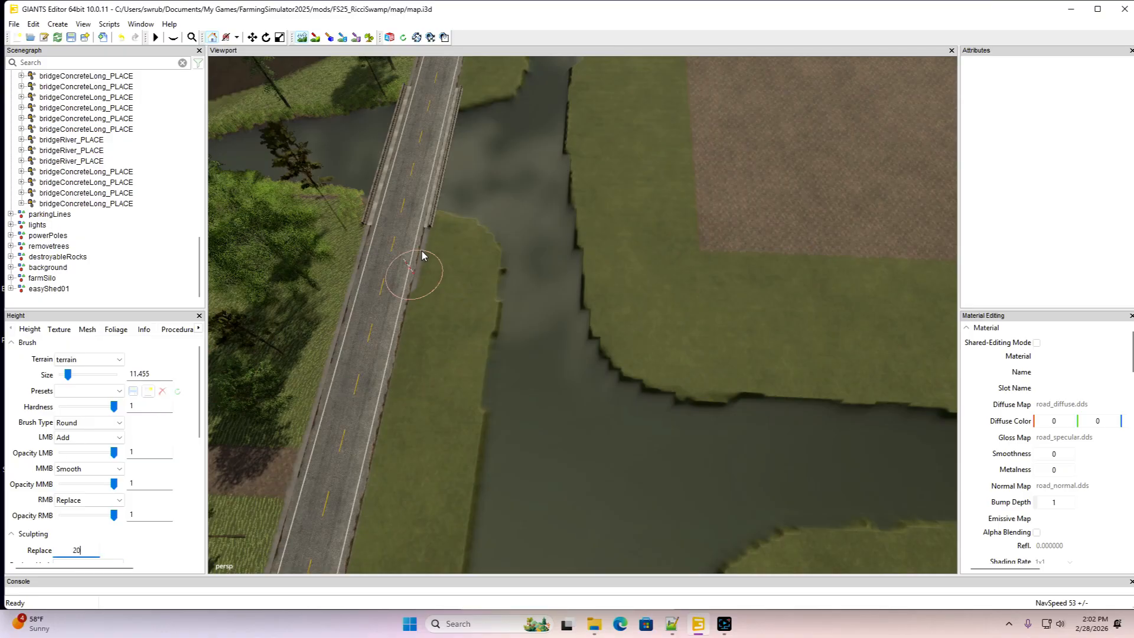
{"action": "right_click_drag", "start_coordinate": [554, 145], "coordinate": [544, 152]}
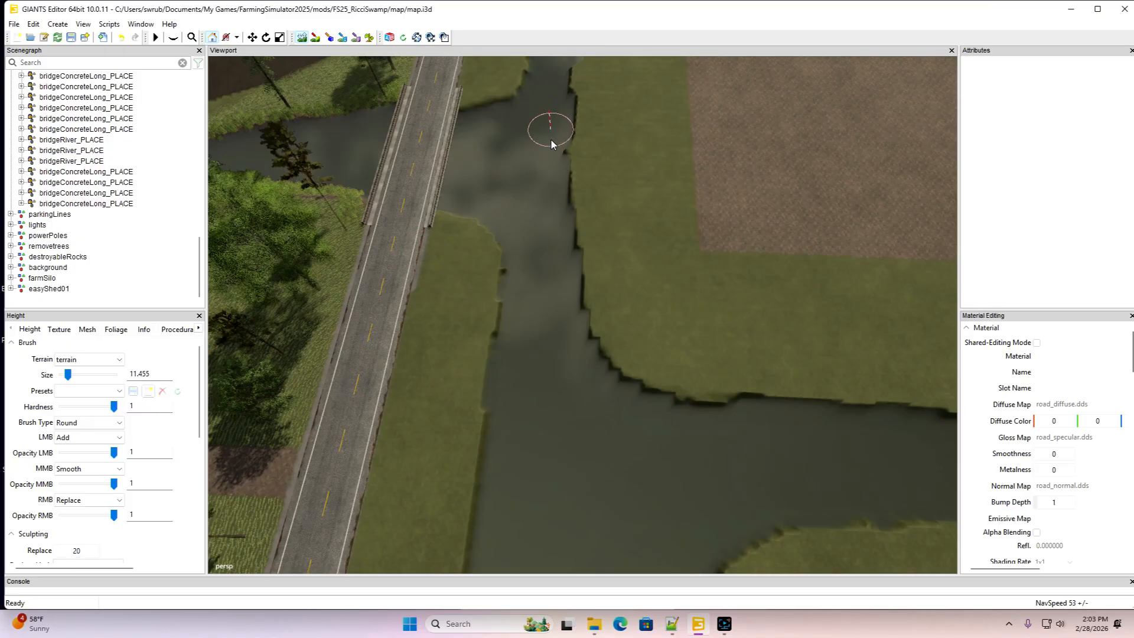
{"action": "mouse_move", "coordinate": [551, 140]}
{"action": "left_mouse_down"}
{"action": "mouse_move", "coordinate": [570, 306]}
{"action": "mouse_move", "coordinate": [607, 376]}
{"action": "mouse_move", "coordinate": [716, 431]}
{"action": "mouse_move", "coordinate": [835, 458]}
{"action": "left_mouse_up"}
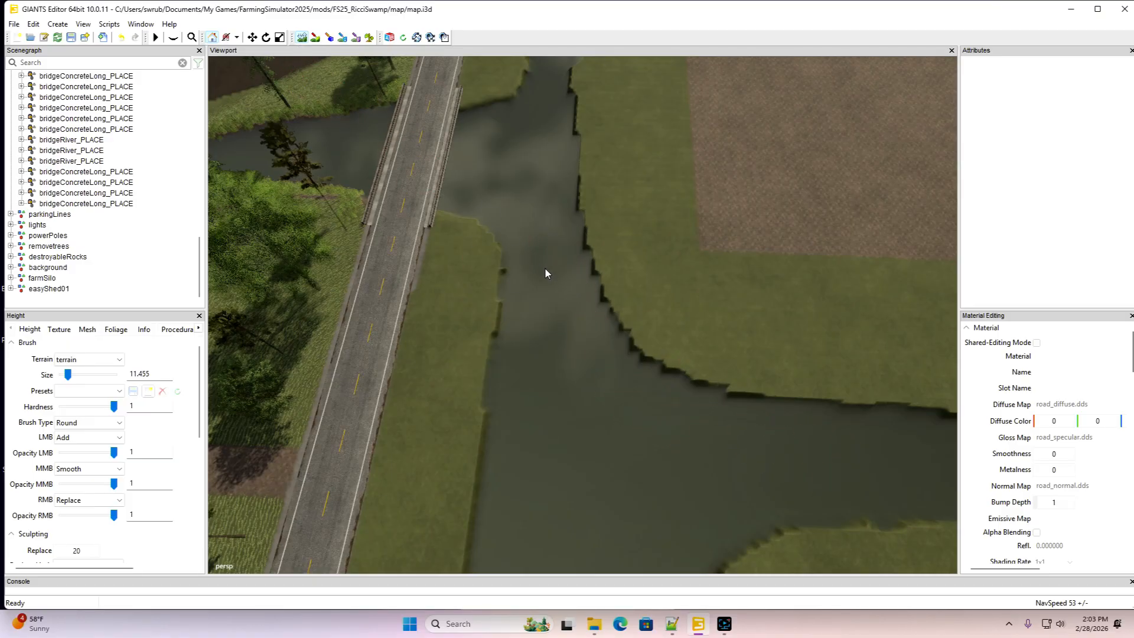
Widen the narrow roadside canal beyond the road bridge by carving back the road-side and field-side banks evenly
{"action": "scroll", "coordinate": [544, 246], "scroll_direction": "down", "scroll_amount": 4}
{"action": "mouse_move", "coordinate": [545, 246]}
{"action": "left_mouse_down", "text": "alt"}
{"action": "mouse_move", "coordinate": [523, 183]}
{"action": "mouse_move", "coordinate": [556, 252]}
{"action": "left_mouse_up", "text": "alt"}
{"action": "scroll", "coordinate": [555, 253], "scroll_direction": "up", "scroll_amount": 5}
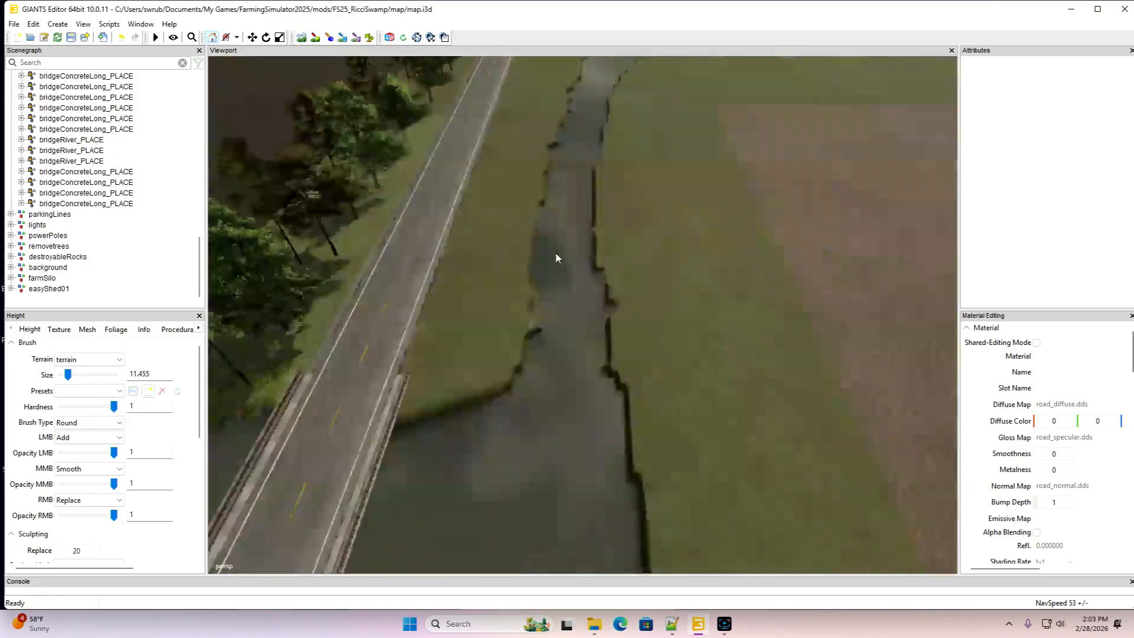
{"action": "scroll", "coordinate": [559, 252], "scroll_direction": "down", "scroll_amount": 2}
{"action": "left_click", "coordinate": [301, 38]}
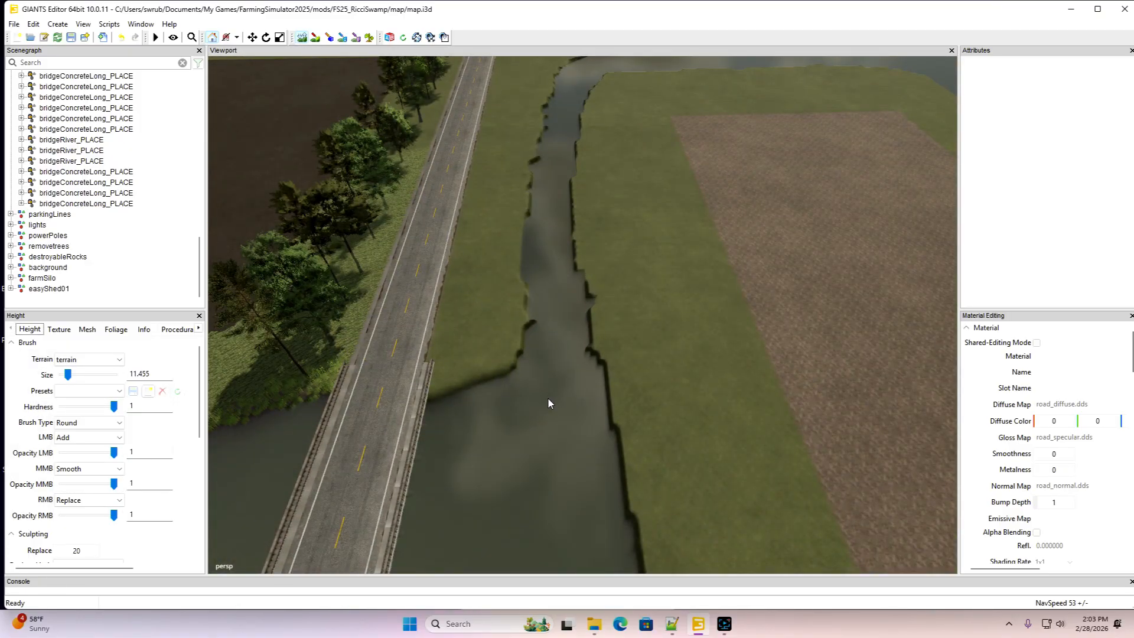
{"action": "mouse_move", "coordinate": [544, 403]}
{"action": "left_mouse_down"}
{"action": "mouse_move", "coordinate": [539, 177]}
{"action": "mouse_move", "coordinate": [567, 88]}
{"action": "left_mouse_up"}
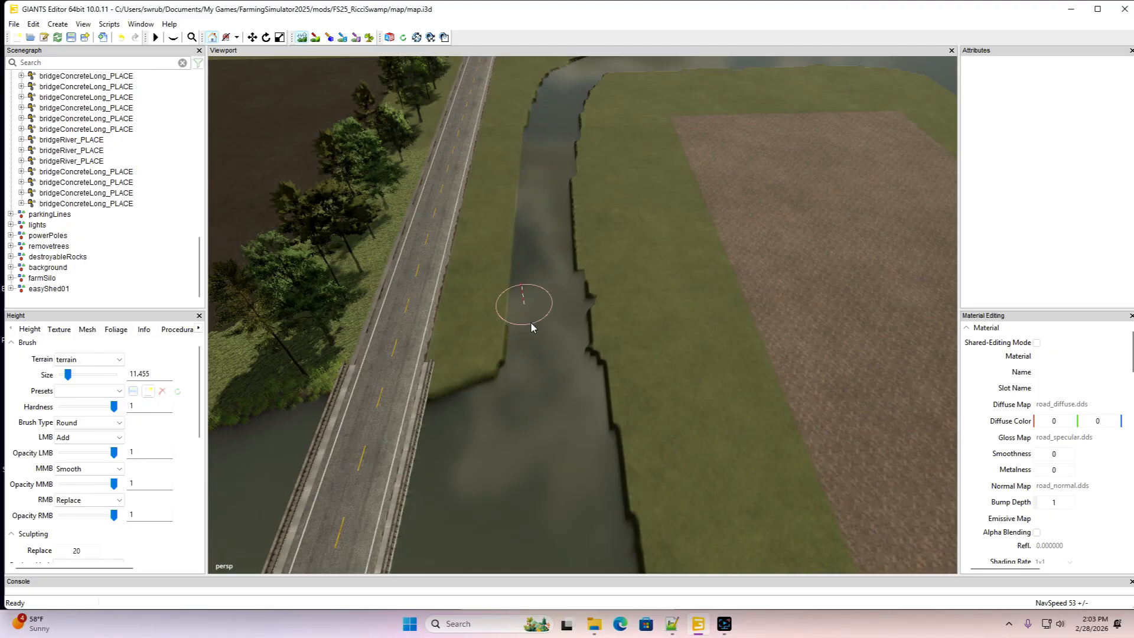
{"action": "mouse_move", "coordinate": [564, 435]}
{"action": "left_mouse_down"}
{"action": "mouse_move", "coordinate": [577, 362]}
{"action": "mouse_move", "coordinate": [572, 157]}
{"action": "mouse_move", "coordinate": [580, 121]}
{"action": "mouse_move", "coordinate": [610, 86]}
{"action": "left_mouse_up"}
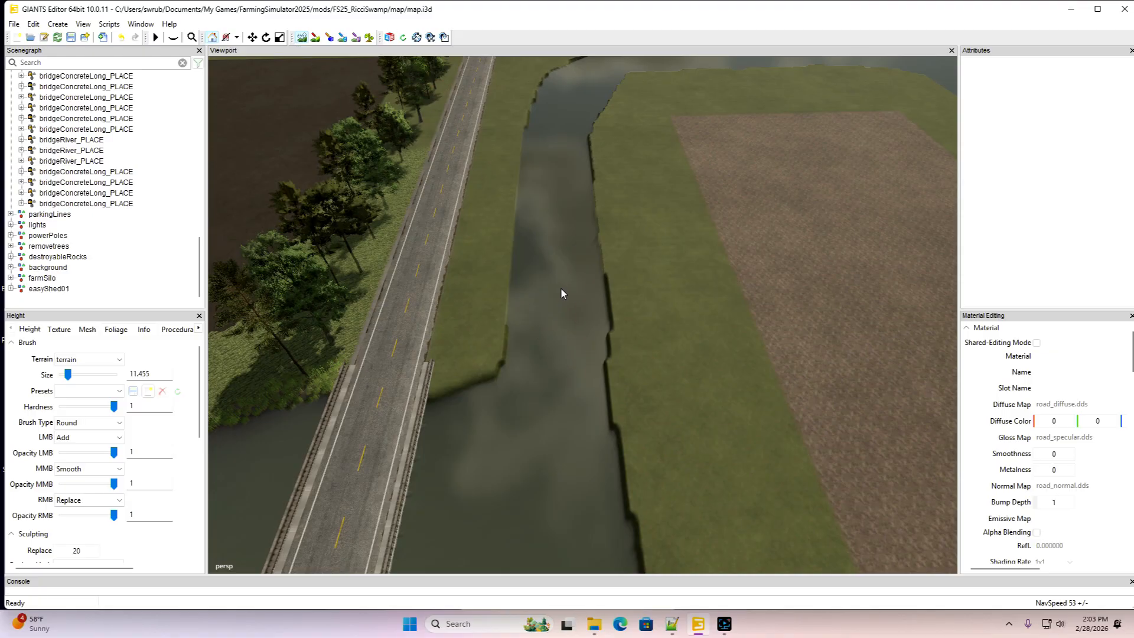
Round the field corner at the next canal junction and carve back the field's bank along the roadside canal
{"action": "mouse_move", "coordinate": [555, 285]}
{"action": "left_mouse_down", "text": "alt"}
{"action": "mouse_move", "coordinate": [563, 194]}
{"action": "mouse_move", "coordinate": [579, 206]}
{"action": "left_mouse_up", "text": "alt"}
{"action": "key", "text": "w"}
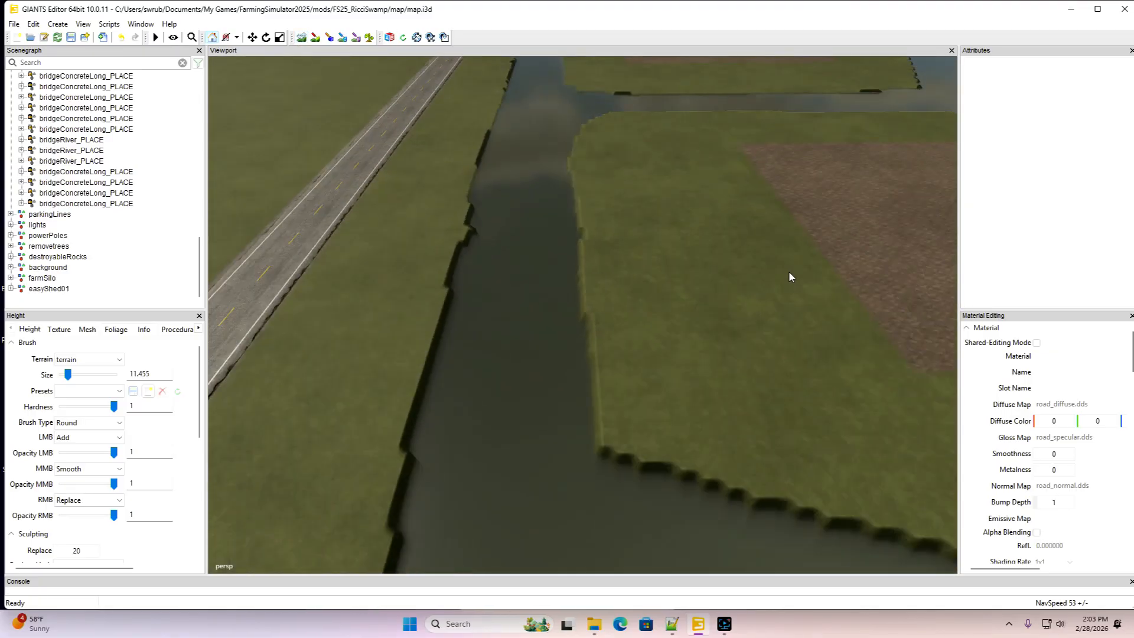
{"action": "left_click_drag", "start_coordinate": [790, 274], "coordinate": [597, 116], "text": "alt"}
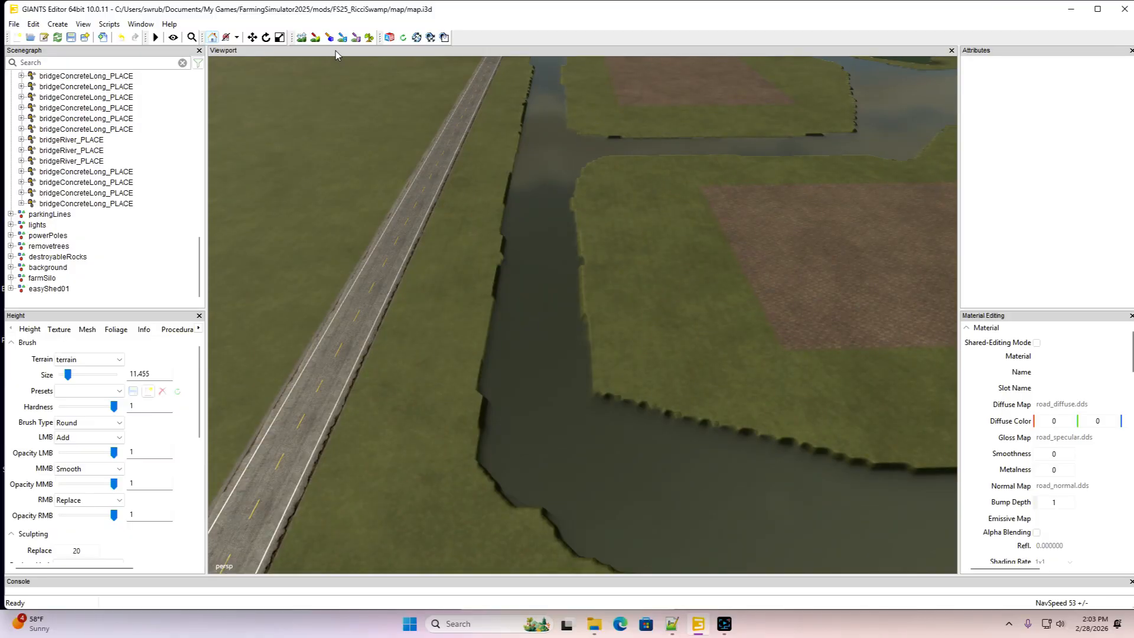
{"action": "left_click", "coordinate": [301, 38]}
{"action": "right_click_drag", "start_coordinate": [768, 468], "coordinate": [637, 410]}
{"action": "mouse_move", "coordinate": [583, 284]}
{"action": "right_mouse_down"}
{"action": "mouse_move", "coordinate": [592, 168]}
{"action": "mouse_move", "coordinate": [574, 217]}
{"action": "right_mouse_up"}
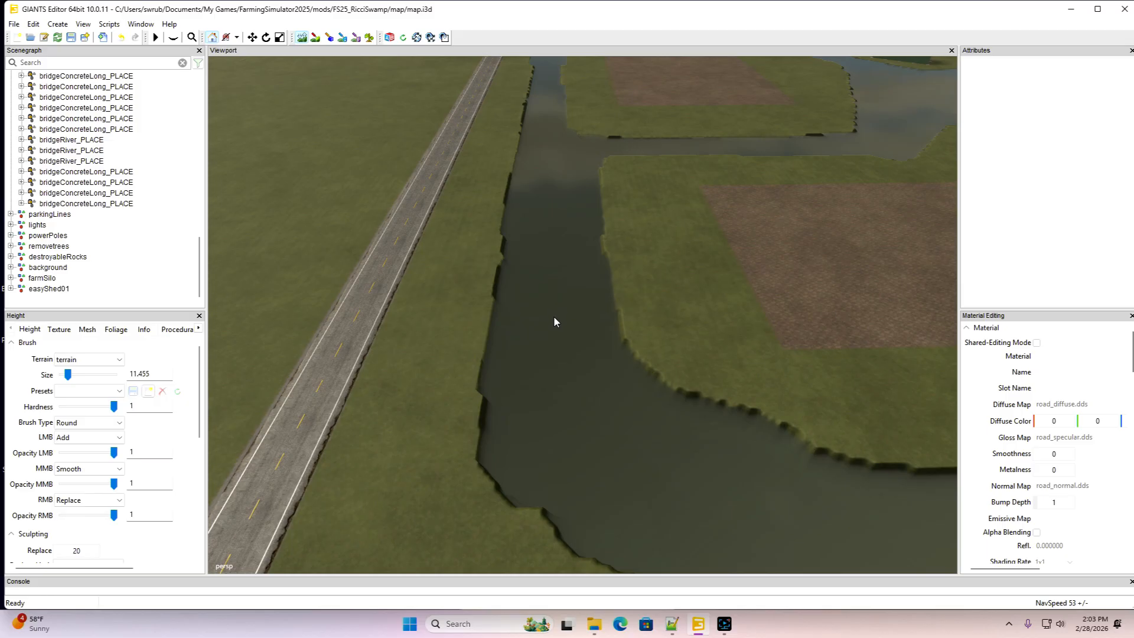
Widen the canal between the two fields below the concrete bridges and round the field corners at its junction
{"action": "right_click_drag", "start_coordinate": [554, 322], "coordinate": [679, 279]}
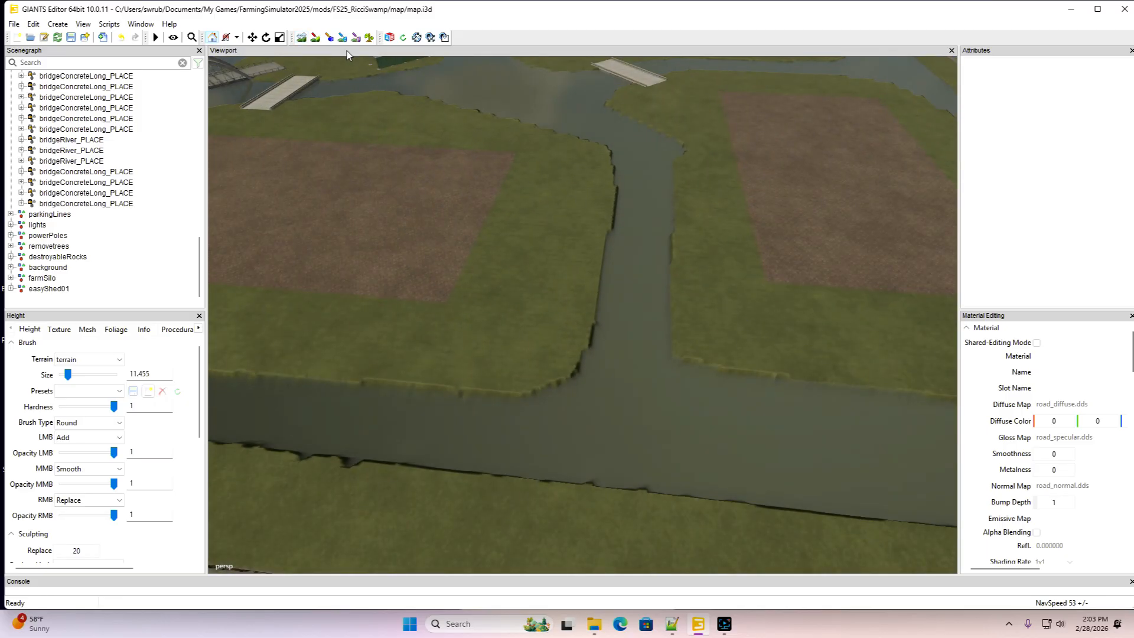
{"action": "left_click", "coordinate": [302, 37]}
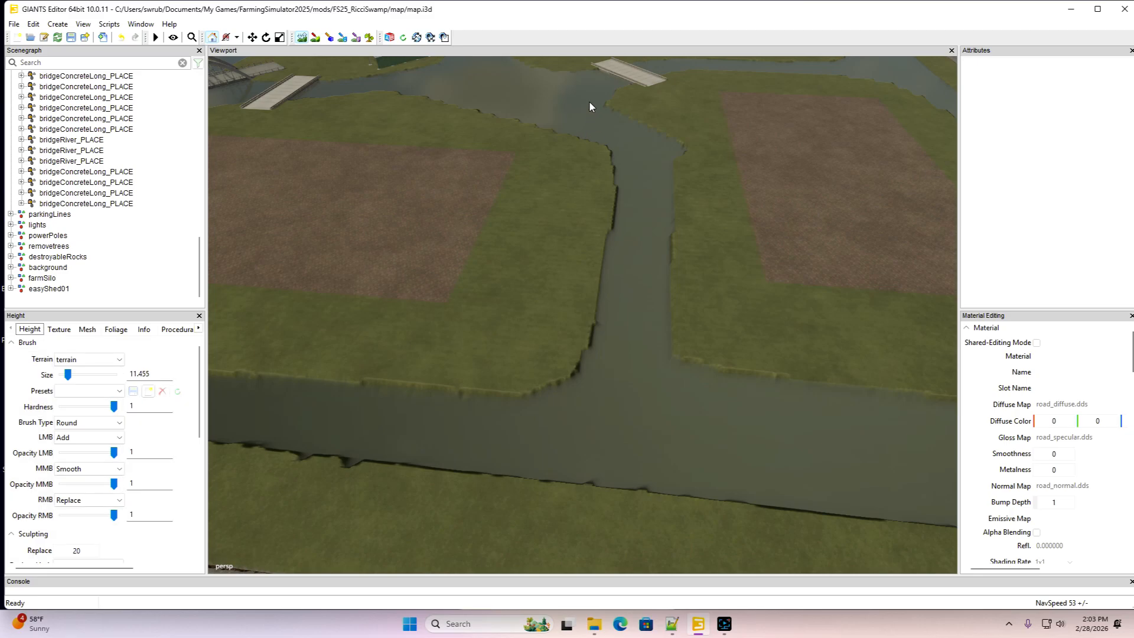
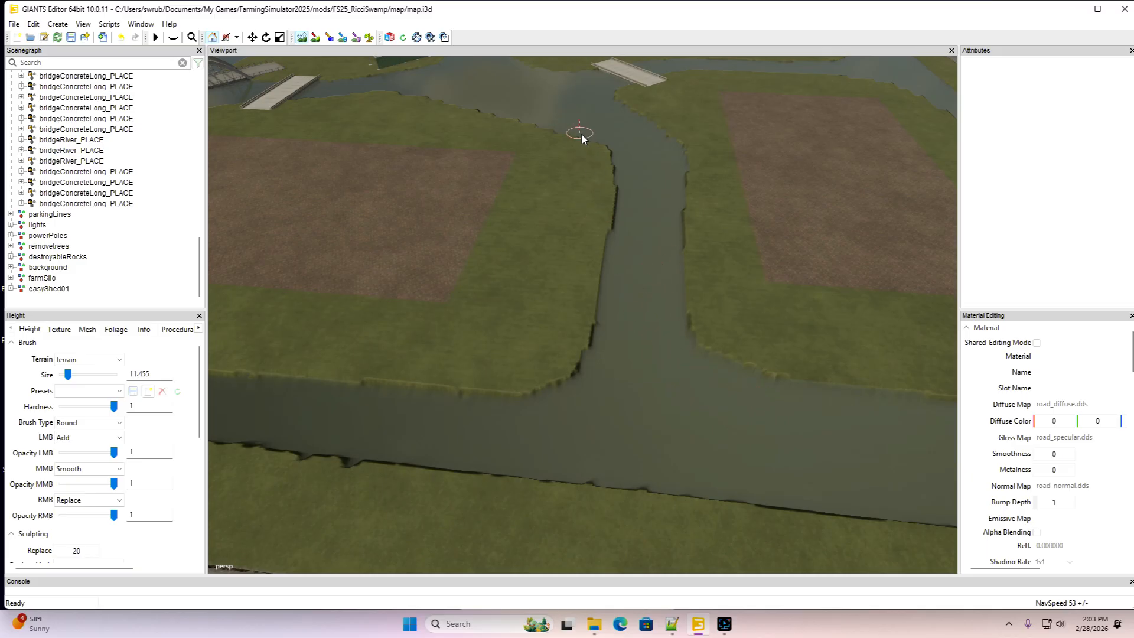
{"action": "right_click_drag", "start_coordinate": [583, 137], "coordinate": [614, 184]}
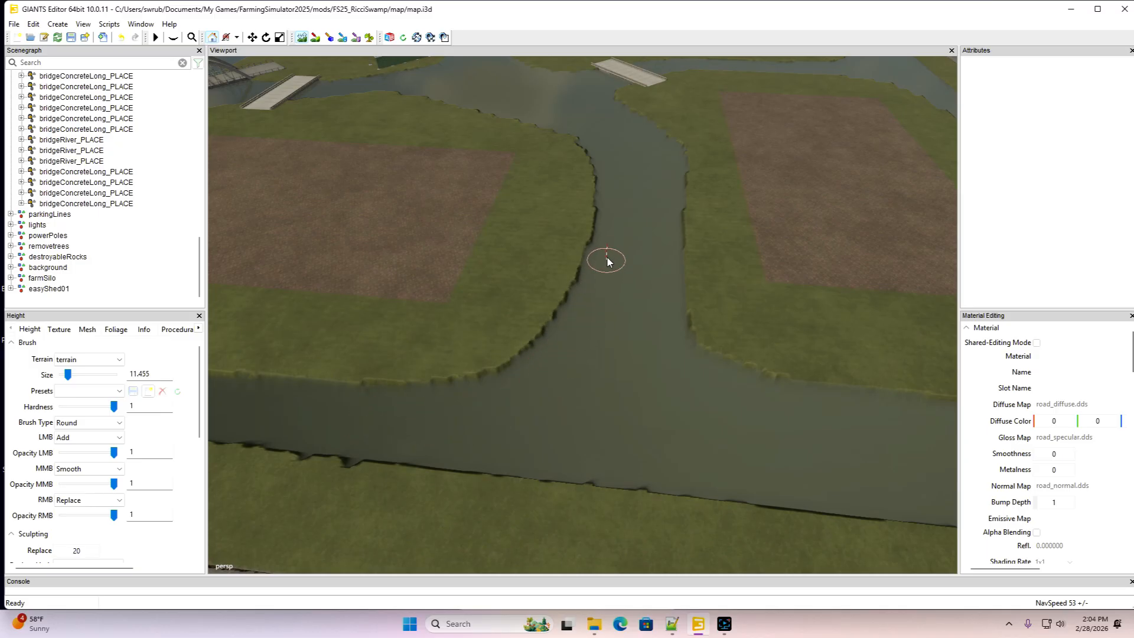
{"action": "mouse_move", "coordinate": [607, 261]}
{"action": "right_mouse_down"}
{"action": "mouse_move", "coordinate": [606, 177]}
{"action": "mouse_move", "coordinate": [586, 141]}
{"action": "right_mouse_up"}
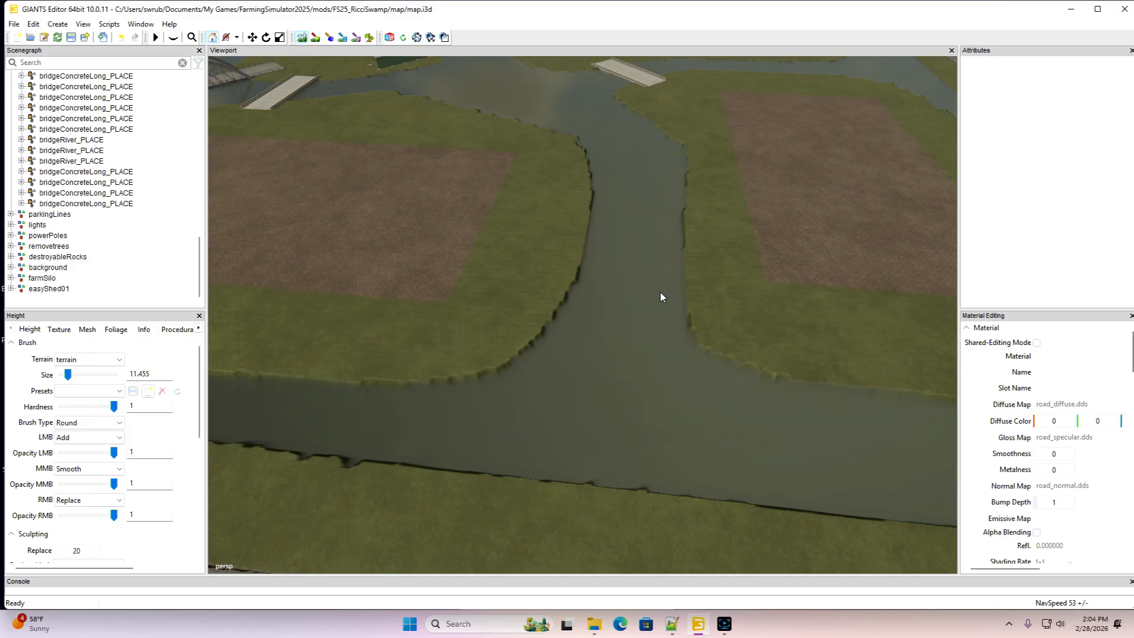
{"action": "left_click_drag", "start_coordinate": [616, 288], "coordinate": [634, 380], "text": "alt"}
{"action": "scroll", "coordinate": [569, 251], "scroll_direction": "up", "scroll_amount": 3}
{"action": "scroll", "coordinate": [634, 380], "scroll_direction": "up", "scroll_amount": 3}
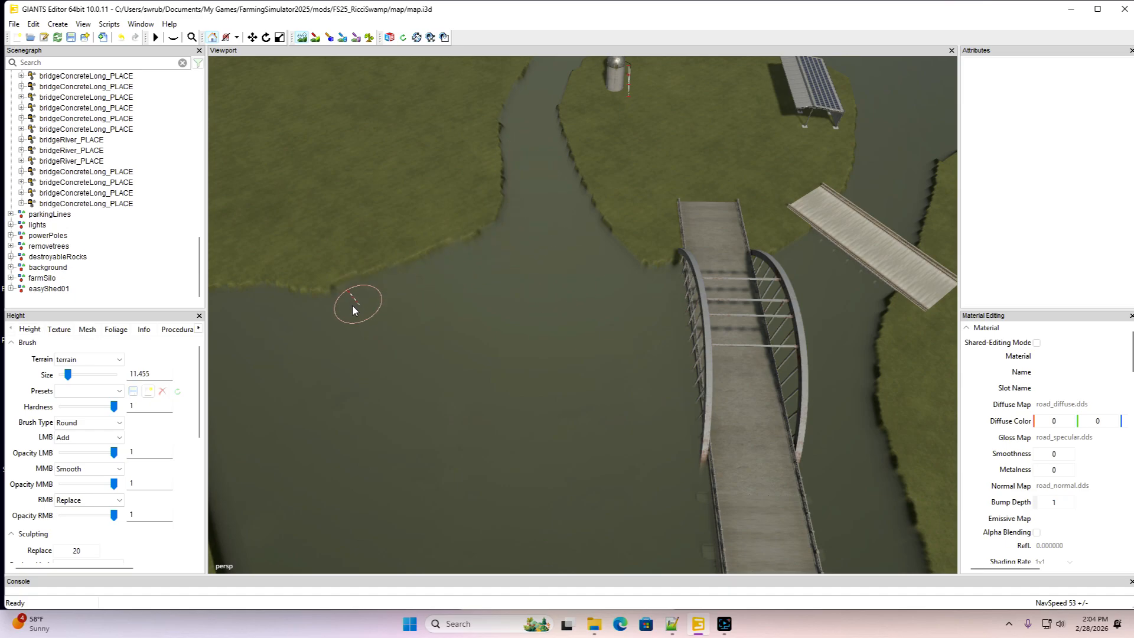
Widen the canal between the large field and the silo island, trimming both banks near the arched bridge and rounding the field corner opposite the silos
{"action": "mouse_move", "coordinate": [236, 314]}
{"action": "right_mouse_down"}
{"action": "mouse_move", "coordinate": [463, 243]}
{"action": "mouse_move", "coordinate": [520, 126]}
{"action": "right_mouse_up"}
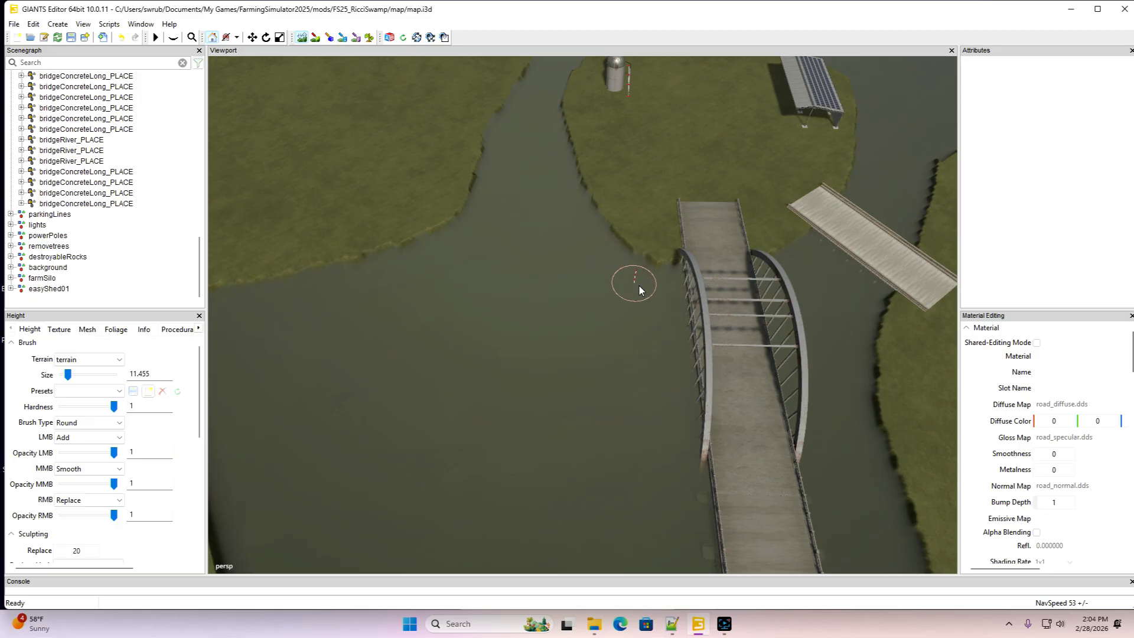
{"action": "mouse_move", "coordinate": [593, 250]}
{"action": "right_mouse_down"}
{"action": "mouse_move", "coordinate": [676, 278]}
{"action": "mouse_move", "coordinate": [802, 285]}
{"action": "mouse_move", "coordinate": [688, 281]}
{"action": "right_mouse_up"}
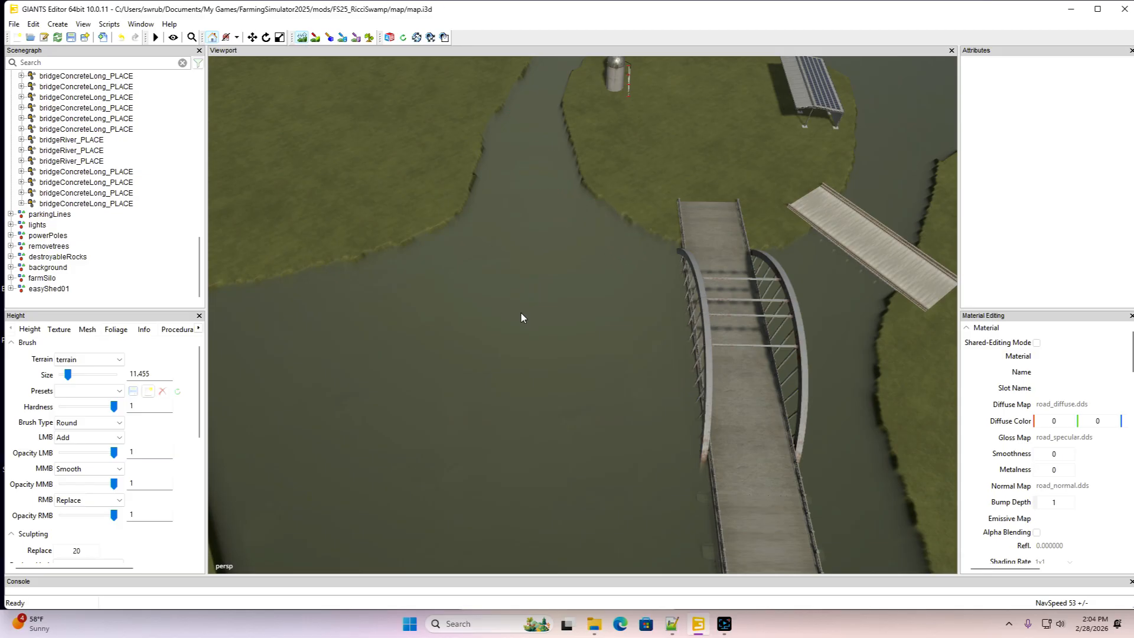
{"action": "left_click_drag", "start_coordinate": [521, 313], "coordinate": [444, 291], "text": "alt"}
{"action": "scroll", "coordinate": [553, 176], "scroll_direction": "up", "scroll_amount": 5}
{"action": "scroll", "coordinate": [393, 271], "scroll_direction": "down", "scroll_amount": 3}
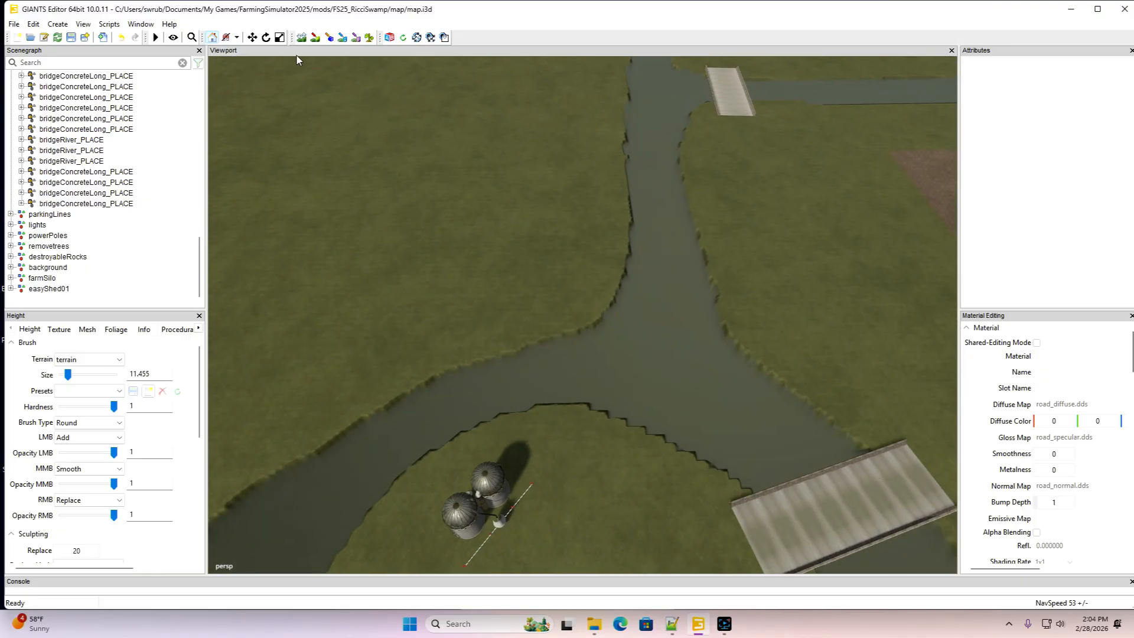
{"action": "left_click", "coordinate": [306, 39]}
{"action": "right_click_drag", "start_coordinate": [302, 488], "coordinate": [392, 427]}
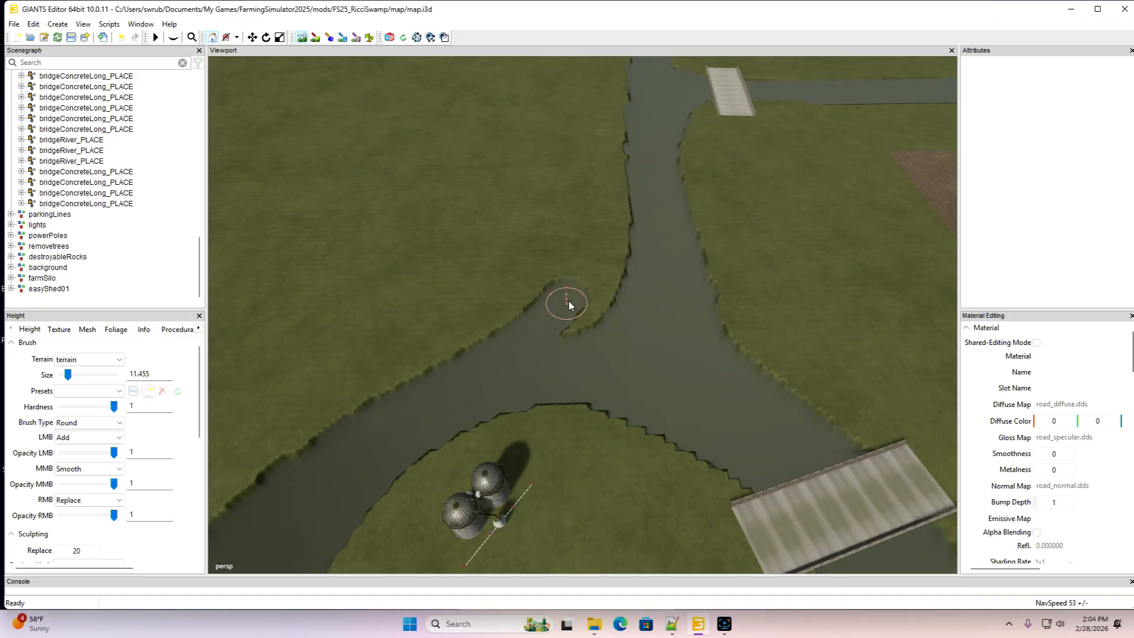
{"action": "mouse_move", "coordinate": [568, 304]}
{"action": "right_mouse_down"}
{"action": "mouse_move", "coordinate": [615, 218]}
{"action": "mouse_move", "coordinate": [643, 87]}
{"action": "right_mouse_up"}
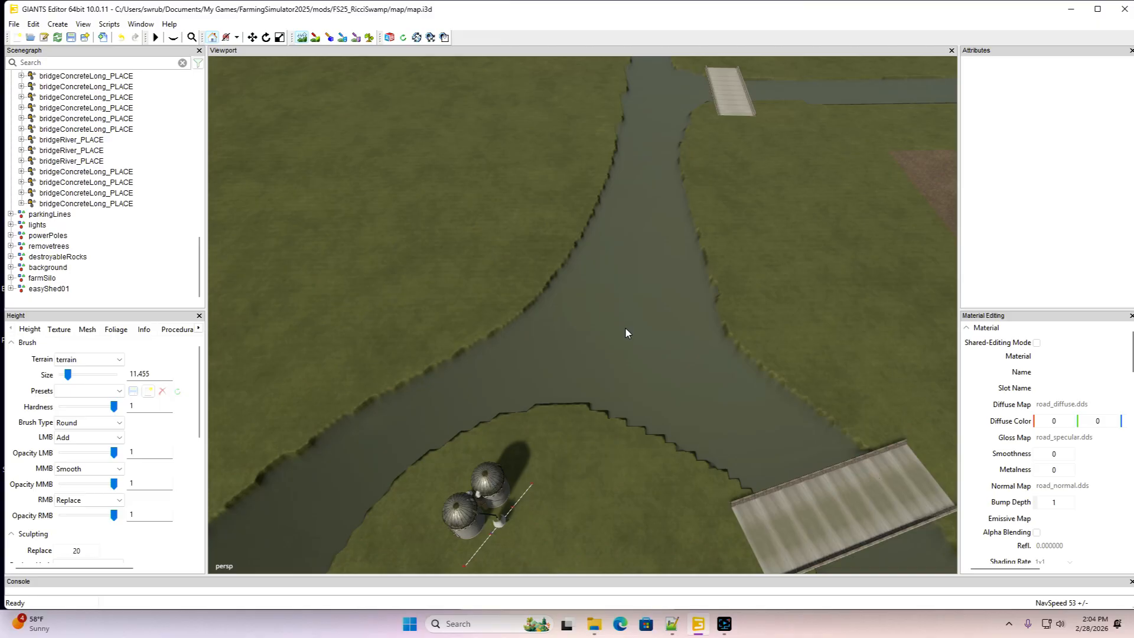
Round the large field's corner at the roadside canal junction and carve back its bank along the road with the height brush
{"action": "left_click_drag", "start_coordinate": [608, 310], "coordinate": [760, 355], "text": "alt"}
{"action": "scroll", "coordinate": [845, 296], "scroll_direction": "down", "scroll_amount": 5}
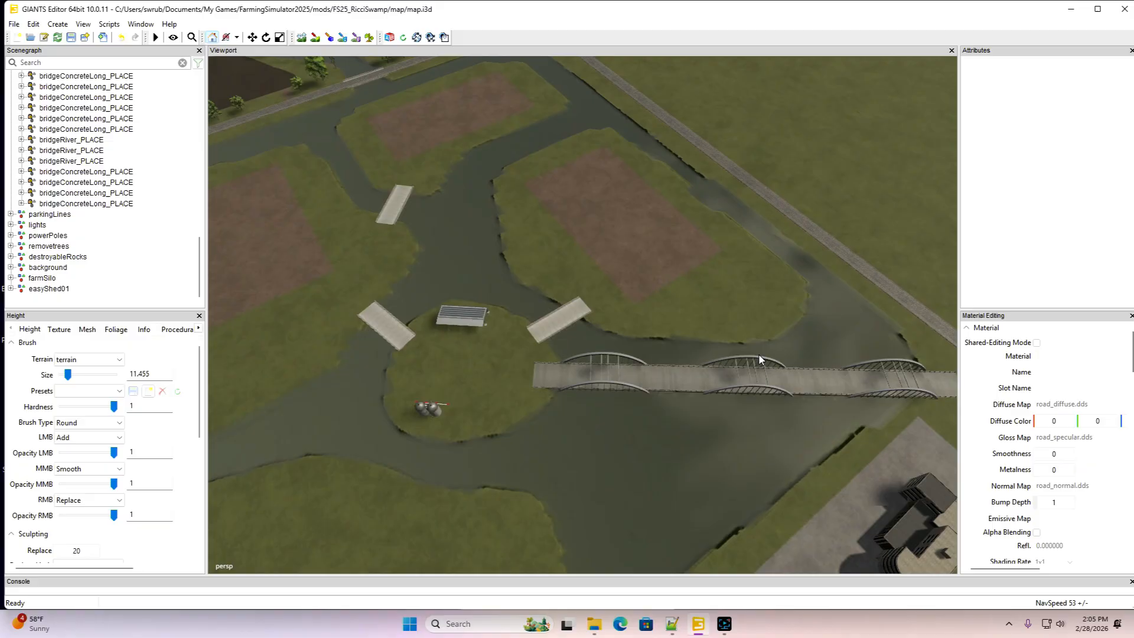
{"action": "left_click_drag", "start_coordinate": [749, 296], "coordinate": [526, 279], "text": "alt"}
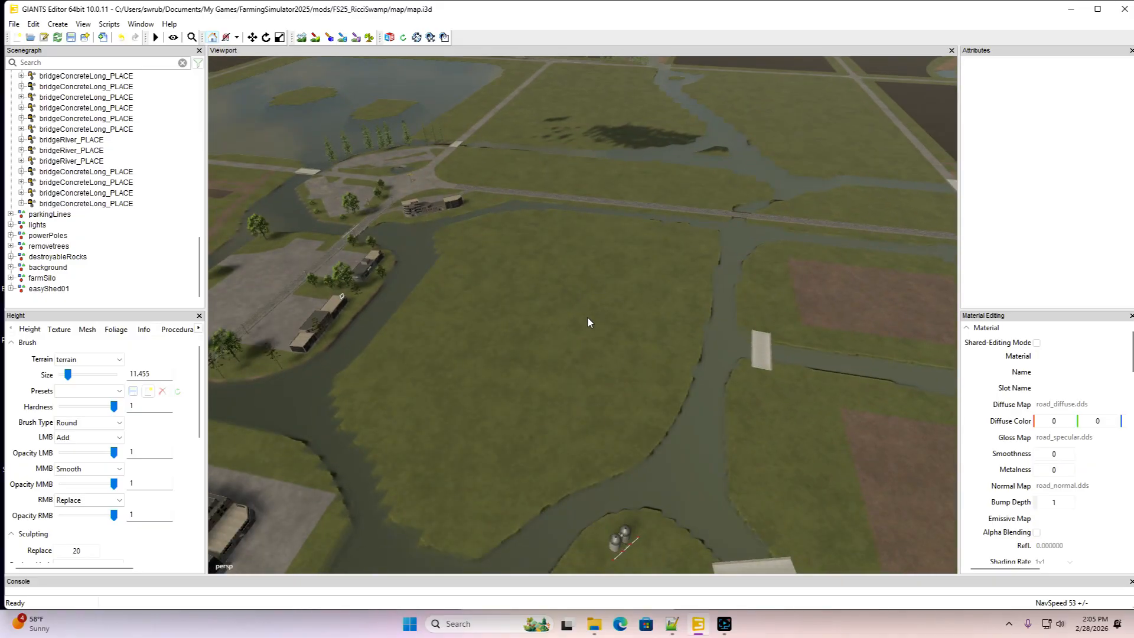
{"action": "left_click_drag", "start_coordinate": [588, 322], "coordinate": [826, 324], "text": "alt"}
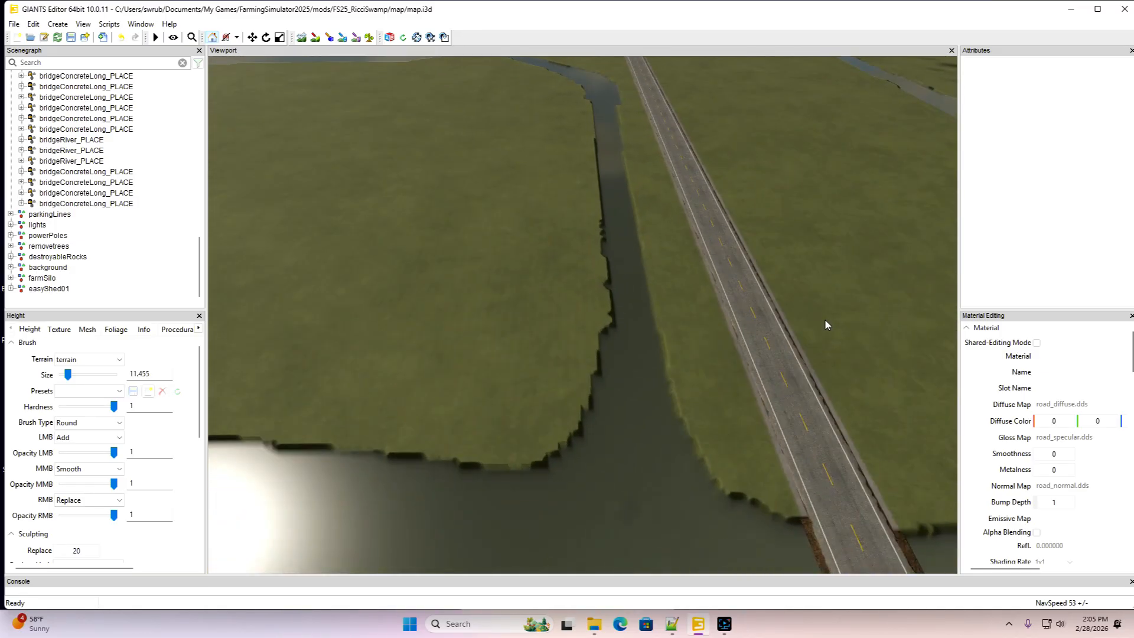
{"action": "left_click", "coordinate": [302, 39]}
{"action": "mouse_move", "coordinate": [350, 491]}
{"action": "left_mouse_down"}
{"action": "mouse_move", "coordinate": [532, 464]}
{"action": "mouse_move", "coordinate": [605, 321]}
{"action": "mouse_move", "coordinate": [587, 126]}
{"action": "mouse_move", "coordinate": [577, 350]}
{"action": "mouse_move", "coordinate": [515, 430]}
{"action": "mouse_move", "coordinate": [411, 472]}
{"action": "mouse_move", "coordinate": [253, 494]}
{"action": "left_mouse_up"}
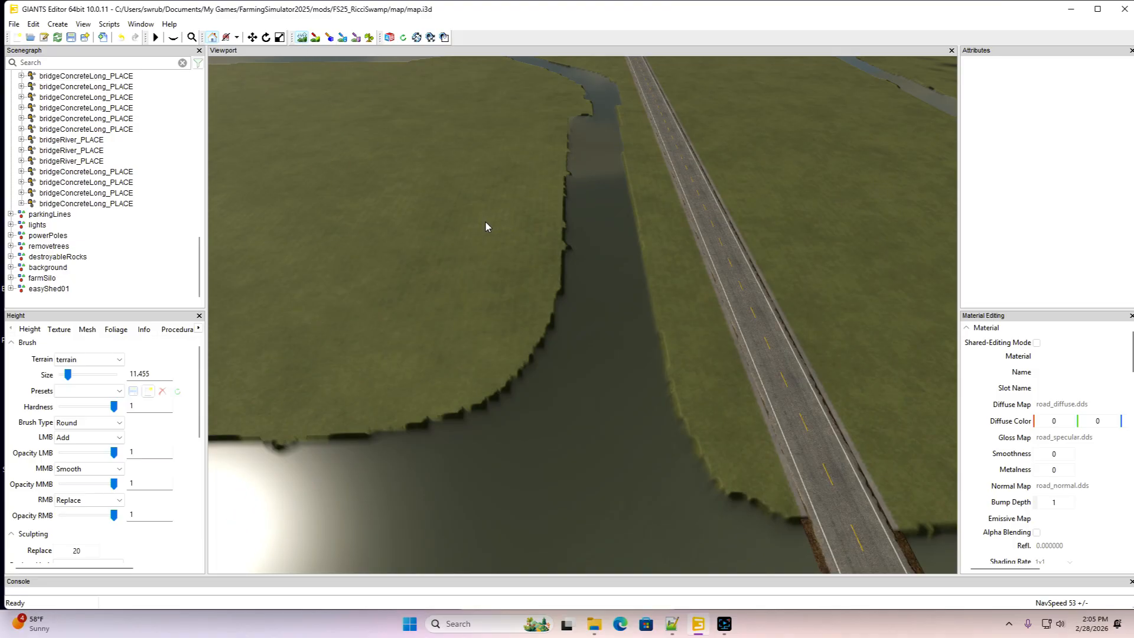
Carve back the large field's bank along the canal bend opposite the roadside building and round its corner into the wide water
{"action": "left_click_drag", "start_coordinate": [485, 222], "coordinate": [218, 242], "text": "alt"}
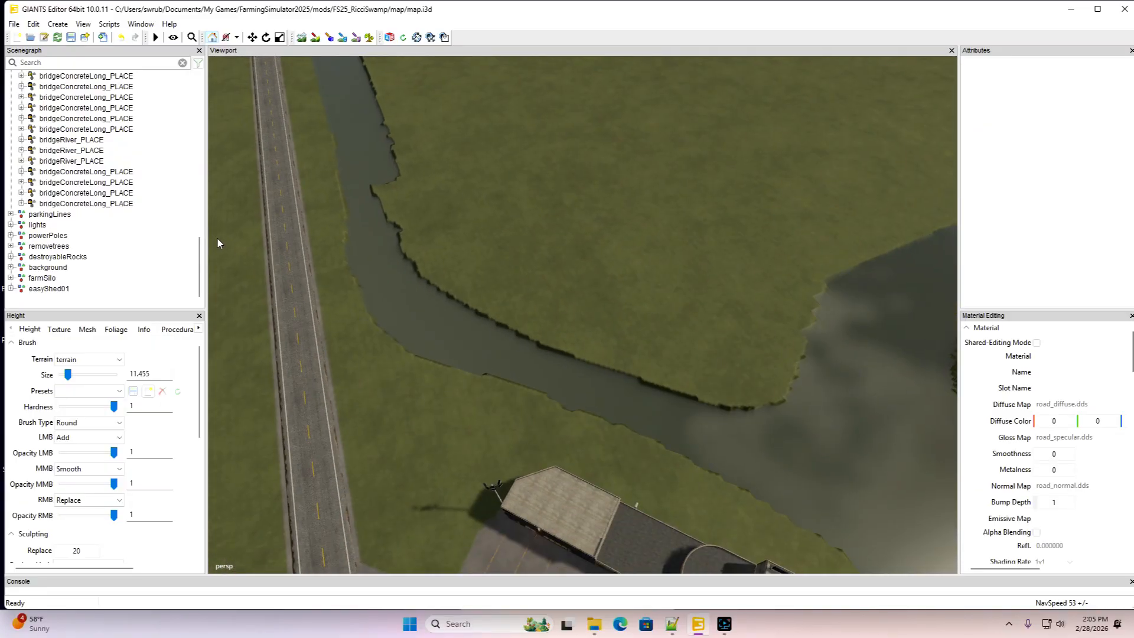
{"action": "left_click", "coordinate": [301, 37]}
{"action": "mouse_move", "coordinate": [370, 166]}
{"action": "right_mouse_down"}
{"action": "mouse_move", "coordinate": [435, 273]}
{"action": "mouse_move", "coordinate": [570, 331]}
{"action": "mouse_move", "coordinate": [718, 354]}
{"action": "mouse_move", "coordinate": [853, 314]}
{"action": "mouse_move", "coordinate": [777, 338]}
{"action": "mouse_move", "coordinate": [678, 339]}
{"action": "mouse_move", "coordinate": [567, 321]}
{"action": "mouse_move", "coordinate": [463, 286]}
{"action": "mouse_move", "coordinate": [404, 244]}
{"action": "mouse_move", "coordinate": [436, 300]}
{"action": "mouse_move", "coordinate": [603, 370]}
{"action": "mouse_move", "coordinate": [741, 384]}
{"action": "mouse_move", "coordinate": [720, 408]}
{"action": "mouse_move", "coordinate": [521, 349]}
{"action": "mouse_move", "coordinate": [762, 405]}
{"action": "mouse_move", "coordinate": [747, 380]}
{"action": "right_mouse_up"}
{"action": "mouse_move", "coordinate": [861, 313]}
{"action": "right_mouse_down"}
{"action": "mouse_move", "coordinate": [827, 306]}
{"action": "mouse_move", "coordinate": [768, 327]}
{"action": "mouse_move", "coordinate": [653, 336]}
{"action": "mouse_move", "coordinate": [496, 305]}
{"action": "right_mouse_up"}
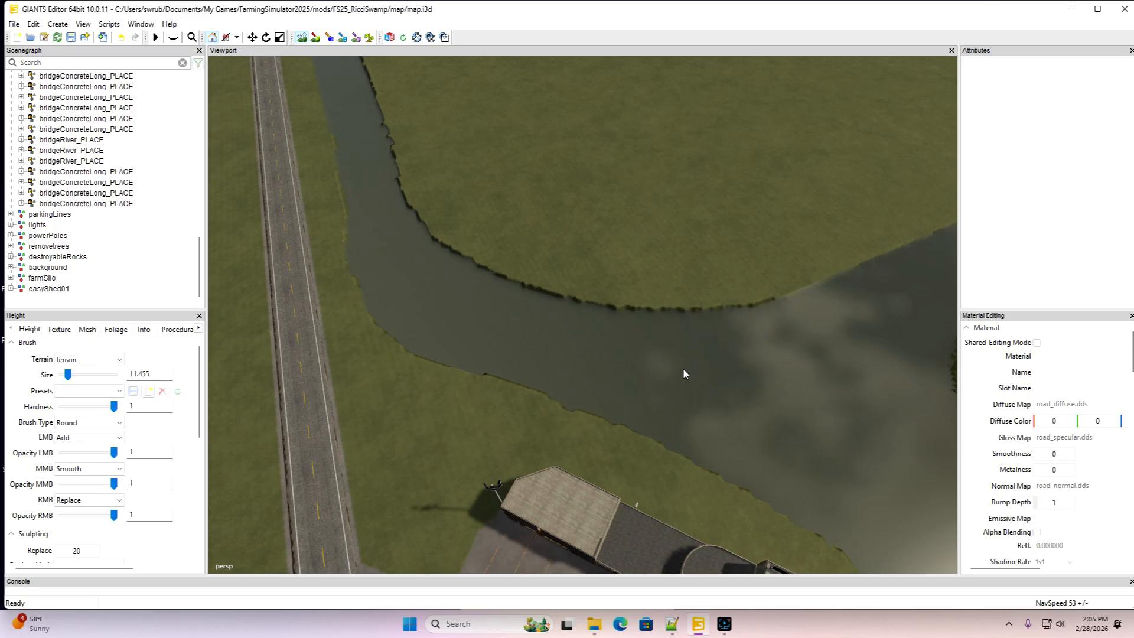
Enlarge the height brush to 13.455 and round the large field's end at the wide junction facing the paved yard and silo island
{"action": "left_click_drag", "start_coordinate": [715, 362], "coordinate": [419, 236], "text": "alt"}
{"action": "scroll", "coordinate": [607, 338], "scroll_direction": "up", "scroll_amount": 3}
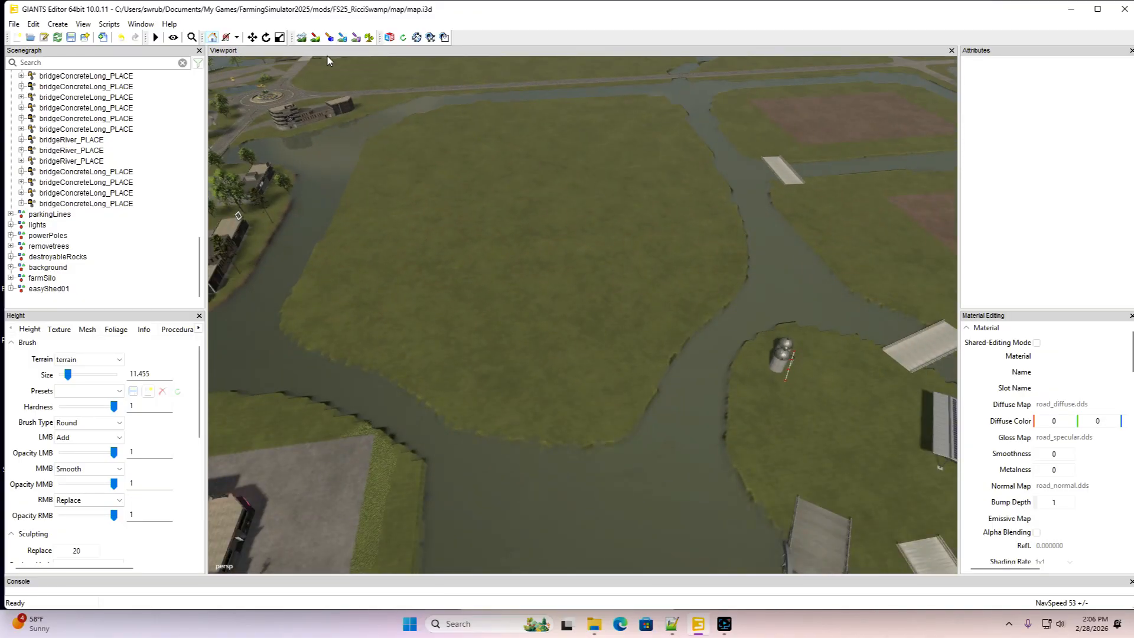
{"action": "left_click", "coordinate": [301, 38]}
{"action": "scroll", "coordinate": [265, 357], "scroll_direction": "up", "scroll_amount": 2, "text": "ctrl"}
{"action": "mouse_move", "coordinate": [397, 405]}
{"action": "left_mouse_down"}
{"action": "mouse_move", "coordinate": [581, 437]}
{"action": "mouse_move", "coordinate": [674, 392]}
{"action": "mouse_move", "coordinate": [729, 327]}
{"action": "left_mouse_up"}
{"action": "right_click_drag", "start_coordinate": [728, 327], "coordinate": [711, 341]}
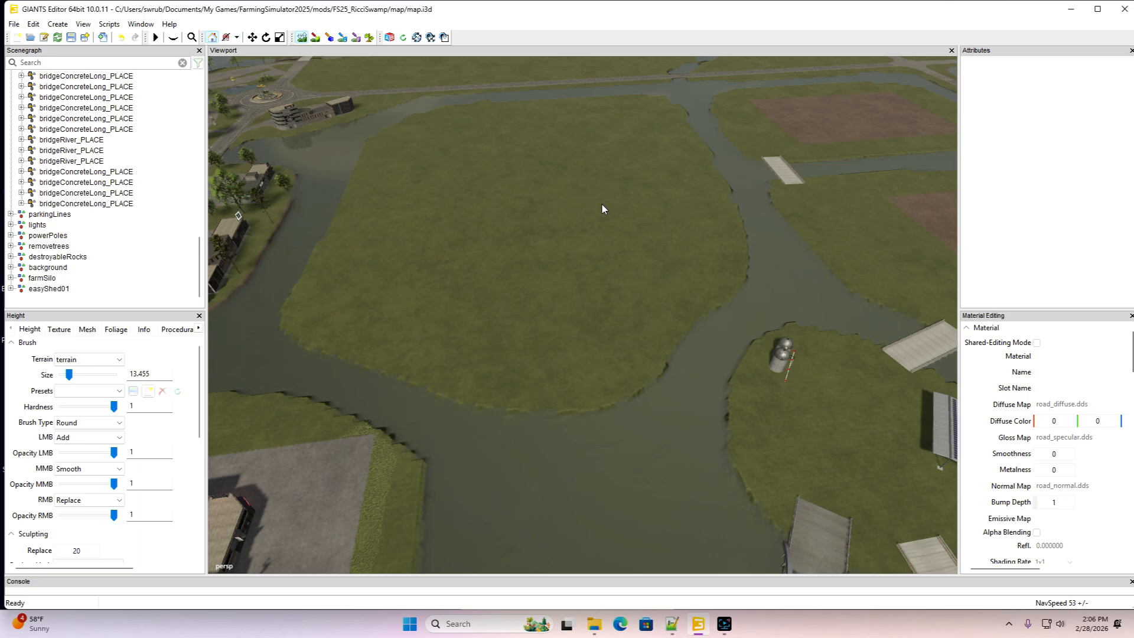
Carve a curved canal from the junction opposite the silos into the large field with brush size 15.455, widening and rounding its mouth
{"action": "right_click_drag", "start_coordinate": [582, 208], "coordinate": [401, 112]}
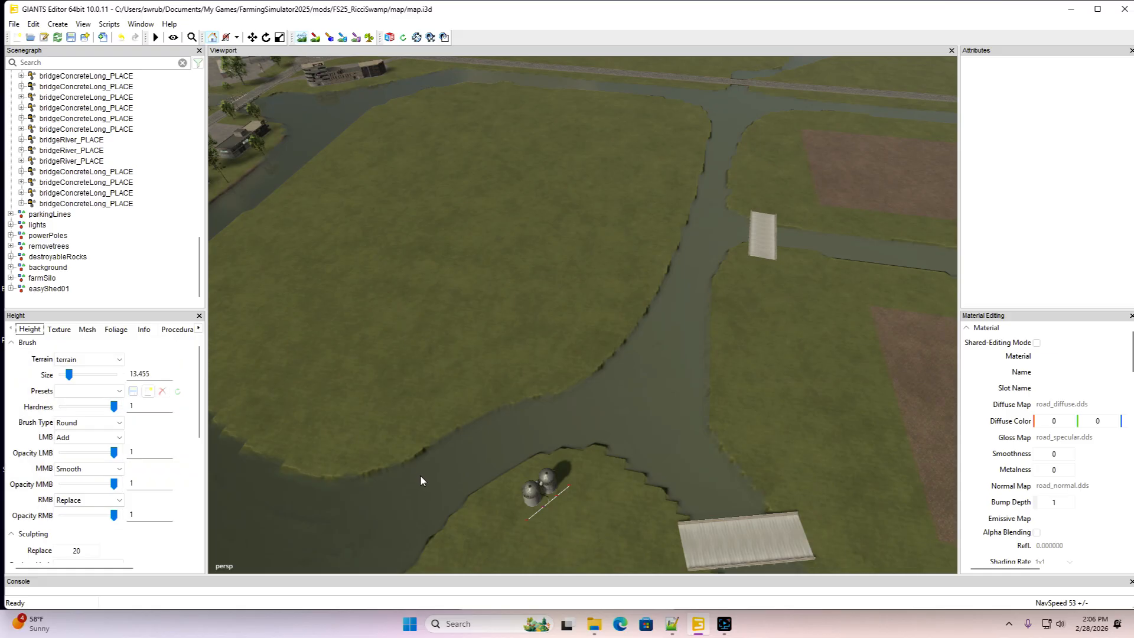
{"action": "key", "text": "t"}
{"action": "scroll", "coordinate": [436, 468], "scroll_direction": "up", "scroll_amount": 2}
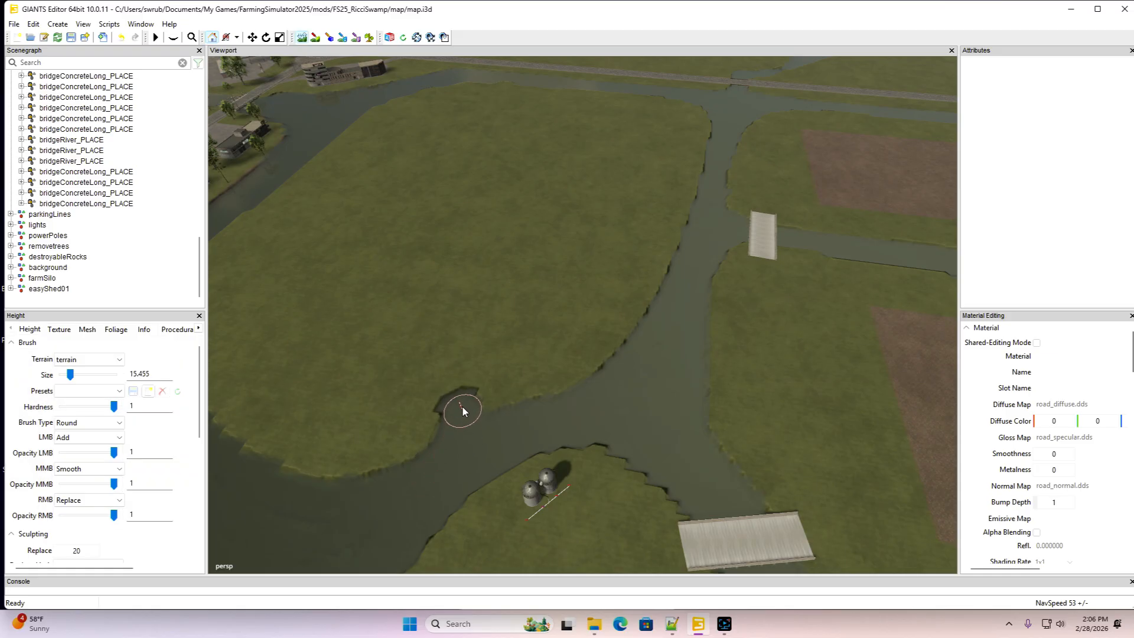
{"action": "mouse_move", "coordinate": [462, 408]}
{"action": "left_mouse_down"}
{"action": "mouse_move", "coordinate": [446, 246]}
{"action": "mouse_move", "coordinate": [473, 179]}
{"action": "mouse_move", "coordinate": [510, 139]}
{"action": "left_mouse_up"}
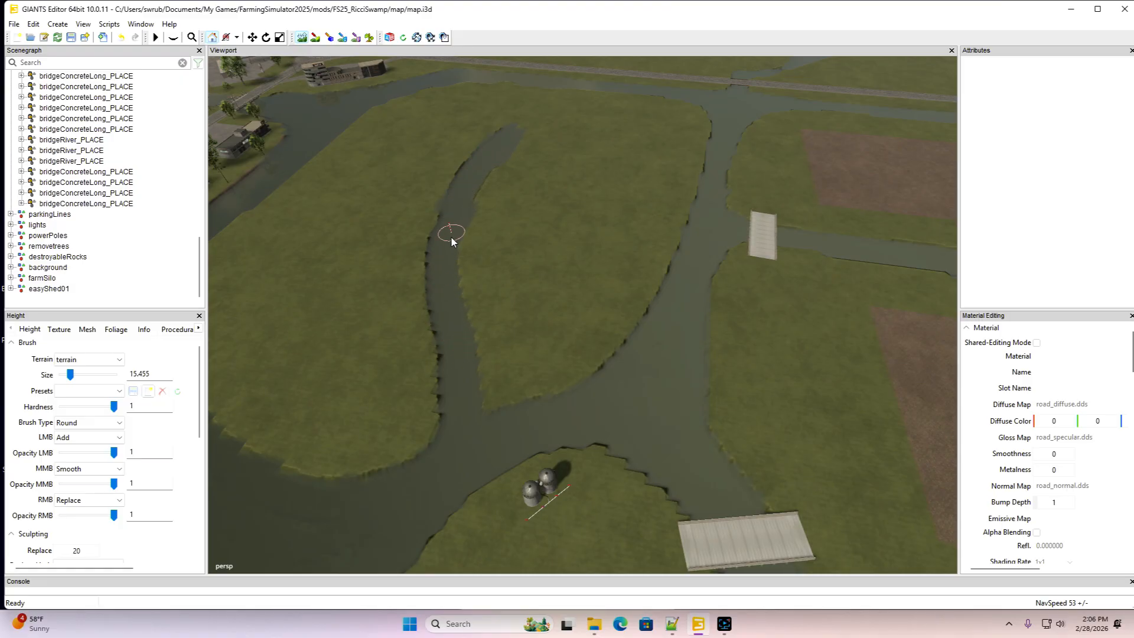
{"action": "mouse_move", "coordinate": [451, 237]}
{"action": "right_mouse_down"}
{"action": "mouse_move", "coordinate": [455, 415]}
{"action": "mouse_move", "coordinate": [444, 464]}
{"action": "right_mouse_up"}
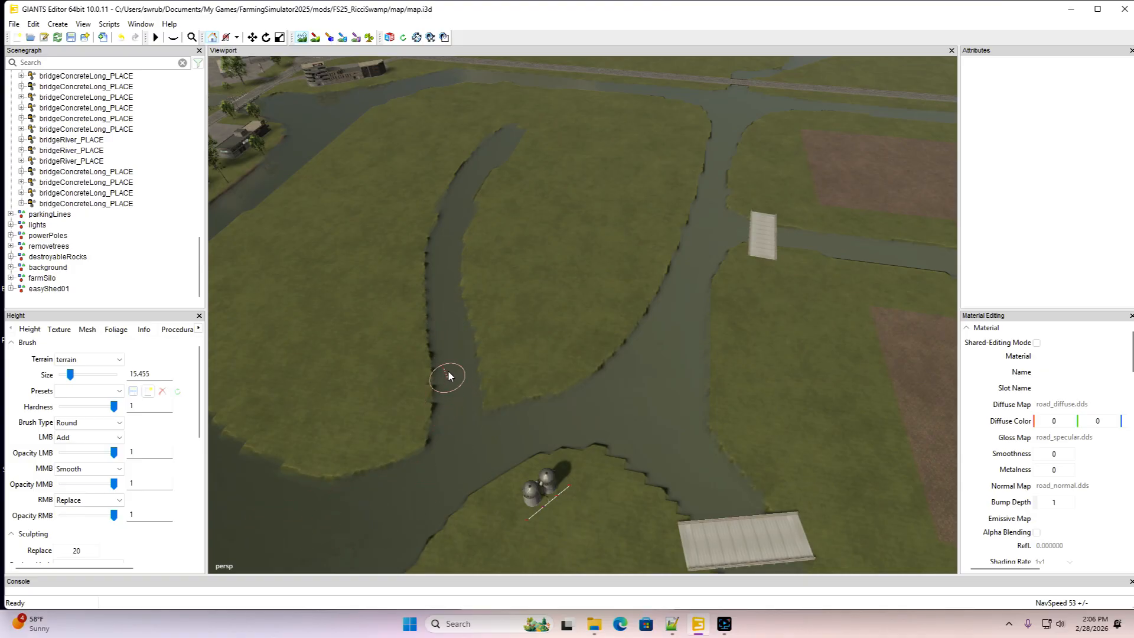
{"action": "mouse_move", "coordinate": [447, 376]}
{"action": "right_mouse_down"}
{"action": "mouse_move", "coordinate": [447, 362]}
{"action": "mouse_move", "coordinate": [476, 397]}
{"action": "mouse_move", "coordinate": [567, 405]}
{"action": "mouse_move", "coordinate": [629, 374]}
{"action": "right_mouse_up"}
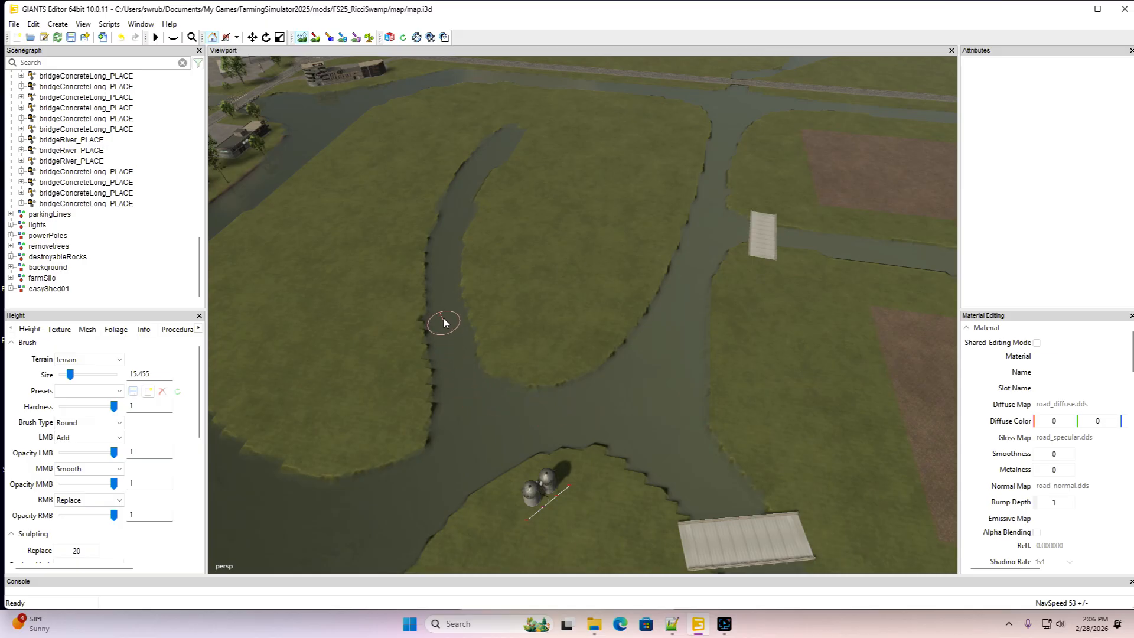
{"action": "mouse_move", "coordinate": [444, 320]}
{"action": "right_mouse_down"}
{"action": "mouse_move", "coordinate": [448, 234]}
{"action": "mouse_move", "coordinate": [496, 157]}
{"action": "right_mouse_up"}
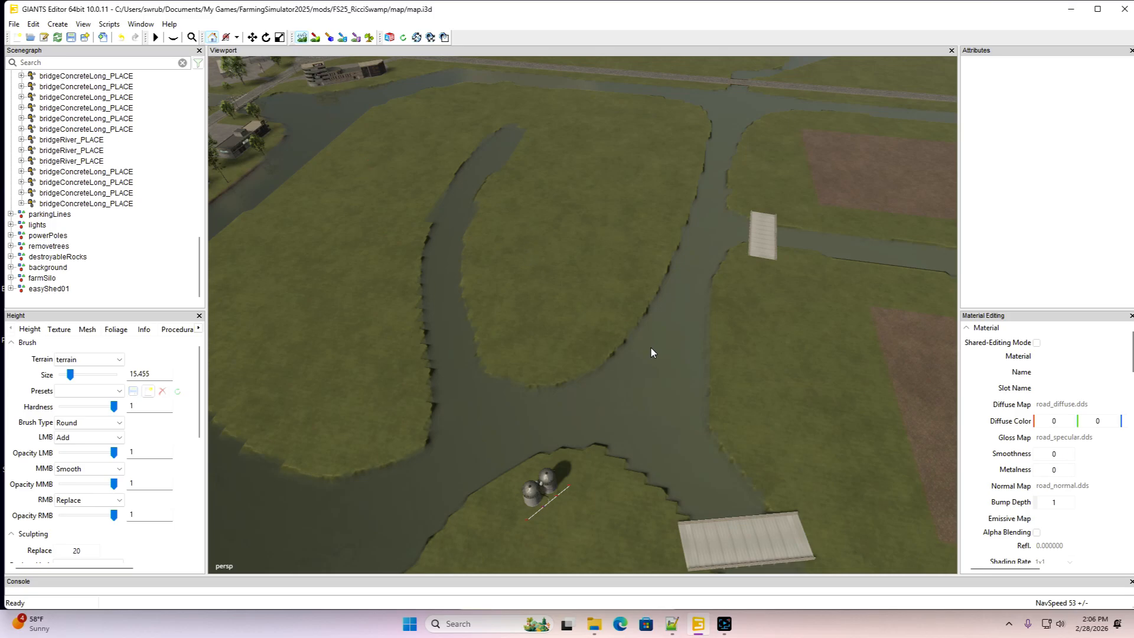
Duplicate the concrete bridge beside the solar-roofed shed and move the copy to the silo island's opposite bank near the arched bridge
{"action": "mouse_move", "coordinate": [651, 348]}
{"action": "left_mouse_down", "text": "alt"}
{"action": "mouse_move", "coordinate": [618, 366]}
{"action": "mouse_move", "coordinate": [343, 320]}
{"action": "mouse_move", "coordinate": [740, 351]}
{"action": "mouse_move", "coordinate": [724, 352]}
{"action": "left_mouse_up", "text": "alt"}
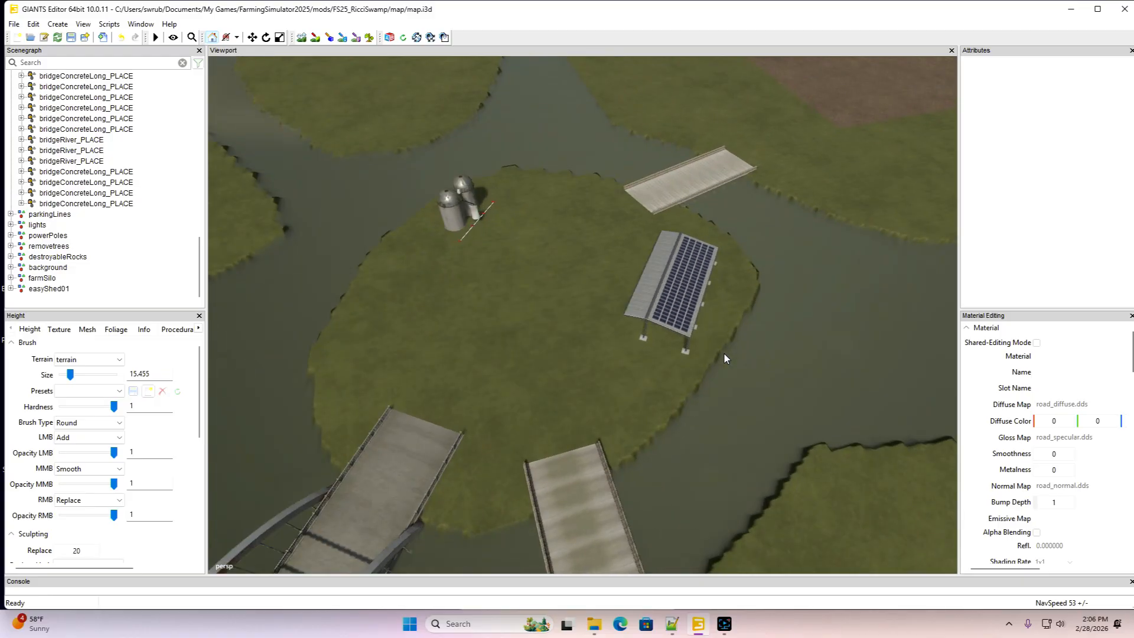
{"action": "left_click", "coordinate": [55, 212]}
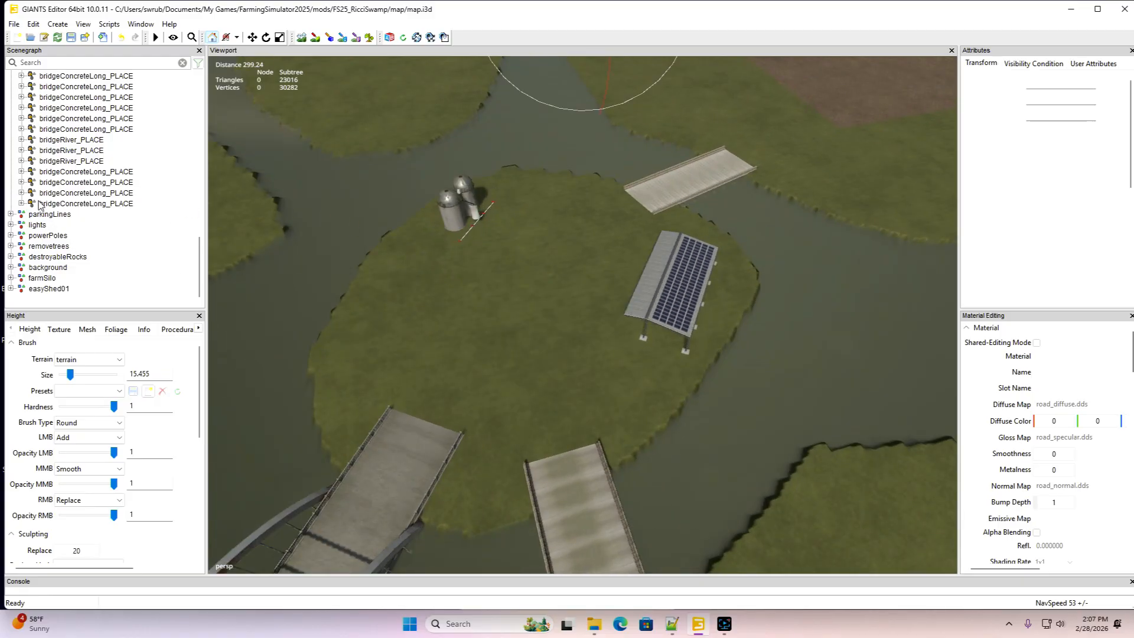
{"action": "left_click", "coordinate": [39, 194]}
{"action": "left_click", "coordinate": [31, 182]}
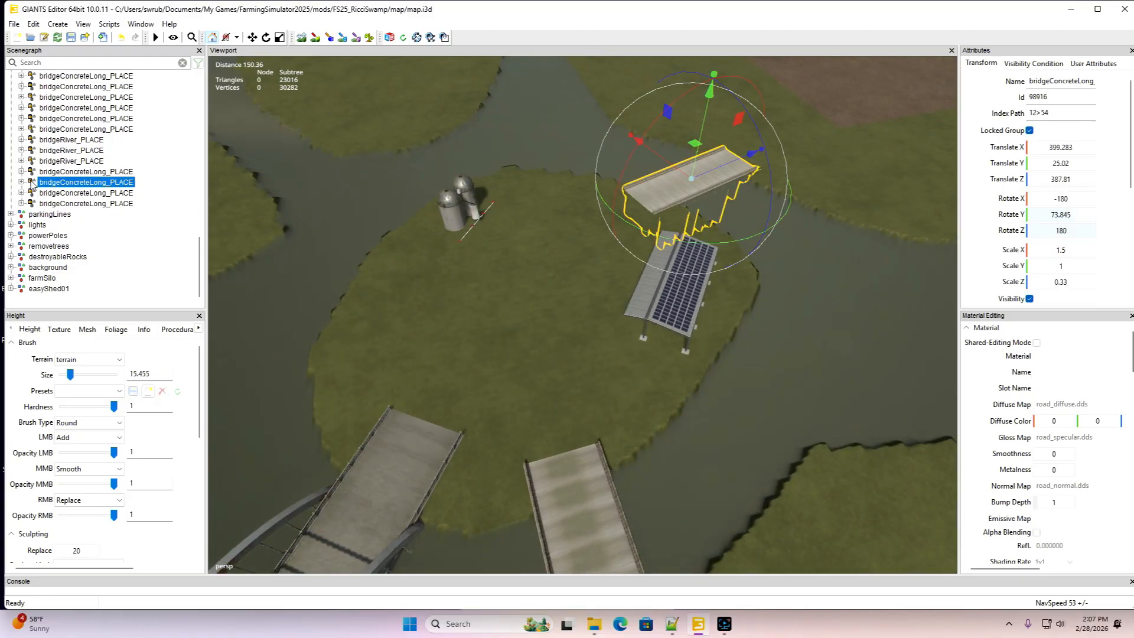
{"action": "middle_click_drag", "start_coordinate": [432, 324], "coordinate": [456, 302], "text": "alt"}
{"action": "scroll", "coordinate": [457, 303], "scroll_direction": "down", "scroll_amount": 5}
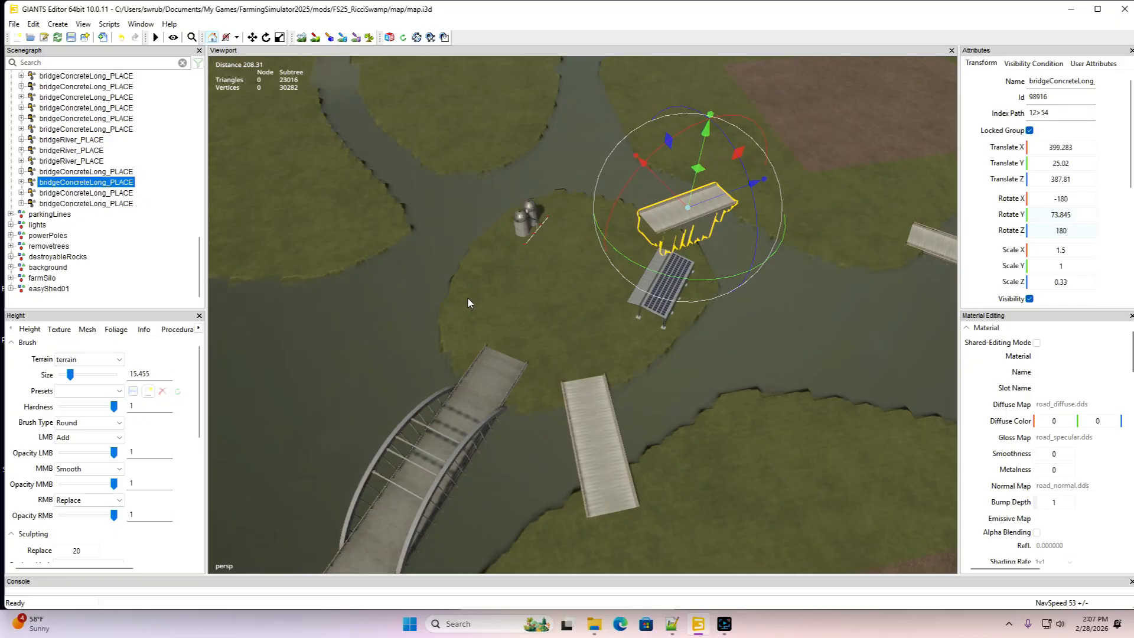
{"action": "key", "text": "ctrl+d"}
{"action": "left_click_drag", "start_coordinate": [672, 215], "coordinate": [622, 325]}
Turn the bridge copy to a Y rotation of 56.386 and shift it across the canal between the silo island and the large field
{"action": "scroll", "coordinate": [621, 325], "scroll_direction": "up", "scroll_amount": 5}
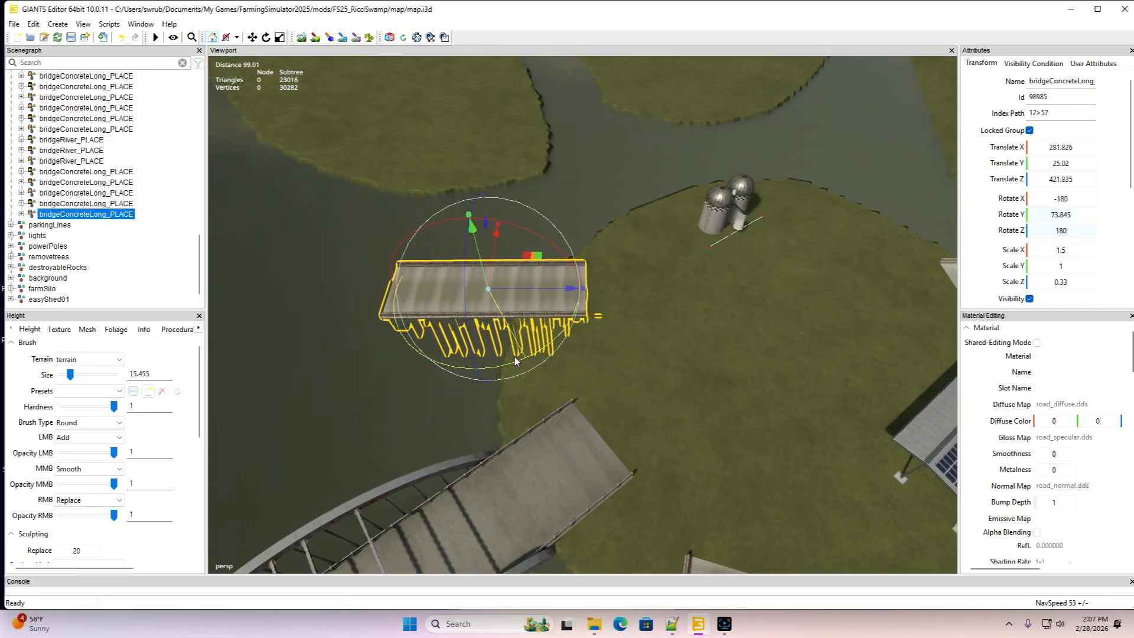
{"action": "left_click_drag", "start_coordinate": [526, 357], "coordinate": [442, 362]}
{"action": "left_click_drag", "start_coordinate": [543, 258], "coordinate": [625, 219]}
{"action": "left_click_drag", "start_coordinate": [596, 264], "coordinate": [548, 225]}
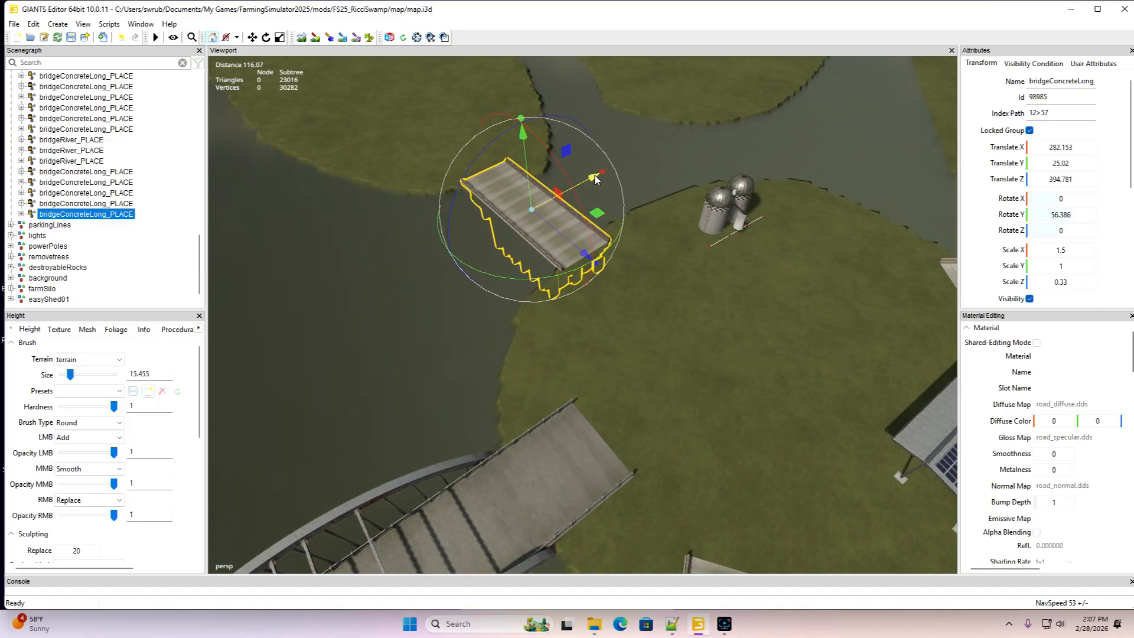
{"action": "left_click_drag", "start_coordinate": [602, 175], "coordinate": [613, 168]}
Fine-tune the bridge copy across the canal to X 285.33, Z 391.032 and a Y rotation of 53.71
{"action": "key", "text": "f"}
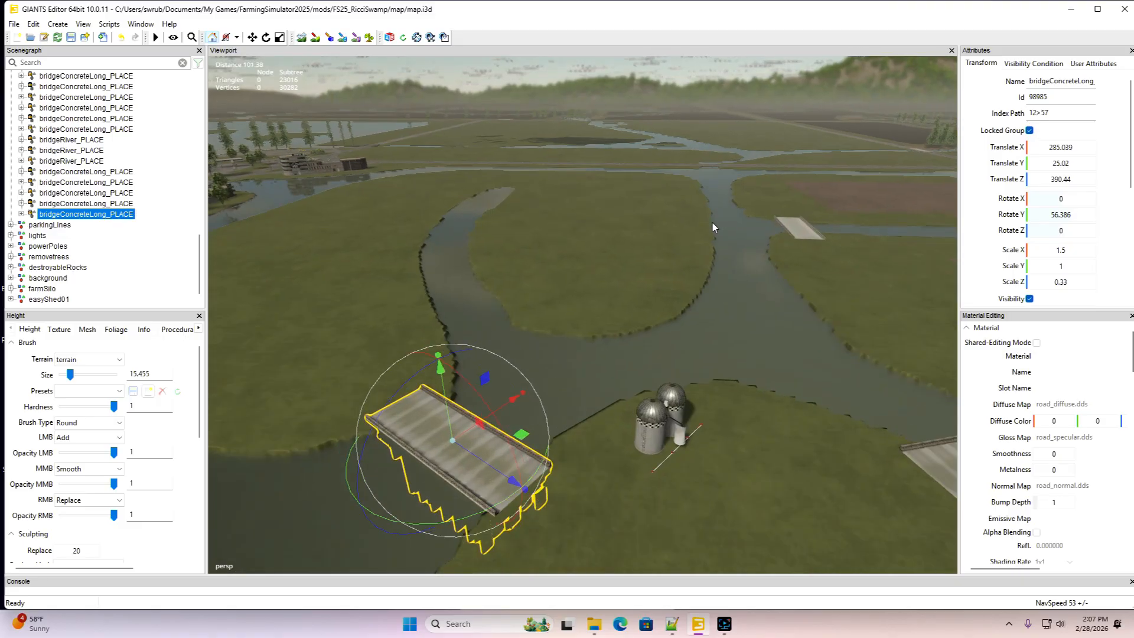
{"action": "scroll", "coordinate": [596, 273], "scroll_direction": "down", "scroll_amount": 5}
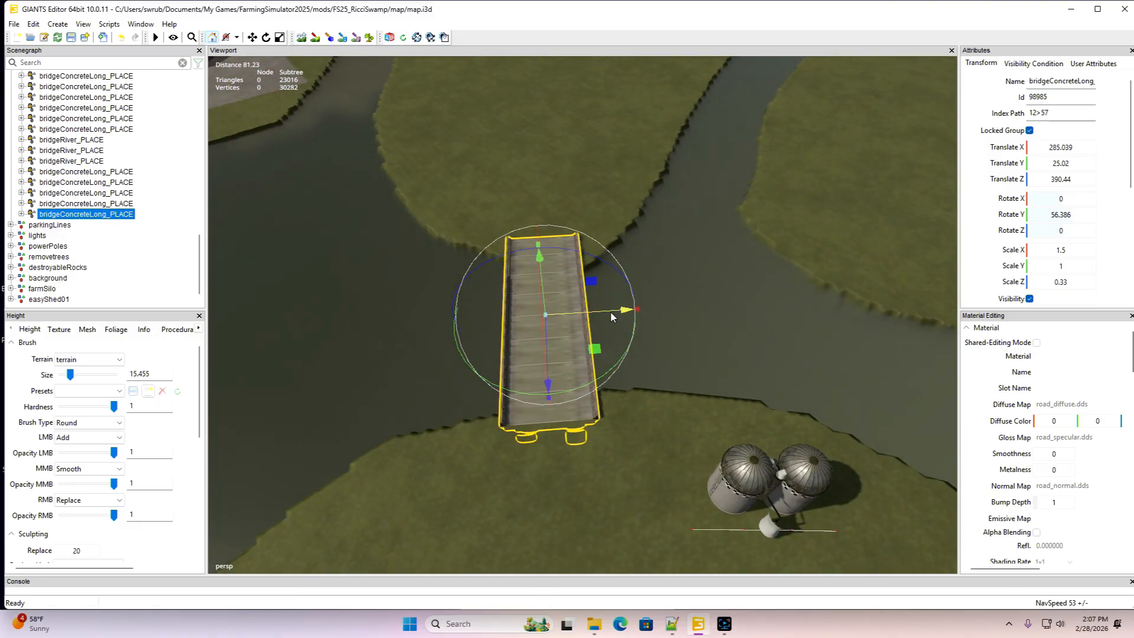
{"action": "left_click_drag", "start_coordinate": [610, 313], "coordinate": [617, 311]}
{"action": "left_click_drag", "start_coordinate": [579, 390], "coordinate": [573, 390]}
{"action": "left_click_drag", "start_coordinate": [550, 342], "coordinate": [547, 378]}
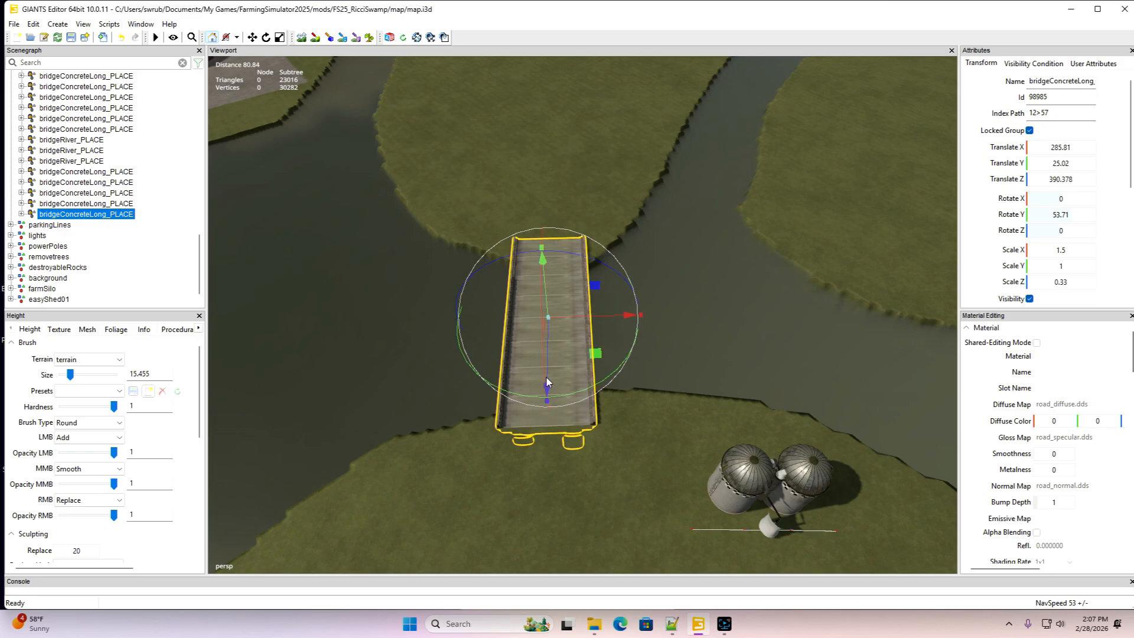
{"action": "left_click_drag", "start_coordinate": [613, 320], "coordinate": [569, 346]}
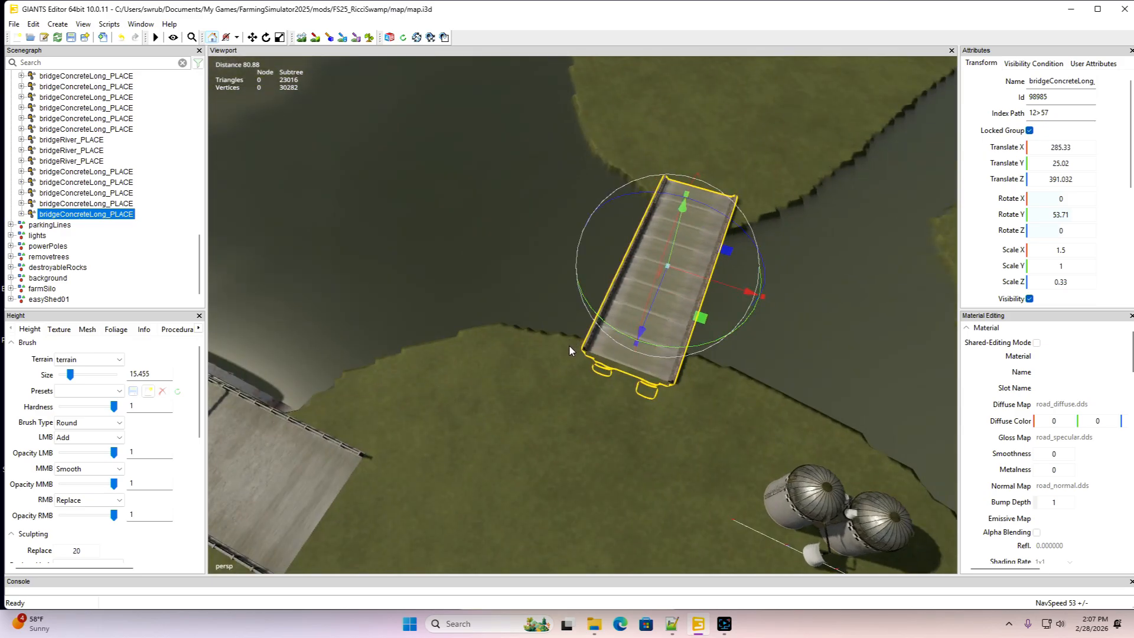
Set the Replace height to 25, build up the silo island's bank beside the new bridge with brush size 13.955, and clear the selection
{"action": "double_click", "coordinate": [85, 550]}
{"action": "type", "text": "25"}
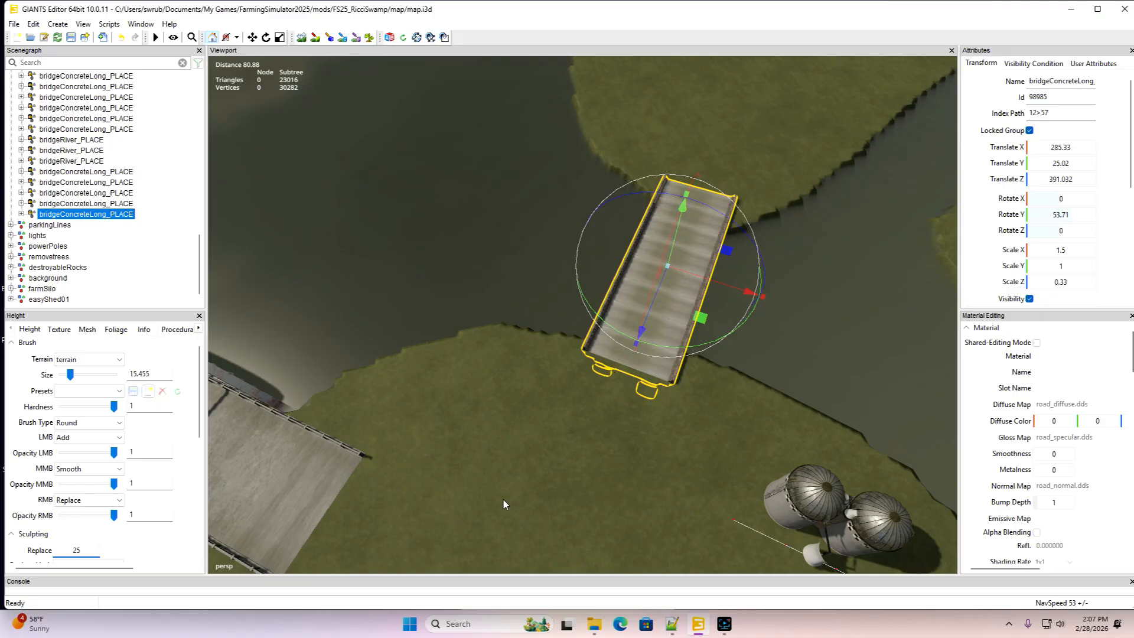
{"action": "key", "text": "Return"}
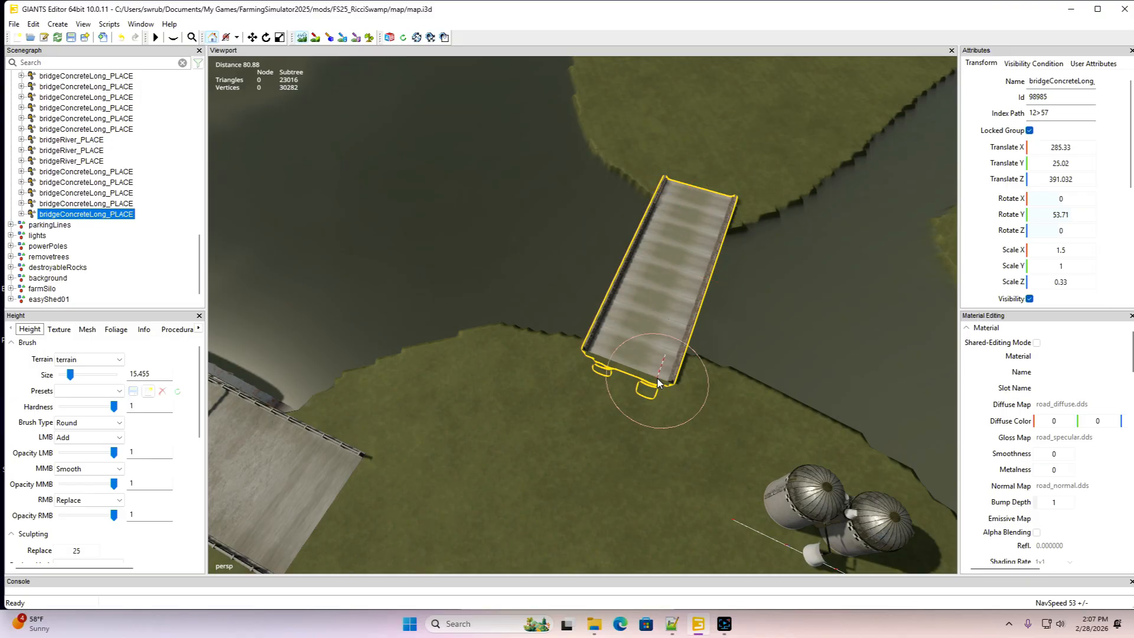
{"action": "scroll", "coordinate": [661, 398], "scroll_direction": "down", "scroll_amount": 3}
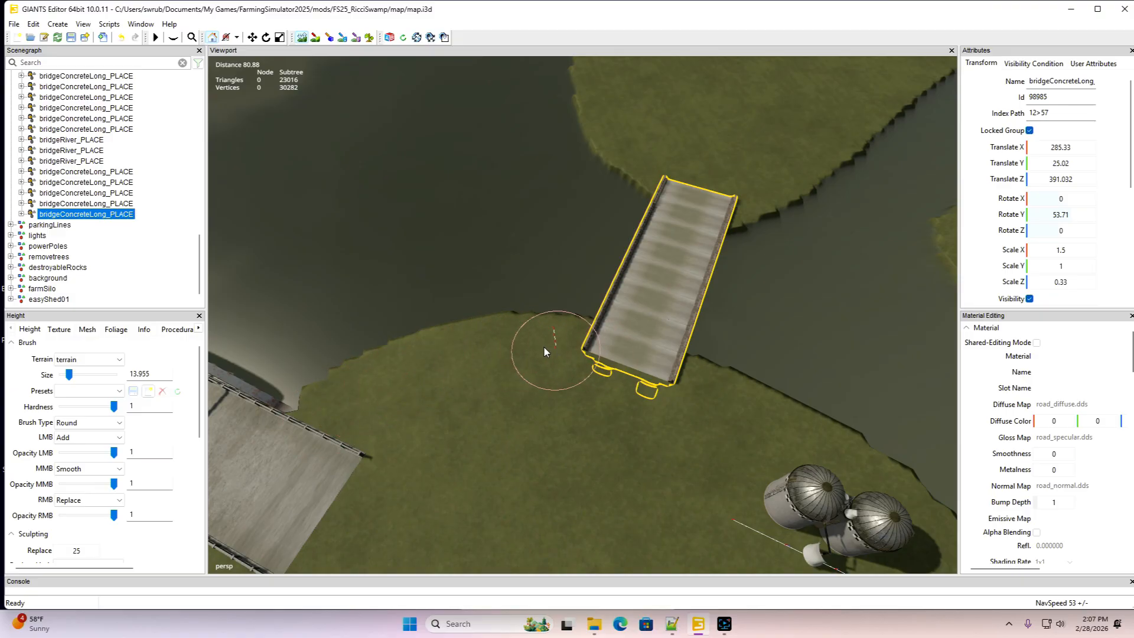
{"action": "left_click", "coordinate": [302, 36]}
{"action": "mouse_move", "coordinate": [594, 383]}
{"action": "left_mouse_down", "text": "alt"}
{"action": "mouse_move", "coordinate": [643, 380]}
{"action": "mouse_move", "coordinate": [611, 354]}
{"action": "left_mouse_up", "text": "alt"}
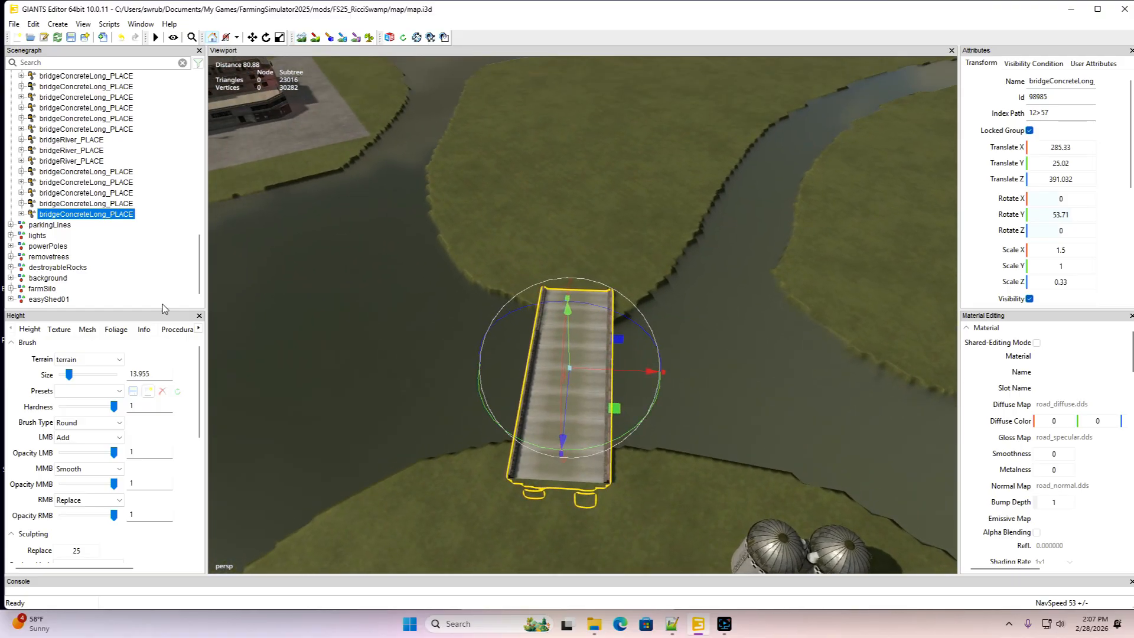
{"action": "left_click_drag", "start_coordinate": [201, 257], "coordinate": [201, 289]}
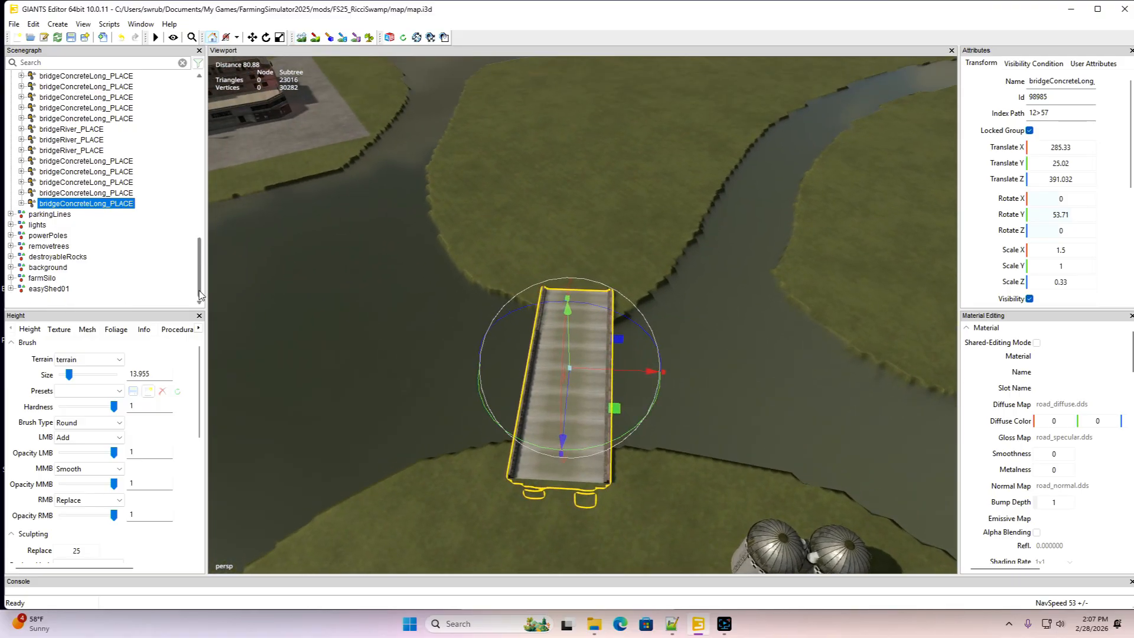
{"action": "left_click", "coordinate": [45, 300]}
{"action": "left_click_drag", "start_coordinate": [494, 348], "coordinate": [388, 340], "text": "alt"}
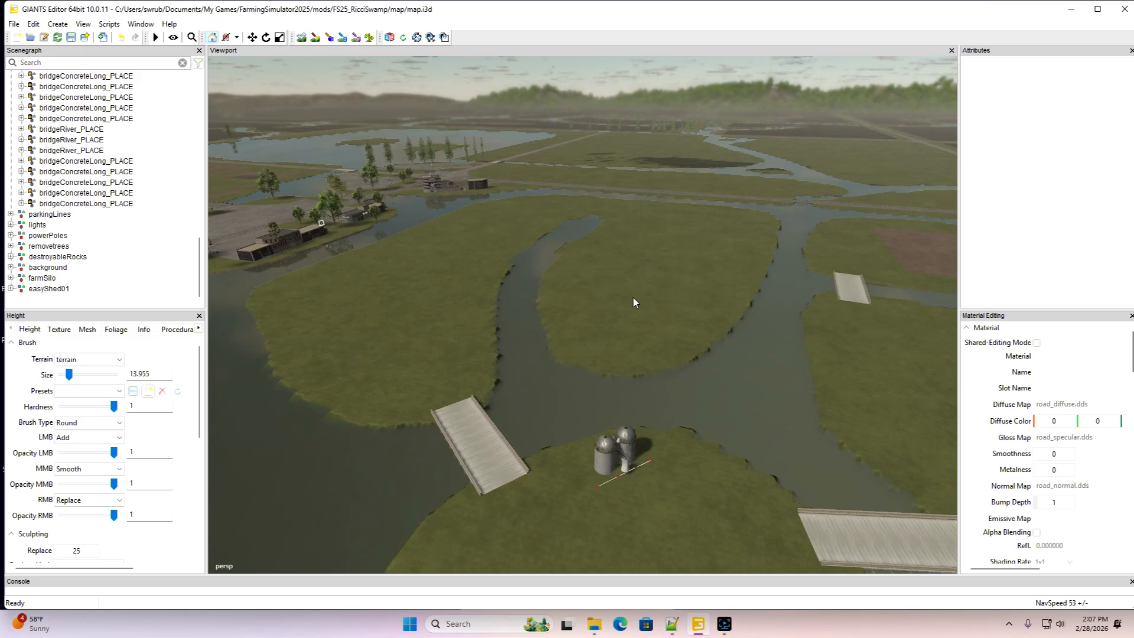
Check the silo island, its concrete bridges and the arched bridge from several sides, and save the map
{"action": "left_click_drag", "start_coordinate": [633, 298], "coordinate": [423, 295], "text": "alt"}
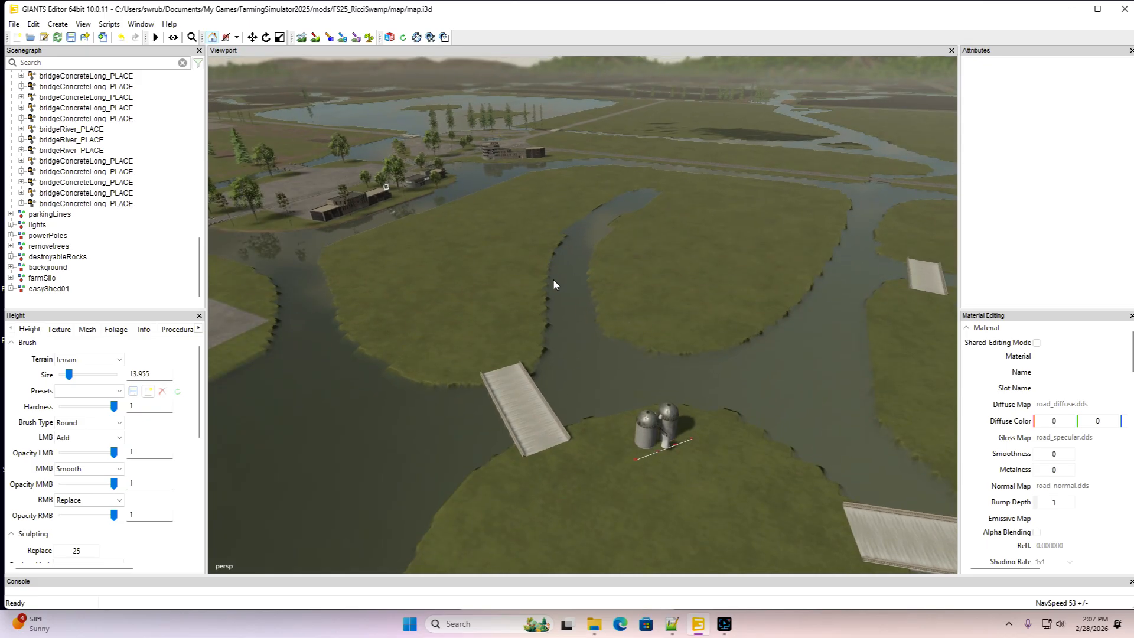
{"action": "left_click_drag", "start_coordinate": [554, 280], "coordinate": [628, 352], "text": "alt"}
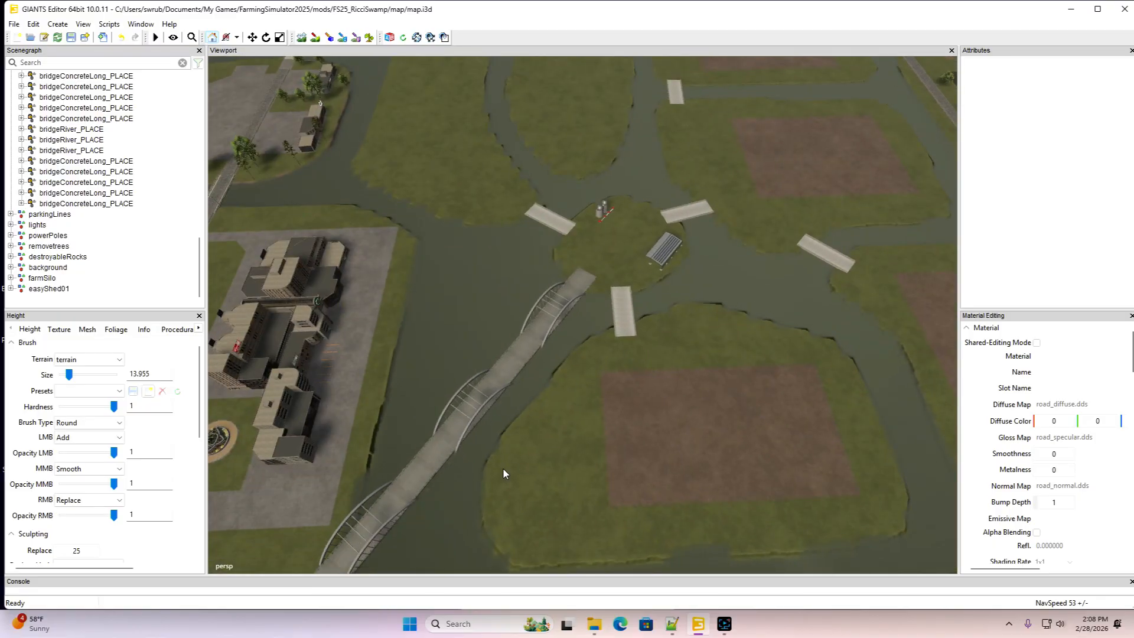
{"action": "left_click_drag", "start_coordinate": [503, 471], "coordinate": [443, 430], "text": "alt"}
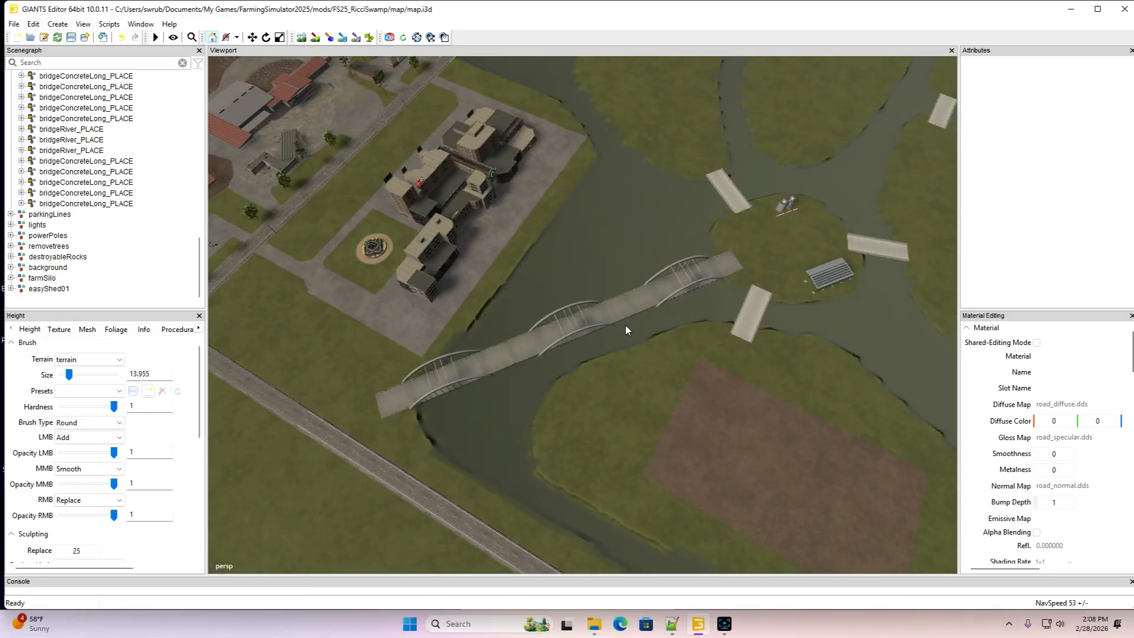
{"action": "left_click_drag", "start_coordinate": [625, 325], "coordinate": [686, 260], "text": "alt"}
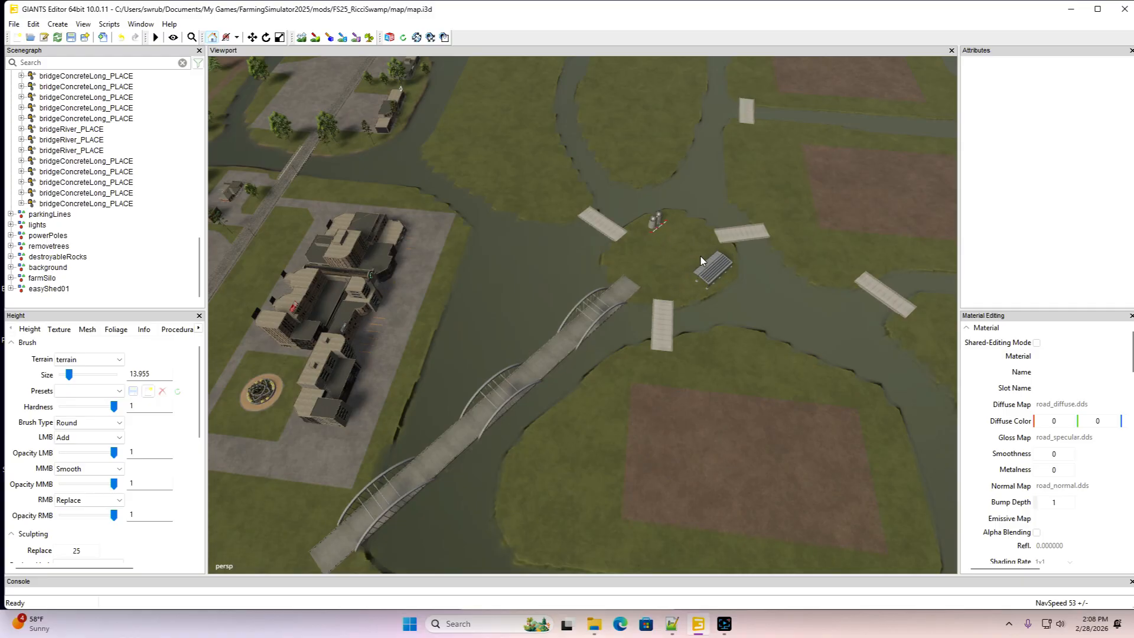
{"action": "left_click_drag", "start_coordinate": [701, 256], "coordinate": [598, 325], "text": "alt"}
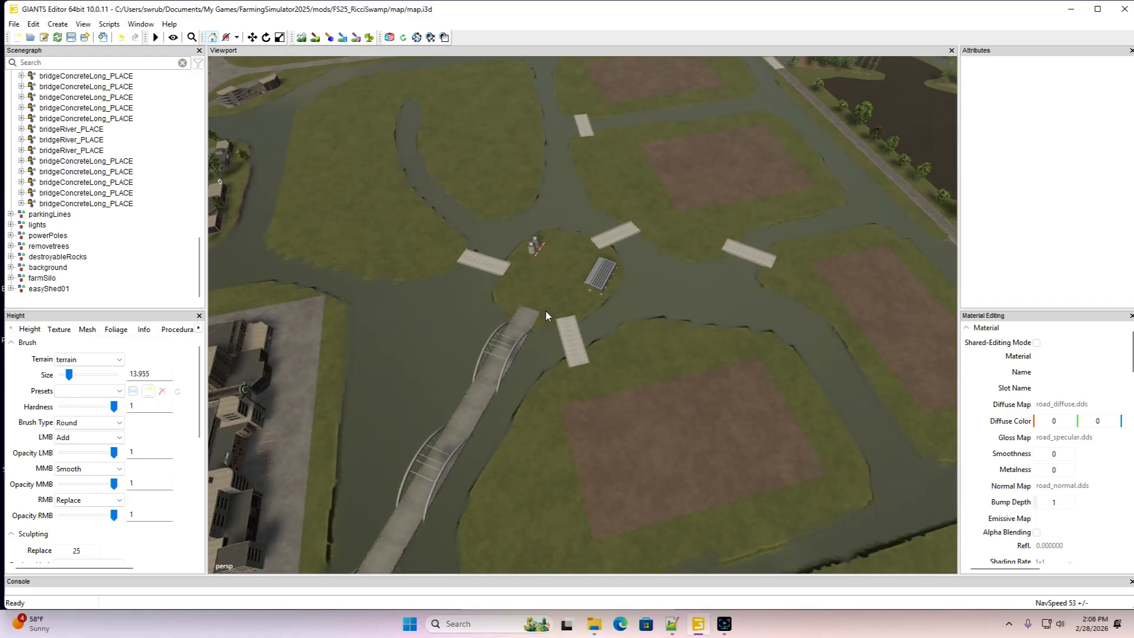
{"action": "left_click_drag", "start_coordinate": [462, 240], "coordinate": [741, 367], "text": "alt"}
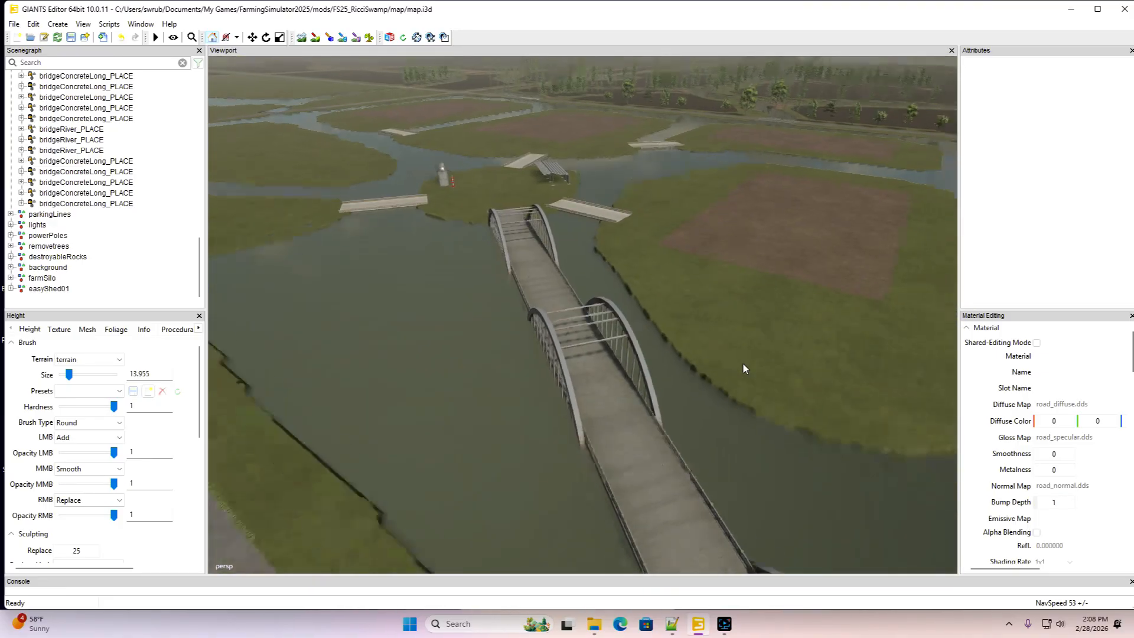
{"action": "left_click", "coordinate": [70, 38]}
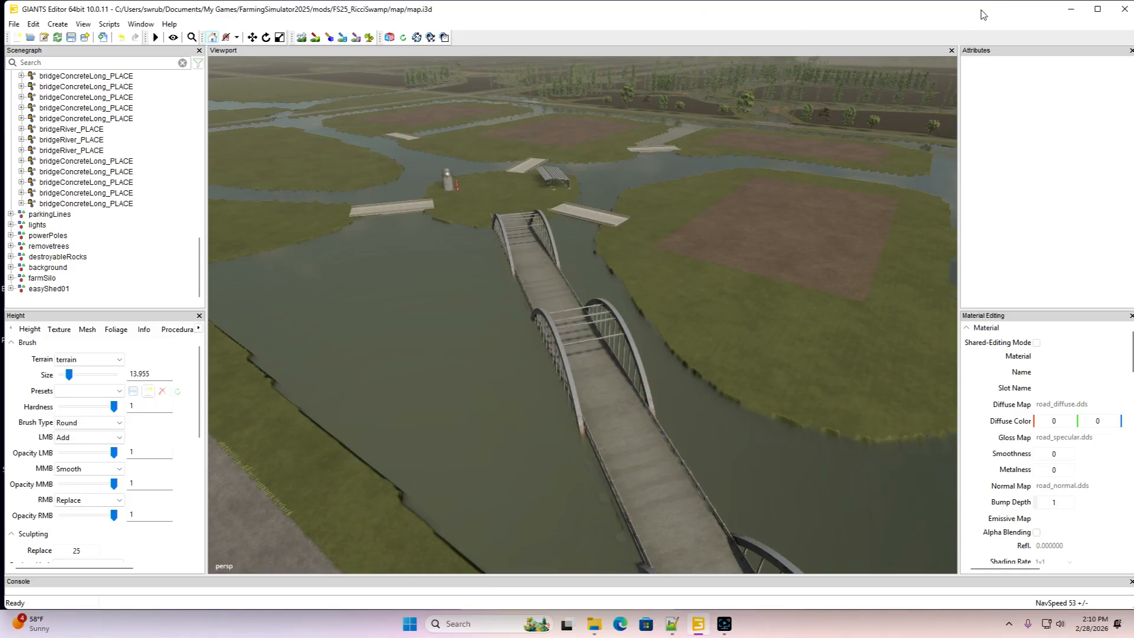
Minimize the editor and the map folder window, and launch Farming Simulator 25 from the desktop
{"action": "left_click", "coordinate": [1071, 10]}
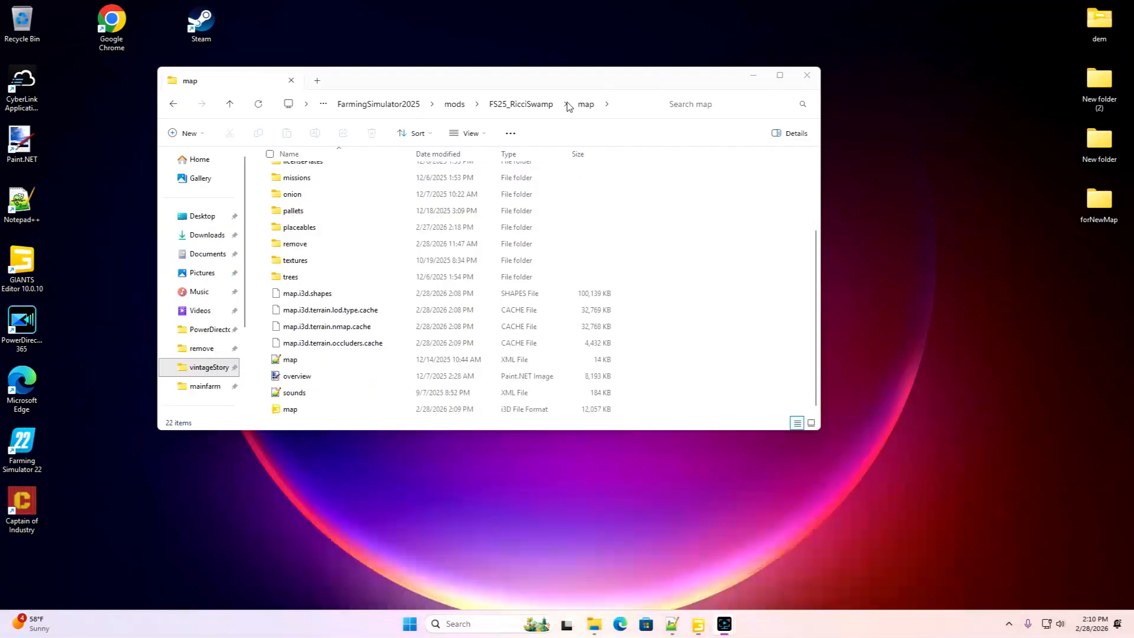
{"action": "left_click", "coordinate": [753, 75]}
{"action": "right_click", "coordinate": [376, 265]}
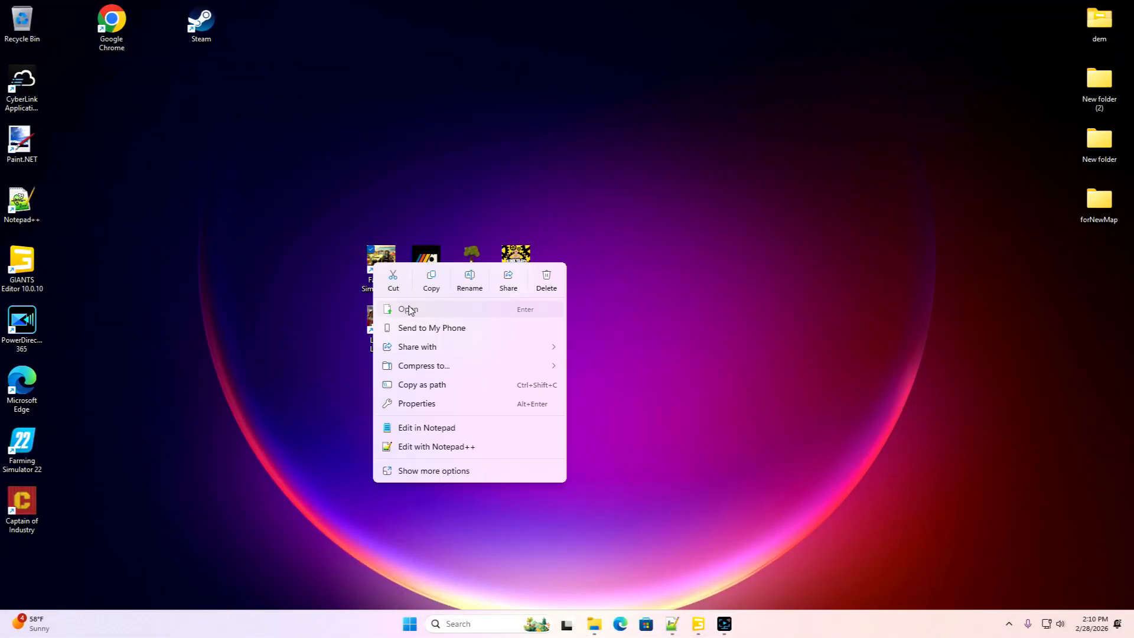
{"action": "left_click", "coordinate": [405, 308]}
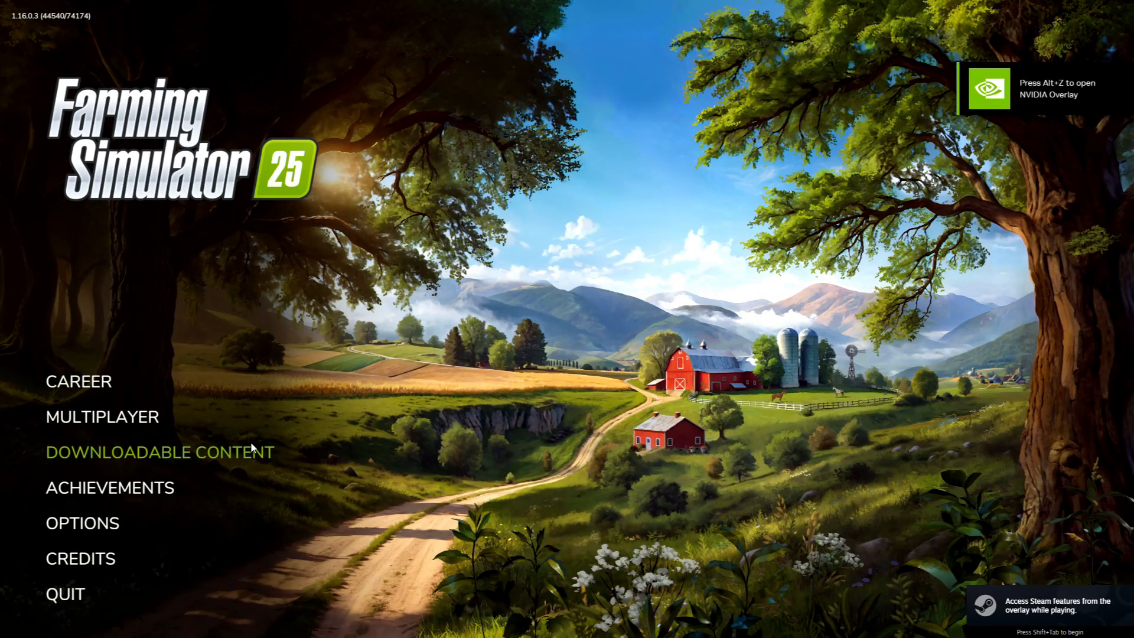
Set up a new career in an empty save slot on the RicciSwamp map with the guided intro-tour off
{"action": "left_click", "coordinate": [101, 394]}
{"action": "scroll", "coordinate": [207, 397], "scroll_direction": "down", "scroll_amount": 10}
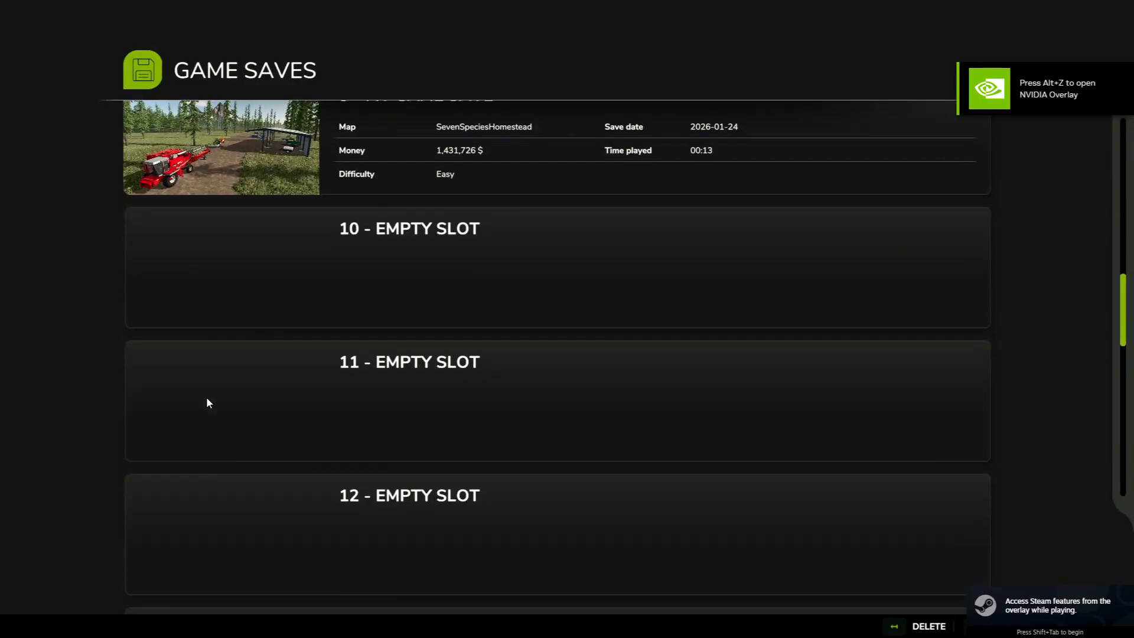
{"action": "left_click", "coordinate": [208, 514]}
{"action": "left_click", "coordinate": [137, 141]}
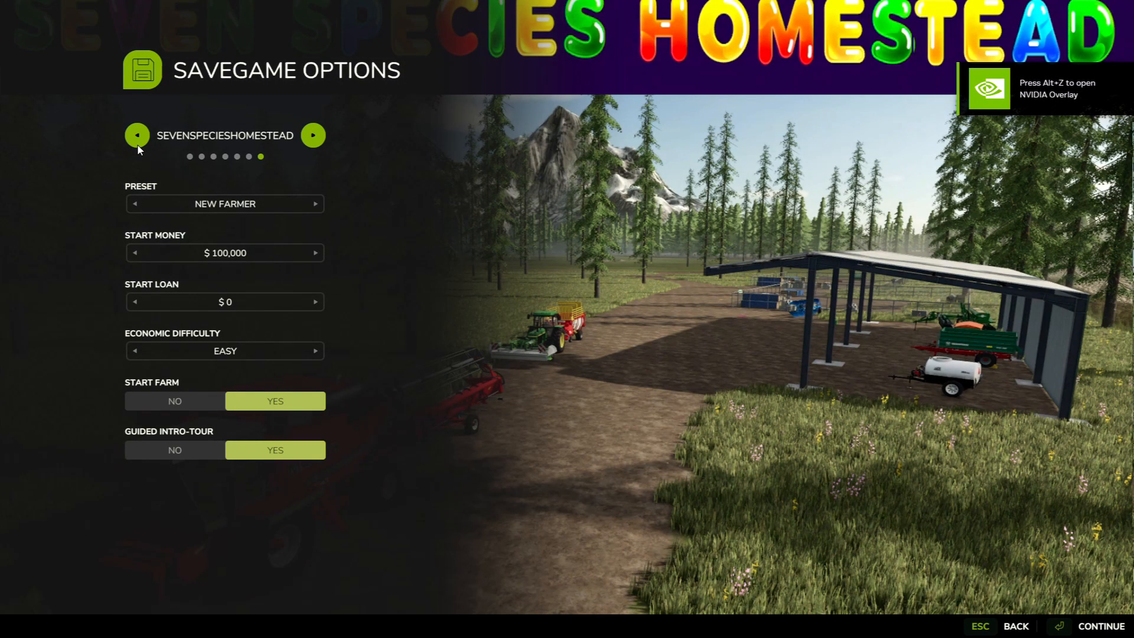
{"action": "left_click", "coordinate": [138, 142]}
{"action": "left_click", "coordinate": [168, 450]}
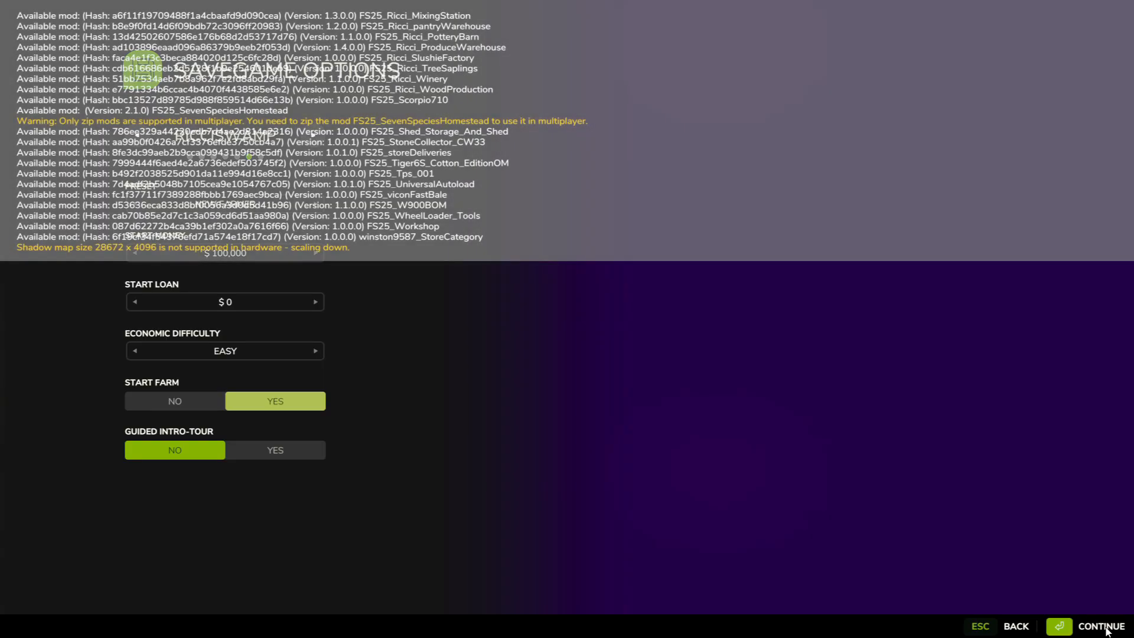
Start the new save with the preselected mods, accept the default character, and close the map overview
{"action": "left_click", "coordinate": [1103, 626]}
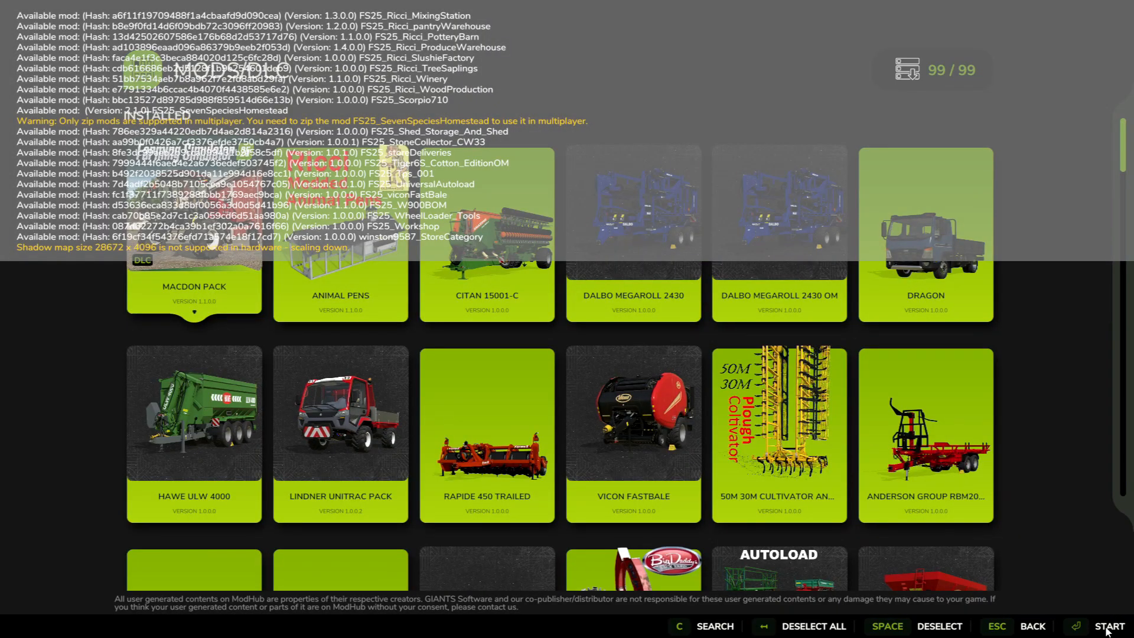
{"action": "left_click", "coordinate": [1108, 623]}
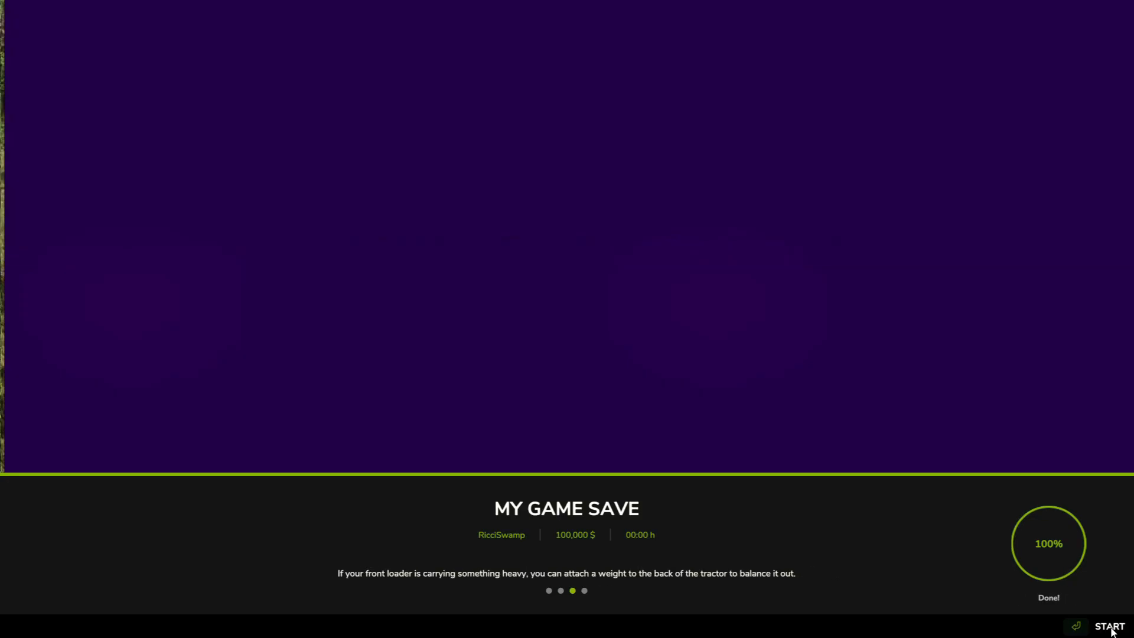
{"action": "left_click", "coordinate": [1110, 627]}
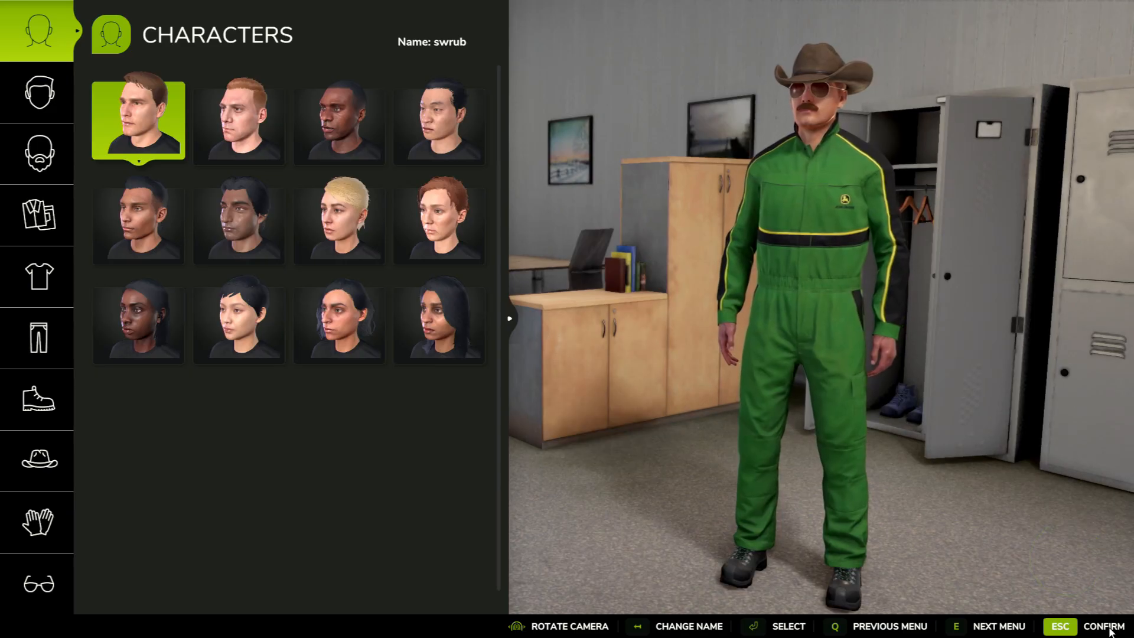
{"action": "left_click", "coordinate": [1105, 626]}
{"action": "key", "text": "Escape"}
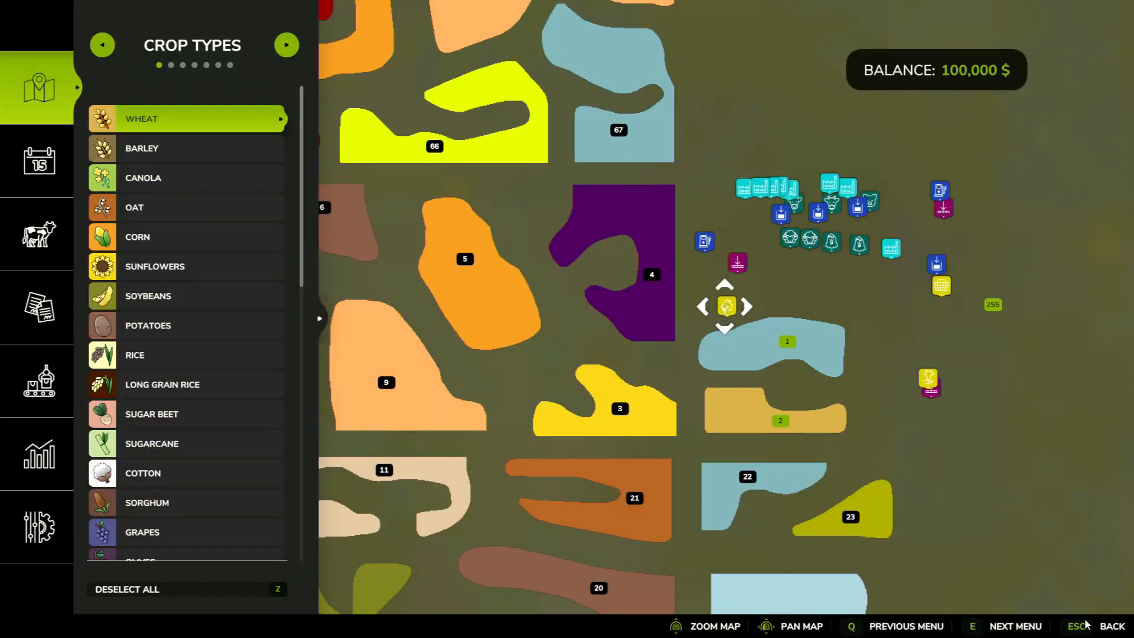
{"action": "key", "text": "Escape"}
Configure a Fendt 1000 Vario from the shop's large tractors with the 1050 Vario engine and black rims
{"action": "key", "text": "p"}
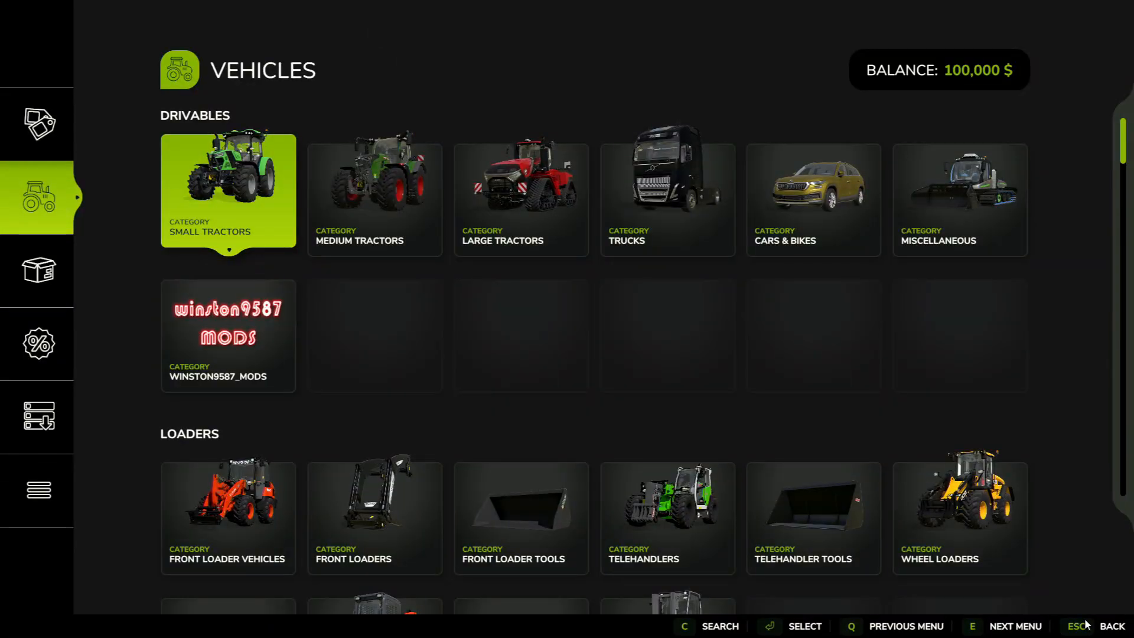
{"action": "left_click", "coordinate": [513, 225]}
{"action": "scroll", "coordinate": [525, 342], "scroll_direction": "down", "scroll_amount": 4}
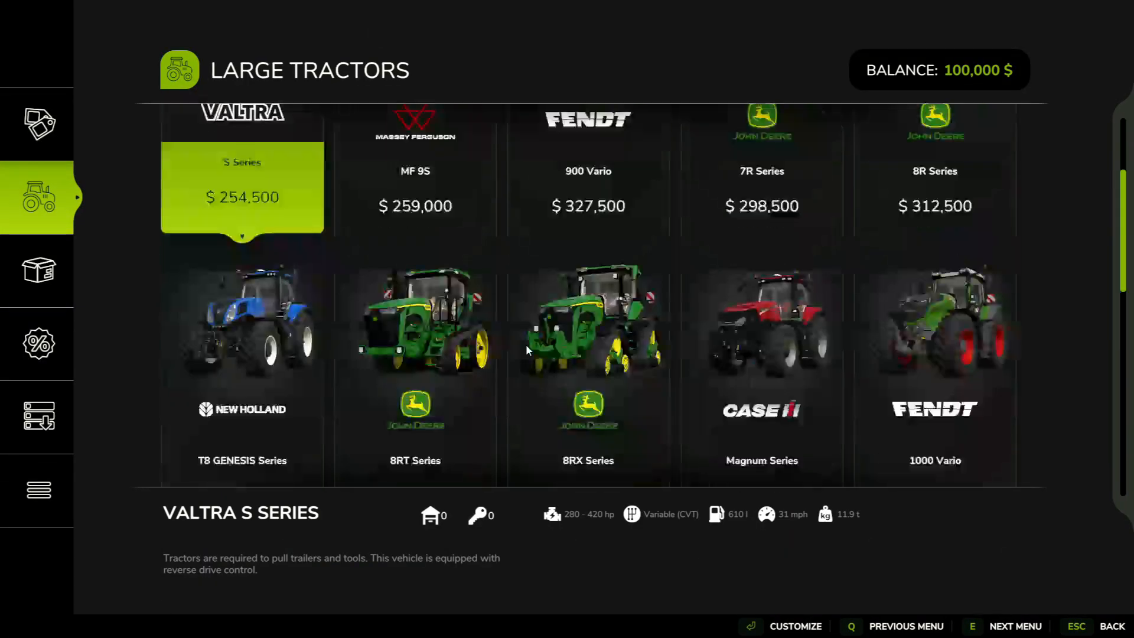
{"action": "left_click", "coordinate": [434, 355]}
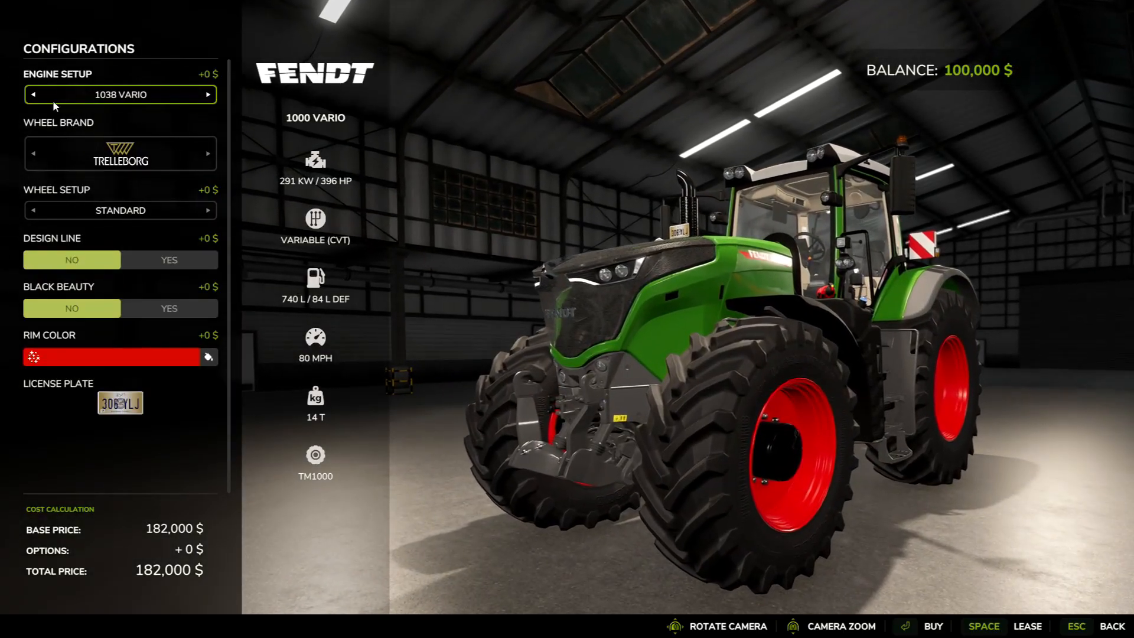
{"action": "left_click", "coordinate": [35, 95]}
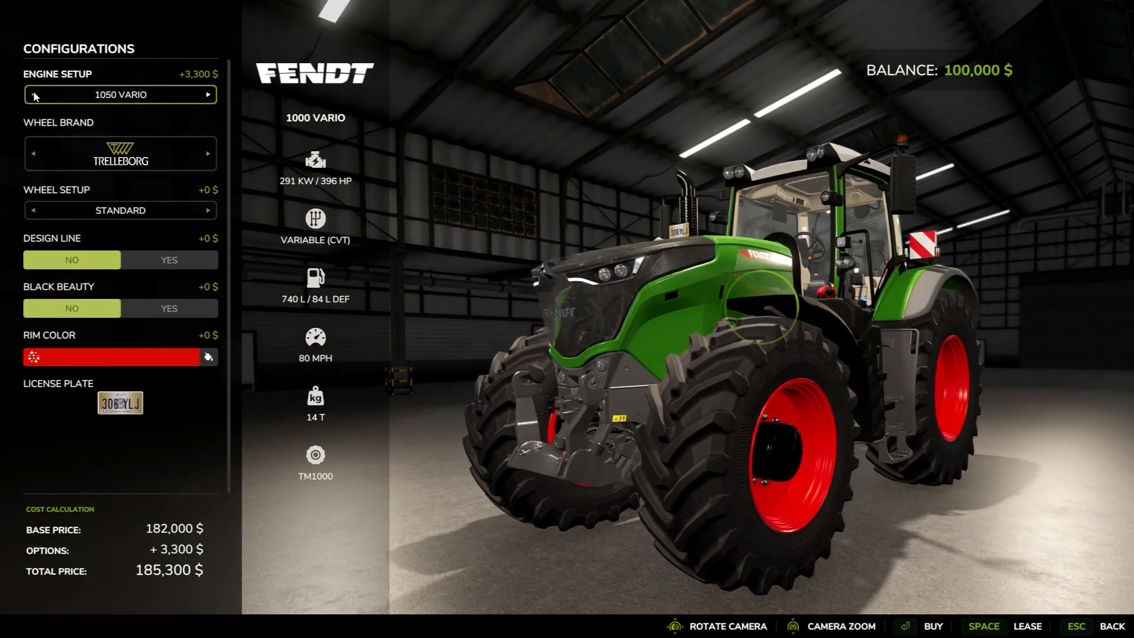
{"action": "left_click", "coordinate": [206, 358]}
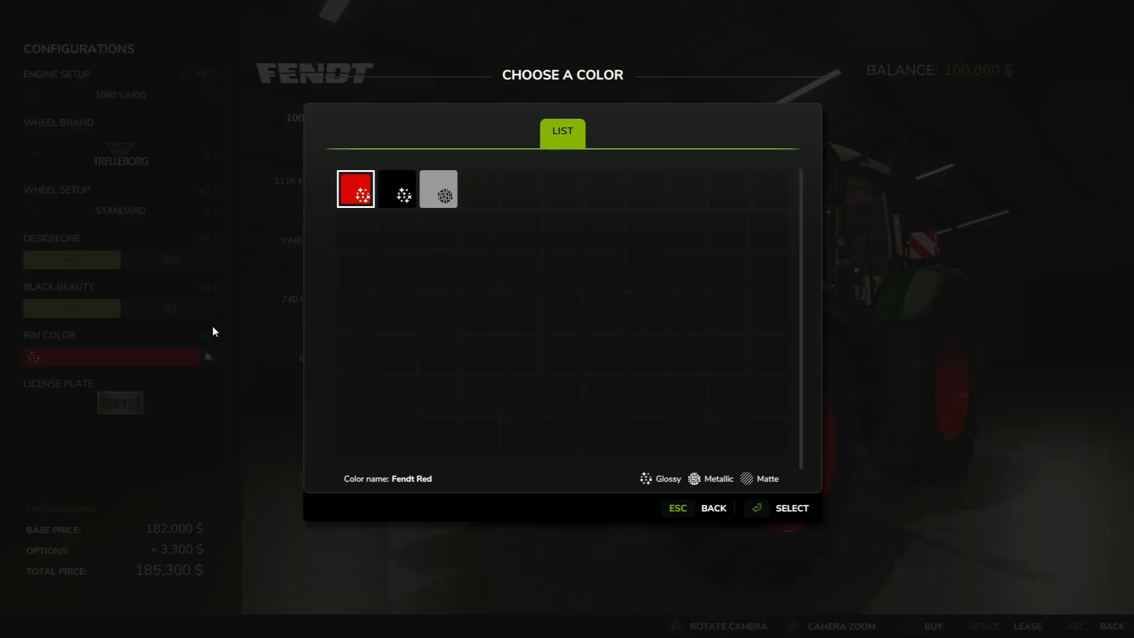
{"action": "left_click", "coordinate": [398, 192]}
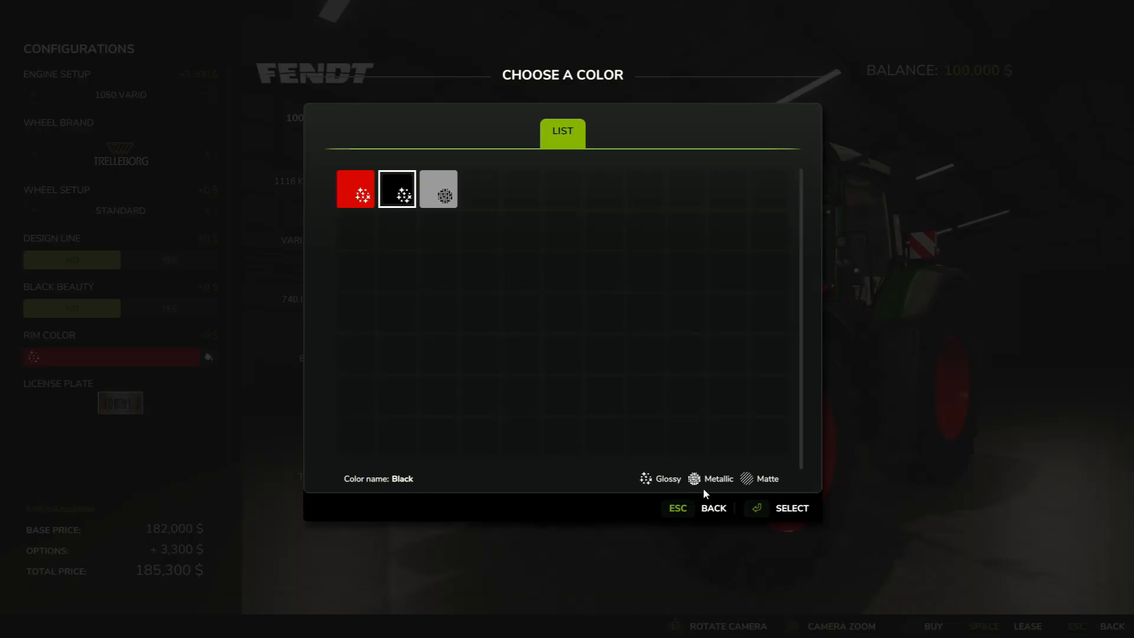
{"action": "left_click", "coordinate": [765, 506]}
Lease the configured Fendt tractor and leave the shop
{"action": "left_click", "coordinate": [900, 627]}
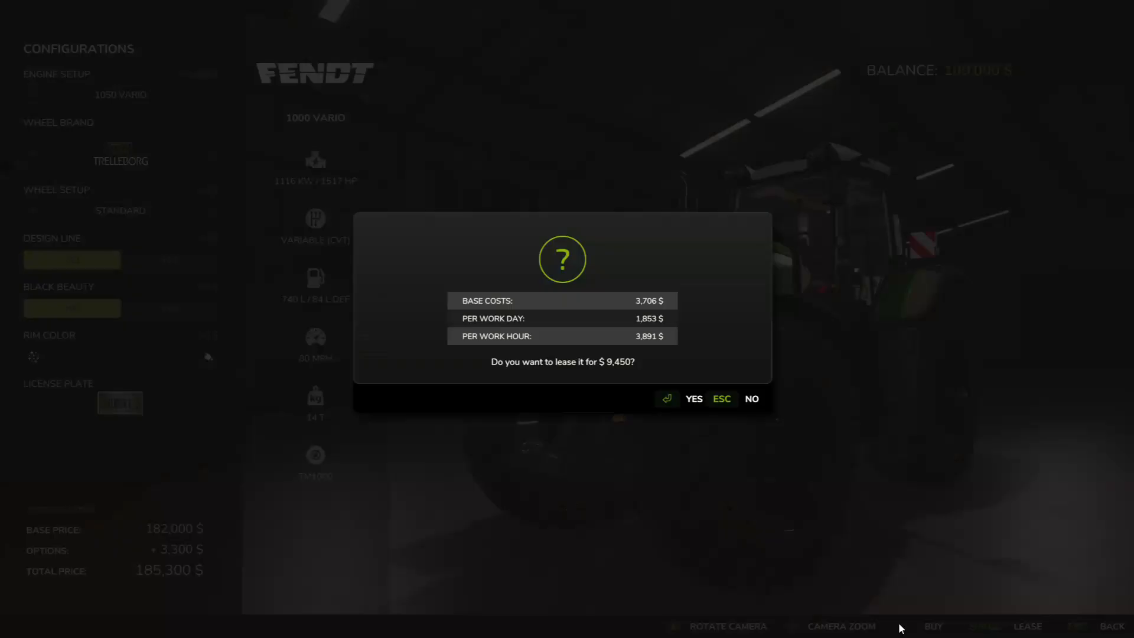
{"action": "left_click", "coordinate": [655, 399]}
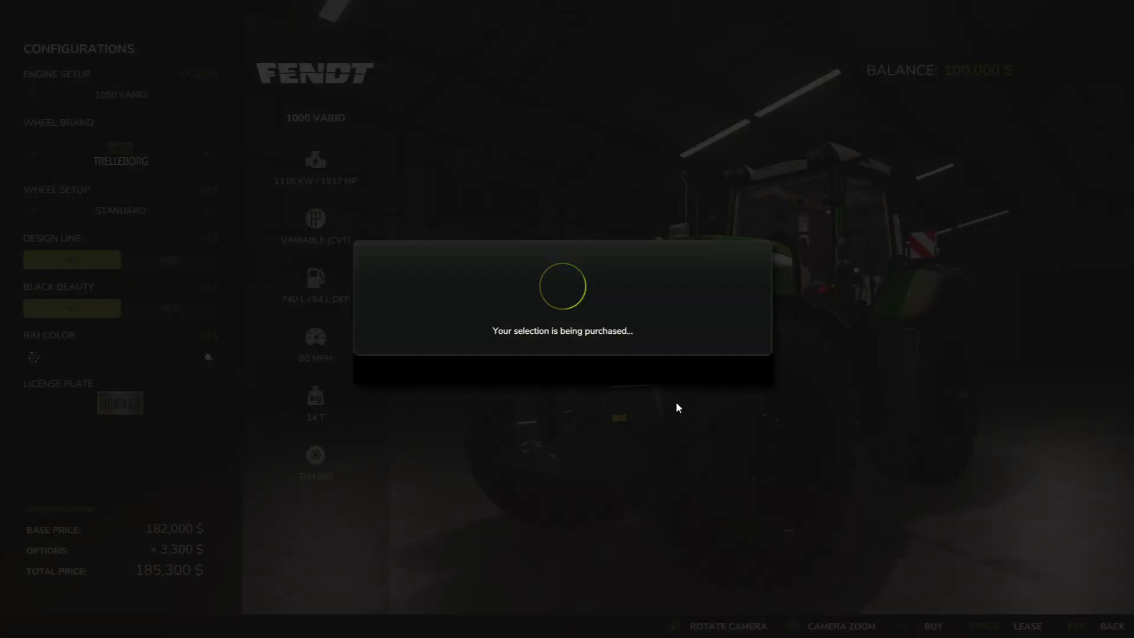
{"action": "left_click", "coordinate": [714, 369]}
{"action": "key", "text": "Escape"}
{"action": "key", "text": "Escape"}
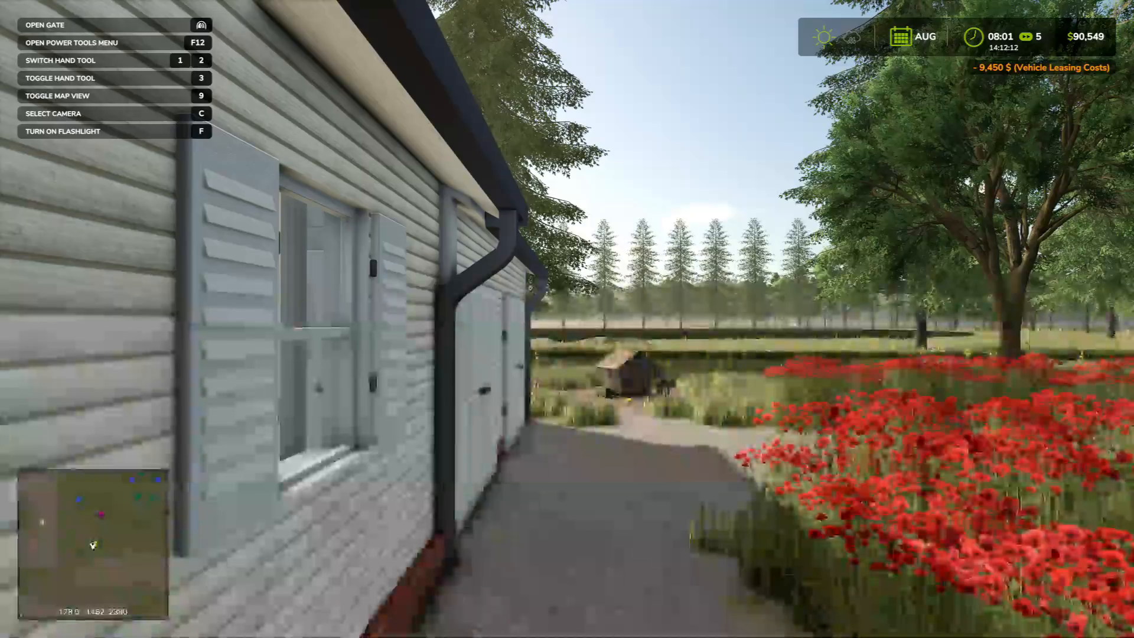
Switch to the leased Fendt tractor, widen its camera view, and drive from the paved lot to the new fields
{"action": "key", "text": "Tab"}
{"action": "scroll", "coordinate": [567, 319], "scroll_direction": "down", "scroll_amount": 6}
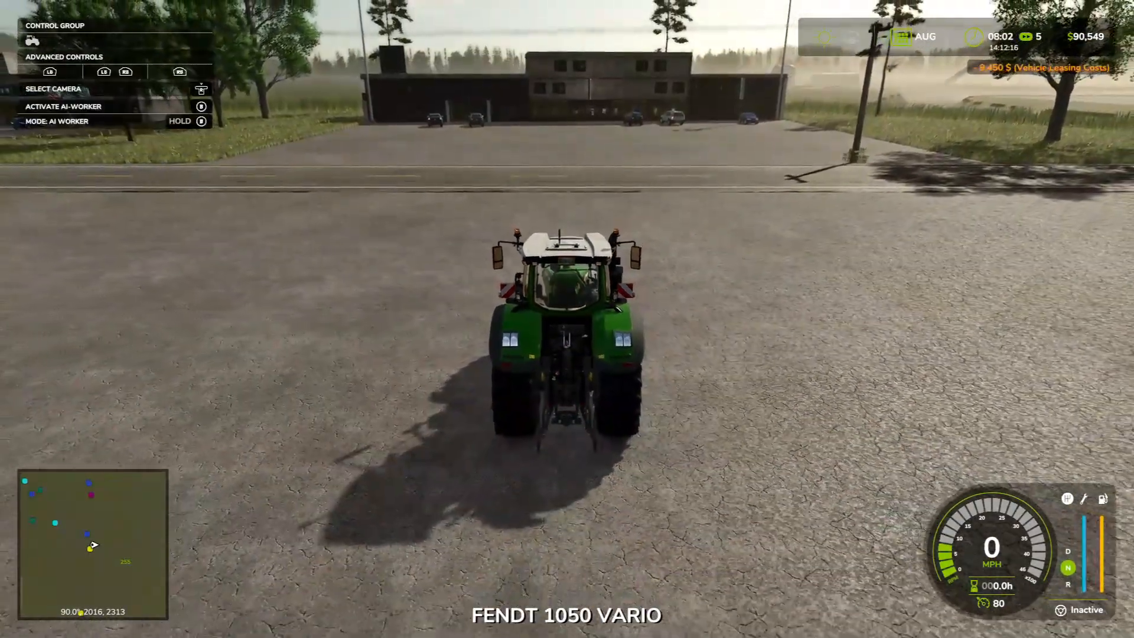
{"action": "key", "text": "w"}
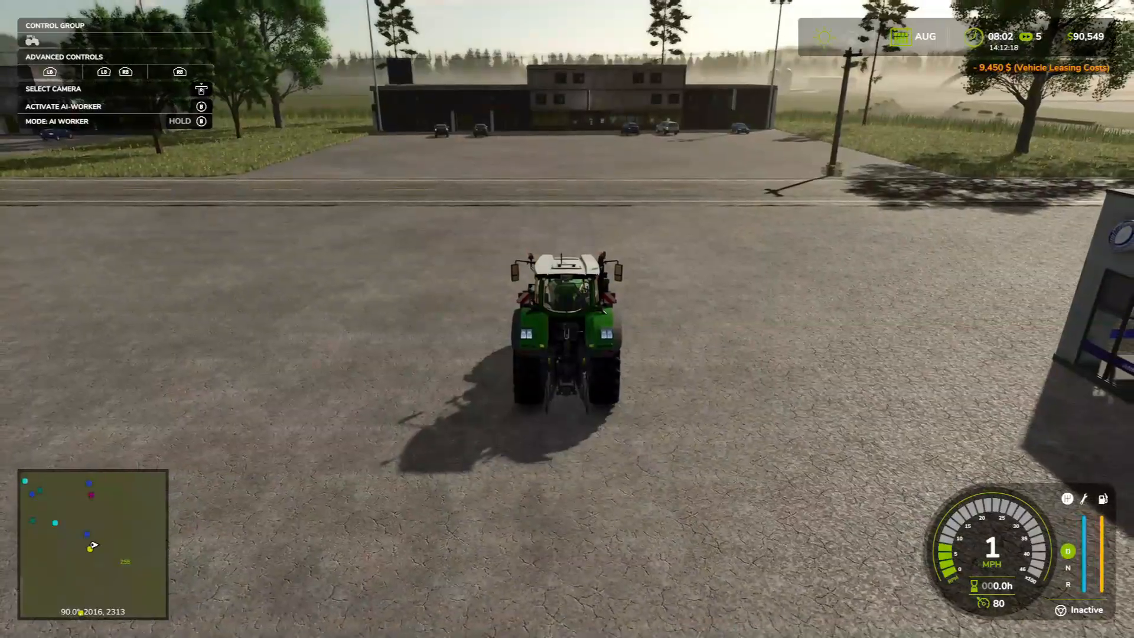
{"action": "key", "text": "d"}
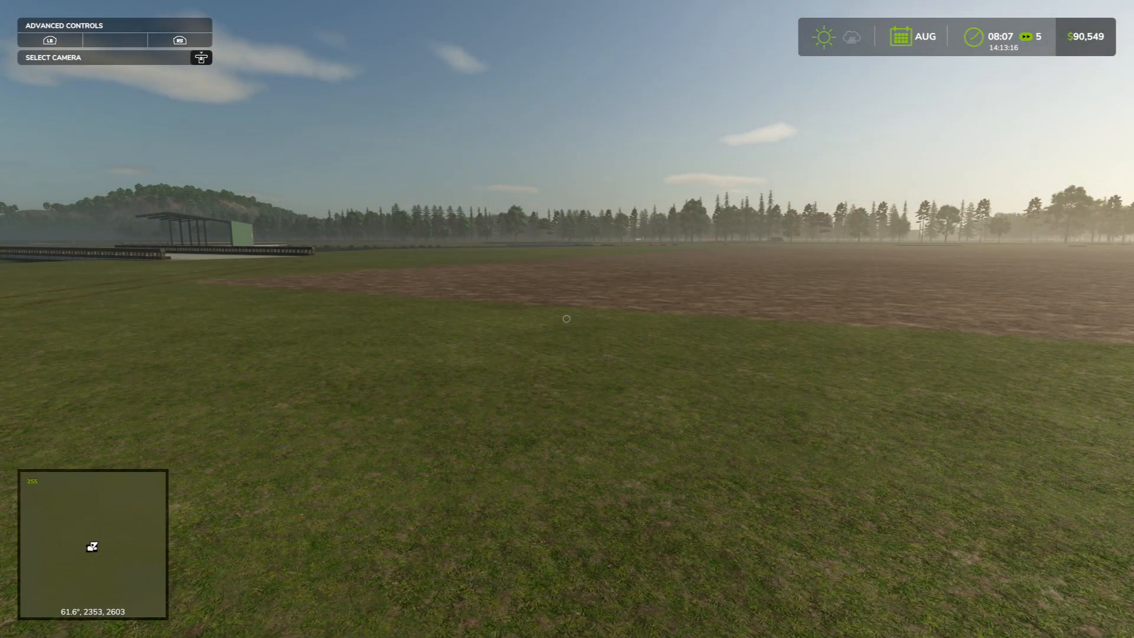
Go to the shop's vehicles and open the Rice Planters category under Special Crops
{"action": "key", "text": "alt"}
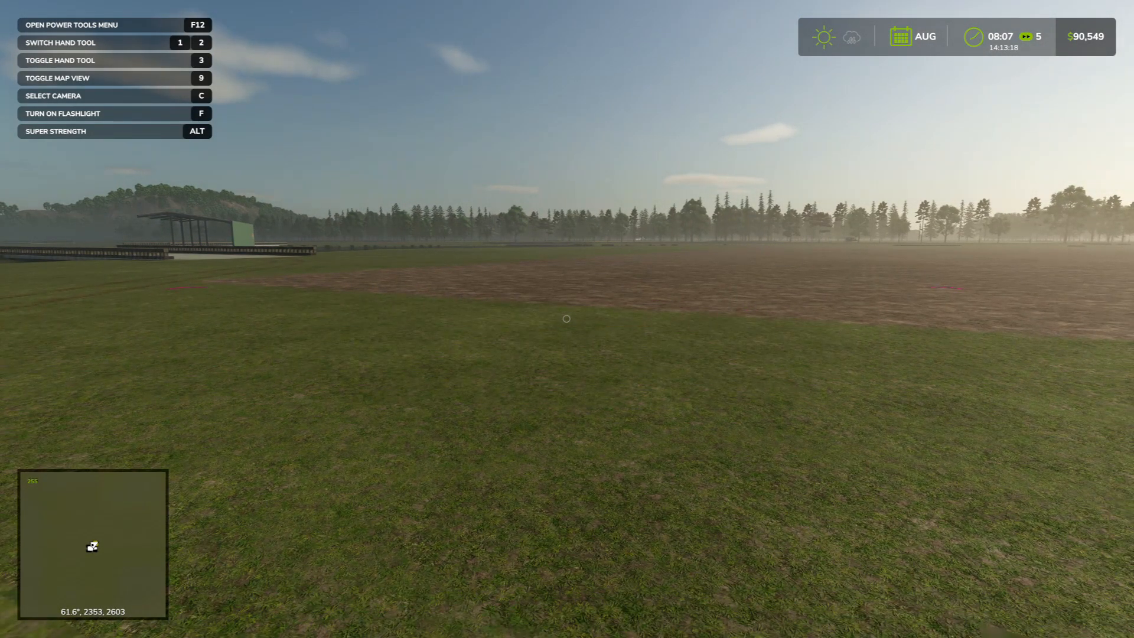
{"action": "key", "text": "p"}
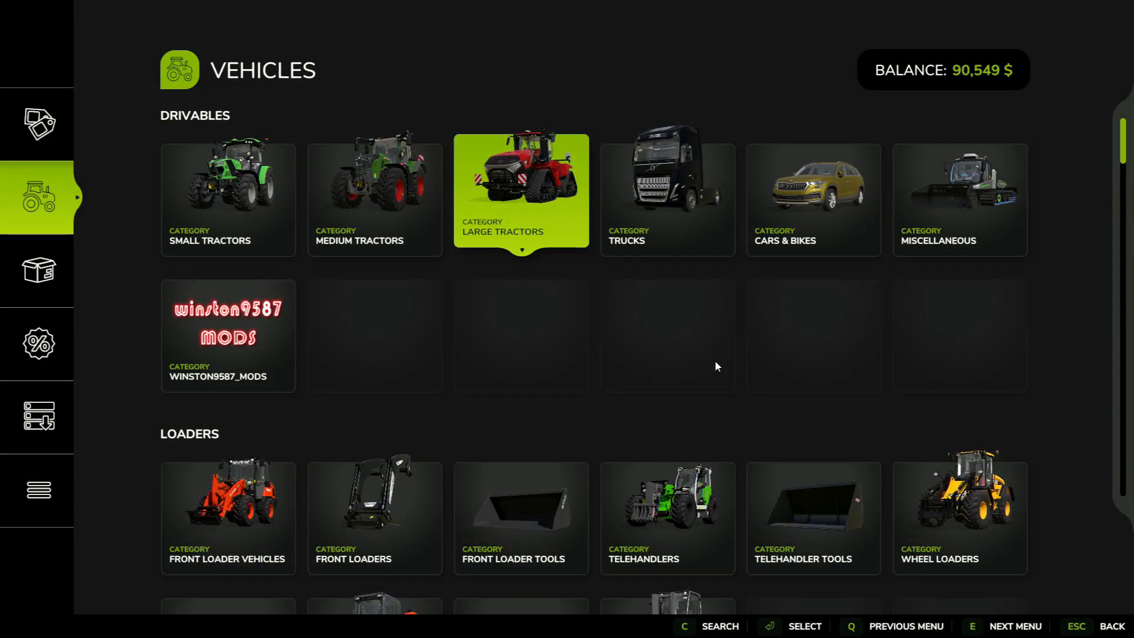
{"action": "scroll", "coordinate": [522, 411], "scroll_direction": "down", "scroll_amount": 15}
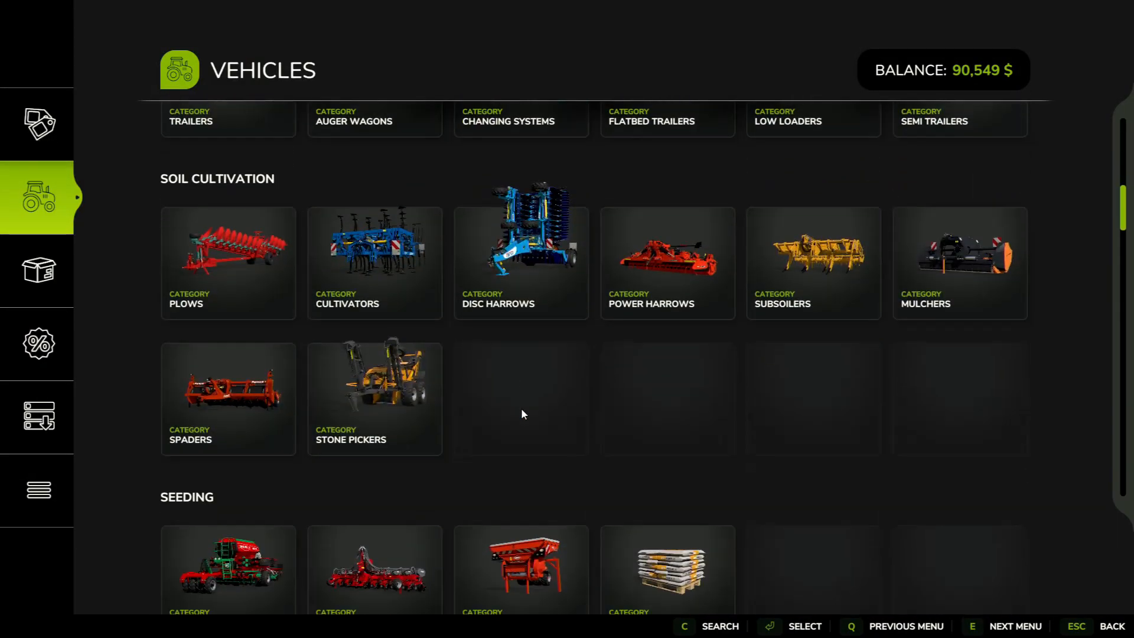
{"action": "scroll", "coordinate": [522, 411], "scroll_direction": "down", "scroll_amount": 15}
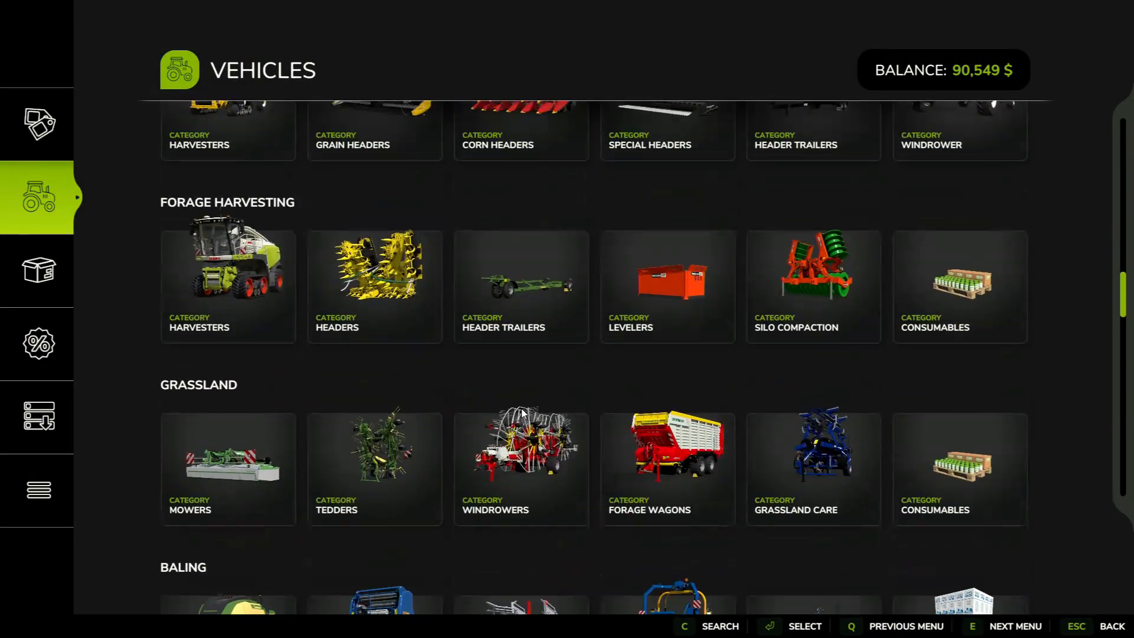
{"action": "scroll", "coordinate": [522, 412], "scroll_direction": "down", "scroll_amount": 8}
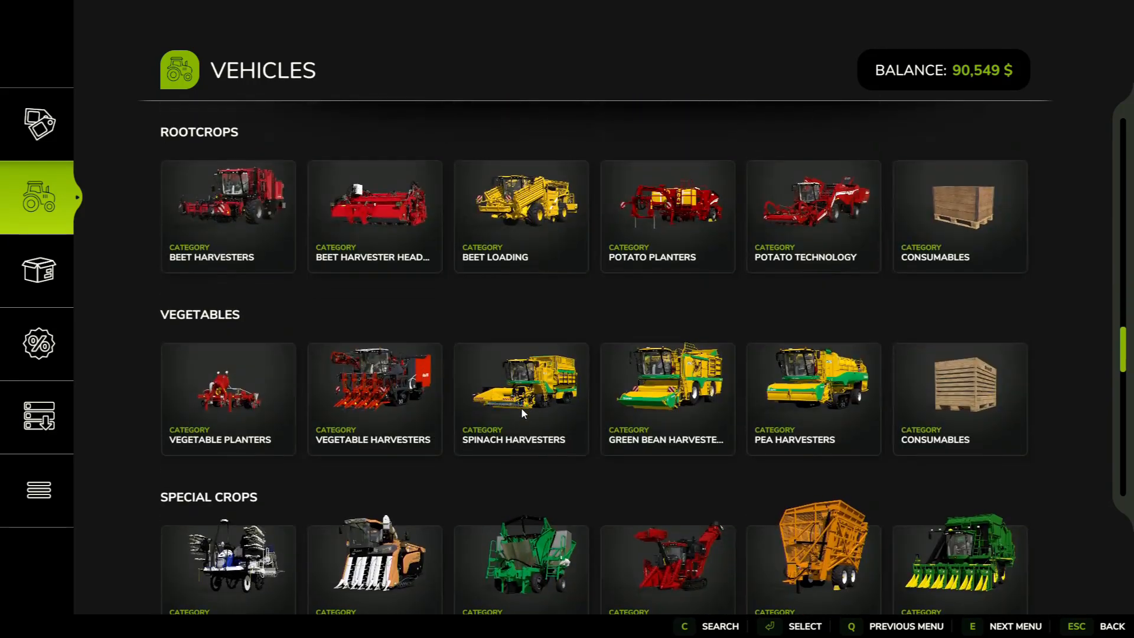
{"action": "scroll", "coordinate": [522, 412], "scroll_direction": "down", "scroll_amount": 2}
{"action": "left_click", "coordinate": [239, 356]}
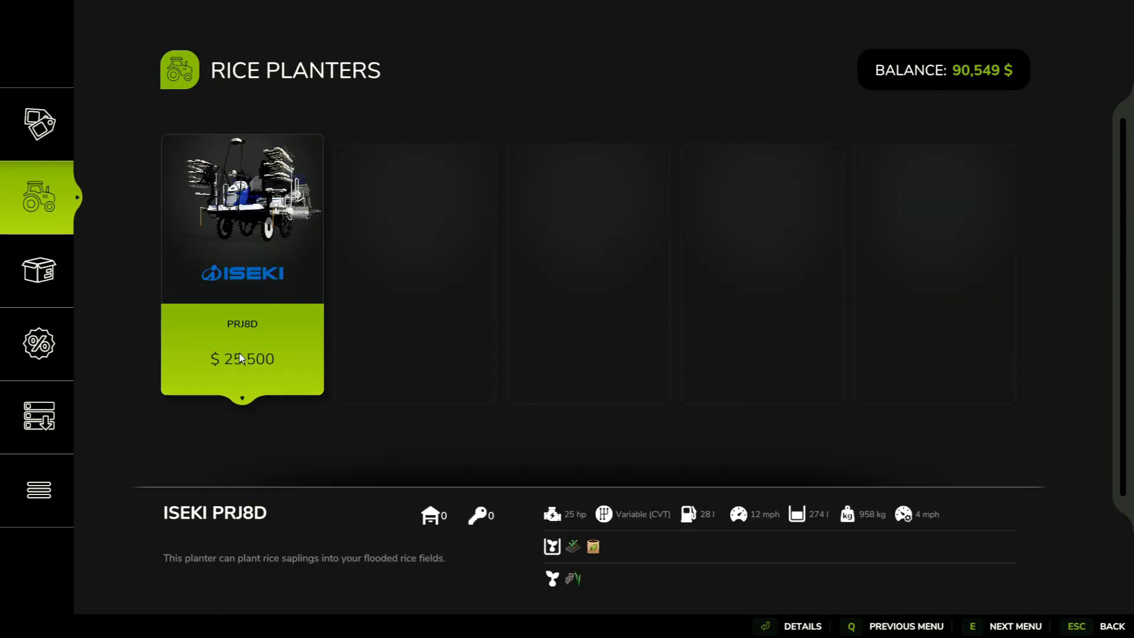
Lease the ISEKI PRJ8D rice planter and return to the vehicle categories
{"action": "left_click", "coordinate": [248, 221]}
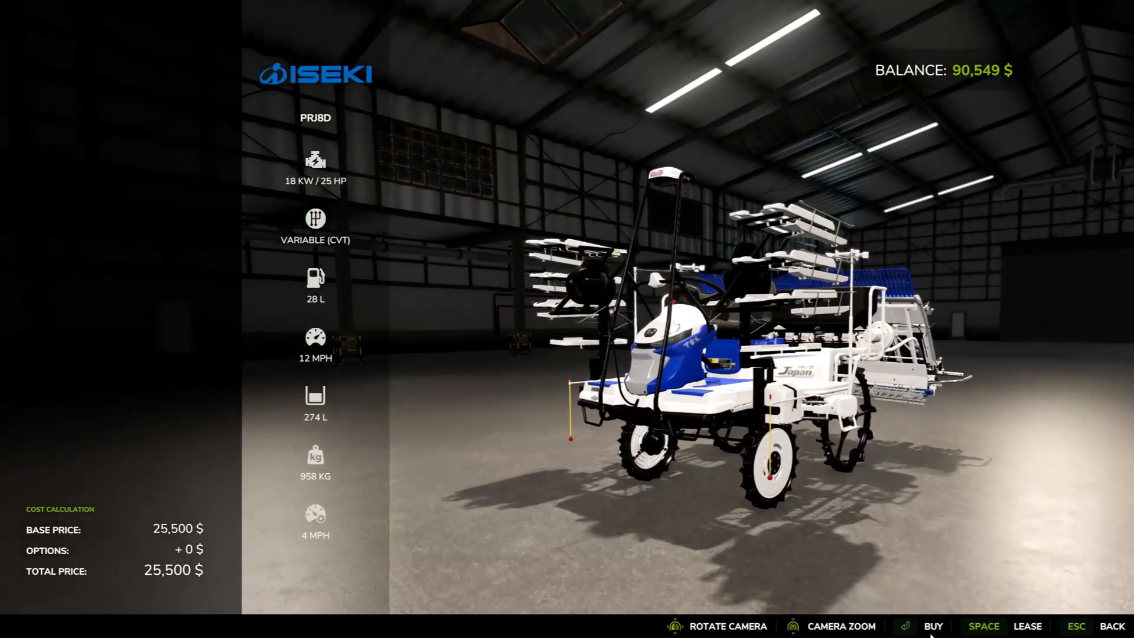
{"action": "key", "text": "space"}
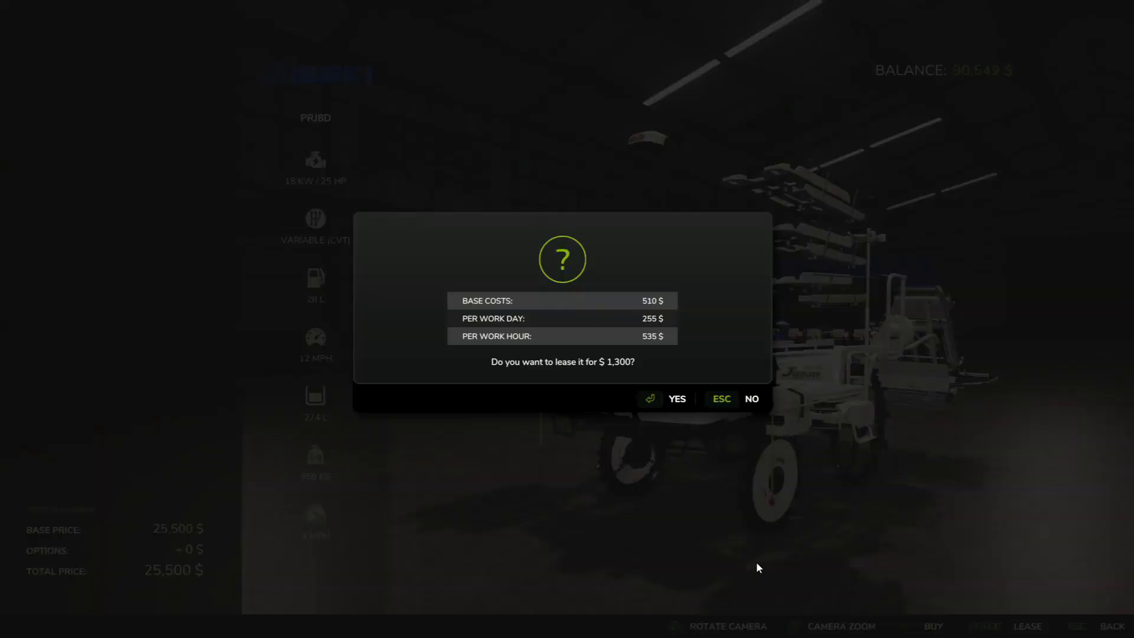
{"action": "left_click", "coordinate": [653, 400]}
{"action": "left_click", "coordinate": [732, 372]}
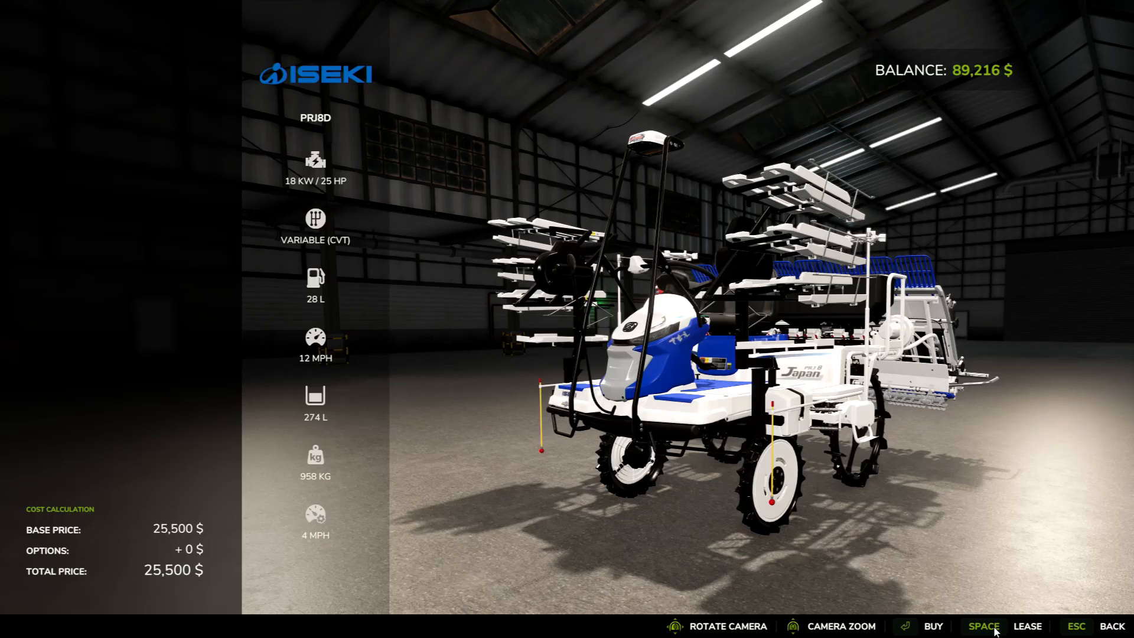
{"action": "left_click", "coordinate": [1101, 631]}
{"action": "left_click", "coordinate": [1101, 631]}
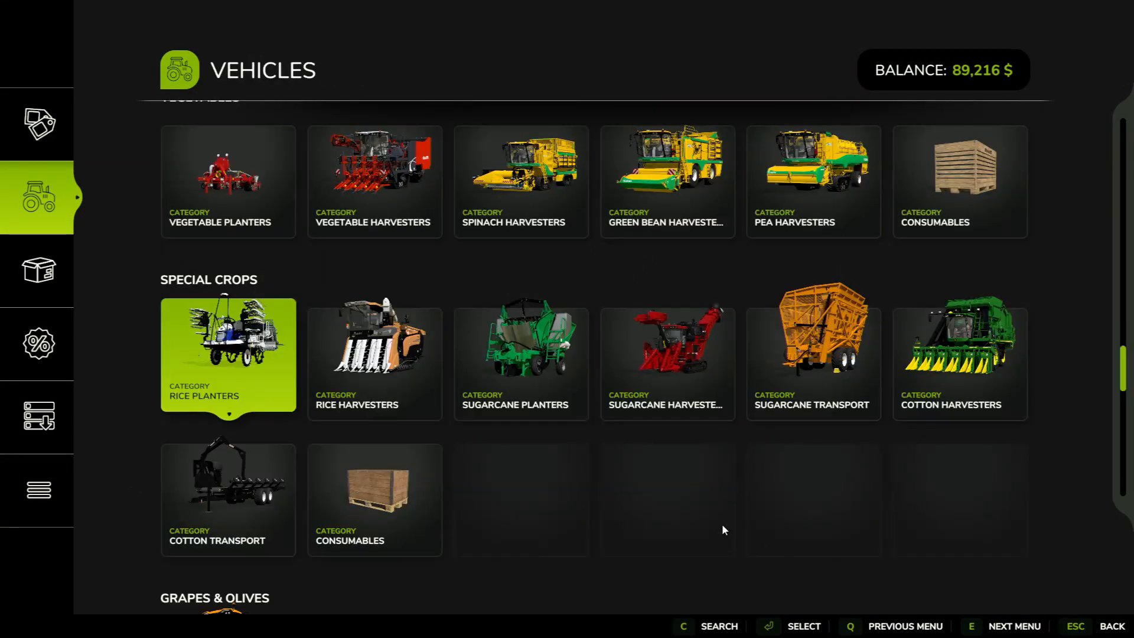
Lease the ISEKI HJ6130 from the Rice Harvesters category and leave the shop
{"action": "left_click", "coordinate": [407, 366]}
{"action": "left_click", "coordinate": [303, 326]}
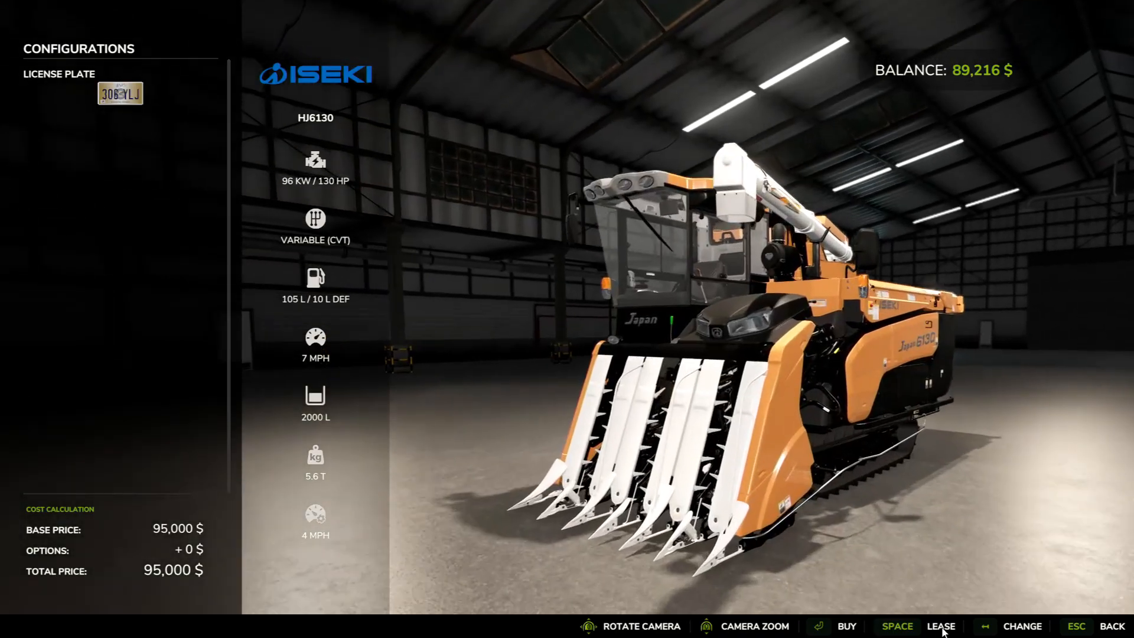
{"action": "left_click", "coordinate": [902, 632]}
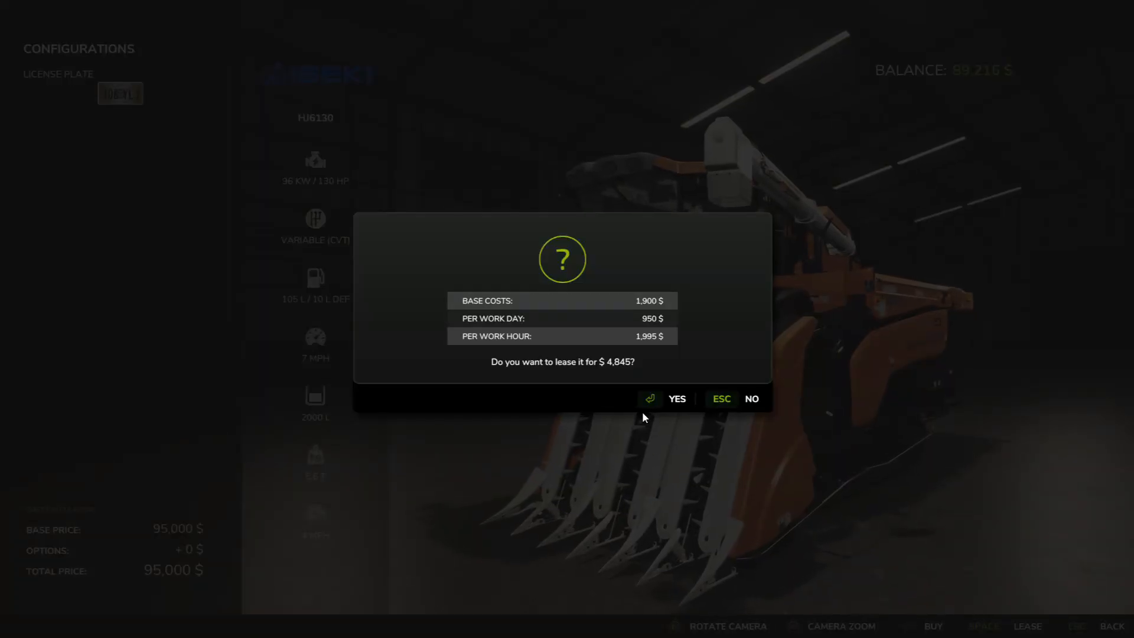
{"action": "left_click", "coordinate": [666, 399]}
{"action": "left_click", "coordinate": [746, 371]}
{"action": "key", "text": "Escape"}
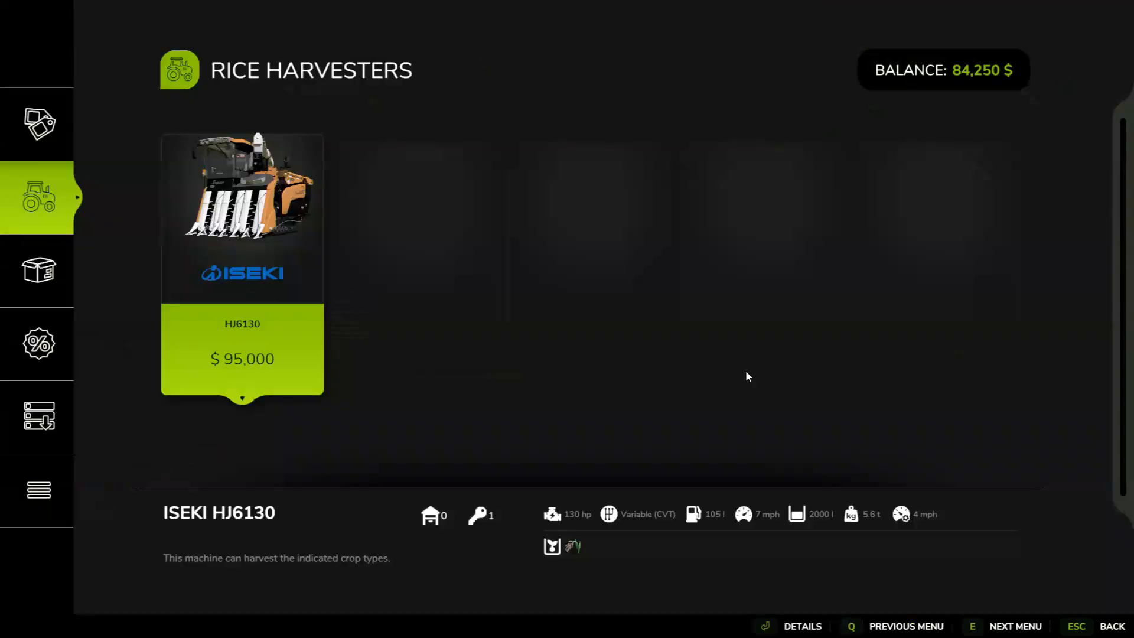
{"action": "key", "text": "Escape"}
Switch to the leased rice planter, widen its camera view, and drive it across the plowed field toward the concrete bridge
{"action": "key", "text": "Tab"}
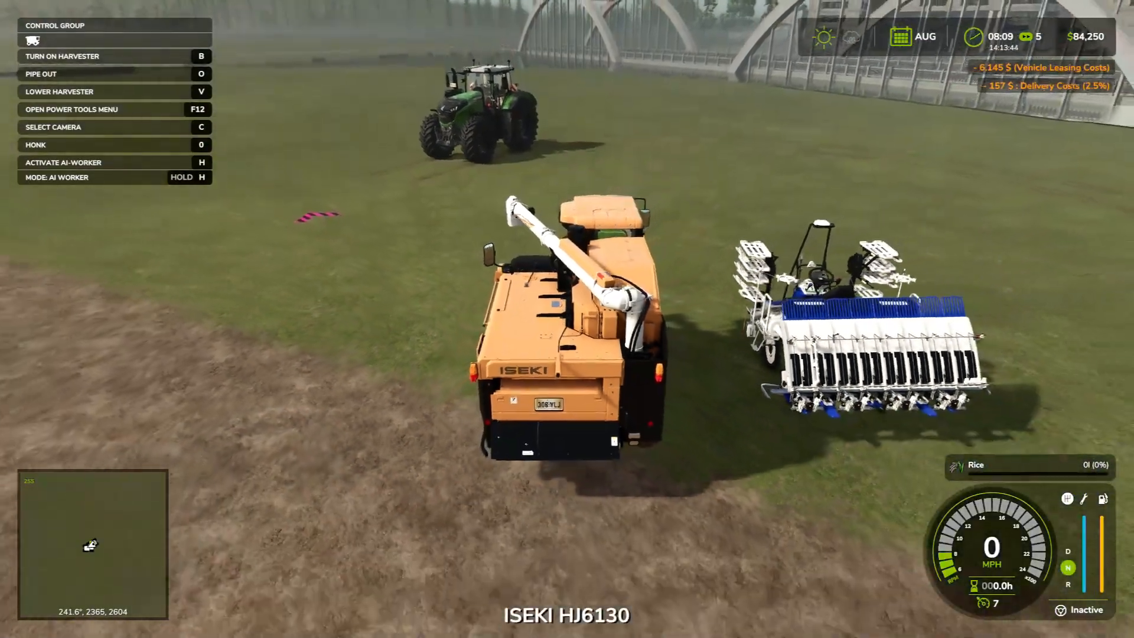
{"action": "key", "text": "Tab"}
{"action": "scroll", "coordinate": [567, 355], "scroll_direction": "down", "scroll_amount": 10}
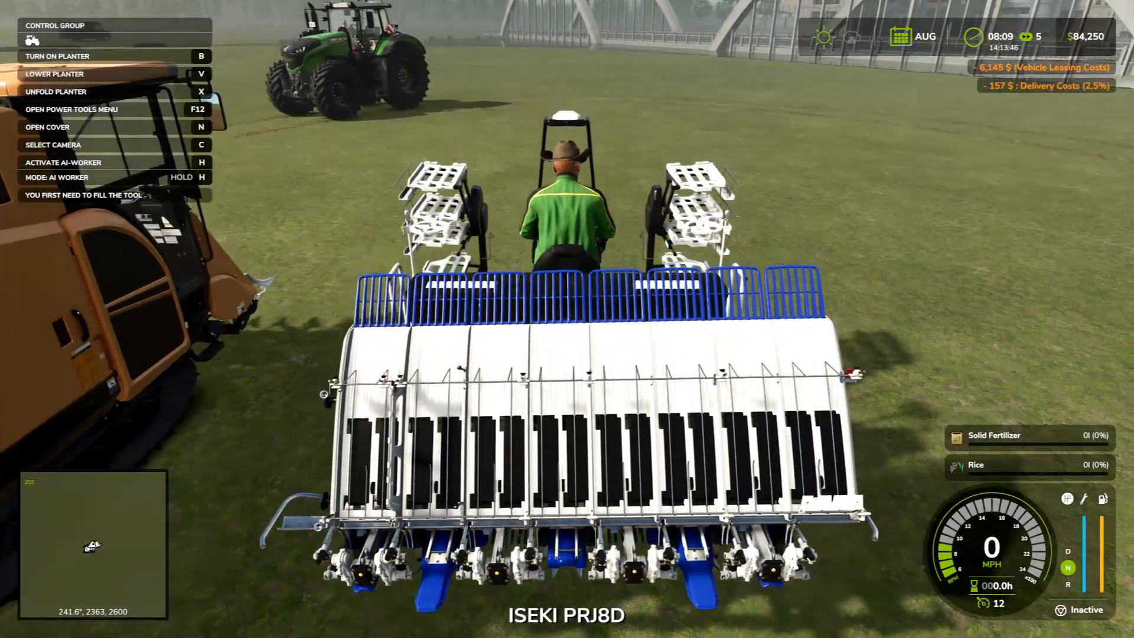
{"action": "key", "text": "w"}
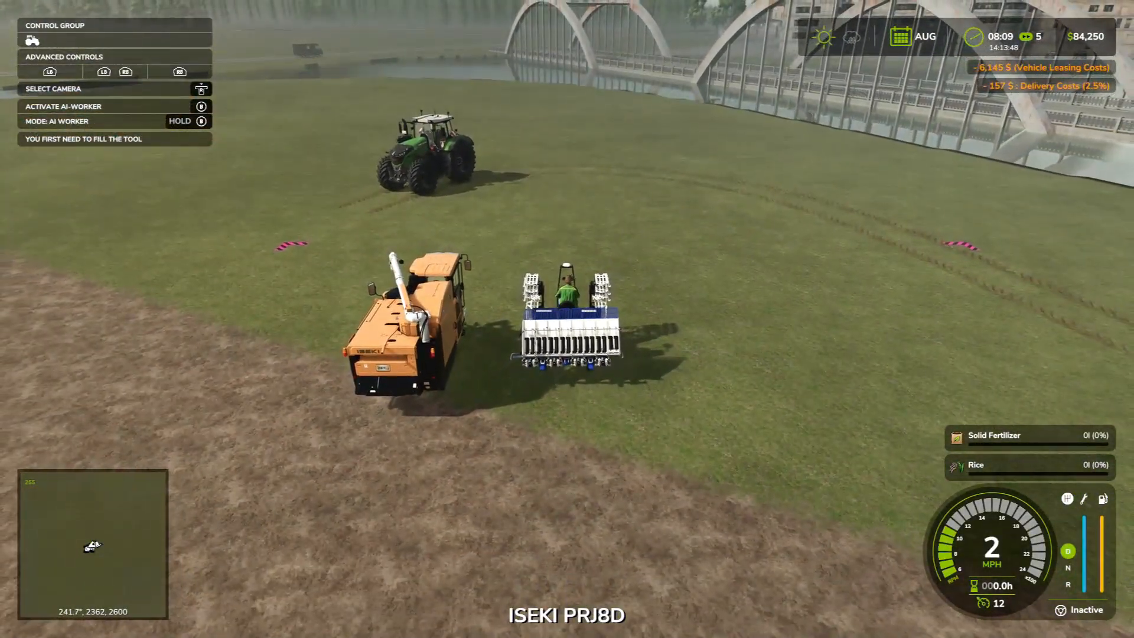
{"action": "key", "text": "a"}
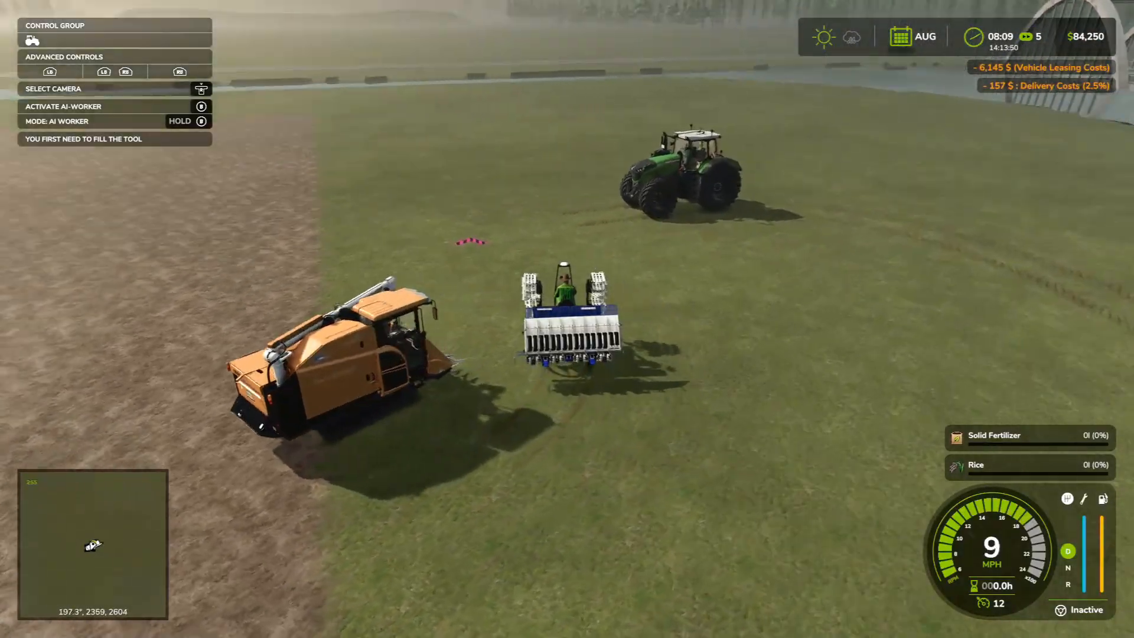
{"action": "key", "text": "a"}
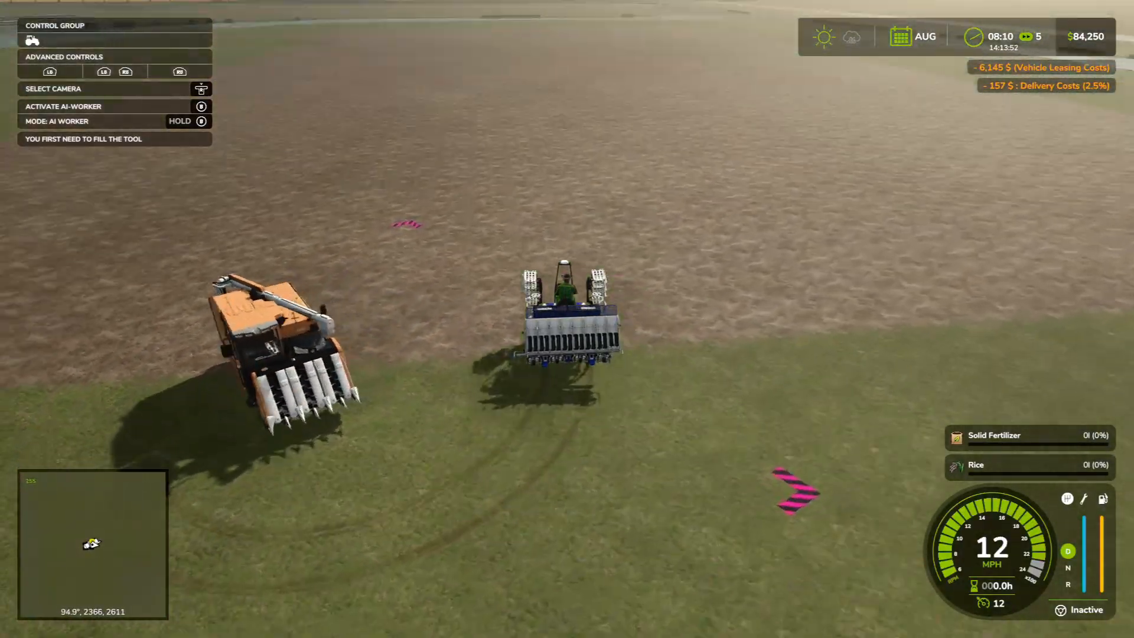
{"action": "key", "text": "d"}
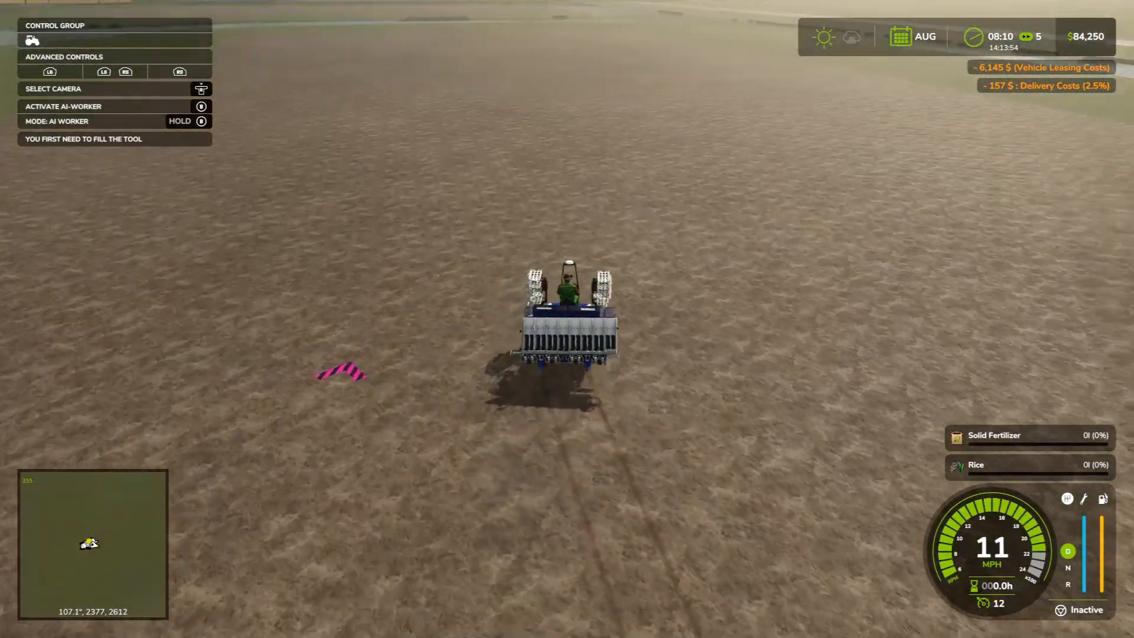
{"action": "key", "text": "a"}
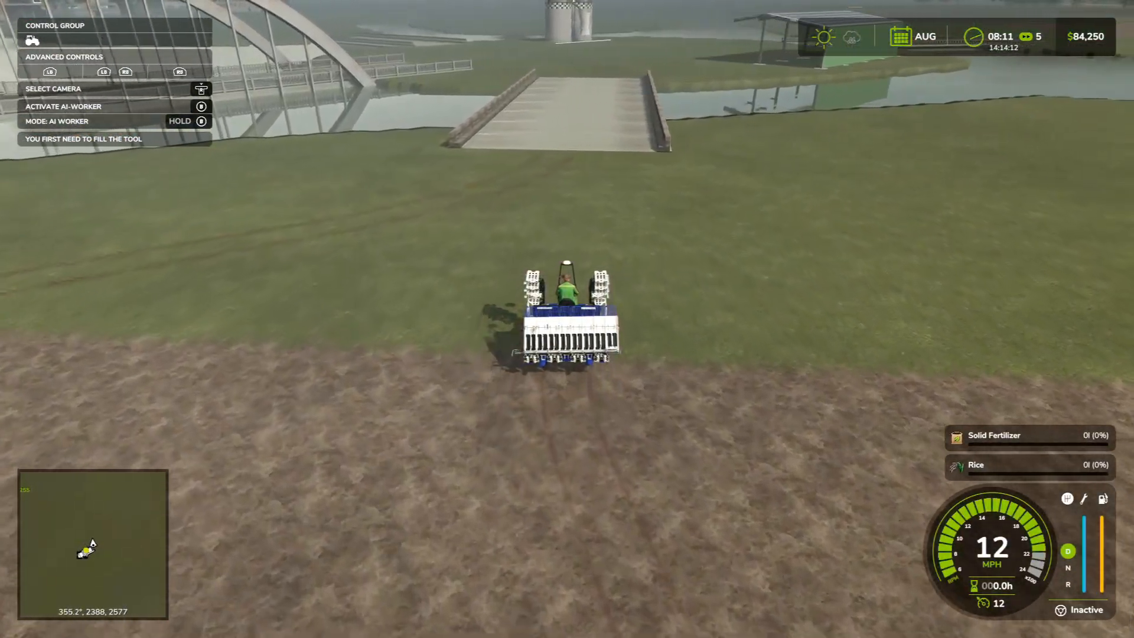
Get out of the rice planter near the concrete bridge and switch to the Fendt tractor
{"action": "key", "text": "e"}
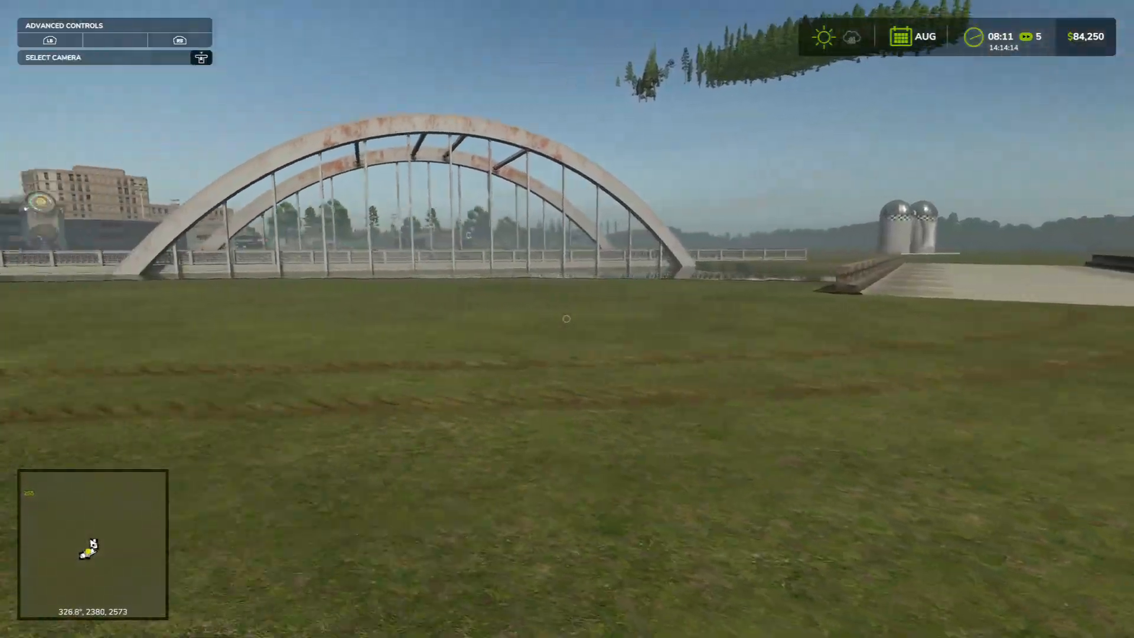
{"action": "key", "text": "Tab"}
{"action": "key", "text": "Tab"}
{"action": "key", "text": "Tab"}
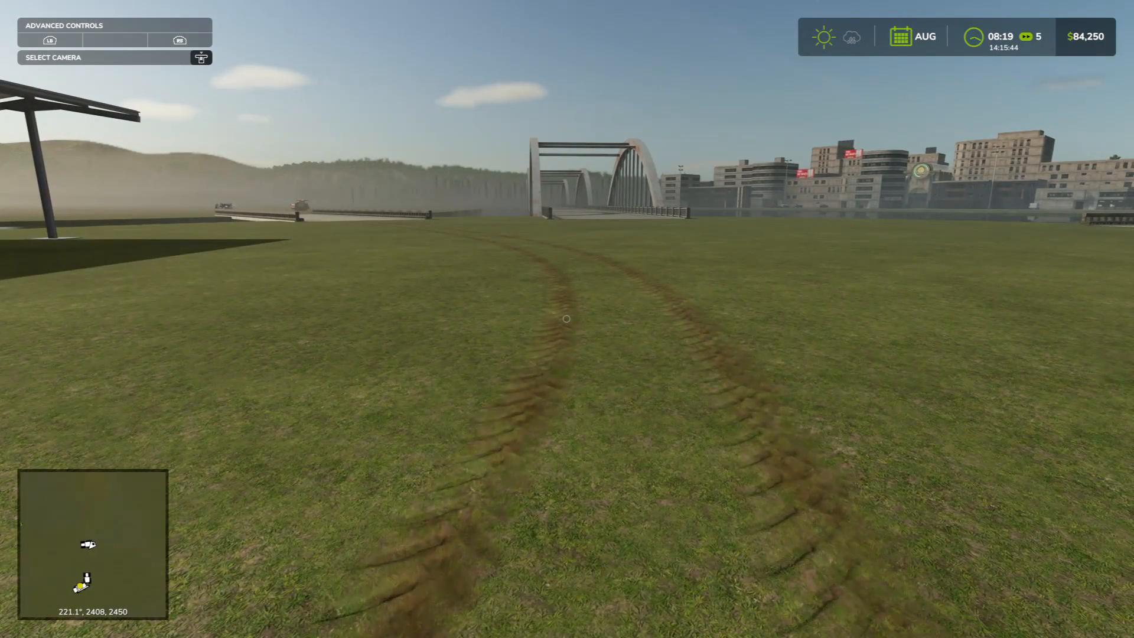
Select the JohnDeereSeeder Cart Air Seeder 50M from the shop's WINSTON9587_MODS category and open its details
{"action": "key", "text": "alt"}
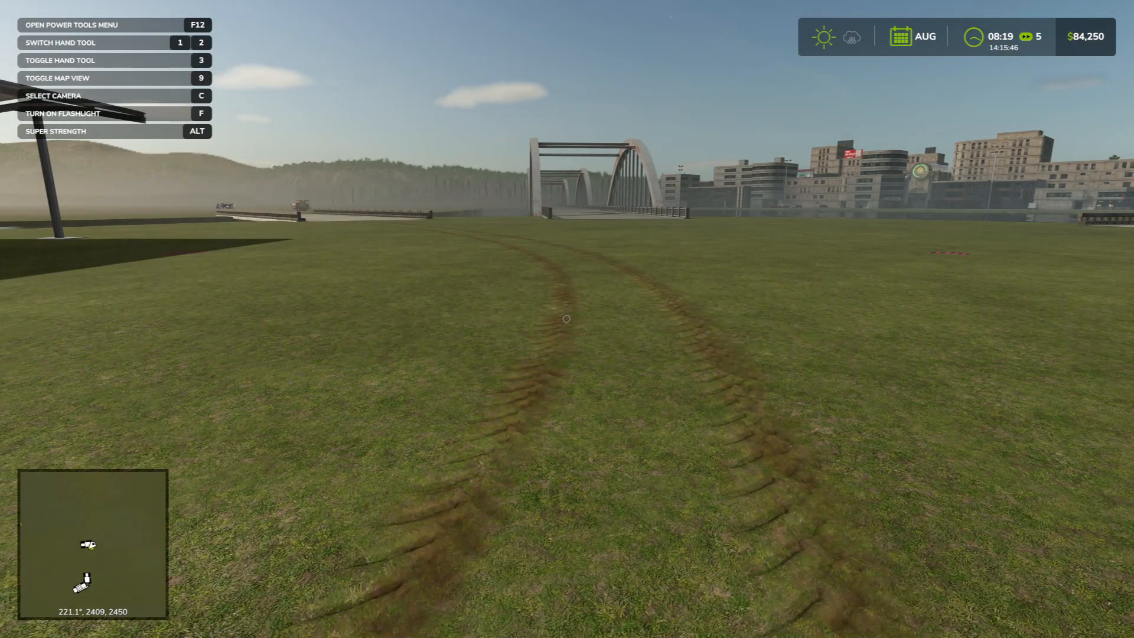
{"action": "key", "text": "p"}
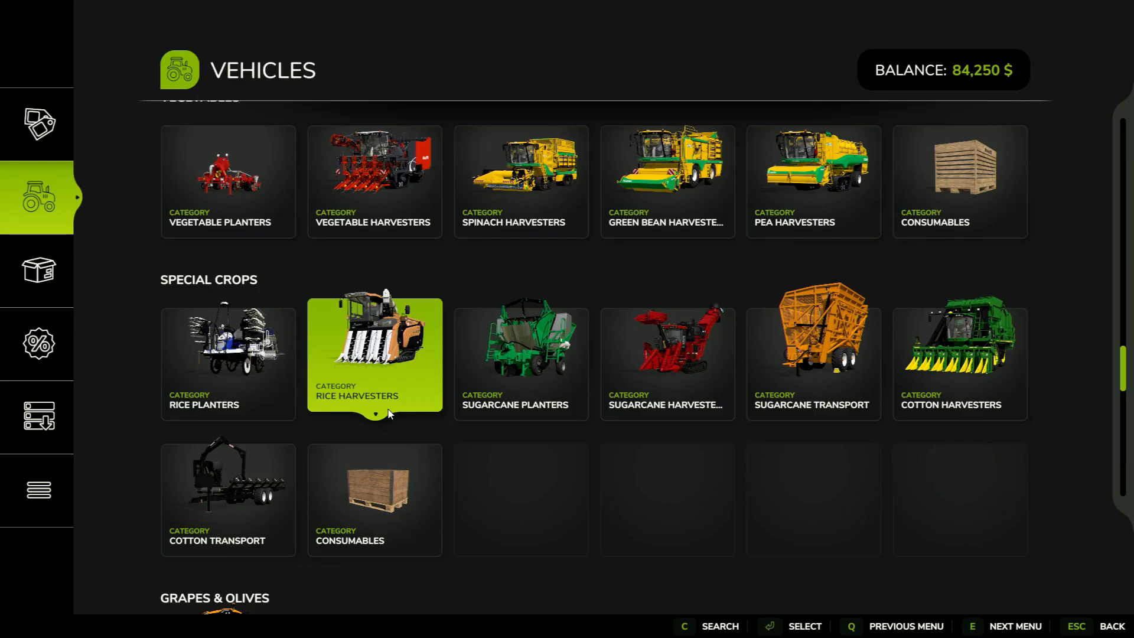
{"action": "scroll", "coordinate": [394, 408], "scroll_direction": "up", "scroll_amount": 15}
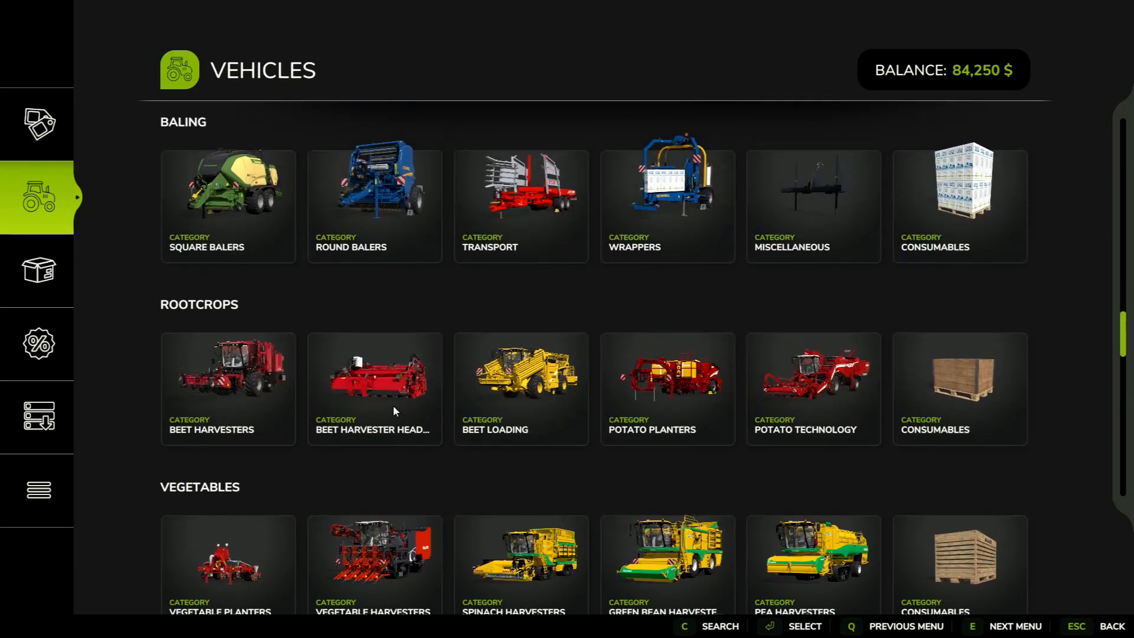
{"action": "scroll", "coordinate": [393, 398], "scroll_direction": "up", "scroll_amount": 8}
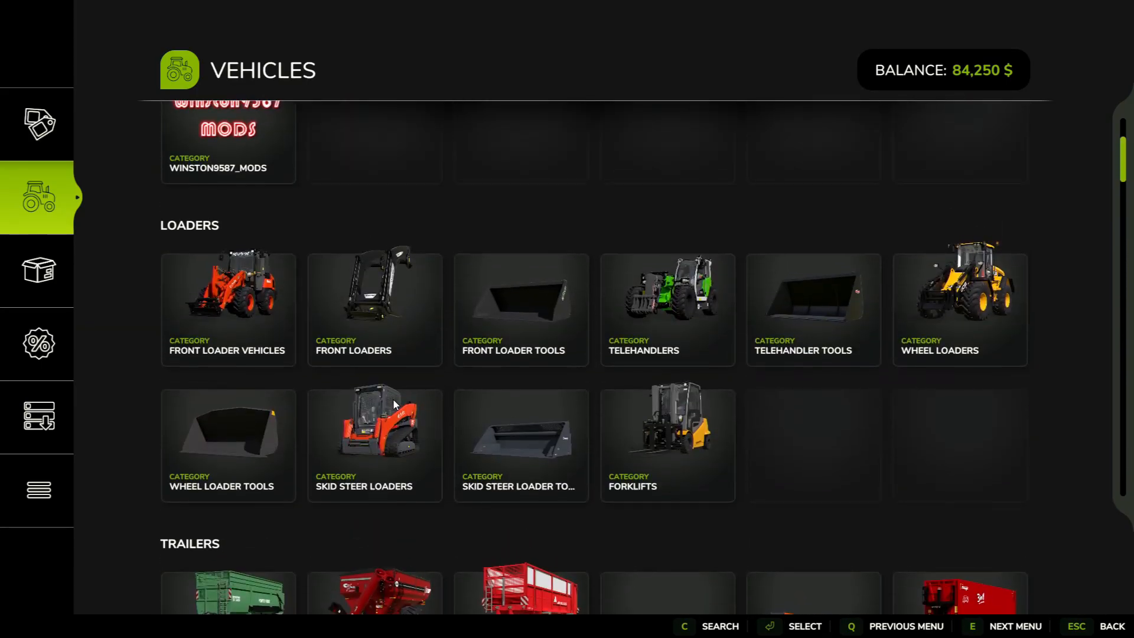
{"action": "left_click", "coordinate": [264, 352]}
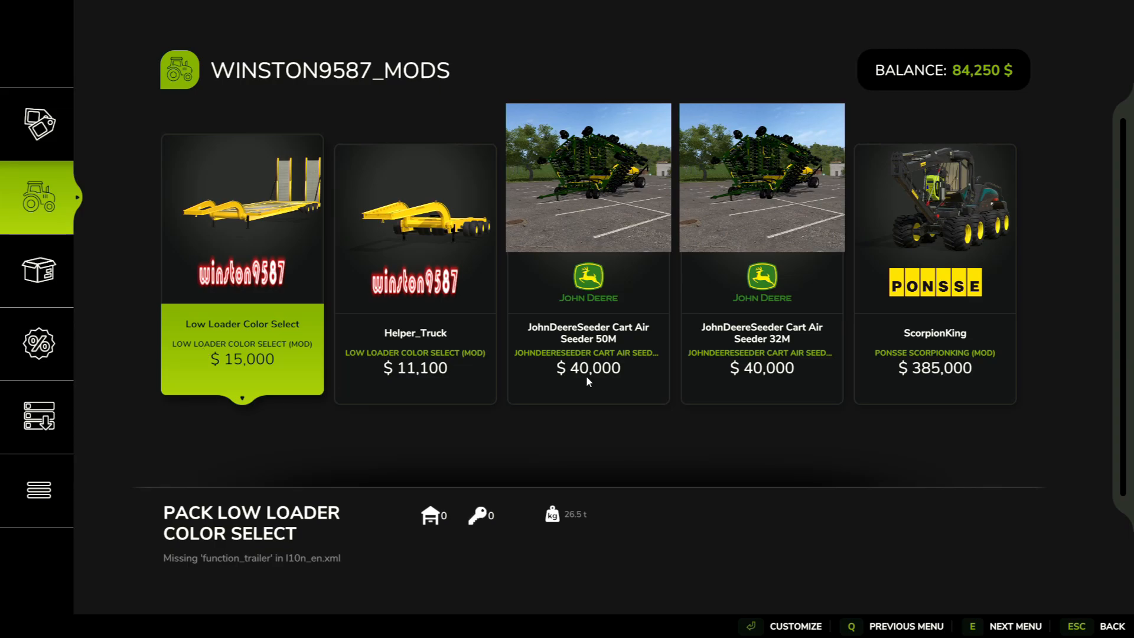
{"action": "left_click", "coordinate": [587, 368]}
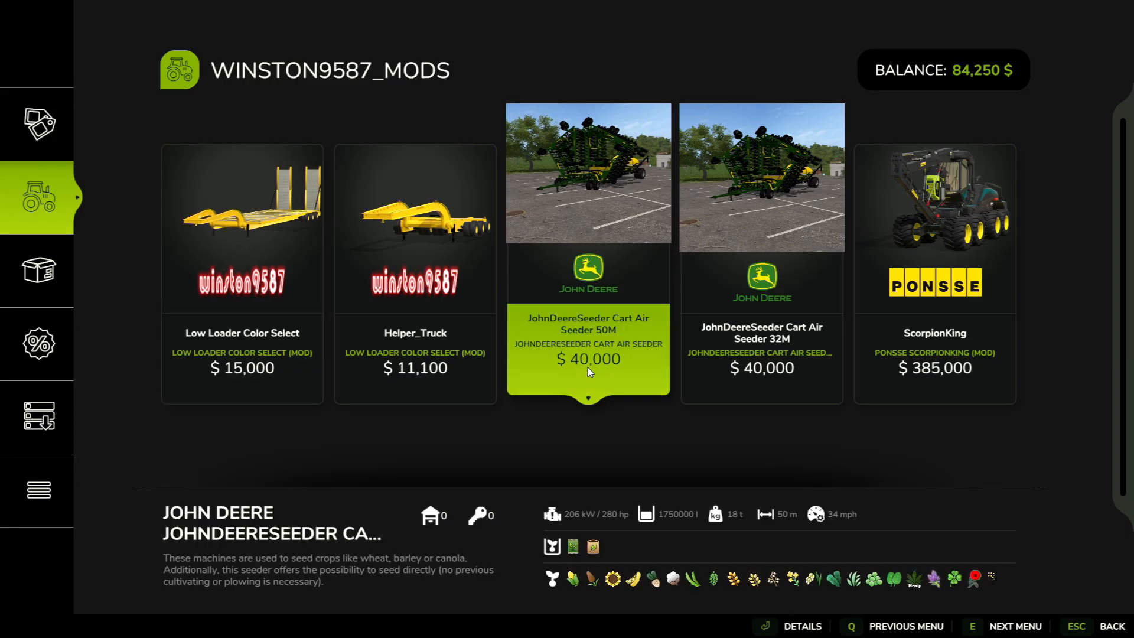
{"action": "left_click", "coordinate": [587, 367]}
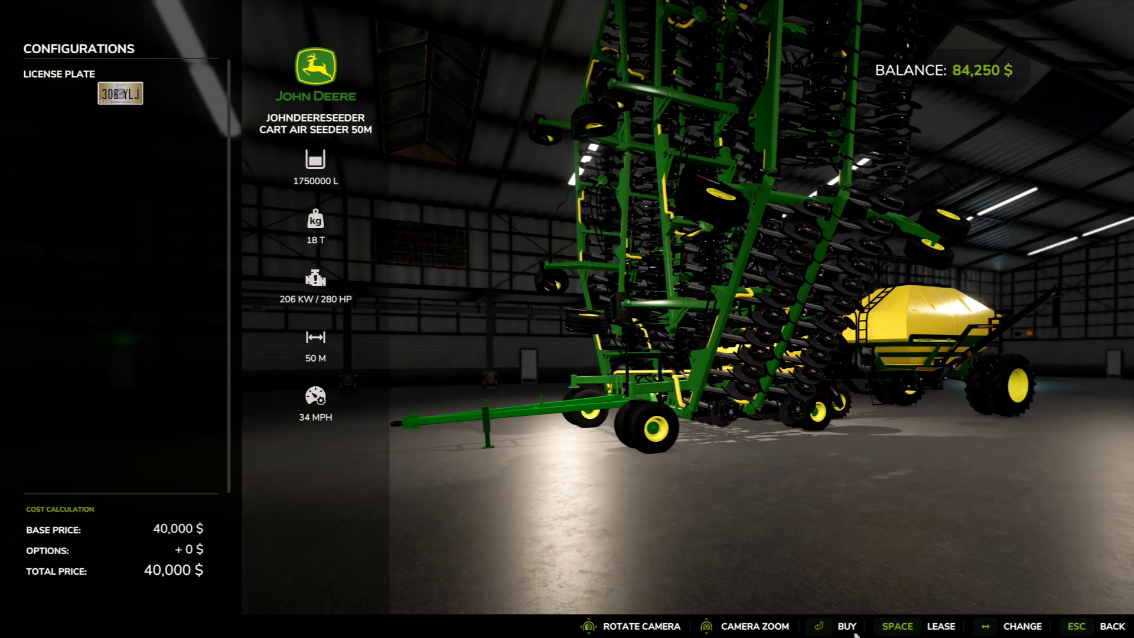
Lease the 50 m John Deere air seeder and leave the shop
{"action": "left_click", "coordinate": [934, 627]}
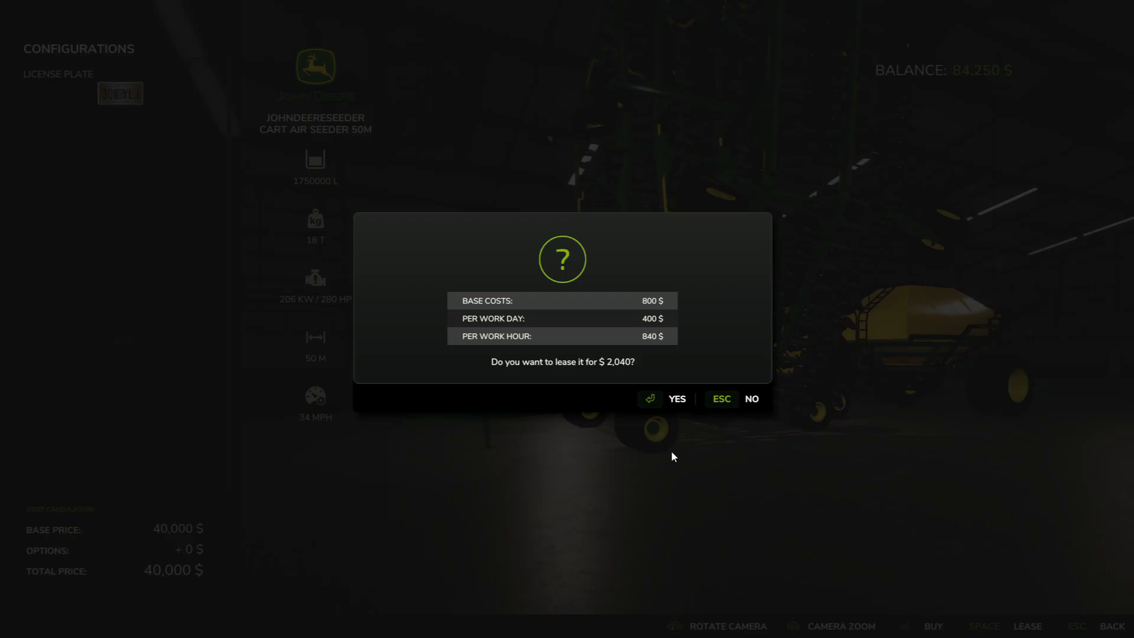
{"action": "left_click", "coordinate": [659, 397]}
{"action": "left_click", "coordinate": [720, 381]}
{"action": "key", "text": "Escape"}
{"action": "key", "text": "Escape"}
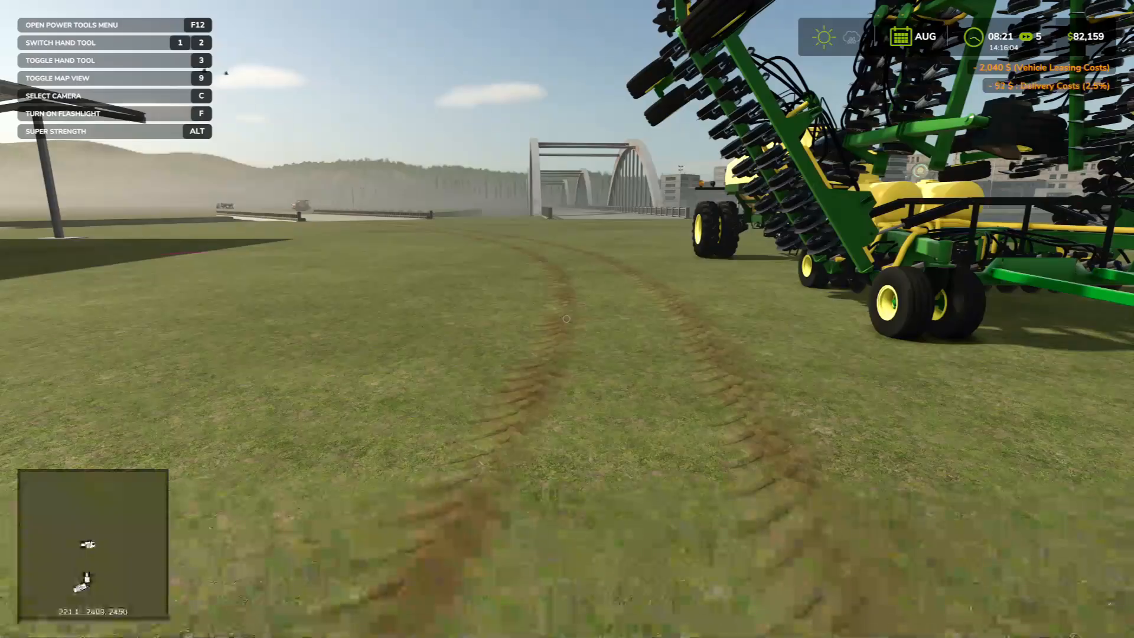
Switch to the Fendt tractor, widen its camera view, reverse it to the air seeder, attach the seeder, and pull forward
{"action": "key", "text": "Tab"}
{"action": "key", "text": "Tab"}
{"action": "key", "text": "Tab"}
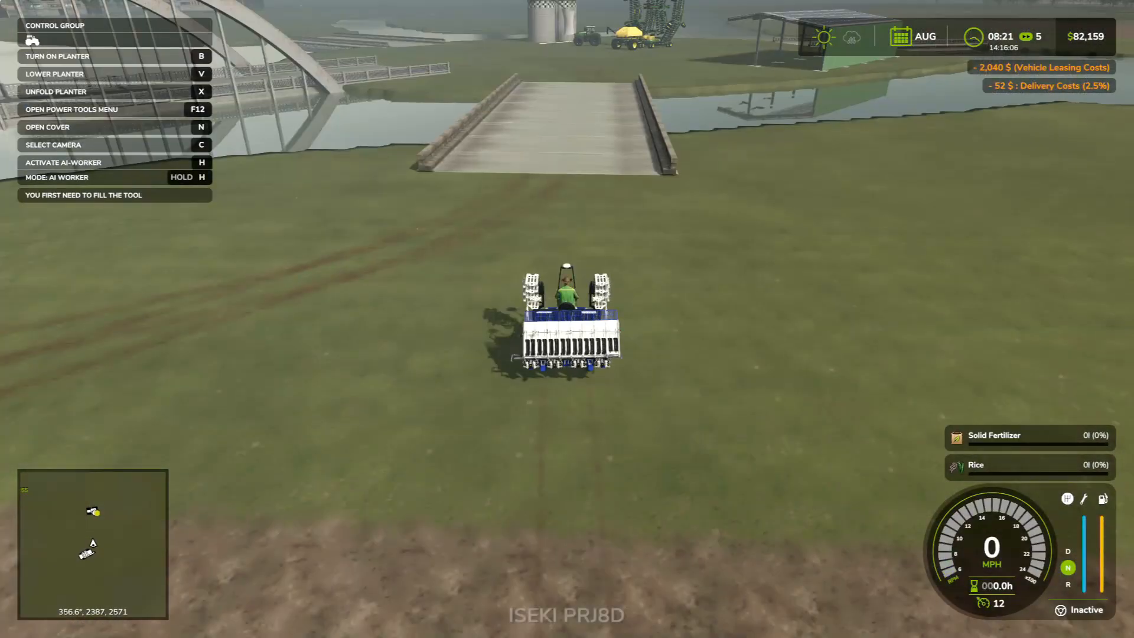
{"action": "scroll", "coordinate": [567, 318], "scroll_direction": "down", "scroll_amount": 5}
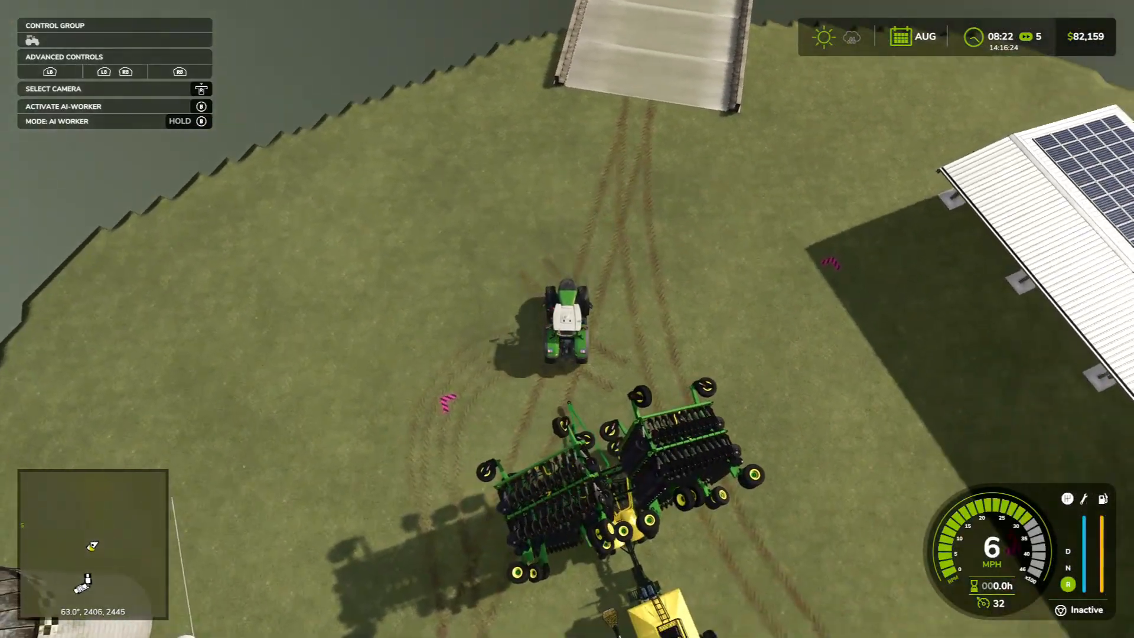
{"action": "key", "text": "q"}
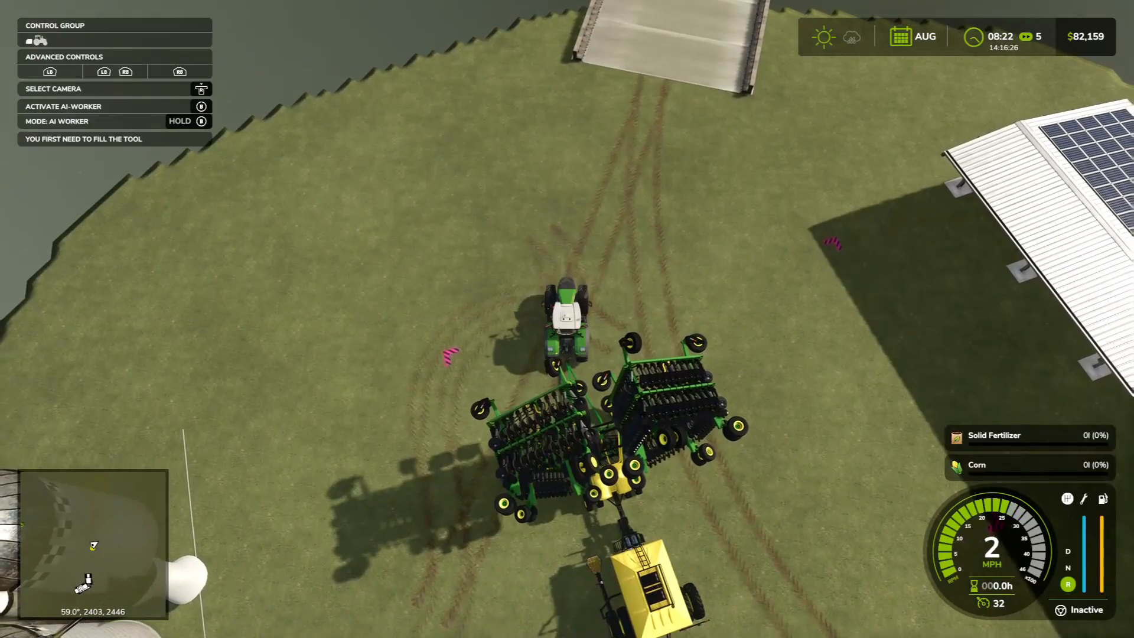
{"action": "key", "text": "w"}
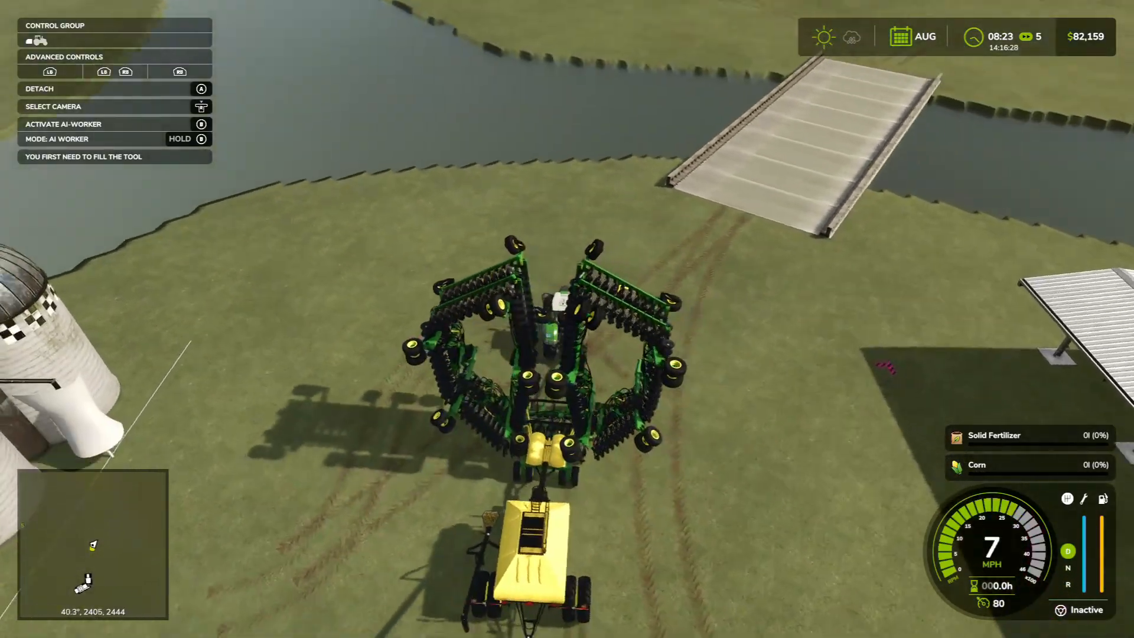
Drive the Fendt tractor and folded air seeder around the two silos and line them up with the concrete bridge
{"action": "key", "text": "a"}
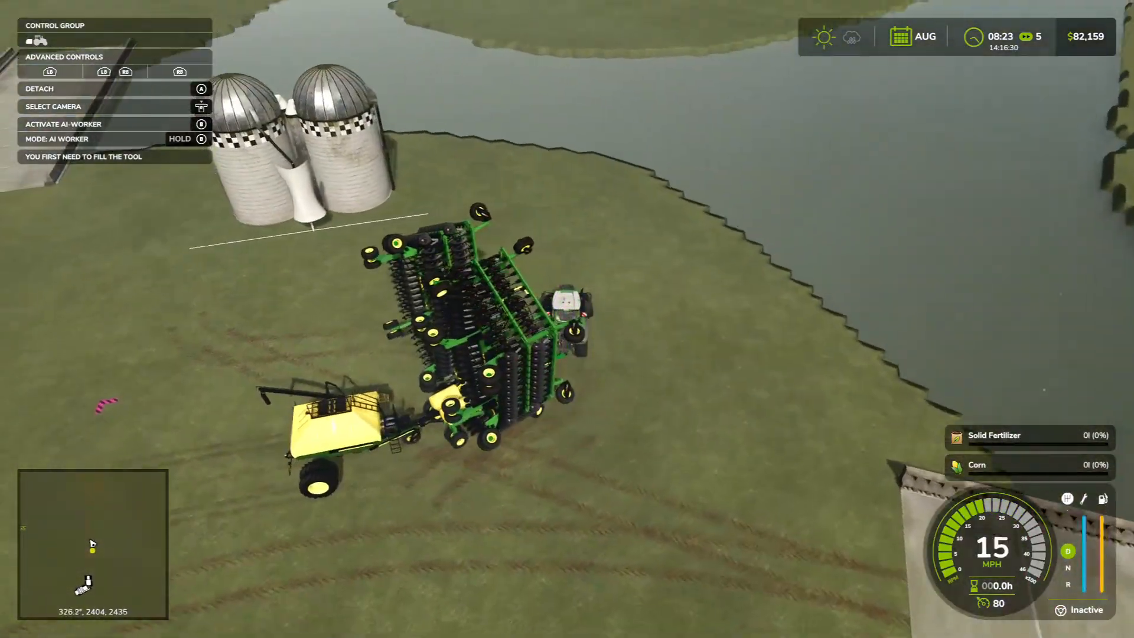
{"action": "key", "text": "a"}
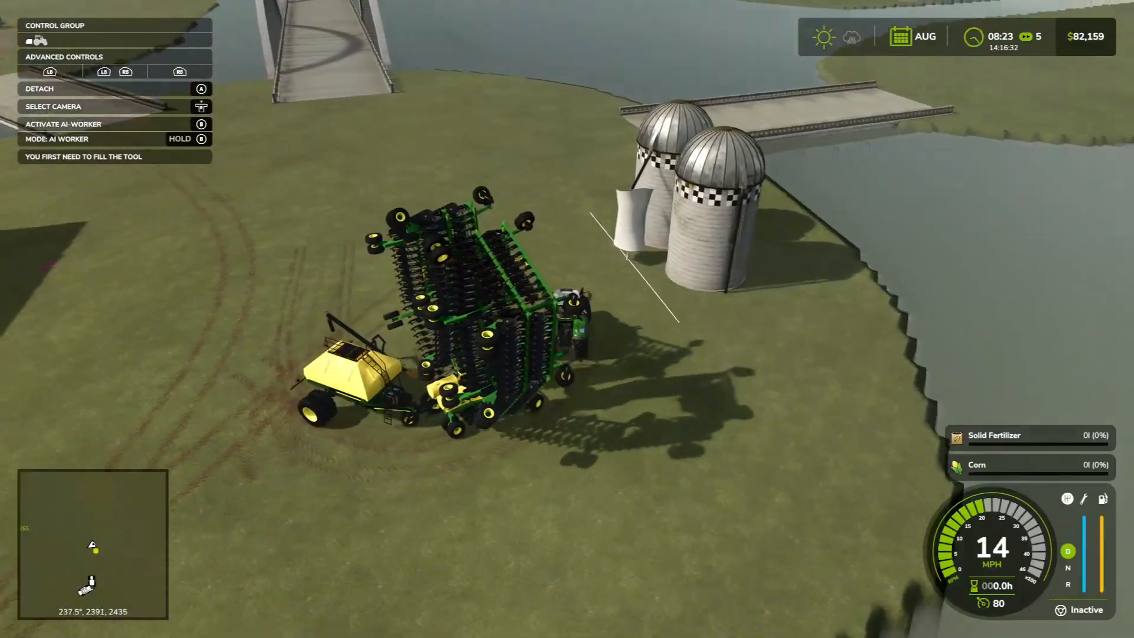
{"action": "key", "text": "w"}
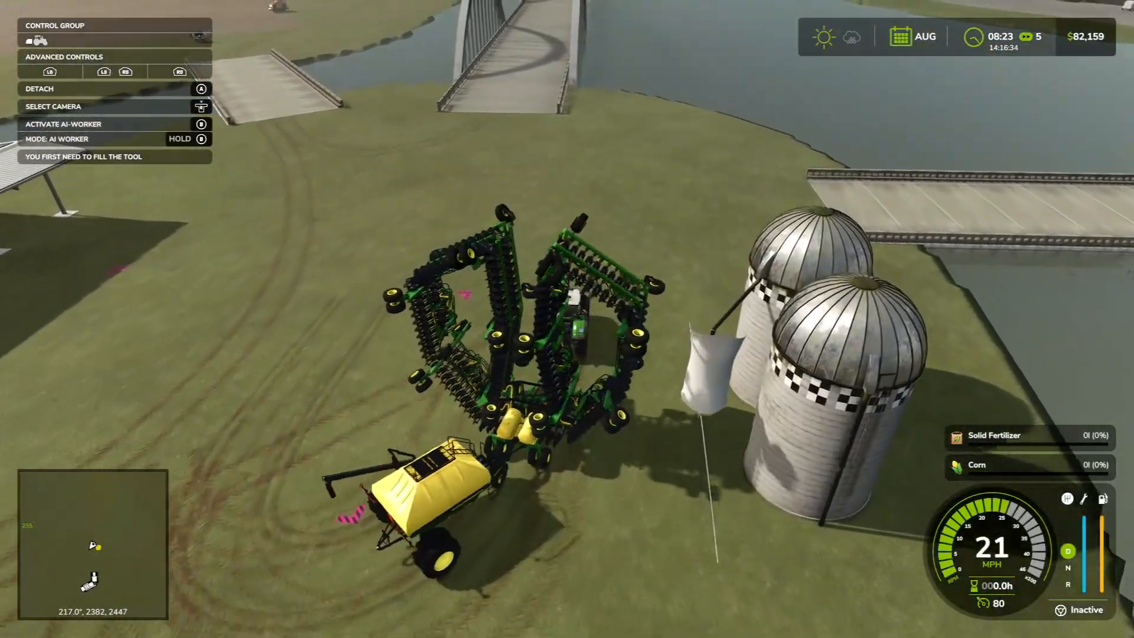
{"action": "key", "text": "d"}
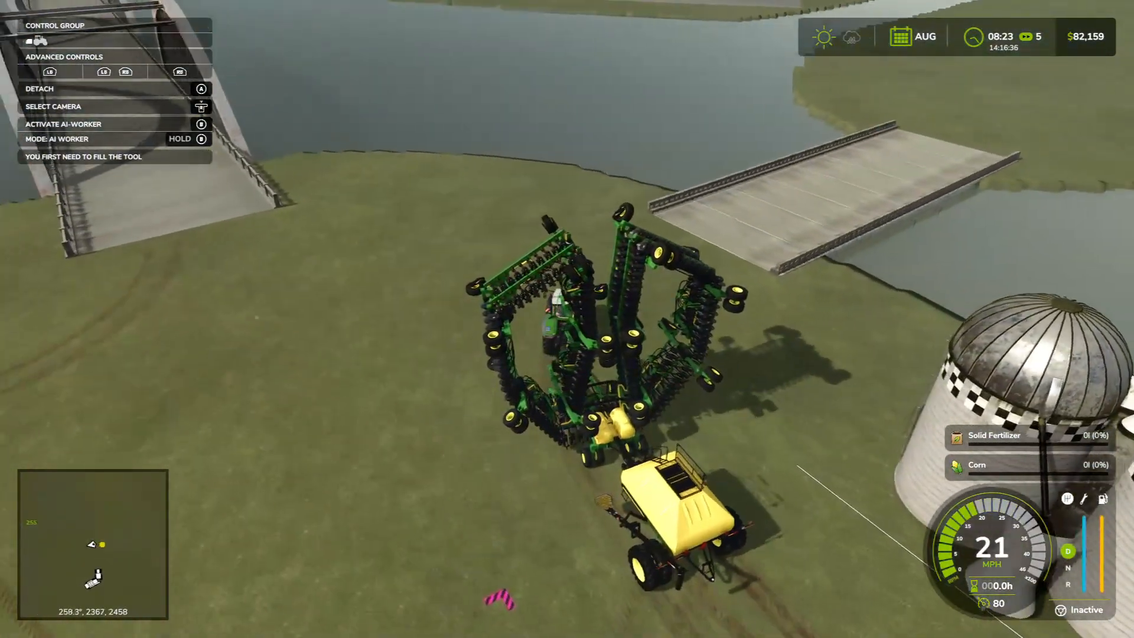
{"action": "key", "text": "d"}
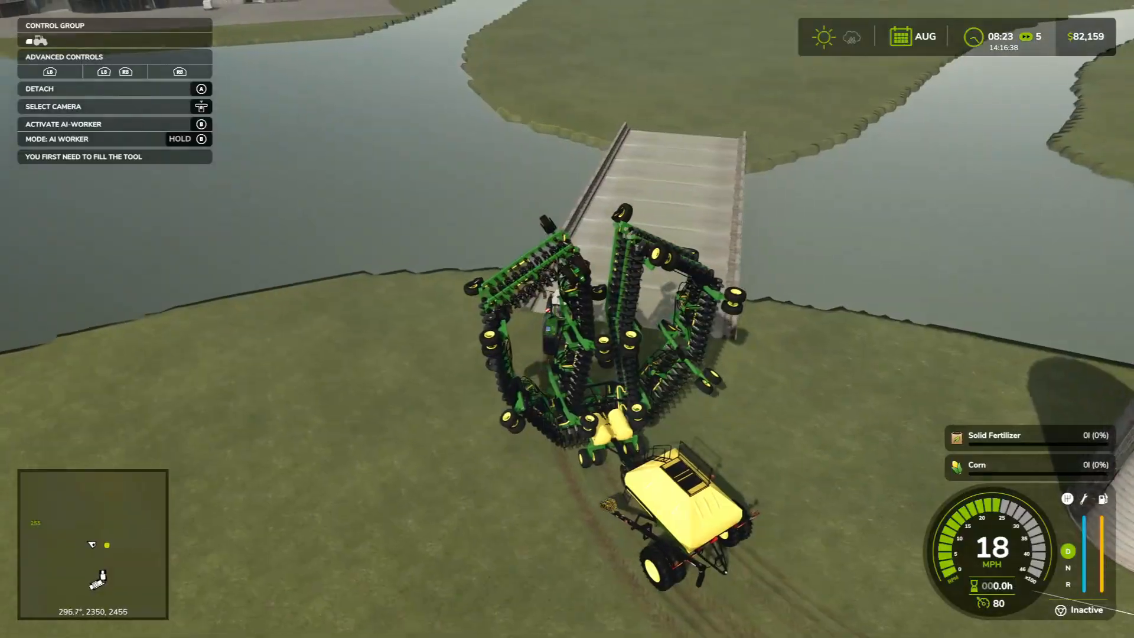
{"action": "key", "text": "w"}
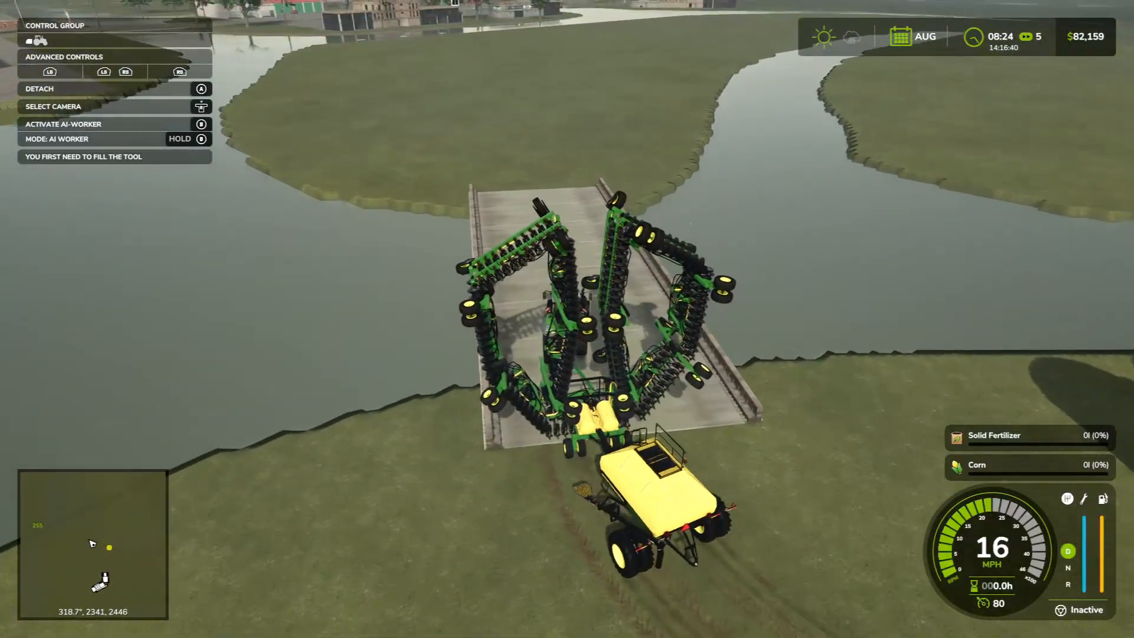
Drive the tractor and air seeder across the concrete bridge onto the field on the far side
{"action": "key", "text": "w"}
{"action": "key", "text": "a"}
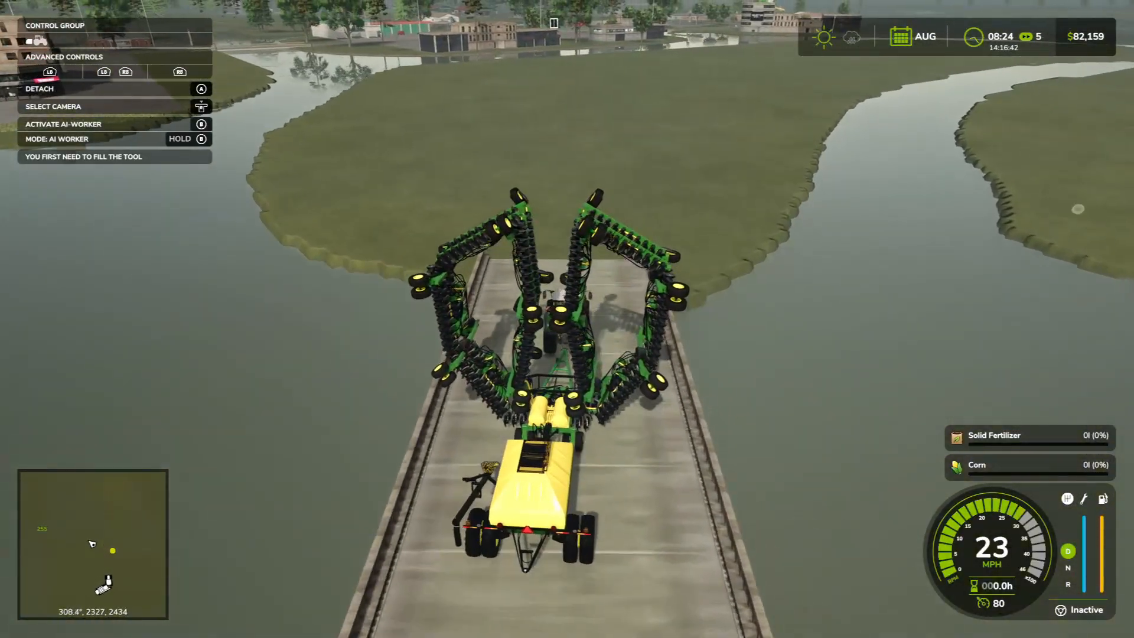
{"action": "key", "text": "w"}
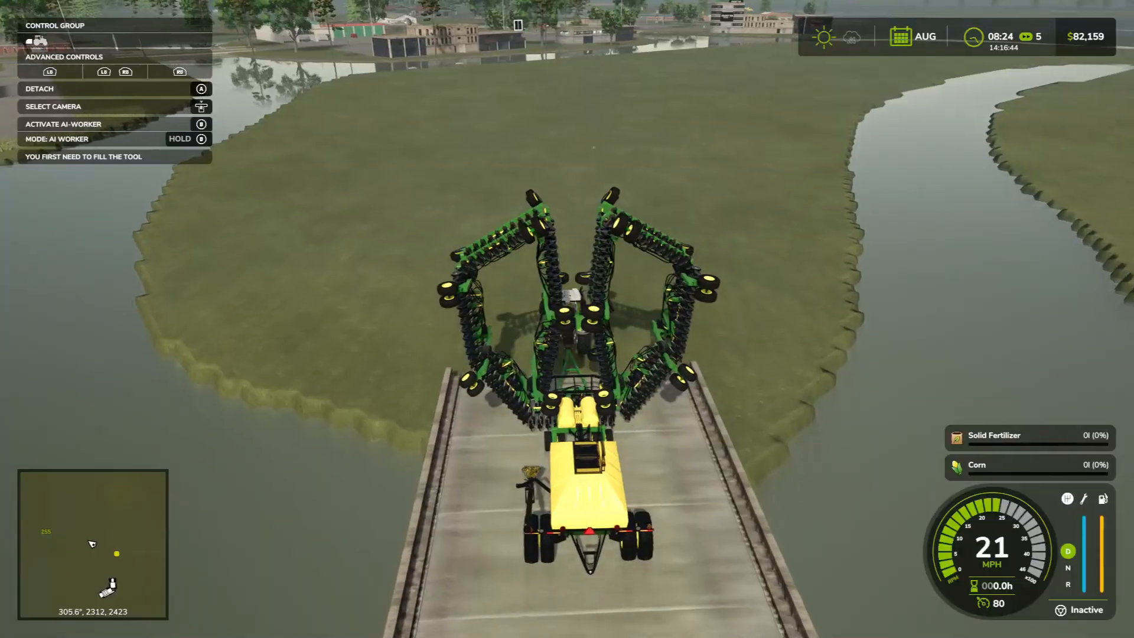
{"action": "key", "text": "w"}
{"action": "key", "text": "d"}
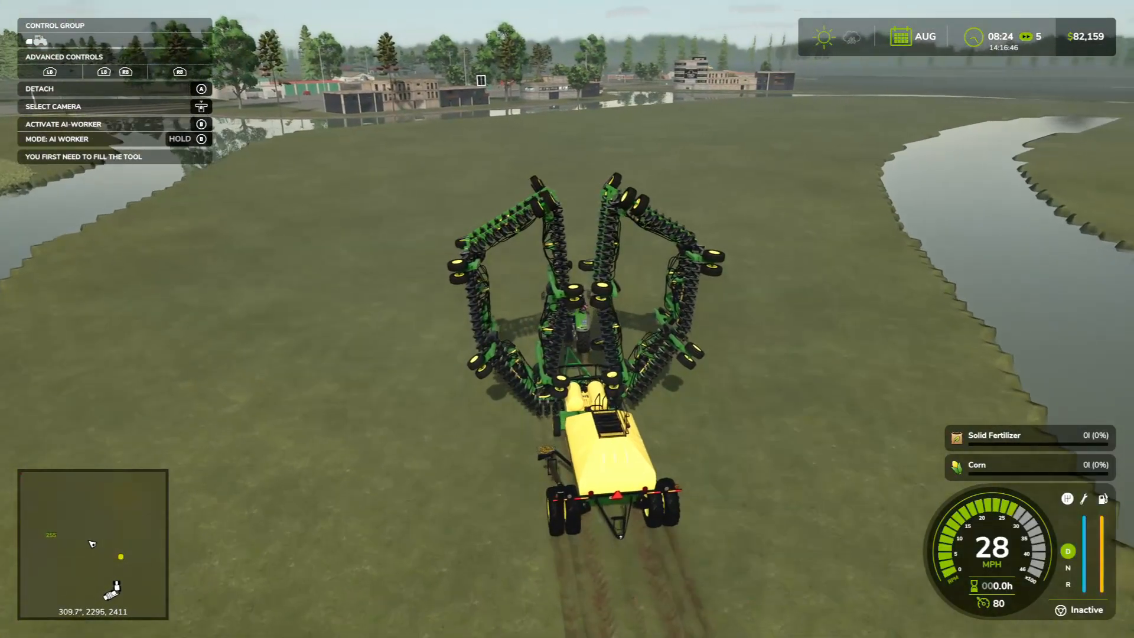
Get out of the tractor and walk past the seeder, back over the concrete bridge toward the open shed
{"action": "key", "text": "e"}
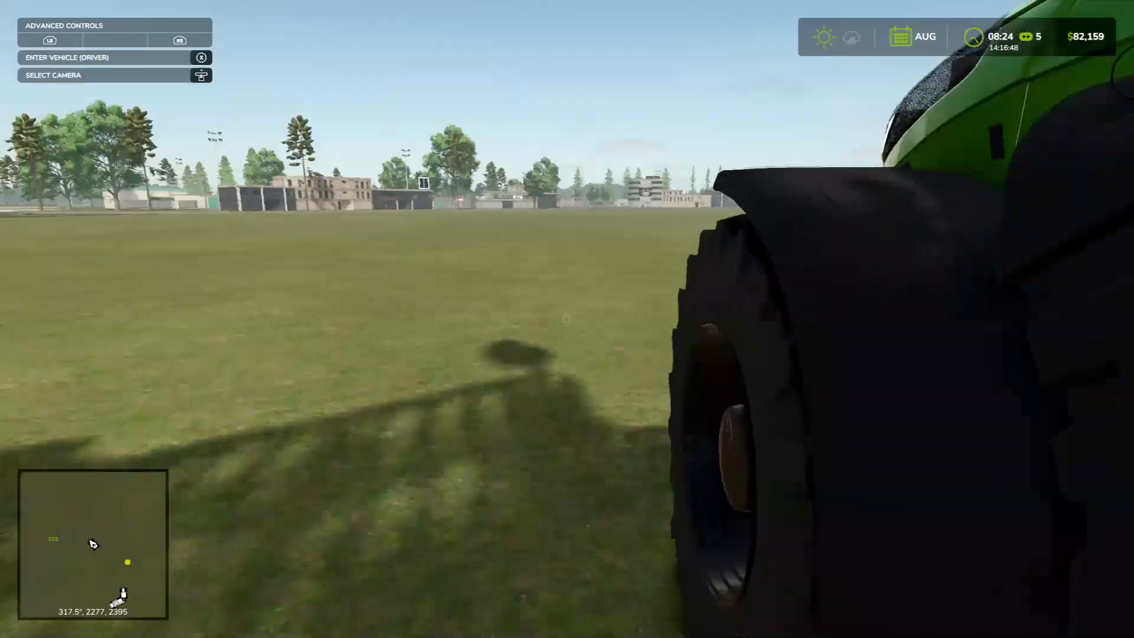
{"action": "key", "text": "w"}
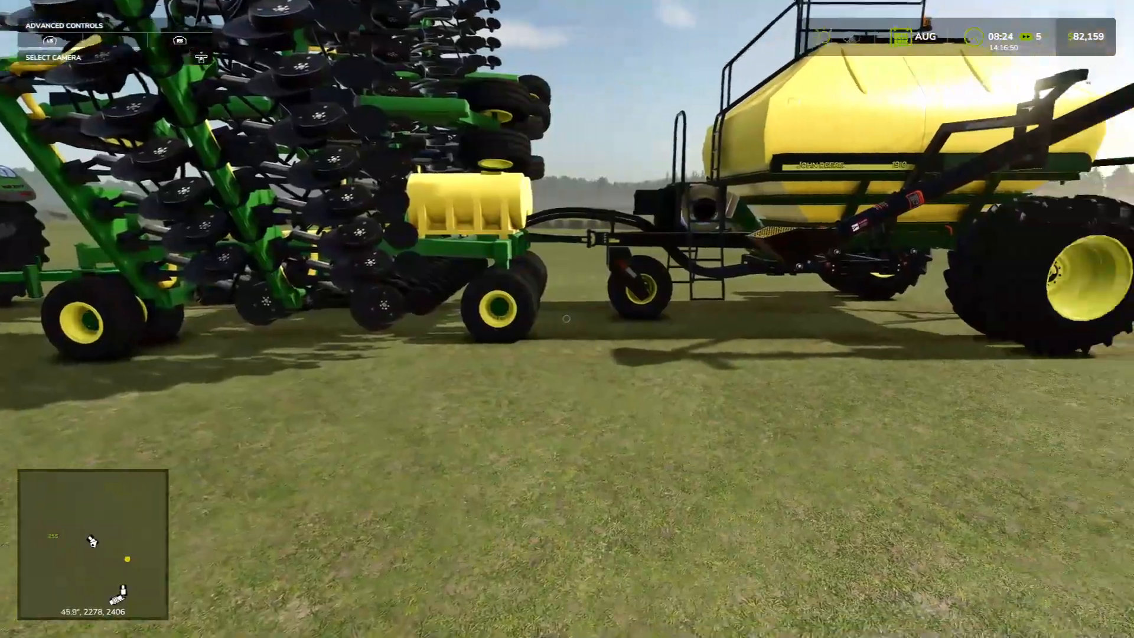
{"action": "key", "text": "w"}
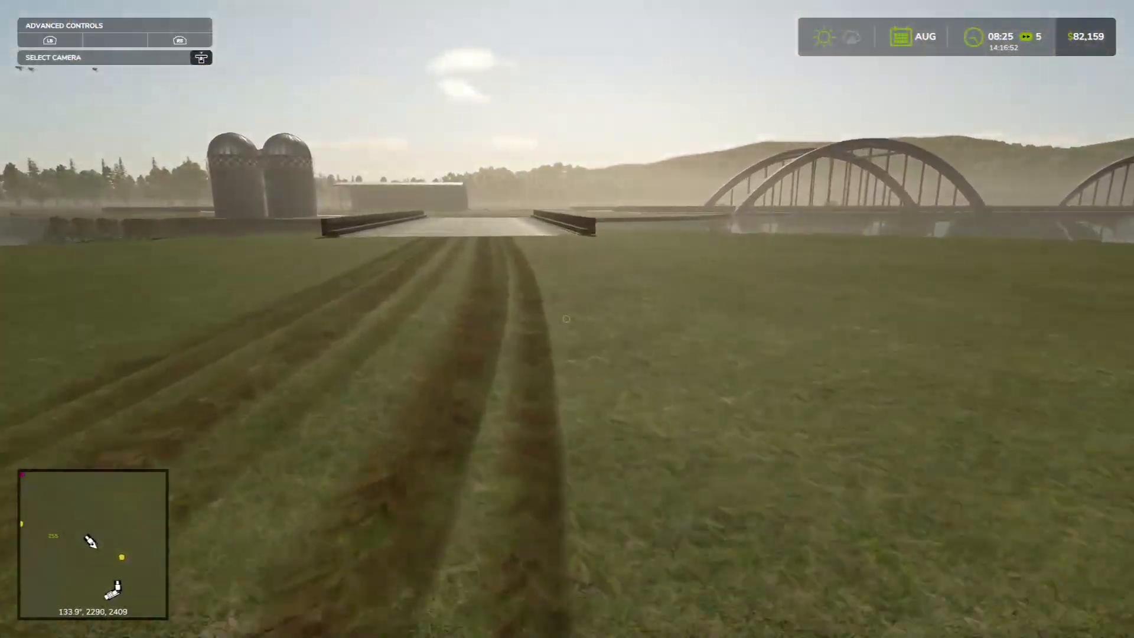
{"action": "key", "text": "w"}
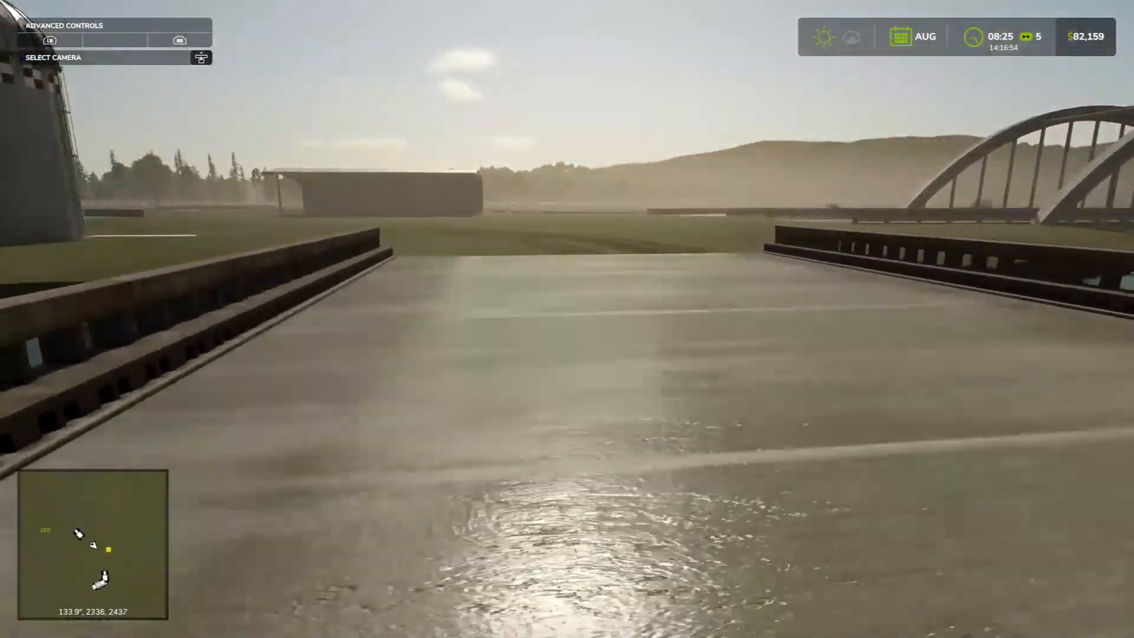
{"action": "key", "text": "w"}
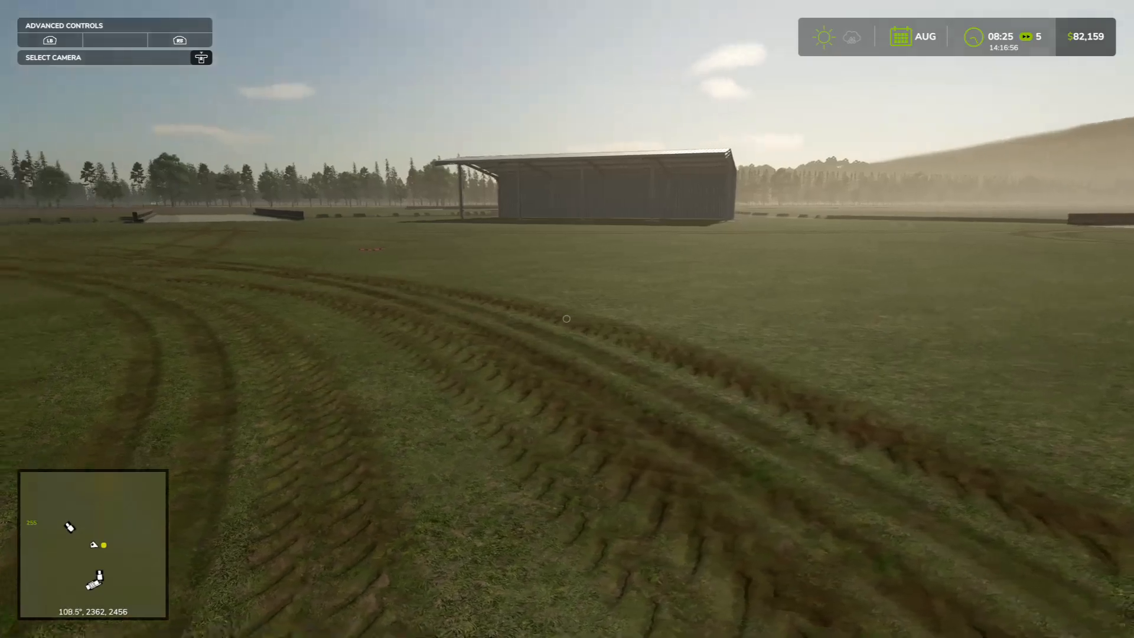
Quit the running game and exit Farming Simulator 25 to the desktop
{"action": "key", "text": "Escape"}
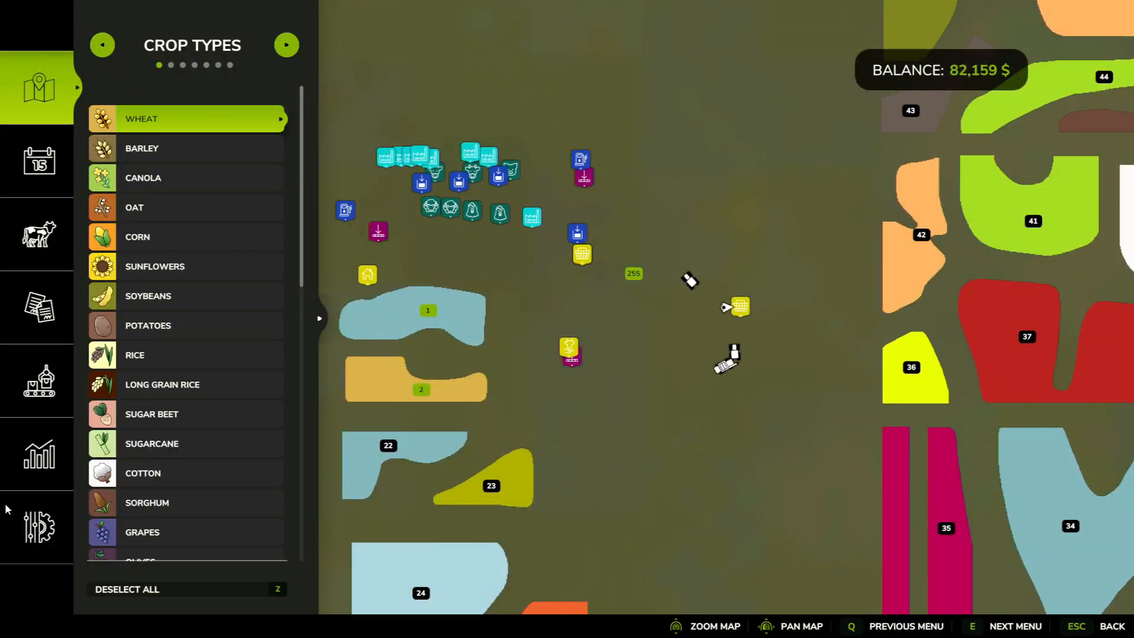
{"action": "left_click", "coordinate": [40, 527]}
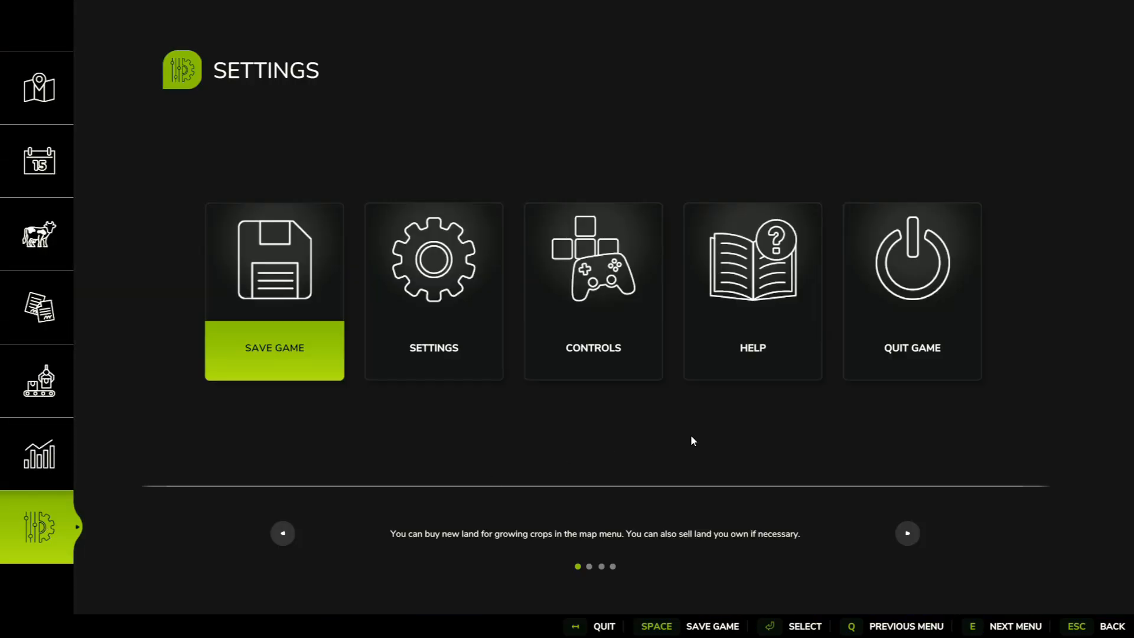
{"action": "left_click", "coordinate": [922, 351]}
{"action": "key", "text": "Return"}
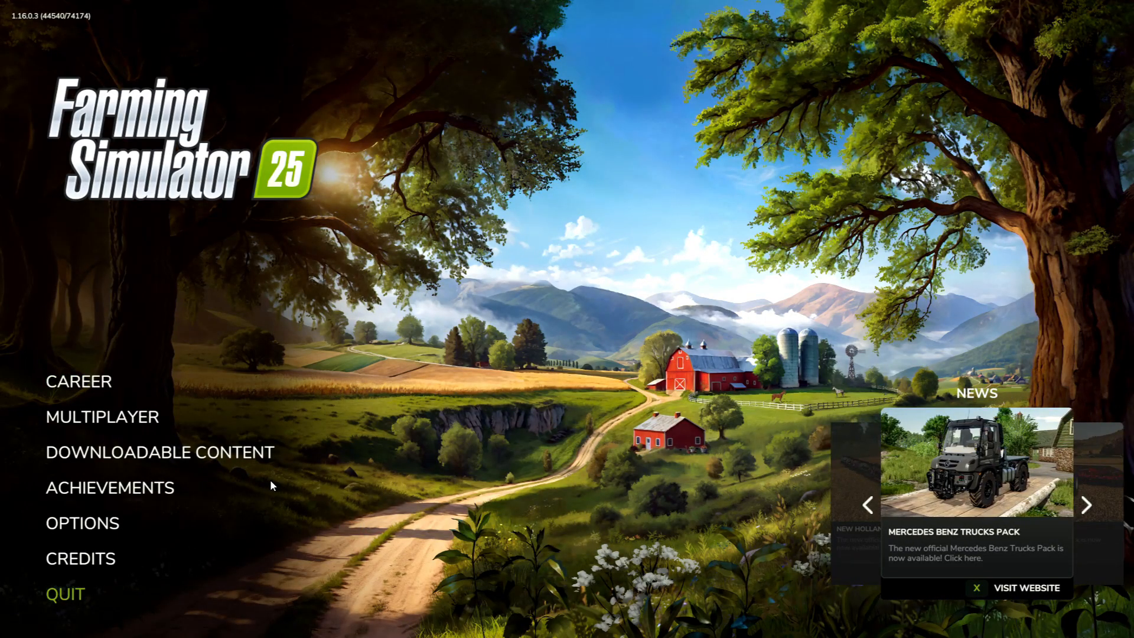
{"action": "left_click", "coordinate": [62, 595]}
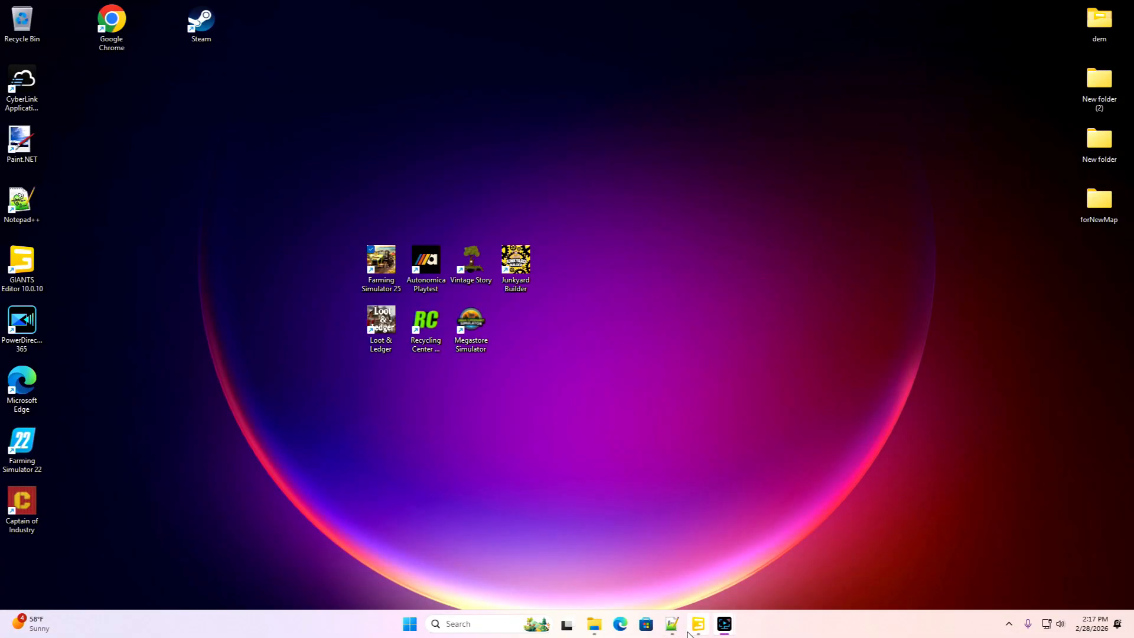
Switch to GIANTS Editor and look over the canals around the arched river bridges and the silo island
{"action": "left_click", "coordinate": [696, 626]}
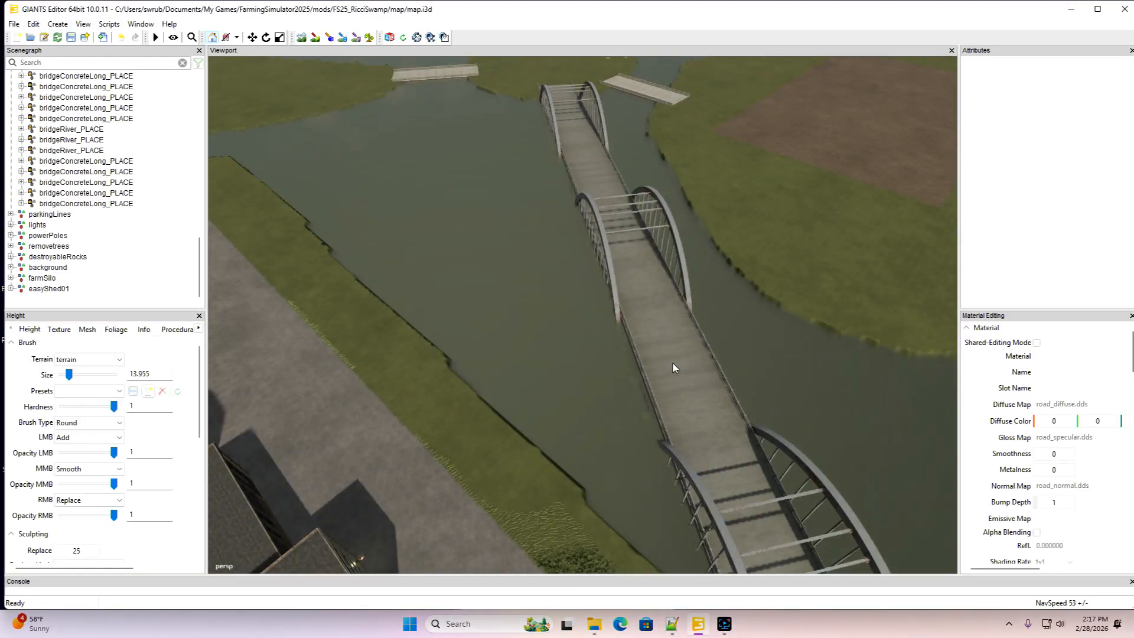
{"action": "scroll", "coordinate": [671, 361], "scroll_direction": "down", "scroll_amount": 5}
{"action": "scroll", "coordinate": [630, 310], "scroll_direction": "down", "scroll_amount": 3}
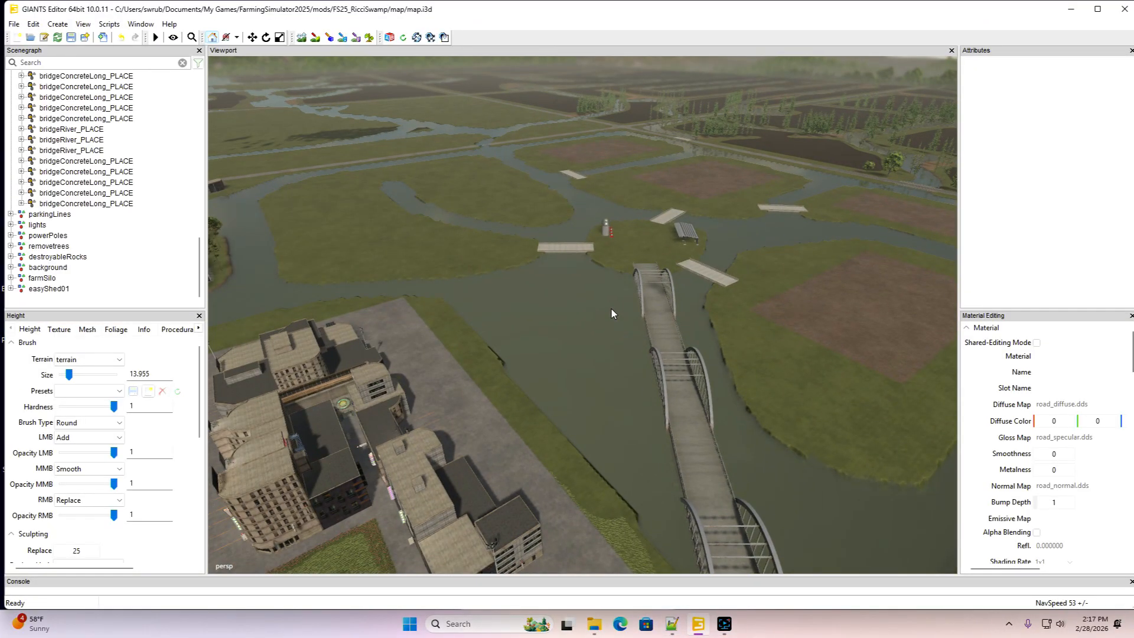
{"action": "scroll", "coordinate": [611, 310], "scroll_direction": "up", "scroll_amount": 2}
{"action": "mouse_move", "coordinate": [611, 310]}
{"action": "left_mouse_down", "text": "alt"}
{"action": "mouse_move", "coordinate": [647, 314]}
{"action": "mouse_move", "coordinate": [615, 283]}
{"action": "mouse_move", "coordinate": [613, 319]}
{"action": "left_mouse_up", "text": "alt"}
{"action": "scroll", "coordinate": [615, 283], "scroll_direction": "up", "scroll_amount": 3}
{"action": "scroll", "coordinate": [439, 247], "scroll_direction": "up", "scroll_amount": 2}
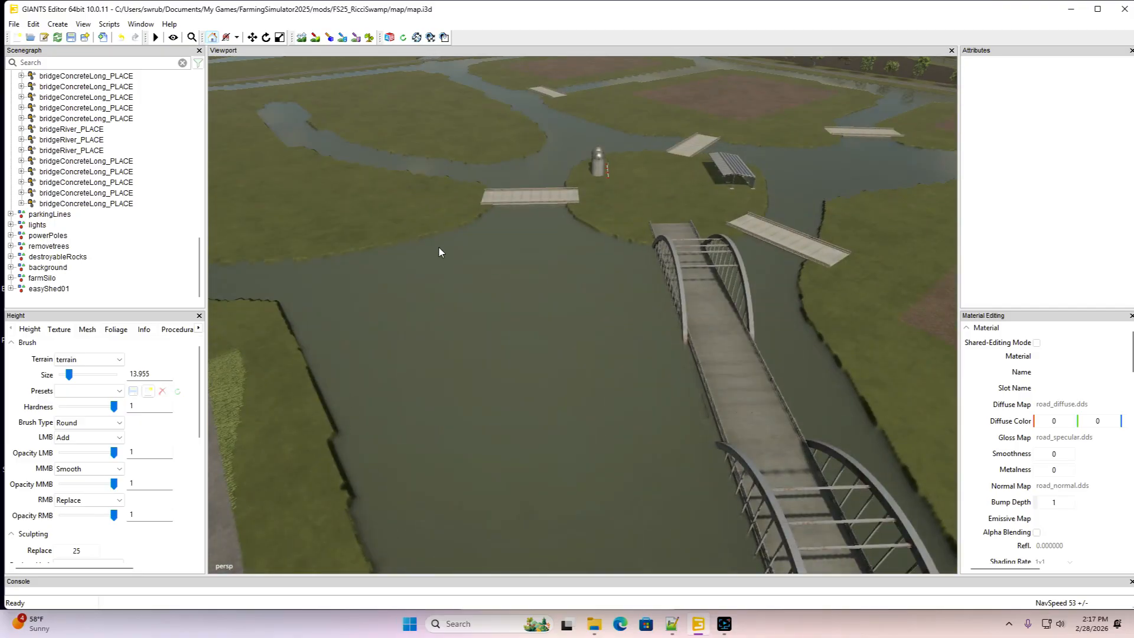
Collapse the bridges group in the scenegraph and hide the waterPlanes group to expose the canal beds
{"action": "left_click_drag", "start_coordinate": [199, 264], "coordinate": [210, 124]}
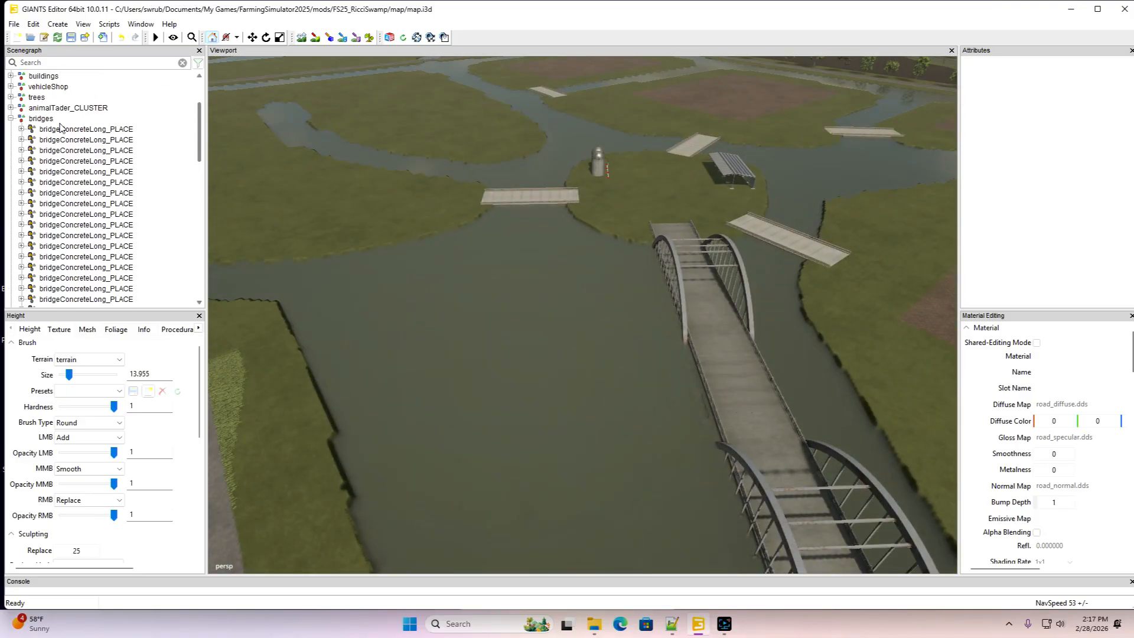
{"action": "left_click", "coordinate": [11, 120]}
{"action": "left_click", "coordinate": [11, 204]}
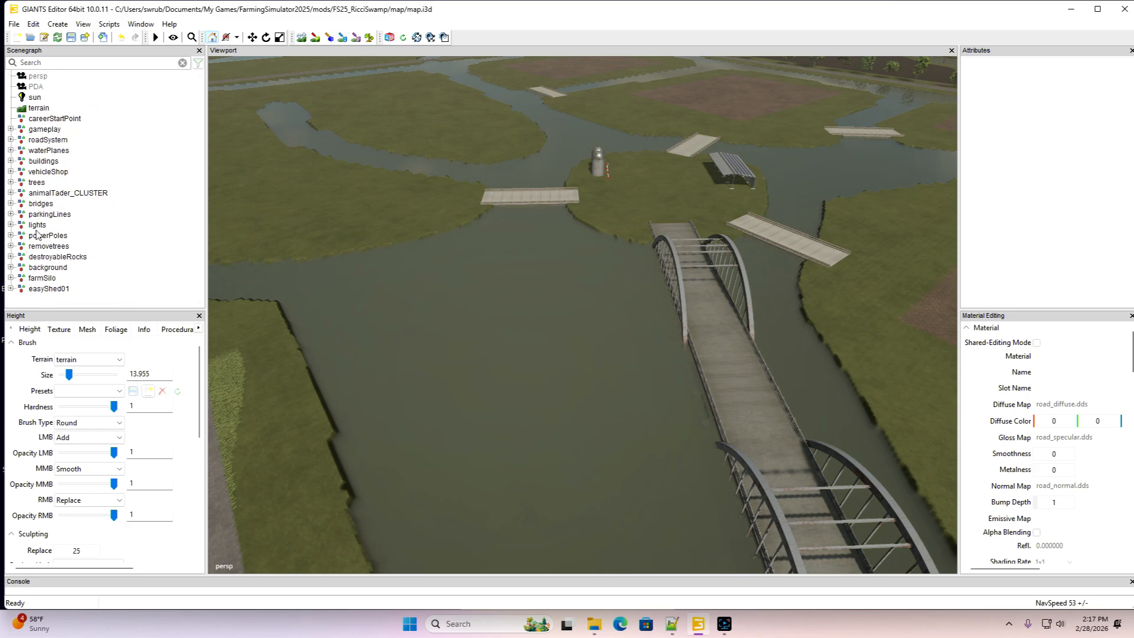
{"action": "left_click", "coordinate": [24, 153]}
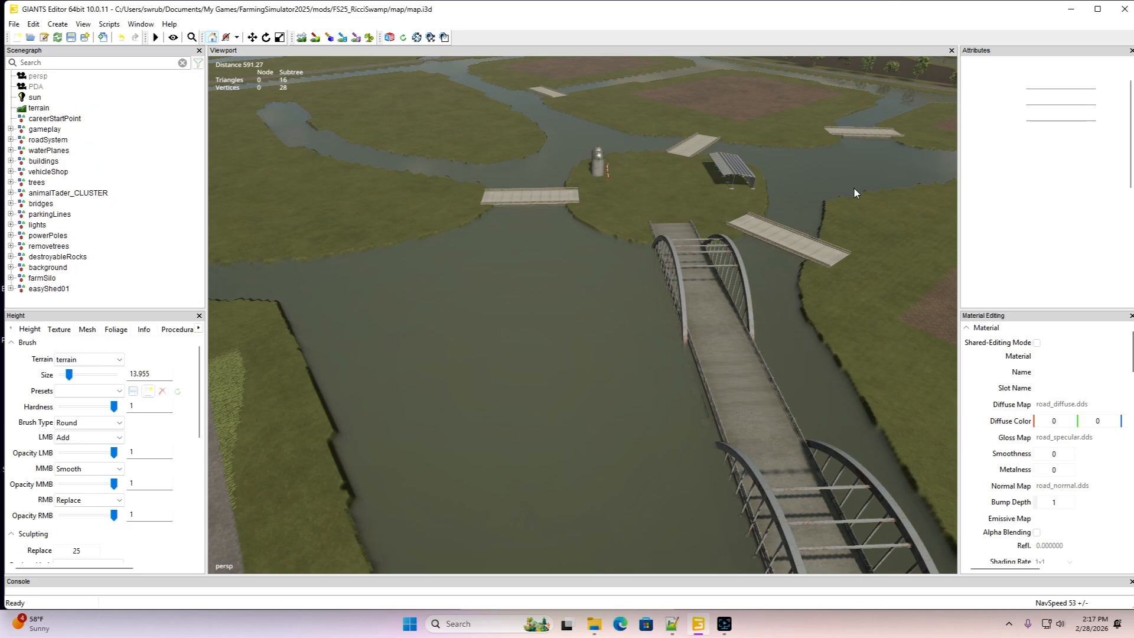
{"action": "left_click", "coordinate": [1028, 299]}
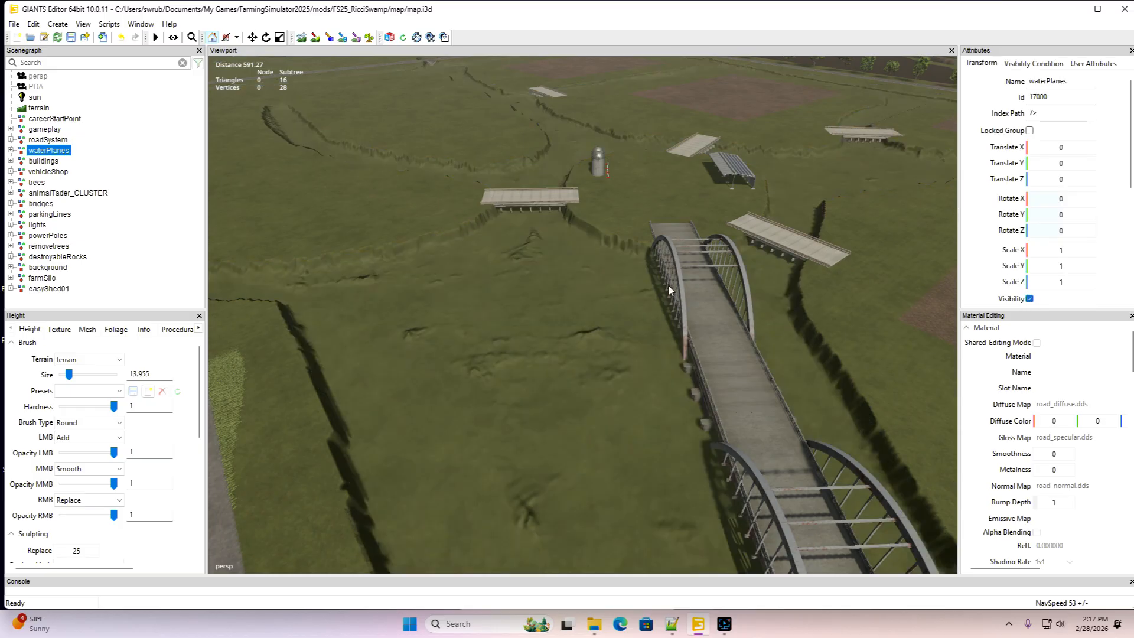
Set the sculpting replace height to 20 and level the canal-bed bumps beside the arched bridge, enlarging the brush to 25.955
{"action": "left_click_drag", "start_coordinate": [548, 339], "coordinate": [590, 370], "text": "alt"}
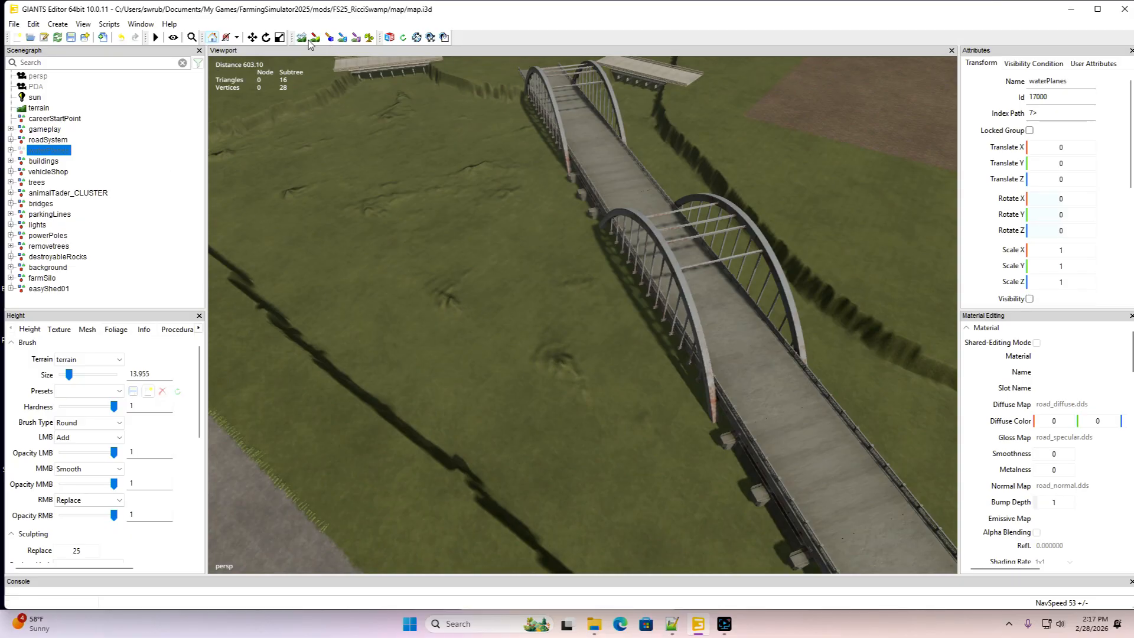
{"action": "double_click", "coordinate": [91, 548]}
{"action": "type", "text": "2"}
{"action": "type", "text": "t"}
{"action": "middle_click_drag", "start_coordinate": [554, 282], "coordinate": [606, 302]}
{"action": "mouse_move", "coordinate": [551, 371]}
{"action": "middle_mouse_down"}
{"action": "mouse_move", "coordinate": [599, 413]}
{"action": "mouse_move", "coordinate": [457, 283]}
{"action": "mouse_move", "coordinate": [515, 202]}
{"action": "middle_mouse_up"}
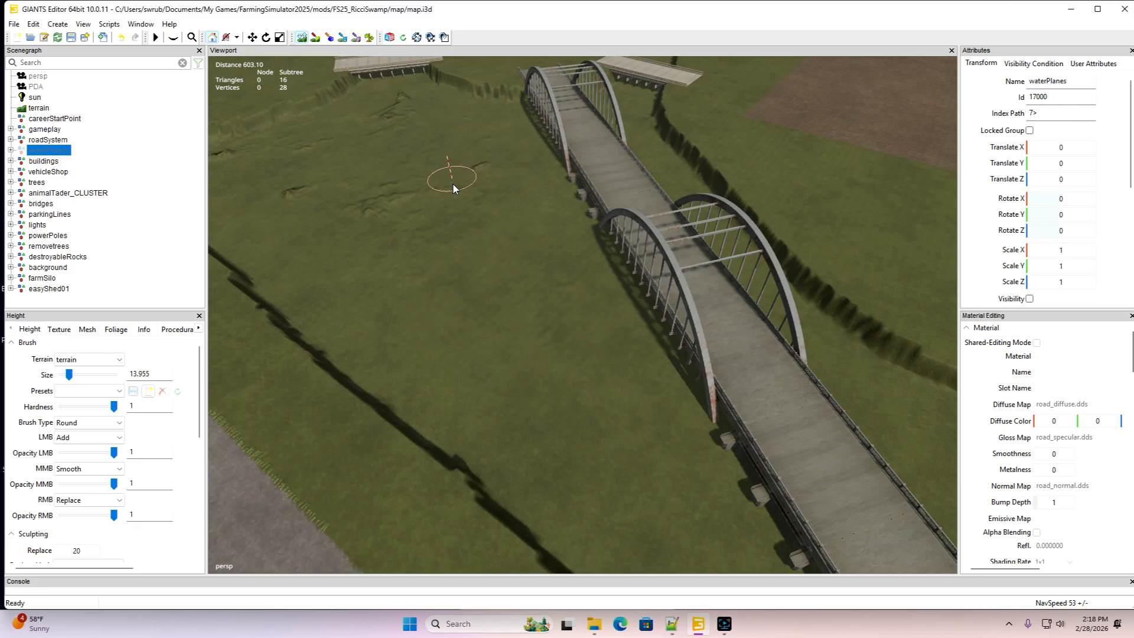
{"action": "scroll", "coordinate": [466, 264], "scroll_direction": "up", "scroll_amount": 6}
{"action": "mouse_move", "coordinate": [452, 267]}
{"action": "middle_mouse_down"}
{"action": "mouse_move", "coordinate": [367, 197]}
{"action": "mouse_move", "coordinate": [296, 162]}
{"action": "middle_mouse_up"}
Reduce the height brush to 15.955 and level the rough canal bed at the bend beside the paved yard
{"action": "left_click_drag", "start_coordinate": [514, 268], "coordinate": [362, 284], "text": "alt"}
{"action": "scroll", "coordinate": [502, 187], "scroll_direction": "up", "scroll_amount": 3}
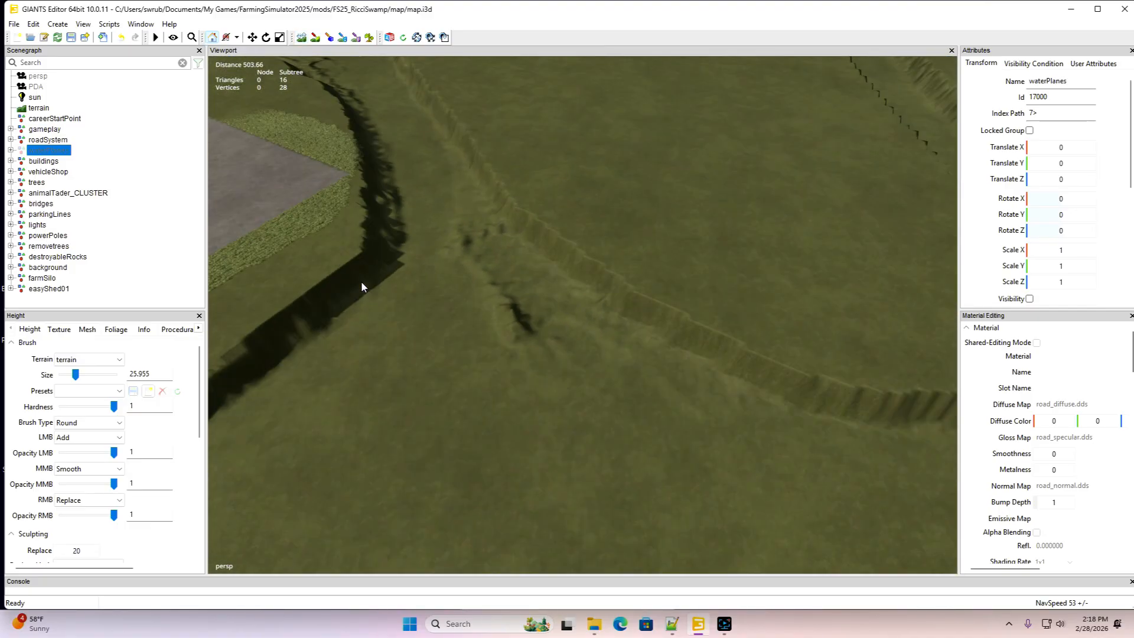
{"action": "left_click", "coordinate": [302, 37]}
{"action": "scroll", "coordinate": [422, 200], "scroll_direction": "down", "scroll_amount": 13}
{"action": "scroll", "coordinate": [421, 195], "scroll_direction": "down", "scroll_amount": 7}
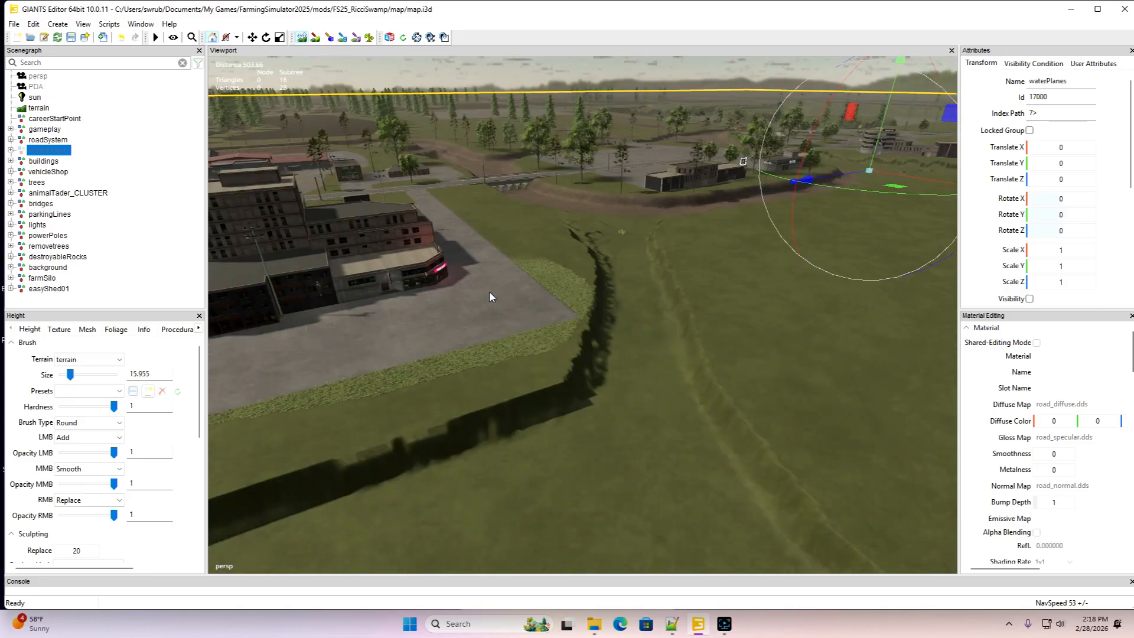
Level the bumps in the canal bed between the steep bank and the brown path leading to the road bridge
{"action": "mouse_move", "coordinate": [490, 292]}
{"action": "left_mouse_down", "text": "alt"}
{"action": "mouse_move", "coordinate": [515, 233]}
{"action": "mouse_move", "coordinate": [346, 345]}
{"action": "left_mouse_up", "text": "alt"}
{"action": "scroll", "coordinate": [518, 232], "scroll_direction": "up", "scroll_amount": 5}
{"action": "left_click", "coordinate": [302, 37]}
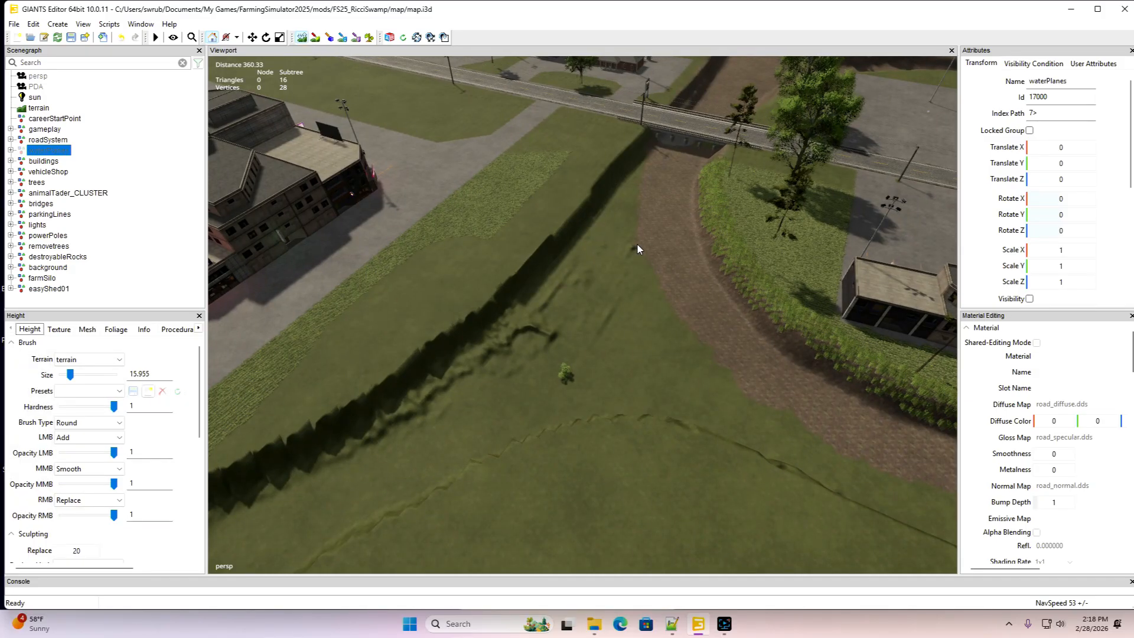
{"action": "mouse_move", "coordinate": [637, 244]}
{"action": "right_mouse_down"}
{"action": "mouse_move", "coordinate": [402, 449]}
{"action": "mouse_move", "coordinate": [540, 329]}
{"action": "right_mouse_up"}
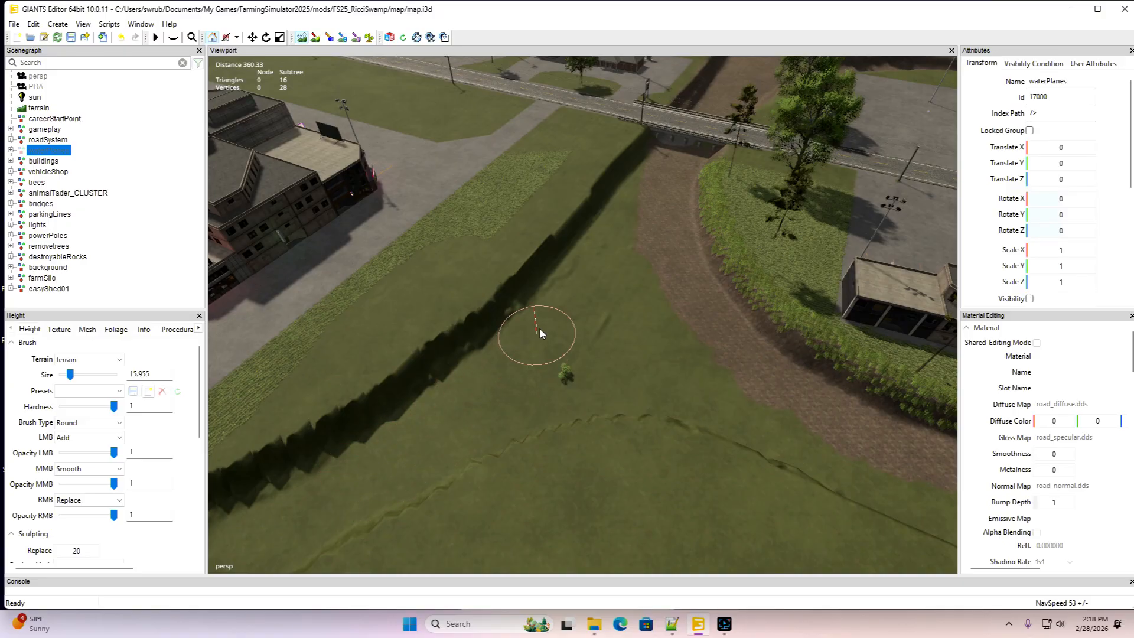
{"action": "mouse_move", "coordinate": [599, 300]}
{"action": "right_mouse_down"}
{"action": "mouse_move", "coordinate": [686, 362]}
{"action": "mouse_move", "coordinate": [618, 340]}
{"action": "right_mouse_up"}
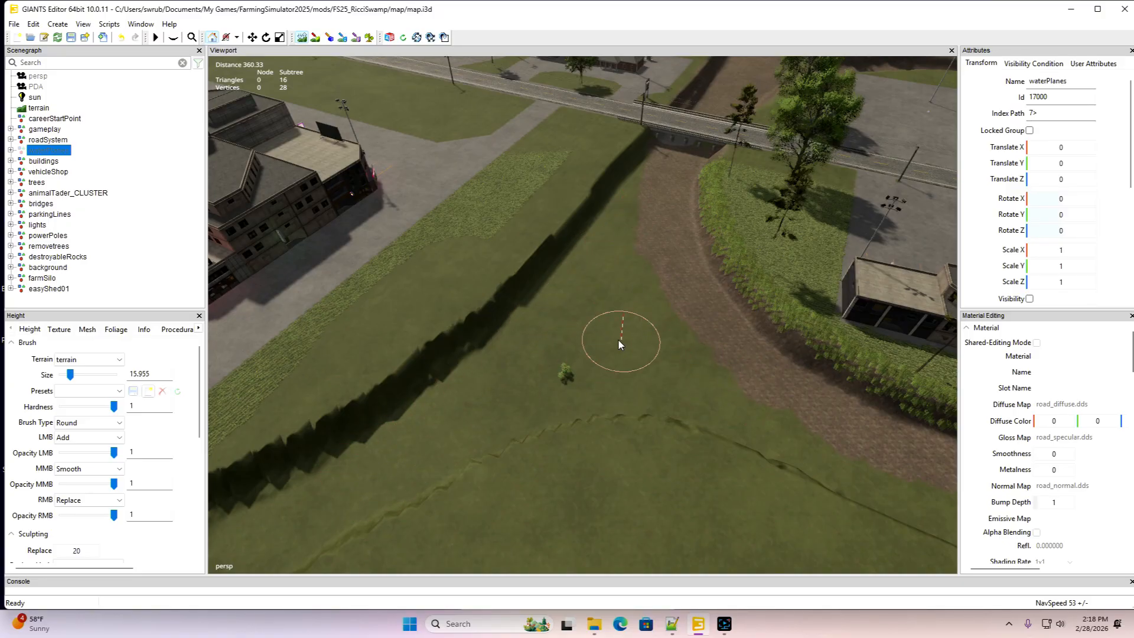
Switch to foliage painting on the decoBush layer to erase the stray bush in the canal bed beside the brown path
{"action": "left_click", "coordinate": [115, 330]}
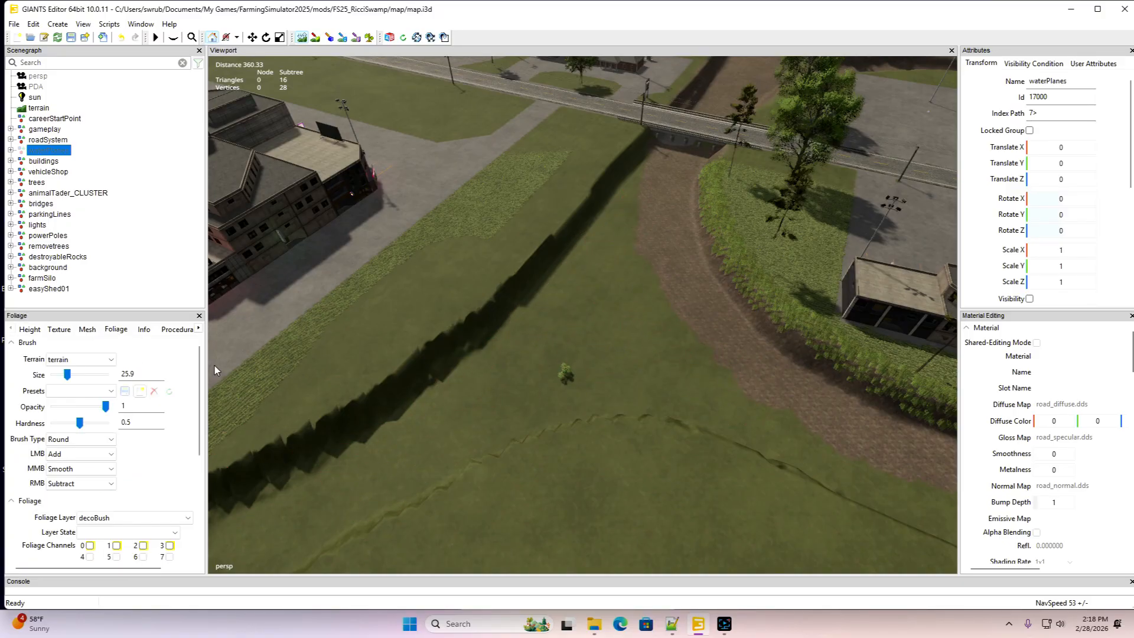
{"action": "left_click", "coordinate": [370, 37]}
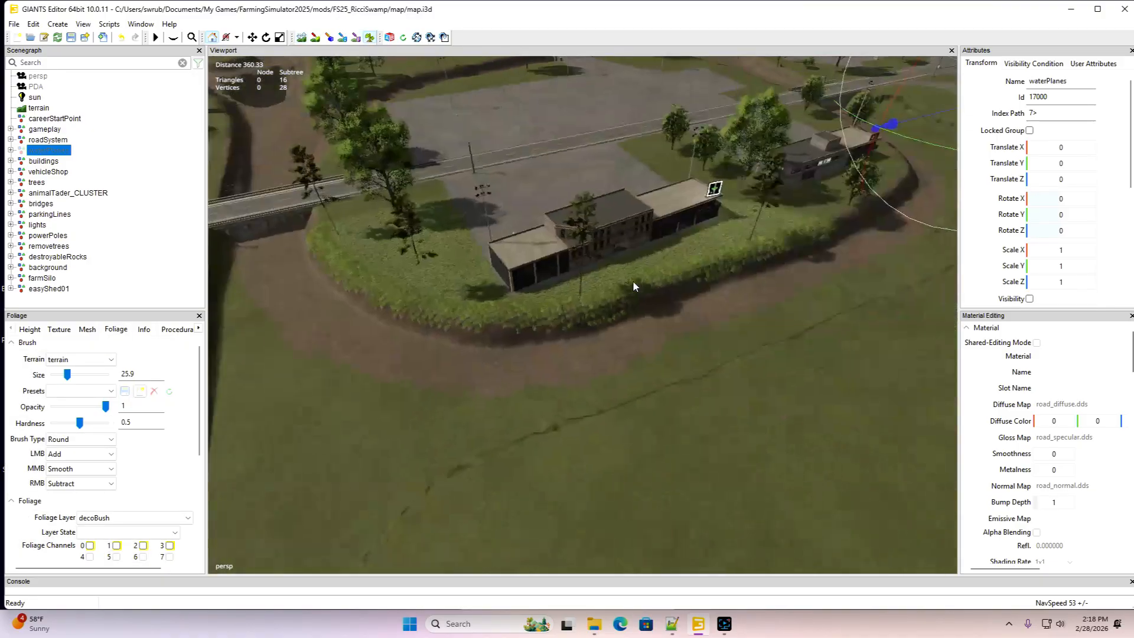
Deselect the waterPlanes group and level the rough mounds in the canal bed between the curved banks near the office building
{"action": "left_click_drag", "start_coordinate": [633, 280], "coordinate": [741, 247], "text": "alt"}
{"action": "scroll", "coordinate": [746, 186], "scroll_direction": "up", "scroll_amount": 5}
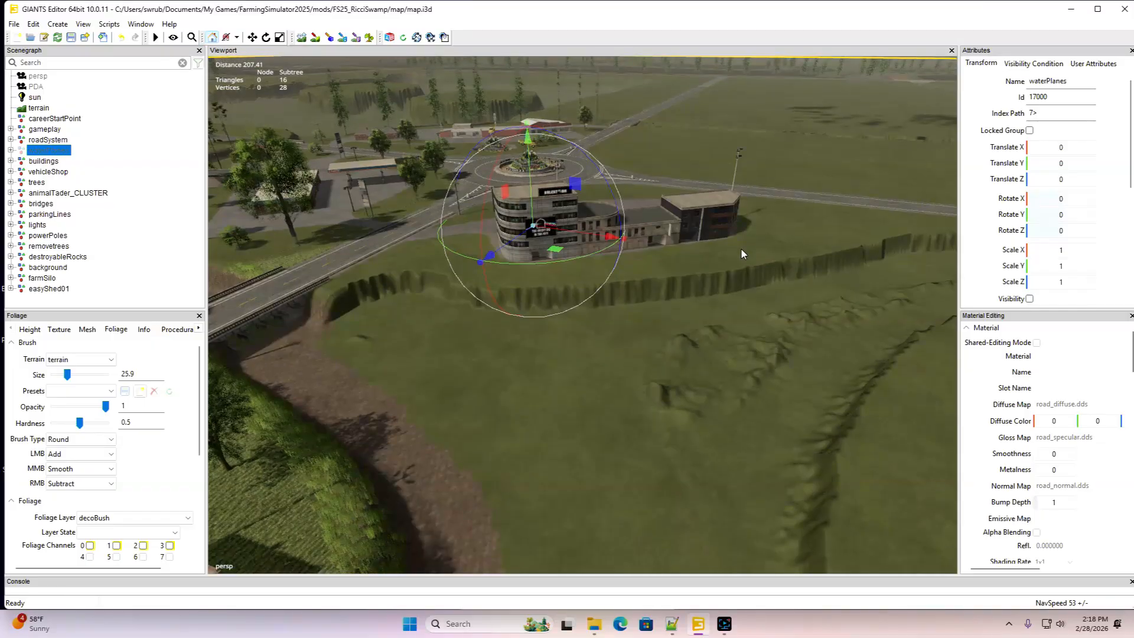
{"action": "left_click", "coordinate": [14, 297]}
{"action": "left_click_drag", "start_coordinate": [509, 319], "coordinate": [695, 410], "text": "alt"}
{"action": "scroll", "coordinate": [548, 385], "scroll_direction": "up", "scroll_amount": 3}
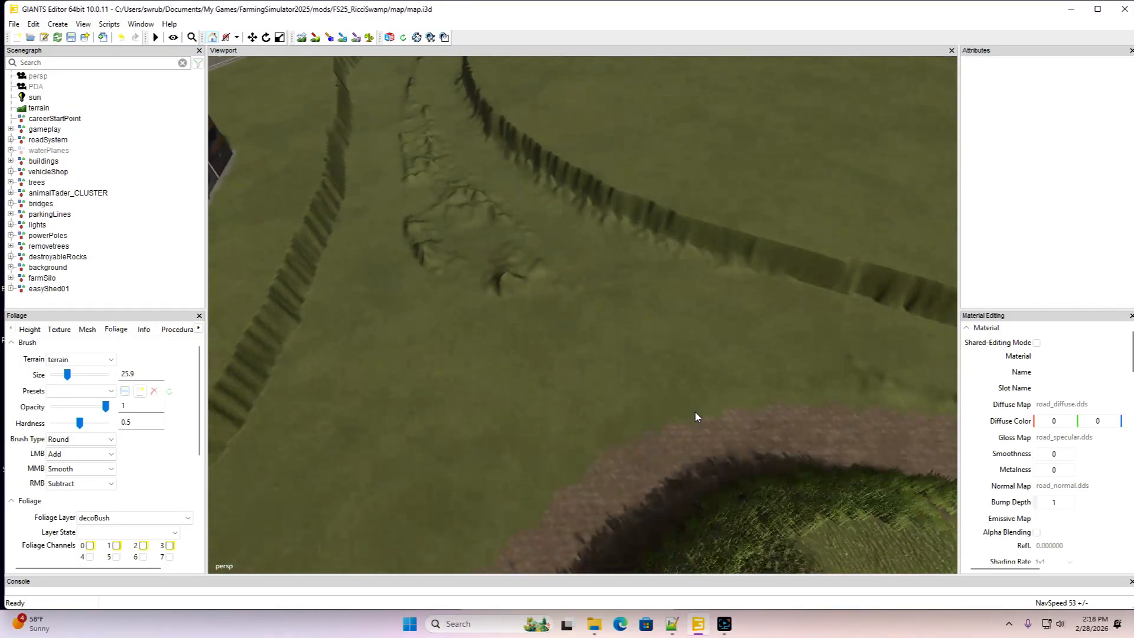
{"action": "scroll", "coordinate": [554, 264], "scroll_direction": "up", "scroll_amount": 2}
{"action": "scroll", "coordinate": [555, 272], "scroll_direction": "down", "scroll_amount": 3}
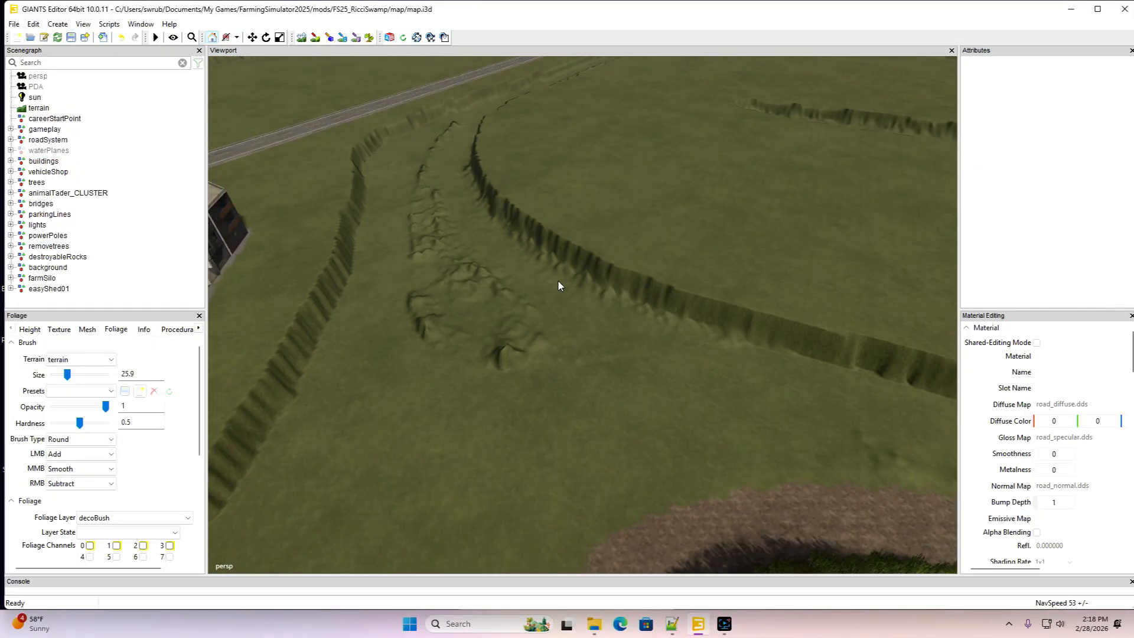
{"action": "left_click", "coordinate": [302, 38]}
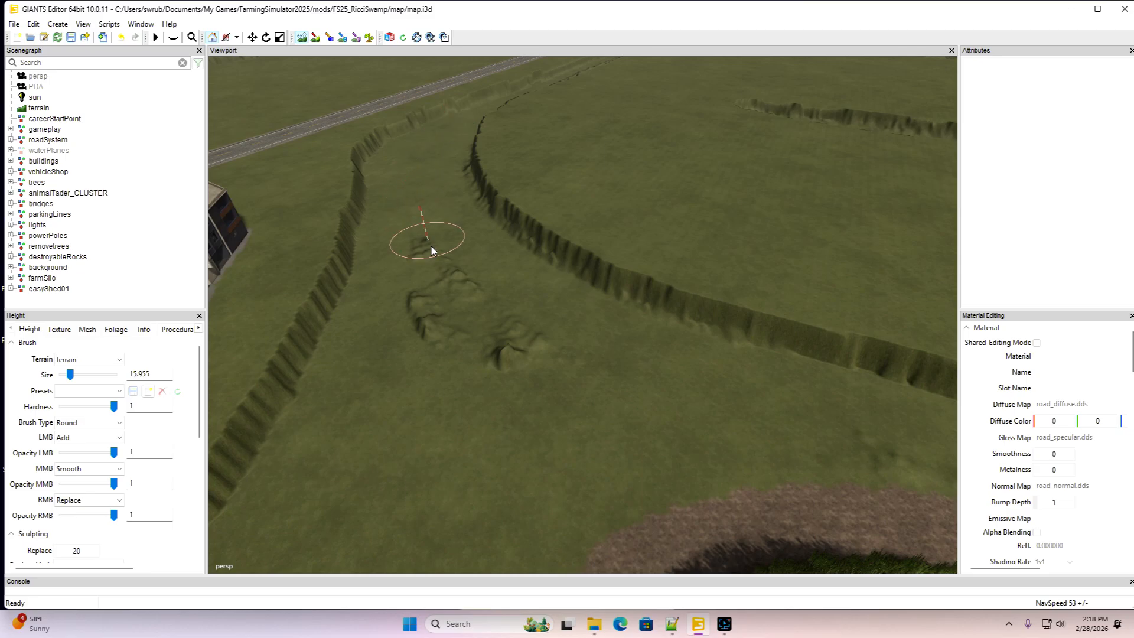
{"action": "mouse_move", "coordinate": [486, 303]}
{"action": "right_mouse_down"}
{"action": "mouse_move", "coordinate": [564, 358]}
{"action": "mouse_move", "coordinate": [462, 339]}
{"action": "mouse_move", "coordinate": [400, 283]}
{"action": "mouse_move", "coordinate": [440, 401]}
{"action": "right_mouse_up"}
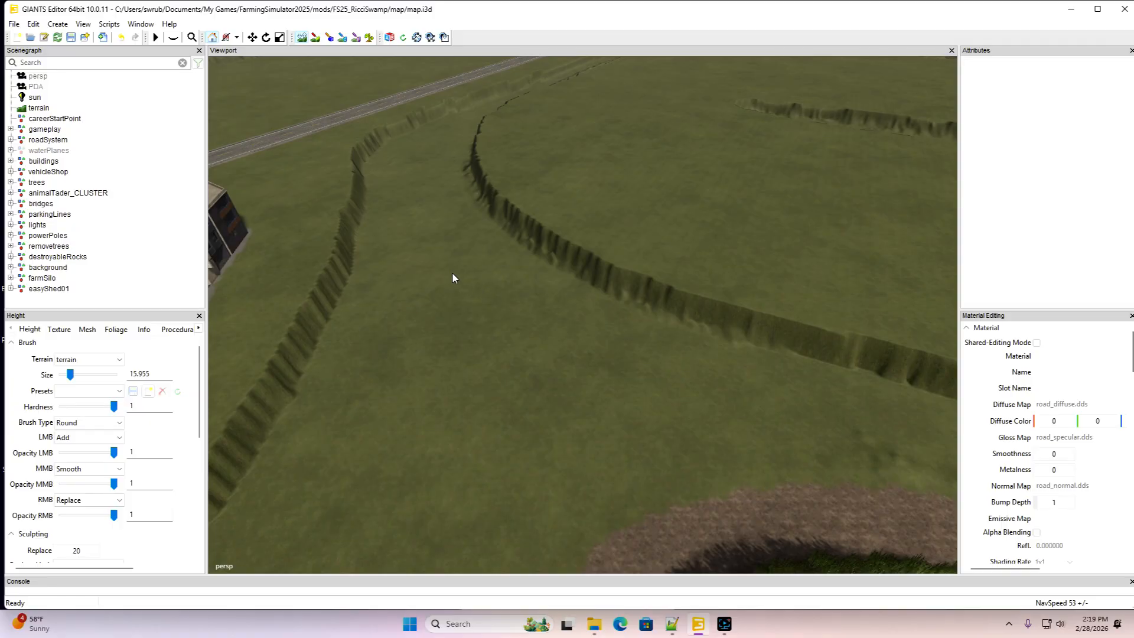
Level the long ridge in the canal bed that runs parallel to the straight road
{"action": "left_click_drag", "start_coordinate": [449, 272], "coordinate": [622, 271], "text": "alt"}
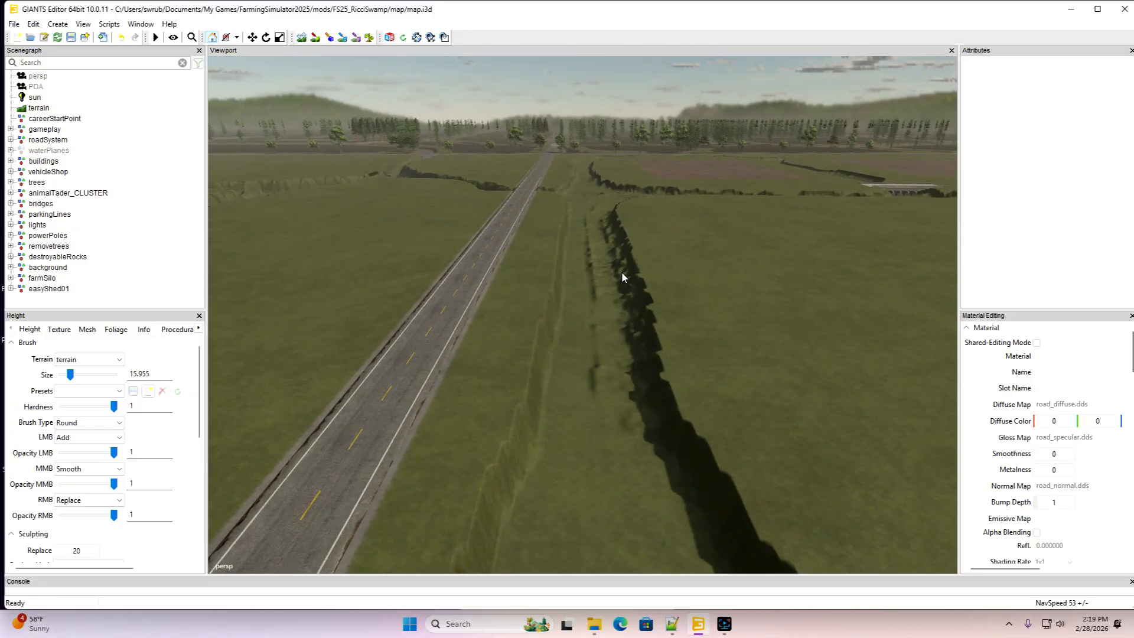
{"action": "left_click", "coordinate": [299, 38]}
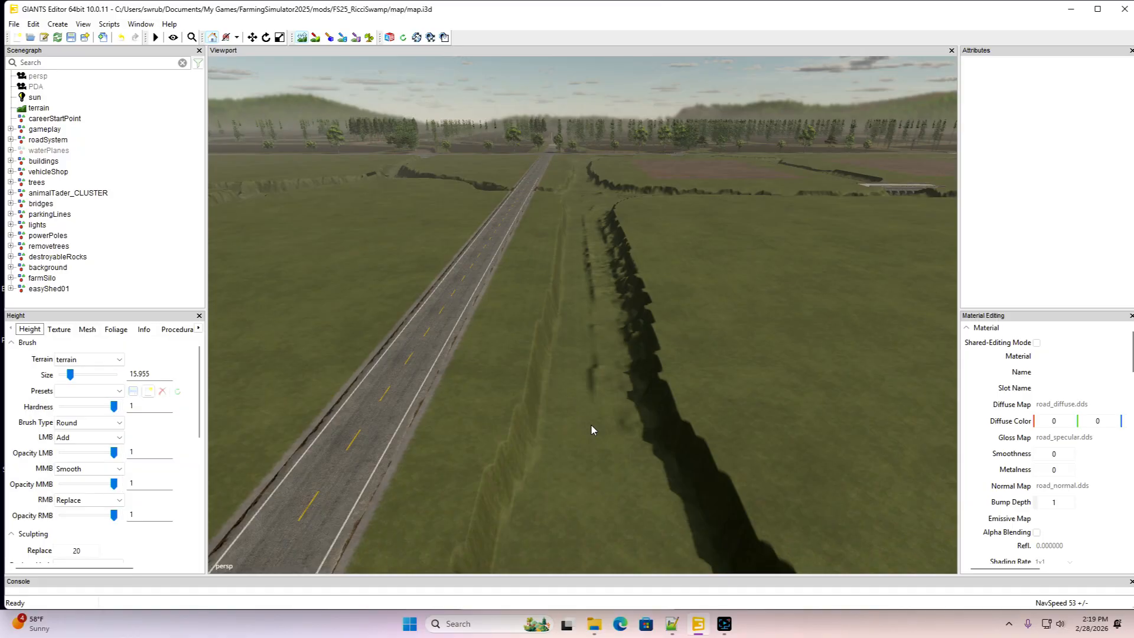
{"action": "right_click_drag", "start_coordinate": [601, 446], "coordinate": [601, 342]}
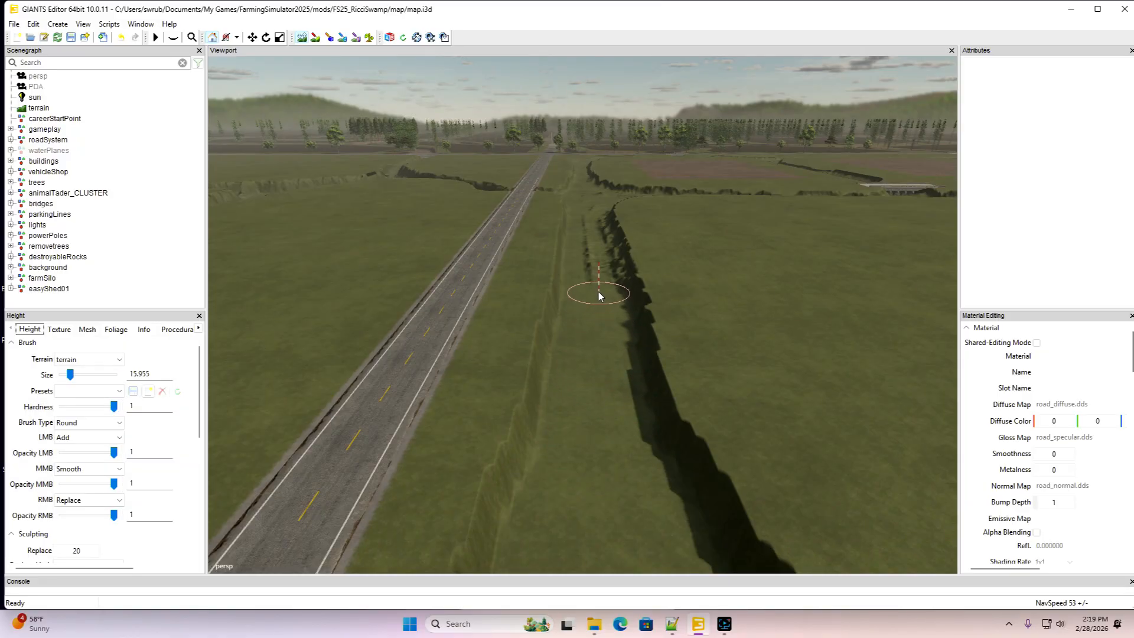
{"action": "right_click_drag", "start_coordinate": [598, 295], "coordinate": [589, 210]}
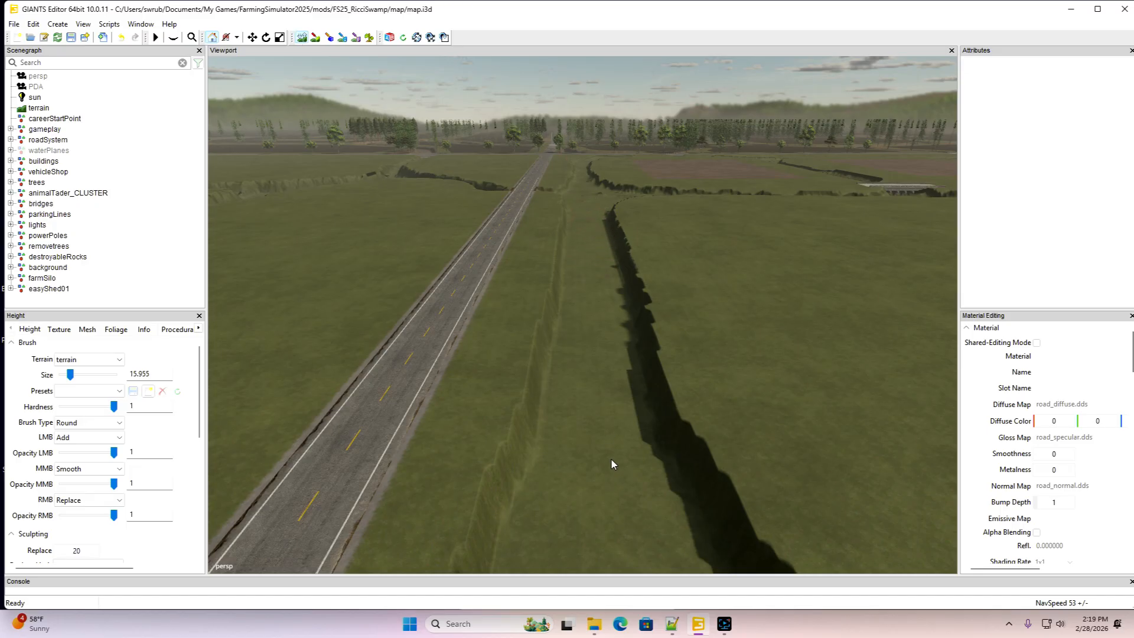
Reduce the height brush to 12.455 and even out the canal junction bed from the road bridge toward the brown field
{"action": "mouse_move", "coordinate": [609, 439]}
{"action": "left_mouse_down", "text": "alt"}
{"action": "mouse_move", "coordinate": [615, 414]}
{"action": "mouse_move", "coordinate": [653, 504]}
{"action": "mouse_move", "coordinate": [657, 485]}
{"action": "left_mouse_up", "text": "alt"}
{"action": "scroll", "coordinate": [620, 411], "scroll_direction": "up", "scroll_amount": 5}
{"action": "scroll", "coordinate": [657, 486], "scroll_direction": "down", "scroll_amount": 4}
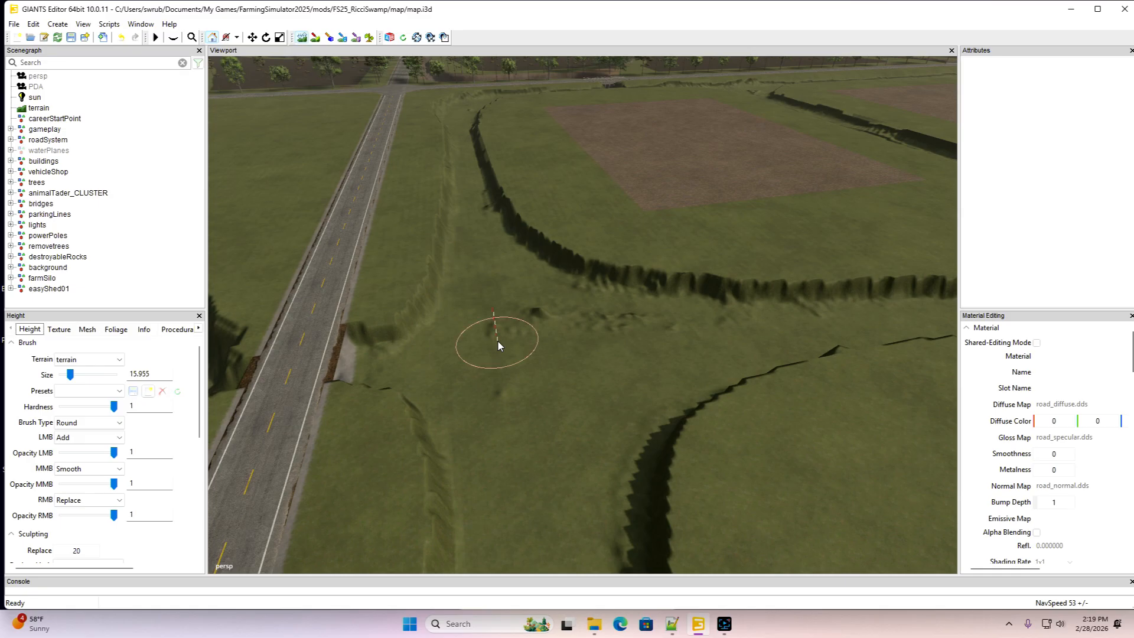
{"action": "middle_click_drag", "start_coordinate": [498, 341], "coordinate": [501, 326]}
{"action": "scroll", "coordinate": [491, 328], "scroll_direction": "down", "scroll_amount": 7}
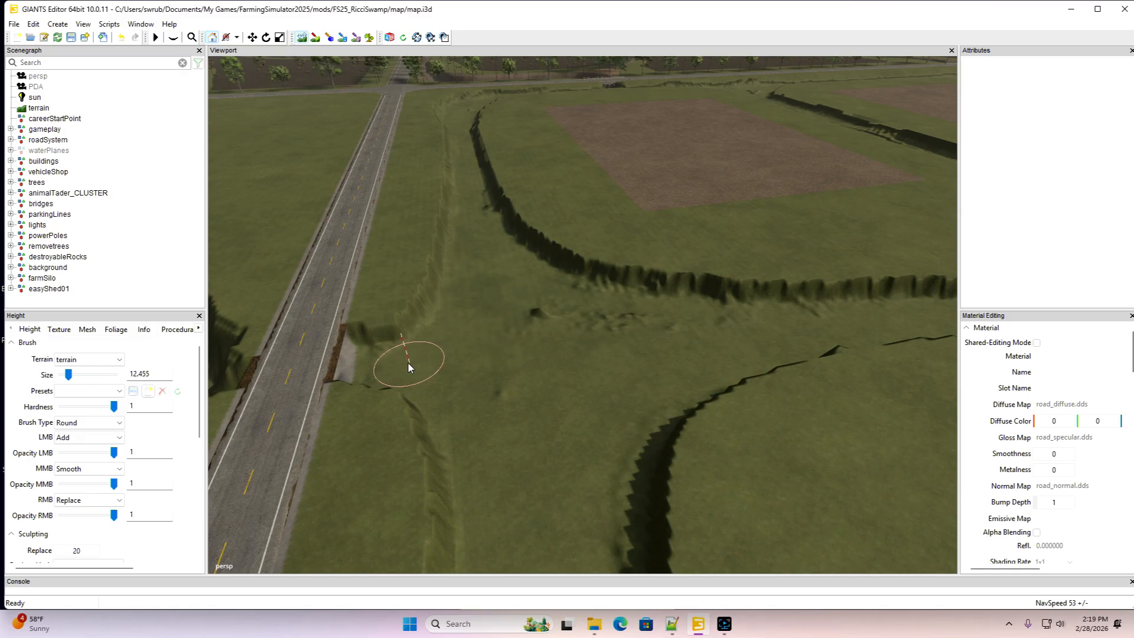
{"action": "mouse_move", "coordinate": [390, 365]}
{"action": "middle_mouse_down"}
{"action": "mouse_move", "coordinate": [524, 386]}
{"action": "mouse_move", "coordinate": [549, 322]}
{"action": "mouse_move", "coordinate": [608, 324]}
{"action": "mouse_move", "coordinate": [562, 296]}
{"action": "middle_mouse_up"}
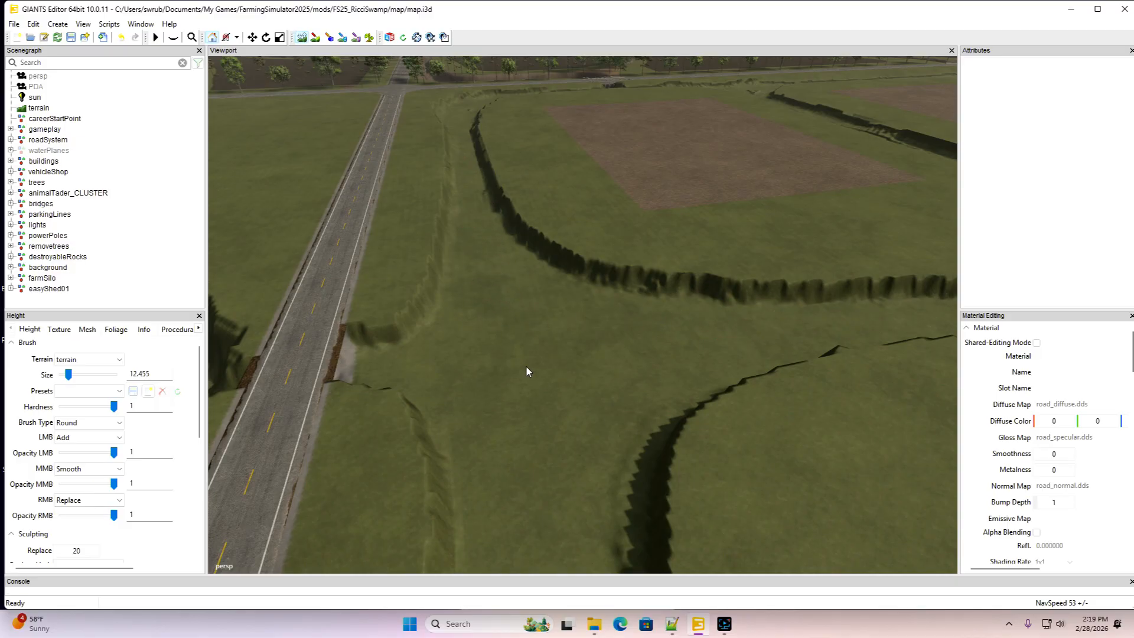
Level the small bumps in the canal bend between the road bridge and the corner of the brown field
{"action": "right_click_drag", "start_coordinate": [491, 349], "coordinate": [726, 407]}
{"action": "scroll", "coordinate": [724, 402], "scroll_direction": "down", "scroll_amount": 2}
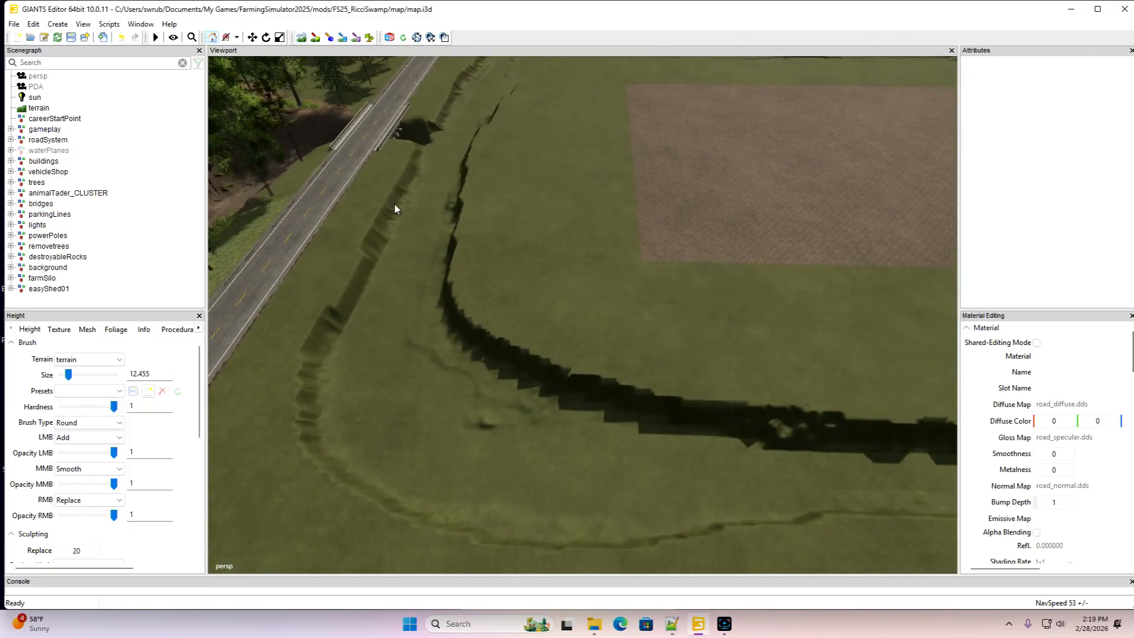
{"action": "left_click", "coordinate": [301, 37]}
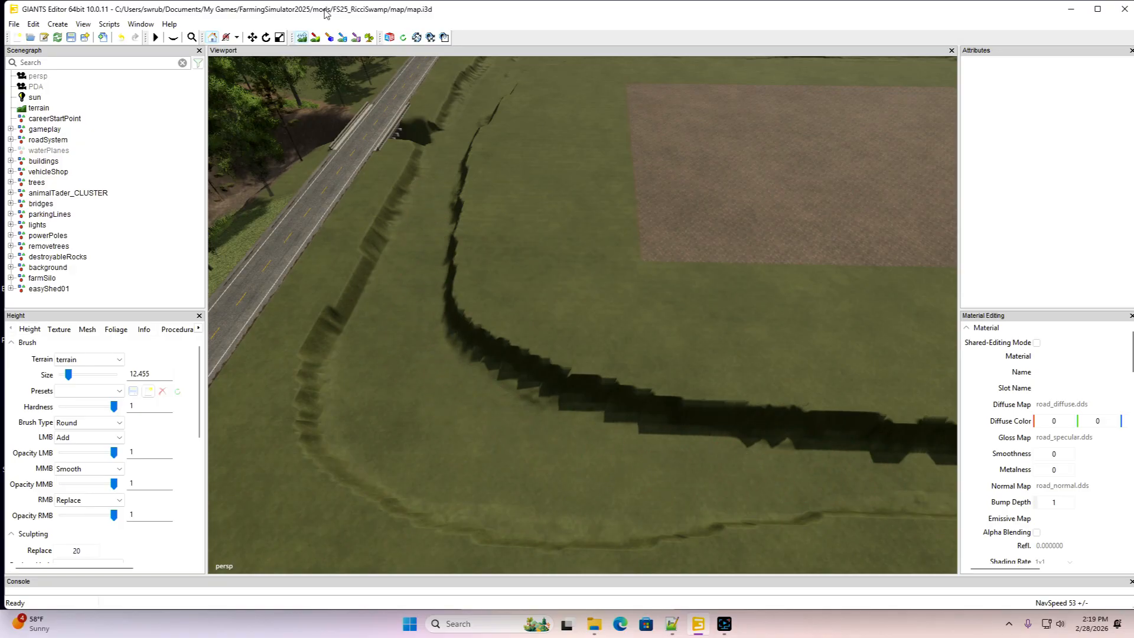
{"action": "left_click", "coordinate": [302, 37]}
Level the bumps at the canal junction beside the tree-lined road and along the straight canal between the two brown fields
{"action": "scroll", "coordinate": [458, 330], "scroll_direction": "down", "scroll_amount": 5}
{"action": "left_click_drag", "start_coordinate": [458, 331], "coordinate": [549, 346], "text": "alt"}
{"action": "scroll", "coordinate": [458, 266], "scroll_direction": "up", "scroll_amount": 5}
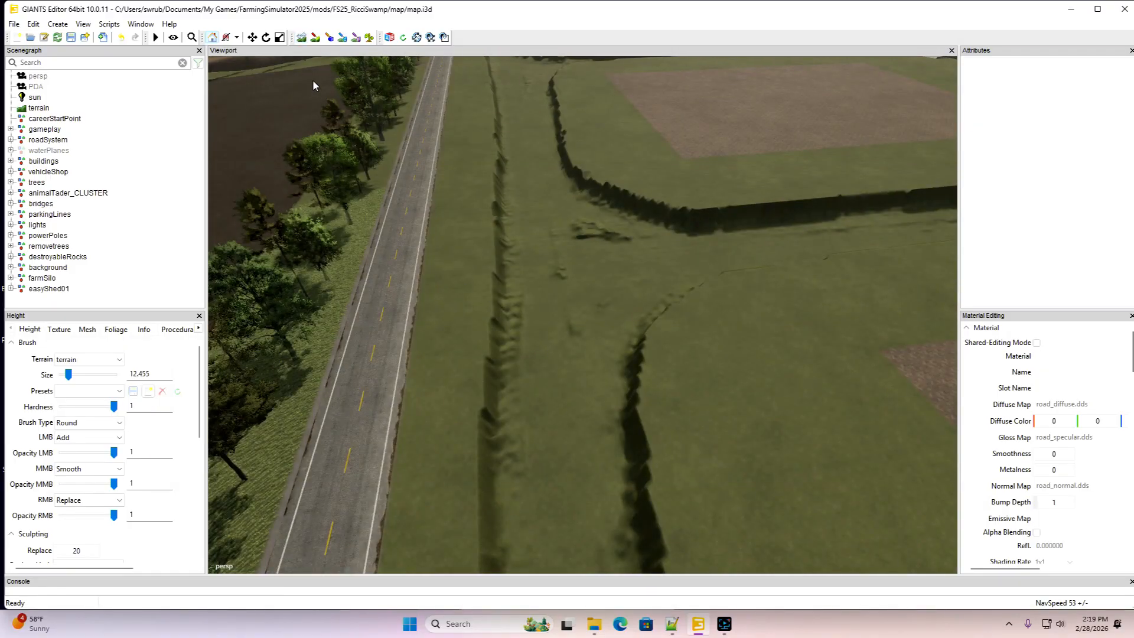
{"action": "left_click", "coordinate": [301, 37]}
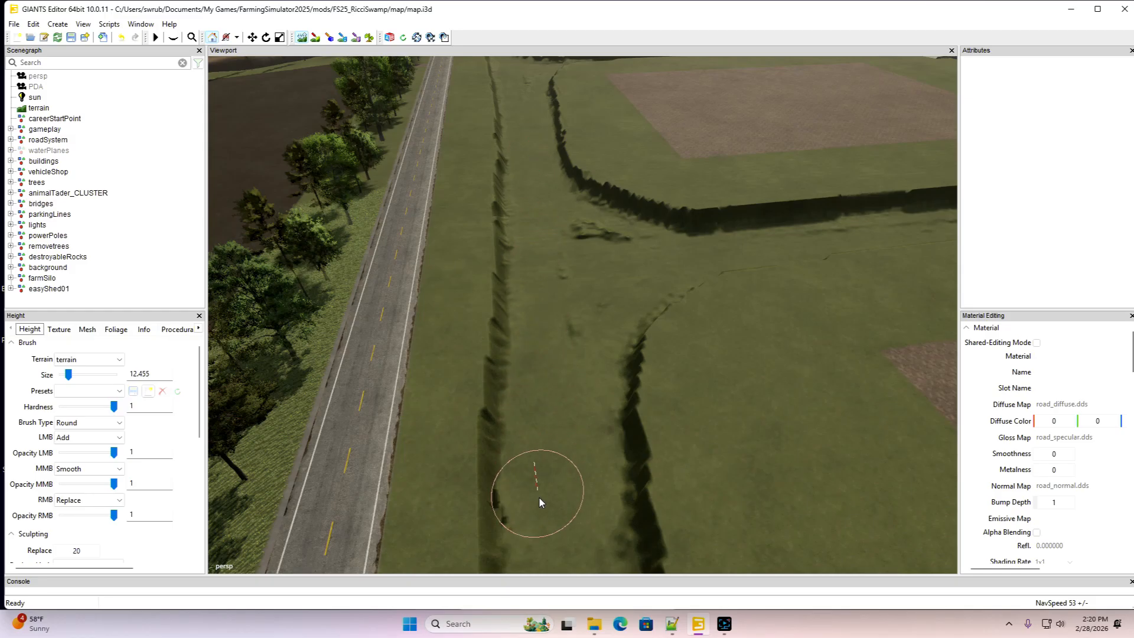
{"action": "mouse_move", "coordinate": [632, 236]}
{"action": "left_mouse_down"}
{"action": "mouse_move", "coordinate": [569, 196]}
{"action": "mouse_move", "coordinate": [588, 212]}
{"action": "mouse_move", "coordinate": [570, 268]}
{"action": "mouse_move", "coordinate": [610, 251]}
{"action": "left_mouse_up"}
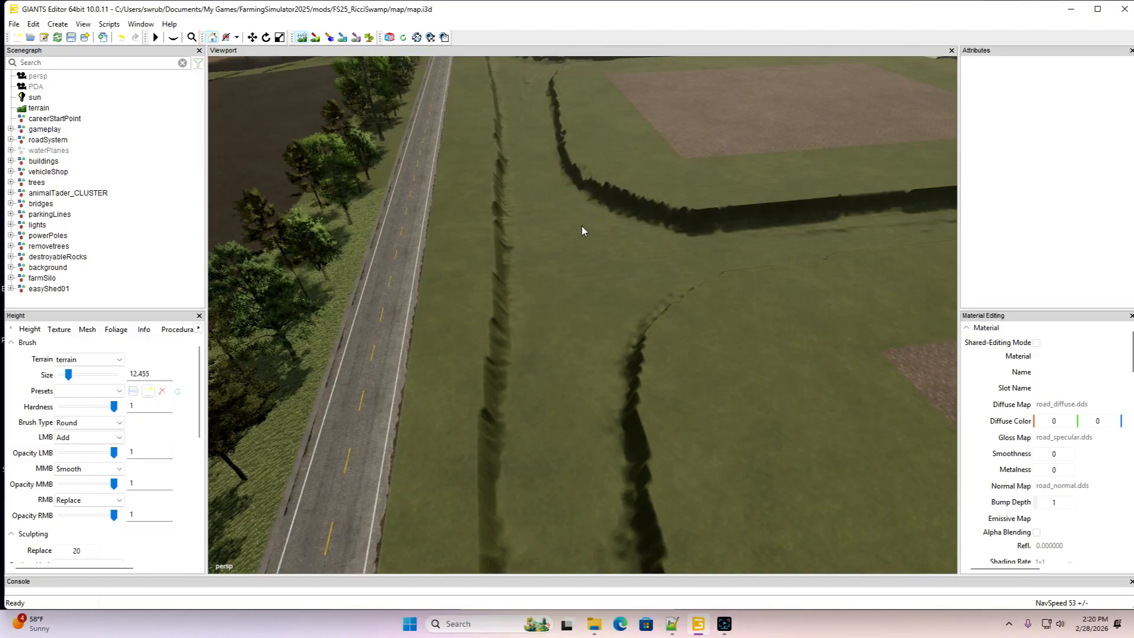
{"action": "right_click_drag", "start_coordinate": [583, 226], "coordinate": [717, 225]}
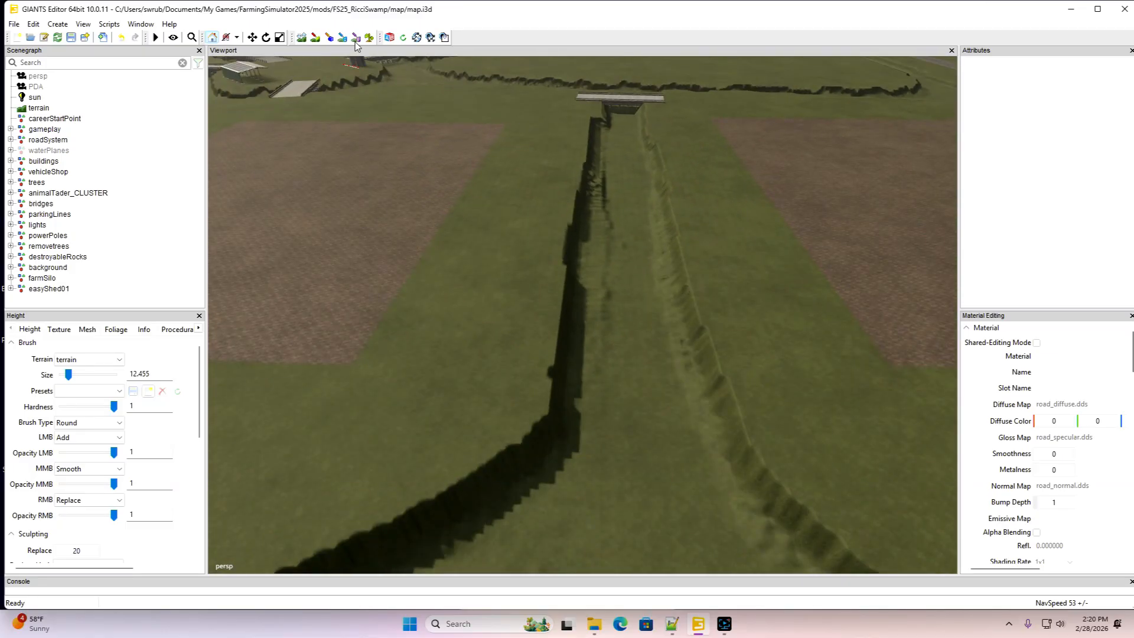
{"action": "left_click", "coordinate": [302, 38]}
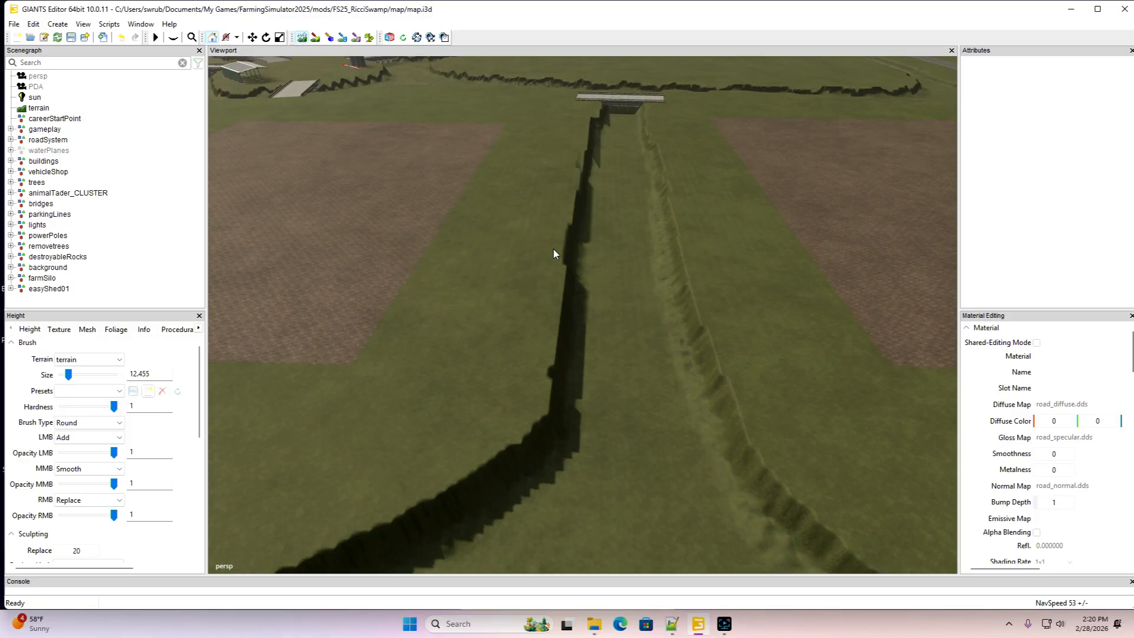
Level the row of bumps in the roadside canal bed just before the side canal and the road bridge
{"action": "left_click_drag", "start_coordinate": [554, 249], "coordinate": [376, 245], "text": "alt"}
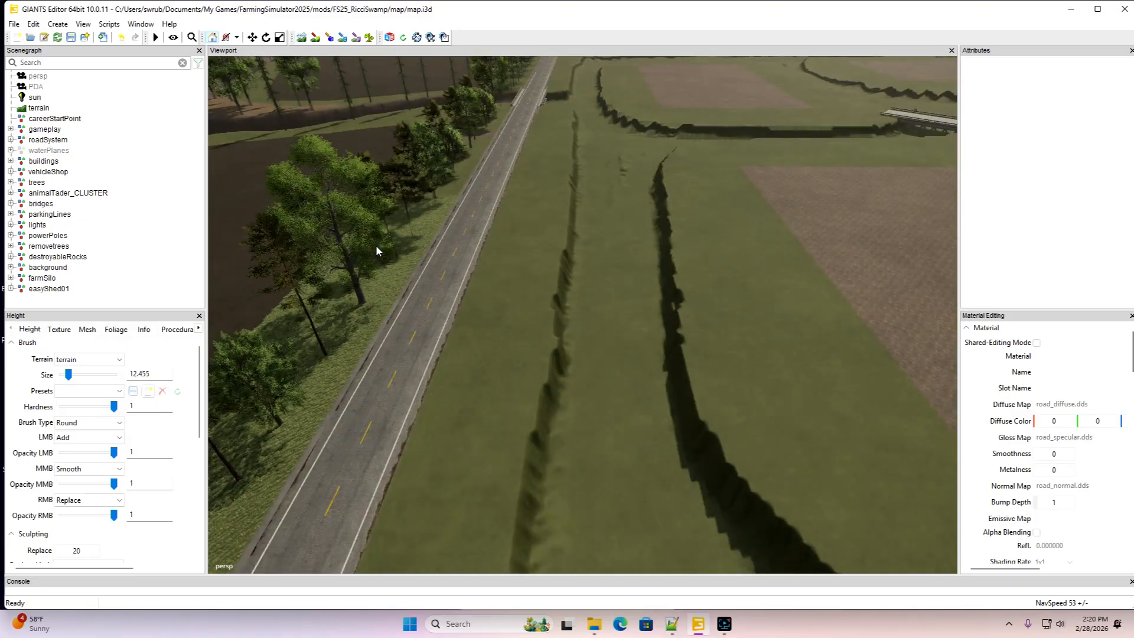
{"action": "left_click_drag", "start_coordinate": [561, 331], "coordinate": [557, 359], "text": "alt"}
{"action": "scroll", "coordinate": [564, 243], "scroll_direction": "up", "scroll_amount": 3}
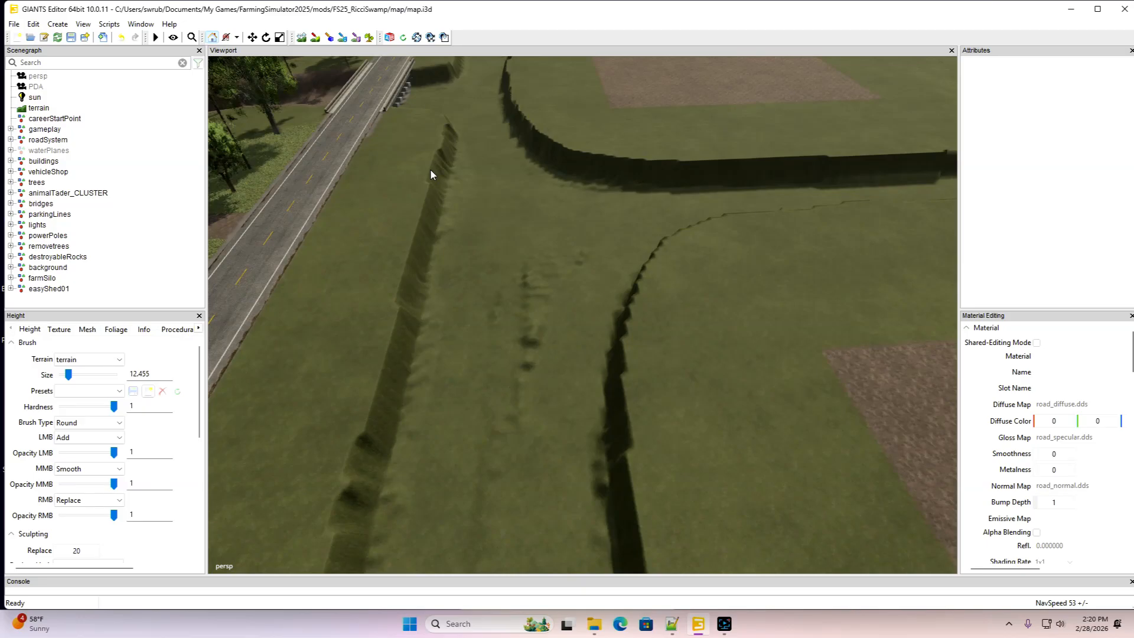
{"action": "left_click", "coordinate": [302, 37]}
{"action": "middle_click_drag", "start_coordinate": [480, 511], "coordinate": [576, 251]}
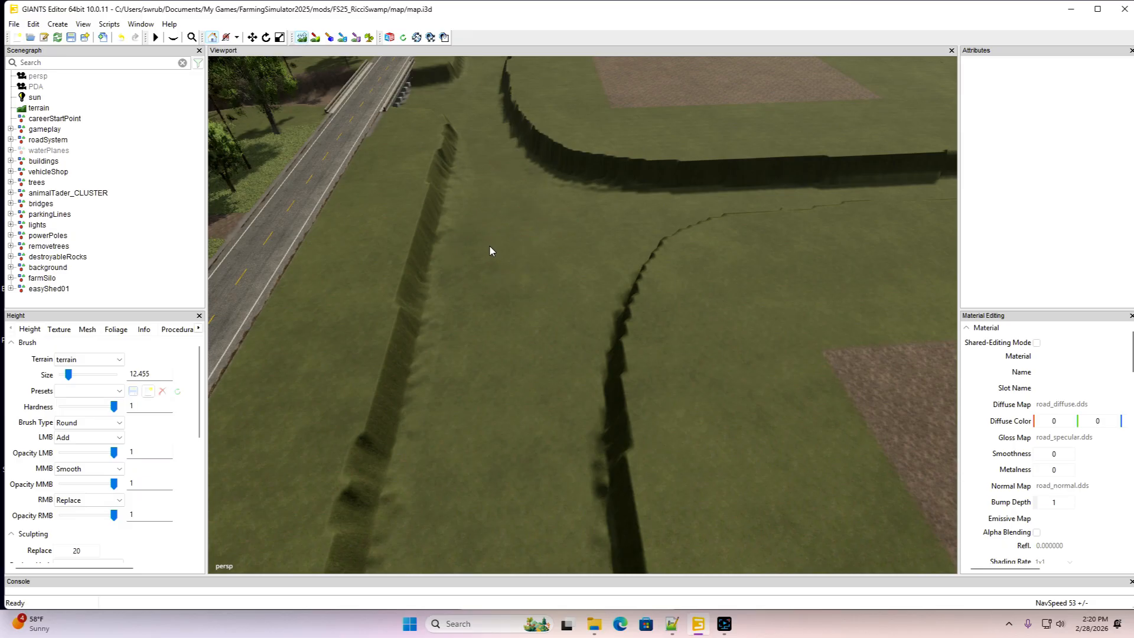
Level the rough canal bed at the bend near the rounded road corner
{"action": "scroll", "coordinate": [506, 289], "scroll_direction": "down", "scroll_amount": 4}
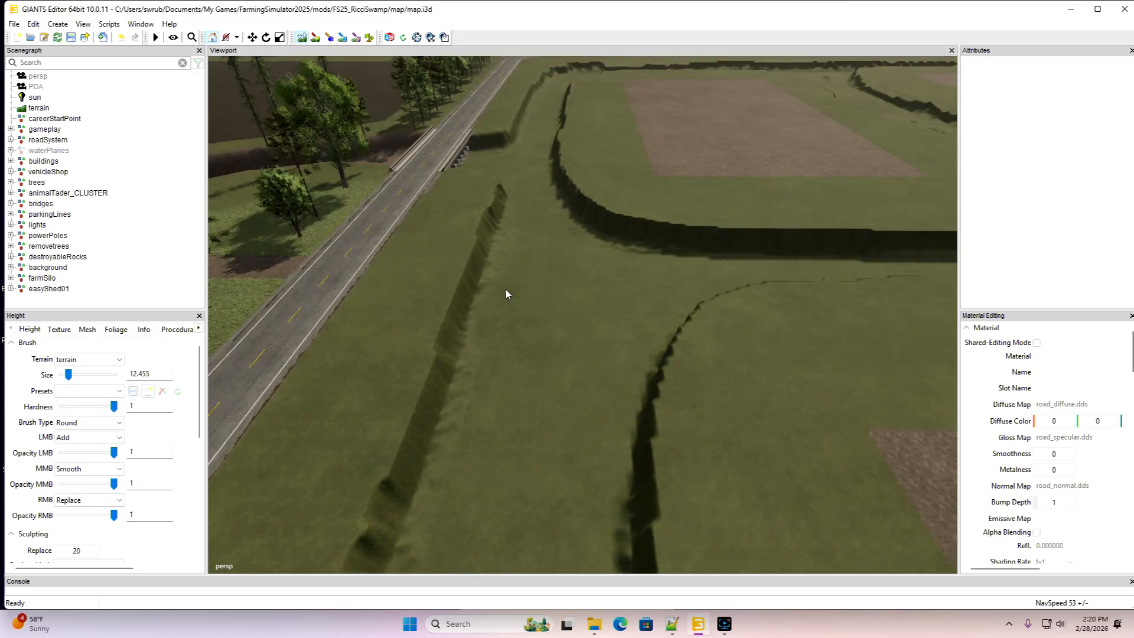
{"action": "left_click_drag", "start_coordinate": [505, 290], "coordinate": [739, 304], "text": "alt"}
{"action": "scroll", "coordinate": [494, 200], "scroll_direction": "up", "scroll_amount": 6}
{"action": "scroll", "coordinate": [739, 304], "scroll_direction": "down", "scroll_amount": 3}
{"action": "scroll", "coordinate": [738, 304], "scroll_direction": "up", "scroll_amount": 2}
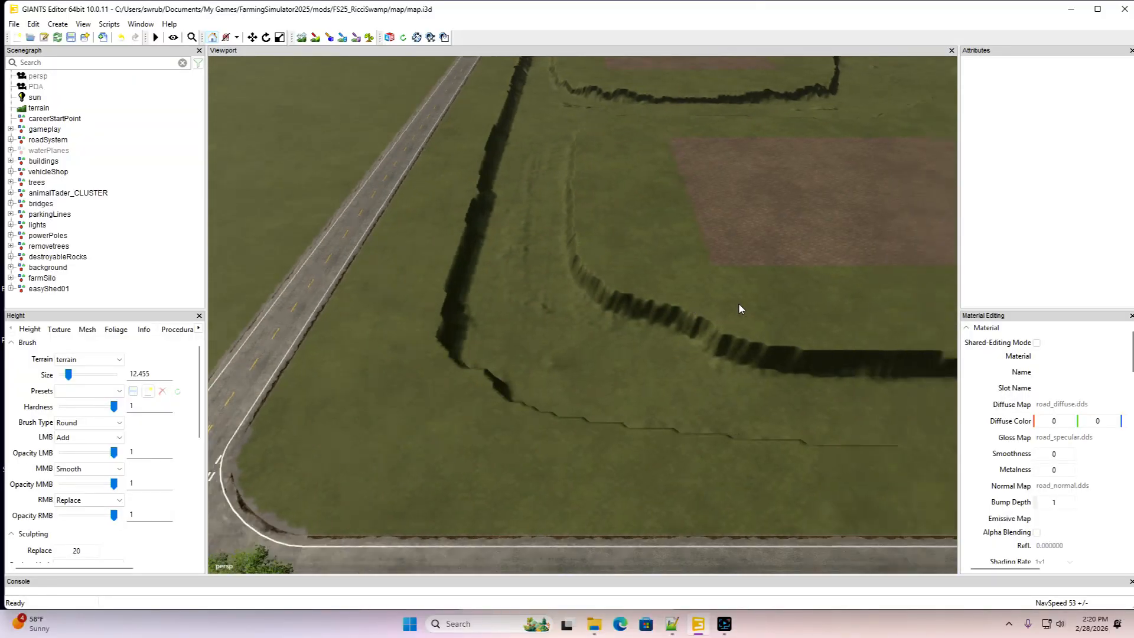
{"action": "left_click", "coordinate": [302, 38]}
{"action": "left_click", "coordinate": [301, 38]}
Level the ridge and scattered bumps in the canal bed running between the two brown fields
{"action": "left_click_drag", "start_coordinate": [541, 276], "coordinate": [784, 327], "text": "alt"}
{"action": "scroll", "coordinate": [549, 208], "scroll_direction": "up", "scroll_amount": 4}
{"action": "scroll", "coordinate": [785, 337], "scroll_direction": "down", "scroll_amount": 3}
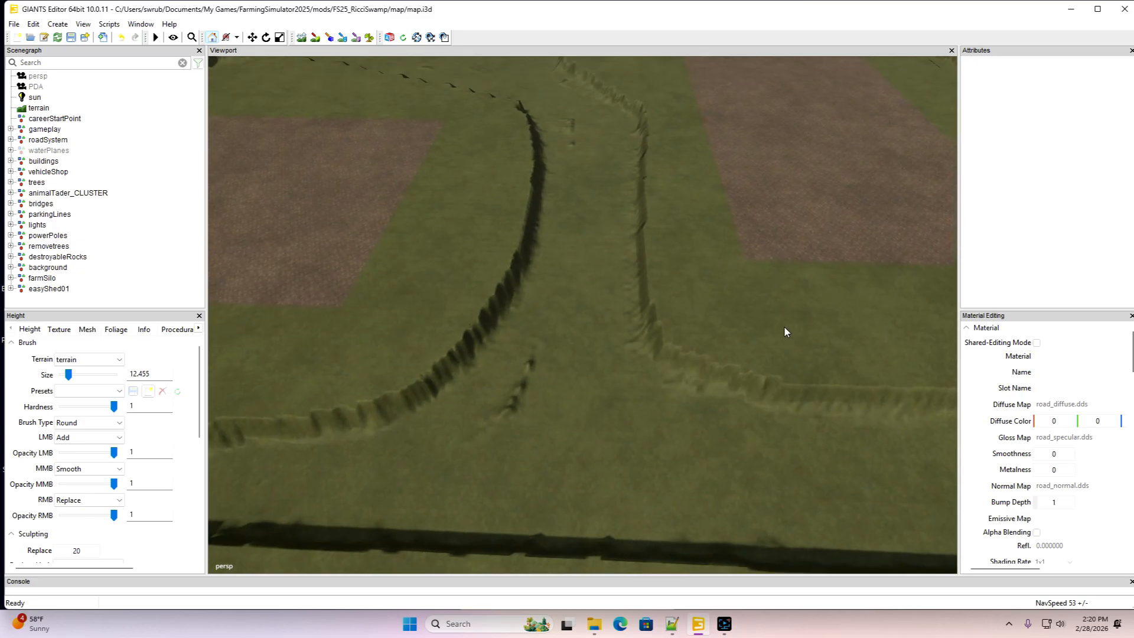
{"action": "left_click", "coordinate": [302, 38]}
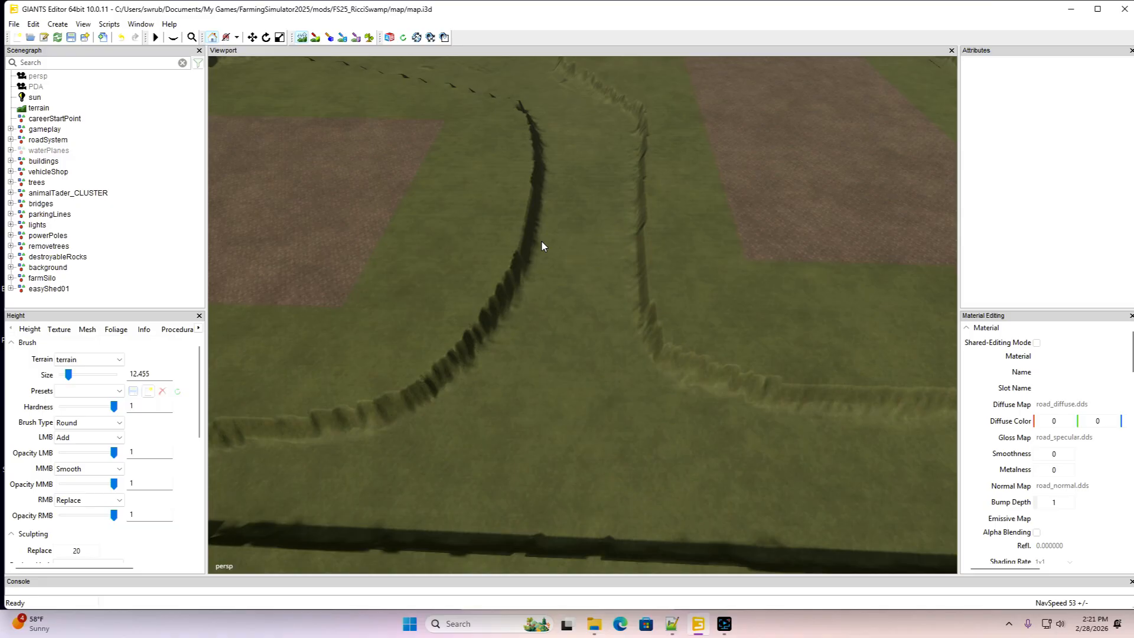
Level the small bump in the canal bed near the arched bridge and the road
{"action": "left_click_drag", "start_coordinate": [532, 238], "coordinate": [366, 211], "text": "alt"}
{"action": "mouse_move", "coordinate": [520, 97]}
{"action": "left_mouse_down", "text": "alt"}
{"action": "mouse_move", "coordinate": [572, 232]}
{"action": "mouse_move", "coordinate": [867, 348]}
{"action": "left_mouse_up", "text": "alt"}
{"action": "scroll", "coordinate": [571, 232], "scroll_direction": "up", "scroll_amount": 2}
{"action": "scroll", "coordinate": [571, 232], "scroll_direction": "up", "scroll_amount": 5}
{"action": "scroll", "coordinate": [852, 348], "scroll_direction": "down", "scroll_amount": 3}
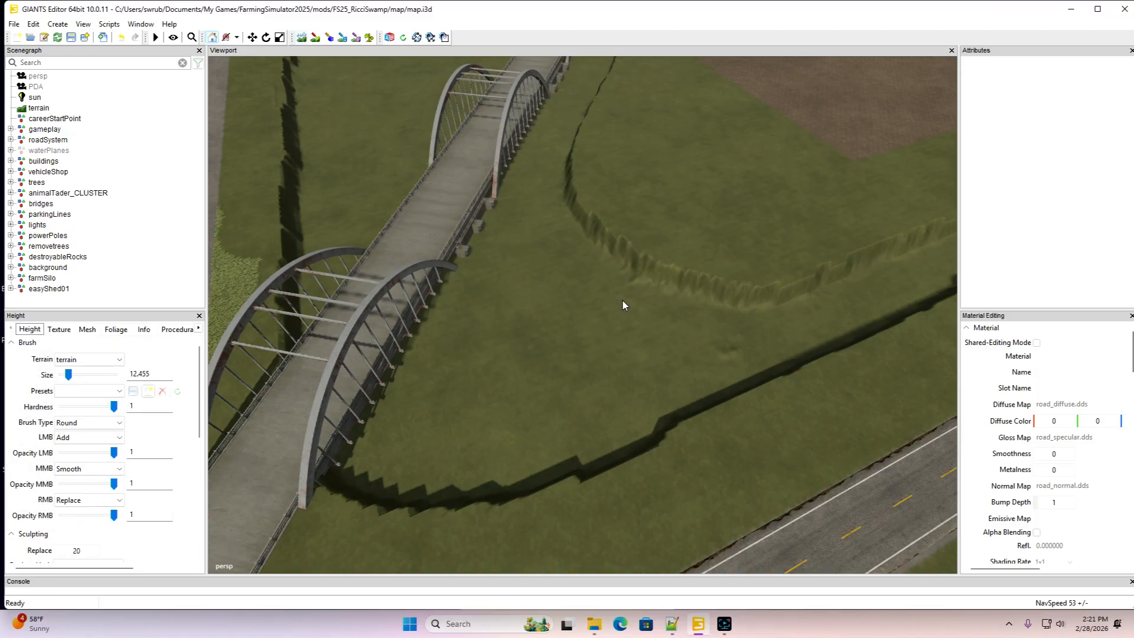
{"action": "right_click", "coordinate": [729, 347]}
Level the bumps in the wide canal bed between the two concrete bridges beside the solar-roofed shed
{"action": "mouse_move", "coordinate": [520, 234]}
{"action": "left_mouse_down", "text": "alt"}
{"action": "mouse_move", "coordinate": [520, 196]}
{"action": "mouse_move", "coordinate": [541, 158]}
{"action": "mouse_move", "coordinate": [554, 161]}
{"action": "mouse_move", "coordinate": [473, 332]}
{"action": "mouse_move", "coordinate": [583, 289]}
{"action": "mouse_move", "coordinate": [629, 192]}
{"action": "mouse_move", "coordinate": [612, 302]}
{"action": "left_mouse_up", "text": "alt"}
{"action": "scroll", "coordinate": [554, 161], "scroll_direction": "up", "scroll_amount": 3}
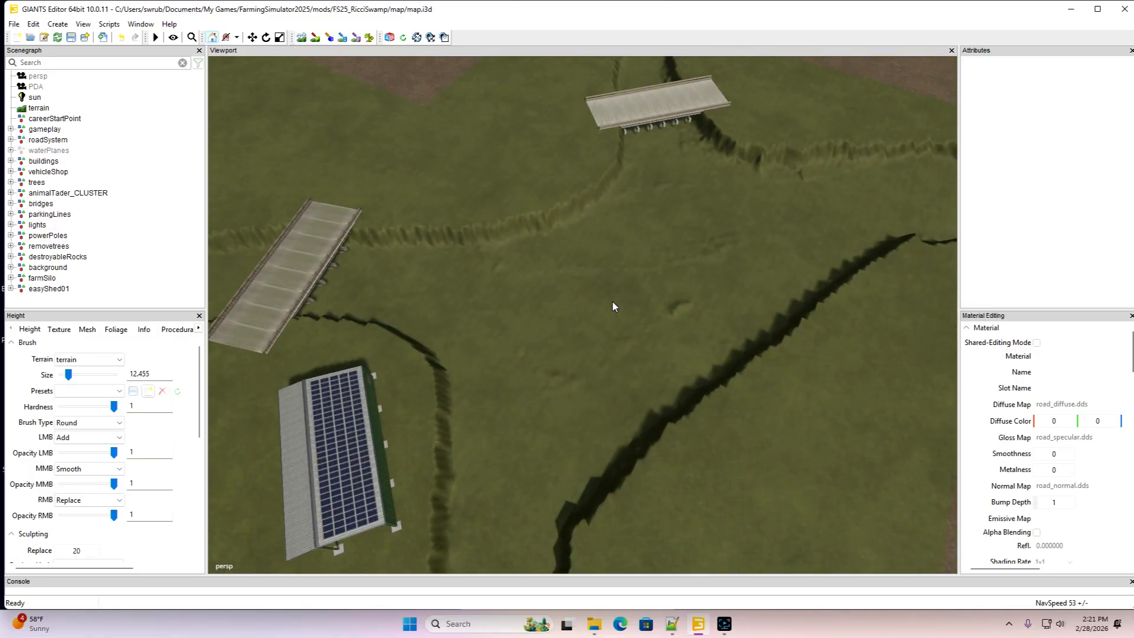
{"action": "left_click", "coordinate": [301, 38]}
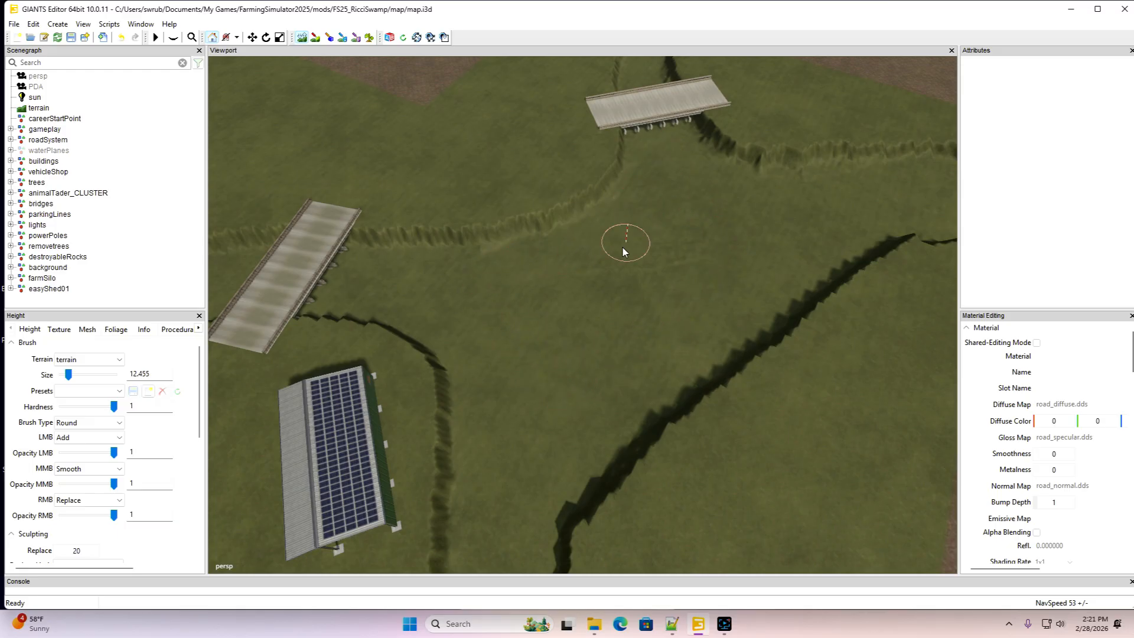
{"action": "left_click", "coordinate": [303, 34]}
Level the remaining bumps in the canal bed around the rounded field opposite the silos
{"action": "left_click_drag", "start_coordinate": [622, 266], "coordinate": [538, 303], "text": "alt"}
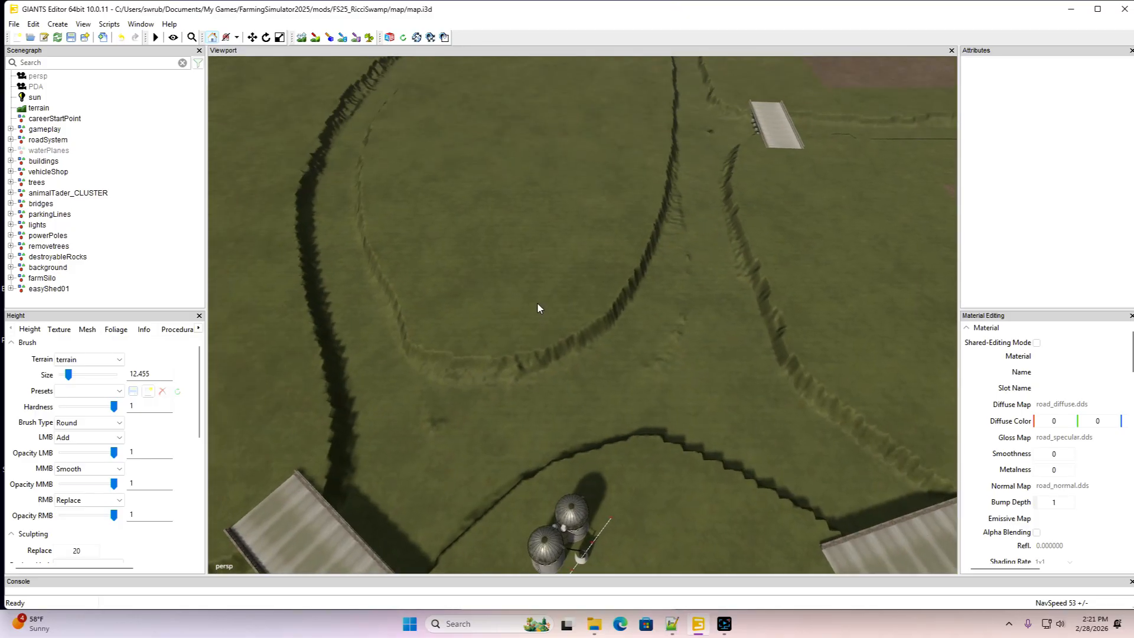
{"action": "left_click", "coordinate": [299, 39]}
{"action": "right_click_drag", "start_coordinate": [651, 345], "coordinate": [635, 290]}
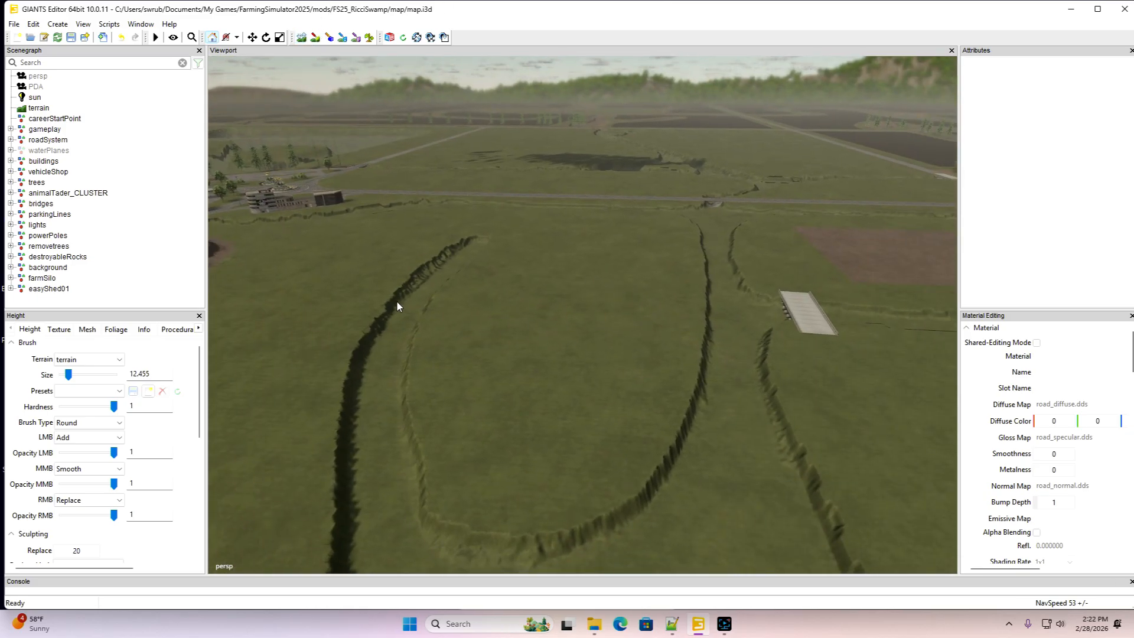
Make the waterPlanes group visible again to refill the canals with water
{"action": "left_click", "coordinate": [42, 150]}
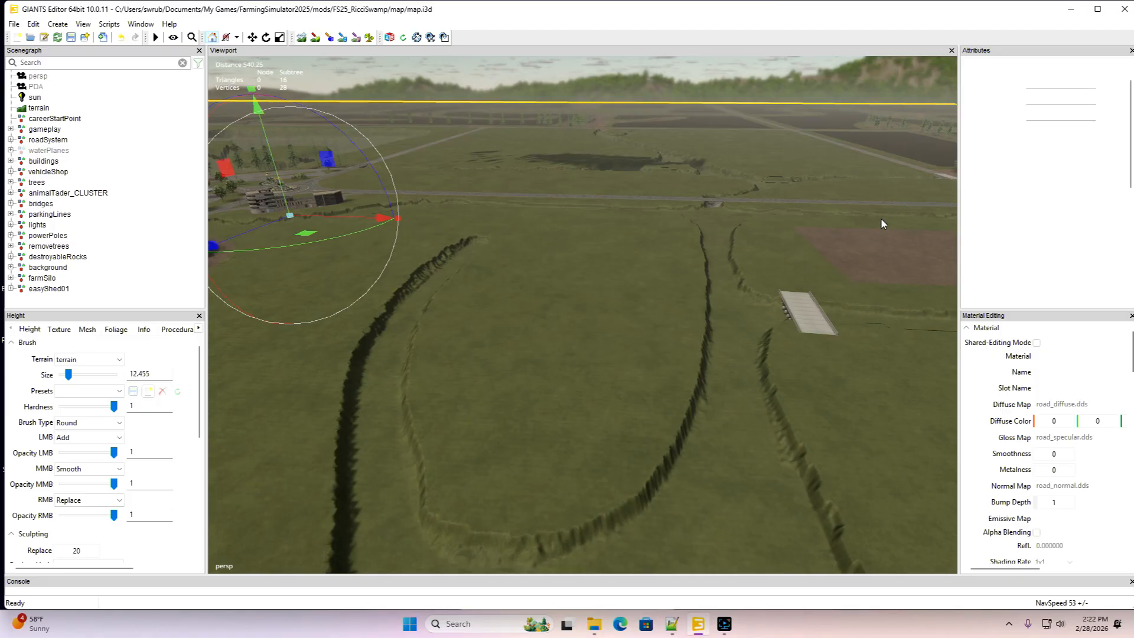
{"action": "left_click", "coordinate": [1029, 298]}
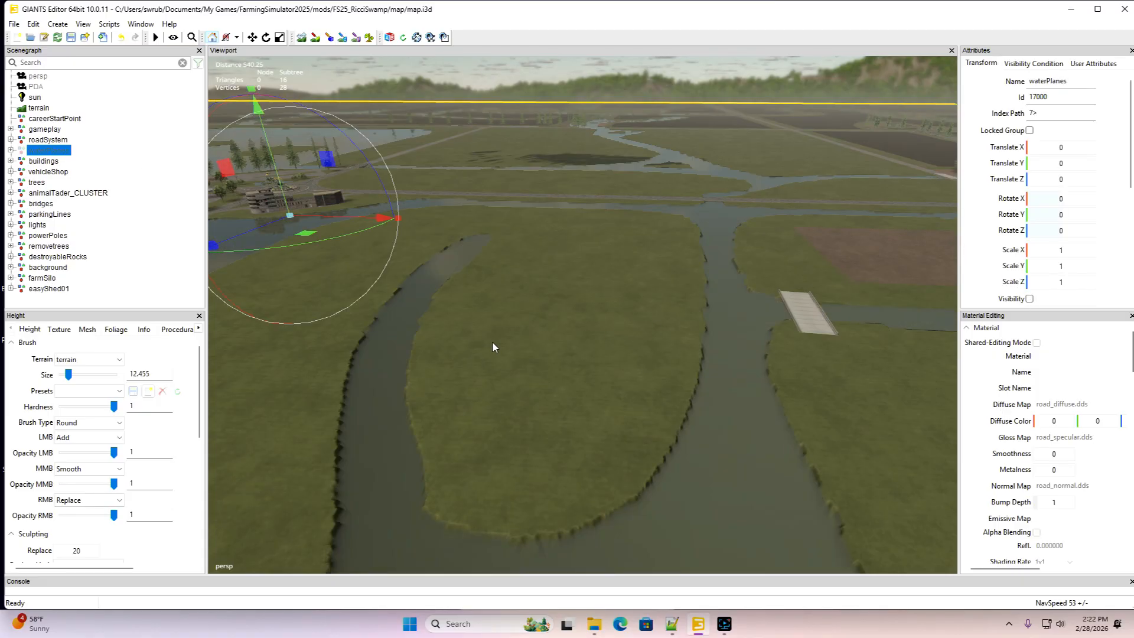
Deselect the waterPlanes group and save the map
{"action": "left_click", "coordinate": [112, 170]}
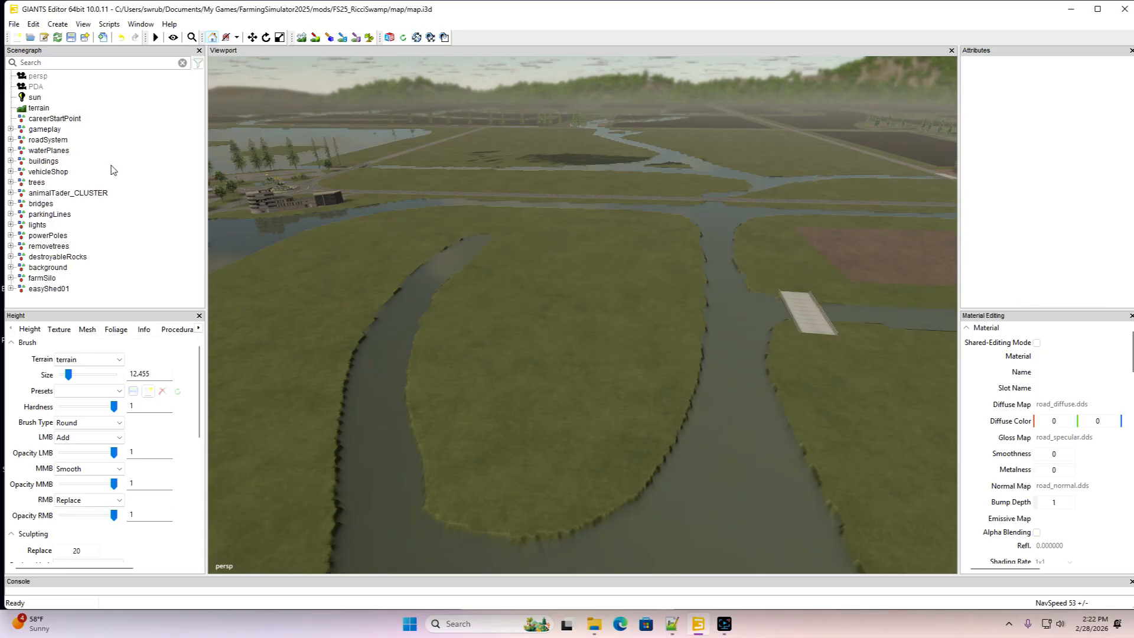
{"action": "left_click", "coordinate": [72, 38]}
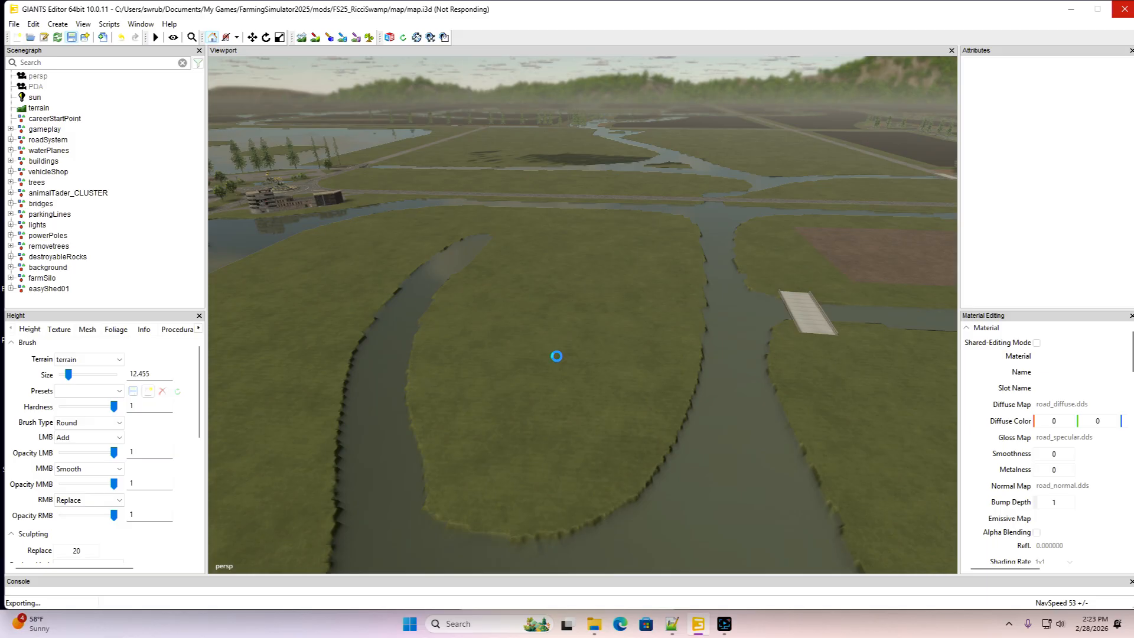
Smooth the jagged canal bank along the large building complex and around the far end of the arched bridge
{"action": "left_click_drag", "start_coordinate": [555, 361], "coordinate": [380, 395], "text": "alt"}
{"action": "left_click_drag", "start_coordinate": [526, 434], "coordinate": [440, 469], "text": "alt"}
{"action": "scroll", "coordinate": [495, 375], "scroll_direction": "up", "scroll_amount": 5}
{"action": "scroll", "coordinate": [708, 455], "scroll_direction": "down", "scroll_amount": 5}
{"action": "scroll", "coordinate": [618, 482], "scroll_direction": "up", "scroll_amount": 3}
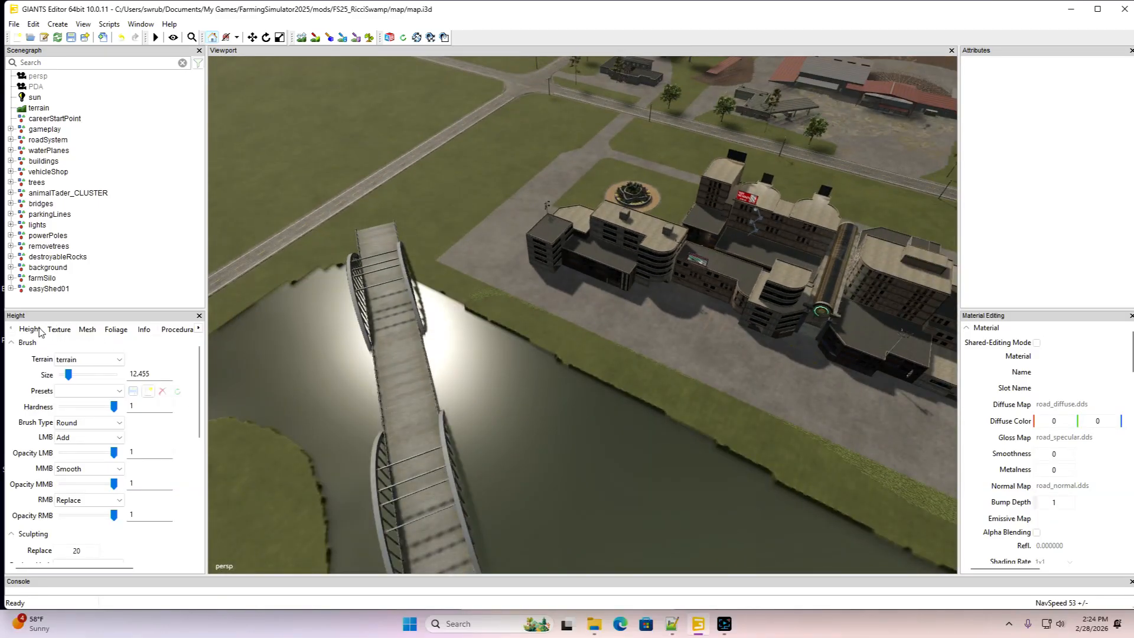
{"action": "left_click", "coordinate": [302, 38]}
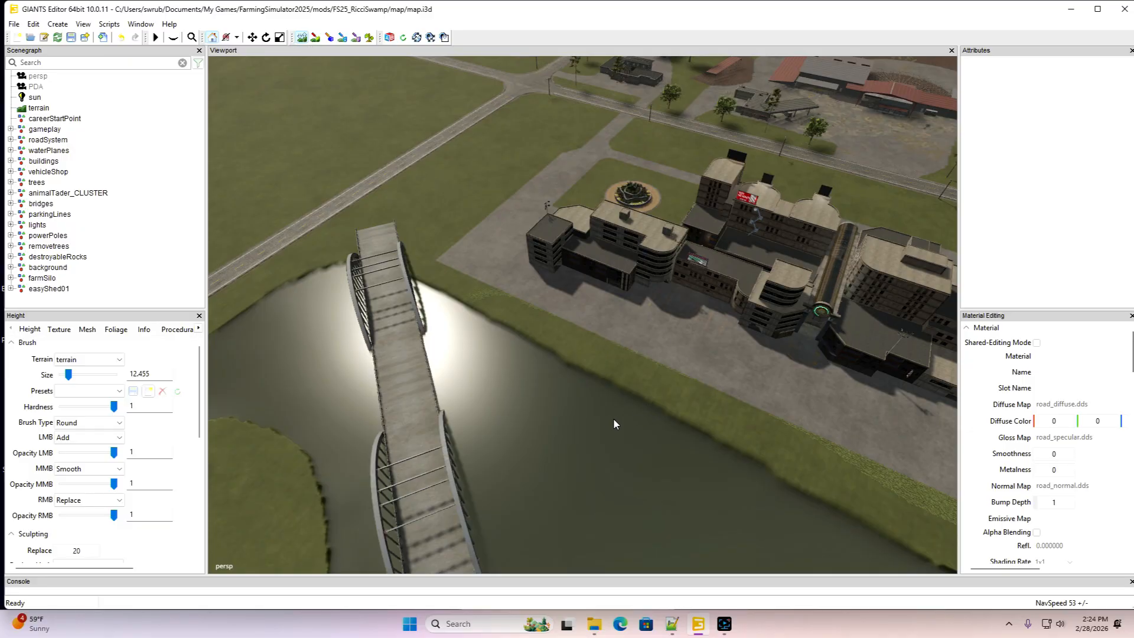
Smooth the jagged canal bank around the corner of the paved lot and the field edge facing it
{"action": "left_click_drag", "start_coordinate": [613, 419], "coordinate": [802, 382], "text": "alt"}
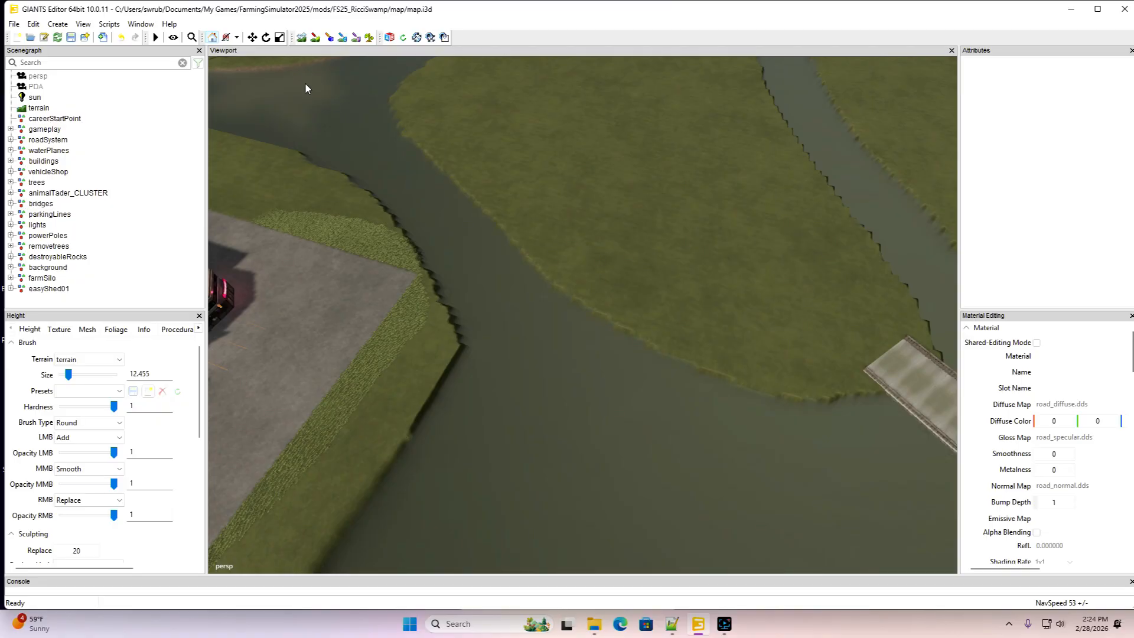
{"action": "left_click", "coordinate": [302, 38]}
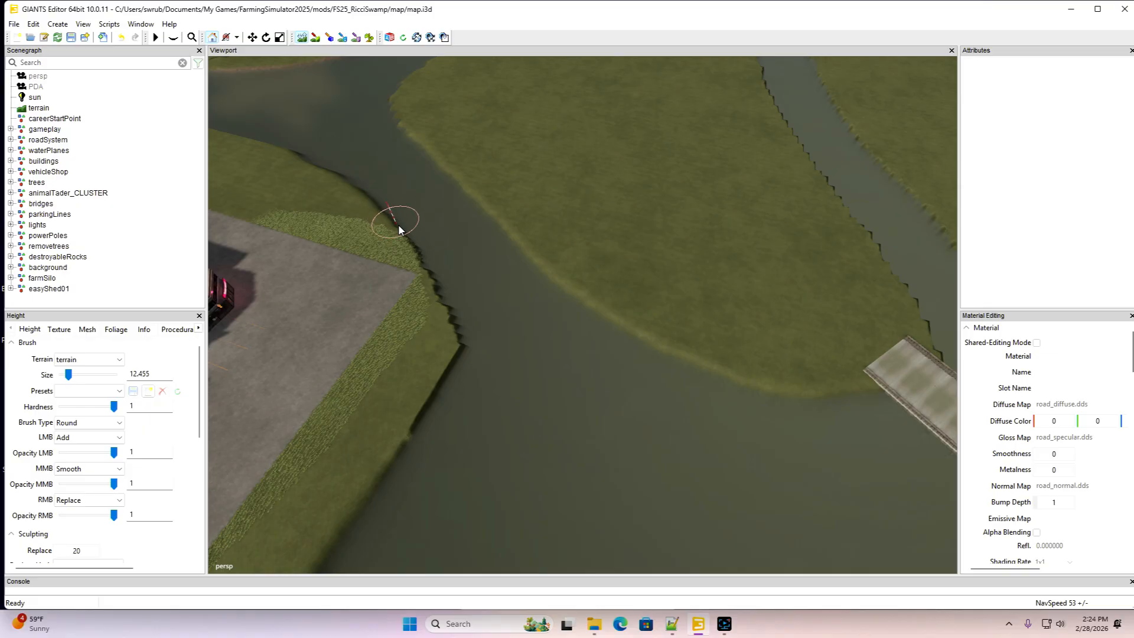
{"action": "left_click_drag", "start_coordinate": [417, 251], "coordinate": [453, 322]}
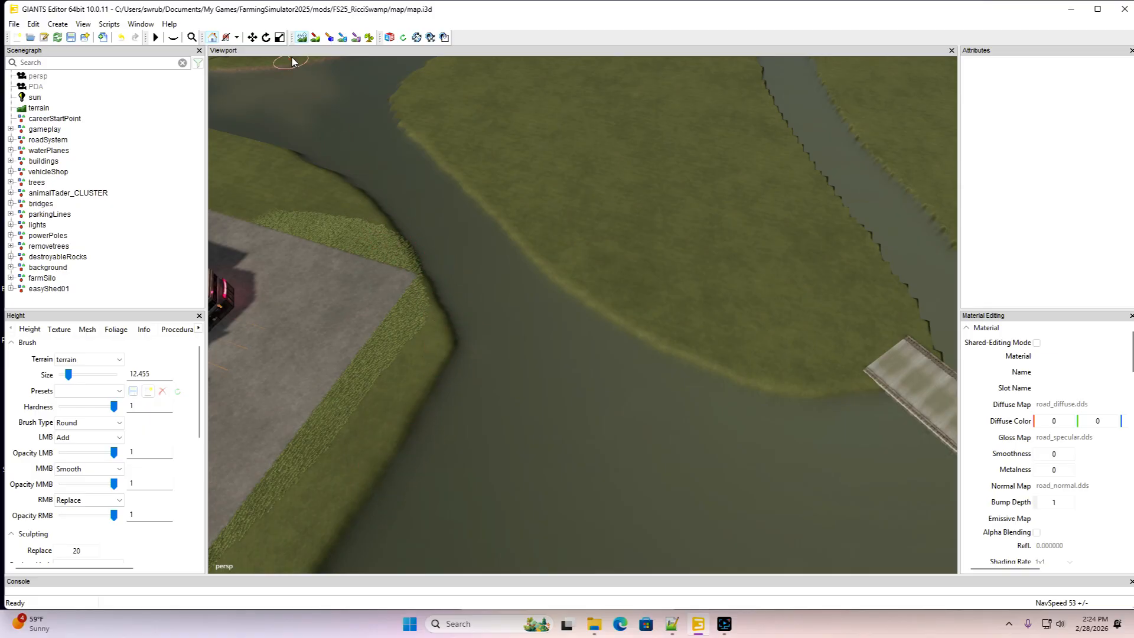
{"action": "left_click", "coordinate": [302, 39]}
Smooth the canal banks where the channel narrows towards the road, including the tip of the field opposite
{"action": "mouse_move", "coordinate": [474, 218]}
{"action": "left_mouse_down", "text": "alt"}
{"action": "mouse_move", "coordinate": [434, 194]}
{"action": "mouse_move", "coordinate": [542, 194]}
{"action": "mouse_move", "coordinate": [362, 278]}
{"action": "left_mouse_up", "text": "alt"}
{"action": "scroll", "coordinate": [542, 194], "scroll_direction": "up", "scroll_amount": 4}
{"action": "scroll", "coordinate": [542, 194], "scroll_direction": "up", "scroll_amount": 4}
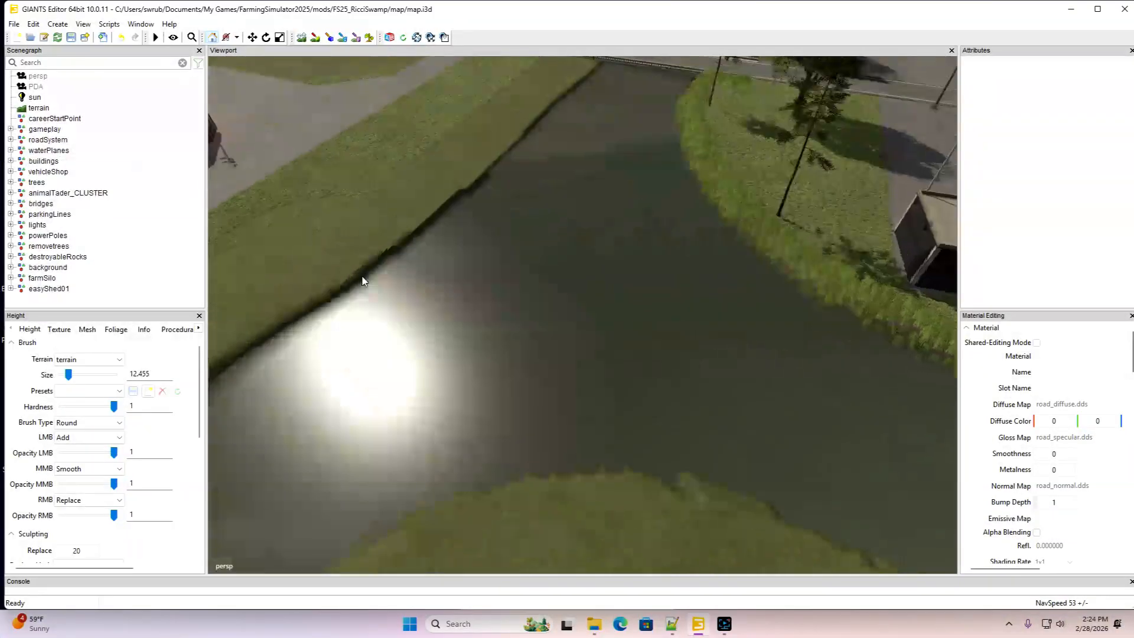
{"action": "scroll", "coordinate": [354, 267], "scroll_direction": "down", "scroll_amount": 2}
{"action": "left_click", "coordinate": [302, 39]}
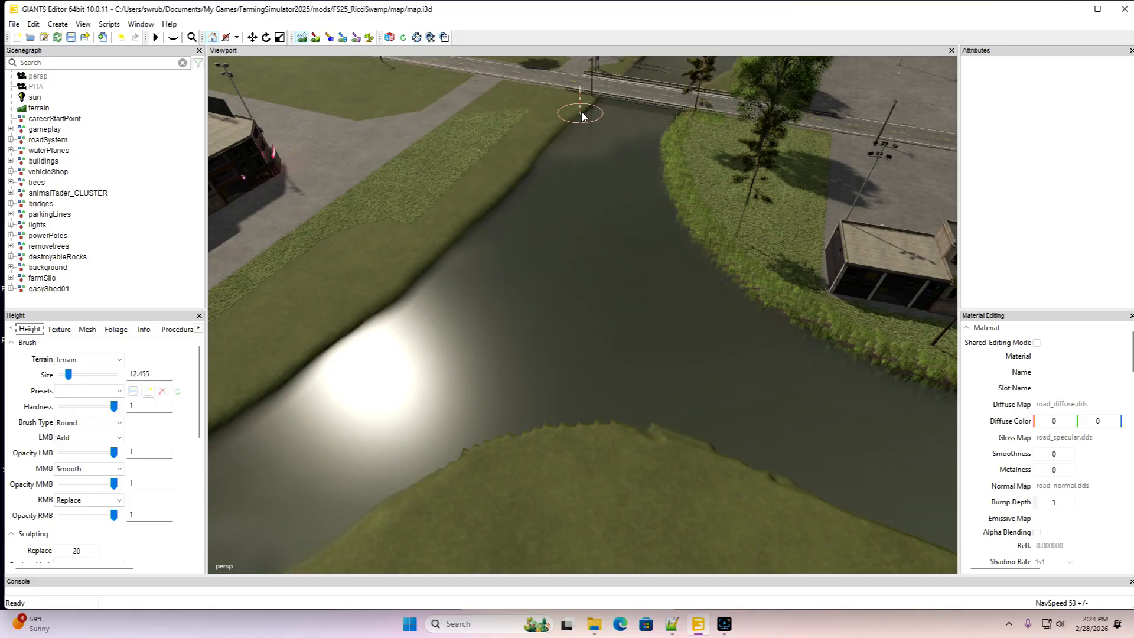
{"action": "scroll", "coordinate": [581, 117], "scroll_direction": "up", "scroll_amount": 1}
{"action": "left_click", "coordinate": [302, 37]}
Smooth the jagged edge along the rounded end of the field beside the wide canal
{"action": "left_click_drag", "start_coordinate": [526, 255], "coordinate": [354, 258], "text": "alt"}
{"action": "left_click_drag", "start_coordinate": [650, 295], "coordinate": [299, 273], "text": "alt"}
{"action": "scroll", "coordinate": [364, 291], "scroll_direction": "down", "scroll_amount": 4}
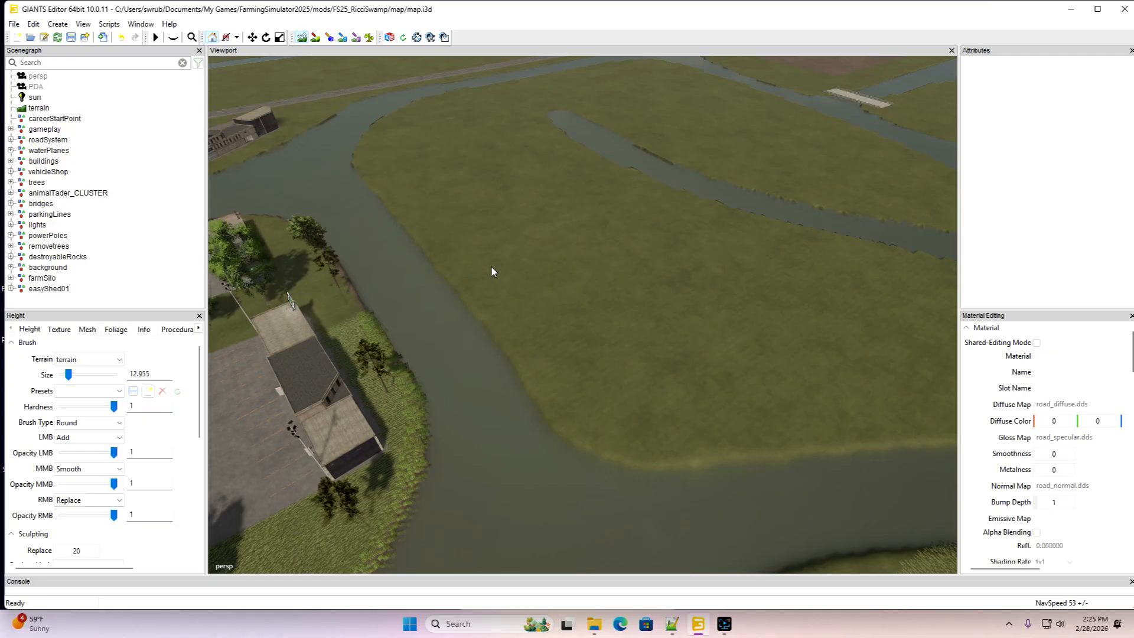
{"action": "left_click_drag", "start_coordinate": [492, 267], "coordinate": [607, 331], "text": "alt"}
{"action": "scroll", "coordinate": [473, 209], "scroll_direction": "up", "scroll_amount": 8}
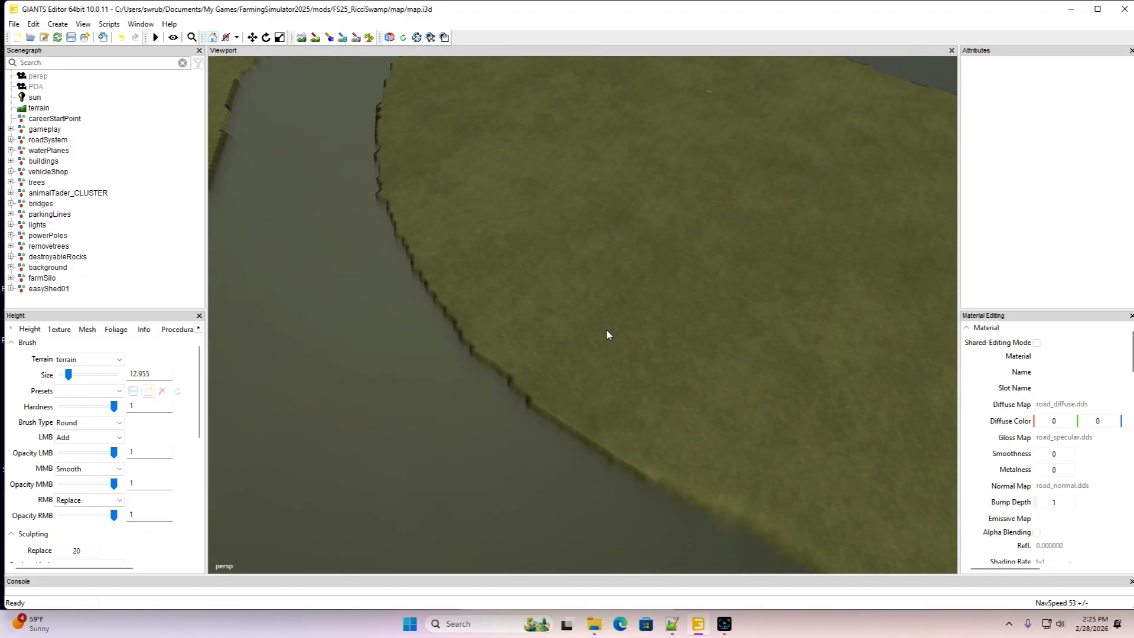
{"action": "left_click", "coordinate": [302, 37]}
{"action": "mouse_move", "coordinate": [683, 488]}
{"action": "middle_mouse_down"}
{"action": "mouse_move", "coordinate": [542, 387]}
{"action": "mouse_move", "coordinate": [402, 206]}
{"action": "middle_mouse_up"}
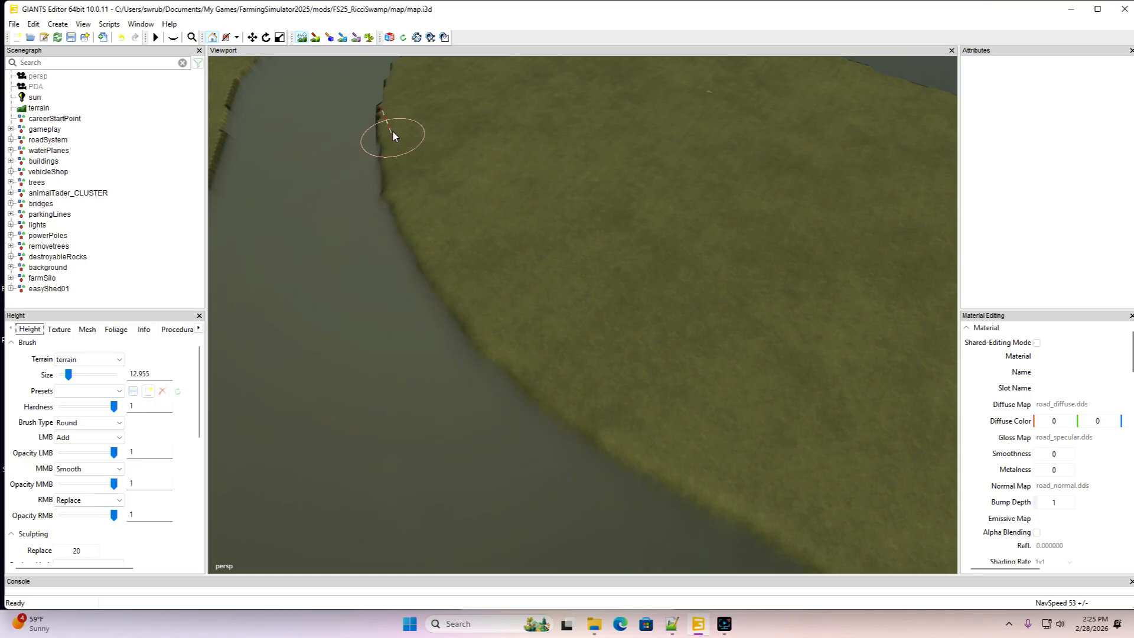
{"action": "mouse_move", "coordinate": [392, 87]}
{"action": "middle_mouse_down"}
{"action": "mouse_move", "coordinate": [392, 203]}
{"action": "mouse_move", "coordinate": [392, 178]}
{"action": "middle_mouse_up"}
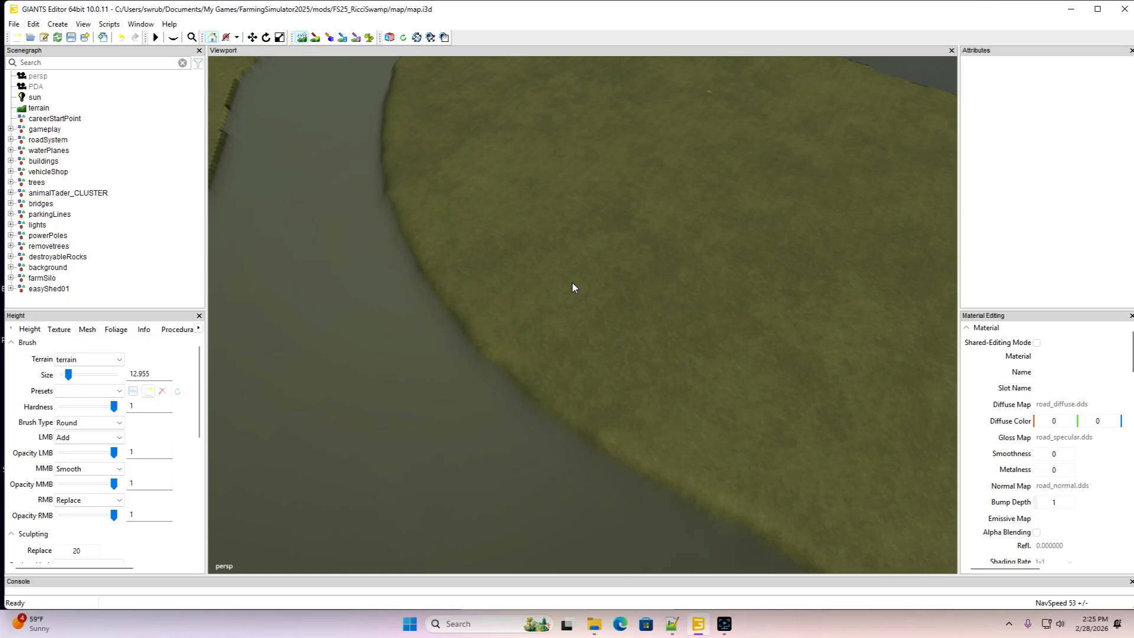
Smooth the jagged bank between the road and the far canal arm in front of the multi-storey building
{"action": "mouse_move", "coordinate": [541, 272]}
{"action": "left_mouse_down", "text": "alt"}
{"action": "mouse_move", "coordinate": [369, 268]}
{"action": "mouse_move", "coordinate": [371, 258]}
{"action": "left_mouse_up", "text": "alt"}
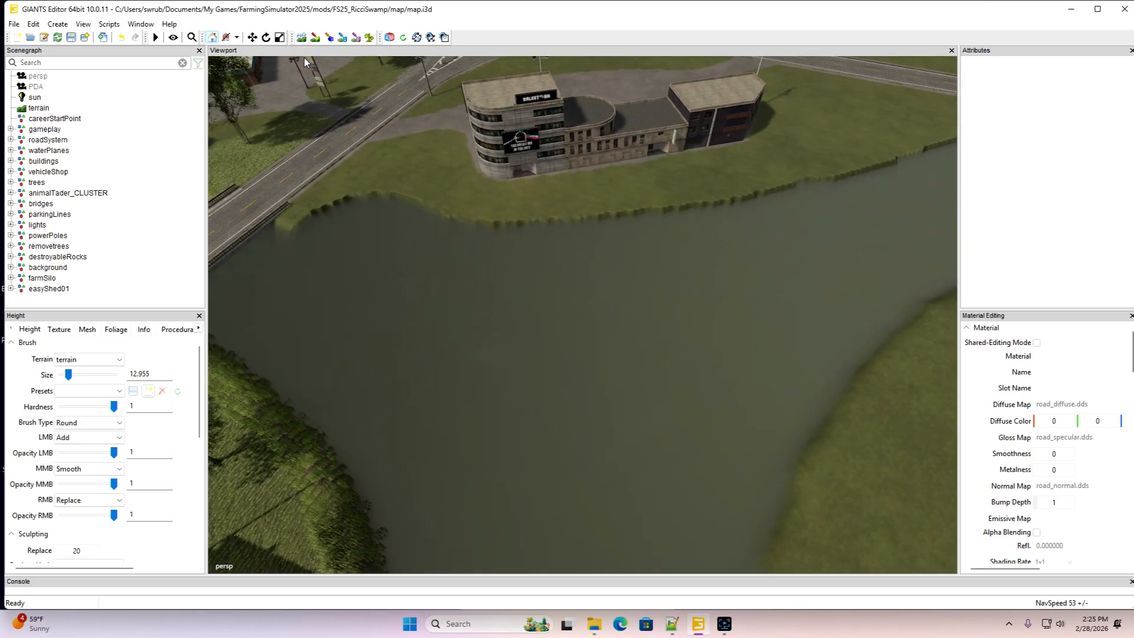
{"action": "left_click", "coordinate": [301, 36]}
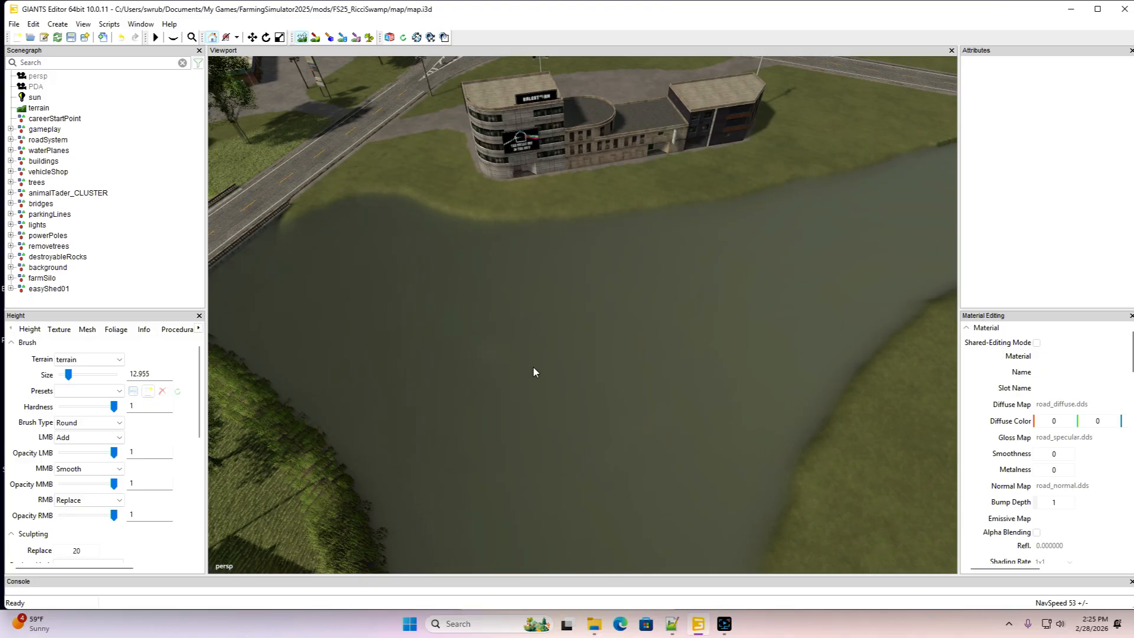
Smooth both banks of the canal bend that runs alongside the two-lane road
{"action": "left_click_drag", "start_coordinate": [532, 366], "coordinate": [609, 271], "text": "alt"}
{"action": "right_click_drag", "start_coordinate": [609, 270], "coordinate": [675, 345], "text": "alt"}
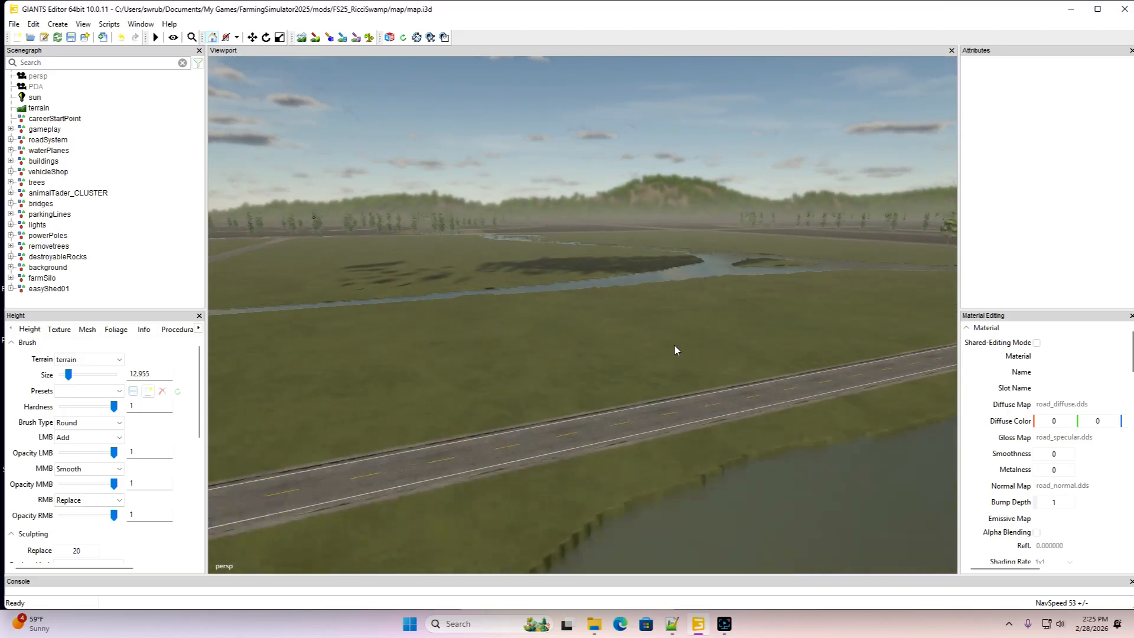
{"action": "left_click_drag", "start_coordinate": [675, 345], "coordinate": [697, 356], "text": "alt"}
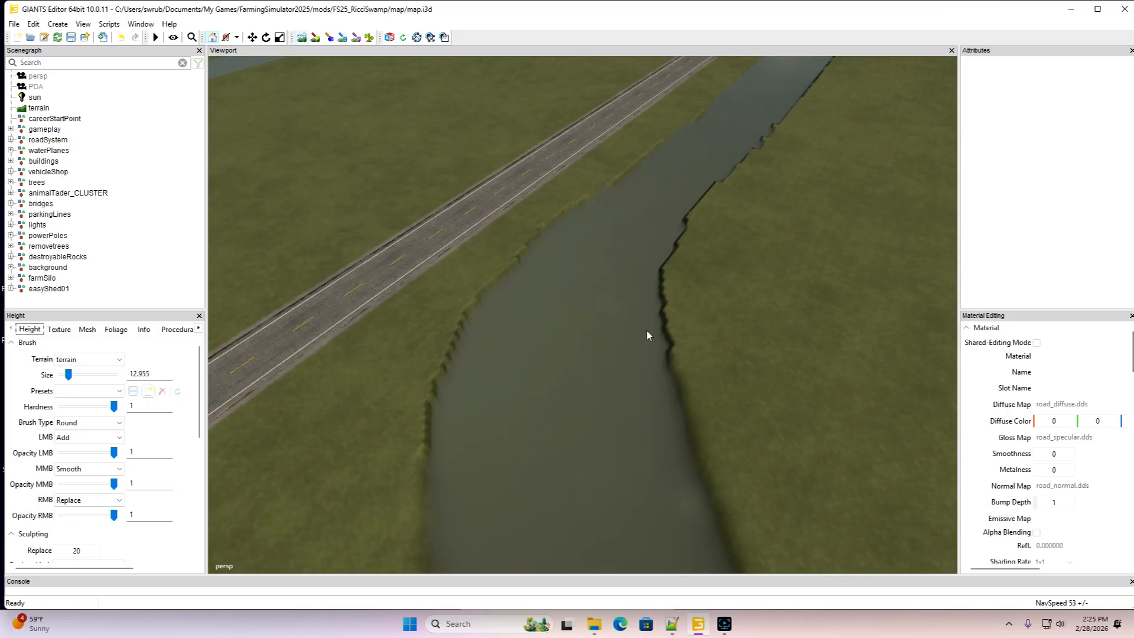
{"action": "mouse_move", "coordinate": [673, 360]}
{"action": "middle_mouse_down"}
{"action": "mouse_move", "coordinate": [669, 277]}
{"action": "mouse_move", "coordinate": [690, 231]}
{"action": "mouse_move", "coordinate": [803, 104]}
{"action": "mouse_move", "coordinate": [744, 158]}
{"action": "middle_mouse_up"}
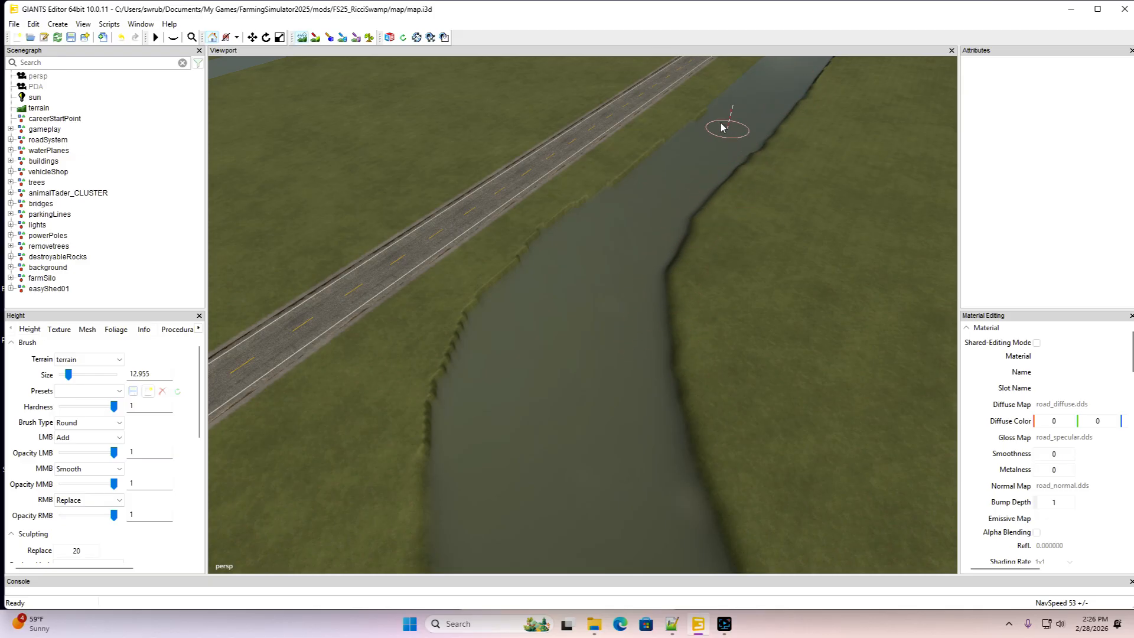
{"action": "mouse_move", "coordinate": [716, 120]}
{"action": "middle_mouse_down"}
{"action": "mouse_move", "coordinate": [718, 96]}
{"action": "mouse_move", "coordinate": [566, 216]}
{"action": "middle_mouse_up"}
{"action": "mouse_move", "coordinate": [512, 265]}
{"action": "middle_mouse_down"}
{"action": "mouse_move", "coordinate": [472, 321]}
{"action": "mouse_move", "coordinate": [433, 476]}
{"action": "middle_mouse_up"}
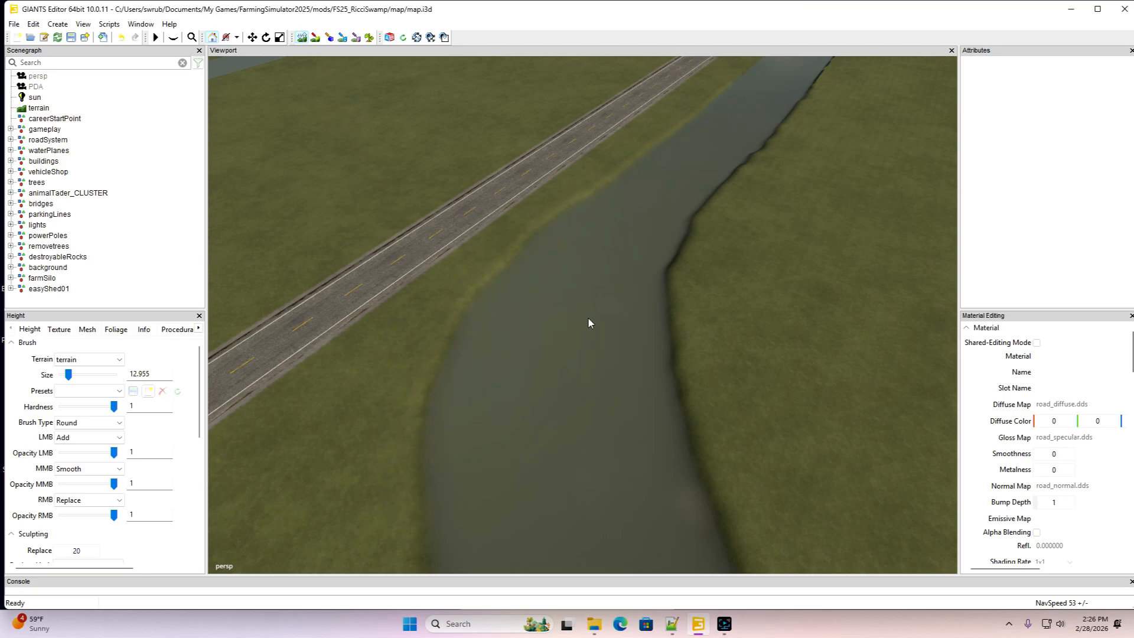
Smooth both banks of the straight canal stretch beside the road, up to the canal junction
{"action": "left_click_drag", "start_coordinate": [598, 286], "coordinate": [646, 259], "text": "alt"}
{"action": "left_click", "coordinate": [301, 37]}
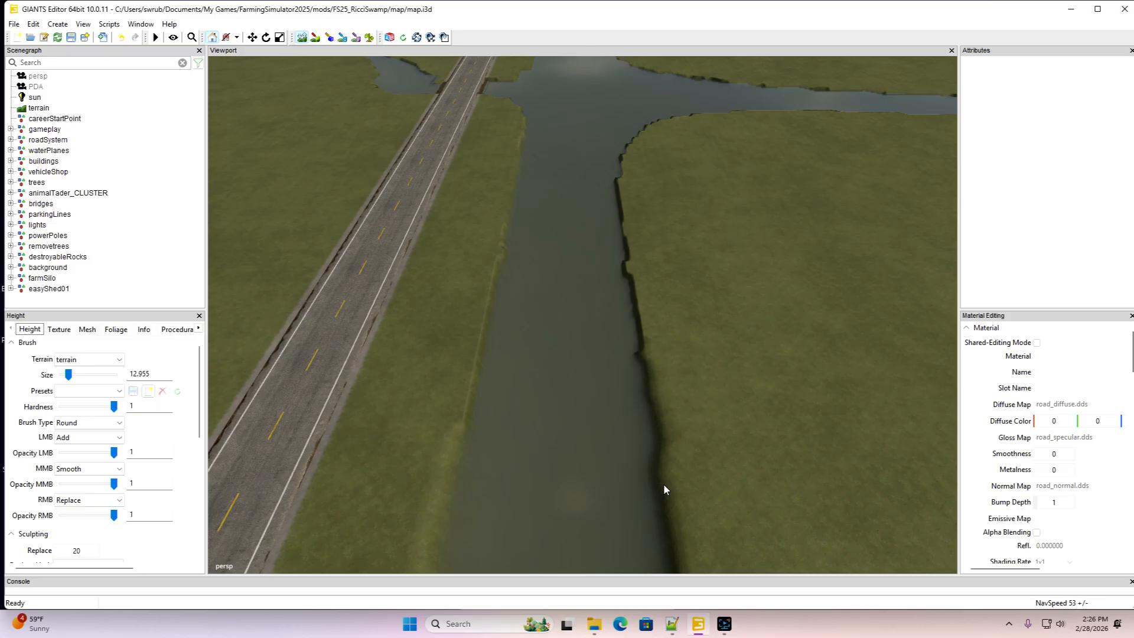
{"action": "mouse_move", "coordinate": [664, 485]}
{"action": "middle_mouse_down"}
{"action": "mouse_move", "coordinate": [618, 185]}
{"action": "mouse_move", "coordinate": [623, 147]}
{"action": "mouse_move", "coordinate": [667, 120]}
{"action": "mouse_move", "coordinate": [695, 123]}
{"action": "middle_mouse_up"}
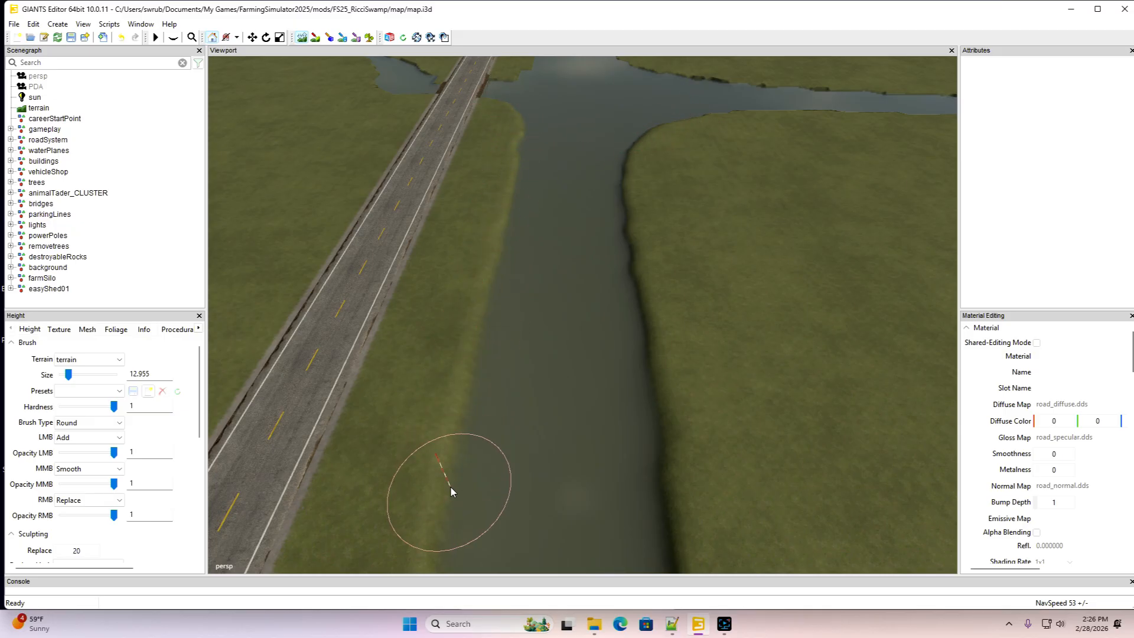
{"action": "left_click", "coordinate": [301, 38]}
Duplicate the bridgeConcreteLong_PLACE road bridge beside the red-roofed building near the roundabout
{"action": "scroll", "coordinate": [565, 295], "scroll_direction": "down", "scroll_amount": 4}
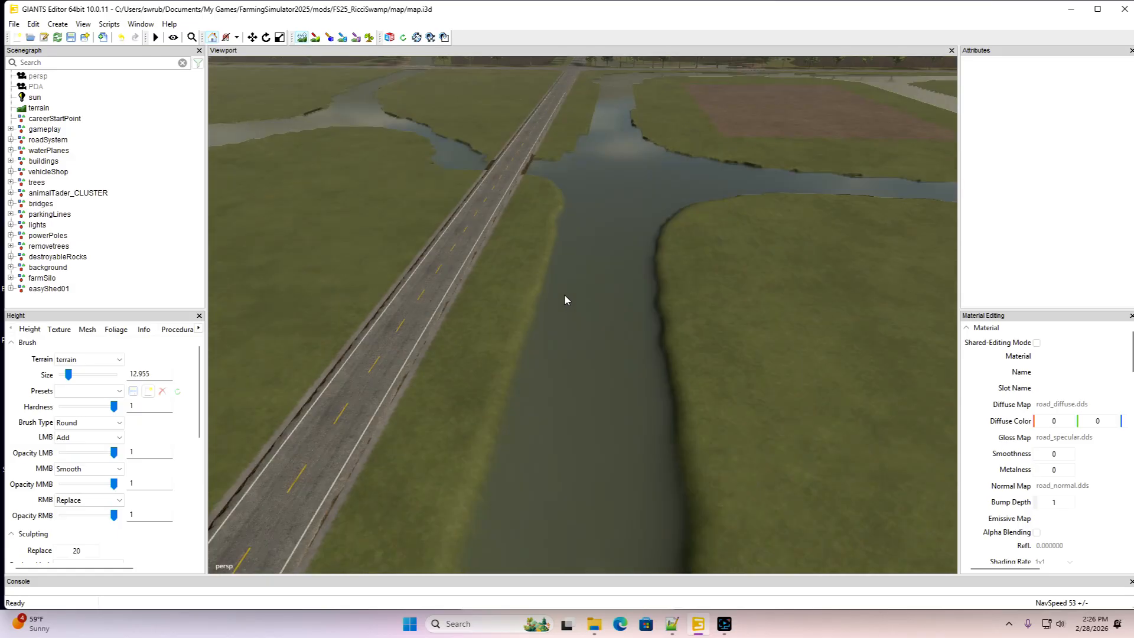
{"action": "left_click_drag", "start_coordinate": [564, 294], "coordinate": [371, 303], "text": "alt"}
{"action": "scroll", "coordinate": [554, 282], "scroll_direction": "down", "scroll_amount": 4}
{"action": "scroll", "coordinate": [371, 303], "scroll_direction": "up", "scroll_amount": 10}
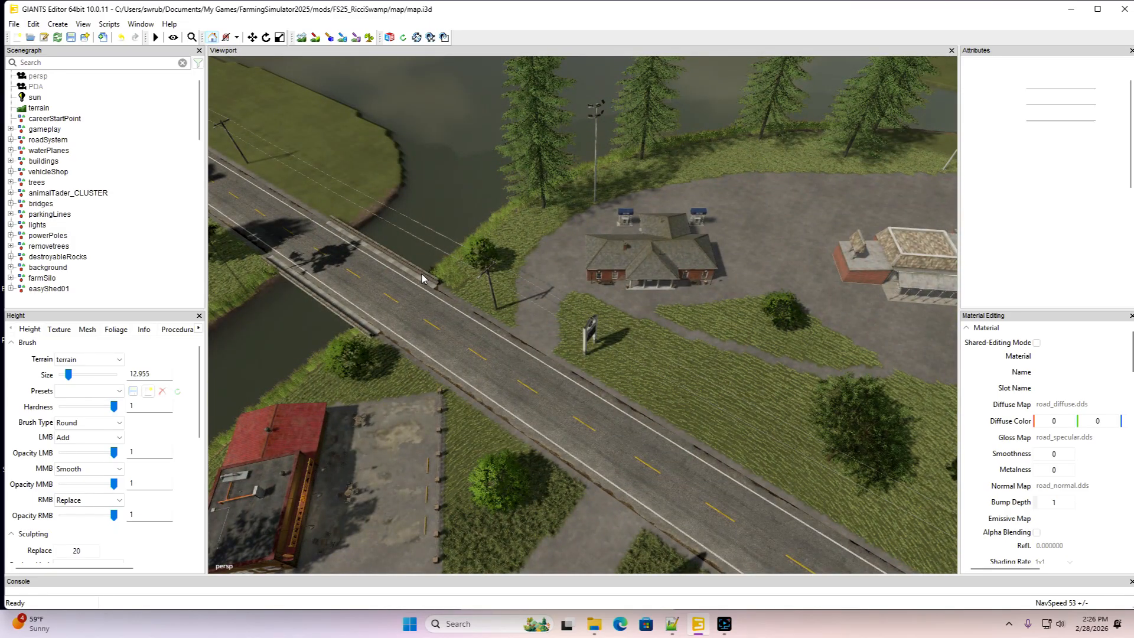
{"action": "left_click", "coordinate": [422, 279]}
{"action": "scroll", "coordinate": [444, 343], "scroll_direction": "down", "scroll_amount": 3}
{"action": "left_click_drag", "start_coordinate": [444, 343], "coordinate": [489, 347], "text": "alt"}
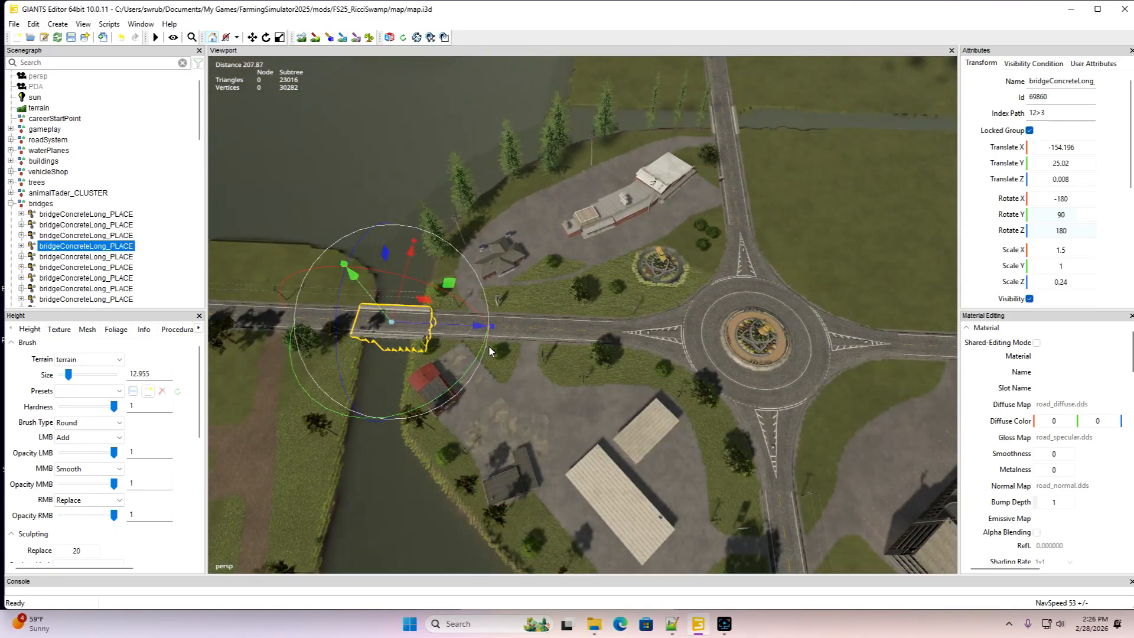
{"action": "key", "text": "ctrl+d"}
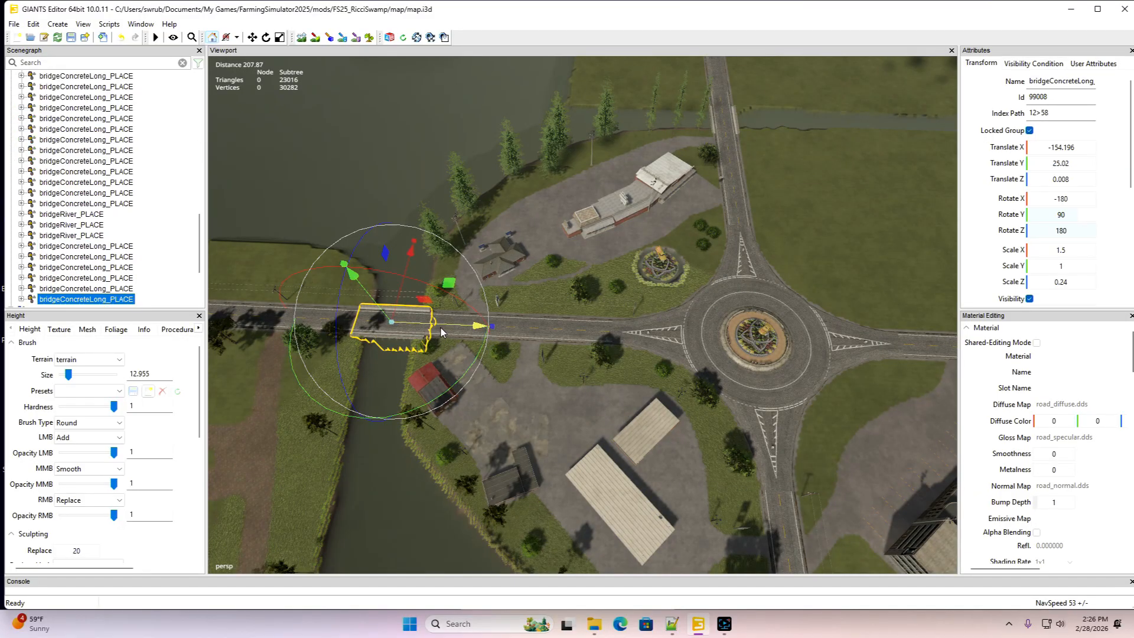
Move the copied bridge along the road to the canal crossing at Translate X 408.401, and deselect it
{"action": "left_click_drag", "start_coordinate": [441, 328], "coordinate": [990, 340]}
{"action": "left_click_drag", "start_coordinate": [583, 409], "coordinate": [728, 335], "text": "alt"}
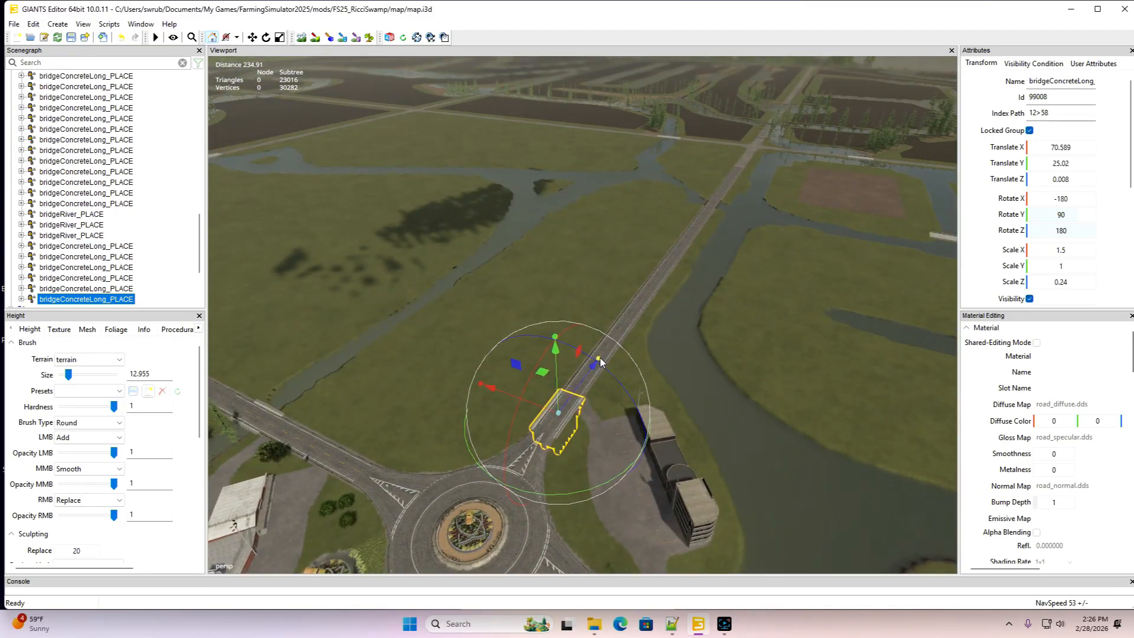
{"action": "left_click_drag", "start_coordinate": [581, 388], "coordinate": [921, 77]}
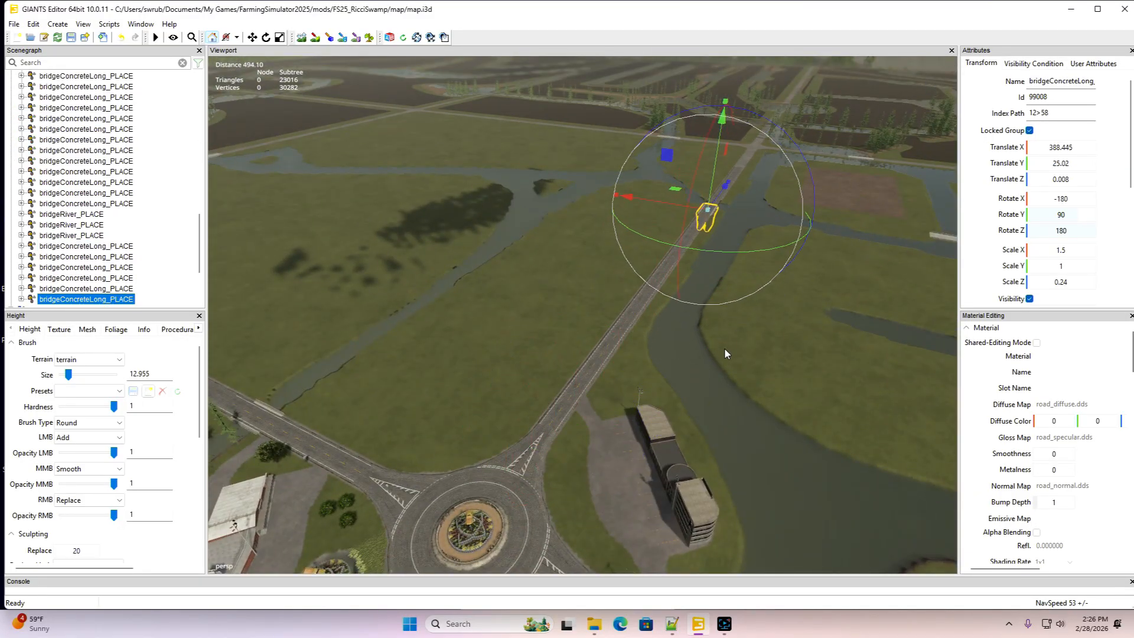
{"action": "left_click_drag", "start_coordinate": [724, 347], "coordinate": [774, 301], "text": "alt"}
{"action": "scroll", "coordinate": [774, 302], "scroll_direction": "up", "scroll_amount": 12}
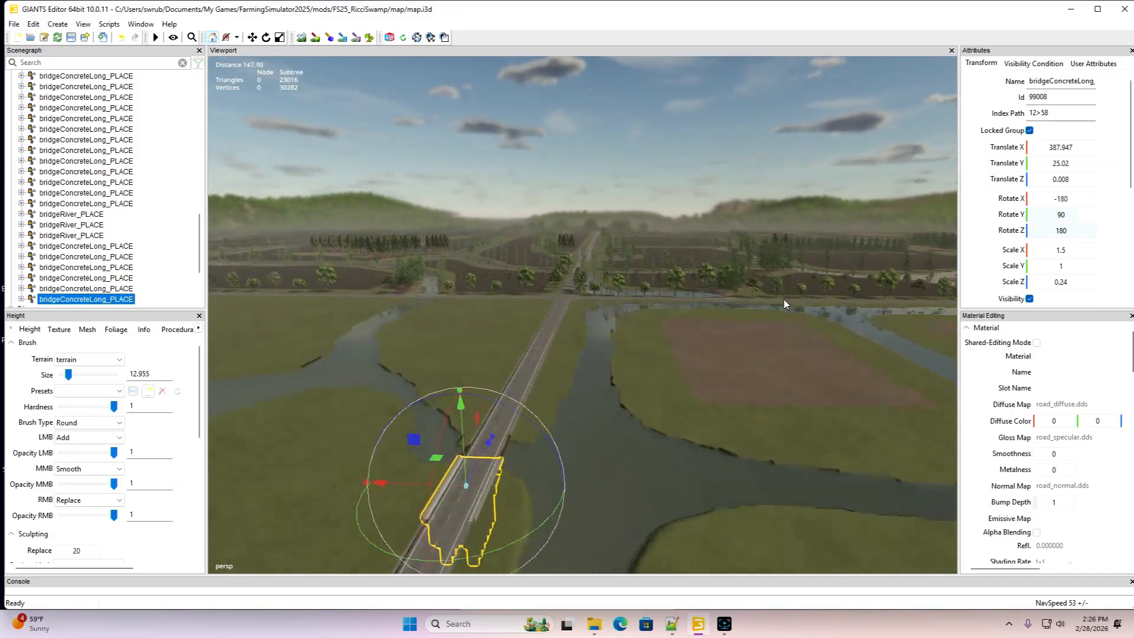
{"action": "key", "text": "f"}
{"action": "left_click_drag", "start_coordinate": [590, 303], "coordinate": [733, 267]}
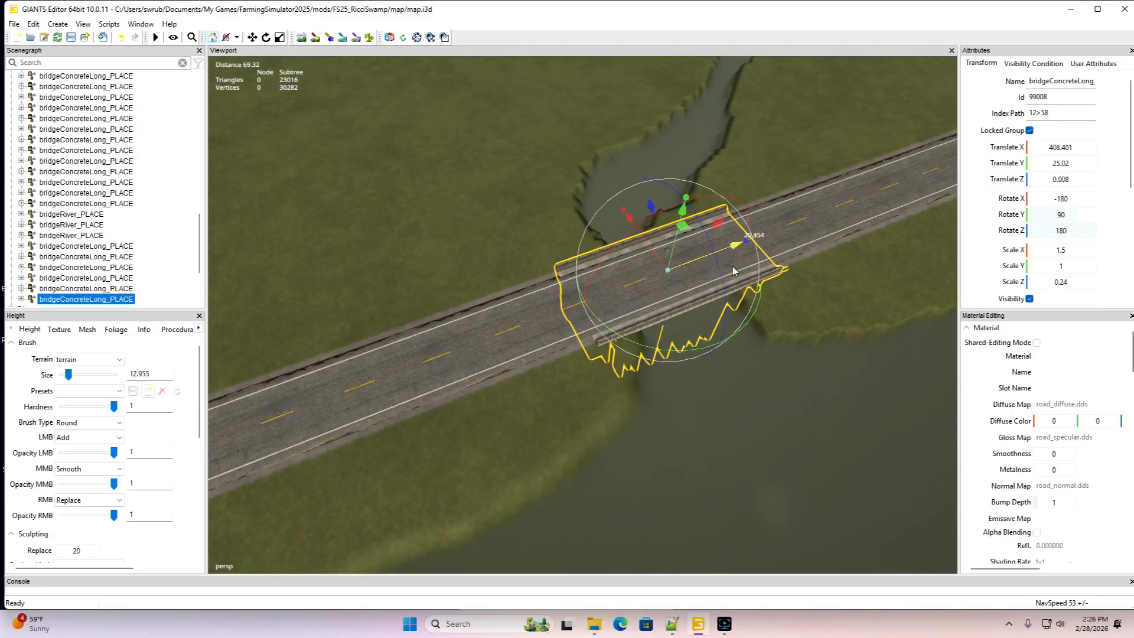
{"action": "left_click_drag", "start_coordinate": [202, 263], "coordinate": [201, 299]}
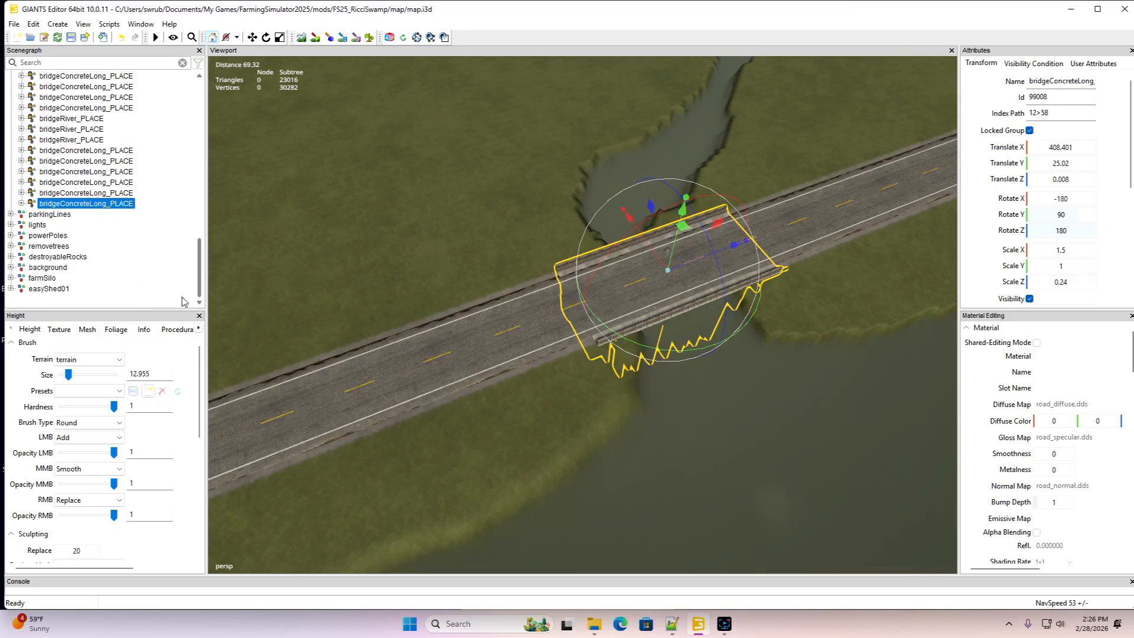
{"action": "left_click", "coordinate": [77, 301]}
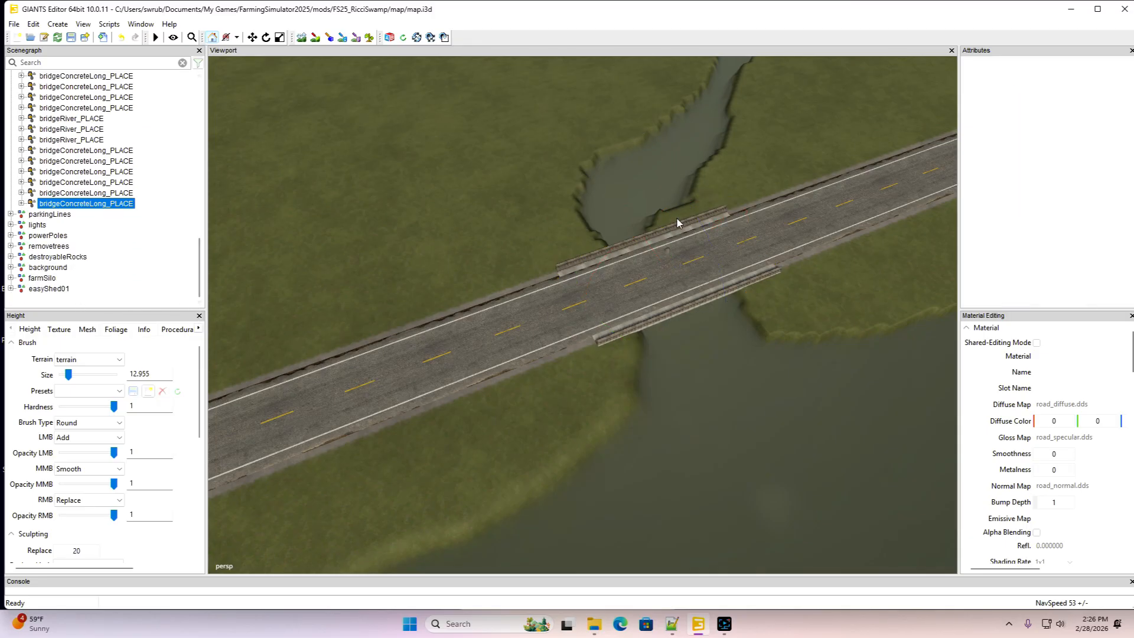
Smooth the jagged banks around the wide canal junction beside the newly placed road bridge
{"action": "right_click_drag", "start_coordinate": [487, 352], "coordinate": [413, 434]}
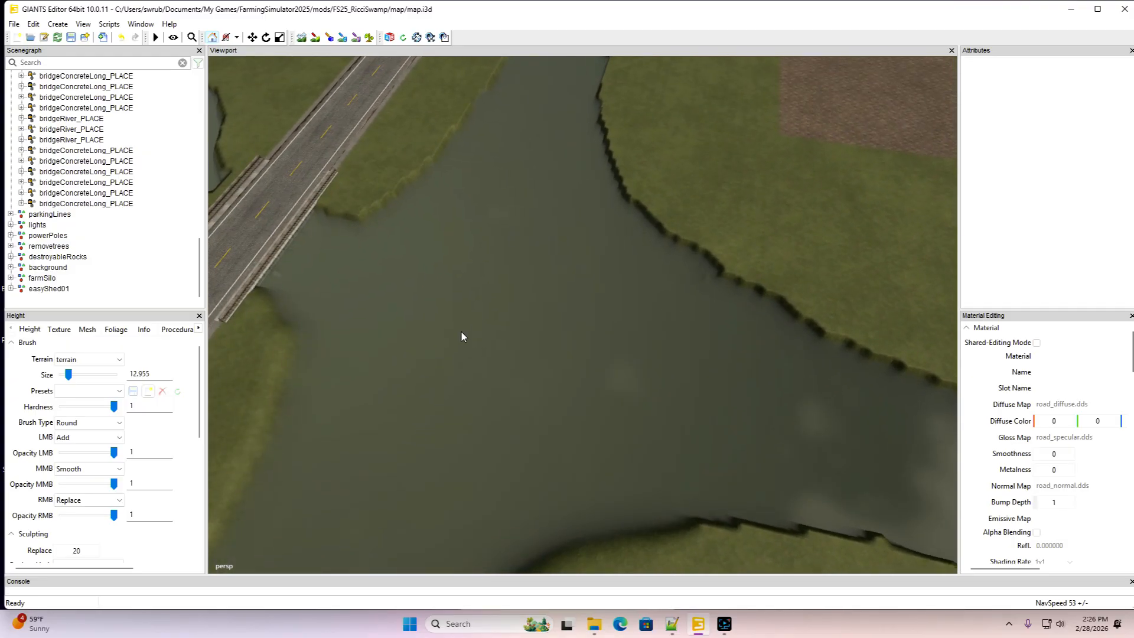
{"action": "left_click", "coordinate": [303, 38]}
{"action": "mouse_move", "coordinate": [467, 112]}
{"action": "middle_mouse_down"}
{"action": "mouse_move", "coordinate": [424, 168]}
{"action": "mouse_move", "coordinate": [338, 199]}
{"action": "mouse_move", "coordinate": [476, 87]}
{"action": "mouse_move", "coordinate": [605, 118]}
{"action": "mouse_move", "coordinate": [611, 166]}
{"action": "mouse_move", "coordinate": [677, 243]}
{"action": "mouse_move", "coordinate": [792, 325]}
{"action": "mouse_move", "coordinate": [918, 378]}
{"action": "mouse_move", "coordinate": [770, 304]}
{"action": "mouse_move", "coordinate": [727, 413]}
{"action": "mouse_move", "coordinate": [748, 527]}
{"action": "mouse_move", "coordinate": [906, 549]}
{"action": "mouse_move", "coordinate": [688, 542]}
{"action": "middle_mouse_up"}
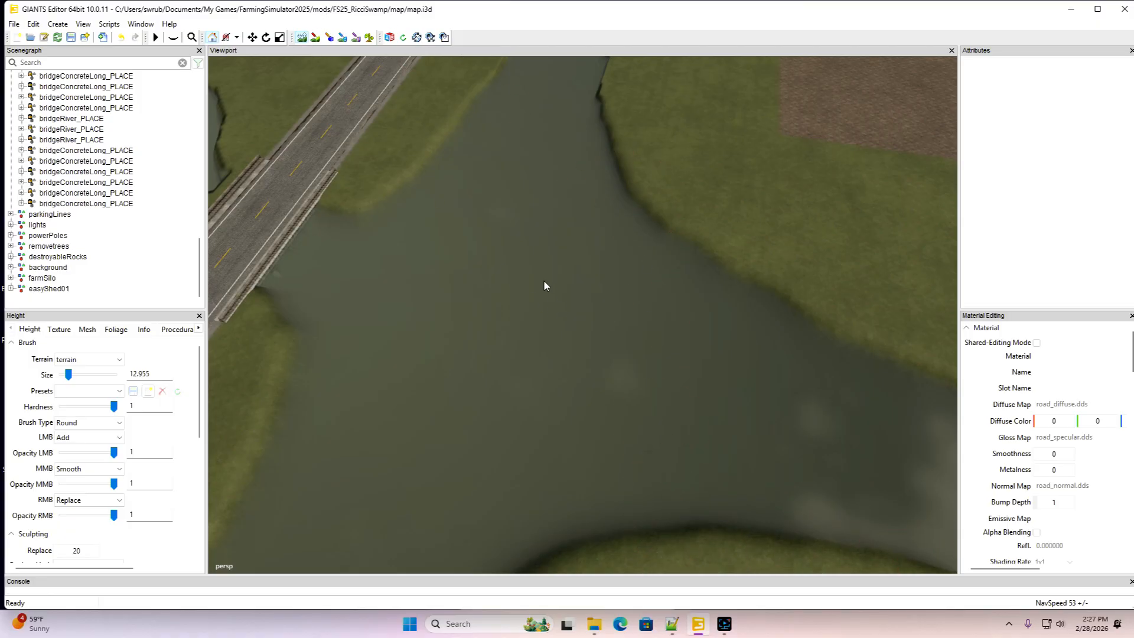
Smooth the jagged terrain along both banks of the straight river section beside the road
{"action": "right_click_drag", "start_coordinate": [526, 247], "coordinate": [584, 270]}
{"action": "scroll", "coordinate": [585, 270], "scroll_direction": "down", "scroll_amount": 3}
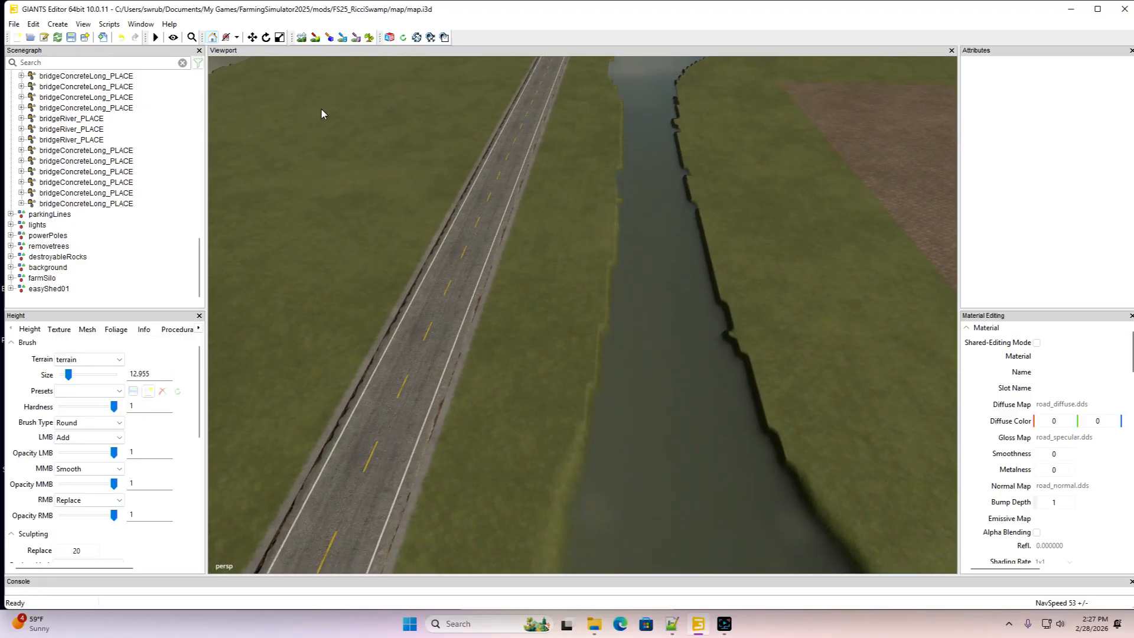
{"action": "left_click", "coordinate": [302, 38]}
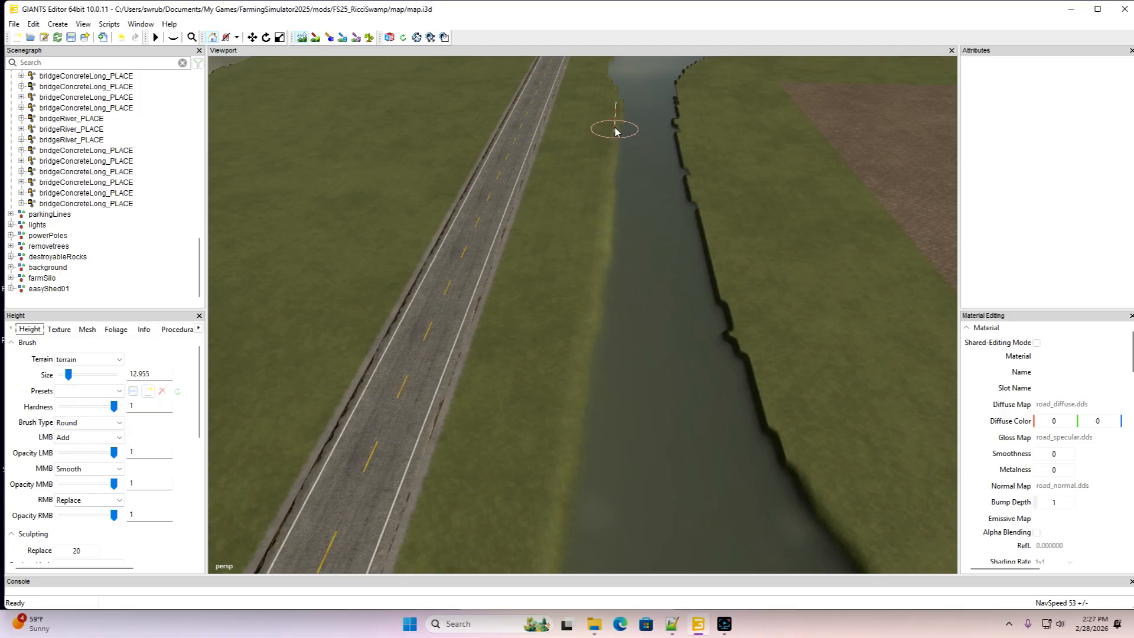
{"action": "mouse_move", "coordinate": [833, 529]}
{"action": "middle_mouse_down"}
{"action": "mouse_move", "coordinate": [758, 396]}
{"action": "mouse_move", "coordinate": [698, 204]}
{"action": "mouse_move", "coordinate": [692, 74]}
{"action": "middle_mouse_up"}
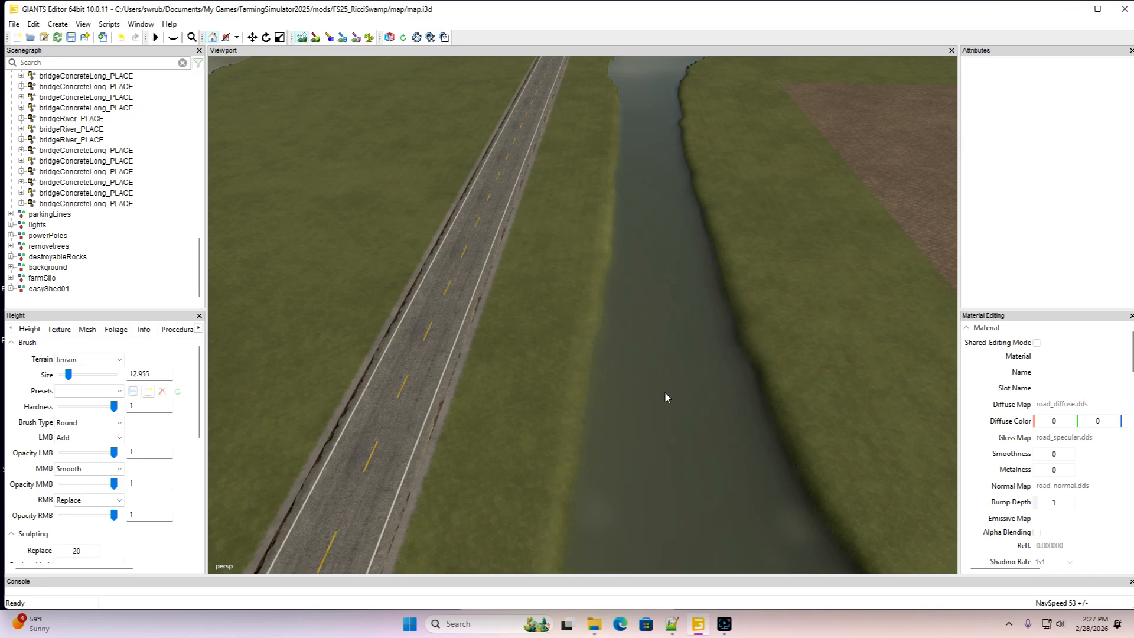
Smooth both banks around the wide river bend near the curved road junction
{"action": "right_click_drag", "start_coordinate": [665, 393], "coordinate": [773, 450]}
{"action": "scroll", "coordinate": [781, 456], "scroll_direction": "down", "scroll_amount": 5}
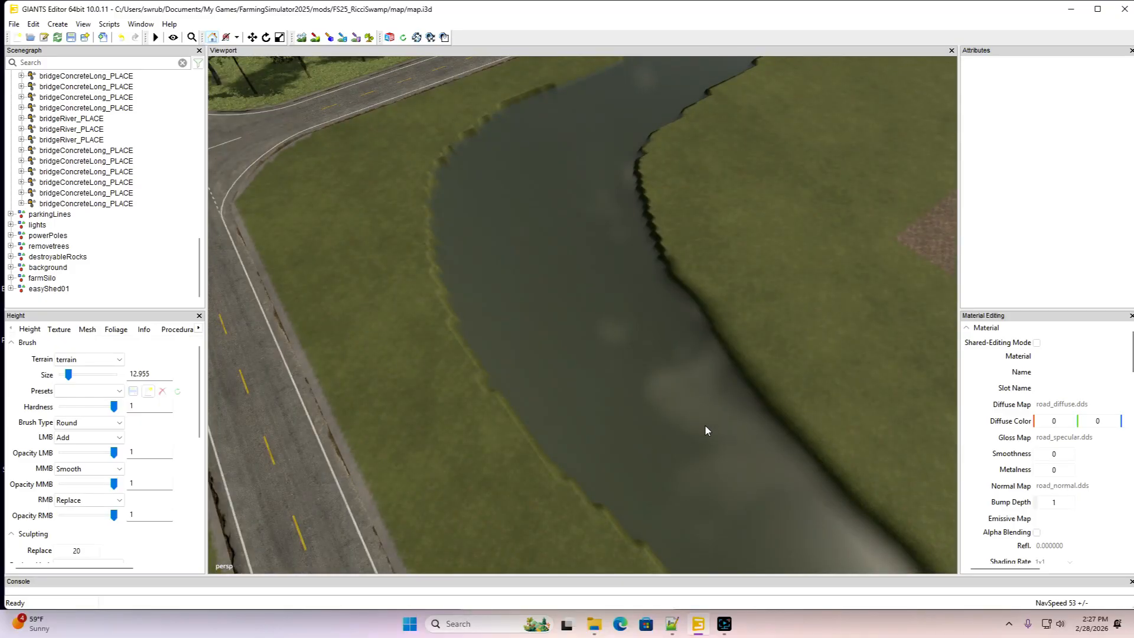
{"action": "left_click_drag", "start_coordinate": [579, 391], "coordinate": [668, 401], "text": "alt"}
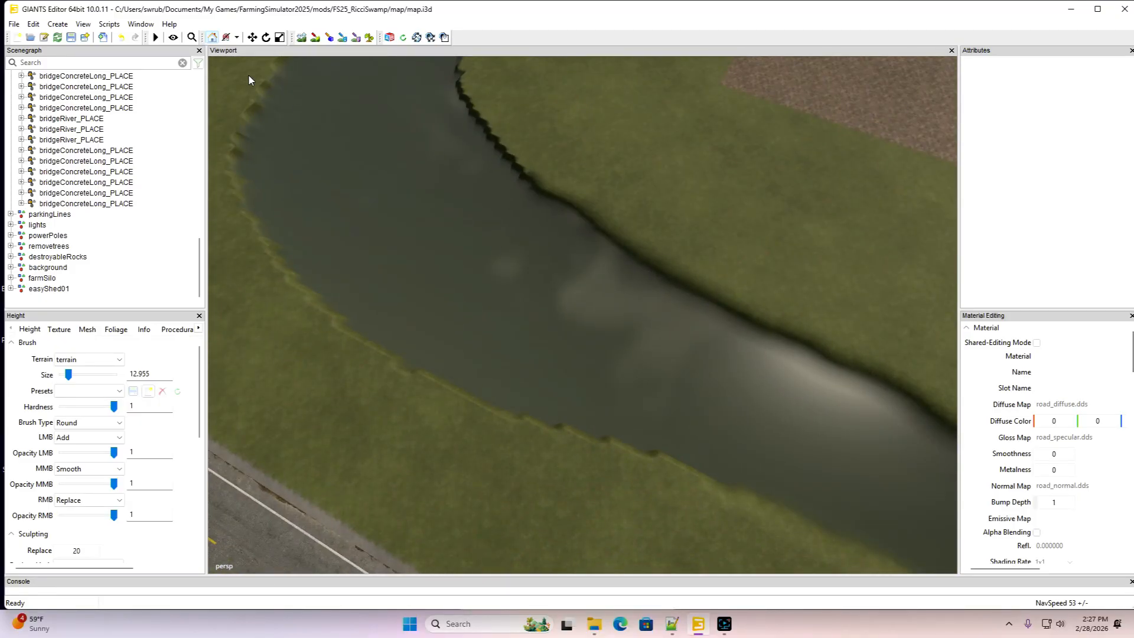
{"action": "left_click", "coordinate": [301, 38]}
{"action": "mouse_move", "coordinate": [746, 503]}
{"action": "left_mouse_down"}
{"action": "mouse_move", "coordinate": [444, 373]}
{"action": "mouse_move", "coordinate": [324, 300]}
{"action": "mouse_move", "coordinate": [260, 210]}
{"action": "mouse_move", "coordinate": [260, 111]}
{"action": "mouse_move", "coordinate": [276, 89]}
{"action": "mouse_move", "coordinate": [448, 89]}
{"action": "mouse_move", "coordinate": [571, 198]}
{"action": "left_mouse_up"}
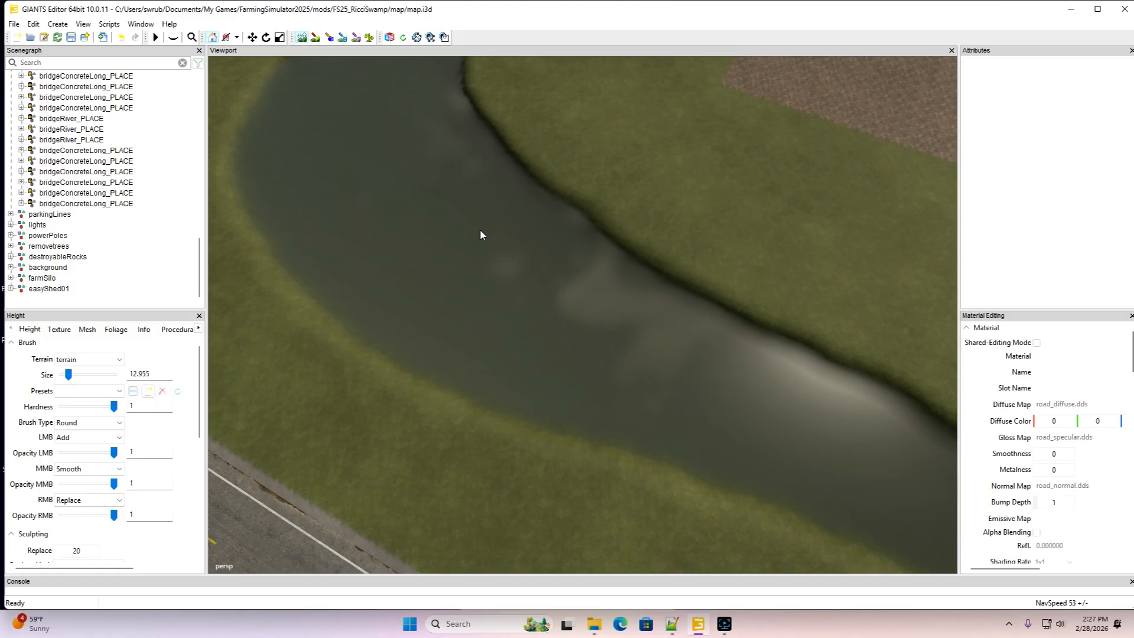
Smooth the road-side and field-side banks of the river stretch leading up to the road bridge
{"action": "left_click_drag", "start_coordinate": [480, 228], "coordinate": [576, 221], "text": "alt"}
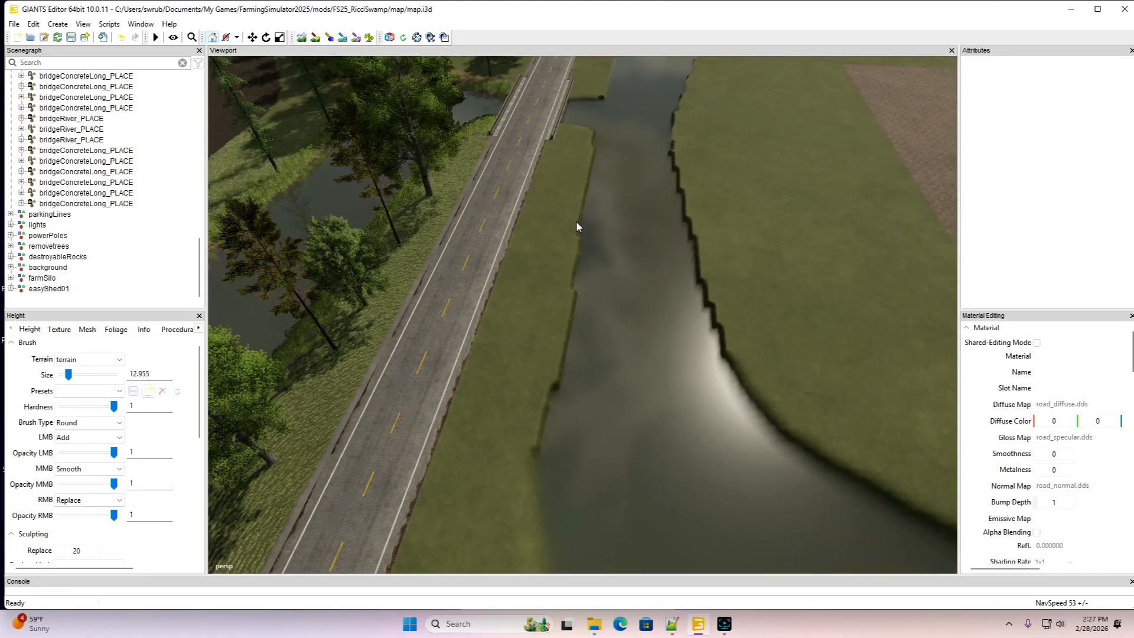
{"action": "left_click", "coordinate": [302, 37]}
{"action": "mouse_move", "coordinate": [535, 462]}
{"action": "left_mouse_down"}
{"action": "mouse_move", "coordinate": [593, 170]}
{"action": "mouse_move", "coordinate": [595, 136]}
{"action": "mouse_move", "coordinate": [566, 132]}
{"action": "left_mouse_up"}
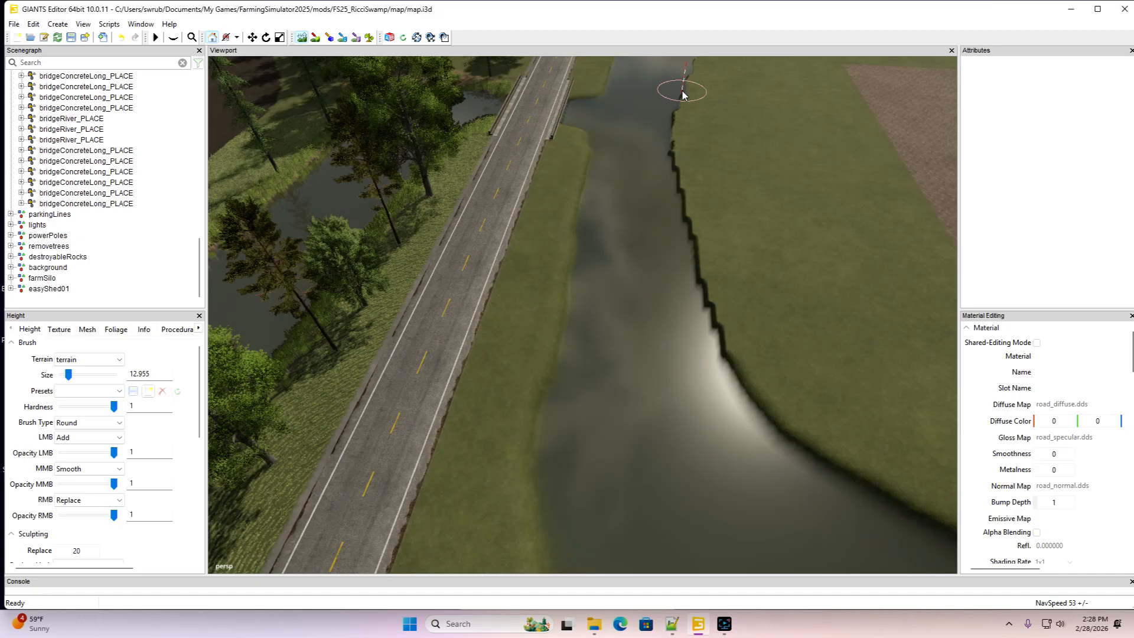
{"action": "mouse_move", "coordinate": [682, 95]}
{"action": "middle_mouse_down"}
{"action": "mouse_move", "coordinate": [676, 206]}
{"action": "mouse_move", "coordinate": [717, 344]}
{"action": "mouse_move", "coordinate": [678, 183]}
{"action": "middle_mouse_up"}
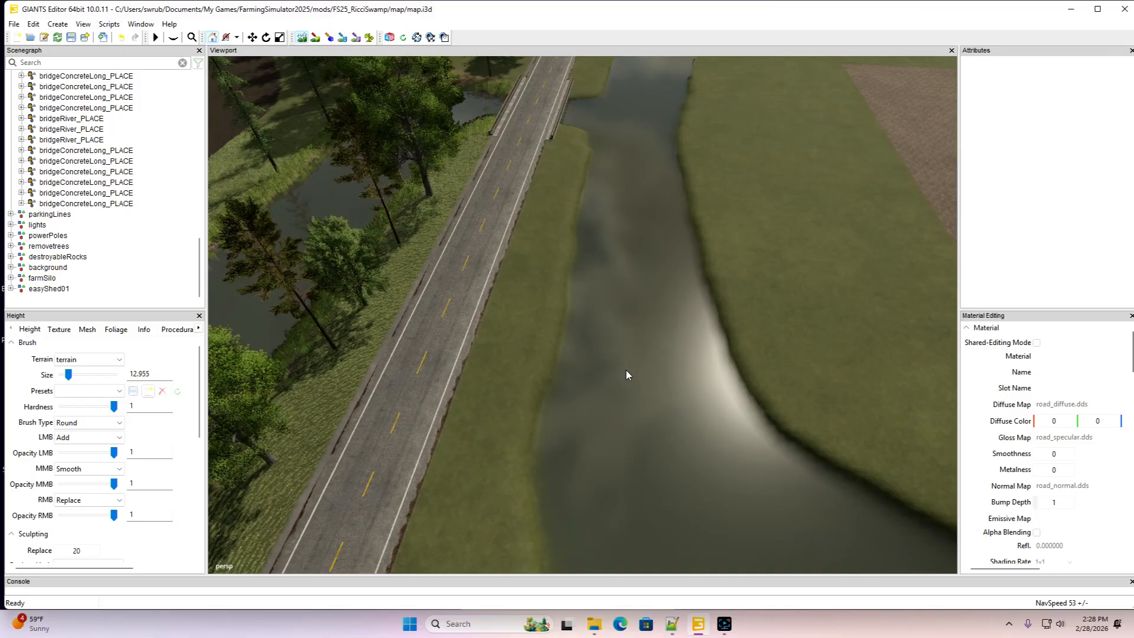
Smooth the road-side bank beyond the bridge and the near field corner where the side channel branches off
{"action": "left_click_drag", "start_coordinate": [636, 367], "coordinate": [636, 352], "text": "alt"}
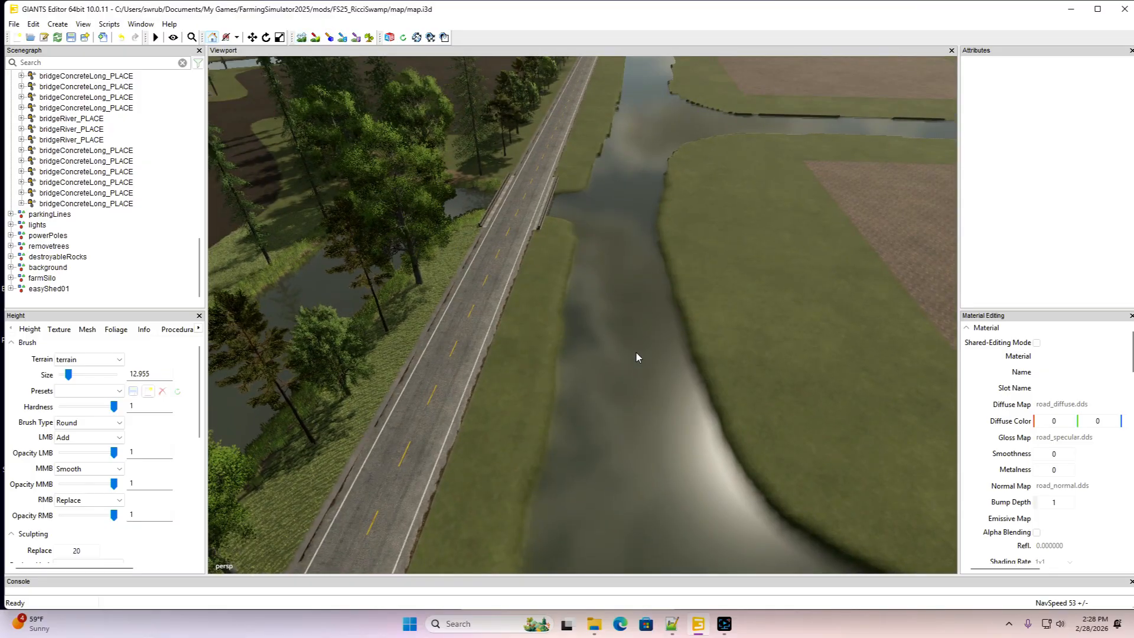
{"action": "left_click", "coordinate": [302, 37]}
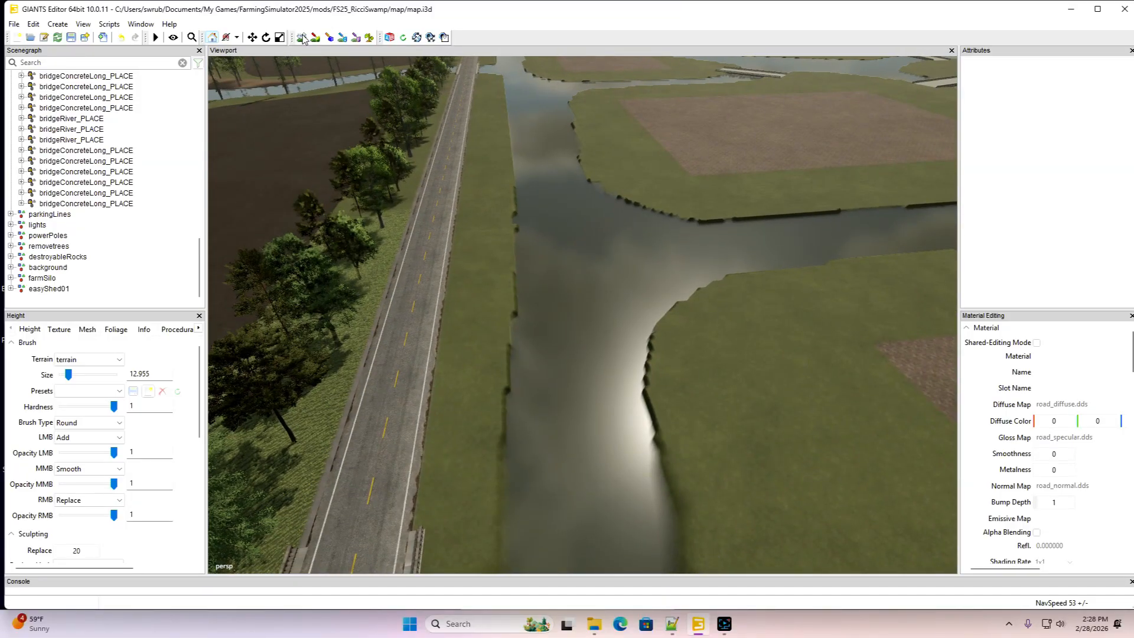
{"action": "left_click", "coordinate": [302, 37]}
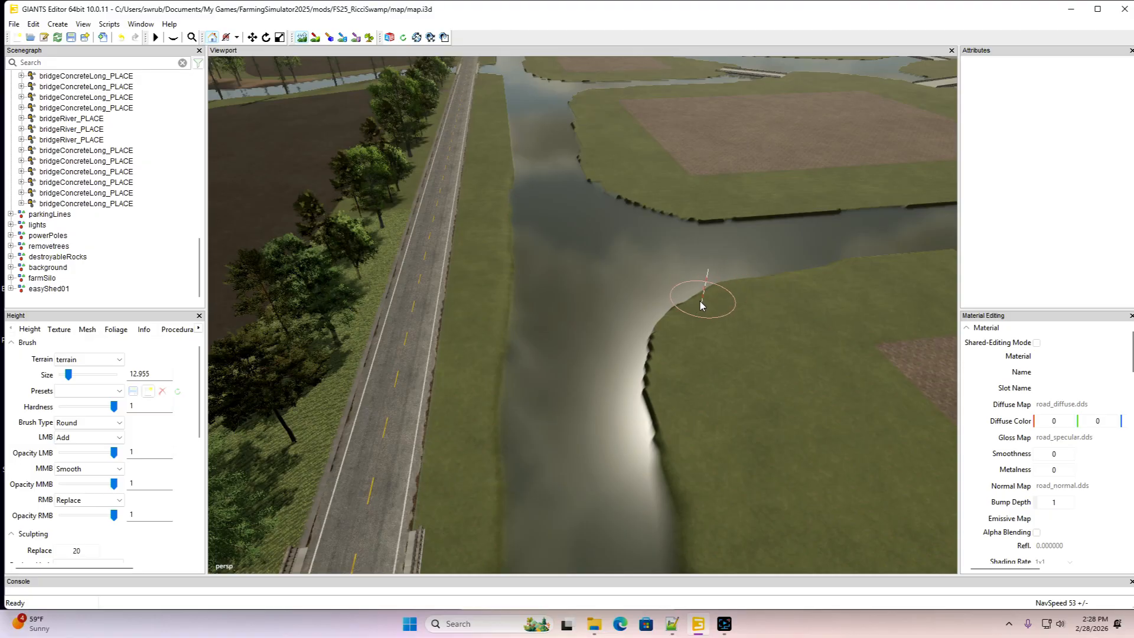
{"action": "mouse_move", "coordinate": [675, 338]}
{"action": "middle_mouse_down"}
{"action": "mouse_move", "coordinate": [658, 379]}
{"action": "mouse_move", "coordinate": [662, 467]}
{"action": "middle_mouse_up"}
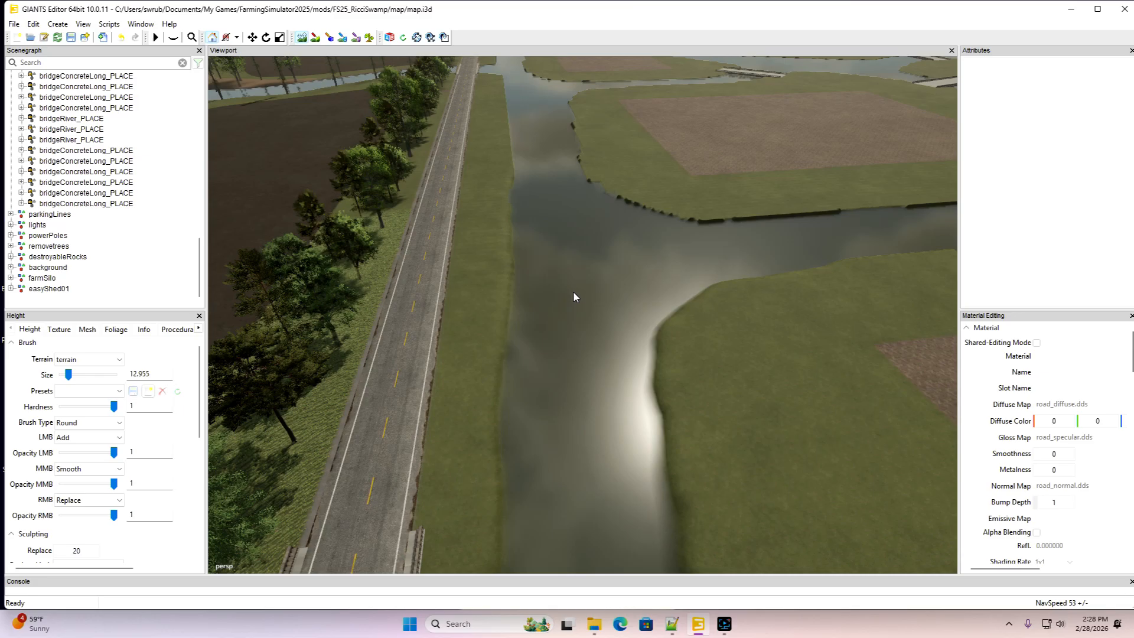
Smooth both banks of the side channel between the two brown fields, including its flared mouth
{"action": "left_click_drag", "start_coordinate": [573, 292], "coordinate": [630, 354], "text": "alt"}
{"action": "scroll", "coordinate": [594, 233], "scroll_direction": "up", "scroll_amount": 4}
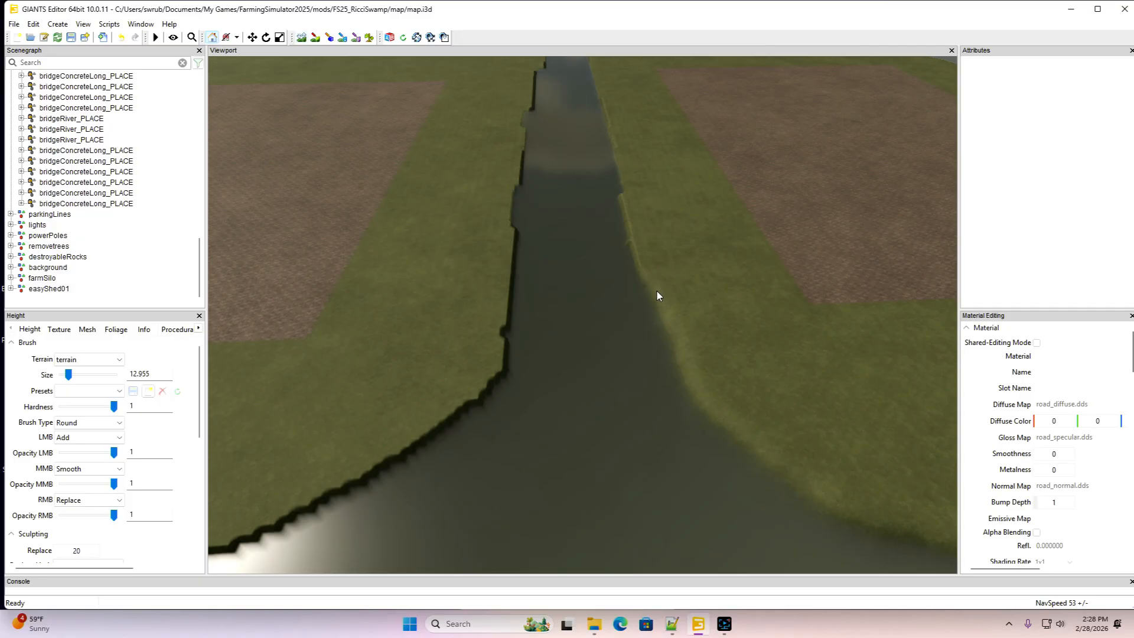
{"action": "left_click", "coordinate": [301, 37]}
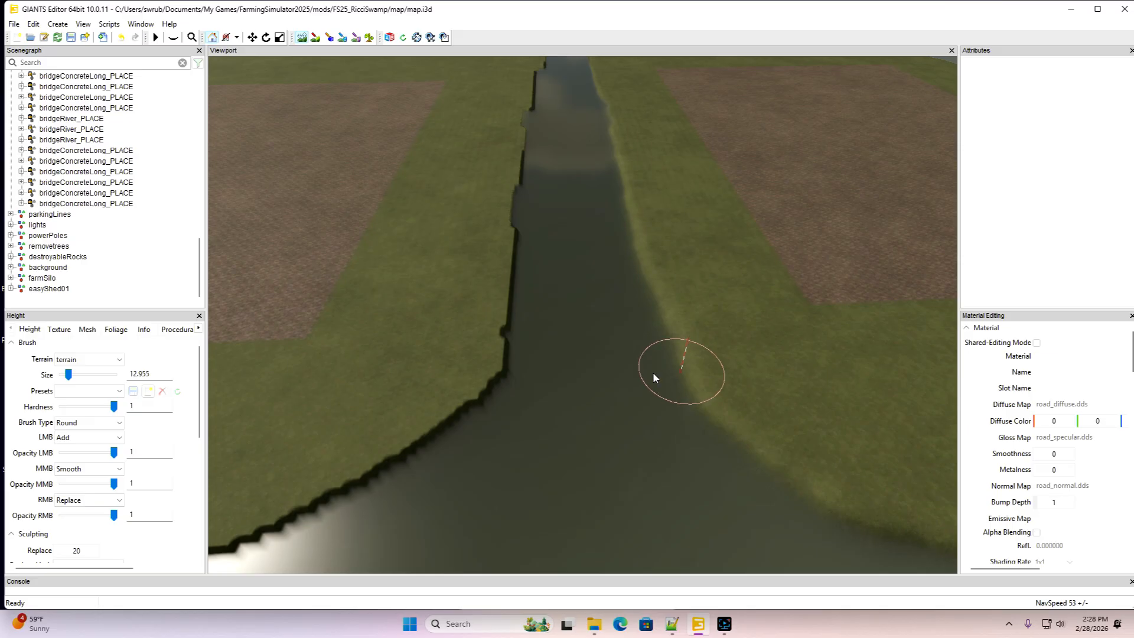
{"action": "mouse_move", "coordinate": [399, 458]}
{"action": "middle_mouse_down"}
{"action": "mouse_move", "coordinate": [473, 390]}
{"action": "mouse_move", "coordinate": [497, 331]}
{"action": "mouse_move", "coordinate": [502, 277]}
{"action": "middle_mouse_up"}
{"action": "mouse_move", "coordinate": [505, 233]}
{"action": "middle_mouse_down"}
{"action": "mouse_move", "coordinate": [532, 89]}
{"action": "mouse_move", "coordinate": [529, 112]}
{"action": "middle_mouse_up"}
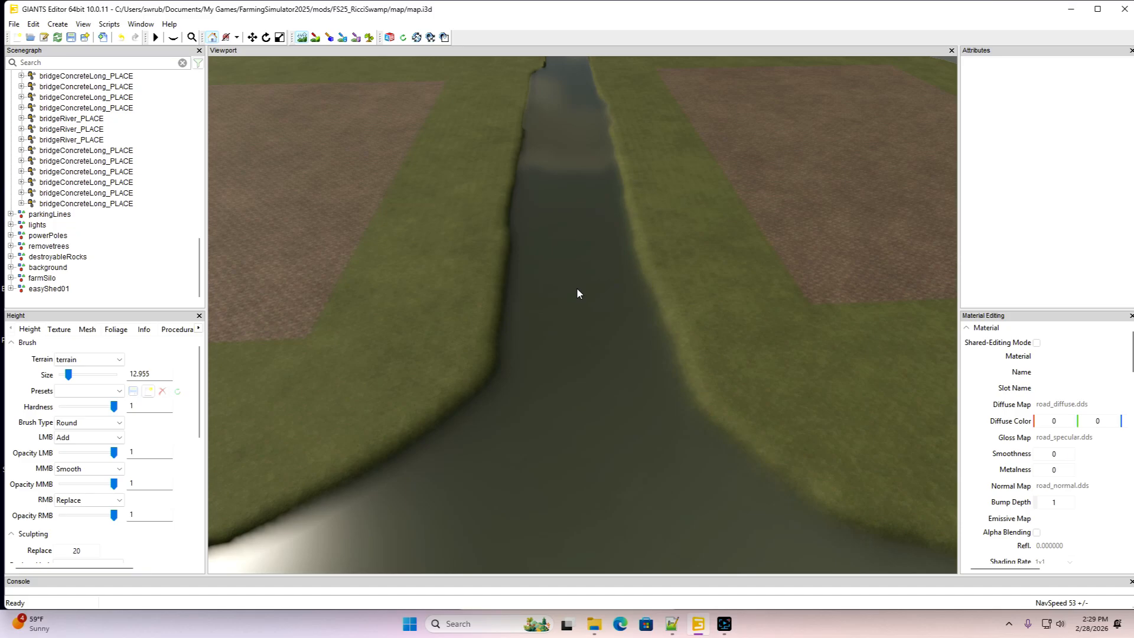
Smooth both banks of the roadside river from the side channel up to the next water junction
{"action": "left_click_drag", "start_coordinate": [577, 288], "coordinate": [420, 276], "text": "alt"}
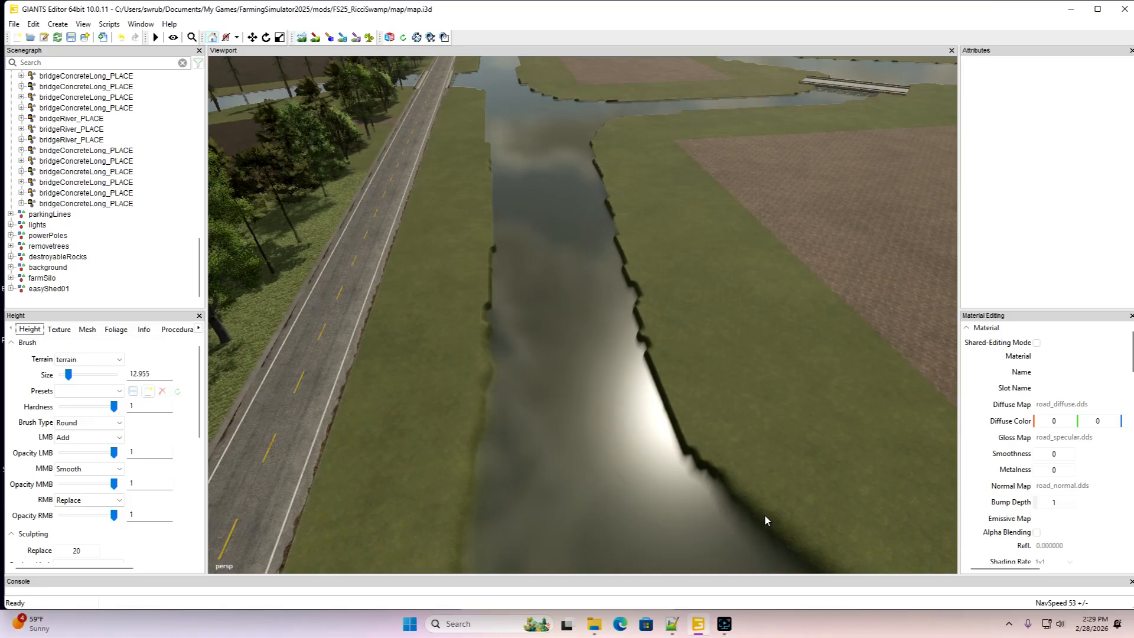
{"action": "mouse_move", "coordinate": [764, 515]}
{"action": "middle_mouse_down"}
{"action": "mouse_move", "coordinate": [721, 473]}
{"action": "mouse_move", "coordinate": [623, 262]}
{"action": "mouse_move", "coordinate": [600, 131]}
{"action": "mouse_move", "coordinate": [622, 128]}
{"action": "middle_mouse_up"}
{"action": "mouse_move", "coordinate": [481, 455]}
{"action": "middle_mouse_down"}
{"action": "mouse_move", "coordinate": [499, 301]}
{"action": "mouse_move", "coordinate": [485, 106]}
{"action": "middle_mouse_up"}
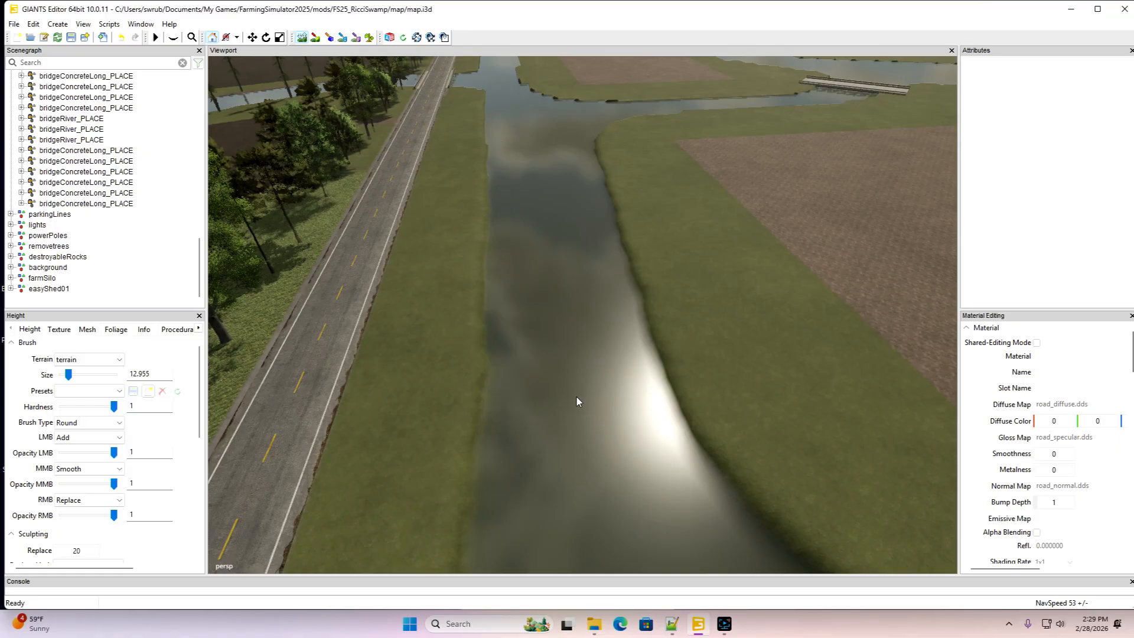
Smooth the banks around the water junction by the road bridge, including the rounded shore below the brown field
{"action": "left_click_drag", "start_coordinate": [565, 379], "coordinate": [629, 437], "text": "alt"}
{"action": "scroll", "coordinate": [584, 310], "scroll_direction": "up", "scroll_amount": 5}
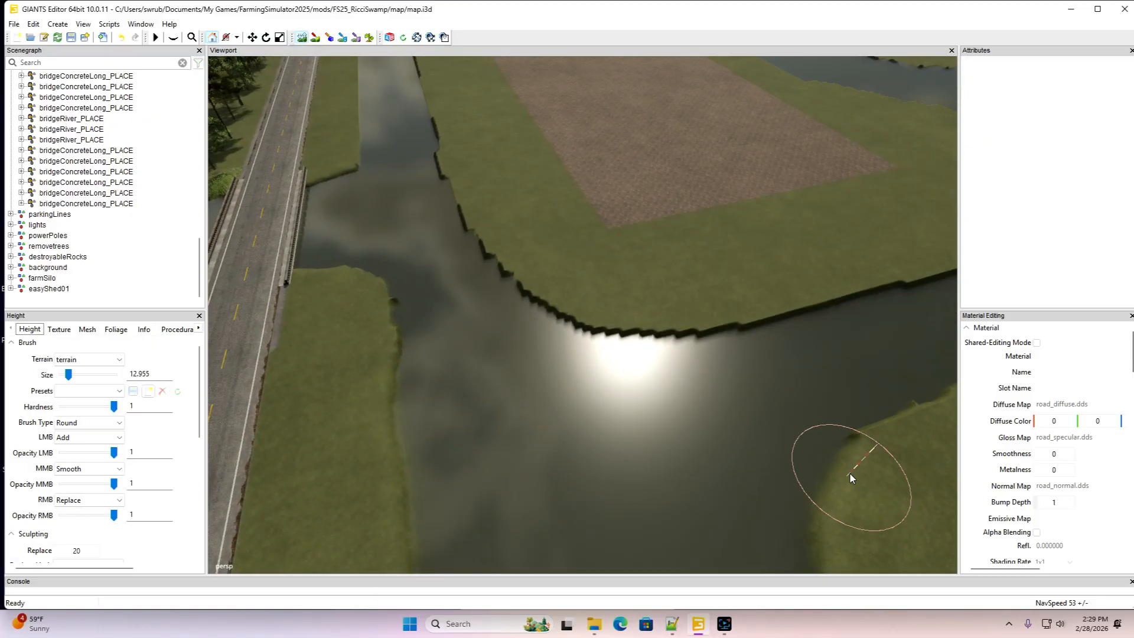
{"action": "mouse_move", "coordinate": [851, 463]}
{"action": "middle_mouse_down"}
{"action": "mouse_move", "coordinate": [868, 436]}
{"action": "mouse_move", "coordinate": [915, 417]}
{"action": "middle_mouse_up"}
{"action": "mouse_move", "coordinate": [908, 300]}
{"action": "middle_mouse_down"}
{"action": "mouse_move", "coordinate": [623, 328]}
{"action": "mouse_move", "coordinate": [539, 297]}
{"action": "mouse_move", "coordinate": [461, 202]}
{"action": "middle_mouse_up"}
{"action": "mouse_move", "coordinate": [433, 130]}
{"action": "middle_mouse_down"}
{"action": "mouse_move", "coordinate": [426, 96]}
{"action": "mouse_move", "coordinate": [473, 206]}
{"action": "middle_mouse_up"}
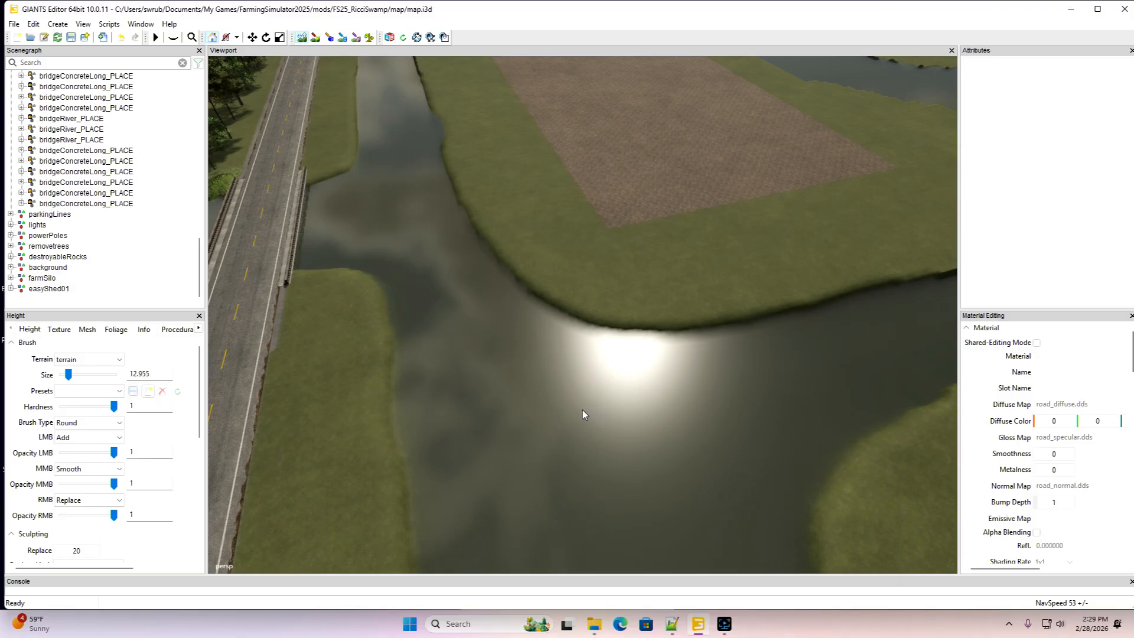
Smooth both banks around the river bend at the road intersection and increase the brush size to 13.455
{"action": "right_click_drag", "start_coordinate": [515, 363], "coordinate": [426, 201]}
{"action": "left_click", "coordinate": [301, 37]}
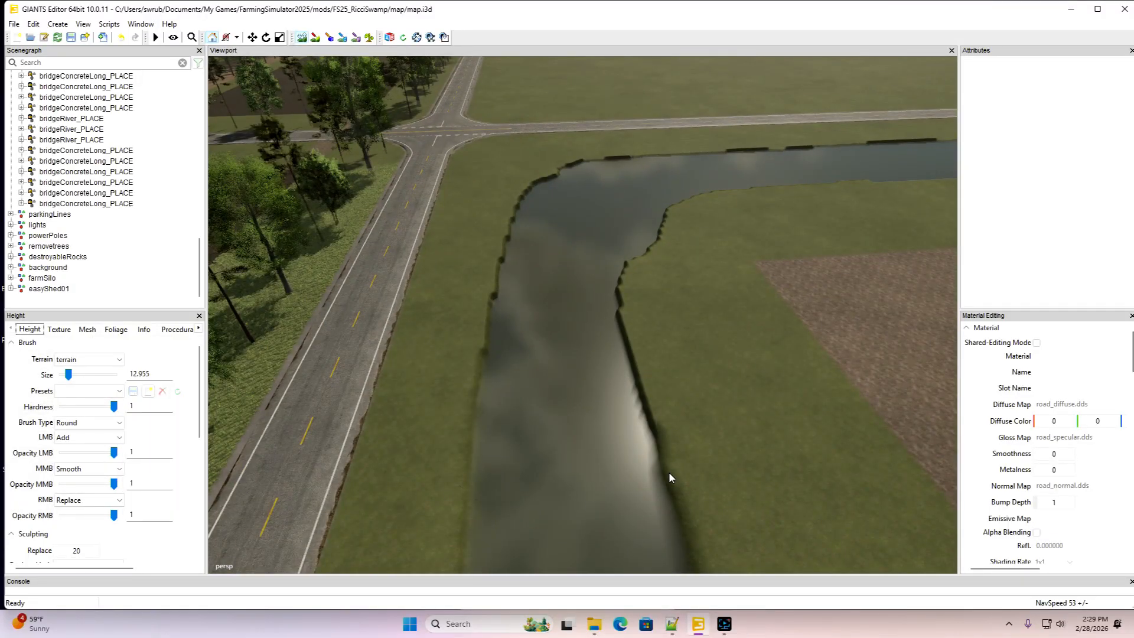
{"action": "mouse_move", "coordinate": [672, 474]}
{"action": "middle_mouse_down"}
{"action": "mouse_move", "coordinate": [620, 392]}
{"action": "mouse_move", "coordinate": [623, 304]}
{"action": "mouse_move", "coordinate": [644, 257]}
{"action": "mouse_move", "coordinate": [665, 220]}
{"action": "mouse_move", "coordinate": [800, 185]}
{"action": "mouse_move", "coordinate": [678, 200]}
{"action": "mouse_move", "coordinate": [744, 152]}
{"action": "mouse_move", "coordinate": [622, 160]}
{"action": "mouse_move", "coordinate": [537, 185]}
{"action": "mouse_move", "coordinate": [482, 338]}
{"action": "mouse_move", "coordinate": [515, 213]}
{"action": "mouse_move", "coordinate": [582, 162]}
{"action": "mouse_move", "coordinate": [796, 160]}
{"action": "mouse_move", "coordinate": [766, 151]}
{"action": "middle_mouse_up"}
{"action": "scroll", "coordinate": [766, 151], "scroll_direction": "up", "scroll_amount": 1}
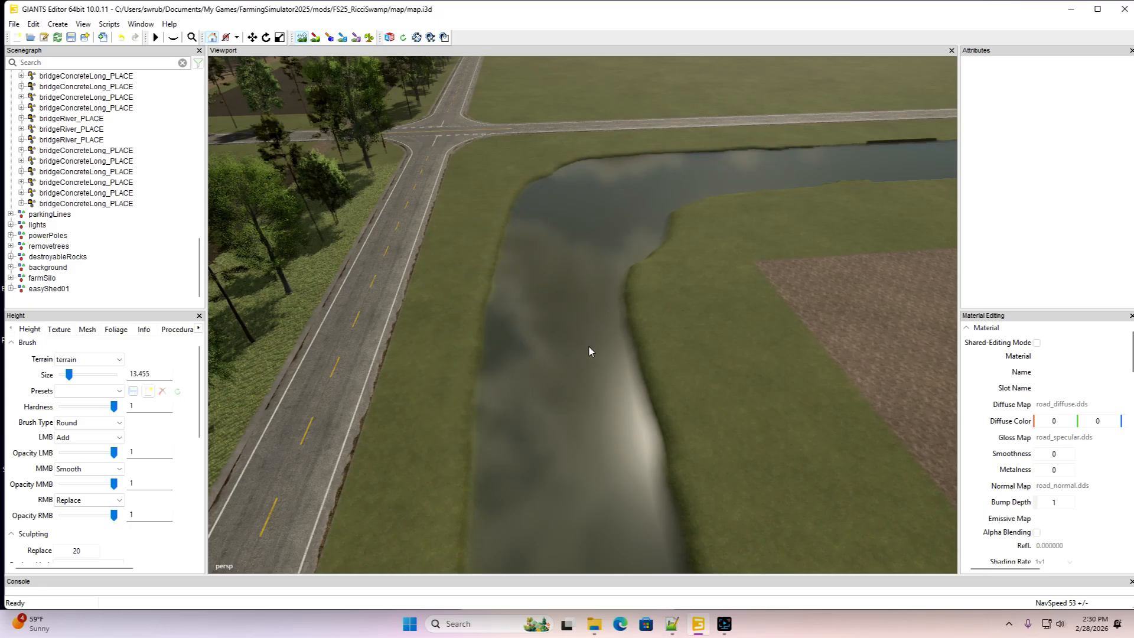
Smooth the road-side bank and both field corners at the T-shaped channel junction
{"action": "mouse_move", "coordinate": [588, 338]}
{"action": "left_mouse_down", "text": "alt"}
{"action": "mouse_move", "coordinate": [638, 279]}
{"action": "mouse_move", "coordinate": [763, 366]}
{"action": "mouse_move", "coordinate": [837, 386]}
{"action": "mouse_move", "coordinate": [824, 388]}
{"action": "mouse_move", "coordinate": [786, 345]}
{"action": "left_mouse_up", "text": "alt"}
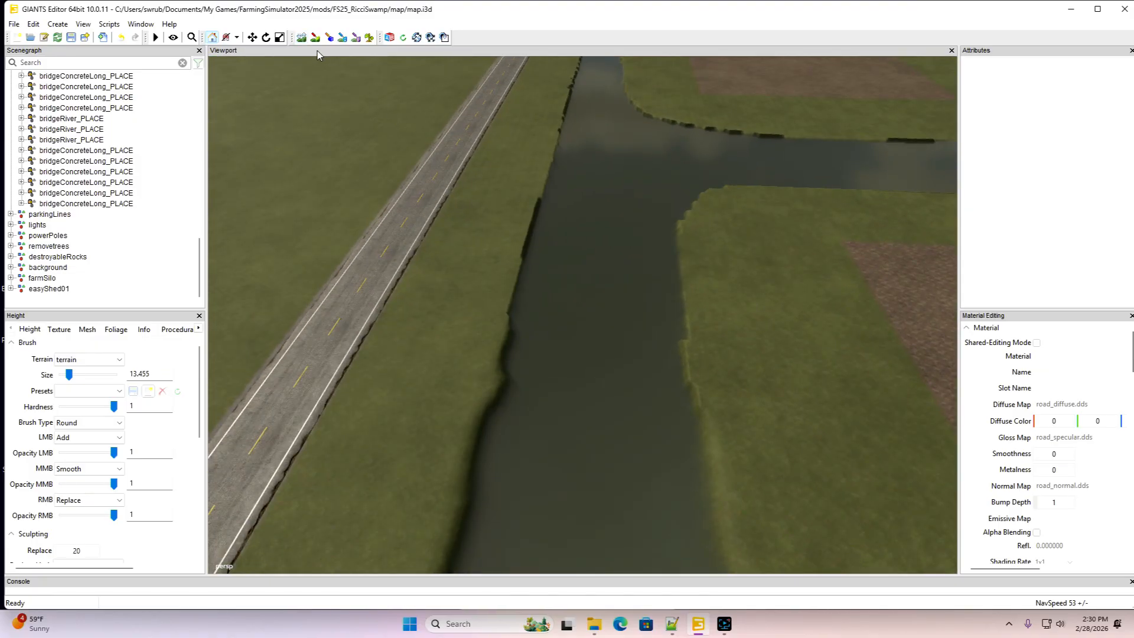
{"action": "left_click", "coordinate": [301, 37]}
{"action": "mouse_move", "coordinate": [479, 417]}
{"action": "left_mouse_down"}
{"action": "mouse_move", "coordinate": [577, 83]}
{"action": "mouse_move", "coordinate": [572, 94]}
{"action": "left_mouse_up"}
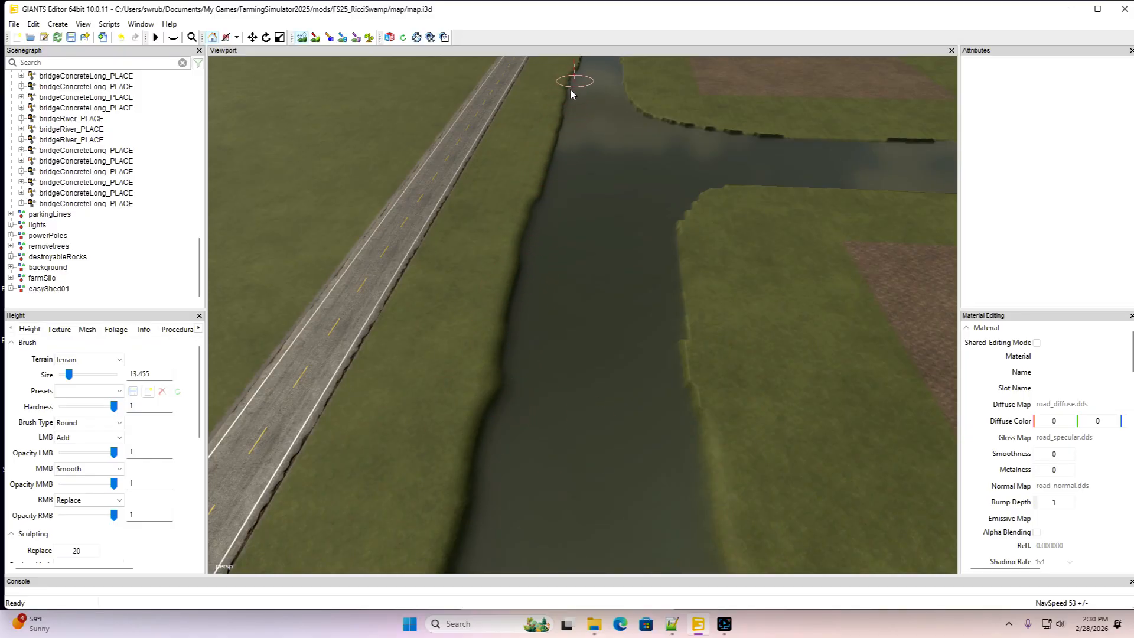
{"action": "mouse_move", "coordinate": [728, 177]}
{"action": "left_mouse_down"}
{"action": "mouse_move", "coordinate": [792, 198]}
{"action": "mouse_move", "coordinate": [742, 193]}
{"action": "mouse_move", "coordinate": [686, 207]}
{"action": "mouse_move", "coordinate": [691, 396]}
{"action": "left_mouse_up"}
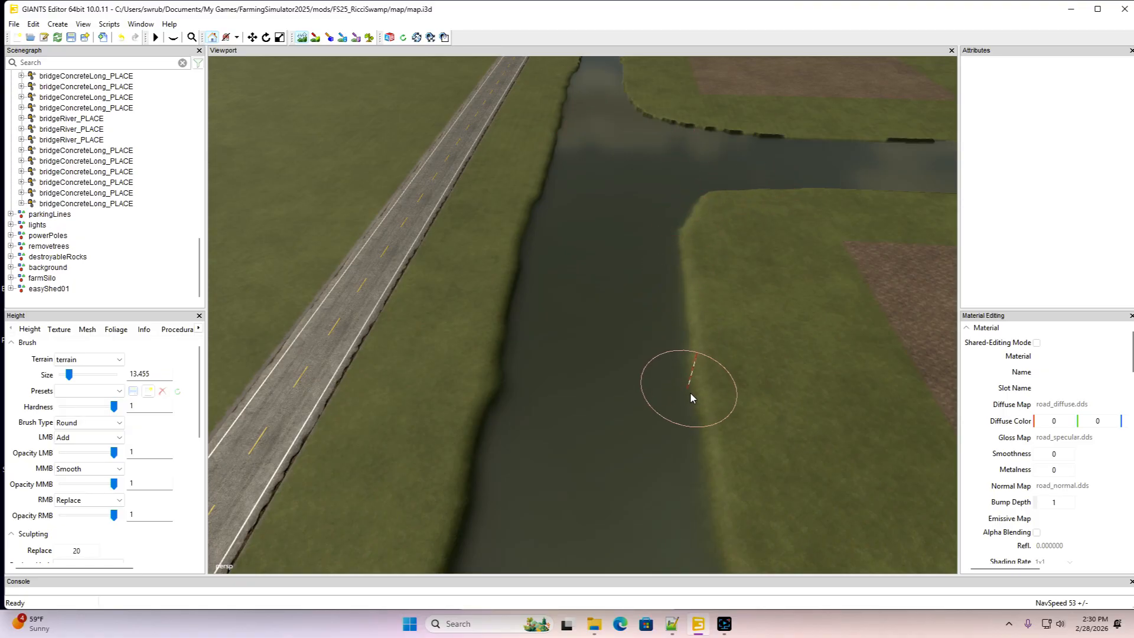
{"action": "mouse_move", "coordinate": [815, 140]}
{"action": "left_mouse_down"}
{"action": "mouse_move", "coordinate": [851, 141]}
{"action": "mouse_move", "coordinate": [765, 142]}
{"action": "mouse_move", "coordinate": [683, 124]}
{"action": "mouse_move", "coordinate": [646, 111]}
{"action": "mouse_move", "coordinate": [630, 76]}
{"action": "mouse_move", "coordinate": [688, 114]}
{"action": "mouse_move", "coordinate": [802, 141]}
{"action": "left_mouse_up"}
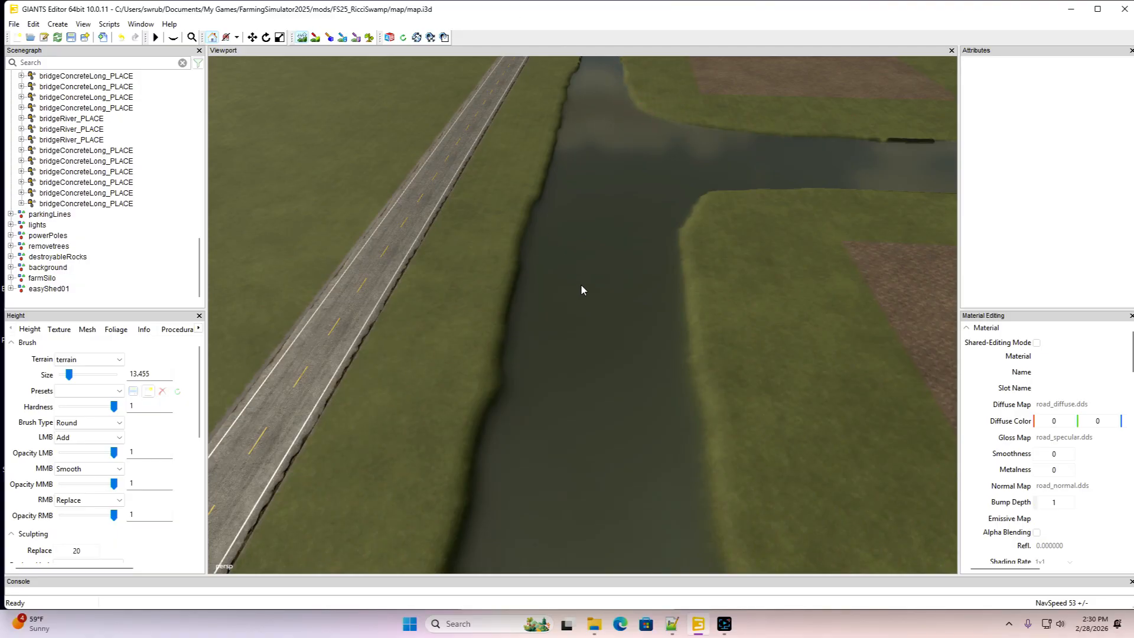
Smooth both banks of the narrow roadside channel leading toward the arched bridge
{"action": "mouse_move", "coordinate": [584, 269]}
{"action": "left_mouse_down", "text": "alt"}
{"action": "mouse_move", "coordinate": [581, 210]}
{"action": "mouse_move", "coordinate": [585, 294]}
{"action": "left_mouse_up", "text": "alt"}
{"action": "scroll", "coordinate": [581, 210], "scroll_direction": "up", "scroll_amount": 5}
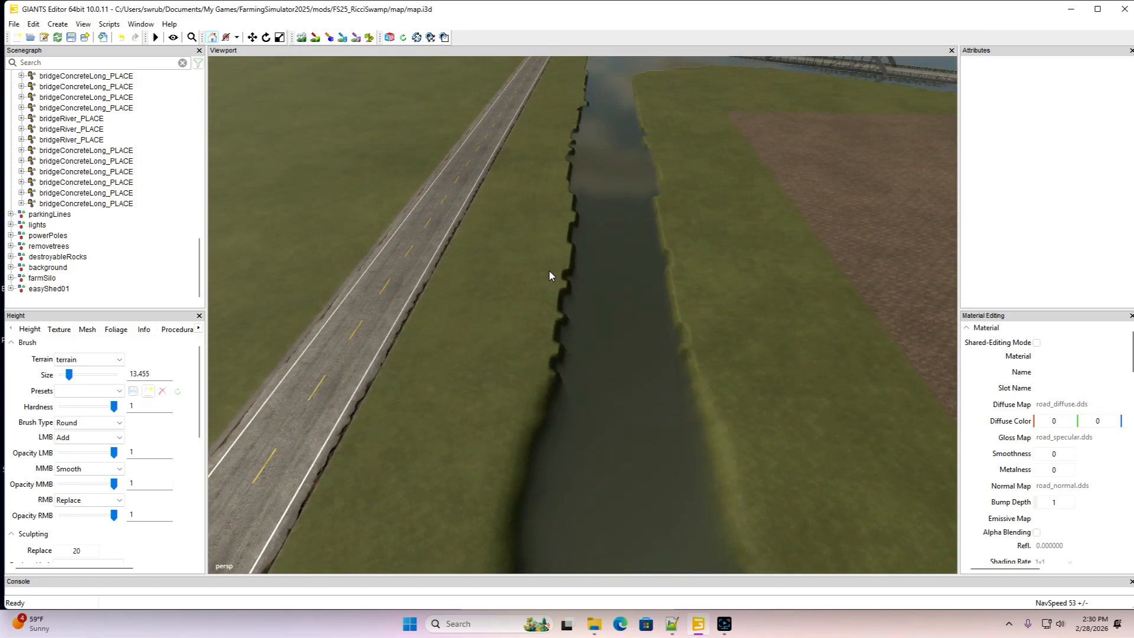
{"action": "left_click", "coordinate": [301, 37]}
{"action": "mouse_move", "coordinate": [702, 405]}
{"action": "middle_mouse_down"}
{"action": "mouse_move", "coordinate": [666, 327]}
{"action": "mouse_move", "coordinate": [659, 203]}
{"action": "mouse_move", "coordinate": [634, 93]}
{"action": "middle_mouse_up"}
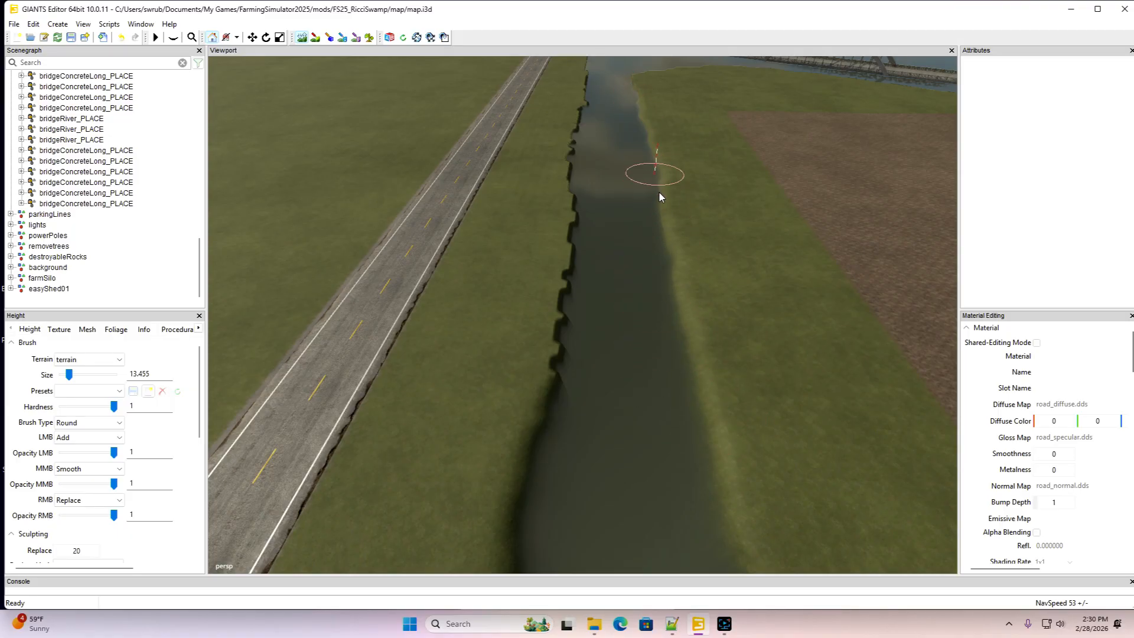
{"action": "mouse_move", "coordinate": [533, 401]}
{"action": "middle_mouse_down"}
{"action": "mouse_move", "coordinate": [591, 72]}
{"action": "mouse_move", "coordinate": [565, 314]}
{"action": "middle_mouse_up"}
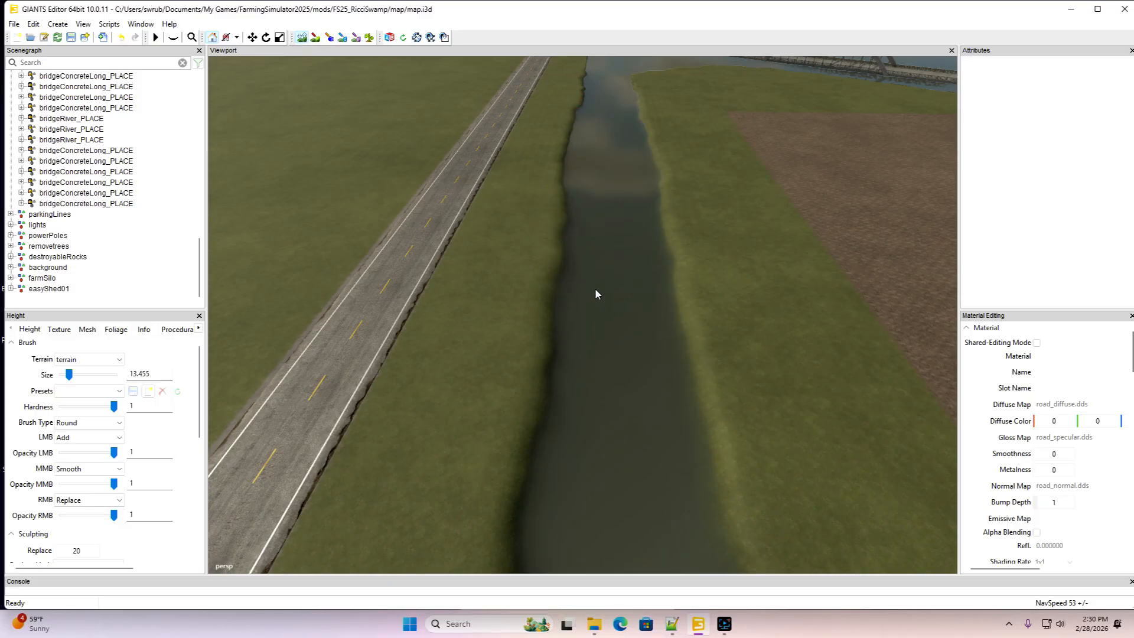
Smooth the curved road-side bank up to the arched bridge and the rounded shore opposite it
{"action": "right_click_drag", "start_coordinate": [595, 294], "coordinate": [437, 223]}
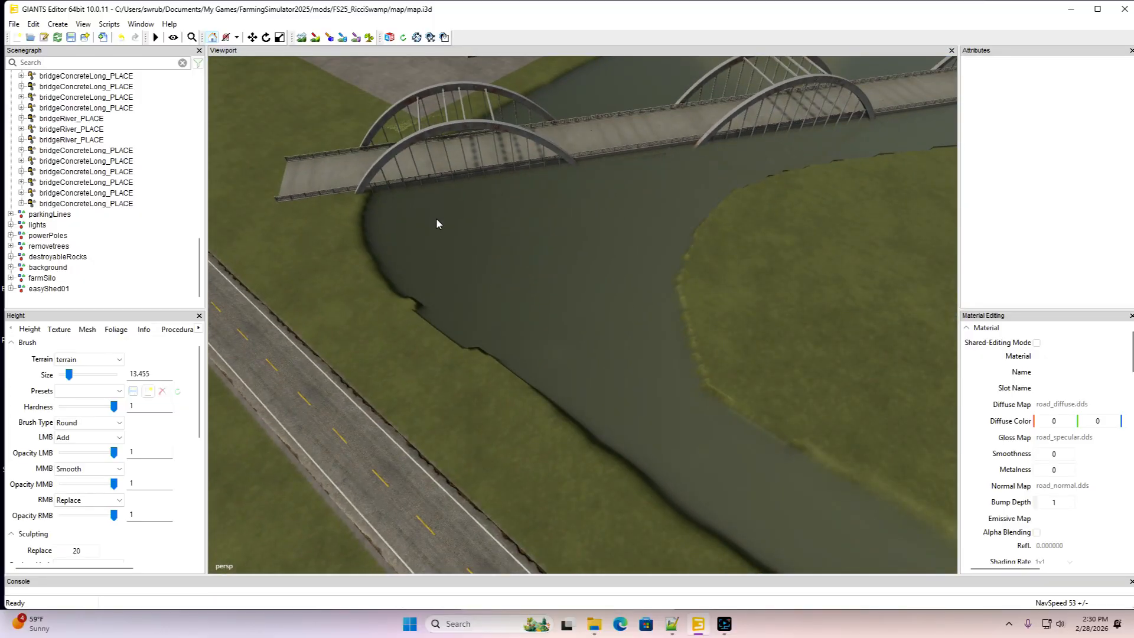
{"action": "left_click", "coordinate": [301, 37]}
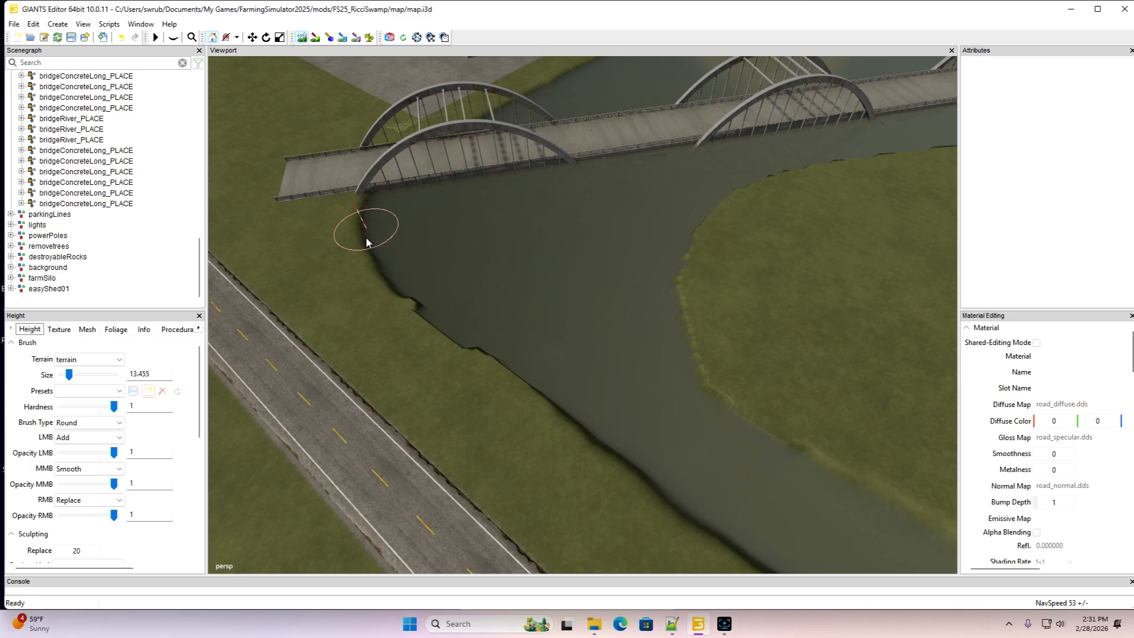
{"action": "mouse_move", "coordinate": [411, 311]}
{"action": "left_mouse_down"}
{"action": "mouse_move", "coordinate": [586, 445]}
{"action": "mouse_move", "coordinate": [855, 474]}
{"action": "mouse_move", "coordinate": [749, 425]}
{"action": "mouse_move", "coordinate": [701, 349]}
{"action": "mouse_move", "coordinate": [691, 291]}
{"action": "mouse_move", "coordinate": [708, 244]}
{"action": "mouse_move", "coordinate": [754, 197]}
{"action": "mouse_move", "coordinate": [918, 159]}
{"action": "left_mouse_up"}
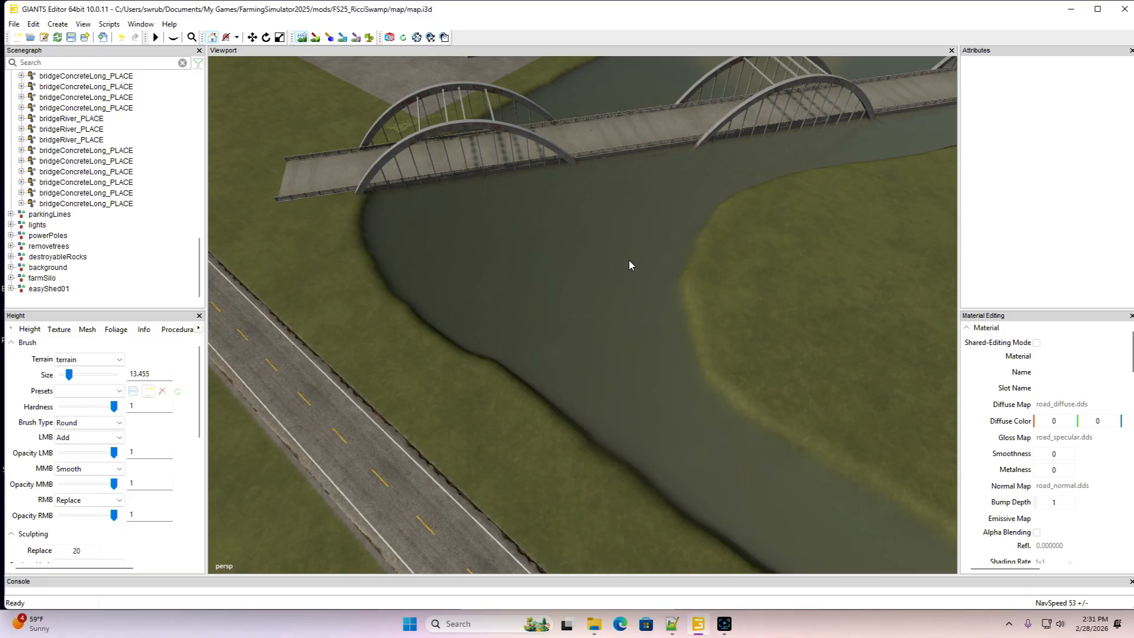
Smooth the field-side bank that runs past the end of the flat concrete bridge, opposite the arched bridge
{"action": "left_click_drag", "start_coordinate": [672, 246], "coordinate": [815, 389], "text": "alt"}
{"action": "scroll", "coordinate": [546, 250], "scroll_direction": "up", "scroll_amount": 4}
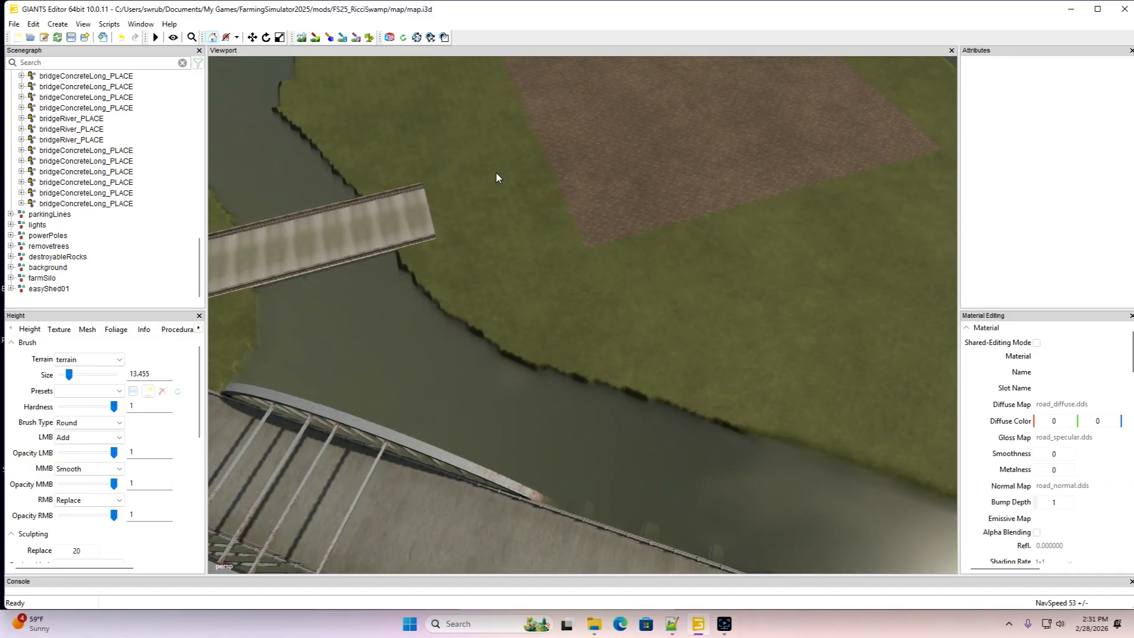
{"action": "left_click", "coordinate": [301, 37]}
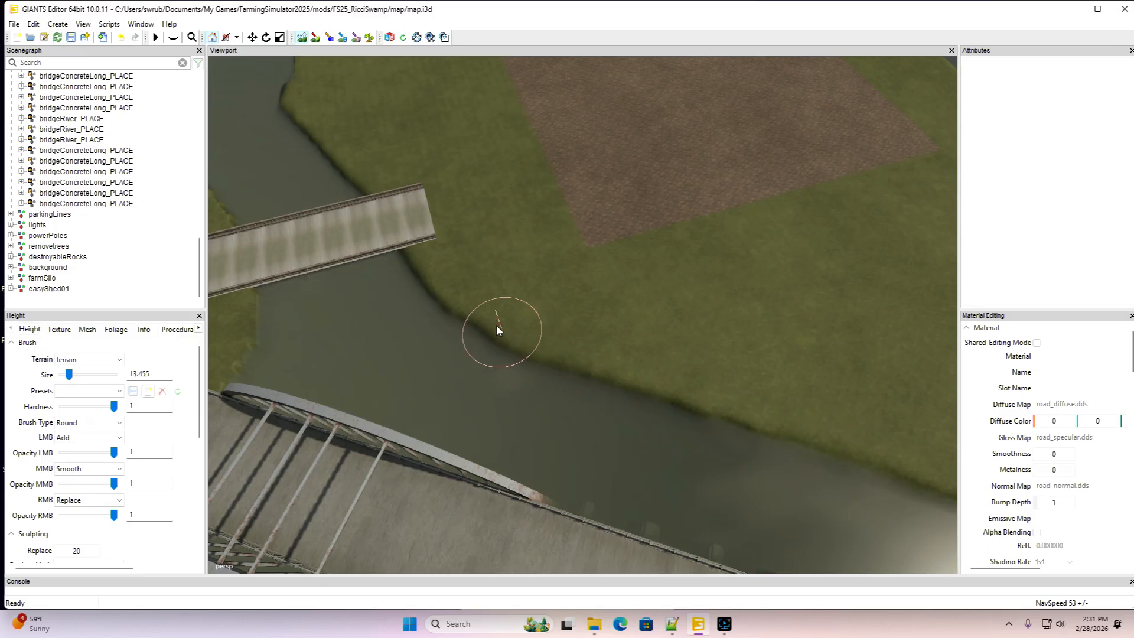
{"action": "left_click", "coordinate": [302, 39]}
{"action": "left_click_drag", "start_coordinate": [434, 176], "coordinate": [599, 186], "text": "alt"}
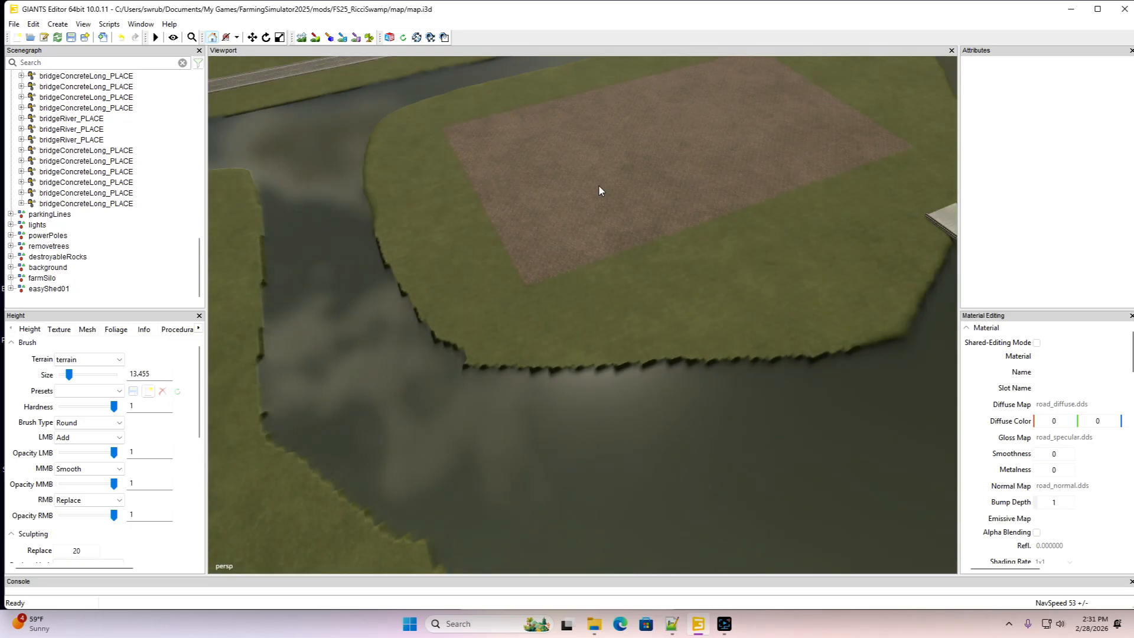
Smooth the jagged shore around the rounded end of the brown field, along the wide water and the side channel
{"action": "left_click", "coordinate": [302, 38]}
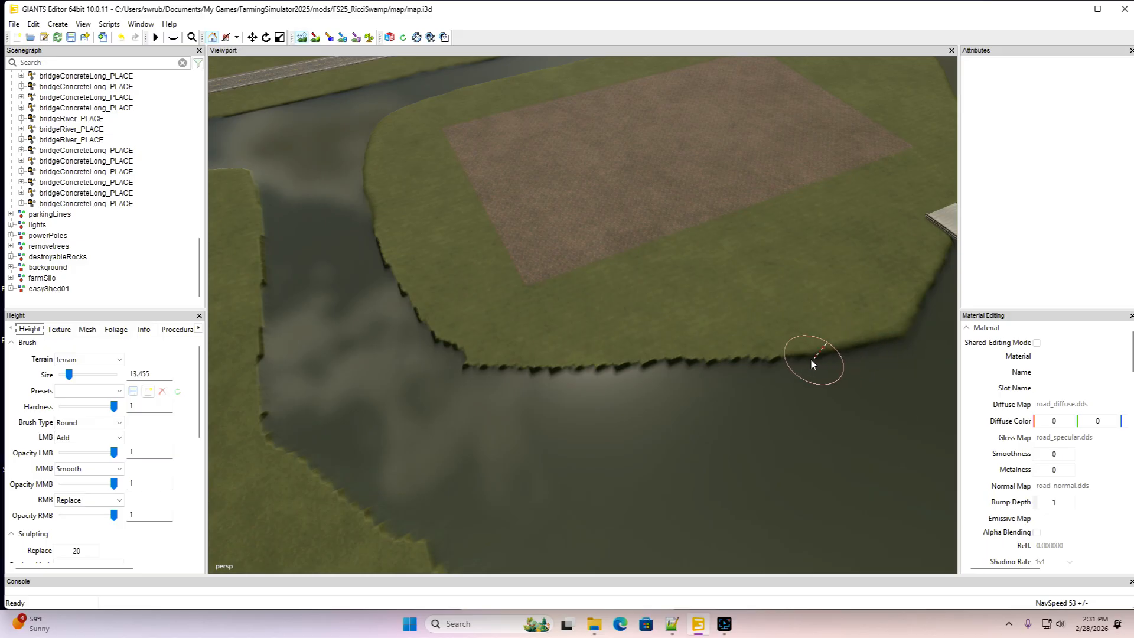
{"action": "mouse_move", "coordinate": [730, 364]}
{"action": "middle_mouse_down"}
{"action": "mouse_move", "coordinate": [507, 368]}
{"action": "mouse_move", "coordinate": [444, 340]}
{"action": "middle_mouse_up"}
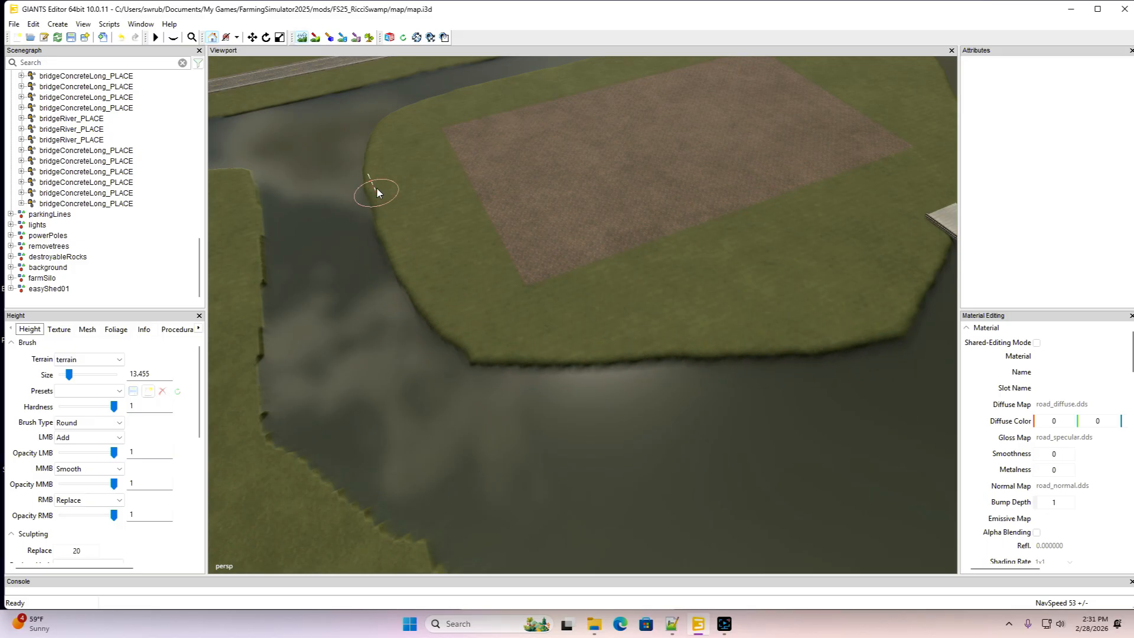
{"action": "middle_click_drag", "start_coordinate": [377, 189], "coordinate": [397, 277]}
{"action": "mouse_move", "coordinate": [474, 356]}
{"action": "middle_mouse_down"}
{"action": "mouse_move", "coordinate": [799, 353]}
{"action": "mouse_move", "coordinate": [891, 321]}
{"action": "middle_mouse_up"}
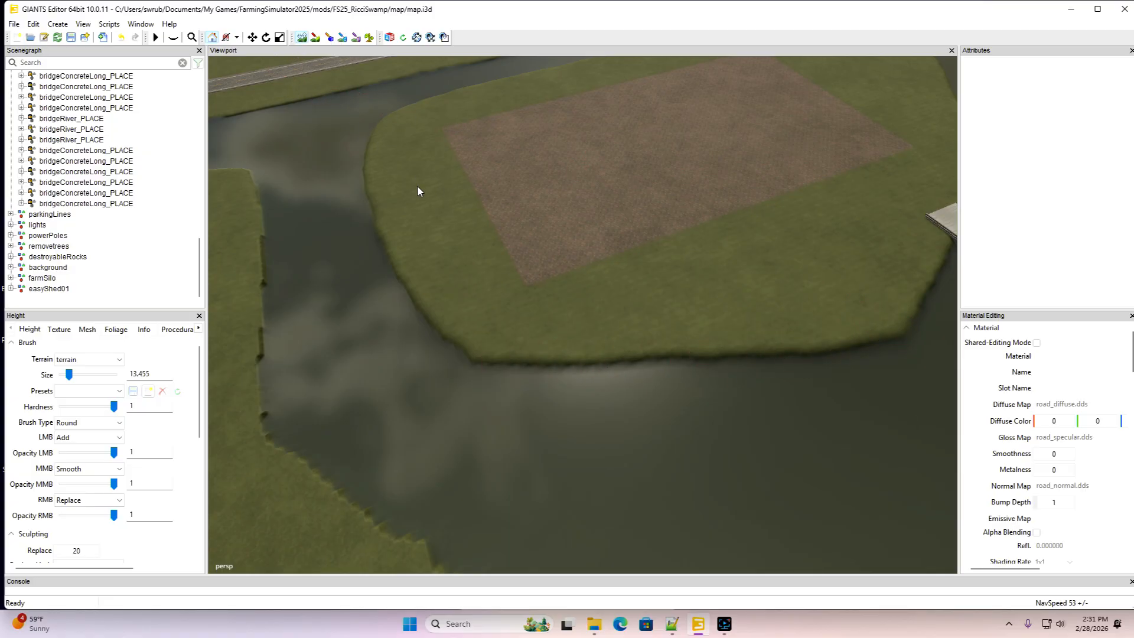
Smooth the river bank beside the brown field, from the flat concrete bridge toward the field's far corner
{"action": "left_click_drag", "start_coordinate": [417, 187], "coordinate": [326, 208], "text": "alt"}
{"action": "mouse_move", "coordinate": [631, 253]}
{"action": "left_mouse_down", "text": "alt"}
{"action": "mouse_move", "coordinate": [486, 266]}
{"action": "mouse_move", "coordinate": [426, 256]}
{"action": "left_mouse_up", "text": "alt"}
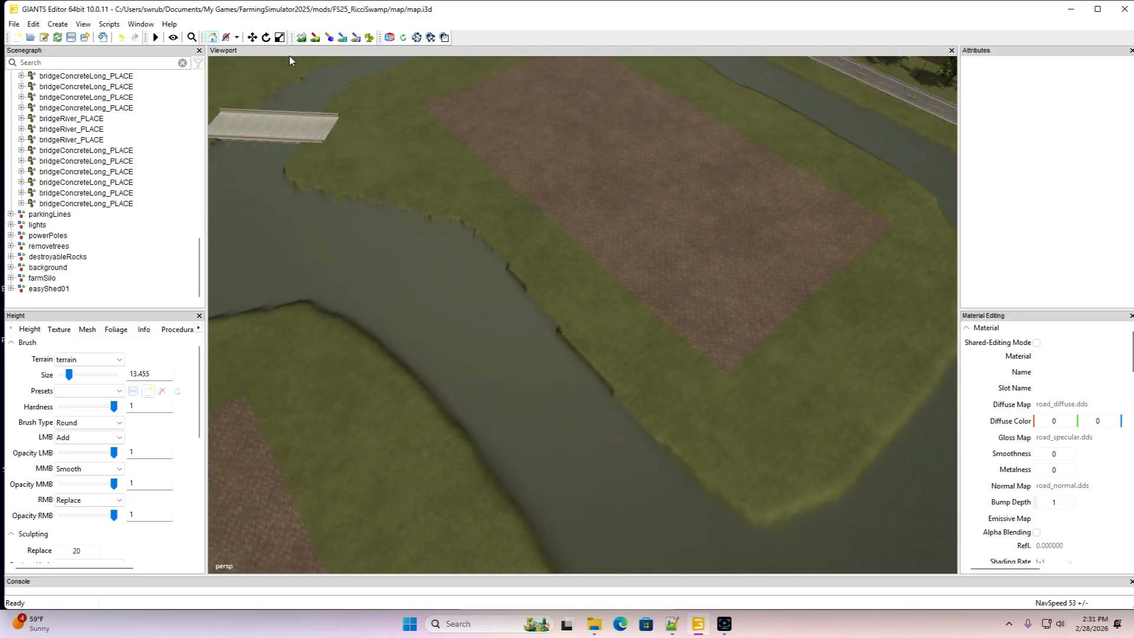
{"action": "left_click", "coordinate": [302, 38]}
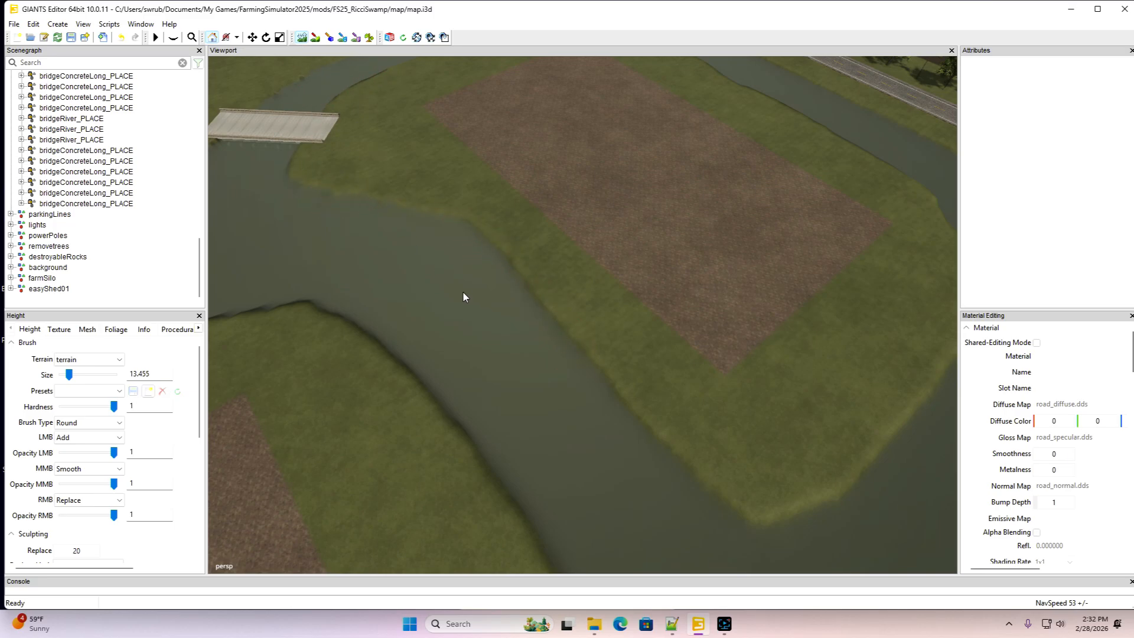
Smooth the curved channel's grassy bank opposite the brown field up to the flat concrete bridge, ending with brush size 13.955
{"action": "right_click_drag", "start_coordinate": [424, 271], "coordinate": [703, 300]}
{"action": "left_click", "coordinate": [302, 39]}
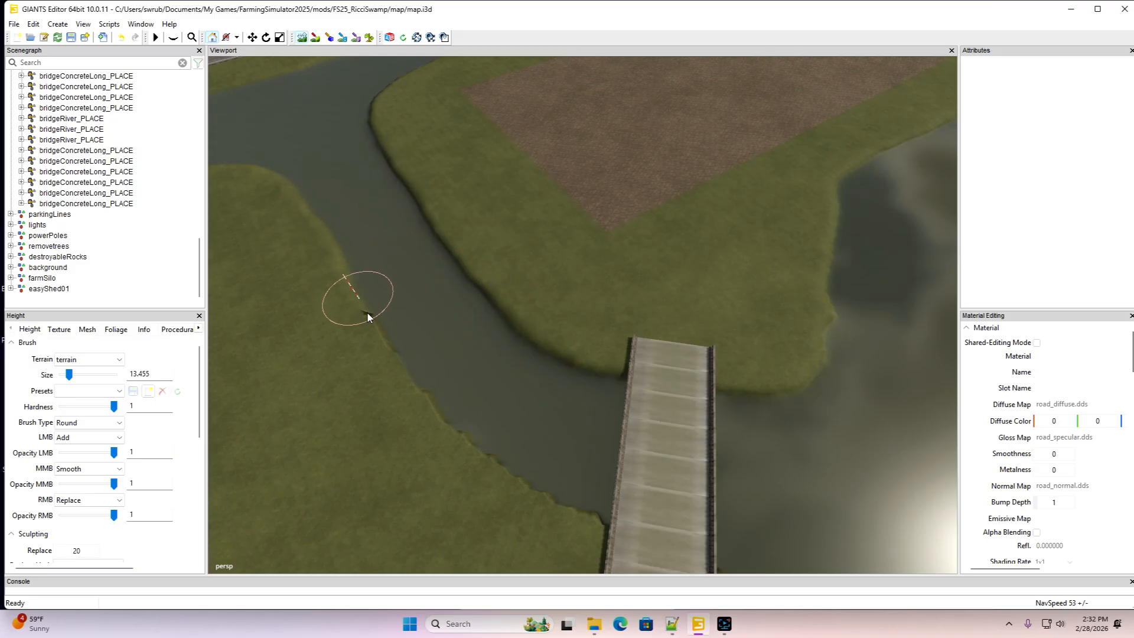
{"action": "mouse_move", "coordinate": [367, 313]}
{"action": "middle_mouse_down"}
{"action": "mouse_move", "coordinate": [448, 434]}
{"action": "mouse_move", "coordinate": [594, 537]}
{"action": "mouse_move", "coordinate": [392, 380]}
{"action": "mouse_move", "coordinate": [304, 200]}
{"action": "middle_mouse_up"}
{"action": "scroll", "coordinate": [304, 200], "scroll_direction": "up", "scroll_amount": 1}
{"action": "left_click", "coordinate": [302, 36]}
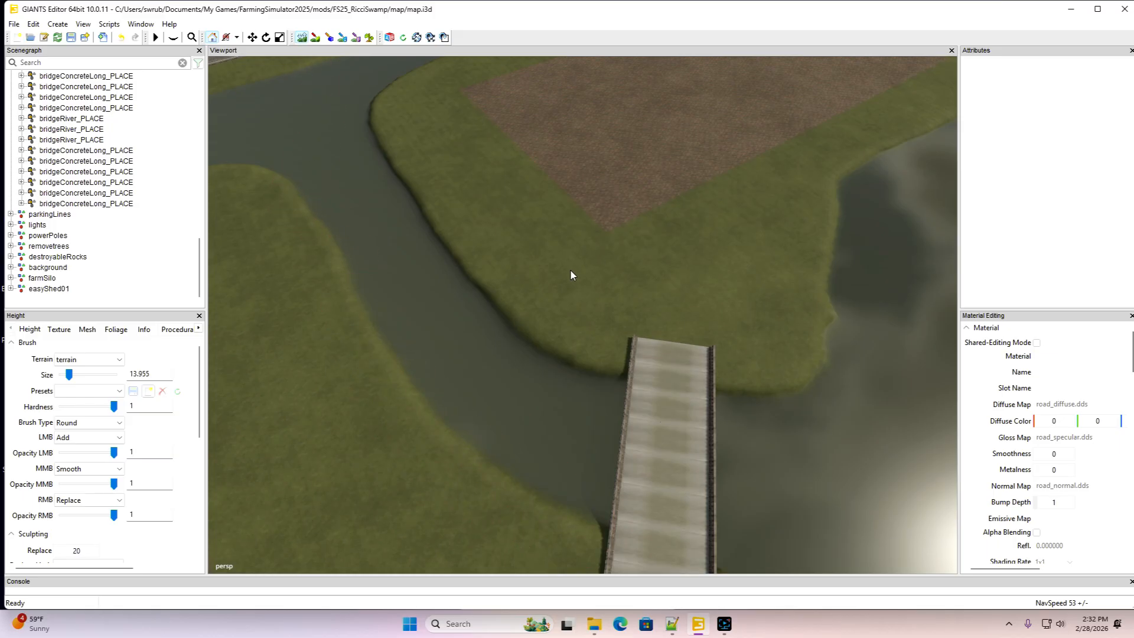
Smooth the shores at both ends of the flat bridge beside the solar-roofed shed, including the bank around the shed
{"action": "left_click_drag", "start_coordinate": [571, 270], "coordinate": [384, 317], "text": "alt"}
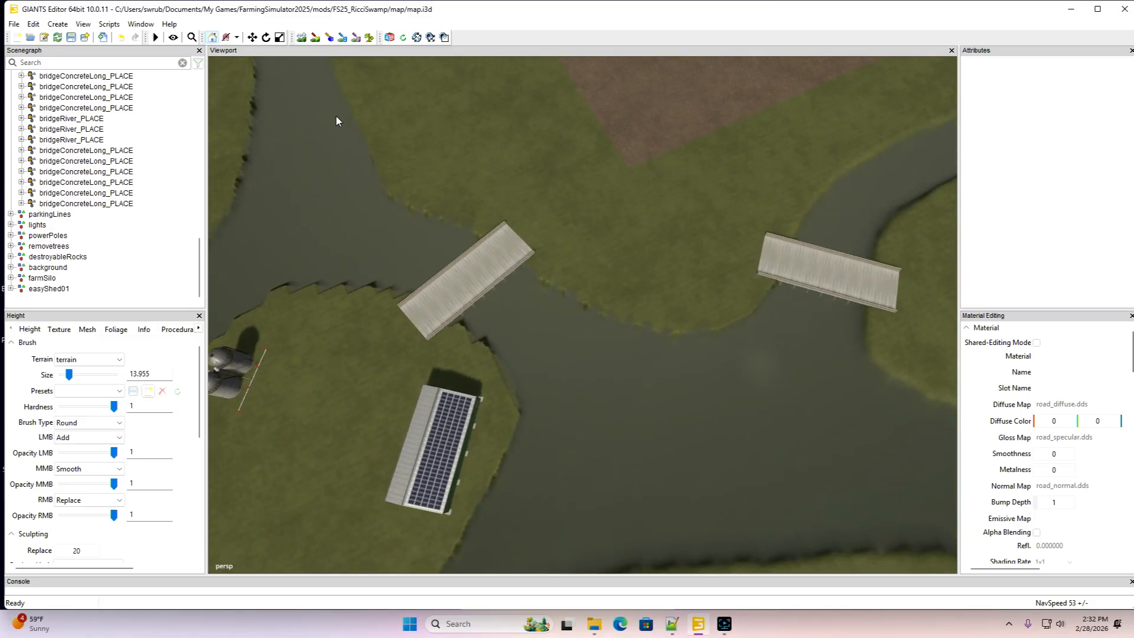
{"action": "scroll", "coordinate": [450, 261], "scroll_direction": "up", "scroll_amount": 3}
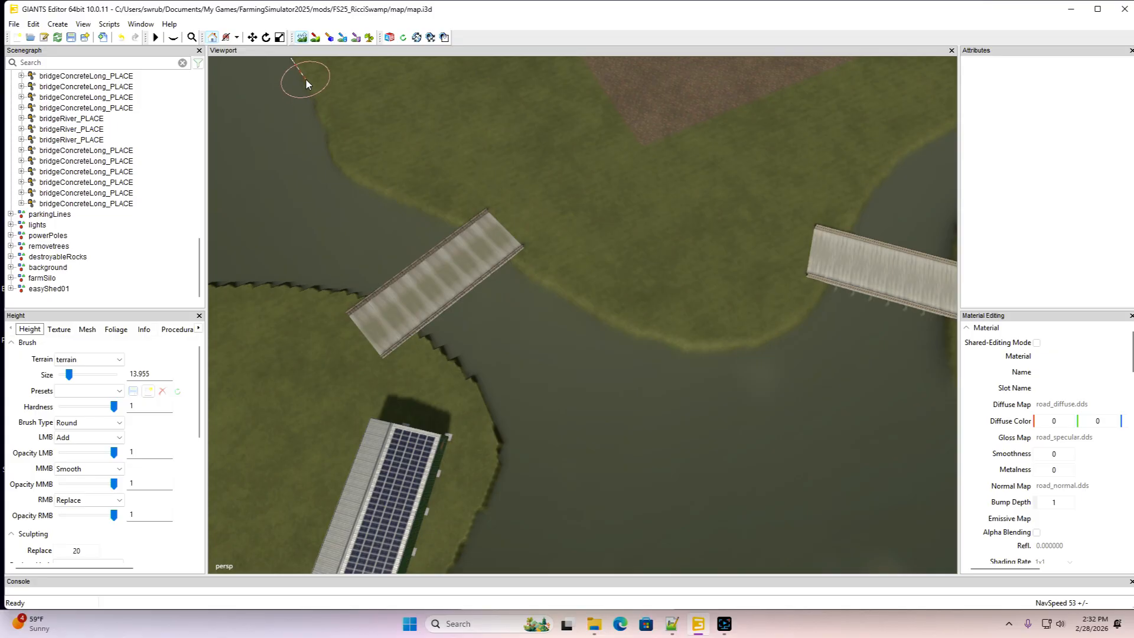
{"action": "left_click_drag", "start_coordinate": [297, 295], "coordinate": [399, 328]}
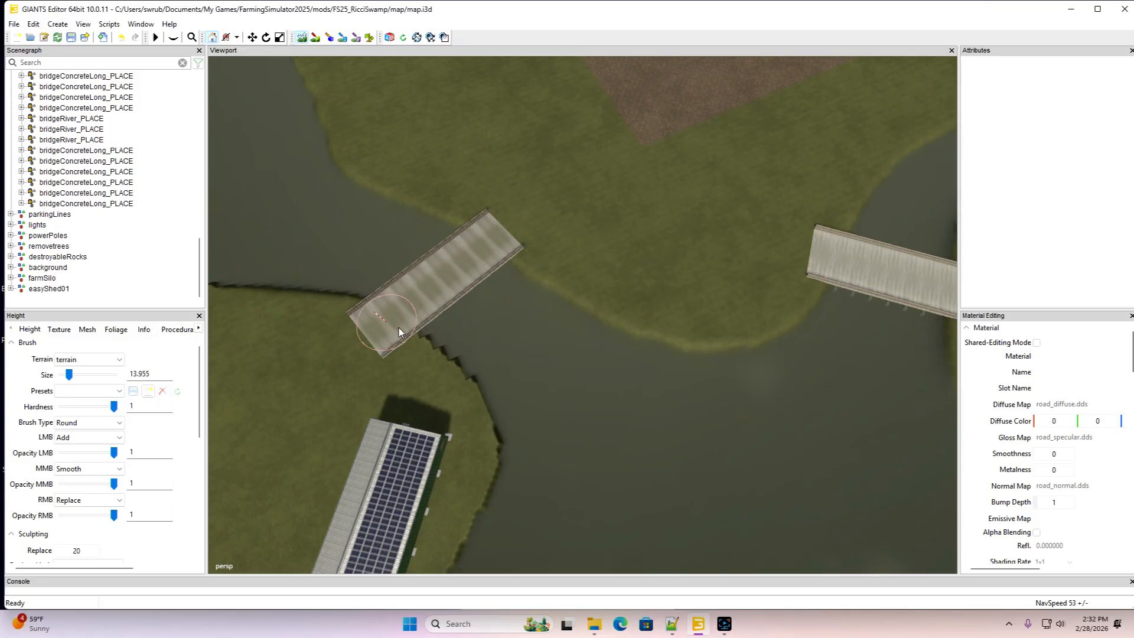
{"action": "mouse_move", "coordinate": [465, 388]}
{"action": "left_mouse_down"}
{"action": "mouse_move", "coordinate": [480, 479]}
{"action": "mouse_move", "coordinate": [465, 539]}
{"action": "mouse_move", "coordinate": [479, 413]}
{"action": "left_mouse_up"}
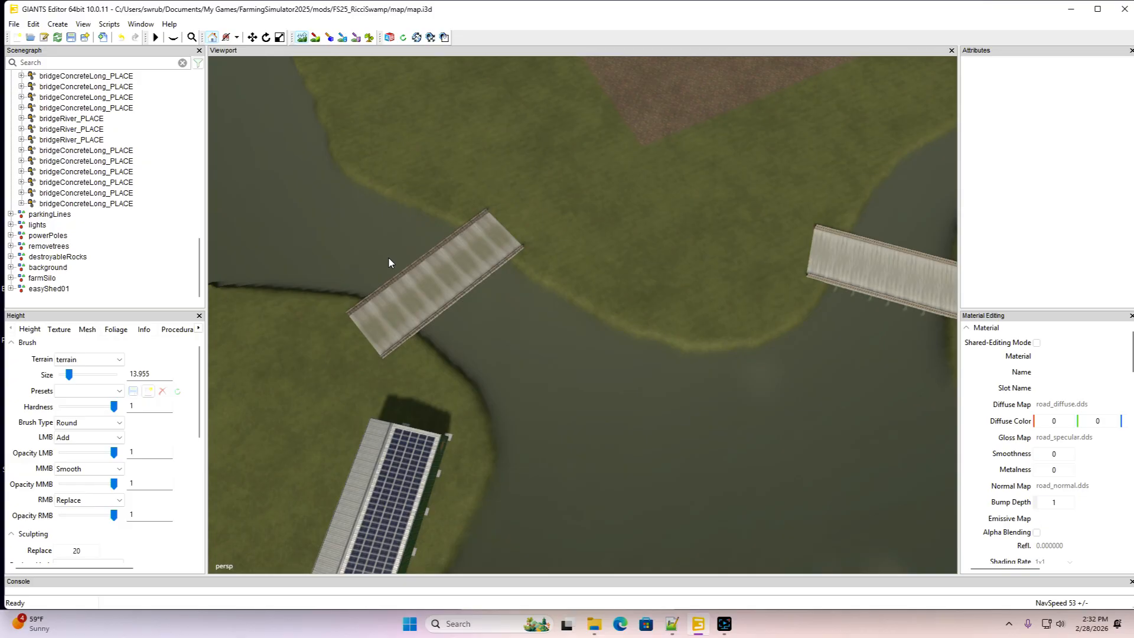
Smooth both shore corners where the side channel passes under the small concrete bridge into the main river
{"action": "left_click_drag", "start_coordinate": [423, 221], "coordinate": [366, 191], "text": "alt"}
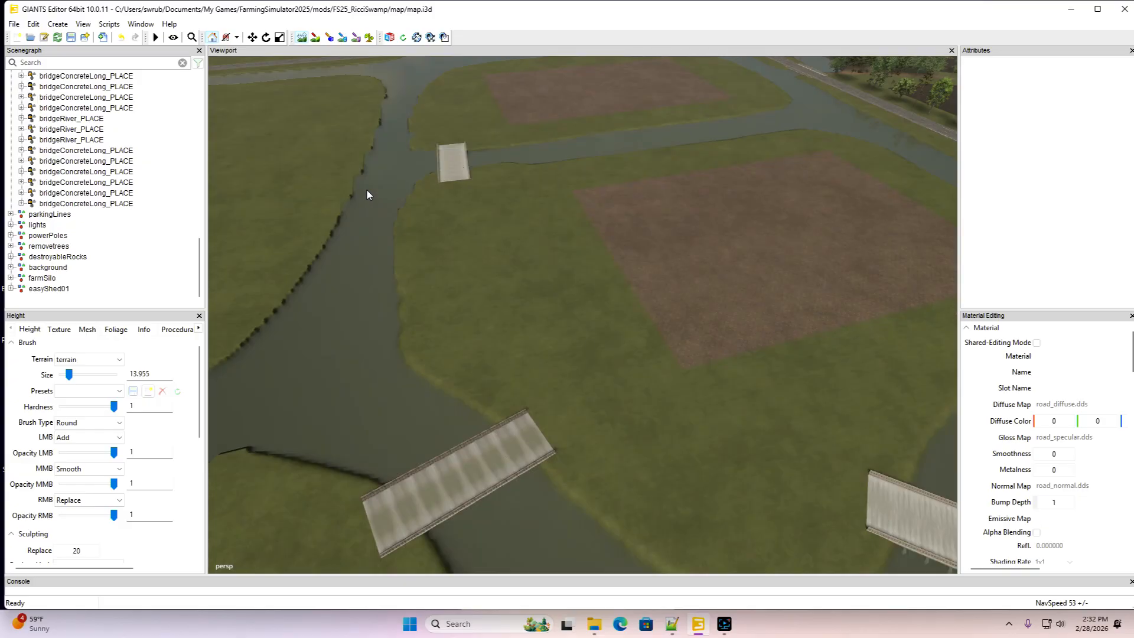
{"action": "mouse_move", "coordinate": [411, 310]}
{"action": "left_mouse_down", "text": "alt"}
{"action": "mouse_move", "coordinate": [392, 277]}
{"action": "mouse_move", "coordinate": [661, 371]}
{"action": "left_mouse_up", "text": "alt"}
{"action": "scroll", "coordinate": [395, 278], "scroll_direction": "up", "scroll_amount": 5}
{"action": "scroll", "coordinate": [661, 371], "scroll_direction": "down", "scroll_amount": 5}
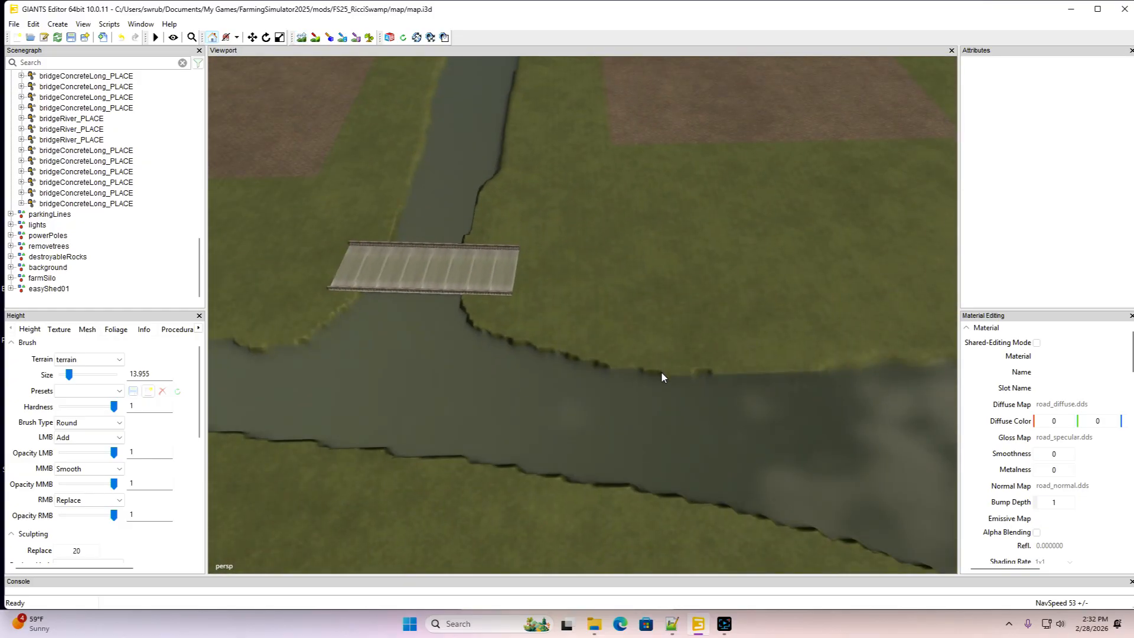
{"action": "left_click", "coordinate": [302, 37]}
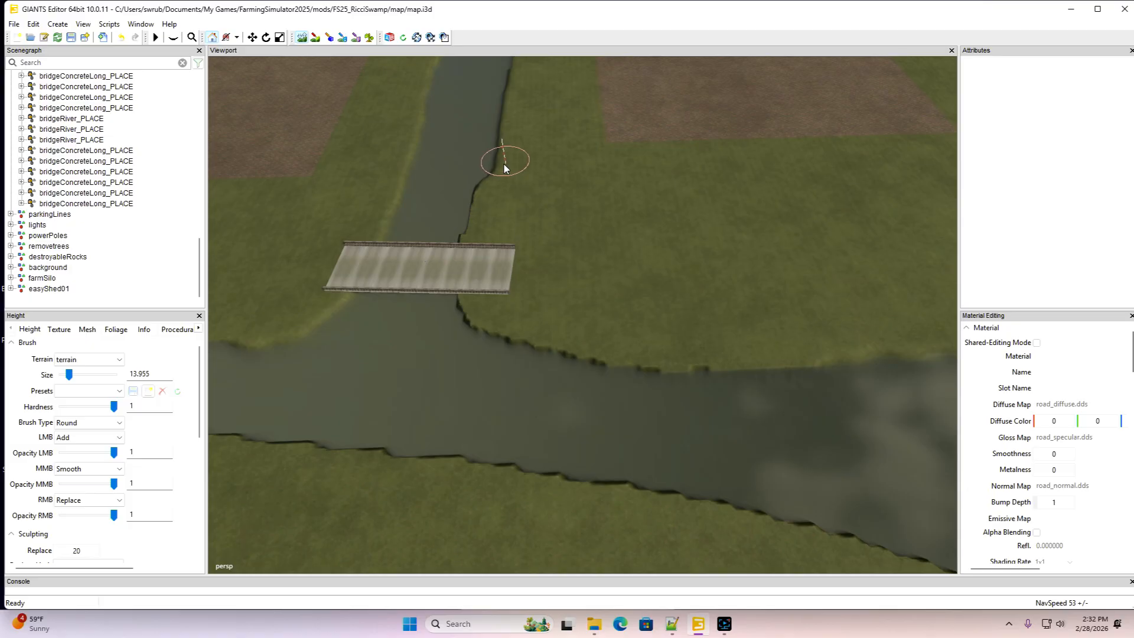
{"action": "mouse_move", "coordinate": [494, 339]}
{"action": "middle_mouse_down"}
{"action": "mouse_move", "coordinate": [646, 371]}
{"action": "mouse_move", "coordinate": [802, 365]}
{"action": "mouse_move", "coordinate": [511, 328]}
{"action": "middle_mouse_up"}
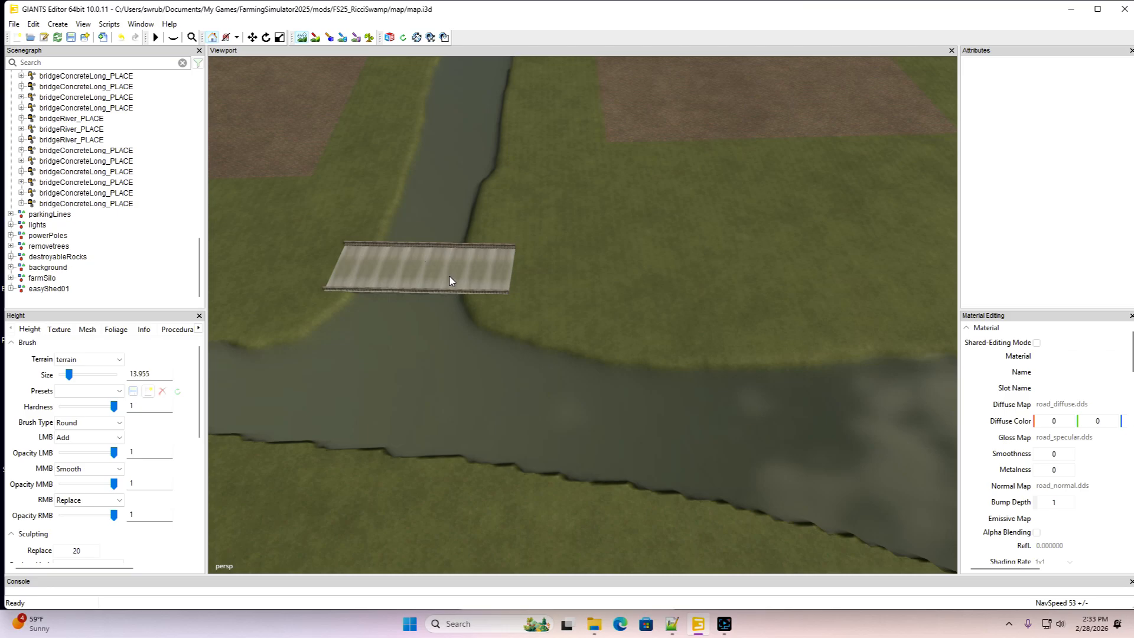
Smooth the main river's bank below the brown field, from the small concrete bridge to the field's far end
{"action": "left_click_drag", "start_coordinate": [448, 252], "coordinate": [392, 260], "text": "alt"}
{"action": "scroll", "coordinate": [237, 188], "scroll_direction": "up", "scroll_amount": 5}
{"action": "scroll", "coordinate": [451, 260], "scroll_direction": "down", "scroll_amount": 5}
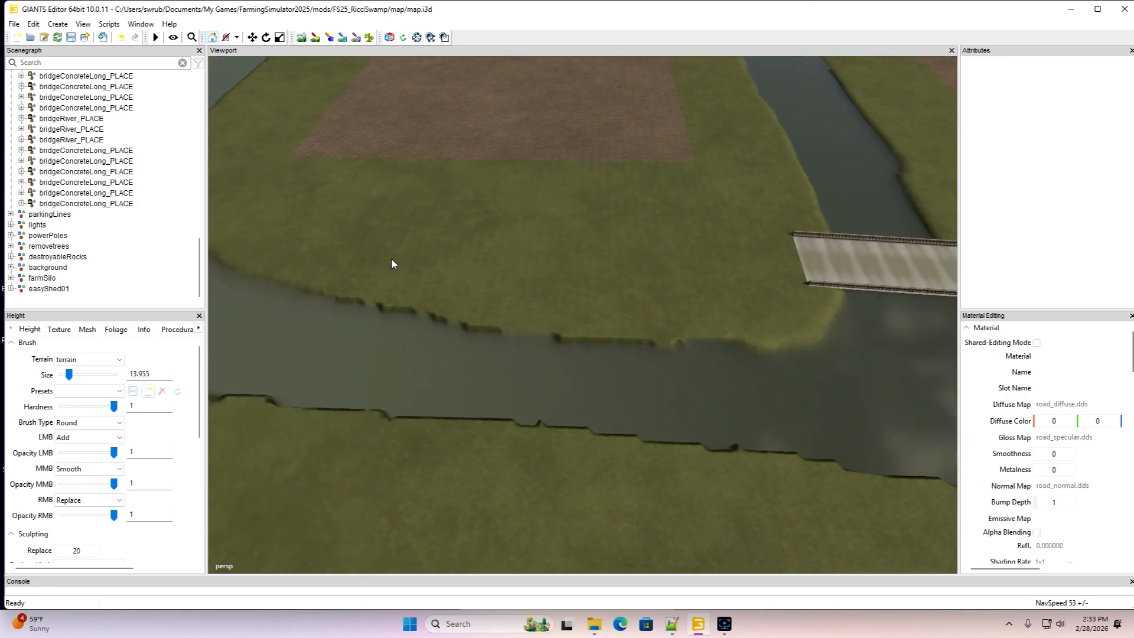
{"action": "left_click", "coordinate": [302, 37]}
{"action": "mouse_move", "coordinate": [307, 292]}
{"action": "middle_mouse_down"}
{"action": "mouse_move", "coordinate": [468, 332]}
{"action": "mouse_move", "coordinate": [767, 339]}
{"action": "mouse_move", "coordinate": [295, 281]}
{"action": "middle_mouse_up"}
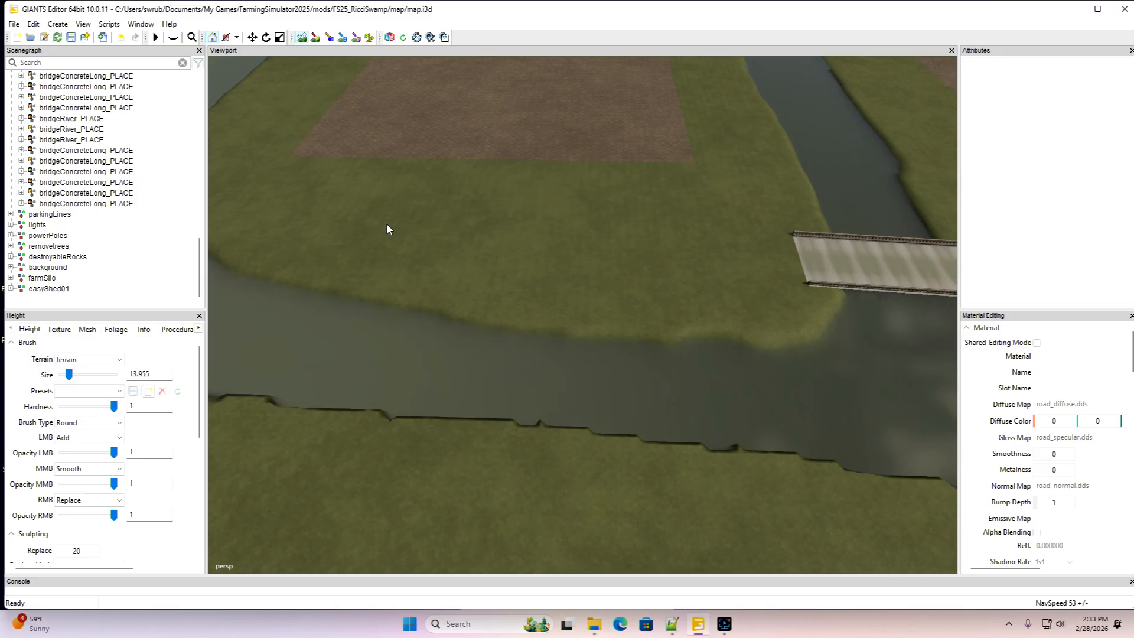
Smooth the shoreline around the island that holds the silos and the solar-roofed shed
{"action": "mouse_move", "coordinate": [477, 256]}
{"action": "left_mouse_down", "text": "alt"}
{"action": "mouse_move", "coordinate": [389, 191]}
{"action": "mouse_move", "coordinate": [558, 203]}
{"action": "mouse_move", "coordinate": [641, 180]}
{"action": "mouse_move", "coordinate": [637, 143]}
{"action": "mouse_move", "coordinate": [586, 321]}
{"action": "left_mouse_up", "text": "alt"}
{"action": "scroll", "coordinate": [637, 143], "scroll_direction": "up", "scroll_amount": 10}
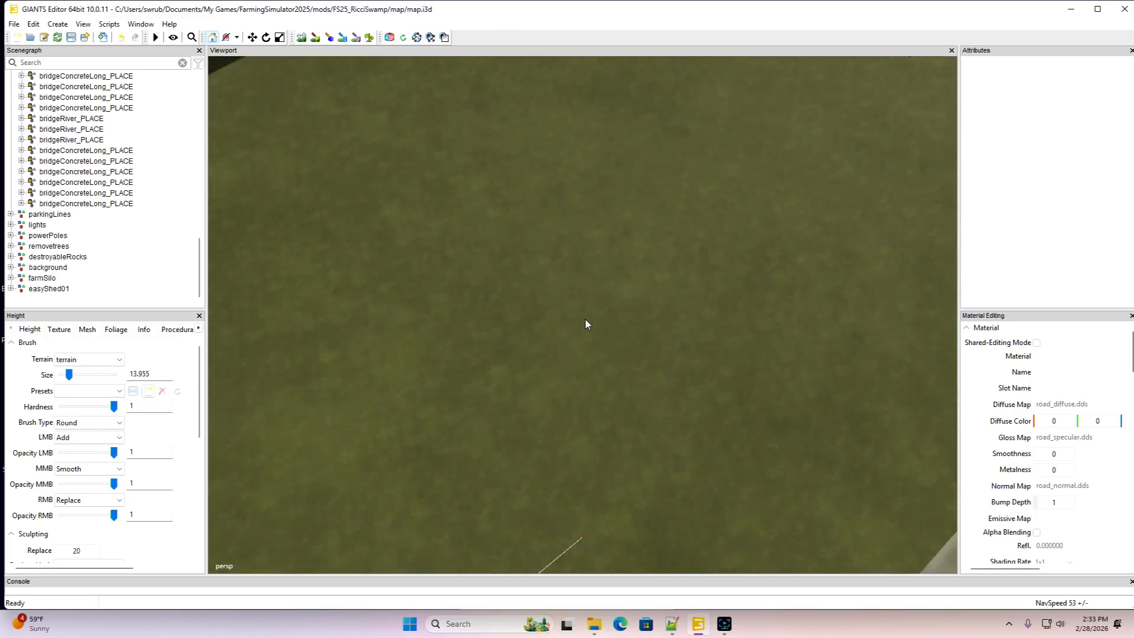
{"action": "scroll", "coordinate": [585, 320], "scroll_direction": "down", "scroll_amount": 10}
{"action": "left_click", "coordinate": [301, 38]}
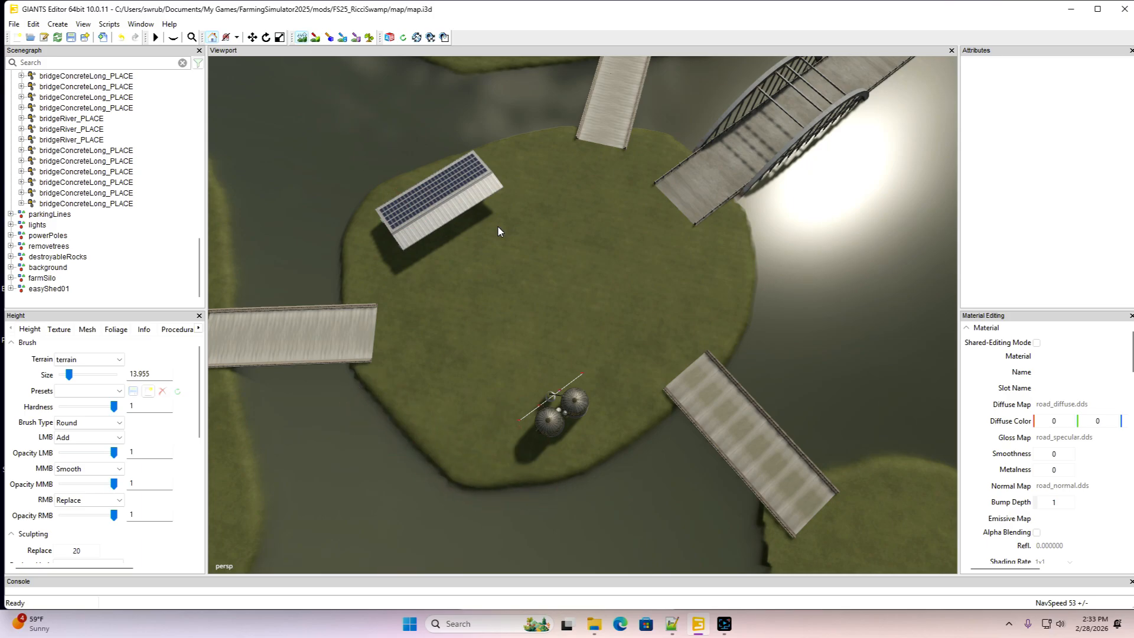
Smooth both banks of the narrow curved channel between the two grassy peninsulas, starting at the end of the flat bridge
{"action": "mouse_move", "coordinate": [500, 228]}
{"action": "left_mouse_down", "text": "alt"}
{"action": "mouse_move", "coordinate": [830, 190]}
{"action": "mouse_move", "coordinate": [827, 180]}
{"action": "left_mouse_up", "text": "alt"}
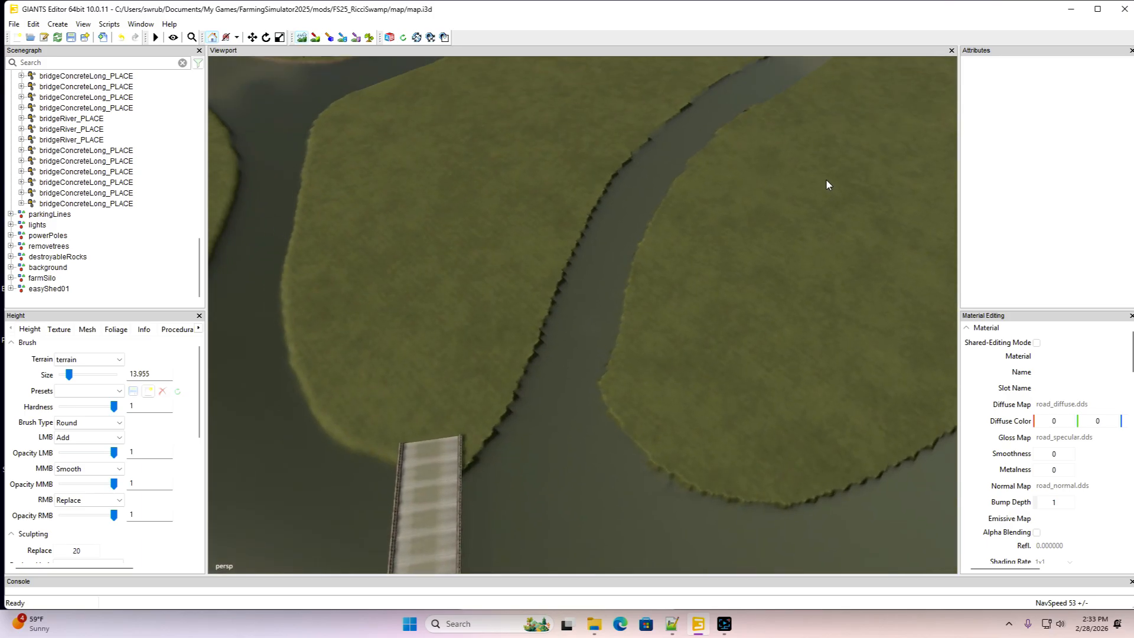
{"action": "left_click", "coordinate": [301, 37]}
{"action": "left_click", "coordinate": [302, 38]}
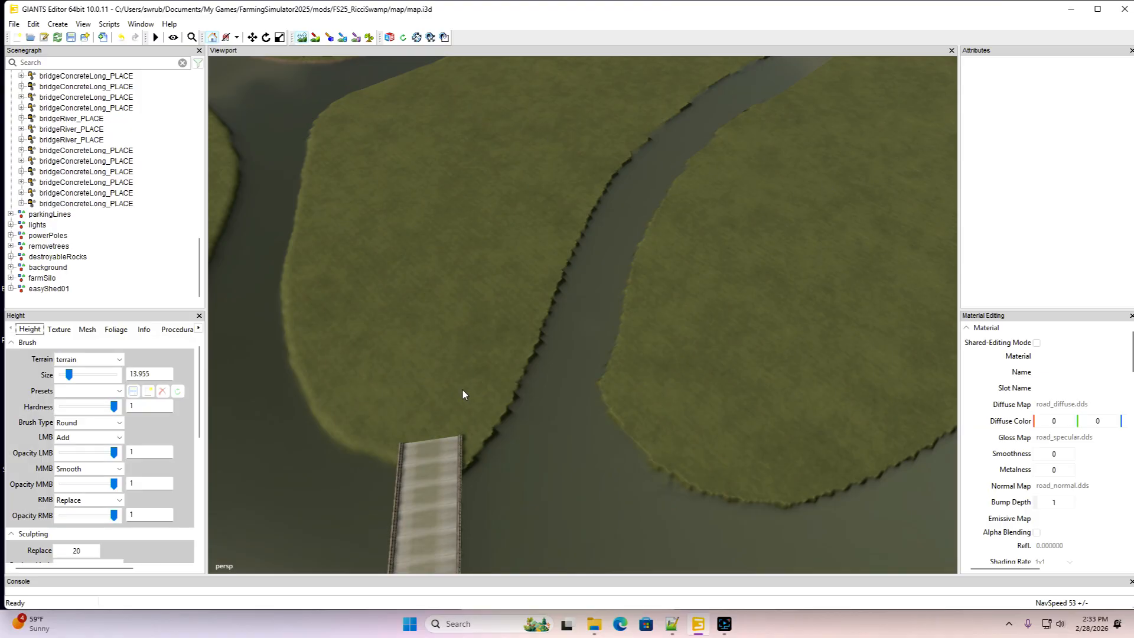
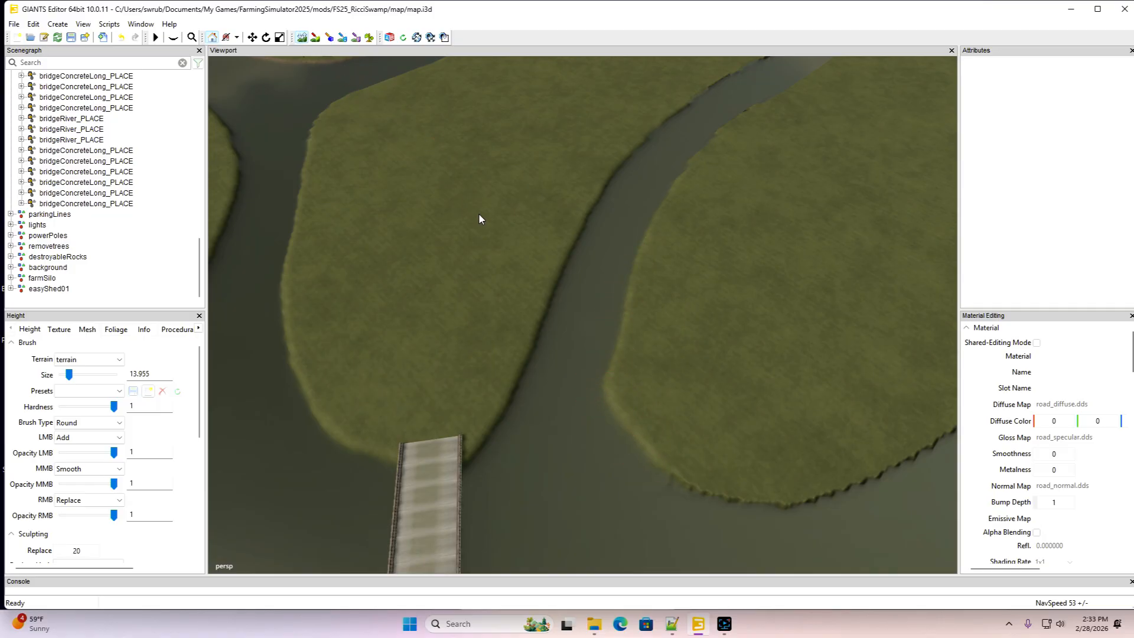
Smooth the rounded dead end and both banks of the narrow inlet that cuts into the grassland
{"action": "left_click_drag", "start_coordinate": [480, 215], "coordinate": [392, 303], "text": "alt"}
{"action": "scroll", "coordinate": [421, 130], "scroll_direction": "up", "scroll_amount": 5}
{"action": "scroll", "coordinate": [421, 130], "scroll_direction": "up", "scroll_amount": 4}
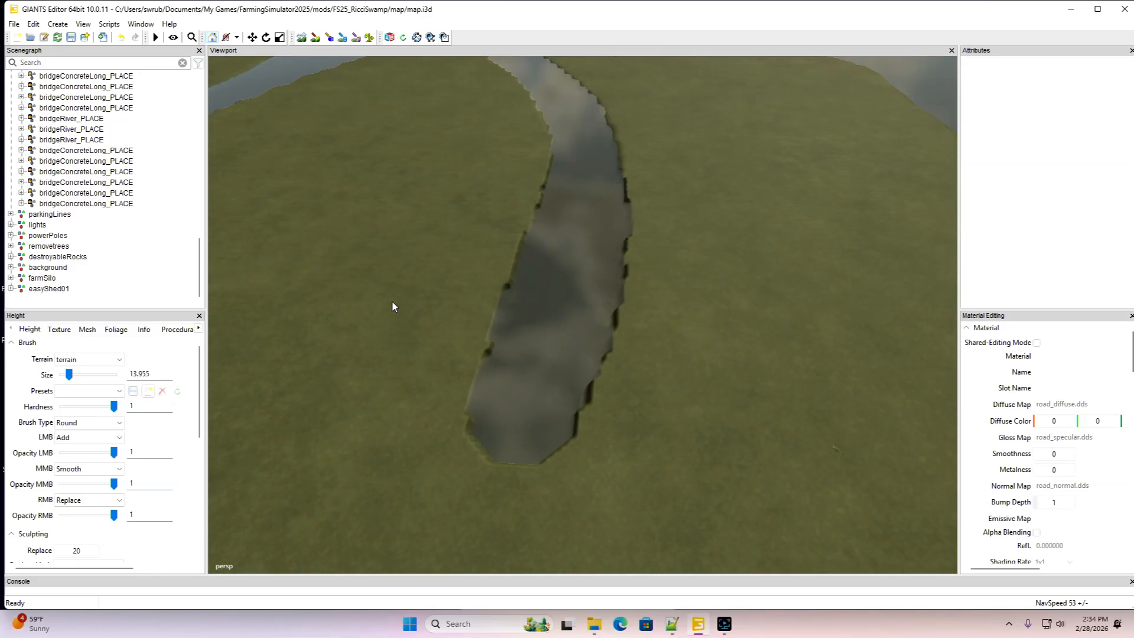
{"action": "left_click", "coordinate": [302, 38]}
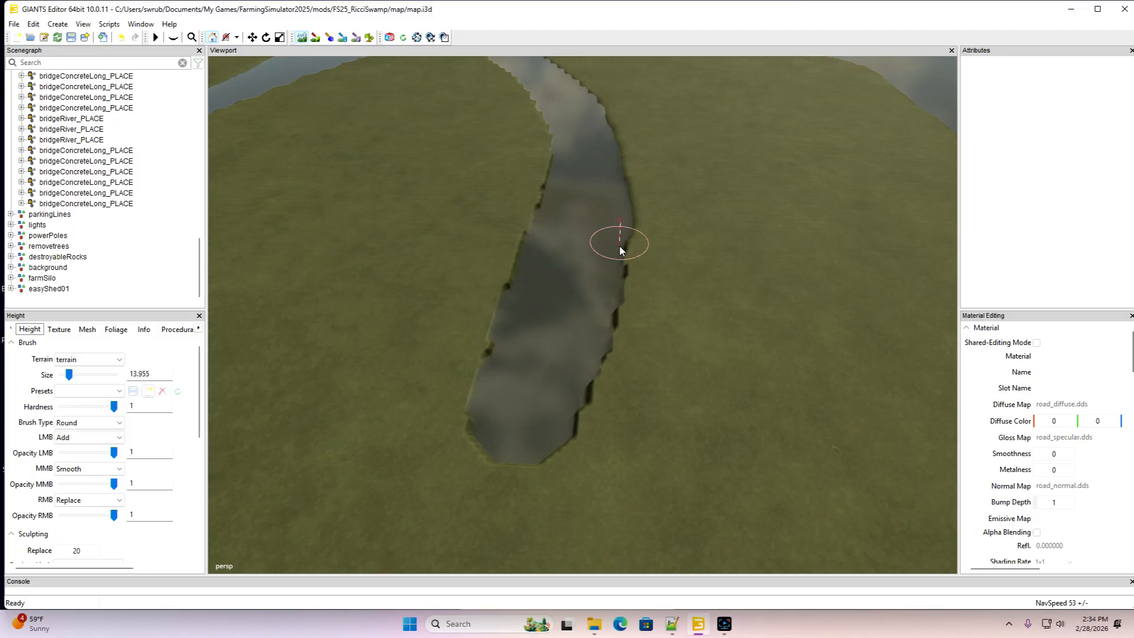
{"action": "mouse_move", "coordinate": [620, 296]}
{"action": "middle_mouse_down"}
{"action": "mouse_move", "coordinate": [590, 405]}
{"action": "mouse_move", "coordinate": [544, 455]}
{"action": "mouse_move", "coordinate": [477, 440]}
{"action": "mouse_move", "coordinate": [468, 367]}
{"action": "mouse_move", "coordinate": [503, 285]}
{"action": "middle_mouse_up"}
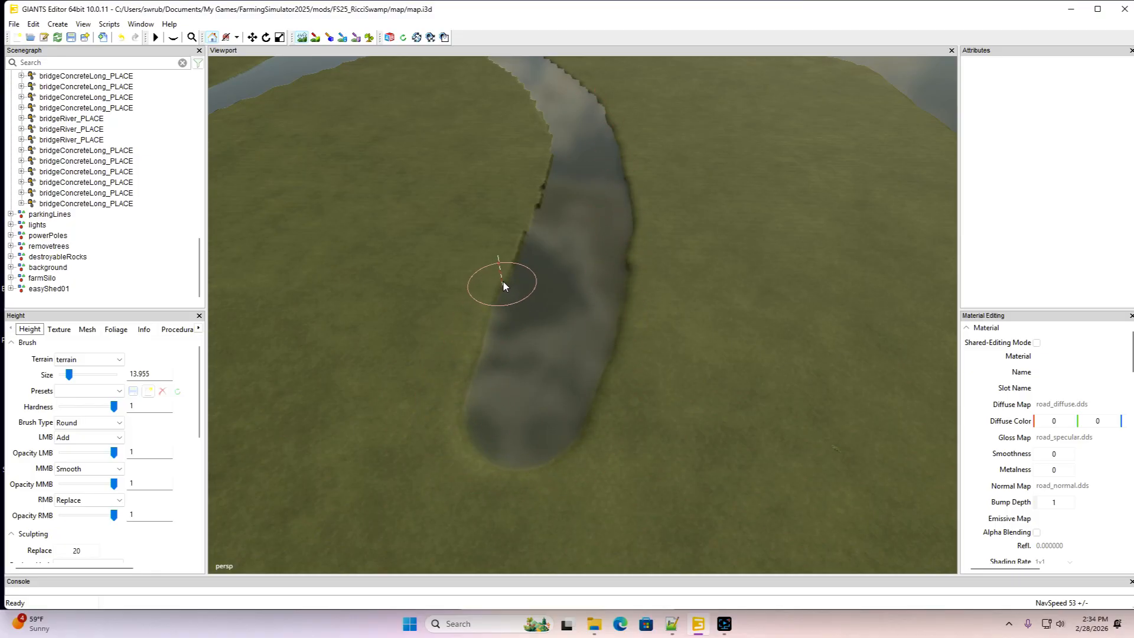
{"action": "mouse_move", "coordinate": [518, 246]}
{"action": "middle_mouse_down"}
{"action": "mouse_move", "coordinate": [544, 154]}
{"action": "mouse_move", "coordinate": [539, 117]}
{"action": "mouse_move", "coordinate": [496, 72]}
{"action": "mouse_move", "coordinate": [526, 99]}
{"action": "middle_mouse_up"}
{"action": "left_click", "coordinate": [301, 39]}
Smooth the remaining jagged bank of the long grassy peninsula opposite the small concrete bridge, and save the map
{"action": "left_click_drag", "start_coordinate": [535, 261], "coordinate": [297, 309], "text": "alt"}
{"action": "scroll", "coordinate": [543, 172], "scroll_direction": "up", "scroll_amount": 10}
{"action": "scroll", "coordinate": [542, 172], "scroll_direction": "up", "scroll_amount": 5}
{"action": "scroll", "coordinate": [400, 320], "scroll_direction": "down", "scroll_amount": 5}
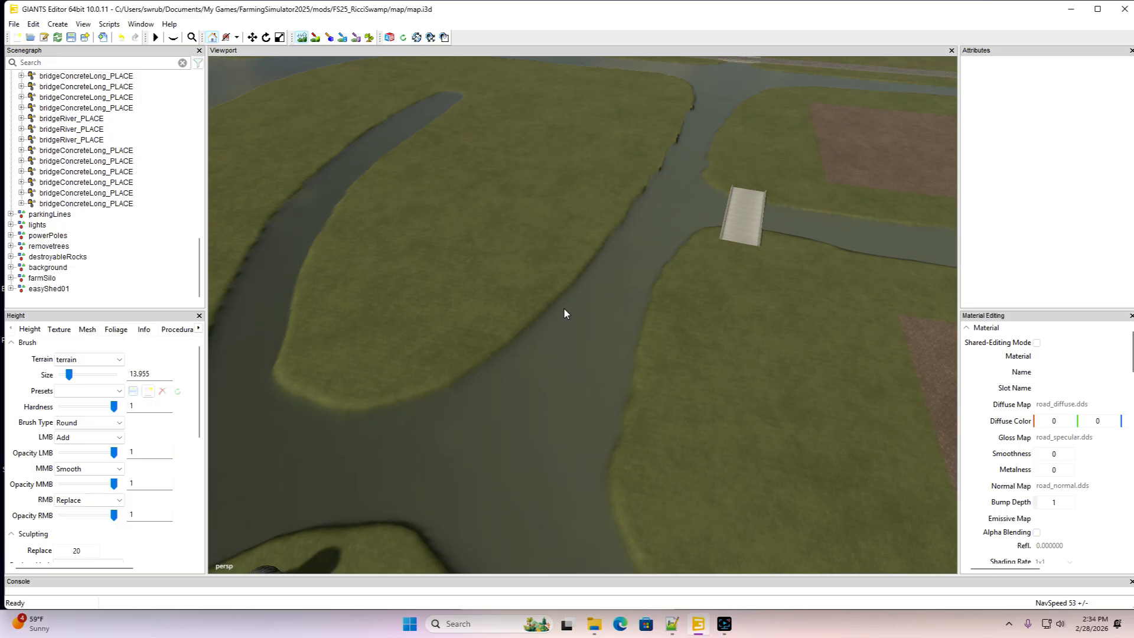
{"action": "left_click_drag", "start_coordinate": [563, 307], "coordinate": [274, 359], "text": "alt"}
{"action": "scroll", "coordinate": [576, 264], "scroll_direction": "up", "scroll_amount": 4}
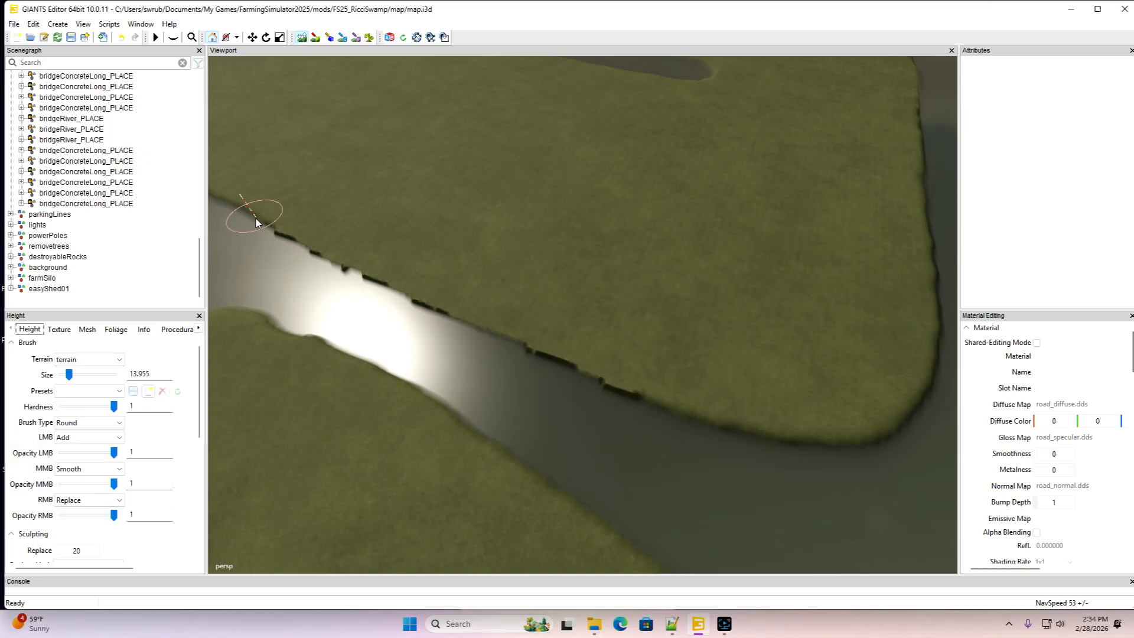
{"action": "mouse_move", "coordinate": [257, 219]}
{"action": "middle_mouse_down"}
{"action": "mouse_move", "coordinate": [575, 375]}
{"action": "mouse_move", "coordinate": [799, 423]}
{"action": "mouse_move", "coordinate": [584, 369]}
{"action": "mouse_move", "coordinate": [258, 220]}
{"action": "middle_mouse_up"}
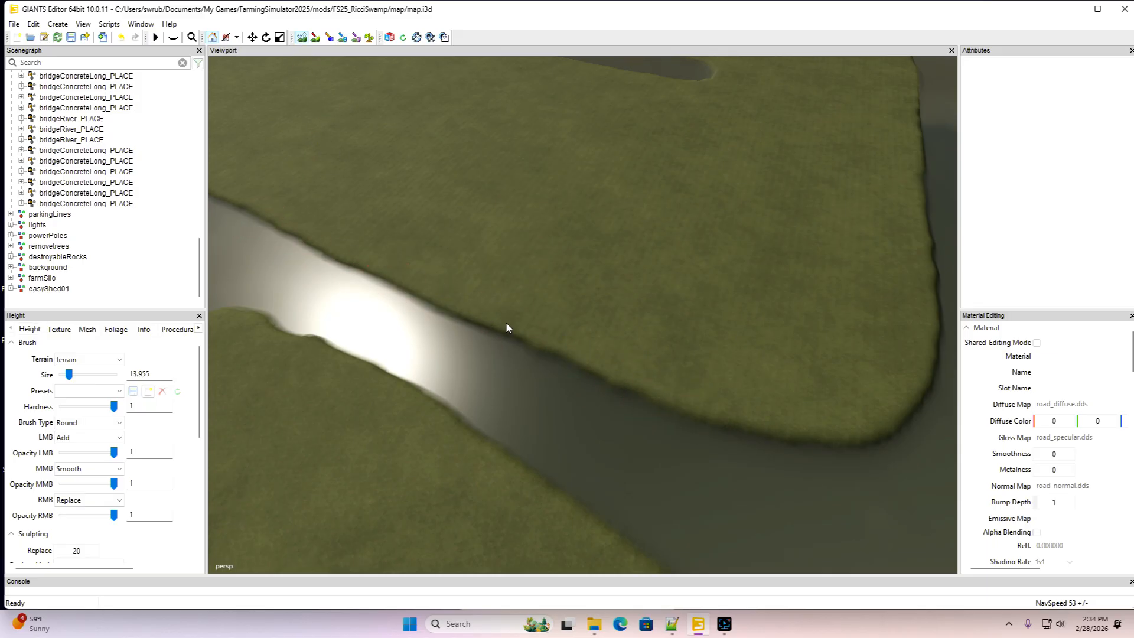
{"action": "scroll", "coordinate": [506, 321], "scroll_direction": "down", "scroll_amount": 10}
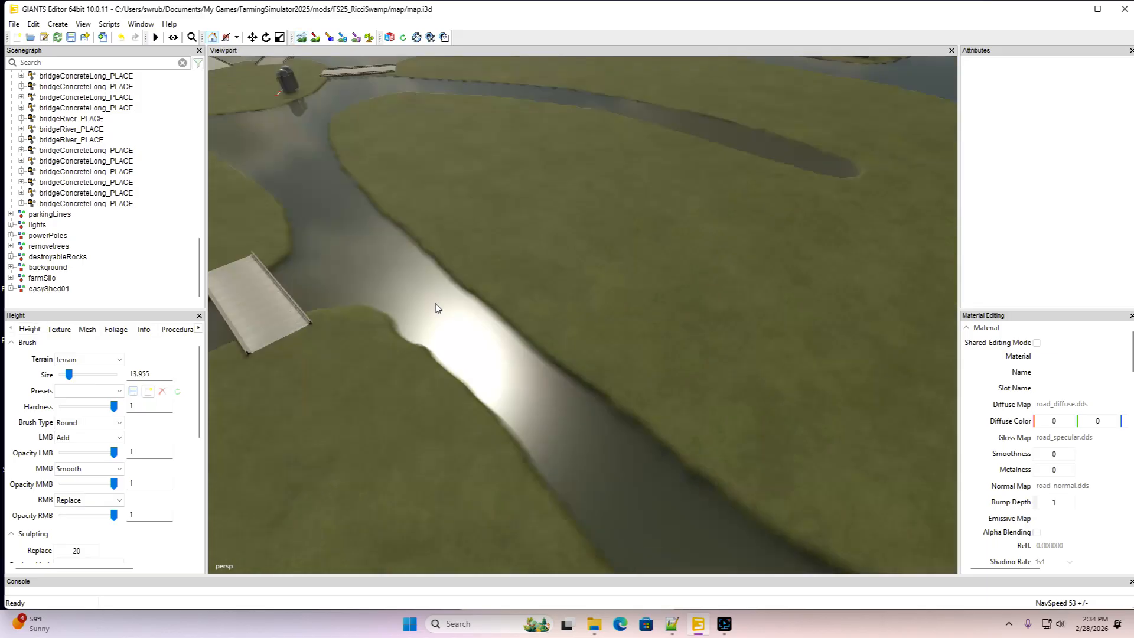
{"action": "left_click", "coordinate": [70, 37]}
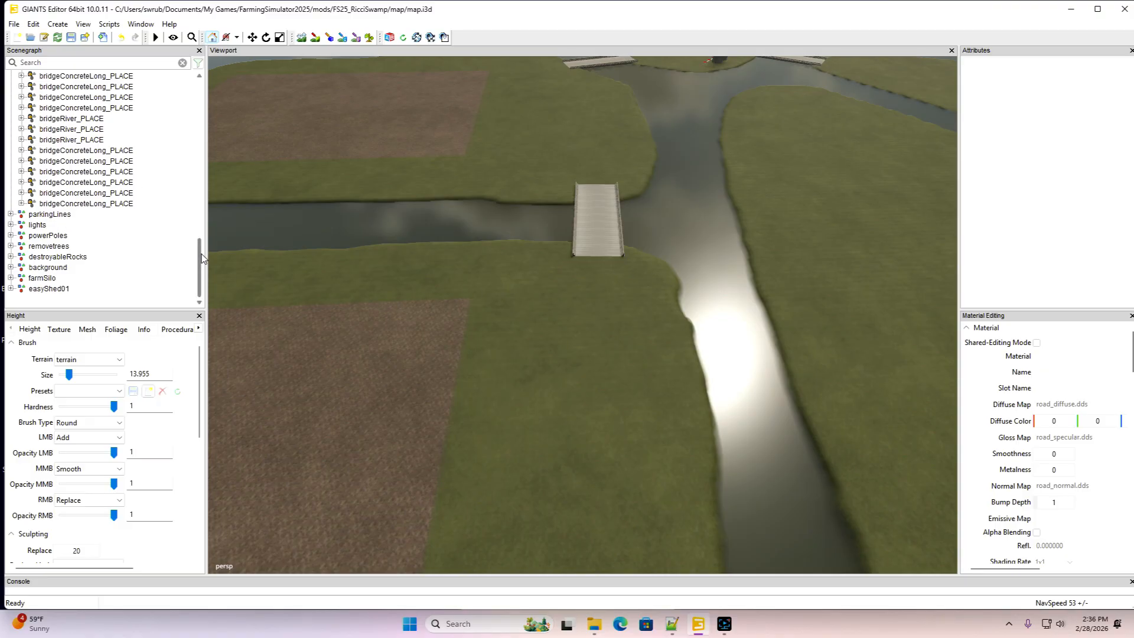
Collapse the bridges group in the scene hierarchy and turn off the visibility of the waterPlanes group
{"action": "left_click_drag", "start_coordinate": [200, 257], "coordinate": [206, 117]}
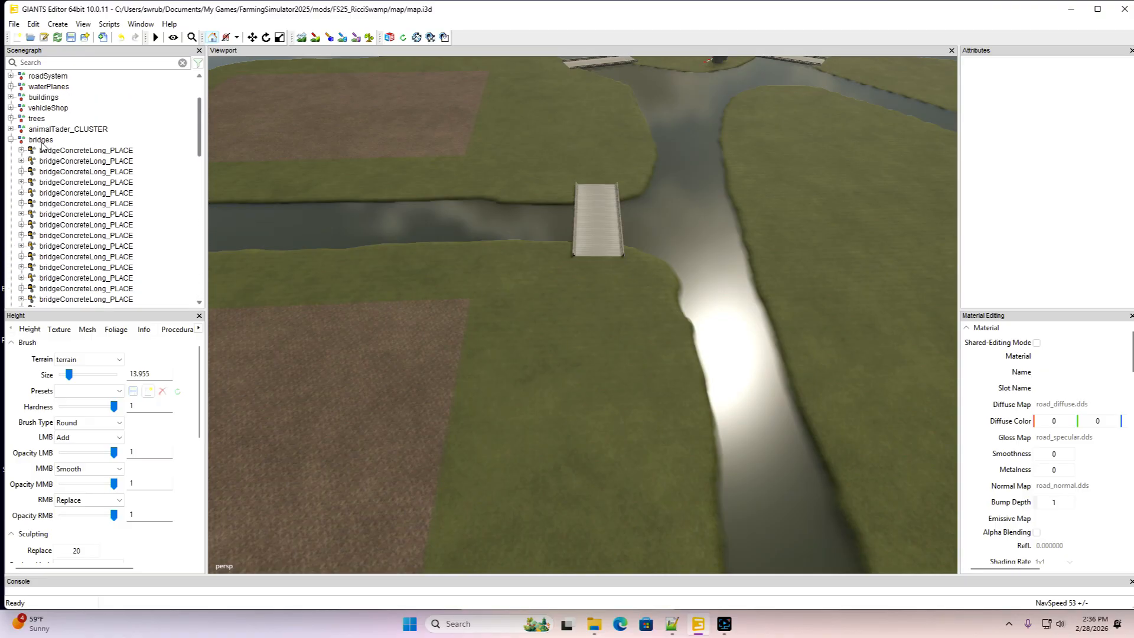
{"action": "left_click", "coordinate": [11, 140]}
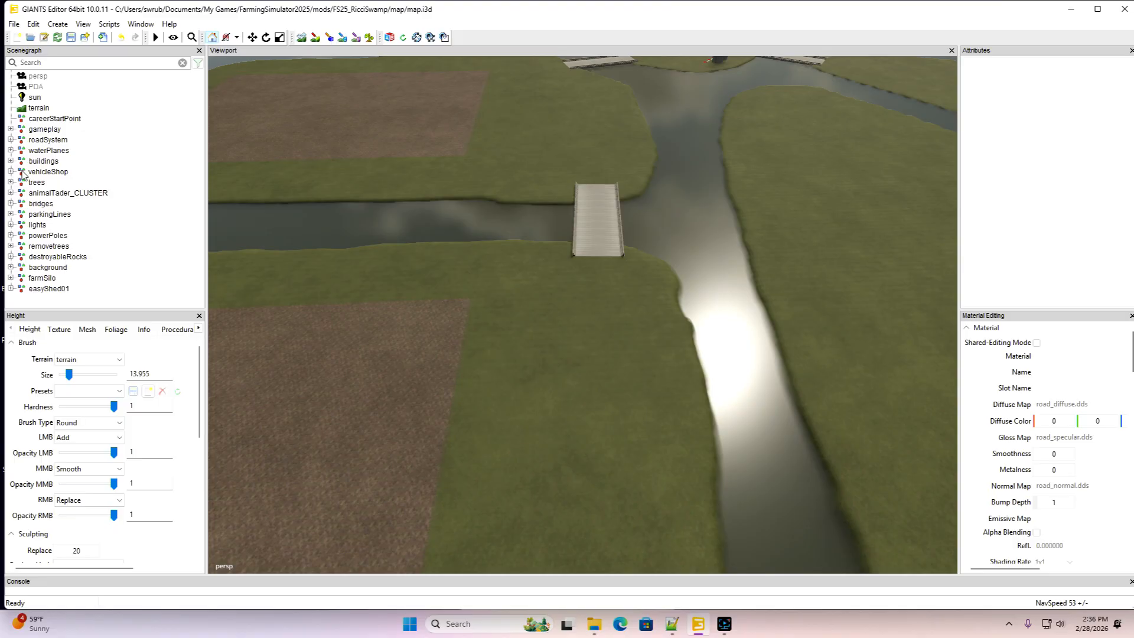
{"action": "left_click", "coordinate": [31, 152]}
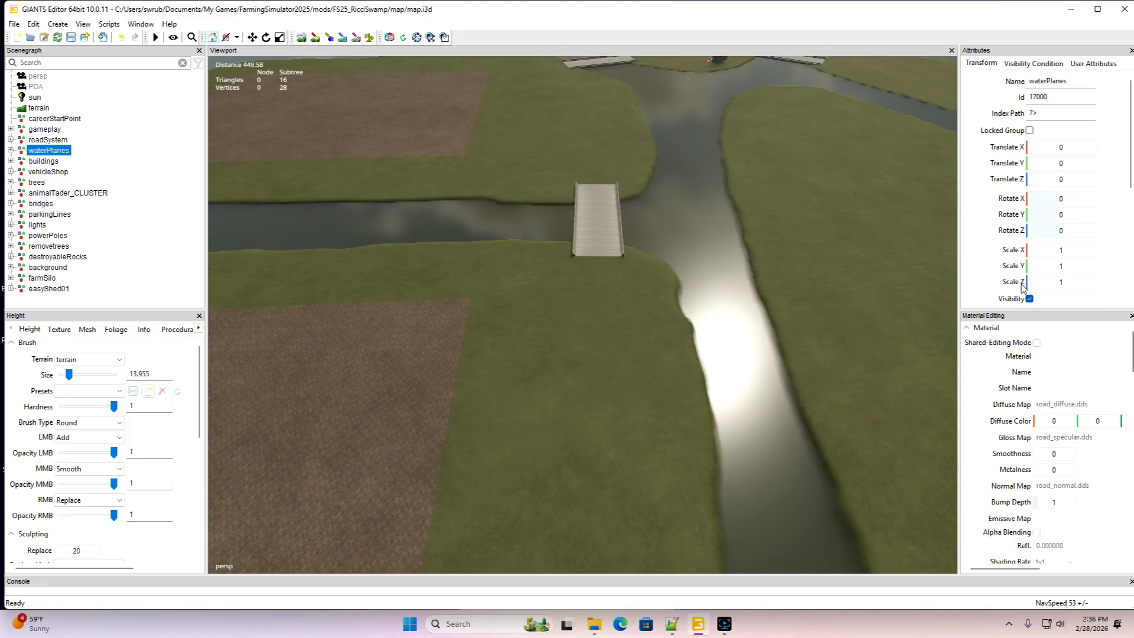
{"action": "left_click", "coordinate": [1030, 299]}
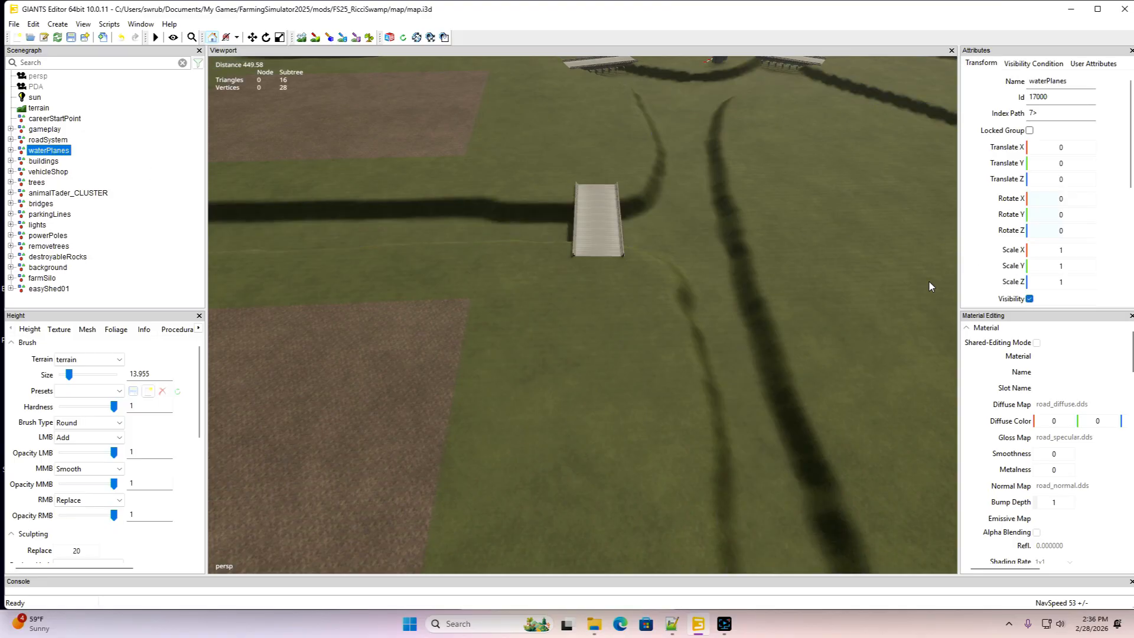
{"action": "left_click", "coordinate": [70, 299]}
{"action": "left_click_drag", "start_coordinate": [397, 309], "coordinate": [547, 320]}
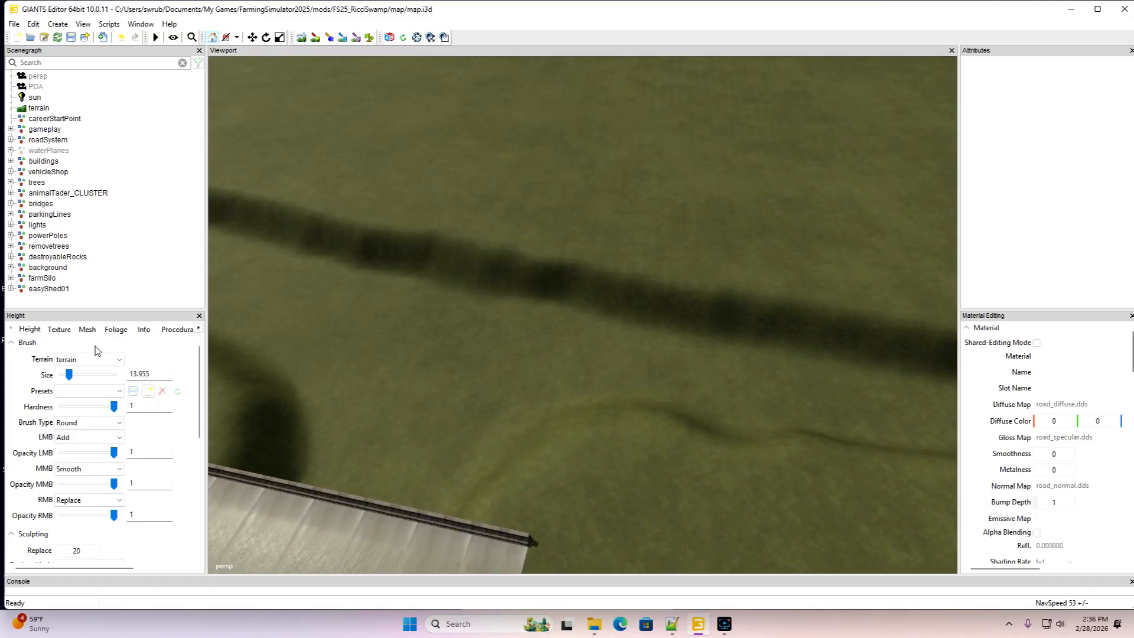
Set the terrain texture brush to Round and paint DIRT over the shaded channel bank and adjoining bed near the bridge
{"action": "left_click", "coordinate": [56, 331]}
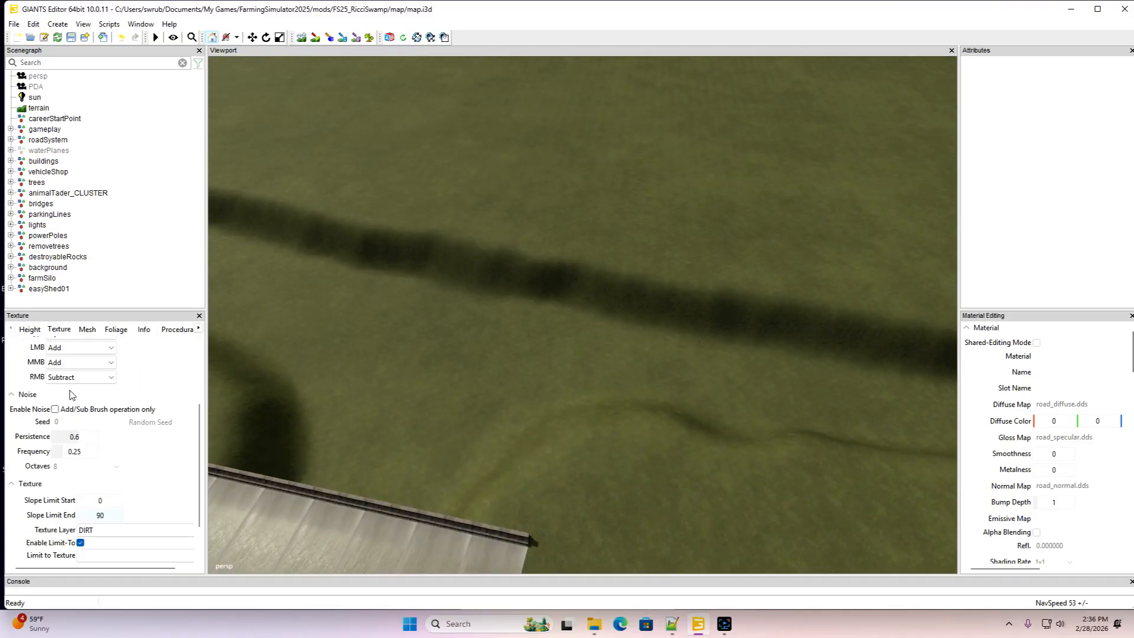
{"action": "scroll", "coordinate": [204, 424], "scroll_direction": "up", "scroll_amount": 1}
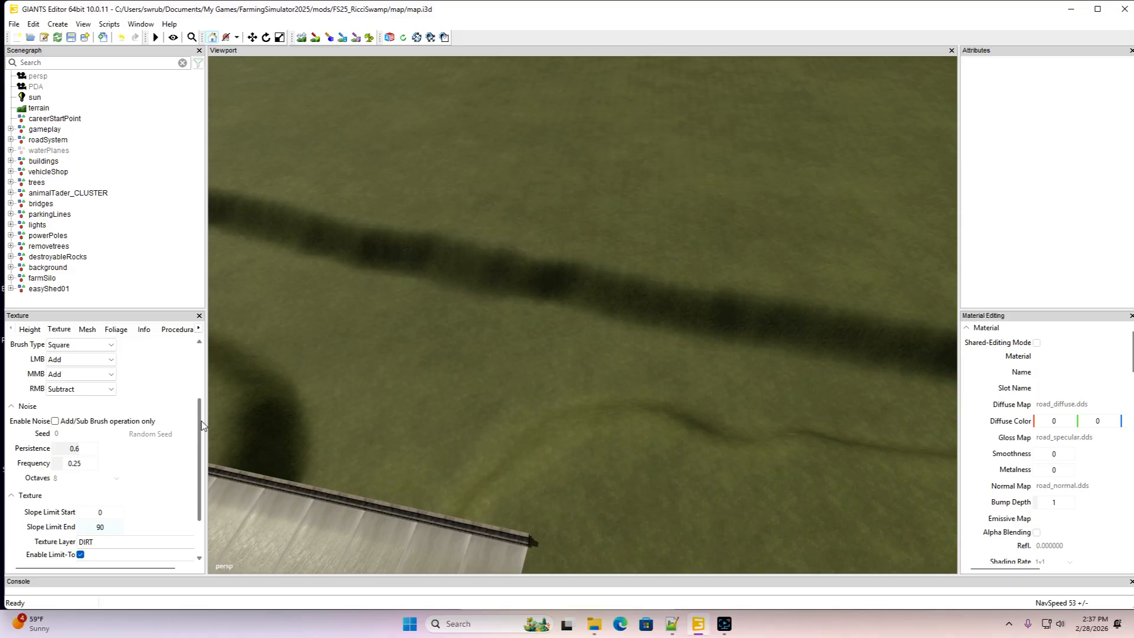
{"action": "left_click", "coordinate": [91, 347]}
{"action": "left_click", "coordinate": [88, 349]}
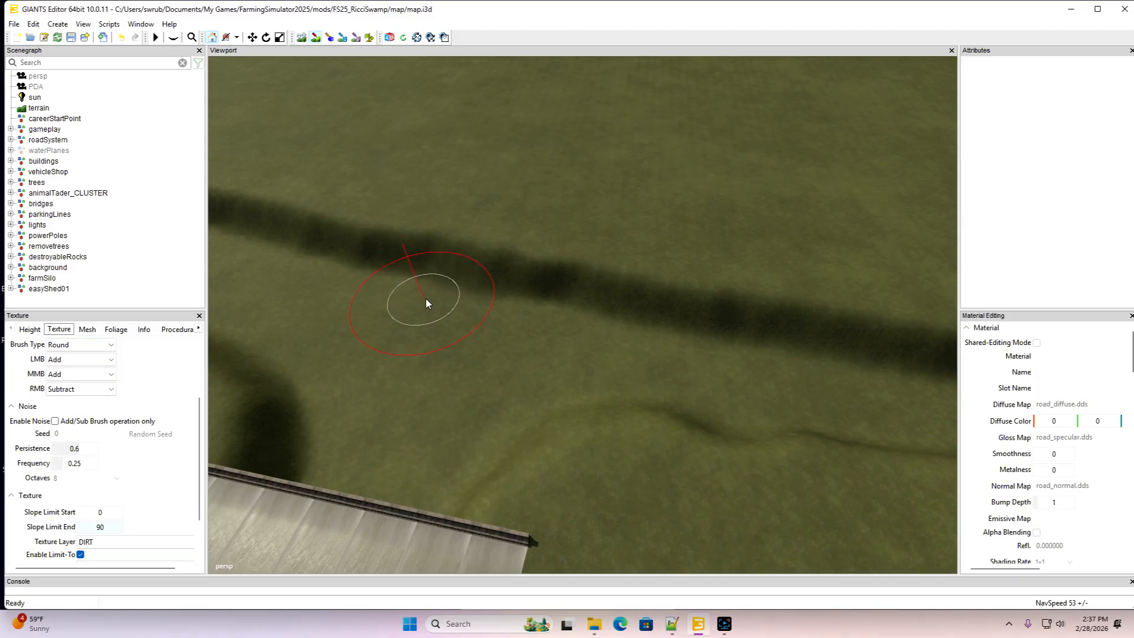
{"action": "mouse_move", "coordinate": [431, 282]}
{"action": "left_mouse_down"}
{"action": "mouse_move", "coordinate": [266, 231]}
{"action": "mouse_move", "coordinate": [236, 243]}
{"action": "mouse_move", "coordinate": [925, 360]}
{"action": "mouse_move", "coordinate": [639, 340]}
{"action": "mouse_move", "coordinate": [284, 266]}
{"action": "mouse_move", "coordinate": [380, 311]}
{"action": "mouse_move", "coordinate": [762, 390]}
{"action": "left_mouse_up"}
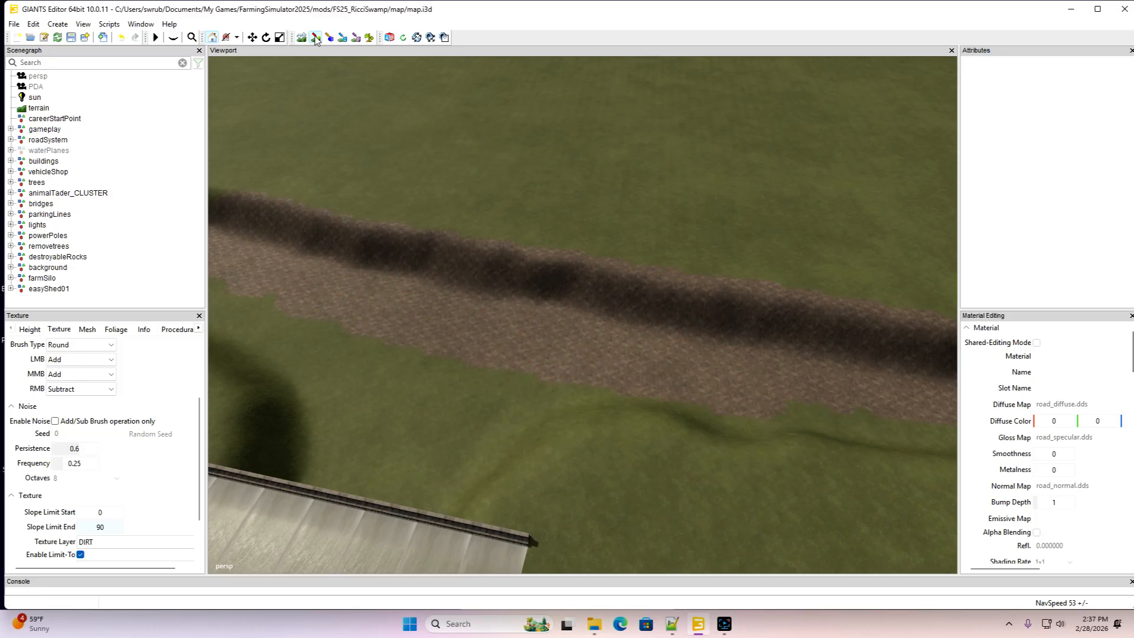
Continue the DIRT paint along the channel bank and around its bend toward the paved road
{"action": "scroll", "coordinate": [463, 181], "scroll_direction": "up", "scroll_amount": 5}
{"action": "scroll", "coordinate": [485, 182], "scroll_direction": "down", "scroll_amount": 5}
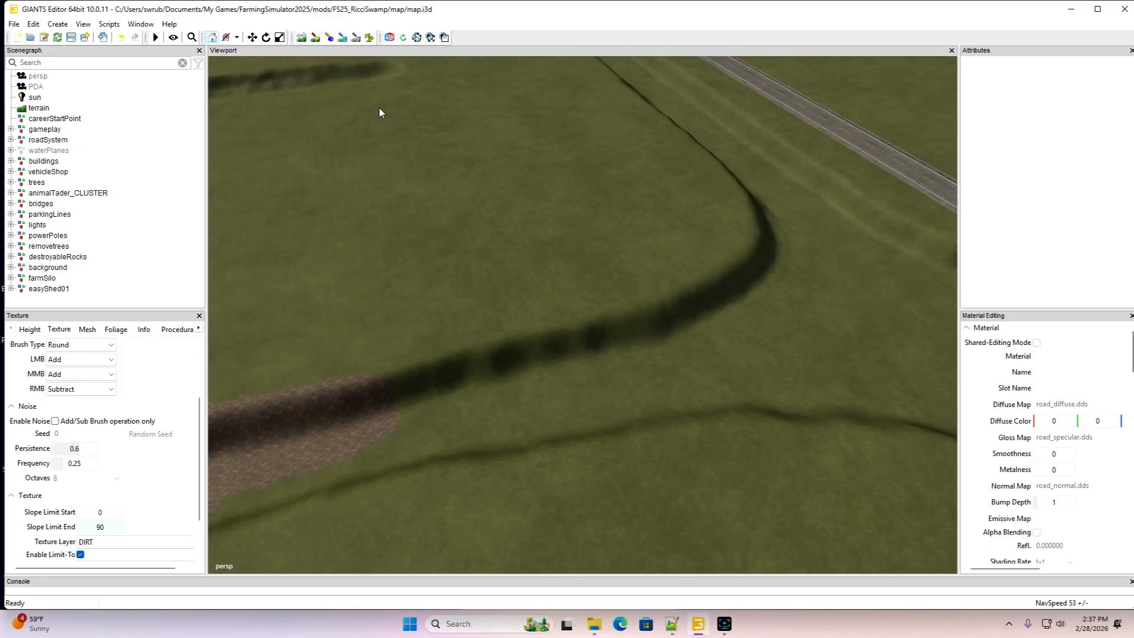
{"action": "left_click", "coordinate": [315, 37]}
{"action": "mouse_move", "coordinate": [372, 408]}
{"action": "left_mouse_down"}
{"action": "mouse_move", "coordinate": [645, 329]}
{"action": "mouse_move", "coordinate": [737, 285]}
{"action": "mouse_move", "coordinate": [768, 247]}
{"action": "mouse_move", "coordinate": [771, 219]}
{"action": "mouse_move", "coordinate": [732, 331]}
{"action": "left_mouse_up"}
{"action": "left_click", "coordinate": [316, 39]}
Paint DIRT on the long straight bank parallel to the paved road and widen it over the adjoining bed
{"action": "mouse_move", "coordinate": [602, 240]}
{"action": "left_mouse_down", "text": "alt"}
{"action": "mouse_move", "coordinate": [420, 241]}
{"action": "mouse_move", "coordinate": [366, 220]}
{"action": "left_mouse_up", "text": "alt"}
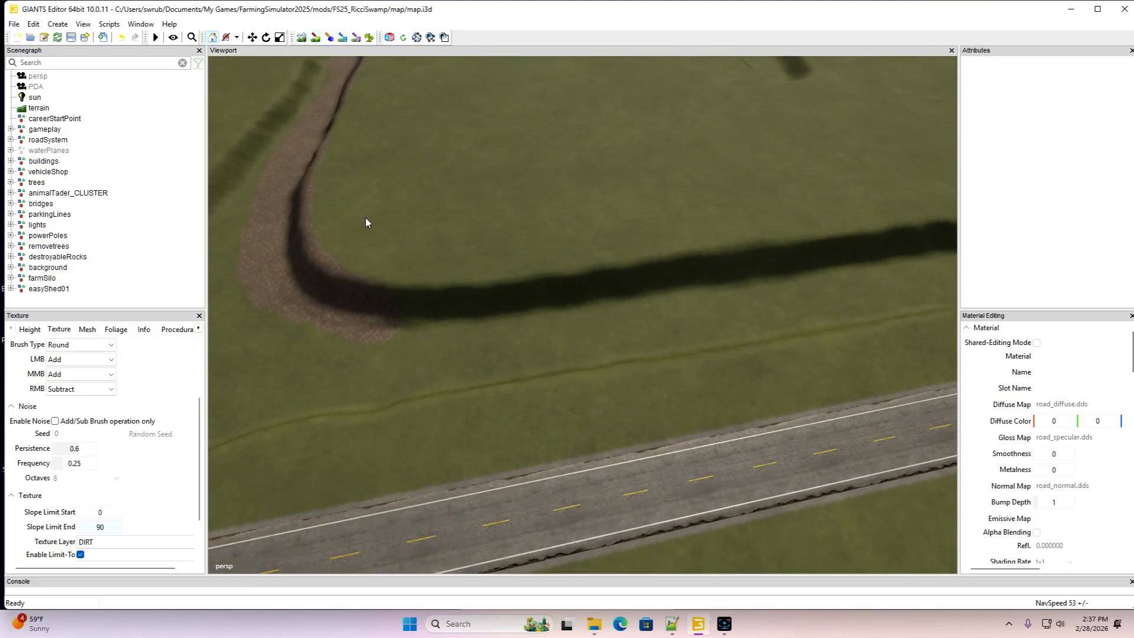
{"action": "left_click", "coordinate": [315, 38]}
{"action": "mouse_move", "coordinate": [358, 293]}
{"action": "left_mouse_down"}
{"action": "mouse_move", "coordinate": [362, 308]}
{"action": "mouse_move", "coordinate": [483, 301]}
{"action": "mouse_move", "coordinate": [925, 249]}
{"action": "left_mouse_up"}
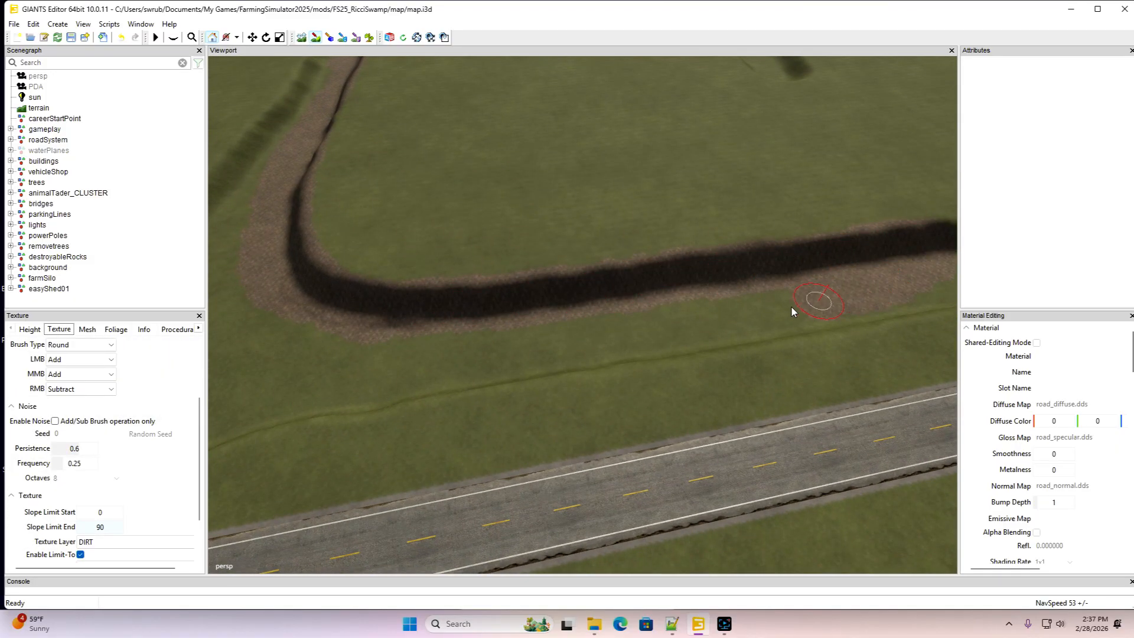
{"action": "left_click_drag", "start_coordinate": [513, 342], "coordinate": [249, 301]}
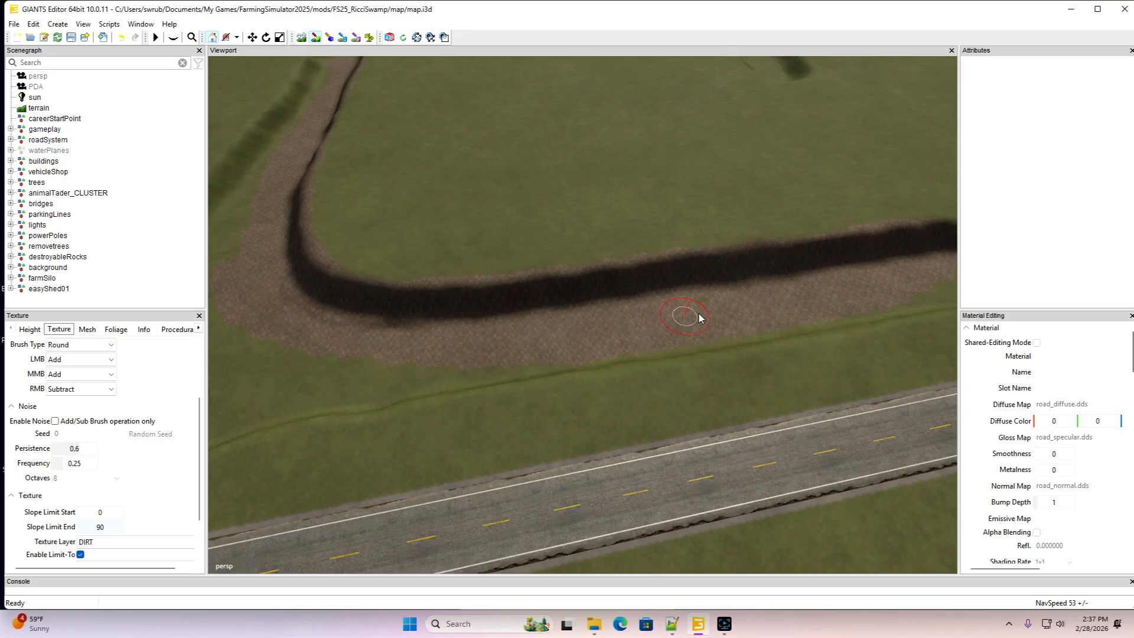
{"action": "left_click", "coordinate": [315, 39]}
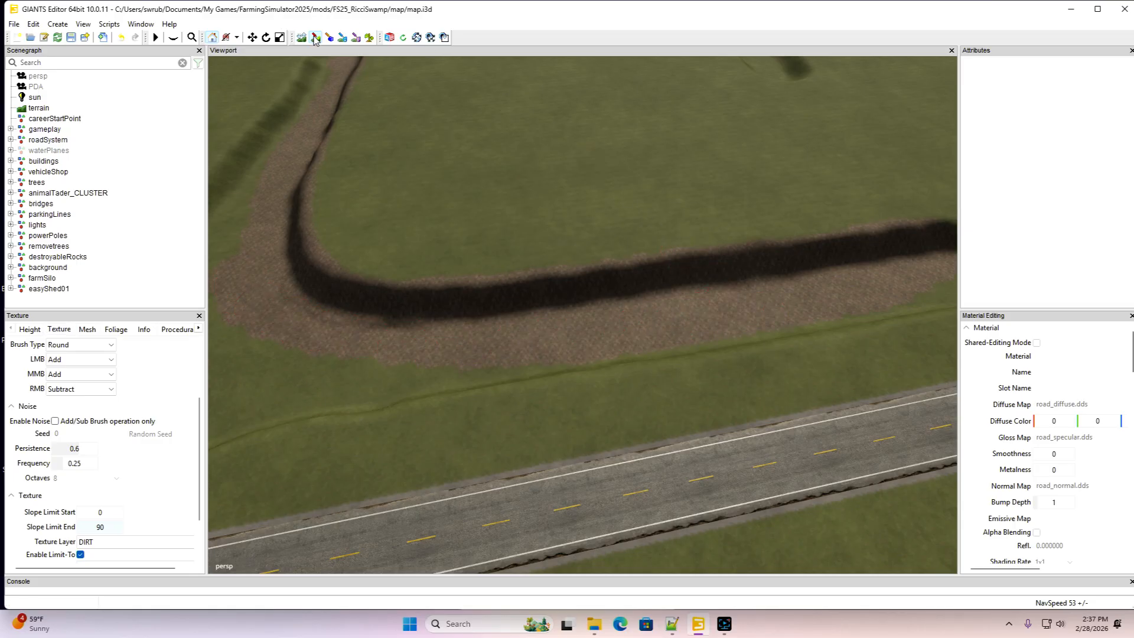
Expand the gameplay group, look through its list of fields, and collapse the fields group again
{"action": "left_click", "coordinate": [11, 129]}
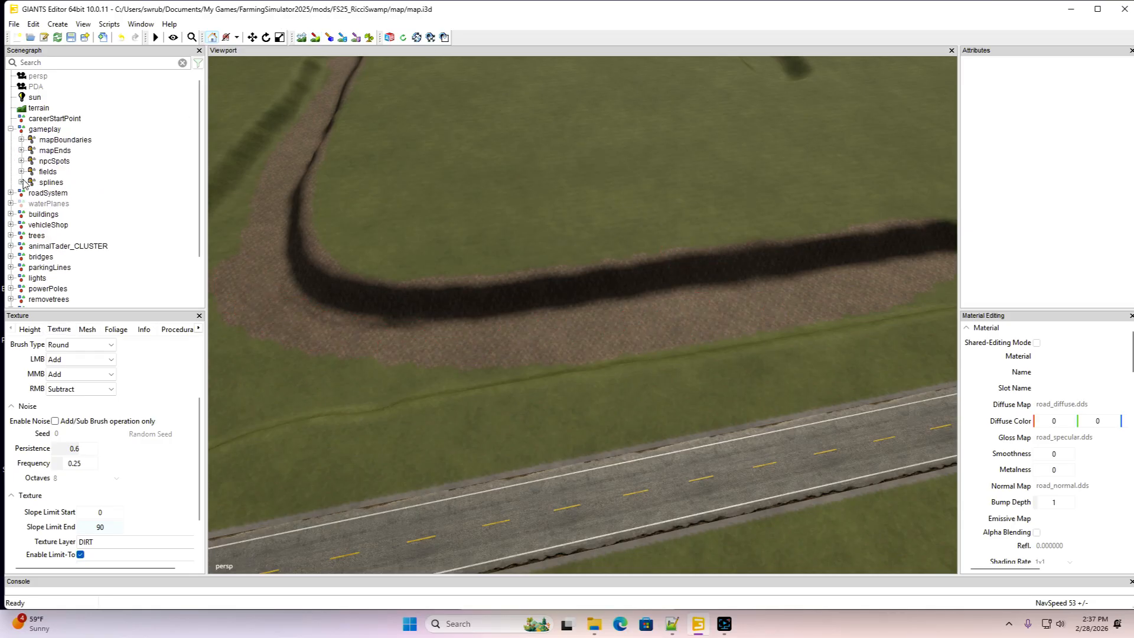
{"action": "left_click", "coordinate": [21, 172]}
{"action": "mouse_move", "coordinate": [200, 128]}
{"action": "left_mouse_down"}
{"action": "mouse_move", "coordinate": [190, 270]}
{"action": "mouse_move", "coordinate": [199, 124]}
{"action": "left_mouse_up"}
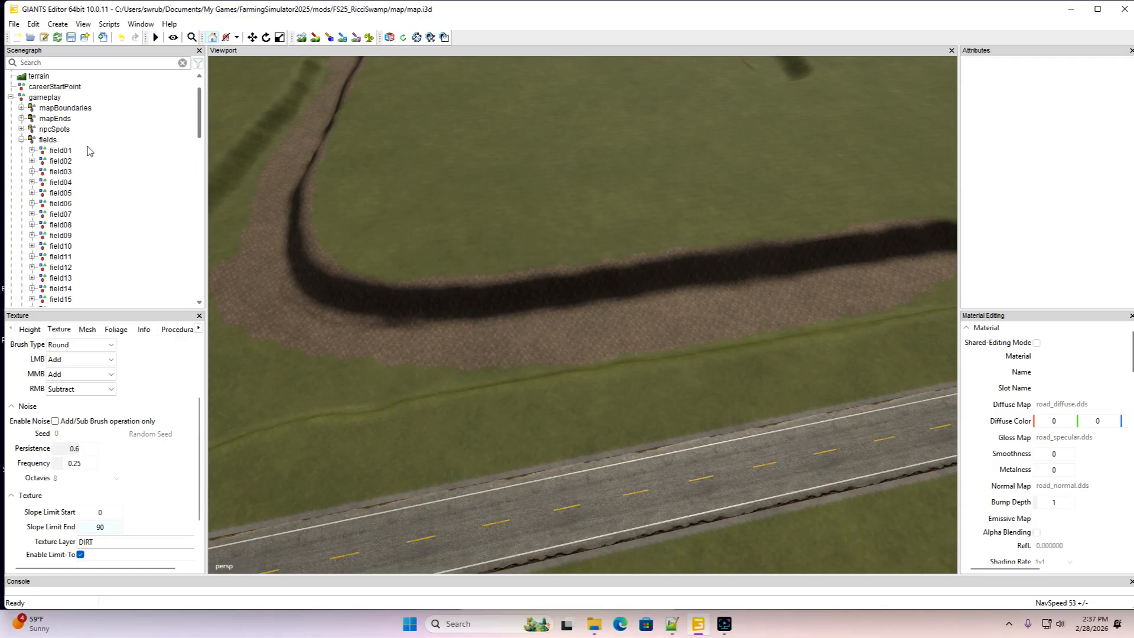
{"action": "left_click", "coordinate": [21, 140]}
Paint DIRT over the bank that curves away from the paved road and over the bed along its outer side
{"action": "left_click_drag", "start_coordinate": [544, 172], "coordinate": [516, 166], "text": "alt"}
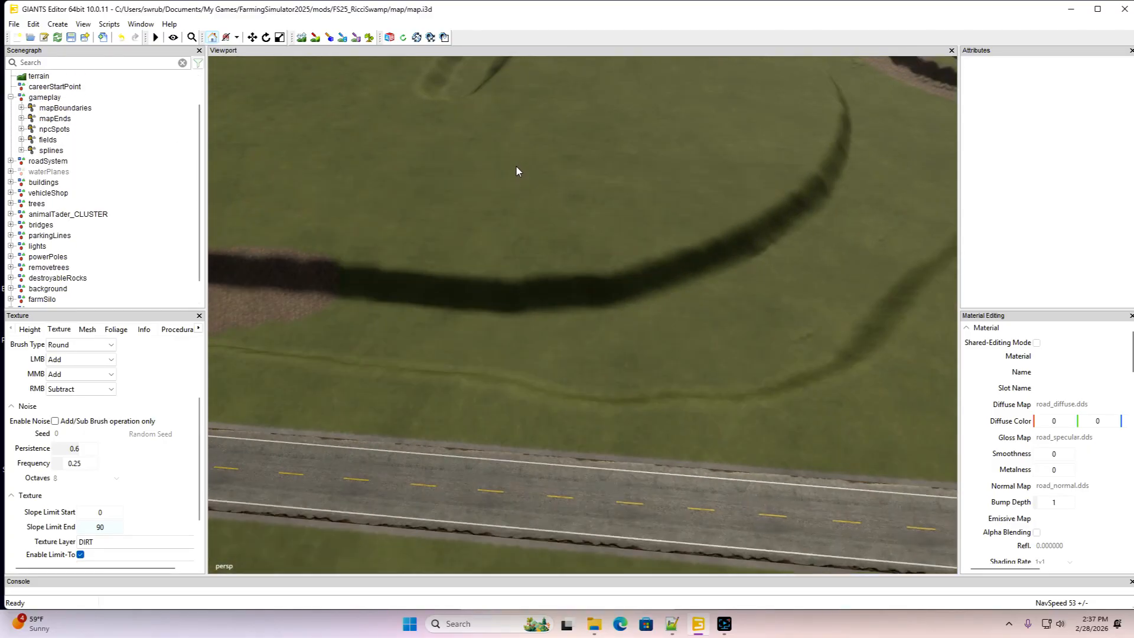
{"action": "left_click", "coordinate": [315, 38]}
{"action": "mouse_move", "coordinate": [317, 283]}
{"action": "left_mouse_down"}
{"action": "mouse_move", "coordinate": [522, 300]}
{"action": "mouse_move", "coordinate": [615, 292]}
{"action": "left_mouse_up"}
{"action": "mouse_move", "coordinate": [748, 246]}
{"action": "left_mouse_down"}
{"action": "mouse_move", "coordinate": [835, 176]}
{"action": "mouse_move", "coordinate": [846, 148]}
{"action": "left_mouse_up"}
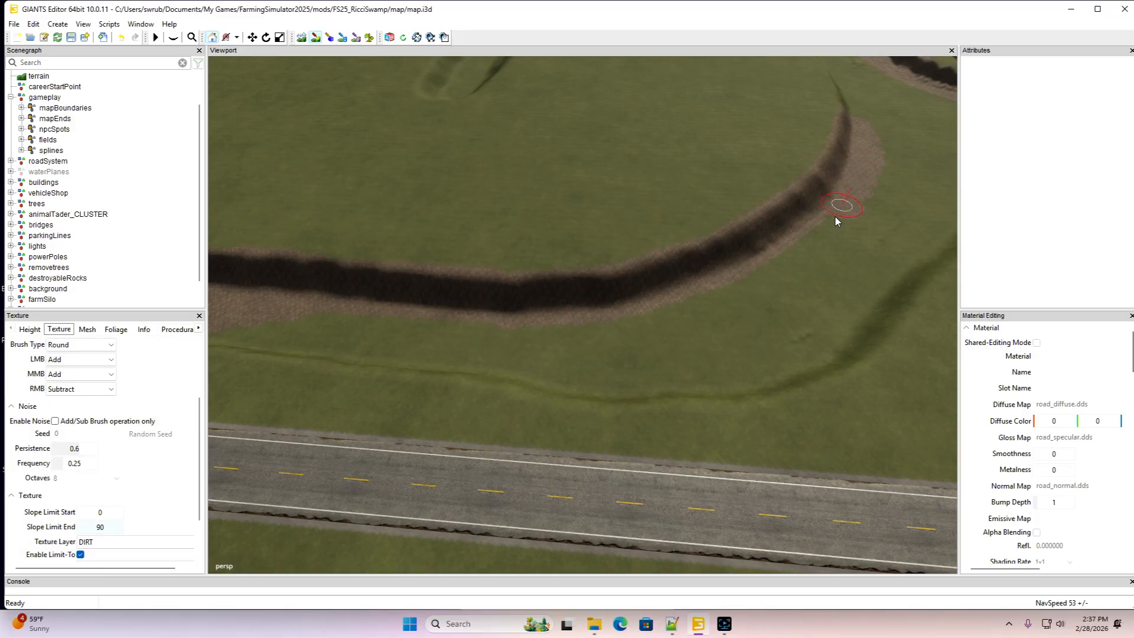
{"action": "mouse_move", "coordinate": [437, 334]}
{"action": "left_mouse_down"}
{"action": "mouse_move", "coordinate": [239, 310]}
{"action": "mouse_move", "coordinate": [581, 341]}
{"action": "left_mouse_up"}
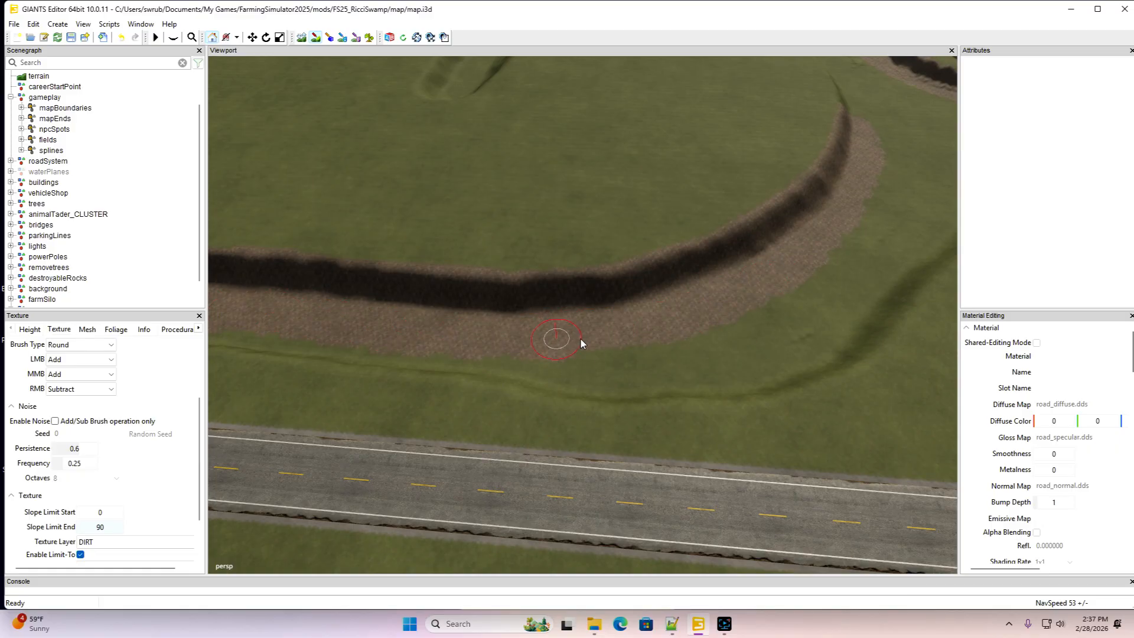
{"action": "left_click_drag", "start_coordinate": [880, 194], "coordinate": [883, 144]}
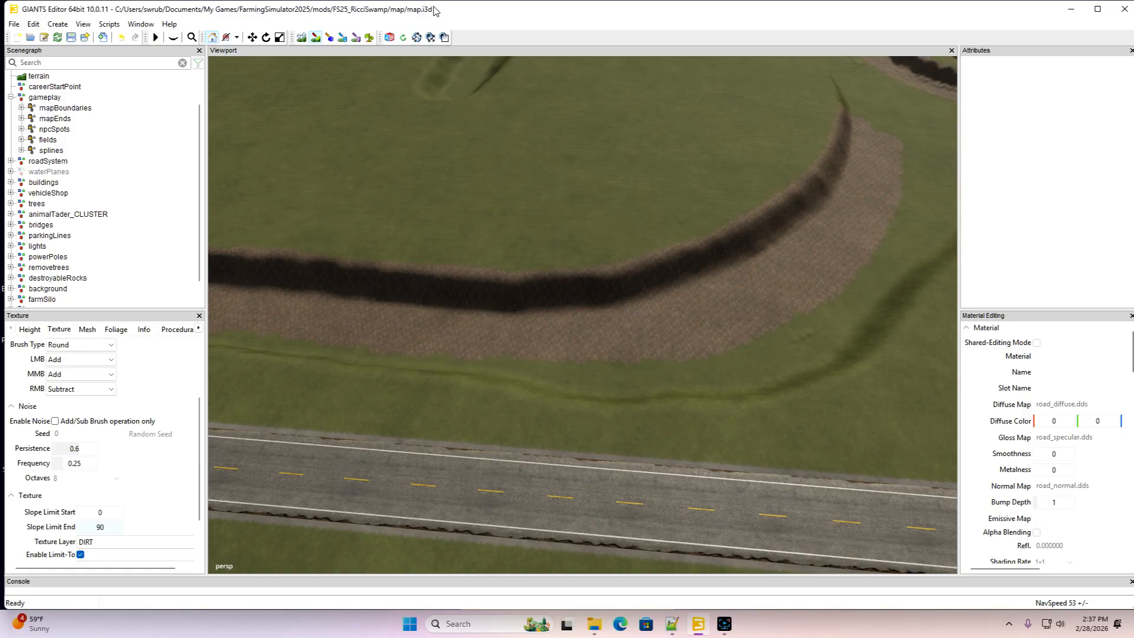
Paint DIRT along the faint bank behind the roadside building and fill the bed between it and the tree-lined bank
{"action": "left_click_drag", "start_coordinate": [723, 257], "coordinate": [528, 249], "text": "alt"}
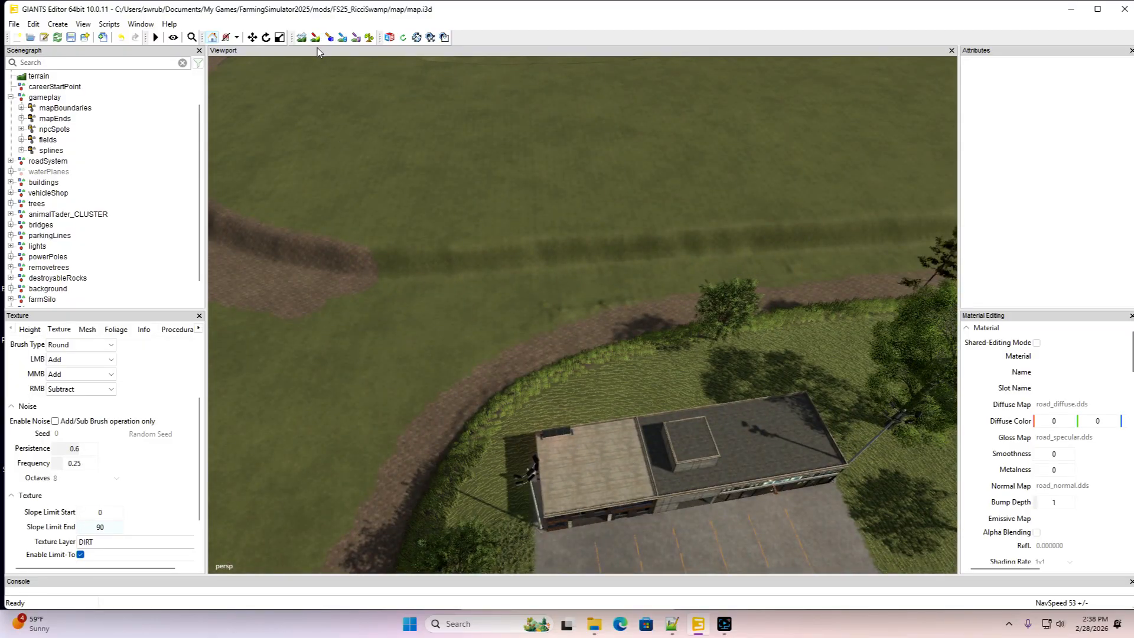
{"action": "left_click_drag", "start_coordinate": [374, 277], "coordinate": [583, 266]}
{"action": "mouse_move", "coordinate": [934, 247]}
{"action": "left_mouse_down"}
{"action": "mouse_move", "coordinate": [700, 282]}
{"action": "mouse_move", "coordinate": [325, 298]}
{"action": "mouse_move", "coordinate": [602, 315]}
{"action": "left_mouse_up"}
{"action": "left_click_drag", "start_coordinate": [439, 341], "coordinate": [253, 309]}
{"action": "left_click", "coordinate": [315, 41]}
Extend the DIRT around the channel bend past the parking-lot building and fill the wide bed at the junction
{"action": "left_click_drag", "start_coordinate": [385, 126], "coordinate": [337, 133], "text": "alt"}
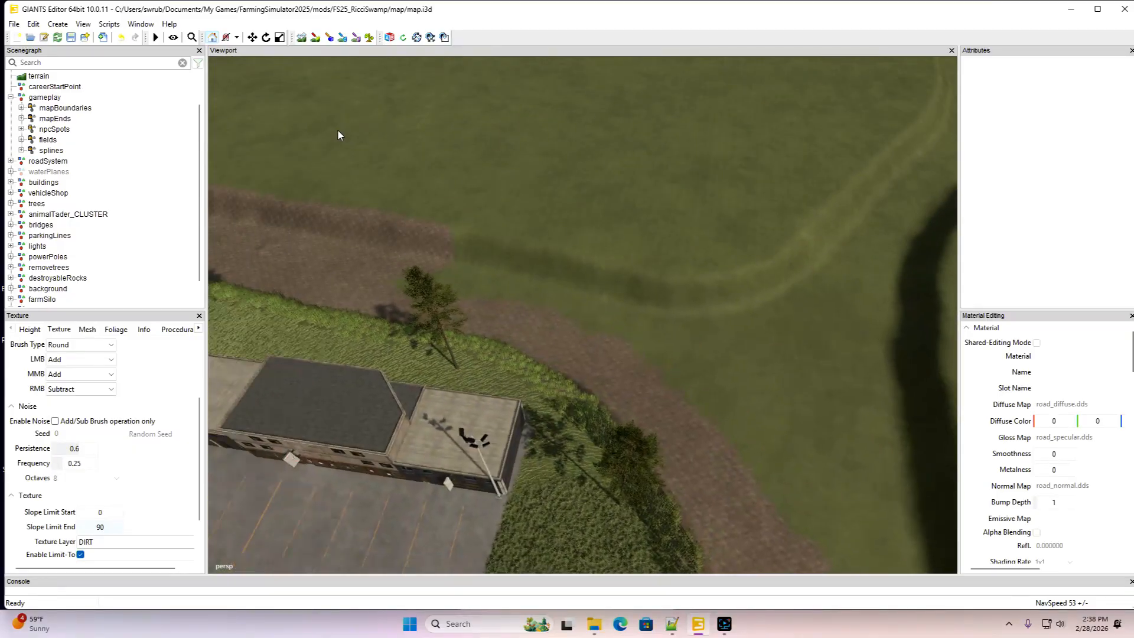
{"action": "left_click", "coordinate": [315, 39]}
{"action": "mouse_move", "coordinate": [423, 251]}
{"action": "left_mouse_down"}
{"action": "mouse_move", "coordinate": [567, 293]}
{"action": "mouse_move", "coordinate": [713, 310]}
{"action": "mouse_move", "coordinate": [824, 260]}
{"action": "mouse_move", "coordinate": [906, 171]}
{"action": "mouse_move", "coordinate": [902, 210]}
{"action": "left_mouse_up"}
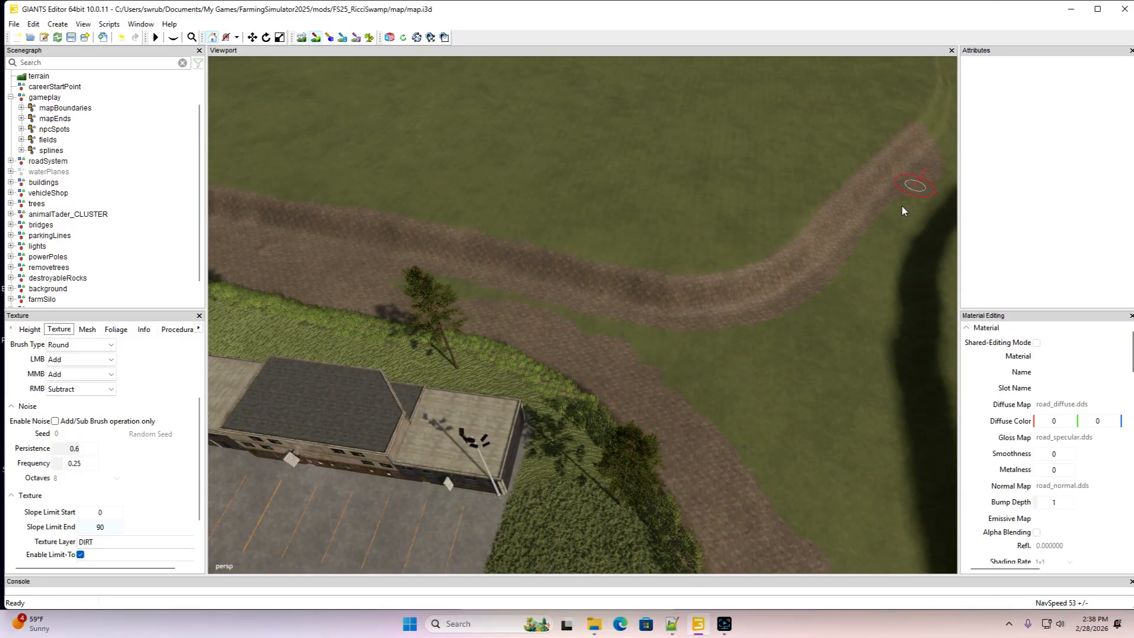
{"action": "mouse_move", "coordinate": [756, 338]}
{"action": "left_mouse_down"}
{"action": "mouse_move", "coordinate": [476, 299]}
{"action": "mouse_move", "coordinate": [708, 409]}
{"action": "mouse_move", "coordinate": [777, 512]}
{"action": "mouse_move", "coordinate": [834, 324]}
{"action": "left_mouse_up"}
{"action": "left_click_drag", "start_coordinate": [772, 382], "coordinate": [730, 407]}
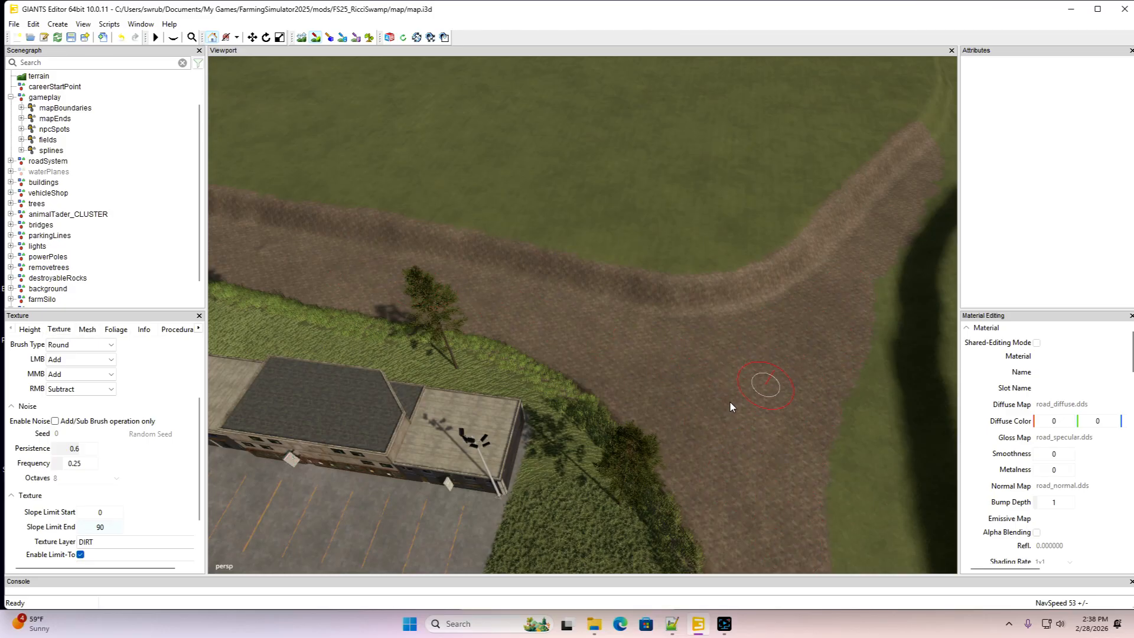
{"action": "left_click", "coordinate": [316, 39]}
Paint DIRT on the curved bank leading to the bridge and widen it over the adjoining channel bed
{"action": "key", "text": "d"}
{"action": "right_click_drag", "start_coordinate": [620, 194], "coordinate": [444, 192]}
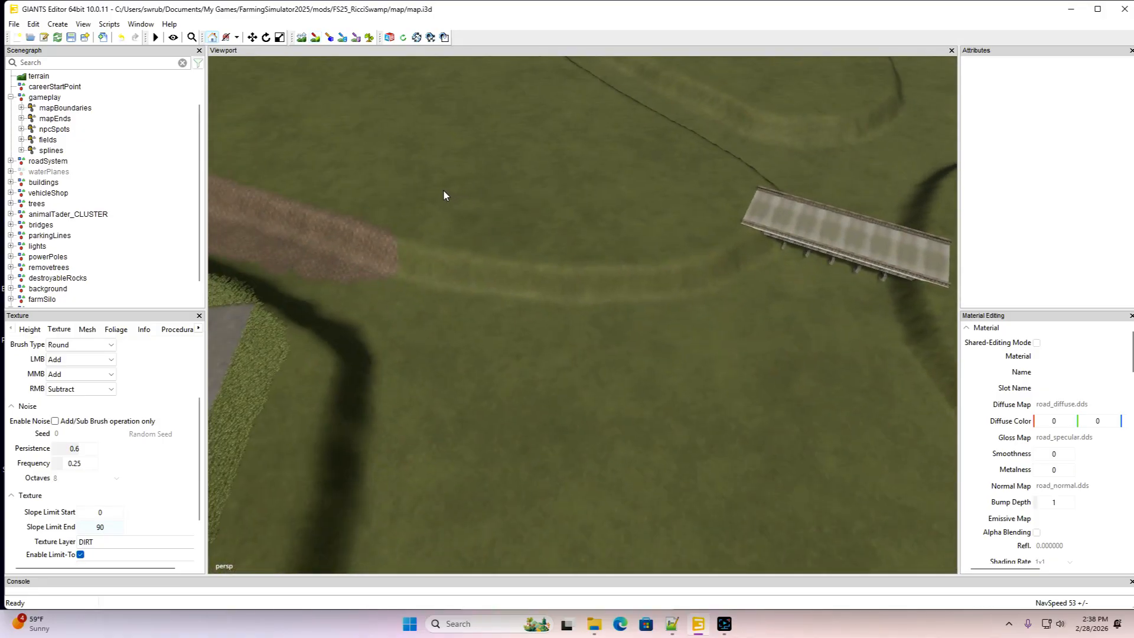
{"action": "mouse_move", "coordinate": [387, 260]}
{"action": "left_mouse_down"}
{"action": "mouse_move", "coordinate": [611, 292]}
{"action": "mouse_move", "coordinate": [734, 279]}
{"action": "left_mouse_up"}
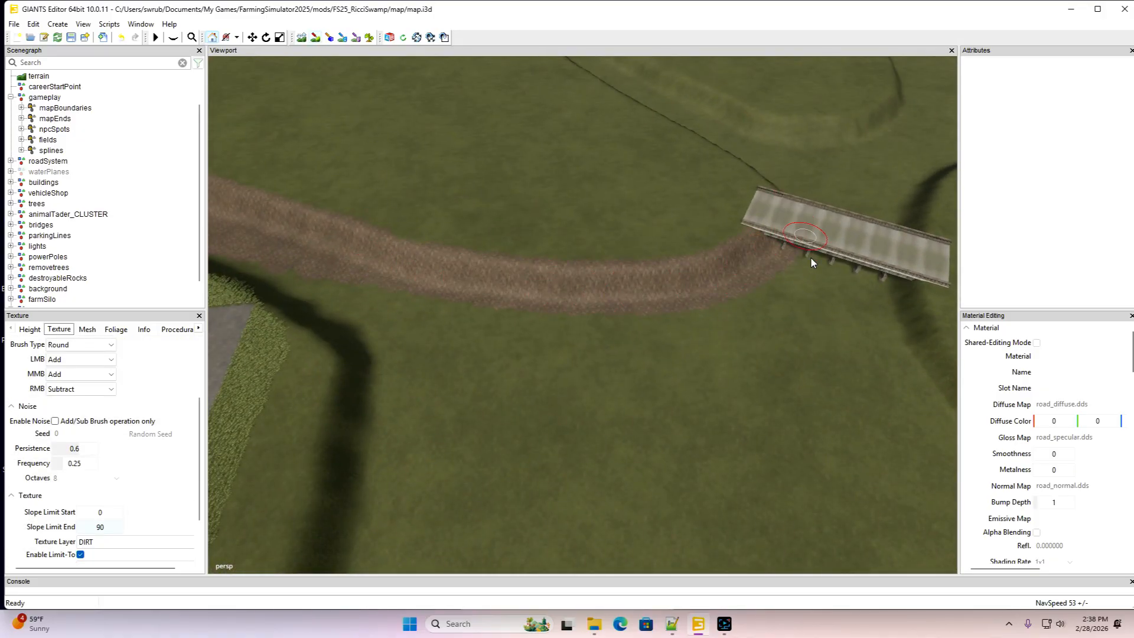
{"action": "left_click_drag", "start_coordinate": [545, 327], "coordinate": [351, 292]}
{"action": "left_click_drag", "start_coordinate": [473, 353], "coordinate": [734, 324]}
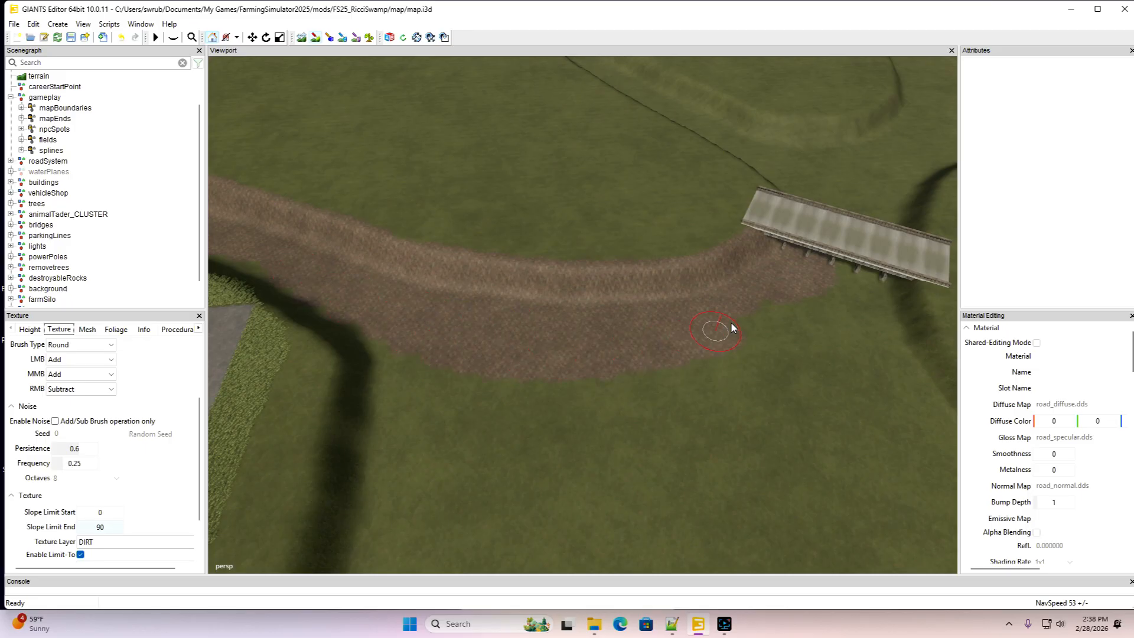
{"action": "left_click", "coordinate": [316, 39]}
Paint DIRT along the dark bank that runs from the far side of the bridge into the grassland
{"action": "mouse_move", "coordinate": [432, 128]}
{"action": "left_mouse_down", "text": "alt"}
{"action": "mouse_move", "coordinate": [363, 134]}
{"action": "mouse_move", "coordinate": [236, 101]}
{"action": "left_mouse_up", "text": "alt"}
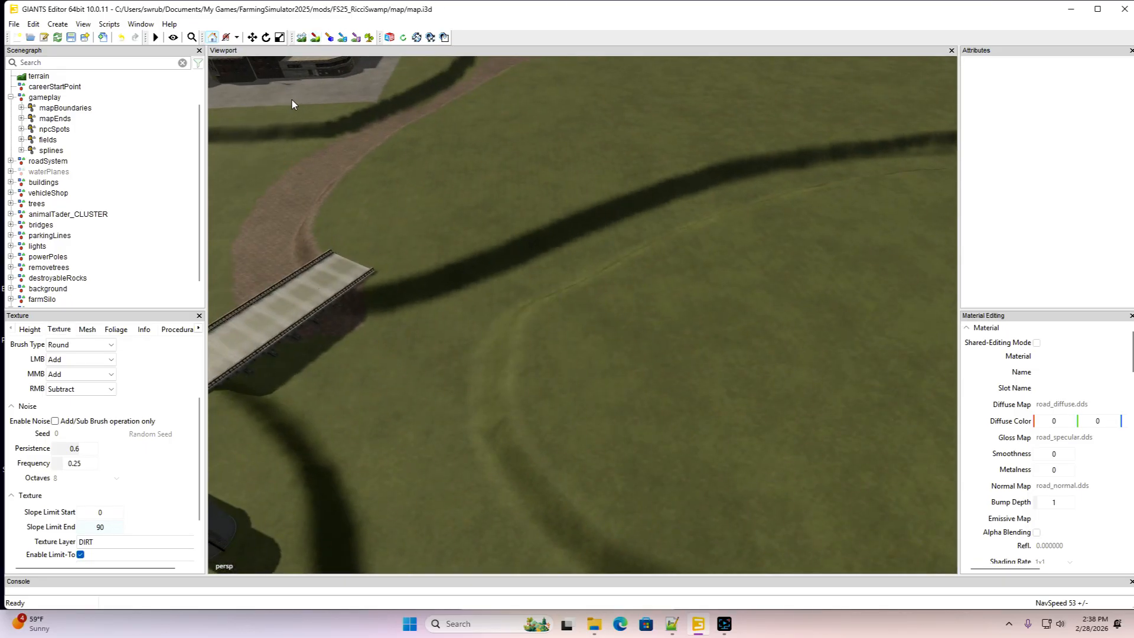
{"action": "left_click", "coordinate": [314, 39]}
{"action": "left_click_drag", "start_coordinate": [337, 322], "coordinate": [759, 170]}
{"action": "left_click", "coordinate": [316, 38]}
Carry the DIRT along the rest of that bank to the channel's rounded dead end, covering part of the bed
{"action": "mouse_move", "coordinate": [482, 286]}
{"action": "left_mouse_down", "text": "alt"}
{"action": "mouse_move", "coordinate": [563, 218]}
{"action": "mouse_move", "coordinate": [459, 313]}
{"action": "left_mouse_up", "text": "alt"}
{"action": "scroll", "coordinate": [563, 219], "scroll_direction": "up", "scroll_amount": 3}
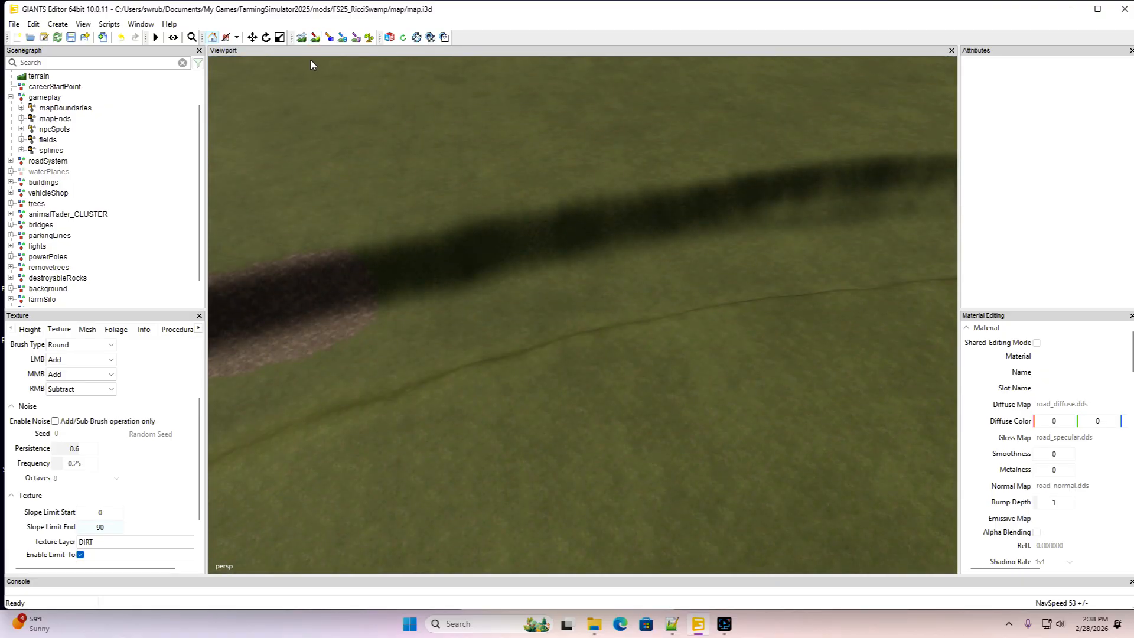
{"action": "left_click", "coordinate": [316, 38]}
{"action": "mouse_move", "coordinate": [349, 292]}
{"action": "left_mouse_down"}
{"action": "mouse_move", "coordinate": [867, 195]}
{"action": "mouse_move", "coordinate": [594, 280]}
{"action": "mouse_move", "coordinate": [353, 323]}
{"action": "left_mouse_up"}
{"action": "mouse_move", "coordinate": [432, 253]}
{"action": "left_mouse_down", "text": "alt"}
{"action": "mouse_move", "coordinate": [553, 234]}
{"action": "mouse_move", "coordinate": [580, 161]}
{"action": "mouse_move", "coordinate": [552, 244]}
{"action": "mouse_move", "coordinate": [531, 244]}
{"action": "mouse_move", "coordinate": [599, 214]}
{"action": "left_mouse_up", "text": "alt"}
{"action": "left_click", "coordinate": [315, 38]}
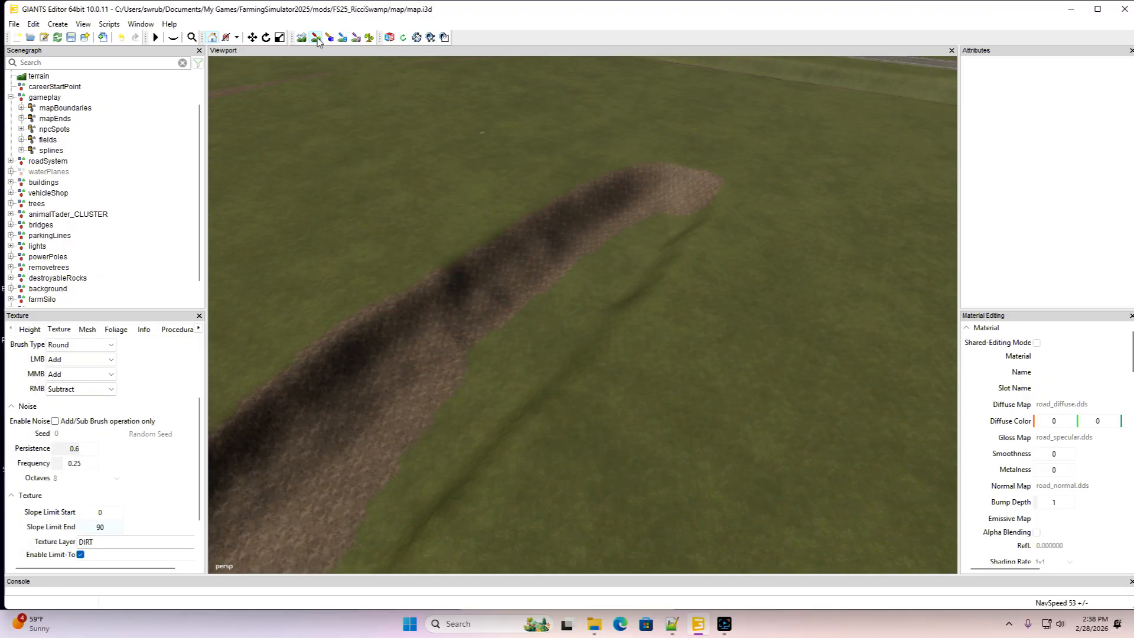
Paint DIRT on the opposite bank from the dead end and fill the grassy strip of bed between both banks
{"action": "left_click_drag", "start_coordinate": [386, 131], "coordinate": [614, 148], "text": "alt"}
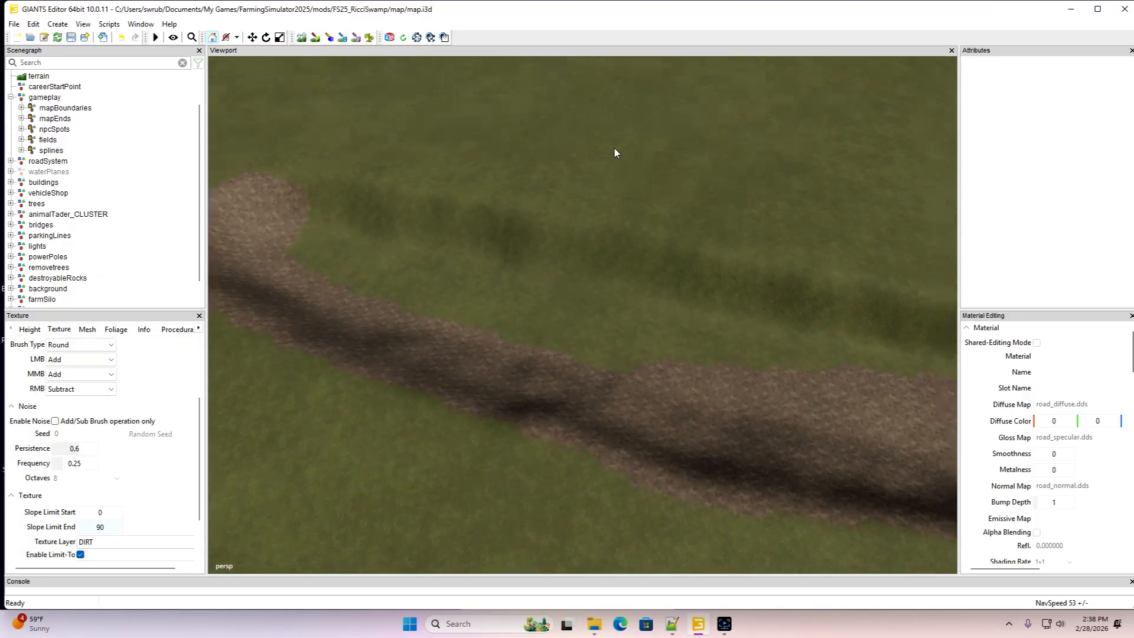
{"action": "scroll", "coordinate": [617, 151], "scroll_direction": "down", "scroll_amount": 3}
{"action": "left_click", "coordinate": [315, 37]}
{"action": "left_click", "coordinate": [315, 37]}
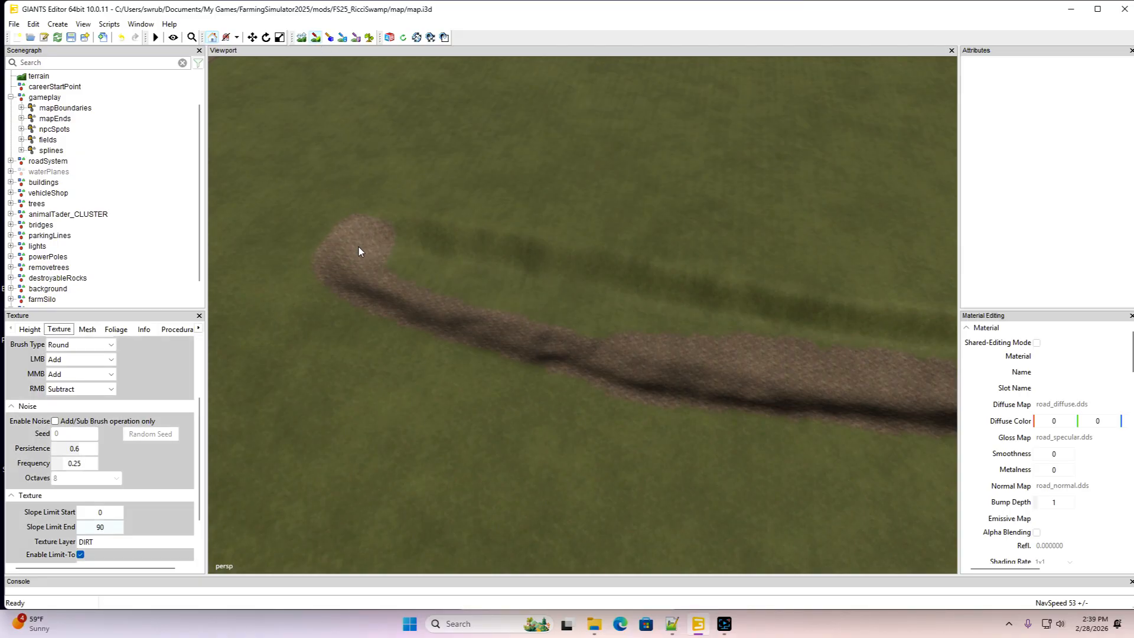
{"action": "mouse_move", "coordinate": [359, 246]}
{"action": "left_mouse_down"}
{"action": "mouse_move", "coordinate": [392, 240]}
{"action": "mouse_move", "coordinate": [563, 275]}
{"action": "left_mouse_up"}
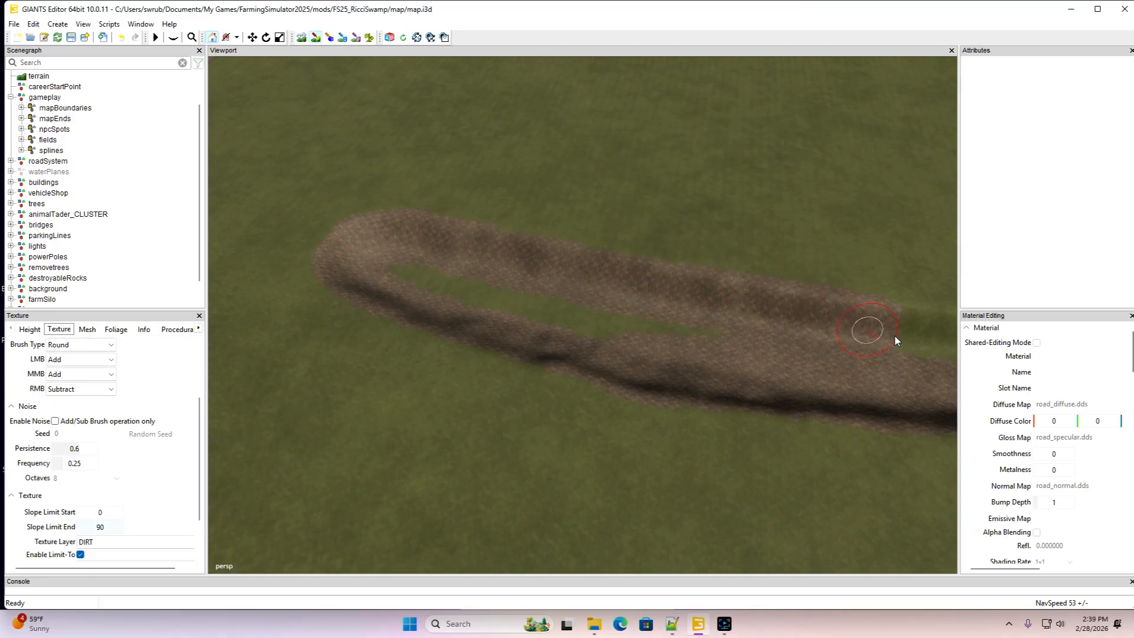
{"action": "left_click_drag", "start_coordinate": [735, 338], "coordinate": [384, 267]}
{"action": "left_click", "coordinate": [317, 39]}
Continue the DIRT along the opposite bank away from the dead end and fill the channel bed beside it
{"action": "key", "text": "d"}
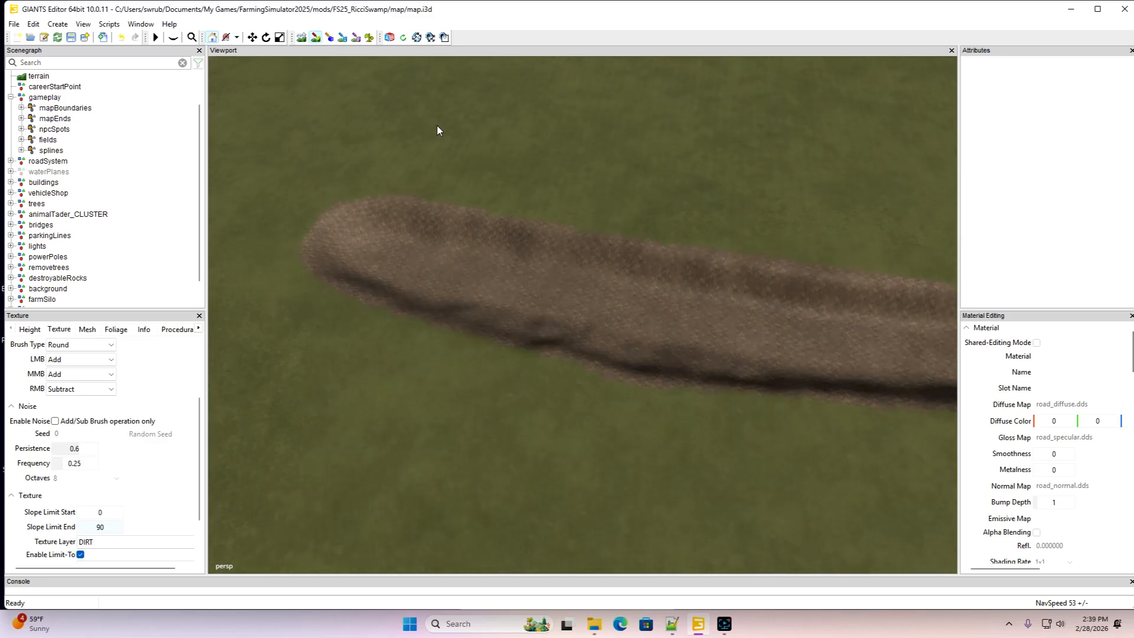
{"action": "right_click_drag", "start_coordinate": [437, 126], "coordinate": [354, 100]}
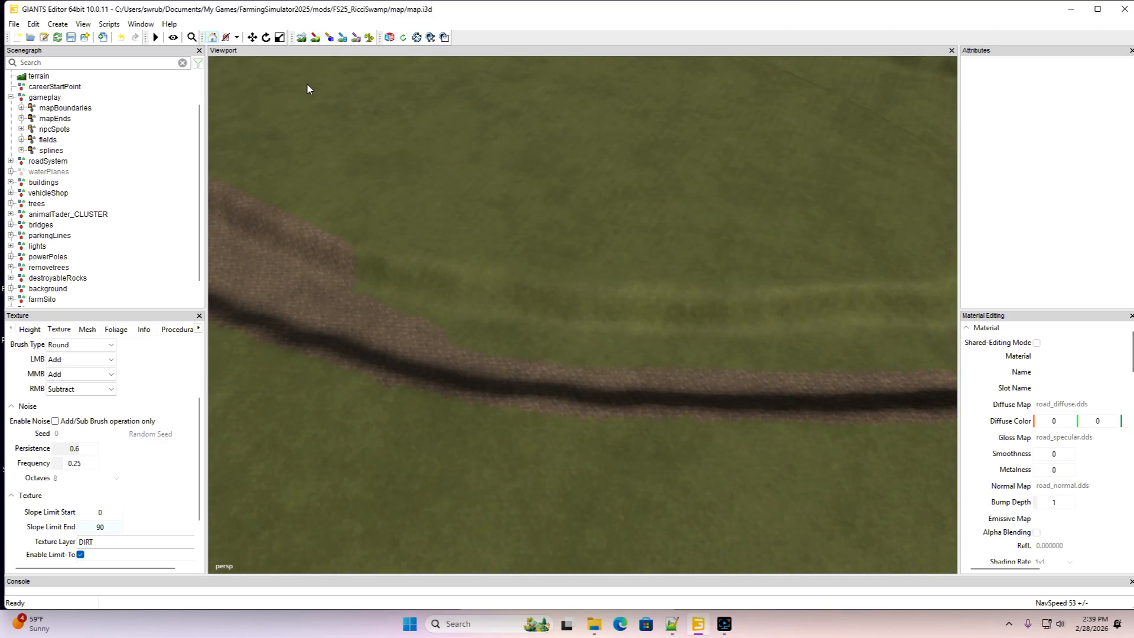
{"action": "left_click", "coordinate": [314, 37]}
{"action": "left_click_drag", "start_coordinate": [600, 316], "coordinate": [870, 320]}
{"action": "left_click_drag", "start_coordinate": [685, 357], "coordinate": [456, 337]}
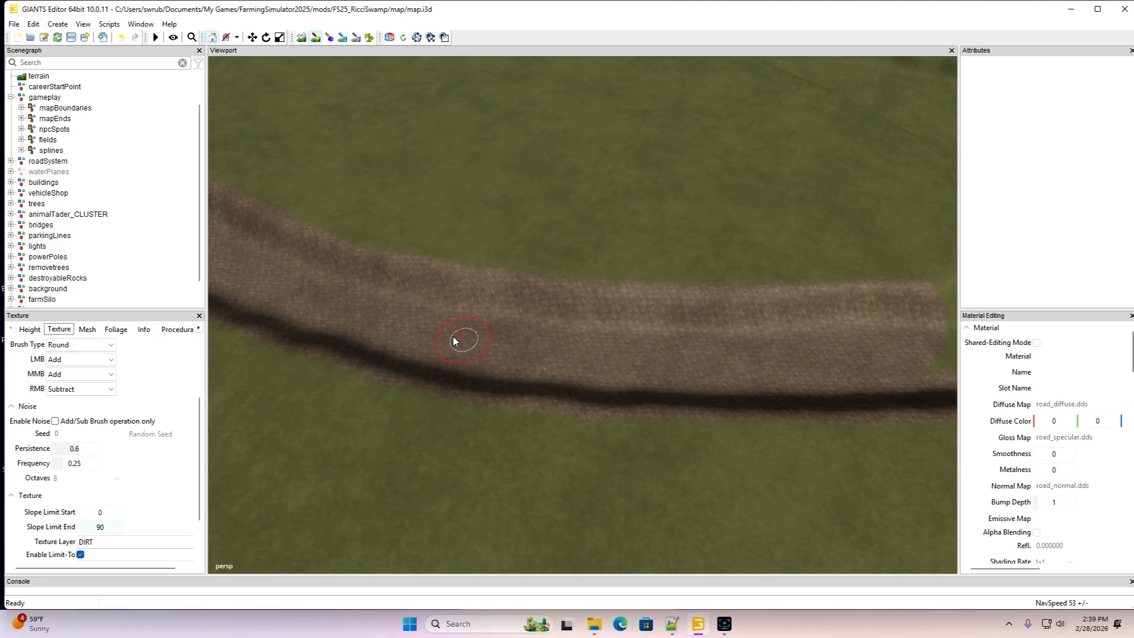
{"action": "left_click", "coordinate": [316, 39]}
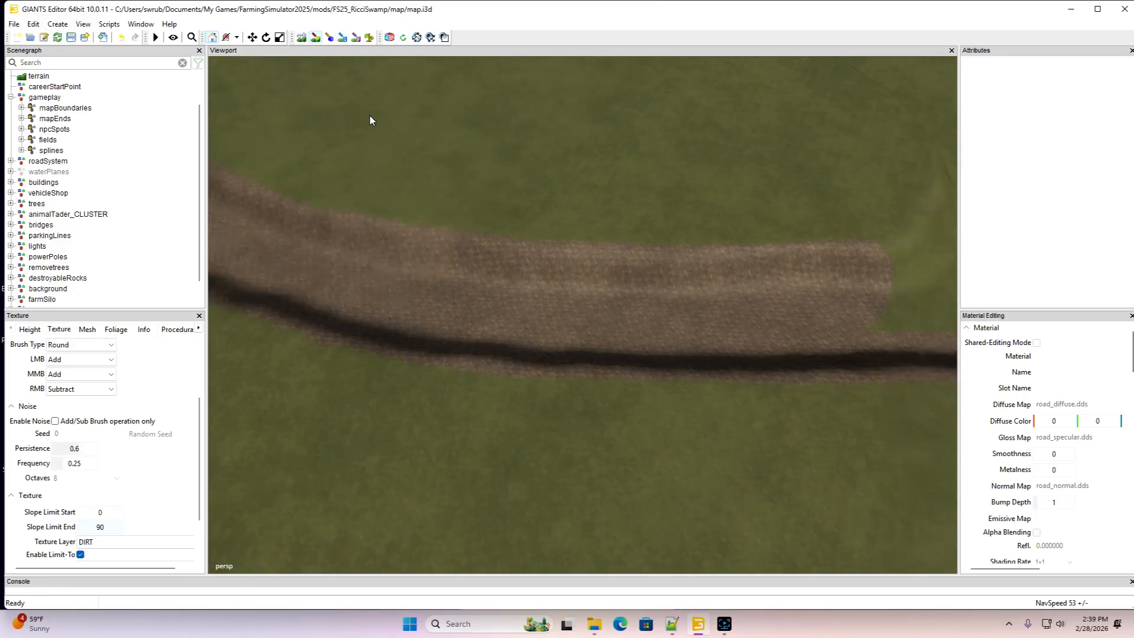
Paint DIRT around the bank curve opposite the twin silos and over the bed leading to the nearby bridge
{"action": "scroll", "coordinate": [369, 116], "scroll_direction": "down", "scroll_amount": 6}
{"action": "left_click", "coordinate": [317, 39]}
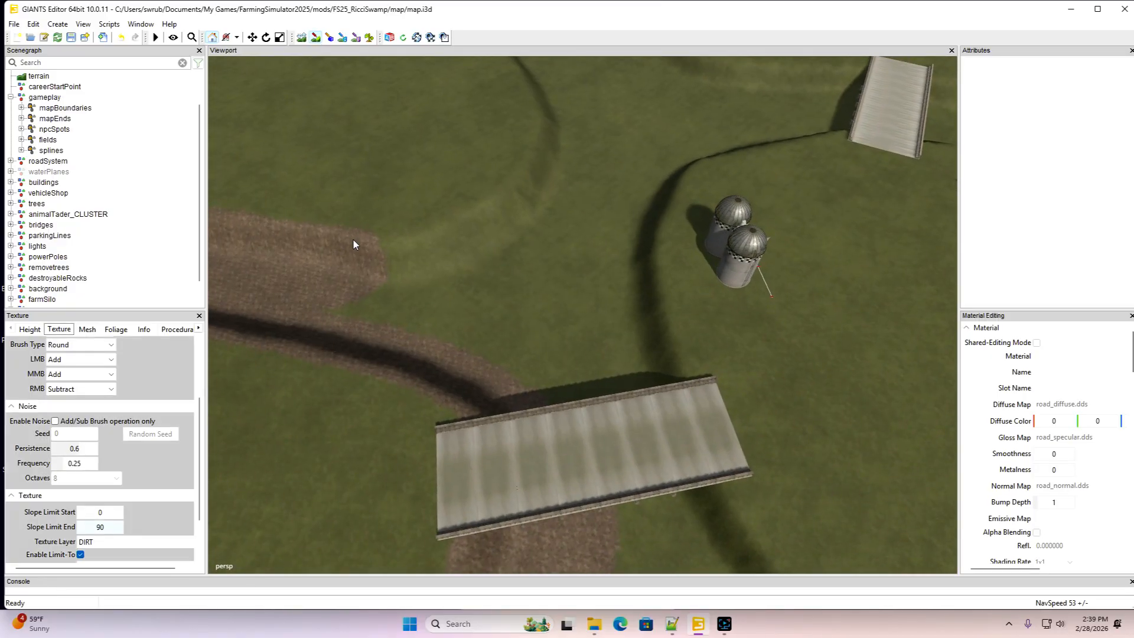
{"action": "mouse_move", "coordinate": [354, 278]}
{"action": "left_mouse_down"}
{"action": "mouse_move", "coordinate": [463, 246]}
{"action": "mouse_move", "coordinate": [526, 199]}
{"action": "mouse_move", "coordinate": [551, 141]}
{"action": "mouse_move", "coordinate": [569, 184]}
{"action": "left_mouse_up"}
{"action": "left_click_drag", "start_coordinate": [416, 303], "coordinate": [435, 344]}
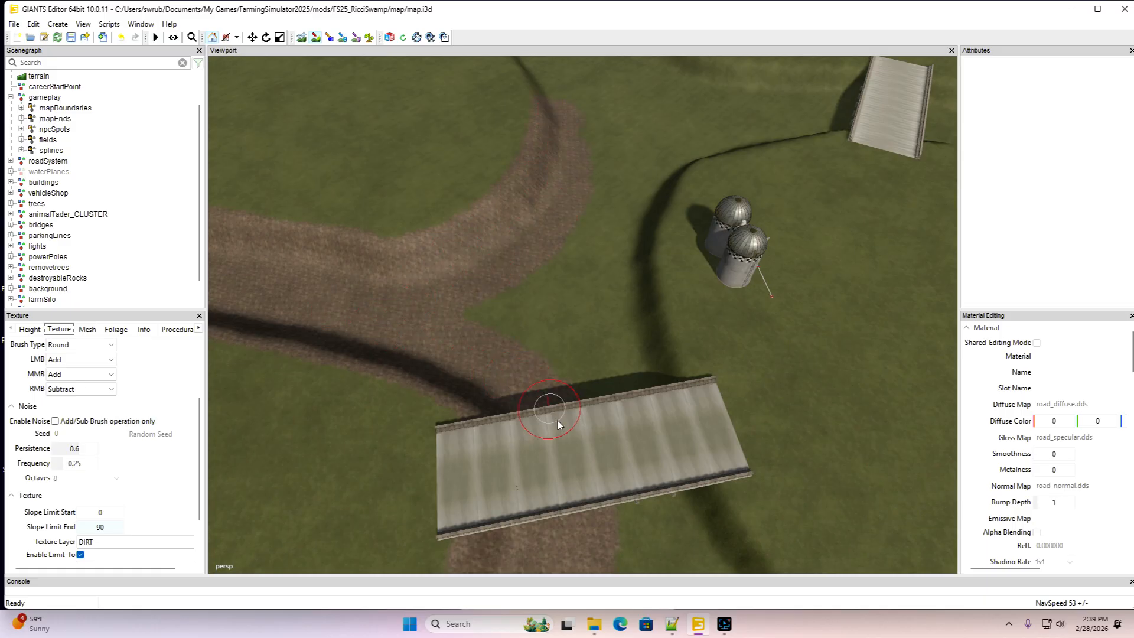
{"action": "left_click_drag", "start_coordinate": [557, 421], "coordinate": [581, 210]}
{"action": "left_click", "coordinate": [315, 36]}
Paint DIRT over the grassy gap in the curved bank beyond the bridge and widen it onto the adjoining bed
{"action": "left_click_drag", "start_coordinate": [405, 98], "coordinate": [281, 68], "text": "alt"}
{"action": "left_click", "coordinate": [316, 37]}
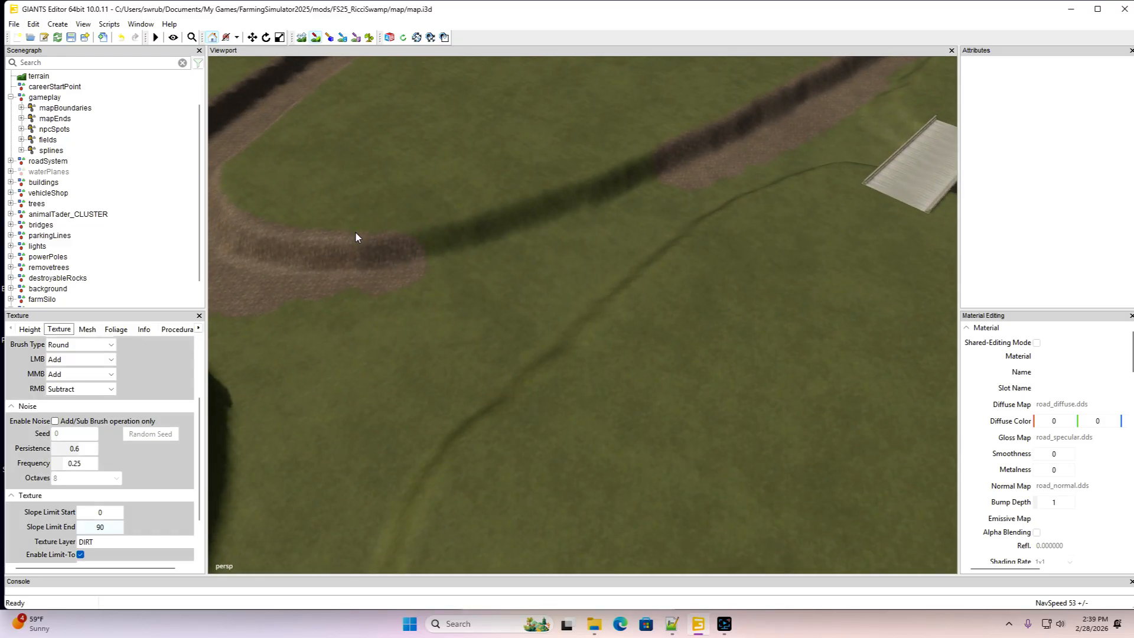
{"action": "mouse_move", "coordinate": [569, 205]}
{"action": "left_mouse_down"}
{"action": "mouse_move", "coordinate": [652, 172]}
{"action": "mouse_move", "coordinate": [683, 195]}
{"action": "left_mouse_up"}
{"action": "left_click_drag", "start_coordinate": [491, 288], "coordinate": [274, 300]}
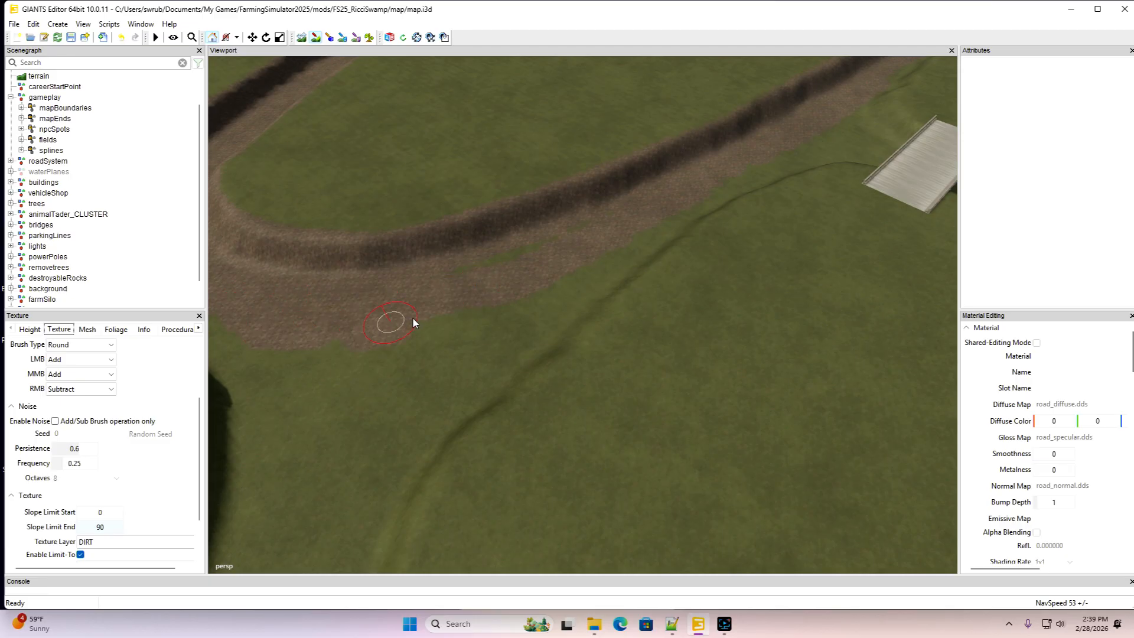
{"action": "left_click_drag", "start_coordinate": [413, 318], "coordinate": [679, 190]}
{"action": "left_click", "coordinate": [316, 39]}
Paint DIRT on the bank leading up to the bridge and fill the grassy bed across to the painted opposite side
{"action": "mouse_move", "coordinate": [319, 136]}
{"action": "left_mouse_down", "text": "alt"}
{"action": "mouse_move", "coordinate": [693, 117]}
{"action": "mouse_move", "coordinate": [813, 42]}
{"action": "mouse_move", "coordinate": [704, 116]}
{"action": "left_mouse_up", "text": "alt"}
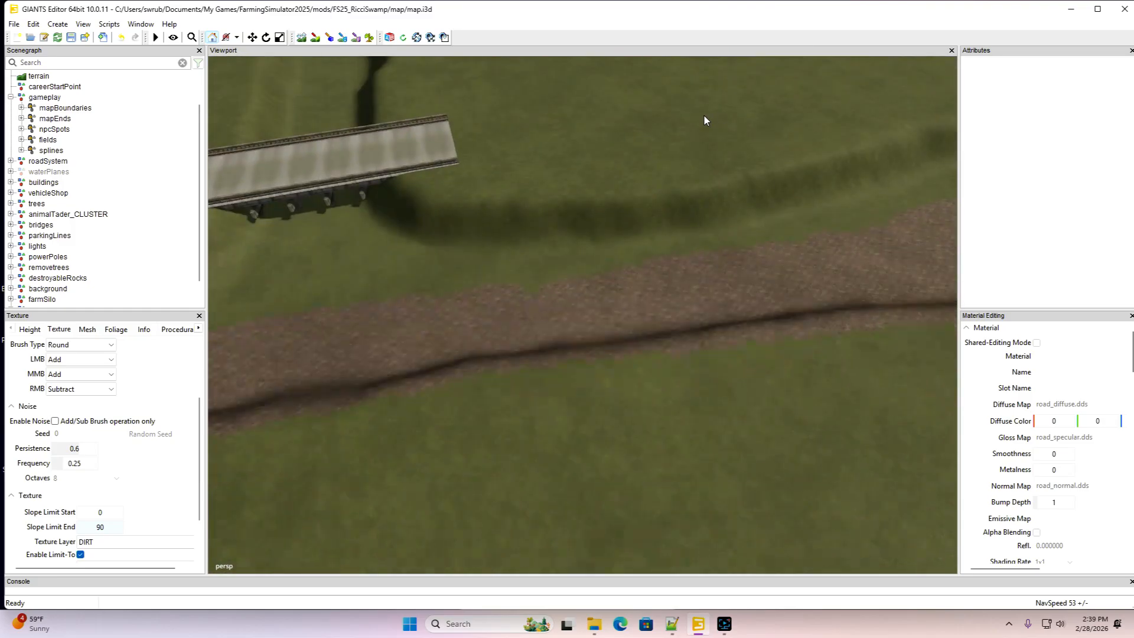
{"action": "left_click", "coordinate": [315, 38]}
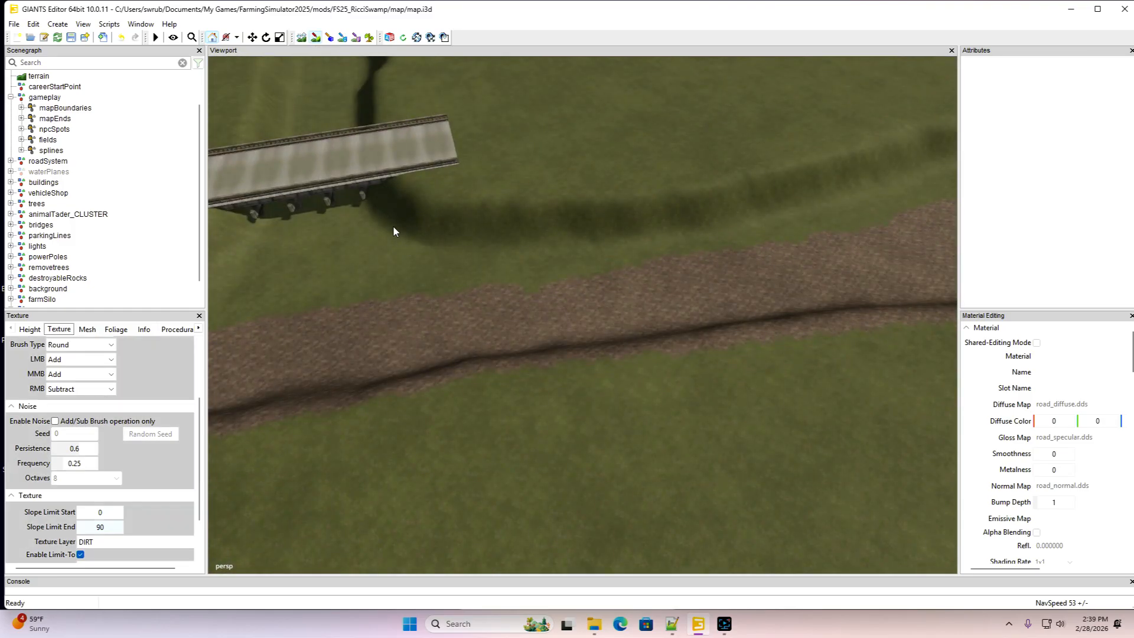
{"action": "left_click_drag", "start_coordinate": [392, 225], "coordinate": [420, 234]}
{"action": "mouse_move", "coordinate": [588, 237]}
{"action": "left_mouse_down"}
{"action": "mouse_move", "coordinate": [863, 182]}
{"action": "mouse_move", "coordinate": [921, 185]}
{"action": "mouse_move", "coordinate": [629, 283]}
{"action": "mouse_move", "coordinate": [392, 260]}
{"action": "mouse_move", "coordinate": [313, 280]}
{"action": "left_mouse_up"}
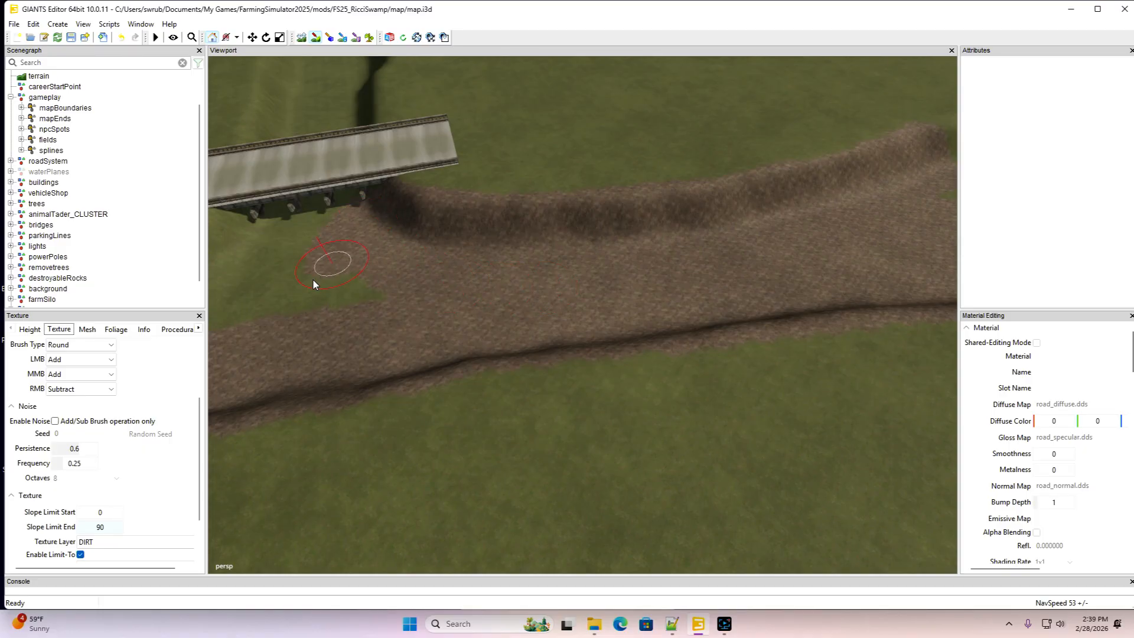
{"action": "left_click", "coordinate": [315, 38]}
Extend the DIRT along the bank under and past the next bridge and fill the grassy bed before it
{"action": "mouse_move", "coordinate": [373, 142]}
{"action": "left_mouse_down", "text": "alt"}
{"action": "mouse_move", "coordinate": [362, 114]}
{"action": "mouse_move", "coordinate": [242, 91]}
{"action": "left_mouse_up", "text": "alt"}
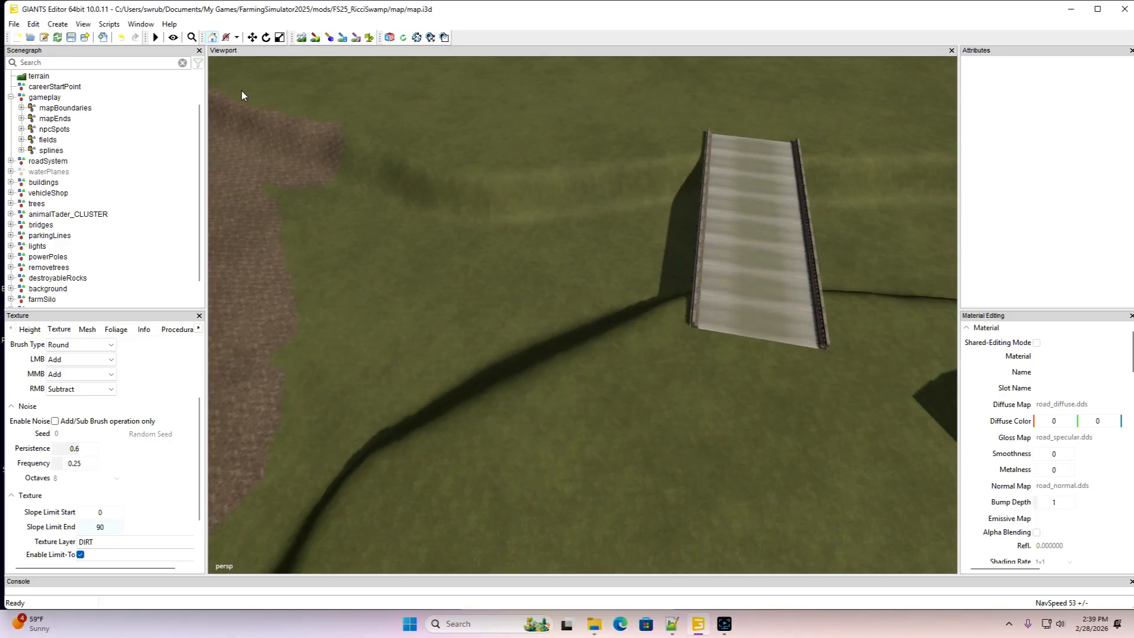
{"action": "left_click", "coordinate": [316, 38]}
{"action": "left_click_drag", "start_coordinate": [324, 170], "coordinate": [440, 205]}
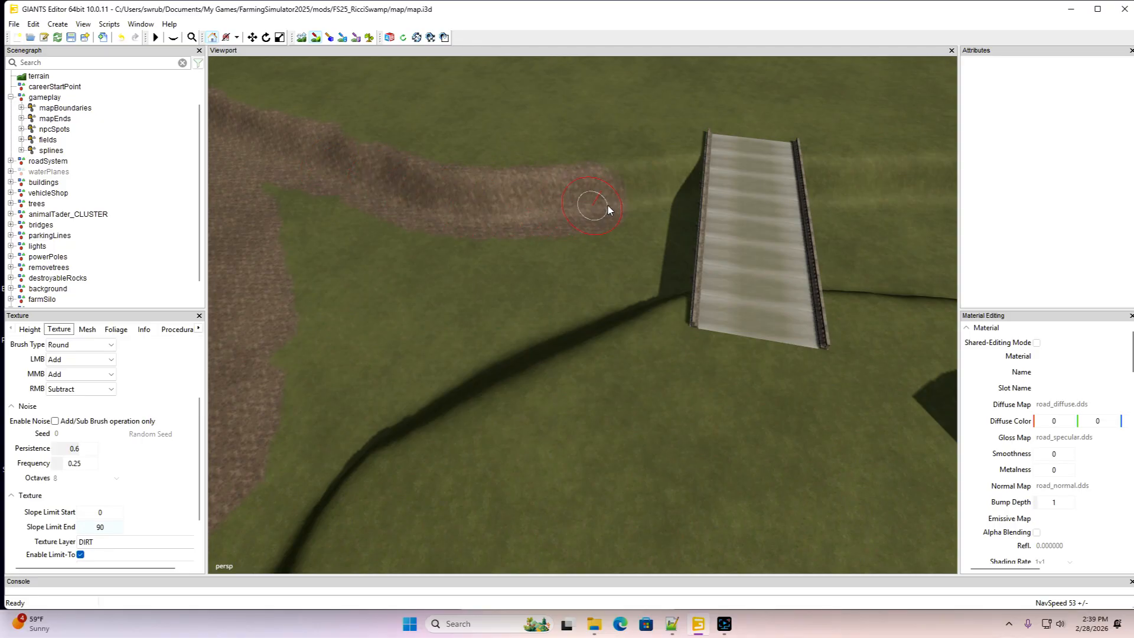
{"action": "mouse_move", "coordinate": [608, 206]}
{"action": "left_mouse_down"}
{"action": "mouse_move", "coordinate": [737, 190]}
{"action": "mouse_move", "coordinate": [856, 195]}
{"action": "mouse_move", "coordinate": [927, 215]}
{"action": "left_mouse_up"}
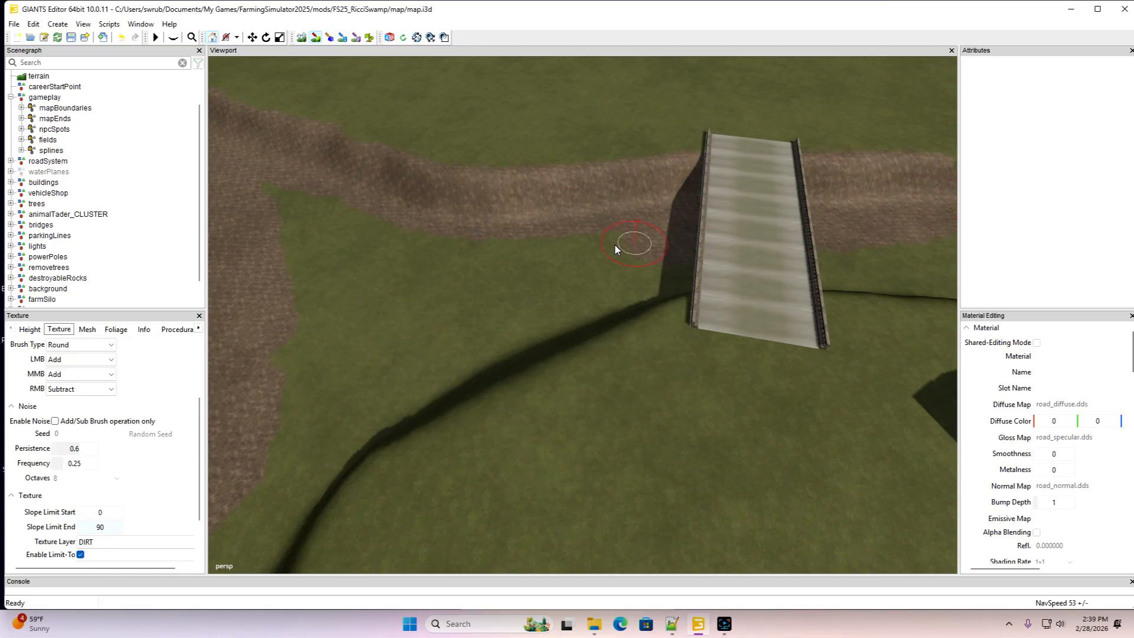
{"action": "mouse_move", "coordinate": [614, 246]}
{"action": "left_mouse_down"}
{"action": "mouse_move", "coordinate": [334, 231]}
{"action": "mouse_move", "coordinate": [255, 207]}
{"action": "mouse_move", "coordinate": [417, 287]}
{"action": "mouse_move", "coordinate": [268, 388]}
{"action": "mouse_move", "coordinate": [548, 281]}
{"action": "left_mouse_up"}
Paint DIRT around the curved bank between the two bridges and over the wide bed below it
{"action": "middle_click_drag", "start_coordinate": [375, 109], "coordinate": [375, 97]}
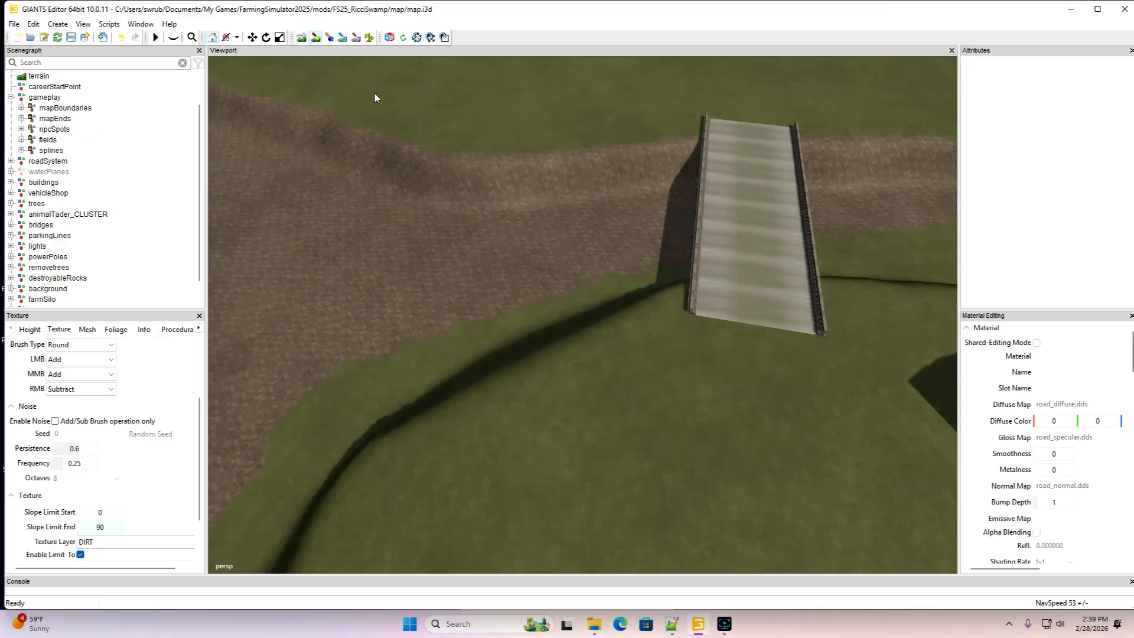
{"action": "left_click_drag", "start_coordinate": [374, 94], "coordinate": [305, 66], "text": "alt"}
{"action": "left_click", "coordinate": [314, 39]}
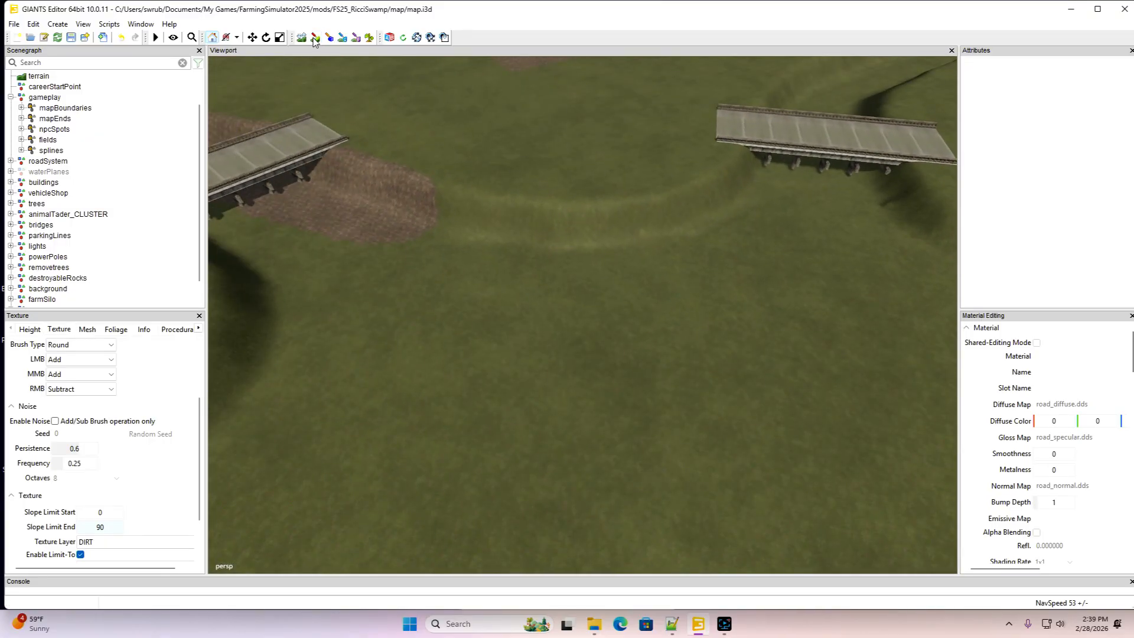
{"action": "mouse_move", "coordinate": [434, 221]}
{"action": "left_mouse_down"}
{"action": "mouse_move", "coordinate": [594, 233]}
{"action": "mouse_move", "coordinate": [713, 215]}
{"action": "mouse_move", "coordinate": [754, 172]}
{"action": "mouse_move", "coordinate": [792, 102]}
{"action": "mouse_move", "coordinate": [814, 102]}
{"action": "mouse_move", "coordinate": [673, 263]}
{"action": "mouse_move", "coordinate": [392, 246]}
{"action": "mouse_move", "coordinate": [222, 213]}
{"action": "mouse_move", "coordinate": [555, 310]}
{"action": "mouse_move", "coordinate": [777, 221]}
{"action": "mouse_move", "coordinate": [767, 267]}
{"action": "mouse_move", "coordinate": [322, 319]}
{"action": "mouse_move", "coordinate": [709, 329]}
{"action": "left_mouse_up"}
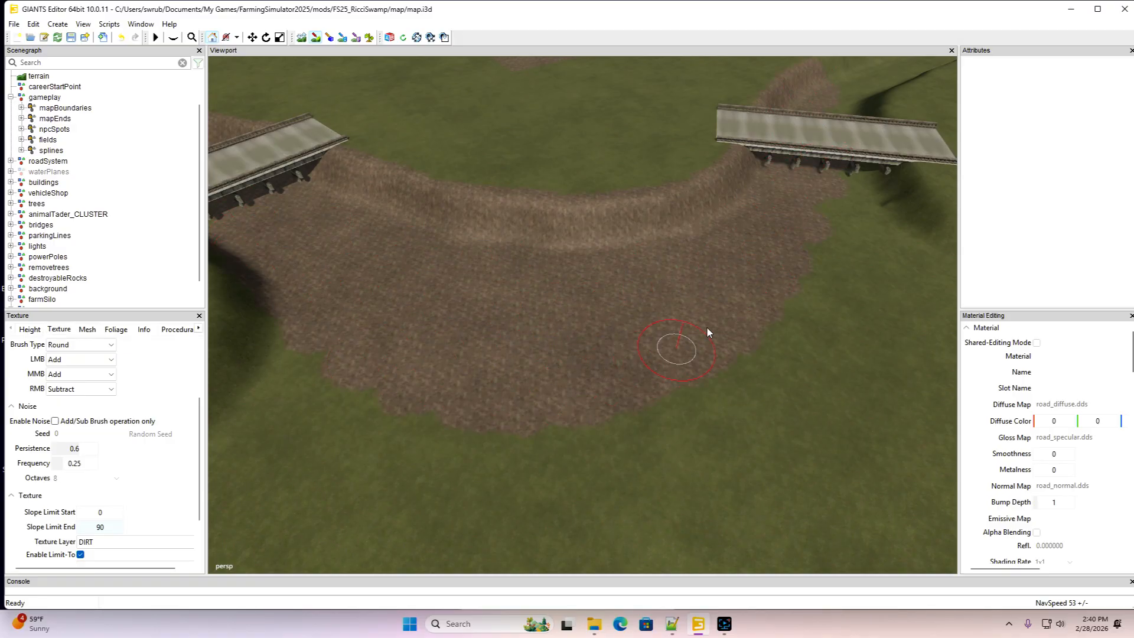
{"action": "left_click", "coordinate": [315, 42]}
Continue the DIRT past the second bridge along the bank beside the field, covering the narrow bed to the opposite bank
{"action": "mouse_move", "coordinate": [509, 321]}
{"action": "left_mouse_down", "text": "alt"}
{"action": "mouse_move", "coordinate": [612, 210]}
{"action": "mouse_move", "coordinate": [413, 329]}
{"action": "mouse_move", "coordinate": [447, 333]}
{"action": "mouse_move", "coordinate": [395, 219]}
{"action": "left_mouse_up", "text": "alt"}
{"action": "scroll", "coordinate": [612, 208], "scroll_direction": "up", "scroll_amount": 5}
{"action": "left_click", "coordinate": [315, 38]}
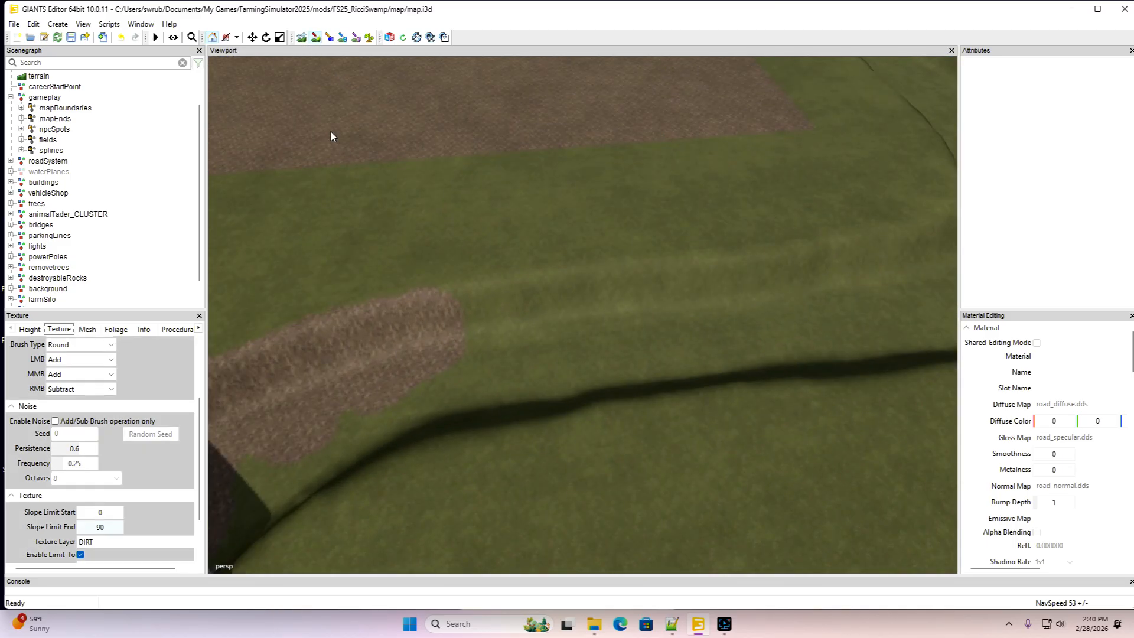
{"action": "mouse_move", "coordinate": [436, 334]}
{"action": "left_mouse_down"}
{"action": "mouse_move", "coordinate": [506, 316]}
{"action": "mouse_move", "coordinate": [818, 289]}
{"action": "mouse_move", "coordinate": [903, 264]}
{"action": "mouse_move", "coordinate": [775, 331]}
{"action": "mouse_move", "coordinate": [443, 391]}
{"action": "left_mouse_up"}
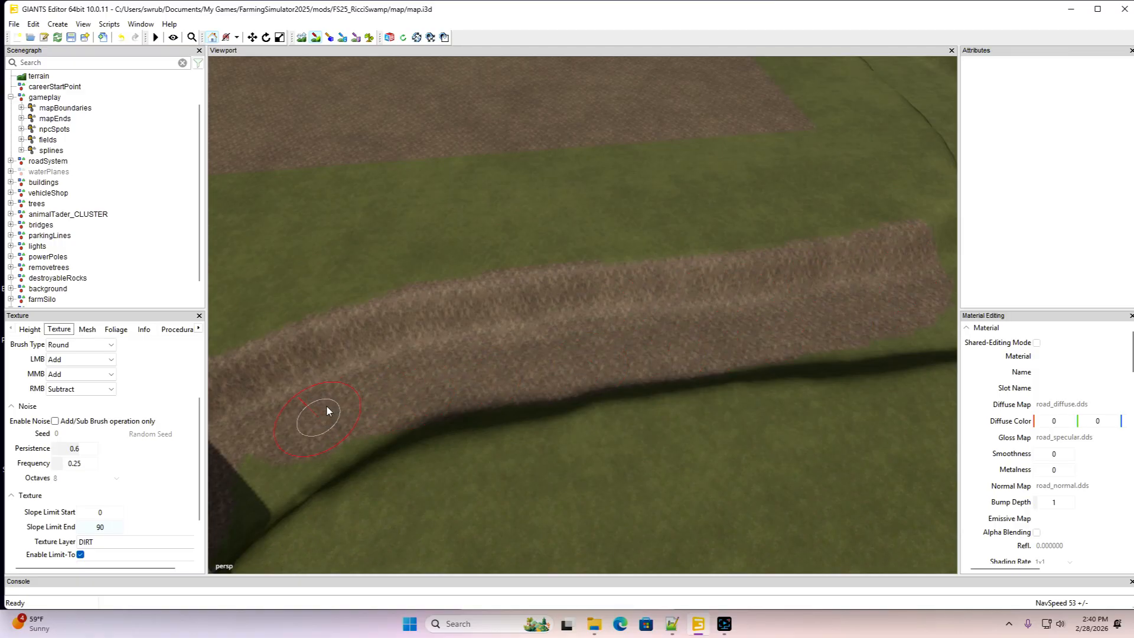
{"action": "left_click", "coordinate": [315, 37]}
Carry the DIRT around the field's corner and along the shaded bank facing the road, widening it onto the bed
{"action": "scroll", "coordinate": [386, 143], "scroll_direction": "down", "scroll_amount": 3}
{"action": "right_click_drag", "start_coordinate": [386, 143], "coordinate": [243, 124]}
{"action": "left_click", "coordinate": [315, 37]}
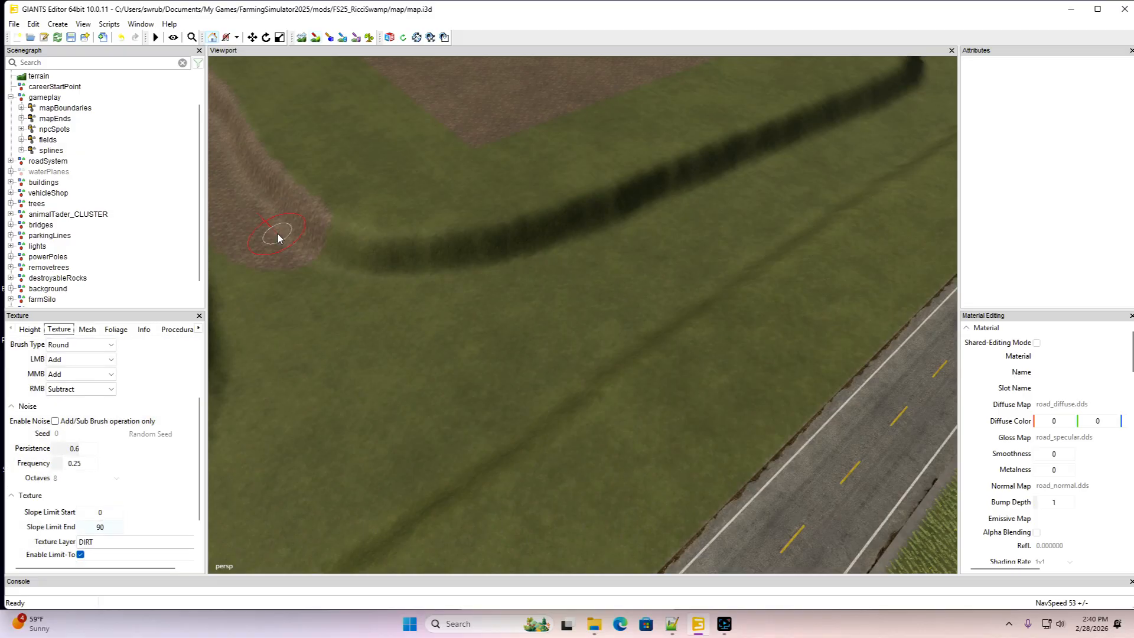
{"action": "mouse_move", "coordinate": [279, 236]}
{"action": "left_mouse_down"}
{"action": "mouse_move", "coordinate": [372, 268]}
{"action": "mouse_move", "coordinate": [576, 237]}
{"action": "mouse_move", "coordinate": [911, 87]}
{"action": "left_mouse_up"}
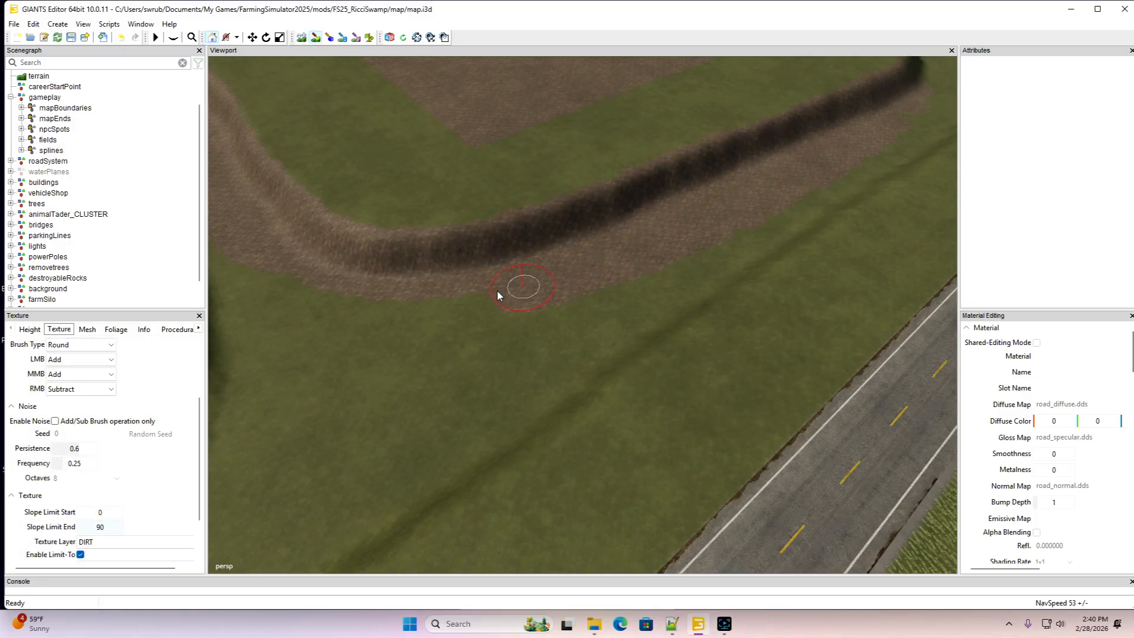
{"action": "mouse_move", "coordinate": [302, 322]}
{"action": "left_mouse_down"}
{"action": "mouse_move", "coordinate": [540, 331]}
{"action": "mouse_move", "coordinate": [286, 340]}
{"action": "mouse_move", "coordinate": [632, 291]}
{"action": "mouse_move", "coordinate": [855, 161]}
{"action": "left_mouse_up"}
Paint DIRT around the next bank bend near the road and fill the wedge of bed below the bend
{"action": "left_click_drag", "start_coordinate": [313, 102], "coordinate": [228, 95], "text": "alt"}
{"action": "left_click", "coordinate": [316, 37]}
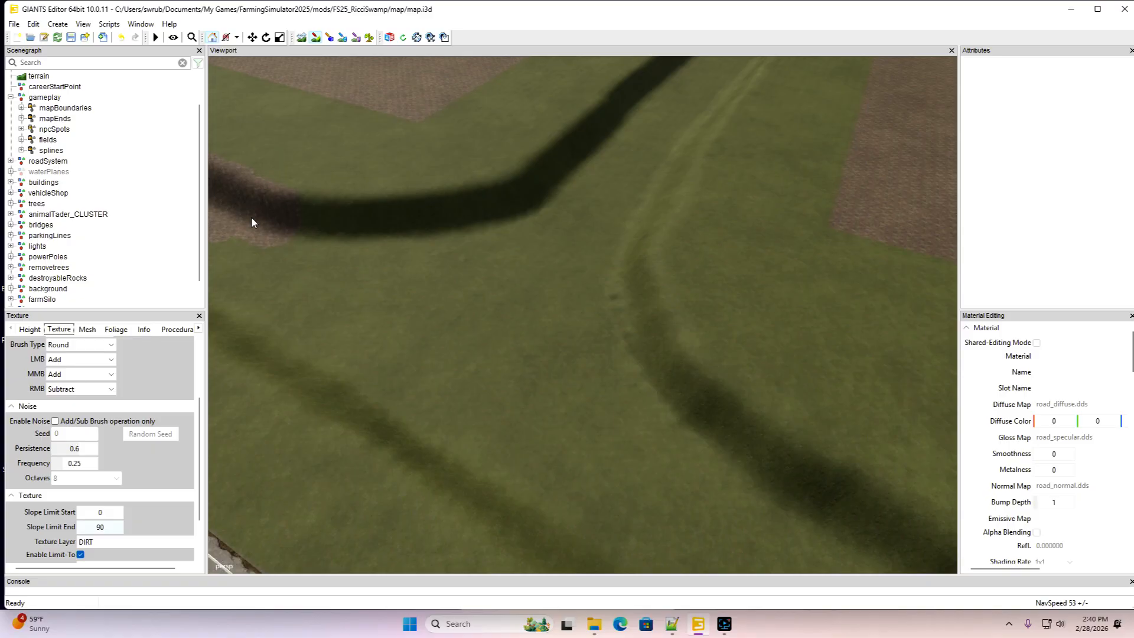
{"action": "mouse_move", "coordinate": [461, 220]}
{"action": "left_mouse_down"}
{"action": "mouse_move", "coordinate": [552, 172]}
{"action": "mouse_move", "coordinate": [638, 91]}
{"action": "mouse_move", "coordinate": [624, 146]}
{"action": "left_mouse_up"}
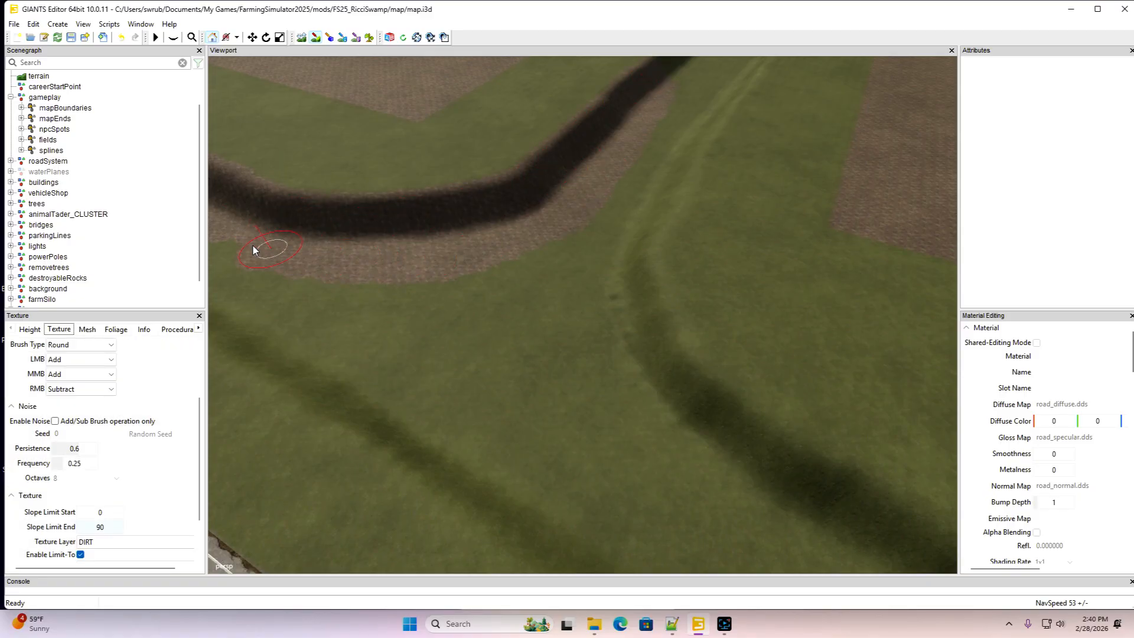
{"action": "mouse_move", "coordinate": [253, 246]}
{"action": "left_mouse_down"}
{"action": "mouse_move", "coordinate": [575, 394]}
{"action": "mouse_move", "coordinate": [373, 288]}
{"action": "mouse_move", "coordinate": [594, 199]}
{"action": "mouse_move", "coordinate": [555, 361]}
{"action": "mouse_move", "coordinate": [596, 200]}
{"action": "left_mouse_up"}
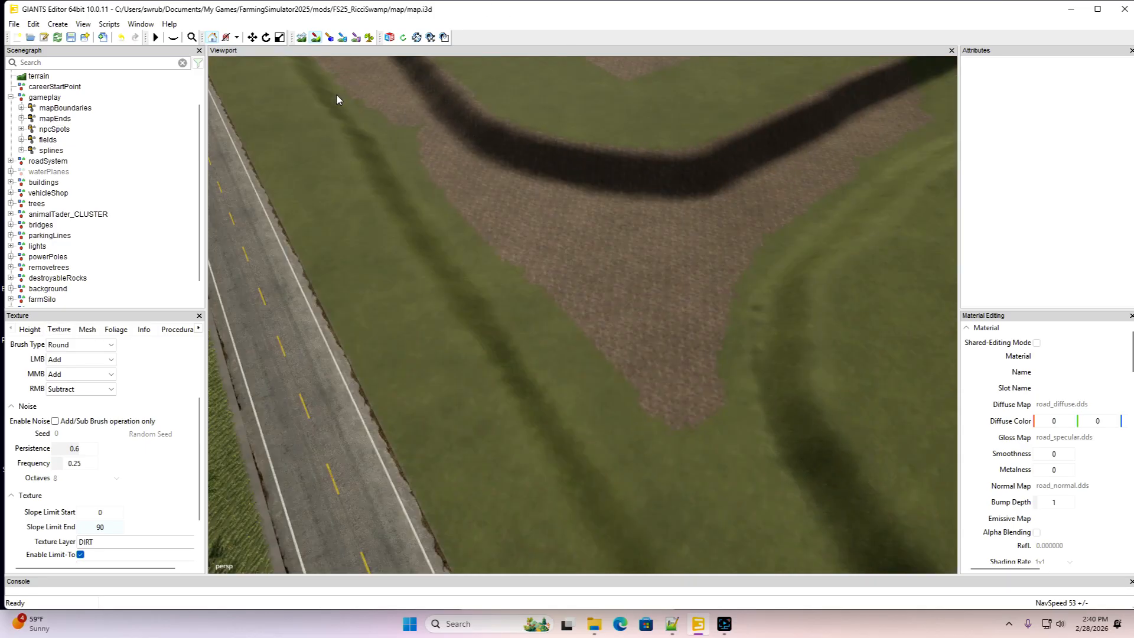
Paint DIRT along the straight shaded bank beside the field and over the adjoining strip of bed
{"action": "right_click_drag", "start_coordinate": [337, 99], "coordinate": [220, 130]}
{"action": "left_click", "coordinate": [315, 36]}
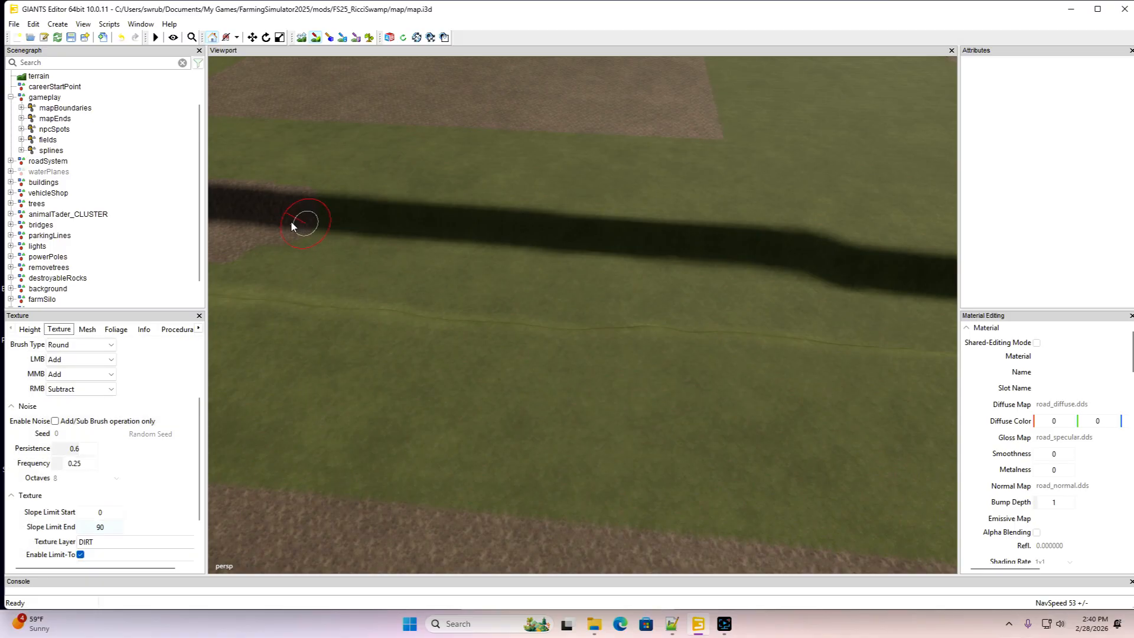
{"action": "left_click_drag", "start_coordinate": [291, 221], "coordinate": [582, 242]}
{"action": "mouse_move", "coordinate": [736, 257]}
{"action": "left_mouse_down"}
{"action": "mouse_move", "coordinate": [868, 273]}
{"action": "mouse_move", "coordinate": [821, 296]}
{"action": "mouse_move", "coordinate": [310, 264]}
{"action": "mouse_move", "coordinate": [218, 243]}
{"action": "left_mouse_up"}
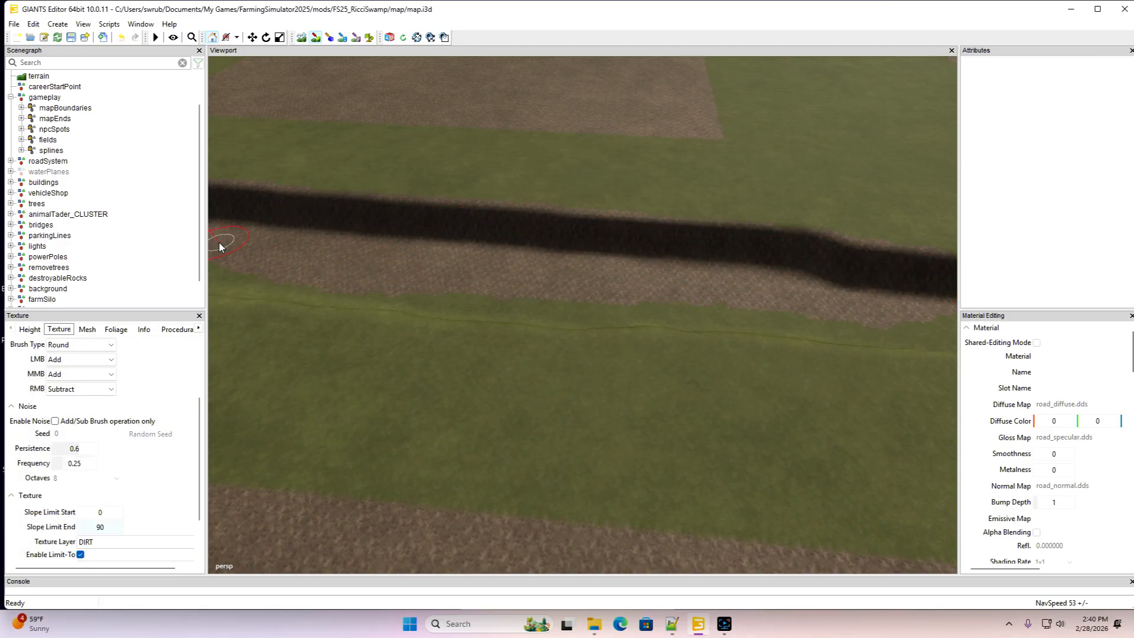
{"action": "left_click", "coordinate": [314, 37]}
Paint DIRT on the unpainted grassy bank at the channel junction, beneath the bridge and along its far side
{"action": "mouse_move", "coordinate": [344, 74]}
{"action": "right_mouse_down"}
{"action": "mouse_move", "coordinate": [340, 97]}
{"action": "mouse_move", "coordinate": [285, 66]}
{"action": "right_mouse_up"}
{"action": "left_click", "coordinate": [315, 37]}
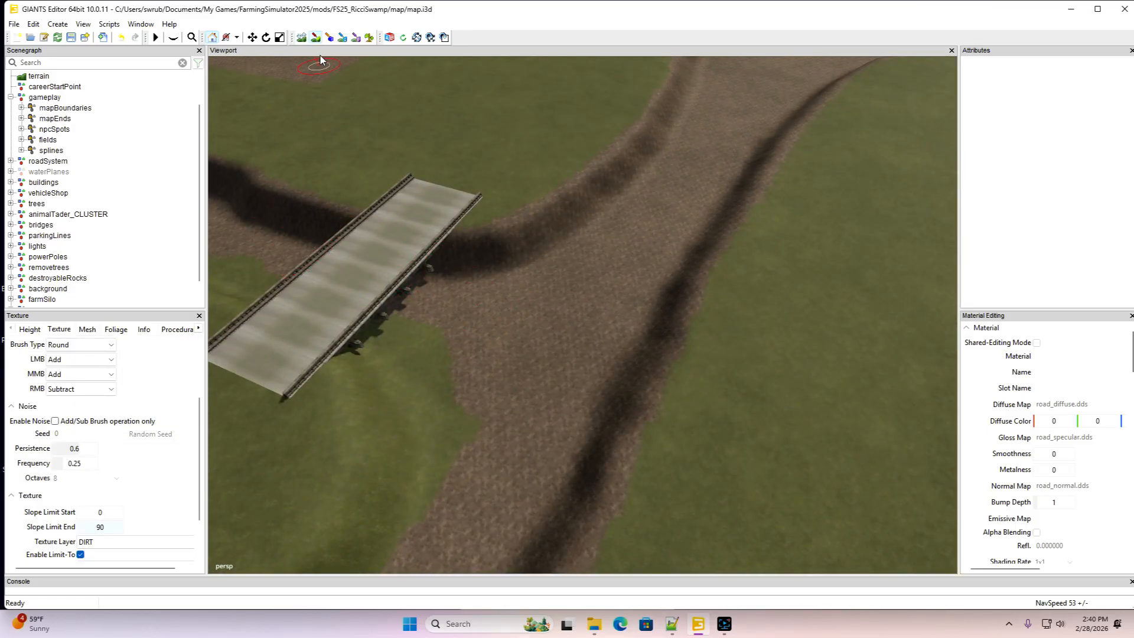
{"action": "left_click", "coordinate": [315, 37]}
{"action": "mouse_move", "coordinate": [331, 71]}
{"action": "right_mouse_down"}
{"action": "mouse_move", "coordinate": [391, 122]}
{"action": "mouse_move", "coordinate": [209, 99]}
{"action": "mouse_move", "coordinate": [417, 134]}
{"action": "mouse_move", "coordinate": [380, 182]}
{"action": "mouse_move", "coordinate": [366, 173]}
{"action": "right_mouse_up"}
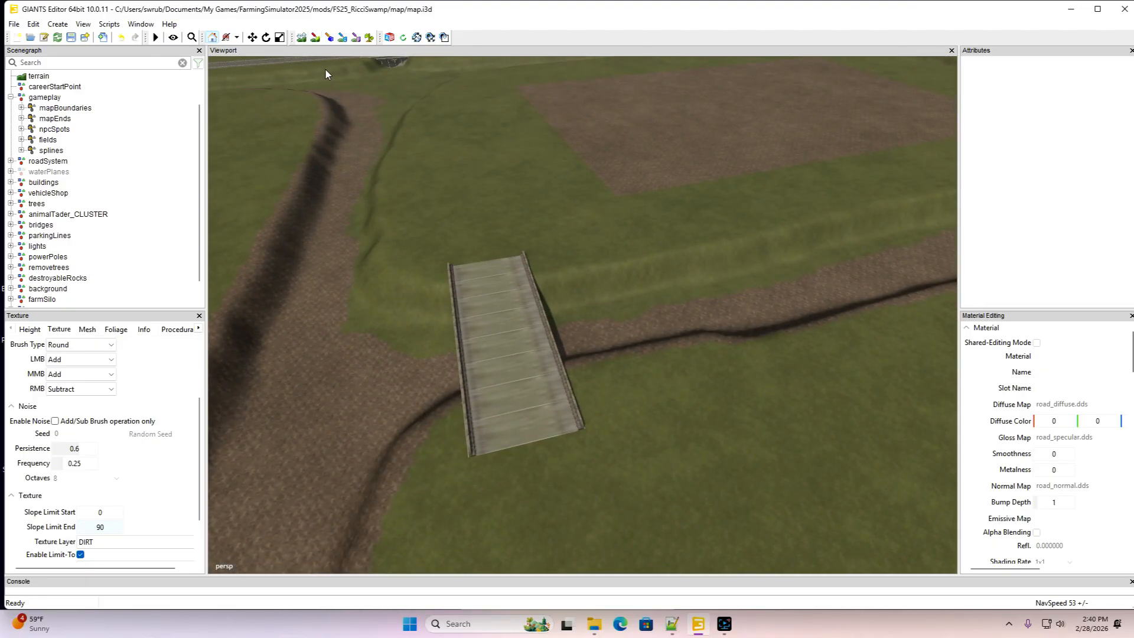
{"action": "left_click", "coordinate": [315, 37]}
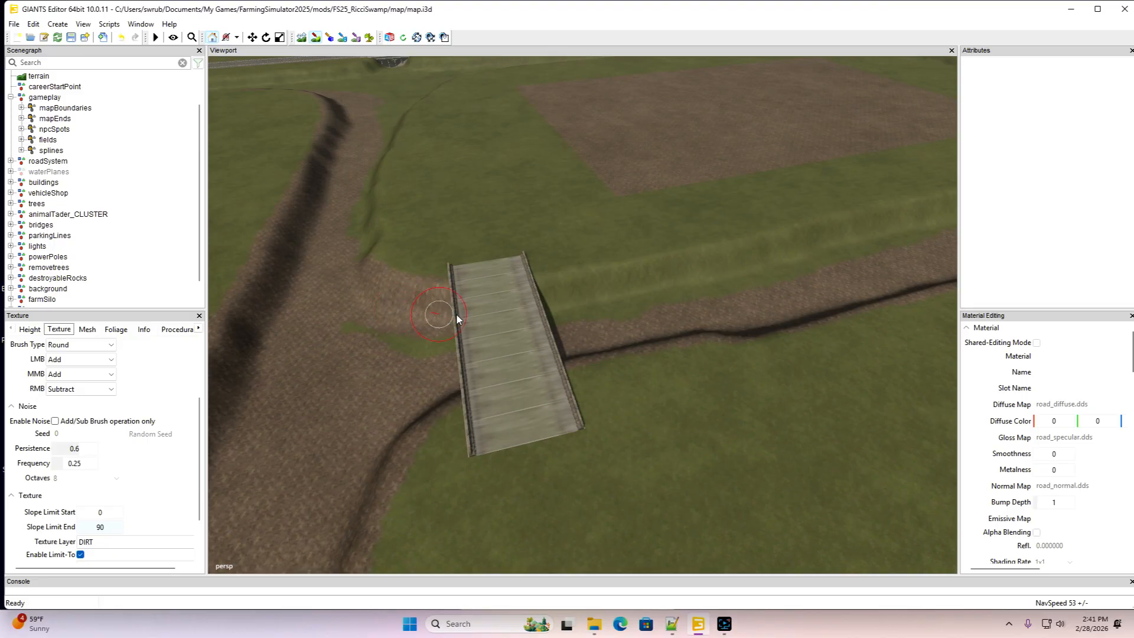
{"action": "mouse_move", "coordinate": [456, 314]}
{"action": "left_mouse_down"}
{"action": "mouse_move", "coordinate": [931, 228]}
{"action": "mouse_move", "coordinate": [749, 298]}
{"action": "mouse_move", "coordinate": [511, 336]}
{"action": "mouse_move", "coordinate": [347, 324]}
{"action": "left_mouse_up"}
Continue the DIRT along the sunlit bank beside the field up to the corner where the channel turns
{"action": "mouse_move", "coordinate": [338, 100]}
{"action": "left_mouse_down", "text": "alt"}
{"action": "mouse_move", "coordinate": [382, 116]}
{"action": "mouse_move", "coordinate": [339, 116]}
{"action": "left_mouse_up", "text": "alt"}
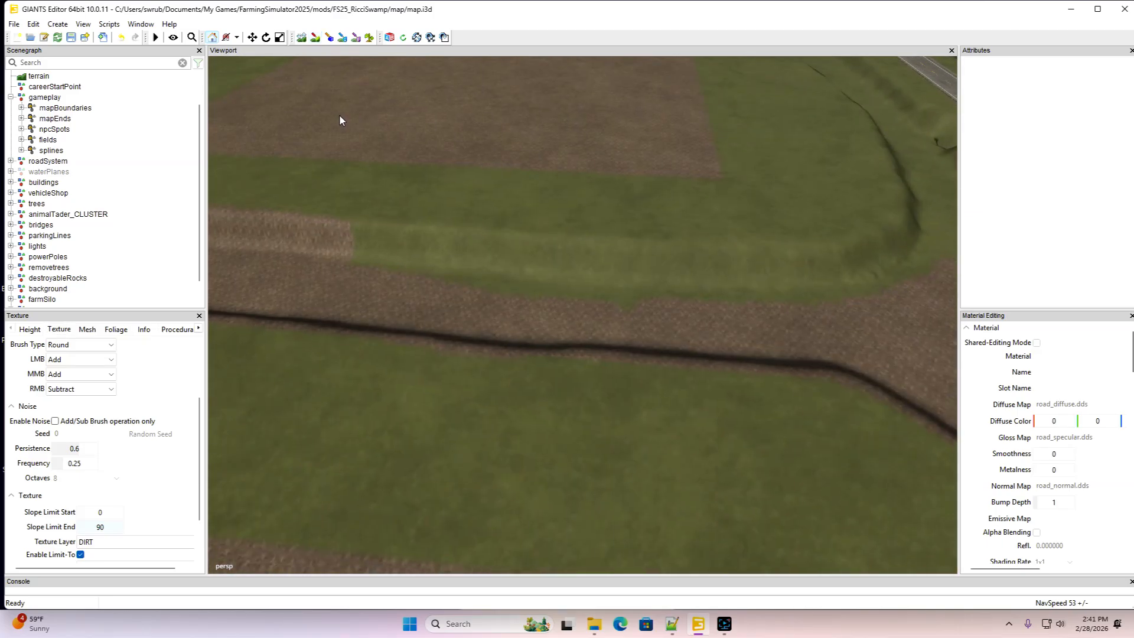
{"action": "left_click", "coordinate": [316, 37]}
{"action": "mouse_move", "coordinate": [324, 253]}
{"action": "left_mouse_down"}
{"action": "mouse_move", "coordinate": [627, 278]}
{"action": "mouse_move", "coordinate": [419, 254]}
{"action": "mouse_move", "coordinate": [664, 271]}
{"action": "mouse_move", "coordinate": [853, 267]}
{"action": "mouse_move", "coordinate": [931, 250]}
{"action": "left_mouse_up"}
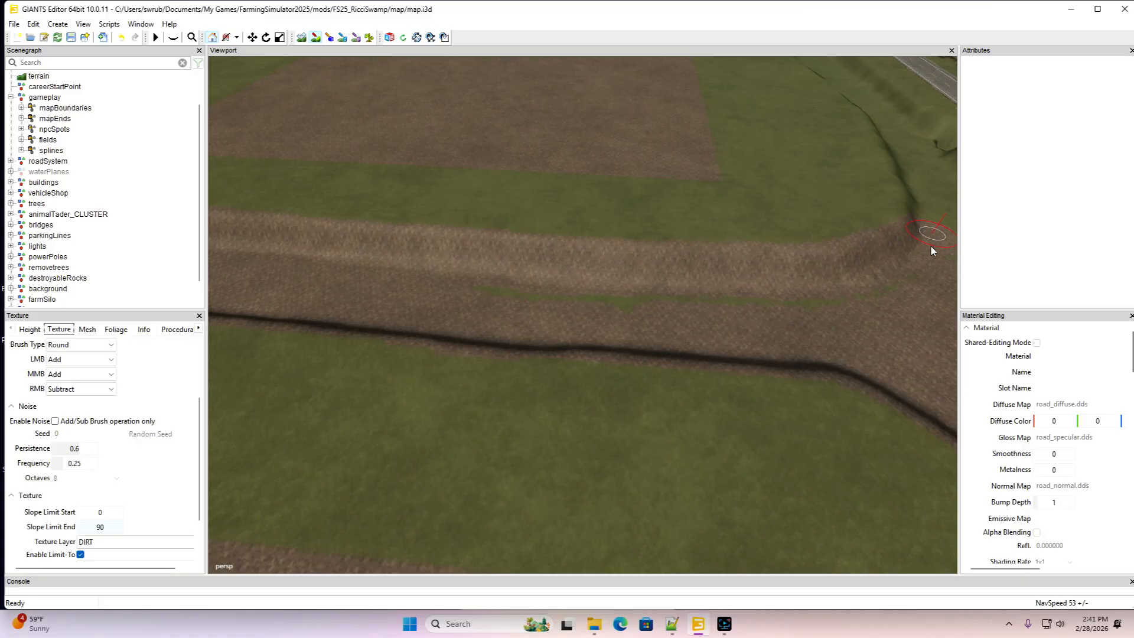
{"action": "left_click", "coordinate": [316, 37]}
Paint DIRT from that corner along the shaded bank facing the road and cover the bed beside it
{"action": "left_click_drag", "start_coordinate": [428, 170], "coordinate": [390, 172], "text": "alt"}
{"action": "middle_click_drag", "start_coordinate": [390, 172], "coordinate": [381, 172], "text": "alt"}
{"action": "mouse_move", "coordinate": [380, 172]}
{"action": "left_mouse_down", "text": "alt"}
{"action": "mouse_move", "coordinate": [307, 176]}
{"action": "mouse_move", "coordinate": [273, 121]}
{"action": "left_mouse_up", "text": "alt"}
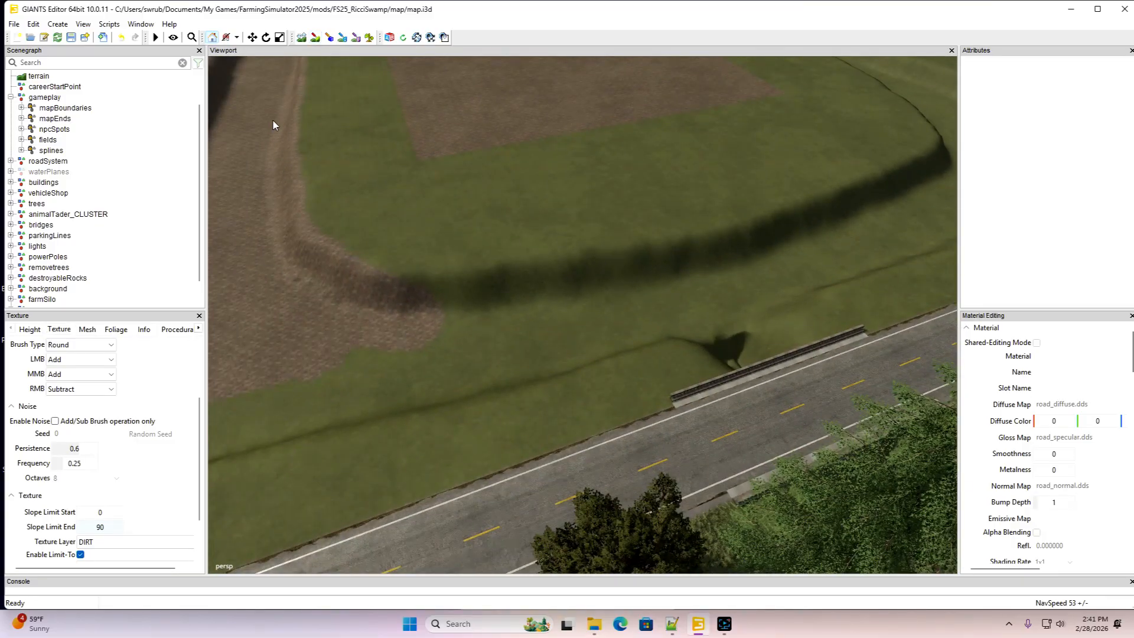
{"action": "left_click", "coordinate": [316, 37]}
{"action": "mouse_move", "coordinate": [319, 286]}
{"action": "left_mouse_down"}
{"action": "mouse_move", "coordinate": [498, 305]}
{"action": "mouse_move", "coordinate": [764, 248]}
{"action": "mouse_move", "coordinate": [861, 216]}
{"action": "mouse_move", "coordinate": [915, 181]}
{"action": "mouse_move", "coordinate": [926, 205]}
{"action": "left_mouse_up"}
{"action": "mouse_move", "coordinate": [753, 285]}
{"action": "left_mouse_down"}
{"action": "mouse_move", "coordinate": [544, 328]}
{"action": "mouse_move", "coordinate": [308, 348]}
{"action": "left_mouse_up"}
{"action": "left_click", "coordinate": [314, 38]}
Carry the DIRT around the following bend and along the long bank parallel to the road
{"action": "left_click_drag", "start_coordinate": [413, 122], "coordinate": [348, 132], "text": "alt"}
{"action": "left_click", "coordinate": [315, 37]}
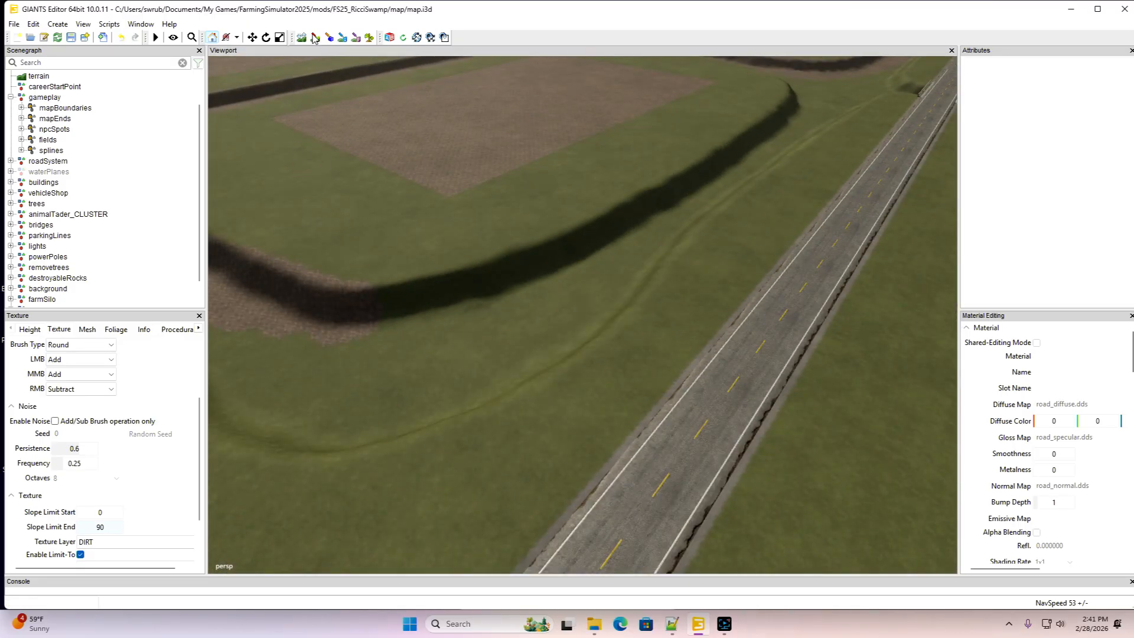
{"action": "mouse_move", "coordinate": [495, 294]}
{"action": "left_mouse_down"}
{"action": "mouse_move", "coordinate": [702, 178]}
{"action": "mouse_move", "coordinate": [677, 215]}
{"action": "mouse_move", "coordinate": [532, 304]}
{"action": "mouse_move", "coordinate": [254, 348]}
{"action": "mouse_move", "coordinate": [483, 337]}
{"action": "mouse_move", "coordinate": [611, 273]}
{"action": "left_mouse_up"}
{"action": "left_click", "coordinate": [314, 39]}
Paint DIRT on the remaining roadside bank and around the field's rounded corner, including the bed along its foot
{"action": "mouse_move", "coordinate": [425, 118]}
{"action": "left_mouse_down", "text": "alt"}
{"action": "mouse_move", "coordinate": [359, 127]}
{"action": "mouse_move", "coordinate": [392, 137]}
{"action": "mouse_move", "coordinate": [340, 150]}
{"action": "left_mouse_up", "text": "alt"}
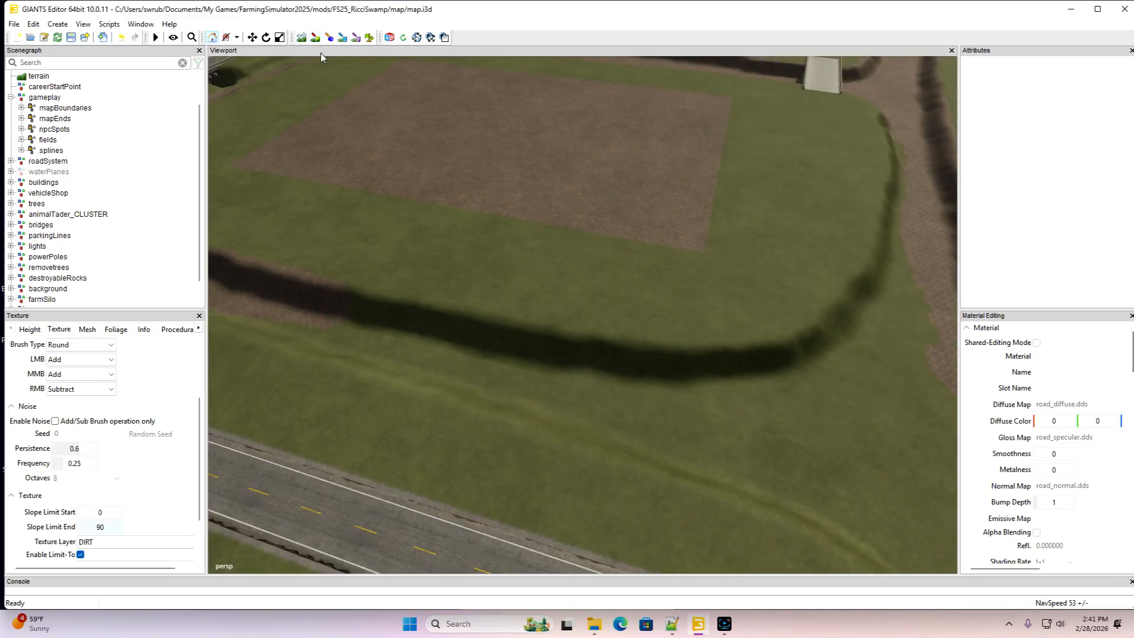
{"action": "left_click", "coordinate": [314, 37]}
{"action": "mouse_move", "coordinate": [460, 346]}
{"action": "left_mouse_down"}
{"action": "mouse_move", "coordinate": [689, 369]}
{"action": "mouse_move", "coordinate": [795, 363]}
{"action": "mouse_move", "coordinate": [884, 272]}
{"action": "mouse_move", "coordinate": [878, 316]}
{"action": "left_mouse_up"}
{"action": "left_click_drag", "start_coordinate": [739, 405], "coordinate": [554, 392]}
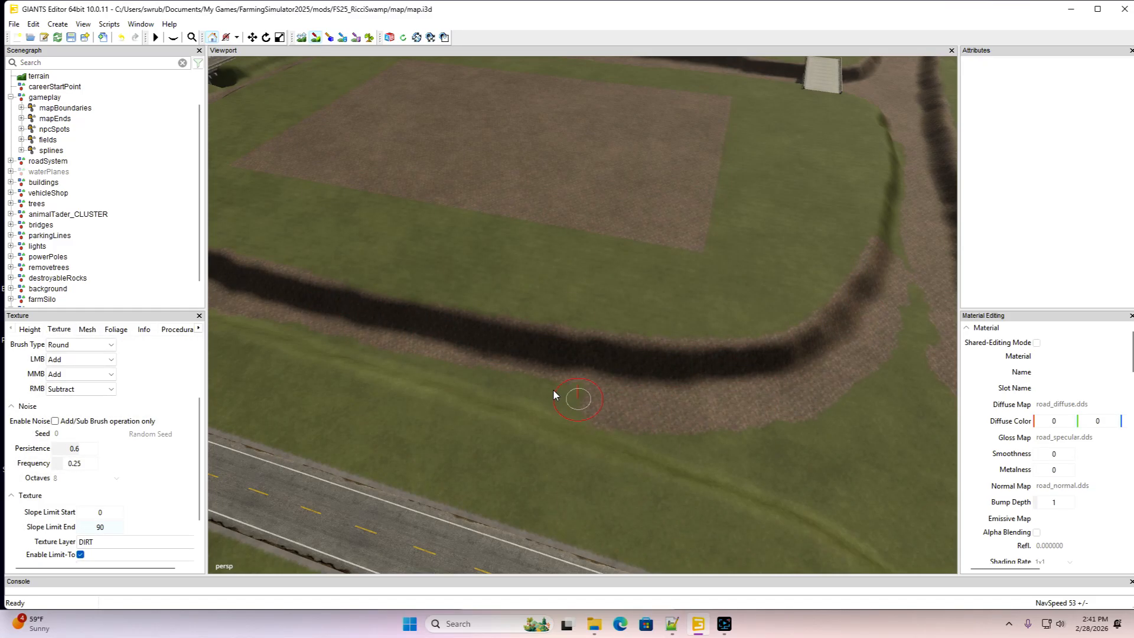
{"action": "left_click", "coordinate": [317, 39]}
Close the grassy gap in the bank between the rounded corner and the bridge with DIRT, and fill the leftover bed strip
{"action": "mouse_move", "coordinate": [453, 179]}
{"action": "left_mouse_down", "text": "alt"}
{"action": "mouse_move", "coordinate": [332, 182]}
{"action": "mouse_move", "coordinate": [321, 164]}
{"action": "left_mouse_up", "text": "alt"}
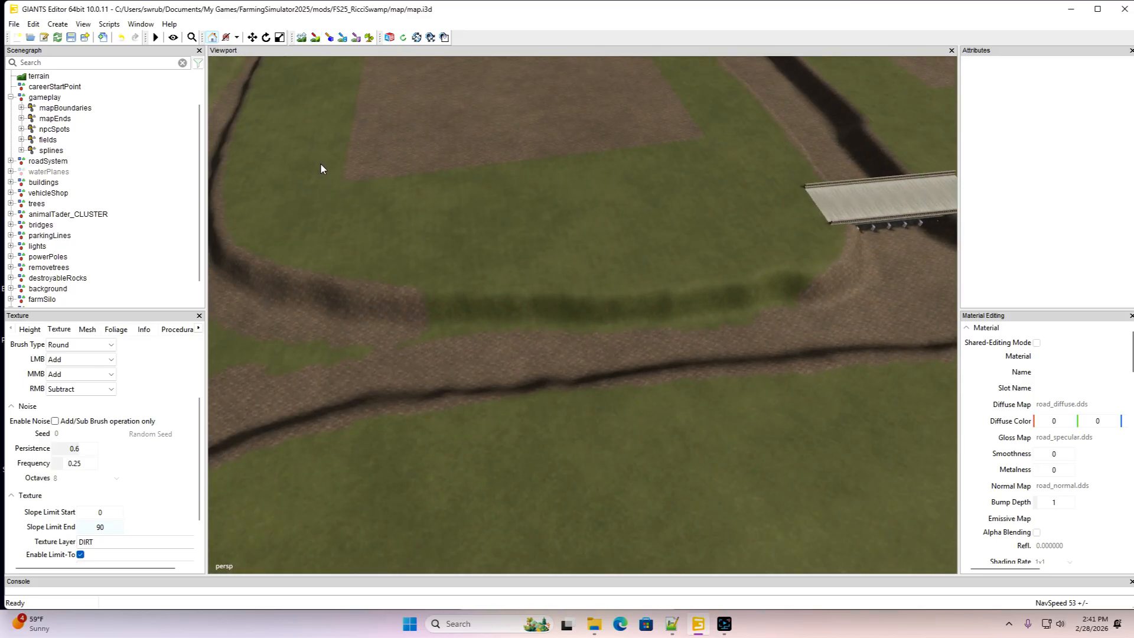
{"action": "left_click", "coordinate": [316, 38]}
{"action": "left_click_drag", "start_coordinate": [574, 323], "coordinate": [290, 321]}
{"action": "left_click", "coordinate": [316, 38]}
Paint DIRT on the curved bank below the twin silos between both bridges and fill the grassy bed at its foot
{"action": "mouse_move", "coordinate": [485, 198]}
{"action": "left_mouse_down", "text": "alt"}
{"action": "mouse_move", "coordinate": [632, 204]}
{"action": "mouse_move", "coordinate": [622, 161]}
{"action": "left_mouse_up", "text": "alt"}
{"action": "left_click_drag", "start_coordinate": [593, 236], "coordinate": [636, 267], "text": "alt"}
{"action": "scroll", "coordinate": [629, 154], "scroll_direction": "up", "scroll_amount": 5}
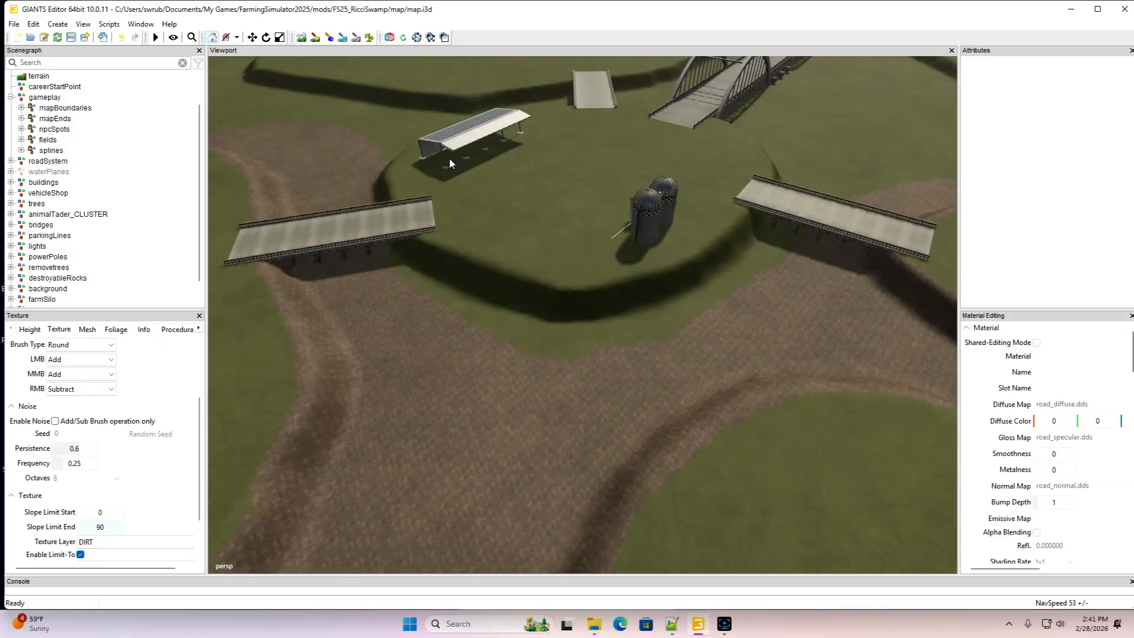
{"action": "left_click", "coordinate": [316, 38]}
{"action": "mouse_move", "coordinate": [521, 305]}
{"action": "left_mouse_down"}
{"action": "mouse_move", "coordinate": [612, 304]}
{"action": "mouse_move", "coordinate": [703, 283]}
{"action": "mouse_move", "coordinate": [769, 211]}
{"action": "left_mouse_up"}
{"action": "mouse_move", "coordinate": [737, 310]}
{"action": "left_mouse_down"}
{"action": "mouse_move", "coordinate": [517, 345]}
{"action": "mouse_move", "coordinate": [556, 348]}
{"action": "left_mouse_up"}
{"action": "left_click", "coordinate": [319, 42]}
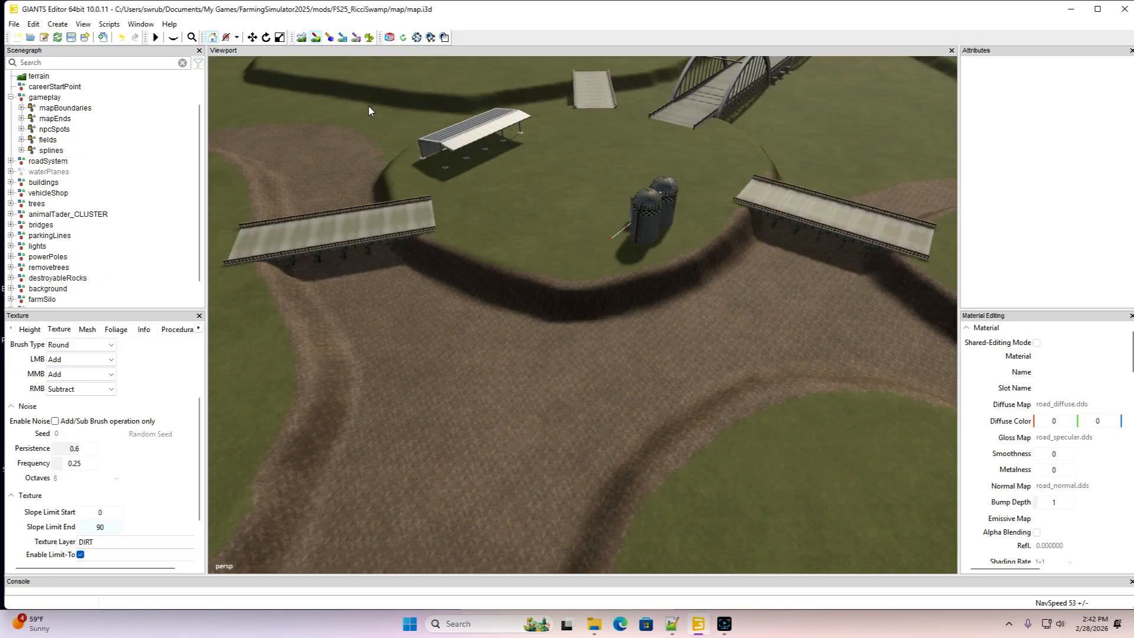
Extend the DIRT along the bank from the silo-side bridge to the arched bridge and over part of the adjacent bed
{"action": "left_click_drag", "start_coordinate": [461, 189], "coordinate": [300, 192], "text": "alt"}
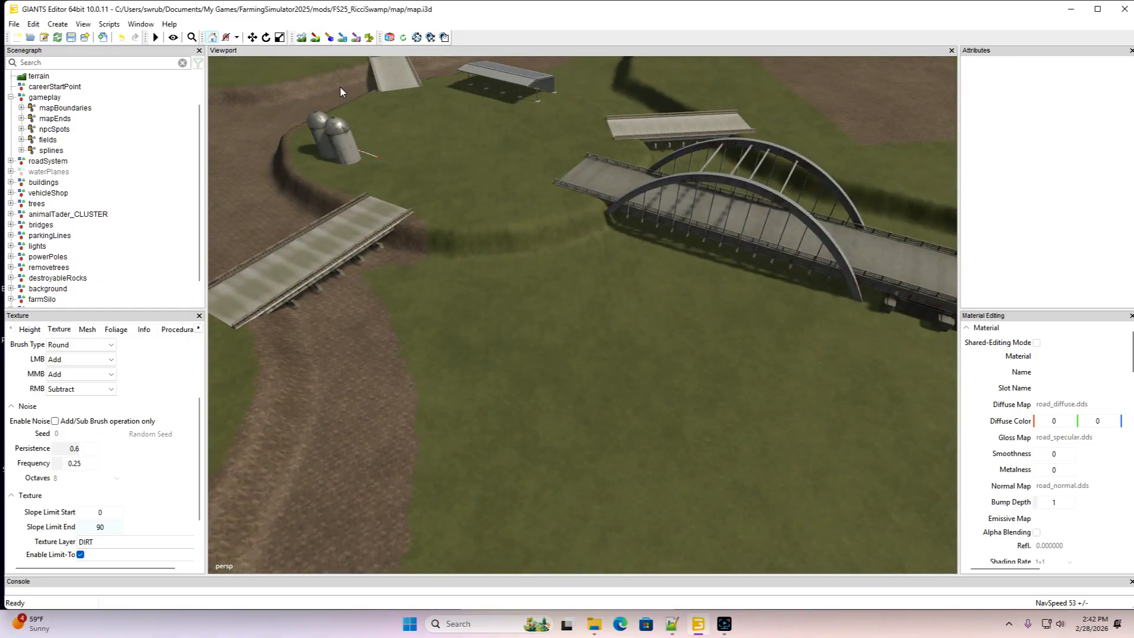
{"action": "left_click", "coordinate": [316, 37]}
{"action": "mouse_move", "coordinate": [420, 248]}
{"action": "left_mouse_down"}
{"action": "mouse_move", "coordinate": [564, 243]}
{"action": "mouse_move", "coordinate": [627, 214]}
{"action": "mouse_move", "coordinate": [635, 241]}
{"action": "mouse_move", "coordinate": [412, 283]}
{"action": "mouse_move", "coordinate": [379, 345]}
{"action": "mouse_move", "coordinate": [495, 308]}
{"action": "left_mouse_up"}
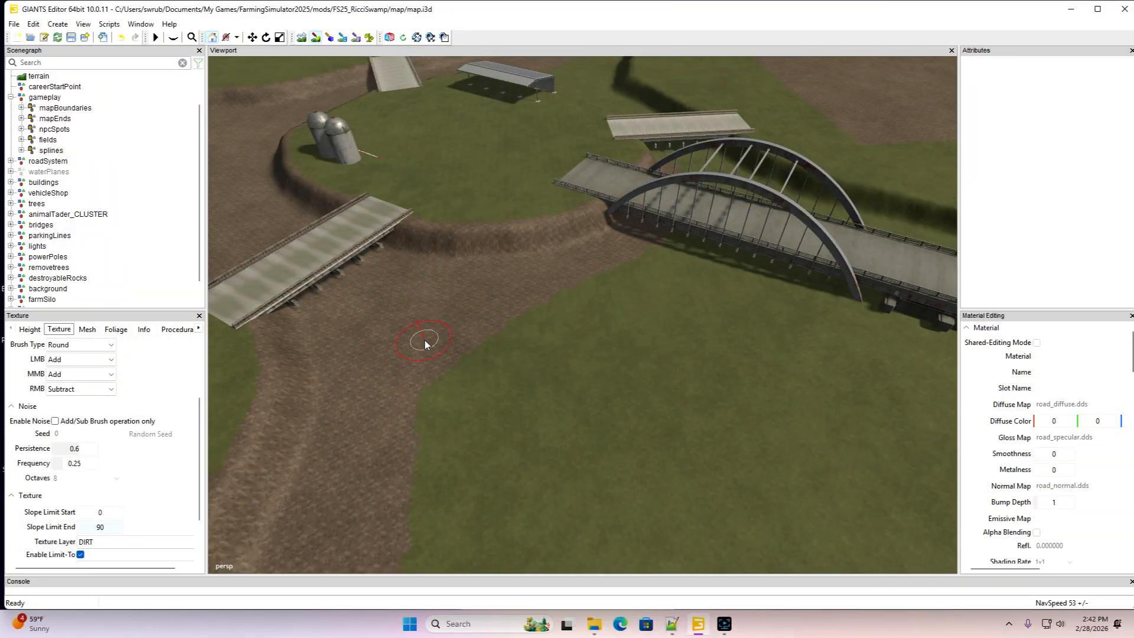
{"action": "left_click", "coordinate": [314, 38]}
Paint DIRT on the bank from the arched bridge past the short bridge to the solar-roofed shed, including the bed strip at its foot
{"action": "left_click_drag", "start_coordinate": [414, 141], "coordinate": [225, 133], "text": "alt"}
{"action": "left_click", "coordinate": [315, 37]}
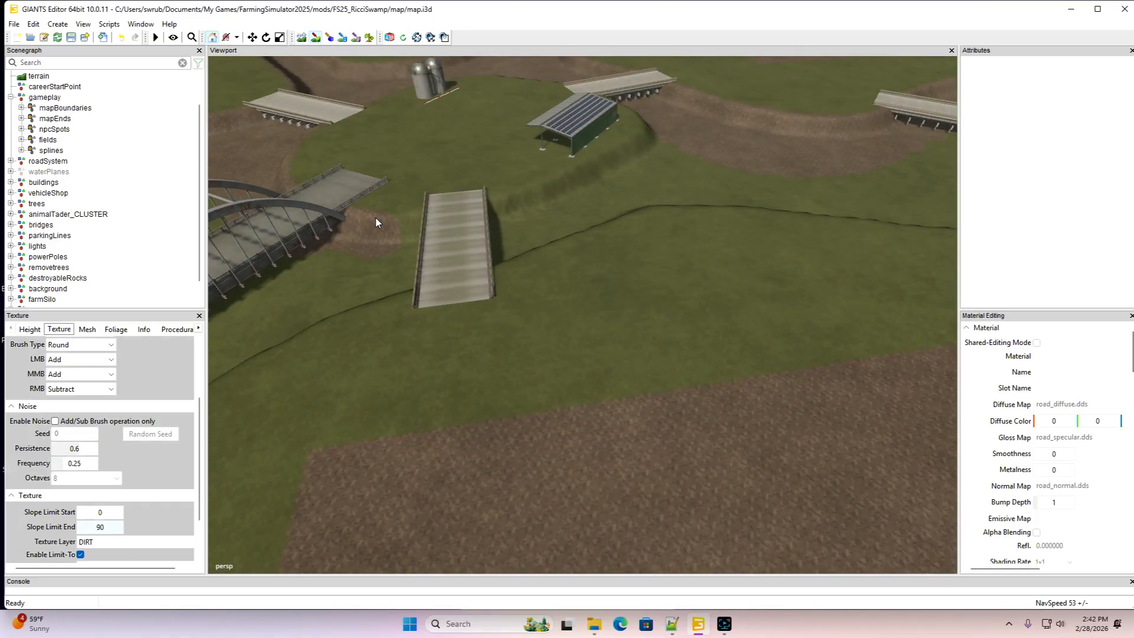
{"action": "mouse_move", "coordinate": [472, 227]}
{"action": "left_mouse_down"}
{"action": "mouse_move", "coordinate": [548, 208]}
{"action": "mouse_move", "coordinate": [629, 164]}
{"action": "left_mouse_up"}
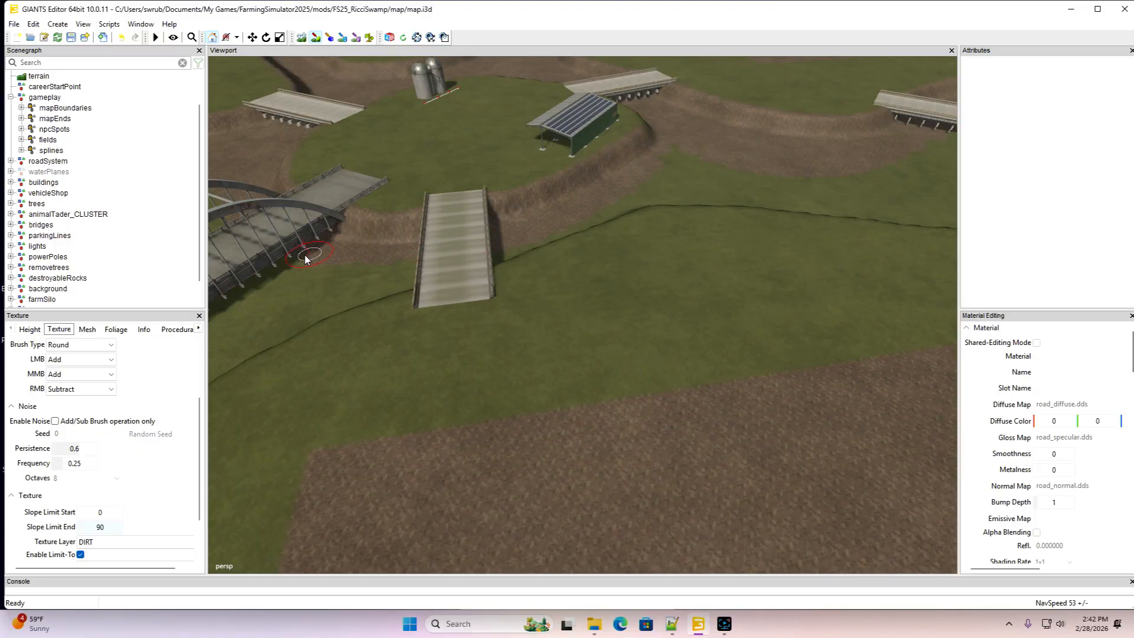
{"action": "left_click", "coordinate": [316, 41]}
{"action": "left_click_drag", "start_coordinate": [458, 115], "coordinate": [342, 125], "text": "alt"}
{"action": "left_click", "coordinate": [316, 38]}
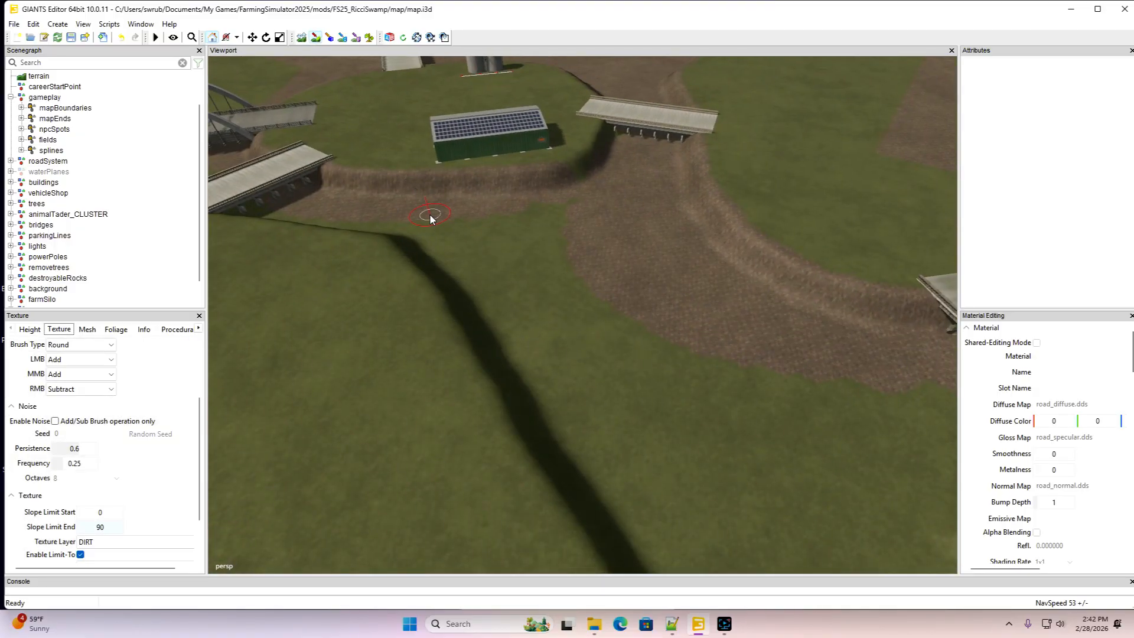
{"action": "mouse_move", "coordinate": [513, 237]}
{"action": "left_mouse_down"}
{"action": "mouse_move", "coordinate": [587, 205]}
{"action": "mouse_move", "coordinate": [570, 249]}
{"action": "mouse_move", "coordinate": [547, 203]}
{"action": "left_mouse_up"}
Paint DIRT on the bank around the solar-roofed shed's corner up to the silo-side bridge and fill the leftover grassy bed
{"action": "left_click", "coordinate": [315, 37]}
{"action": "left_click_drag", "start_coordinate": [496, 127], "coordinate": [450, 118], "text": "alt"}
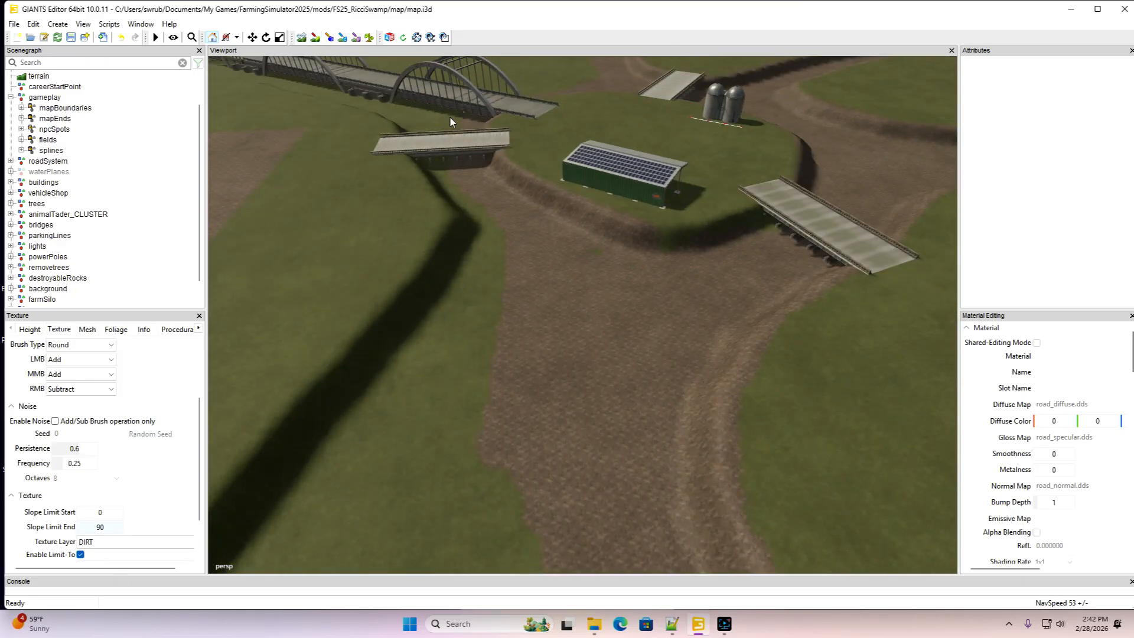
{"action": "left_click", "coordinate": [316, 37]}
{"action": "left_click_drag", "start_coordinate": [780, 221], "coordinate": [565, 284]}
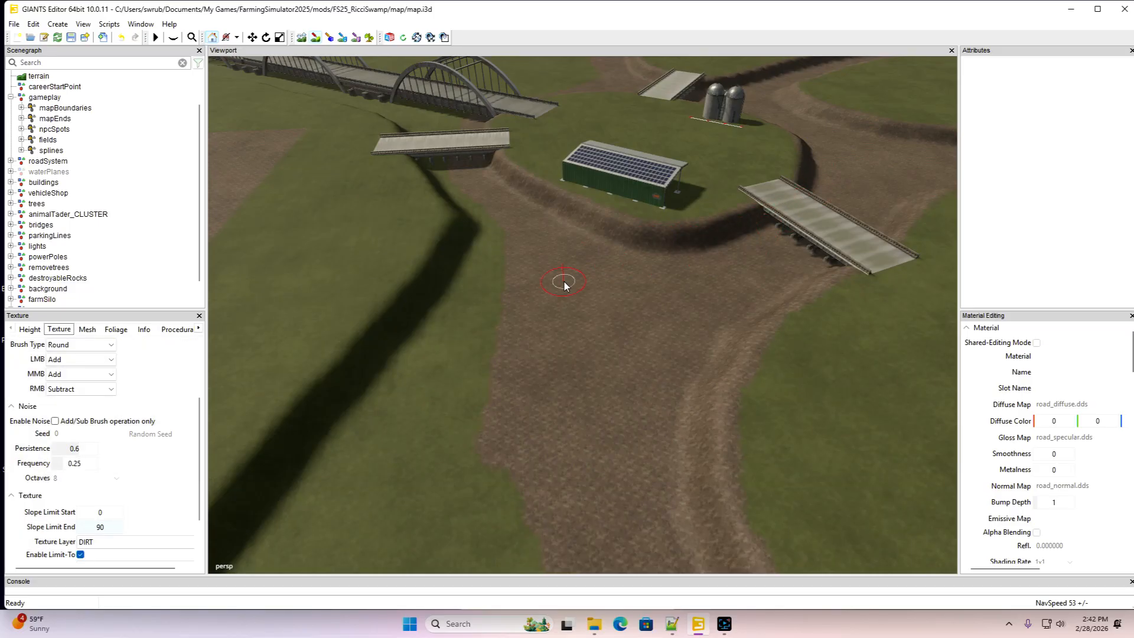
Paint DIRT on the field bank opposite the solar-roofed shed, starting at the short bridge, and over the grassy bed strip below it
{"action": "left_click", "coordinate": [316, 38]}
{"action": "mouse_move", "coordinate": [532, 180]}
{"action": "left_mouse_down", "text": "alt"}
{"action": "mouse_move", "coordinate": [400, 182]}
{"action": "mouse_move", "coordinate": [392, 103]}
{"action": "left_mouse_up", "text": "alt"}
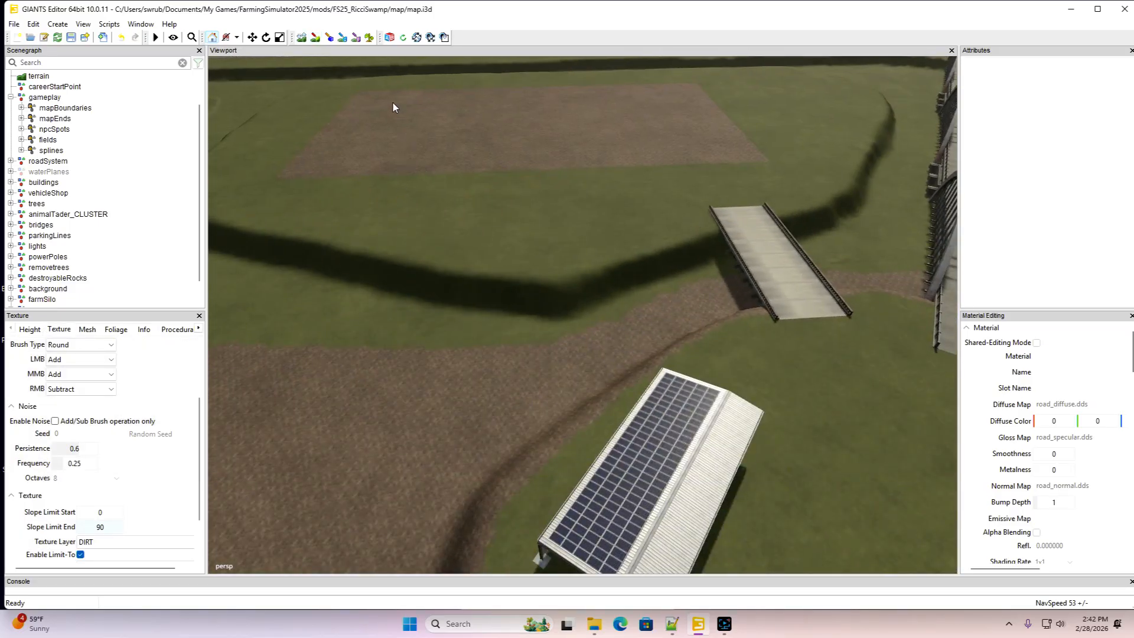
{"action": "left_click", "coordinate": [315, 37]}
{"action": "mouse_move", "coordinate": [637, 293]}
{"action": "left_mouse_down"}
{"action": "mouse_move", "coordinate": [737, 252]}
{"action": "mouse_move", "coordinate": [633, 308]}
{"action": "mouse_move", "coordinate": [530, 316]}
{"action": "left_mouse_up"}
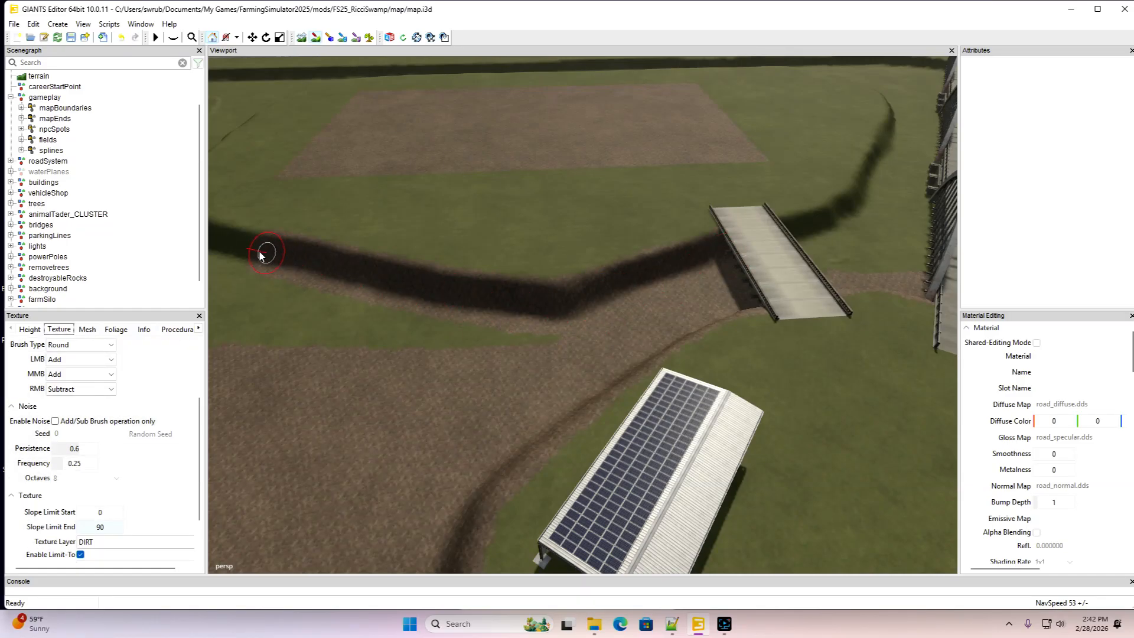
{"action": "mouse_move", "coordinate": [478, 328]}
{"action": "left_mouse_down"}
{"action": "mouse_move", "coordinate": [459, 339]}
{"action": "mouse_move", "coordinate": [253, 349]}
{"action": "left_mouse_up"}
Continue the DIRT around the field bank's next bend and spread it over the grassy bed beside it
{"action": "left_click", "coordinate": [317, 40]}
{"action": "mouse_move", "coordinate": [343, 136]}
{"action": "left_mouse_down", "text": "alt"}
{"action": "mouse_move", "coordinate": [349, 180]}
{"action": "mouse_move", "coordinate": [394, 182]}
{"action": "mouse_move", "coordinate": [398, 226]}
{"action": "left_mouse_up", "text": "alt"}
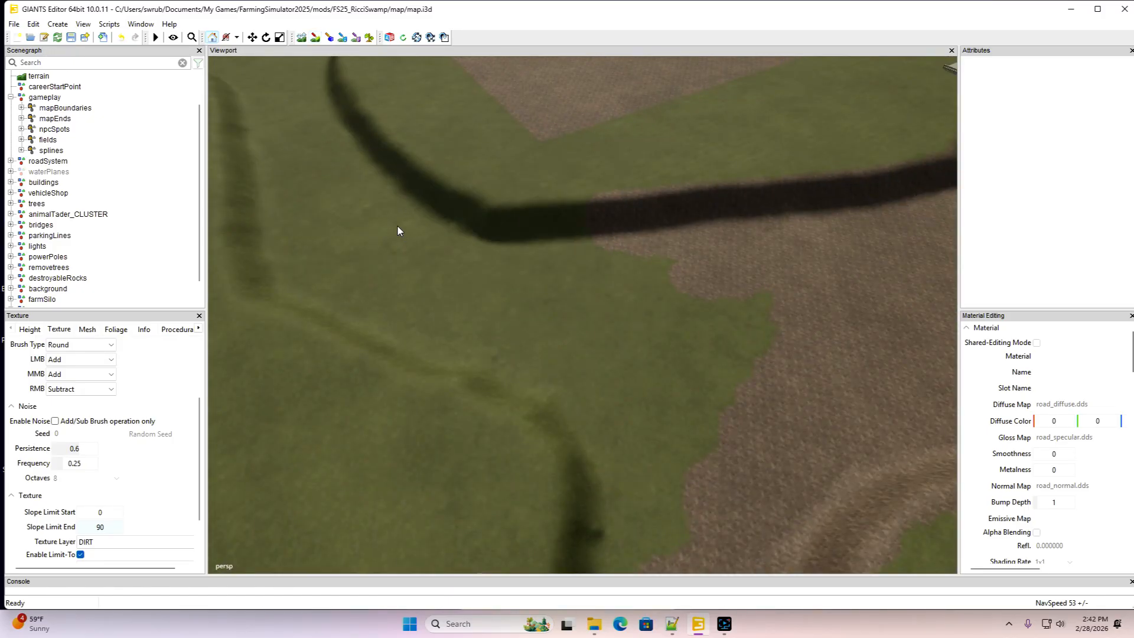
{"action": "left_click", "coordinate": [316, 37]}
{"action": "mouse_move", "coordinate": [693, 234]}
{"action": "left_mouse_down"}
{"action": "mouse_move", "coordinate": [464, 215]}
{"action": "mouse_move", "coordinate": [387, 164]}
{"action": "mouse_move", "coordinate": [335, 90]}
{"action": "mouse_move", "coordinate": [321, 101]}
{"action": "left_mouse_up"}
{"action": "mouse_move", "coordinate": [666, 267]}
{"action": "left_mouse_down"}
{"action": "mouse_move", "coordinate": [795, 354]}
{"action": "mouse_move", "coordinate": [579, 289]}
{"action": "mouse_move", "coordinate": [672, 456]}
{"action": "mouse_move", "coordinate": [692, 450]}
{"action": "mouse_move", "coordinate": [759, 310]}
{"action": "mouse_move", "coordinate": [732, 340]}
{"action": "mouse_move", "coordinate": [739, 366]}
{"action": "mouse_move", "coordinate": [558, 317]}
{"action": "left_mouse_up"}
{"action": "mouse_move", "coordinate": [349, 207]}
{"action": "left_mouse_down"}
{"action": "mouse_move", "coordinate": [285, 96]}
{"action": "mouse_move", "coordinate": [319, 224]}
{"action": "left_mouse_up"}
{"action": "left_click_drag", "start_coordinate": [616, 407], "coordinate": [523, 285]}
Paint DIRT on the field's curved bank where it turns alongside the paved road, including the adjacent bed
{"action": "left_click_drag", "start_coordinate": [334, 146], "coordinate": [600, 124], "text": "alt"}
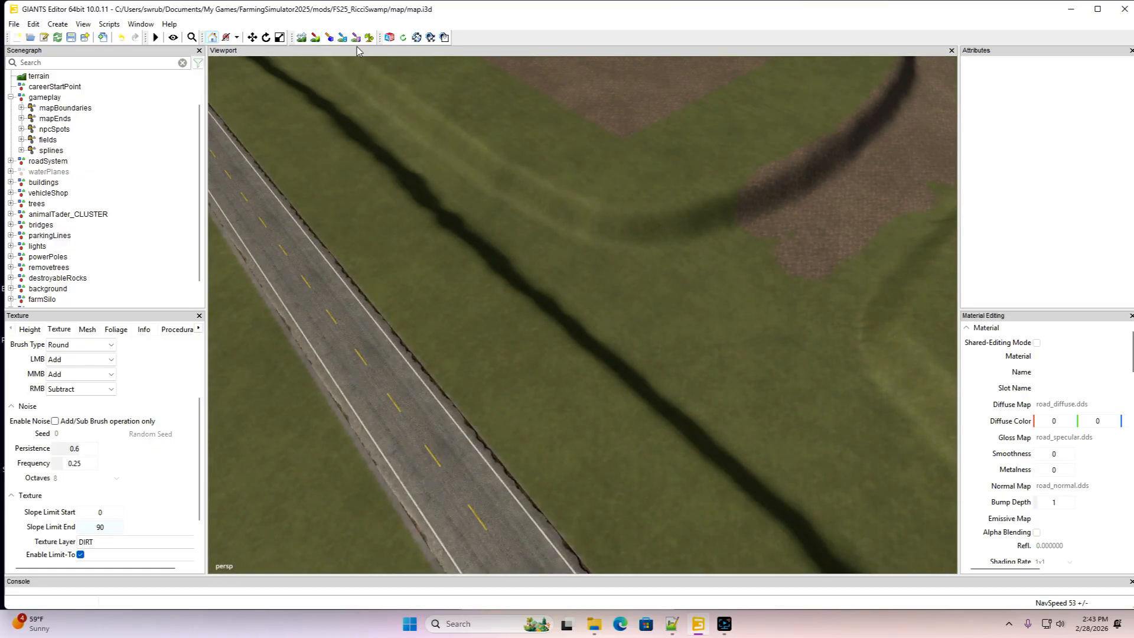
{"action": "mouse_move", "coordinate": [775, 211]}
{"action": "left_mouse_down"}
{"action": "mouse_move", "coordinate": [625, 234]}
{"action": "mouse_move", "coordinate": [508, 193]}
{"action": "mouse_move", "coordinate": [373, 93]}
{"action": "left_mouse_up"}
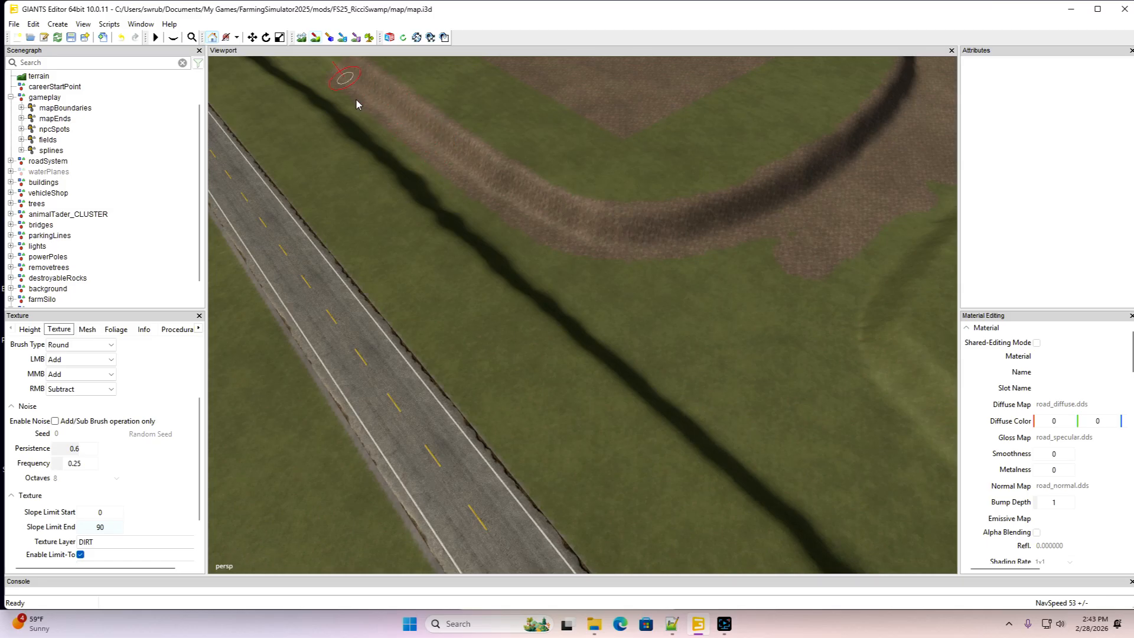
{"action": "mouse_move", "coordinate": [497, 225]}
{"action": "left_mouse_down"}
{"action": "mouse_move", "coordinate": [794, 402]}
{"action": "mouse_move", "coordinate": [866, 223]}
{"action": "mouse_move", "coordinate": [744, 342]}
{"action": "mouse_move", "coordinate": [597, 266]}
{"action": "mouse_move", "coordinate": [682, 298]}
{"action": "left_mouse_up"}
Extend the DIRT along the straight field bank parallel to the road and fill the bed strip up to the roadside slope
{"action": "mouse_move", "coordinate": [442, 119]}
{"action": "right_mouse_down"}
{"action": "mouse_move", "coordinate": [481, 110]}
{"action": "mouse_move", "coordinate": [387, 68]}
{"action": "right_mouse_up"}
{"action": "left_click", "coordinate": [316, 37]}
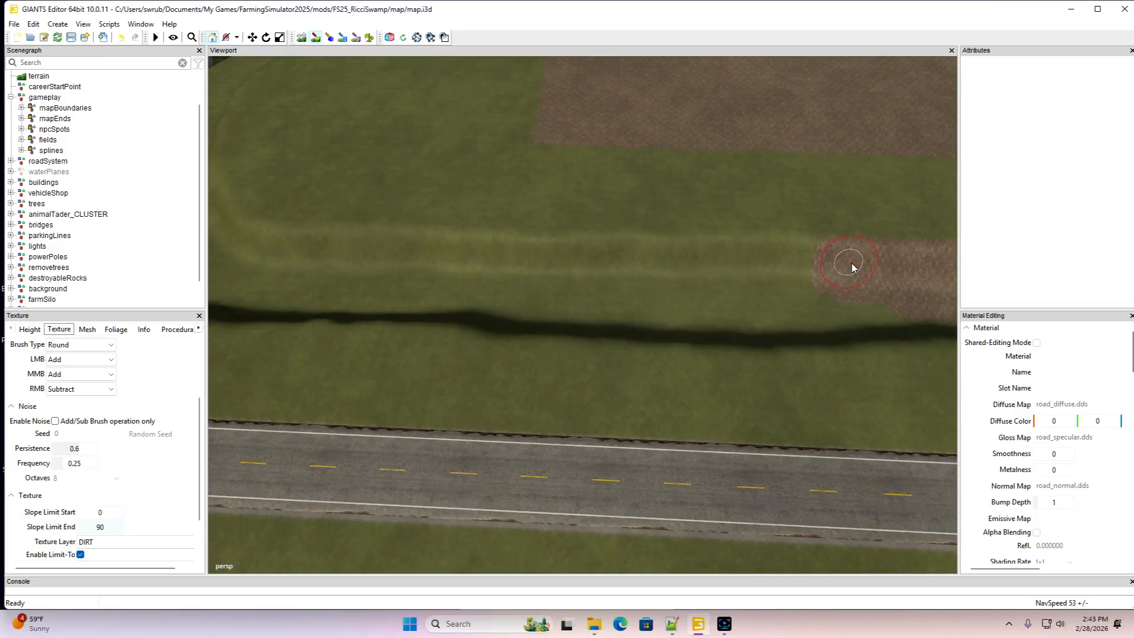
{"action": "left_click_drag", "start_coordinate": [851, 263], "coordinate": [555, 267]}
{"action": "left_click_drag", "start_coordinate": [407, 263], "coordinate": [257, 265]}
{"action": "mouse_move", "coordinate": [459, 290]}
{"action": "left_mouse_down"}
{"action": "mouse_move", "coordinate": [745, 299]}
{"action": "mouse_move", "coordinate": [851, 290]}
{"action": "left_mouse_up"}
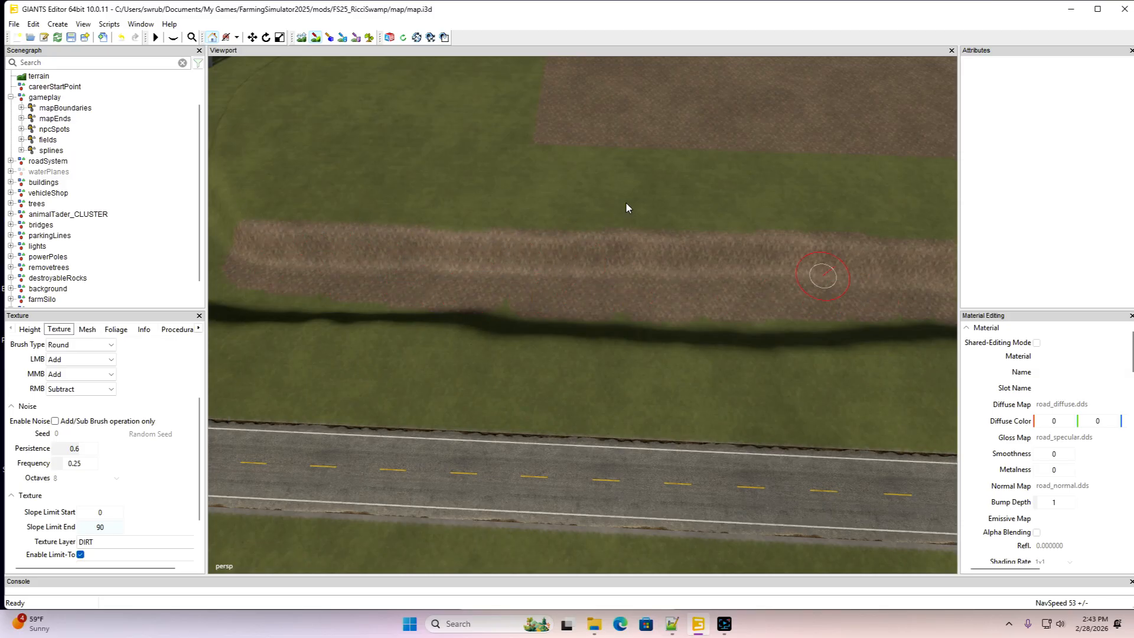
Paint DIRT on the field's curved bank from the roadside stretch around to the side facing the long arched bridge
{"action": "left_click", "coordinate": [315, 37]}
{"action": "left_click_drag", "start_coordinate": [335, 89], "coordinate": [362, 101], "text": "alt"}
{"action": "middle_click_drag", "start_coordinate": [362, 102], "coordinate": [373, 102], "text": "alt"}
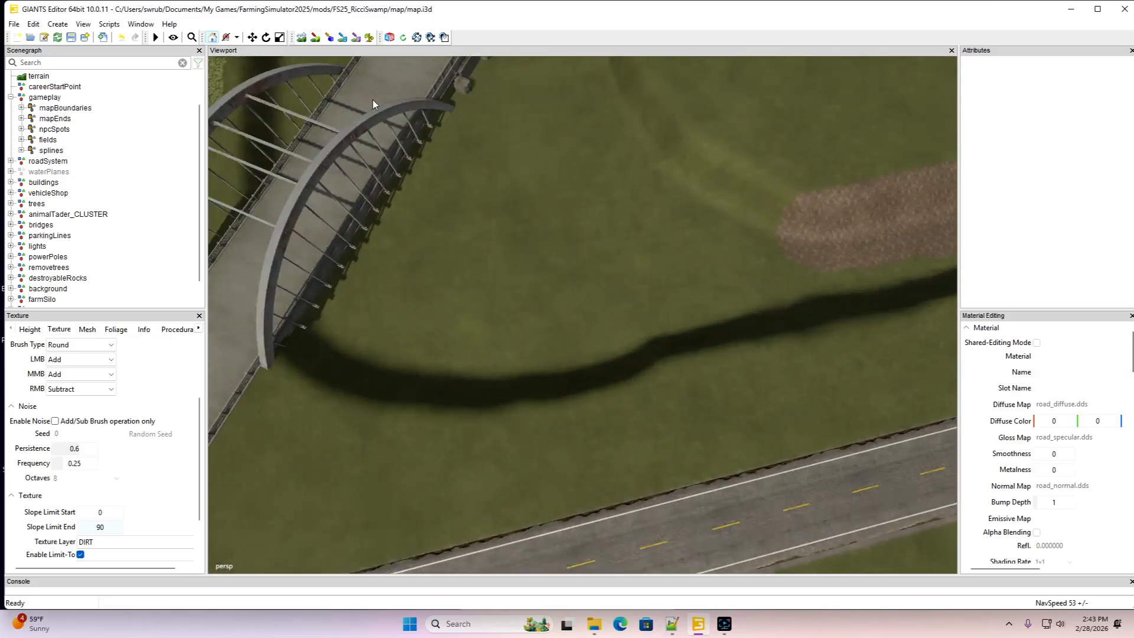
{"action": "mouse_move", "coordinate": [373, 101]}
{"action": "left_mouse_down", "text": "alt"}
{"action": "mouse_move", "coordinate": [449, 65]}
{"action": "mouse_move", "coordinate": [464, 41]}
{"action": "left_mouse_up", "text": "alt"}
{"action": "left_click", "coordinate": [315, 38]}
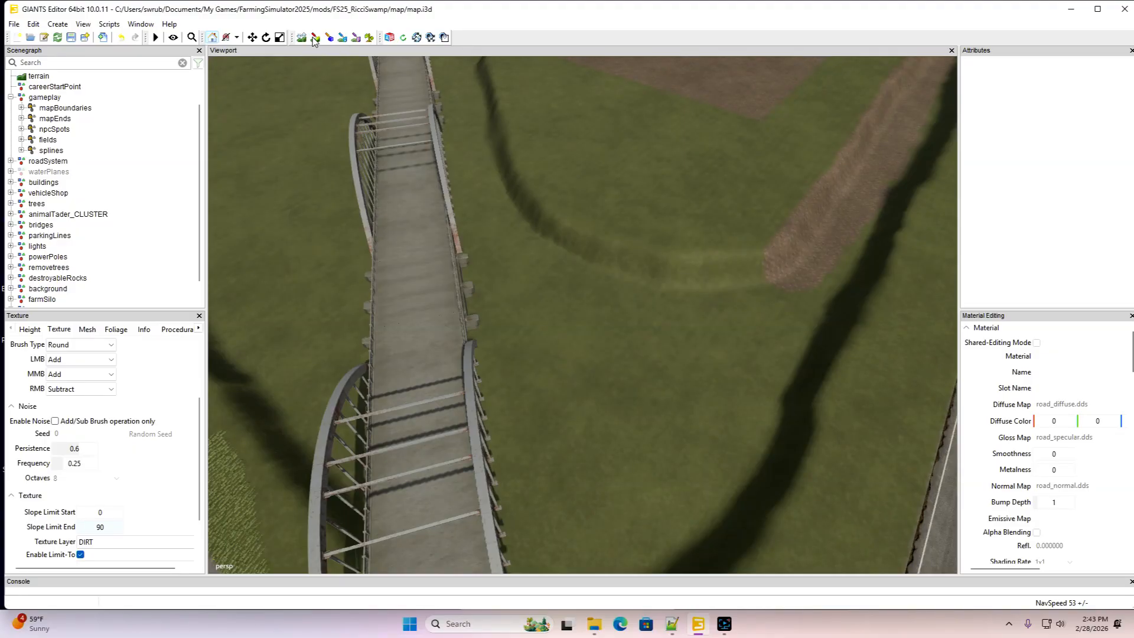
{"action": "mouse_move", "coordinate": [743, 278]}
{"action": "left_mouse_down"}
{"action": "mouse_move", "coordinate": [606, 268]}
{"action": "mouse_move", "coordinate": [522, 226]}
{"action": "mouse_move", "coordinate": [492, 121]}
{"action": "left_mouse_up"}
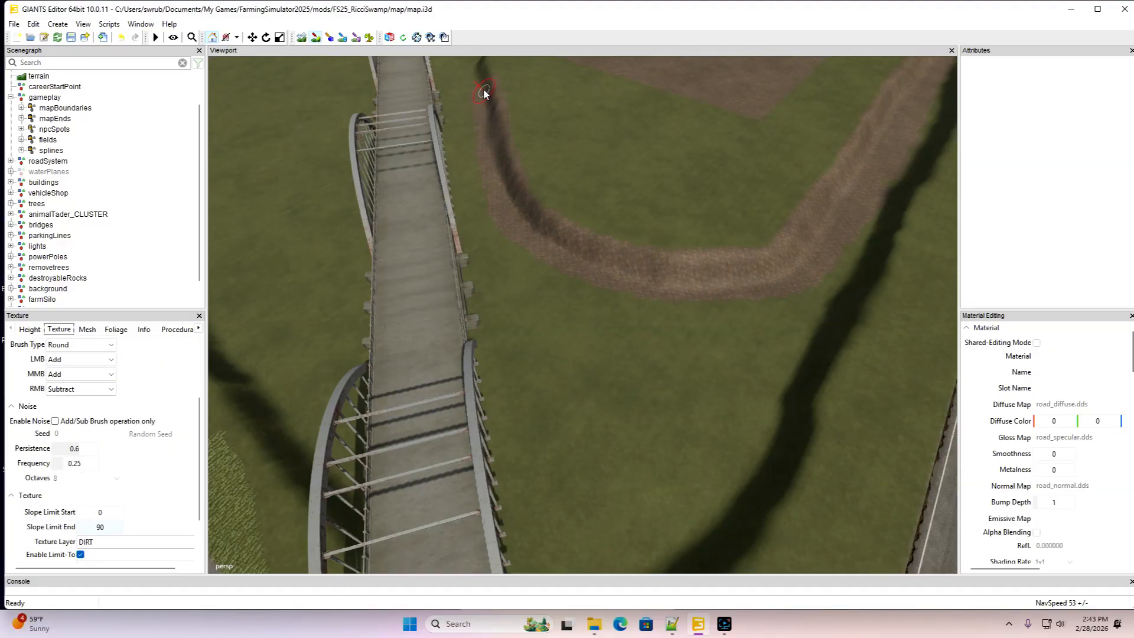
Cover the grassy bed between the curved field bank, the arched bridge and the roadside slope with DIRT
{"action": "left_click_drag", "start_coordinate": [516, 264], "coordinate": [576, 420]}
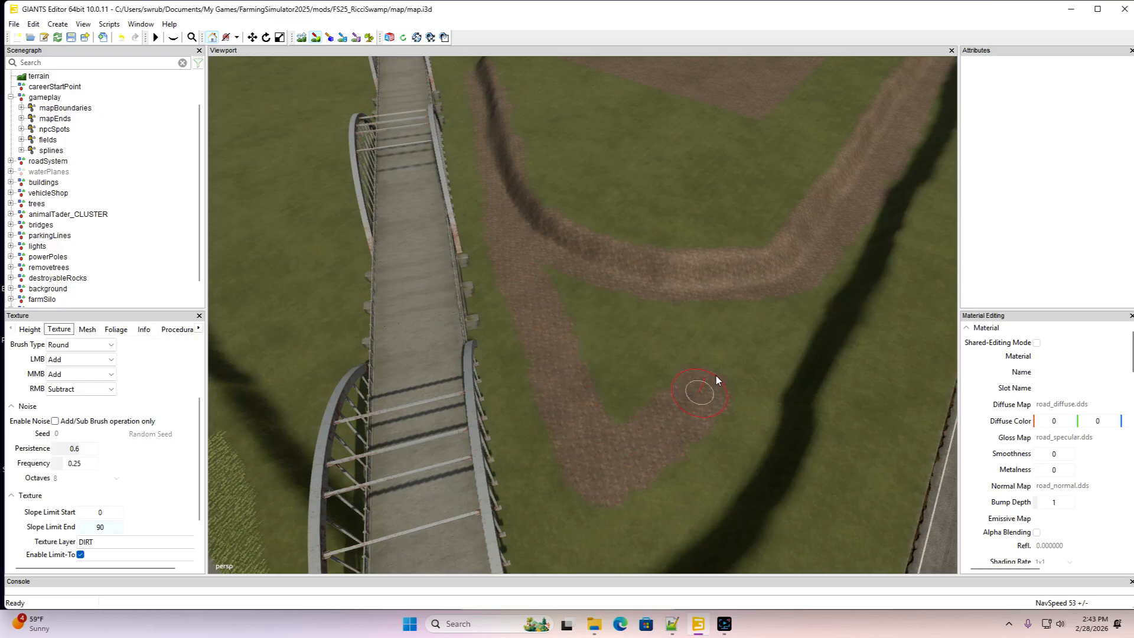
{"action": "mouse_move", "coordinate": [716, 378]}
{"action": "left_mouse_down"}
{"action": "mouse_move", "coordinate": [823, 274]}
{"action": "mouse_move", "coordinate": [561, 290]}
{"action": "left_mouse_up"}
{"action": "mouse_move", "coordinate": [686, 318]}
{"action": "left_mouse_down"}
{"action": "mouse_move", "coordinate": [725, 335]}
{"action": "mouse_move", "coordinate": [676, 365]}
{"action": "mouse_move", "coordinate": [601, 337]}
{"action": "left_mouse_up"}
Close the grassy gap in the field bank between the short bridge and the arched bridge with DIRT, including the bed below
{"action": "left_click", "coordinate": [315, 39]}
{"action": "mouse_move", "coordinate": [378, 100]}
{"action": "left_mouse_down", "text": "alt"}
{"action": "mouse_move", "coordinate": [495, 182]}
{"action": "mouse_move", "coordinate": [615, 169]}
{"action": "left_mouse_up", "text": "alt"}
{"action": "left_click", "coordinate": [316, 38]}
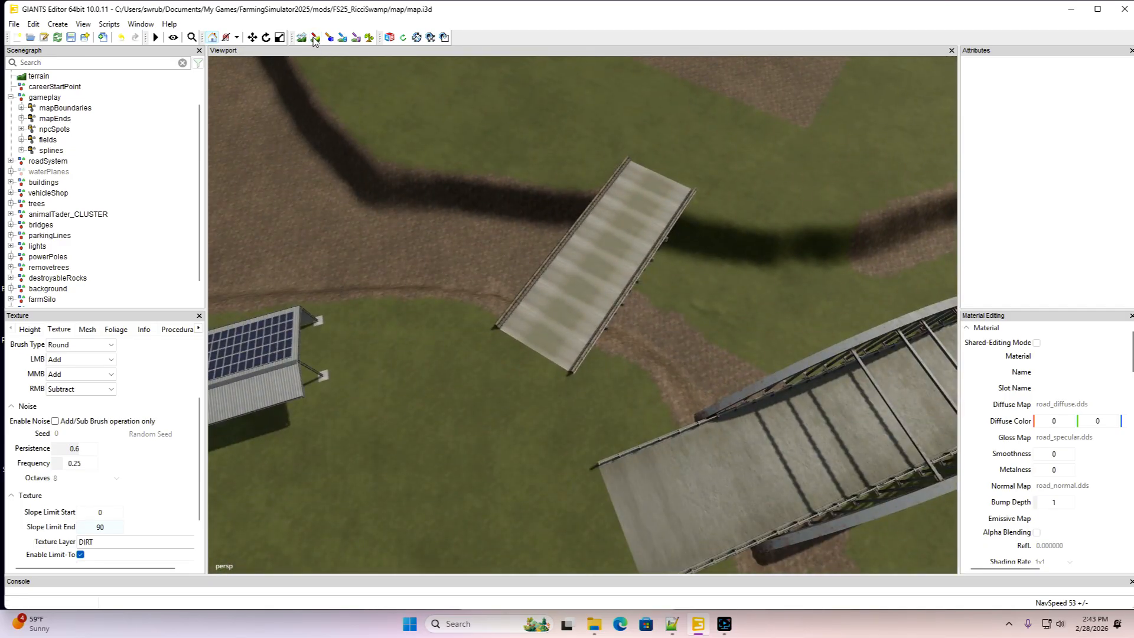
{"action": "mouse_move", "coordinate": [730, 261]}
{"action": "left_mouse_down"}
{"action": "mouse_move", "coordinate": [623, 237]}
{"action": "mouse_move", "coordinate": [530, 234]}
{"action": "mouse_move", "coordinate": [763, 298]}
{"action": "mouse_move", "coordinate": [950, 272]}
{"action": "left_mouse_up"}
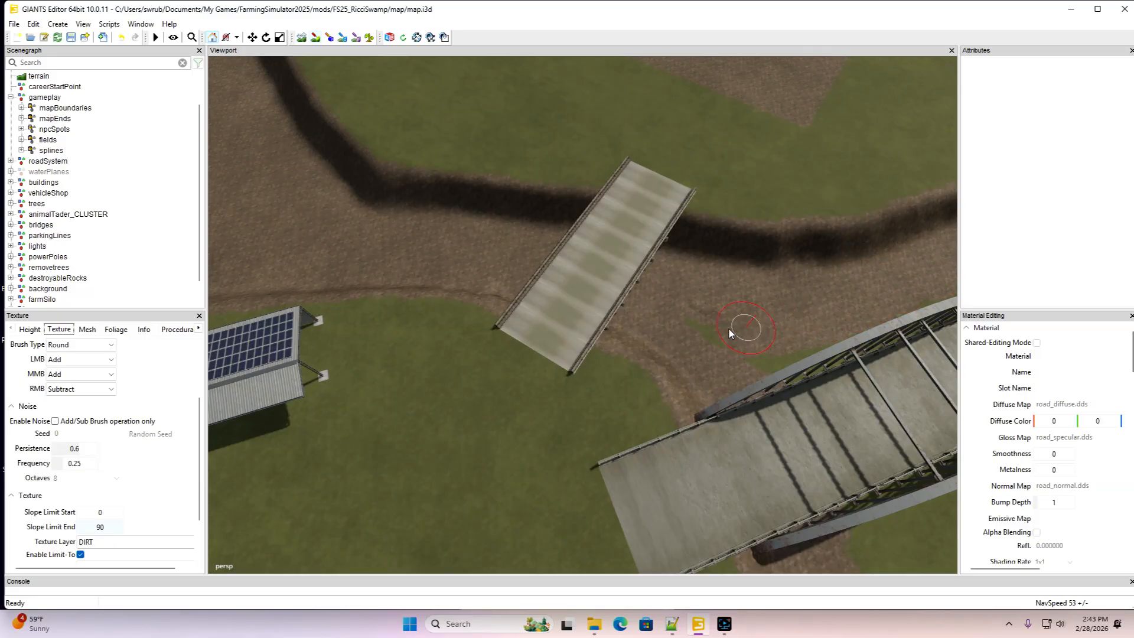
Save the map
{"action": "left_click", "coordinate": [315, 38]}
{"action": "scroll", "coordinate": [410, 149], "scroll_direction": "down", "scroll_amount": 4}
{"action": "scroll", "coordinate": [418, 102], "scroll_direction": "down", "scroll_amount": 4}
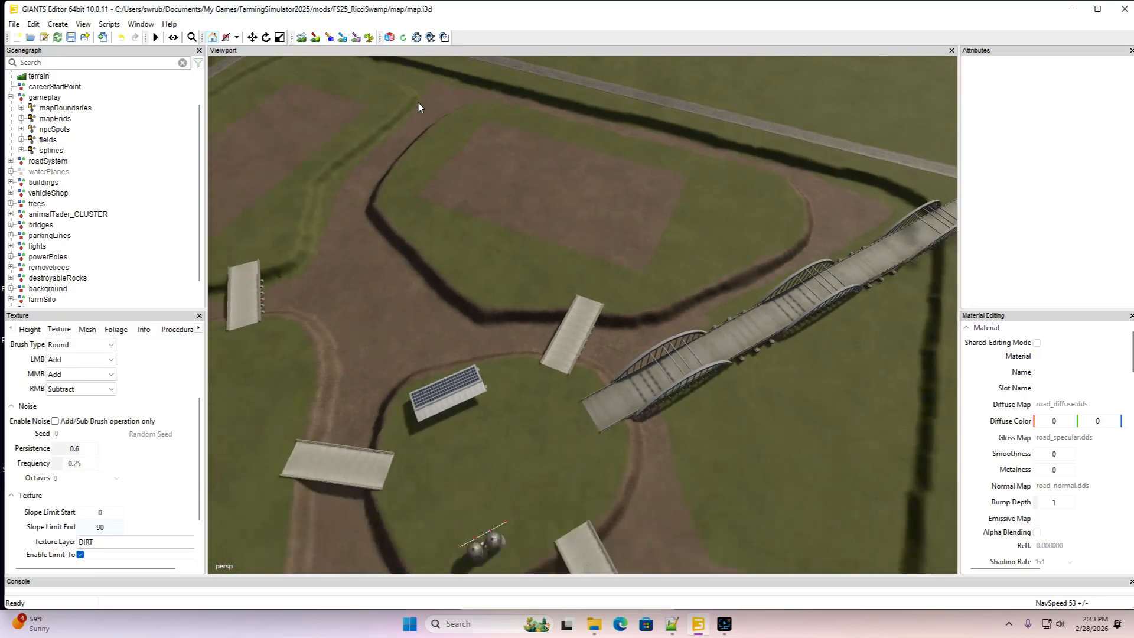
{"action": "left_click_drag", "start_coordinate": [418, 103], "coordinate": [568, 129], "text": "alt"}
{"action": "scroll", "coordinate": [568, 129], "scroll_direction": "up", "scroll_amount": 4}
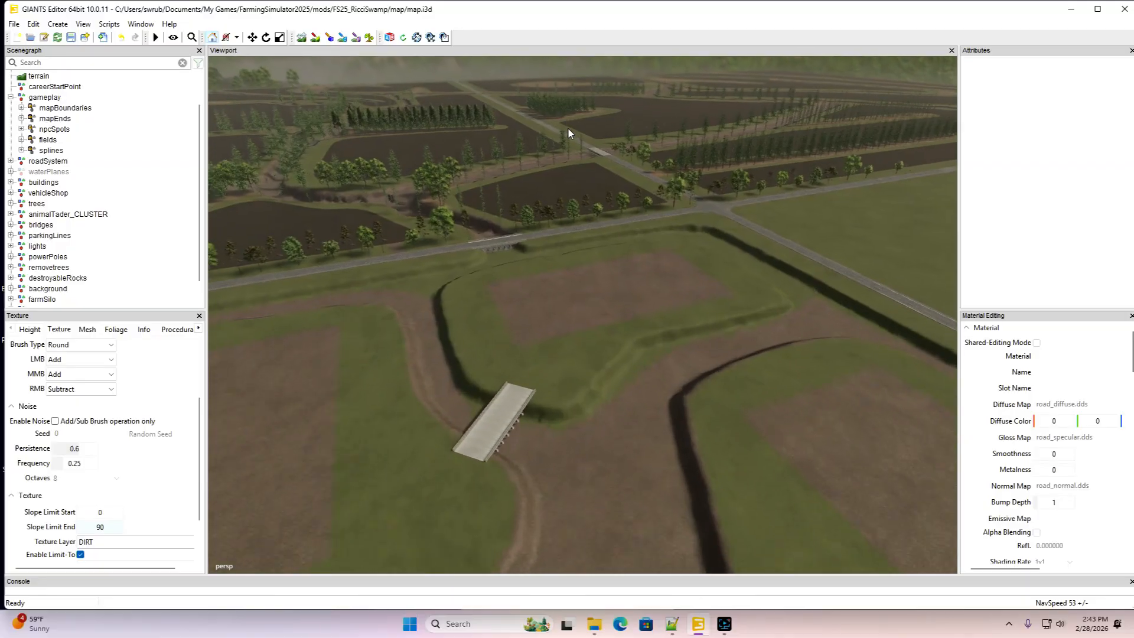
{"action": "scroll", "coordinate": [568, 128], "scroll_direction": "up", "scroll_amount": 3}
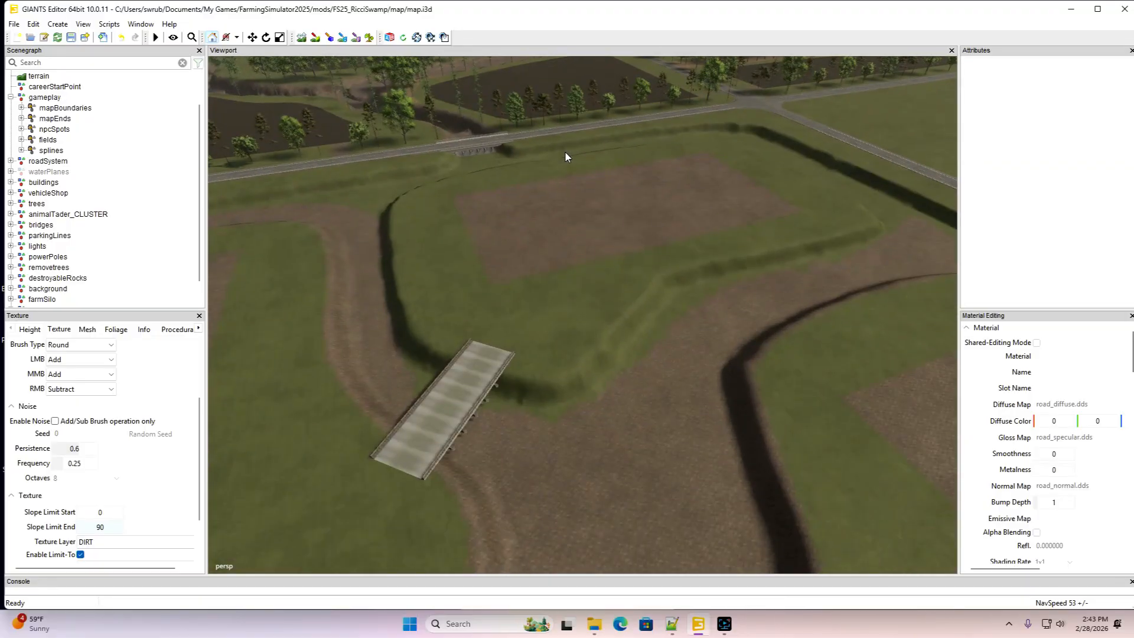
{"action": "left_click", "coordinate": [71, 37]}
Paint DIRT on the neighbouring field's bank on both sides of its small bridge and around the corner, covering the grassy foot
{"action": "left_click_drag", "start_coordinate": [593, 348], "coordinate": [632, 349], "text": "alt"}
{"action": "scroll", "coordinate": [685, 392], "scroll_direction": "up", "scroll_amount": 5}
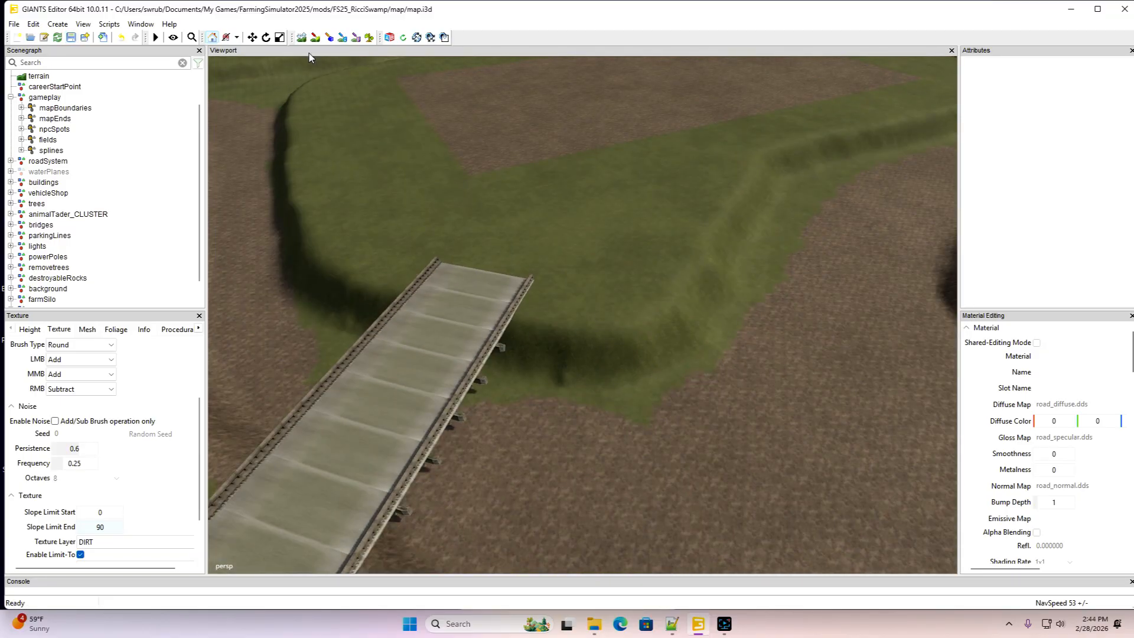
{"action": "left_click", "coordinate": [315, 39]}
{"action": "mouse_move", "coordinate": [278, 260]}
{"action": "left_mouse_down"}
{"action": "mouse_move", "coordinate": [310, 306]}
{"action": "mouse_move", "coordinate": [454, 356]}
{"action": "mouse_move", "coordinate": [647, 368]}
{"action": "mouse_move", "coordinate": [729, 298]}
{"action": "mouse_move", "coordinate": [803, 168]}
{"action": "mouse_move", "coordinate": [817, 241]}
{"action": "mouse_move", "coordinate": [640, 418]}
{"action": "mouse_move", "coordinate": [321, 331]}
{"action": "mouse_move", "coordinate": [480, 438]}
{"action": "left_mouse_up"}
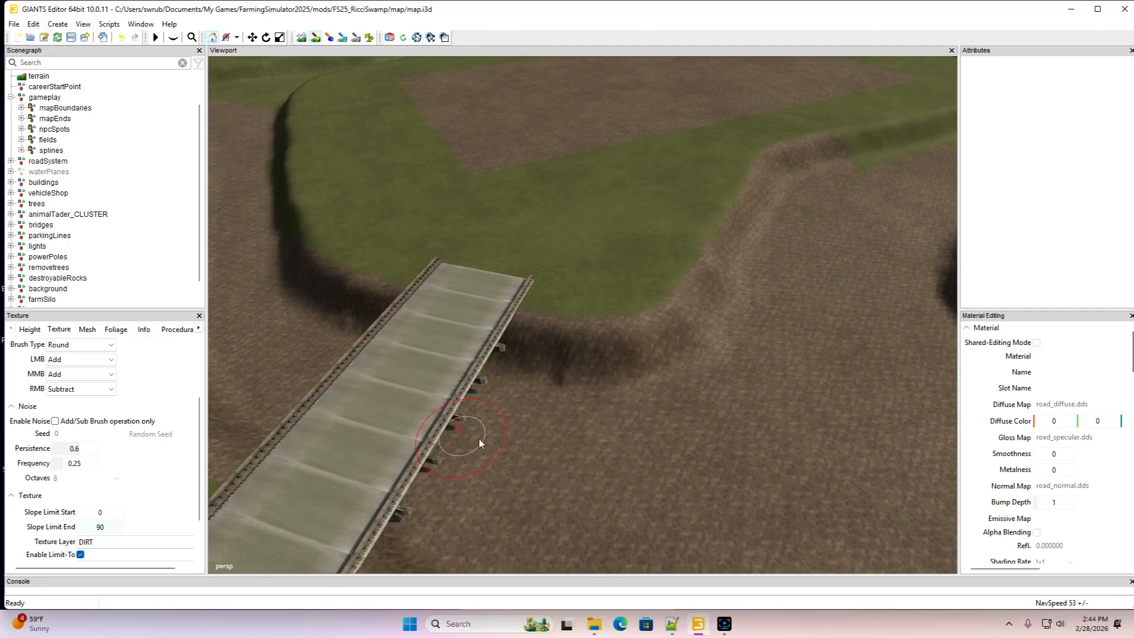
Extend the DIRT along the neighbouring field's straight bank to its far corner and fill the grassy fringe of the bed
{"action": "left_click", "coordinate": [313, 39]}
{"action": "mouse_move", "coordinate": [367, 138]}
{"action": "left_mouse_down", "text": "alt"}
{"action": "mouse_move", "coordinate": [462, 203]}
{"action": "mouse_move", "coordinate": [411, 190]}
{"action": "mouse_move", "coordinate": [386, 160]}
{"action": "left_mouse_up", "text": "alt"}
{"action": "left_click", "coordinate": [315, 37]}
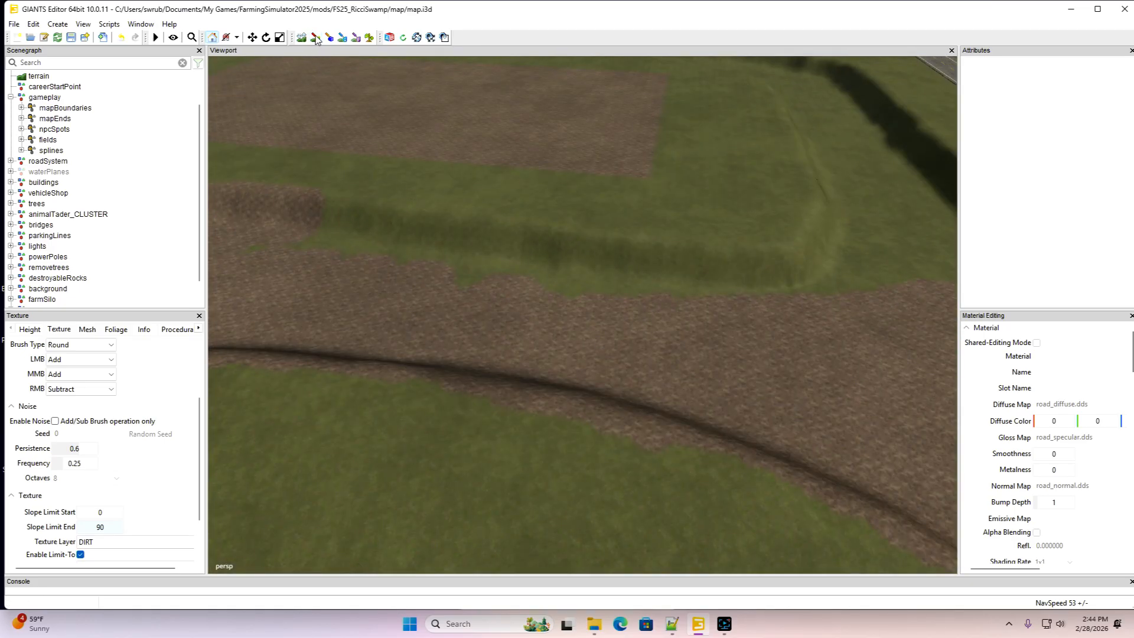
{"action": "left_click_drag", "start_coordinate": [317, 228], "coordinate": [478, 246]}
{"action": "mouse_move", "coordinate": [651, 272]}
{"action": "left_mouse_down"}
{"action": "mouse_move", "coordinate": [808, 279]}
{"action": "mouse_move", "coordinate": [846, 212]}
{"action": "mouse_move", "coordinate": [717, 312]}
{"action": "mouse_move", "coordinate": [242, 243]}
{"action": "left_mouse_up"}
Paint DIRT on the field's road-facing bank and around its corner, and cover the bed up to the opposite slope
{"action": "left_click", "coordinate": [317, 39]}
{"action": "mouse_move", "coordinate": [383, 103]}
{"action": "left_mouse_down", "text": "alt"}
{"action": "mouse_move", "coordinate": [388, 181]}
{"action": "mouse_move", "coordinate": [203, 165]}
{"action": "mouse_move", "coordinate": [200, 153]}
{"action": "left_mouse_up", "text": "alt"}
{"action": "left_click", "coordinate": [314, 41]}
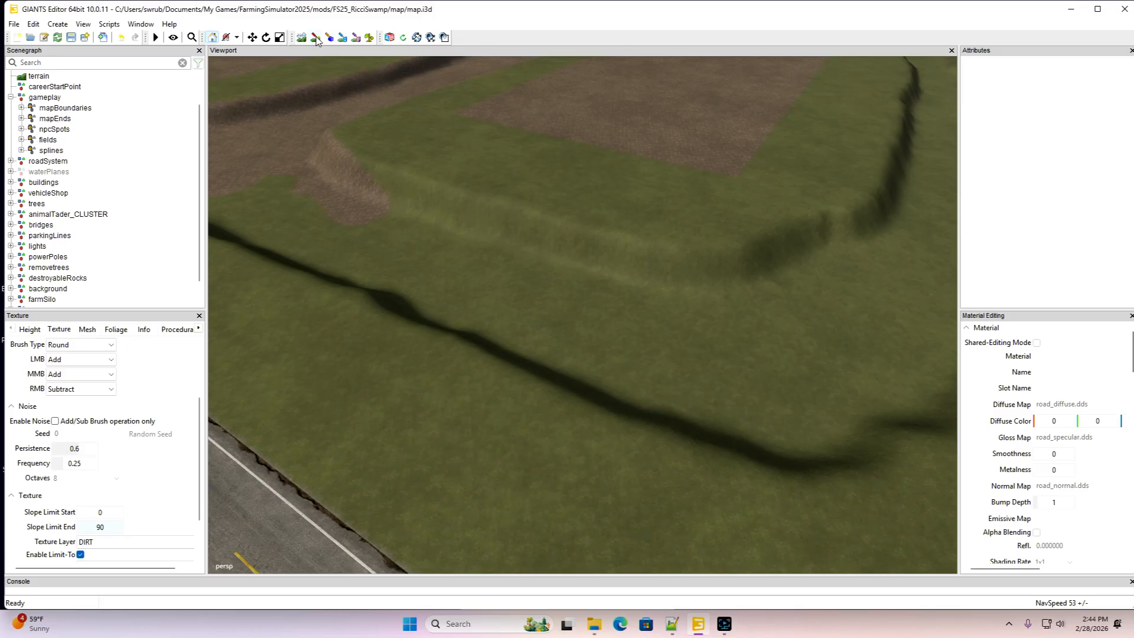
{"action": "left_click", "coordinate": [317, 39]}
{"action": "mouse_move", "coordinate": [538, 250]}
{"action": "left_mouse_down"}
{"action": "mouse_move", "coordinate": [716, 273]}
{"action": "mouse_move", "coordinate": [828, 248]}
{"action": "mouse_move", "coordinate": [895, 201]}
{"action": "mouse_move", "coordinate": [893, 262]}
{"action": "mouse_move", "coordinate": [650, 308]}
{"action": "mouse_move", "coordinate": [339, 222]}
{"action": "left_mouse_up"}
{"action": "mouse_move", "coordinate": [240, 164]}
{"action": "left_mouse_down"}
{"action": "mouse_move", "coordinate": [519, 313]}
{"action": "mouse_move", "coordinate": [816, 331]}
{"action": "mouse_move", "coordinate": [892, 300]}
{"action": "mouse_move", "coordinate": [553, 308]}
{"action": "mouse_move", "coordinate": [288, 202]}
{"action": "left_mouse_up"}
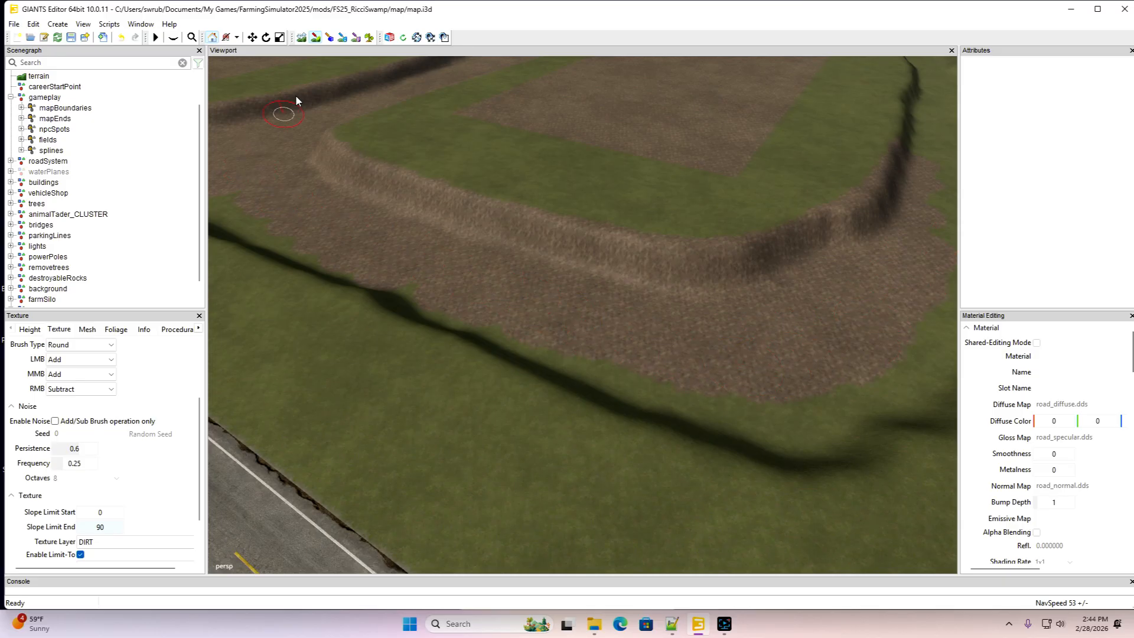
Continue the DIRT along the field bank opposite the road's guardrail and over the bed at its foot
{"action": "left_click", "coordinate": [317, 40]}
{"action": "left_click_drag", "start_coordinate": [525, 221], "coordinate": [537, 221], "text": "alt"}
{"action": "middle_click_drag", "start_coordinate": [537, 221], "coordinate": [496, 220], "text": "alt"}
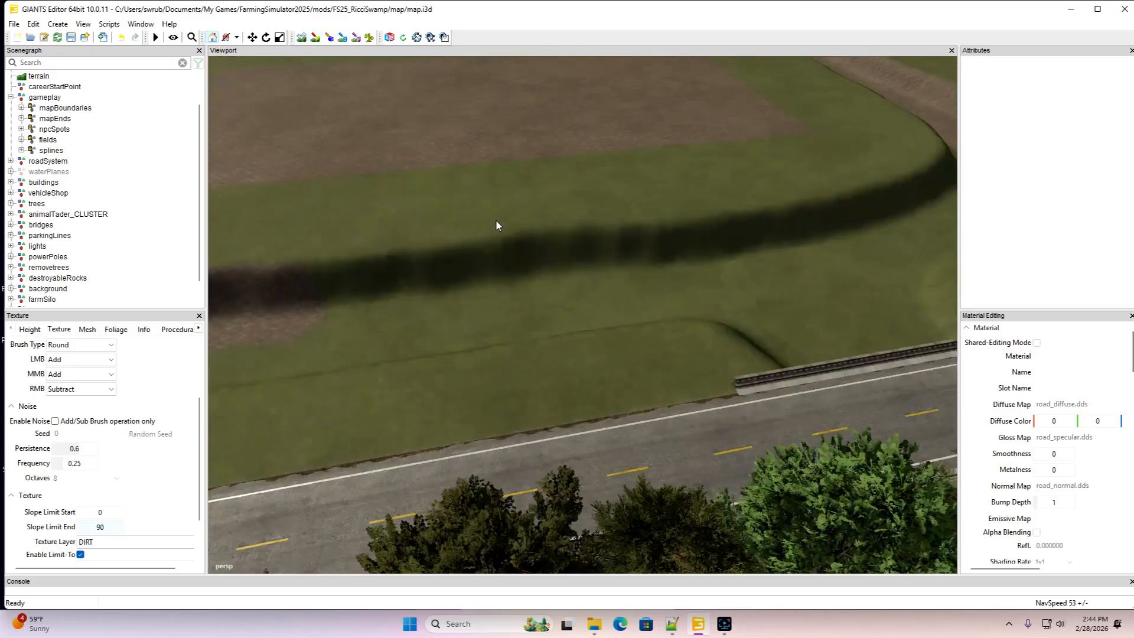
{"action": "left_click_drag", "start_coordinate": [496, 225], "coordinate": [385, 221], "text": "alt"}
{"action": "left_click", "coordinate": [316, 37]}
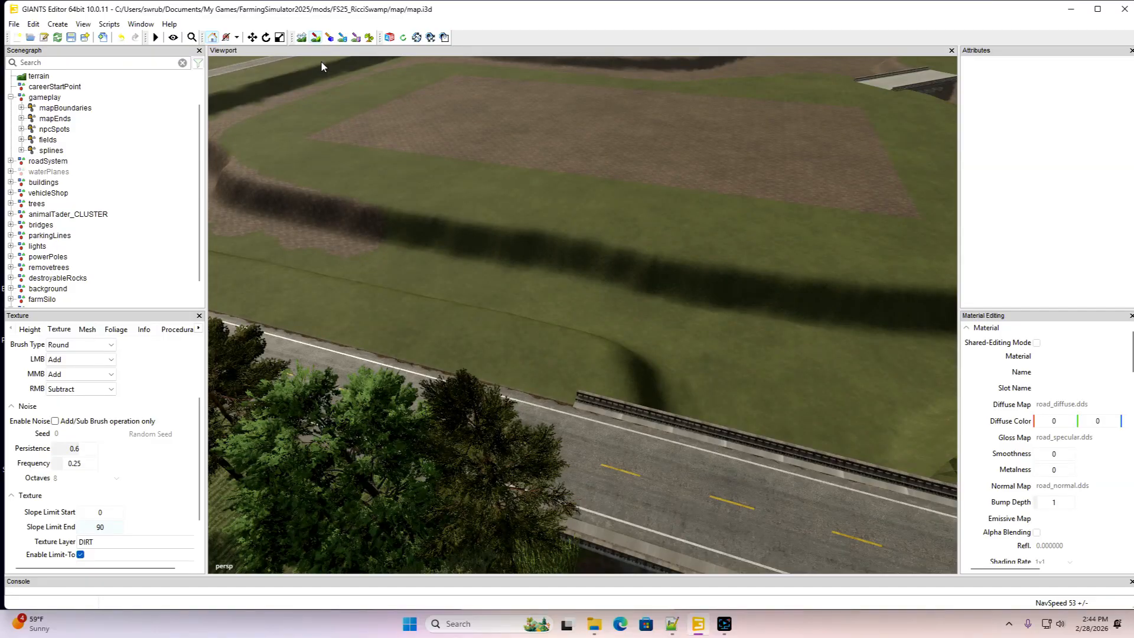
{"action": "mouse_move", "coordinate": [588, 286]}
{"action": "left_mouse_down"}
{"action": "mouse_move", "coordinate": [868, 322]}
{"action": "mouse_move", "coordinate": [741, 339]}
{"action": "mouse_move", "coordinate": [240, 216]}
{"action": "left_mouse_up"}
Paint DIRT on the field's last rounded bank corner up to the small bridge and fill the grassy bed around it
{"action": "left_click", "coordinate": [316, 39]}
{"action": "left_click_drag", "start_coordinate": [467, 165], "coordinate": [392, 161], "text": "alt"}
{"action": "middle_click_drag", "start_coordinate": [392, 161], "coordinate": [392, 161], "text": "alt"}
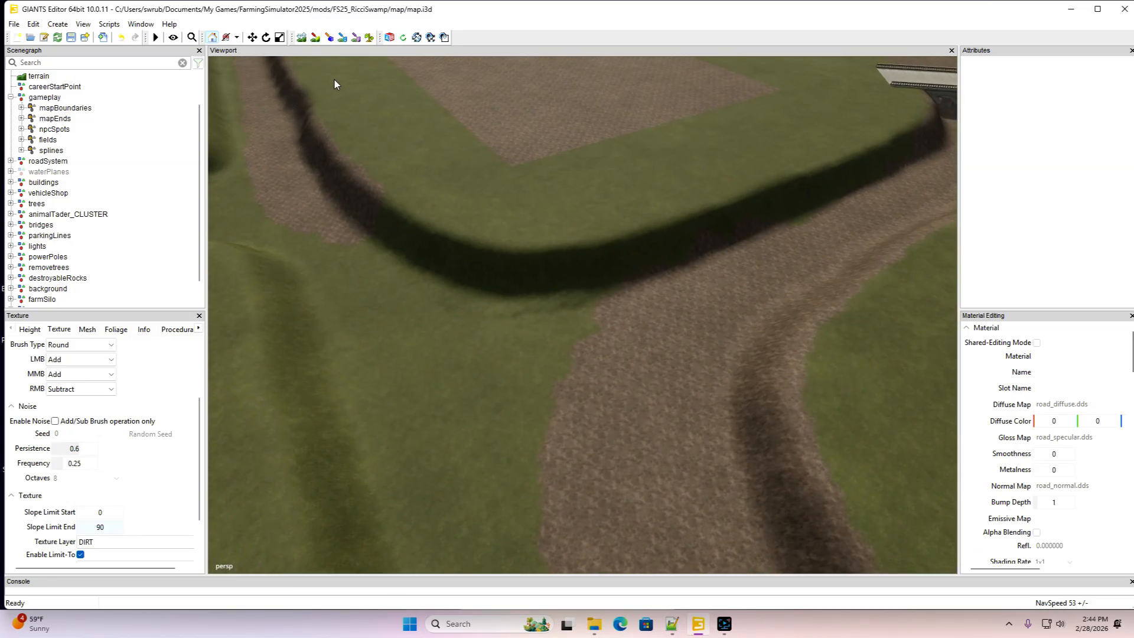
{"action": "left_click", "coordinate": [316, 37]}
{"action": "left_click_drag", "start_coordinate": [341, 220], "coordinate": [412, 258]}
{"action": "mouse_move", "coordinate": [526, 287]}
{"action": "left_mouse_down"}
{"action": "mouse_move", "coordinate": [642, 273]}
{"action": "mouse_move", "coordinate": [847, 192]}
{"action": "left_mouse_up"}
{"action": "mouse_move", "coordinate": [927, 148]}
{"action": "left_mouse_down"}
{"action": "mouse_move", "coordinate": [680, 293]}
{"action": "mouse_move", "coordinate": [414, 290]}
{"action": "mouse_move", "coordinate": [296, 206]}
{"action": "left_mouse_up"}
{"action": "mouse_move", "coordinate": [512, 391]}
{"action": "left_mouse_down"}
{"action": "mouse_move", "coordinate": [555, 392]}
{"action": "mouse_move", "coordinate": [557, 356]}
{"action": "left_mouse_up"}
Paint DIRT on the bank below the paved city-building block up to the road bridge and fill the grassy bed along it
{"action": "left_click", "coordinate": [317, 39]}
{"action": "scroll", "coordinate": [446, 168], "scroll_direction": "down", "scroll_amount": 8}
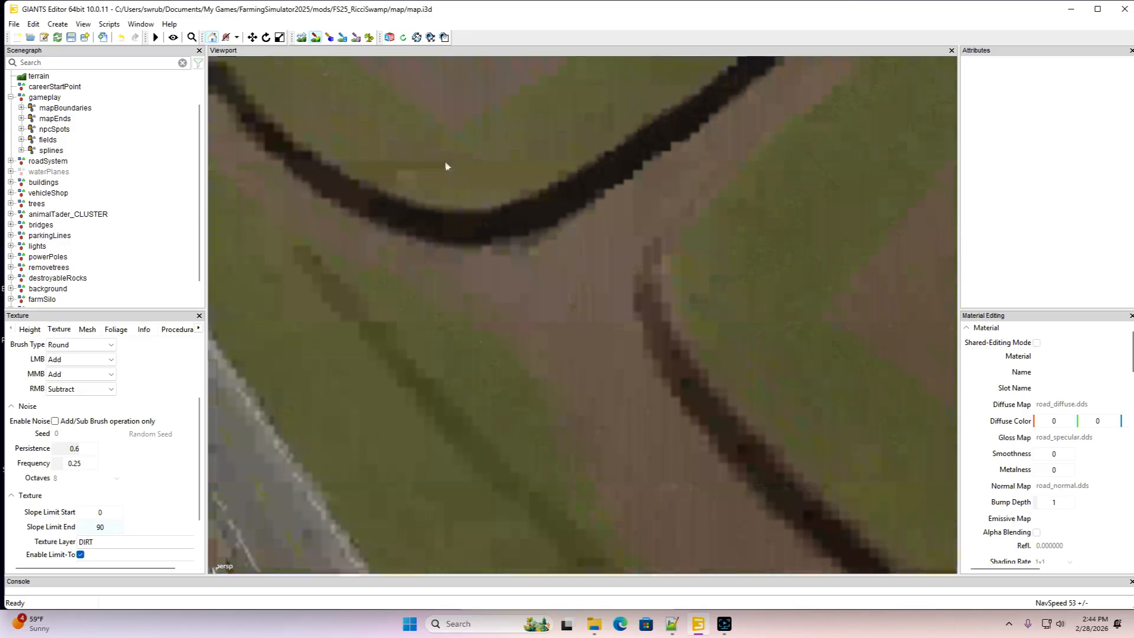
{"action": "mouse_move", "coordinate": [507, 142]}
{"action": "left_mouse_down", "text": "alt"}
{"action": "mouse_move", "coordinate": [500, 237]}
{"action": "mouse_move", "coordinate": [563, 237]}
{"action": "mouse_move", "coordinate": [456, 211]}
{"action": "left_mouse_up", "text": "alt"}
{"action": "left_click_drag", "start_coordinate": [539, 289], "coordinate": [600, 221], "text": "alt"}
{"action": "scroll", "coordinate": [539, 242], "scroll_direction": "up", "scroll_amount": 2}
{"action": "scroll", "coordinate": [540, 230], "scroll_direction": "up", "scroll_amount": 2}
{"action": "scroll", "coordinate": [600, 221], "scroll_direction": "up", "scroll_amount": 6}
{"action": "scroll", "coordinate": [600, 221], "scroll_direction": "up", "scroll_amount": 10}
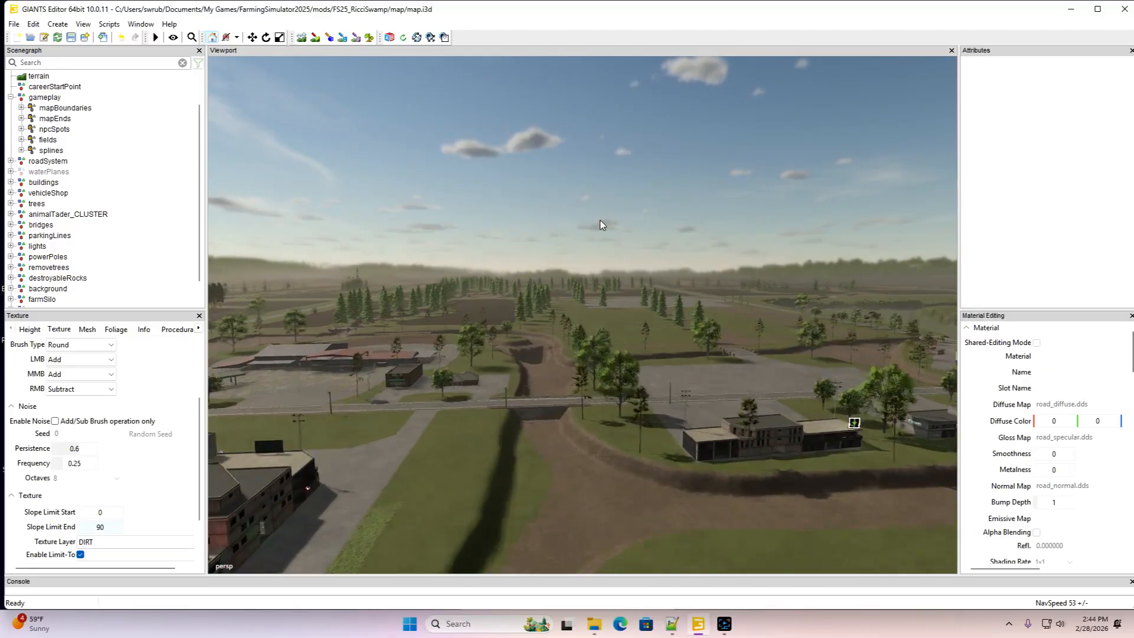
{"action": "left_click_drag", "start_coordinate": [601, 221], "coordinate": [364, 348], "text": "alt"}
{"action": "scroll", "coordinate": [462, 281], "scroll_direction": "down", "scroll_amount": 7}
{"action": "scroll", "coordinate": [447, 296], "scroll_direction": "down", "scroll_amount": 5}
{"action": "scroll", "coordinate": [353, 396], "scroll_direction": "up", "scroll_amount": 3}
{"action": "scroll", "coordinate": [364, 348], "scroll_direction": "up", "scroll_amount": 3}
{"action": "scroll", "coordinate": [364, 345], "scroll_direction": "down", "scroll_amount": 5}
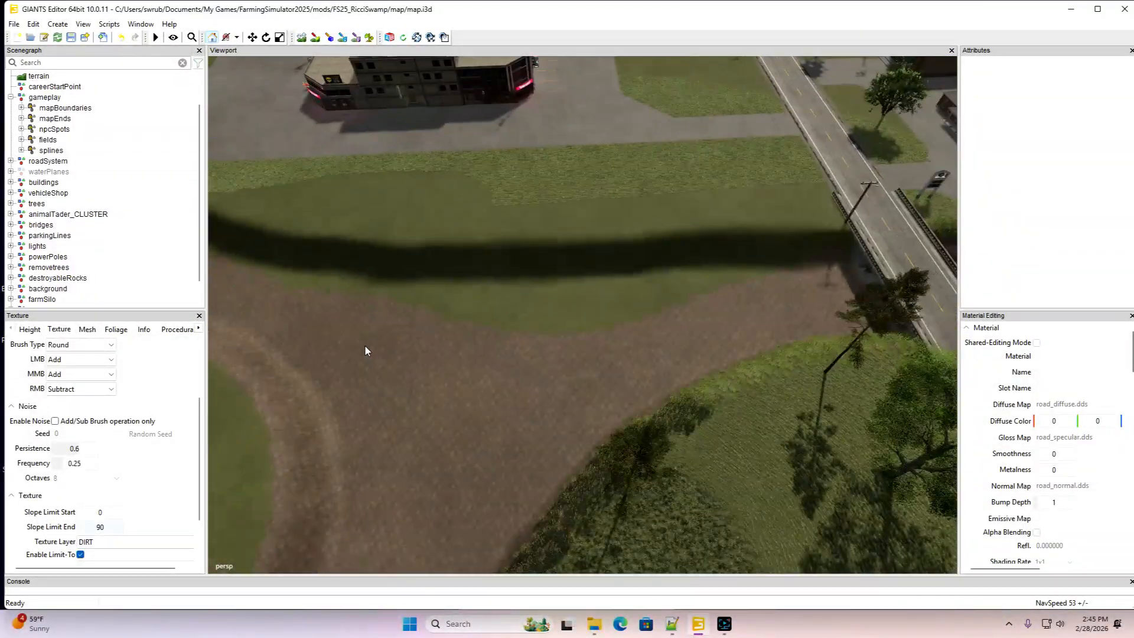
{"action": "left_click", "coordinate": [316, 39]}
{"action": "left_click_drag", "start_coordinate": [526, 275], "coordinate": [815, 261]}
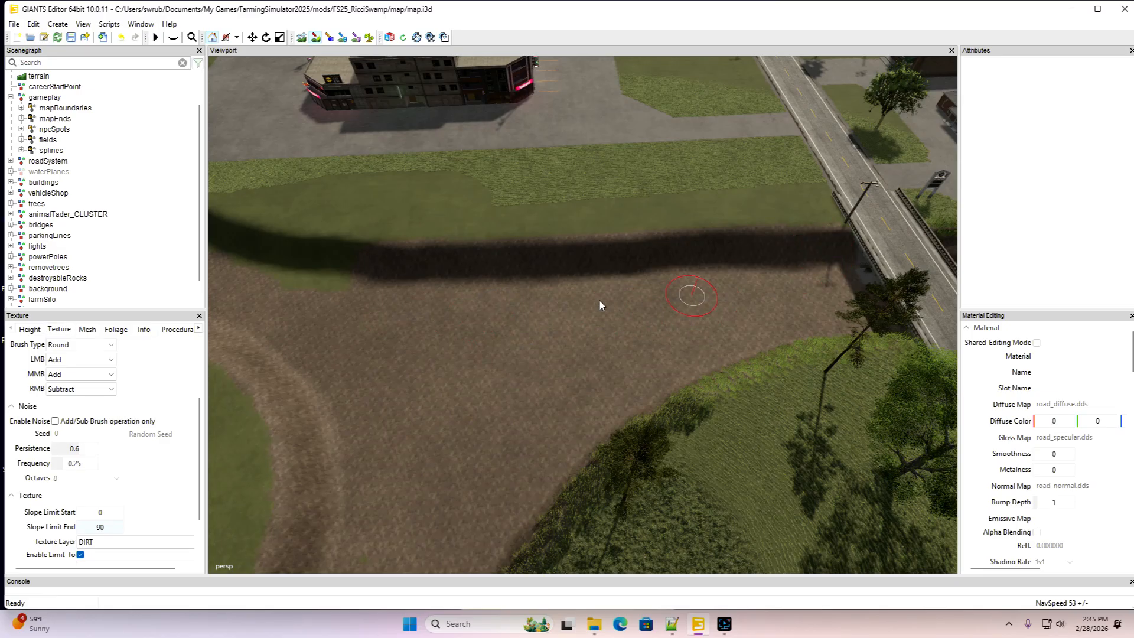
Paint DIRT on the dark bank curving around the corner of the paved city-building block, joining the existing dirt bed
{"action": "mouse_move", "coordinate": [353, 182]}
{"action": "left_mouse_down", "text": "alt"}
{"action": "mouse_move", "coordinate": [389, 113]}
{"action": "mouse_move", "coordinate": [339, 118]}
{"action": "mouse_move", "coordinate": [392, 210]}
{"action": "left_mouse_up", "text": "alt"}
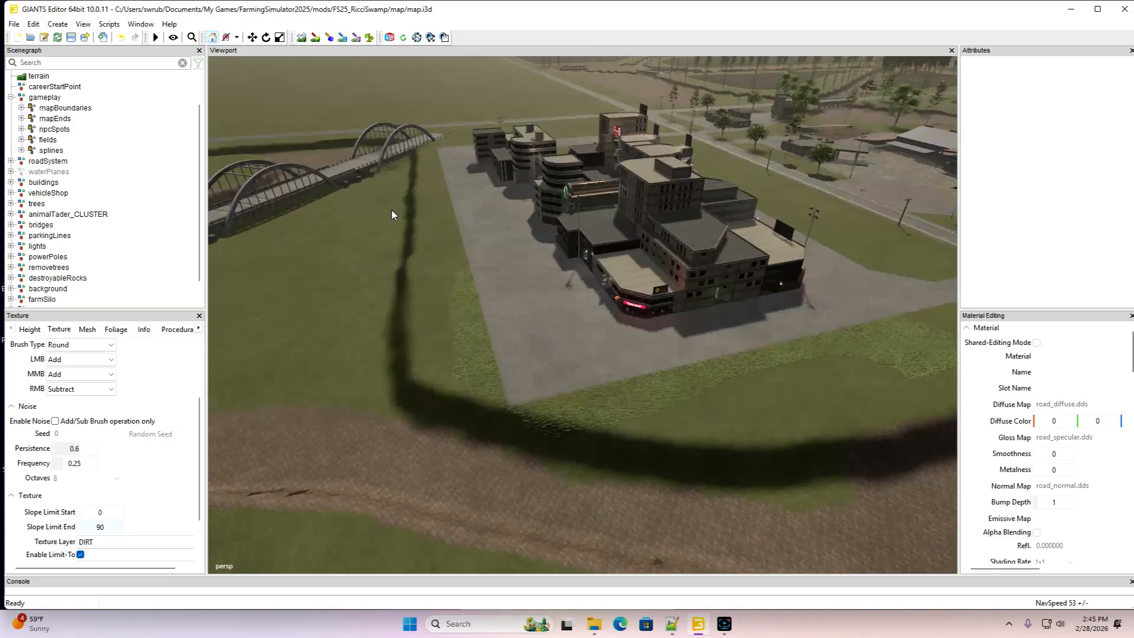
{"action": "left_click", "coordinate": [315, 37]}
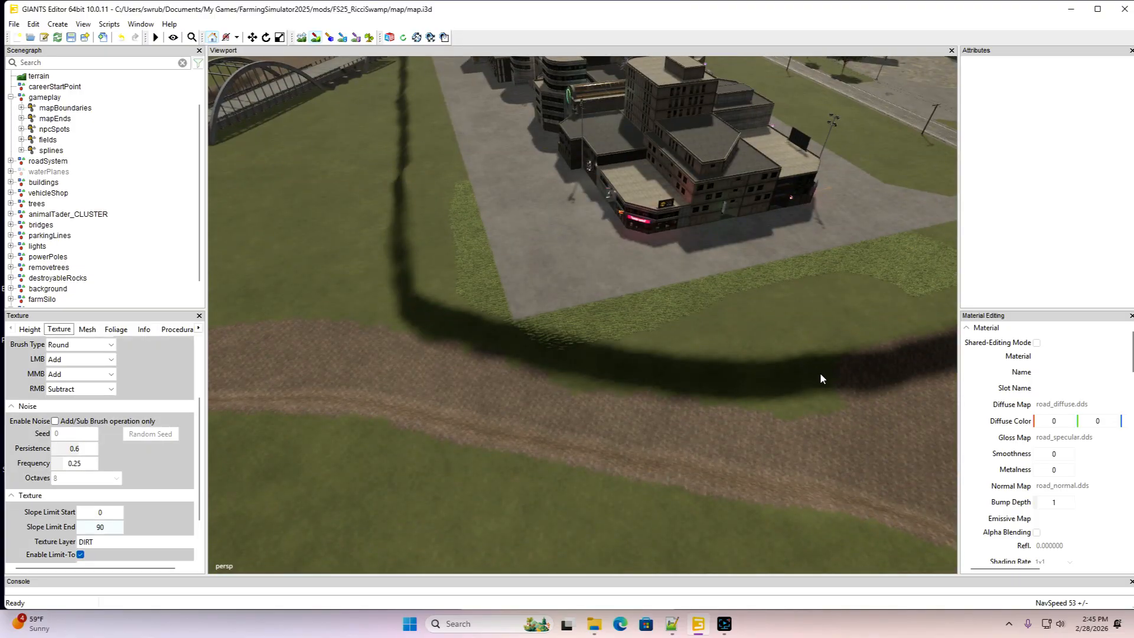
{"action": "mouse_move", "coordinate": [821, 378]}
{"action": "left_mouse_down"}
{"action": "mouse_move", "coordinate": [865, 385]}
{"action": "mouse_move", "coordinate": [628, 384]}
{"action": "mouse_move", "coordinate": [505, 353]}
{"action": "mouse_move", "coordinate": [413, 307]}
{"action": "mouse_move", "coordinate": [441, 352]}
{"action": "left_mouse_up"}
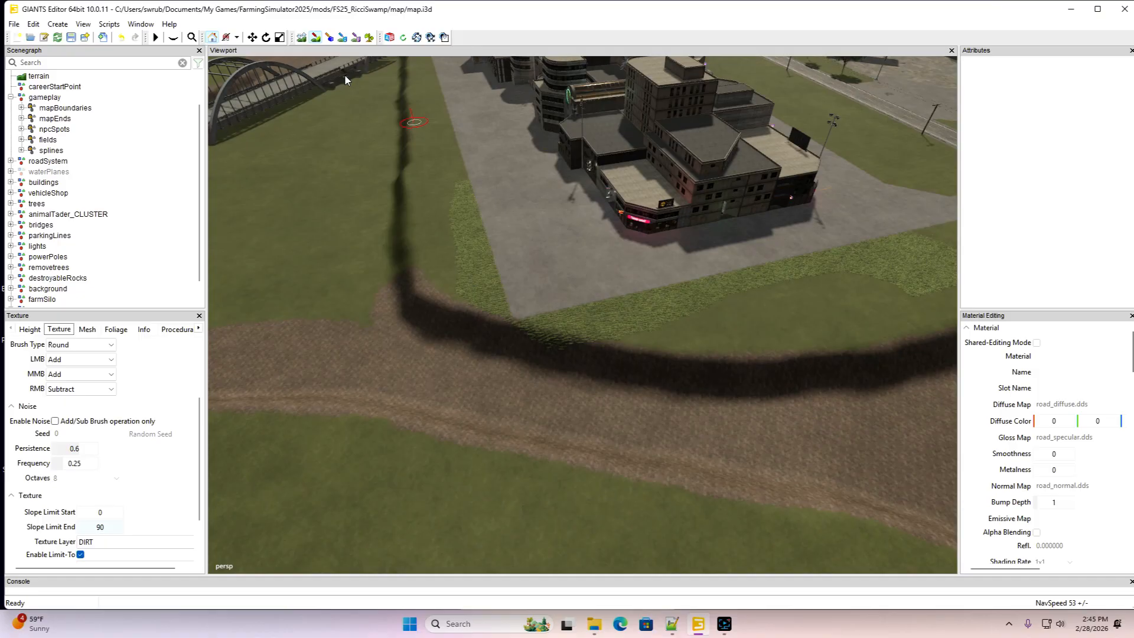
{"action": "left_click", "coordinate": [317, 37]}
Paint DIRT along the long bank beside the city block toward the arched bridge and widen it over the grass at its foot
{"action": "mouse_move", "coordinate": [375, 140]}
{"action": "left_mouse_down", "text": "alt"}
{"action": "mouse_move", "coordinate": [452, 175]}
{"action": "mouse_move", "coordinate": [493, 164]}
{"action": "mouse_move", "coordinate": [451, 219]}
{"action": "mouse_move", "coordinate": [388, 166]}
{"action": "left_mouse_up", "text": "alt"}
{"action": "left_click", "coordinate": [316, 37]}
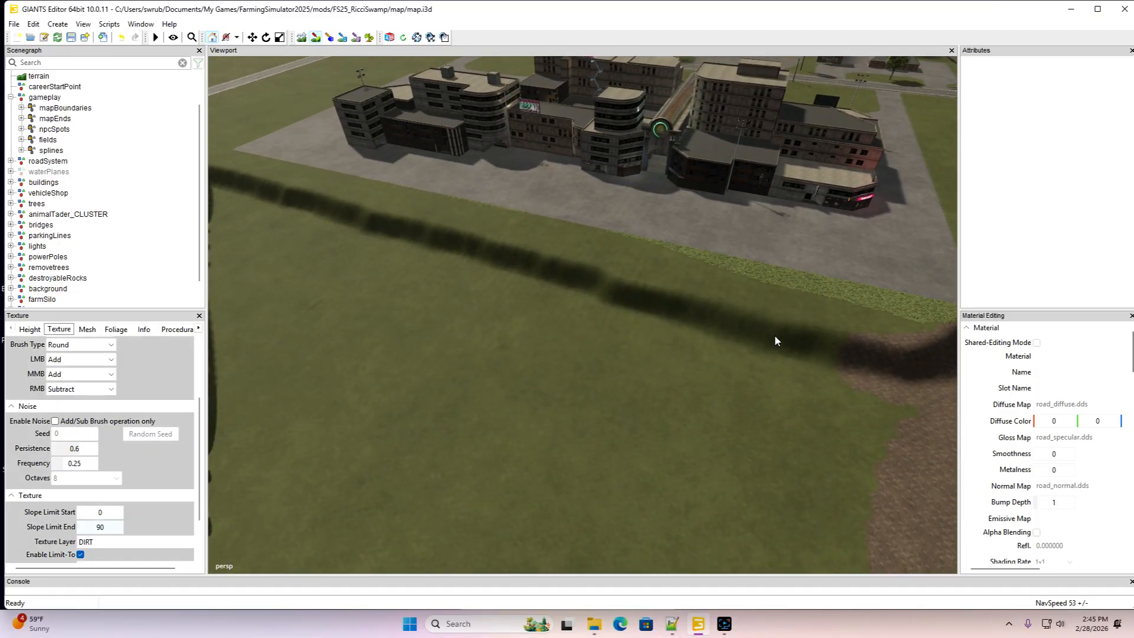
{"action": "mouse_move", "coordinate": [878, 367]}
{"action": "left_mouse_down"}
{"action": "mouse_move", "coordinate": [655, 316]}
{"action": "mouse_move", "coordinate": [264, 200]}
{"action": "left_mouse_up"}
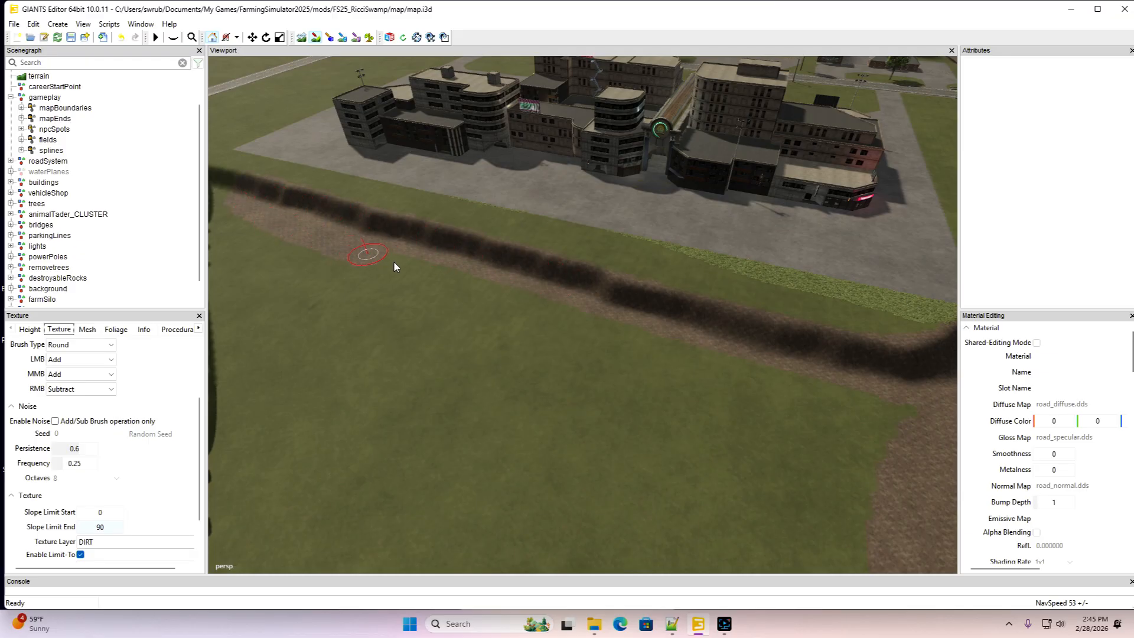
{"action": "left_click_drag", "start_coordinate": [517, 299], "coordinate": [887, 406]}
{"action": "left_click", "coordinate": [316, 37]}
Paint DIRT on the curved bank at the road-side end of the arched bridge and fill the grassy bed beside and beneath it
{"action": "mouse_move", "coordinate": [554, 388]}
{"action": "left_mouse_down", "text": "alt"}
{"action": "mouse_move", "coordinate": [605, 386]}
{"action": "mouse_move", "coordinate": [495, 385]}
{"action": "left_mouse_up", "text": "alt"}
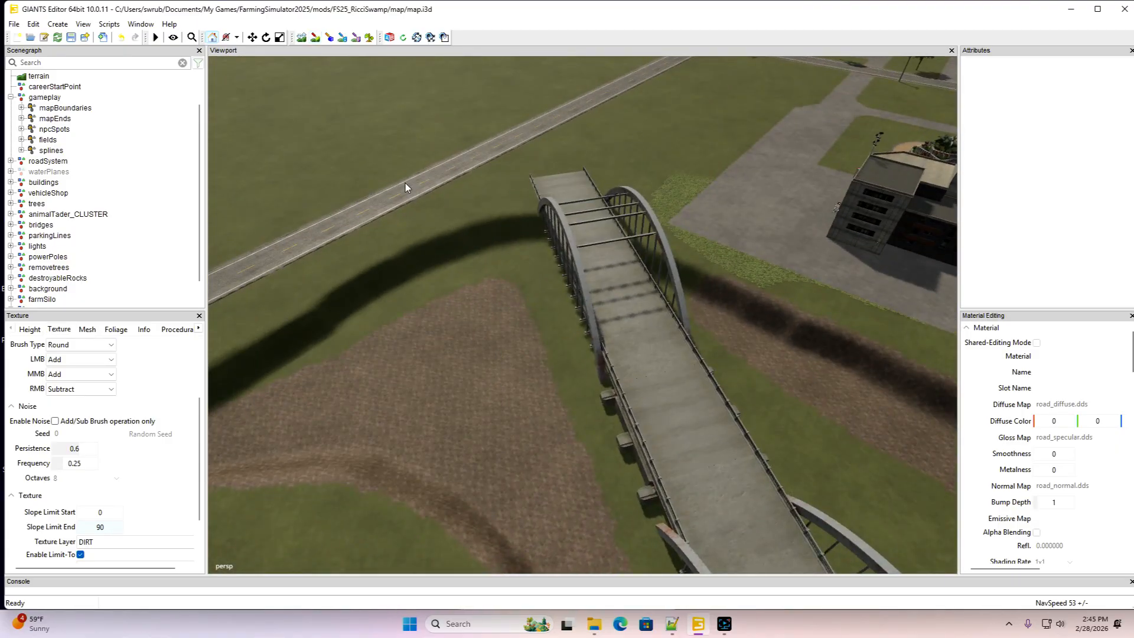
{"action": "left_click", "coordinate": [316, 38]}
{"action": "mouse_move", "coordinate": [467, 252]}
{"action": "left_mouse_down"}
{"action": "mouse_move", "coordinate": [425, 246]}
{"action": "mouse_move", "coordinate": [370, 298]}
{"action": "mouse_move", "coordinate": [299, 340]}
{"action": "left_mouse_up"}
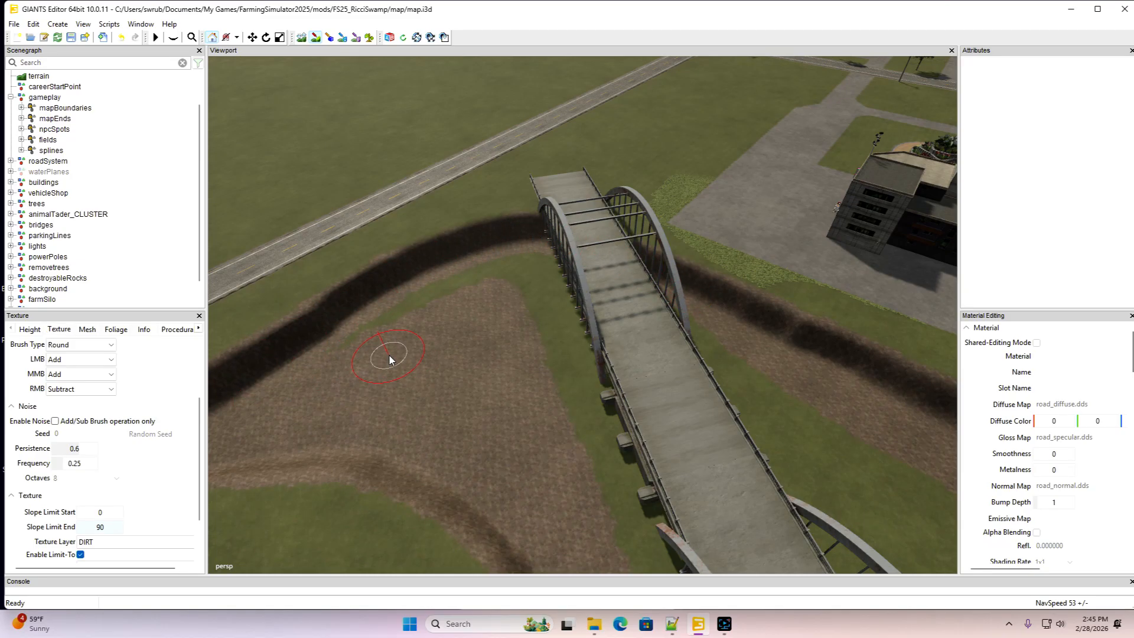
{"action": "mouse_move", "coordinate": [421, 356]}
{"action": "left_mouse_down"}
{"action": "mouse_move", "coordinate": [380, 354]}
{"action": "mouse_move", "coordinate": [469, 291]}
{"action": "mouse_move", "coordinate": [587, 290]}
{"action": "left_mouse_up"}
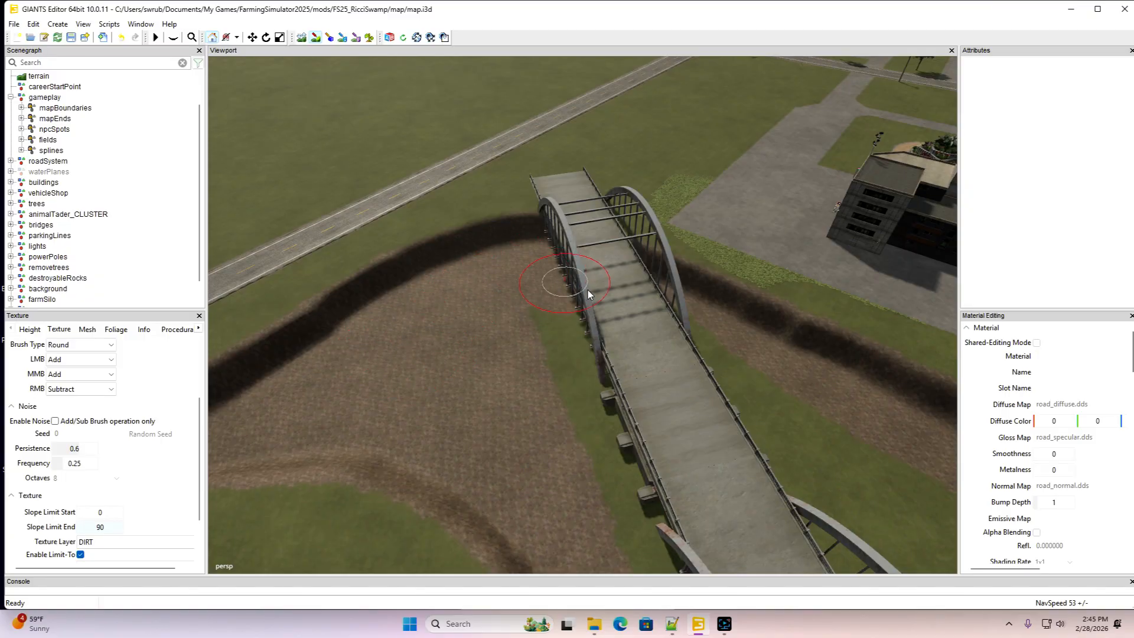
{"action": "mouse_move", "coordinate": [793, 426]}
{"action": "left_mouse_down"}
{"action": "mouse_move", "coordinate": [641, 435]}
{"action": "mouse_move", "coordinate": [580, 346]}
{"action": "mouse_move", "coordinate": [692, 398]}
{"action": "left_mouse_up"}
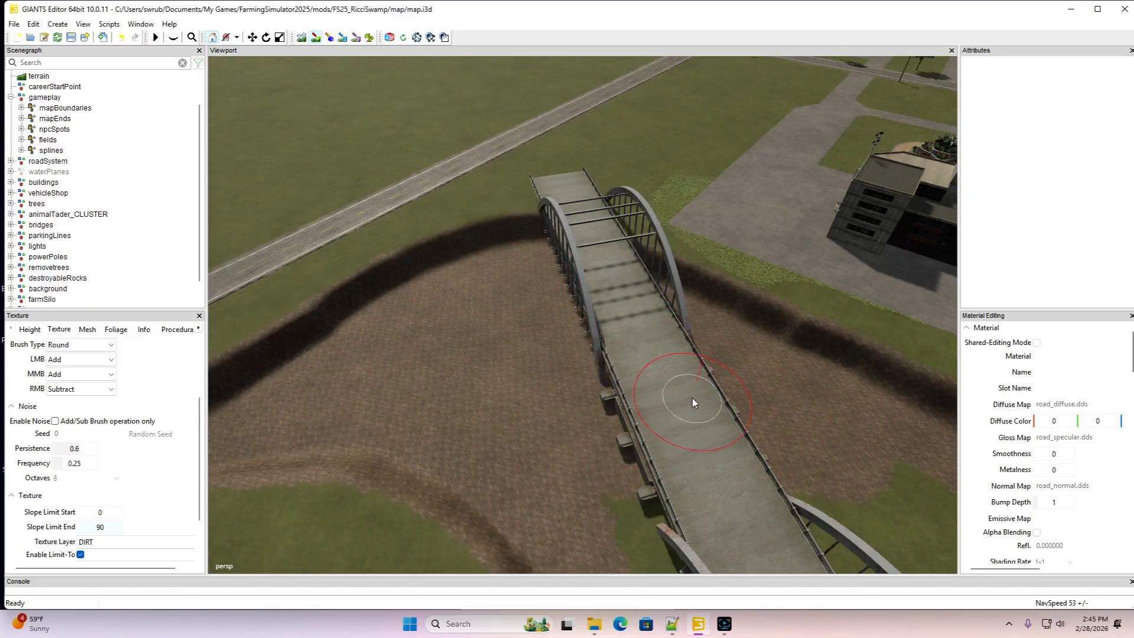
{"action": "left_click", "coordinate": [312, 37]}
Paint DIRT over the remaining grassy ground along the far span of the arched bridge
{"action": "mouse_move", "coordinate": [360, 204]}
{"action": "left_mouse_down", "text": "alt"}
{"action": "mouse_move", "coordinate": [691, 191]}
{"action": "mouse_move", "coordinate": [732, 157]}
{"action": "left_mouse_up", "text": "alt"}
{"action": "left_click", "coordinate": [316, 36]}
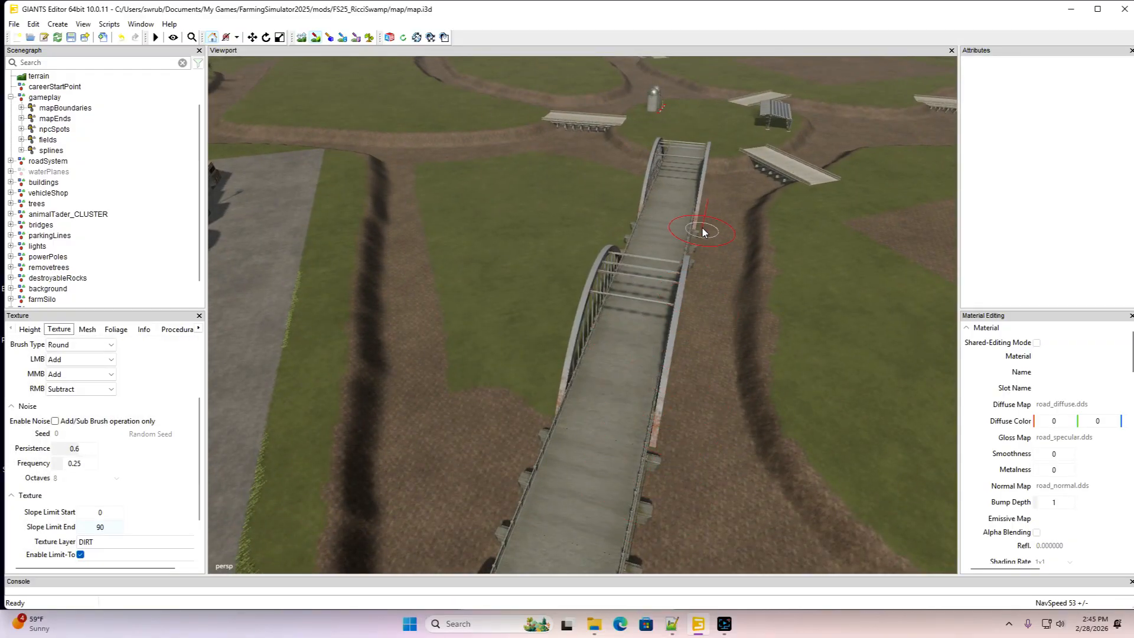
{"action": "mouse_move", "coordinate": [645, 187]}
{"action": "left_mouse_down"}
{"action": "mouse_move", "coordinate": [607, 337]}
{"action": "mouse_move", "coordinate": [559, 349]}
{"action": "mouse_move", "coordinate": [615, 208]}
{"action": "mouse_move", "coordinate": [592, 168]}
{"action": "left_mouse_up"}
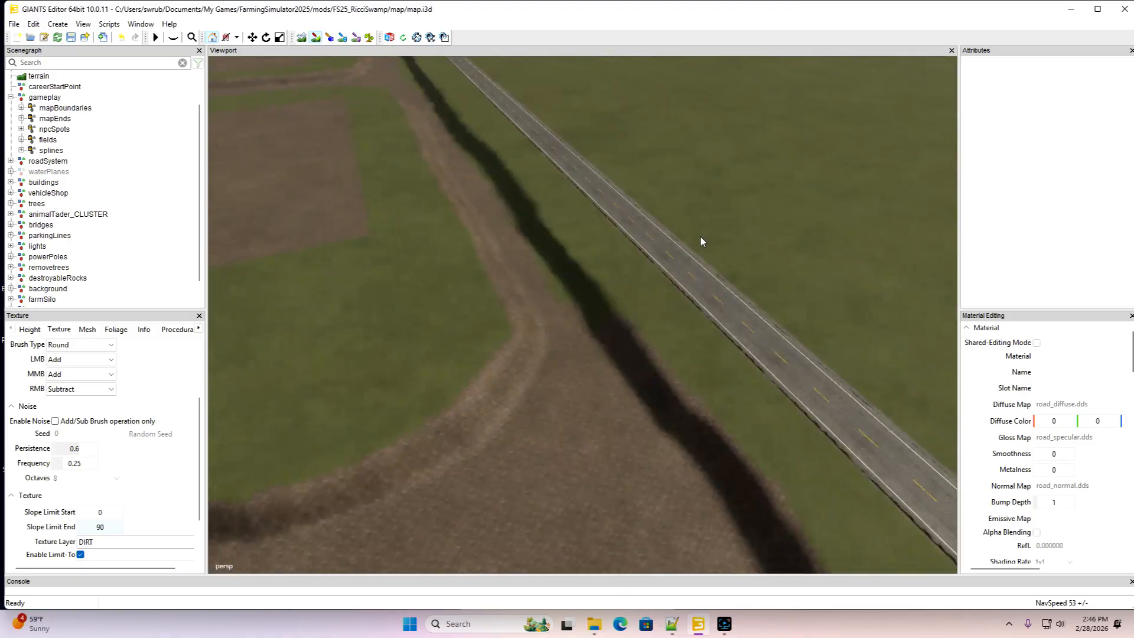
Continue the DIRT along the long bank beside the straight road toward the intersection, including the grassy strip at its foot
{"action": "left_click_drag", "start_coordinate": [700, 236], "coordinate": [762, 250], "text": "alt"}
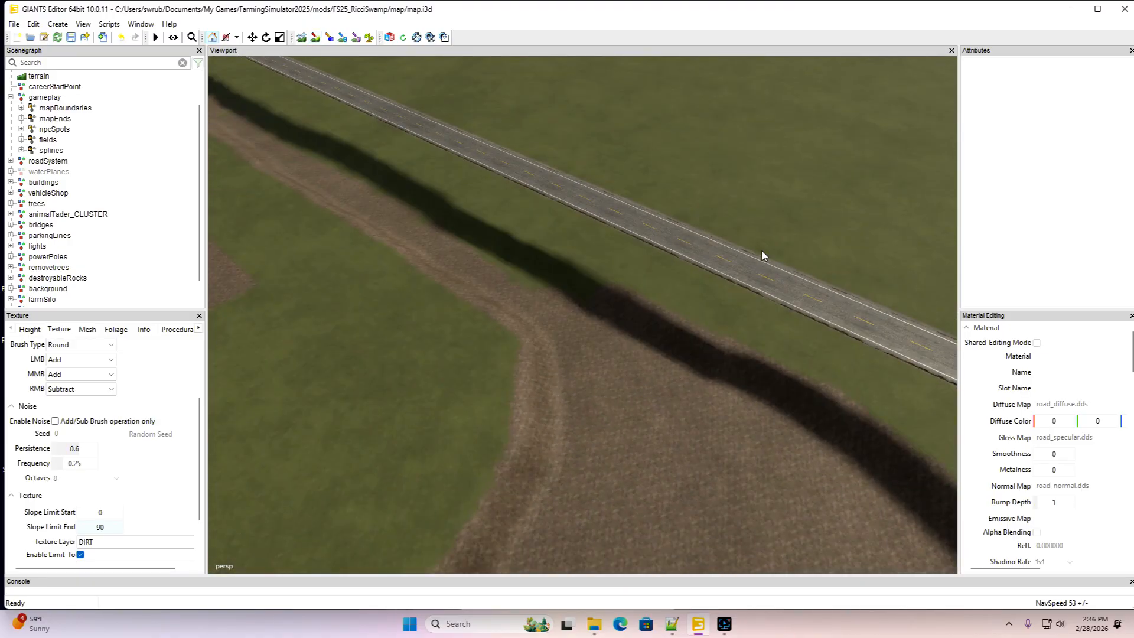
{"action": "left_click", "coordinate": [315, 37]}
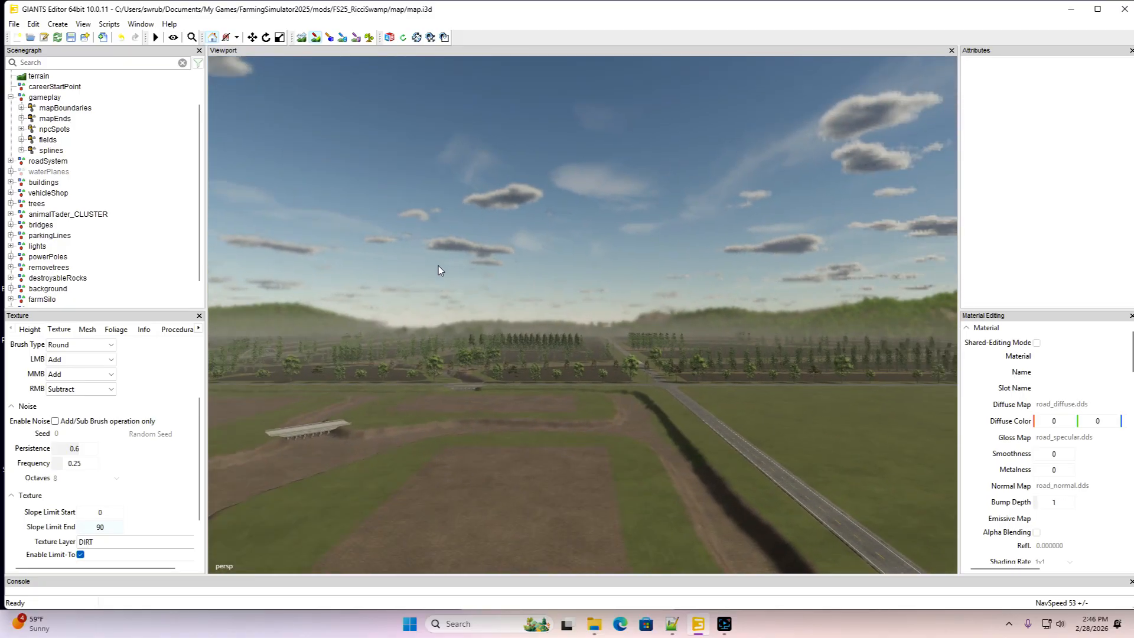
{"action": "scroll", "coordinate": [438, 266], "scroll_direction": "up", "scroll_amount": 3}
{"action": "mouse_move", "coordinate": [438, 266]}
{"action": "left_mouse_down", "text": "alt"}
{"action": "mouse_move", "coordinate": [555, 367]}
{"action": "mouse_move", "coordinate": [527, 338]}
{"action": "left_mouse_up", "text": "alt"}
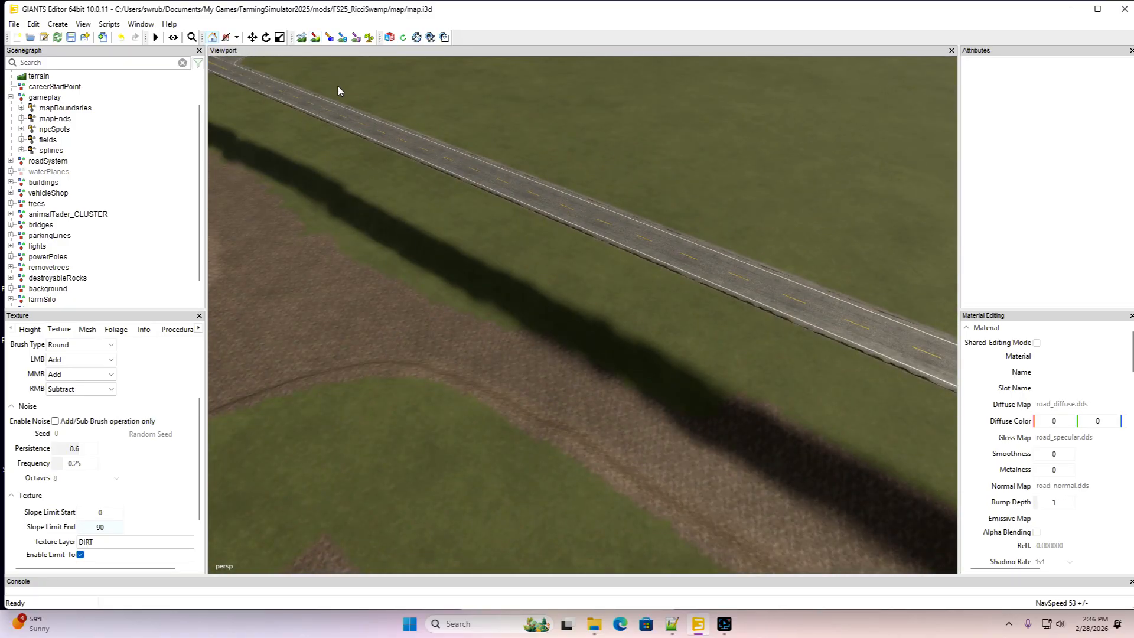
{"action": "left_click", "coordinate": [314, 36]}
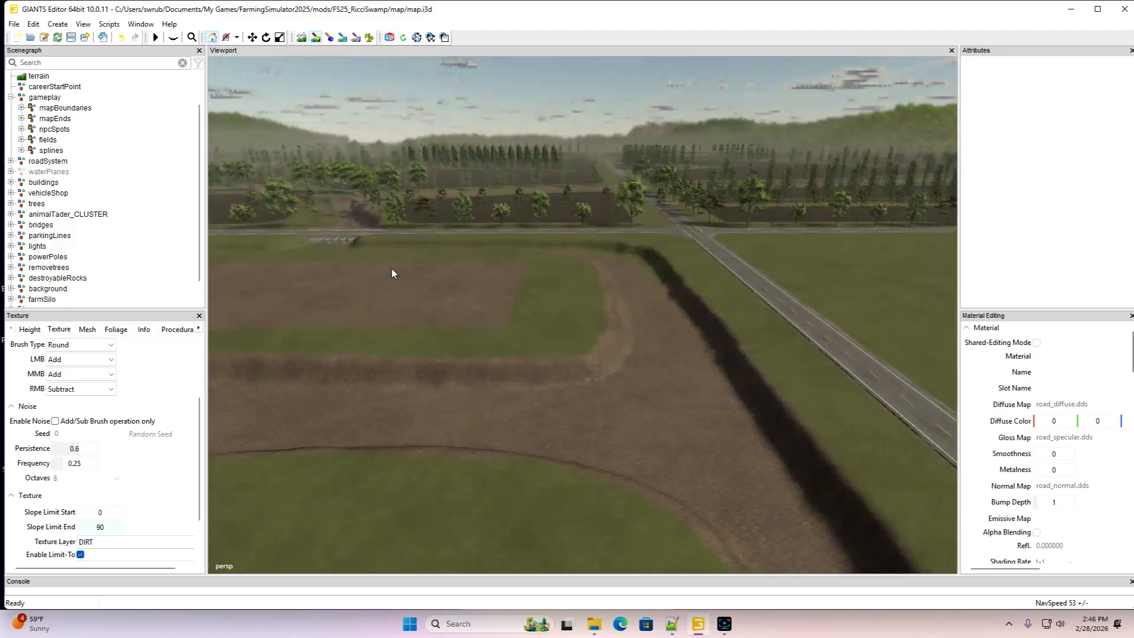
Paint DIRT around the bank corner below the road intersection and over the grass between it and the bed
{"action": "left_click_drag", "start_coordinate": [392, 268], "coordinate": [505, 324], "text": "alt"}
{"action": "scroll", "coordinate": [410, 235], "scroll_direction": "up", "scroll_amount": 4}
{"action": "scroll", "coordinate": [470, 335], "scroll_direction": "down", "scroll_amount": 2}
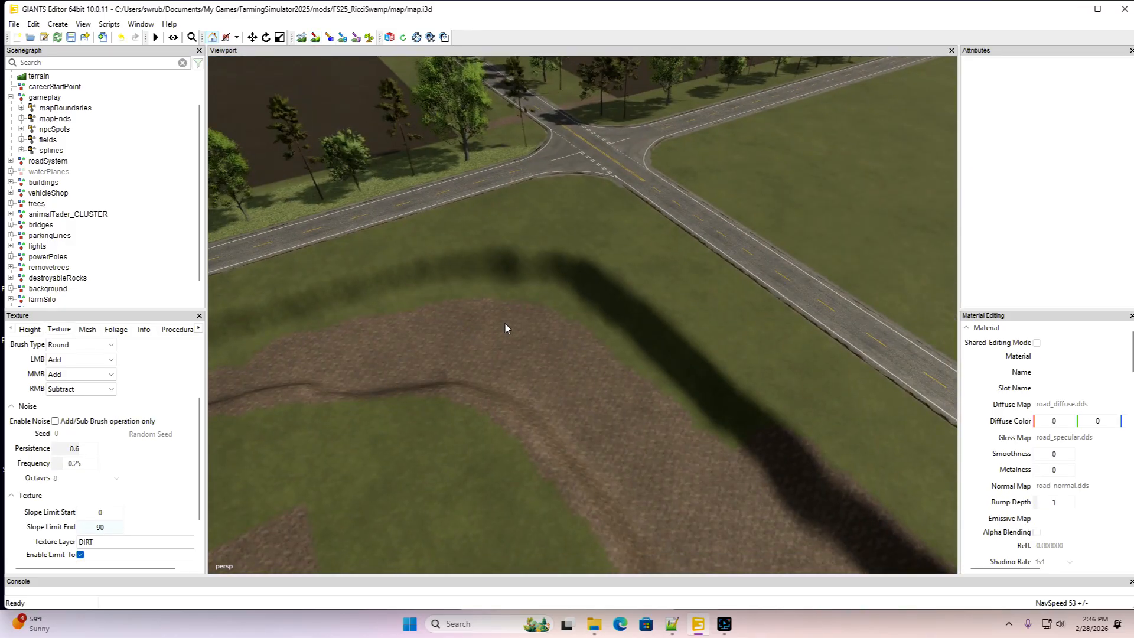
{"action": "left_click", "coordinate": [316, 37]}
{"action": "mouse_move", "coordinate": [717, 418]}
{"action": "left_mouse_down"}
{"action": "mouse_move", "coordinate": [625, 332]}
{"action": "mouse_move", "coordinate": [549, 286]}
{"action": "mouse_move", "coordinate": [470, 283]}
{"action": "mouse_move", "coordinate": [304, 327]}
{"action": "left_mouse_up"}
{"action": "left_click", "coordinate": [314, 42]}
Paint DIRT along the straight bank beside the tree-lined road up to the small road bridge
{"action": "key", "text": "a"}
{"action": "right_click_drag", "start_coordinate": [441, 220], "coordinate": [416, 213]}
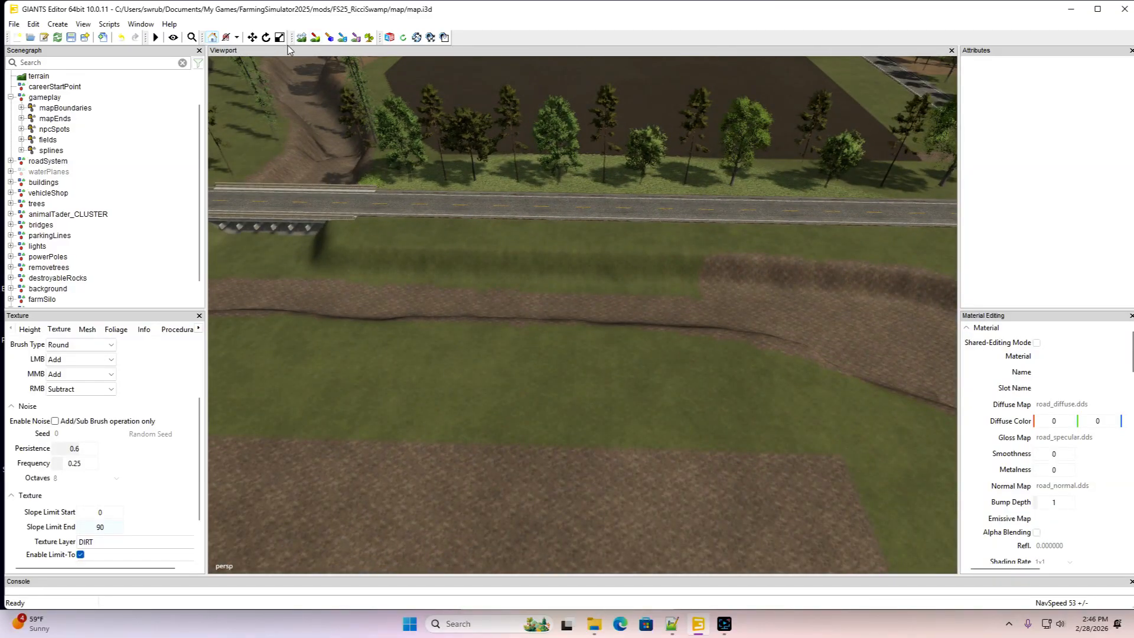
{"action": "left_click", "coordinate": [315, 38]}
{"action": "left_click", "coordinate": [318, 264]}
{"action": "left_click", "coordinate": [316, 39]}
Paint DIRT on both slopes at the small road bridge and fill the grassy bed in front of its opening
{"action": "mouse_move", "coordinate": [359, 147]}
{"action": "right_mouse_down"}
{"action": "mouse_move", "coordinate": [380, 148]}
{"action": "mouse_move", "coordinate": [388, 165]}
{"action": "right_mouse_up"}
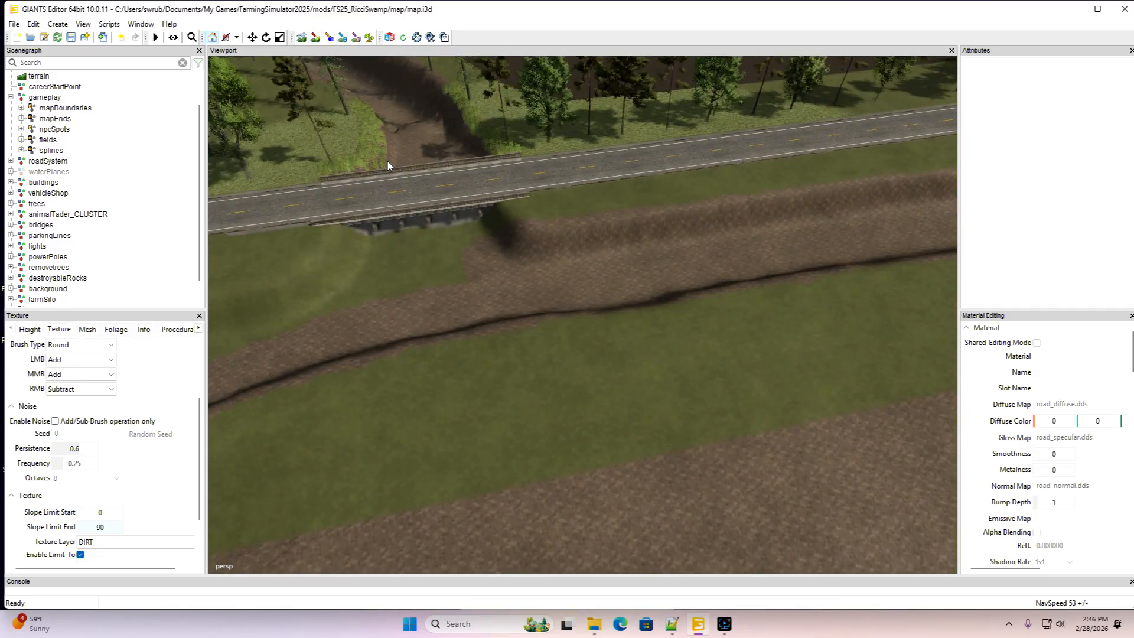
{"action": "left_click", "coordinate": [314, 38]}
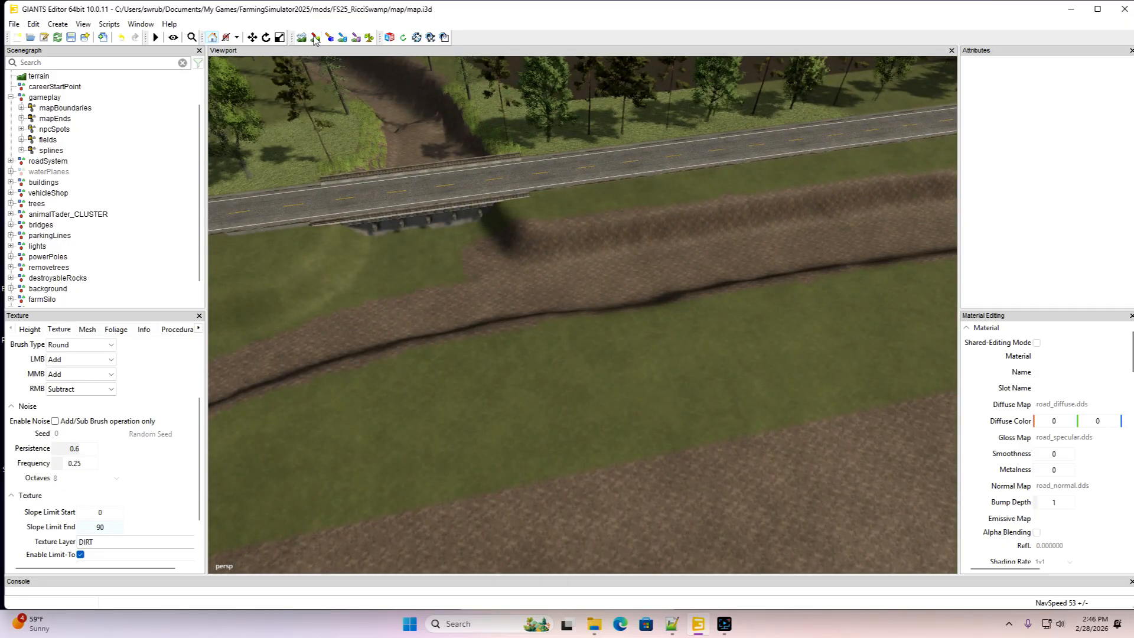
{"action": "left_click", "coordinate": [496, 239]}
{"action": "mouse_move", "coordinate": [300, 314]}
{"action": "left_mouse_down"}
{"action": "mouse_move", "coordinate": [490, 271]}
{"action": "mouse_move", "coordinate": [395, 294]}
{"action": "left_mouse_up"}
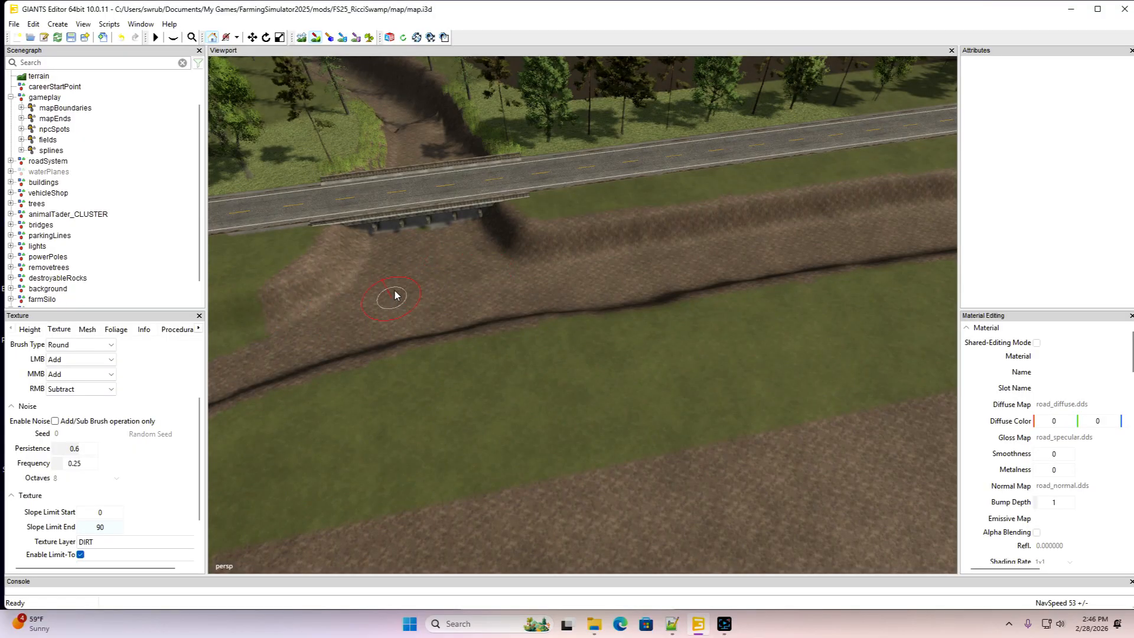
Paint DIRT on the roadside bank beyond the small bridge and over the grass between it and the channel junction
{"action": "left_click_drag", "start_coordinate": [596, 242], "coordinate": [452, 225], "text": "alt"}
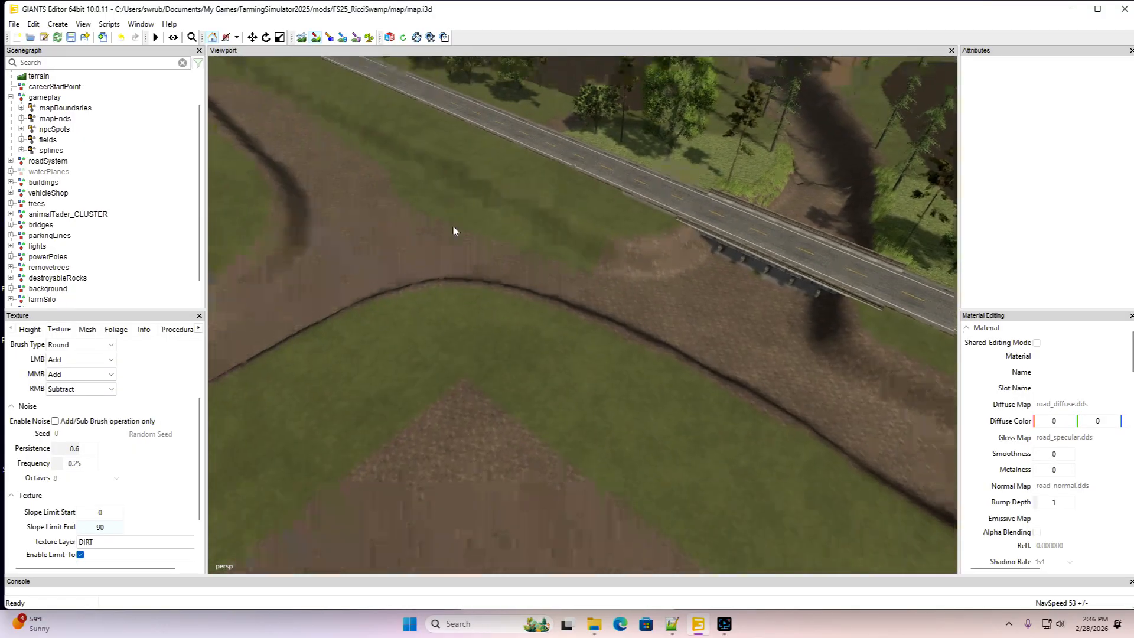
{"action": "left_click", "coordinate": [316, 39]}
{"action": "left_click_drag", "start_coordinate": [607, 266], "coordinate": [507, 226]}
{"action": "mouse_move", "coordinate": [591, 259]}
{"action": "left_mouse_down"}
{"action": "mouse_move", "coordinate": [400, 168]}
{"action": "mouse_move", "coordinate": [263, 76]}
{"action": "mouse_move", "coordinate": [267, 89]}
{"action": "left_mouse_up"}
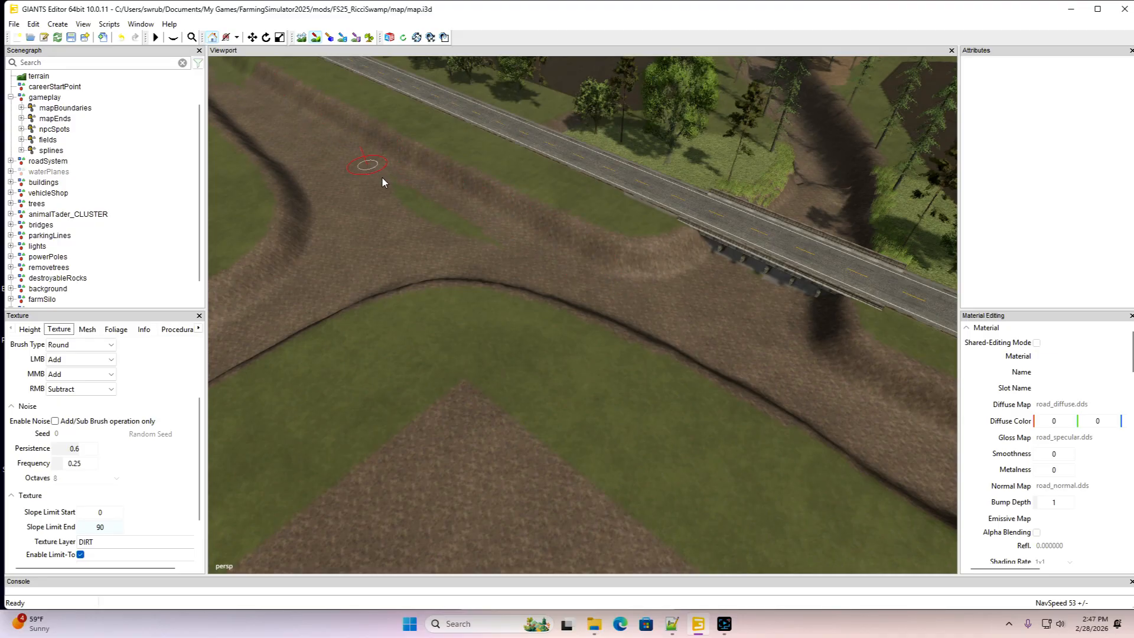
Continue the DIRT along the roadside bank toward the next narrow bridge and fill the grass strip along the bed
{"action": "left_click_drag", "start_coordinate": [507, 269], "coordinate": [477, 237], "text": "alt"}
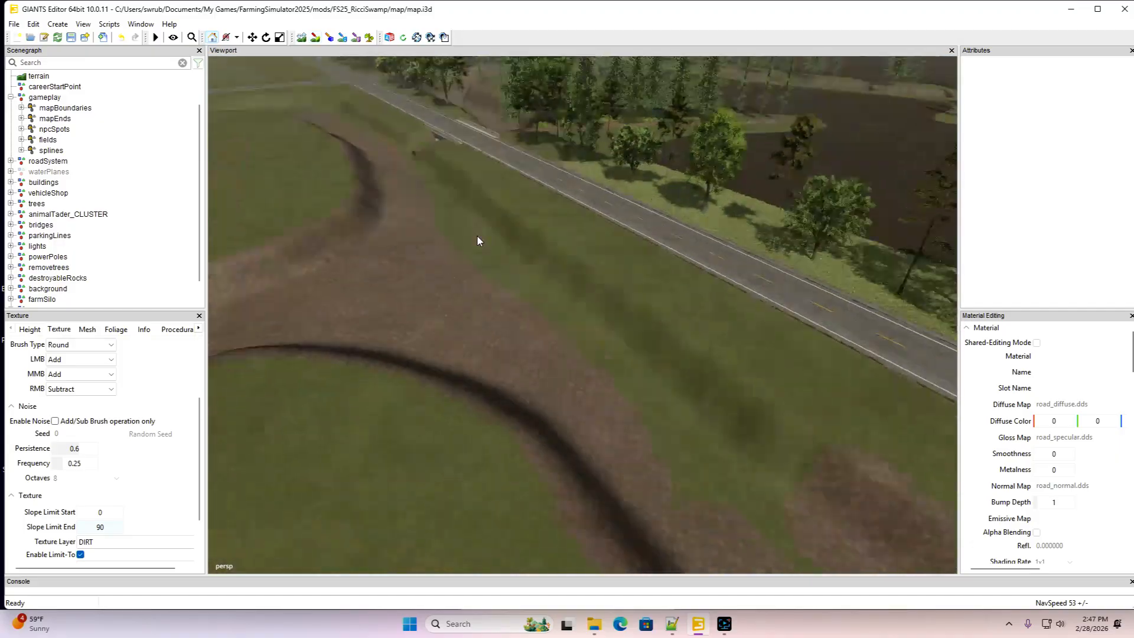
{"action": "left_click", "coordinate": [316, 37]}
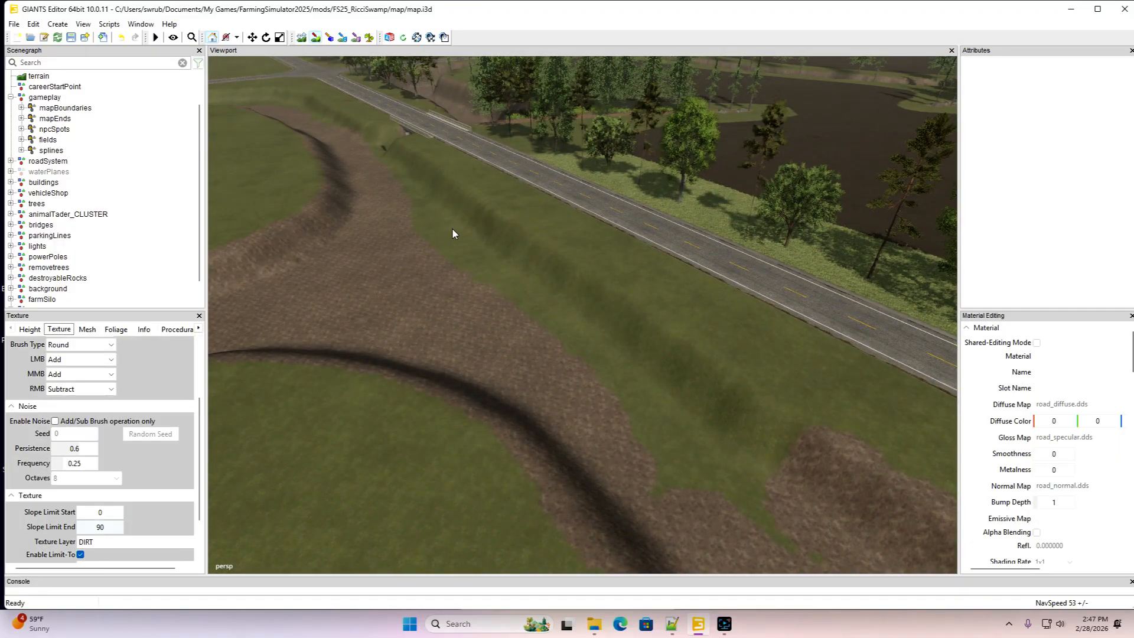
{"action": "mouse_move", "coordinate": [803, 485]}
{"action": "left_mouse_down"}
{"action": "mouse_move", "coordinate": [703, 395]}
{"action": "mouse_move", "coordinate": [594, 321]}
{"action": "left_mouse_up"}
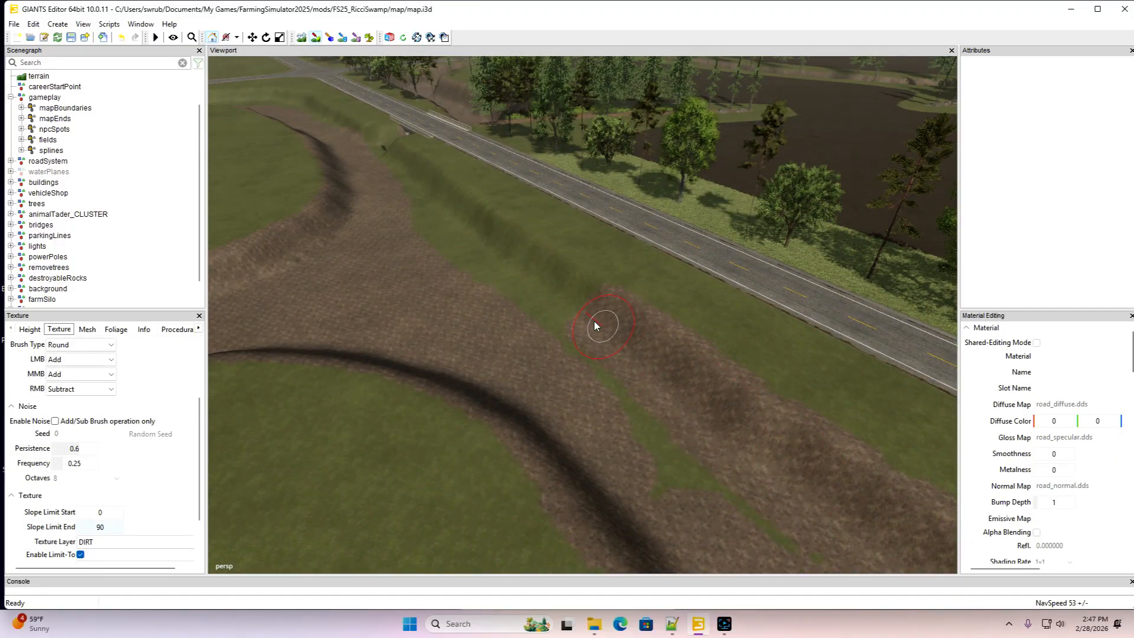
{"action": "mouse_move", "coordinate": [530, 276]}
{"action": "left_mouse_down"}
{"action": "mouse_move", "coordinate": [400, 169]}
{"action": "mouse_move", "coordinate": [401, 201]}
{"action": "left_mouse_up"}
{"action": "left_click_drag", "start_coordinate": [540, 339], "coordinate": [741, 515]}
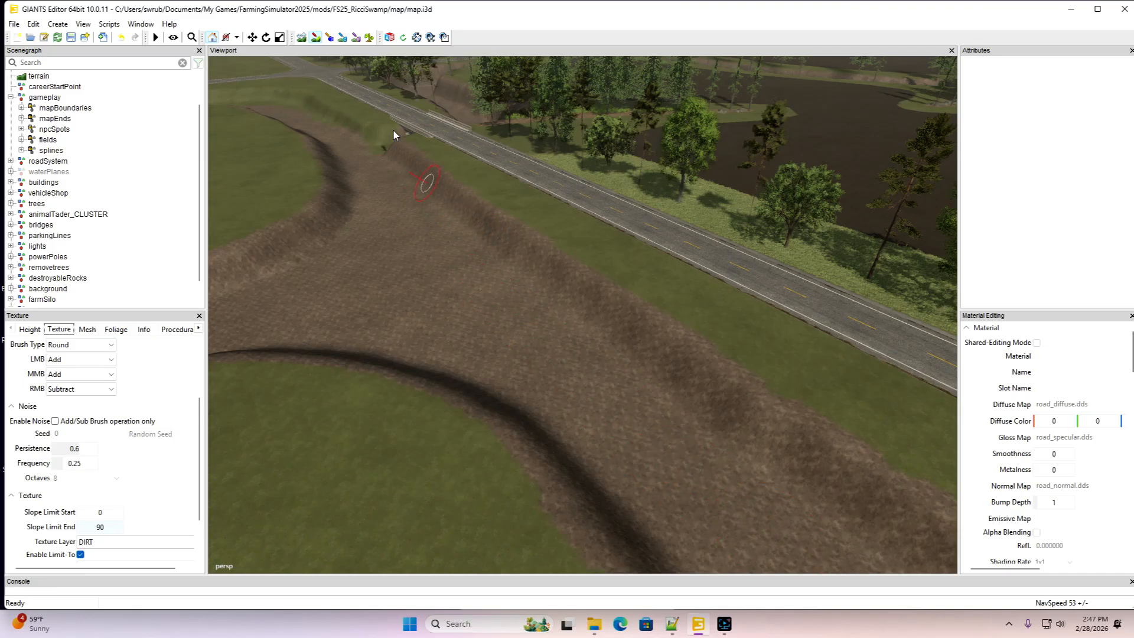
{"action": "left_click", "coordinate": [316, 38]}
Paint DIRT on the slopes around the narrow bridge opening and along the roadside bank on its far side
{"action": "mouse_move", "coordinate": [520, 251]}
{"action": "right_mouse_down"}
{"action": "mouse_move", "coordinate": [527, 259]}
{"action": "mouse_move", "coordinate": [494, 190]}
{"action": "mouse_move", "coordinate": [540, 248]}
{"action": "mouse_move", "coordinate": [398, 133]}
{"action": "right_mouse_up"}
{"action": "key", "text": "a"}
{"action": "left_click", "coordinate": [316, 38]}
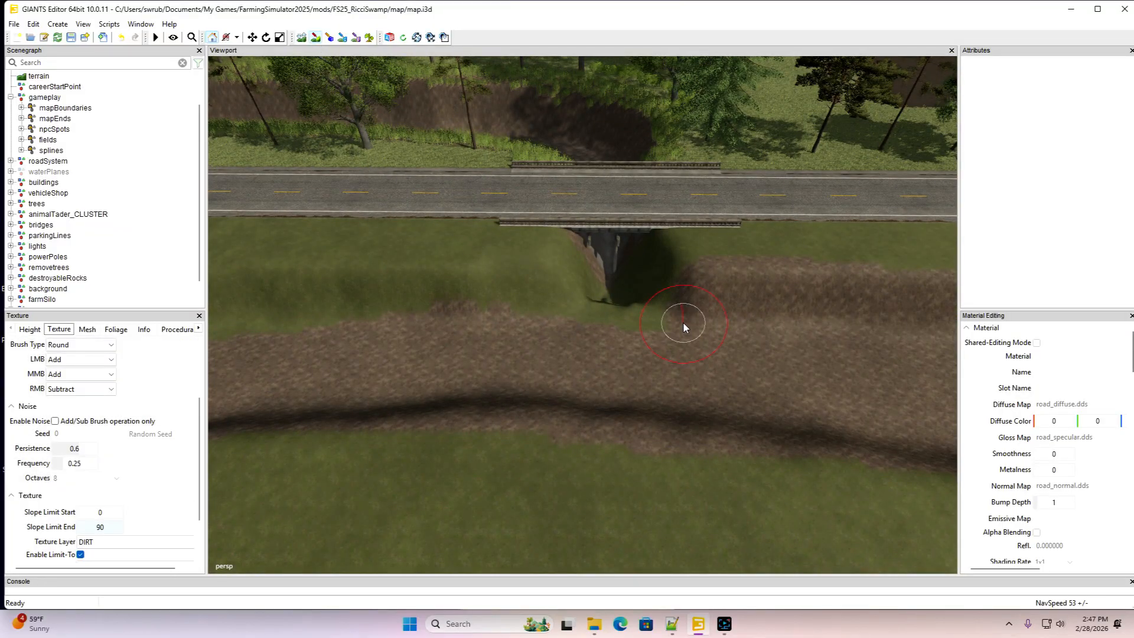
{"action": "mouse_move", "coordinate": [648, 286]}
{"action": "left_mouse_down"}
{"action": "mouse_move", "coordinate": [602, 304]}
{"action": "mouse_move", "coordinate": [590, 293]}
{"action": "mouse_move", "coordinate": [278, 317]}
{"action": "mouse_move", "coordinate": [281, 286]}
{"action": "left_mouse_up"}
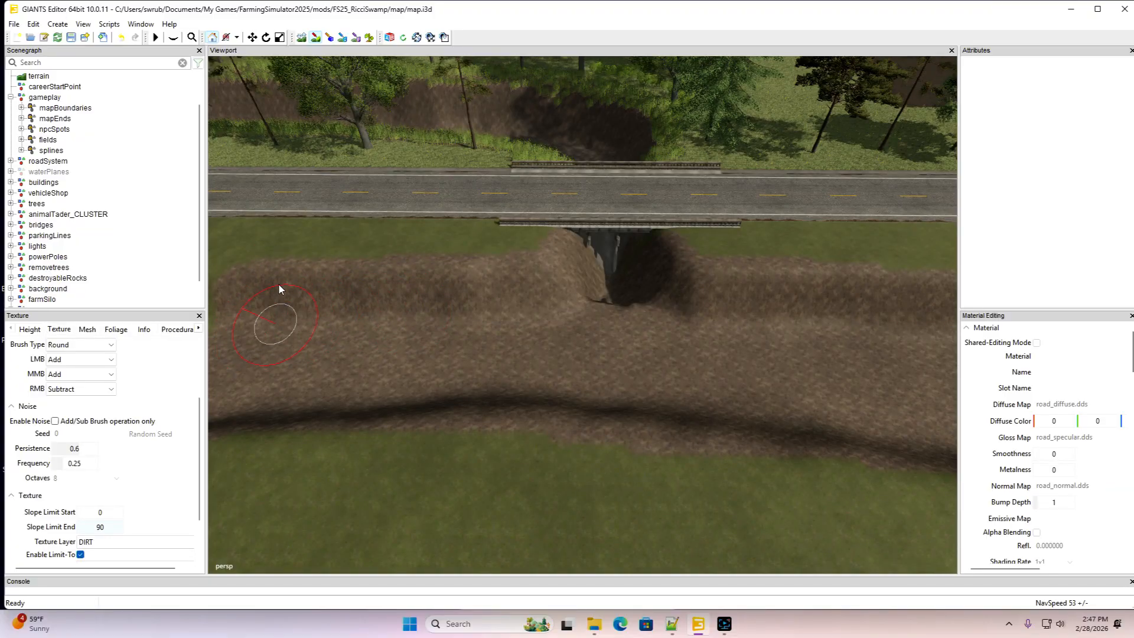
Paint DIRT along the roadside bank past the narrow bridge and around the rounded corner below the road junction
{"action": "left_click_drag", "start_coordinate": [555, 271], "coordinate": [465, 271], "text": "alt"}
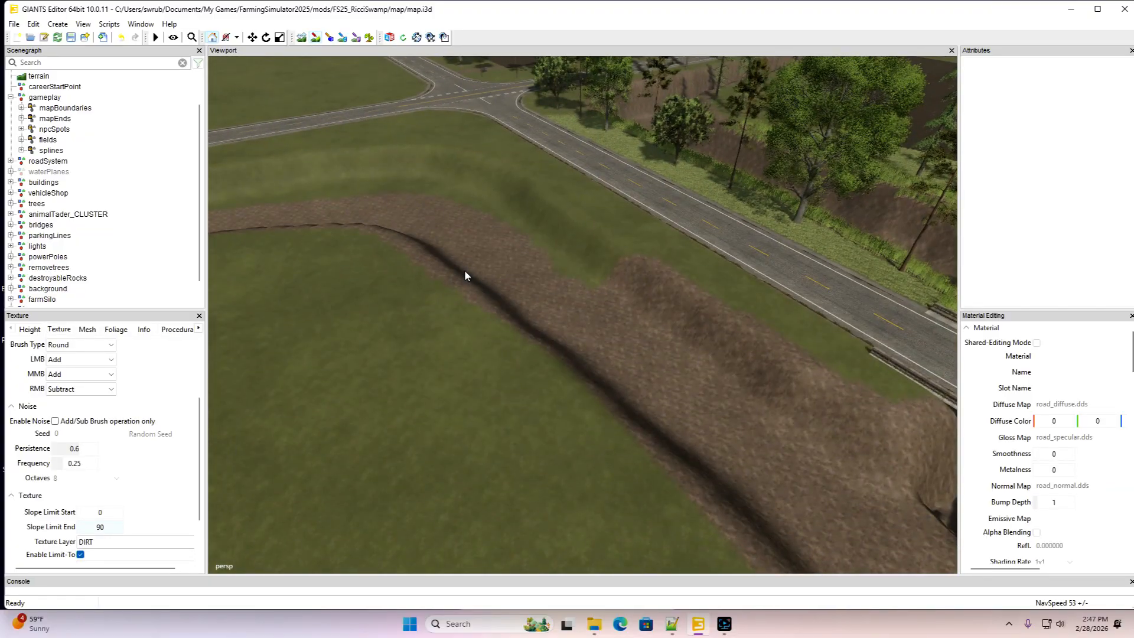
{"action": "left_click", "coordinate": [316, 37]}
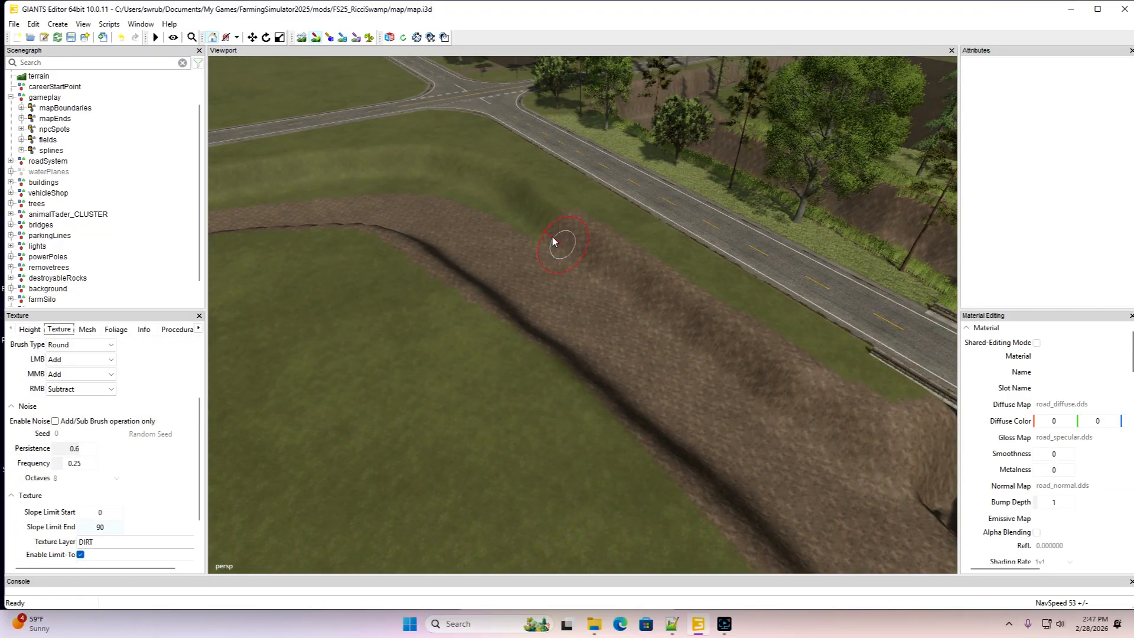
{"action": "mouse_move", "coordinate": [496, 195]}
{"action": "left_mouse_down"}
{"action": "mouse_move", "coordinate": [435, 174]}
{"action": "mouse_move", "coordinate": [311, 182]}
{"action": "left_mouse_up"}
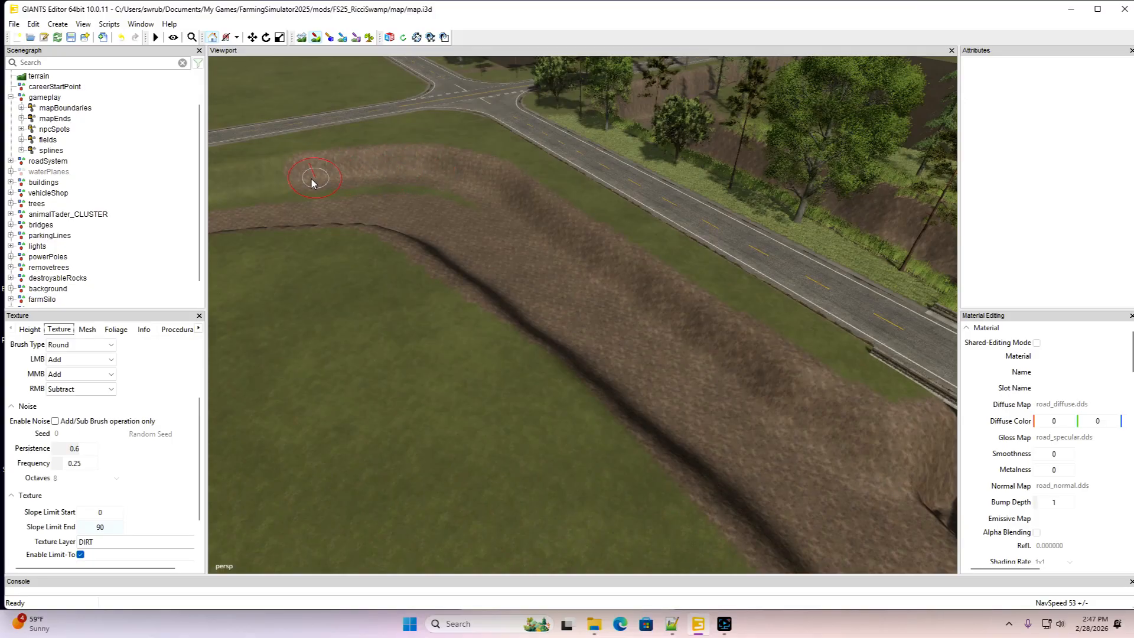
Paint DIRT along the light grassy bank beside the next straight road and cover the leftover grass patch in the bed
{"action": "left_click_drag", "start_coordinate": [640, 310], "coordinate": [458, 303], "text": "alt"}
{"action": "left_click", "coordinate": [315, 38]}
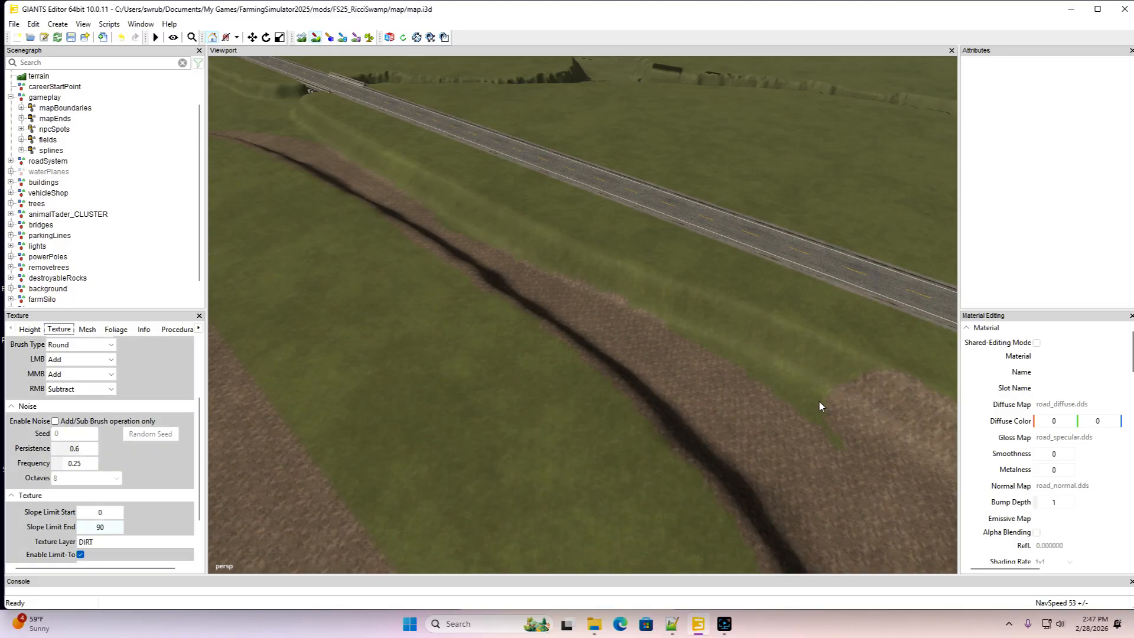
{"action": "mouse_move", "coordinate": [880, 409]}
{"action": "left_mouse_down"}
{"action": "mouse_move", "coordinate": [618, 301]}
{"action": "mouse_move", "coordinate": [370, 174]}
{"action": "left_mouse_up"}
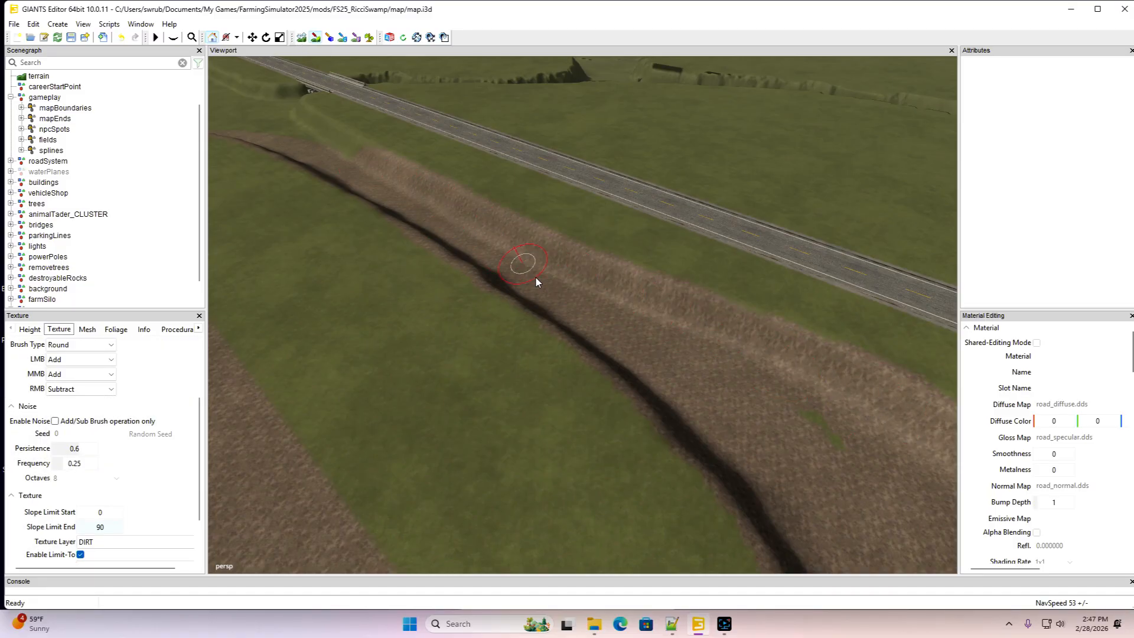
{"action": "left_click_drag", "start_coordinate": [789, 399], "coordinate": [848, 472]}
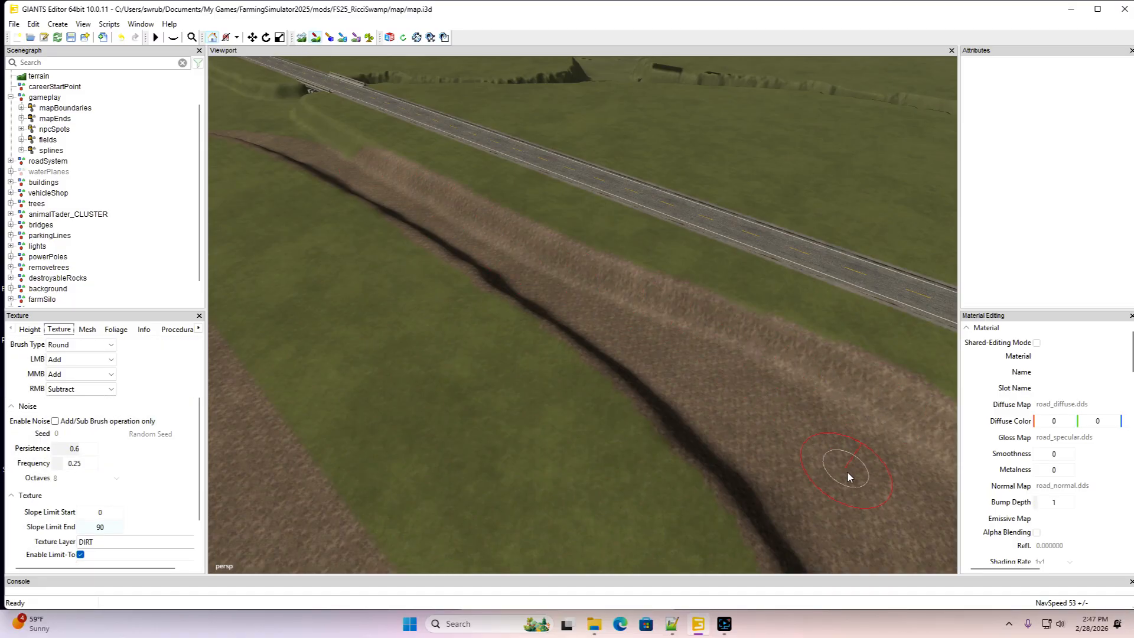
{"action": "left_click", "coordinate": [317, 39]}
Paint DIRT along the roadside bank to the next bridge, around its opening, and over the grass left in the bed
{"action": "mouse_move", "coordinate": [335, 96]}
{"action": "right_mouse_down"}
{"action": "mouse_move", "coordinate": [449, 165]}
{"action": "mouse_move", "coordinate": [481, 146]}
{"action": "mouse_move", "coordinate": [409, 102]}
{"action": "right_mouse_up"}
{"action": "key", "text": "a"}
{"action": "right_click_drag", "start_coordinate": [517, 223], "coordinate": [546, 211]}
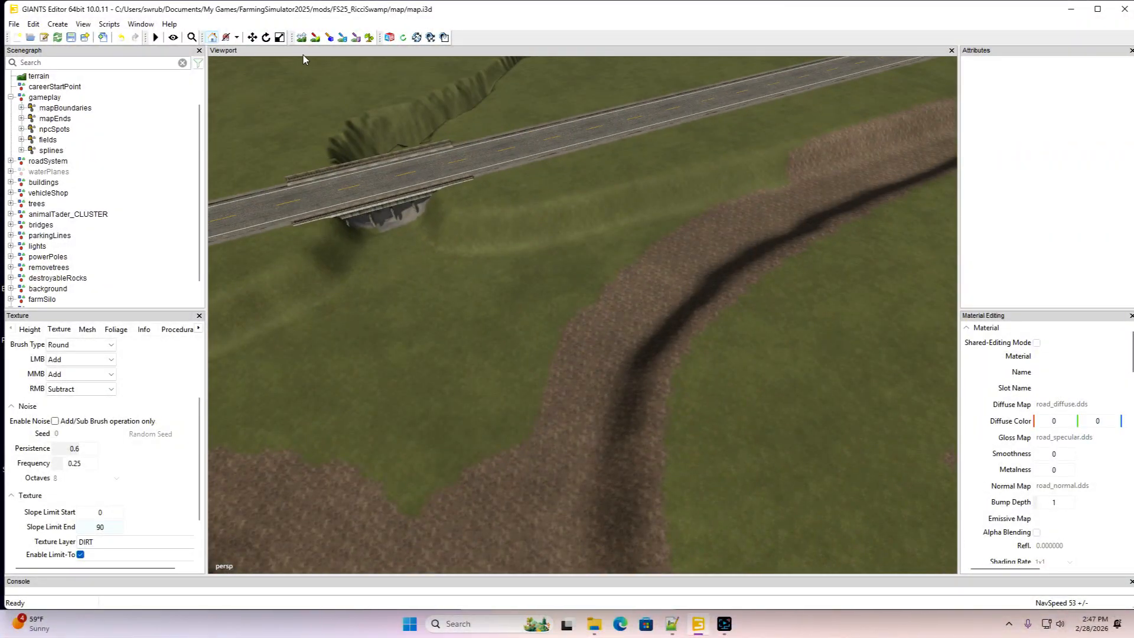
{"action": "left_click", "coordinate": [315, 38]}
{"action": "left_click_drag", "start_coordinate": [575, 229], "coordinate": [413, 243]}
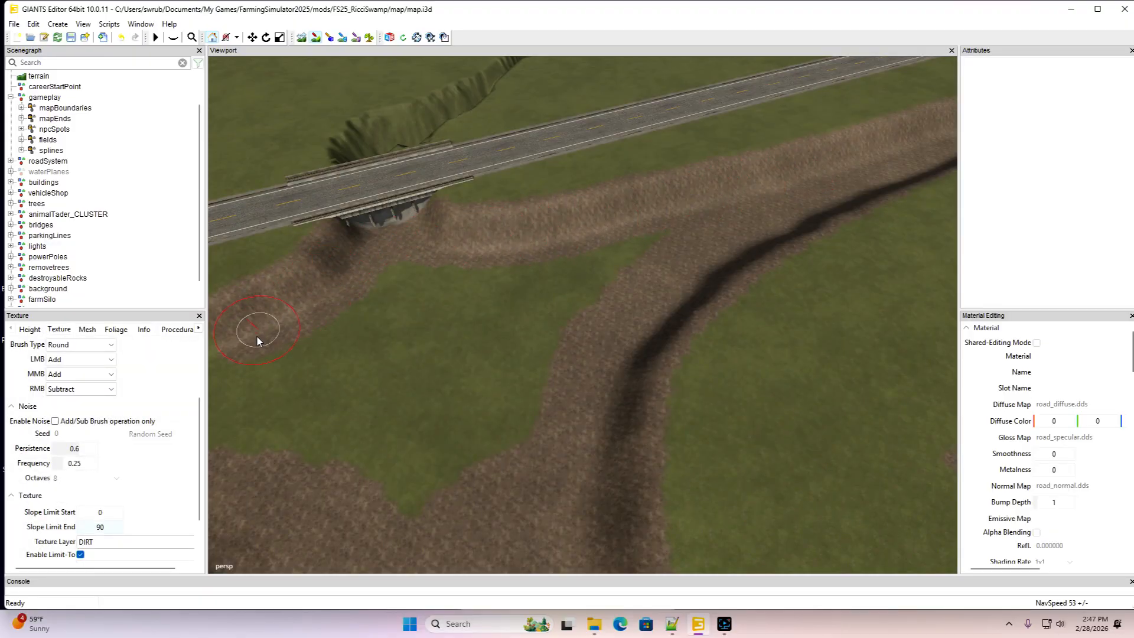
{"action": "mouse_move", "coordinate": [442, 410]}
{"action": "left_mouse_down"}
{"action": "mouse_move", "coordinate": [549, 367]}
{"action": "mouse_move", "coordinate": [641, 248]}
{"action": "mouse_move", "coordinate": [420, 286]}
{"action": "mouse_move", "coordinate": [476, 325]}
{"action": "mouse_move", "coordinate": [440, 469]}
{"action": "mouse_move", "coordinate": [291, 454]}
{"action": "left_mouse_up"}
Paint DIRT on the grassy bank running away from the bridge and fill the grass wedge at its foot
{"action": "mouse_move", "coordinate": [345, 83]}
{"action": "left_mouse_down", "text": "alt"}
{"action": "mouse_move", "coordinate": [498, 190]}
{"action": "mouse_move", "coordinate": [467, 187]}
{"action": "mouse_move", "coordinate": [318, 79]}
{"action": "left_mouse_up", "text": "alt"}
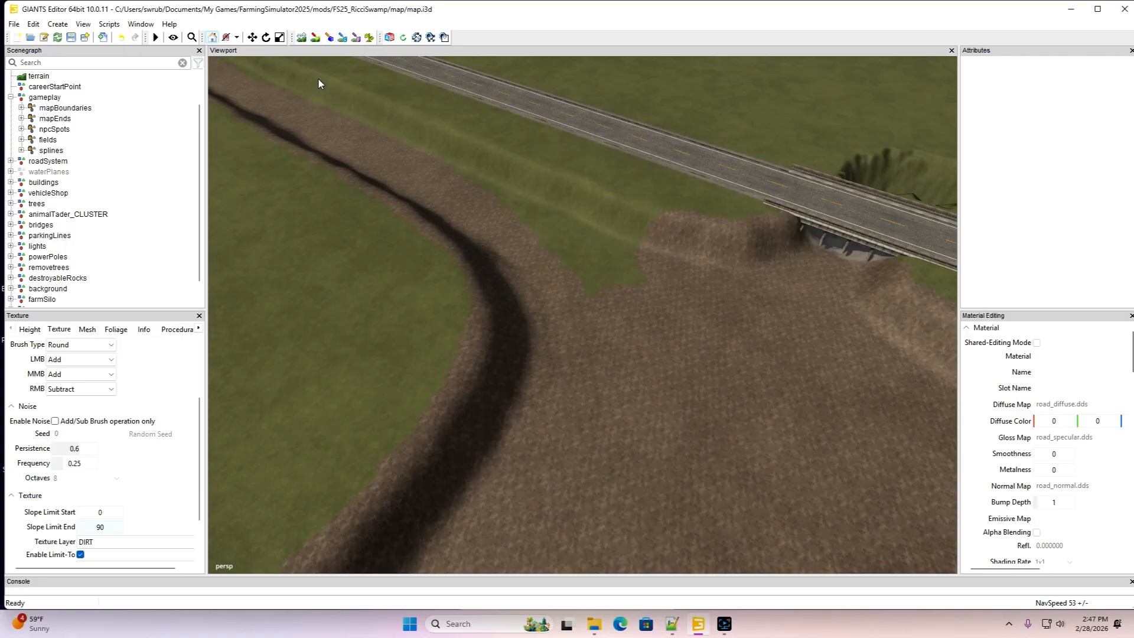
{"action": "left_click", "coordinate": [316, 37]}
{"action": "mouse_move", "coordinate": [679, 246]}
{"action": "left_mouse_down"}
{"action": "mouse_move", "coordinate": [499, 188]}
{"action": "mouse_move", "coordinate": [354, 106]}
{"action": "mouse_move", "coordinate": [314, 98]}
{"action": "mouse_move", "coordinate": [394, 147]}
{"action": "left_mouse_up"}
{"action": "mouse_move", "coordinate": [569, 248]}
{"action": "left_mouse_down"}
{"action": "mouse_move", "coordinate": [576, 298]}
{"action": "mouse_move", "coordinate": [615, 277]}
{"action": "left_mouse_up"}
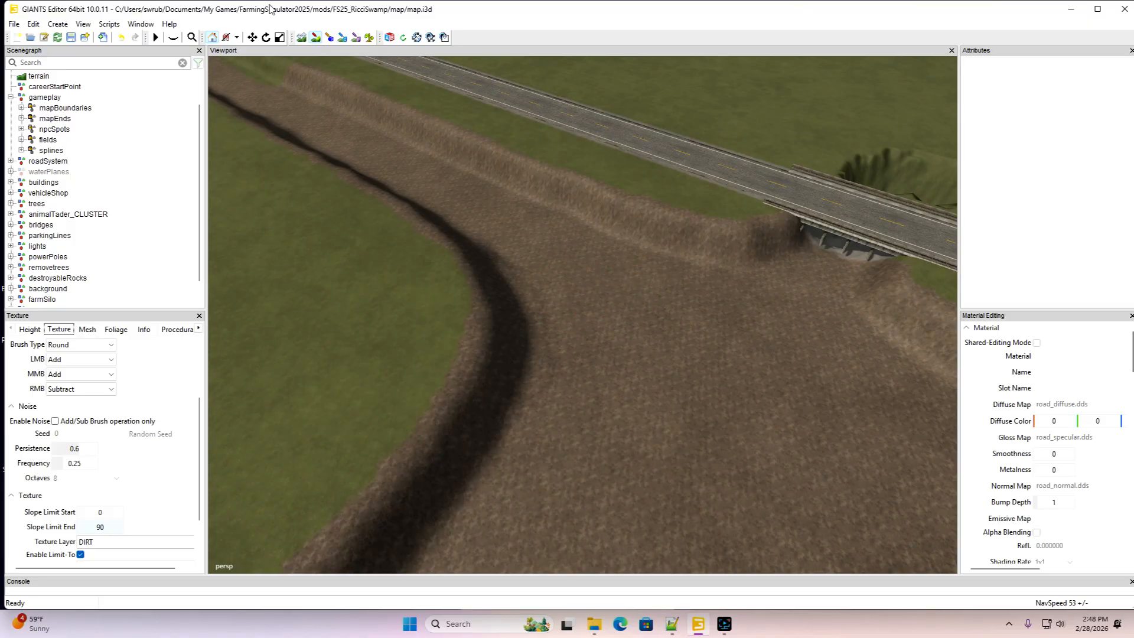
Continue the DIRT along the remaining light grassy bank beside the straight road up to where it curves away
{"action": "left_click", "coordinate": [315, 37]}
{"action": "key", "text": "a"}
{"action": "mouse_move", "coordinate": [437, 121]}
{"action": "right_mouse_down"}
{"action": "mouse_move", "coordinate": [499, 157]}
{"action": "mouse_move", "coordinate": [484, 145]}
{"action": "mouse_move", "coordinate": [434, 143]}
{"action": "right_mouse_up"}
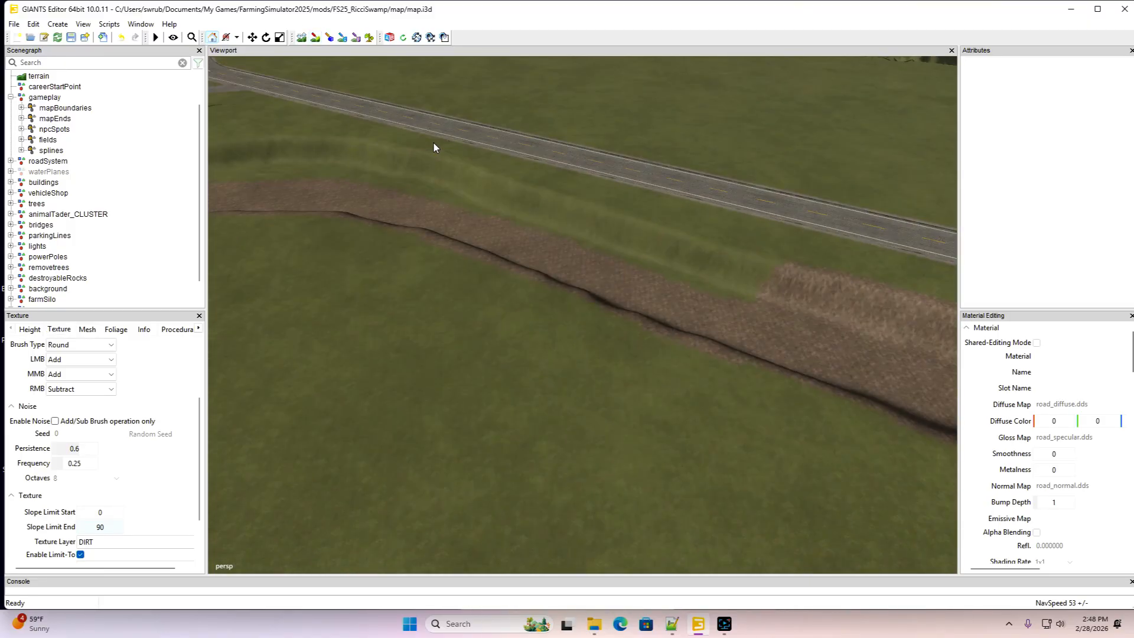
{"action": "left_click", "coordinate": [314, 38]}
{"action": "left_click_drag", "start_coordinate": [679, 271], "coordinate": [381, 168]}
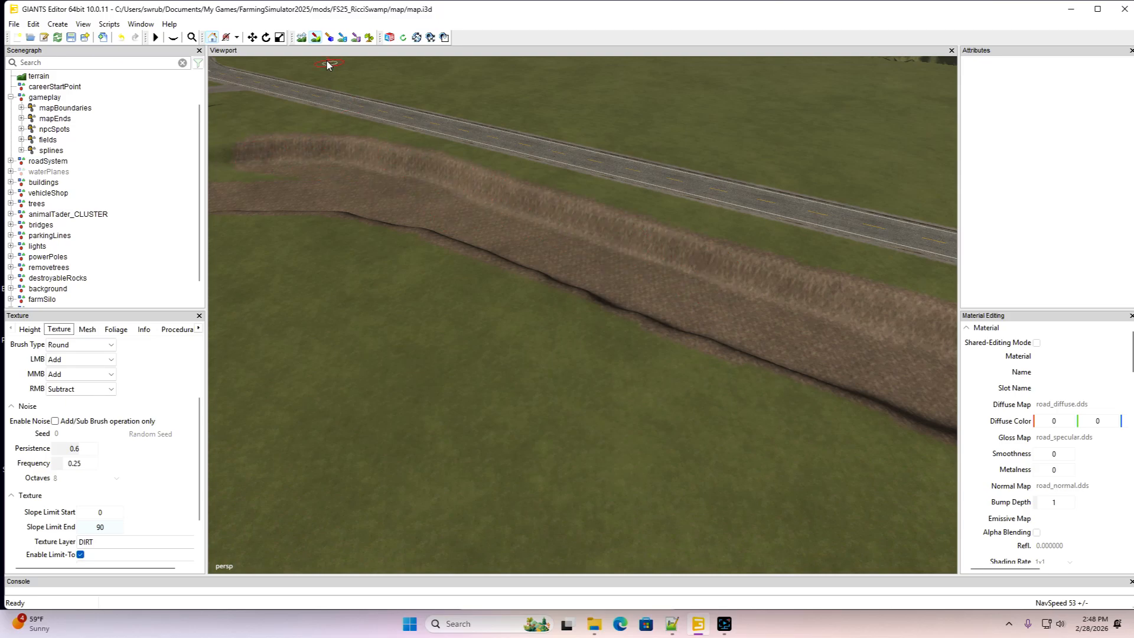
Paint DIRT along the bank below the dark office building and cover the grass strip at its foot
{"action": "left_click", "coordinate": [314, 38]}
{"action": "right_click_drag", "start_coordinate": [559, 279], "coordinate": [460, 180]}
{"action": "scroll", "coordinate": [460, 180], "scroll_direction": "up", "scroll_amount": 3}
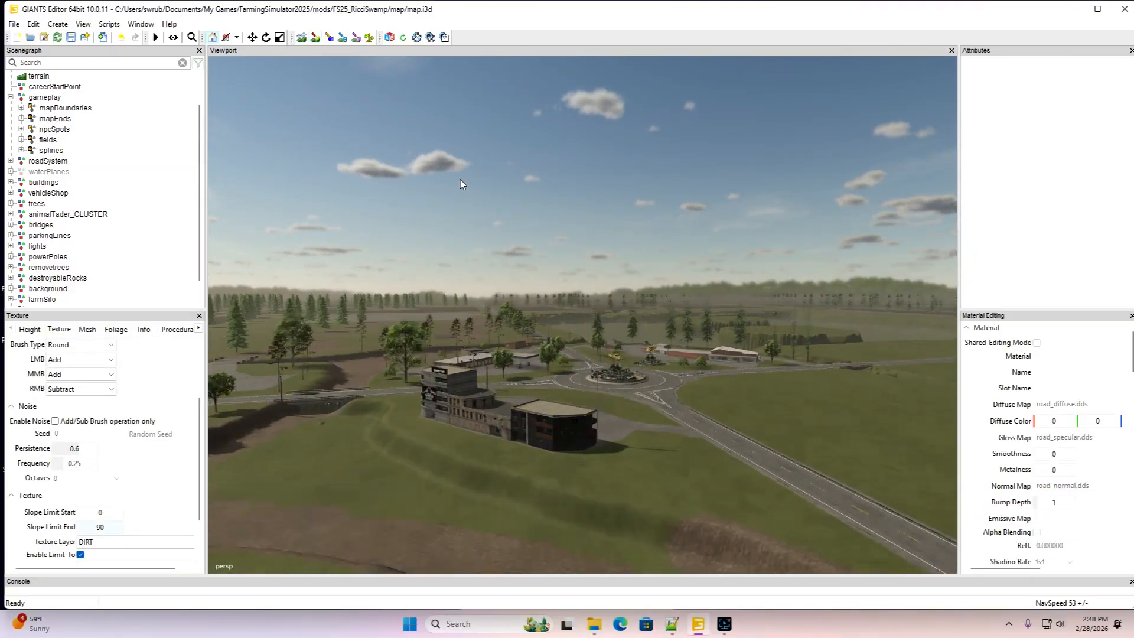
{"action": "left_click_drag", "start_coordinate": [460, 179], "coordinate": [423, 265], "text": "alt"}
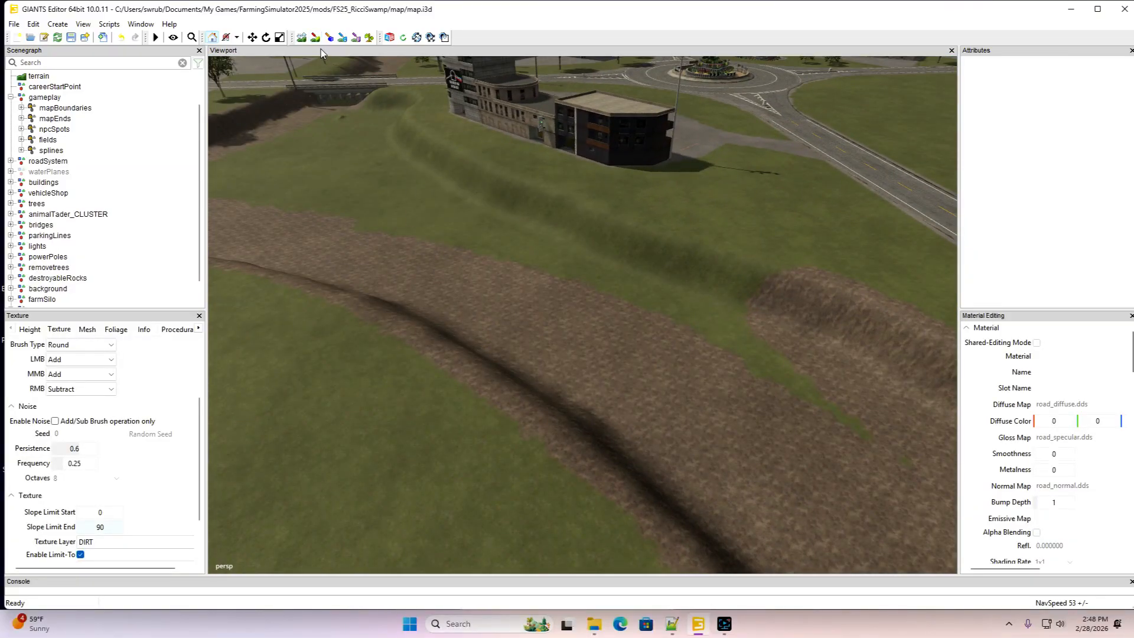
{"action": "left_click_drag", "start_coordinate": [692, 286], "coordinate": [475, 189]}
{"action": "left_click_drag", "start_coordinate": [419, 160], "coordinate": [361, 124]}
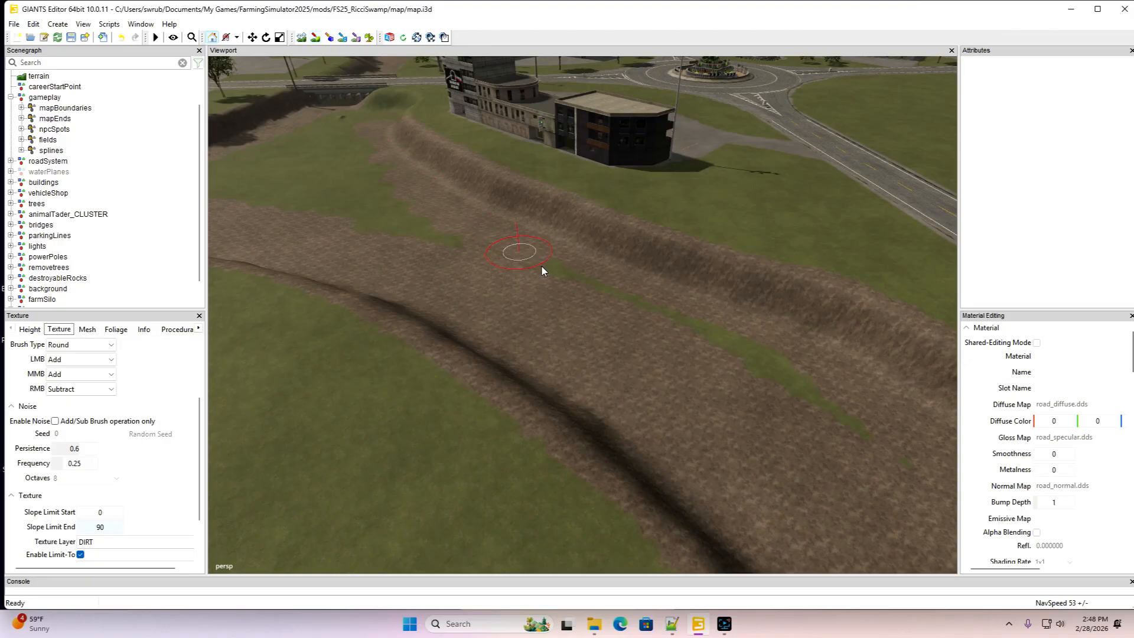
{"action": "left_click_drag", "start_coordinate": [736, 357], "coordinate": [875, 491]}
Paint DIRT over the rounded end of the bank between the office building and the road bridge
{"action": "left_click_drag", "start_coordinate": [472, 360], "coordinate": [607, 348], "text": "alt"}
{"action": "scroll", "coordinate": [465, 228], "scroll_direction": "up", "scroll_amount": 4}
{"action": "left_click", "coordinate": [316, 37]}
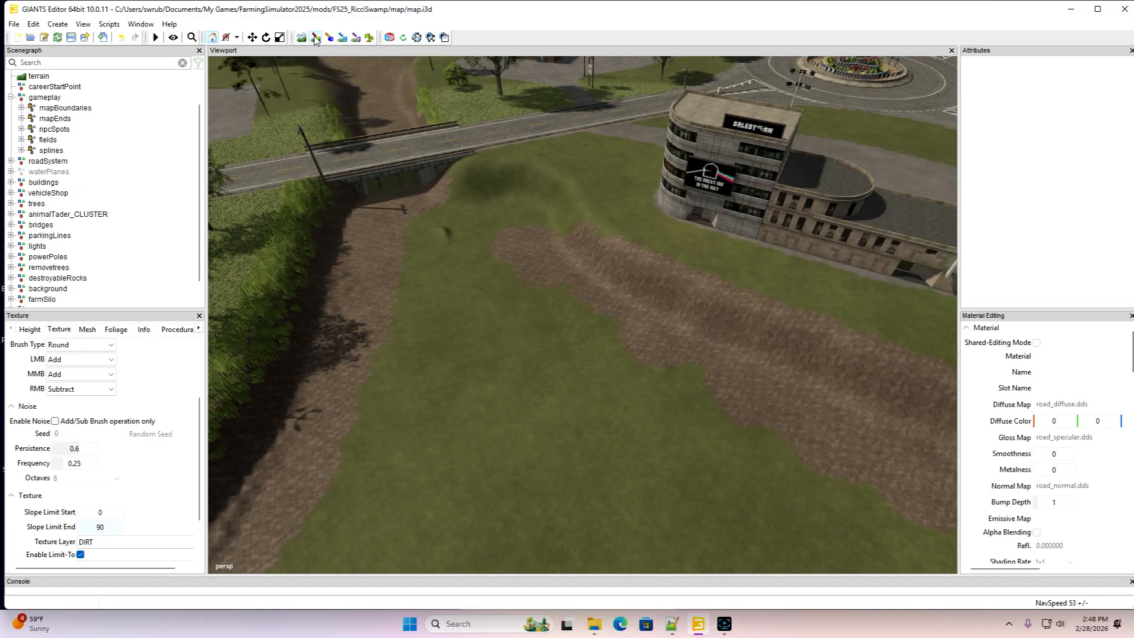
{"action": "left_click_drag", "start_coordinate": [507, 191], "coordinate": [549, 209]}
{"action": "left_click", "coordinate": [316, 38]}
Fill the triangular grass patch in the channel bed below the road bridge with DIRT
{"action": "mouse_move", "coordinate": [384, 194]}
{"action": "left_mouse_down", "text": "alt"}
{"action": "mouse_move", "coordinate": [398, 260]}
{"action": "mouse_move", "coordinate": [389, 217]}
{"action": "left_mouse_up", "text": "alt"}
{"action": "scroll", "coordinate": [398, 260], "scroll_direction": "down", "scroll_amount": 3}
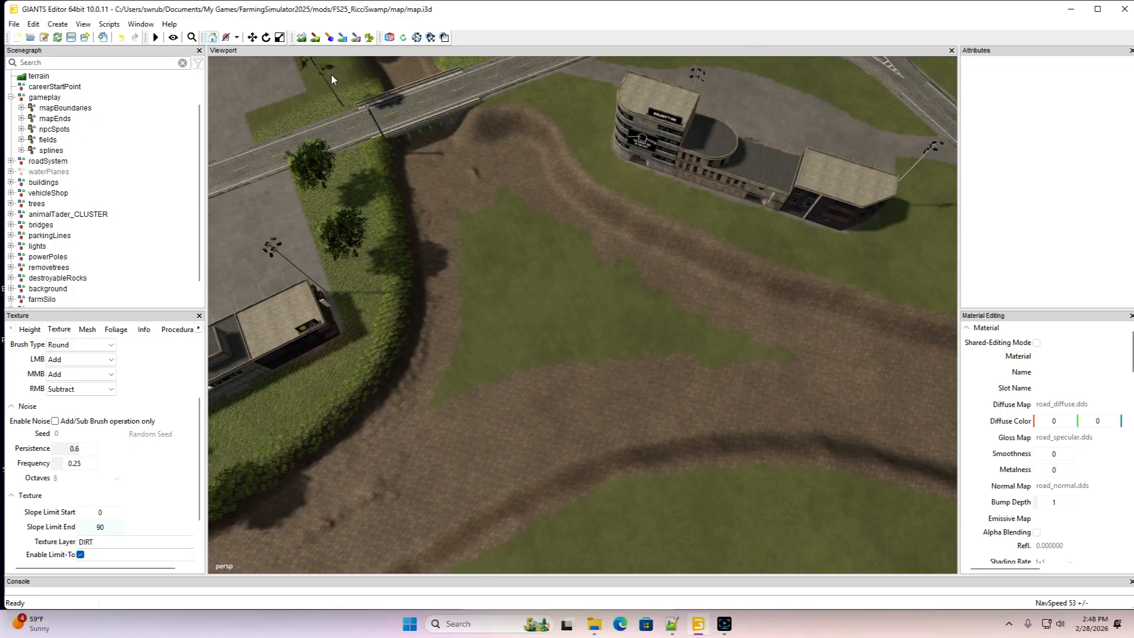
{"action": "left_click", "coordinate": [316, 37]}
{"action": "left_click_drag", "start_coordinate": [573, 322], "coordinate": [820, 363]}
{"action": "mouse_move", "coordinate": [446, 388]}
{"action": "left_mouse_down"}
{"action": "mouse_move", "coordinate": [552, 269]}
{"action": "mouse_move", "coordinate": [549, 340]}
{"action": "left_mouse_up"}
Survey the river channels and islands from above for banks or beds still missing DIRT
{"action": "middle_click_drag", "start_coordinate": [421, 168], "coordinate": [560, 318], "text": "alt"}
{"action": "left_click_drag", "start_coordinate": [560, 317], "coordinate": [711, 315], "text": "alt"}
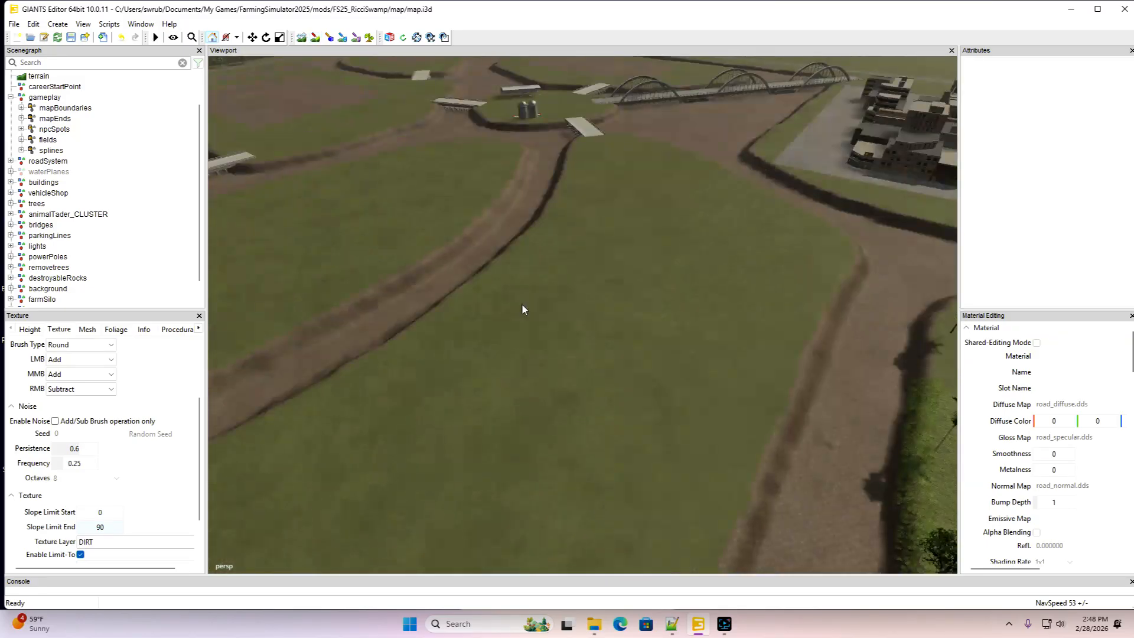
{"action": "scroll", "coordinate": [707, 387], "scroll_direction": "down", "scroll_amount": 4}
{"action": "middle_click_drag", "start_coordinate": [711, 316], "coordinate": [640, 356], "text": "alt"}
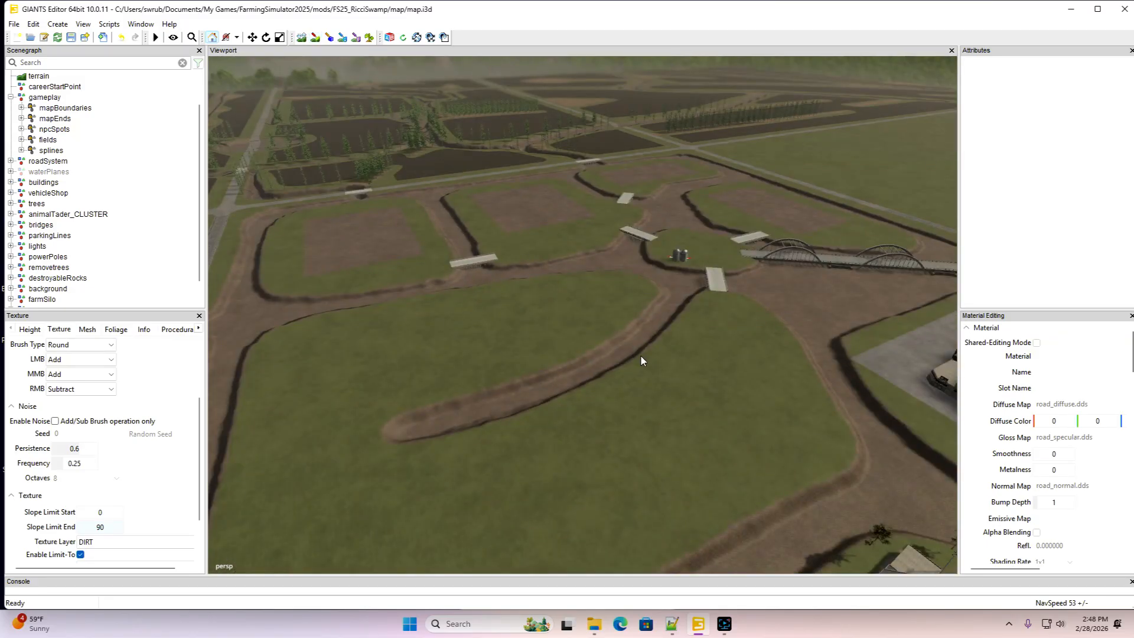
{"action": "left_click_drag", "start_coordinate": [640, 356], "coordinate": [412, 293], "text": "alt"}
{"action": "scroll", "coordinate": [690, 317], "scroll_direction": "up", "scroll_amount": 3}
{"action": "scroll", "coordinate": [739, 306], "scroll_direction": "up", "scroll_amount": 6}
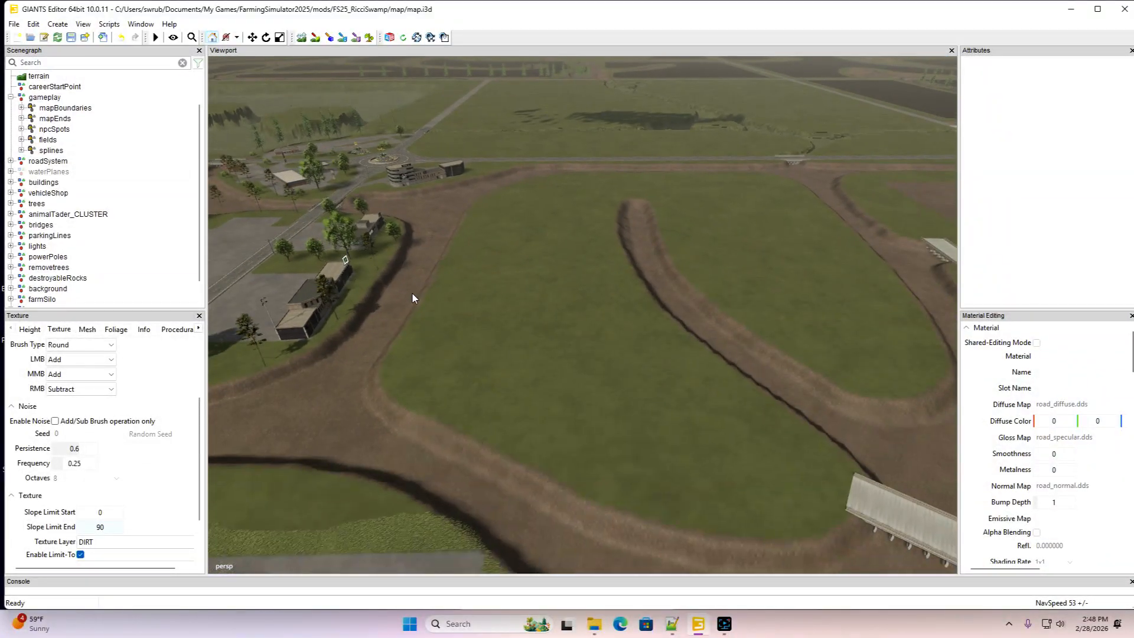
Make the waterPlanes group visible again and save the map
{"action": "left_click", "coordinate": [21, 174]}
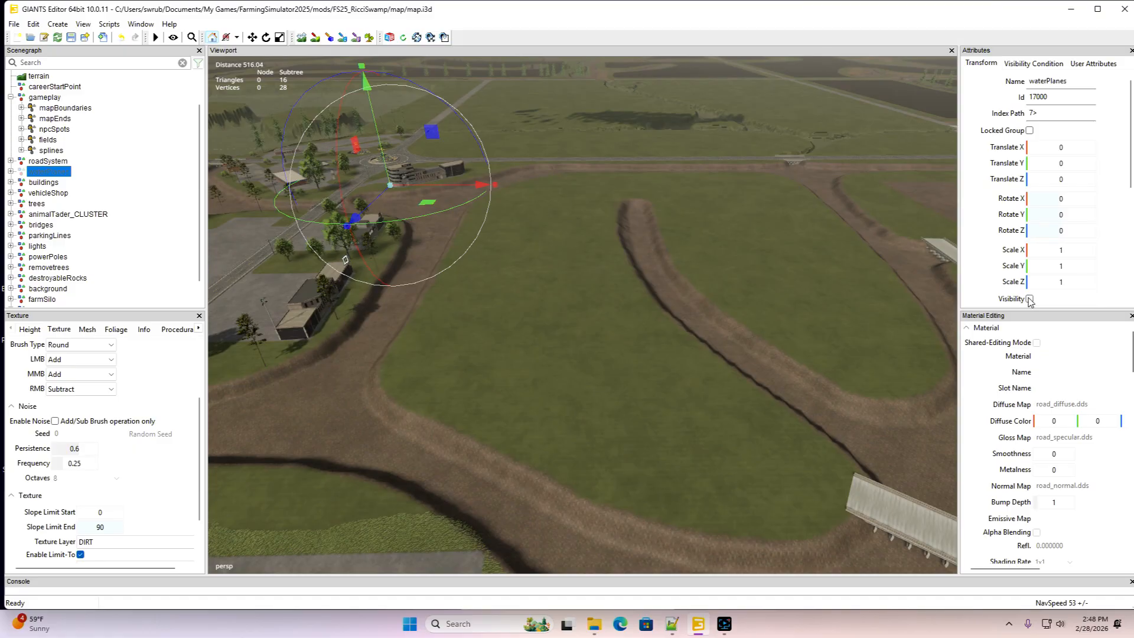
{"action": "left_click", "coordinate": [1029, 298]}
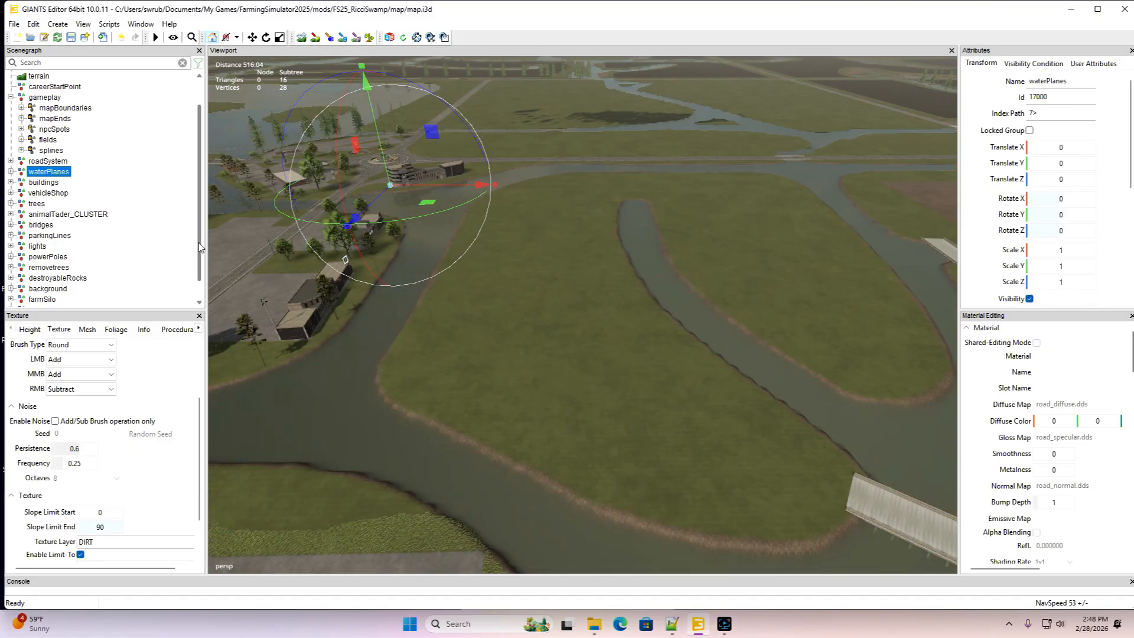
{"action": "scroll", "coordinate": [198, 276], "scroll_direction": "down", "scroll_amount": 1}
{"action": "left_click", "coordinate": [350, 352]}
{"action": "left_click_drag", "start_coordinate": [350, 352], "coordinate": [303, 288], "text": "alt"}
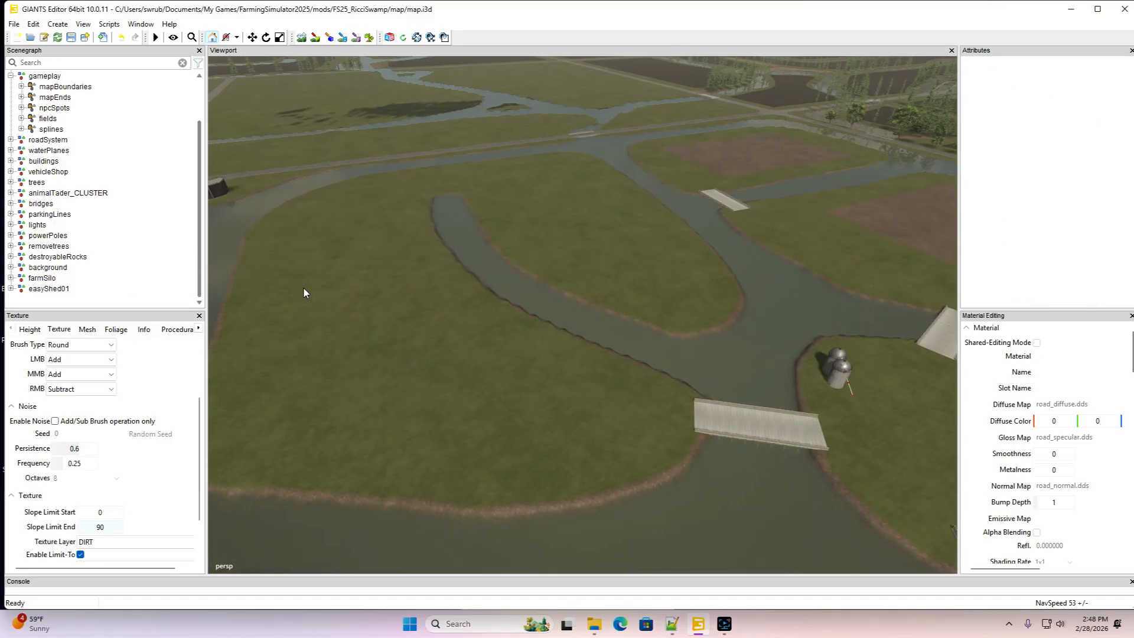
{"action": "left_click", "coordinate": [71, 37]}
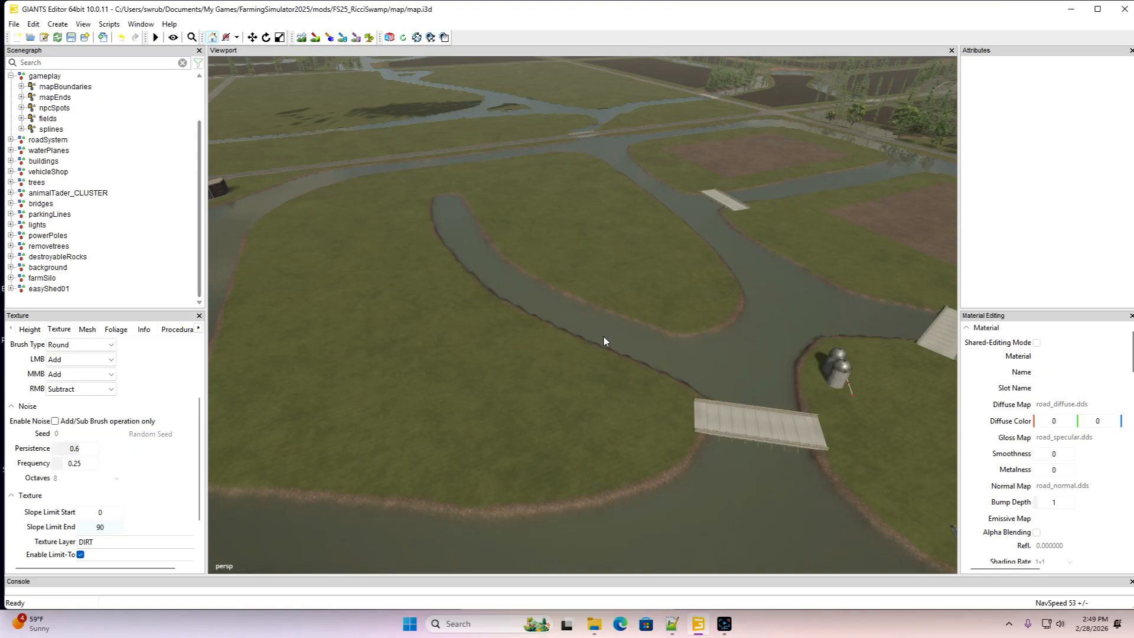
Minimise GIANTS Editor and open Google Chrome from the desktop
{"action": "left_click_drag", "start_coordinate": [699, 417], "coordinate": [601, 291], "text": "alt"}
{"action": "right_click", "coordinate": [601, 290]}
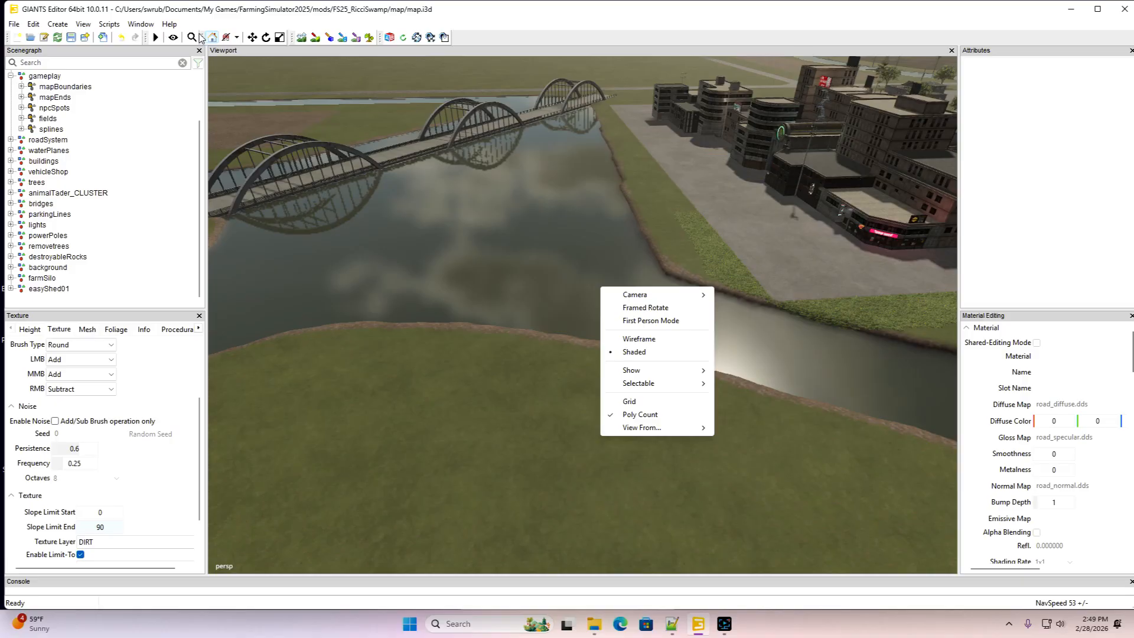
{"action": "left_click", "coordinate": [506, 17]}
{"action": "left_click", "coordinate": [1071, 8]}
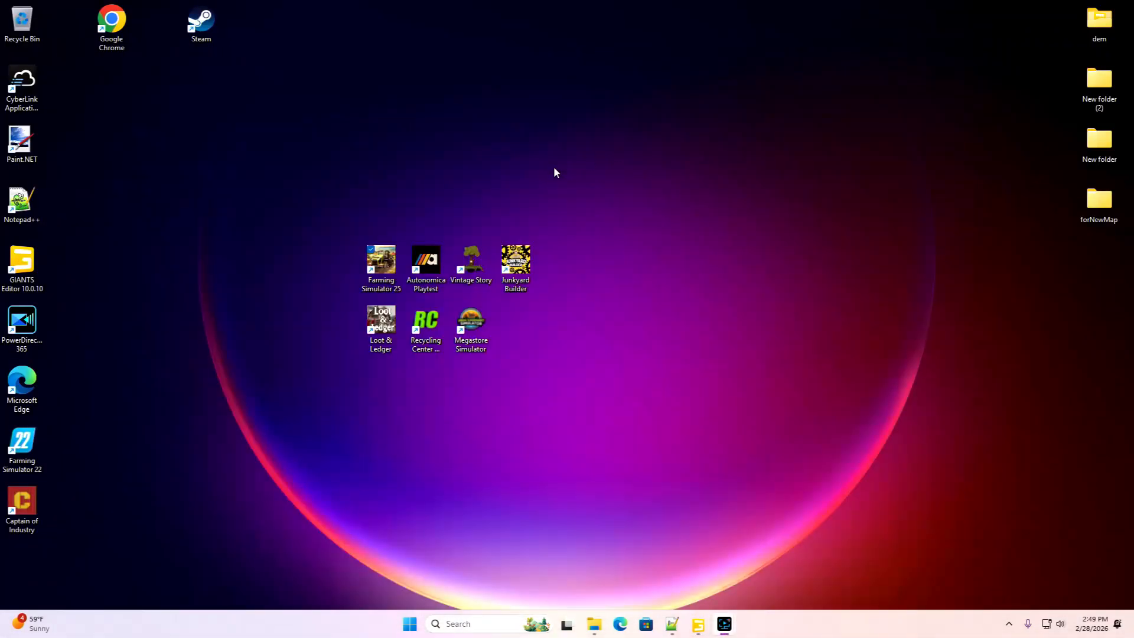
{"action": "right_click", "coordinate": [100, 22]}
{"action": "left_click", "coordinate": [174, 59]}
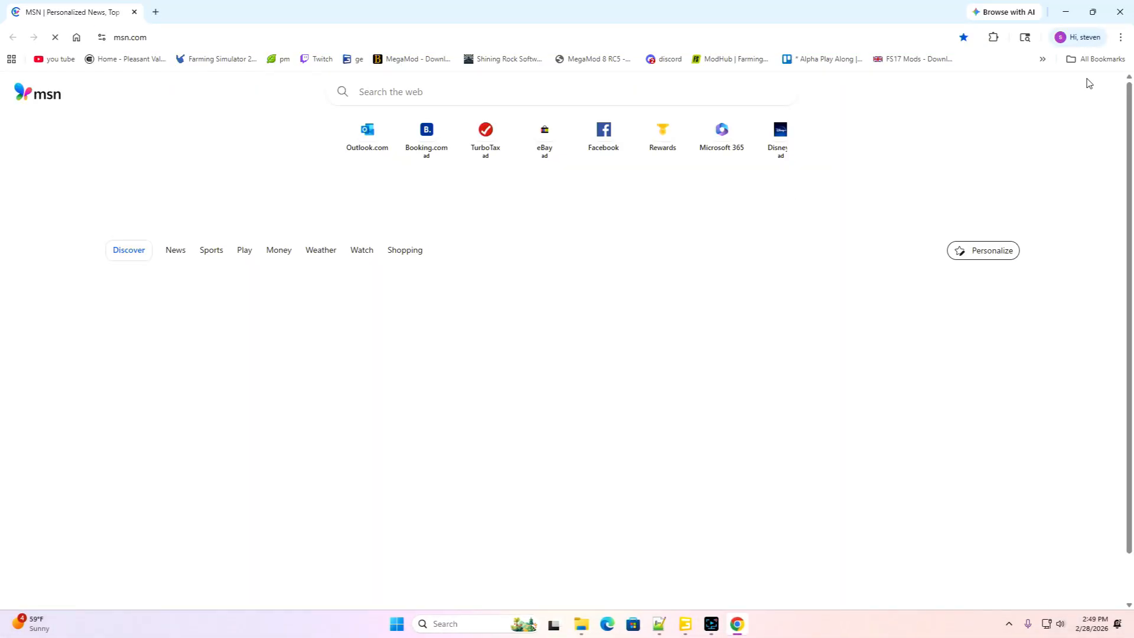
Open the bookmarked Farming Simulator ModHub site and search its mods for "tower"
{"action": "left_click", "coordinate": [1120, 37]}
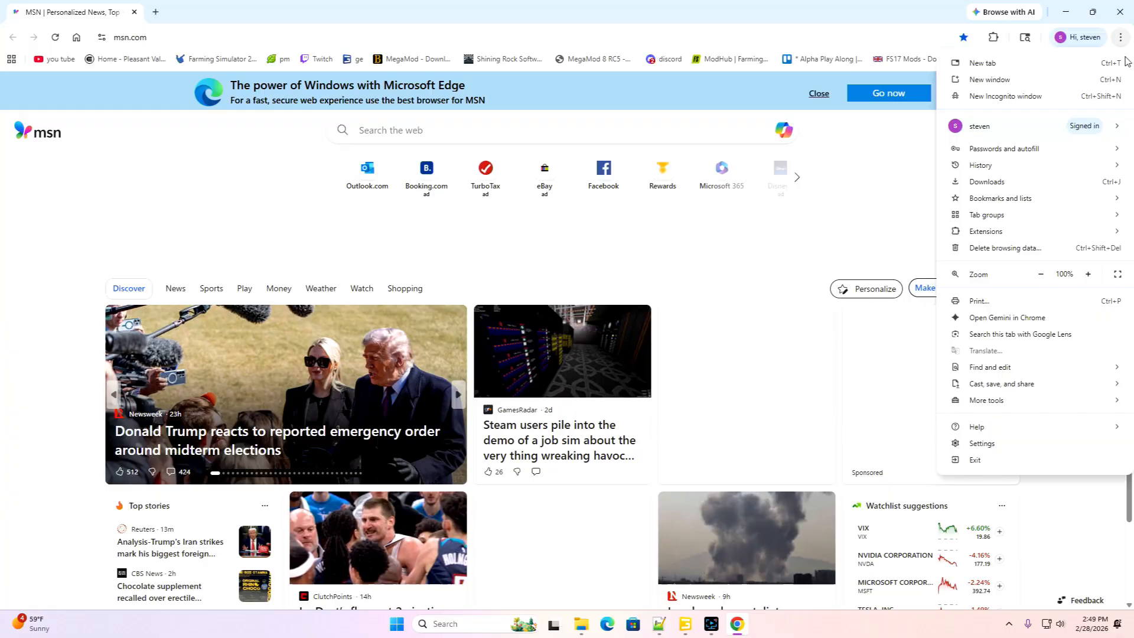
{"action": "mouse_move", "coordinate": [997, 207]}
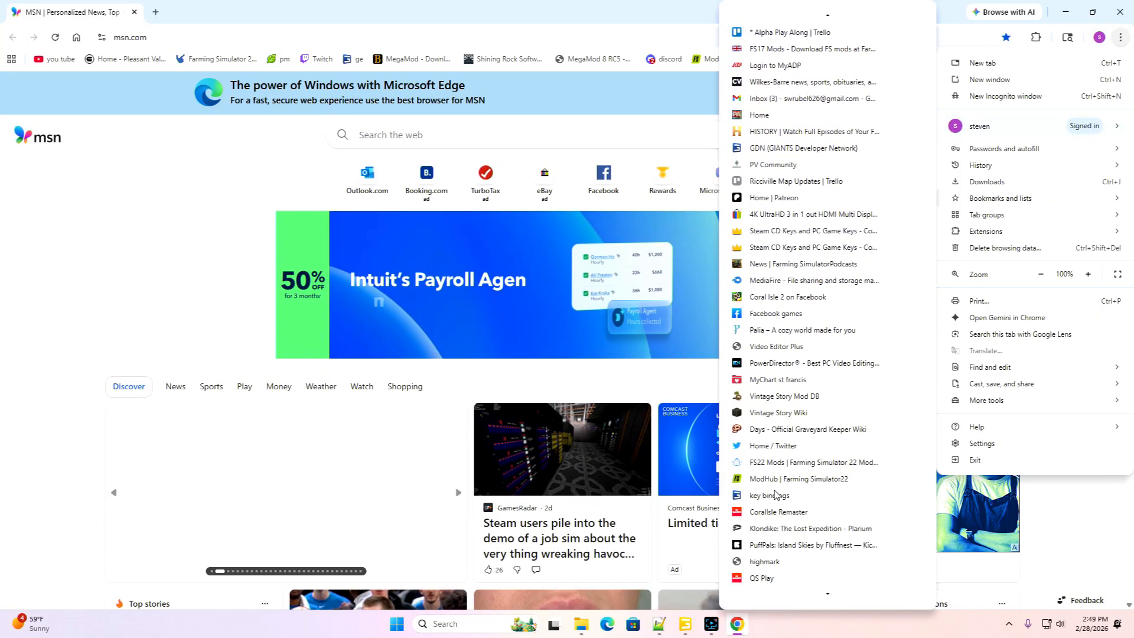
{"action": "left_click", "coordinate": [735, 427]}
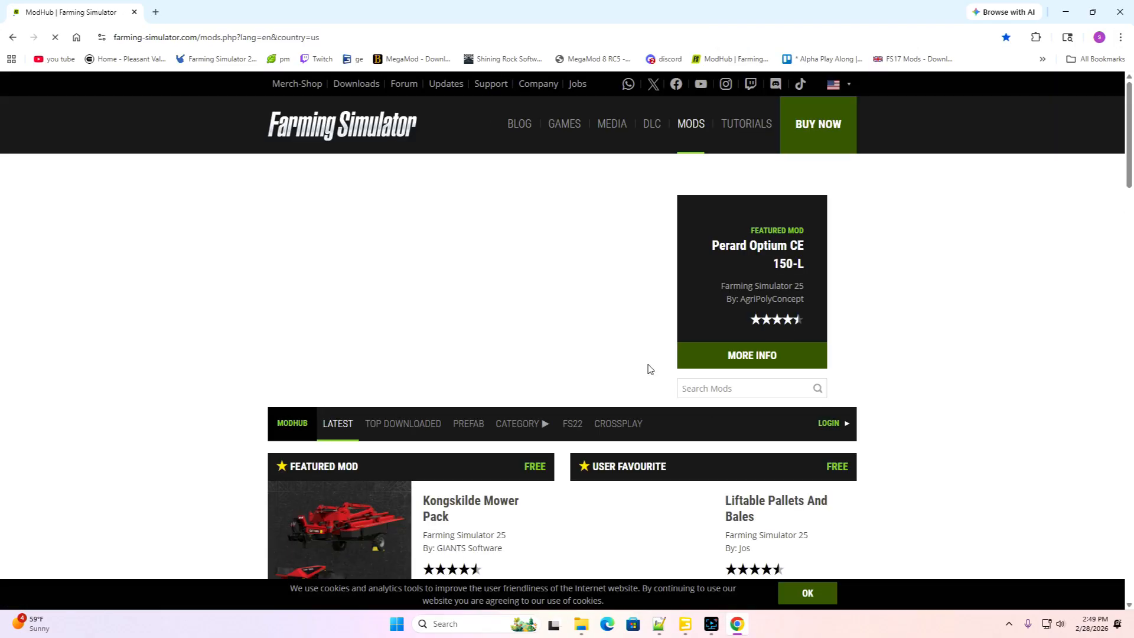
{"action": "left_click", "coordinate": [709, 390]}
{"action": "type", "text": "tower"}
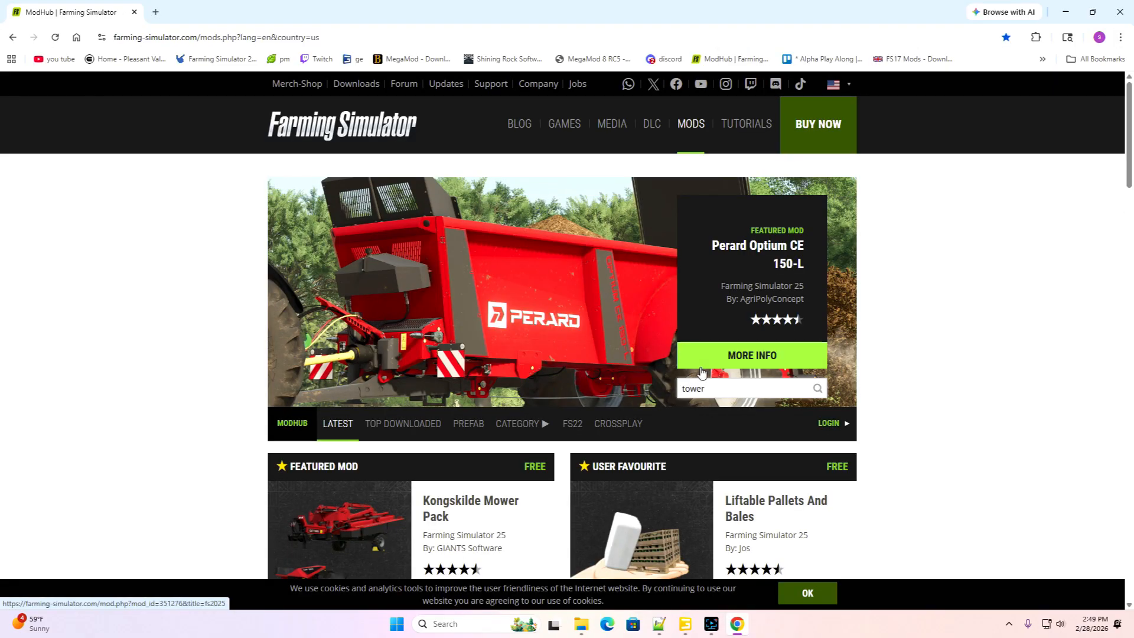
{"action": "key", "text": "Return"}
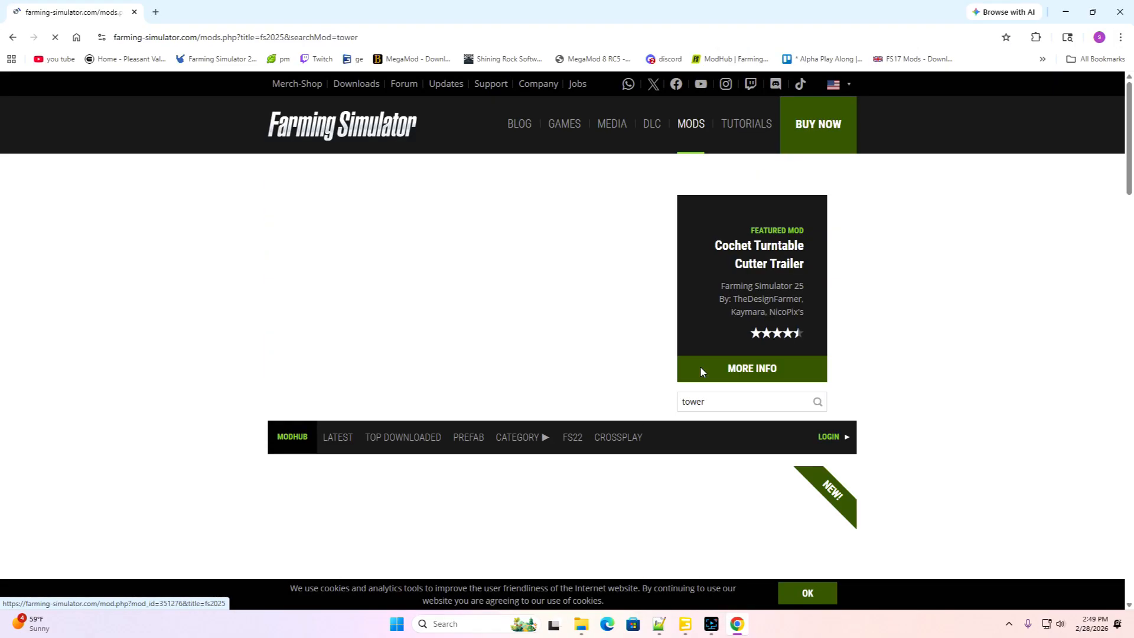
Look through both pages of the tower search results for a suitable tower mod
{"action": "scroll", "coordinate": [684, 418], "scroll_direction": "down", "scroll_amount": 4}
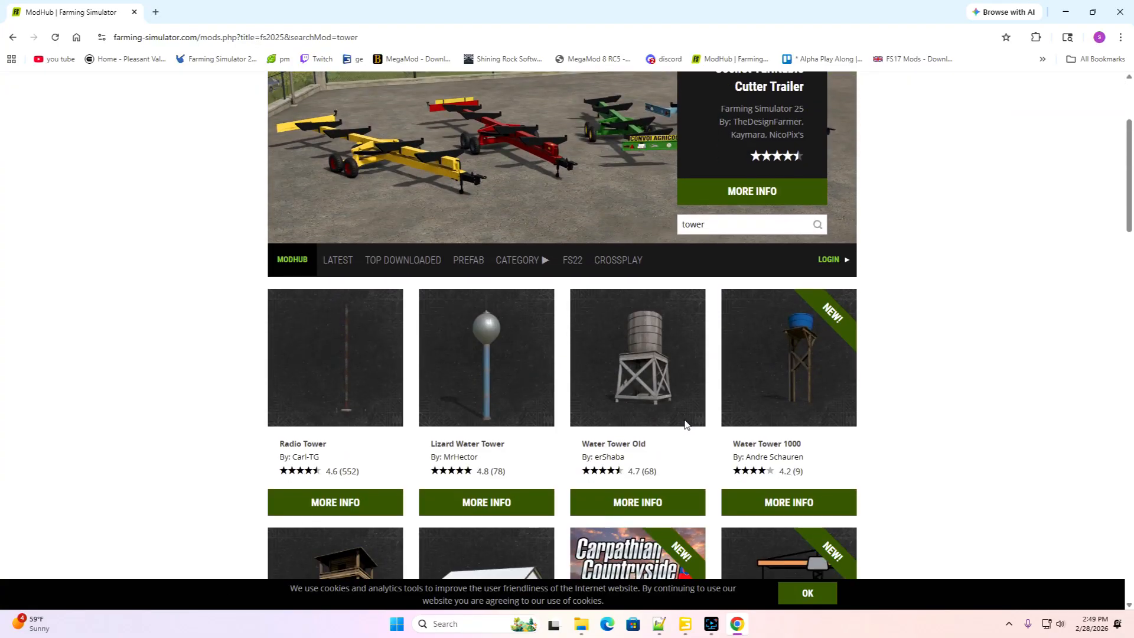
{"action": "scroll", "coordinate": [685, 424], "scroll_direction": "down", "scroll_amount": 4}
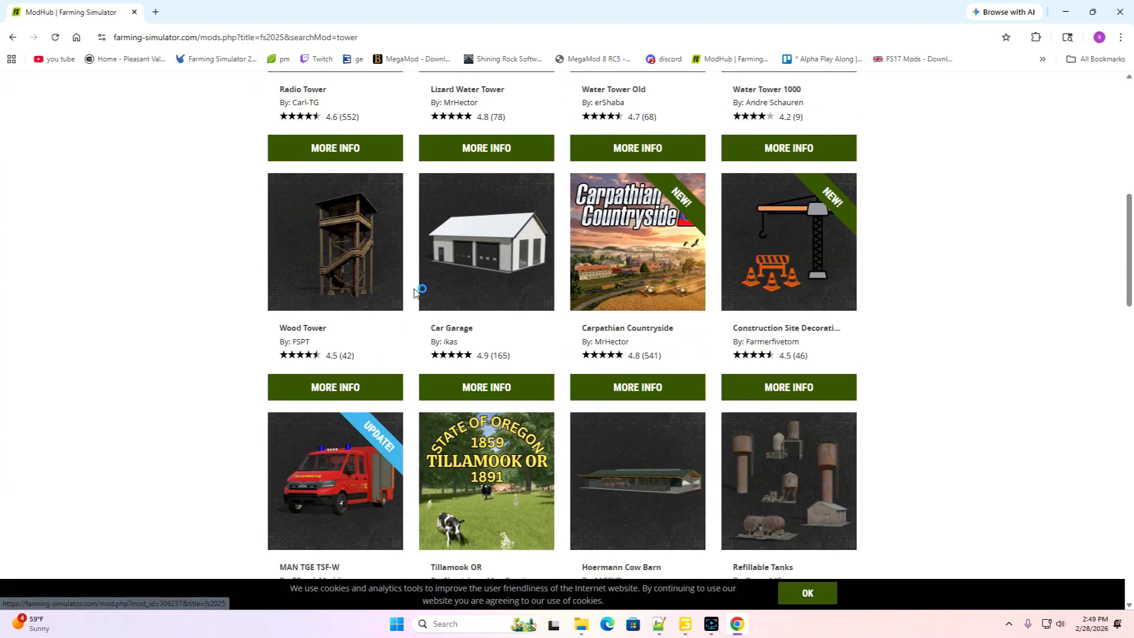
{"action": "scroll", "coordinate": [416, 293], "scroll_direction": "down", "scroll_amount": 3}
{"action": "scroll", "coordinate": [416, 294], "scroll_direction": "down", "scroll_amount": 6}
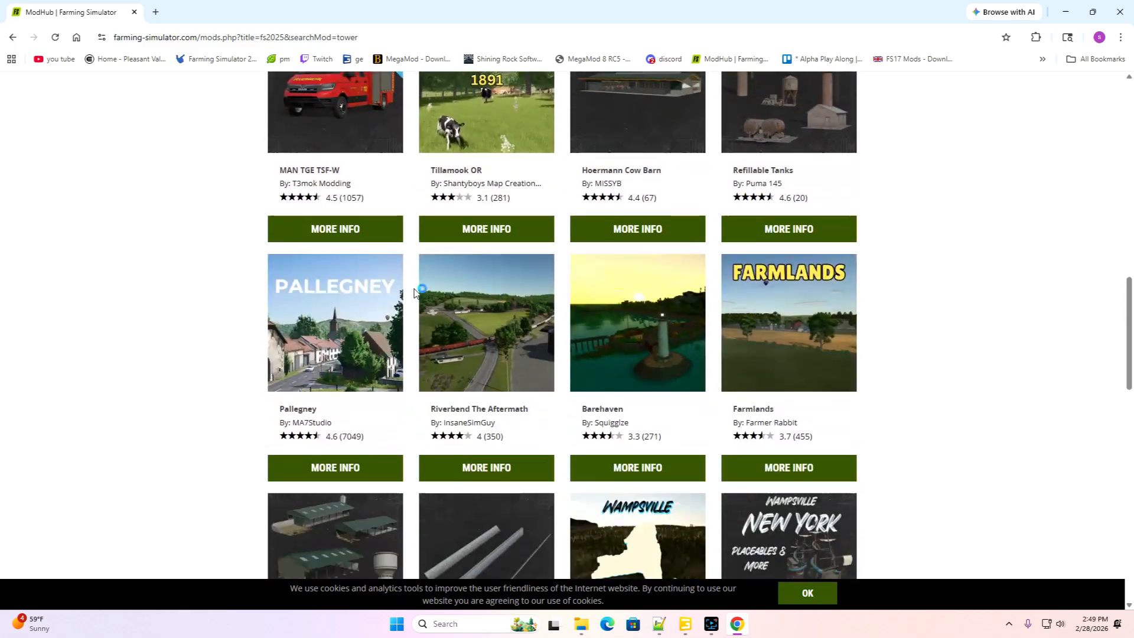
{"action": "scroll", "coordinate": [417, 294], "scroll_direction": "down", "scroll_amount": 8}
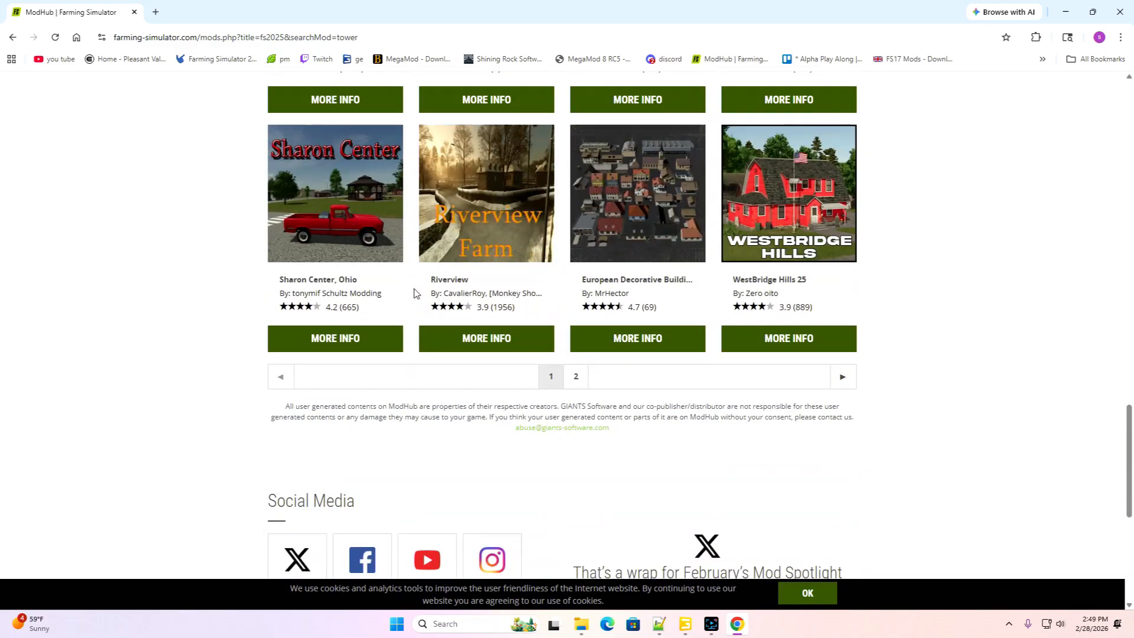
{"action": "left_click", "coordinate": [575, 376]}
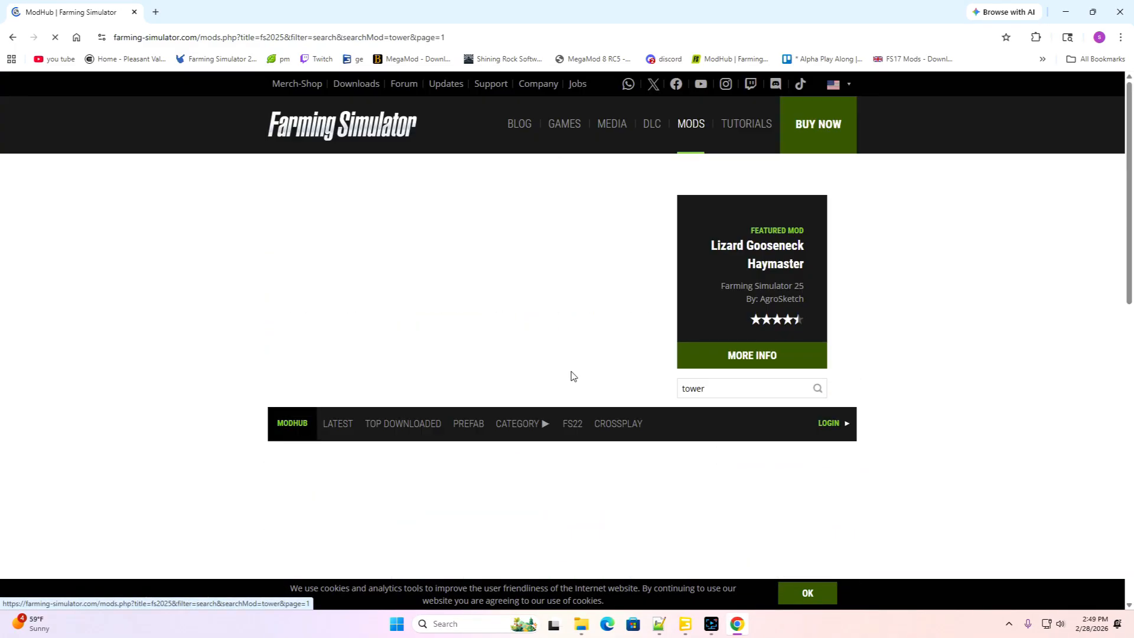
{"action": "scroll", "coordinate": [571, 377], "scroll_direction": "down", "scroll_amount": 3}
{"action": "scroll", "coordinate": [569, 378], "scroll_direction": "down", "scroll_amount": 4}
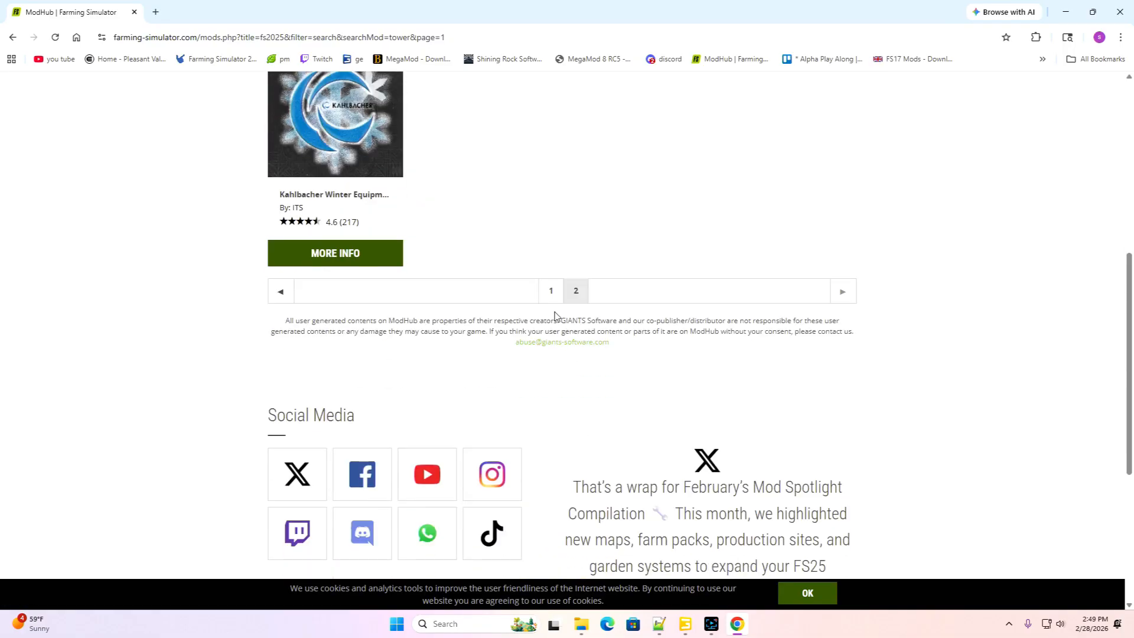
Return to the first results page and open the details of the Wood Tower mod
{"action": "left_click", "coordinate": [550, 295]}
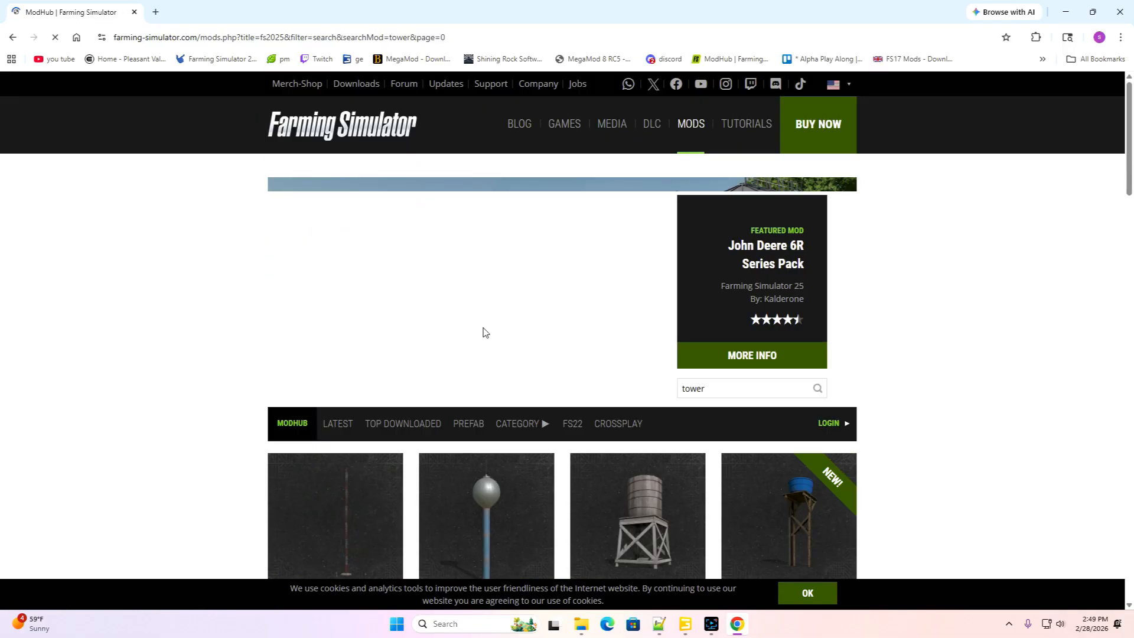
{"action": "scroll", "coordinate": [483, 332], "scroll_direction": "down", "scroll_amount": 3}
{"action": "scroll", "coordinate": [484, 332], "scroll_direction": "down", "scroll_amount": 6}
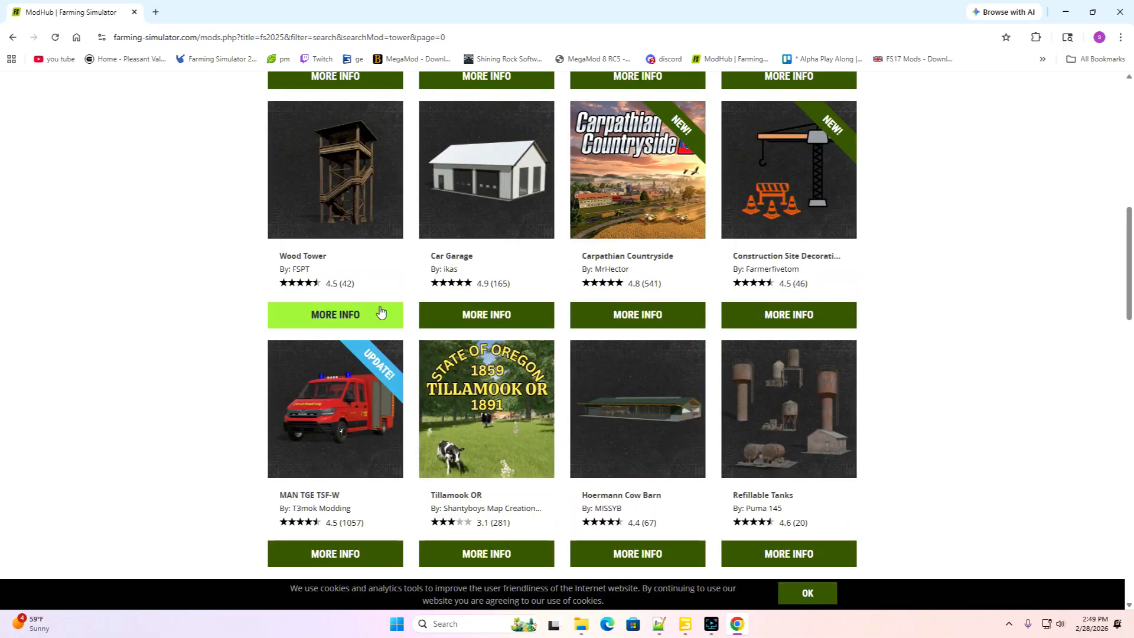
{"action": "left_click", "coordinate": [364, 314]}
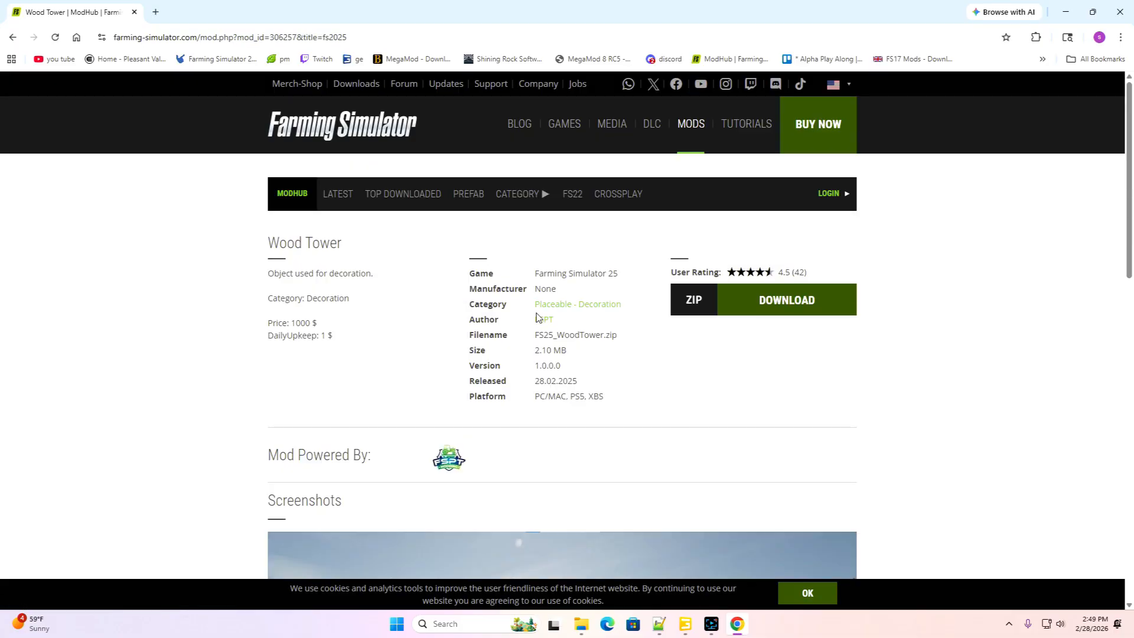
Review the Wood Tower mod's screenshots, download its ZIP file and close the browser
{"action": "scroll", "coordinate": [538, 316], "scroll_direction": "down", "scroll_amount": 5}
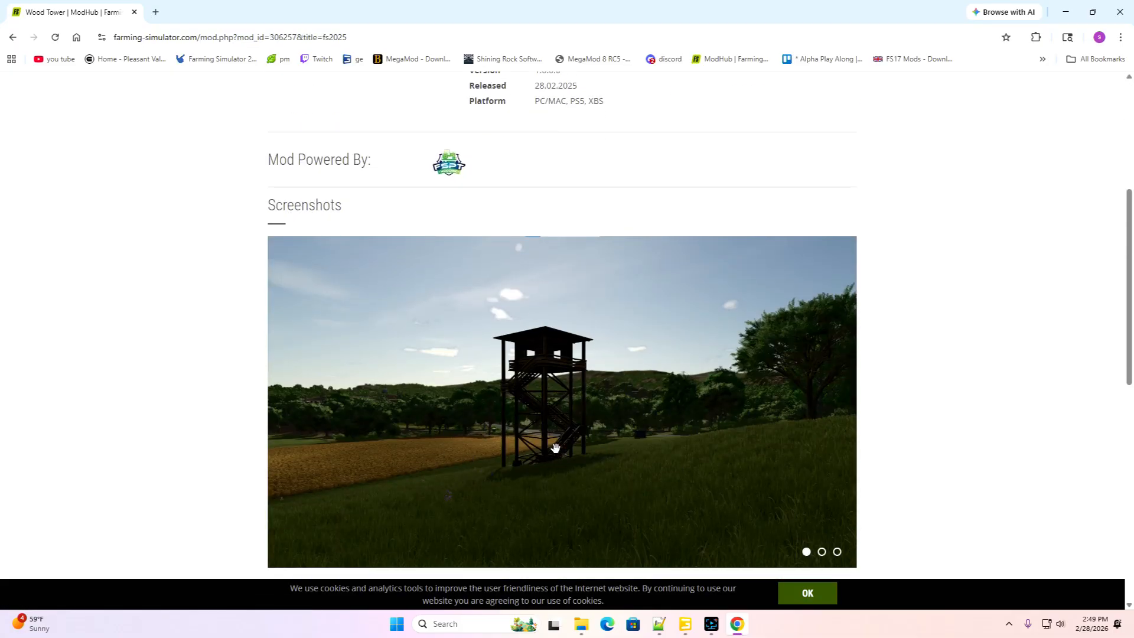
{"action": "scroll", "coordinate": [547, 443], "scroll_direction": "up", "scroll_amount": 5}
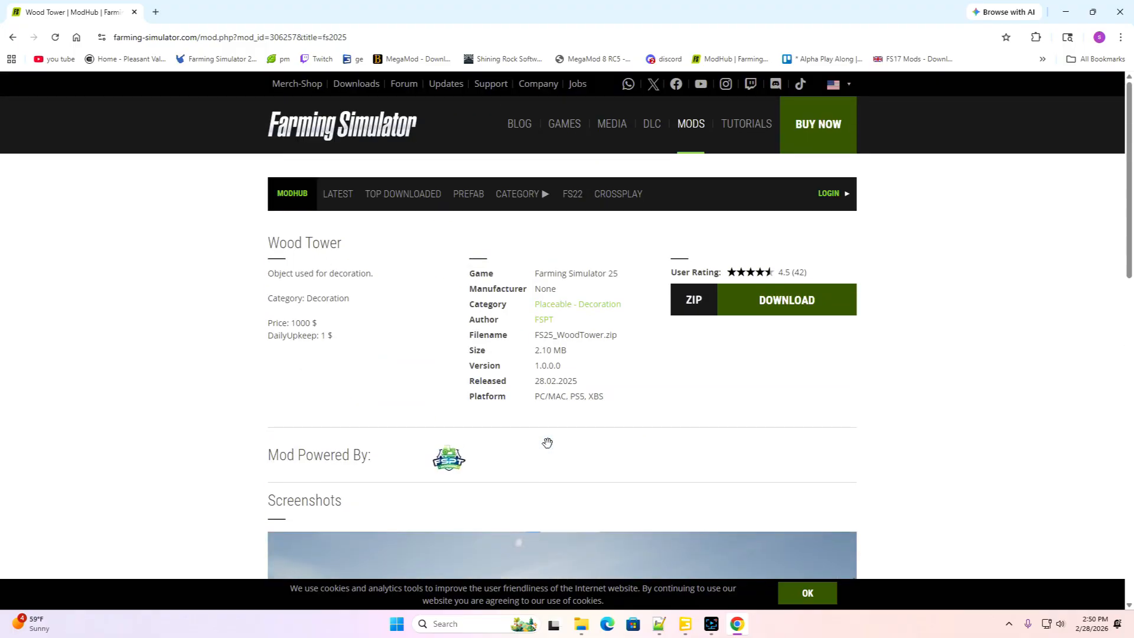
{"action": "left_click", "coordinate": [790, 312]}
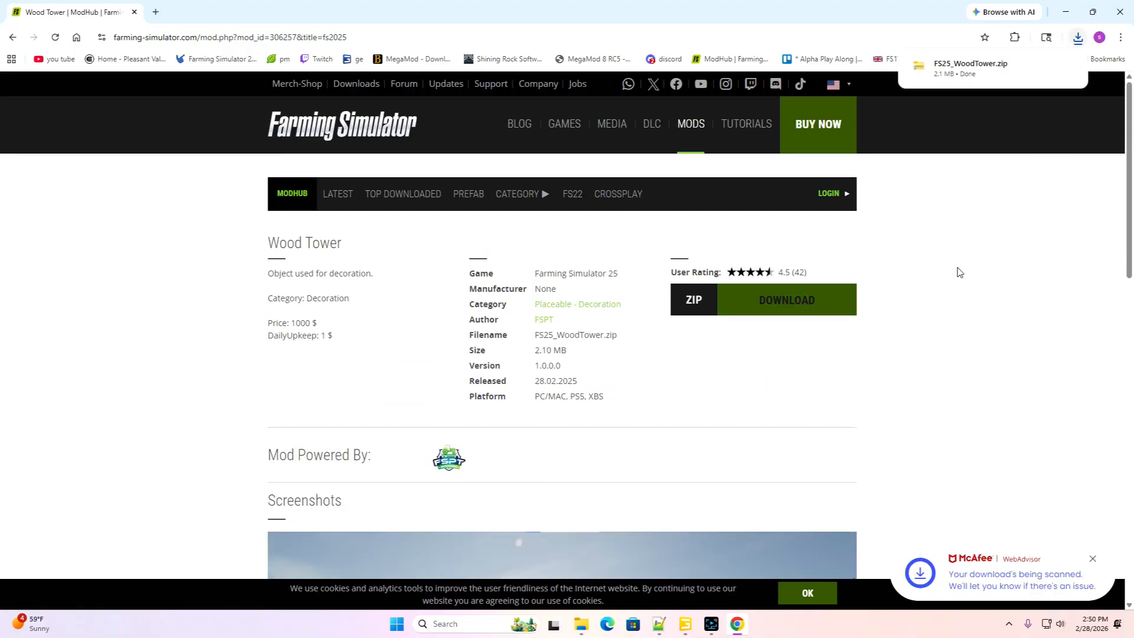
{"action": "left_click", "coordinate": [1129, 14]}
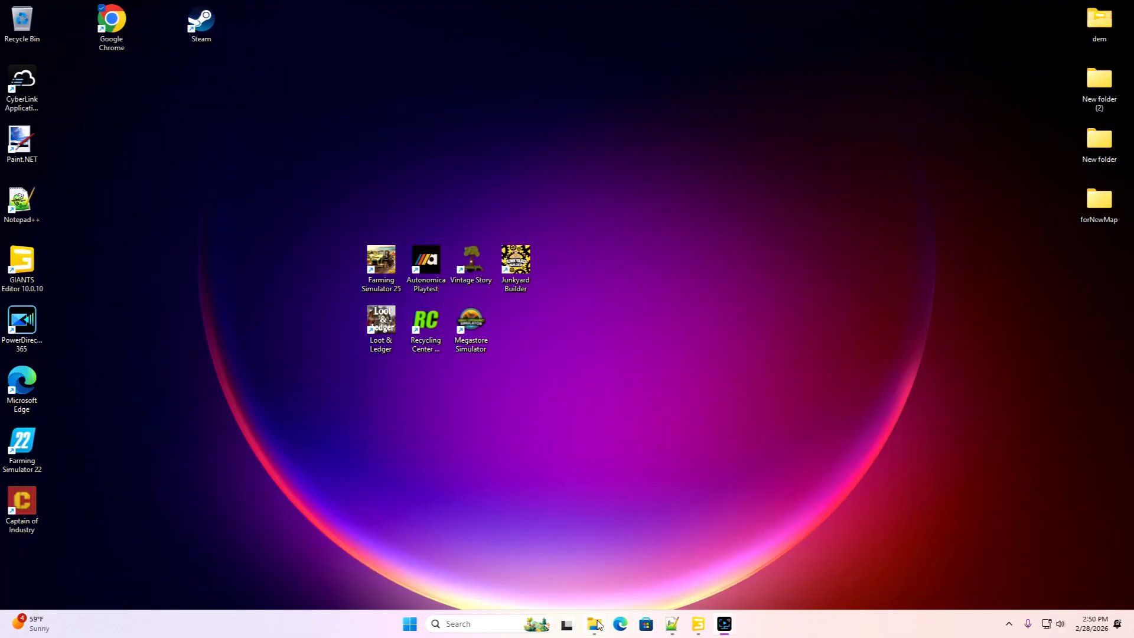
Create a new folder on the desktop with its default name and open it in a window
{"action": "mouse_move", "coordinate": [598, 625]}
{"action": "right_click", "coordinate": [737, 271]}
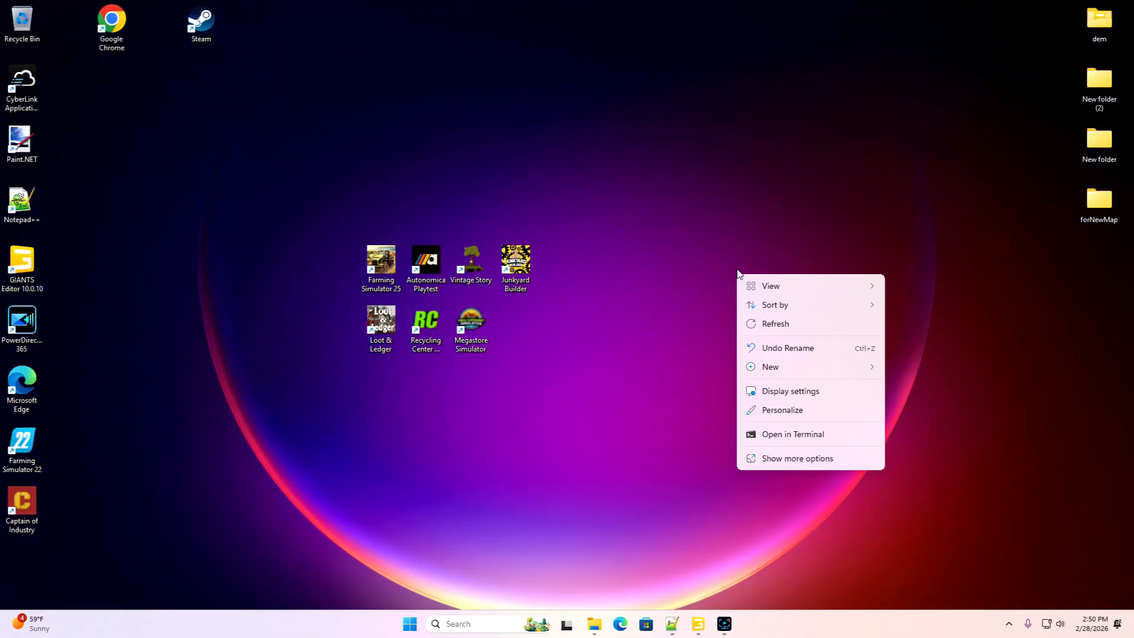
{"action": "mouse_move", "coordinate": [766, 365]}
{"action": "left_click", "coordinate": [912, 367]}
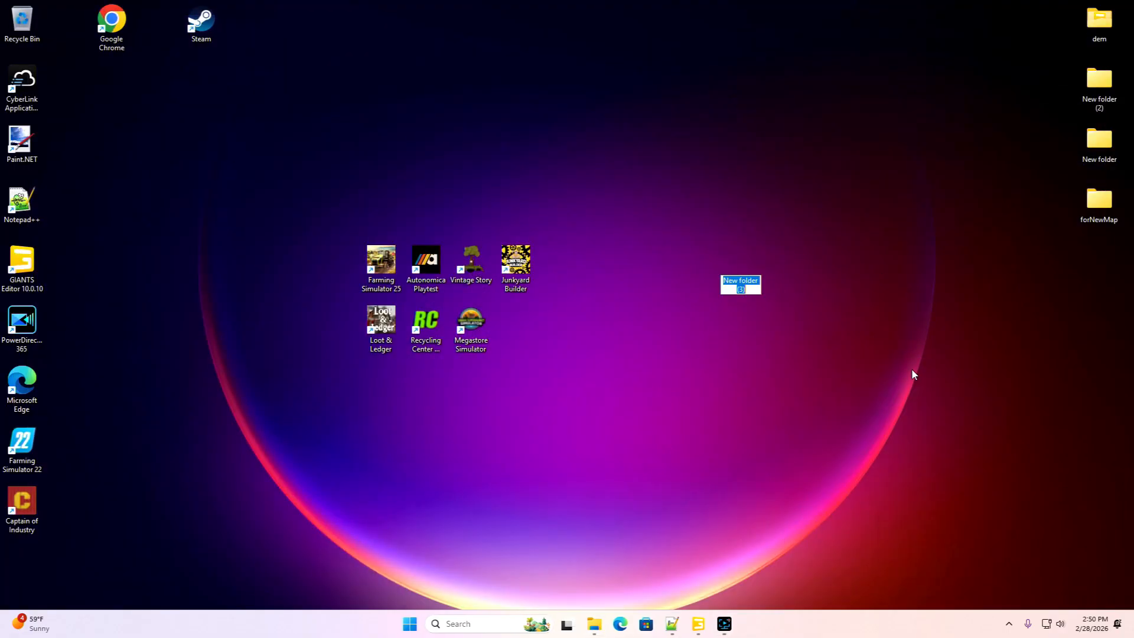
{"action": "left_click", "coordinate": [744, 266]}
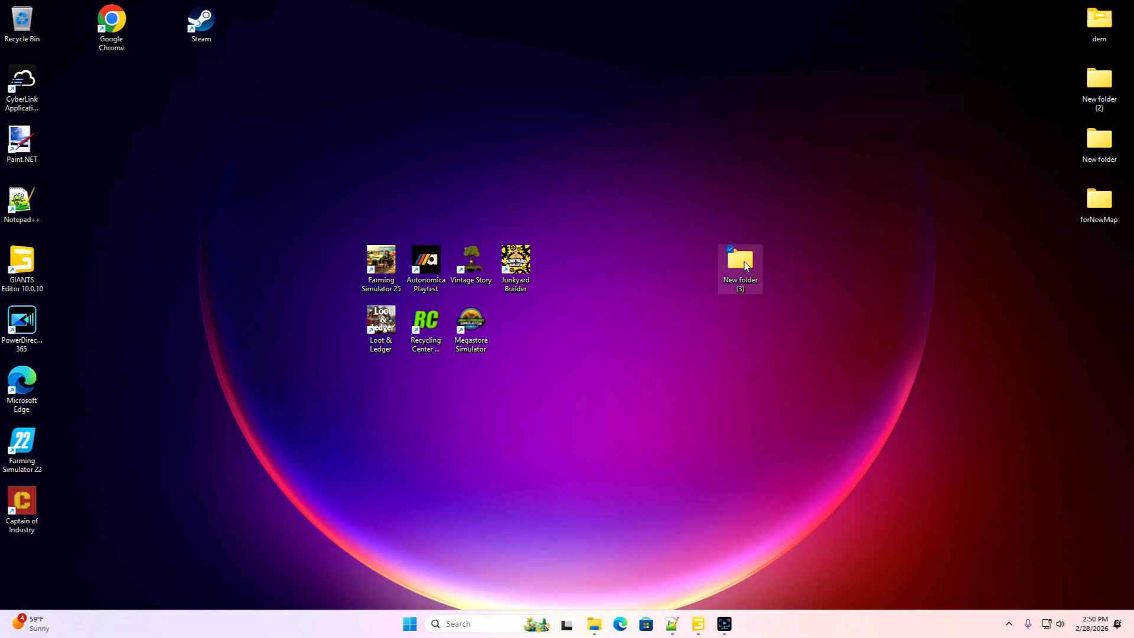
{"action": "double_click", "coordinate": [745, 265]}
{"action": "left_click_drag", "start_coordinate": [612, 97], "coordinate": [850, 71]}
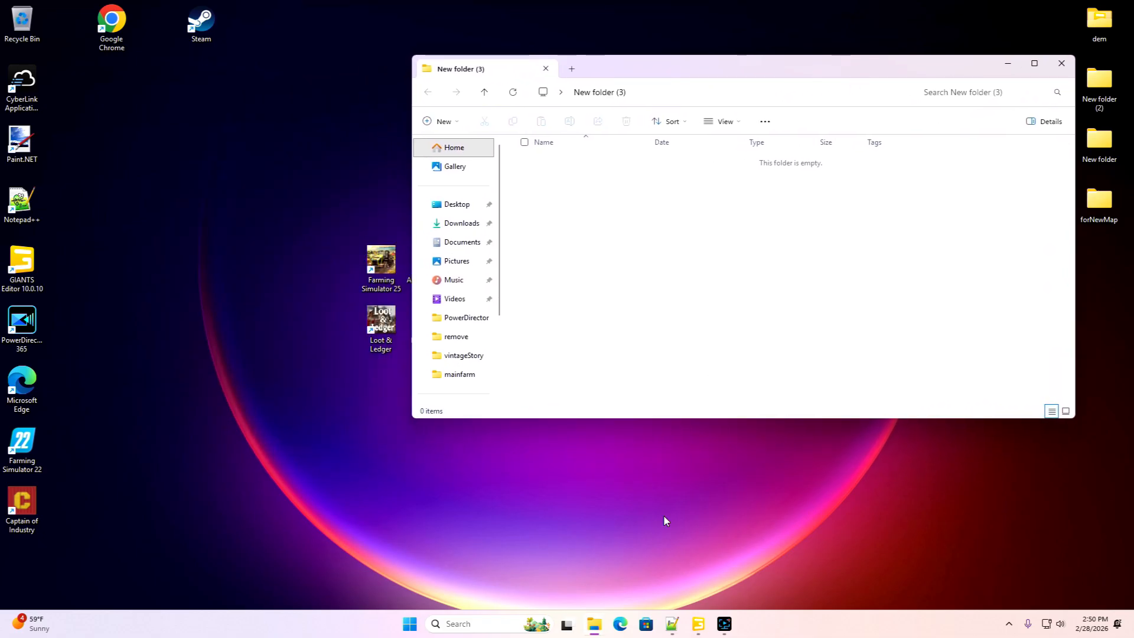
Move the FS25_WoodTower archive from Downloads into the new desktop folder and close the Downloads window
{"action": "right_click", "coordinate": [594, 617]}
{"action": "left_click", "coordinate": [573, 554]}
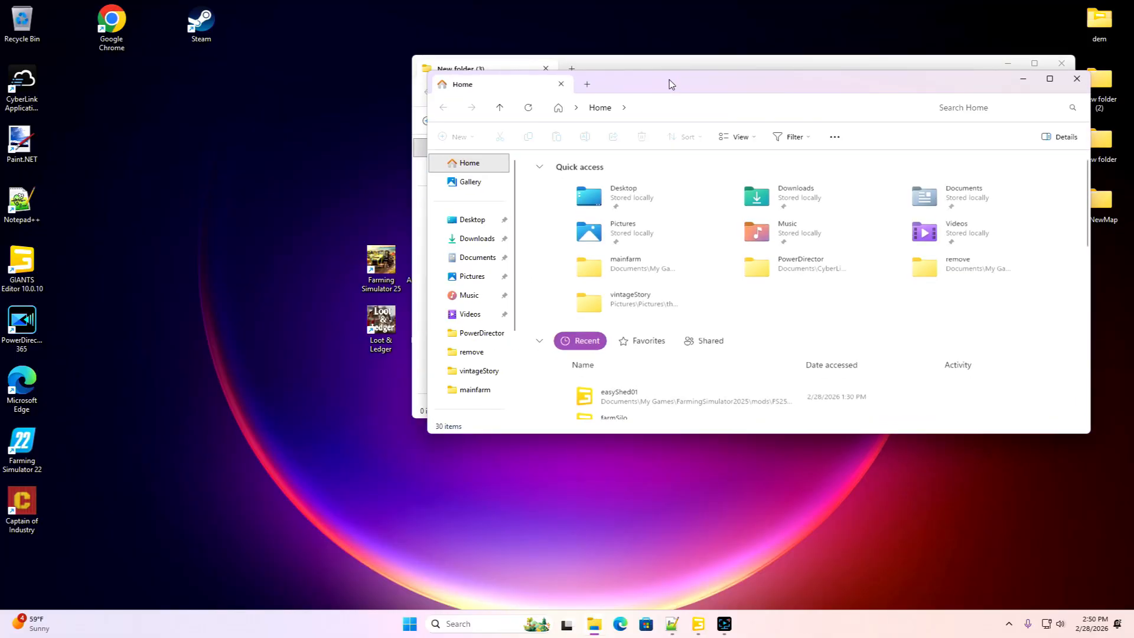
{"action": "left_click_drag", "start_coordinate": [657, 74], "coordinate": [252, 116]}
{"action": "left_click", "coordinate": [64, 279]}
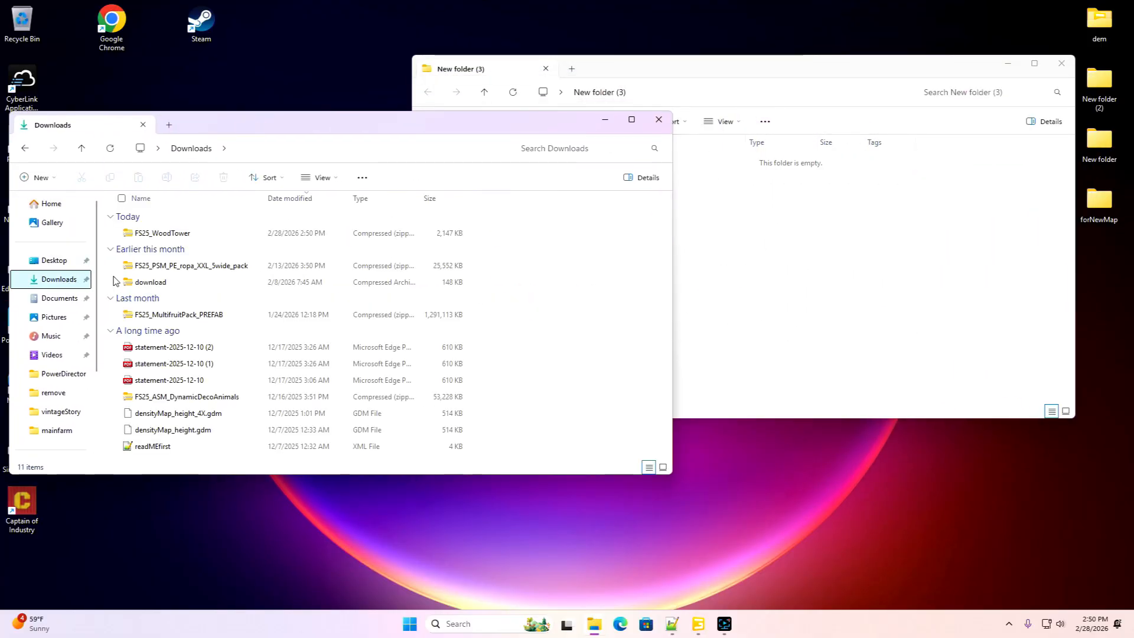
{"action": "left_click_drag", "start_coordinate": [160, 234], "coordinate": [780, 280]}
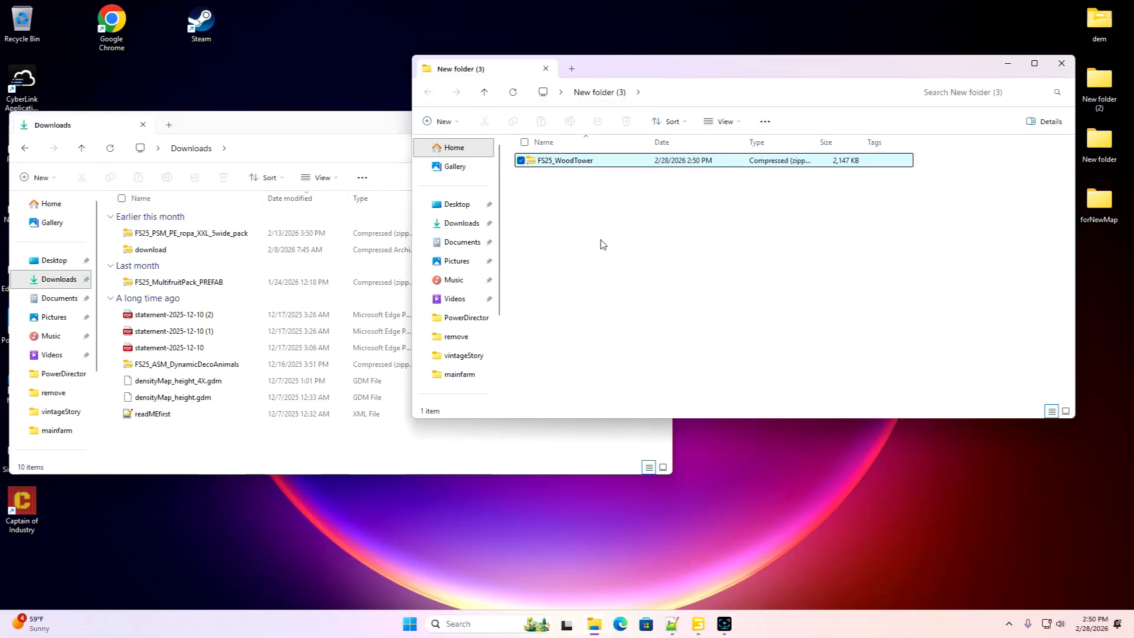
{"action": "left_click", "coordinate": [595, 140]}
{"action": "left_click", "coordinate": [659, 119]}
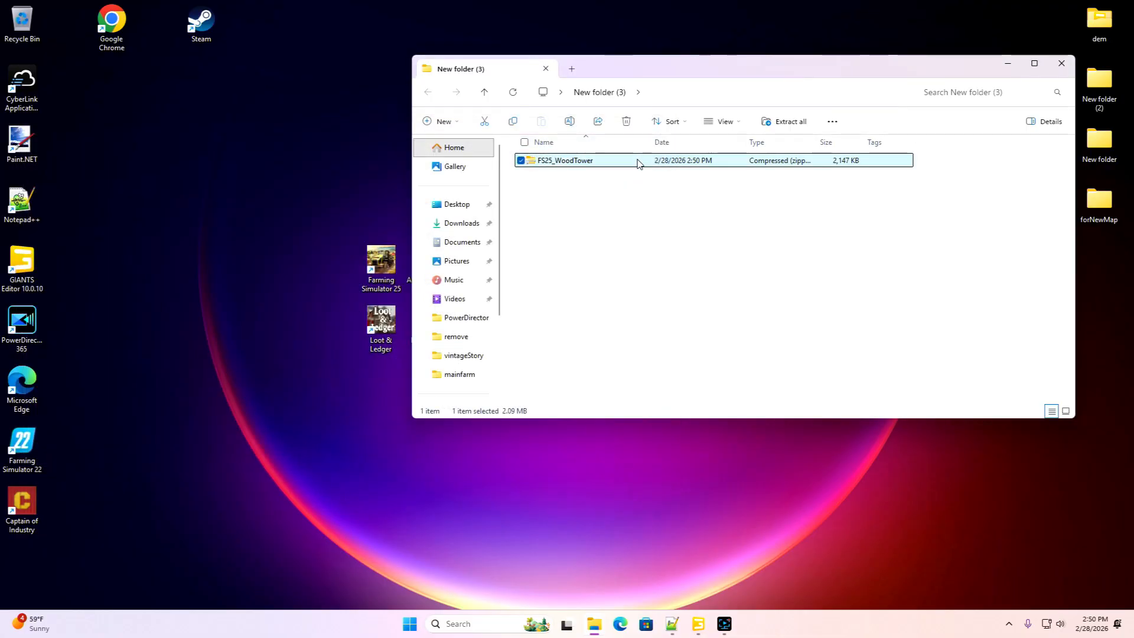
Extract the FS25_WoodTower archive with 7-Zip directly into the current folder
{"action": "right_click", "coordinate": [639, 160]}
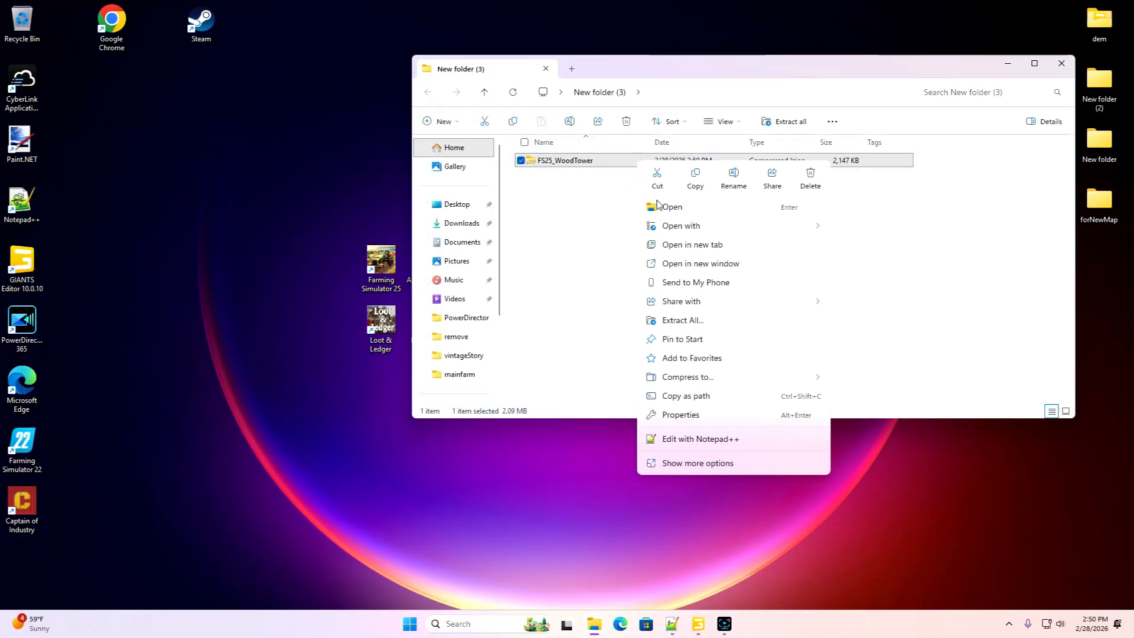
{"action": "left_click", "coordinate": [704, 463]}
{"action": "mouse_move", "coordinate": [688, 250]}
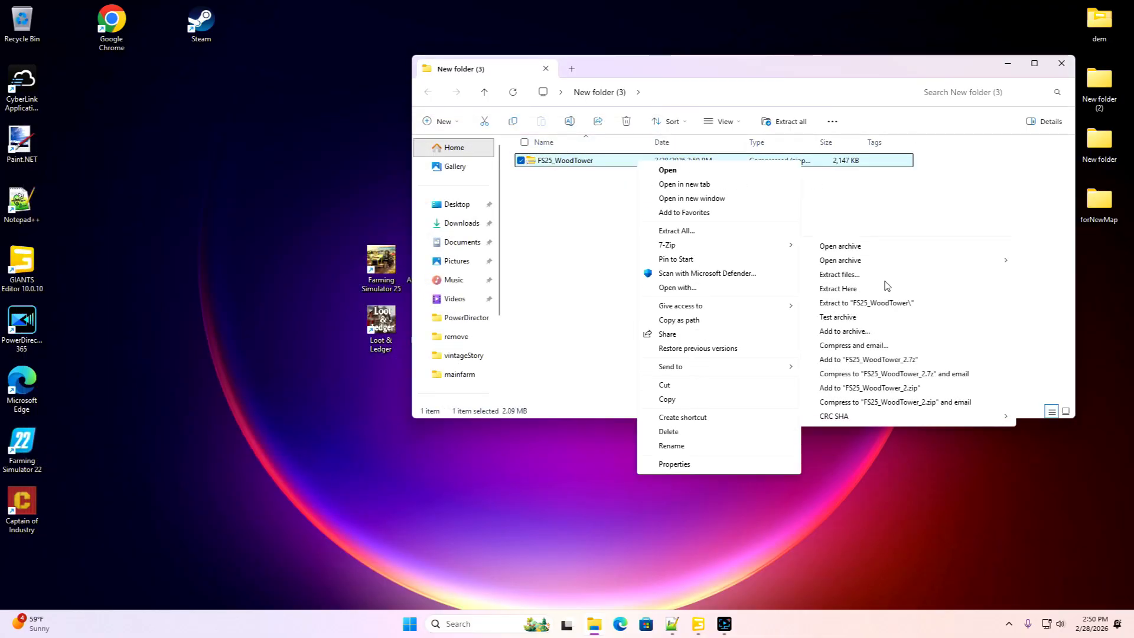
{"action": "left_click", "coordinate": [838, 289]}
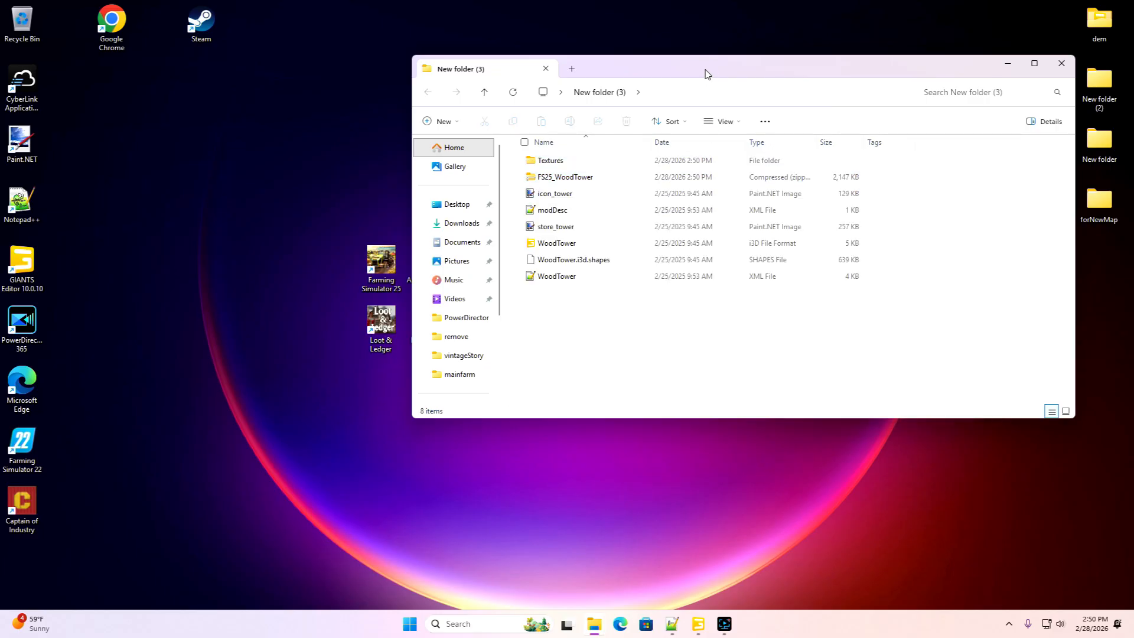
{"action": "left_click_drag", "start_coordinate": [706, 71], "coordinate": [731, 75]}
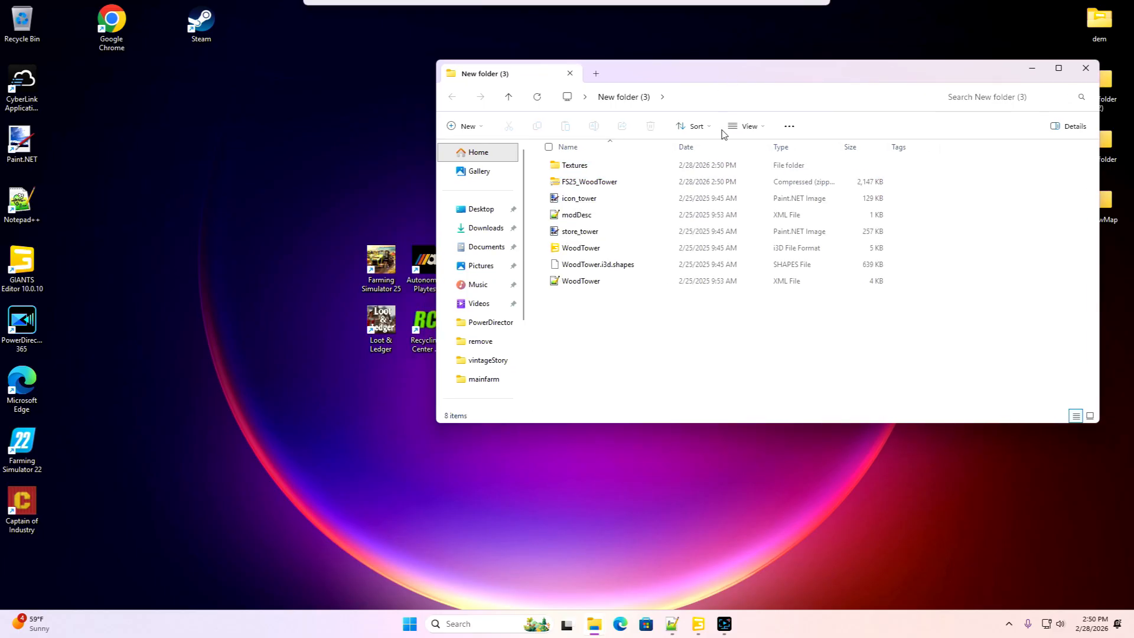
Open the extracted WoodTower i3D file in GIANTS Editor 10.0.11 and select the WoodTower group
{"action": "double_click", "coordinate": [581, 249]}
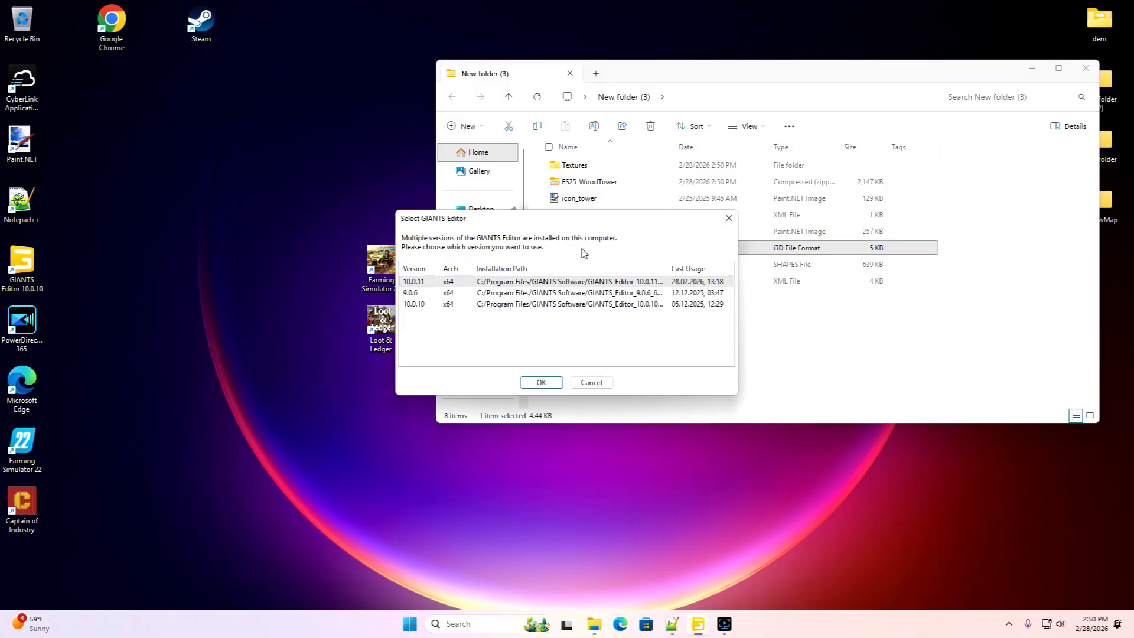
{"action": "left_click", "coordinate": [560, 383]}
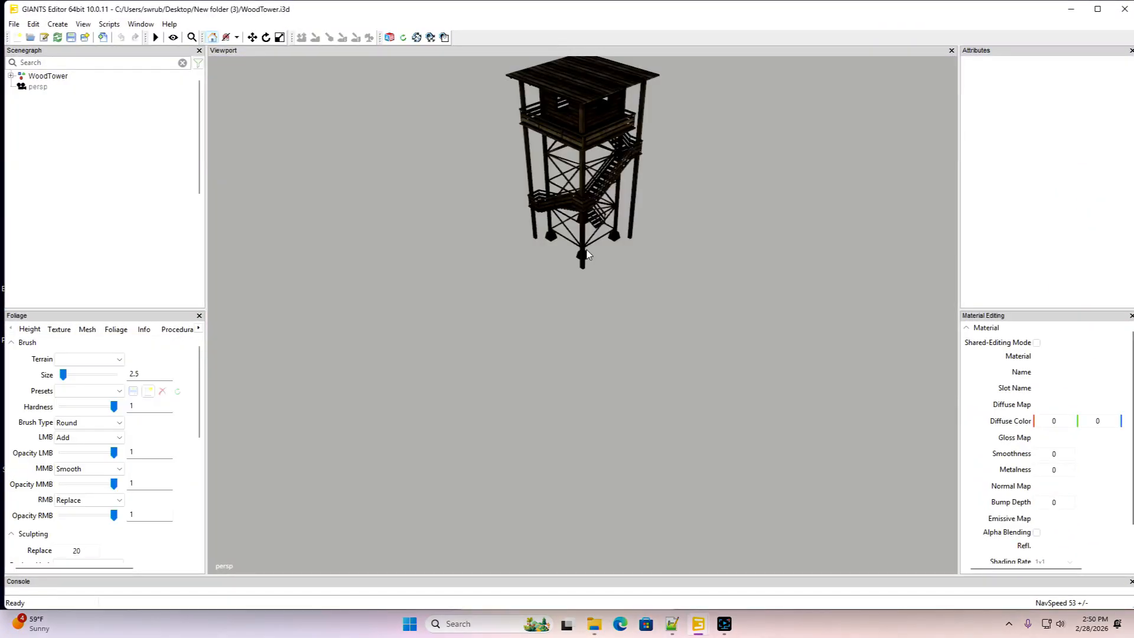
{"action": "left_click", "coordinate": [21, 78]}
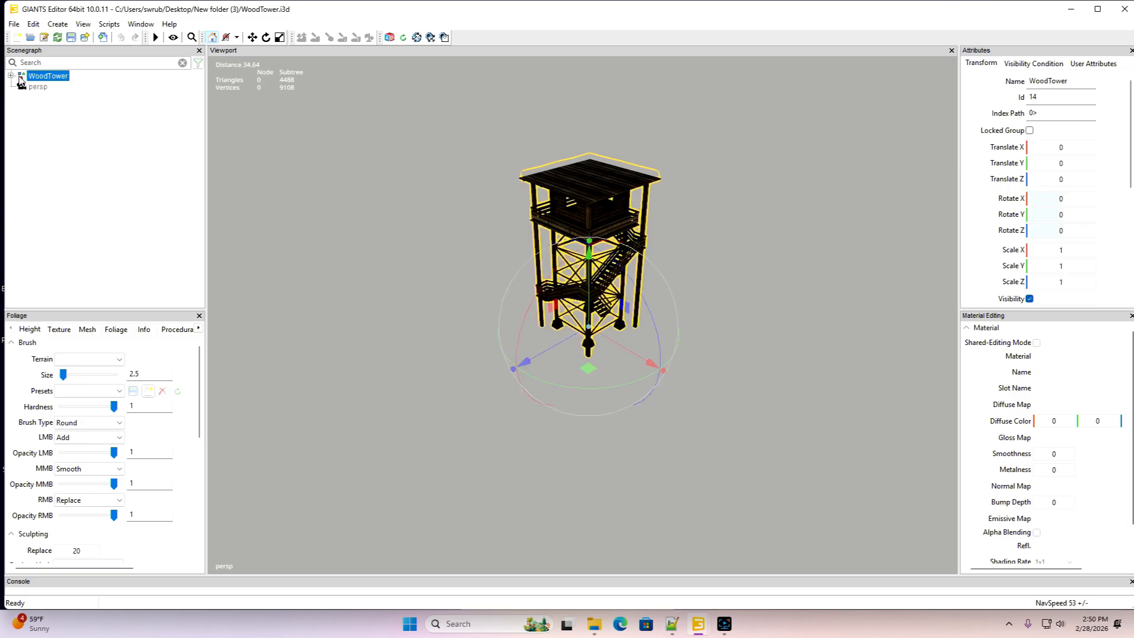
Export the selected tower with its files as woodTower into FS25_RicciSwamp's map/remove folder, keeping the parent directory structure, and close the tower's windows
{"action": "left_click", "coordinate": [13, 24]}
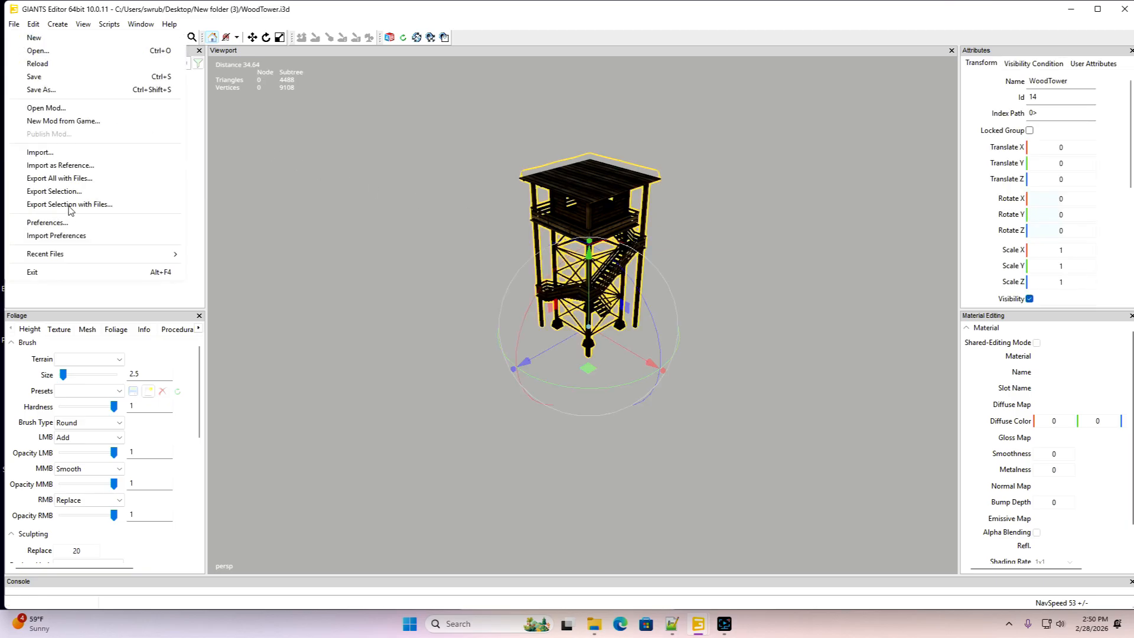
{"action": "left_click", "coordinate": [71, 205]}
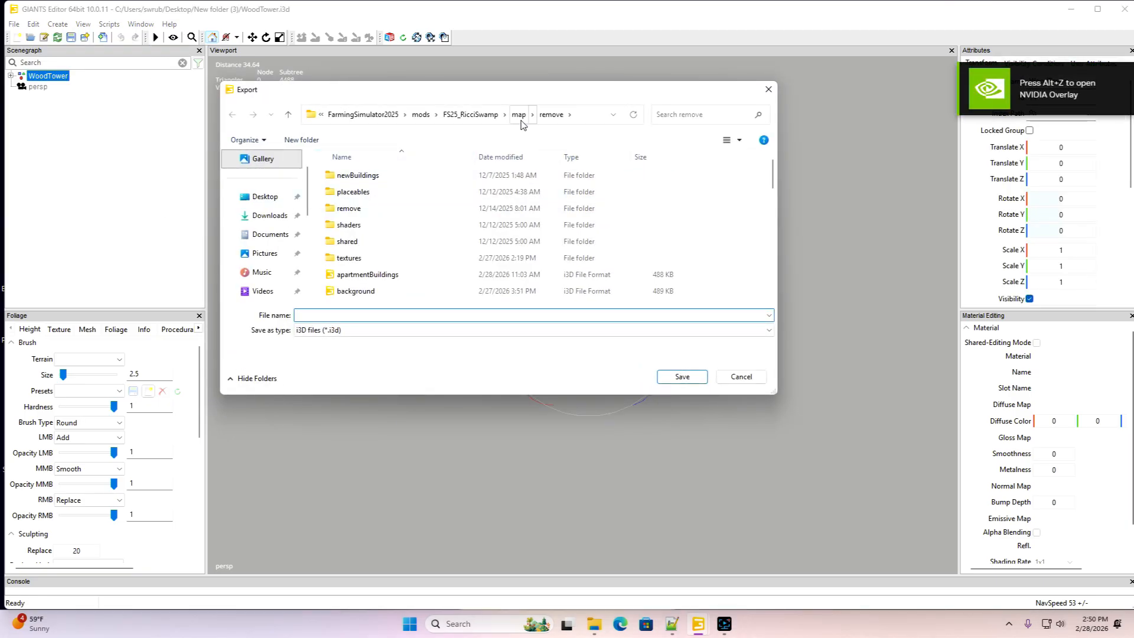
{"action": "left_click", "coordinate": [371, 316]}
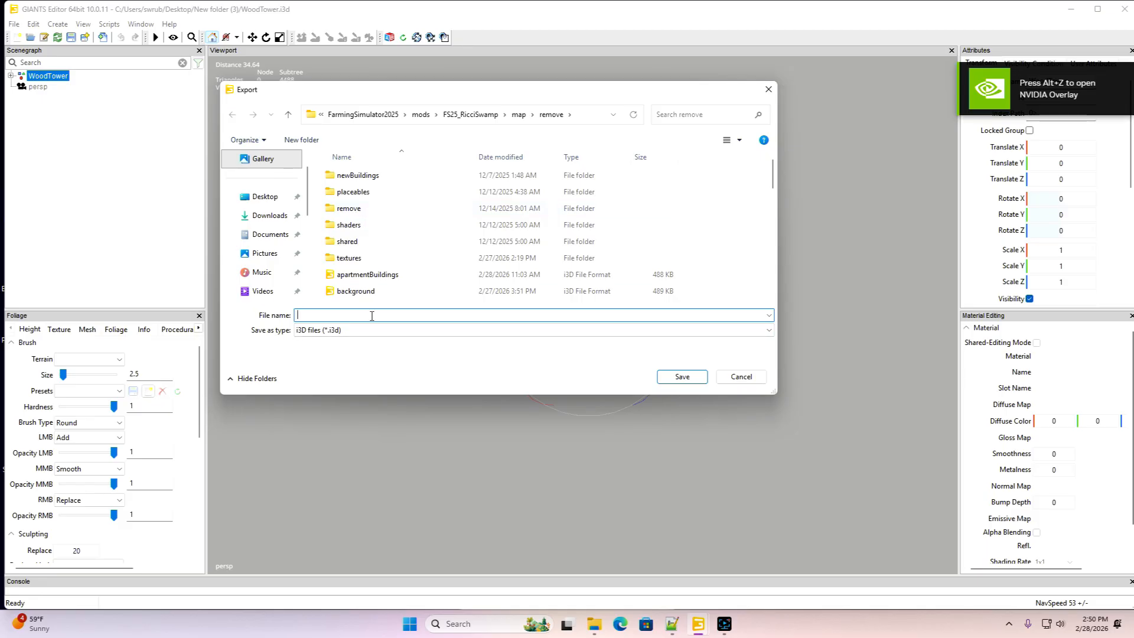
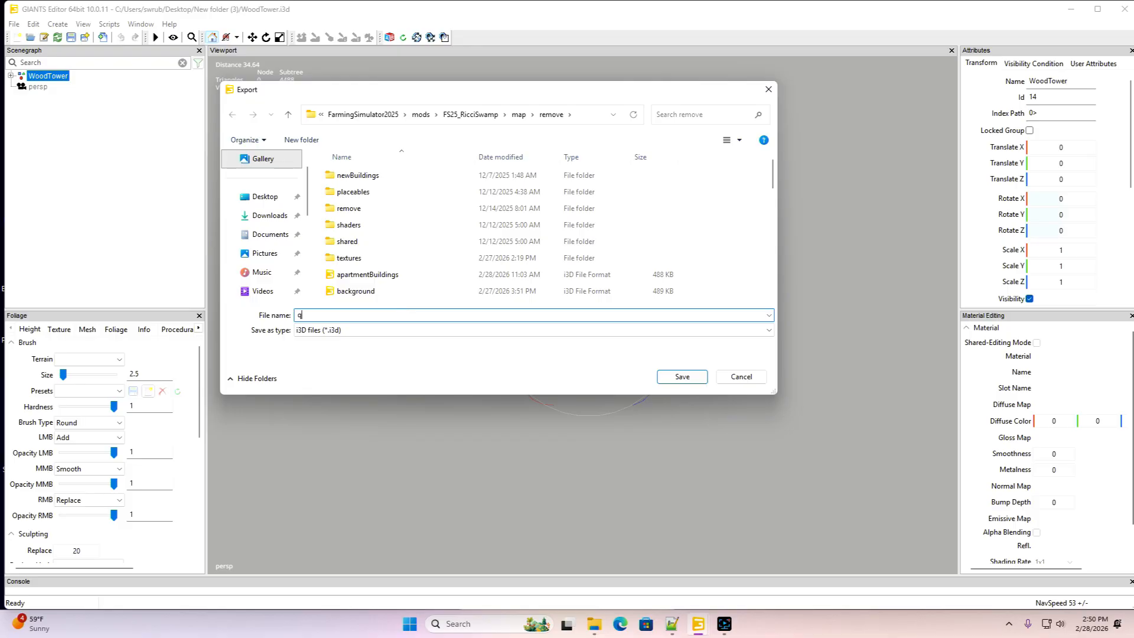
{"action": "type", "text": "woodTower"}
{"action": "left_click", "coordinate": [684, 380]}
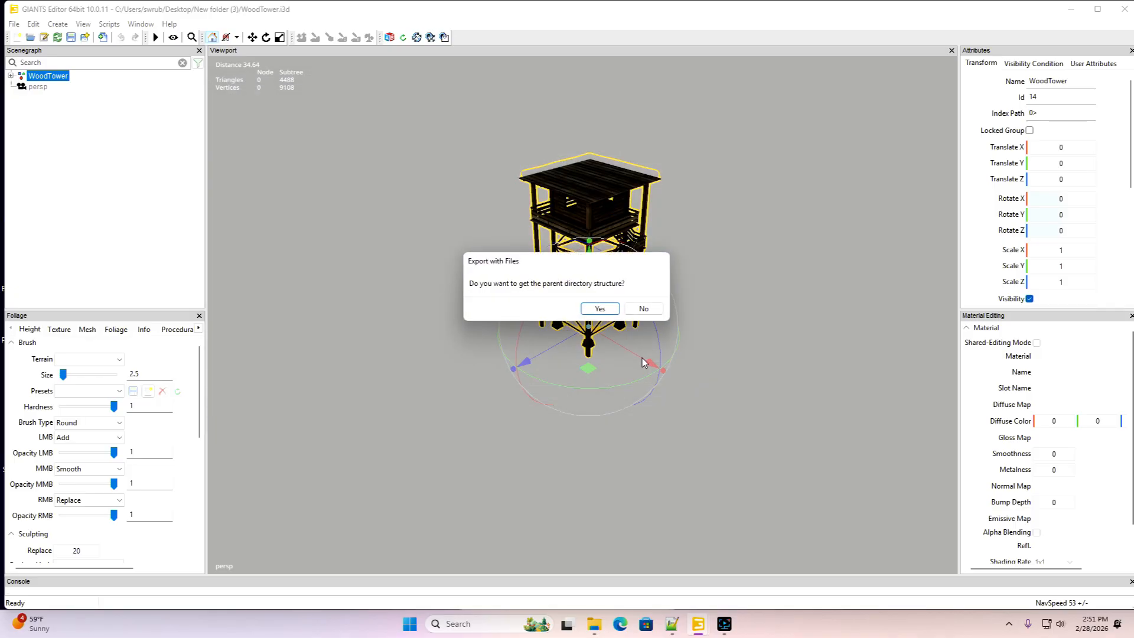
{"action": "left_click", "coordinate": [597, 309]}
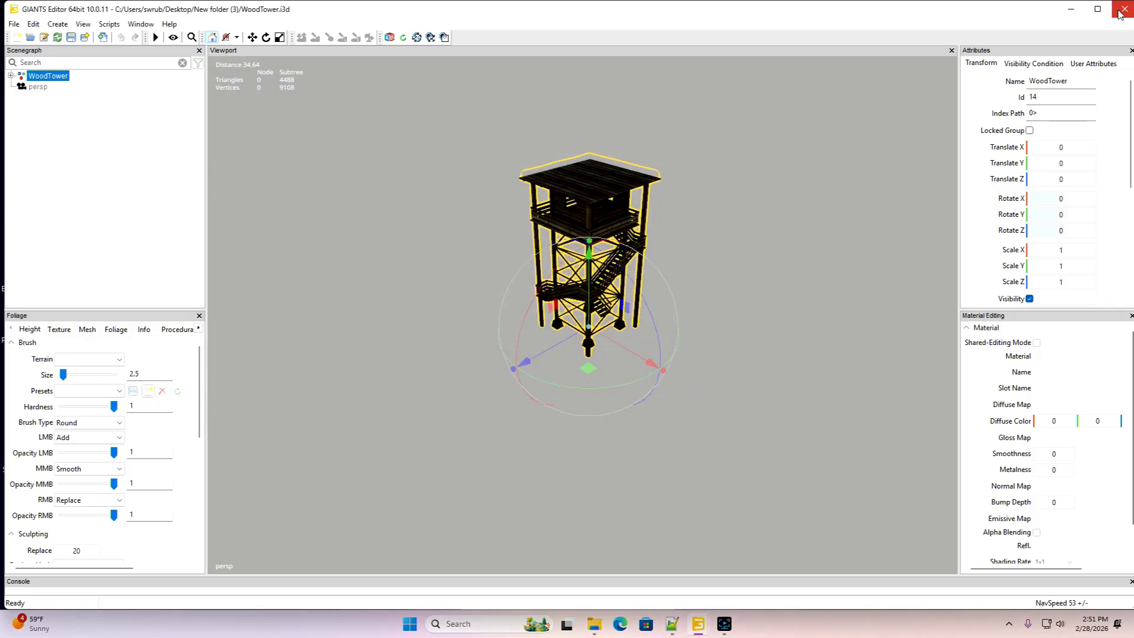
{"action": "left_click", "coordinate": [617, 308]}
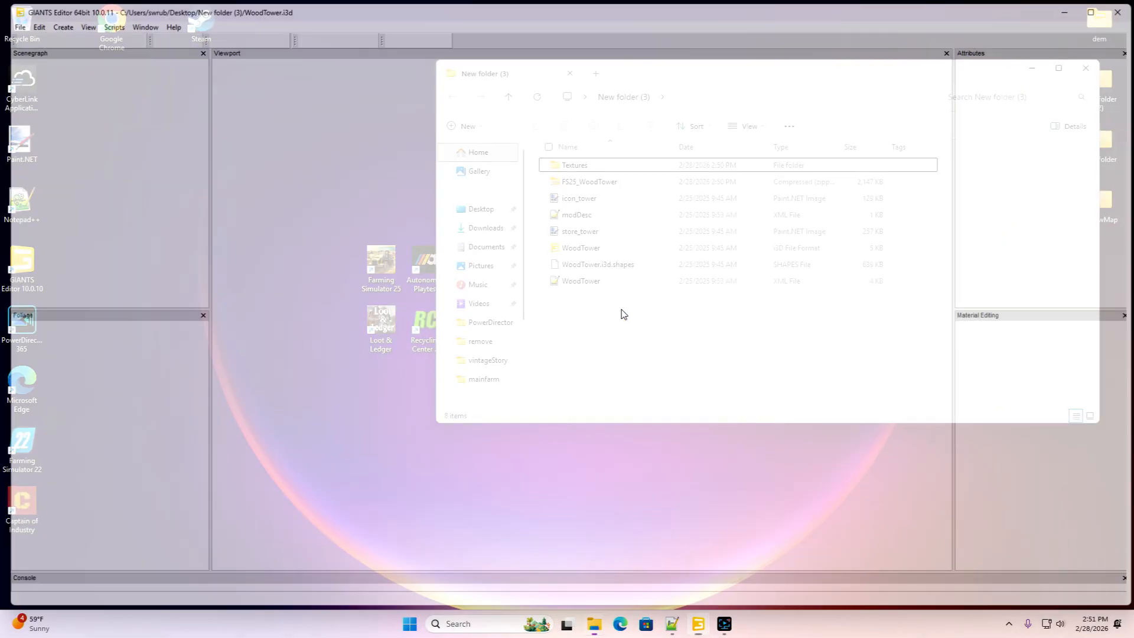
{"action": "left_click", "coordinate": [1084, 69]}
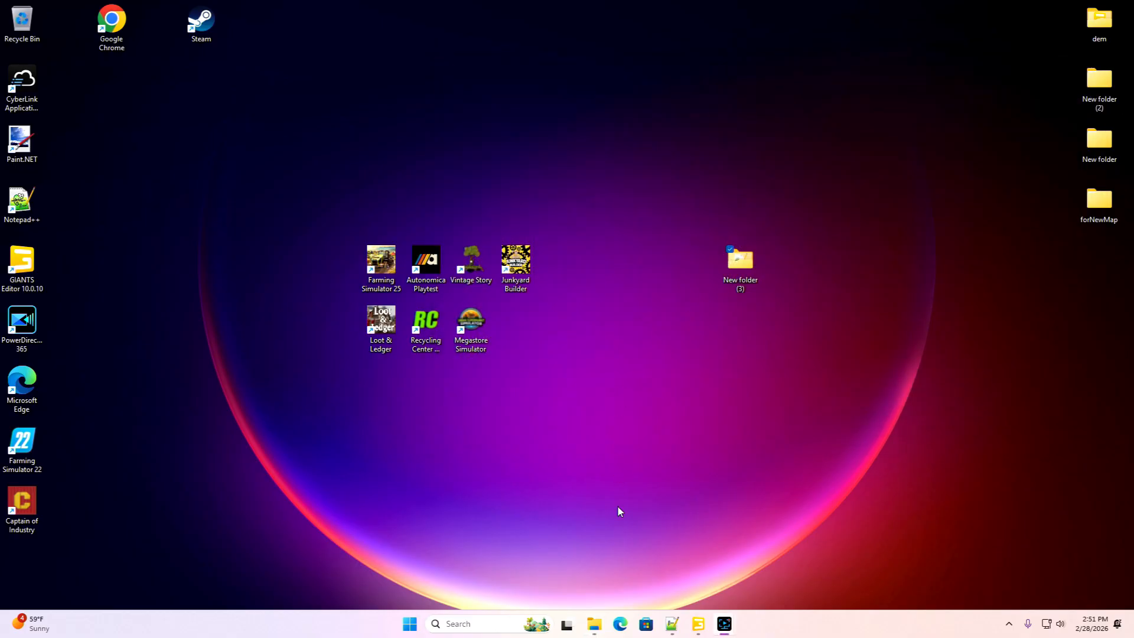
Open the exported woodTower i3D from the map's remove folder in Notepad++ to check its texture file paths
{"action": "mouse_move", "coordinate": [595, 624]}
{"action": "left_click", "coordinate": [486, 572]}
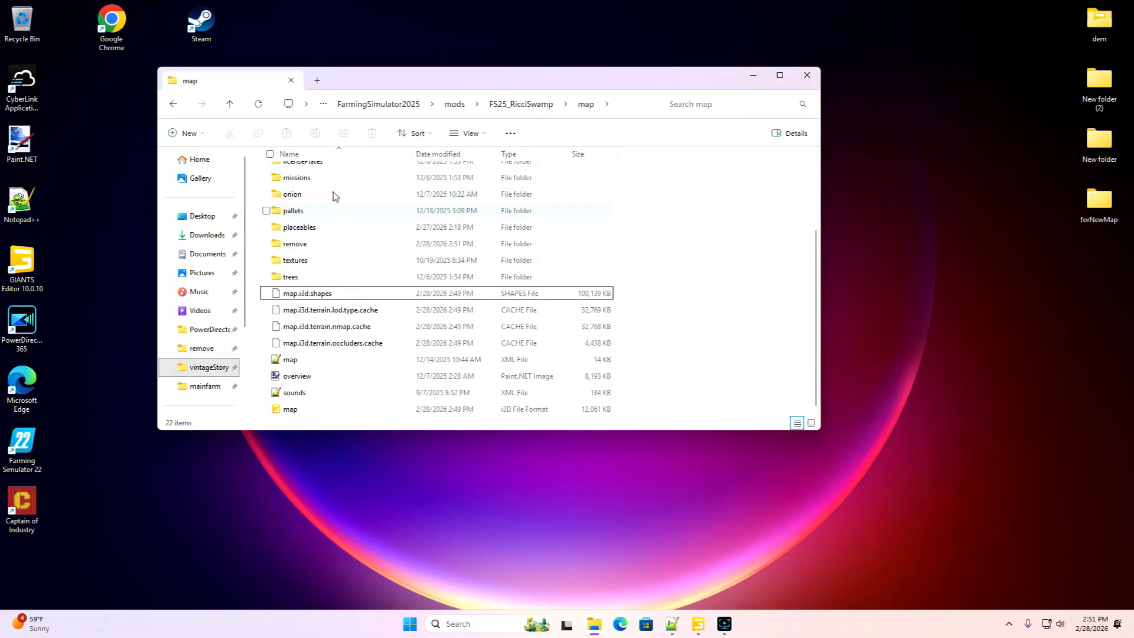
{"action": "scroll", "coordinate": [357, 234], "scroll_direction": "up", "scroll_amount": 3}
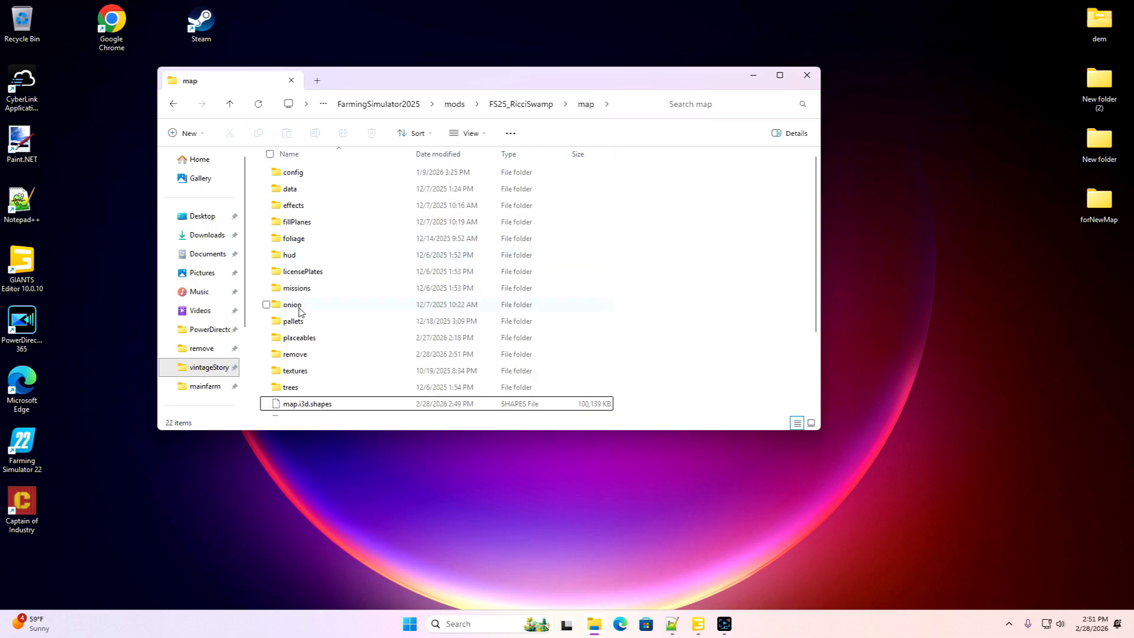
{"action": "double_click", "coordinate": [296, 355]}
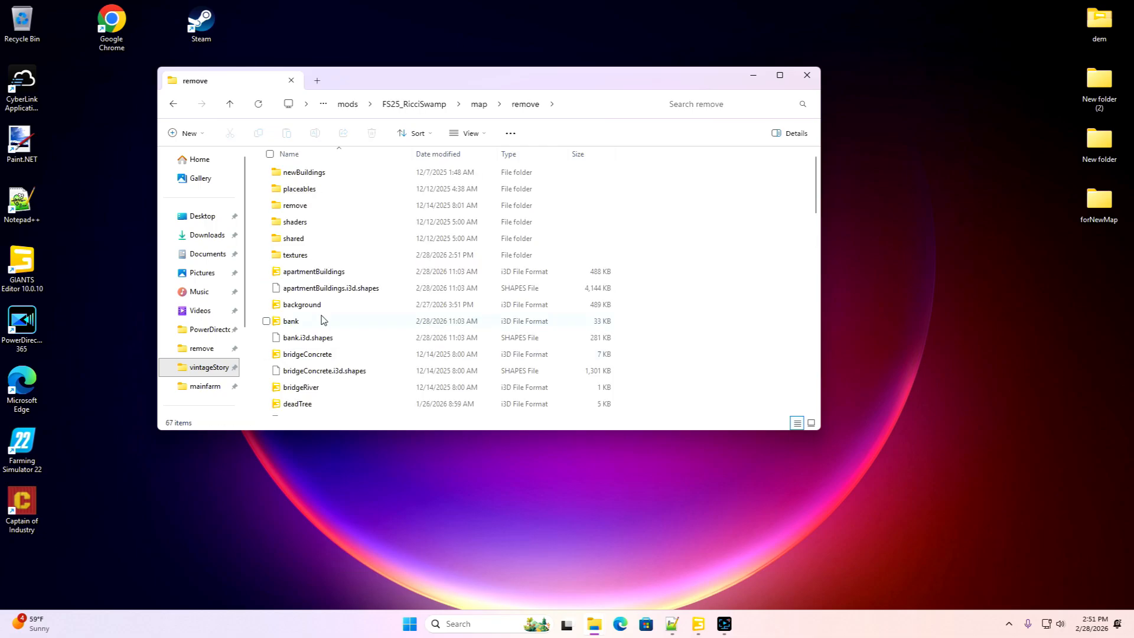
{"action": "scroll", "coordinate": [322, 319], "scroll_direction": "down", "scroll_amount": 15}
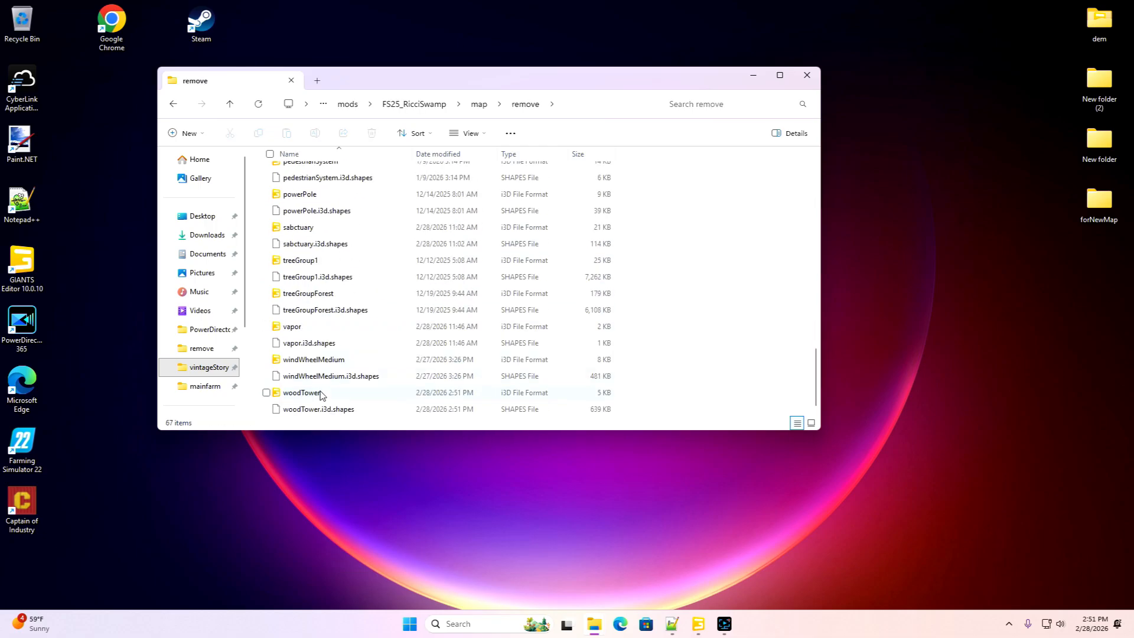
{"action": "right_click", "coordinate": [322, 394]}
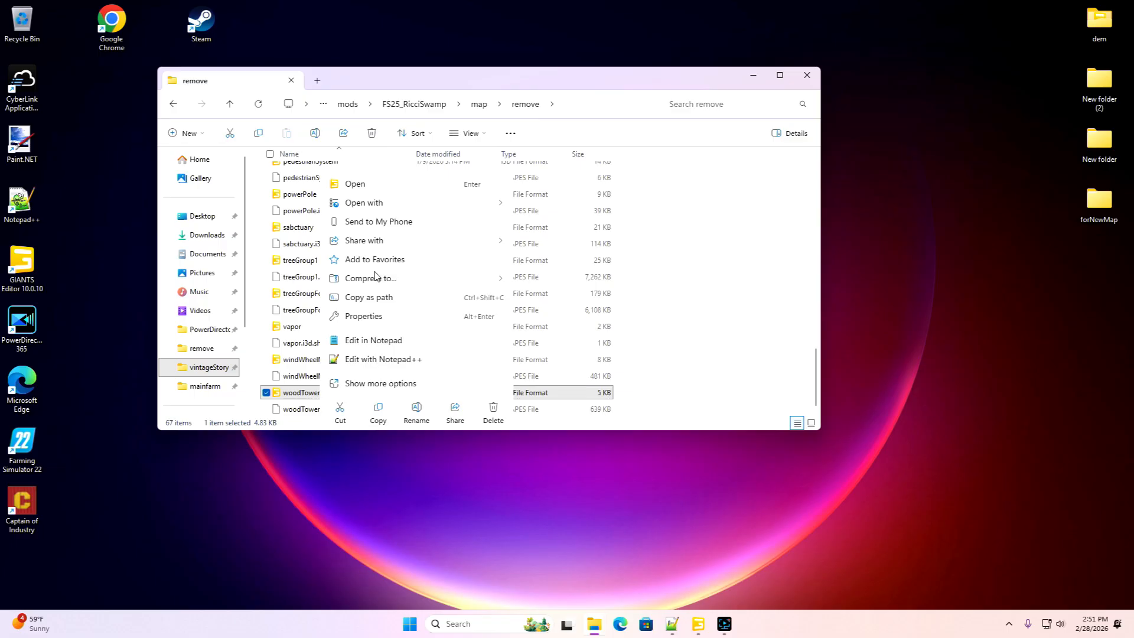
{"action": "left_click", "coordinate": [396, 361]}
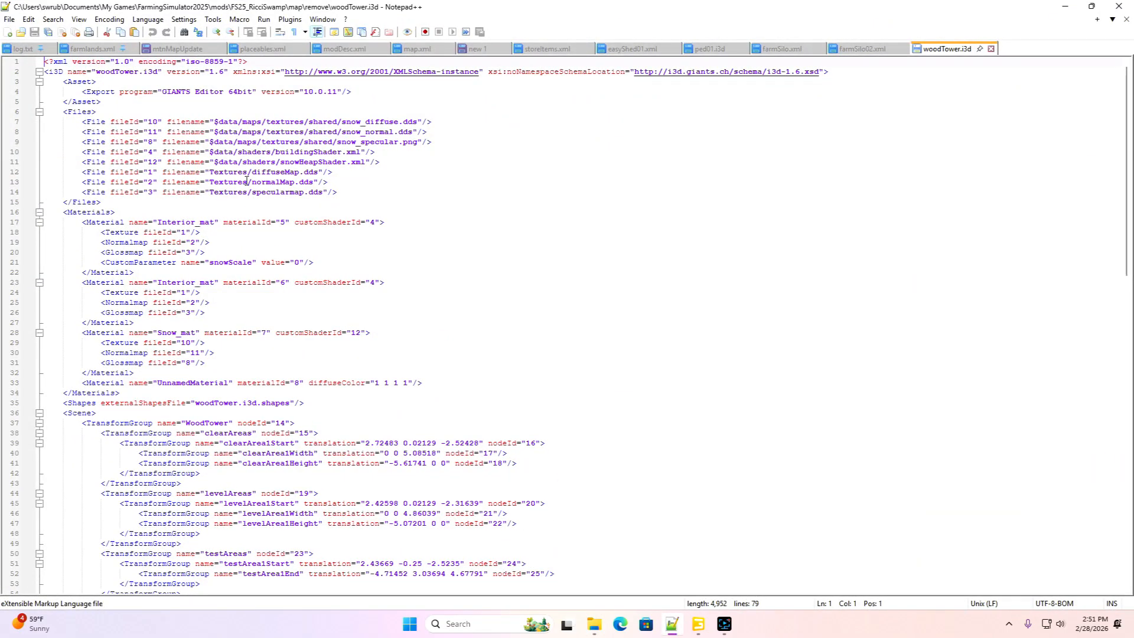
Close the woodTower.i3d text file, minimise Notepad++ and the remove folder, and switch back to the map in GIANTS Editor
{"action": "left_click", "coordinate": [991, 48]}
{"action": "left_click", "coordinate": [1065, 6]}
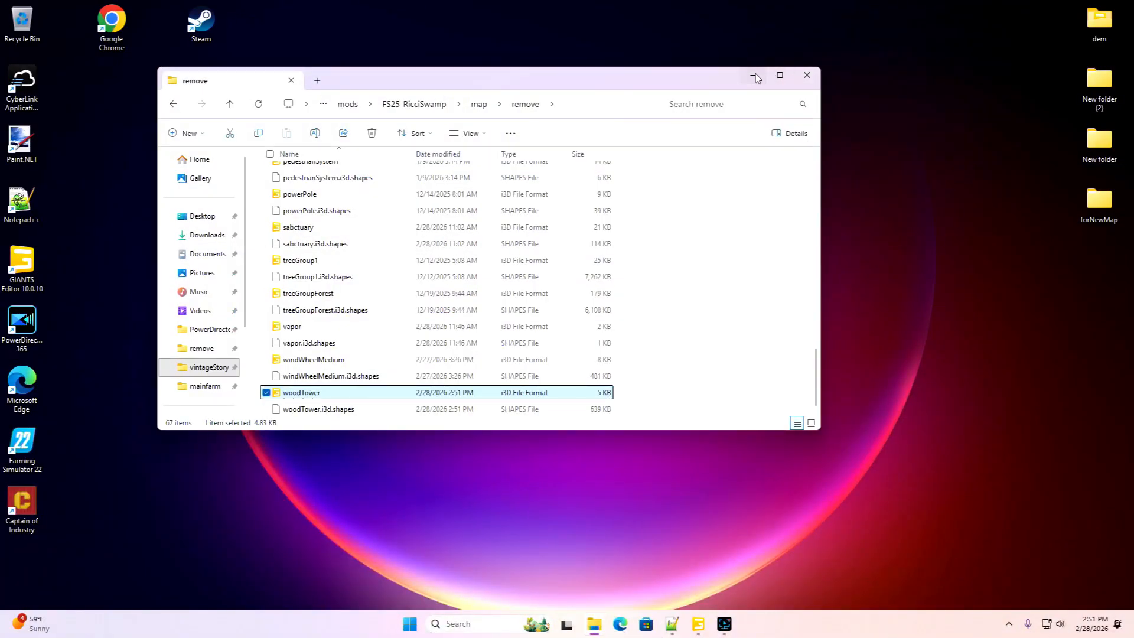
{"action": "left_click", "coordinate": [753, 75]}
{"action": "left_click", "coordinate": [698, 624]}
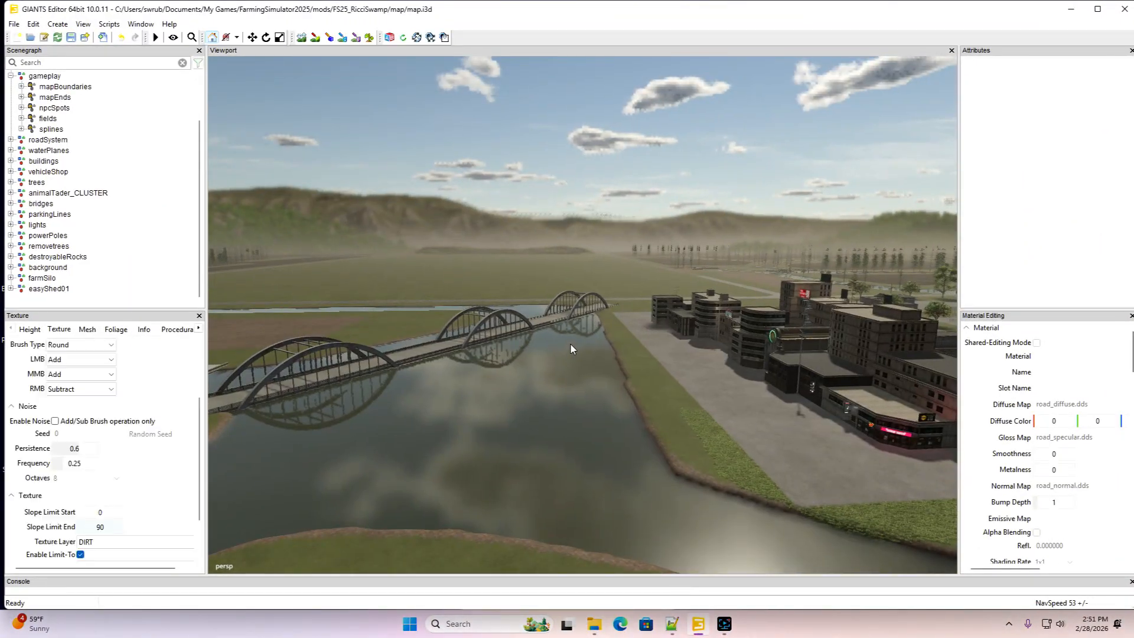
Import the woodTower i3D file from the map's remove folder into the map scene
{"action": "scroll", "coordinate": [570, 345], "scroll_direction": "up", "scroll_amount": 3}
{"action": "left_click_drag", "start_coordinate": [570, 345], "coordinate": [557, 426], "text": "alt"}
{"action": "scroll", "coordinate": [557, 427], "scroll_direction": "down", "scroll_amount": 4}
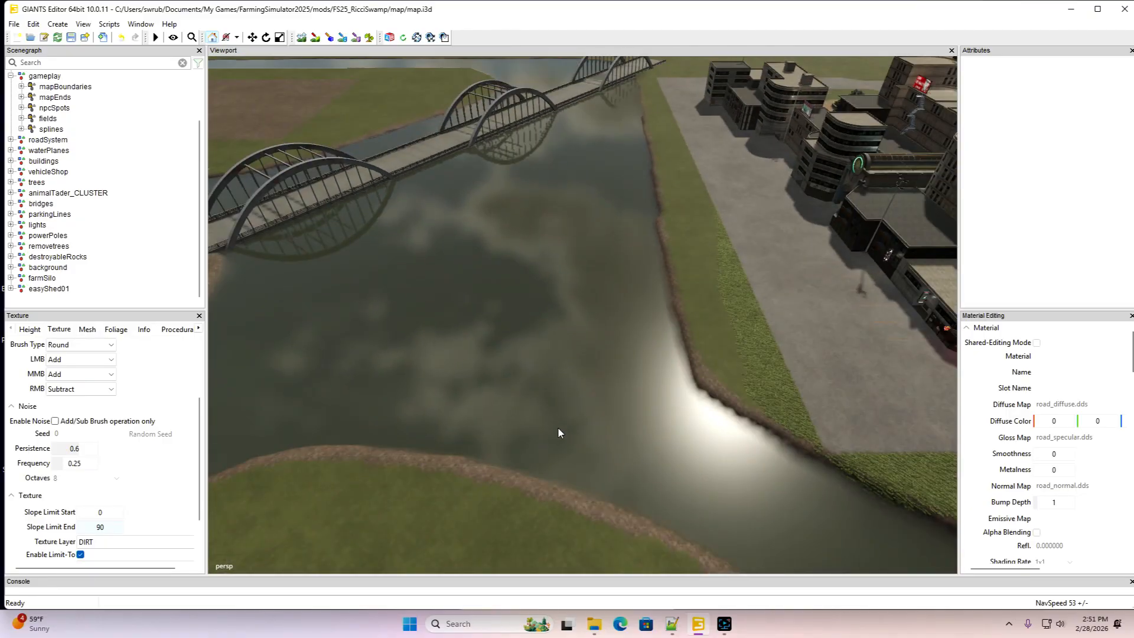
{"action": "scroll", "coordinate": [557, 426], "scroll_direction": "down", "scroll_amount": 1}
{"action": "scroll", "coordinate": [522, 296], "scroll_direction": "down", "scroll_amount": 3}
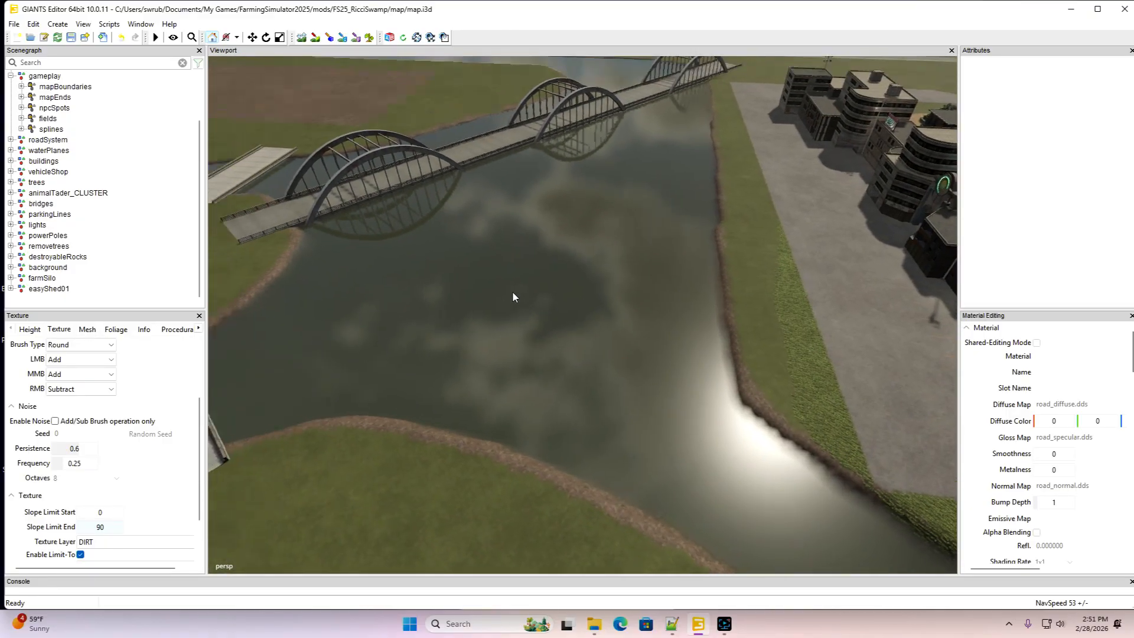
{"action": "left_click_drag", "start_coordinate": [512, 290], "coordinate": [413, 331], "text": "alt"}
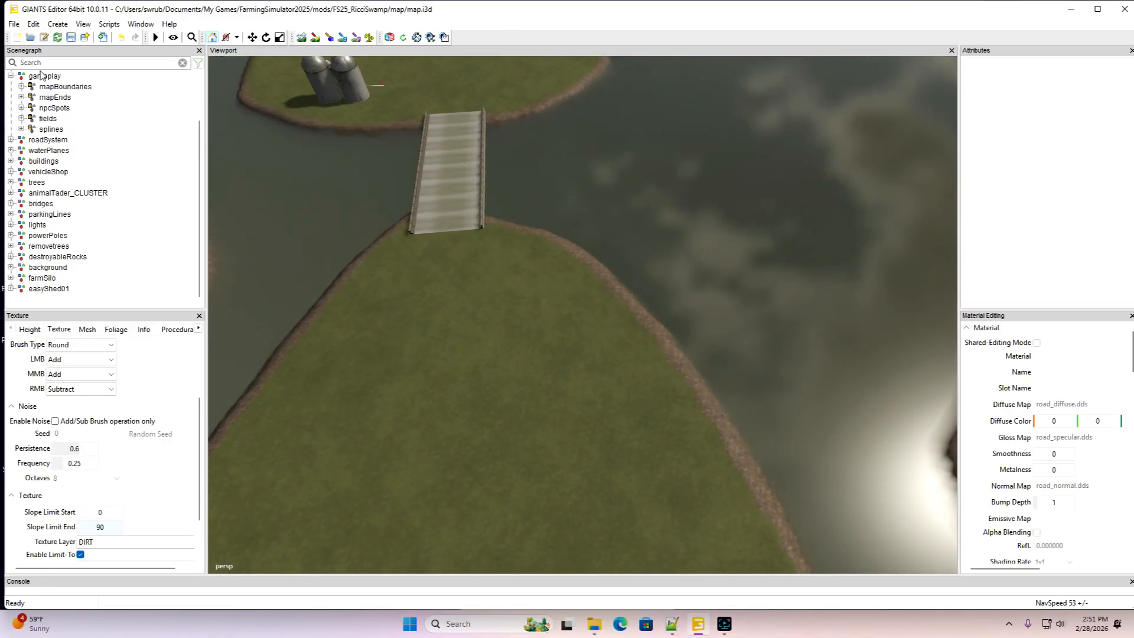
{"action": "left_click", "coordinate": [14, 25]}
{"action": "left_click", "coordinate": [40, 152]}
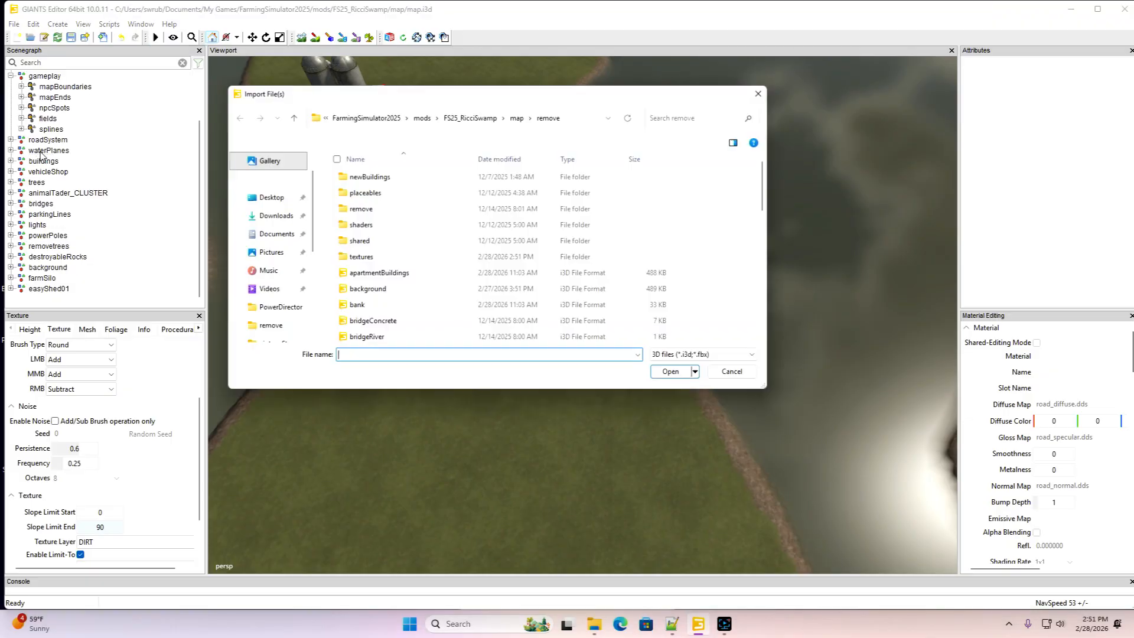
{"action": "scroll", "coordinate": [367, 280], "scroll_direction": "down", "scroll_amount": 3}
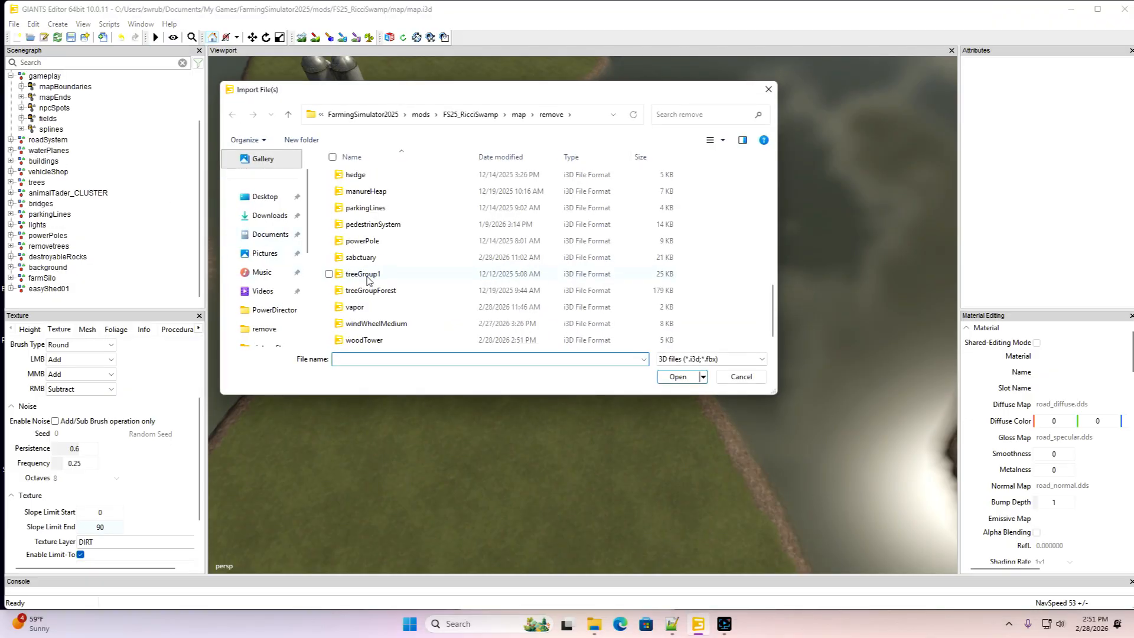
{"action": "left_click", "coordinate": [370, 340]}
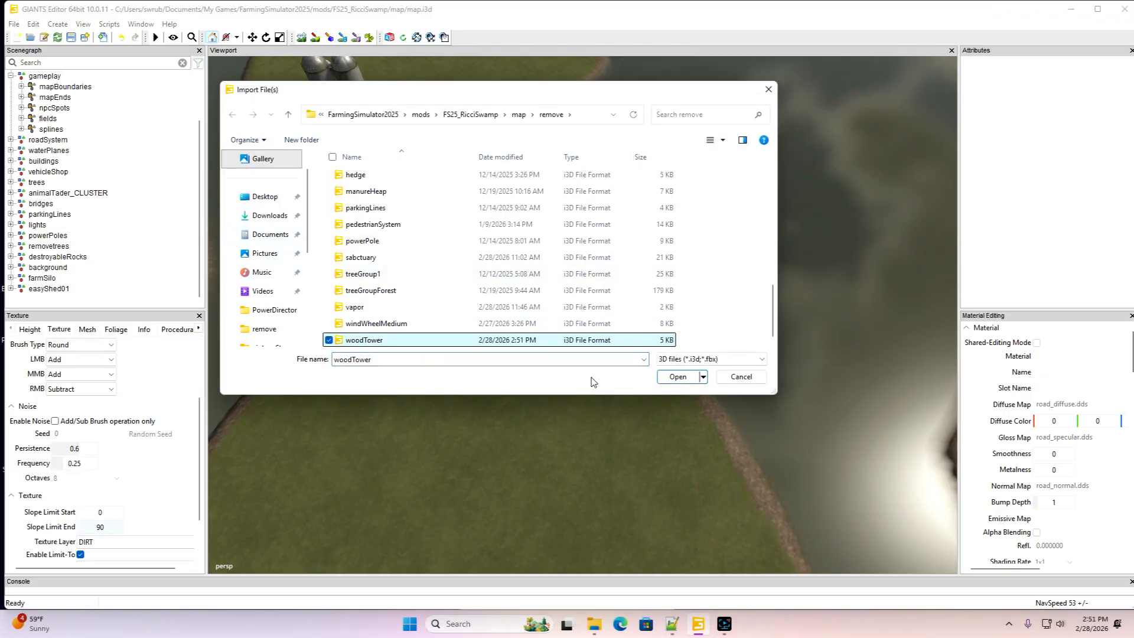
{"action": "left_click", "coordinate": [676, 377]}
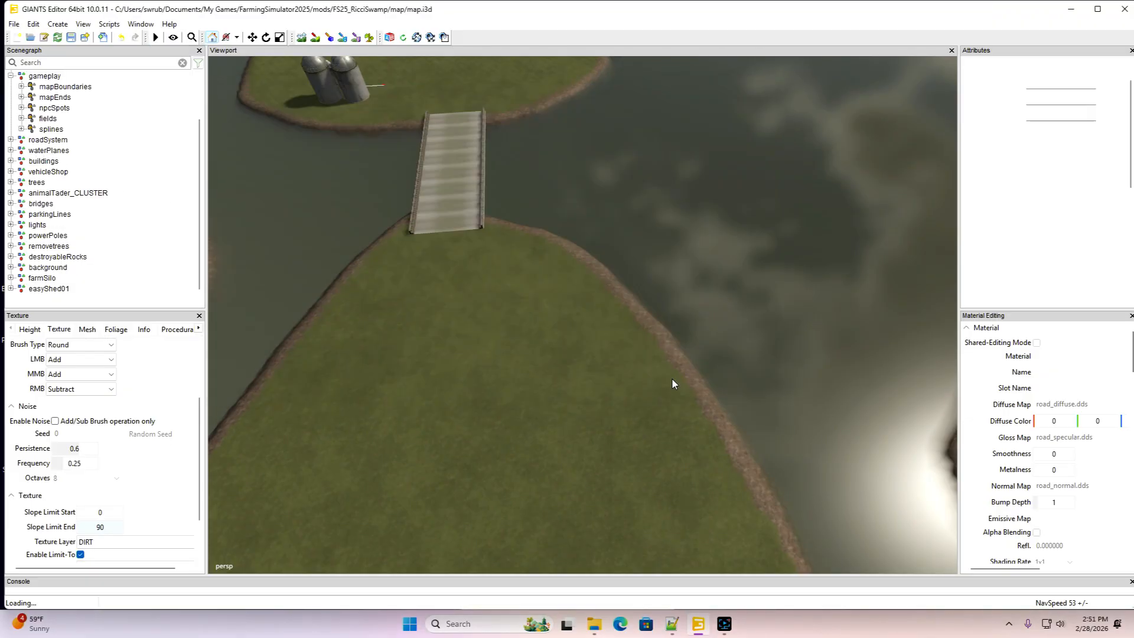
Place the imported WoodTower with Interactive Placement on the grass peninsula just in front of the small bridge near the silos
{"action": "left_click", "coordinate": [34, 24]}
{"action": "left_click", "coordinate": [76, 202]}
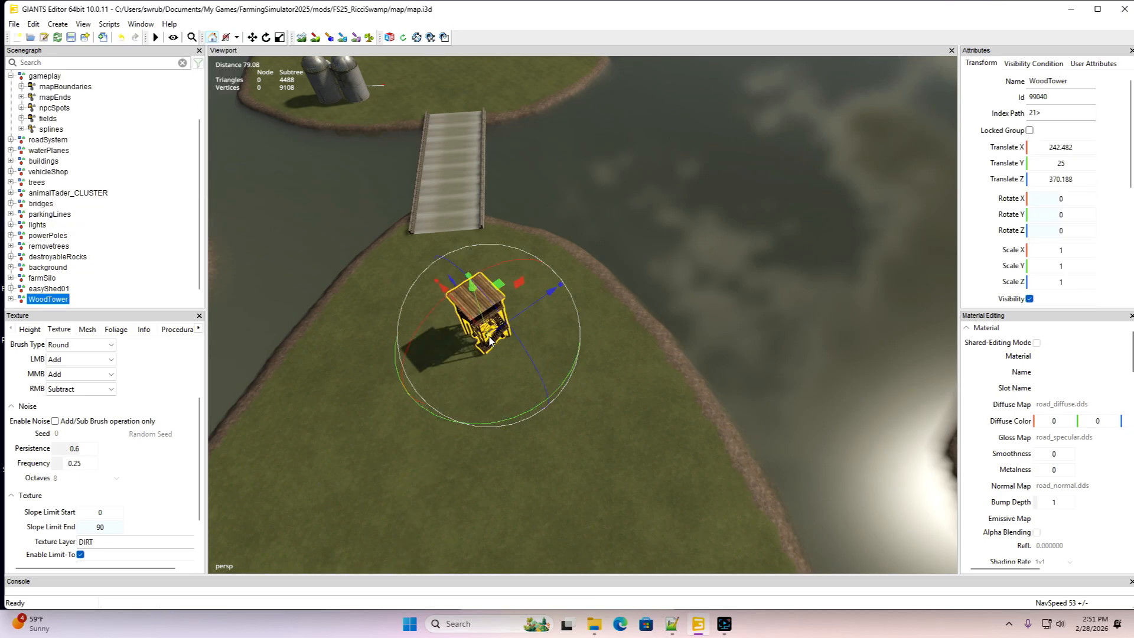
{"action": "left_click_drag", "start_coordinate": [489, 338], "coordinate": [562, 302], "text": "alt"}
{"action": "scroll", "coordinate": [463, 354], "scroll_direction": "up", "scroll_amount": 5}
{"action": "scroll", "coordinate": [764, 300], "scroll_direction": "up", "scroll_amount": 3}
{"action": "scroll", "coordinate": [747, 313], "scroll_direction": "down", "scroll_amount": 5}
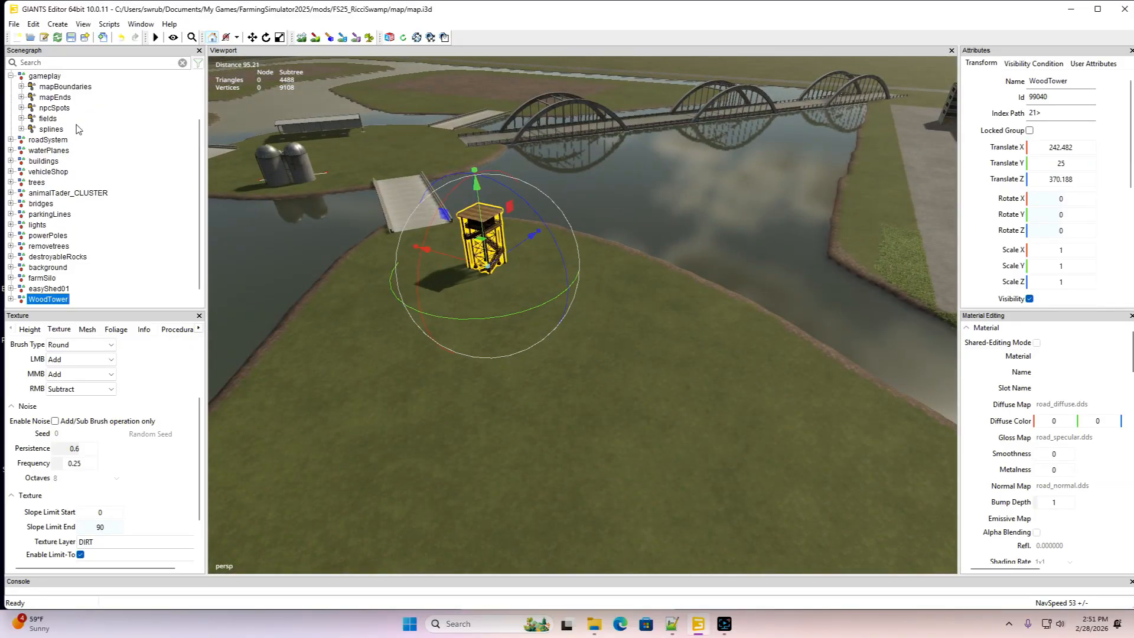
Cut the WoodTower group from the scene root and paste it into the buildings group
{"action": "scroll", "coordinate": [75, 133], "scroll_direction": "up", "scroll_amount": 1}
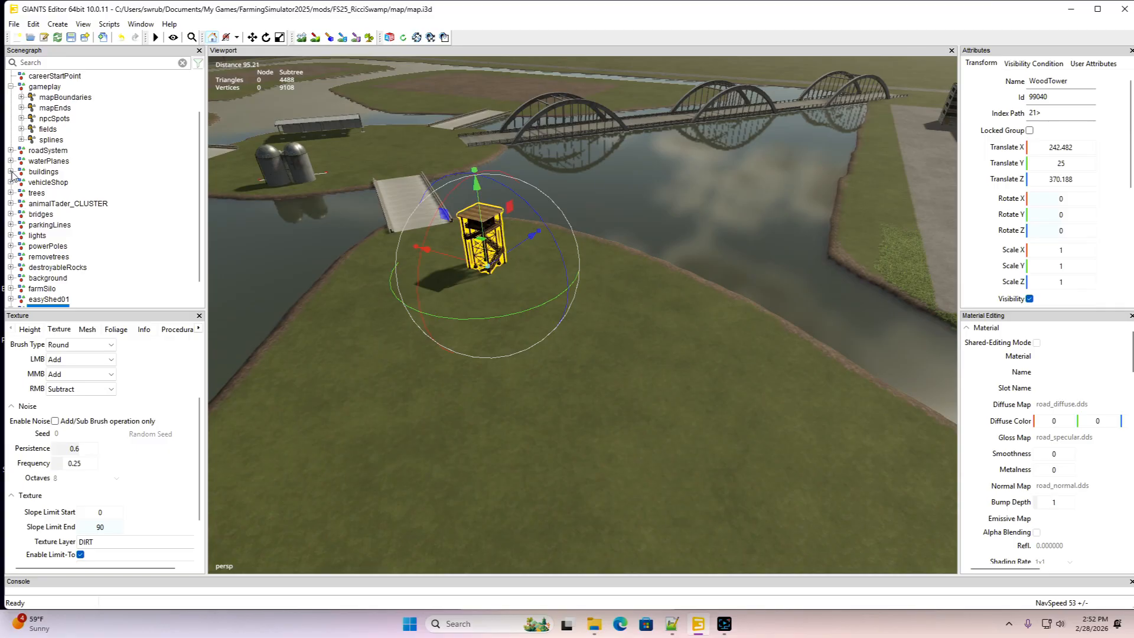
{"action": "left_click", "coordinate": [11, 172]}
{"action": "left_click", "coordinate": [34, 24]}
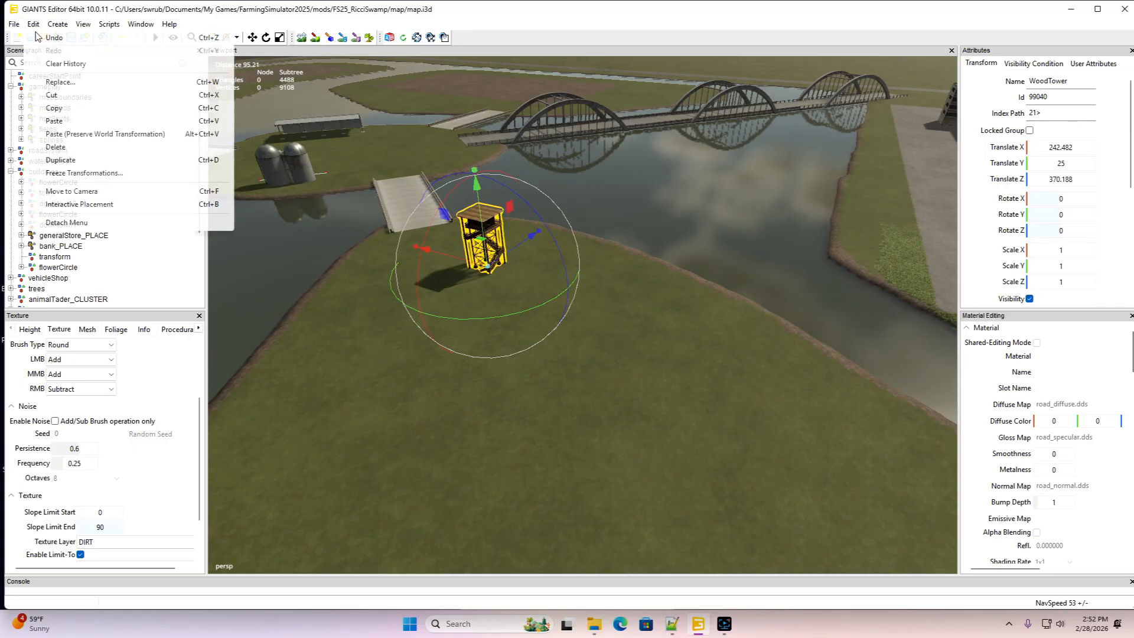
{"action": "left_click", "coordinate": [52, 96]}
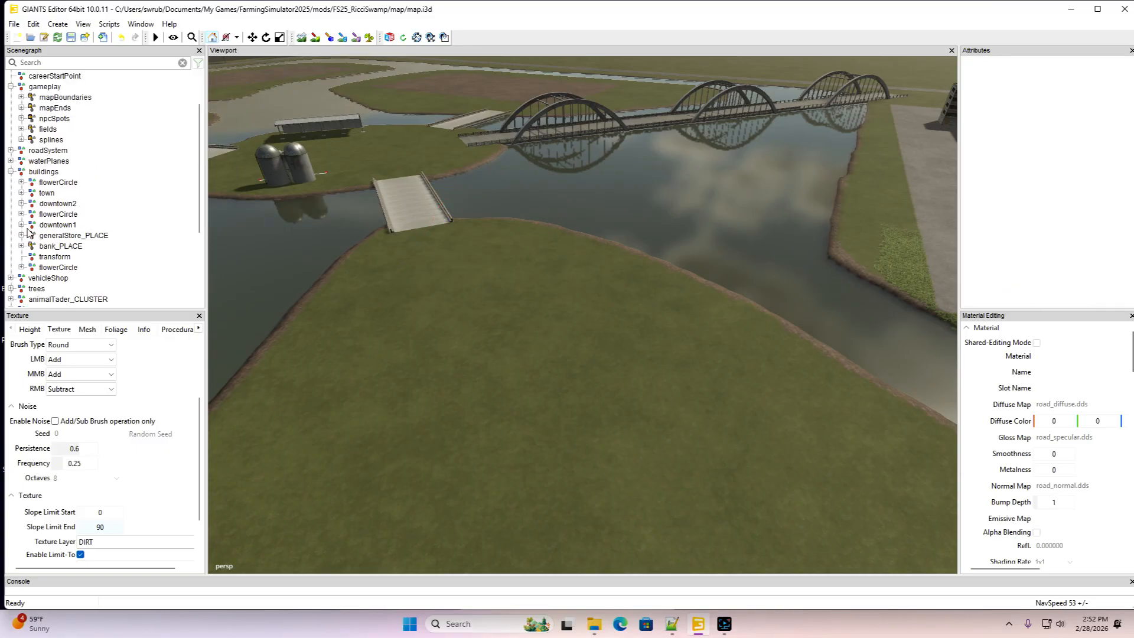
{"action": "left_click", "coordinate": [21, 175]}
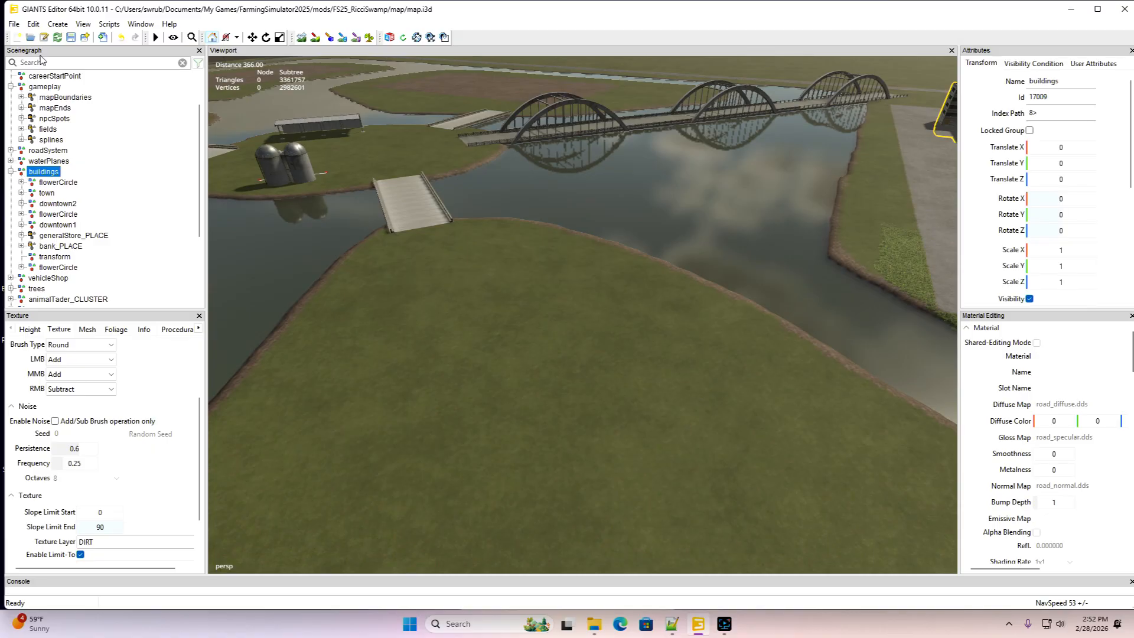
{"action": "left_click", "coordinate": [34, 24]}
{"action": "left_click", "coordinate": [54, 121]}
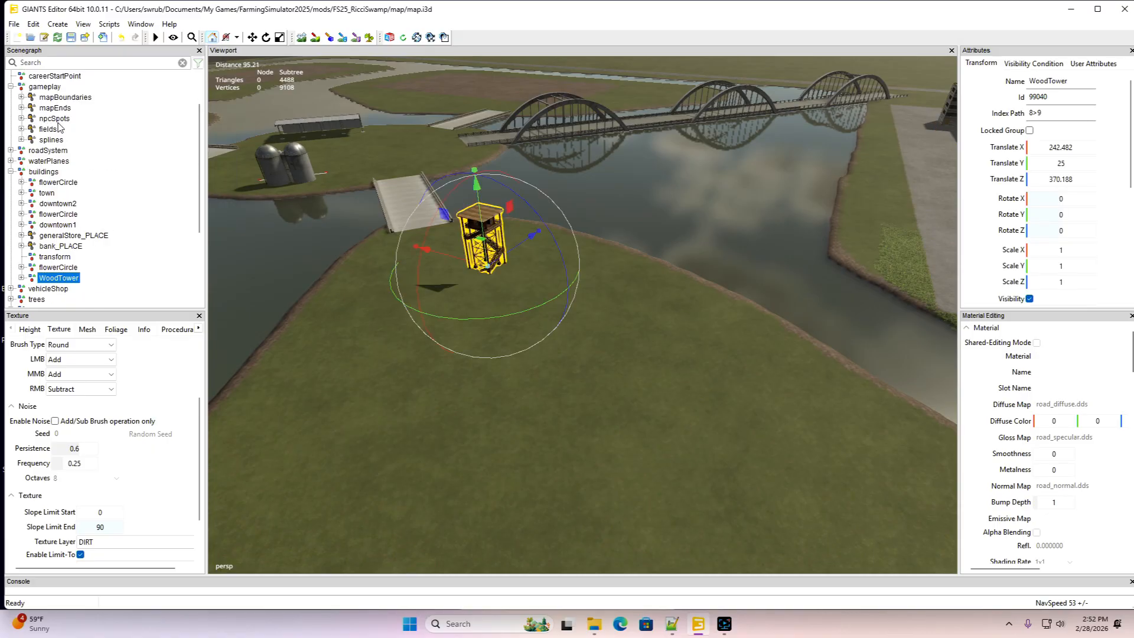
Delete the empty transform group inside the buildings group
{"action": "right_click", "coordinate": [33, 268]}
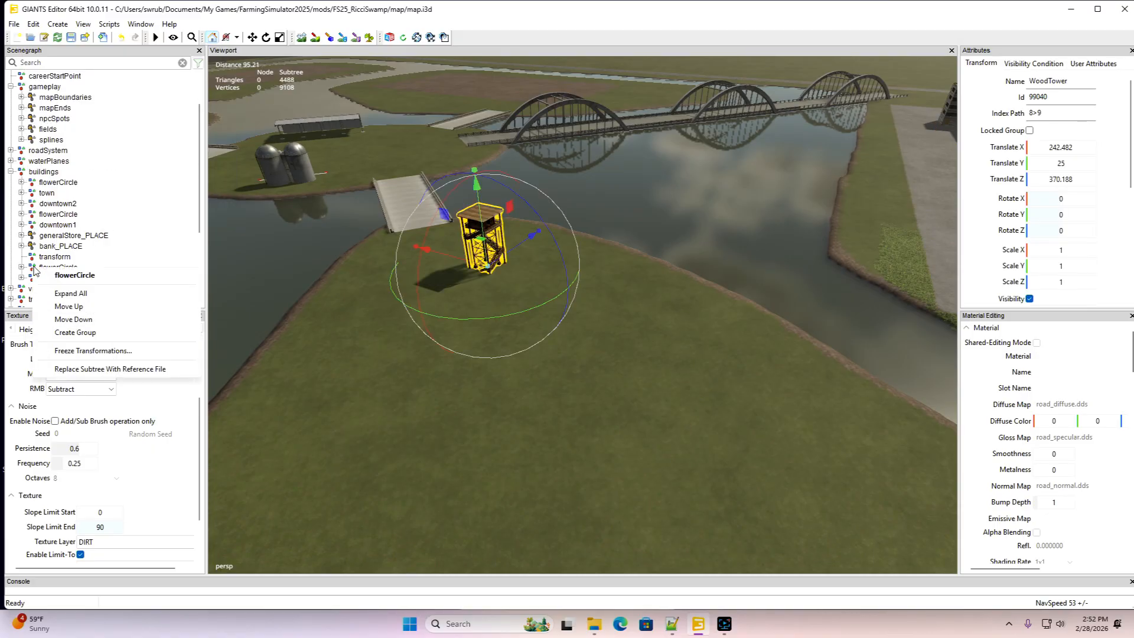
{"action": "left_click", "coordinate": [32, 267]}
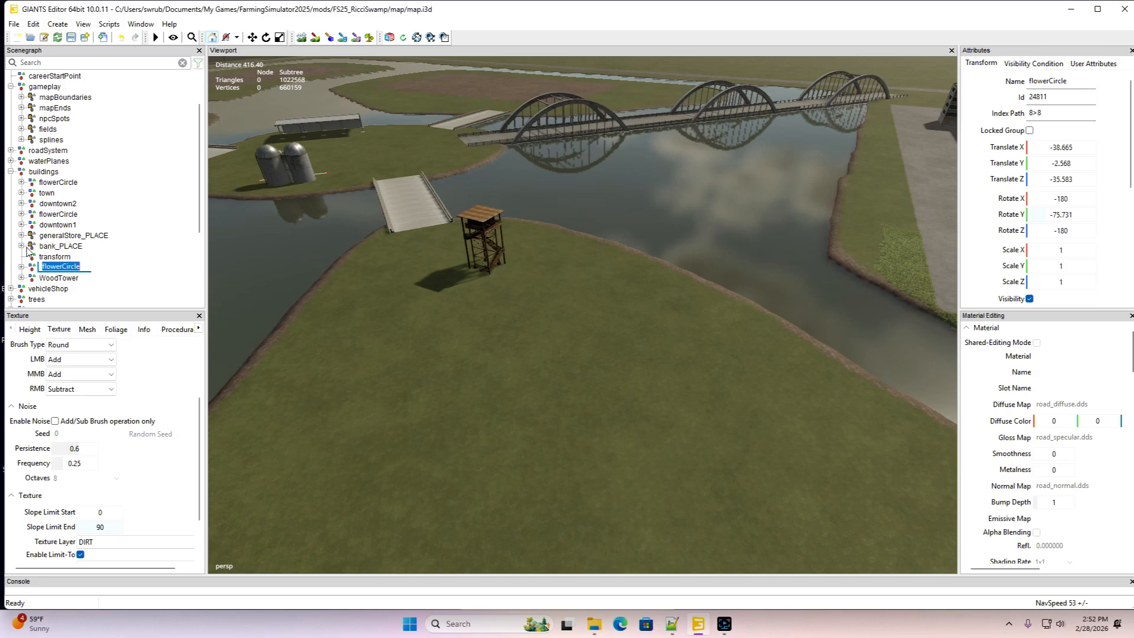
{"action": "left_click", "coordinate": [27, 251]}
{"action": "left_click", "coordinate": [32, 258]}
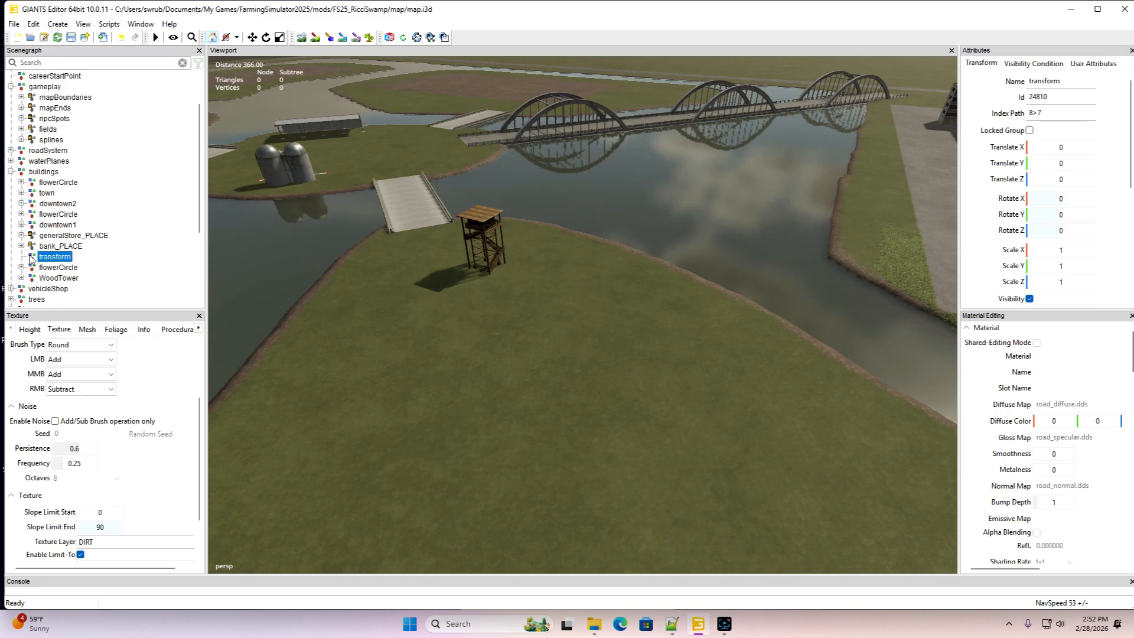
{"action": "key", "text": "Delete"}
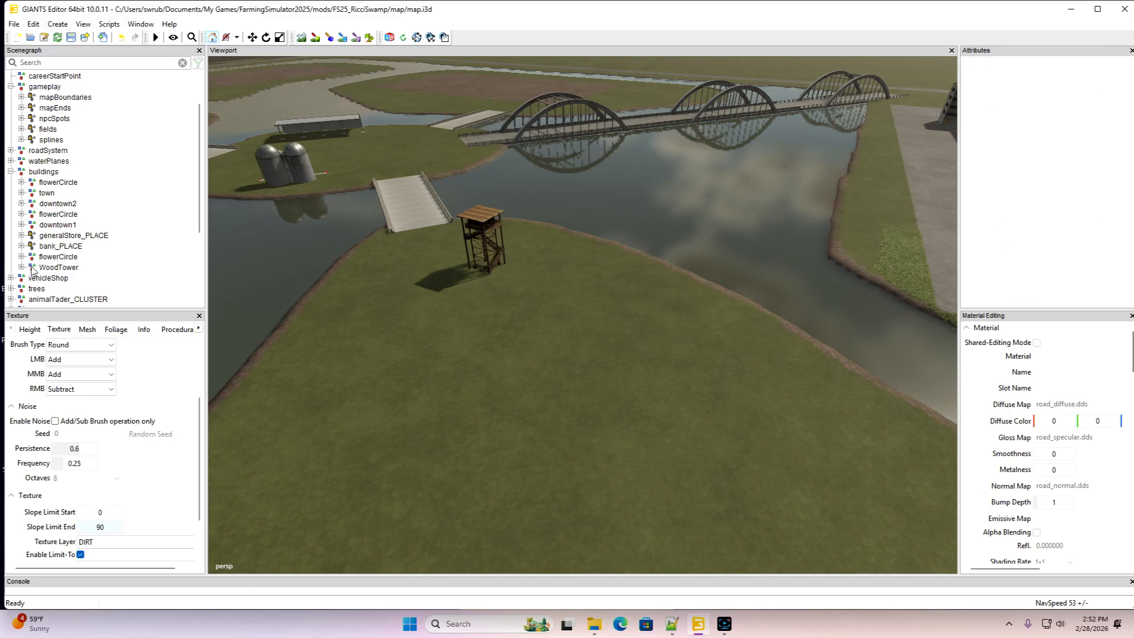
Set the terrain sculpting replace height to 25 and raise a small round island in the open water beside the arched bridge
{"action": "left_click", "coordinate": [32, 269]}
{"action": "right_click_drag", "start_coordinate": [533, 345], "coordinate": [491, 407]}
{"action": "key", "text": "w"}
{"action": "key", "text": "s"}
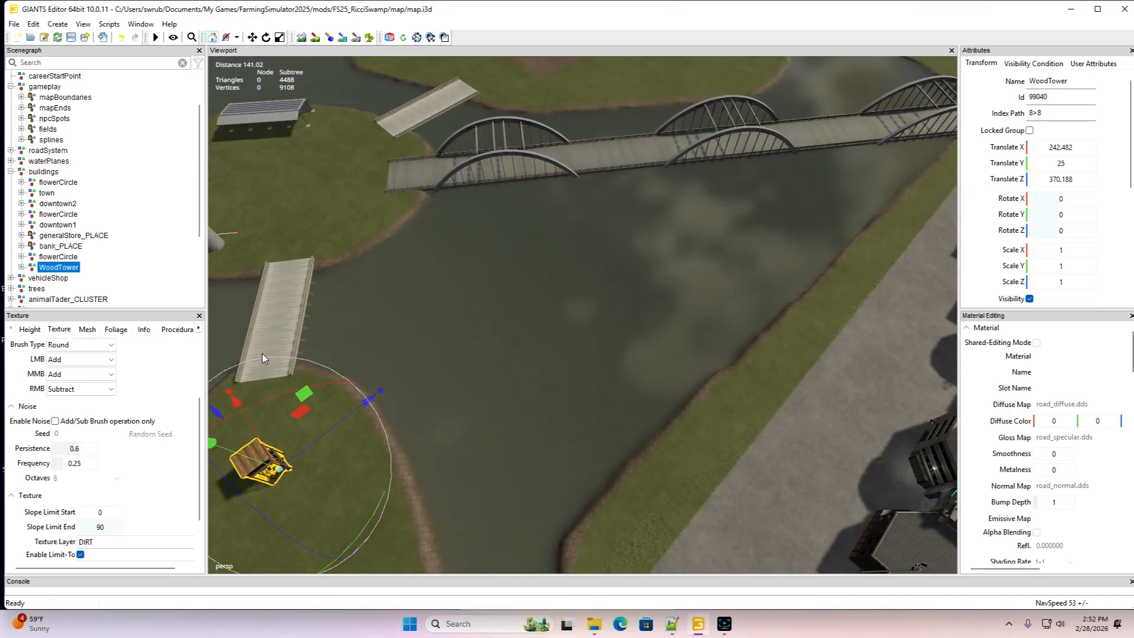
{"action": "left_click", "coordinate": [31, 330]}
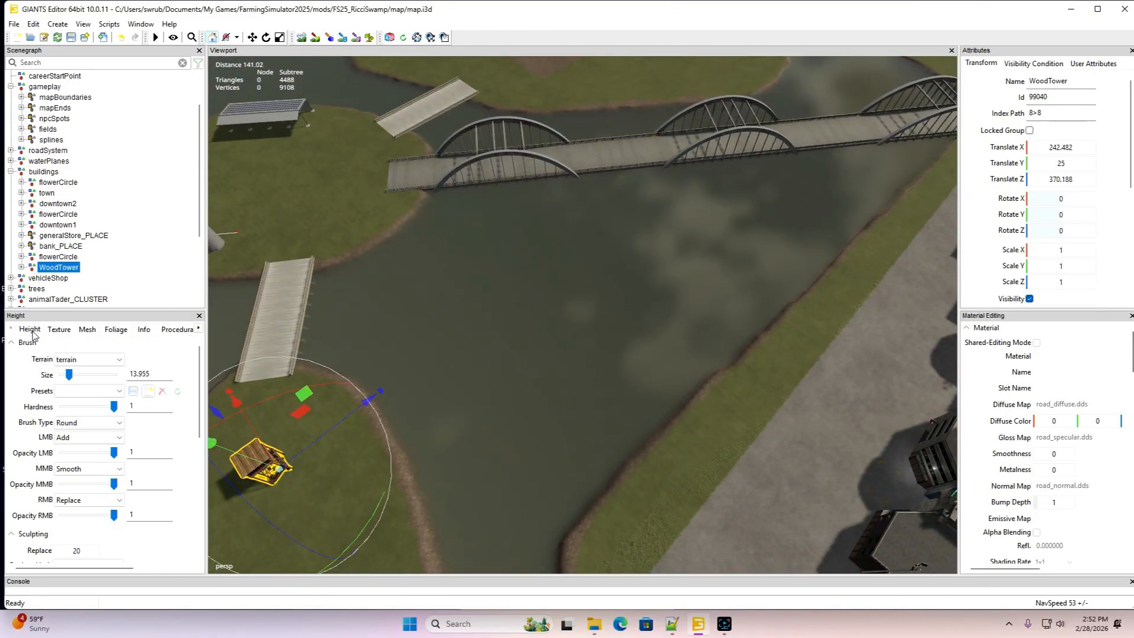
{"action": "left_click", "coordinate": [74, 550]}
{"action": "type", "text": "25q"}
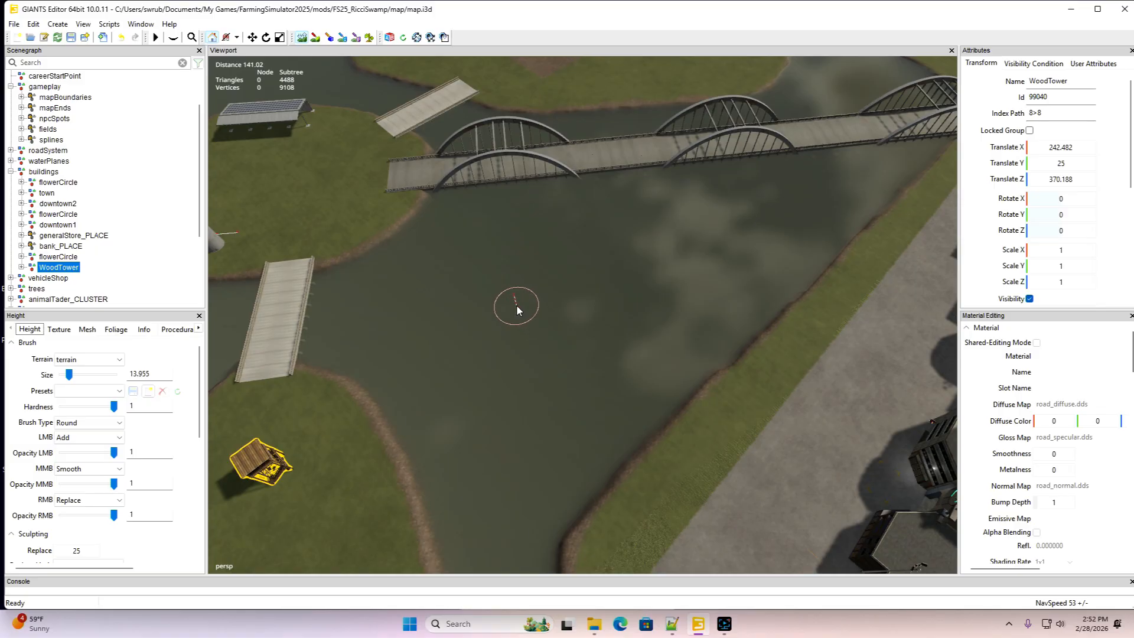
{"action": "left_click_drag", "start_coordinate": [517, 310], "coordinate": [527, 324]}
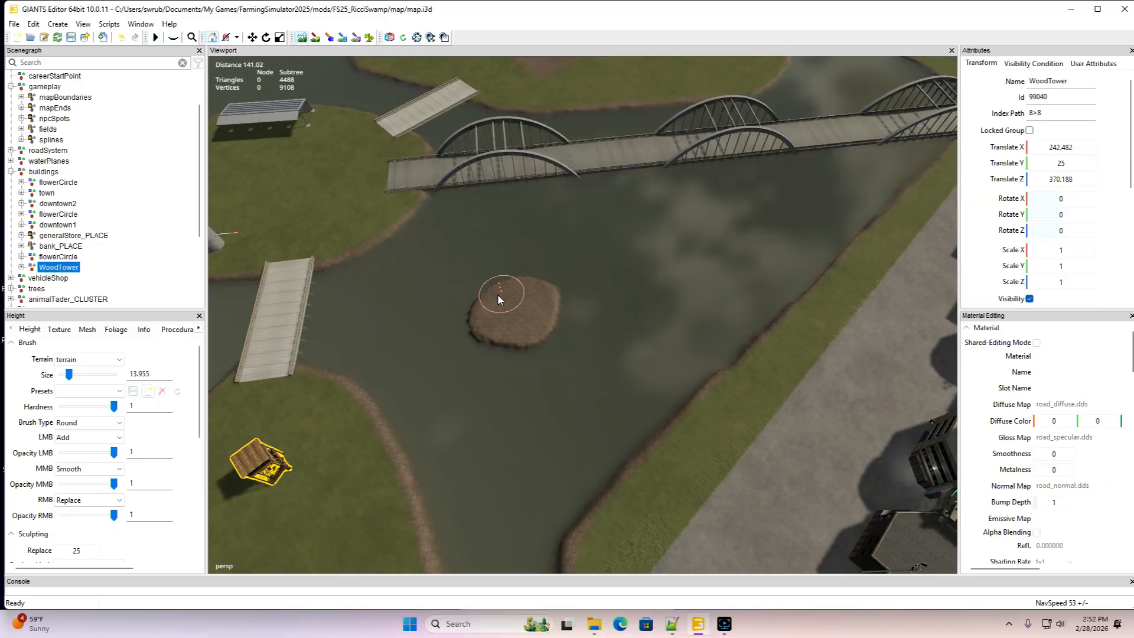
{"action": "left_click_drag", "start_coordinate": [487, 332], "coordinate": [538, 332]}
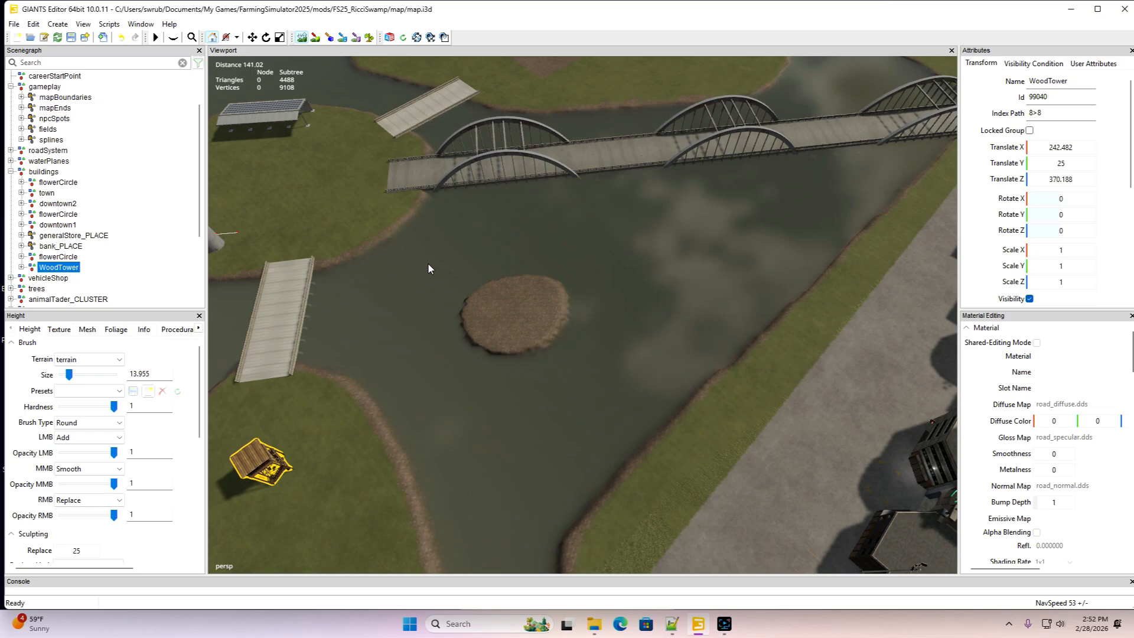
{"action": "key", "text": "h"}
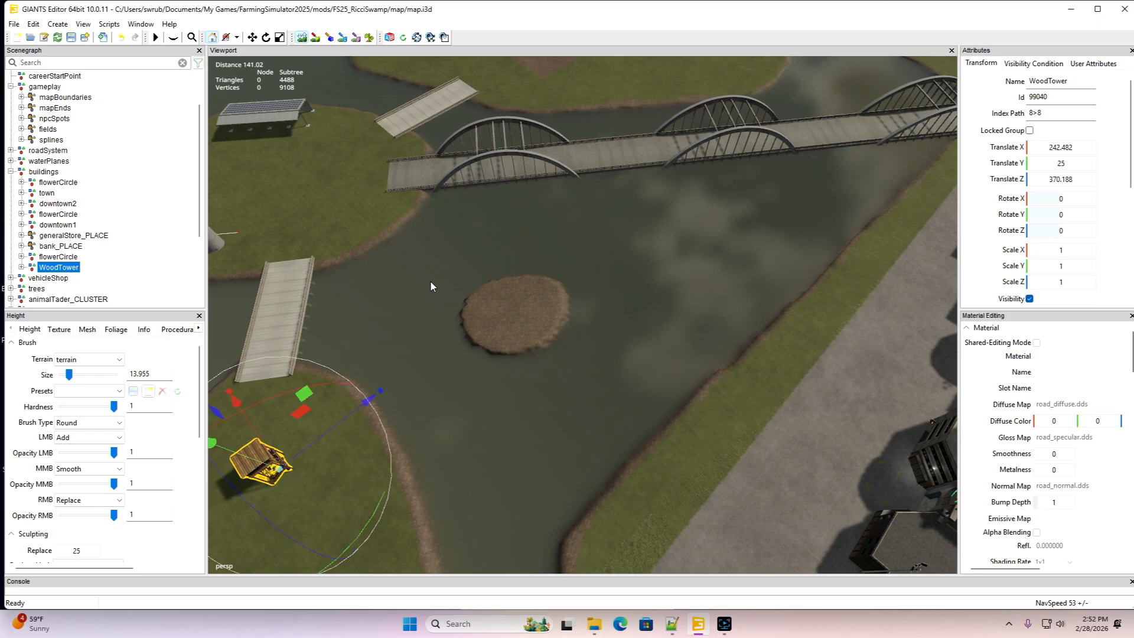
Move the WoodTower onto the small island, to about X 235.6 and Z 442.7
{"action": "left_click_drag", "start_coordinate": [430, 280], "coordinate": [423, 317], "text": "alt"}
{"action": "left_click_drag", "start_coordinate": [366, 365], "coordinate": [537, 268]}
{"action": "left_click_drag", "start_coordinate": [499, 235], "coordinate": [554, 289]}
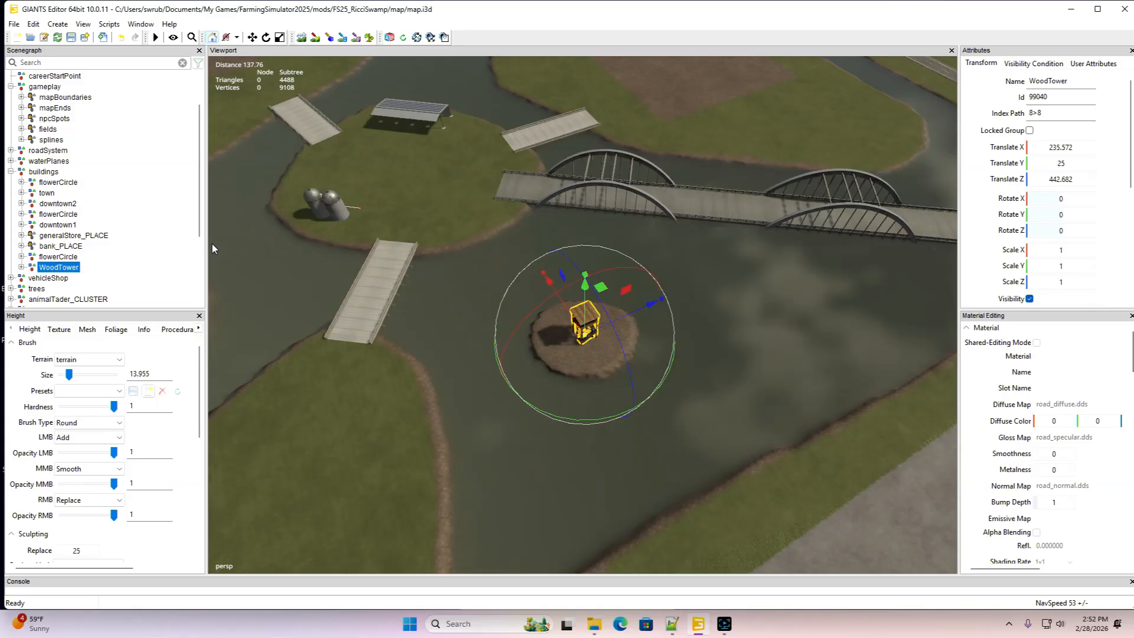
Deselect the tower and smooth the jagged edges of the small island with terrain sculpting
{"action": "left_click_drag", "start_coordinate": [201, 229], "coordinate": [204, 281]}
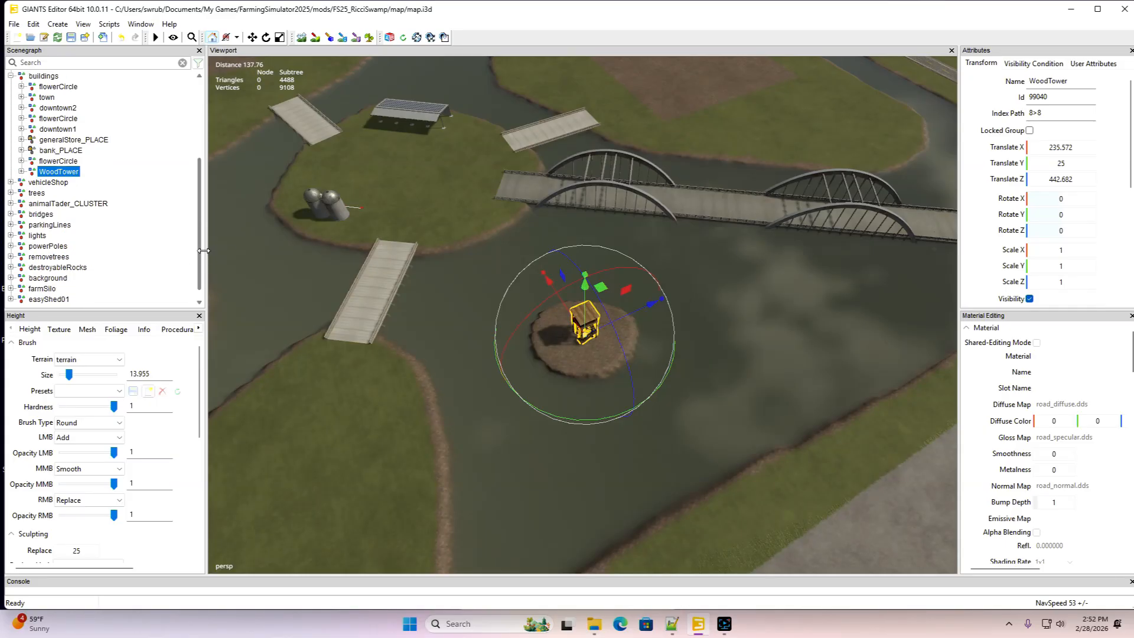
{"action": "scroll", "coordinate": [201, 255], "scroll_direction": "down", "scroll_amount": 1}
{"action": "left_click", "coordinate": [499, 397]}
{"action": "scroll", "coordinate": [499, 397], "scroll_direction": "up", "scroll_amount": 10}
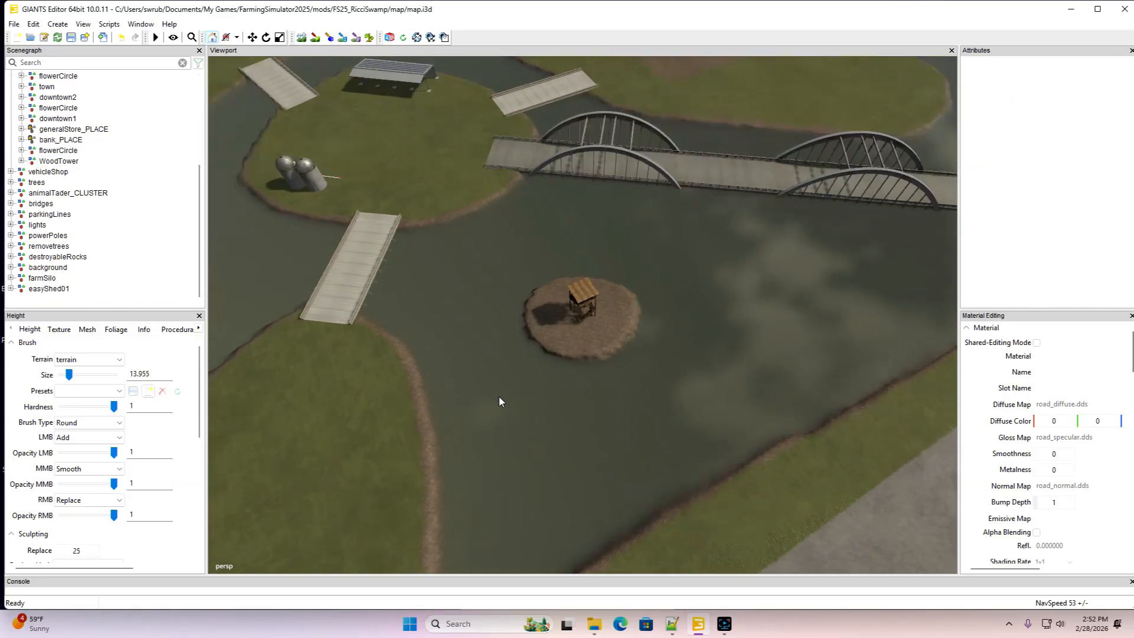
{"action": "left_click_drag", "start_coordinate": [499, 396], "coordinate": [587, 413], "text": "alt"}
{"action": "scroll", "coordinate": [586, 414], "scroll_direction": "down", "scroll_amount": 3}
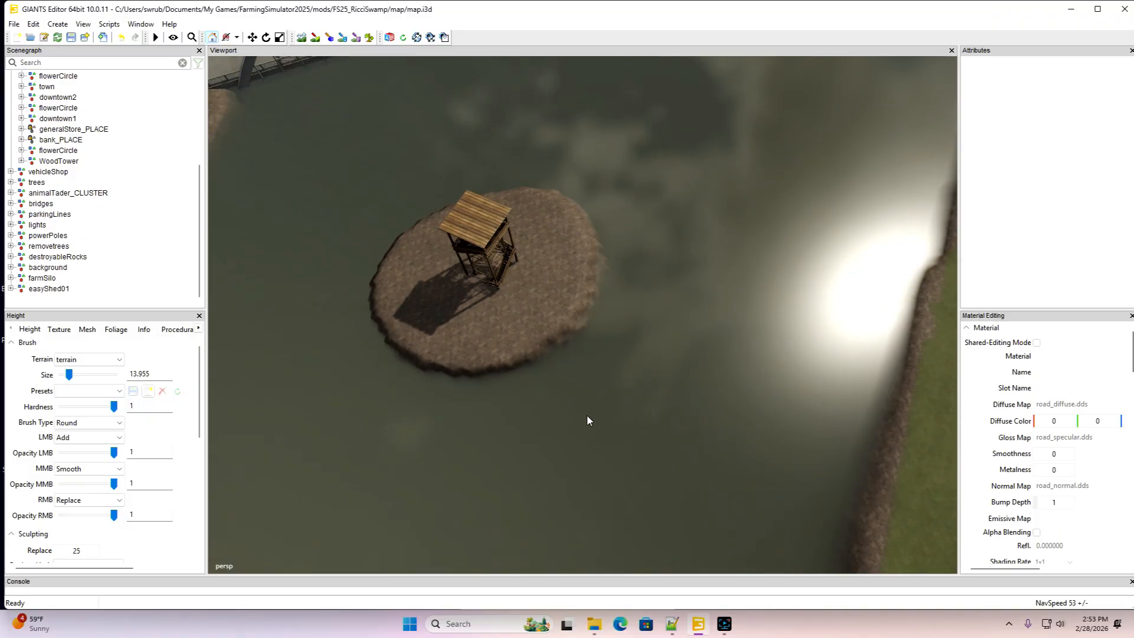
{"action": "left_click", "coordinate": [301, 39]}
{"action": "mouse_move", "coordinate": [405, 240]}
{"action": "left_mouse_down"}
{"action": "mouse_move", "coordinate": [380, 324]}
{"action": "mouse_move", "coordinate": [536, 343]}
{"action": "left_mouse_up"}
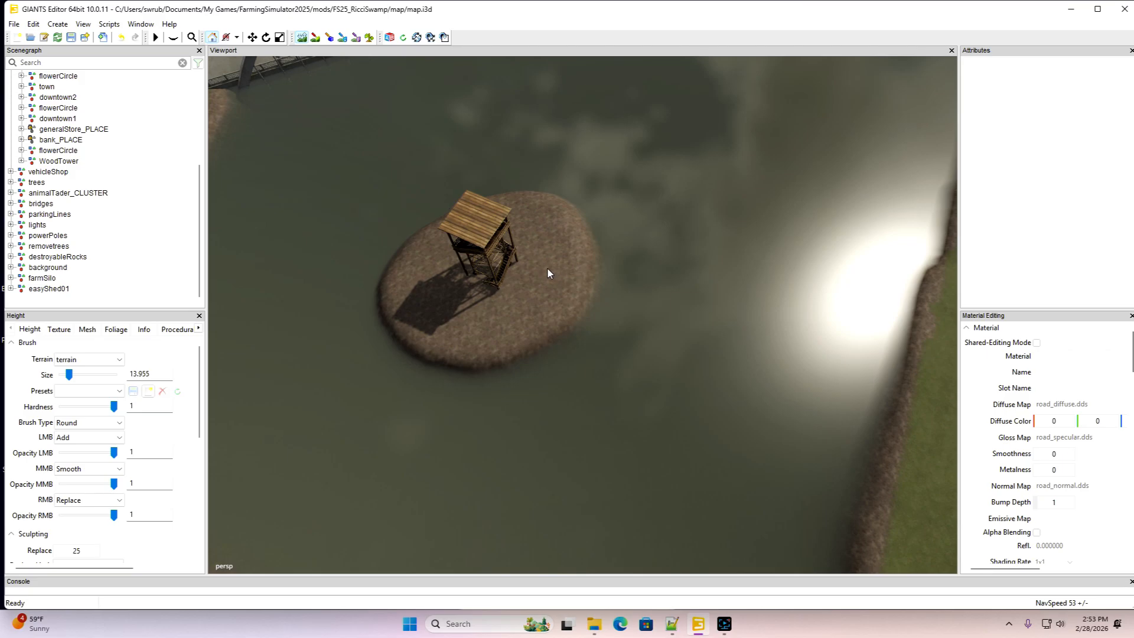
Paint the GRASS texture layer over the island's top around the tower, leaving a dirt rim along the shore
{"action": "left_click", "coordinate": [59, 329]}
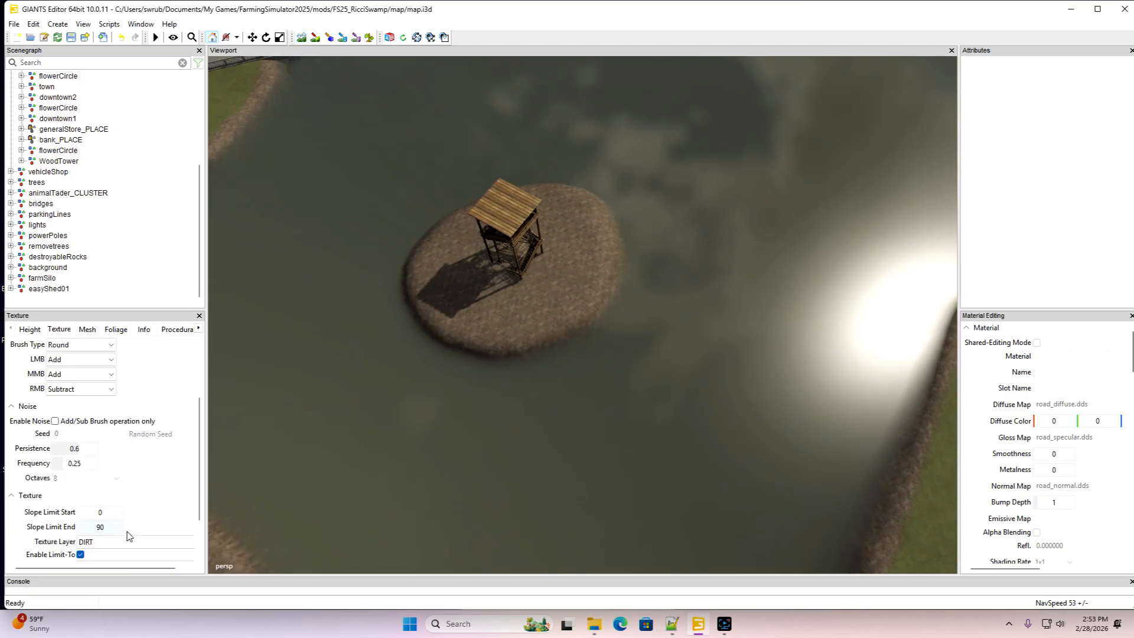
{"action": "left_click", "coordinate": [110, 543]}
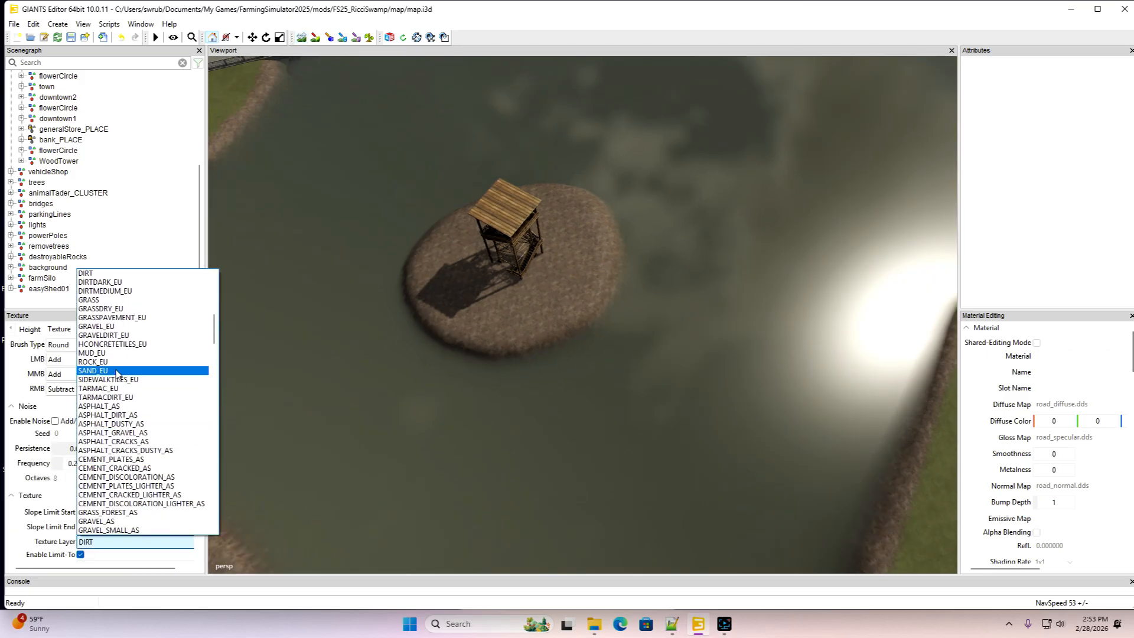
{"action": "left_click", "coordinate": [89, 300]}
{"action": "scroll", "coordinate": [509, 250], "scroll_direction": "down", "scroll_amount": 5}
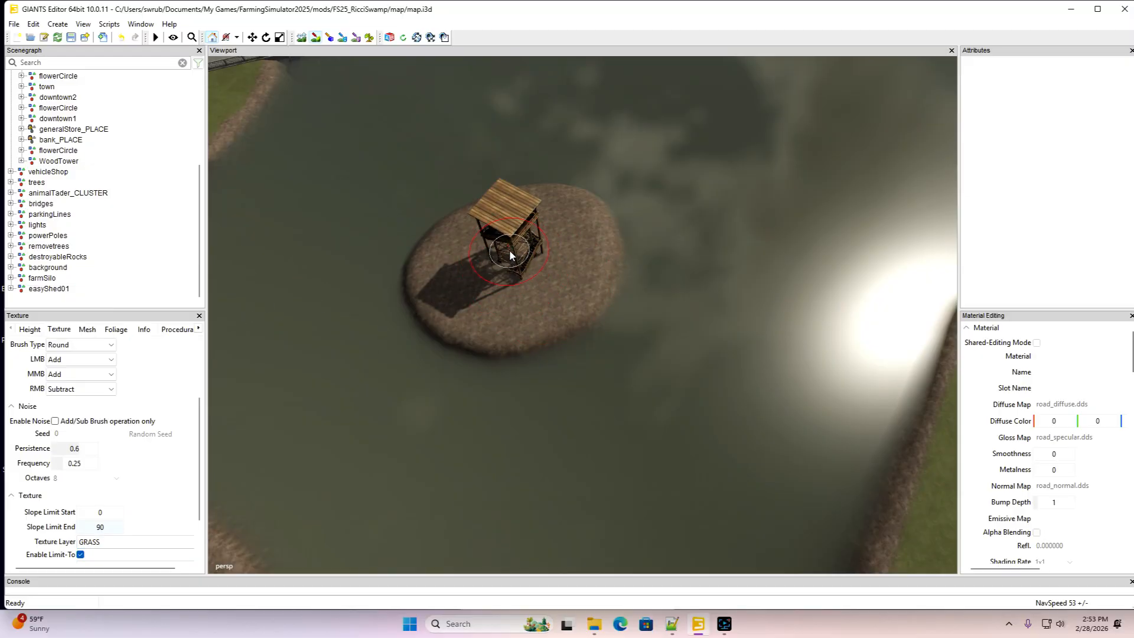
{"action": "mouse_move", "coordinate": [510, 249]}
{"action": "left_mouse_down"}
{"action": "mouse_move", "coordinate": [497, 230]}
{"action": "mouse_move", "coordinate": [467, 233]}
{"action": "mouse_move", "coordinate": [448, 261]}
{"action": "mouse_move", "coordinate": [452, 289]}
{"action": "left_mouse_up"}
{"action": "mouse_move", "coordinate": [521, 310]}
{"action": "left_mouse_down"}
{"action": "mouse_move", "coordinate": [565, 293]}
{"action": "mouse_move", "coordinate": [583, 269]}
{"action": "mouse_move", "coordinate": [582, 232]}
{"action": "mouse_move", "coordinate": [567, 214]}
{"action": "mouse_move", "coordinate": [515, 232]}
{"action": "mouse_move", "coordinate": [510, 220]}
{"action": "left_mouse_up"}
{"action": "left_click", "coordinate": [315, 41]}
Look over the tower island and the neighbouring bridges, and minimise GIANTS Editor to reach the desktop
{"action": "mouse_move", "coordinate": [699, 356]}
{"action": "left_mouse_down", "text": "alt"}
{"action": "mouse_move", "coordinate": [584, 332]}
{"action": "mouse_move", "coordinate": [601, 334]}
{"action": "mouse_move", "coordinate": [392, 320]}
{"action": "mouse_move", "coordinate": [494, 253]}
{"action": "mouse_move", "coordinate": [368, 361]}
{"action": "left_mouse_up", "text": "alt"}
{"action": "scroll", "coordinate": [370, 365], "scroll_direction": "down", "scroll_amount": 5}
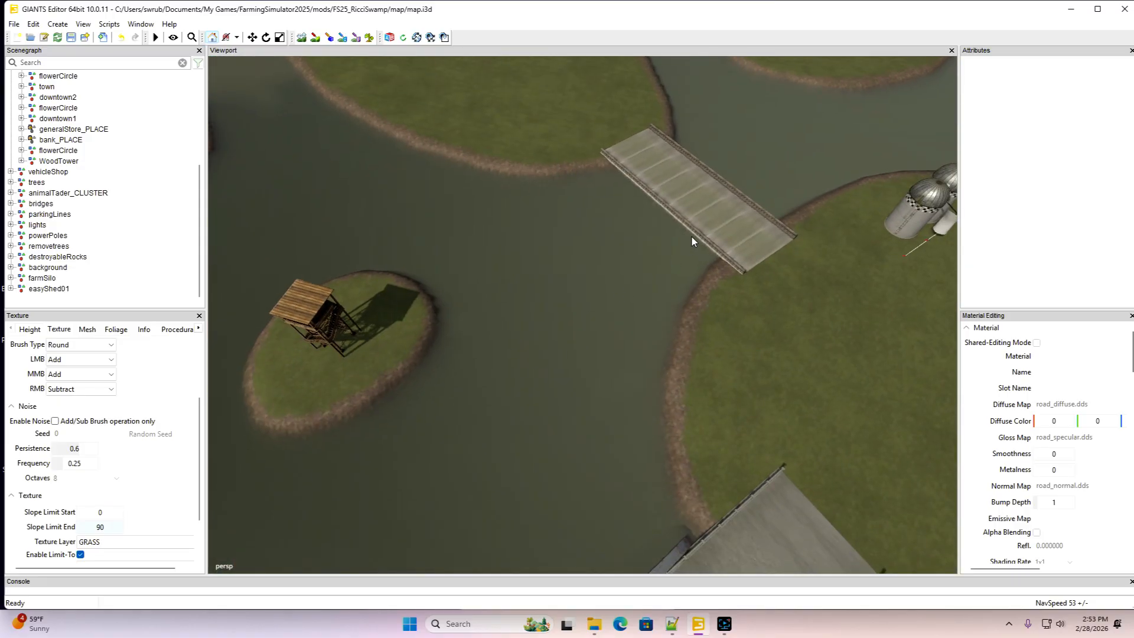
{"action": "left_click_drag", "start_coordinate": [473, 298], "coordinate": [611, 276], "text": "alt"}
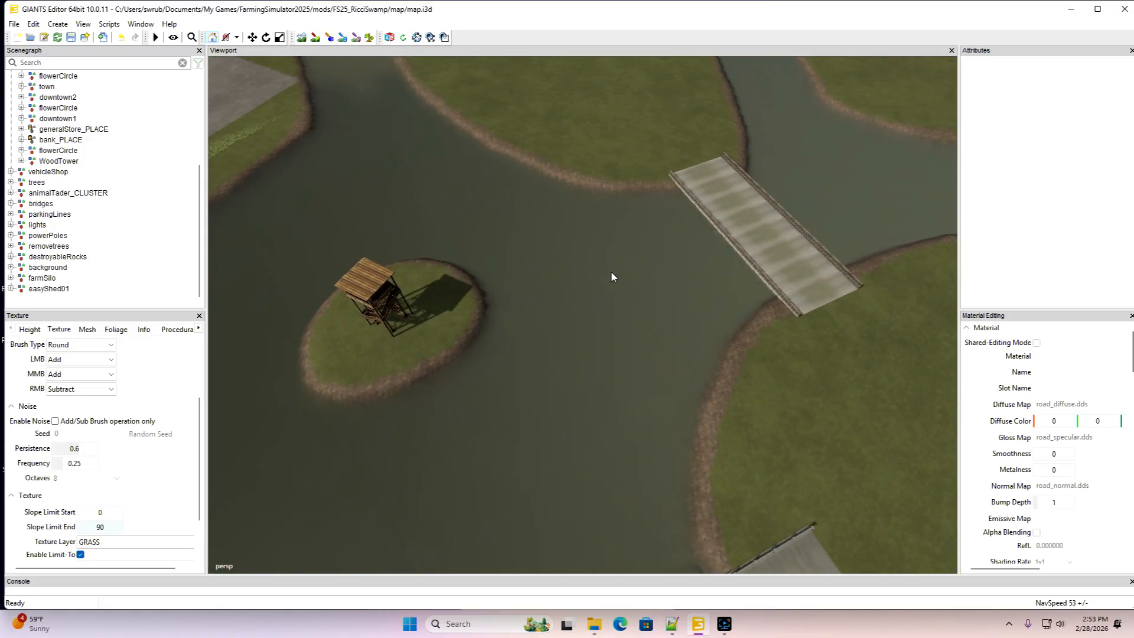
{"action": "left_click", "coordinate": [1072, 10]}
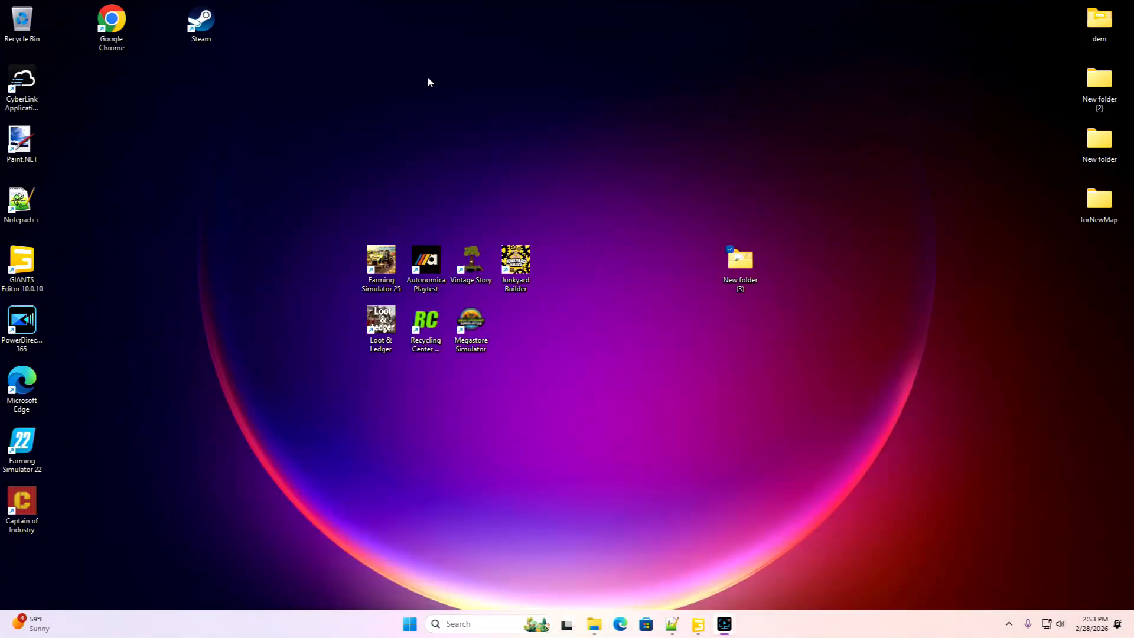
Switch to Google Chrome and open the bookmarked Farming Simulator ModHub page
{"action": "right_click", "coordinate": [118, 29]}
{"action": "left_click", "coordinate": [147, 40]}
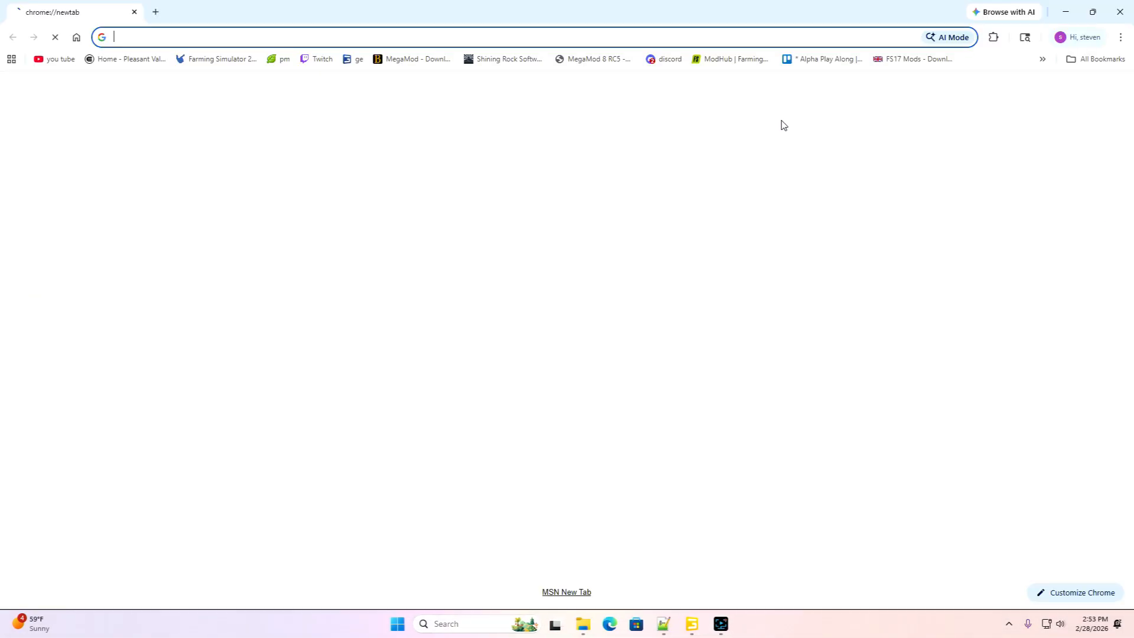
{"action": "left_click", "coordinate": [1120, 37]}
{"action": "mouse_move", "coordinate": [1004, 198]}
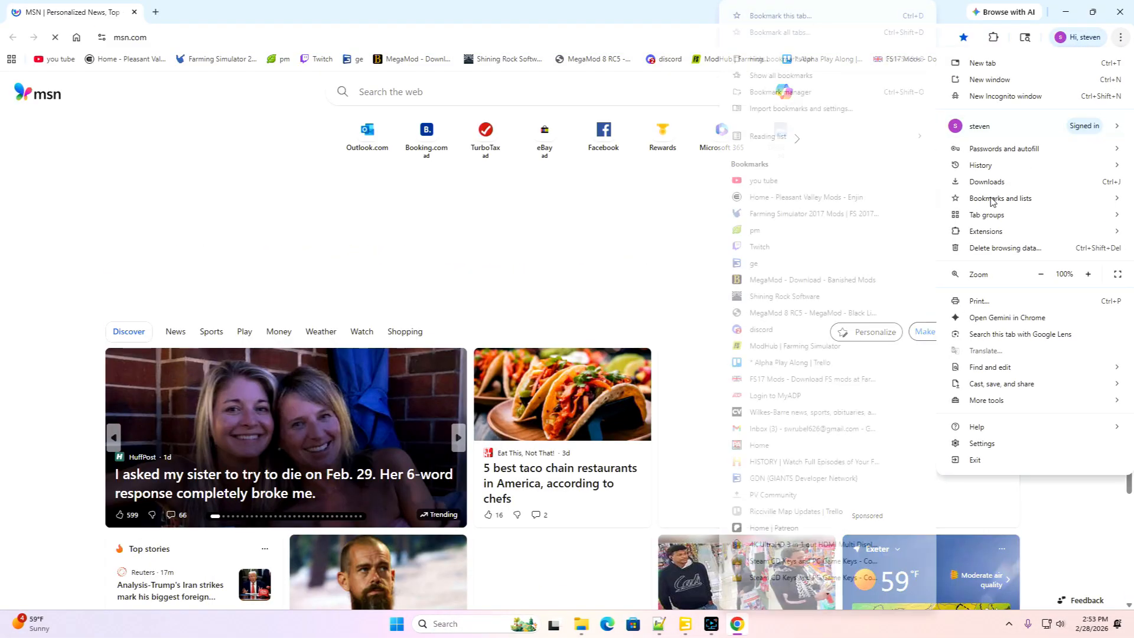
{"action": "left_click", "coordinate": [760, 351]}
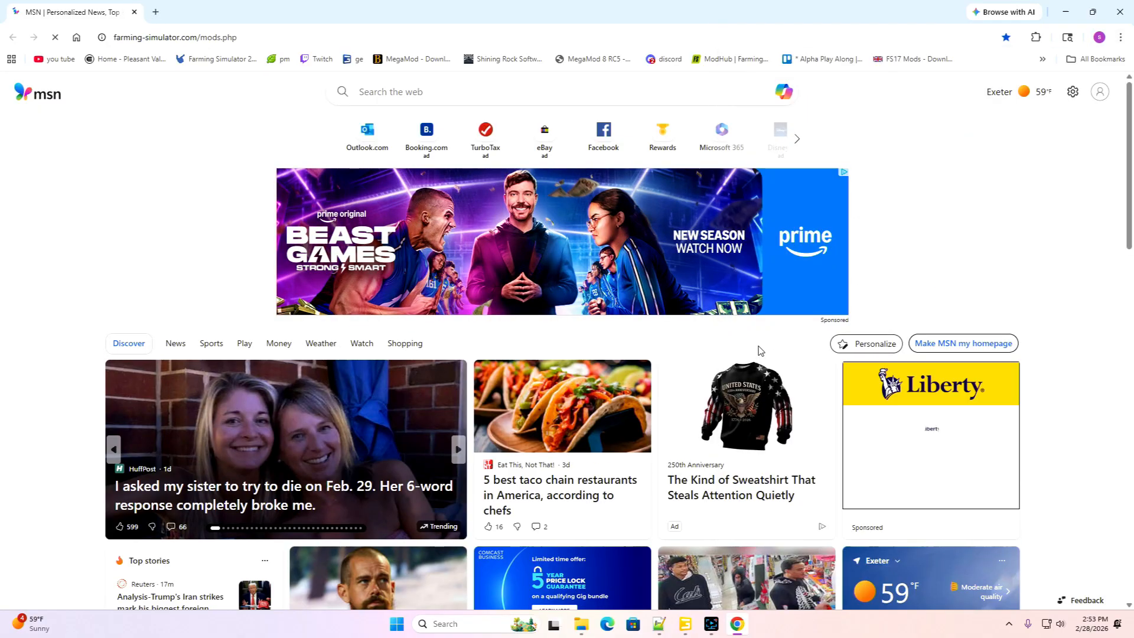
Search ModHub for "bridge" and look through the results for a suitable bridge mod
{"action": "left_click", "coordinate": [720, 370]}
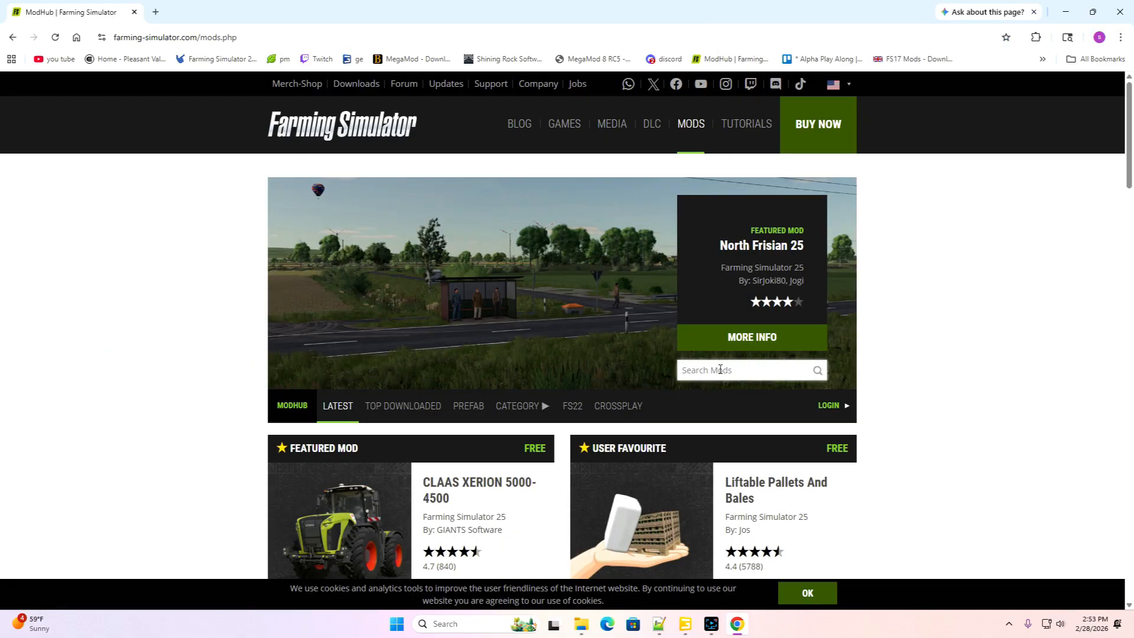
{"action": "type", "text": "bridge"}
{"action": "scroll", "coordinate": [601, 448], "scroll_direction": "down", "scroll_amount": 2}
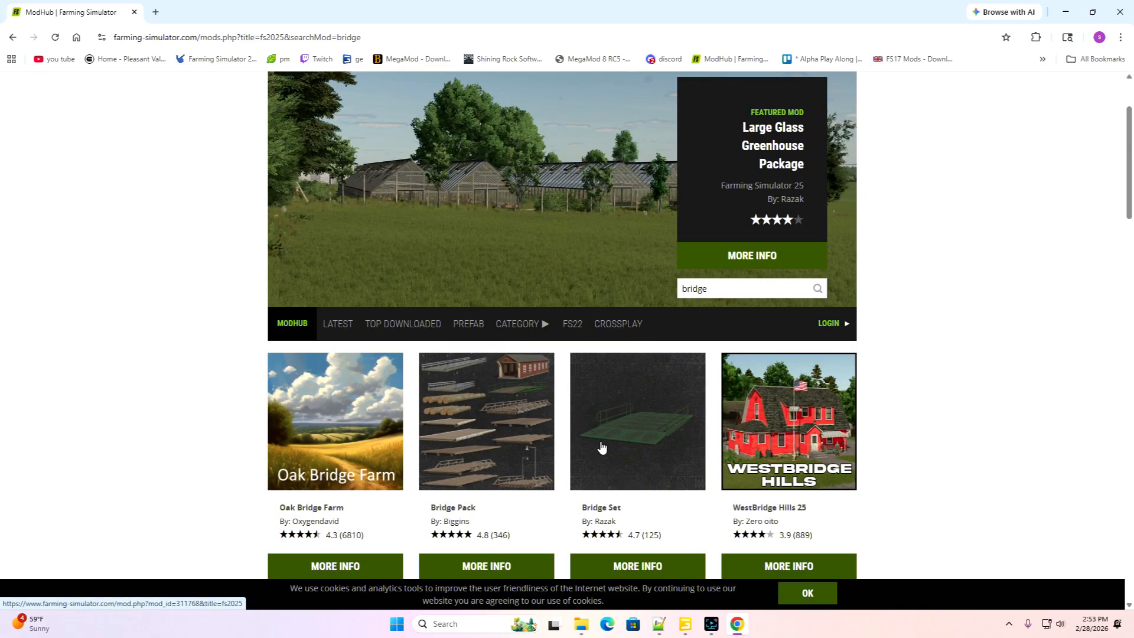
{"action": "scroll", "coordinate": [601, 448], "scroll_direction": "down", "scroll_amount": 5}
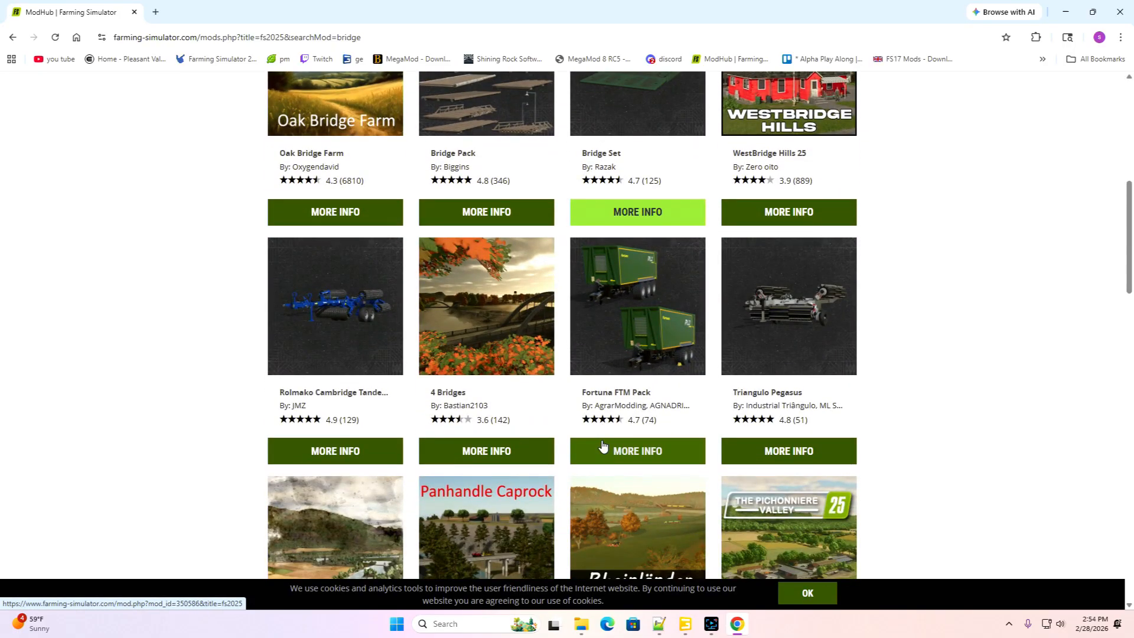
{"action": "scroll", "coordinate": [602, 444], "scroll_direction": "down", "scroll_amount": 8}
{"action": "scroll", "coordinate": [602, 444], "scroll_direction": "up", "scroll_amount": 14}
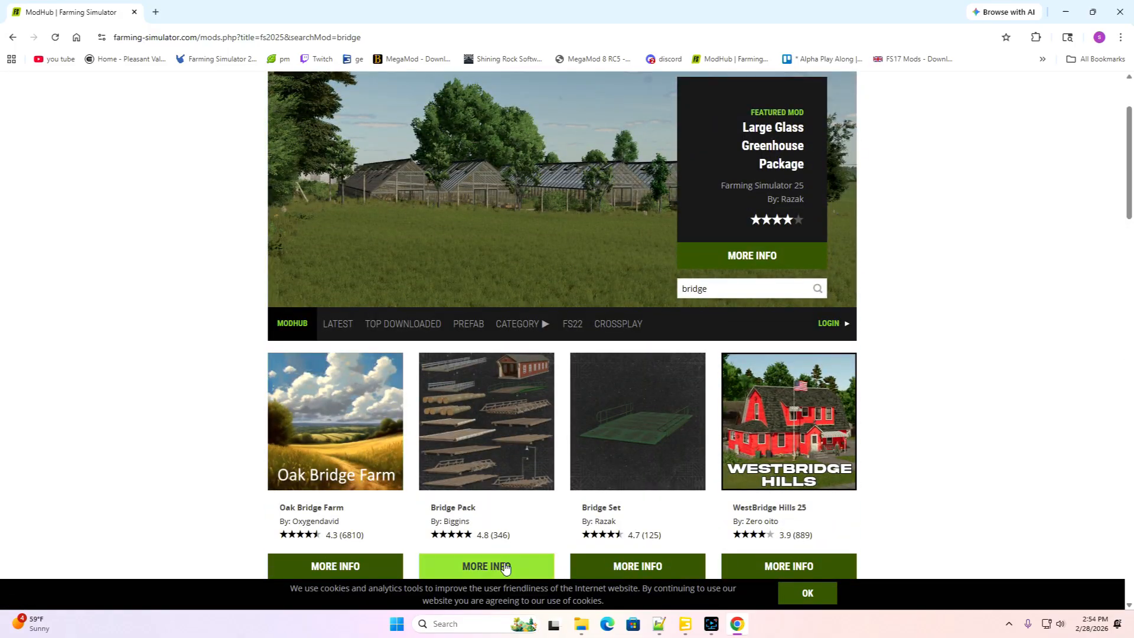
Download the Bridge Pack mod by Biggins as a ZIP from its ModHub page and close the browser
{"action": "left_click", "coordinate": [505, 567]}
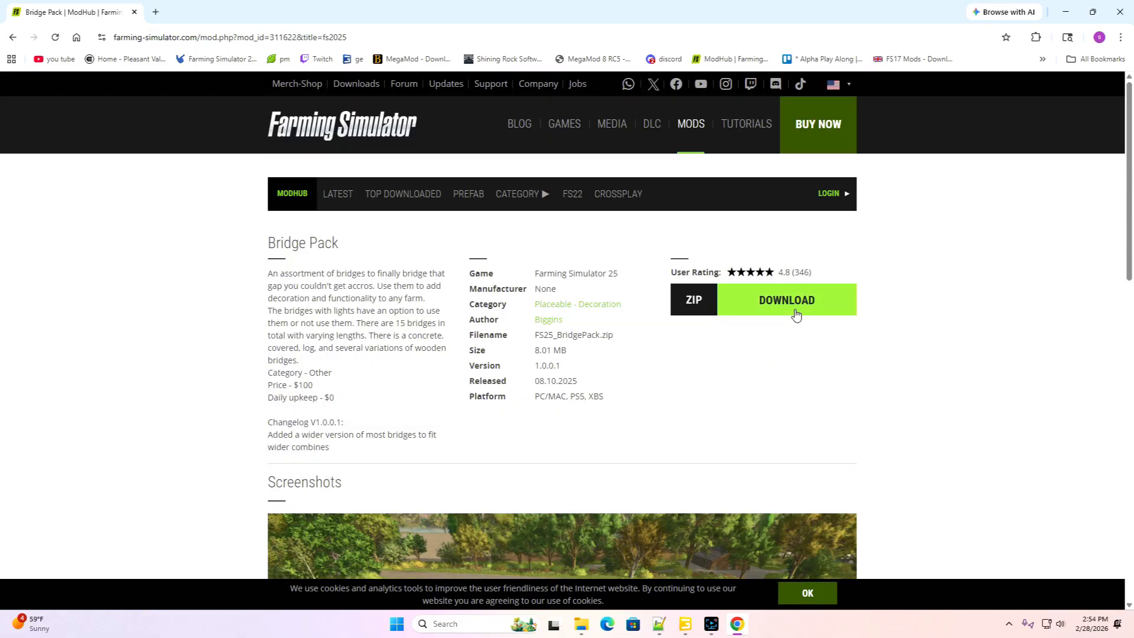
{"action": "left_click", "coordinate": [795, 313]}
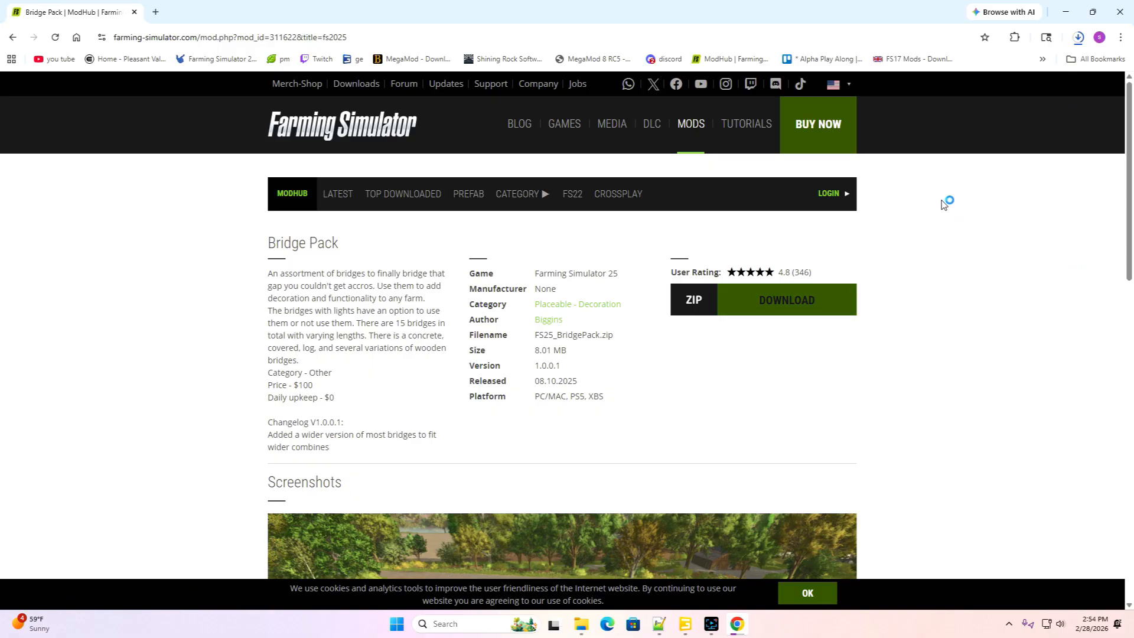
{"action": "key", "text": "alt+F4"}
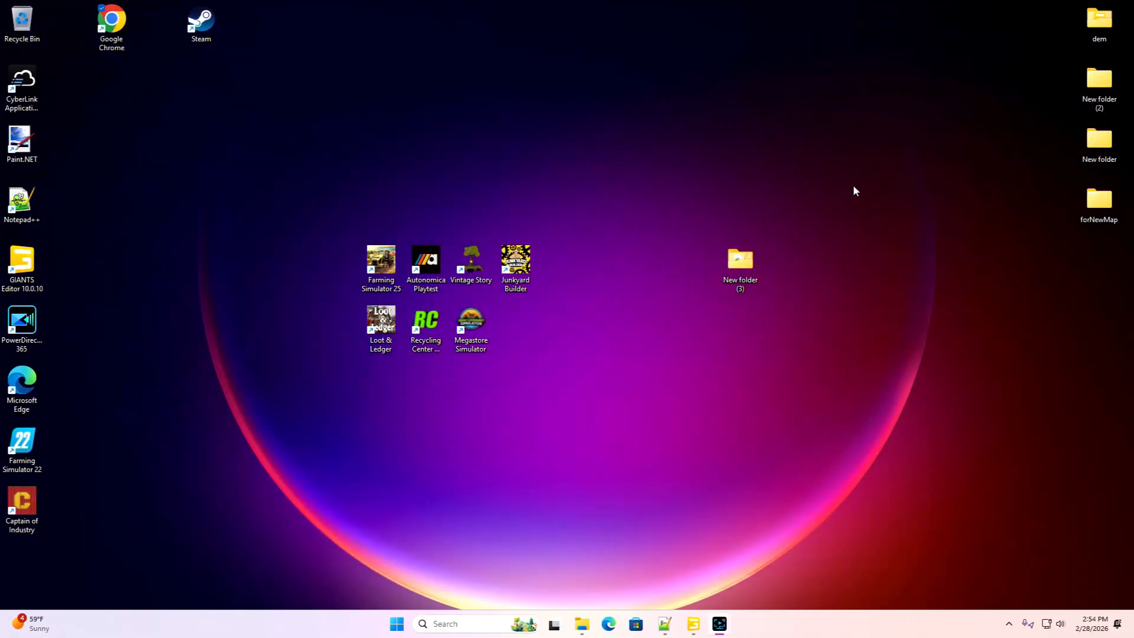
Delete New folder (3) from the desktop and create an empty folder in its place, keeping the default name
{"action": "right_click", "coordinate": [746, 267]}
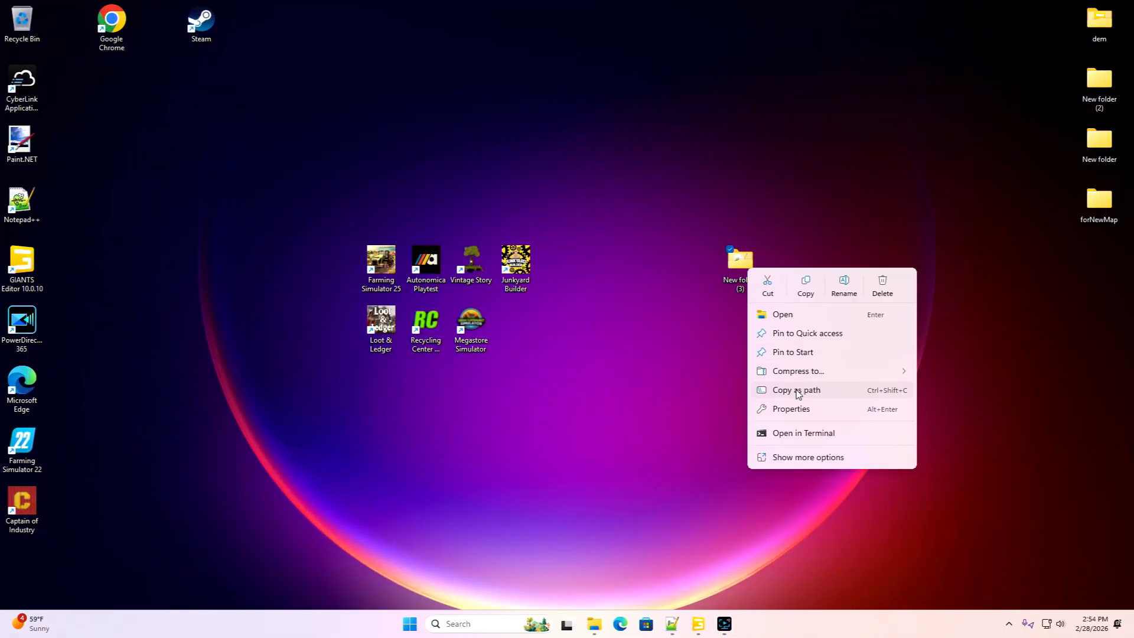
{"action": "left_click", "coordinate": [883, 297]}
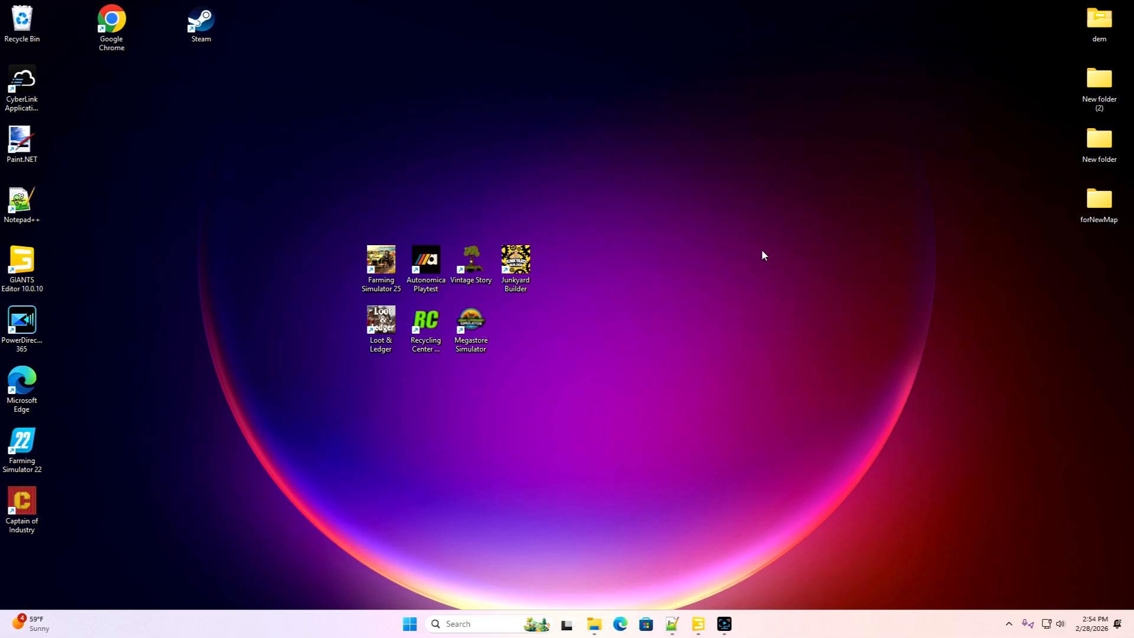
{"action": "right_click", "coordinate": [761, 247]}
{"action": "mouse_move", "coordinate": [882, 338]}
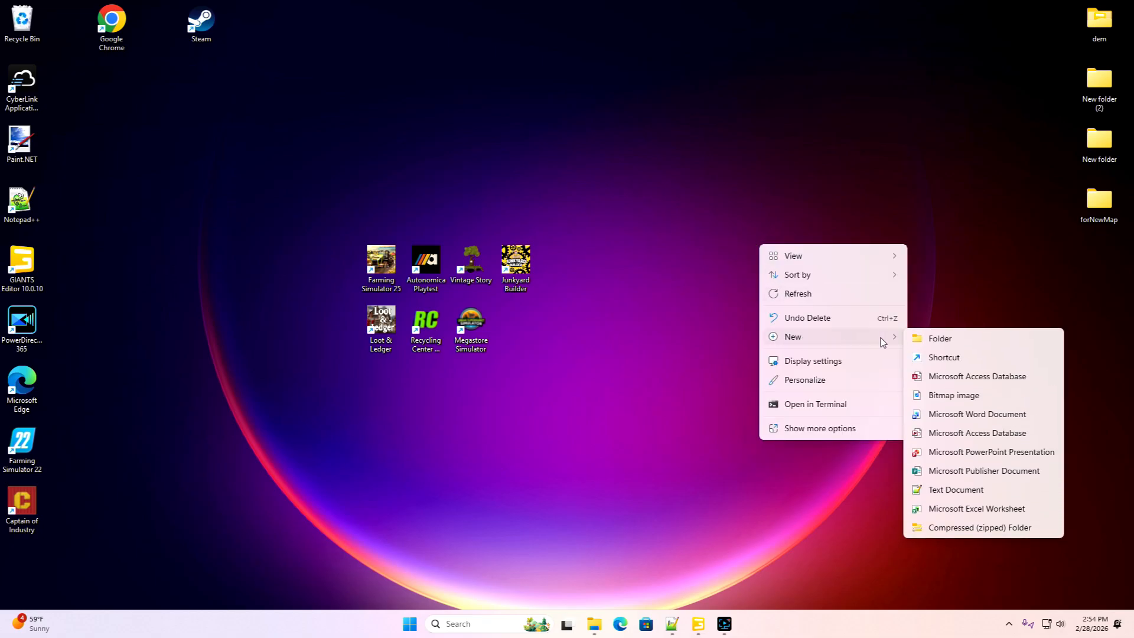
{"action": "left_click", "coordinate": [936, 336]}
{"action": "left_click", "coordinate": [815, 308]}
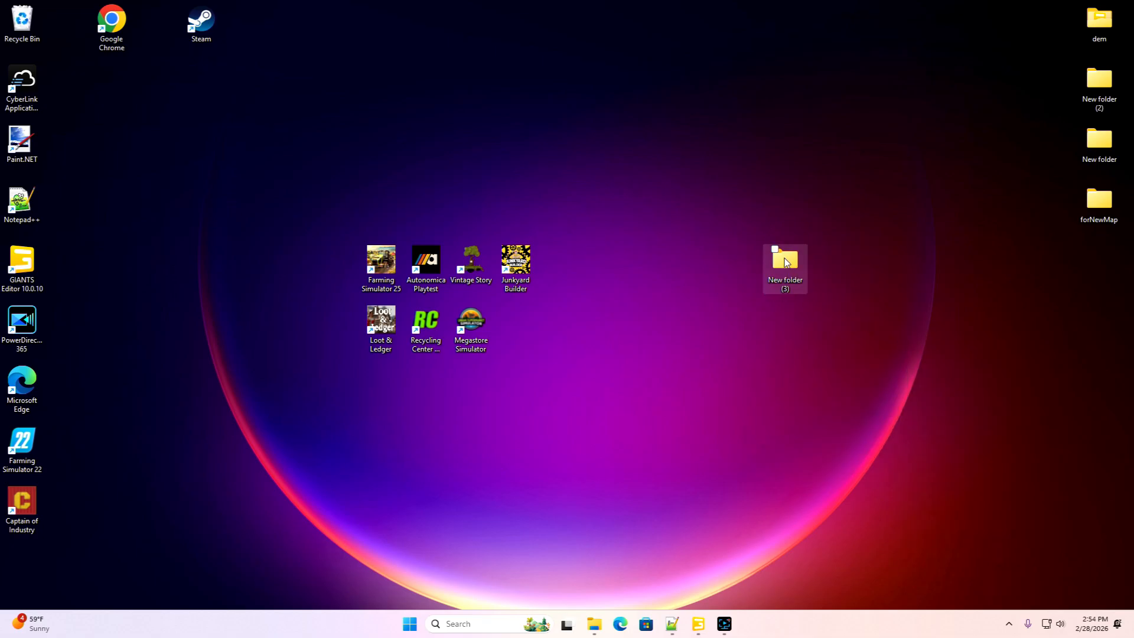
Open the empty New folder (3) and a second File Explorer window, arranging them so both are accessible
{"action": "double_click", "coordinate": [787, 264]}
{"action": "left_click_drag", "start_coordinate": [732, 73], "coordinate": [736, 57]}
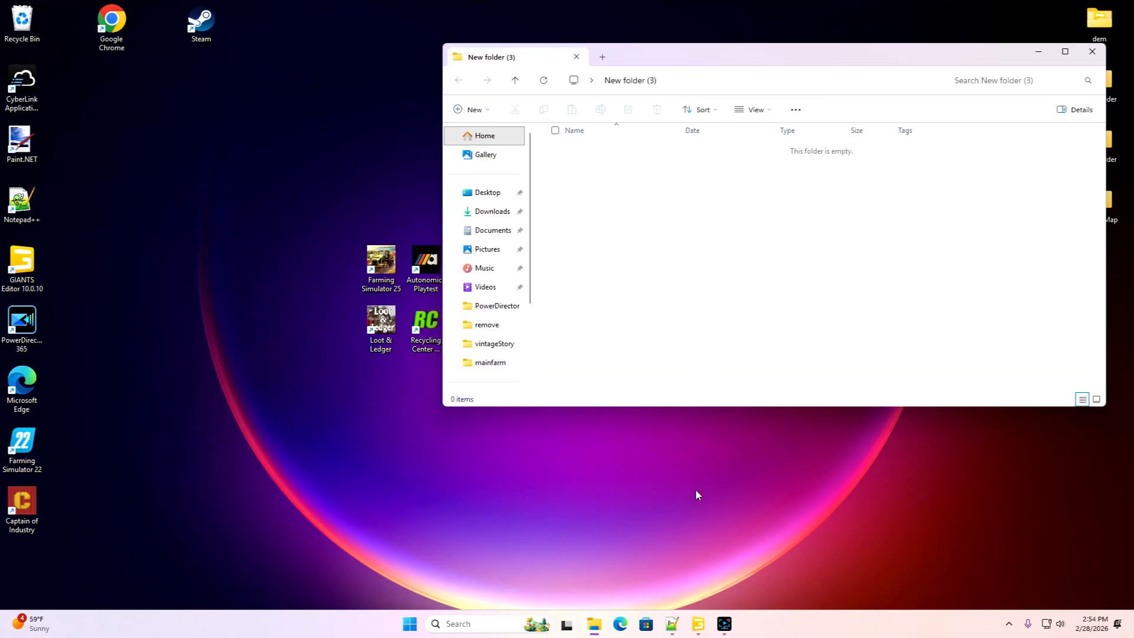
{"action": "right_click", "coordinate": [597, 627]}
{"action": "left_click", "coordinate": [577, 554]}
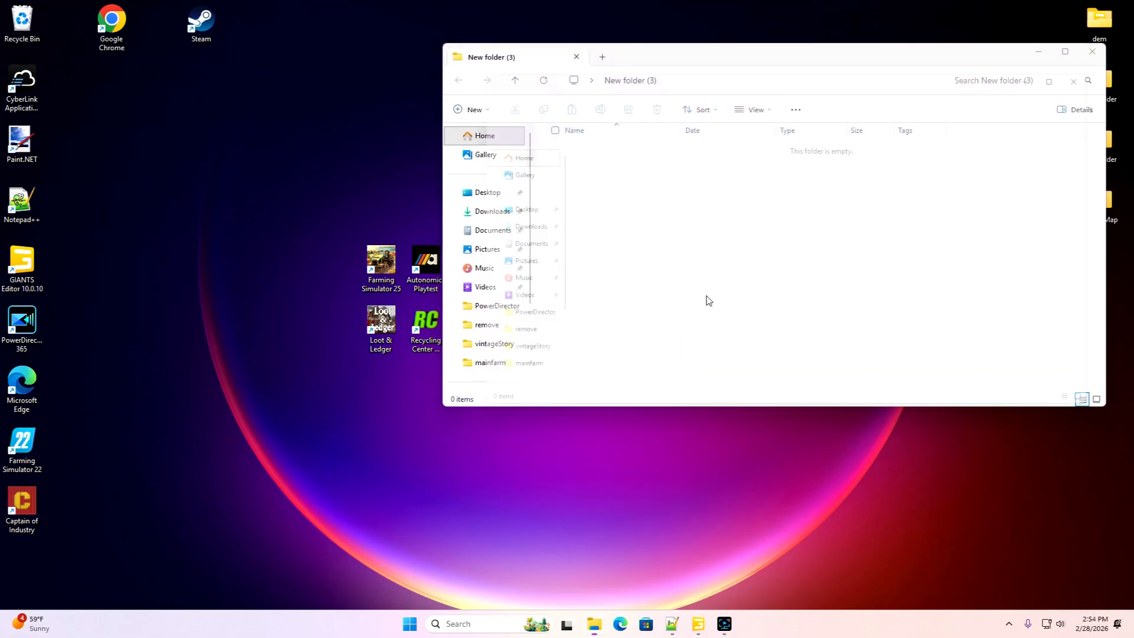
{"action": "left_click_drag", "start_coordinate": [726, 75], "coordinate": [337, 158]}
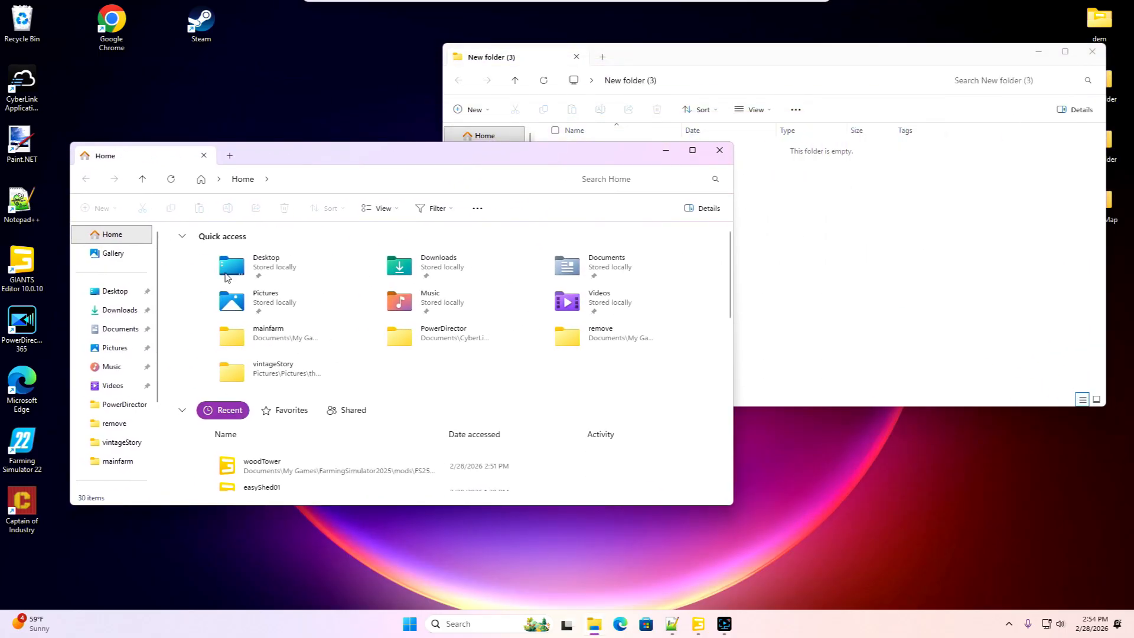
Move the FS25_BridgePack archive from Downloads into New folder (3) and close the Downloads window
{"action": "left_click", "coordinate": [120, 310]}
{"action": "left_click_drag", "start_coordinate": [219, 264], "coordinate": [833, 260]}
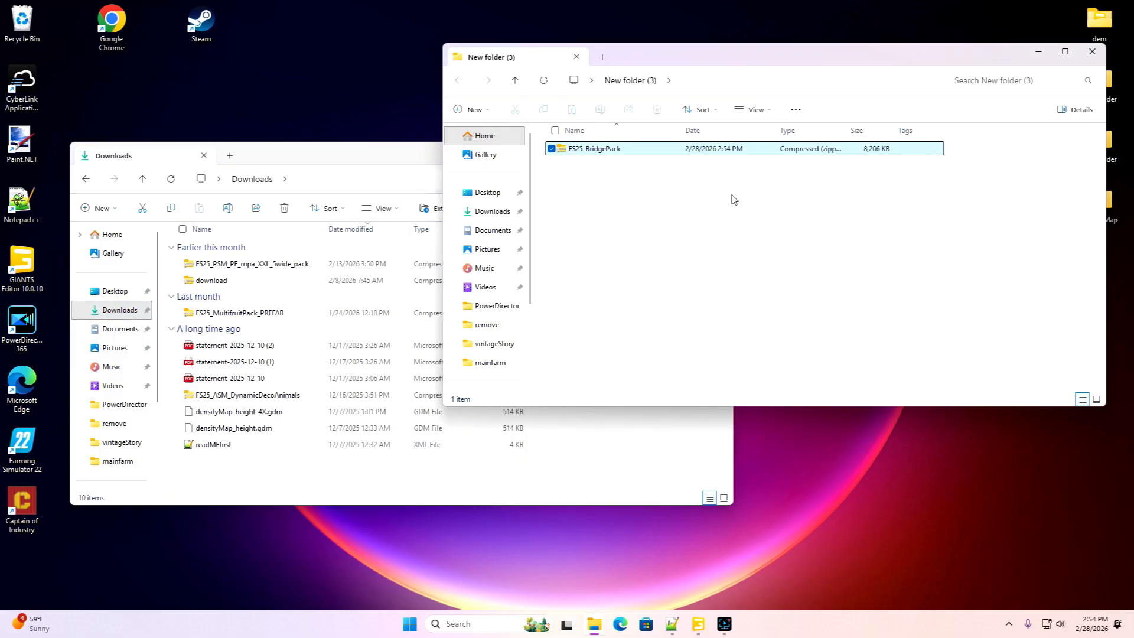
{"action": "left_click", "coordinate": [390, 163]}
{"action": "left_click", "coordinate": [720, 155]}
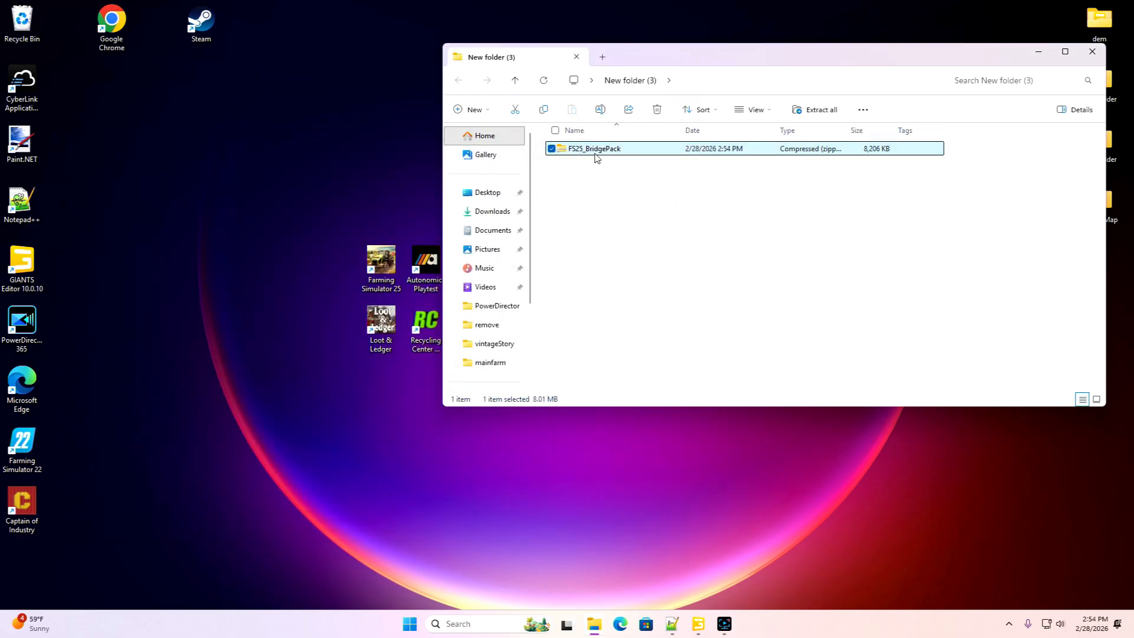
Bring up the full list of actions for the FS25_BridgePack archive in New folder (3)
{"action": "right_click", "coordinate": [595, 152]}
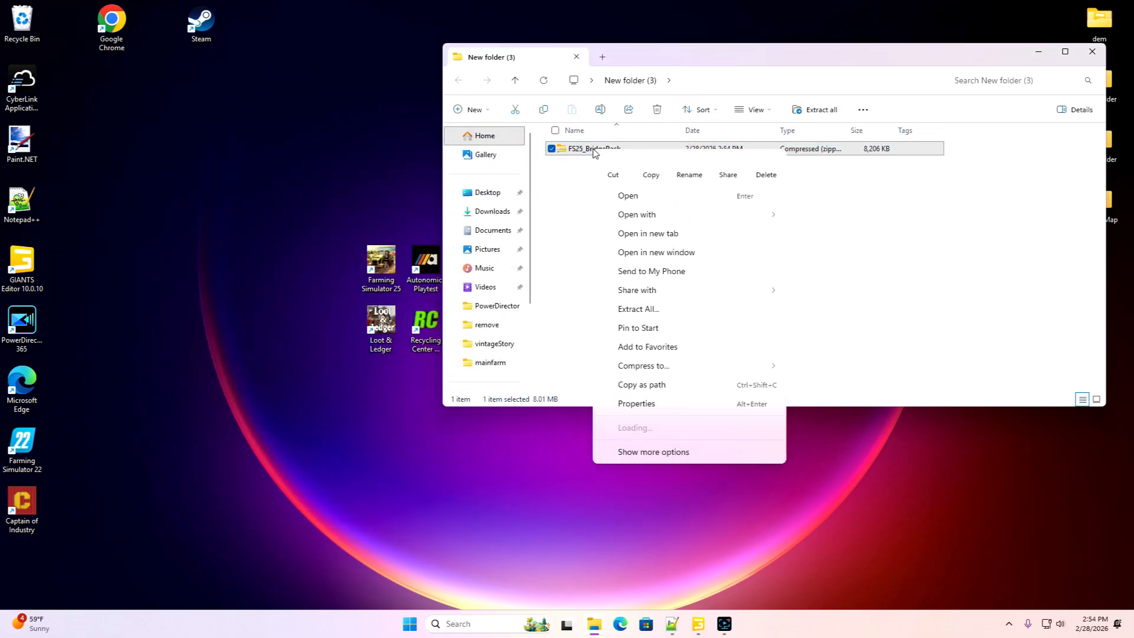
{"action": "left_click", "coordinate": [660, 452]}
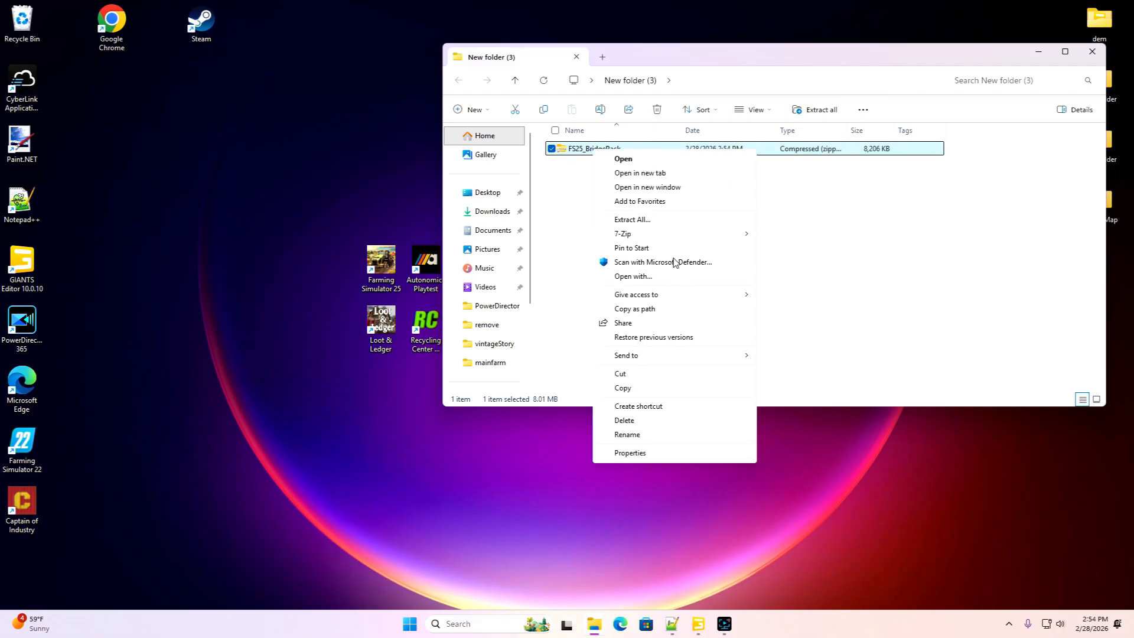
Extract the FS25_BridgePack archive into its own folder and open the i3ds folder inside it
{"action": "mouse_move", "coordinate": [695, 239]}
{"action": "left_click", "coordinate": [843, 293]}
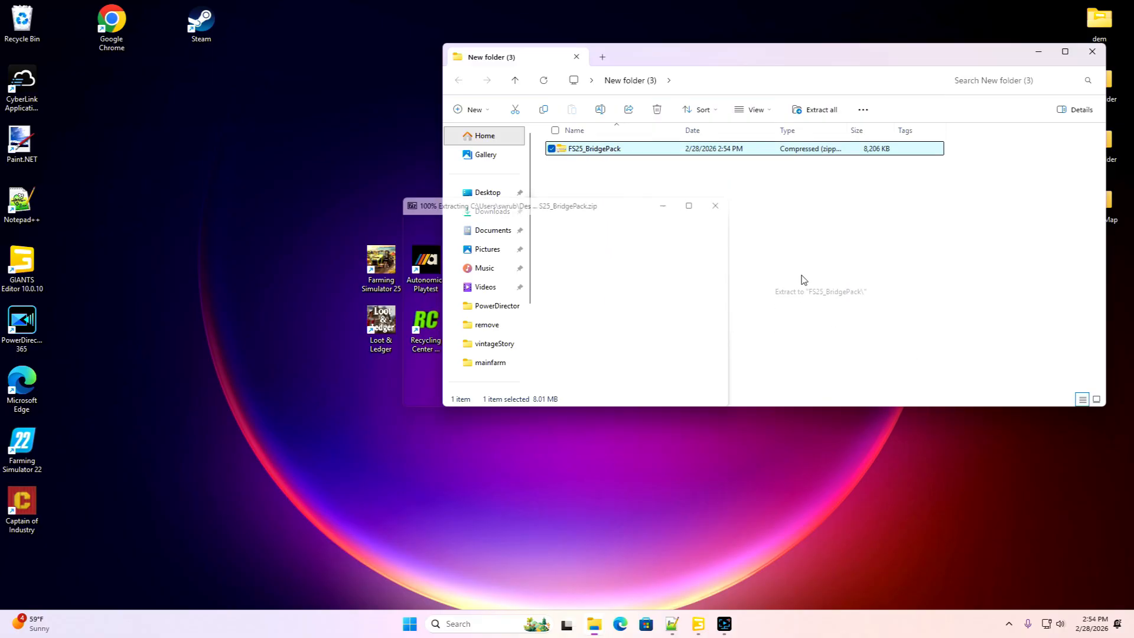
{"action": "double_click", "coordinate": [601, 152]}
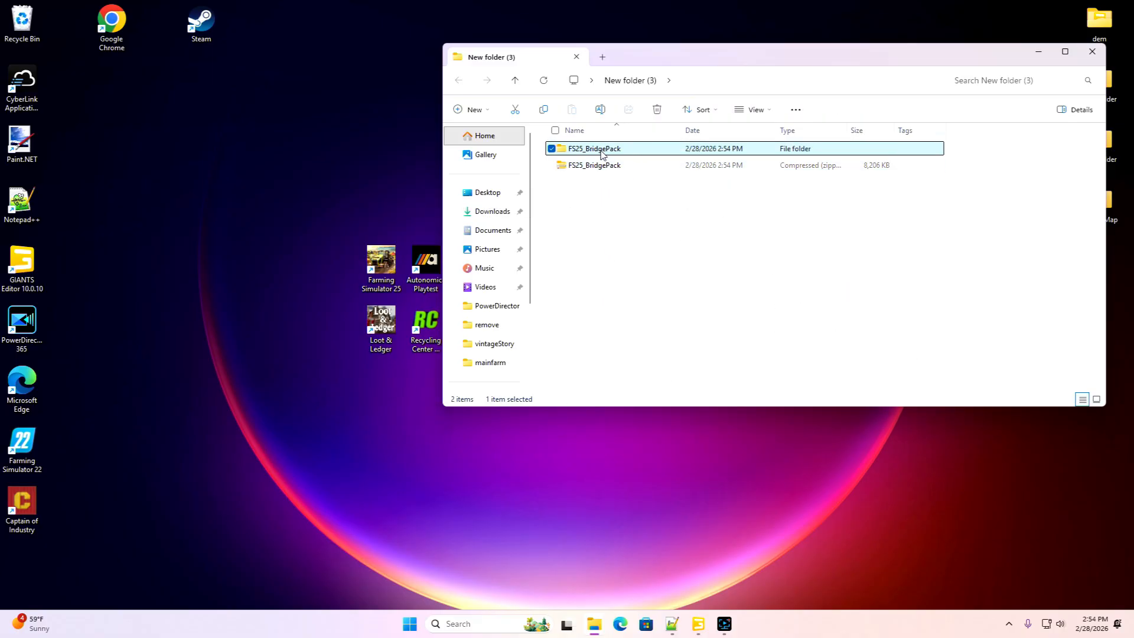
{"action": "double_click", "coordinate": [575, 148]}
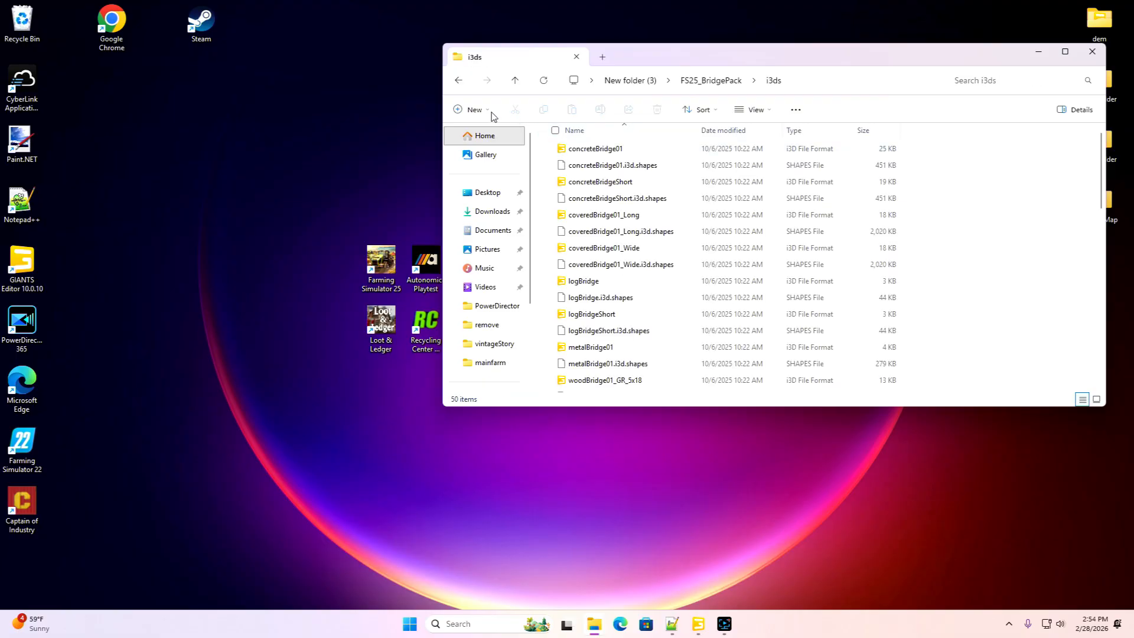
Browse the bridge preview images in the store folder of FS25_BridgePack
{"action": "left_click", "coordinate": [457, 81]}
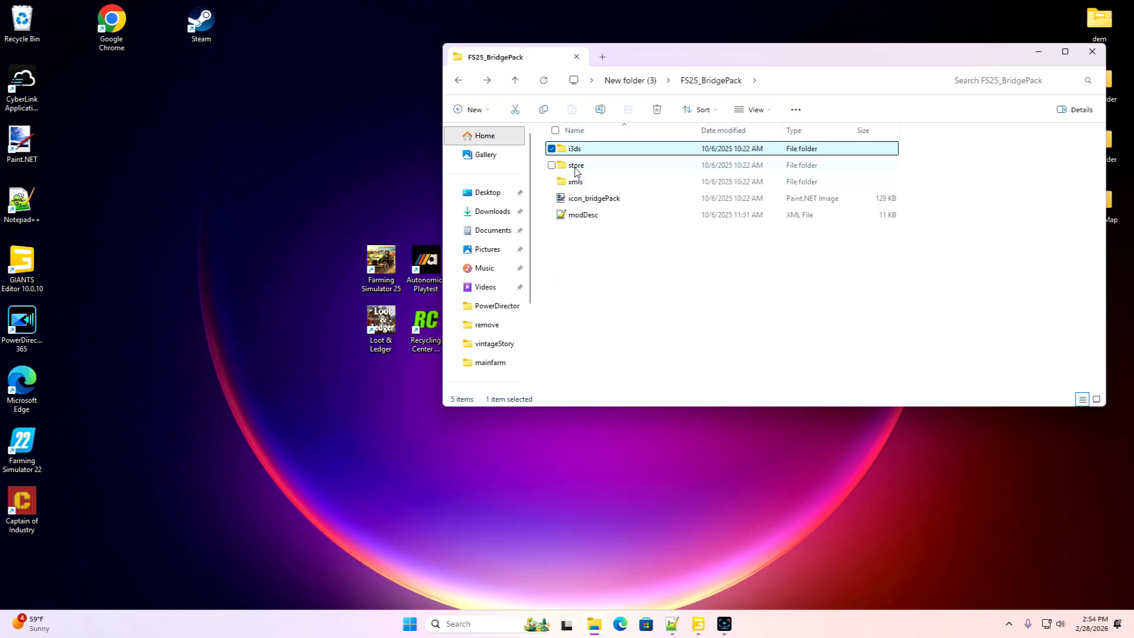
{"action": "double_click", "coordinate": [576, 167]}
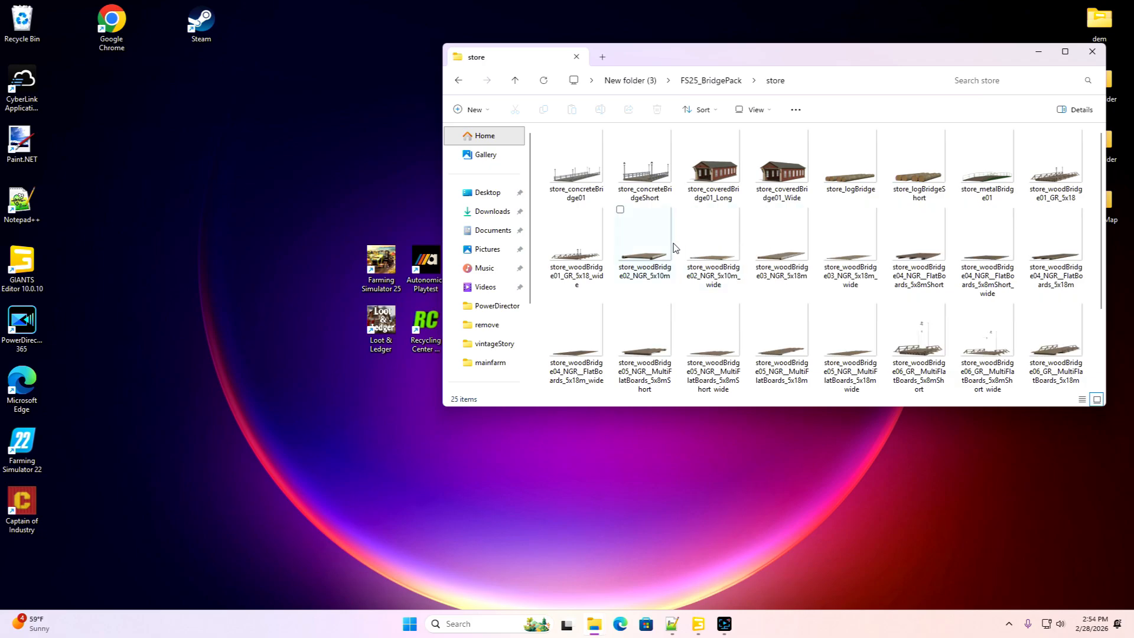
{"action": "left_click_drag", "start_coordinate": [802, 63], "coordinate": [581, 113]}
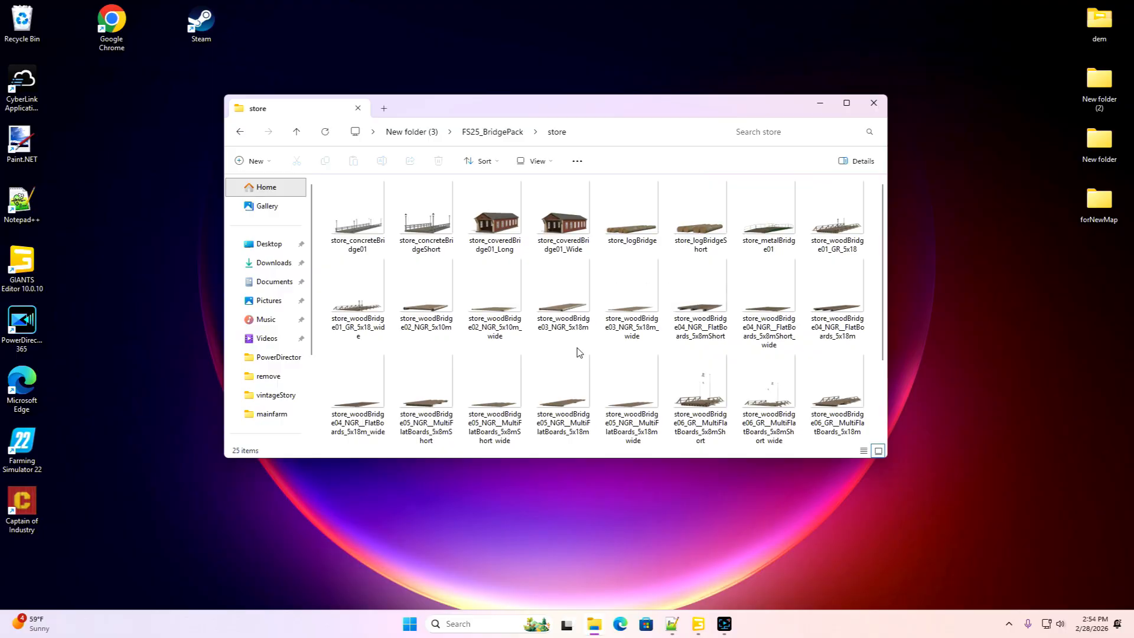
{"action": "scroll", "coordinate": [579, 352], "scroll_direction": "down", "scroll_amount": 1}
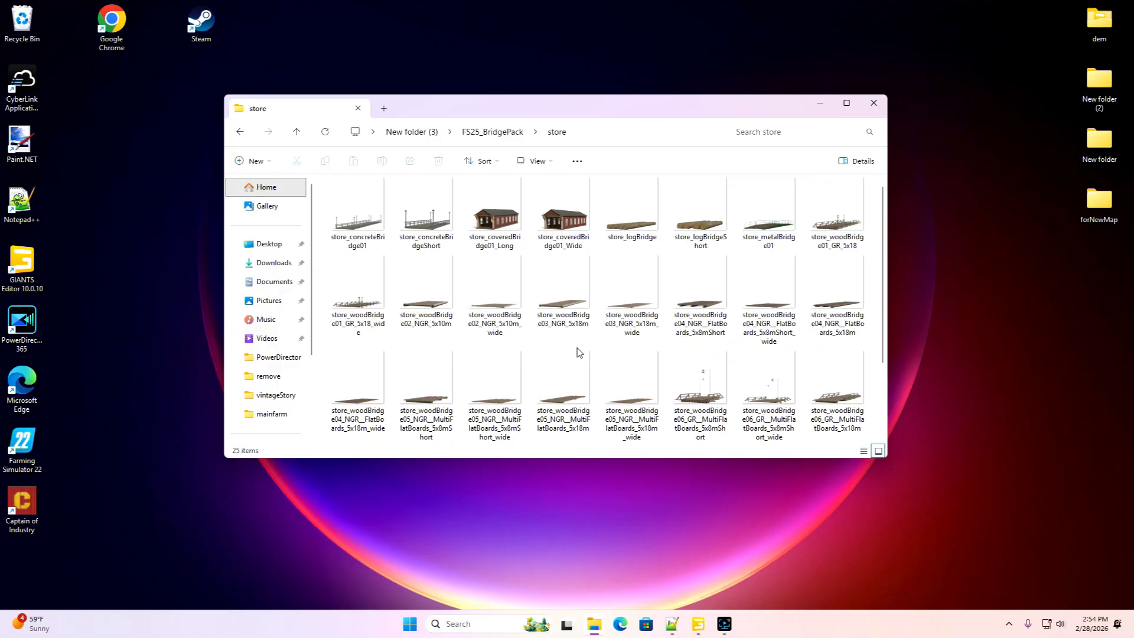
{"action": "scroll", "coordinate": [579, 352], "scroll_direction": "down", "scroll_amount": 2}
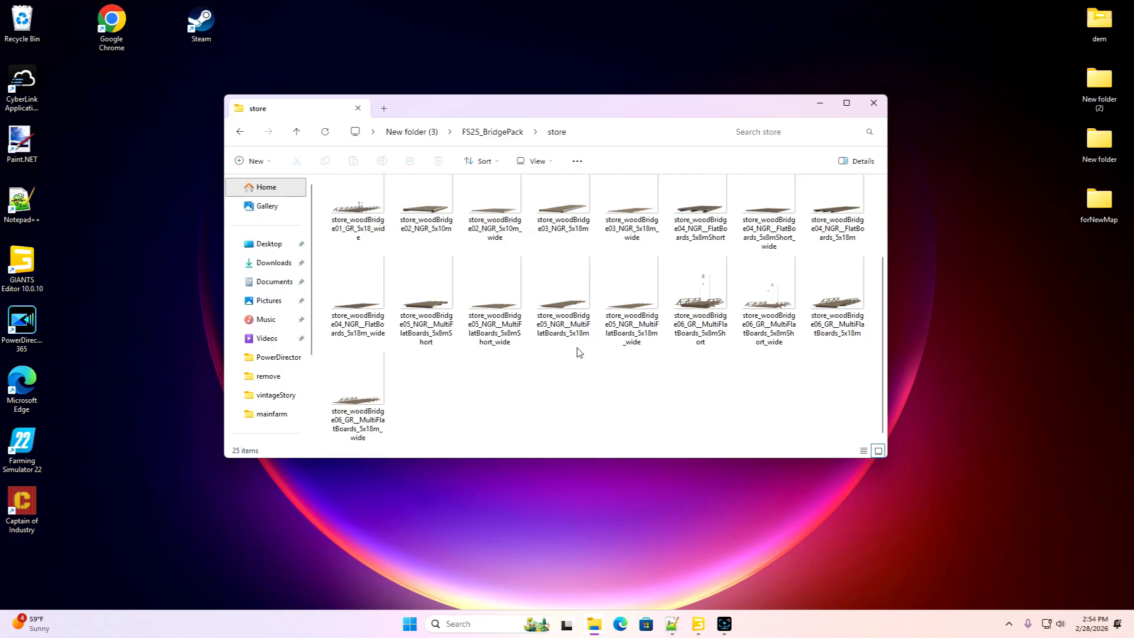
{"action": "scroll", "coordinate": [579, 353], "scroll_direction": "up", "scroll_amount": 2}
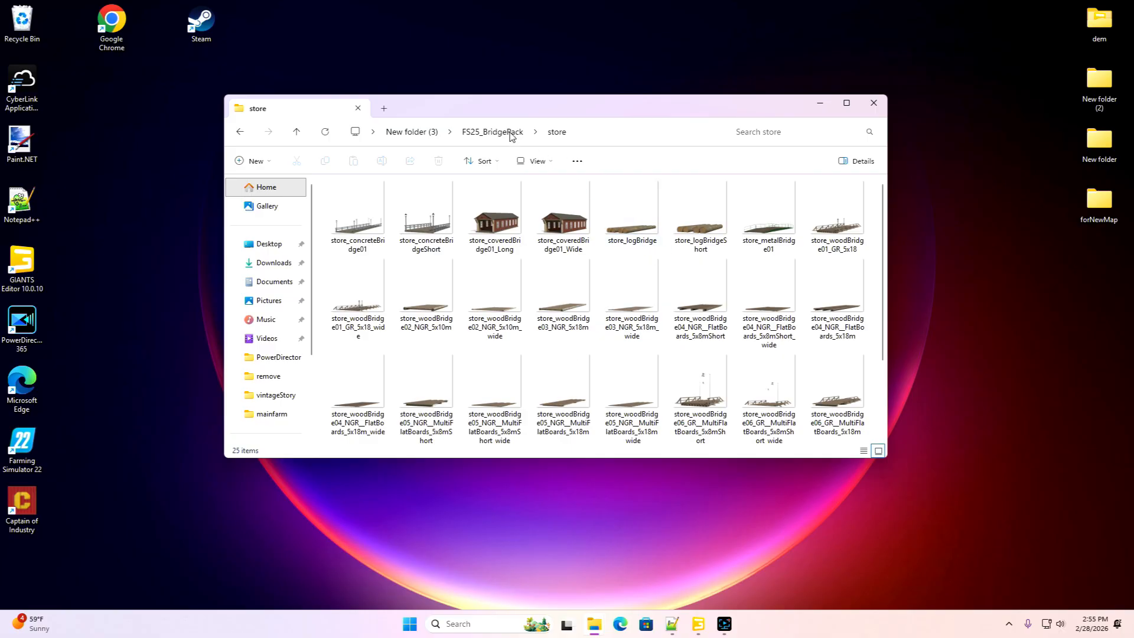
View the logBridge model from the i3ds folder in GIANTS Editor 10.0.11 and close it without saving
{"action": "left_click", "coordinate": [240, 132]}
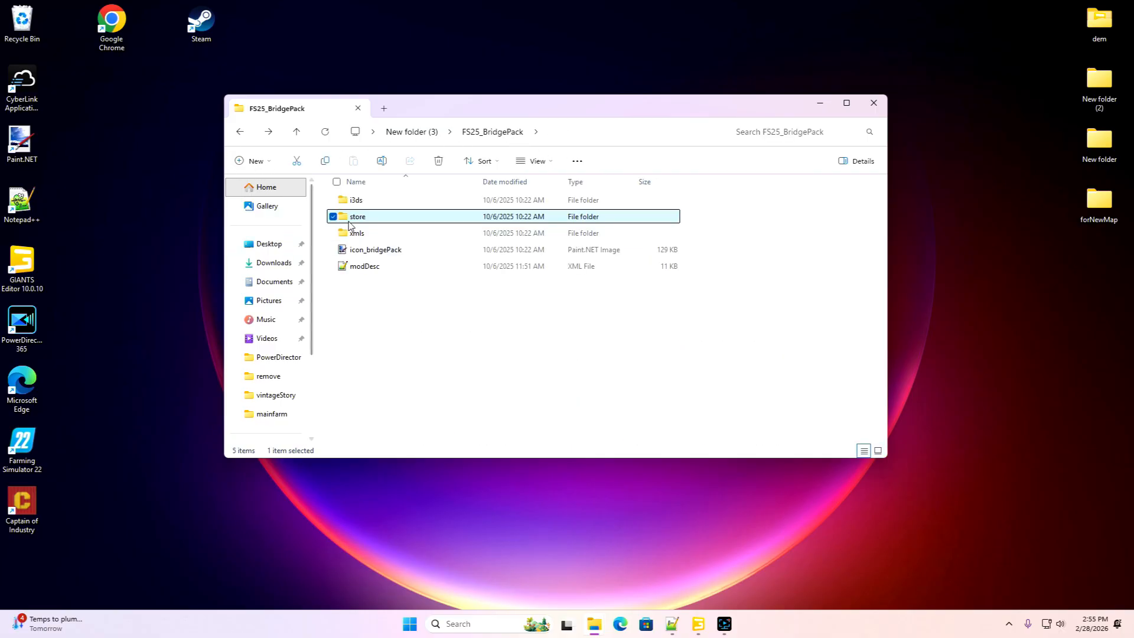
{"action": "double_click", "coordinate": [357, 199]}
{"action": "scroll", "coordinate": [437, 274], "scroll_direction": "down", "scroll_amount": 1}
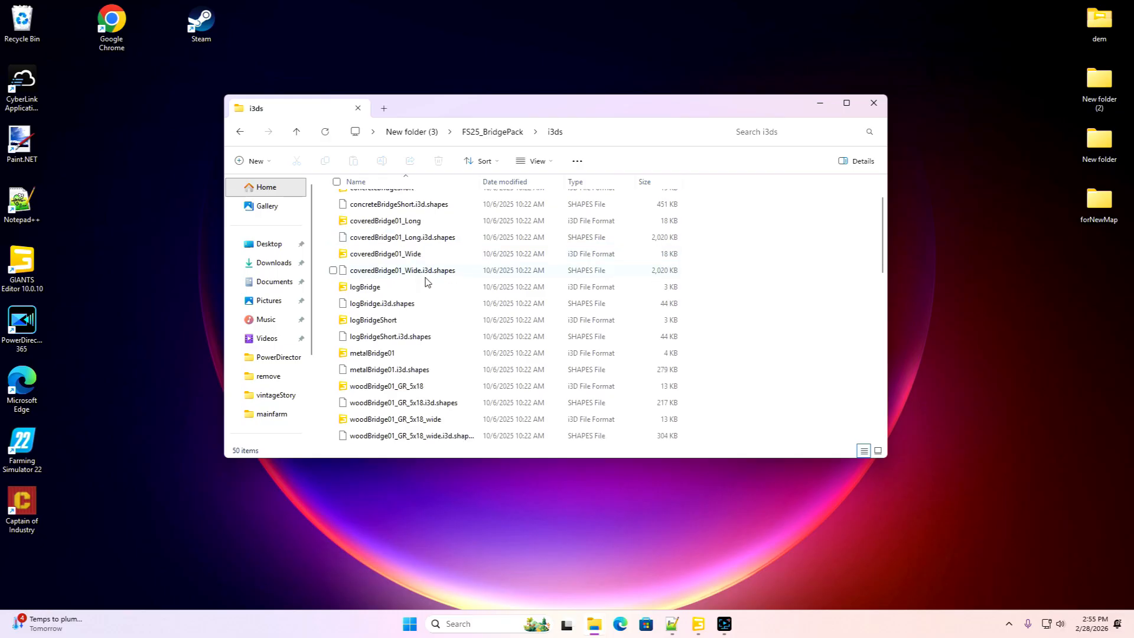
{"action": "double_click", "coordinate": [371, 293]}
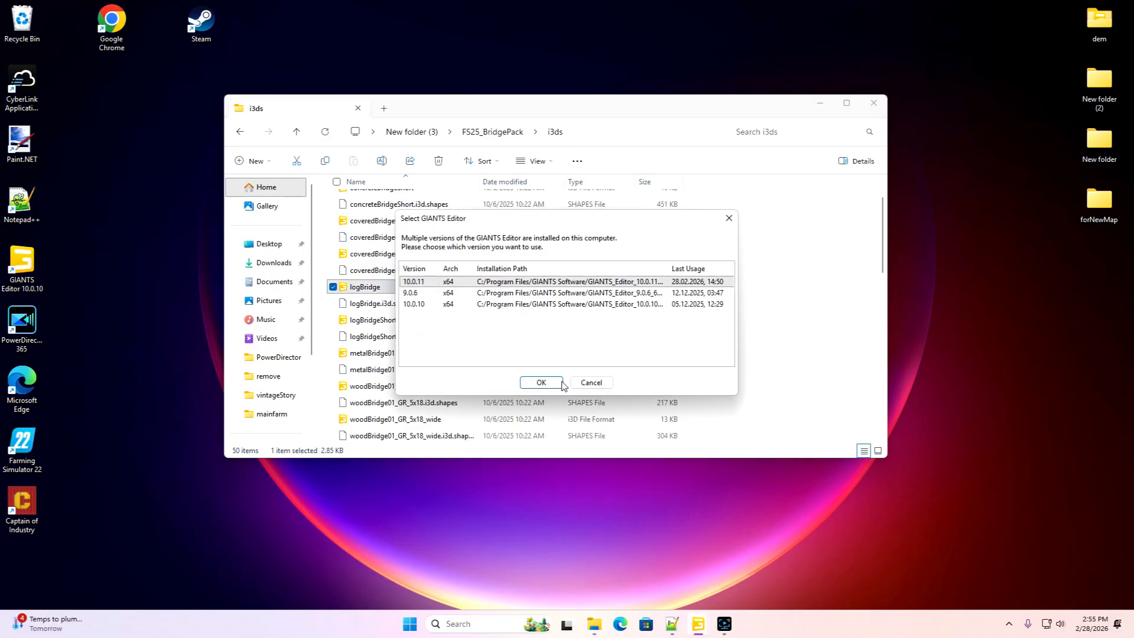
{"action": "left_click", "coordinate": [539, 382]}
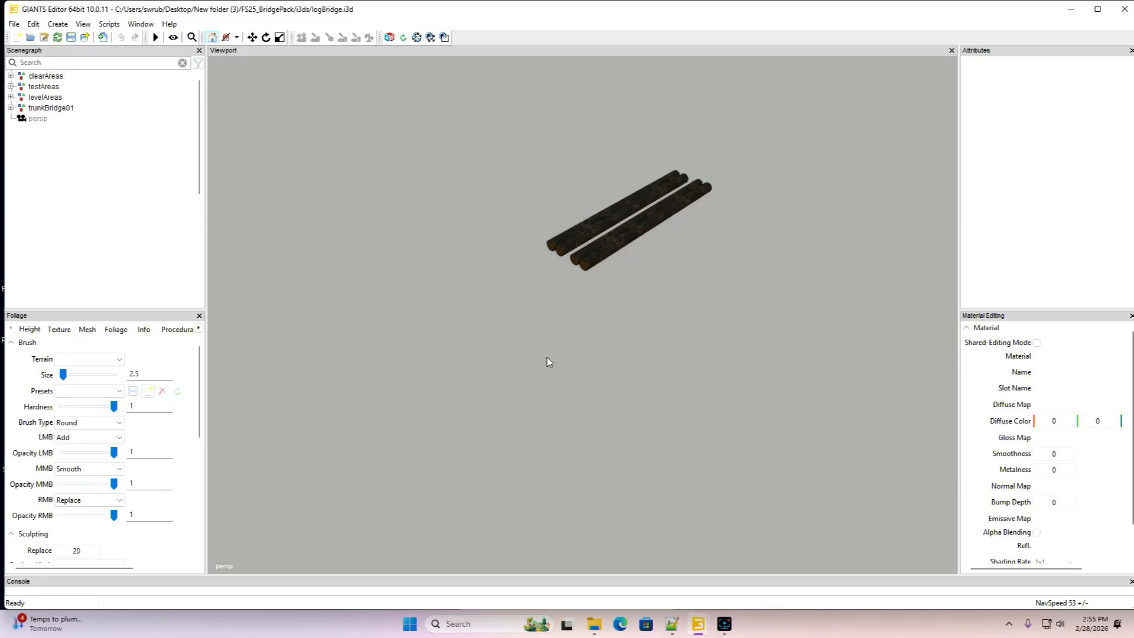
{"action": "left_click", "coordinate": [1125, 9]}
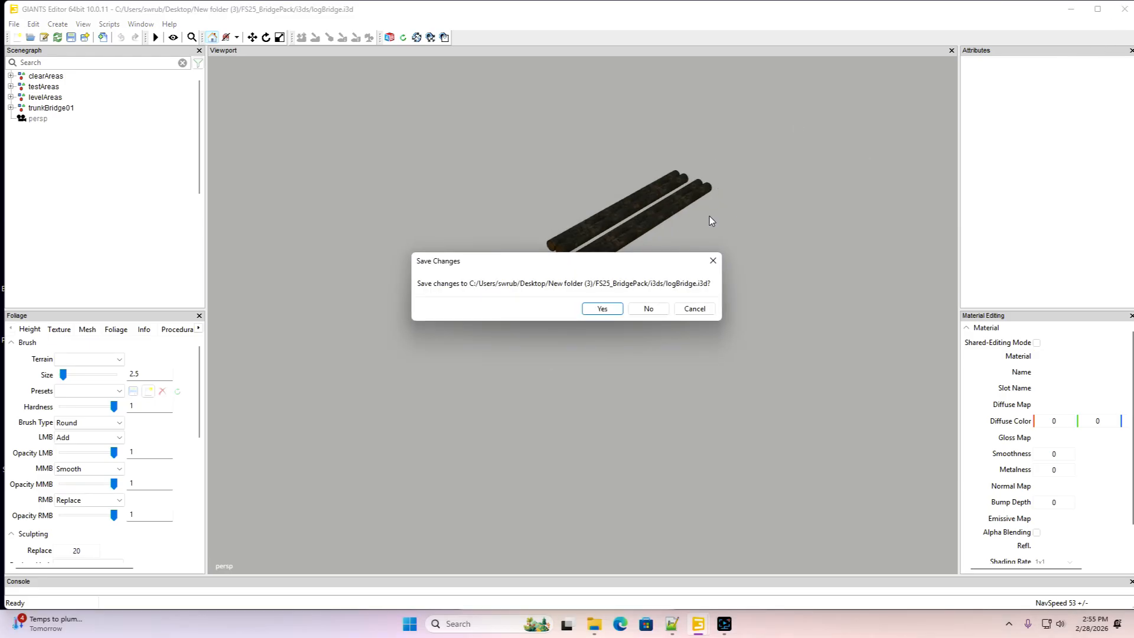
{"action": "left_click", "coordinate": [656, 309]}
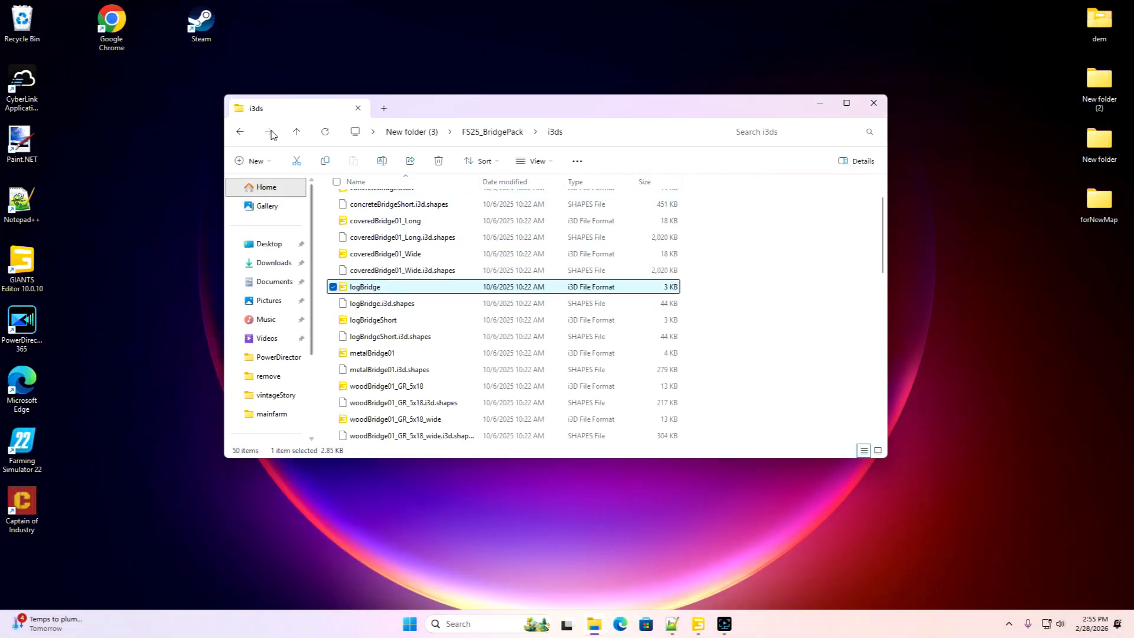
Return to the store folder and compare the wooden bridge preview images
{"action": "left_click", "coordinate": [240, 135]}
{"action": "double_click", "coordinate": [357, 219]}
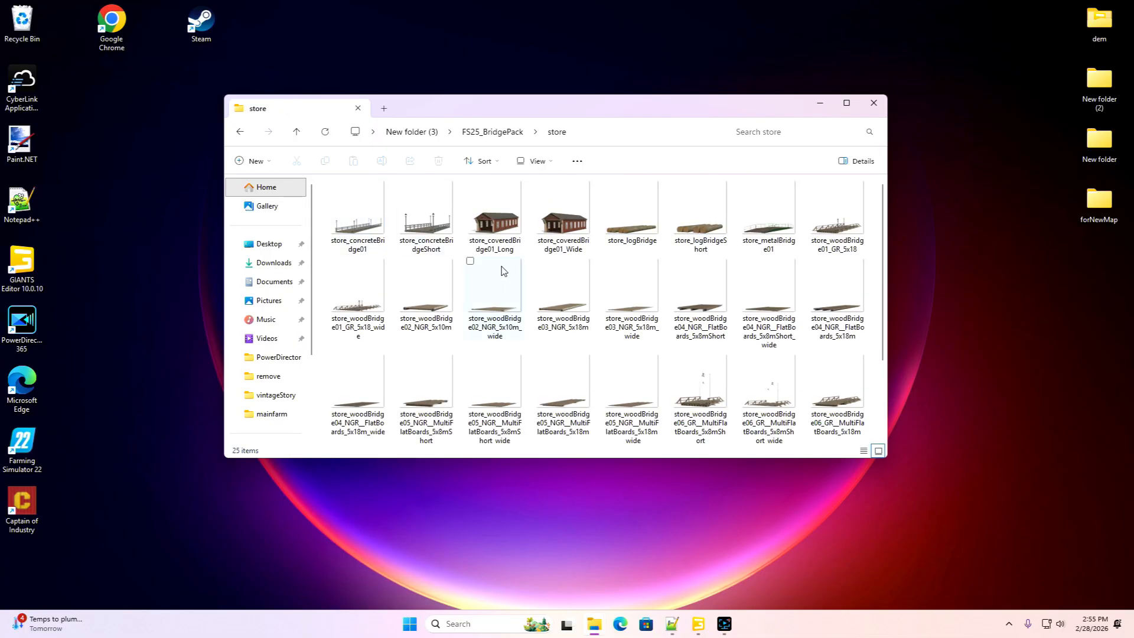
{"action": "scroll", "coordinate": [498, 274], "scroll_direction": "down", "scroll_amount": 2}
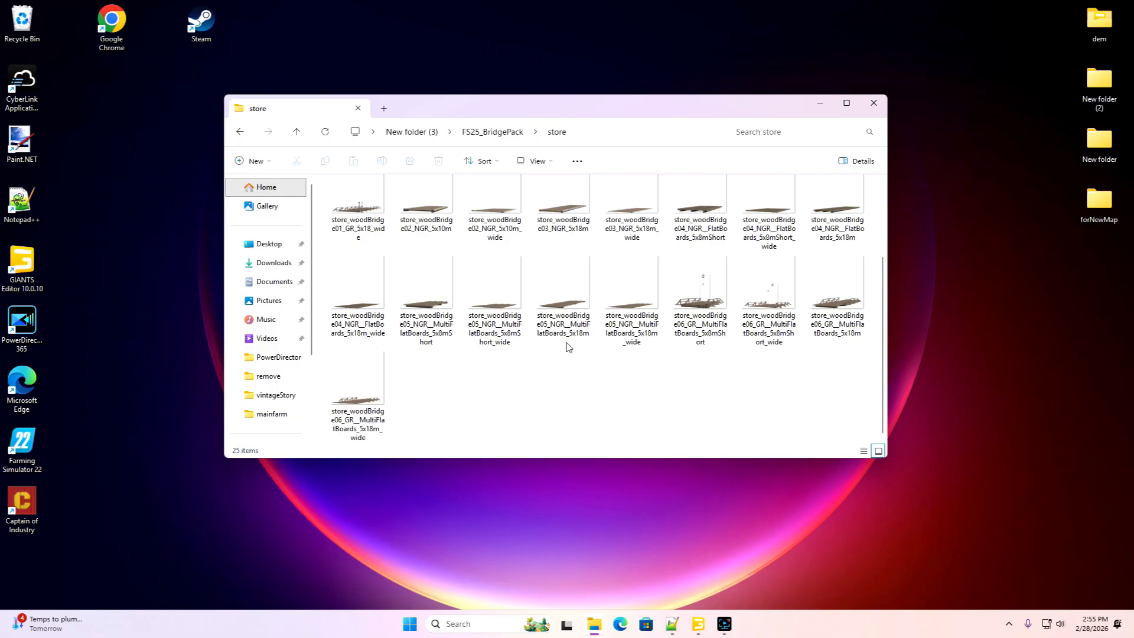
Widen the Name column in the i3ds folder and open woodBridge05_NGR__MultiFlatBoards_5x18m in GIANTS Editor 10.0.11
{"action": "left_click", "coordinate": [243, 130]}
{"action": "double_click", "coordinate": [356, 201]}
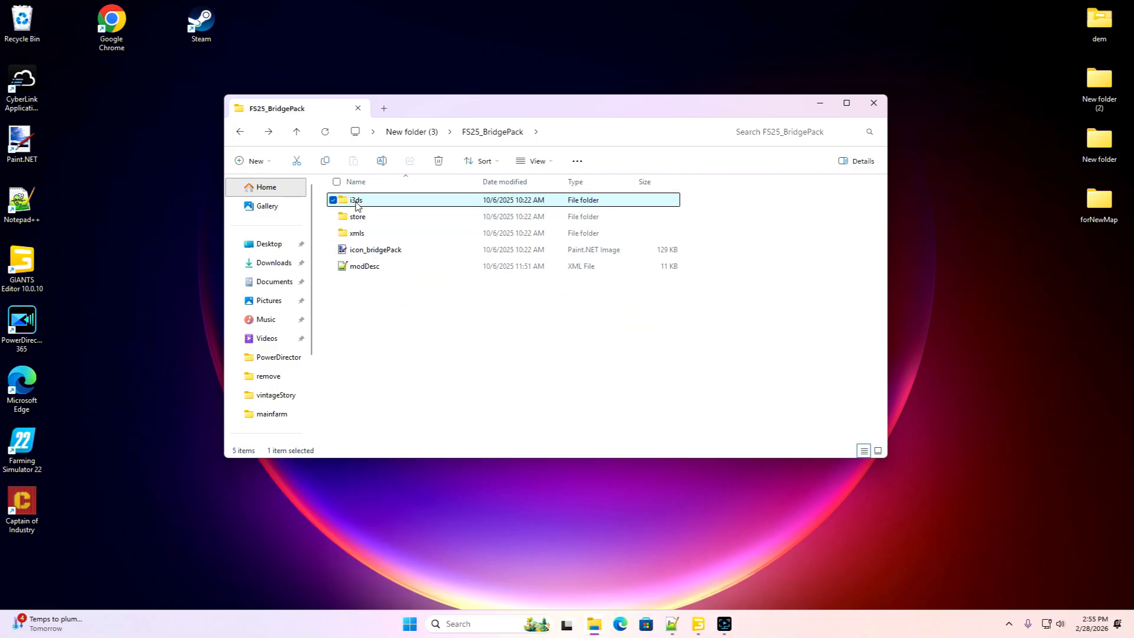
{"action": "scroll", "coordinate": [420, 264], "scroll_direction": "down", "scroll_amount": 5}
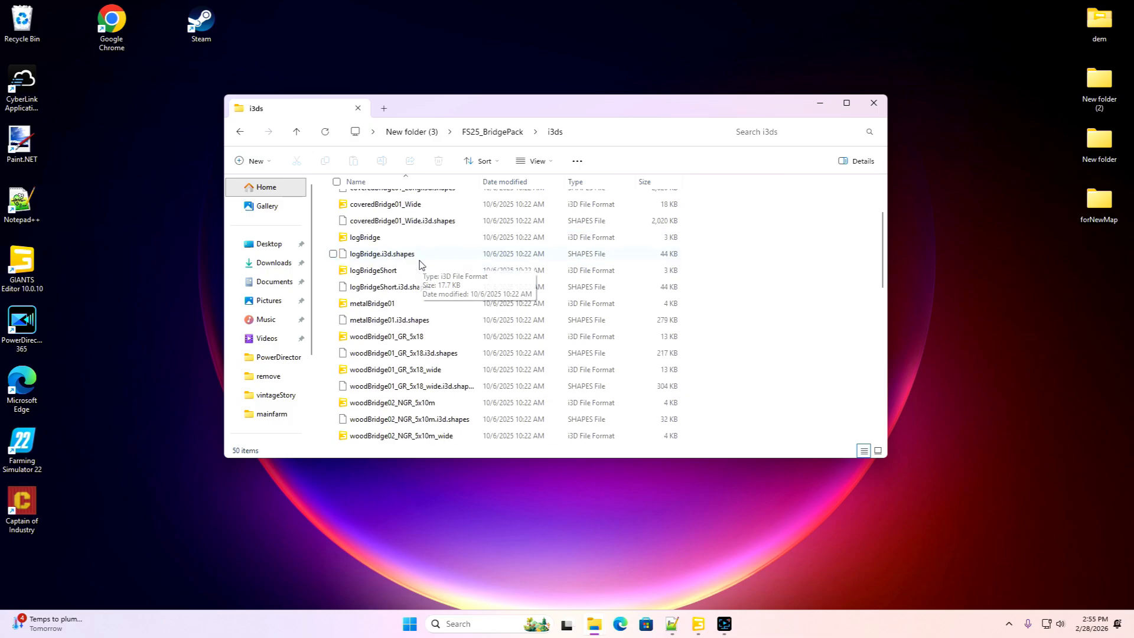
{"action": "scroll", "coordinate": [420, 264], "scroll_direction": "down", "scroll_amount": 4}
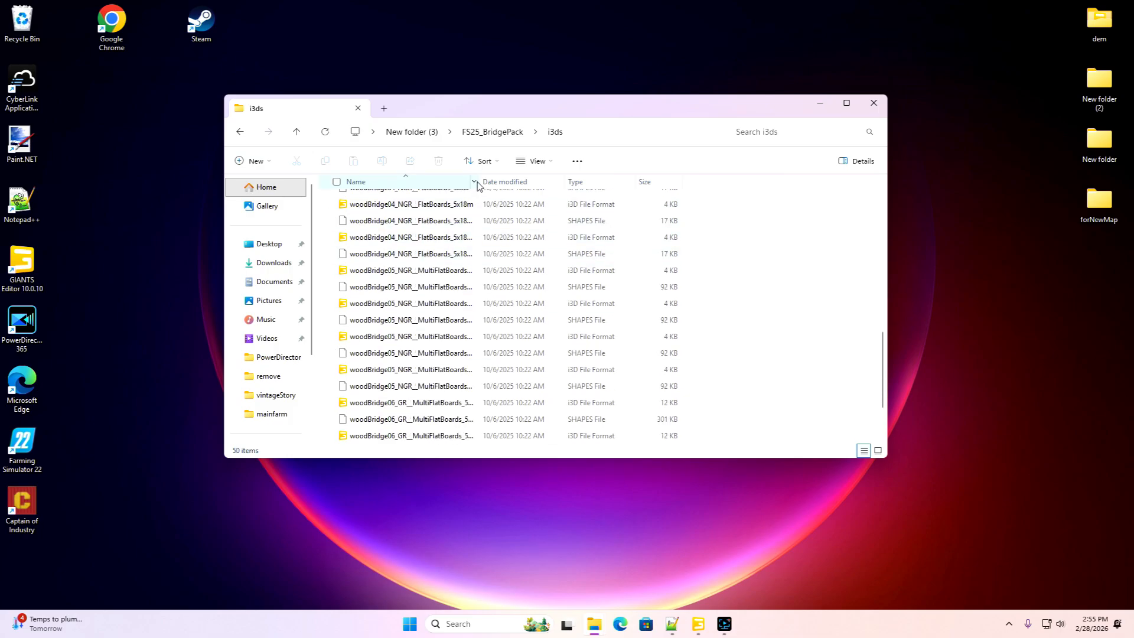
{"action": "left_click_drag", "start_coordinate": [482, 181], "coordinate": [591, 182]}
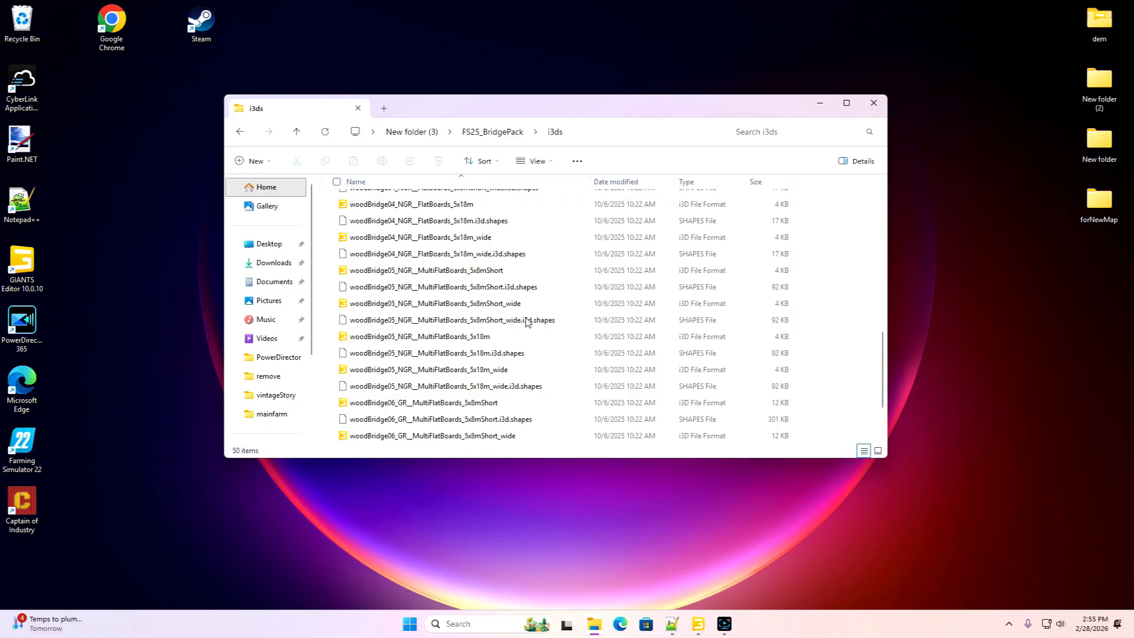
{"action": "double_click", "coordinate": [466, 341]}
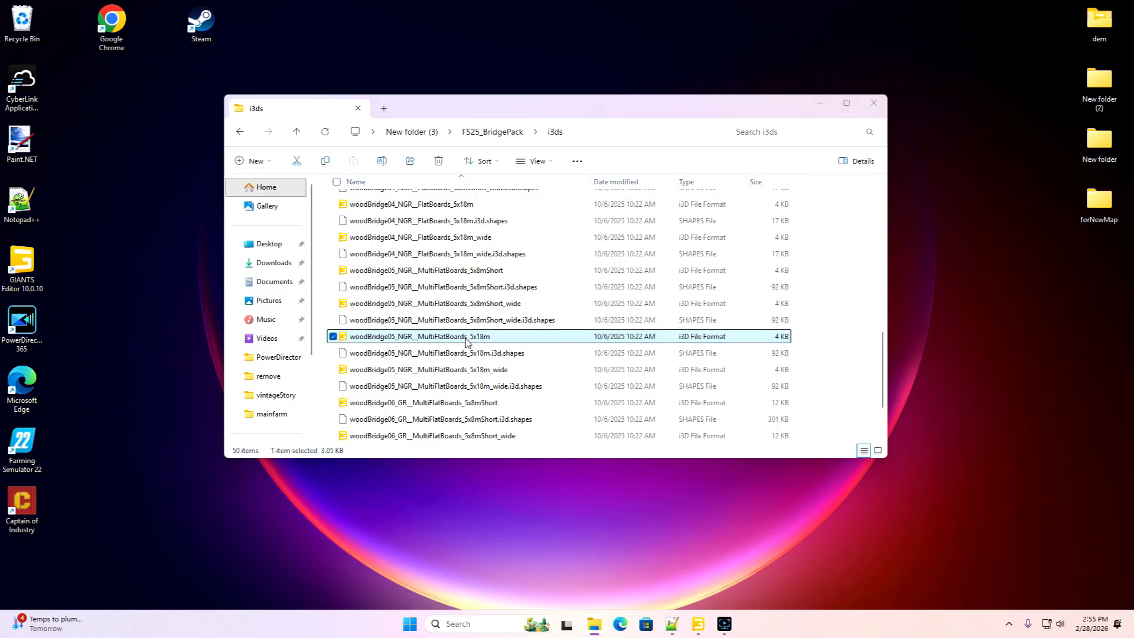
{"action": "left_click", "coordinate": [557, 382]}
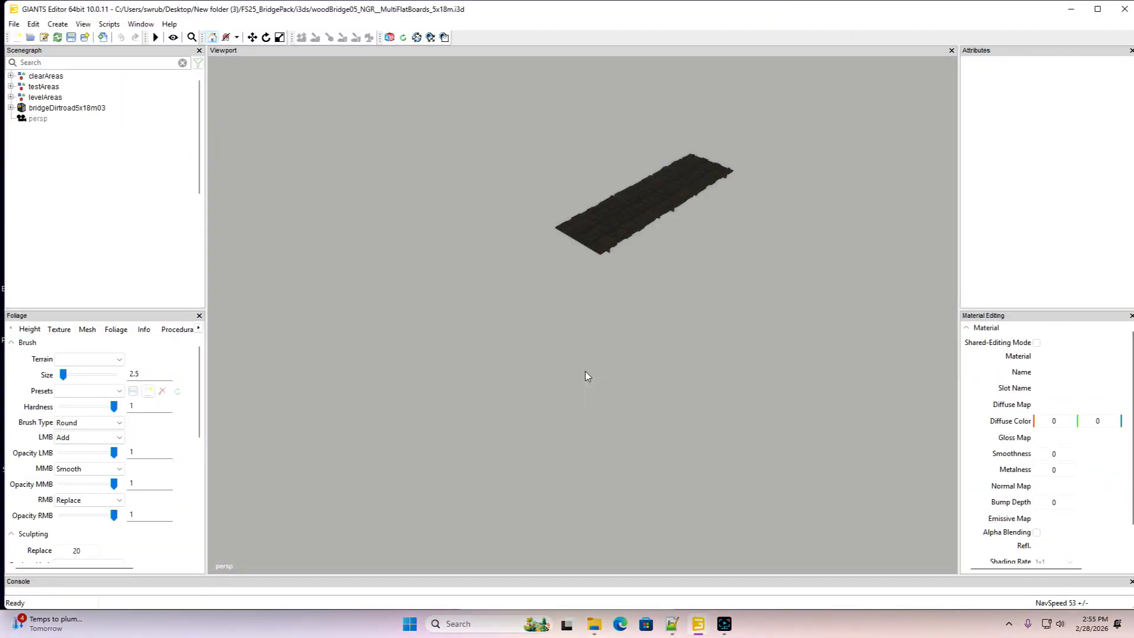
Examine the plank bridge model up close and from its end with bridgeDirtroad5x18m03 selected
{"action": "mouse_move", "coordinate": [586, 371]}
{"action": "left_mouse_down", "text": "alt"}
{"action": "mouse_move", "coordinate": [586, 327]}
{"action": "mouse_move", "coordinate": [686, 349]}
{"action": "mouse_move", "coordinate": [704, 375]}
{"action": "mouse_move", "coordinate": [671, 356]}
{"action": "mouse_move", "coordinate": [716, 347]}
{"action": "mouse_move", "coordinate": [516, 352]}
{"action": "mouse_move", "coordinate": [584, 355]}
{"action": "left_mouse_up", "text": "alt"}
{"action": "scroll", "coordinate": [586, 327], "scroll_direction": "up", "scroll_amount": 4}
{"action": "scroll", "coordinate": [586, 327], "scroll_direction": "up", "scroll_amount": 8}
{"action": "scroll", "coordinate": [590, 345], "scroll_direction": "down", "scroll_amount": 6}
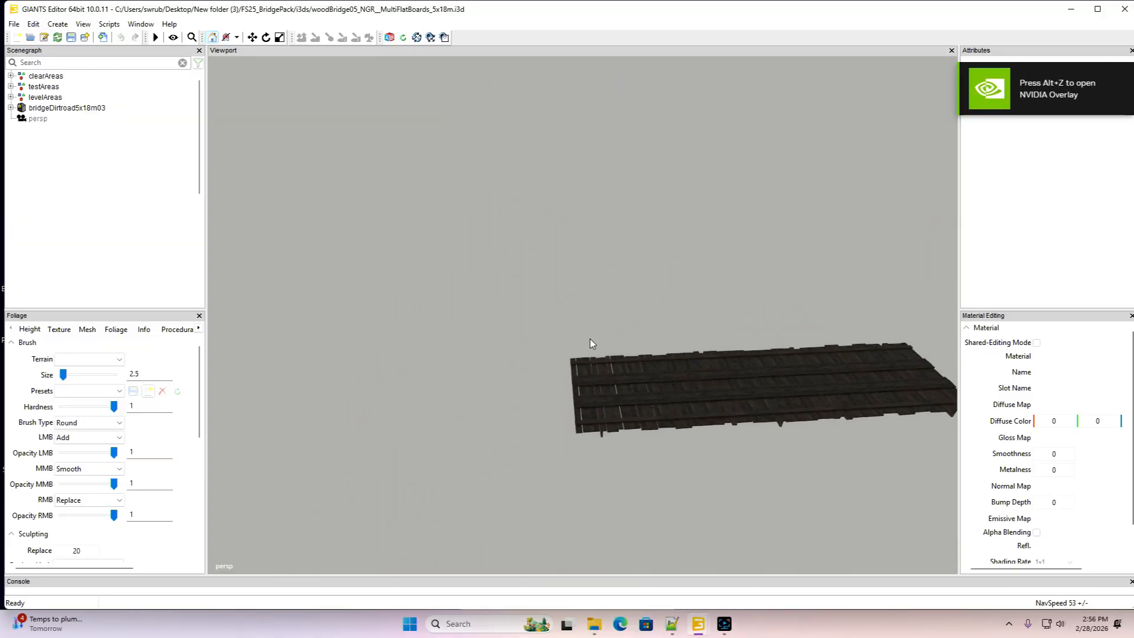
{"action": "scroll", "coordinate": [606, 338], "scroll_direction": "up", "scroll_amount": 5}
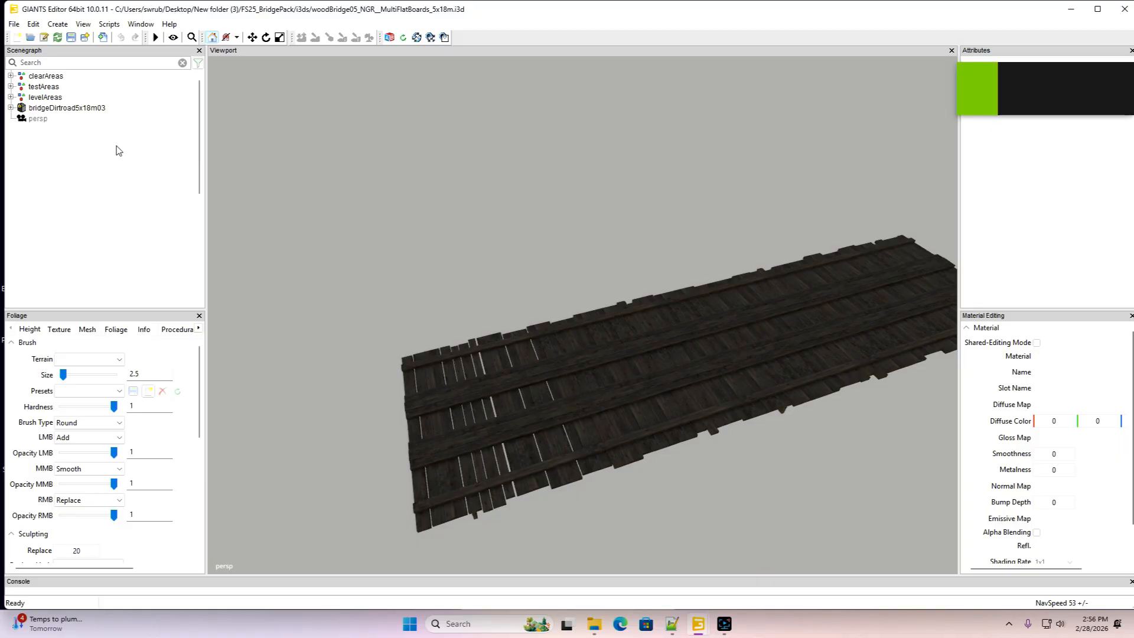
{"action": "left_click", "coordinate": [21, 109]}
{"action": "left_click_drag", "start_coordinate": [278, 246], "coordinate": [459, 209], "text": "alt"}
{"action": "scroll", "coordinate": [455, 283], "scroll_direction": "down", "scroll_amount": 3}
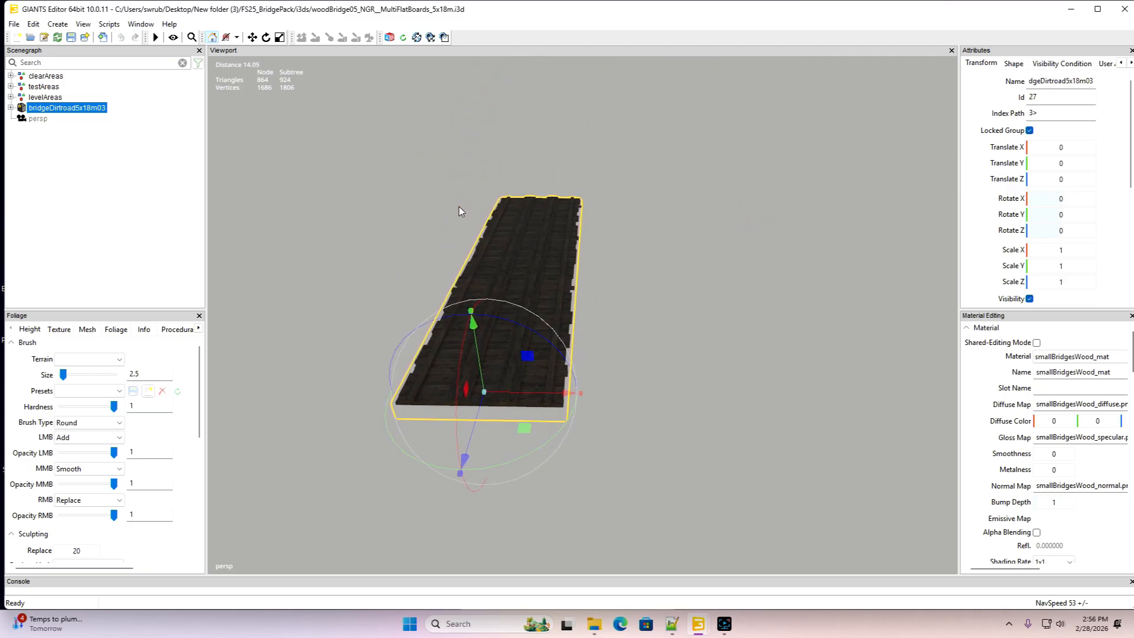
{"action": "scroll", "coordinate": [458, 211], "scroll_direction": "up", "scroll_amount": 4}
{"action": "scroll", "coordinate": [458, 211], "scroll_direction": "down", "scroll_amount": 3}
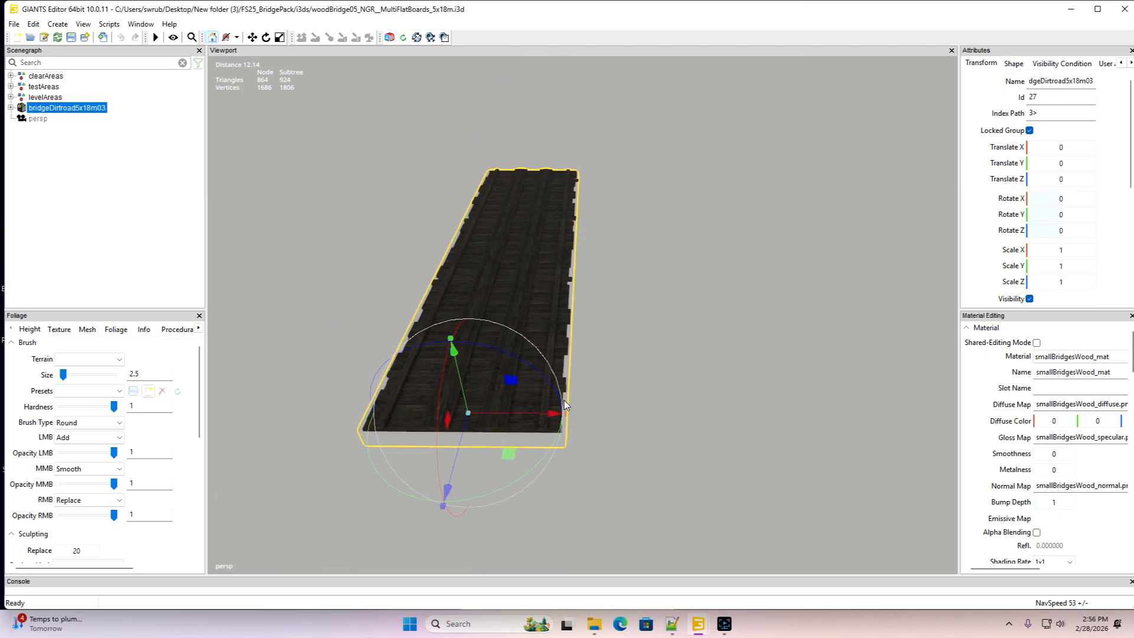
Try narrowing the bridge to an X scale of 0.316 and close the file without saving
{"action": "left_click_drag", "start_coordinate": [559, 413], "coordinate": [540, 412]}
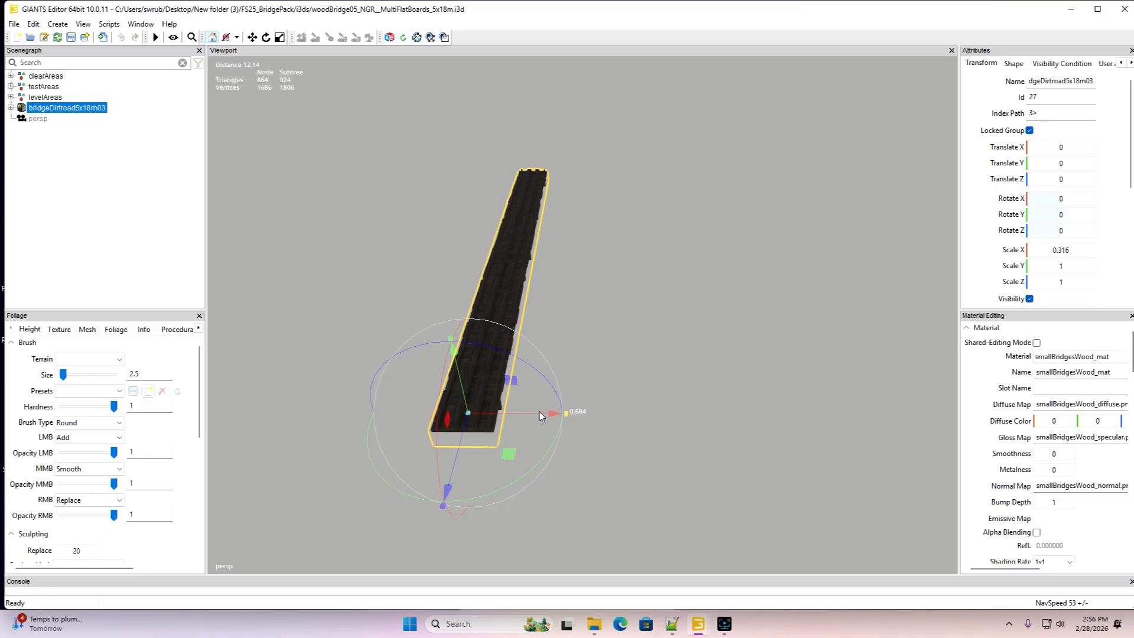
{"action": "scroll", "coordinate": [509, 408], "scroll_direction": "up", "scroll_amount": 5}
{"action": "mouse_move", "coordinate": [510, 409]}
{"action": "middle_mouse_down"}
{"action": "mouse_move", "coordinate": [545, 403]}
{"action": "mouse_move", "coordinate": [514, 391]}
{"action": "middle_mouse_up"}
{"action": "scroll", "coordinate": [545, 398], "scroll_direction": "down", "scroll_amount": 8}
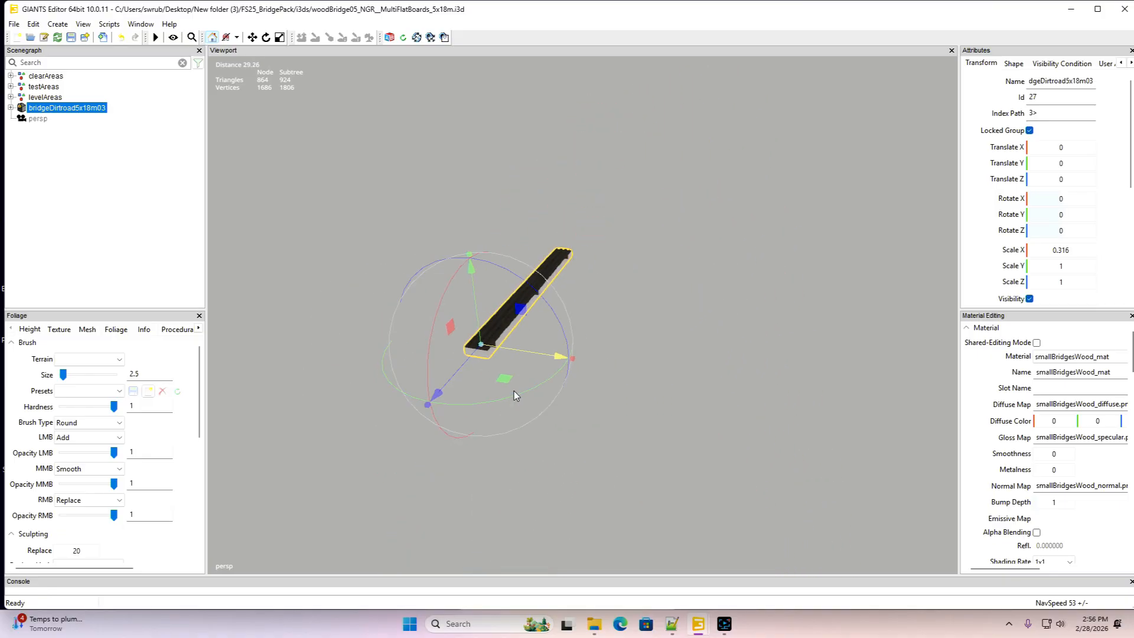
{"action": "left_click", "coordinate": [1125, 9]}
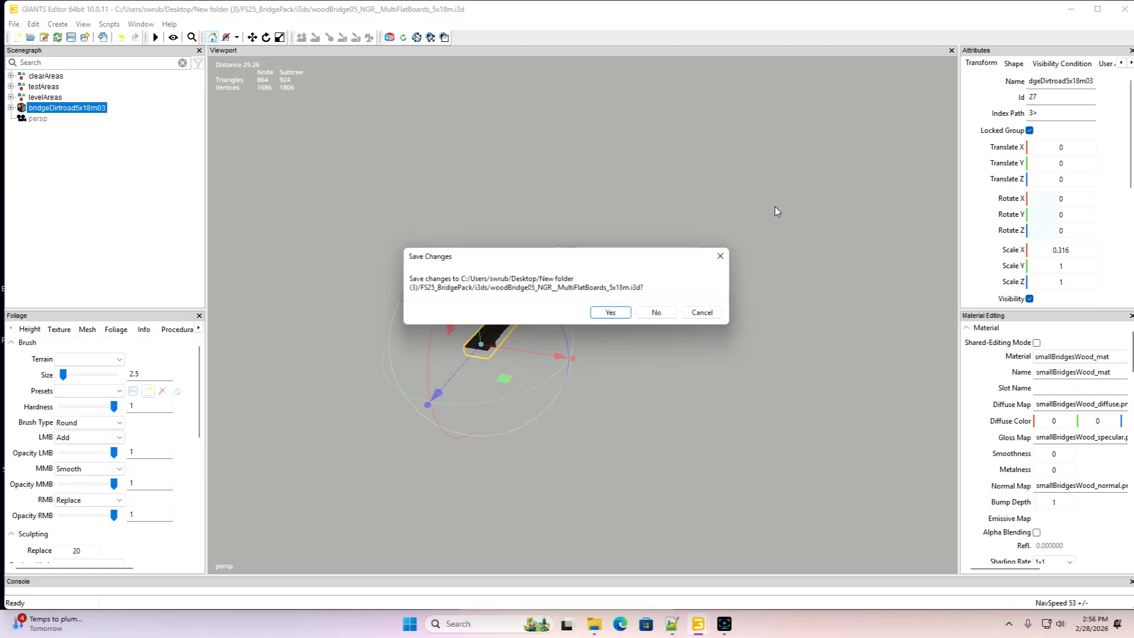
{"action": "left_click", "coordinate": [657, 313]}
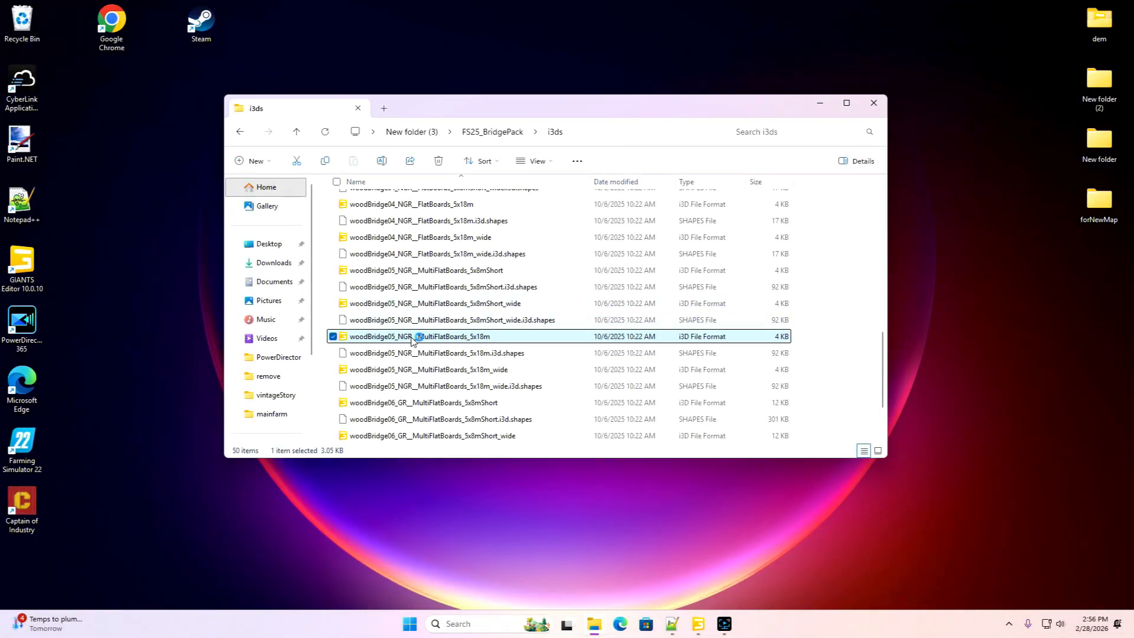
Reopen woodBridge05_NGR__MultiFlatBoards_5x18m and export bridgeDirtroad5x18m03 with its files as woodBridge in the map's remove folder, keeping game relative paths
{"action": "double_click", "coordinate": [412, 338]}
{"action": "left_click", "coordinate": [540, 382]}
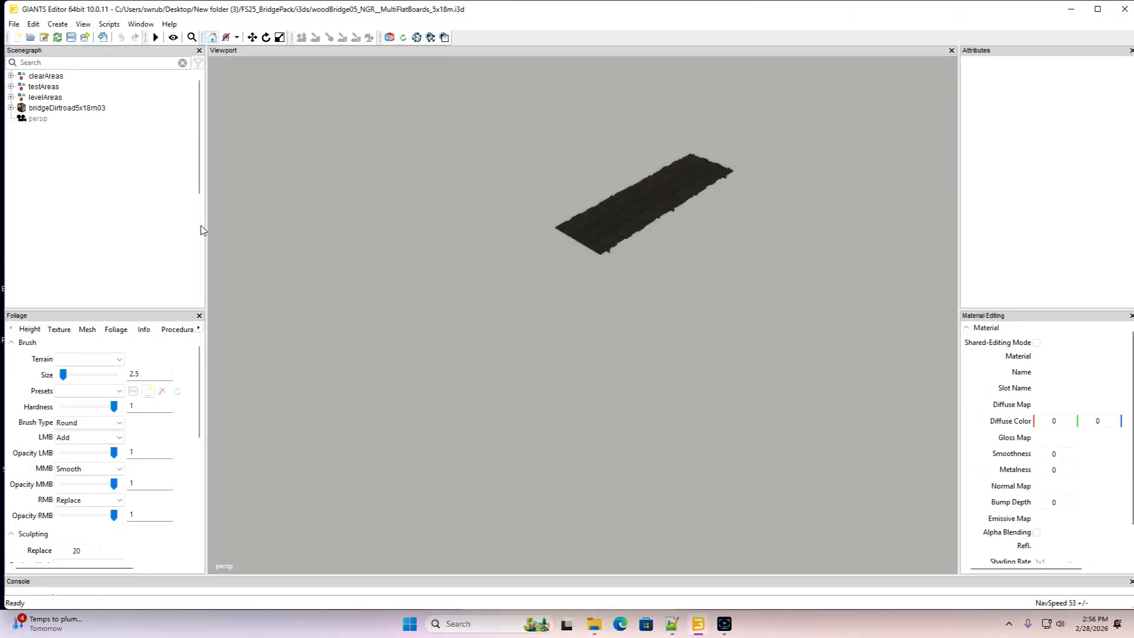
{"action": "left_click", "coordinate": [21, 110]}
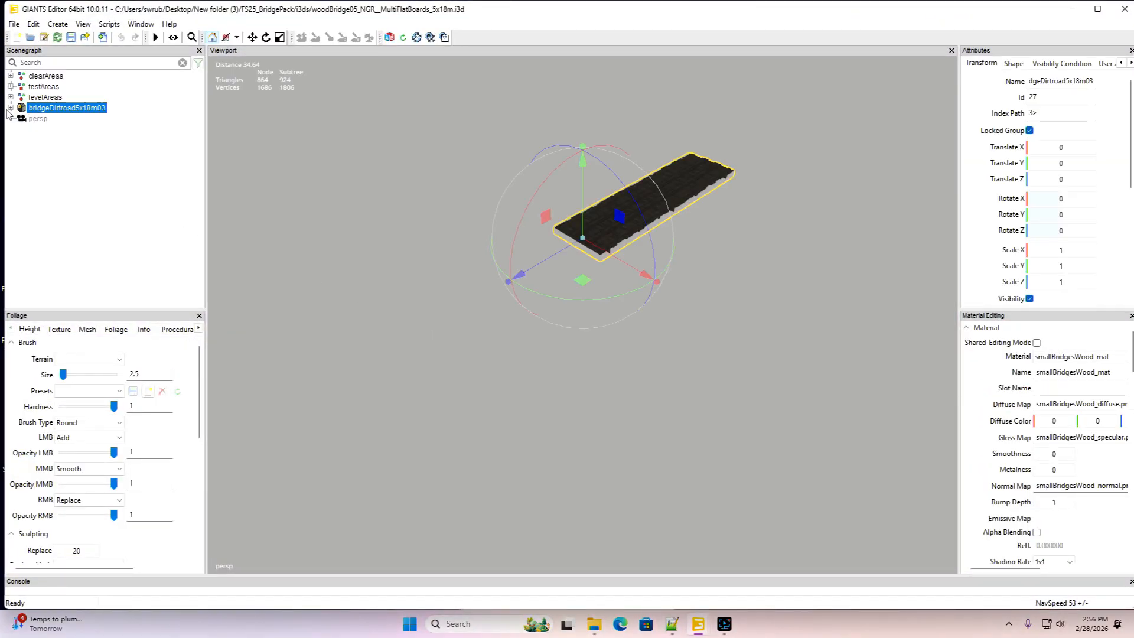
{"action": "left_click", "coordinate": [10, 108]}
{"action": "left_click", "coordinate": [14, 24]}
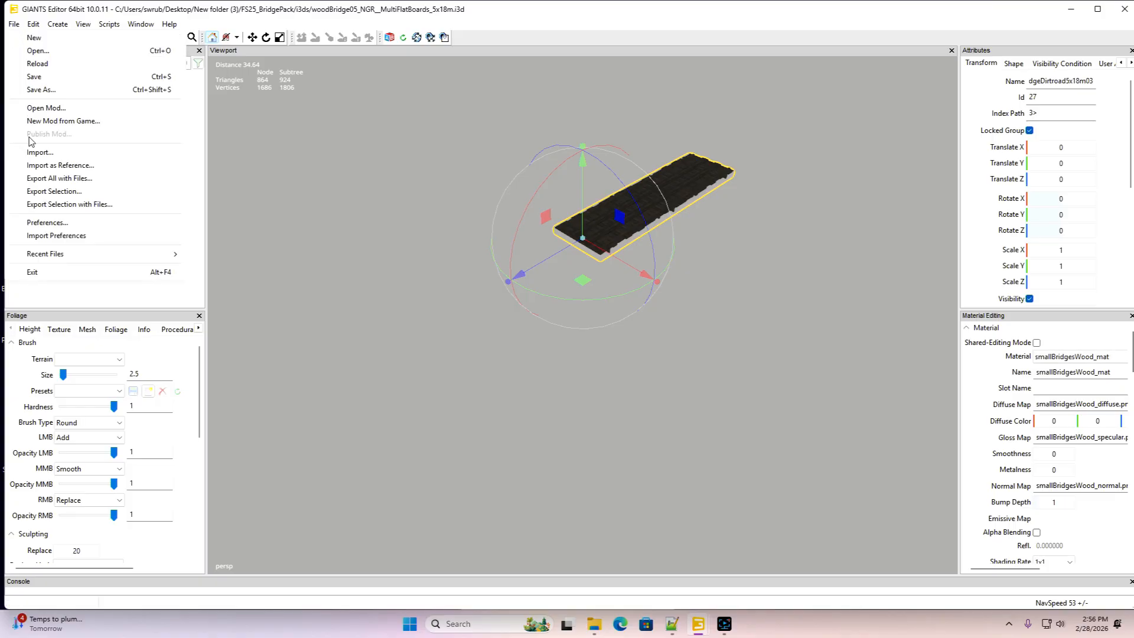
{"action": "left_click", "coordinate": [47, 203]}
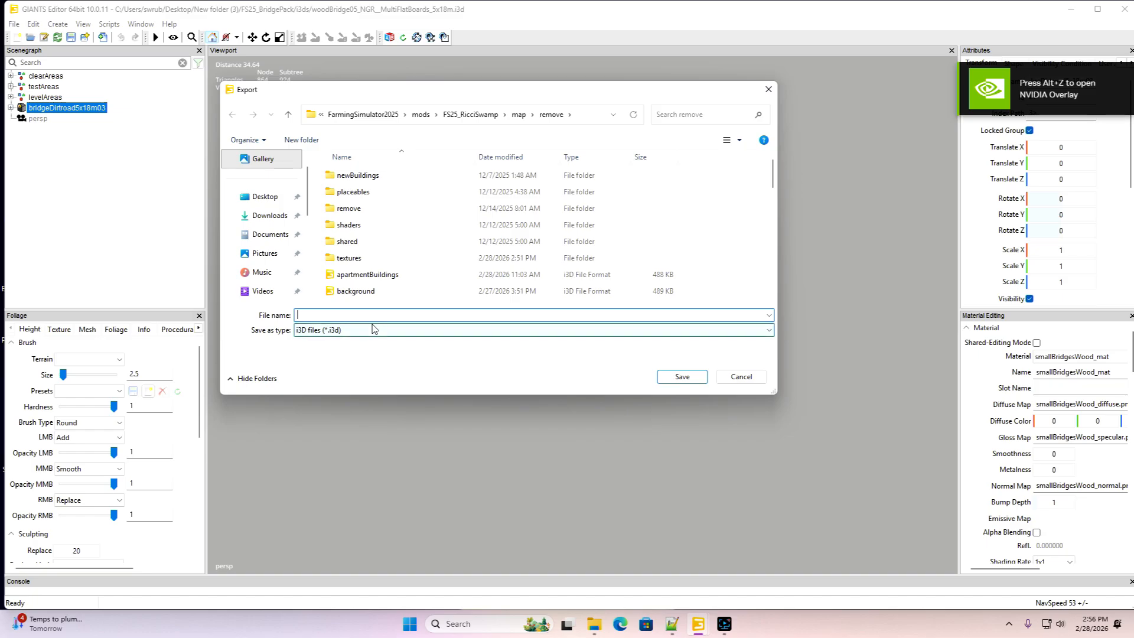
{"action": "type", "text": "woodBridge"}
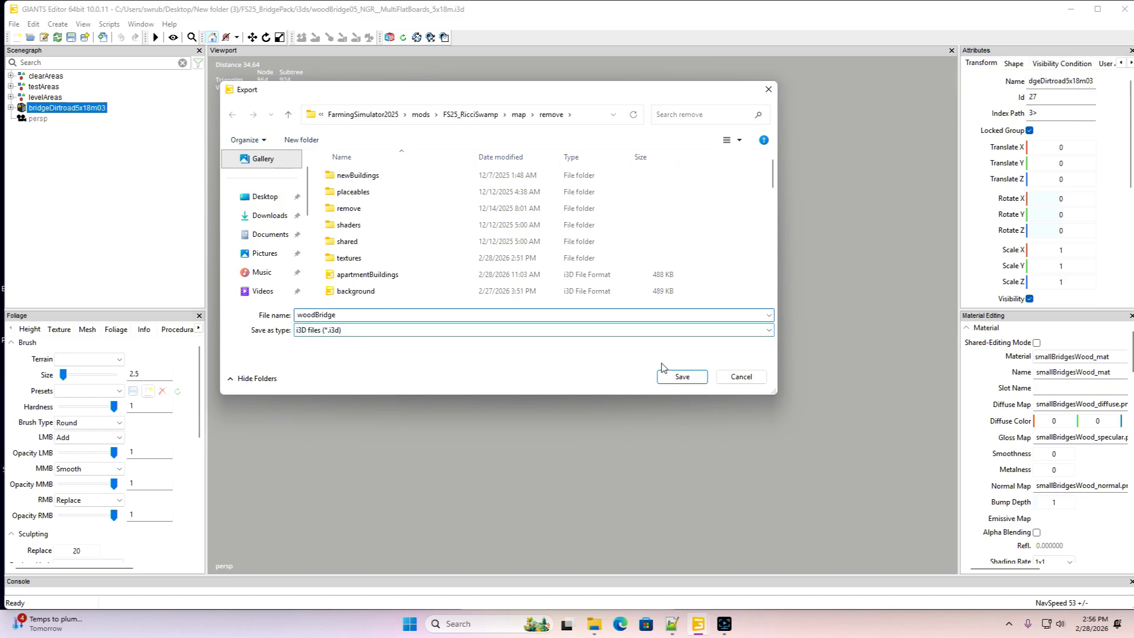
{"action": "left_click", "coordinate": [682, 376]}
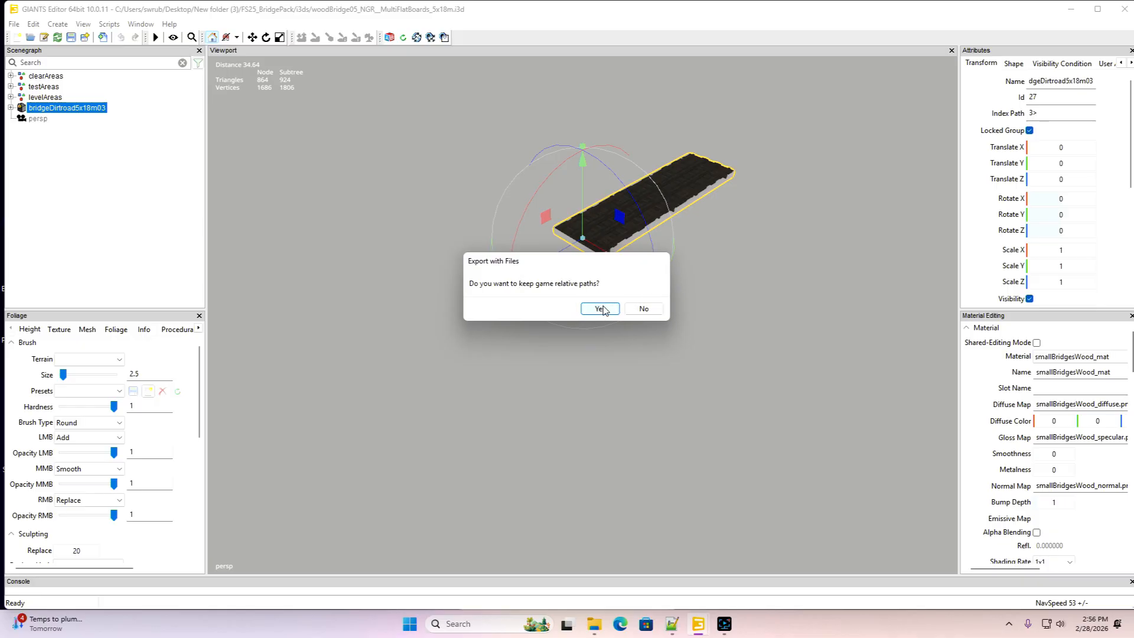
{"action": "left_click", "coordinate": [600, 308]}
{"action": "left_click", "coordinate": [1124, 9]}
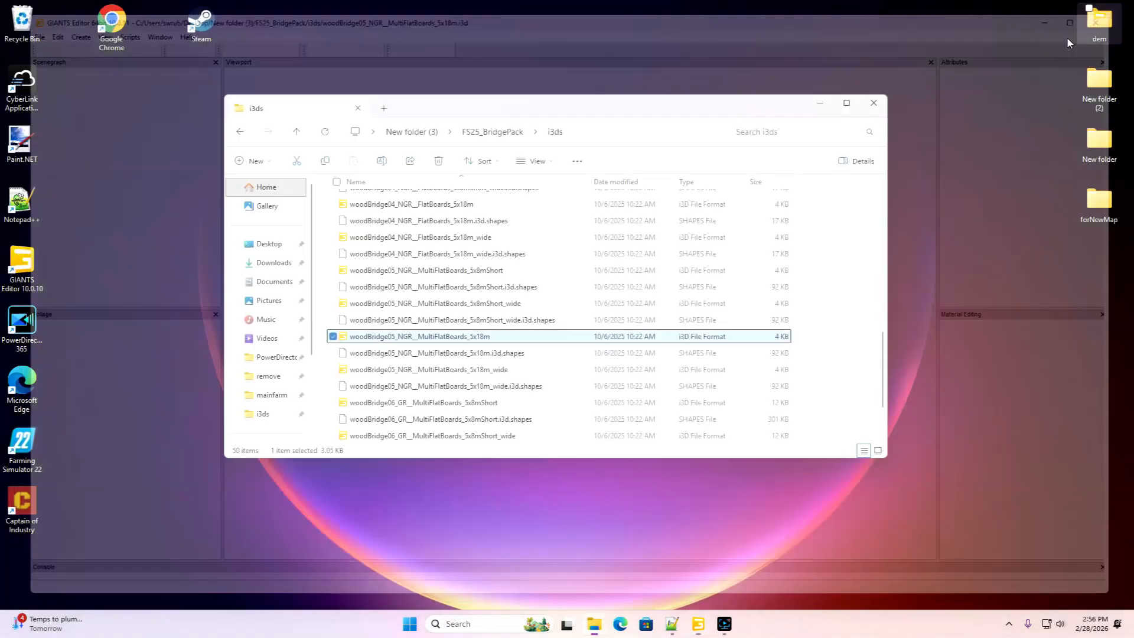
Inspect the file paths of the exported woodBridge.i3d from the FS25_RicciSwamp remove folder in Notepad++
{"action": "left_click", "coordinate": [874, 102]}
{"action": "mouse_move", "coordinate": [594, 623]}
{"action": "left_click", "coordinate": [473, 567]}
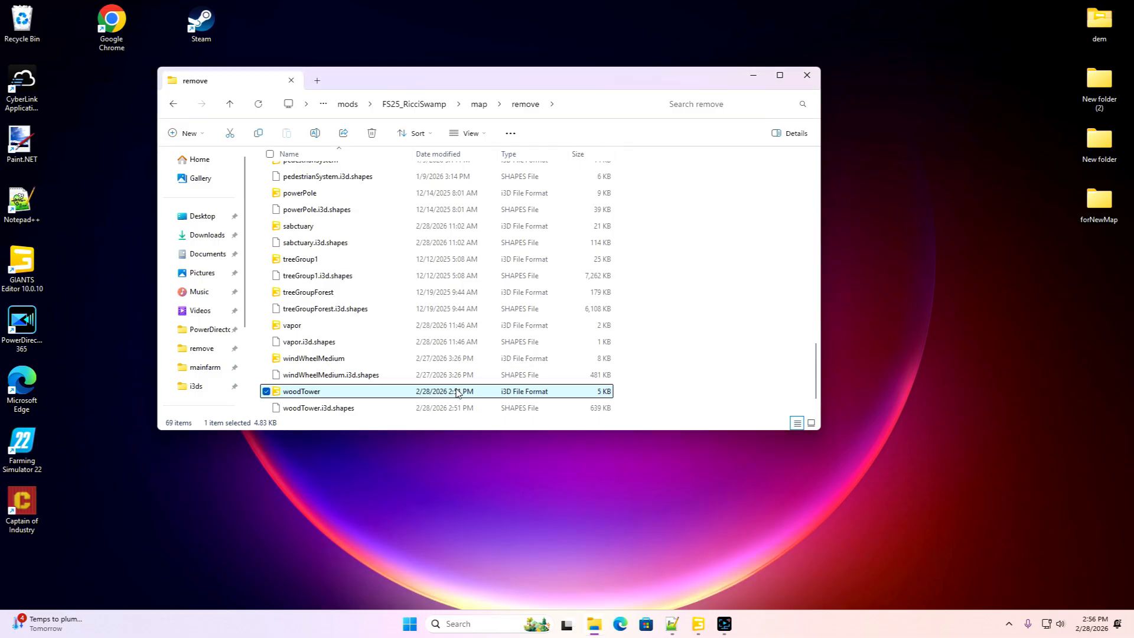
{"action": "scroll", "coordinate": [372, 329], "scroll_direction": "down", "scroll_amount": 1}
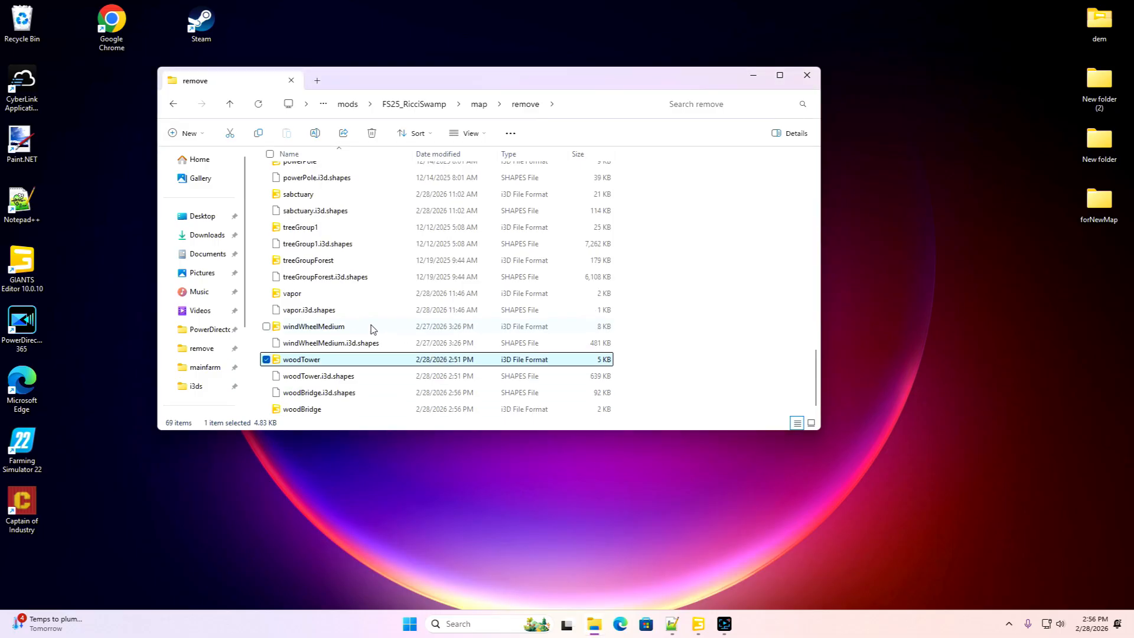
{"action": "right_click", "coordinate": [306, 410]}
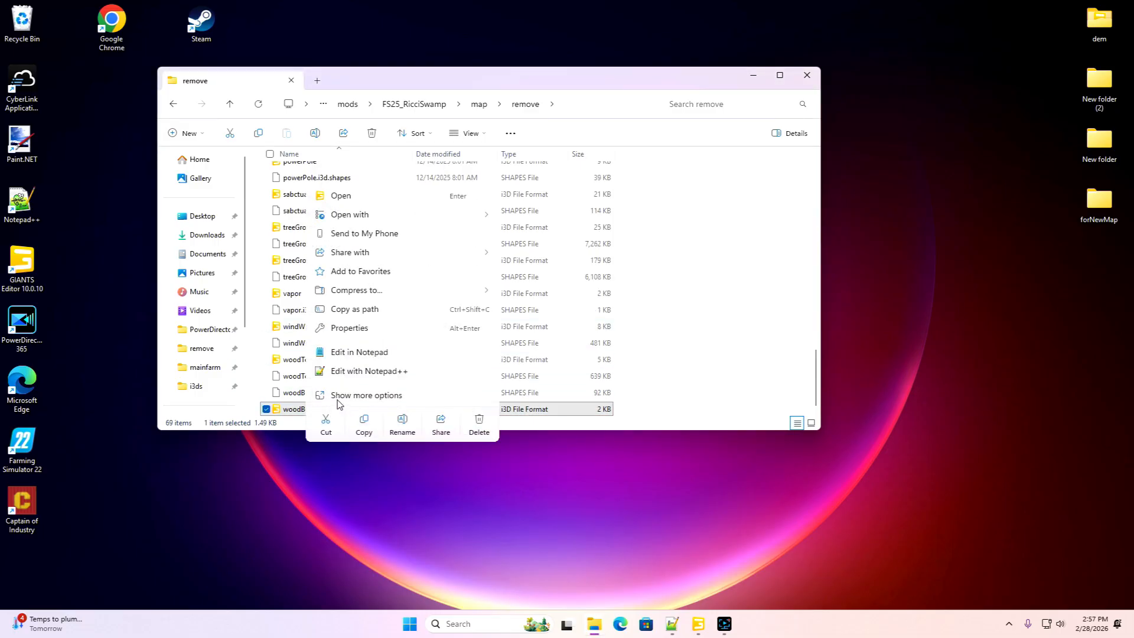
{"action": "left_click", "coordinate": [379, 371]}
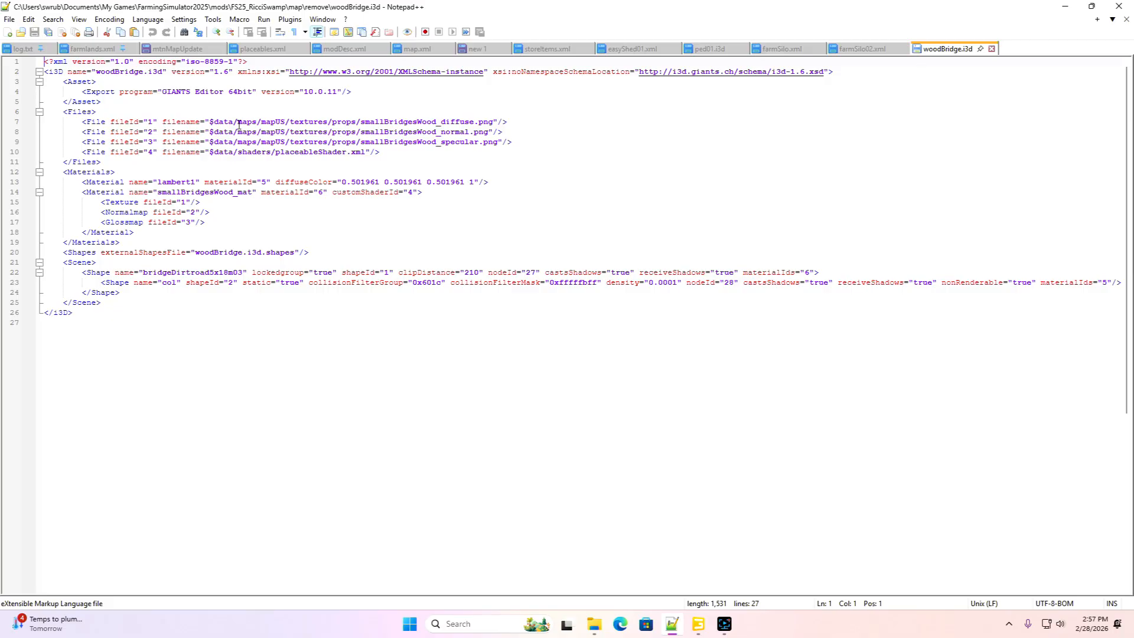
{"action": "left_click", "coordinate": [992, 49]}
{"action": "left_click", "coordinate": [1058, 8]}
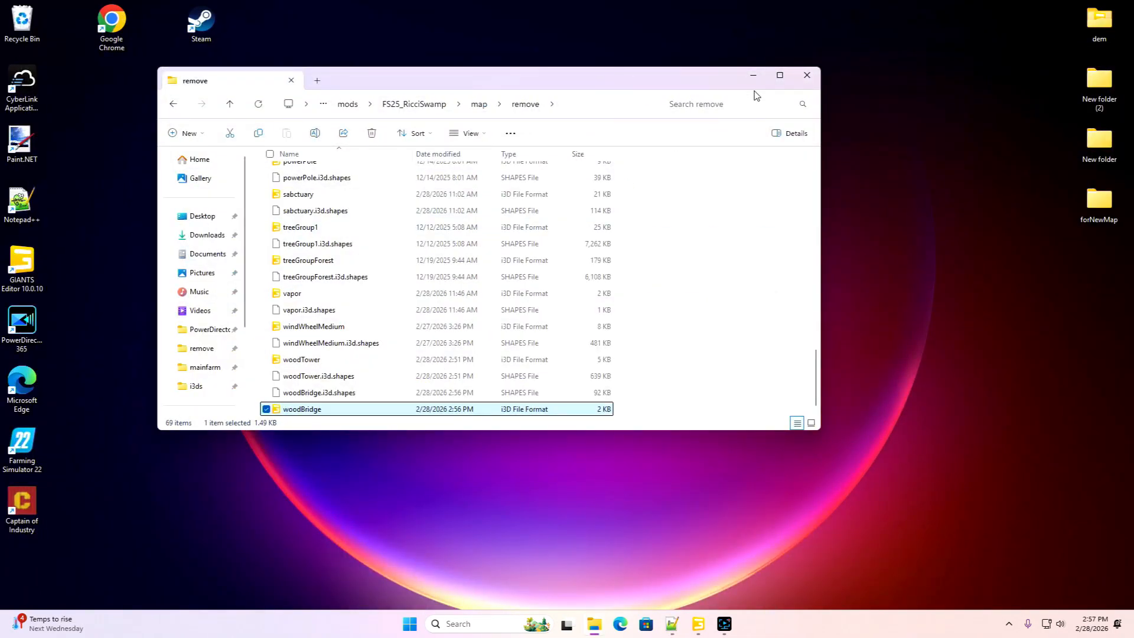
{"action": "left_click", "coordinate": [752, 78]}
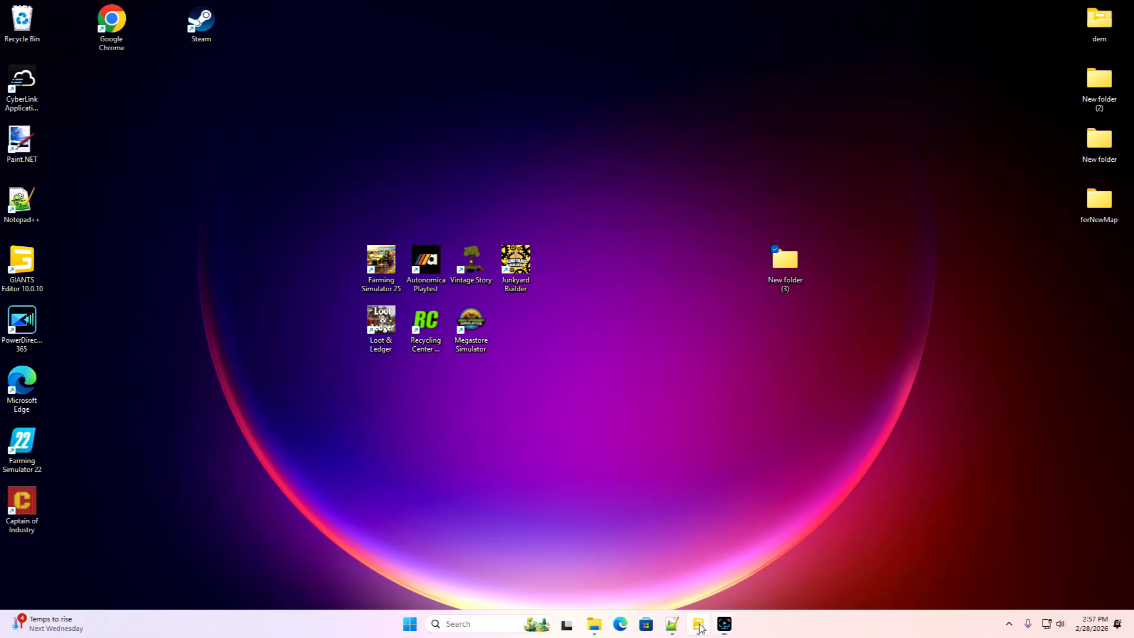
Switch to the FS25_RicciSwamp map in GIANTS Editor and create a transform group
{"action": "left_click", "coordinate": [698, 624]}
{"action": "right_click_drag", "start_coordinate": [585, 430], "coordinate": [647, 454]}
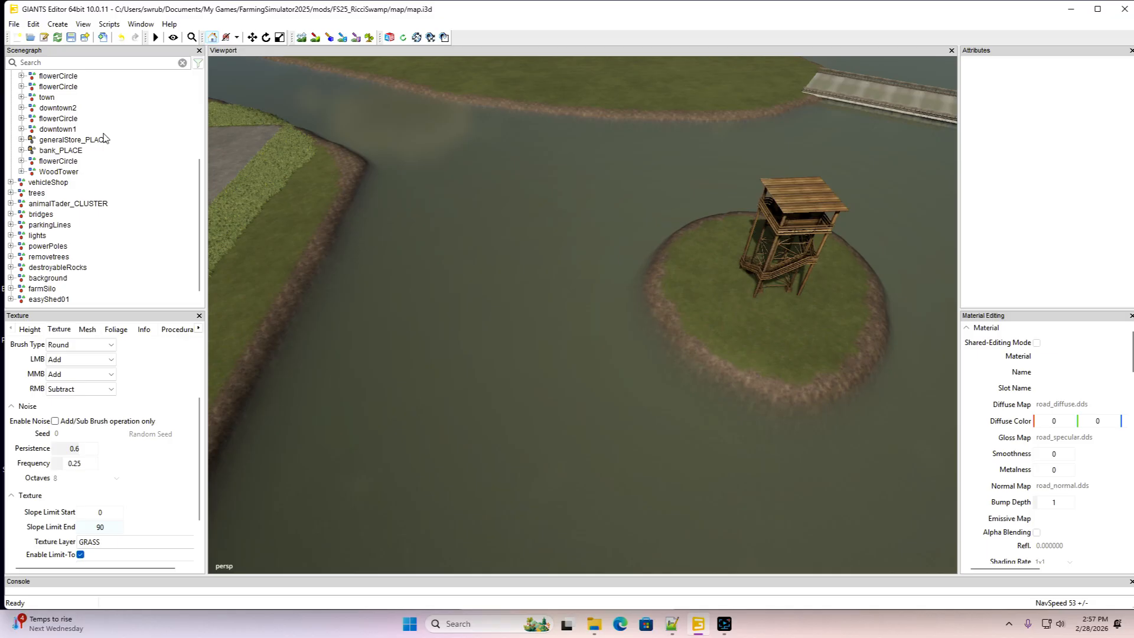
{"action": "scroll", "coordinate": [103, 79], "scroll_direction": "up", "scroll_amount": 1}
{"action": "left_click", "coordinate": [57, 25]}
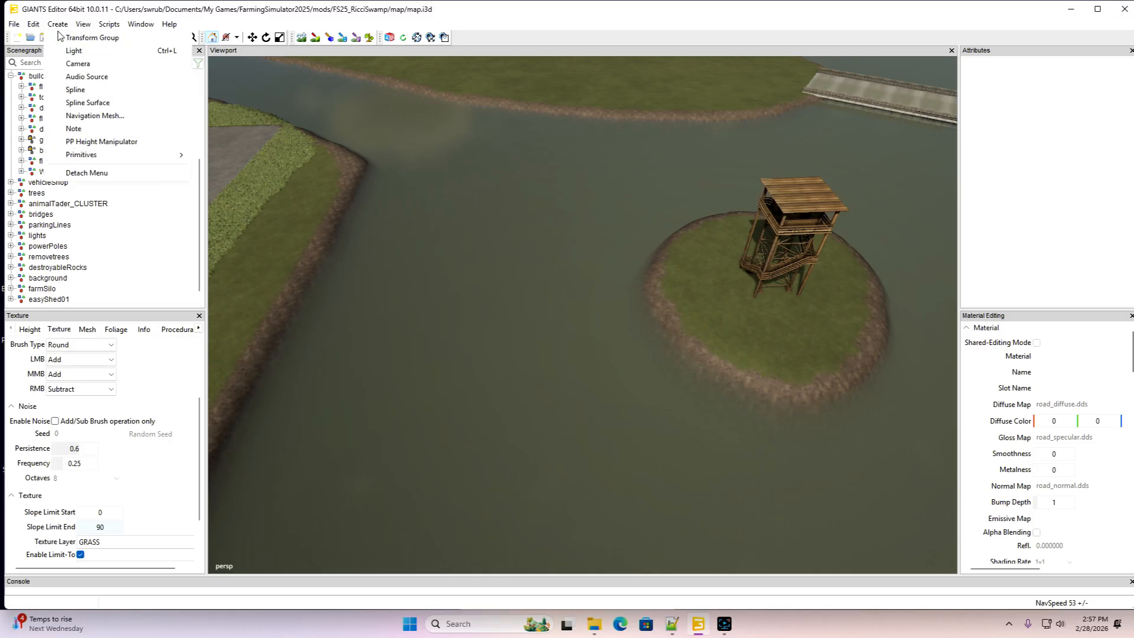
{"action": "left_click", "coordinate": [85, 38]}
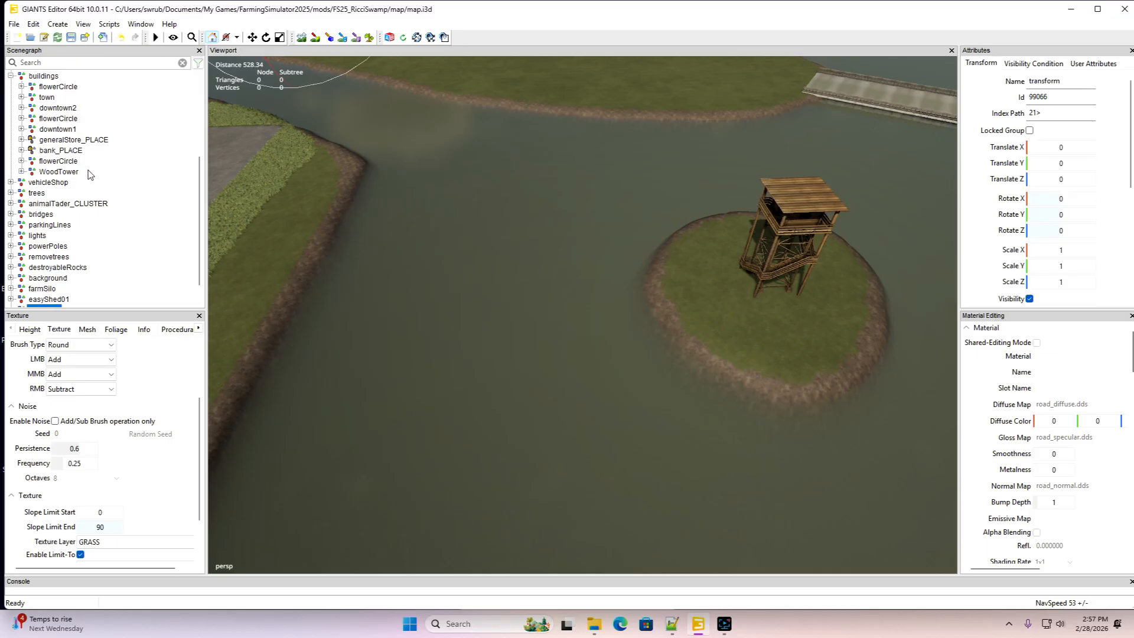
Cut the new transform group from the scene root and paste it into the buildings group
{"action": "left_click", "coordinate": [33, 24]}
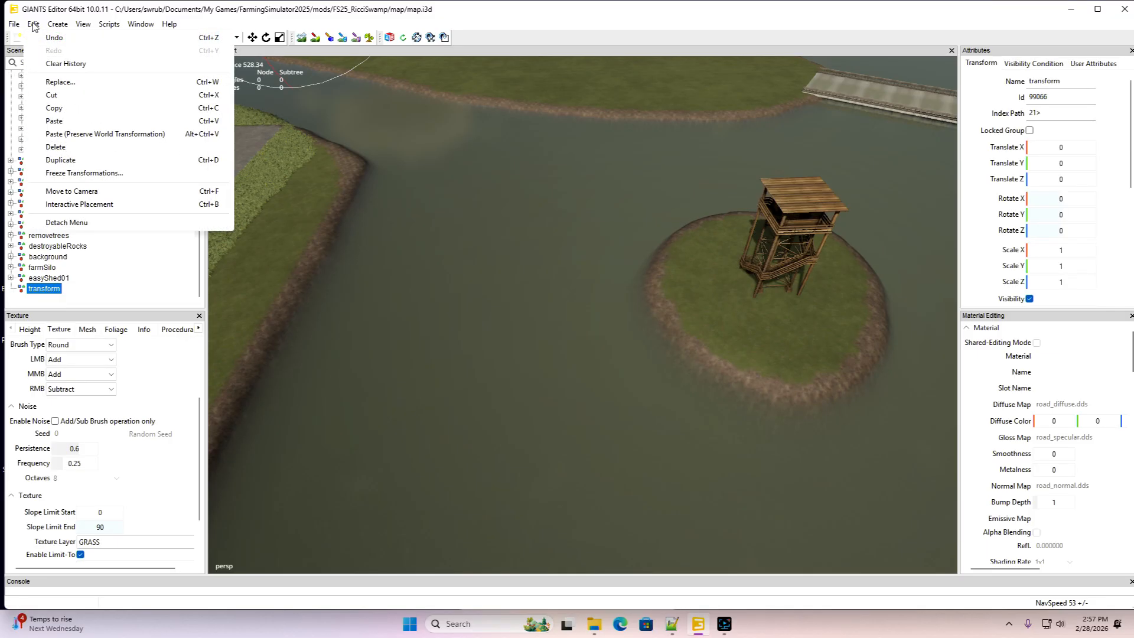
{"action": "mouse_move", "coordinate": [57, 24]}
{"action": "left_click", "coordinate": [89, 131]}
{"action": "scroll", "coordinate": [59, 118], "scroll_direction": "up", "scroll_amount": 1}
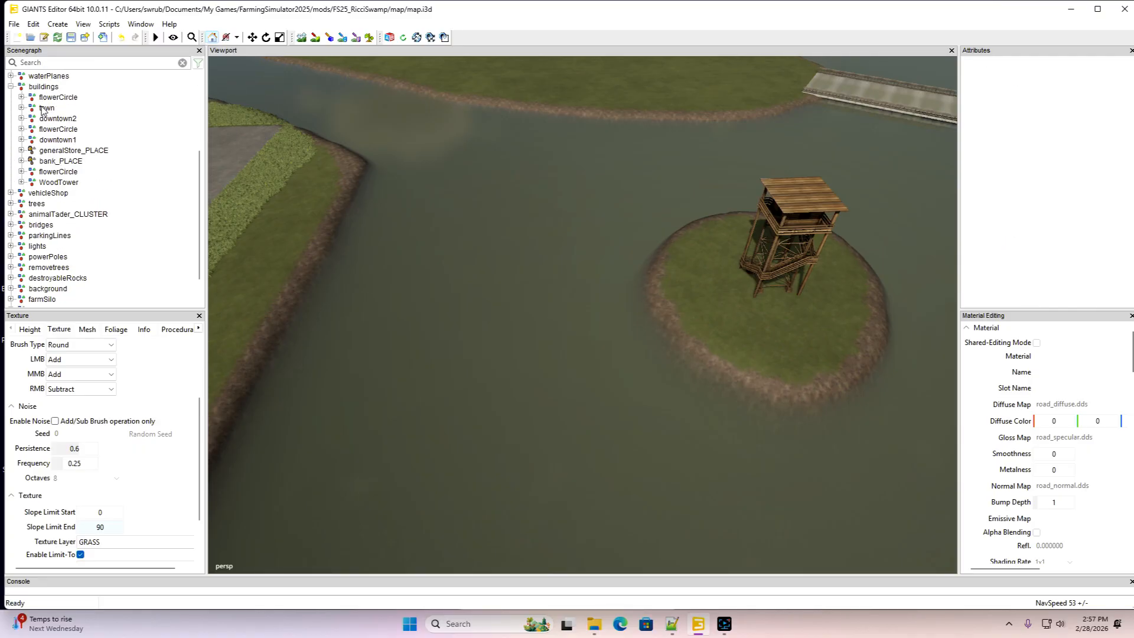
{"action": "left_click", "coordinate": [24, 87]}
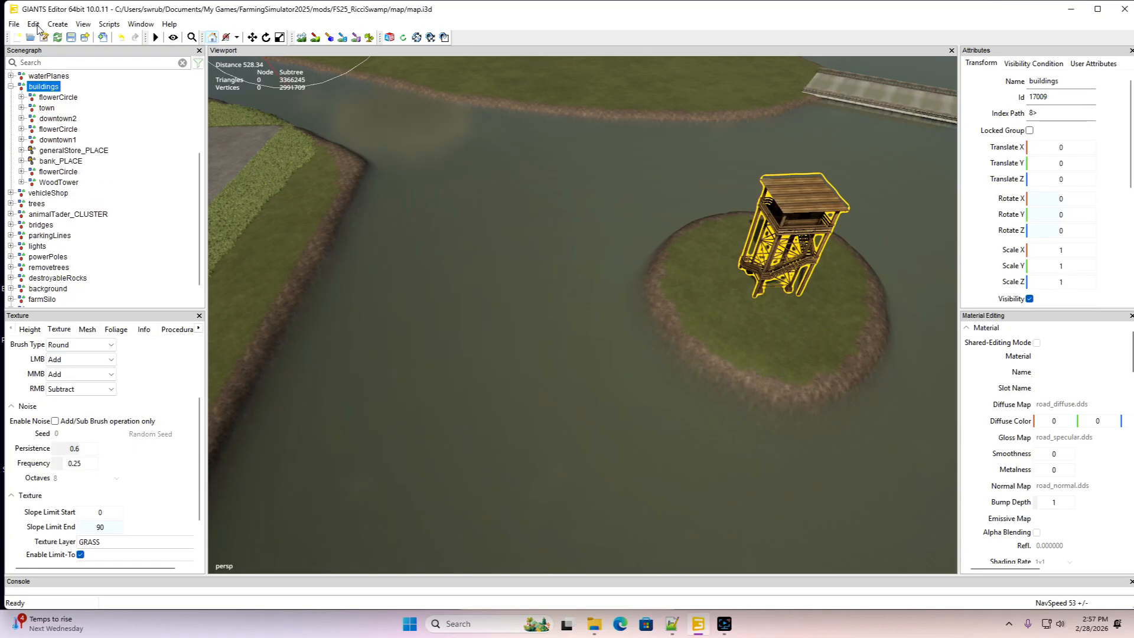
{"action": "left_click", "coordinate": [34, 25]}
{"action": "left_click", "coordinate": [60, 121]}
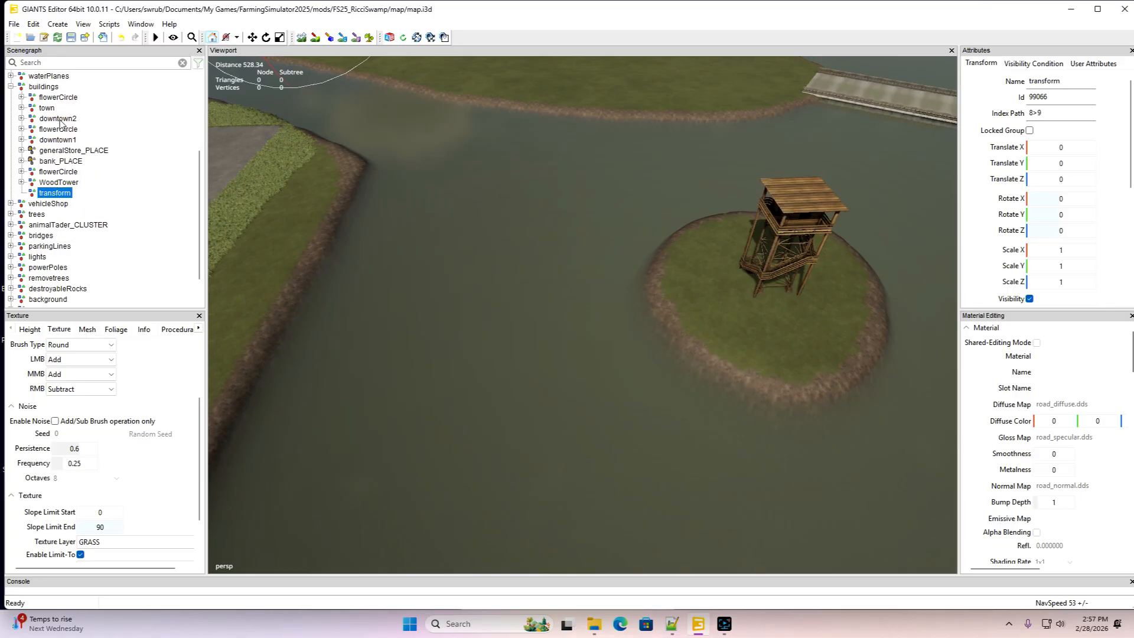
Rename the new transform group in buildings to tower
{"action": "right_click", "coordinate": [40, 196]}
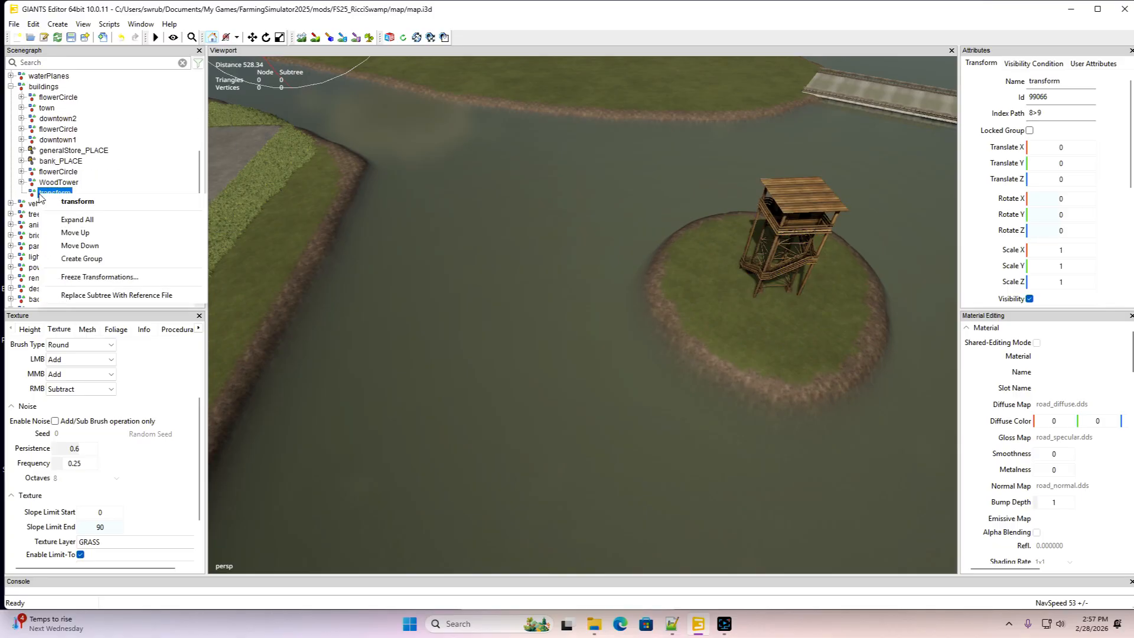
{"action": "double_click", "coordinate": [1057, 82]}
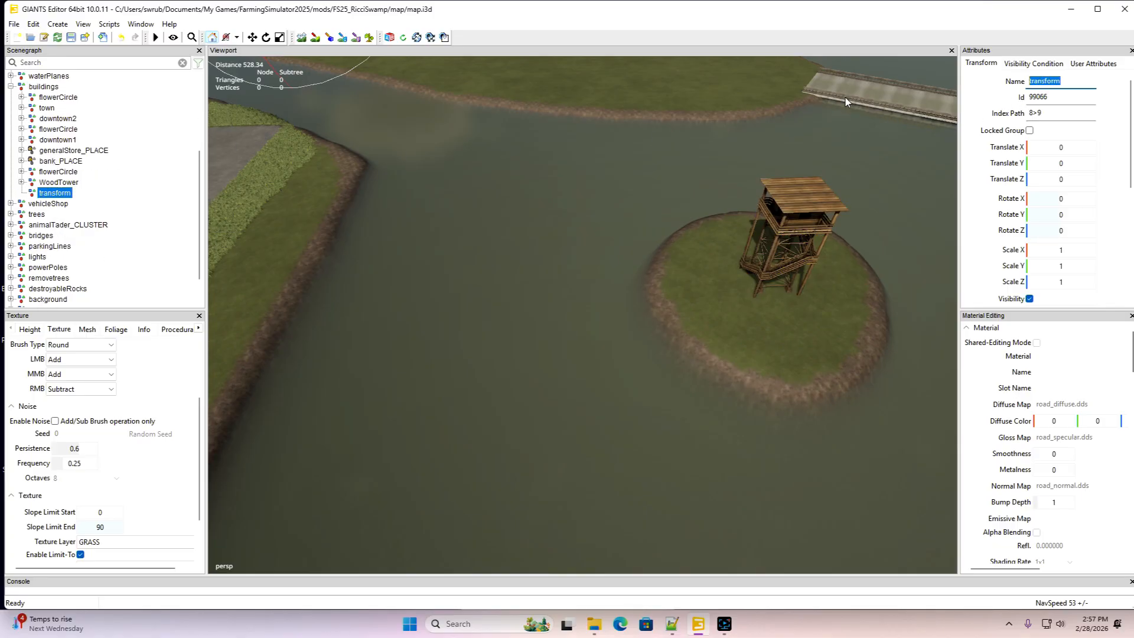
{"action": "type", "text": "tower"}
{"action": "left_click", "coordinate": [32, 195]}
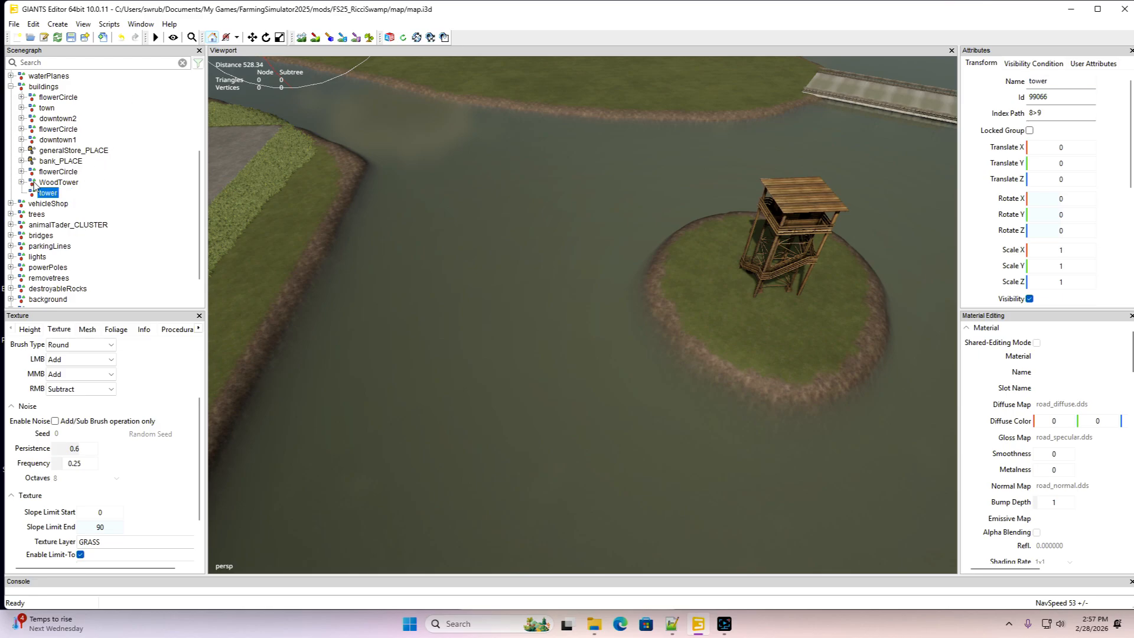
Move the WoodTower object into the tower group by cutting and pasting it
{"action": "left_click", "coordinate": [33, 183]}
{"action": "left_click", "coordinate": [33, 24]}
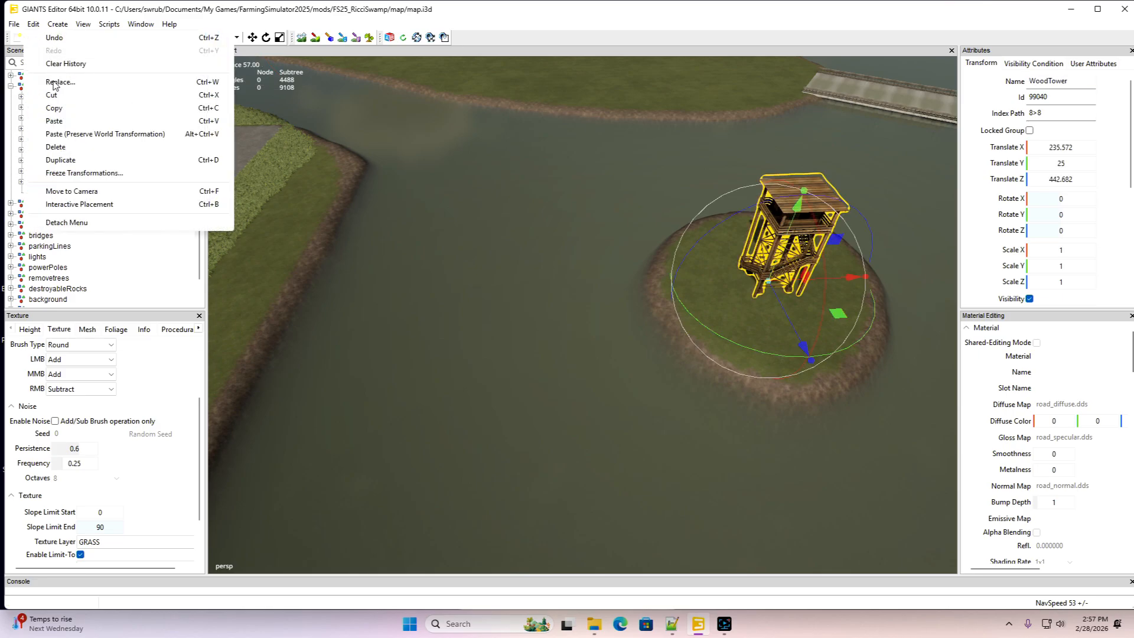
{"action": "left_click", "coordinate": [37, 142]}
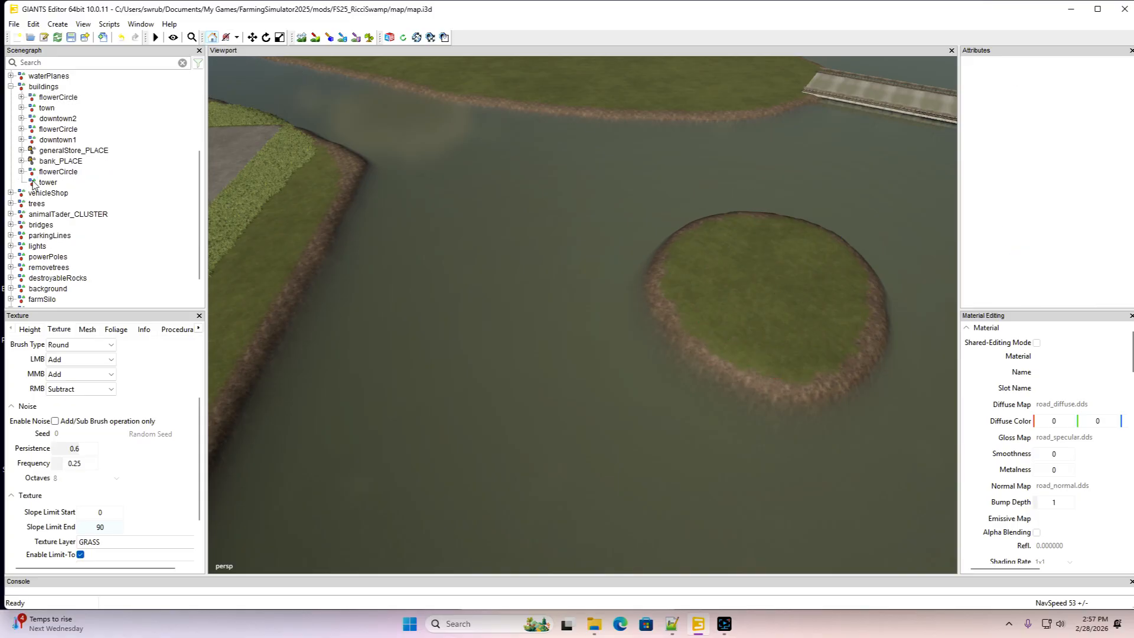
{"action": "left_click", "coordinate": [35, 183]}
{"action": "left_click", "coordinate": [34, 24]}
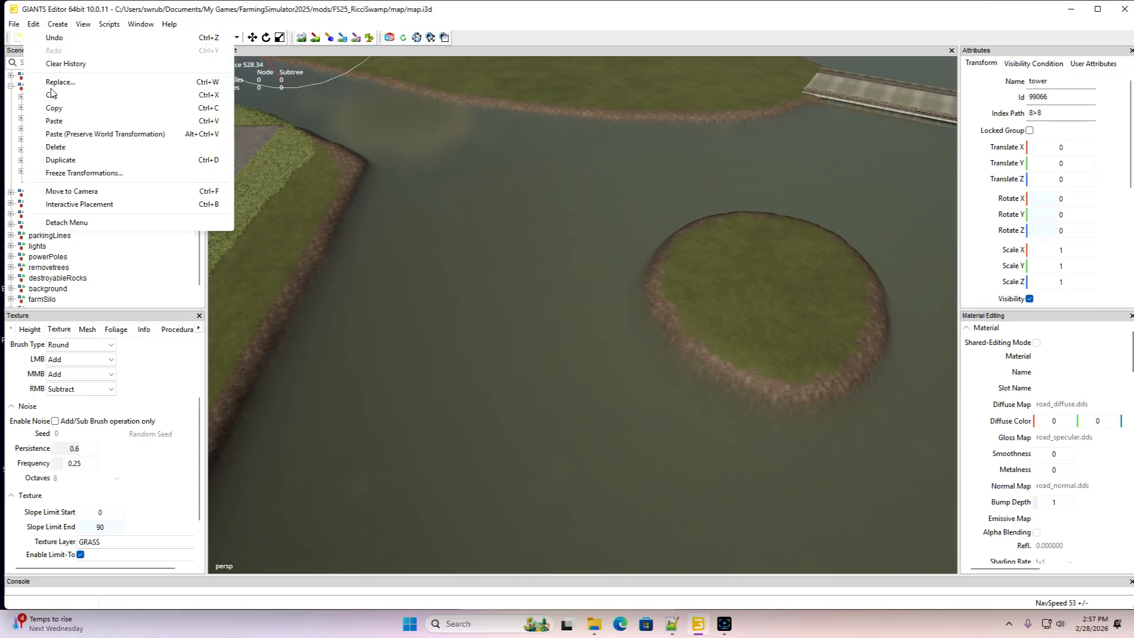
{"action": "left_click", "coordinate": [54, 121]}
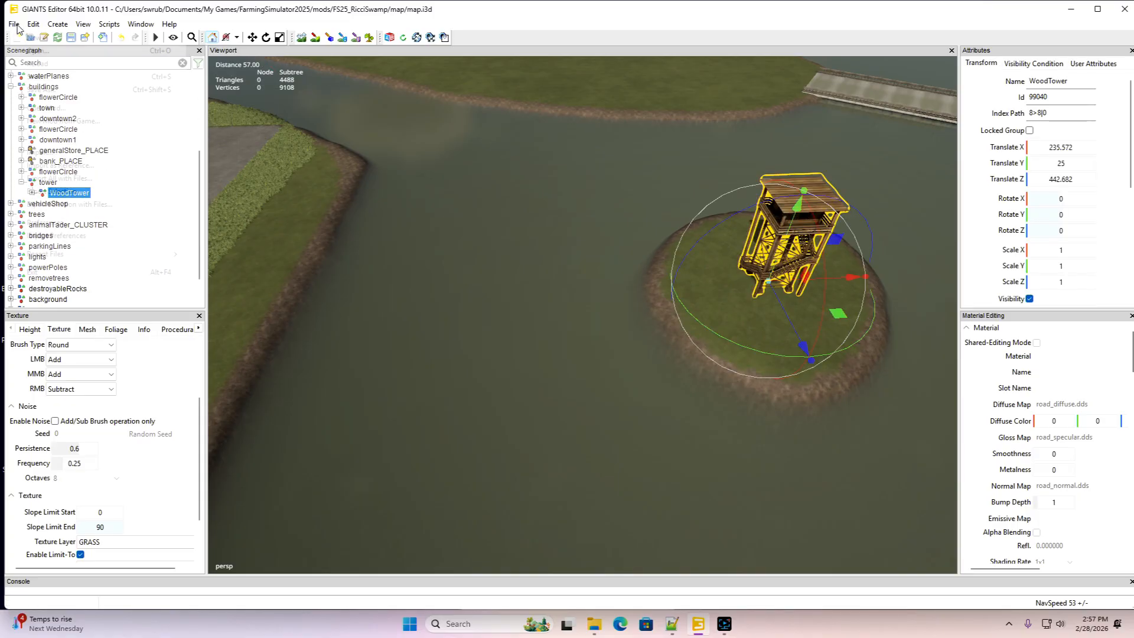
Import the woodBridge i3d file from the remove folder into the map
{"action": "left_click", "coordinate": [13, 24]}
{"action": "left_click", "coordinate": [37, 152]}
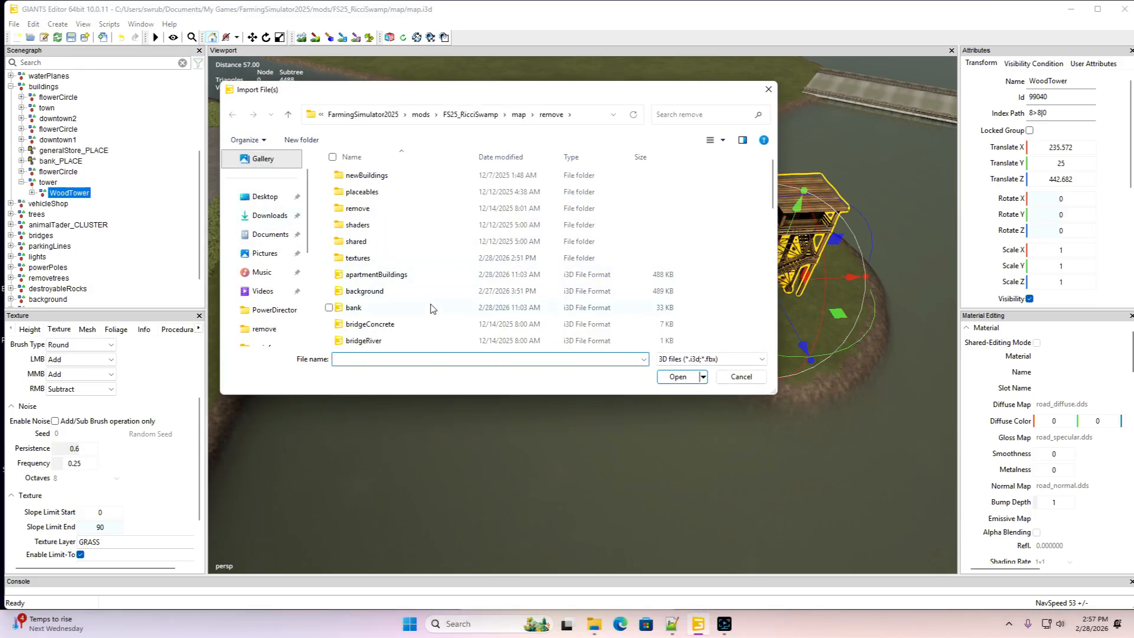
{"action": "scroll", "coordinate": [431, 308], "scroll_direction": "down", "scroll_amount": 8}
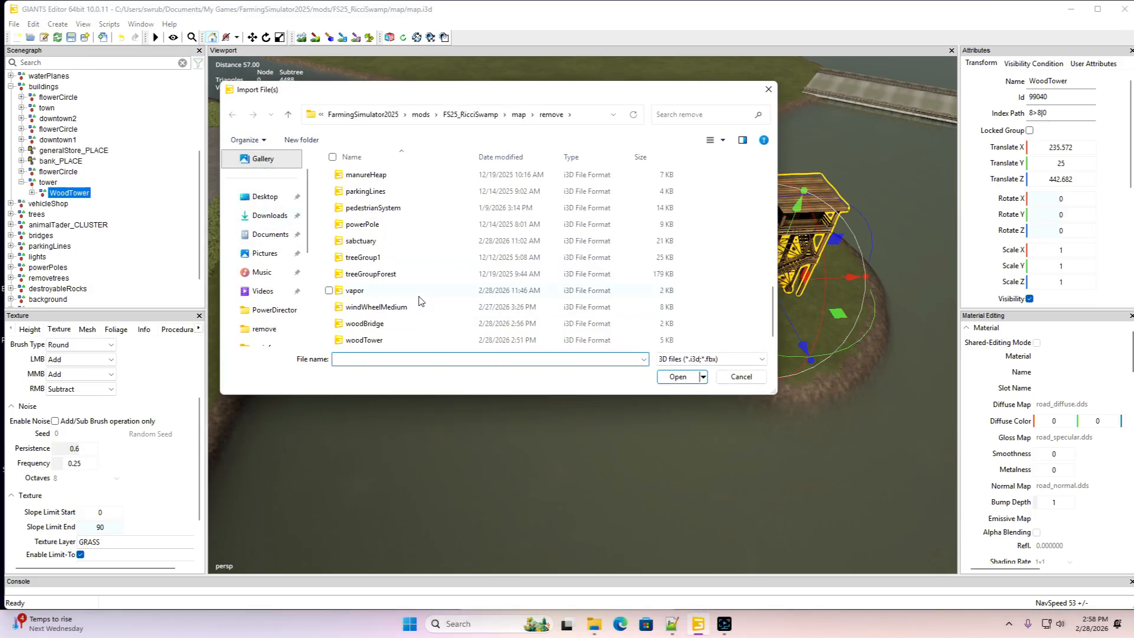
{"action": "left_click", "coordinate": [364, 324]}
{"action": "left_click", "coordinate": [677, 376]}
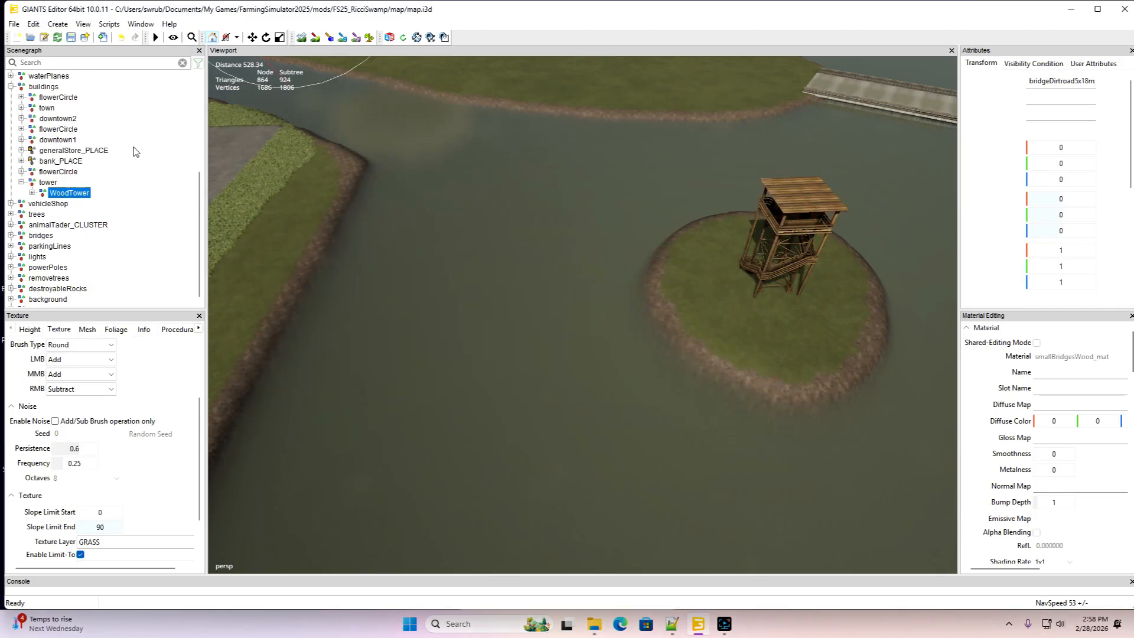
Move the imported bridgeDirtroad5x18m03 into the tower group by cutting and pasting it
{"action": "left_click", "coordinate": [34, 24]}
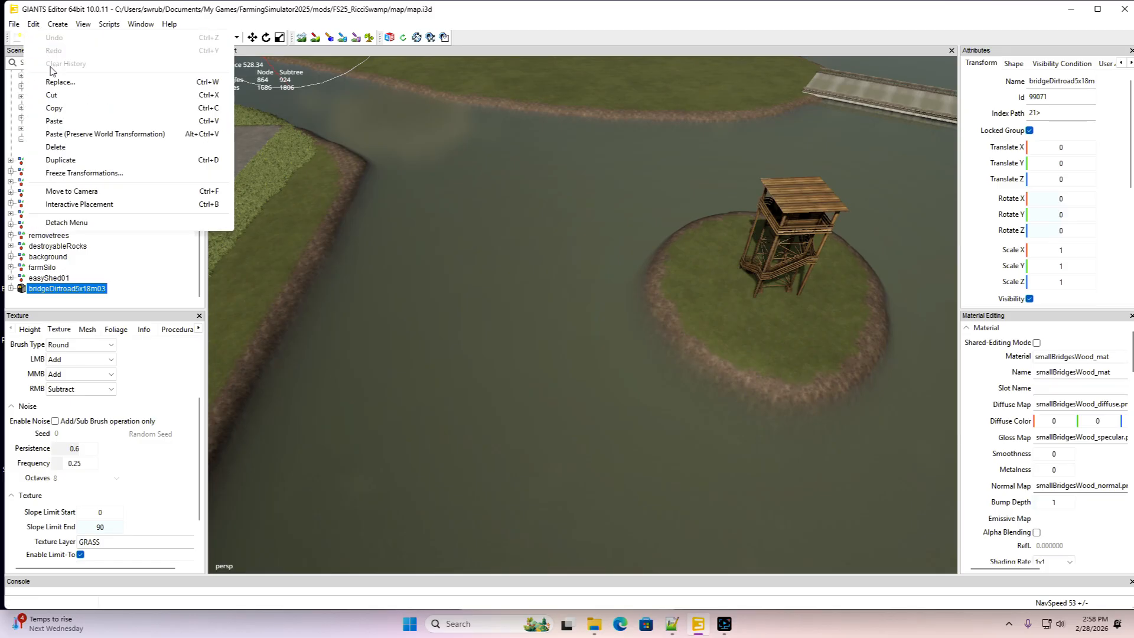
{"action": "left_click", "coordinate": [56, 97]}
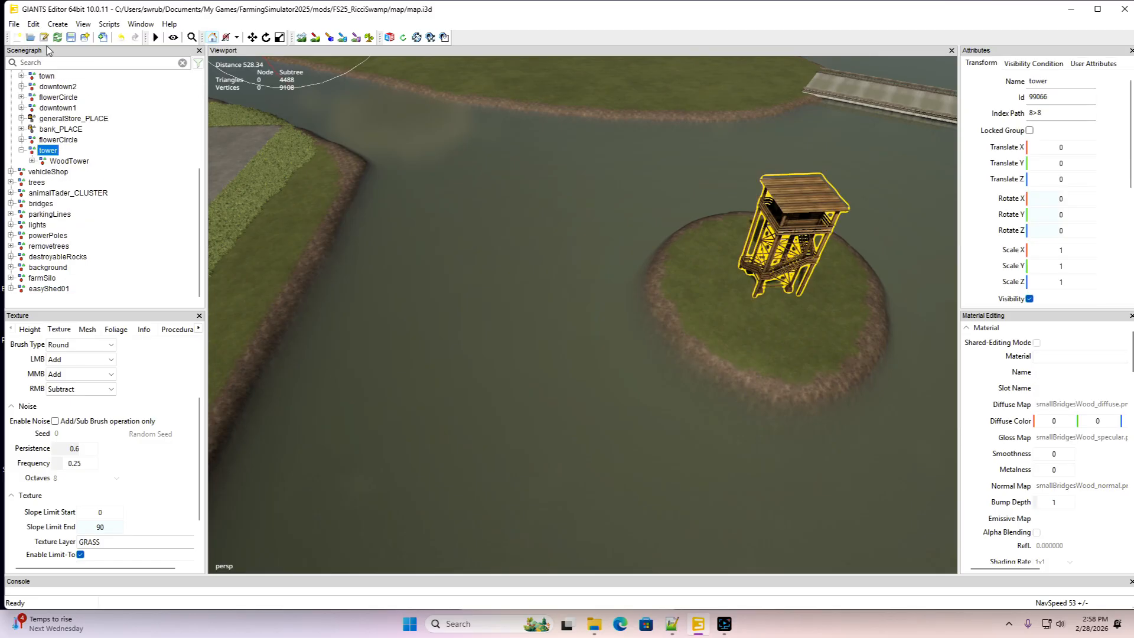
{"action": "left_click", "coordinate": [34, 25]}
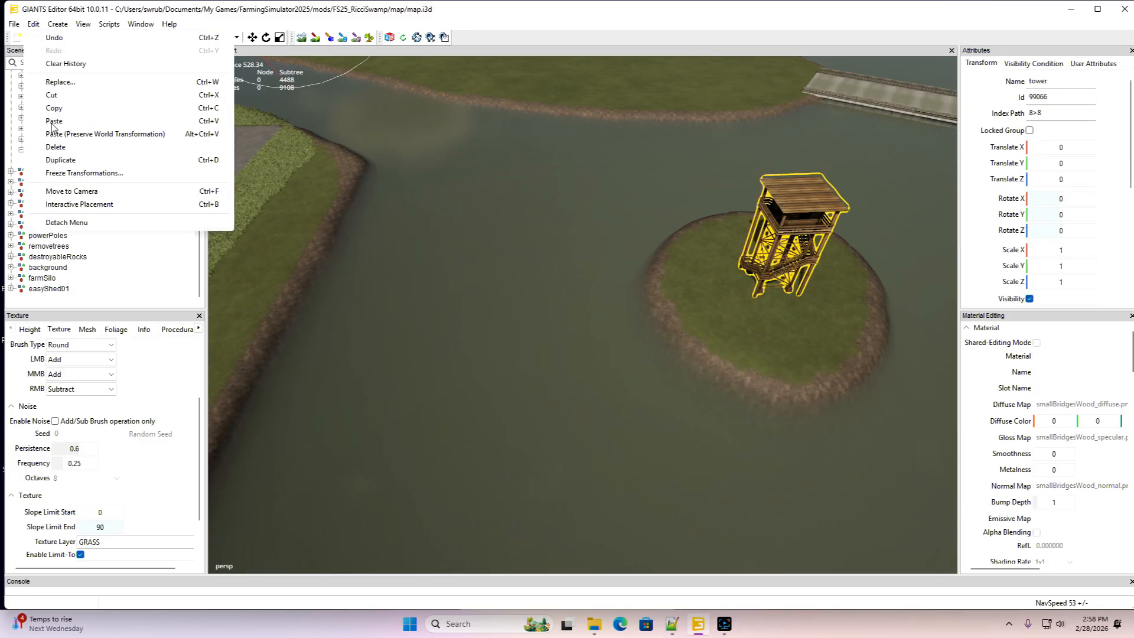
{"action": "left_click", "coordinate": [53, 122]}
Place the bridge on the tower island's shore beside the wood tower with Interactive Placement
{"action": "left_click", "coordinate": [34, 25]}
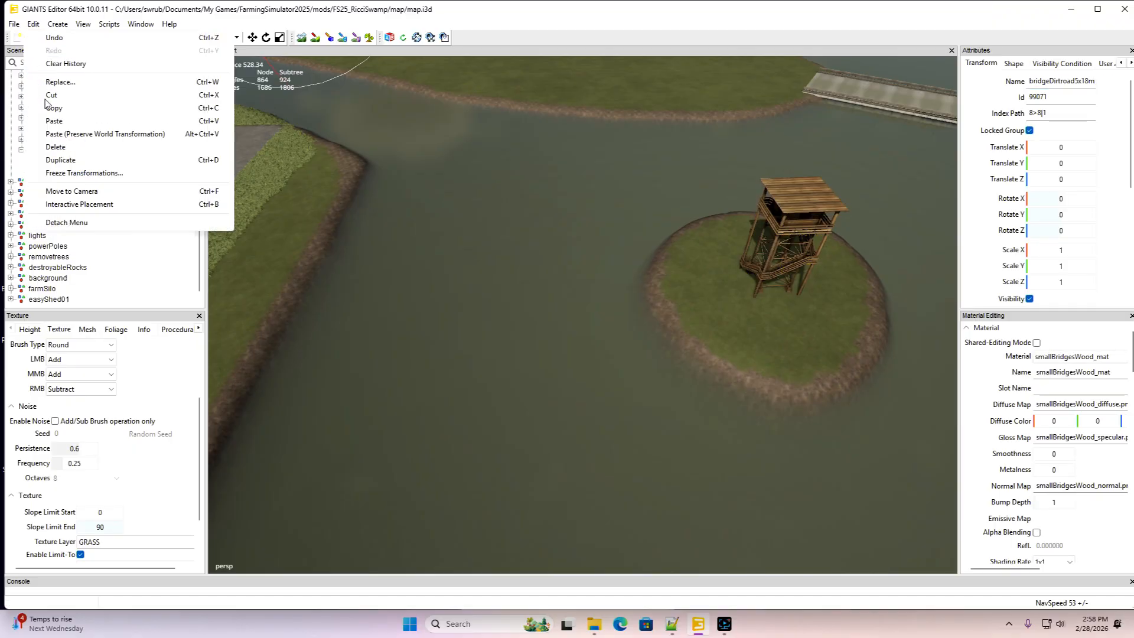
{"action": "left_click", "coordinate": [54, 205]}
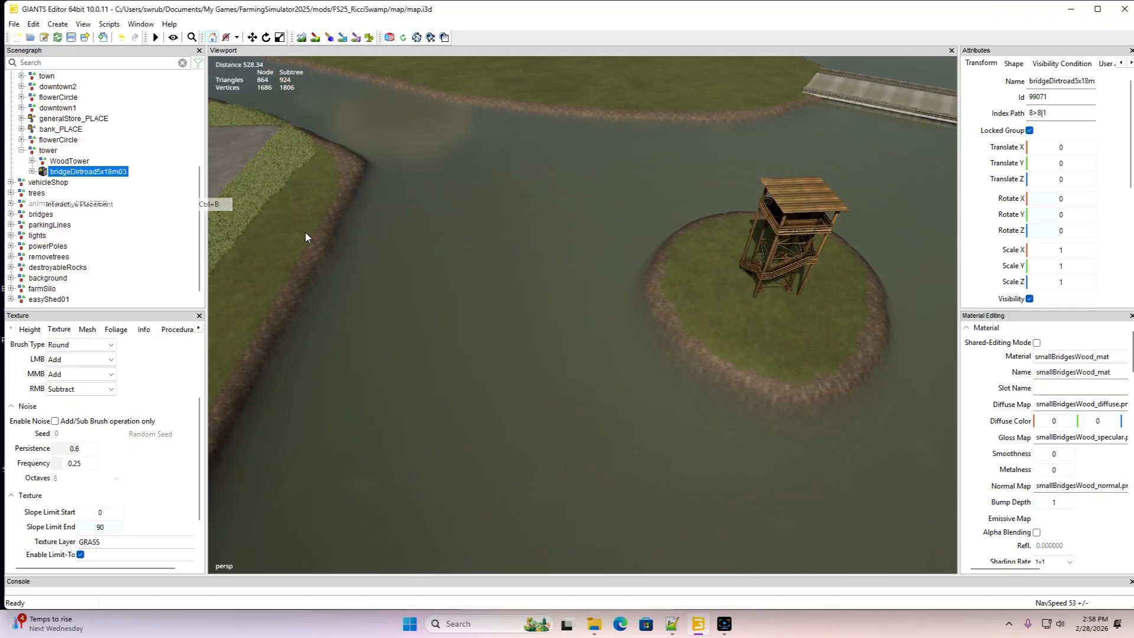
{"action": "left_click", "coordinate": [685, 275]}
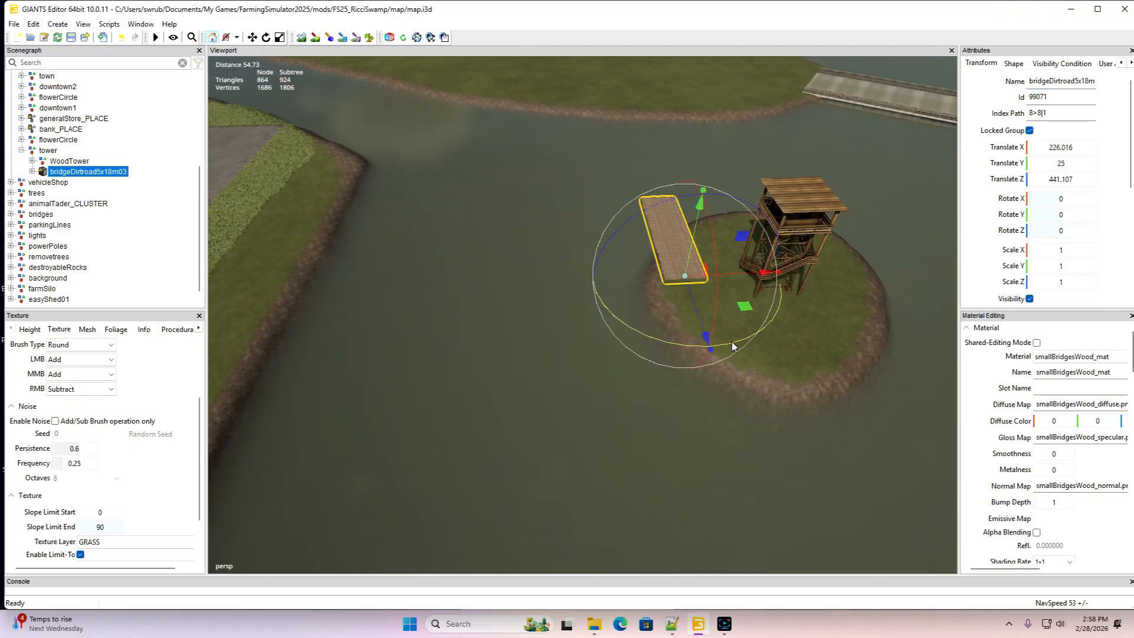
Rotate the bridge about its Y axis to about 81.33 degrees so that it extends over the water
{"action": "left_click_drag", "start_coordinate": [732, 344], "coordinate": [777, 274]}
{"action": "left_click_drag", "start_coordinate": [777, 274], "coordinate": [450, 262], "text": "alt"}
{"action": "scroll", "coordinate": [683, 238], "scroll_direction": "up", "scroll_amount": 4}
{"action": "scroll", "coordinate": [405, 272], "scroll_direction": "down", "scroll_amount": 2}
{"action": "scroll", "coordinate": [378, 246], "scroll_direction": "up", "scroll_amount": 4}
{"action": "scroll", "coordinate": [378, 253], "scroll_direction": "down", "scroll_amount": 3}
{"action": "scroll", "coordinate": [450, 262], "scroll_direction": "down", "scroll_amount": 3}
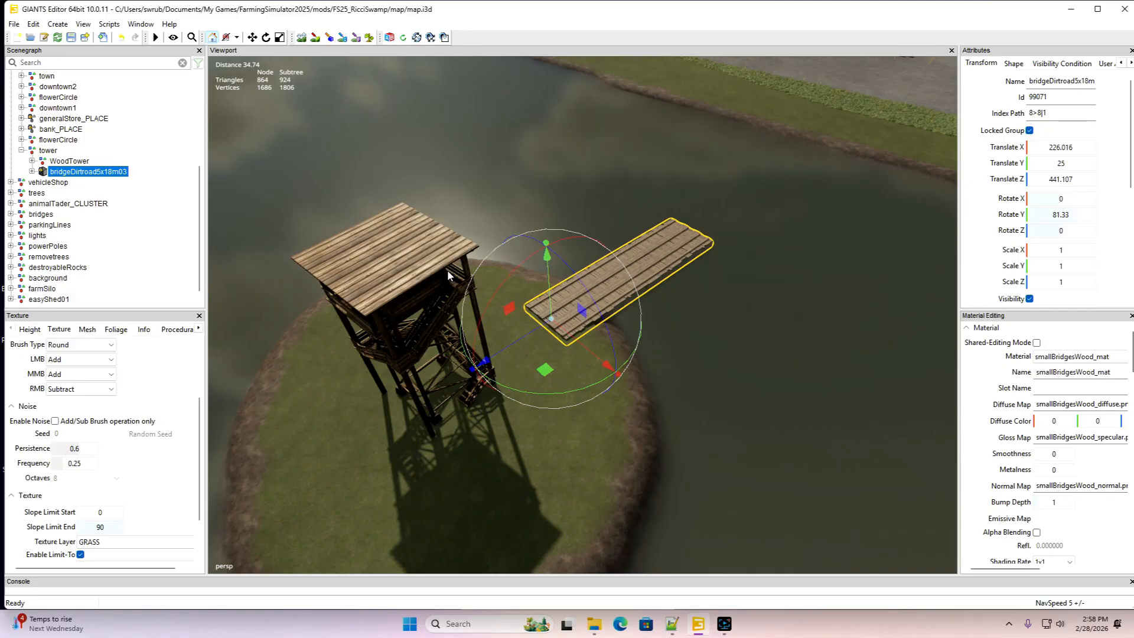
Narrow the bridge into a footbridge by scaling it to about 0.274 along X
{"action": "mouse_move", "coordinate": [533, 310]}
{"action": "left_mouse_down", "text": "alt"}
{"action": "mouse_move", "coordinate": [540, 324]}
{"action": "mouse_move", "coordinate": [519, 320]}
{"action": "left_mouse_up", "text": "alt"}
{"action": "scroll", "coordinate": [519, 320], "scroll_direction": "up", "scroll_amount": 1}
{"action": "scroll", "coordinate": [516, 314], "scroll_direction": "up", "scroll_amount": 10}
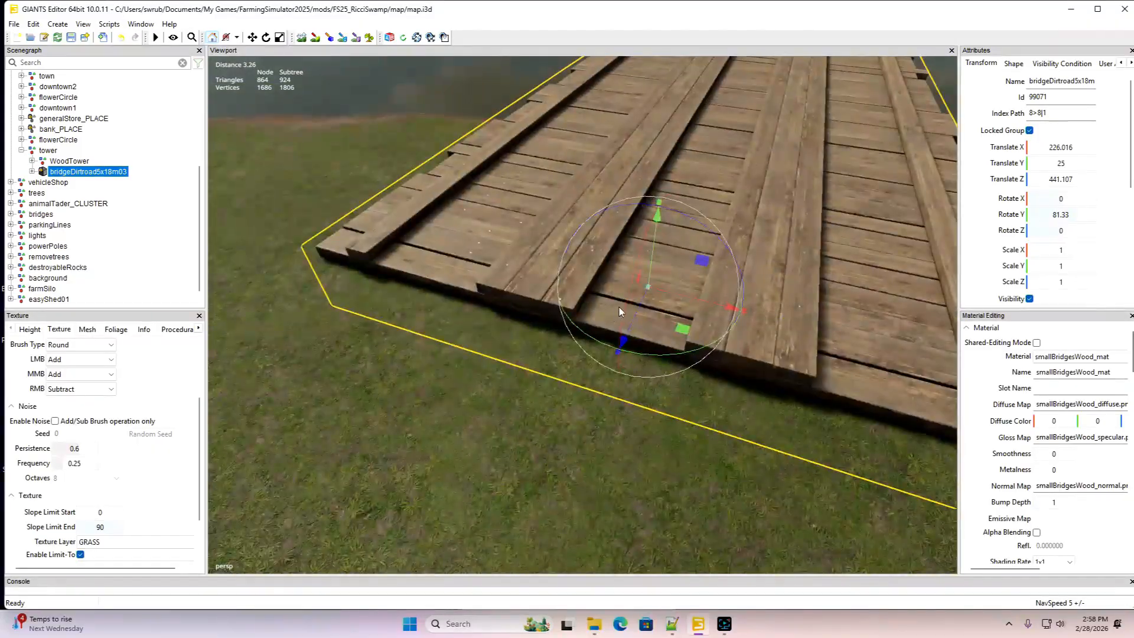
{"action": "left_click_drag", "start_coordinate": [619, 311], "coordinate": [667, 302], "text": "alt"}
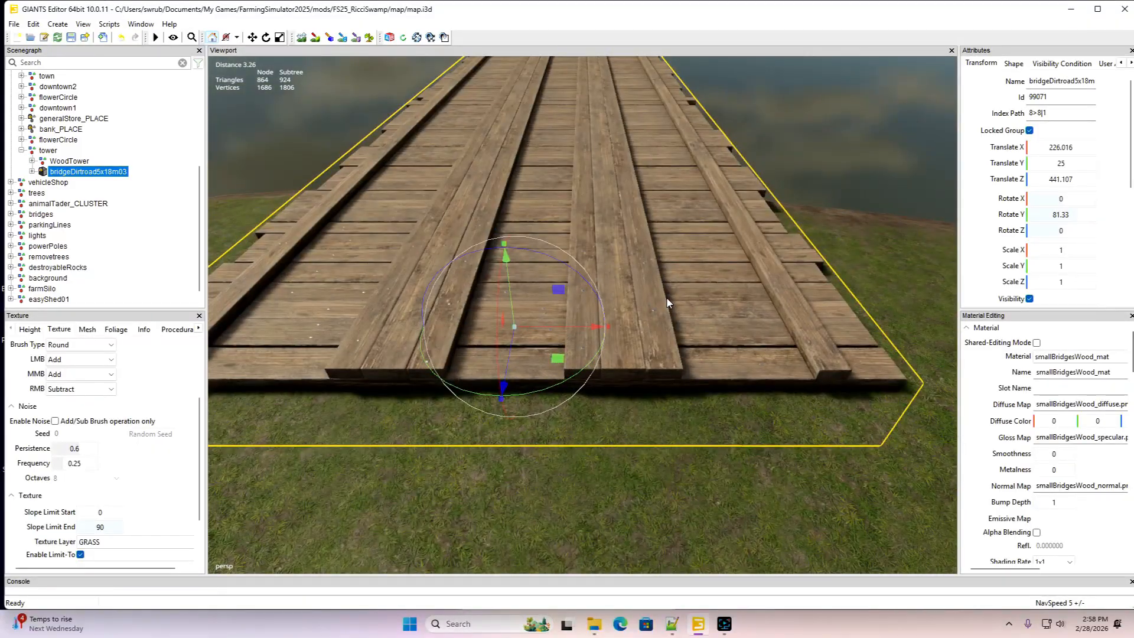
{"action": "left_click_drag", "start_coordinate": [609, 325], "coordinate": [505, 322]}
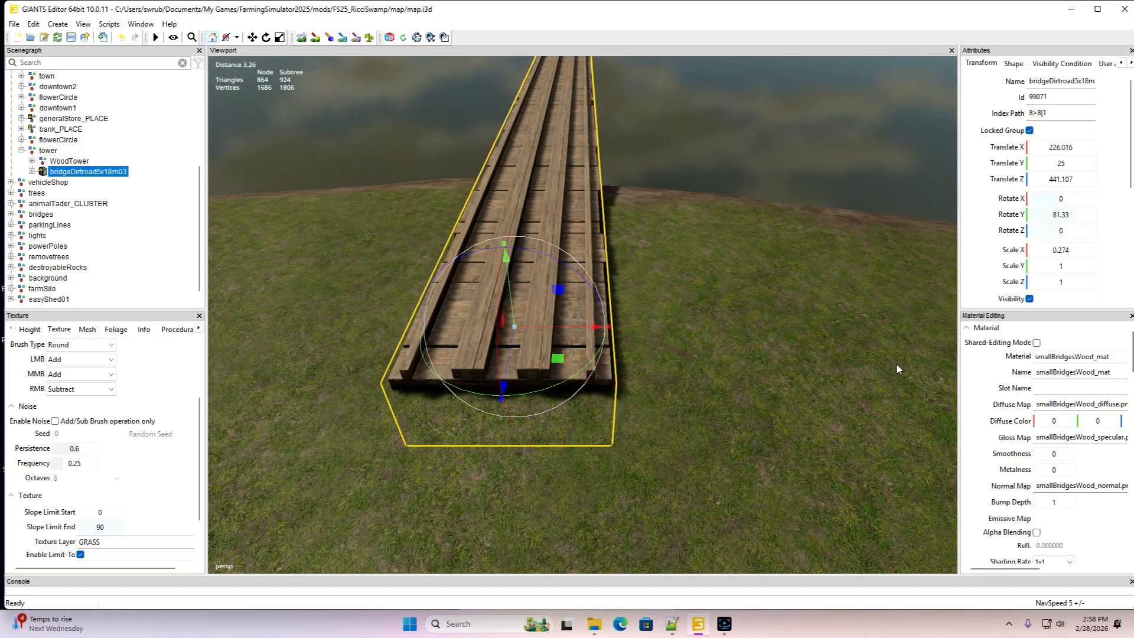
Raise the bridge to about Y 26.01, try tilting it on its side, and undo the tilt
{"action": "left_click_drag", "start_coordinate": [896, 364], "coordinate": [765, 349], "text": "alt"}
{"action": "left_click_drag", "start_coordinate": [664, 342], "coordinate": [713, 226]}
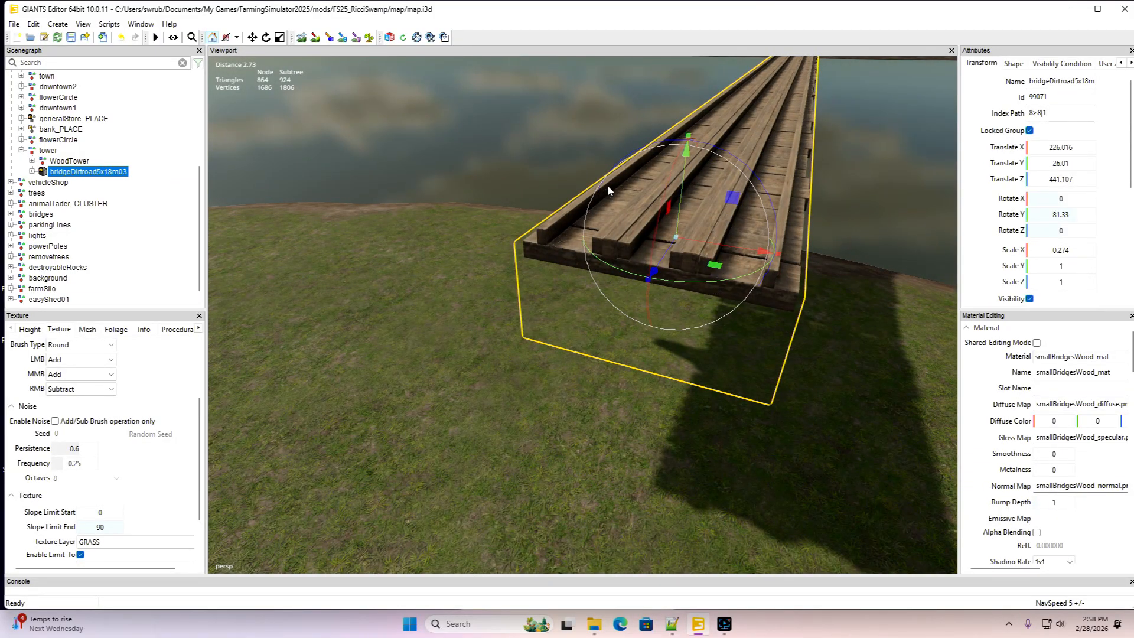
{"action": "left_click_drag", "start_coordinate": [750, 182], "coordinate": [607, 140]}
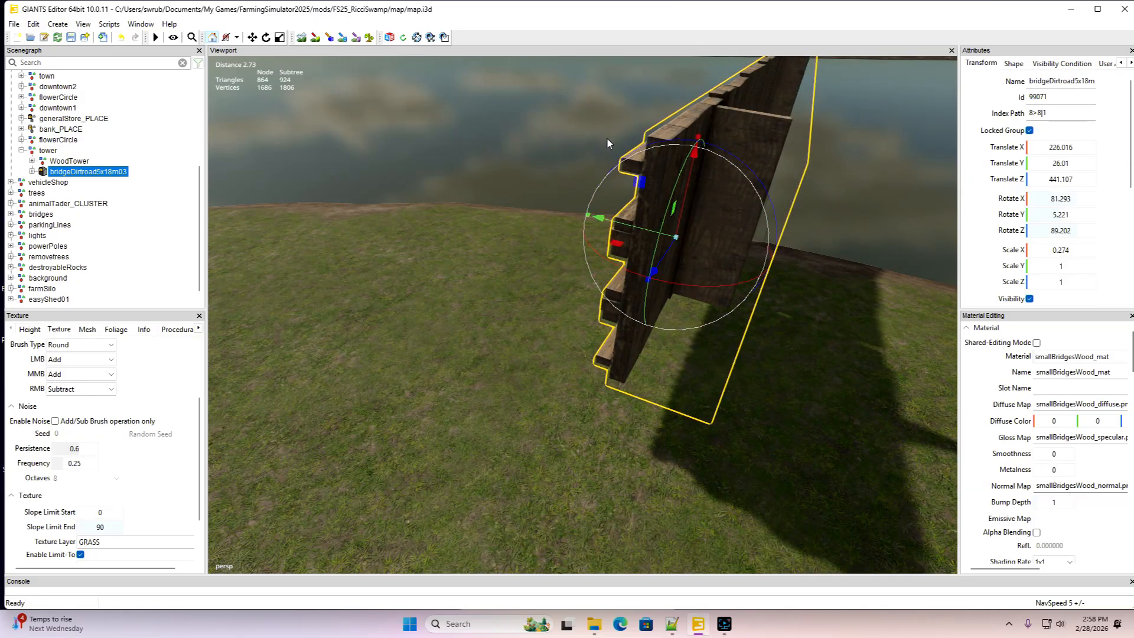
{"action": "left_click", "coordinate": [31, 172]}
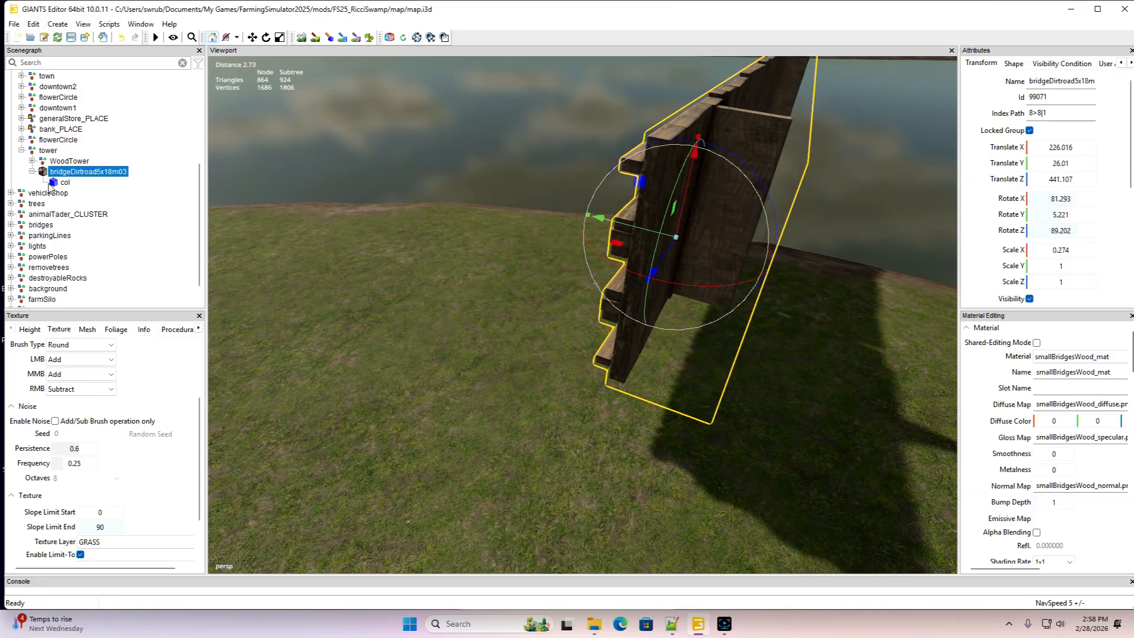
{"action": "left_click", "coordinate": [32, 172]}
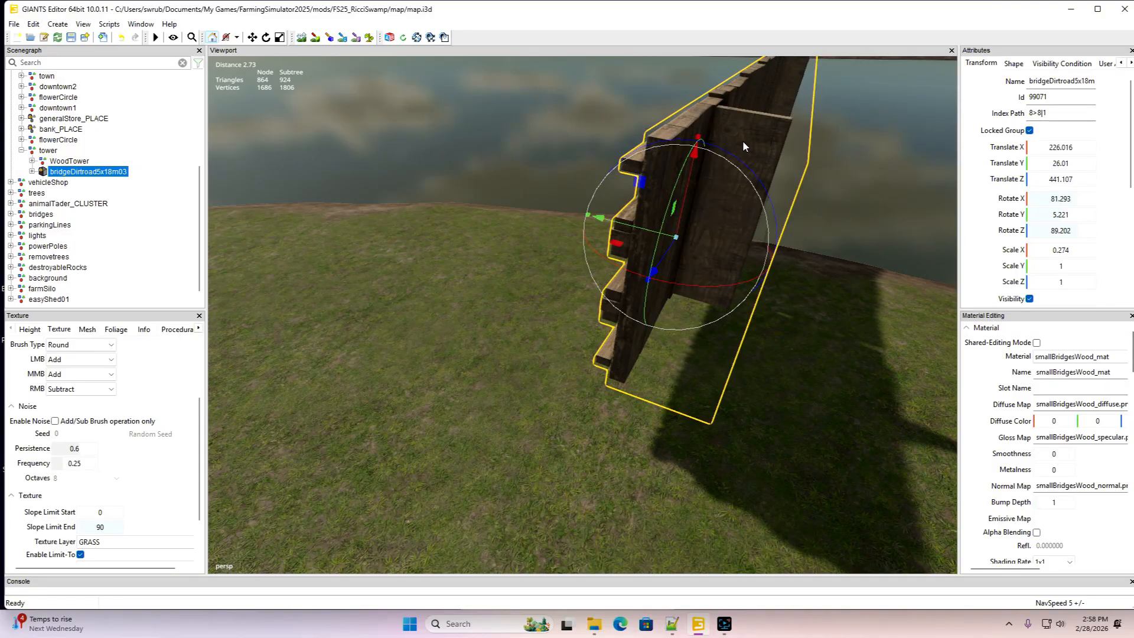
{"action": "left_click", "coordinate": [121, 36]}
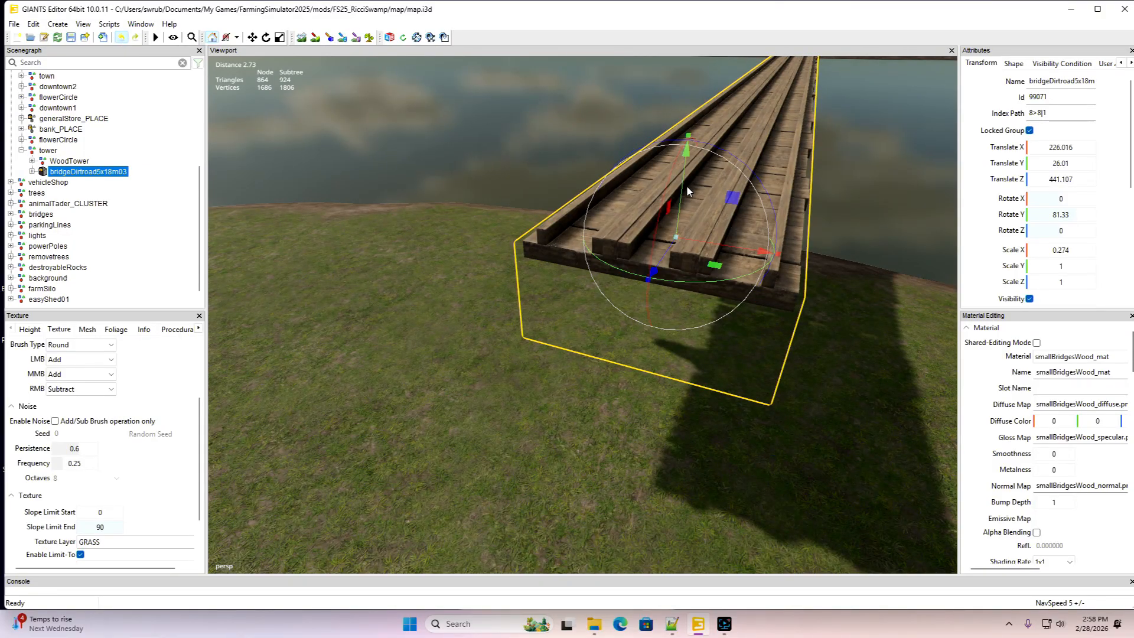
Lower the bridge to about Y 24.93 and move it along the island's shoreline to about X 223.204, Z 442.009
{"action": "left_click_drag", "start_coordinate": [687, 186], "coordinate": [692, 376]}
{"action": "scroll", "coordinate": [737, 361], "scroll_direction": "down", "scroll_amount": 2}
{"action": "scroll", "coordinate": [750, 369], "scroll_direction": "down", "scroll_amount": 3}
{"action": "scroll", "coordinate": [736, 380], "scroll_direction": "down", "scroll_amount": 2}
{"action": "scroll", "coordinate": [736, 380], "scroll_direction": "up", "scroll_amount": 1}
Straighten the bridge across the water by setting its Y rotation to 90 degrees
{"action": "left_click_drag", "start_coordinate": [496, 434], "coordinate": [579, 434]}
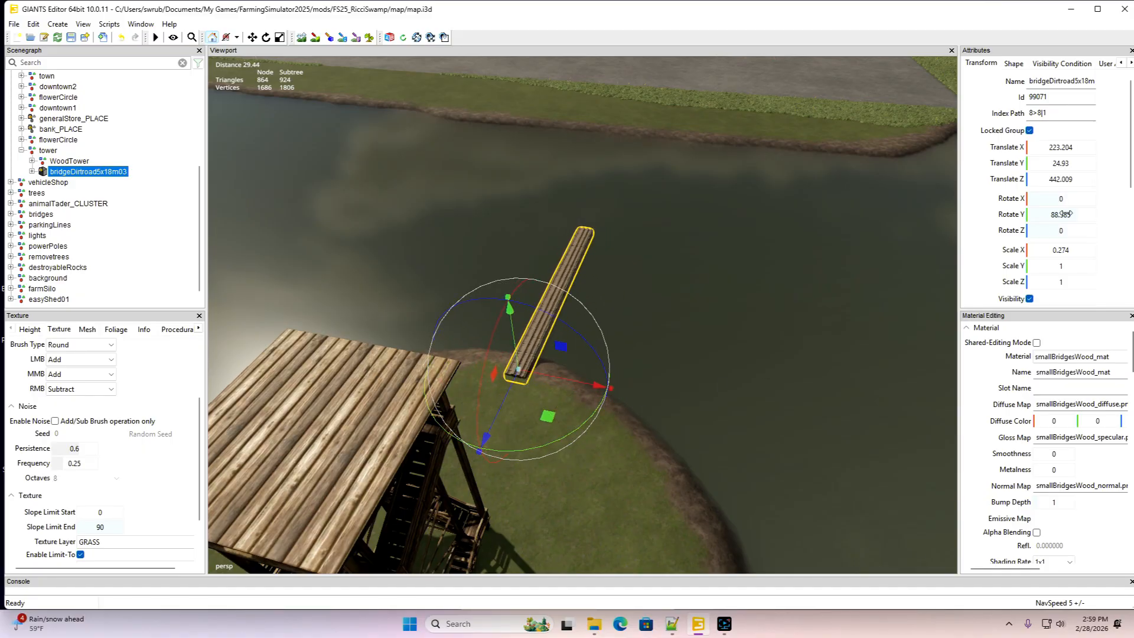
{"action": "left_click", "coordinate": [1067, 215]}
{"action": "type", "text": "90"}
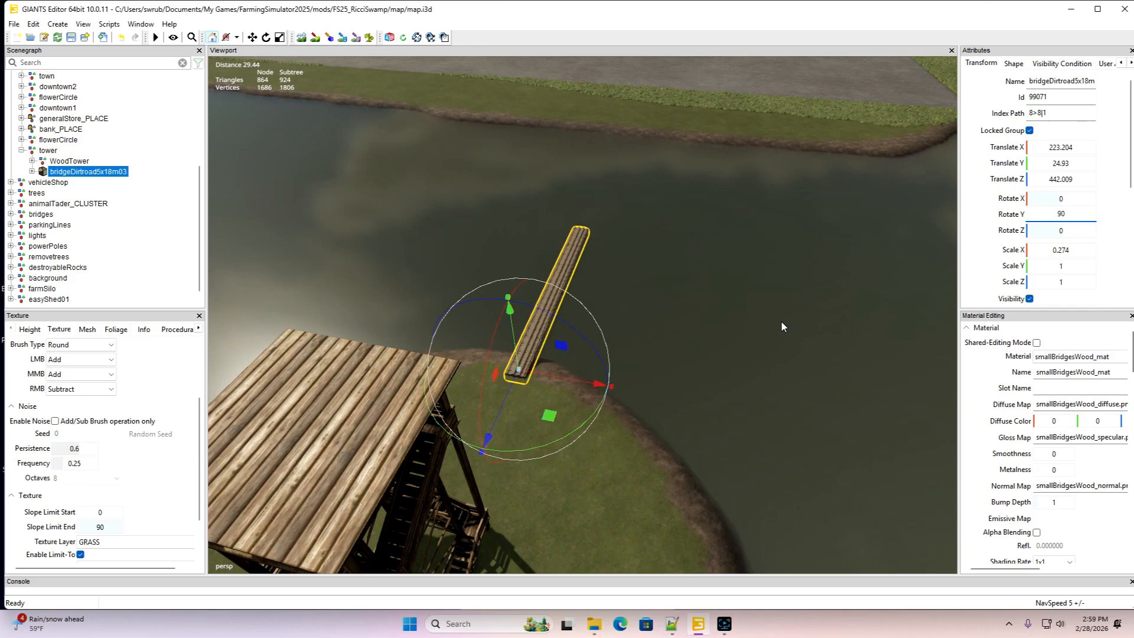
Lower the island end of the bridge slightly into the ground, to about Y 24.9
{"action": "left_click_drag", "start_coordinate": [781, 323], "coordinate": [750, 346], "text": "alt"}
{"action": "scroll", "coordinate": [748, 331], "scroll_direction": "up", "scroll_amount": 5}
{"action": "scroll", "coordinate": [749, 343], "scroll_direction": "up", "scroll_amount": 6}
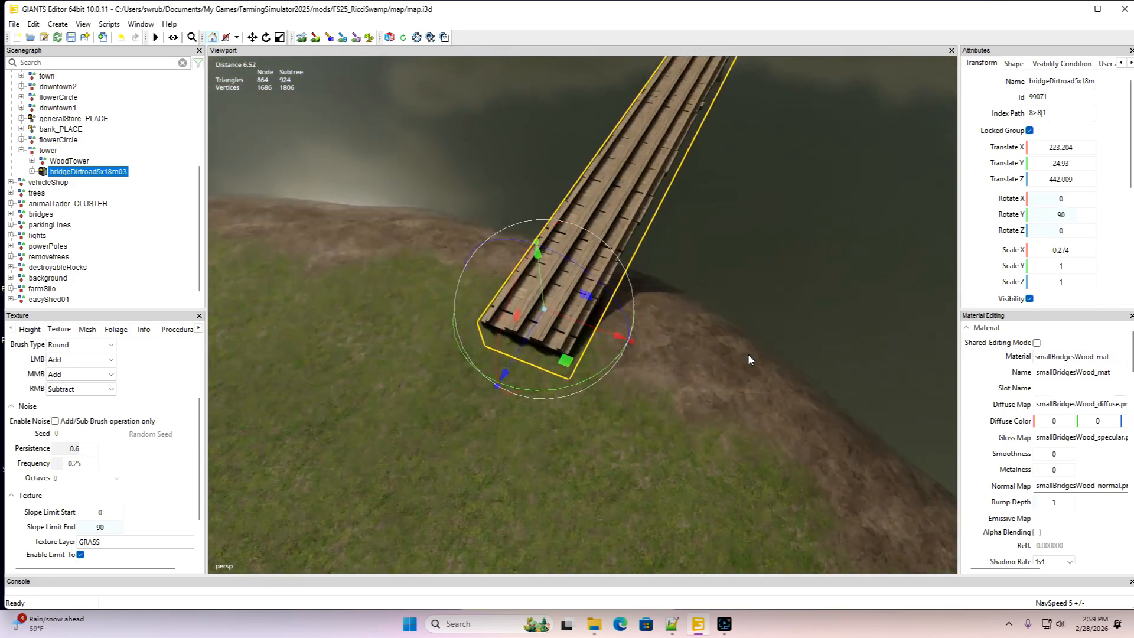
{"action": "left_click_drag", "start_coordinate": [545, 290], "coordinate": [544, 291]}
{"action": "mouse_move", "coordinate": [638, 313]}
{"action": "left_mouse_down", "text": "alt"}
{"action": "mouse_move", "coordinate": [668, 323]}
{"action": "mouse_move", "coordinate": [645, 306]}
{"action": "left_mouse_up", "text": "alt"}
Duplicate the bridge and slide the copy lengthwise to meet the first section's outer end at about X 205.225
{"action": "scroll", "coordinate": [644, 306], "scroll_direction": "down", "scroll_amount": 2}
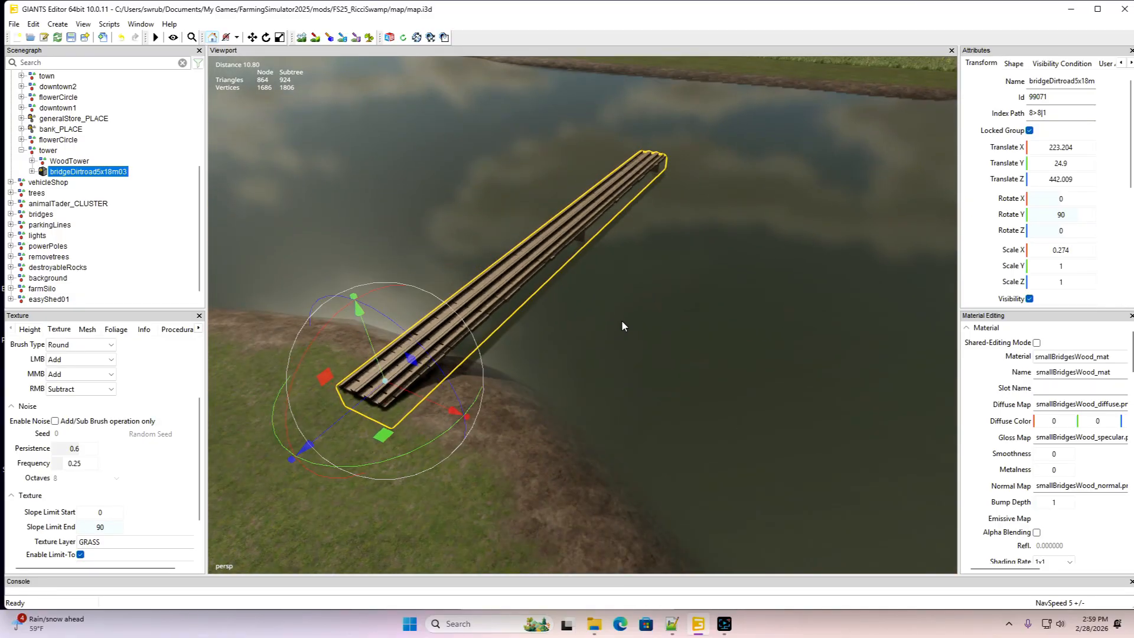
{"action": "key", "text": "ctrl+d"}
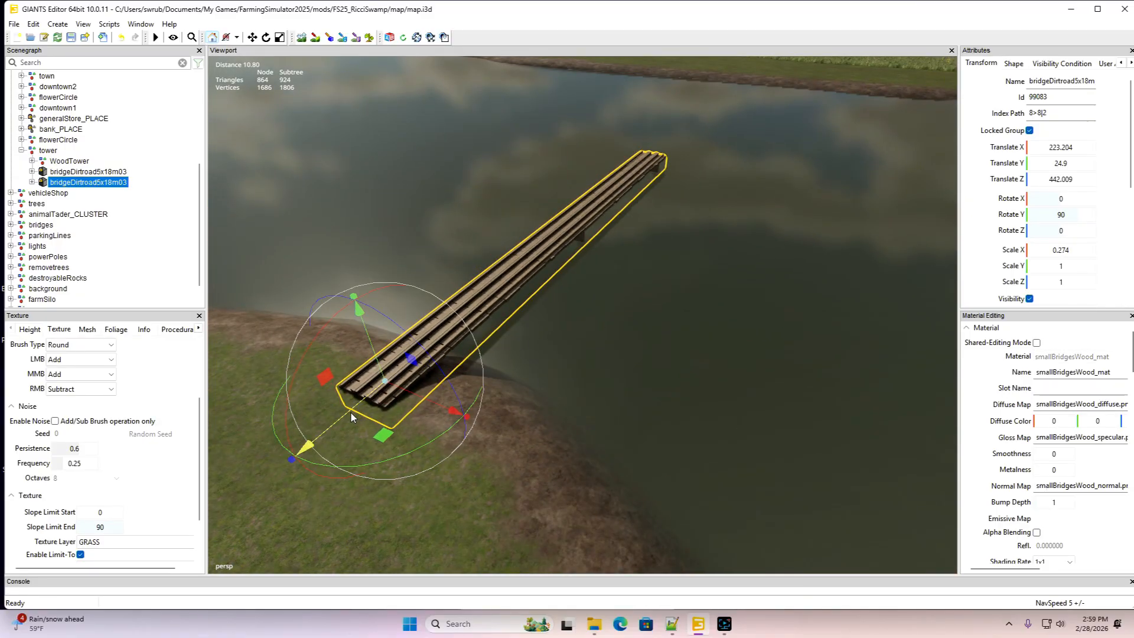
{"action": "left_click_drag", "start_coordinate": [351, 413], "coordinate": [907, 105]}
{"action": "left_click_drag", "start_coordinate": [841, 295], "coordinate": [690, 341], "text": "alt"}
{"action": "scroll", "coordinate": [867, 253], "scroll_direction": "up", "scroll_amount": 4}
{"action": "scroll", "coordinate": [673, 342], "scroll_direction": "down", "scroll_amount": 1}
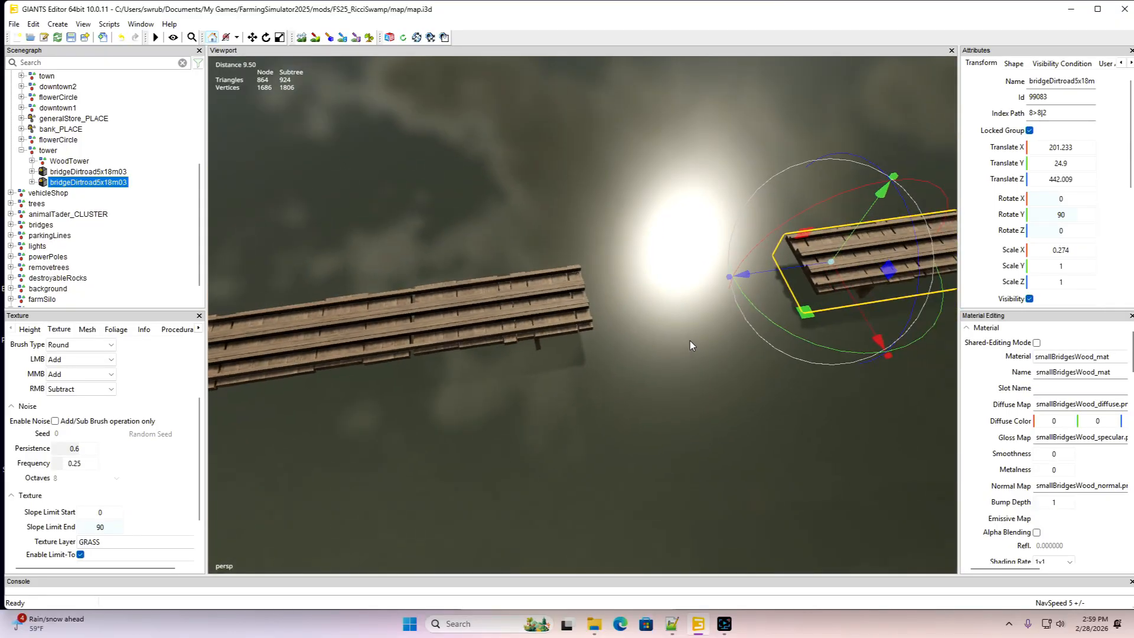
{"action": "left_click_drag", "start_coordinate": [749, 276], "coordinate": [534, 314]}
Slide the second bridge section toward the mainland bank, to about X 199.268
{"action": "left_click_drag", "start_coordinate": [533, 356], "coordinate": [567, 334], "text": "alt"}
{"action": "scroll", "coordinate": [655, 306], "scroll_direction": "down", "scroll_amount": 2}
{"action": "middle_click_drag", "start_coordinate": [567, 333], "coordinate": [657, 362], "text": "alt"}
{"action": "scroll", "coordinate": [658, 364], "scroll_direction": "down", "scroll_amount": 2}
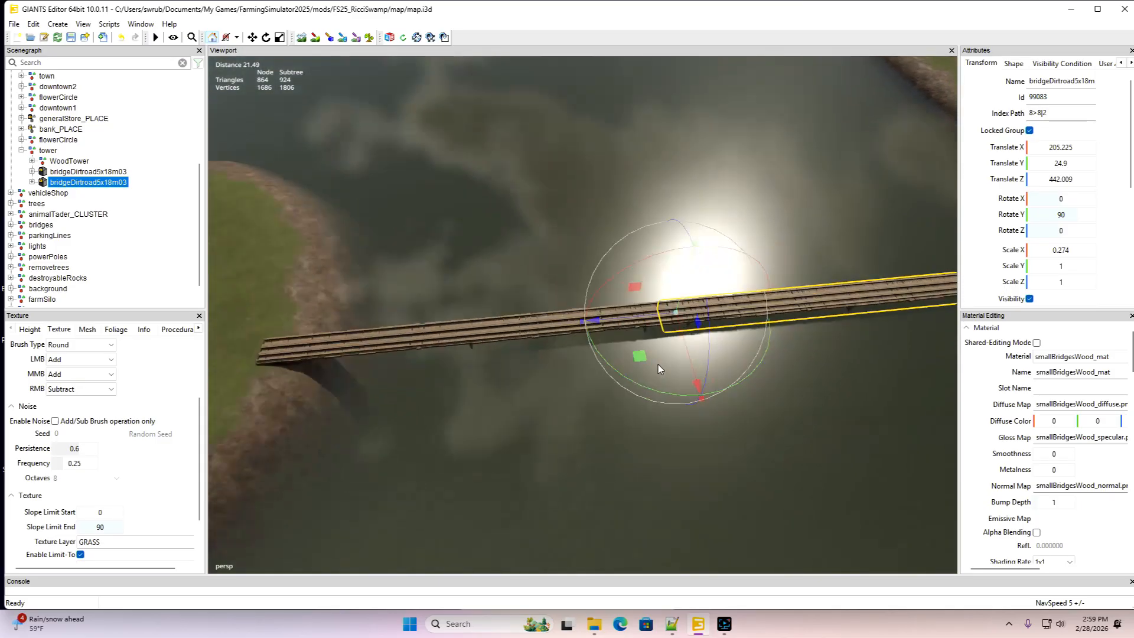
{"action": "scroll", "coordinate": [658, 364], "scroll_direction": "down", "scroll_amount": 1}
{"action": "left_click_drag", "start_coordinate": [658, 364], "coordinate": [475, 325], "text": "alt"}
{"action": "left_click_drag", "start_coordinate": [476, 319], "coordinate": [583, 317]}
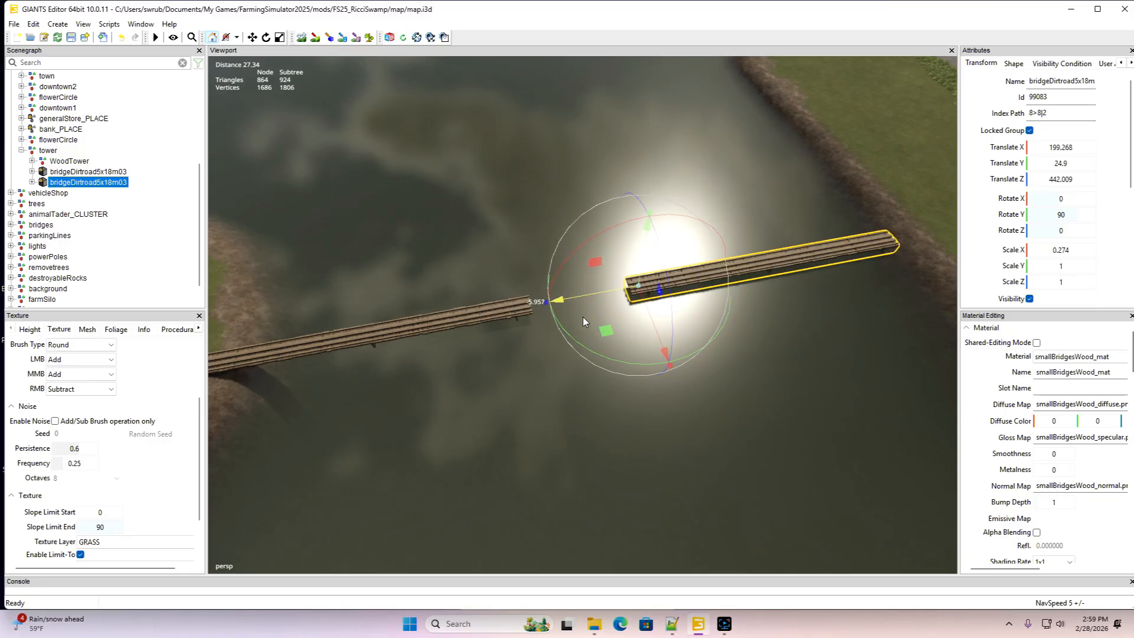
Set the second bridge section's Z scale to 1.4 and slide it back toward the first, to about X 202.136
{"action": "double_click", "coordinate": [1063, 281]}
{"action": "type", "text": "1.4"}
{"action": "left_click_drag", "start_coordinate": [727, 382], "coordinate": [650, 359], "text": "alt"}
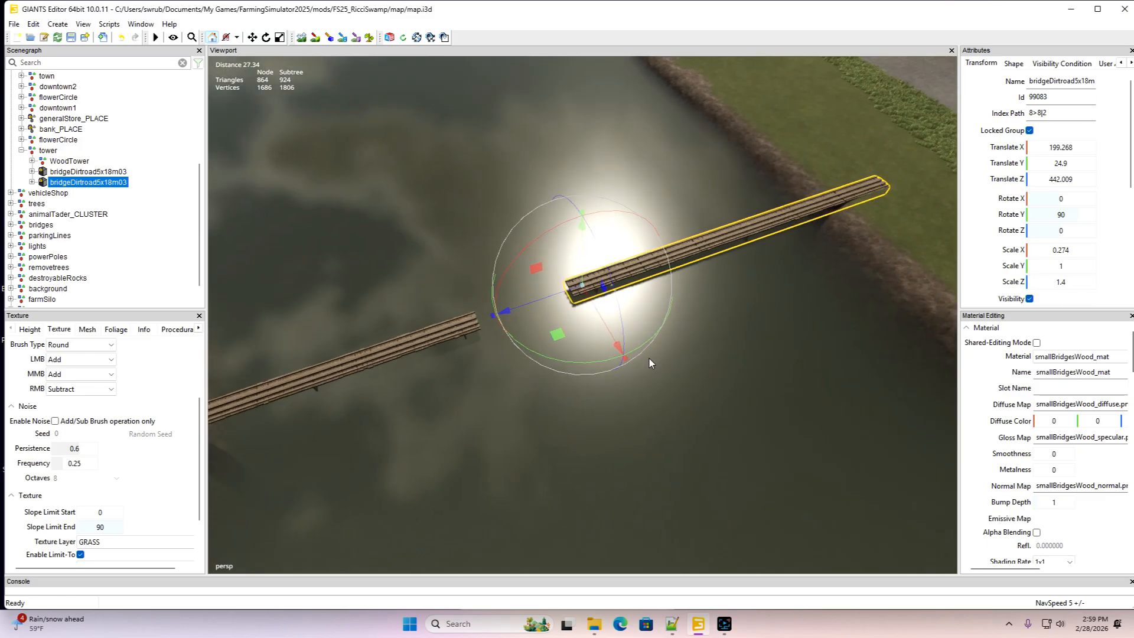
{"action": "left_click_drag", "start_coordinate": [544, 299], "coordinate": [349, 283]}
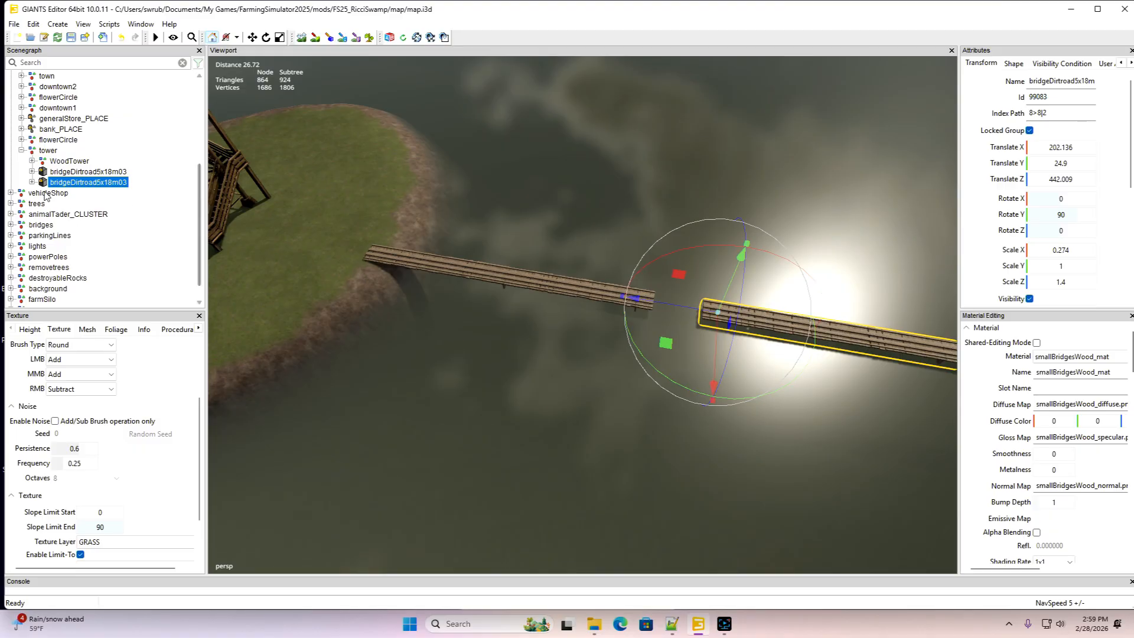
Set the Z scale of the first bridge section, at the island, to 1.2
{"action": "left_click", "coordinate": [45, 172]}
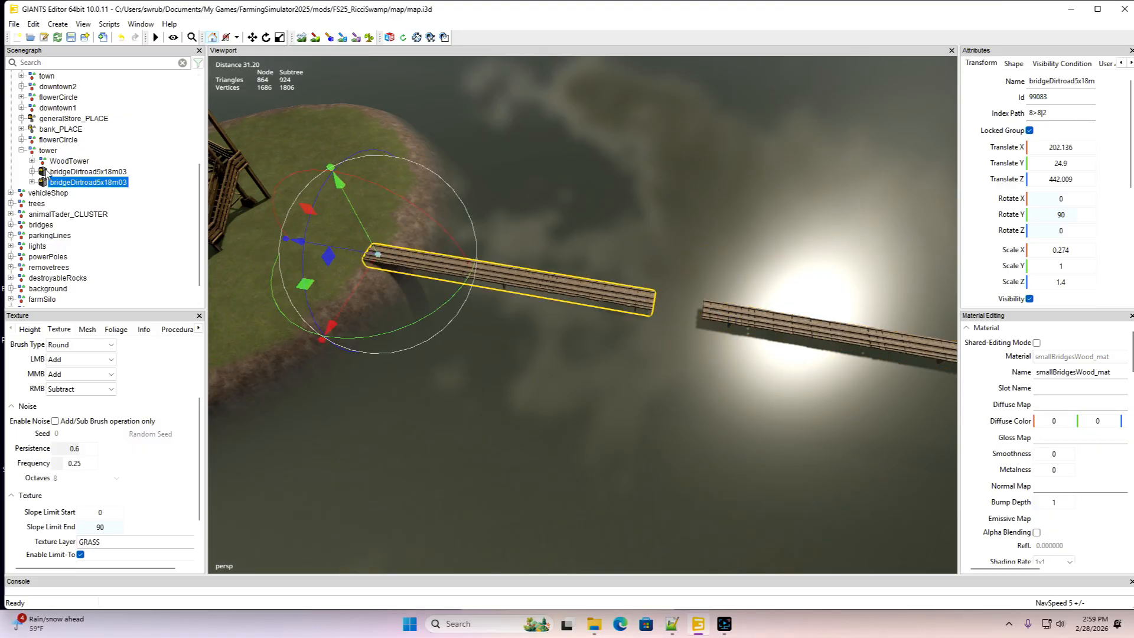
{"action": "double_click", "coordinate": [1059, 283]}
{"action": "type", "text": "1."}
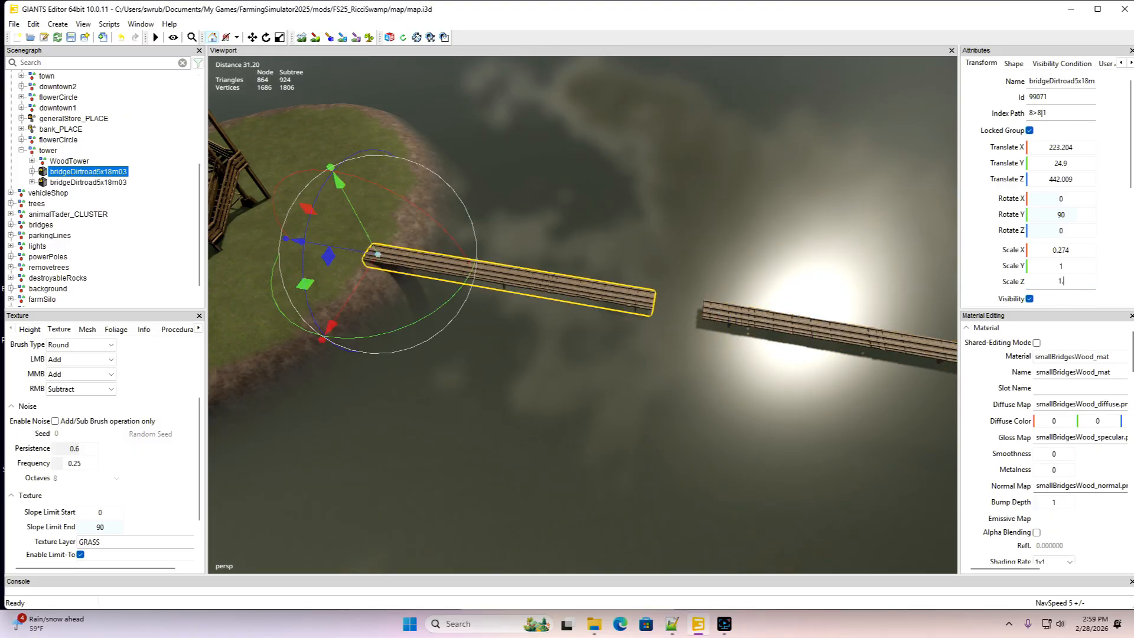
{"action": "type", "text": "3"}
{"action": "key", "text": "BackSpace"}
{"action": "type", "text": "2"}
Slide the first bridge section further onto the island, to about X 224.097
{"action": "left_click_drag", "start_coordinate": [674, 424], "coordinate": [624, 424], "text": "alt"}
{"action": "scroll", "coordinate": [624, 425], "scroll_direction": "down", "scroll_amount": 1}
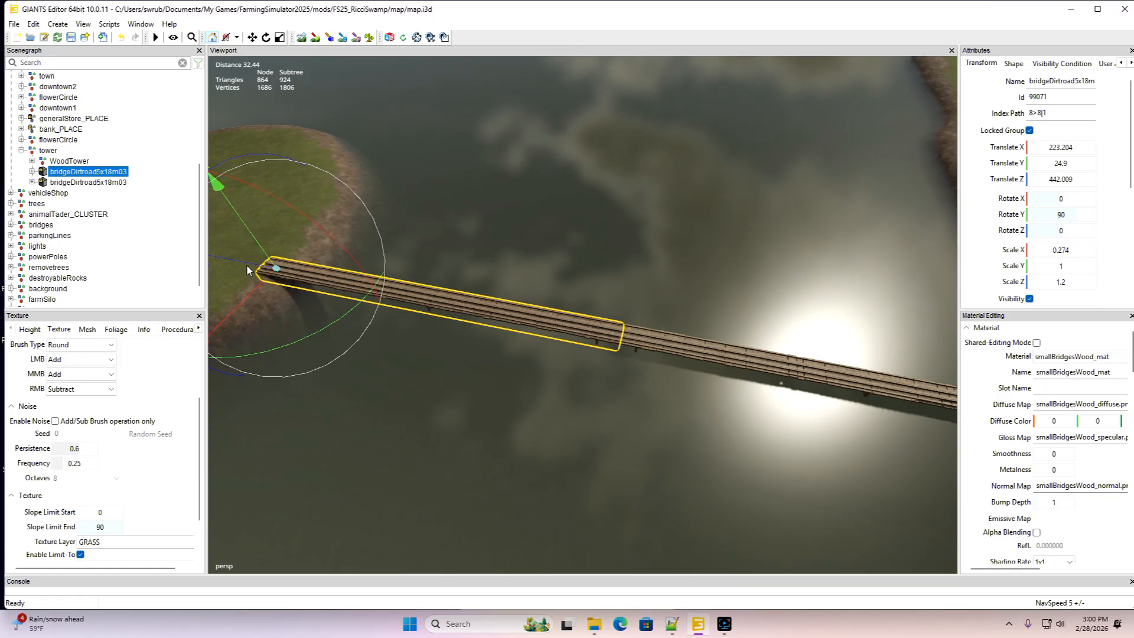
{"action": "mouse_move", "coordinate": [248, 267]}
{"action": "left_mouse_down"}
{"action": "mouse_move", "coordinate": [226, 261]}
{"action": "mouse_move", "coordinate": [235, 268]}
{"action": "left_mouse_up"}
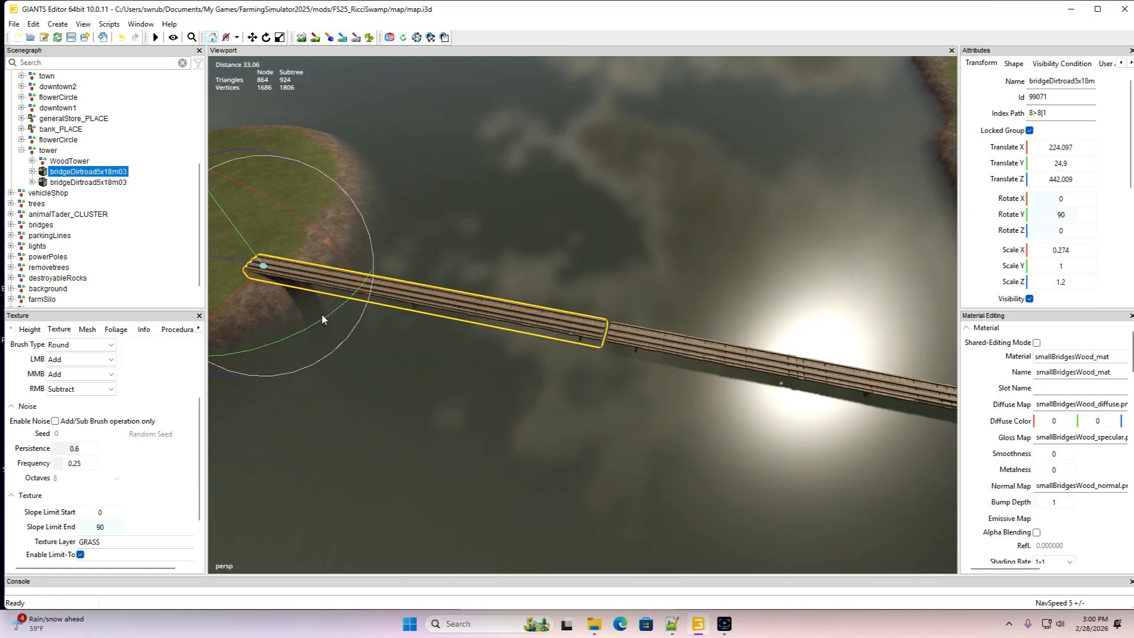
Close the gap at the joint by sliding the second bridge section to about X 202.396
{"action": "left_click", "coordinate": [47, 182]}
{"action": "key", "text": "f"}
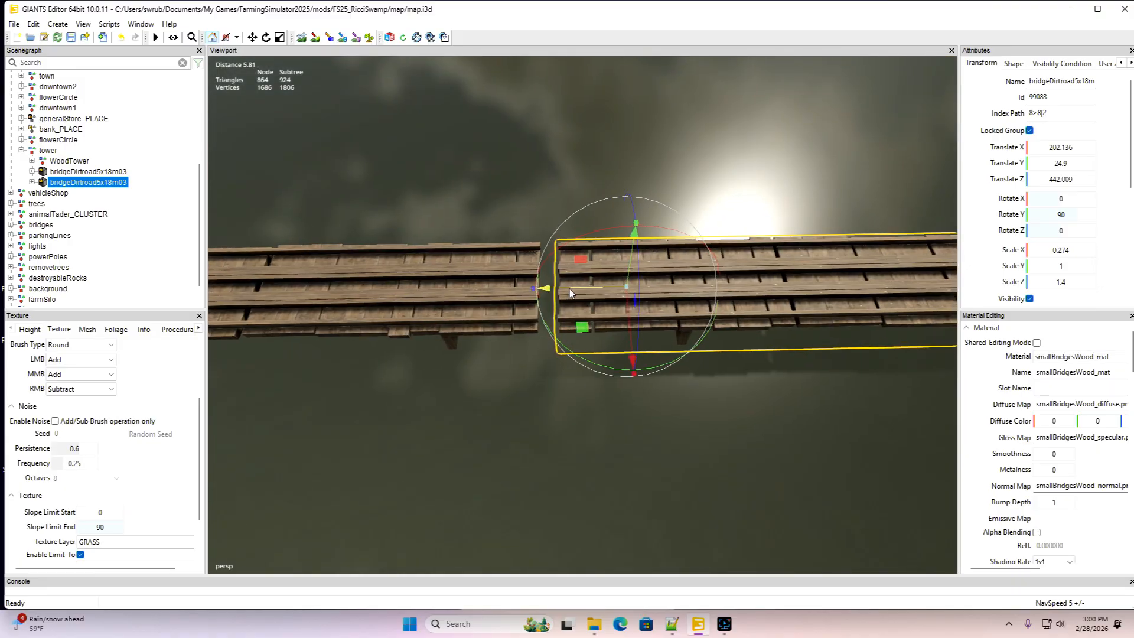
{"action": "left_click_drag", "start_coordinate": [570, 290], "coordinate": [548, 291]}
{"action": "scroll", "coordinate": [549, 278], "scroll_direction": "down", "scroll_amount": 5}
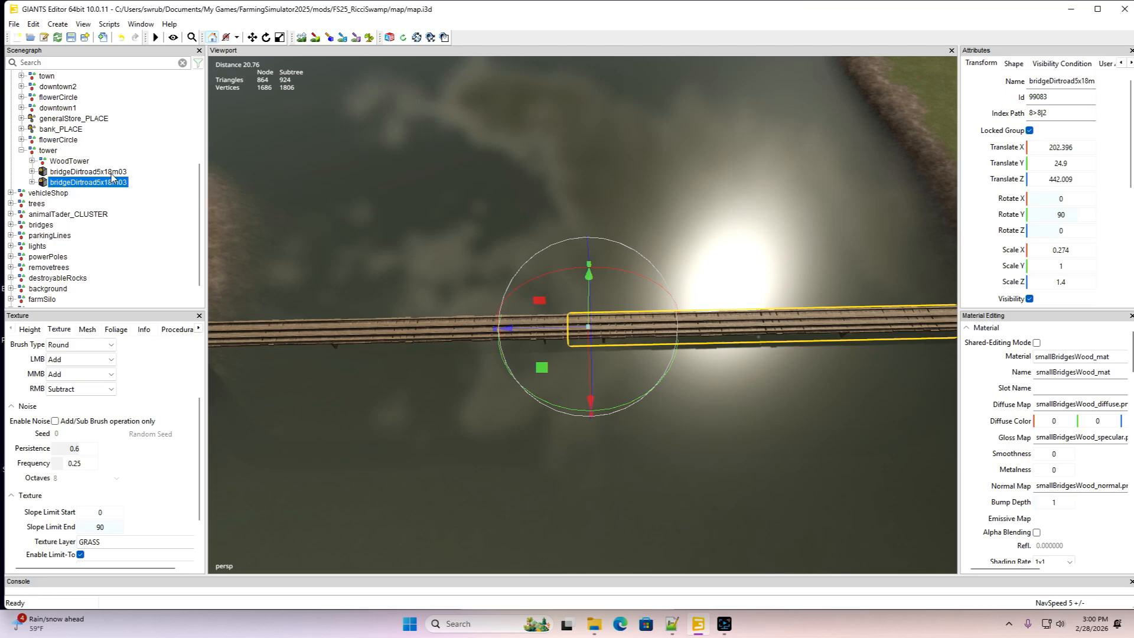
Collapse the tower group, clear the selection, and examine the footbridge from the mainland bank to the wood tower
{"action": "left_click", "coordinate": [21, 150]}
{"action": "left_click_drag", "start_coordinate": [475, 404], "coordinate": [557, 390], "text": "alt"}
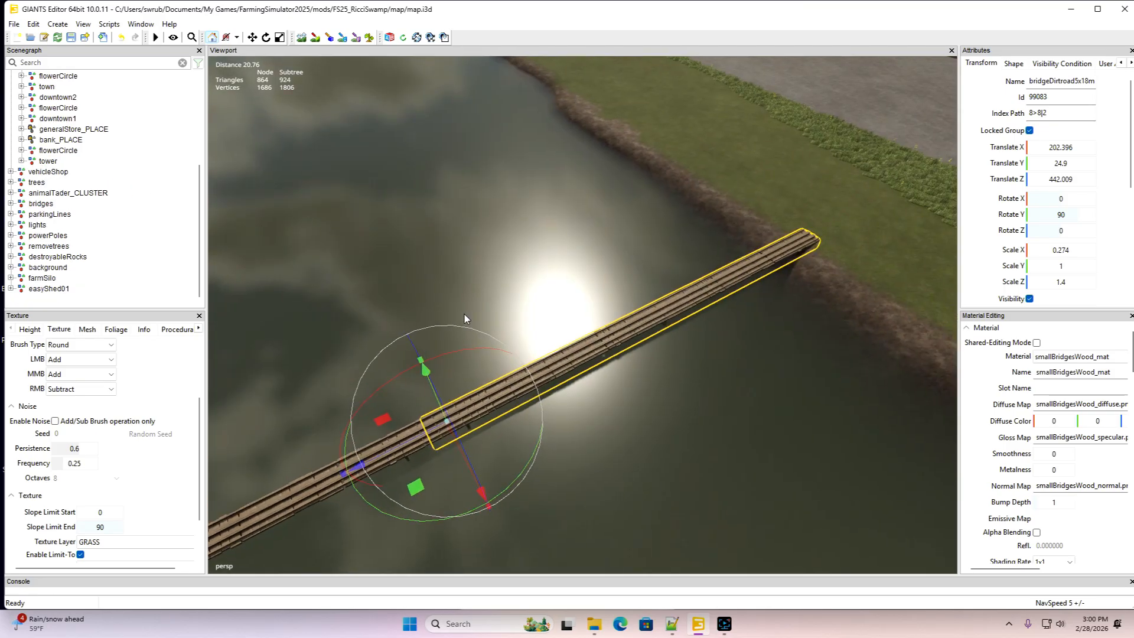
{"action": "left_click", "coordinate": [54, 302]}
{"action": "left_click_drag", "start_coordinate": [414, 362], "coordinate": [505, 295], "text": "alt"}
{"action": "scroll", "coordinate": [503, 291], "scroll_direction": "up", "scroll_amount": 3}
{"action": "scroll", "coordinate": [501, 292], "scroll_direction": "up", "scroll_amount": 5}
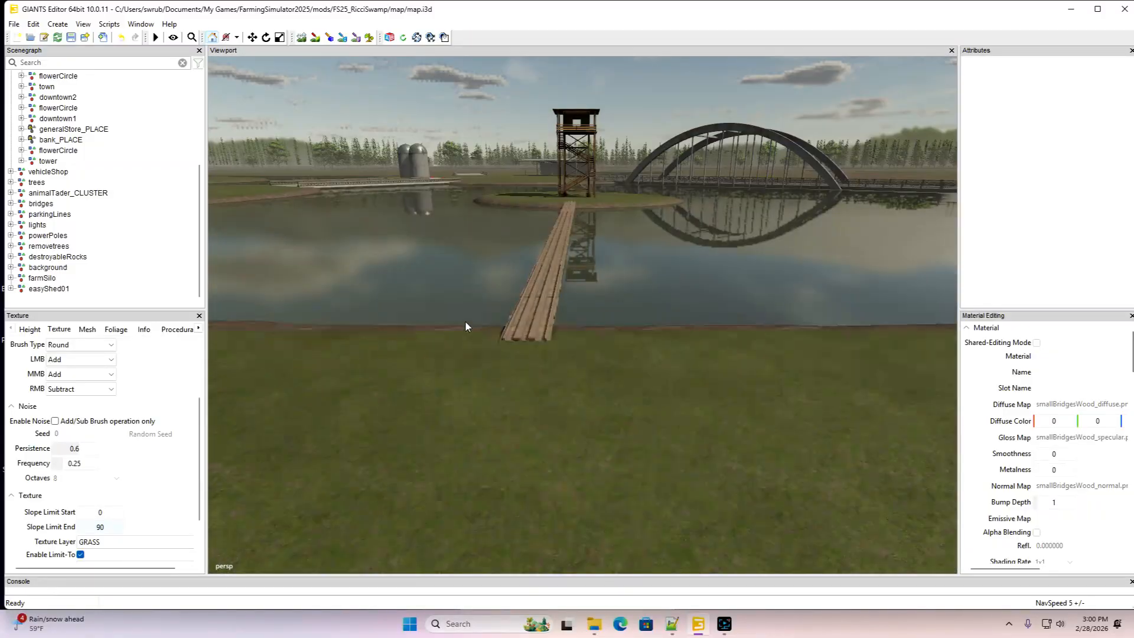
{"action": "left_click_drag", "start_coordinate": [466, 320], "coordinate": [470, 281], "text": "alt"}
{"action": "scroll", "coordinate": [467, 300], "scroll_direction": "up", "scroll_amount": 3}
{"action": "scroll", "coordinate": [448, 286], "scroll_direction": "up", "scroll_amount": 2}
{"action": "scroll", "coordinate": [448, 288], "scroll_direction": "up", "scroll_amount": 6}
{"action": "scroll", "coordinate": [466, 275], "scroll_direction": "up", "scroll_amount": 8}
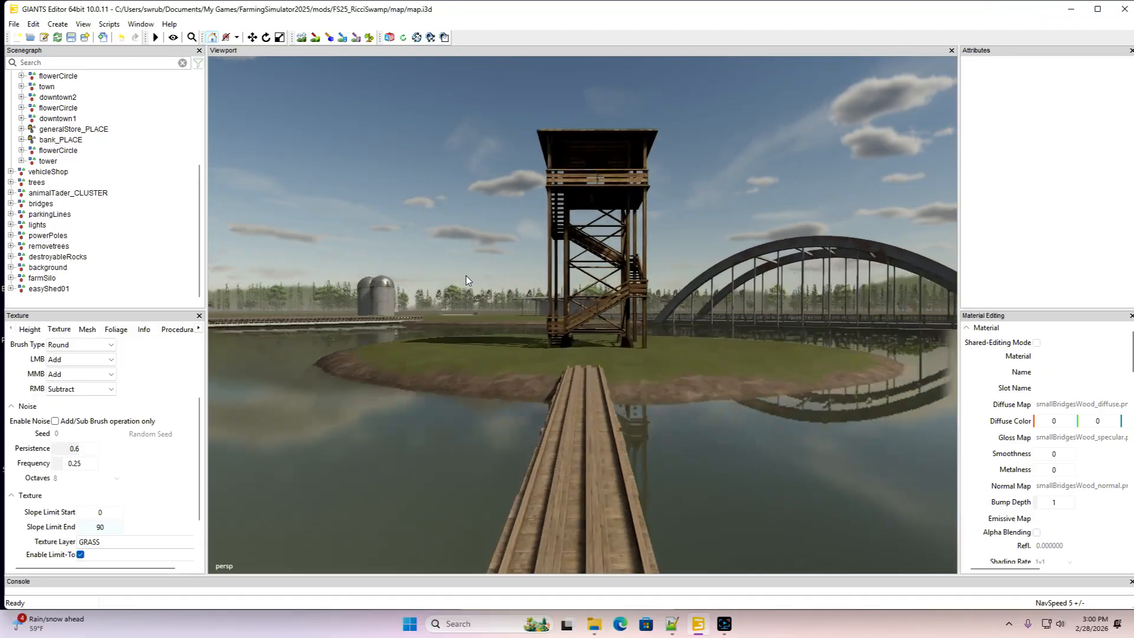
{"action": "left_click_drag", "start_coordinate": [466, 275], "coordinate": [495, 404], "text": "alt"}
{"action": "scroll", "coordinate": [495, 404], "scroll_direction": "down", "scroll_amount": 8}
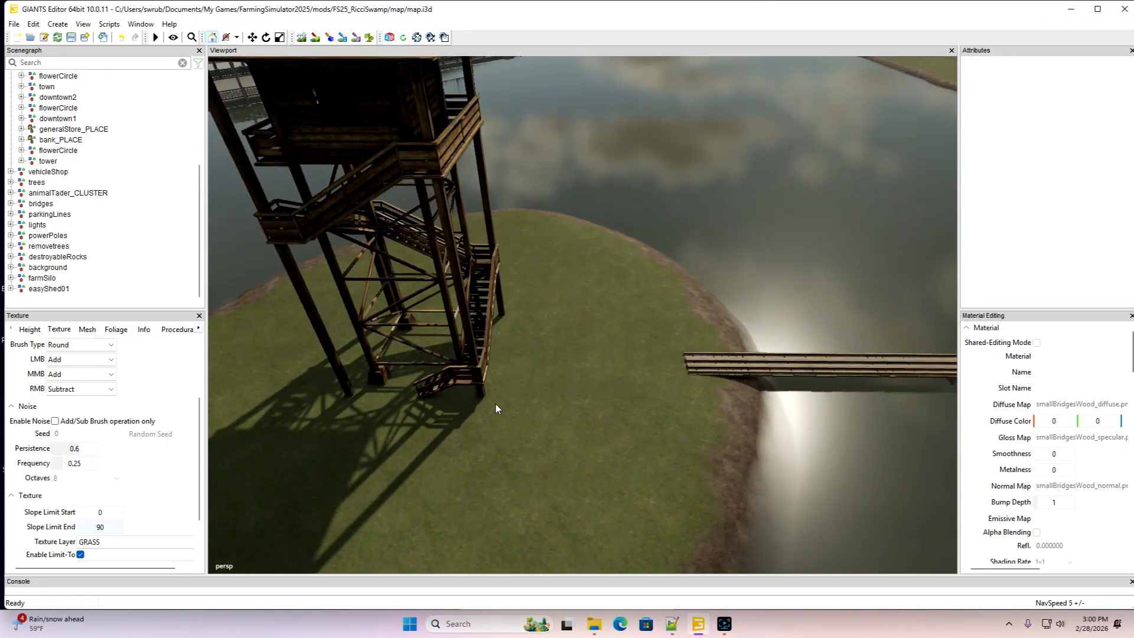
Rotate WoodTower about its vertical axis to a Rotate Y of about 30.18 and nudge it about 0.132 along its local X
{"action": "left_click", "coordinate": [21, 161]}
{"action": "left_click", "coordinate": [43, 173]}
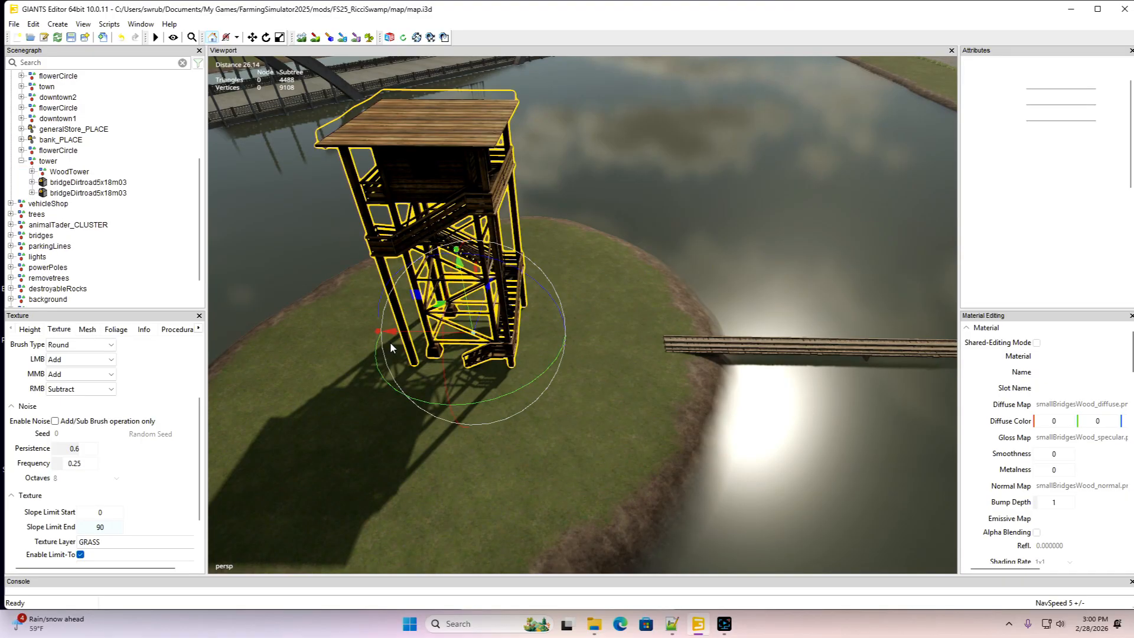
{"action": "left_click_drag", "start_coordinate": [493, 400], "coordinate": [513, 262]}
{"action": "left_click_drag", "start_coordinate": [536, 361], "coordinate": [538, 362]}
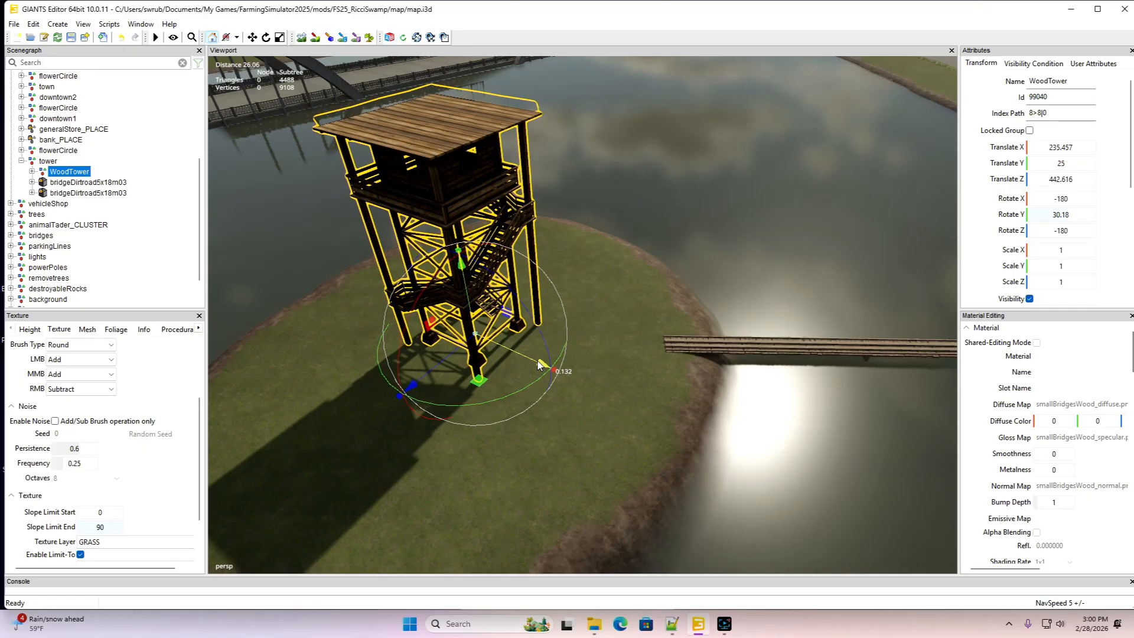
{"action": "left_click_drag", "start_coordinate": [591, 395], "coordinate": [487, 404], "text": "alt"}
{"action": "scroll", "coordinate": [487, 404], "scroll_direction": "down", "scroll_amount": 2}
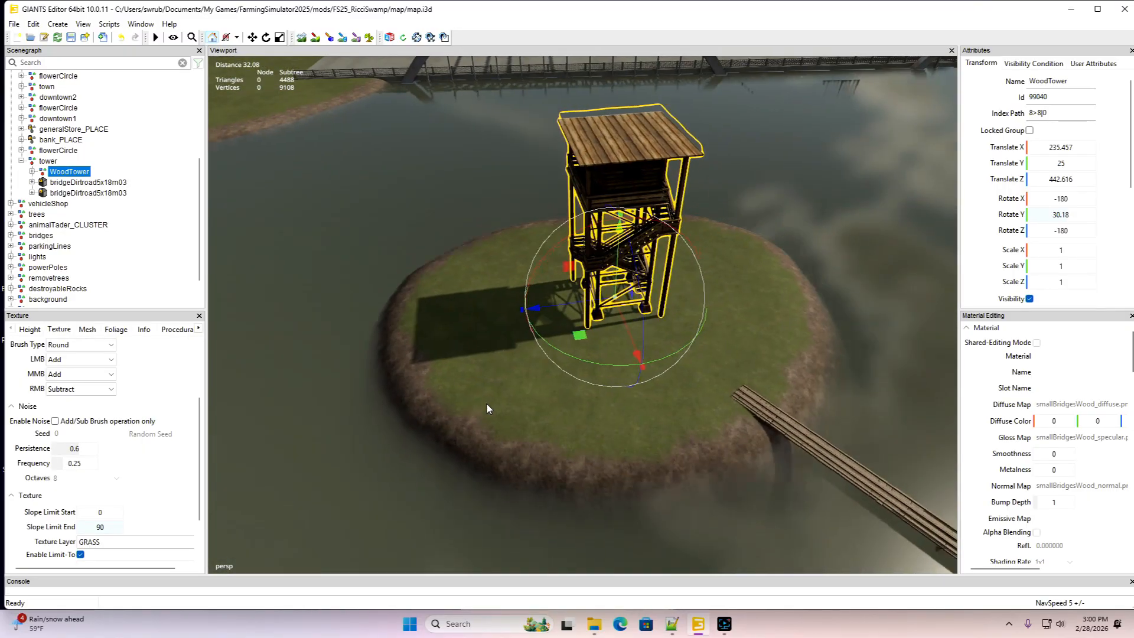
Turn WoodTower further about its vertical axis and set its Rotate Y to exactly 0
{"action": "middle_click_drag", "start_coordinate": [487, 402], "coordinate": [498, 370], "text": "alt"}
{"action": "left_click_drag", "start_coordinate": [538, 365], "coordinate": [596, 362]}
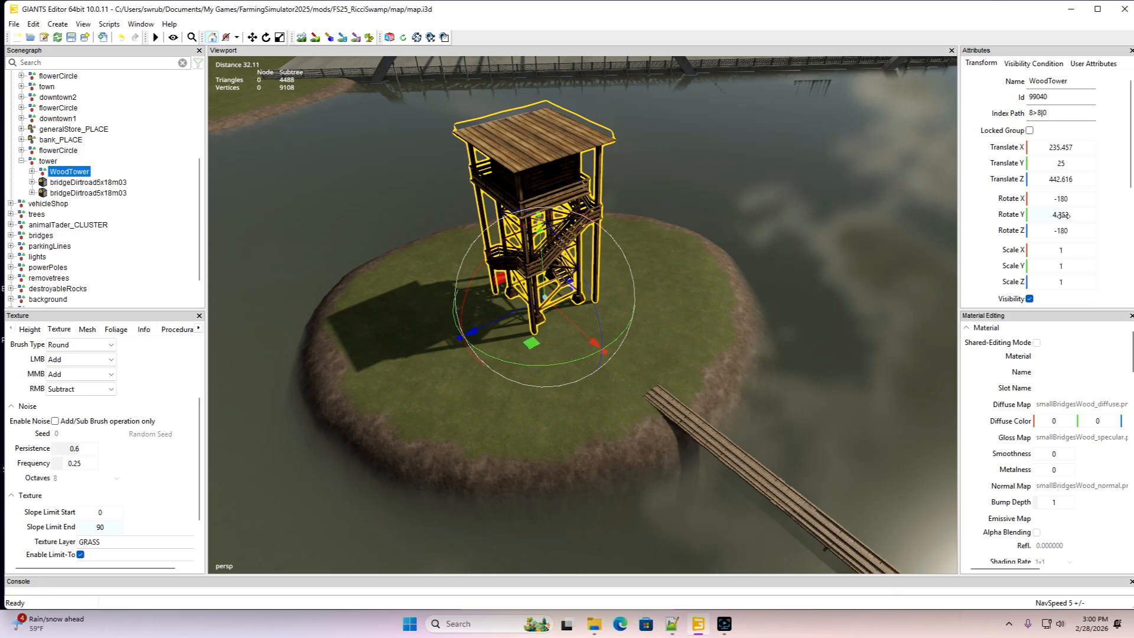
{"action": "double_click", "coordinate": [1061, 214]}
{"action": "type", "text": "0"}
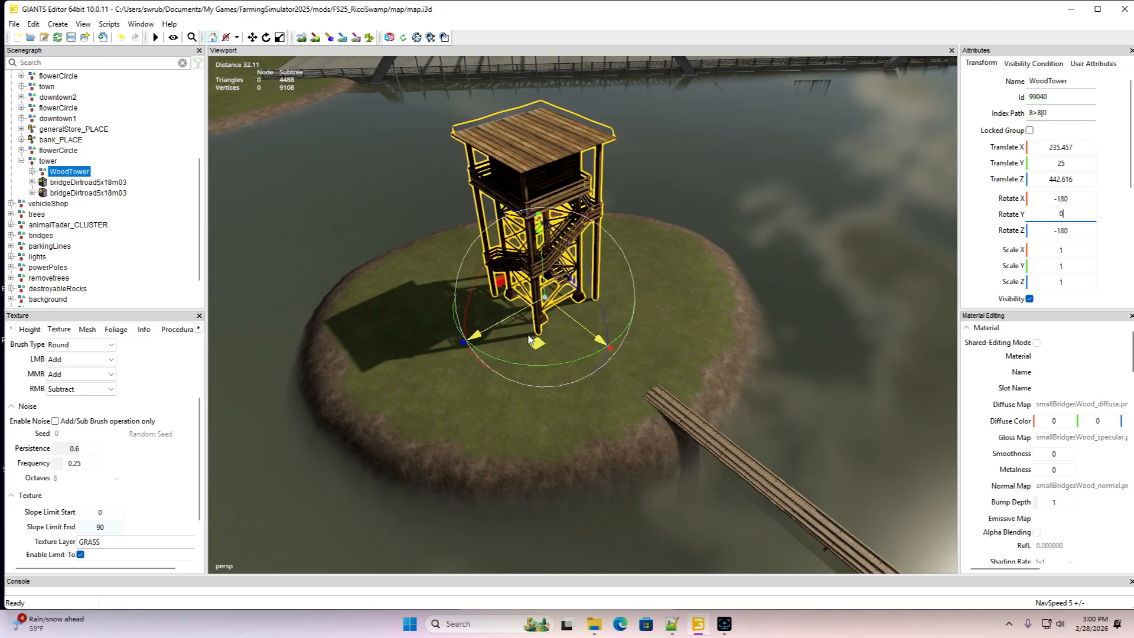
Move WoodTower horizontally across the island to about X 238.427, Z 440.837, and save the map
{"action": "left_click_drag", "start_coordinate": [476, 335], "coordinate": [460, 343]}
{"action": "left_click_drag", "start_coordinate": [559, 334], "coordinate": [463, 307]}
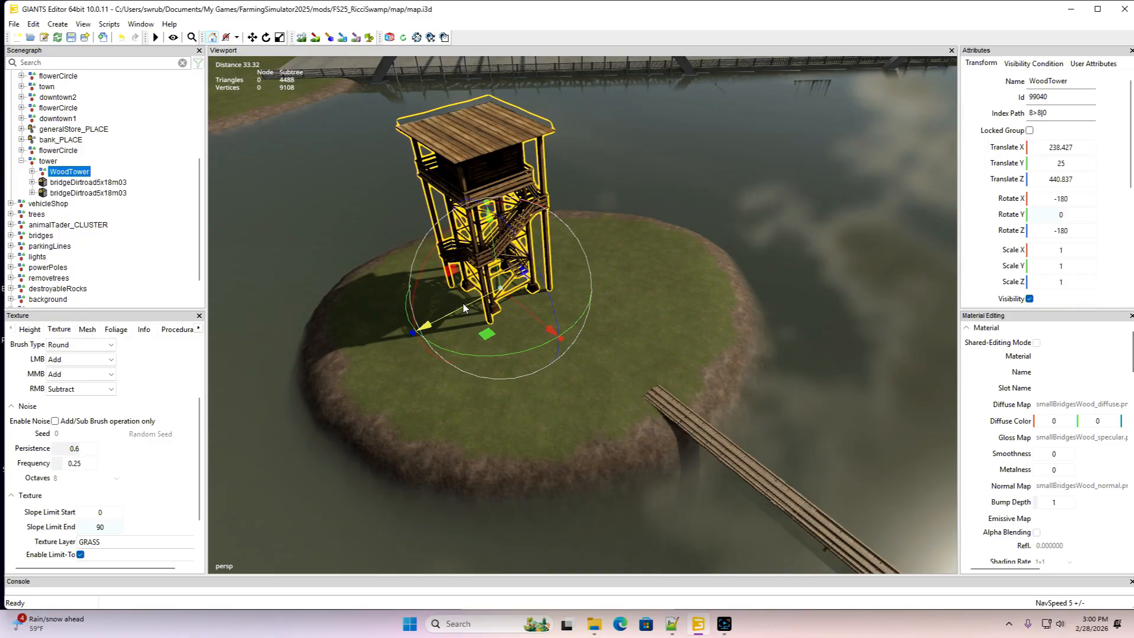
{"action": "left_click", "coordinate": [72, 38]}
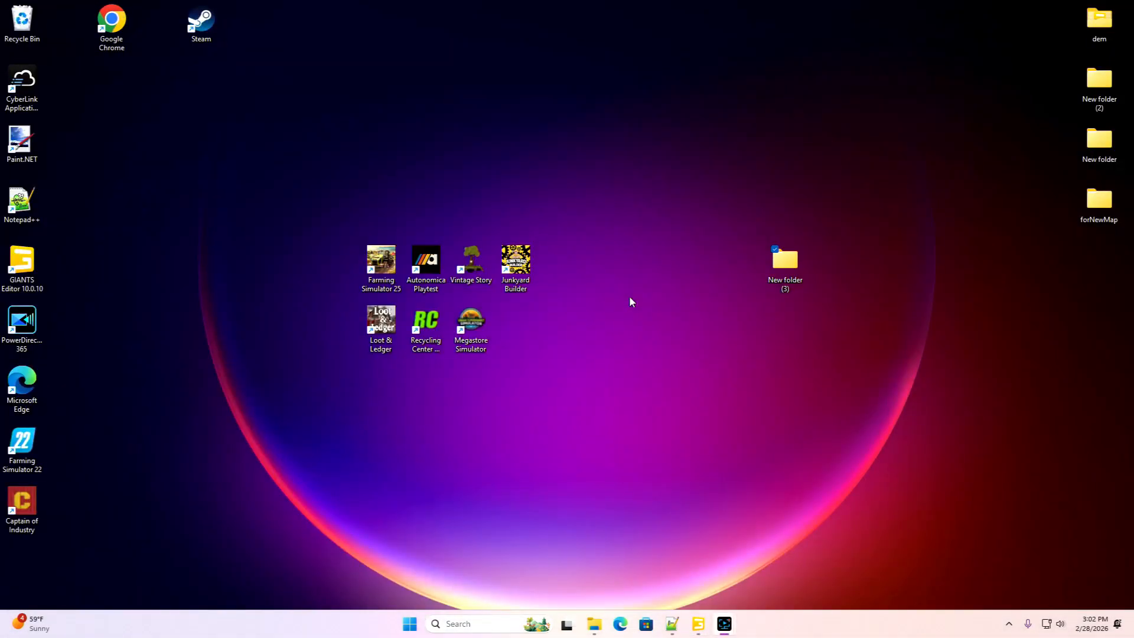
Minimize GIANTS Editor and open the bookmarked Farming Simulator ModHub page in Google Chrome
{"action": "left_click", "coordinate": [698, 625]}
{"action": "left_click", "coordinate": [1070, 11]}
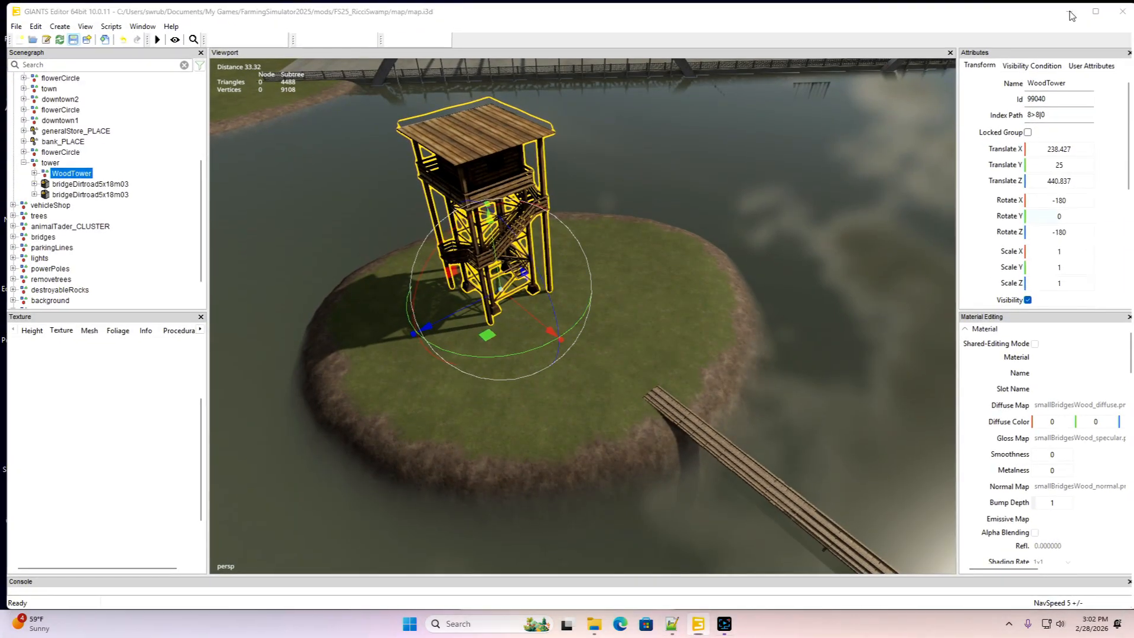
{"action": "right_click", "coordinate": [117, 24]}
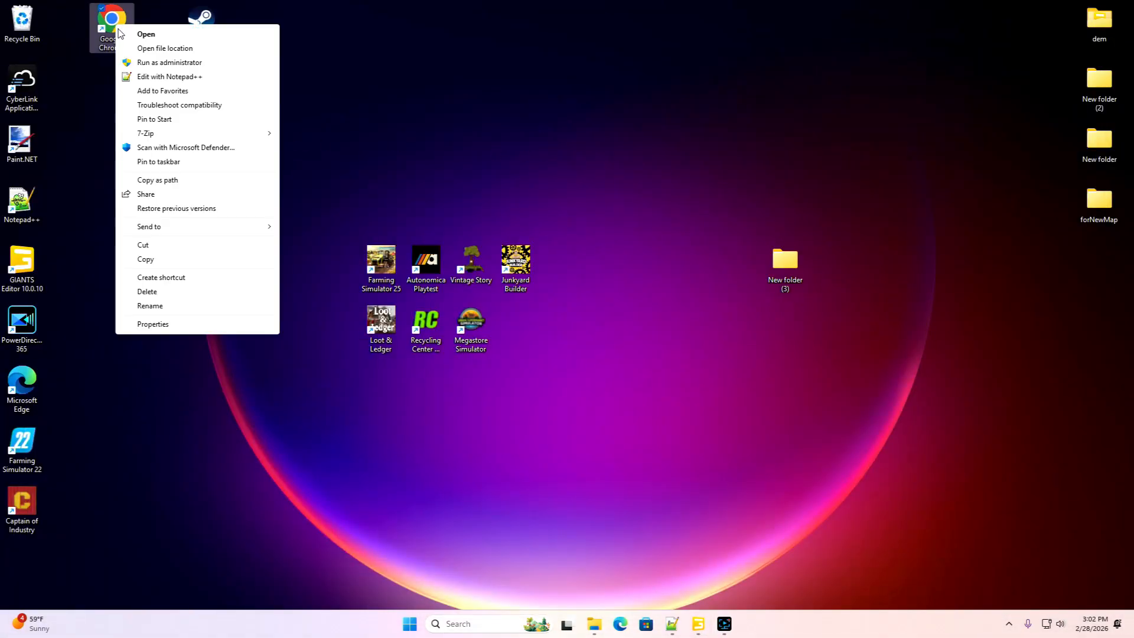
{"action": "left_click", "coordinate": [146, 33]}
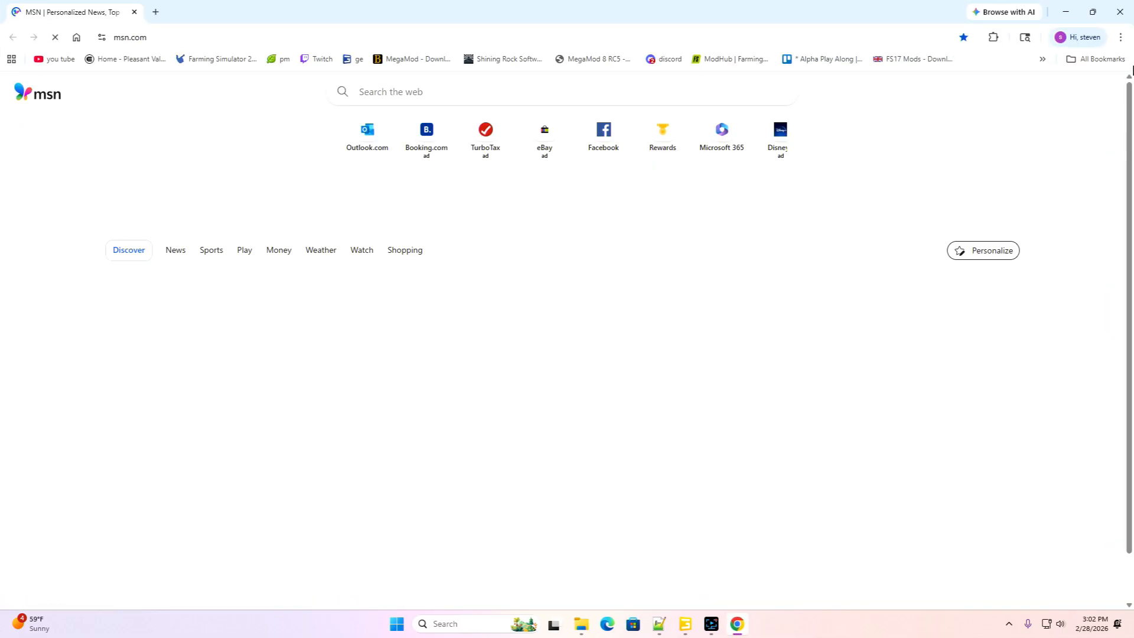
{"action": "left_click", "coordinate": [1120, 37]}
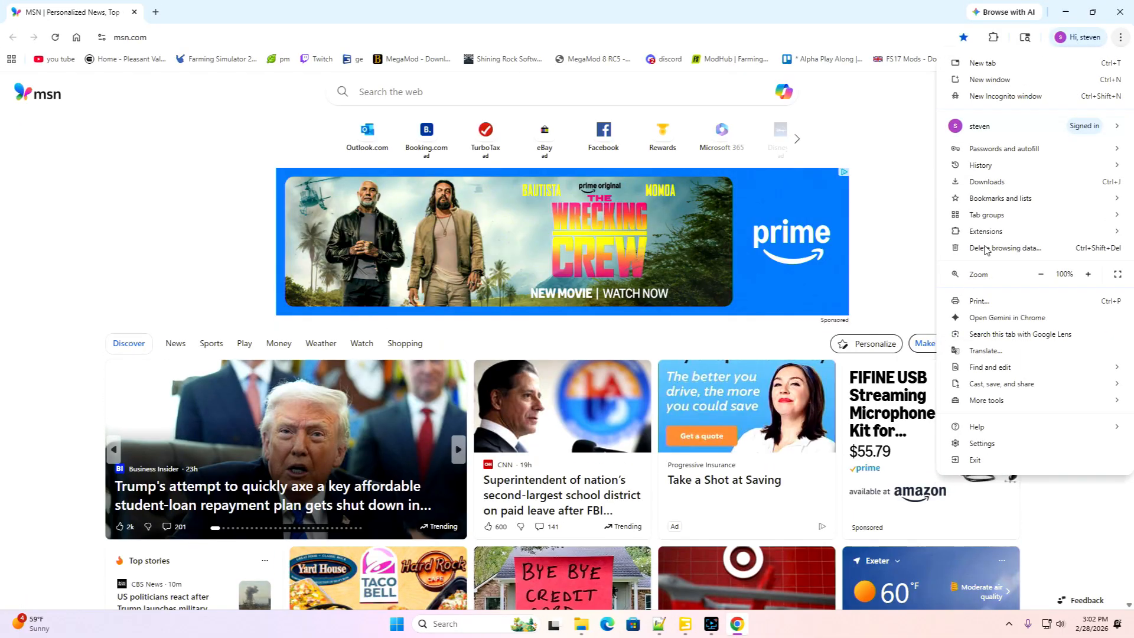
{"action": "mouse_move", "coordinate": [975, 203]}
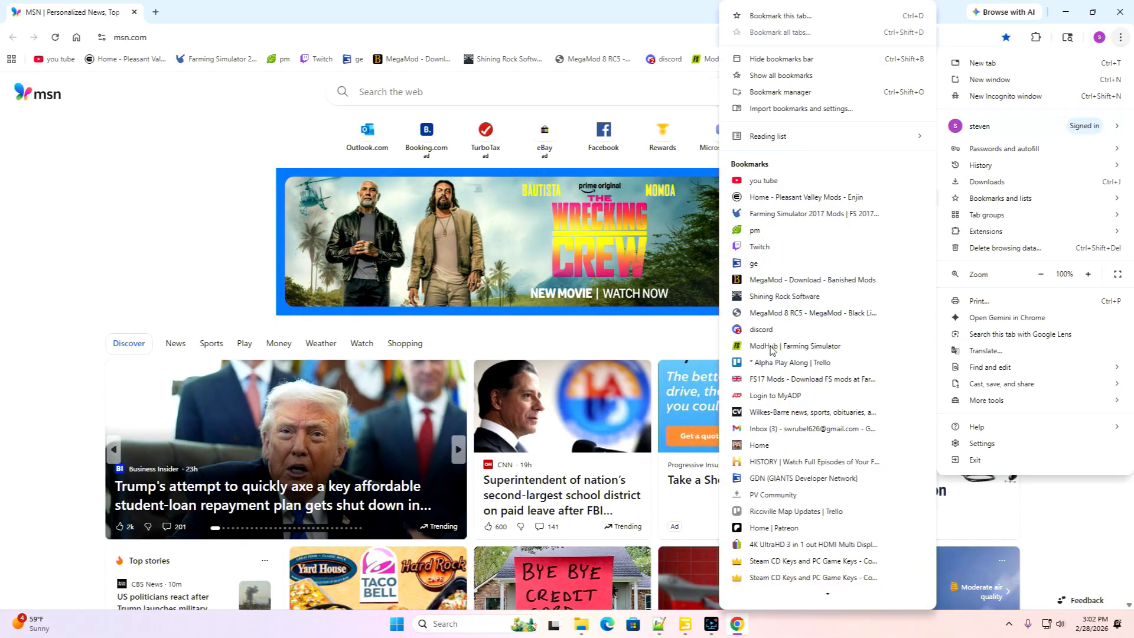
{"action": "left_click", "coordinate": [771, 348]}
Search the ModHub mods for "picnic"
{"action": "left_click", "coordinate": [741, 376]}
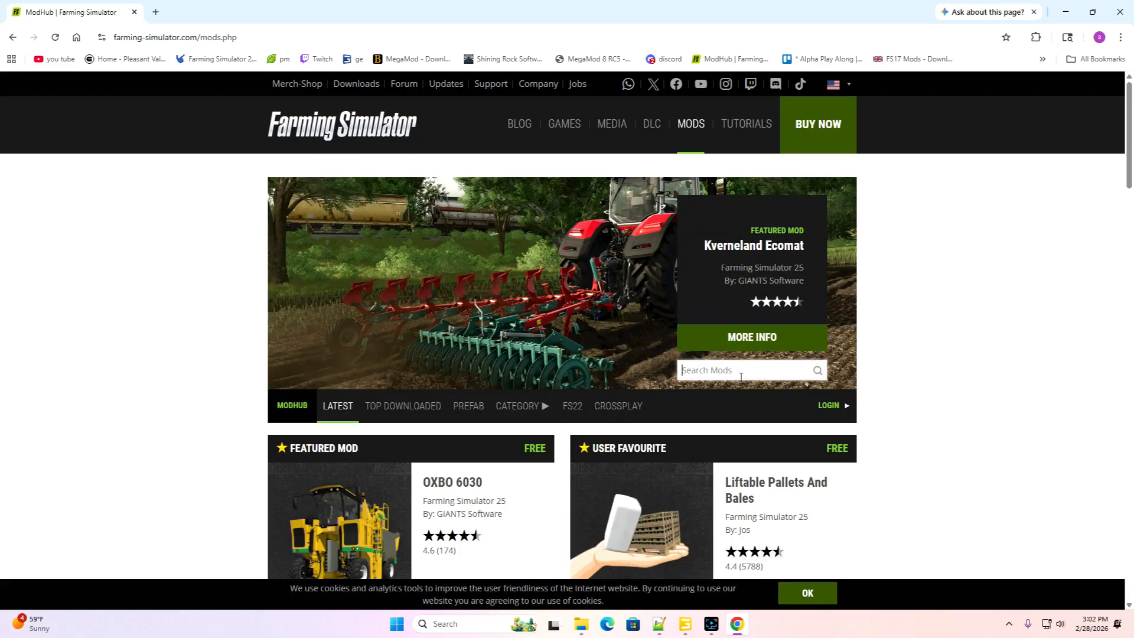
{"action": "type", "text": "picnic"}
{"action": "key", "text": "Return"}
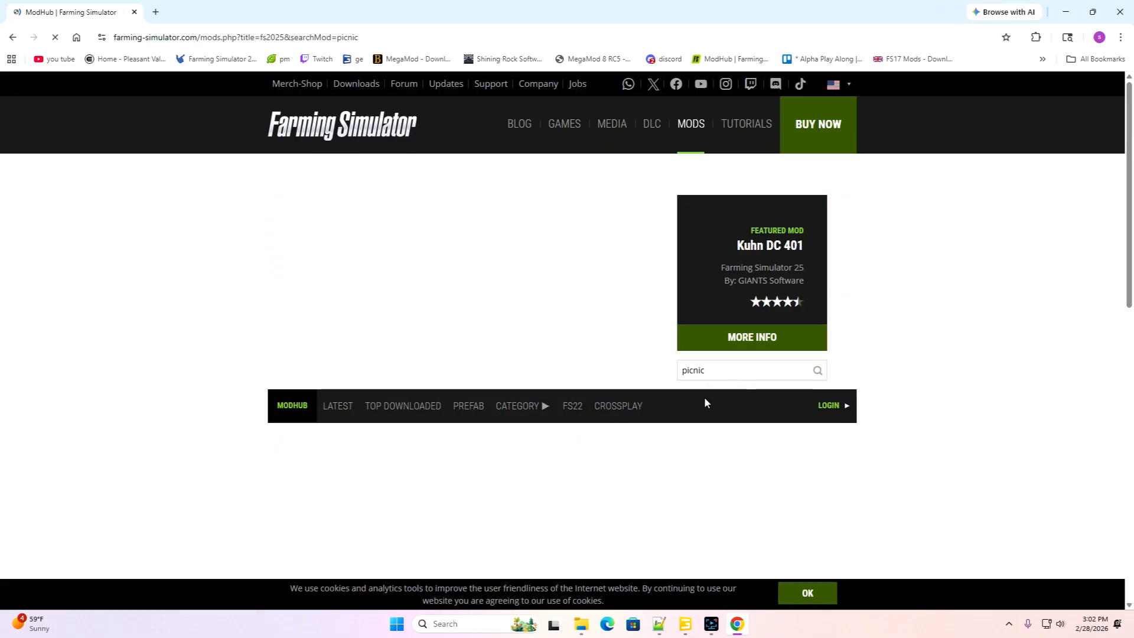
{"action": "scroll", "coordinate": [673, 405], "scroll_direction": "down", "scroll_amount": 1}
{"action": "scroll", "coordinate": [675, 410], "scroll_direction": "down", "scroll_amount": 2}
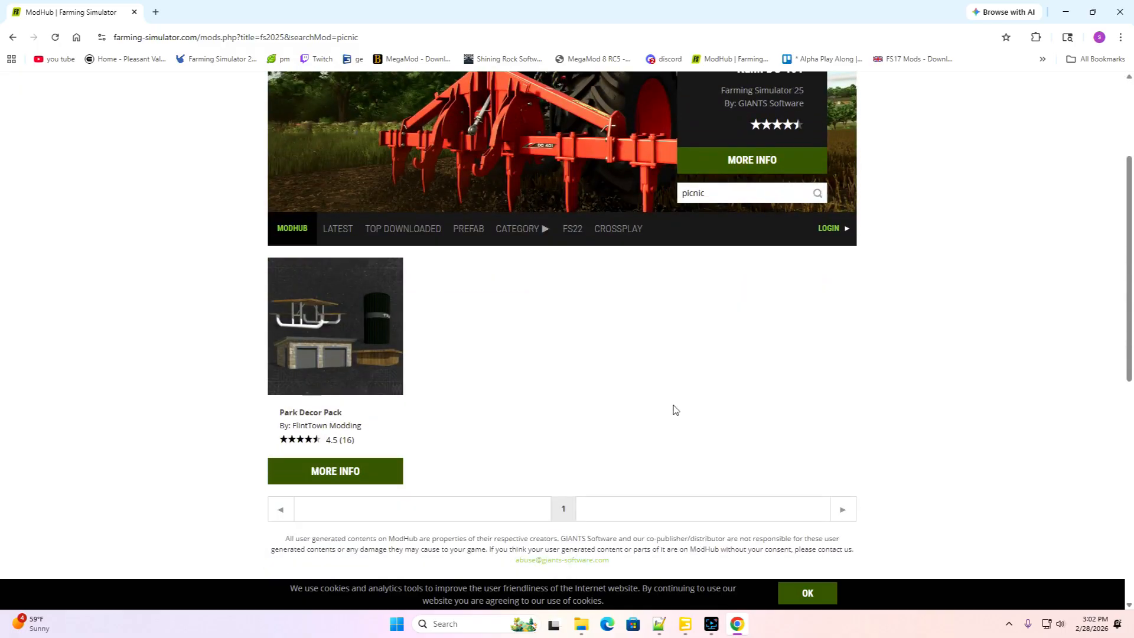
Open the details of the Park Decor Pack mod and look through its description and all screenshots
{"action": "left_click", "coordinate": [334, 473]}
{"action": "scroll", "coordinate": [625, 402], "scroll_direction": "down", "scroll_amount": 1}
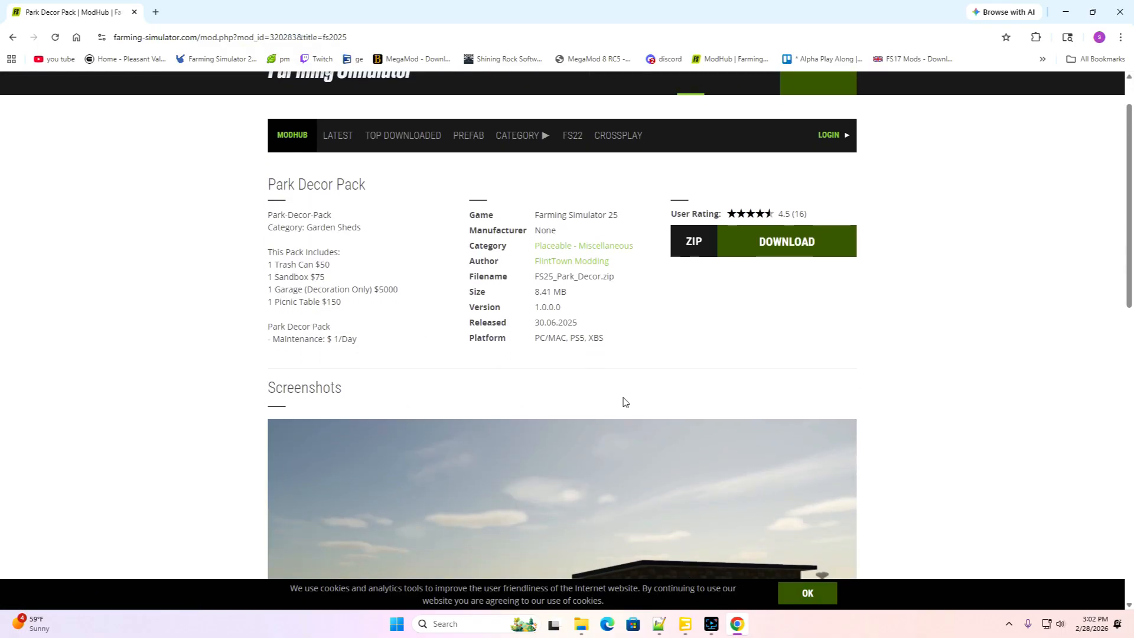
{"action": "scroll", "coordinate": [625, 402], "scroll_direction": "down", "scroll_amount": 5}
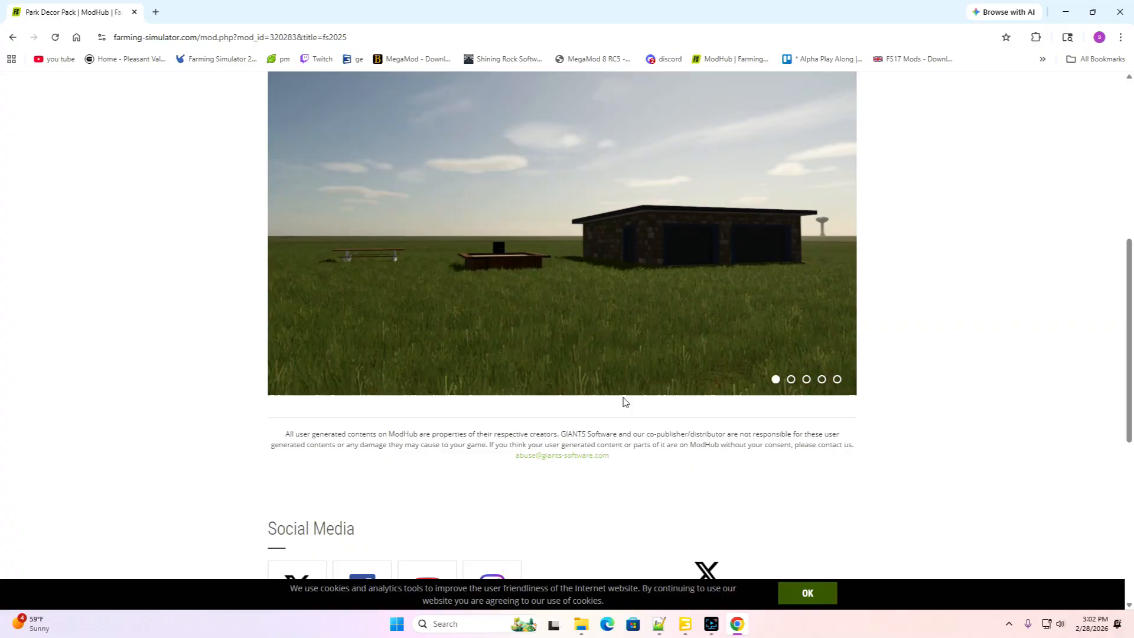
{"action": "left_click", "coordinate": [792, 380]}
{"action": "left_click", "coordinate": [807, 380]}
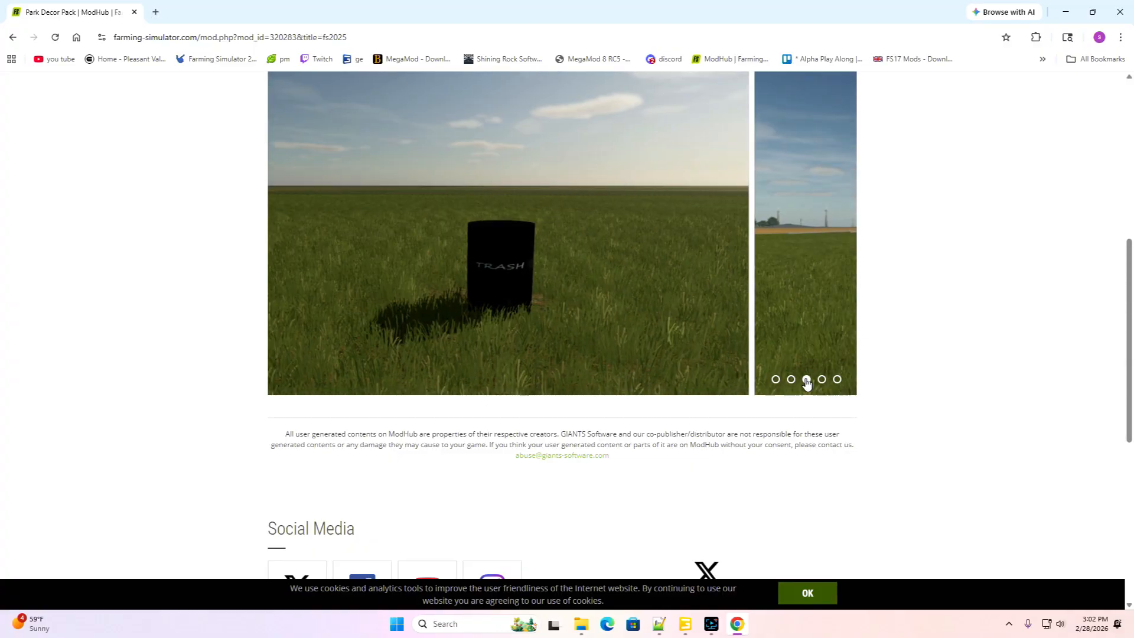
{"action": "left_click", "coordinate": [822, 380]}
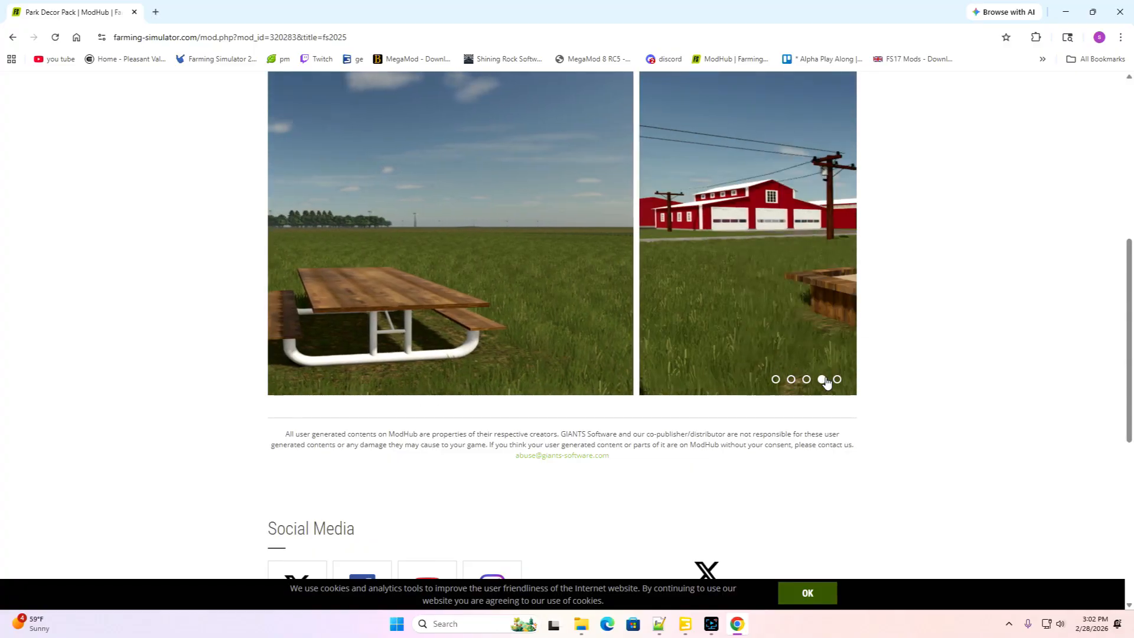
{"action": "left_click", "coordinate": [838, 380]}
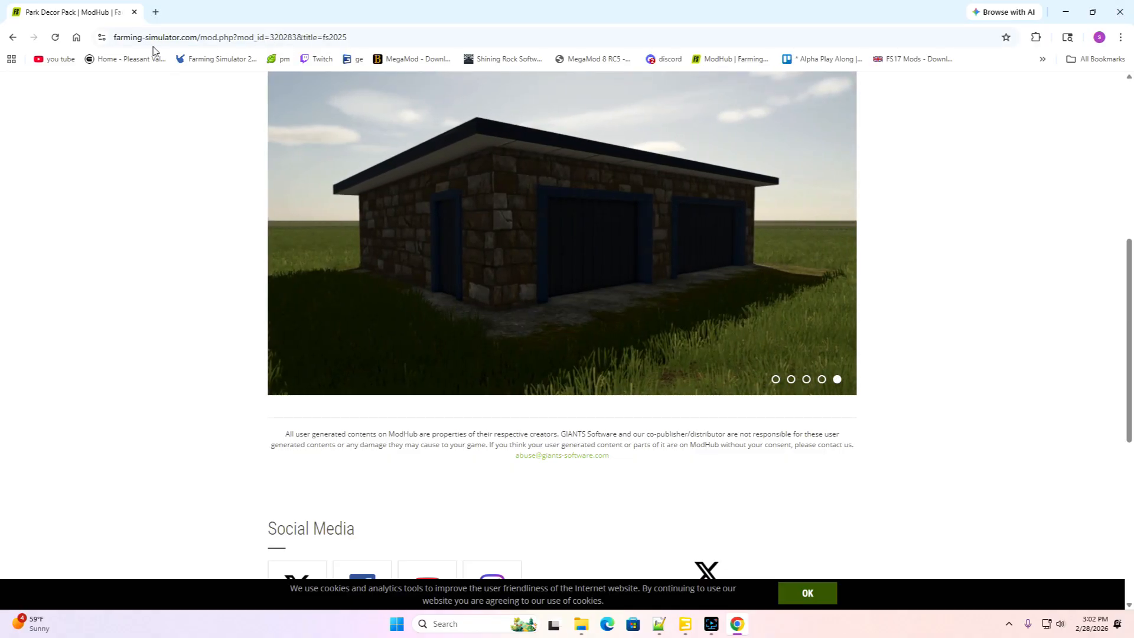
Return to the ModHub listing, search for "table", and look through the first page of results for picnic furniture
{"action": "left_click", "coordinate": [13, 38]}
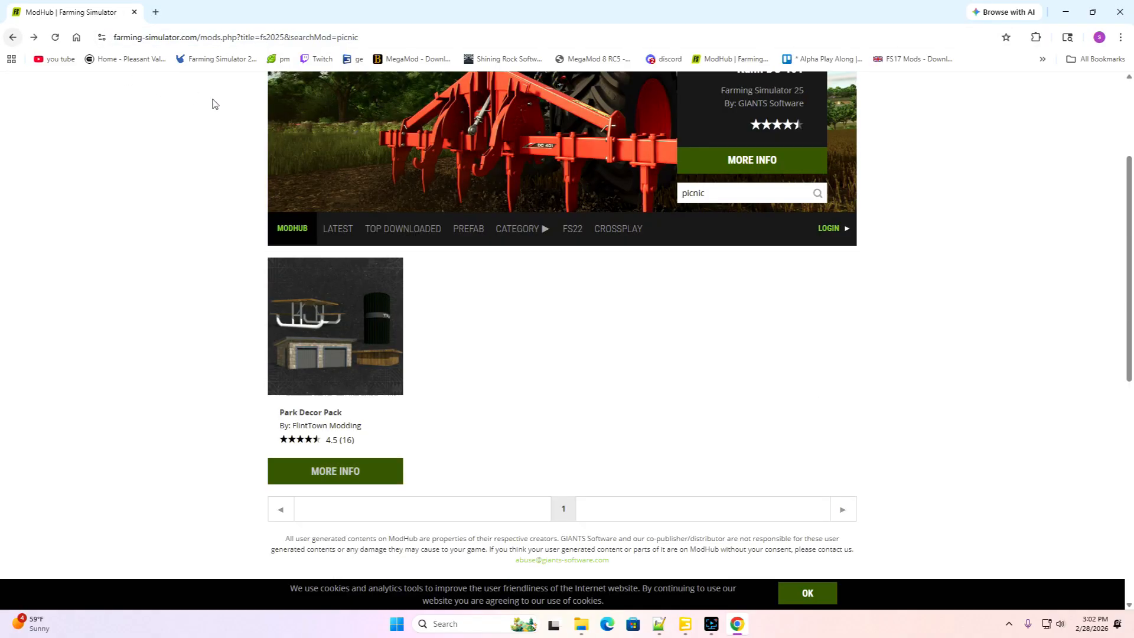
{"action": "double_click", "coordinate": [712, 195]}
{"action": "type", "text": "tabl"}
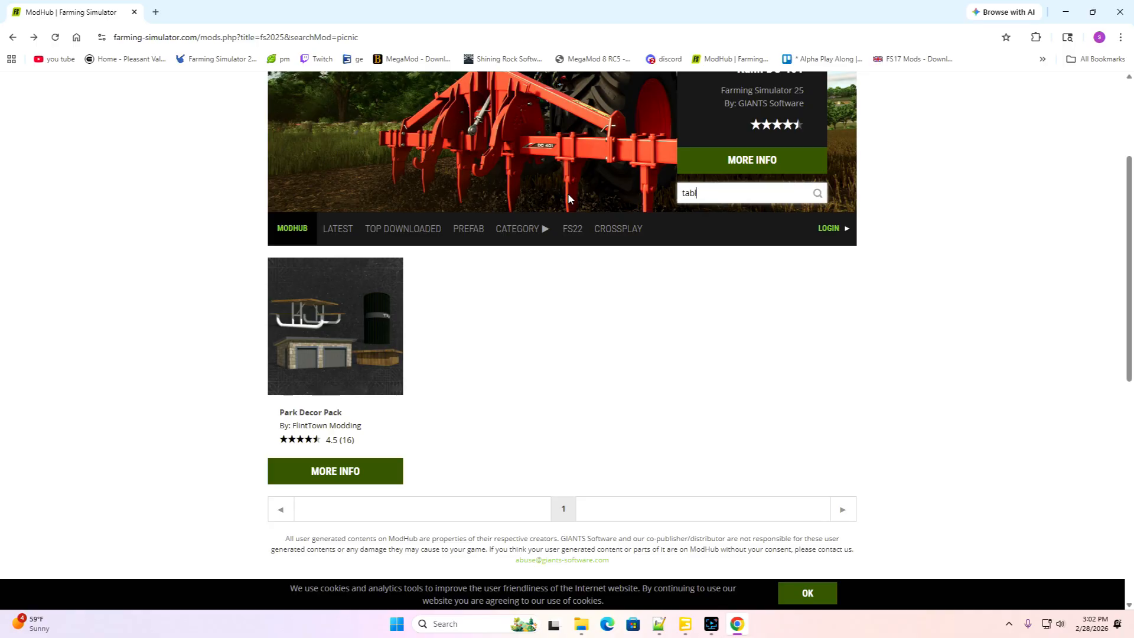
{"action": "type", "text": "e"}
{"action": "key", "text": "Return"}
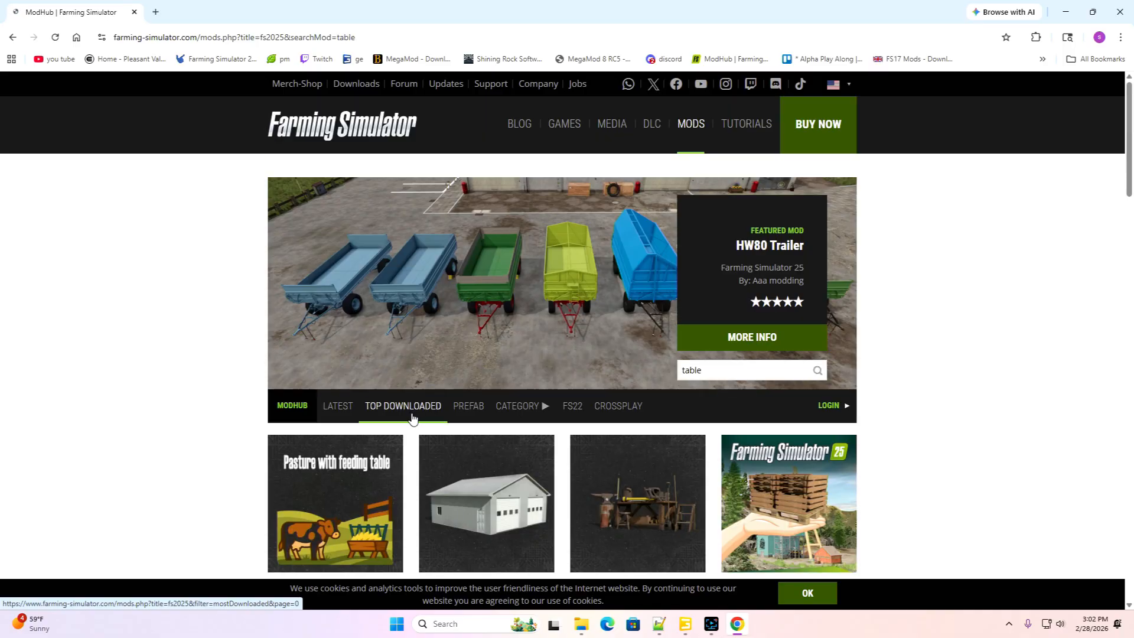
{"action": "scroll", "coordinate": [412, 418], "scroll_direction": "down", "scroll_amount": 4}
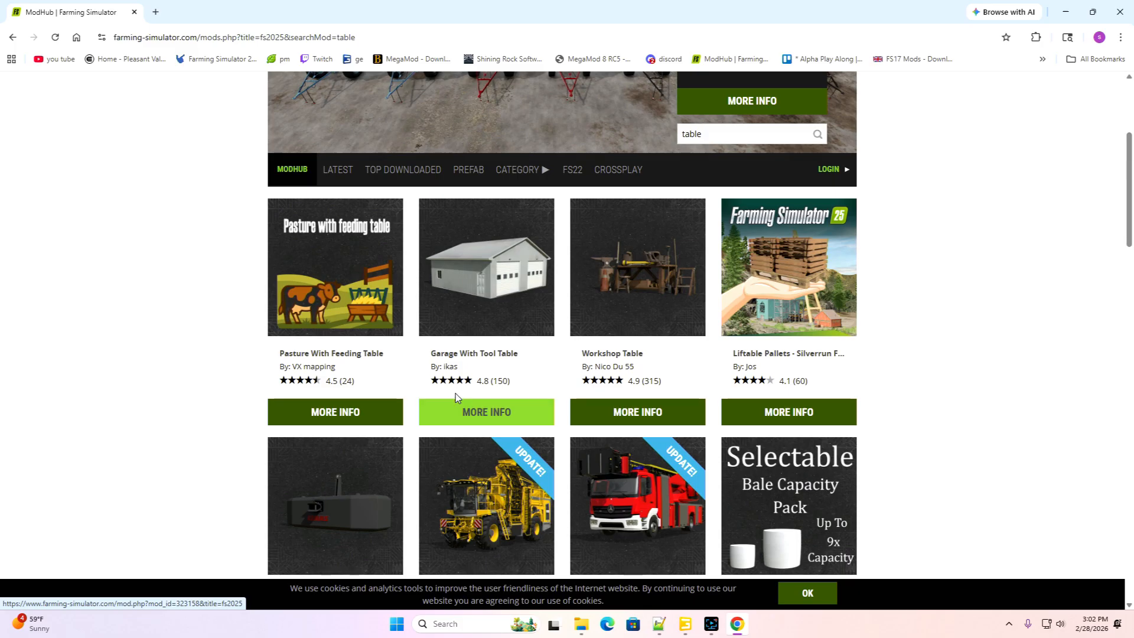
{"action": "scroll", "coordinate": [458, 394], "scroll_direction": "down", "scroll_amount": 1}
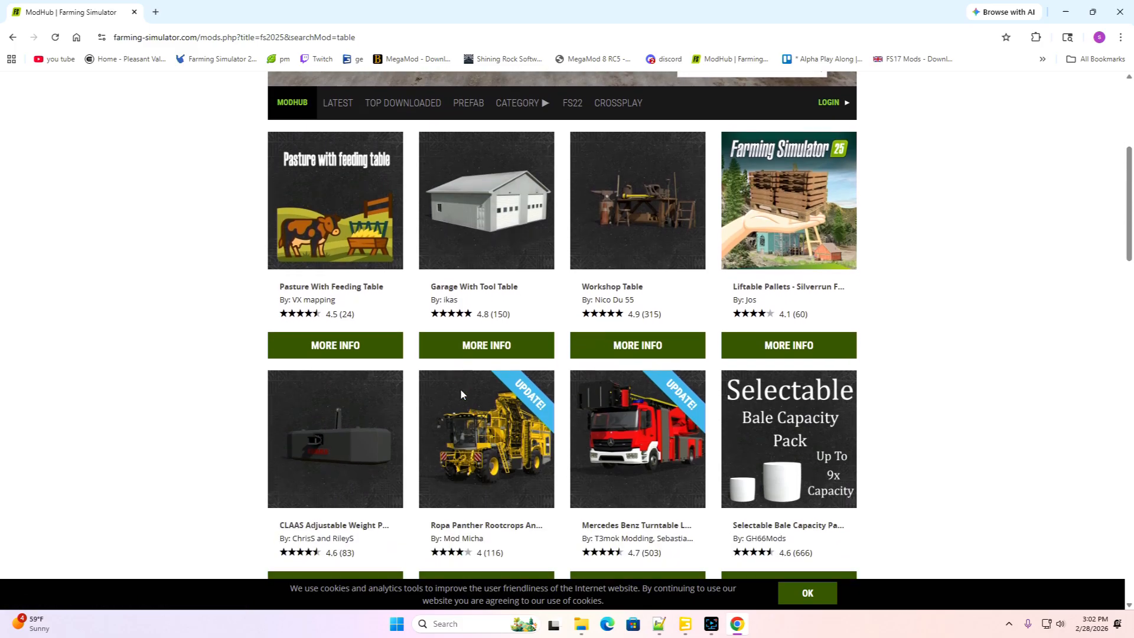
{"action": "scroll", "coordinate": [461, 394], "scroll_direction": "down", "scroll_amount": 7}
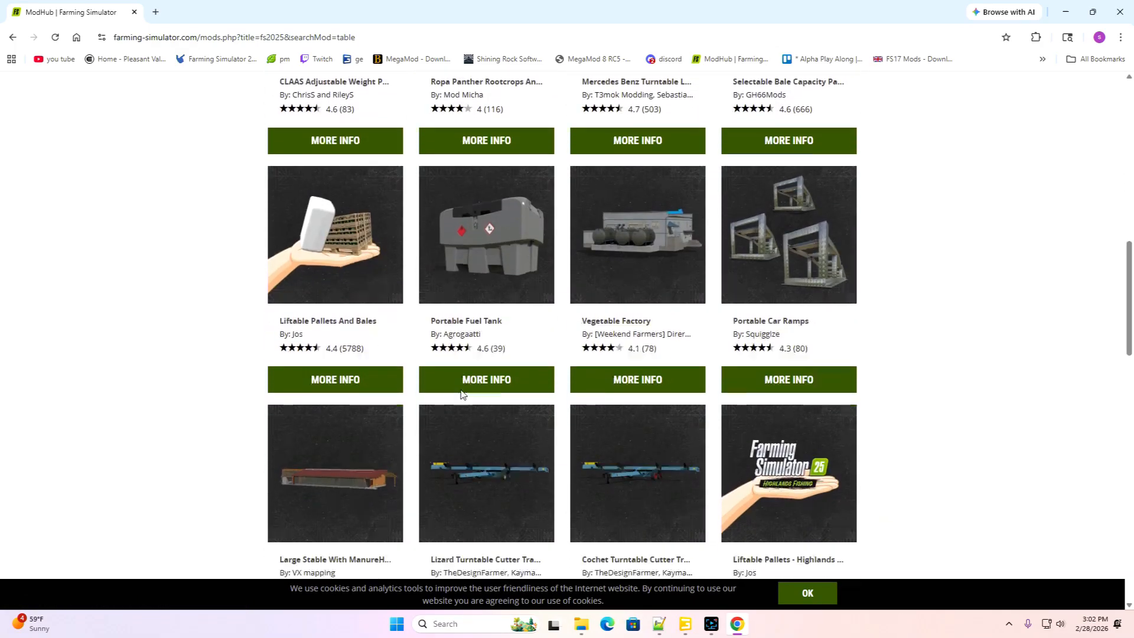
{"action": "scroll", "coordinate": [461, 394], "scroll_direction": "down", "scroll_amount": 7}
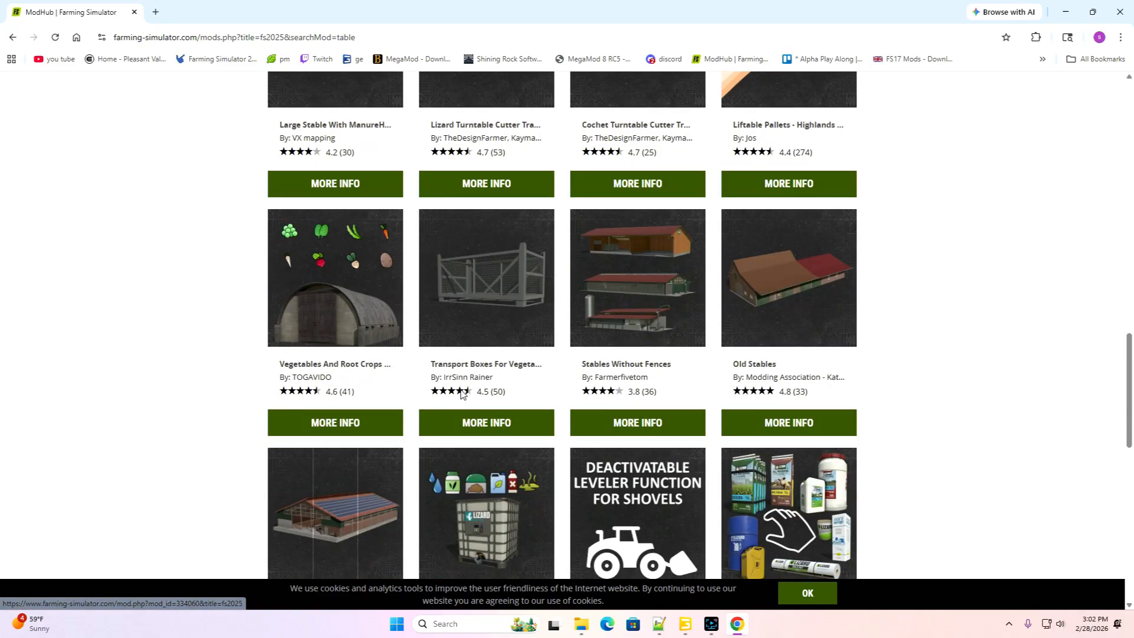
{"action": "scroll", "coordinate": [461, 394], "scroll_direction": "down", "scroll_amount": 5}
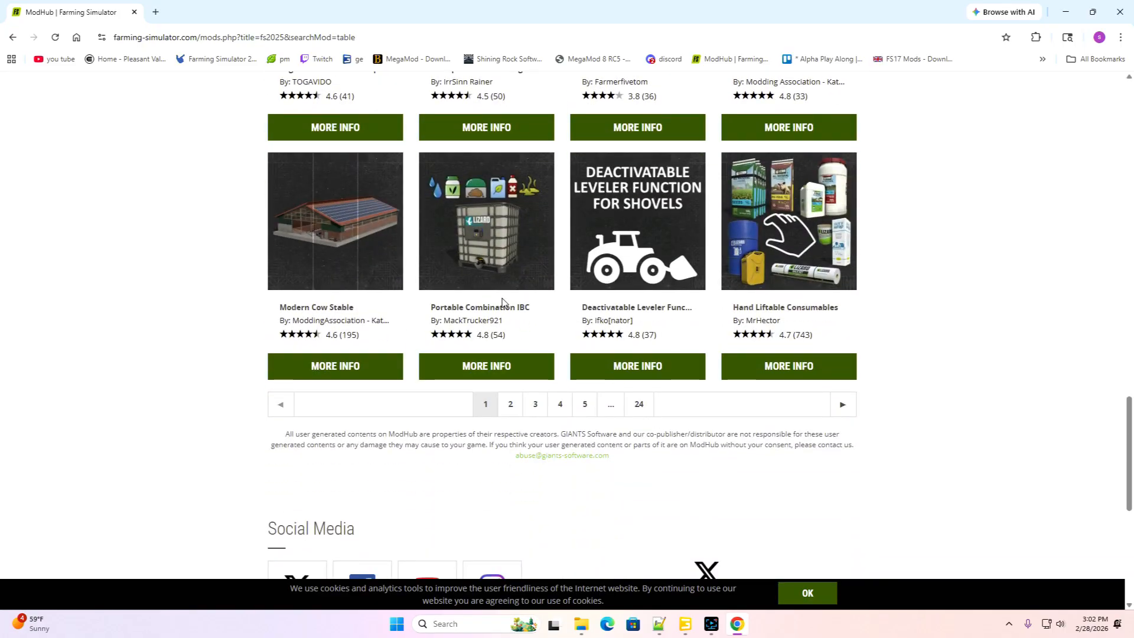
{"action": "scroll", "coordinate": [499, 295], "scroll_direction": "up", "scroll_amount": 15}
{"action": "scroll", "coordinate": [493, 271], "scroll_direction": "up", "scroll_amount": 4}
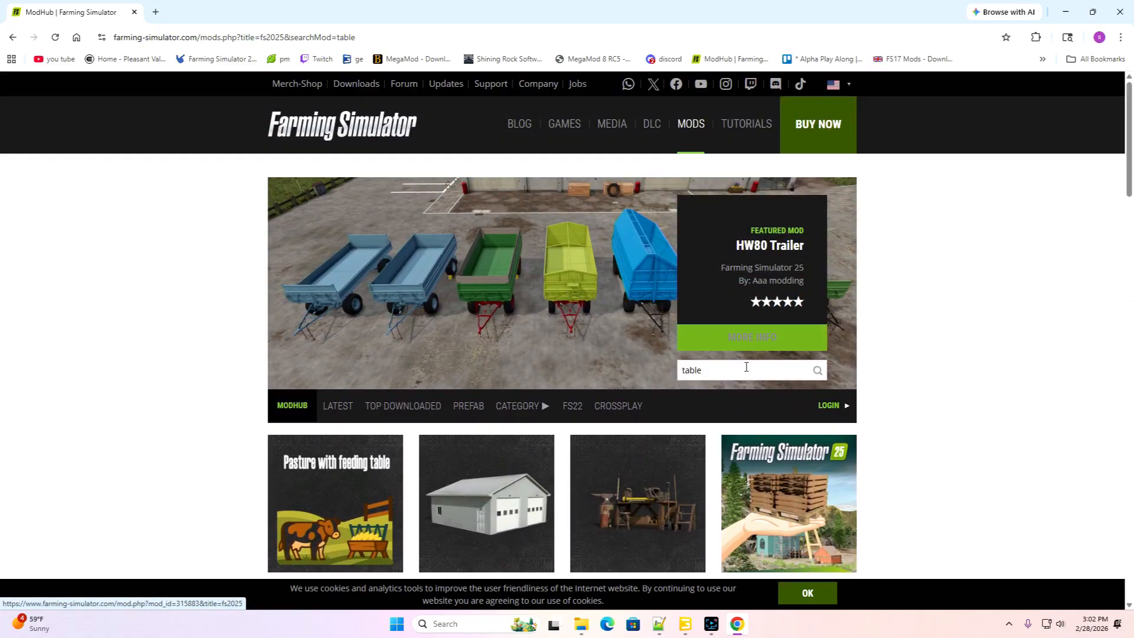
Search the ModHub mods for "decorat" and look through the first page of results for picnic or park decorations
{"action": "double_click", "coordinate": [716, 371]}
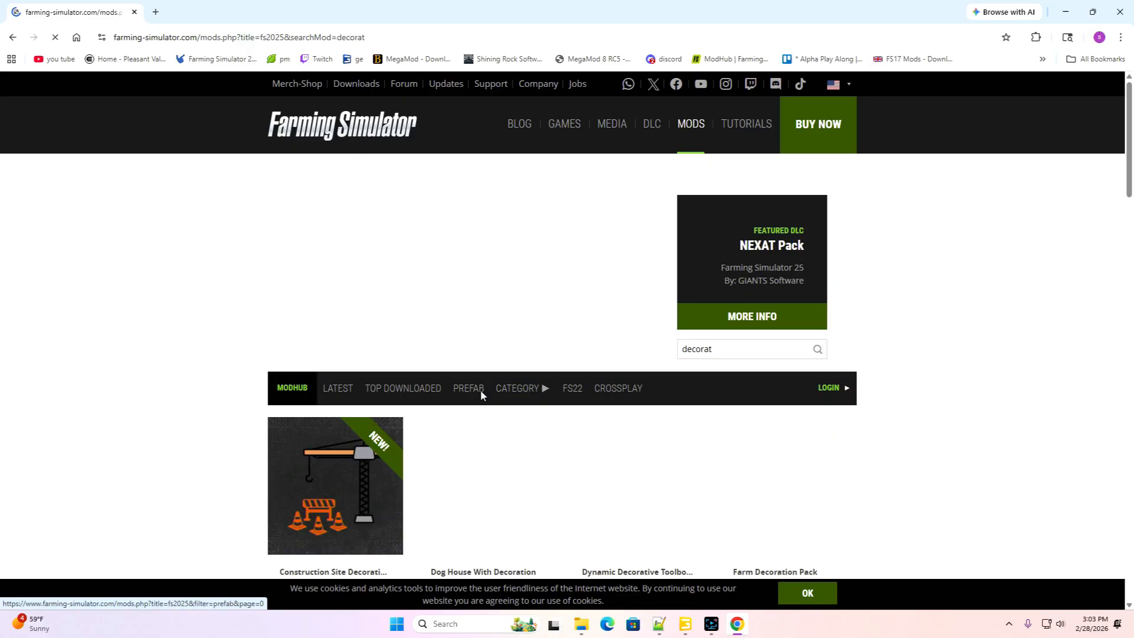
{"action": "scroll", "coordinate": [412, 451], "scroll_direction": "down", "scroll_amount": 1}
{"action": "scroll", "coordinate": [412, 452], "scroll_direction": "down", "scroll_amount": 1}
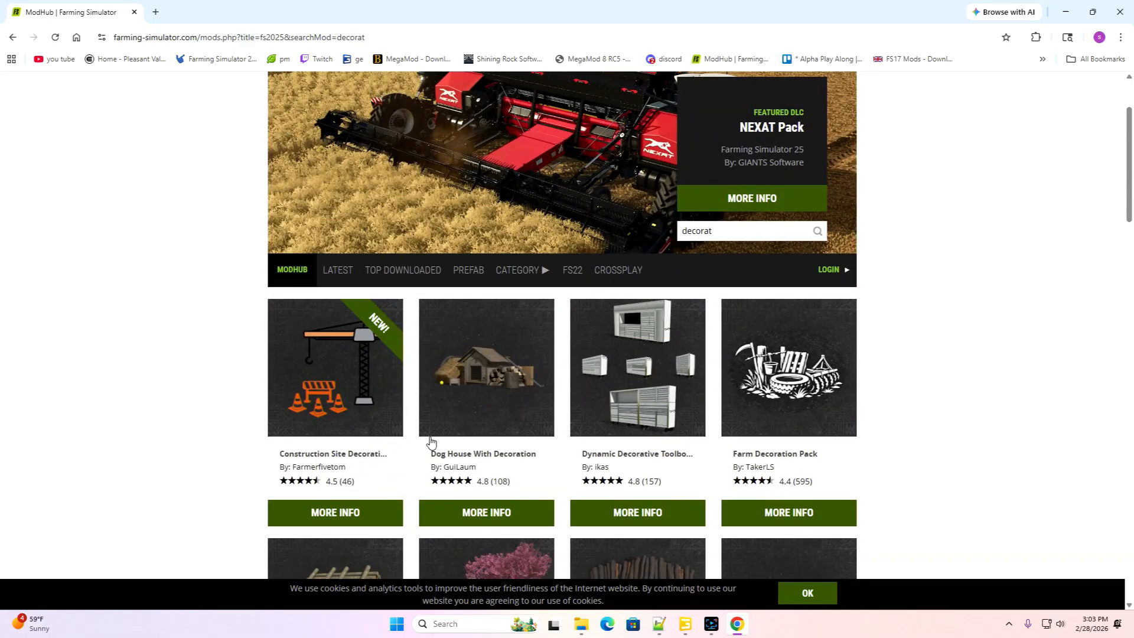
{"action": "scroll", "coordinate": [431, 441], "scroll_direction": "down", "scroll_amount": 4}
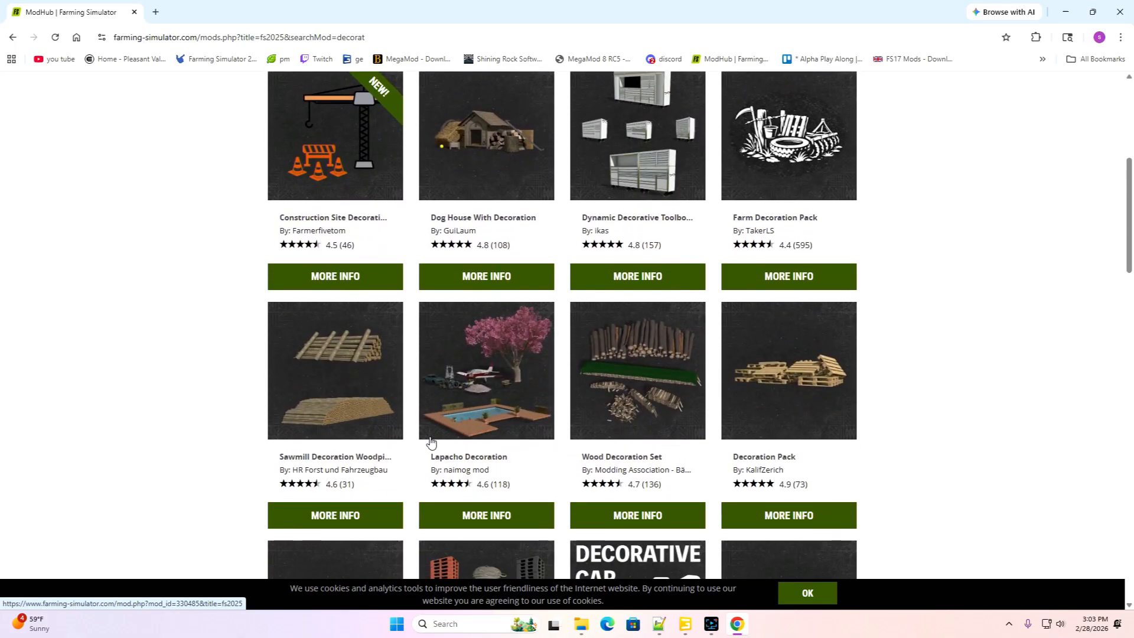
{"action": "scroll", "coordinate": [431, 442], "scroll_direction": "down", "scroll_amount": 1}
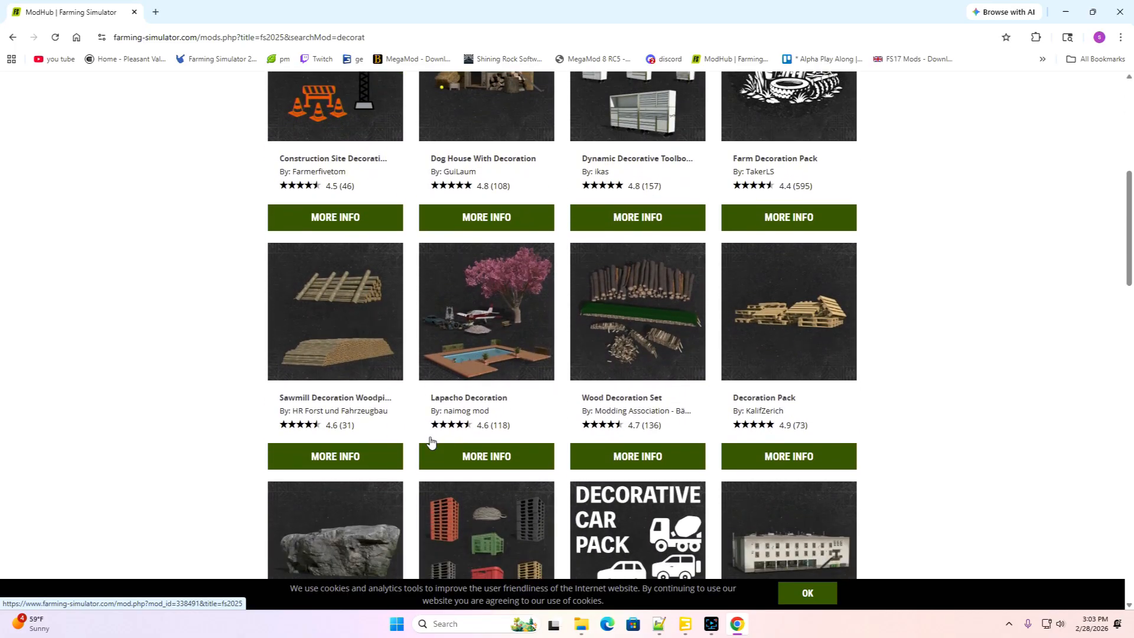
{"action": "scroll", "coordinate": [430, 440], "scroll_direction": "down", "scroll_amount": 5}
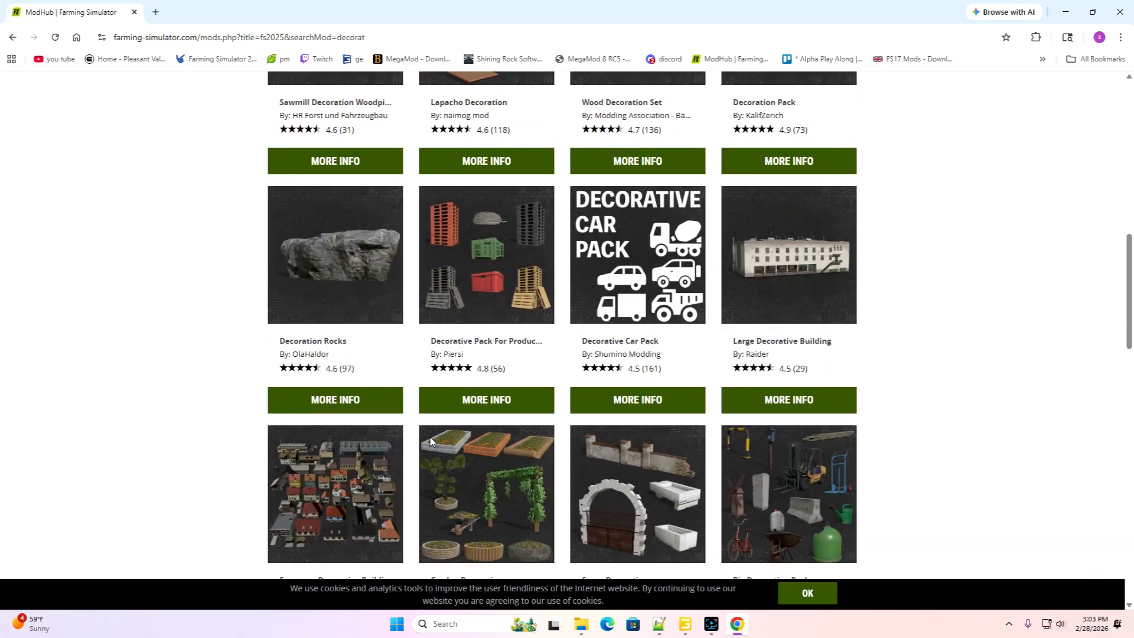
{"action": "scroll", "coordinate": [430, 440], "scroll_direction": "down", "scroll_amount": 2}
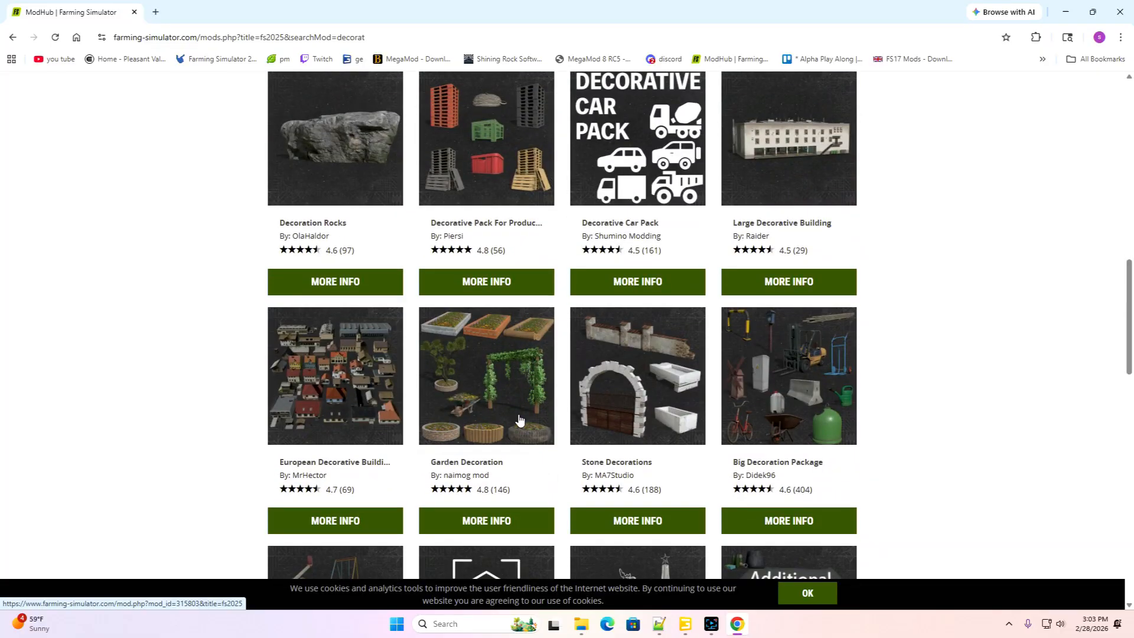
{"action": "scroll", "coordinate": [518, 420], "scroll_direction": "down", "scroll_amount": 3}
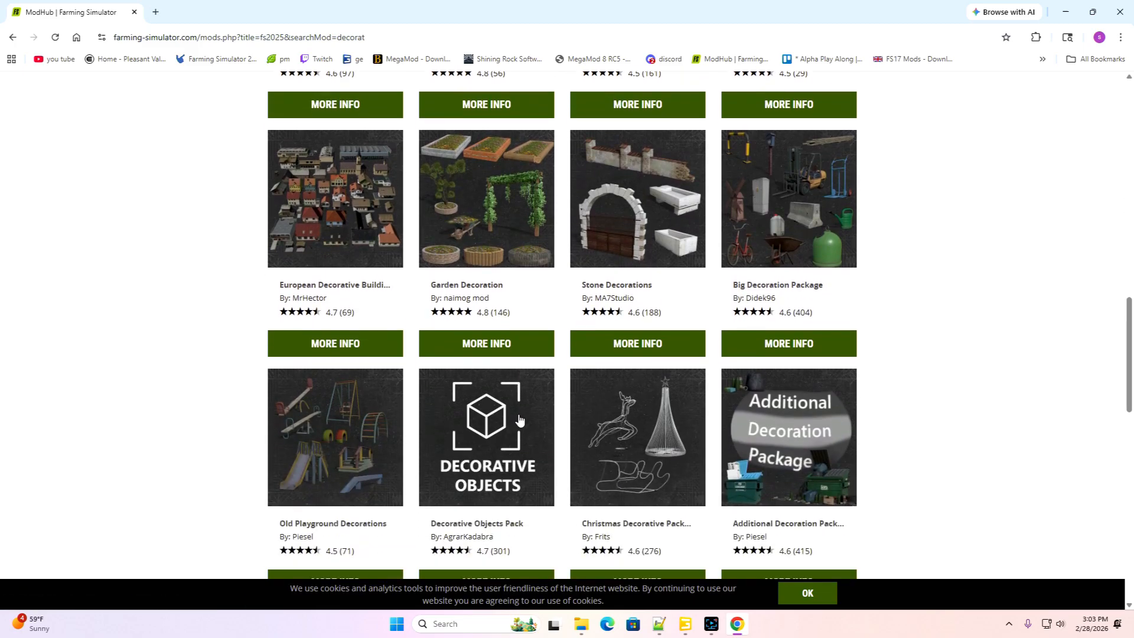
{"action": "scroll", "coordinate": [518, 419], "scroll_direction": "down", "scroll_amount": 2}
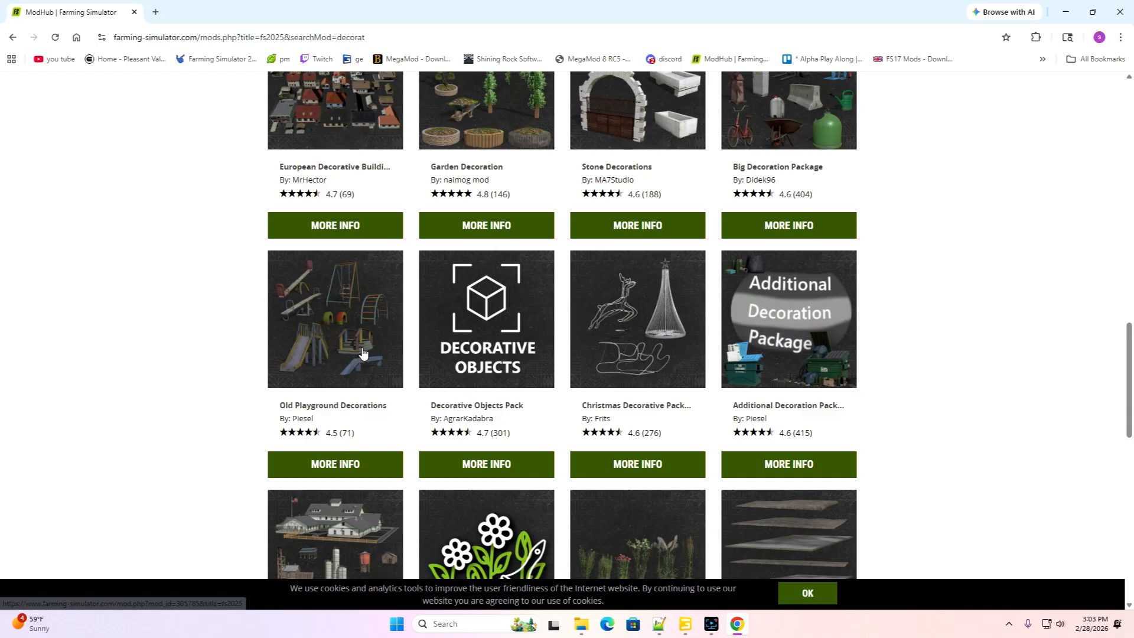
{"action": "scroll", "coordinate": [363, 352], "scroll_direction": "down", "scroll_amount": 1}
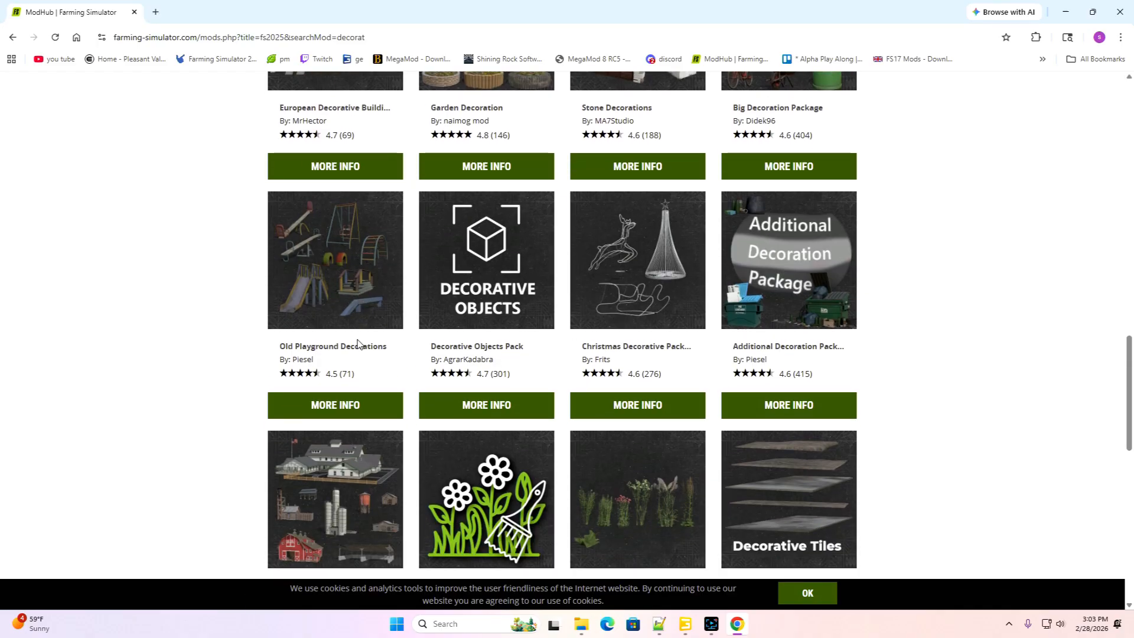
{"action": "scroll", "coordinate": [372, 338], "scroll_direction": "down", "scroll_amount": 4}
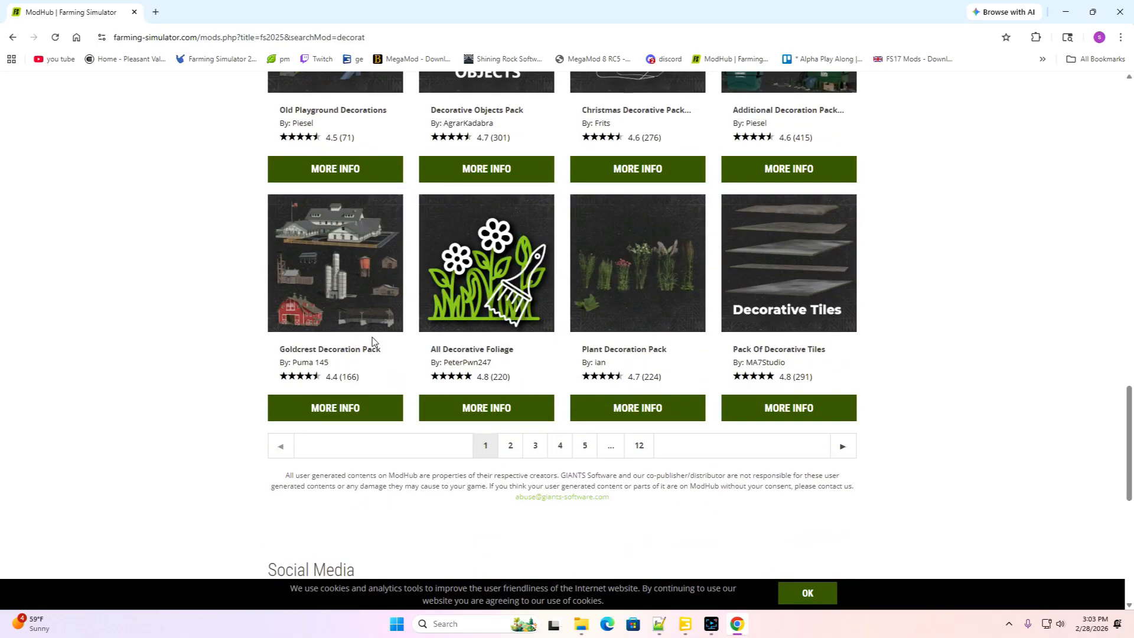
Look through pages 2 and 3 of the "decorat" results for suitable decoration mods
{"action": "left_click", "coordinate": [511, 445]}
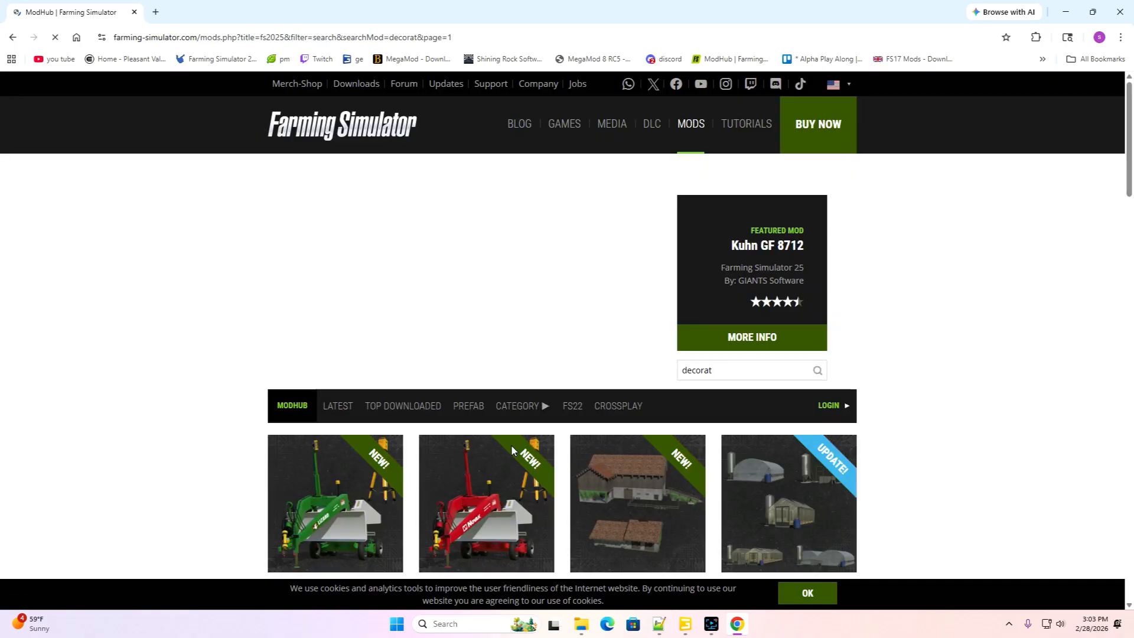
{"action": "scroll", "coordinate": [512, 450], "scroll_direction": "down", "scroll_amount": 10}
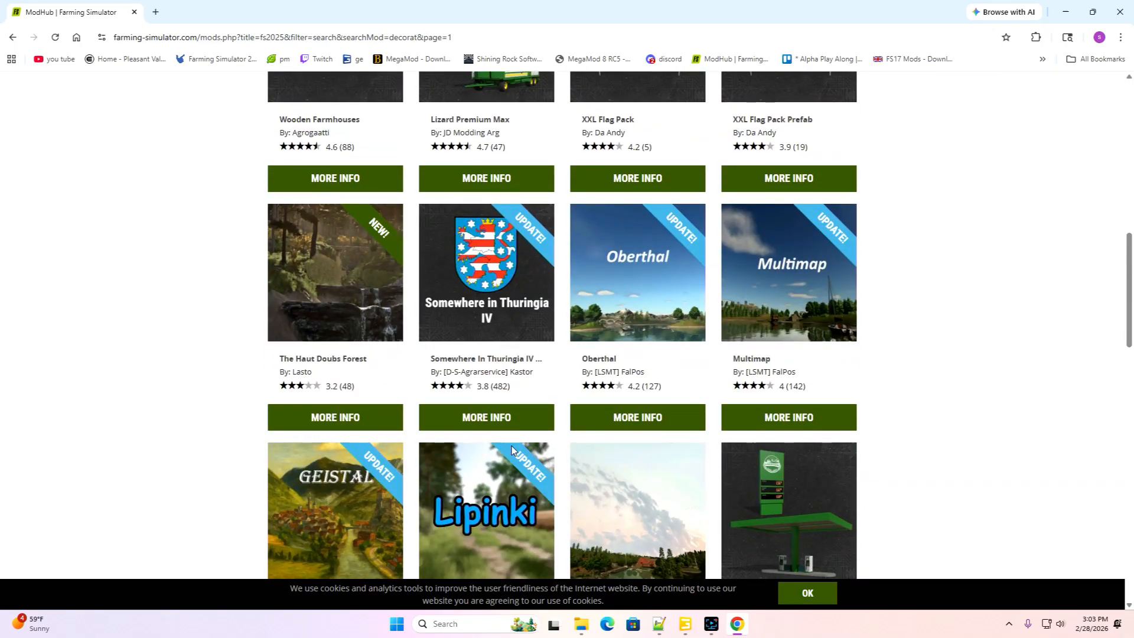
{"action": "scroll", "coordinate": [512, 450], "scroll_direction": "down", "scroll_amount": 12}
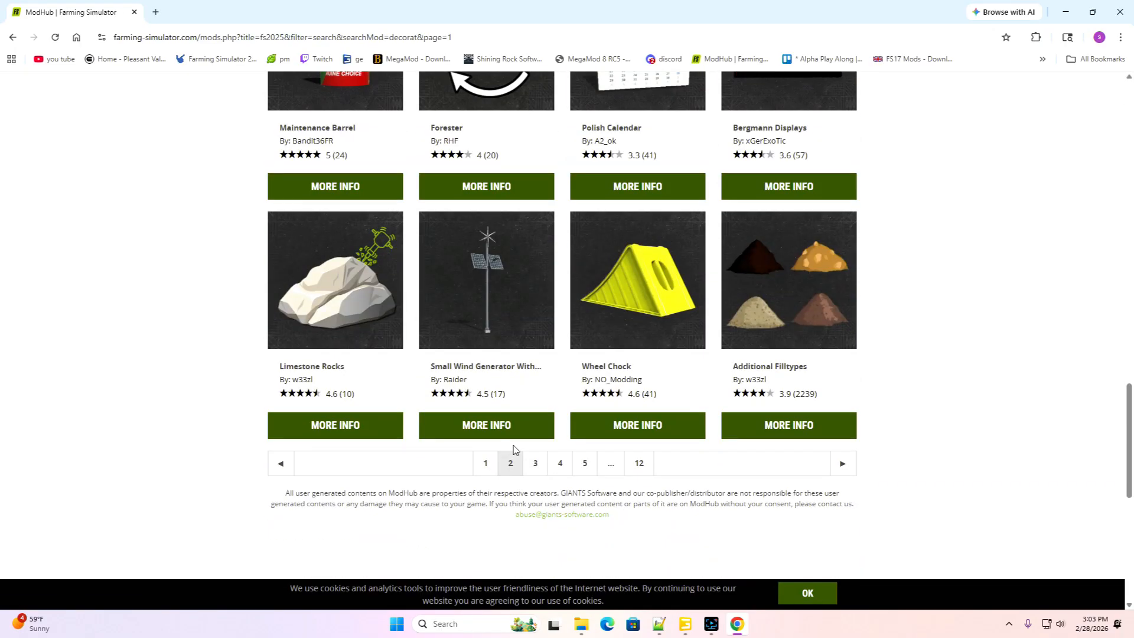
{"action": "left_click", "coordinate": [535, 463]}
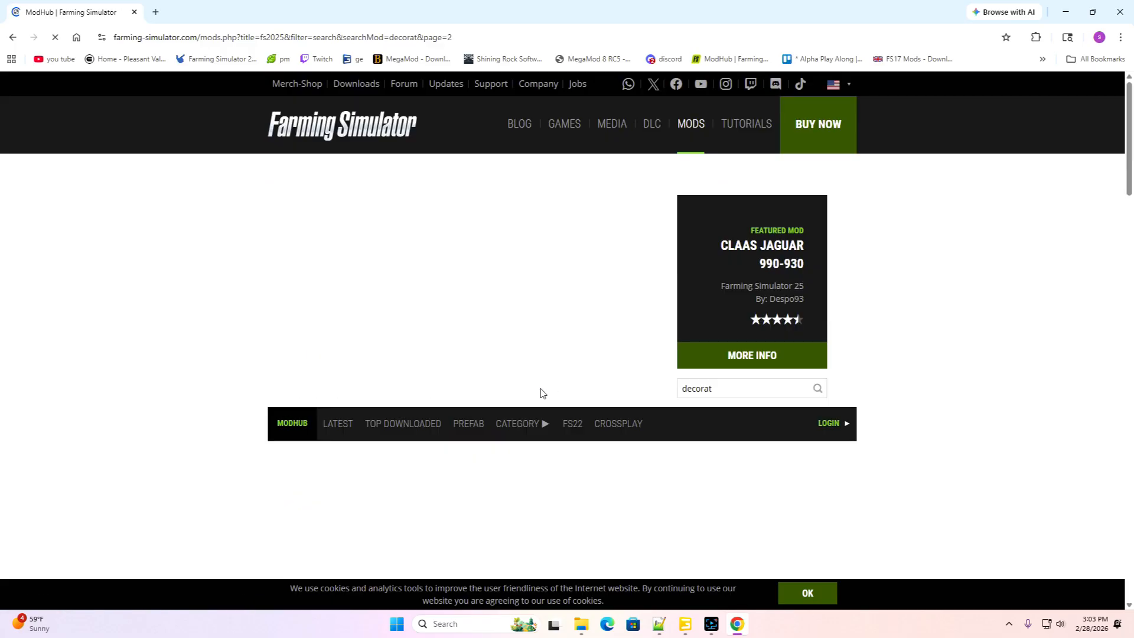
{"action": "scroll", "coordinate": [540, 390], "scroll_direction": "down", "scroll_amount": 4}
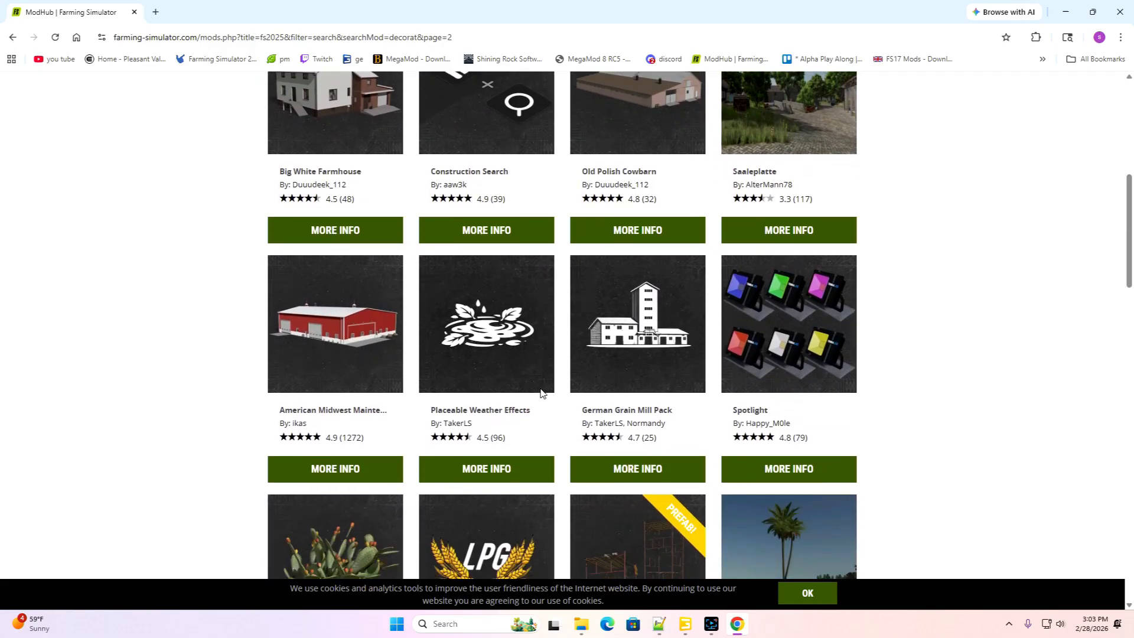
{"action": "scroll", "coordinate": [540, 393], "scroll_direction": "down", "scroll_amount": 3}
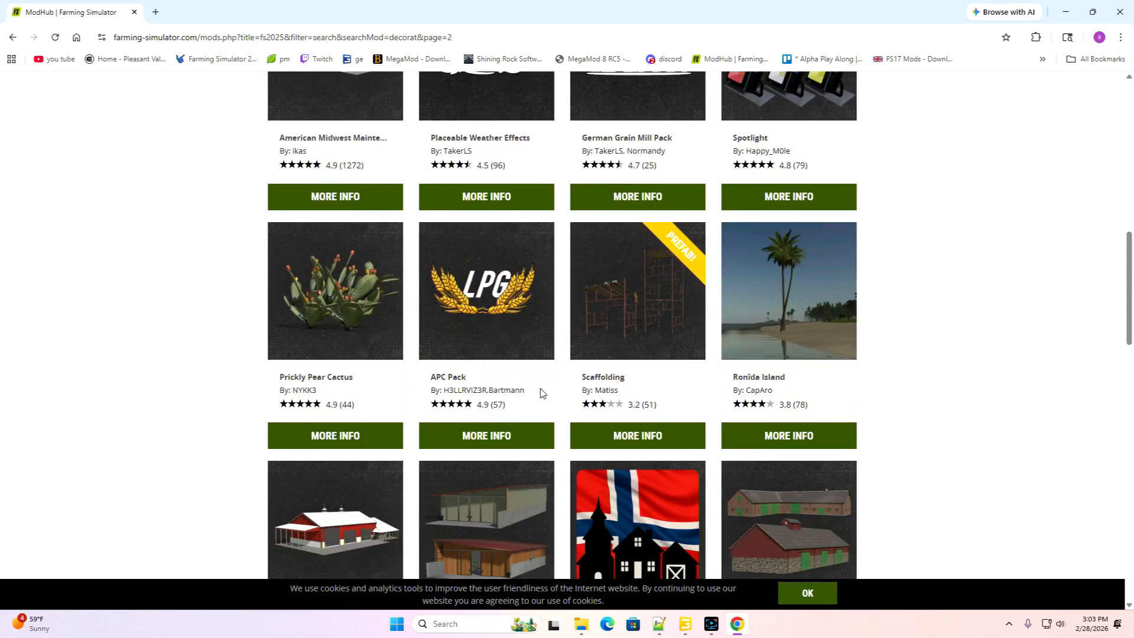
{"action": "scroll", "coordinate": [539, 393], "scroll_direction": "down", "scroll_amount": 9}
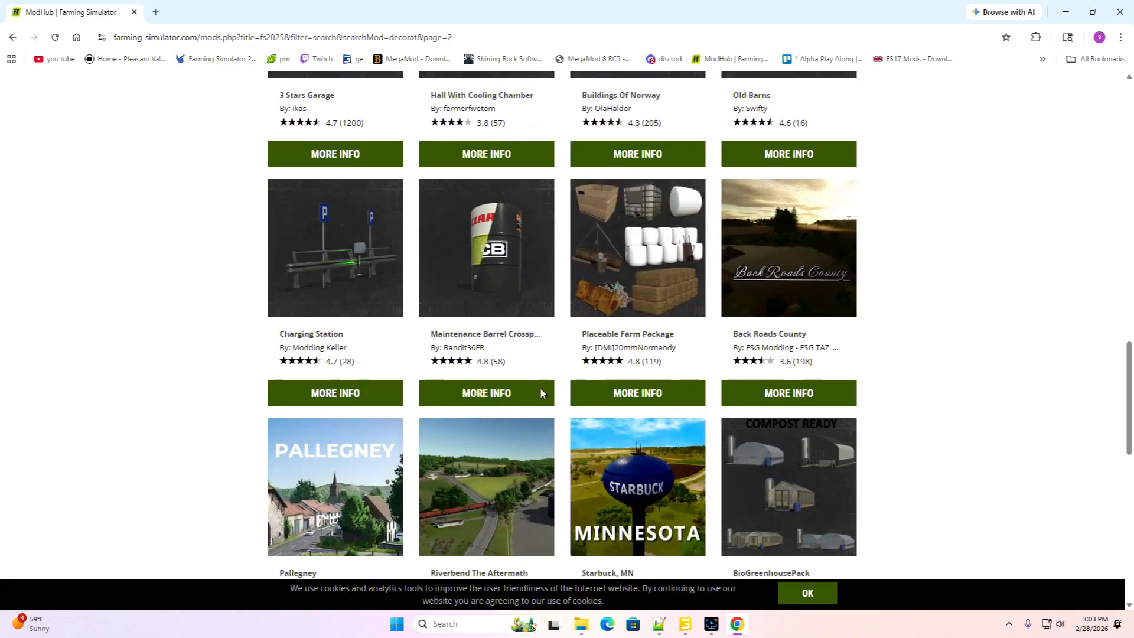
{"action": "scroll", "coordinate": [540, 393], "scroll_direction": "down", "scroll_amount": 5}
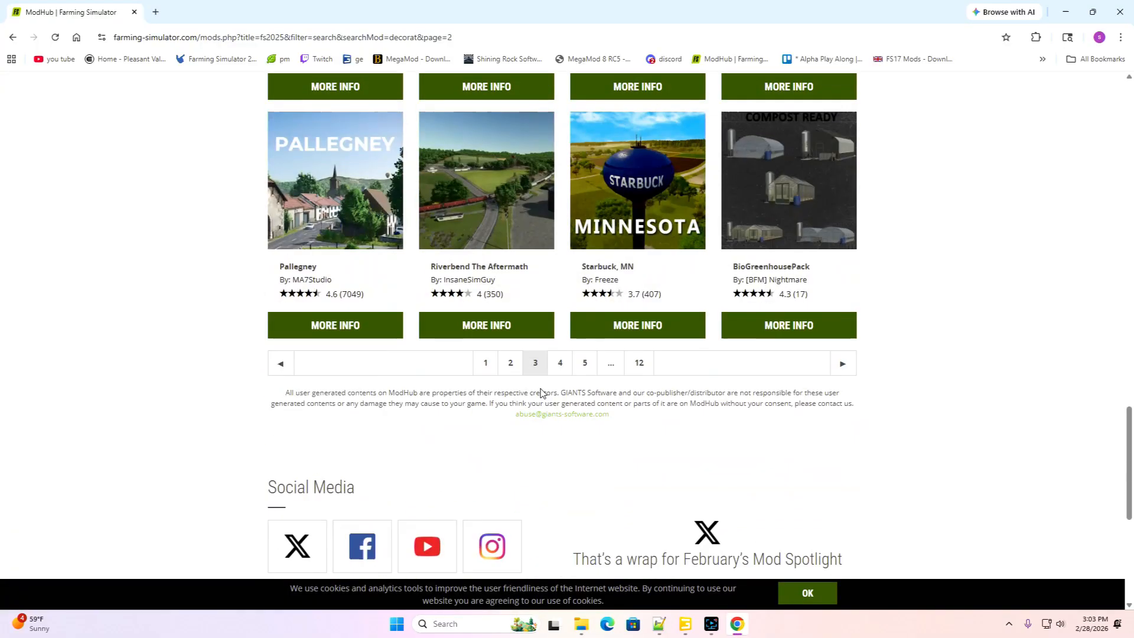
Look through pages 4 and 5 of the "decorat" results for suitable decoration mods
{"action": "left_click", "coordinate": [560, 362]}
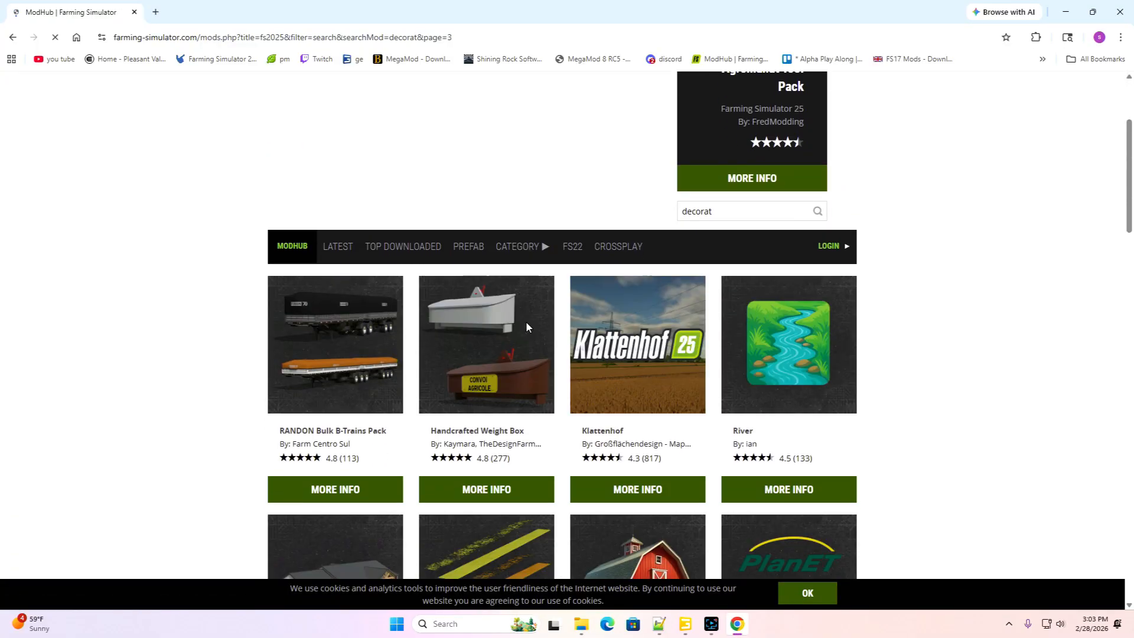
{"action": "scroll", "coordinate": [527, 326], "scroll_direction": "down", "scroll_amount": 5}
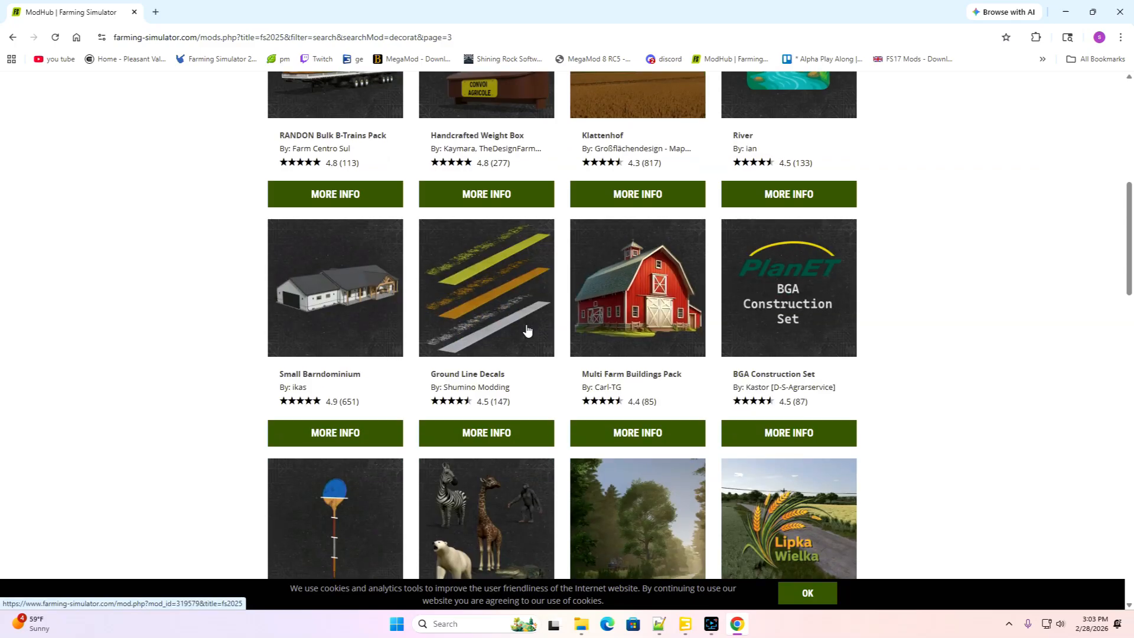
{"action": "scroll", "coordinate": [528, 330], "scroll_direction": "down", "scroll_amount": 5}
{"action": "scroll", "coordinate": [528, 330], "scroll_direction": "down", "scroll_amount": 10}
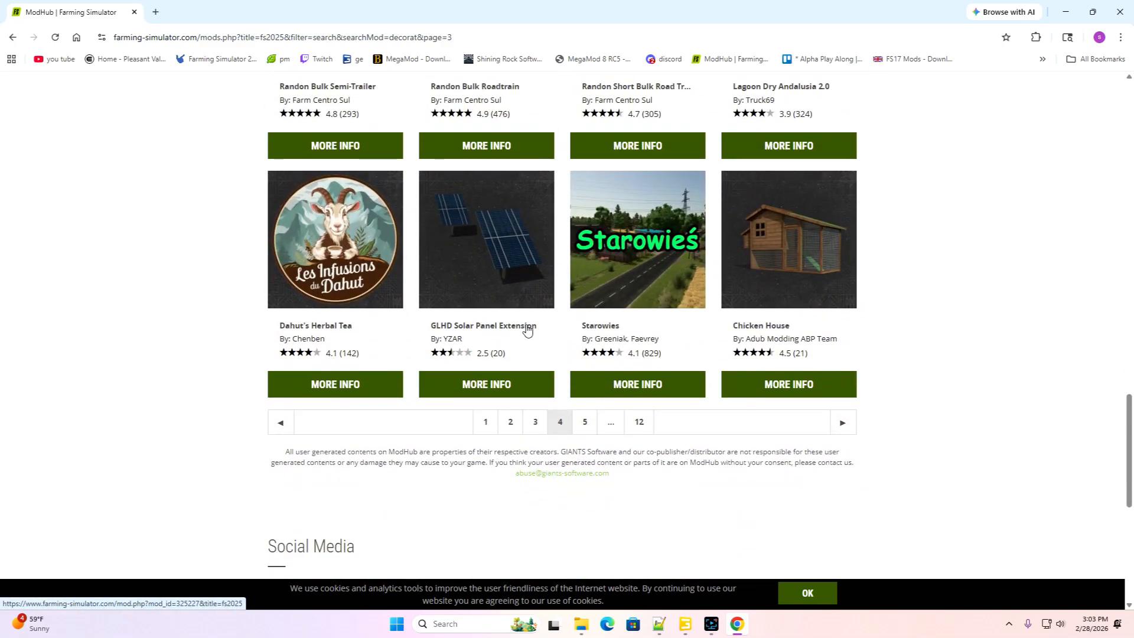
{"action": "left_click", "coordinate": [585, 422]}
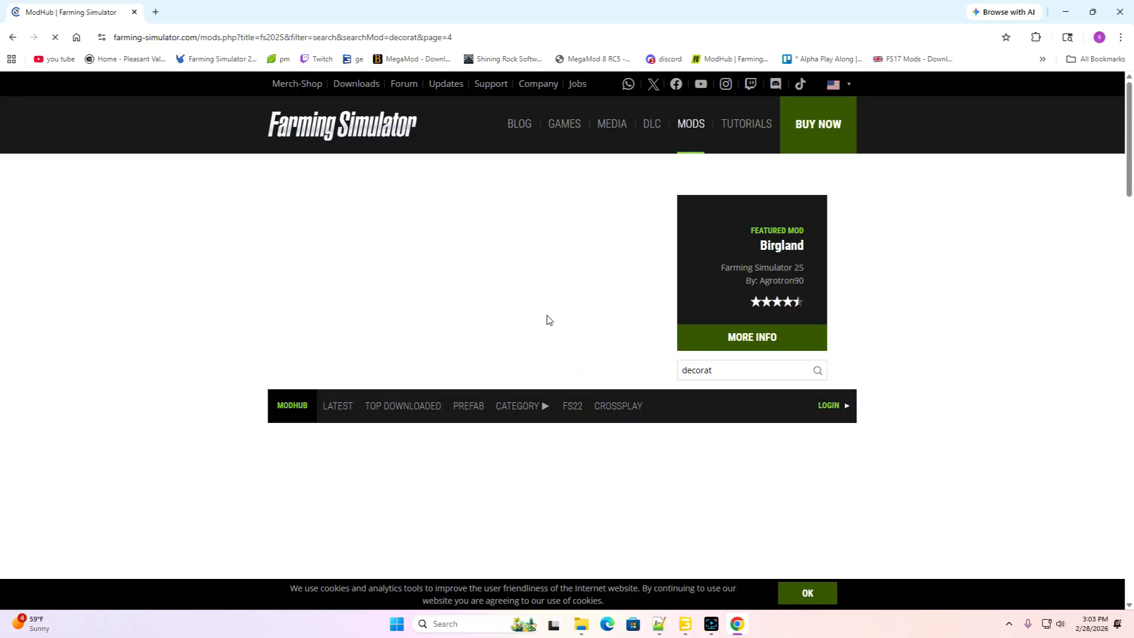
{"action": "scroll", "coordinate": [547, 320], "scroll_direction": "down", "scroll_amount": 6}
{"action": "scroll", "coordinate": [547, 320], "scroll_direction": "down", "scroll_amount": 3}
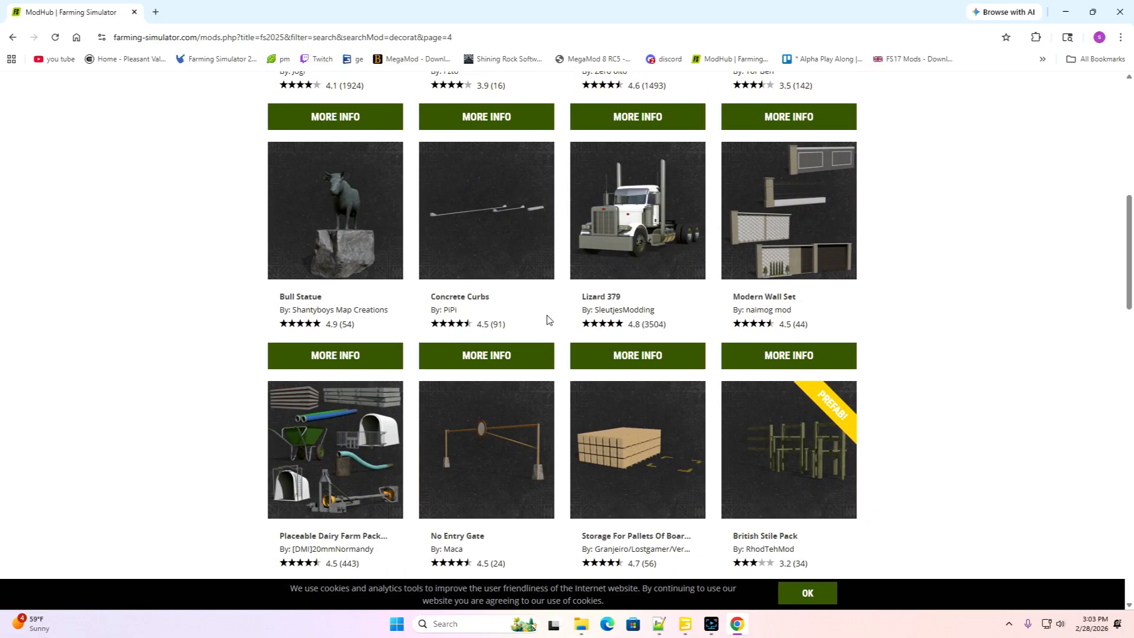
{"action": "scroll", "coordinate": [546, 320], "scroll_direction": "down", "scroll_amount": 1}
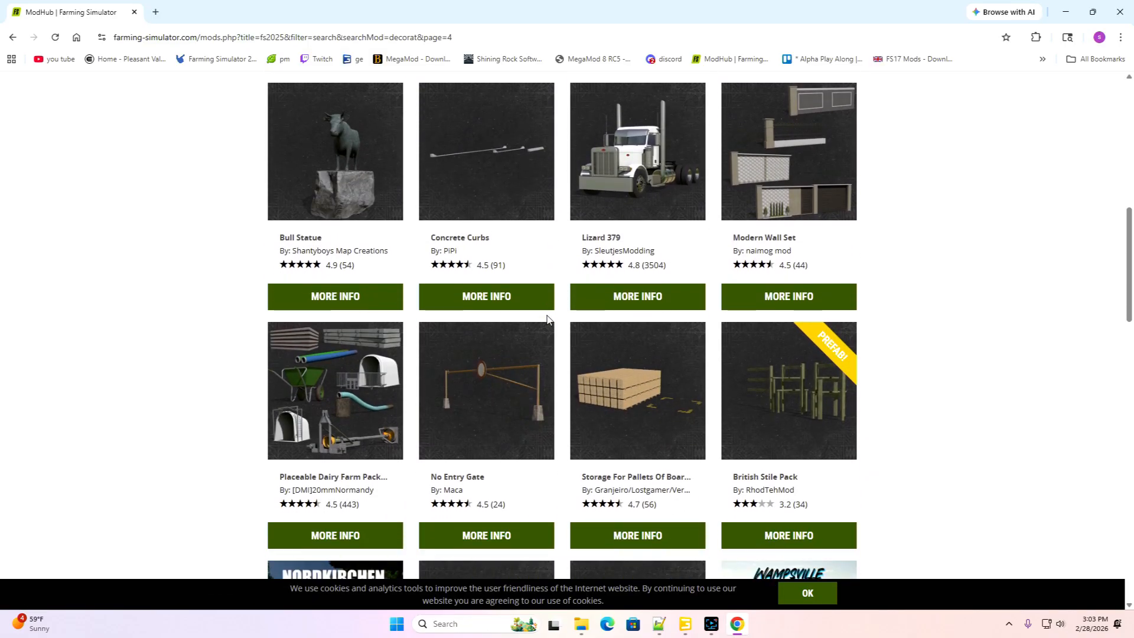
{"action": "scroll", "coordinate": [547, 320], "scroll_direction": "down", "scroll_amount": 1}
{"action": "scroll", "coordinate": [547, 320], "scroll_direction": "down", "scroll_amount": 3}
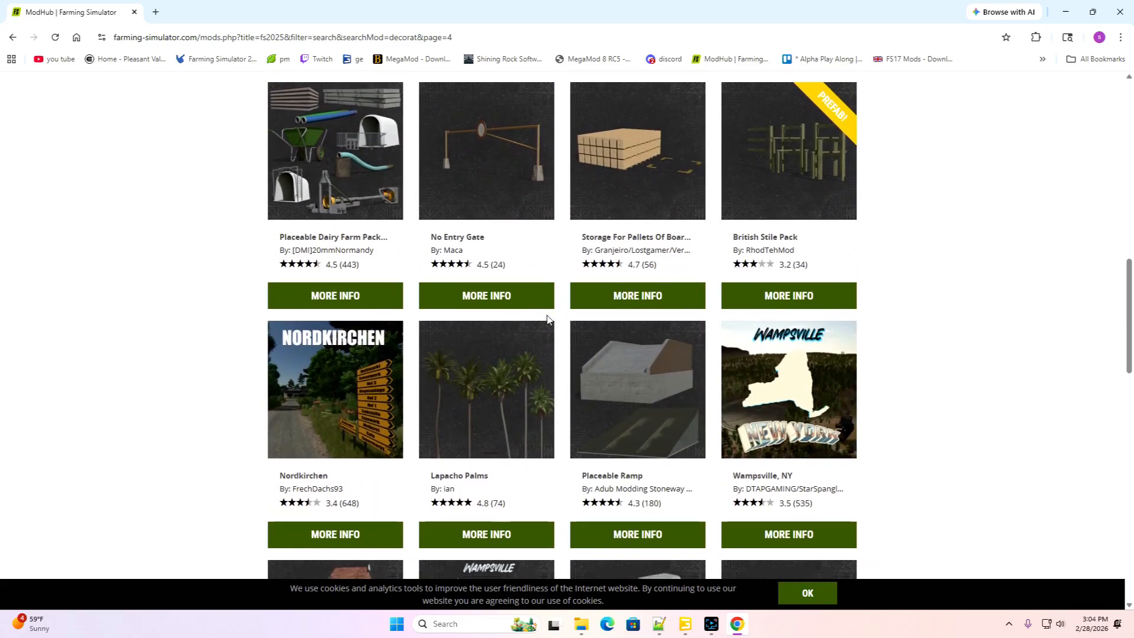
{"action": "scroll", "coordinate": [547, 321], "scroll_direction": "down", "scroll_amount": 7}
{"action": "scroll", "coordinate": [547, 320], "scroll_direction": "down", "scroll_amount": 1}
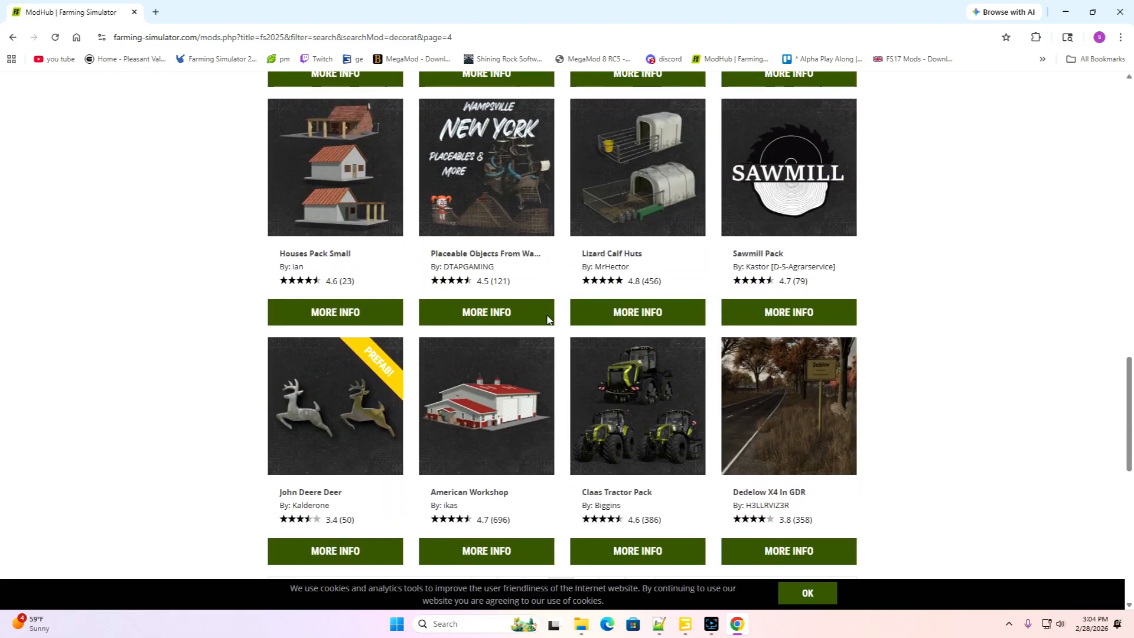
{"action": "scroll", "coordinate": [546, 320], "scroll_direction": "down", "scroll_amount": 3}
Look through pages 6 and 7 of the "decorat" results for suitable decoration mods
{"action": "left_click", "coordinate": [562, 405]}
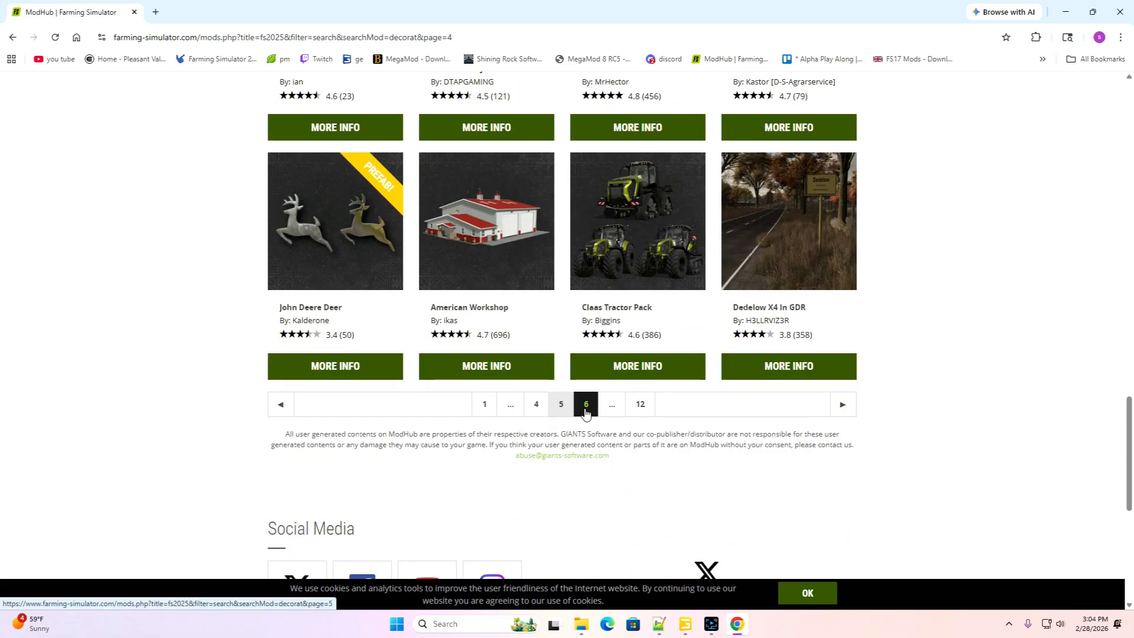
{"action": "scroll", "coordinate": [571, 331], "scroll_direction": "down", "scroll_amount": 6}
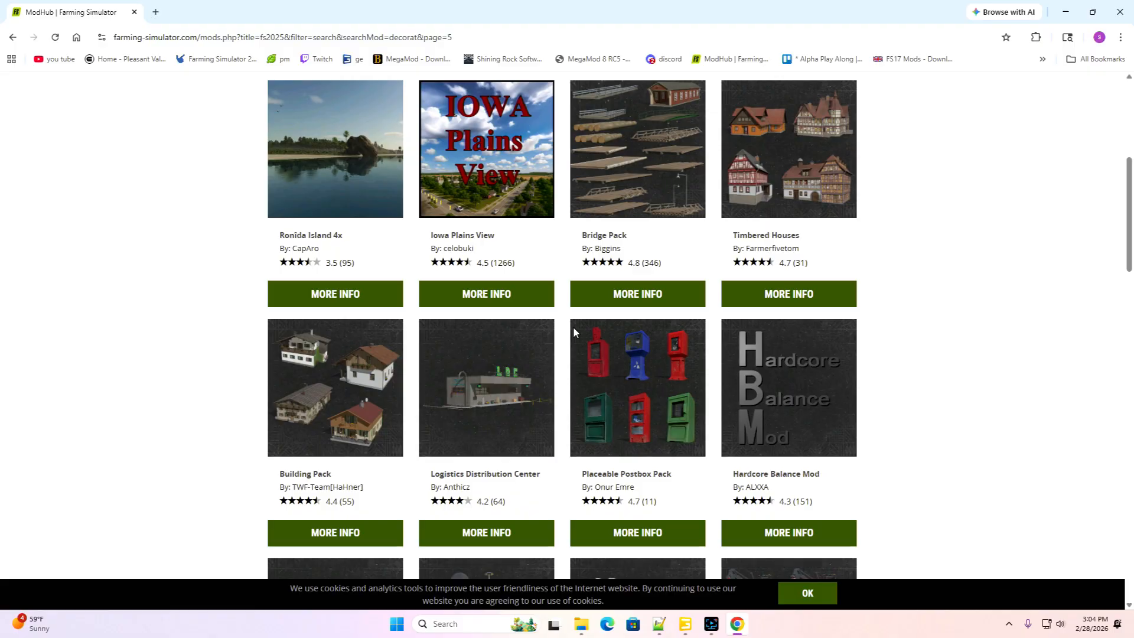
{"action": "scroll", "coordinate": [573, 329], "scroll_direction": "down", "scroll_amount": 5}
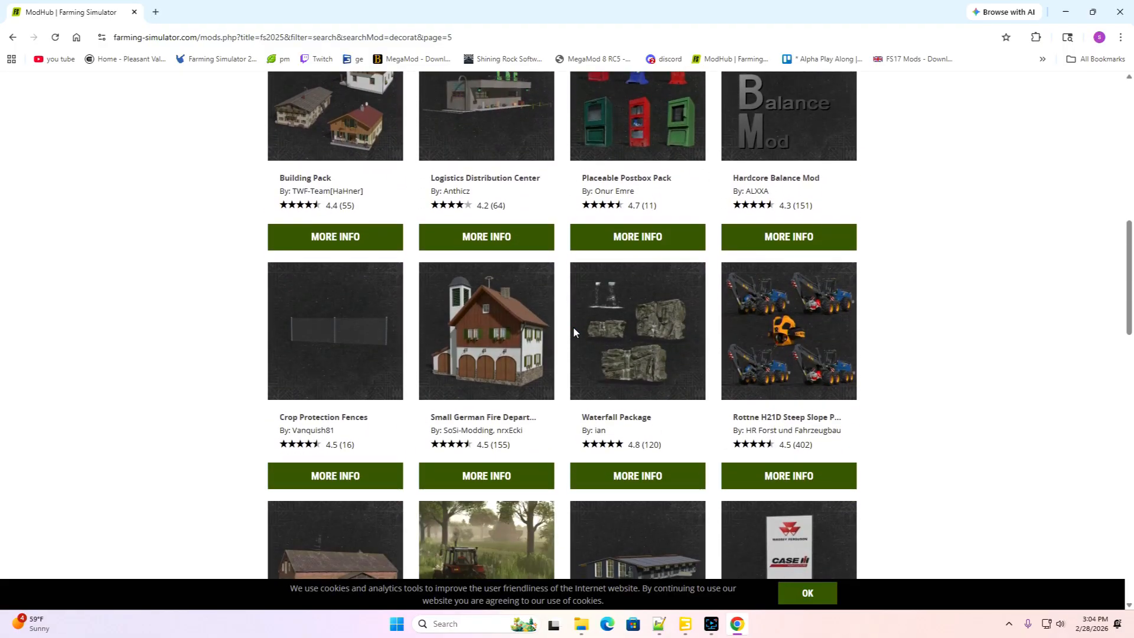
{"action": "scroll", "coordinate": [572, 331], "scroll_direction": "down", "scroll_amount": 6}
{"action": "scroll", "coordinate": [573, 331], "scroll_direction": "down", "scroll_amount": 7}
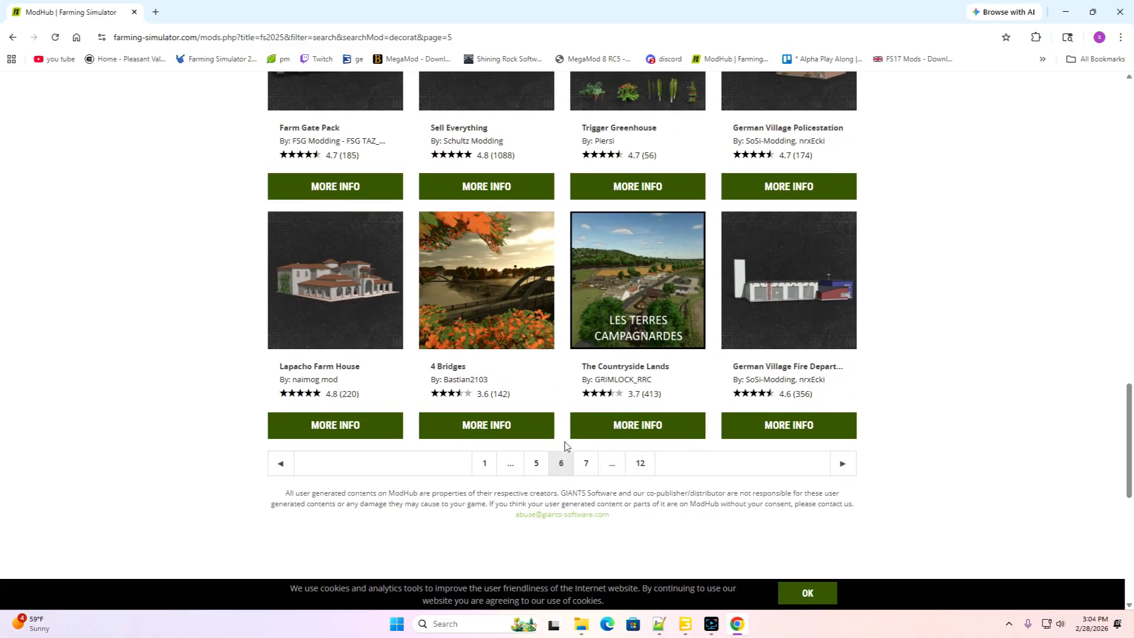
{"action": "left_click", "coordinate": [584, 464]}
{"action": "scroll", "coordinate": [576, 396], "scroll_direction": "down", "scroll_amount": 4}
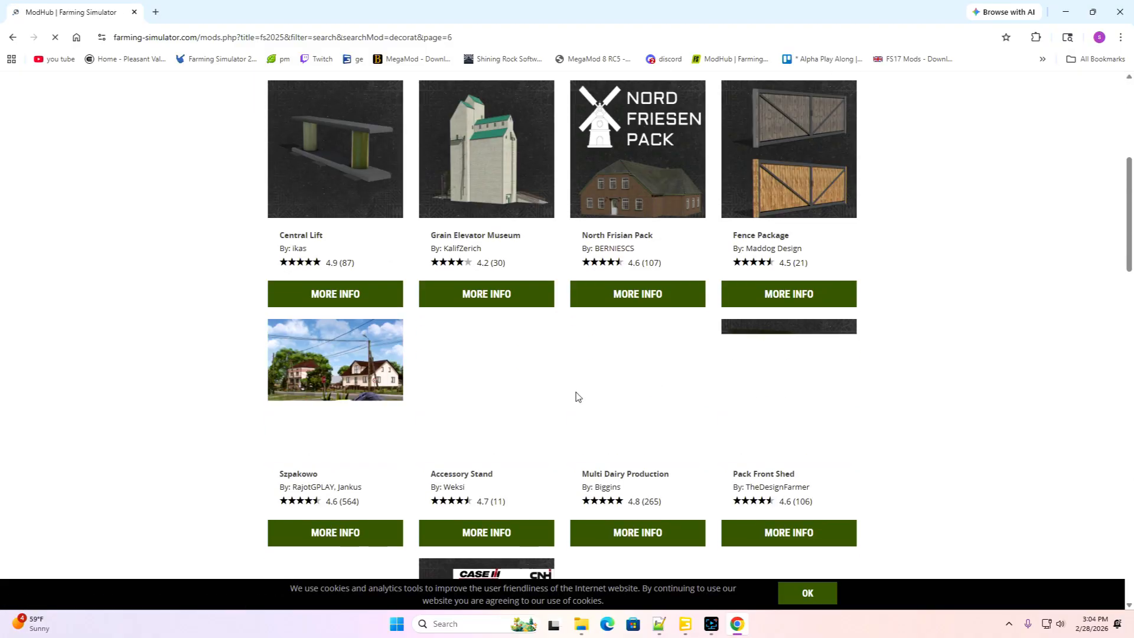
{"action": "scroll", "coordinate": [576, 396], "scroll_direction": "down", "scroll_amount": 4}
{"action": "scroll", "coordinate": [576, 396], "scroll_direction": "down", "scroll_amount": 6}
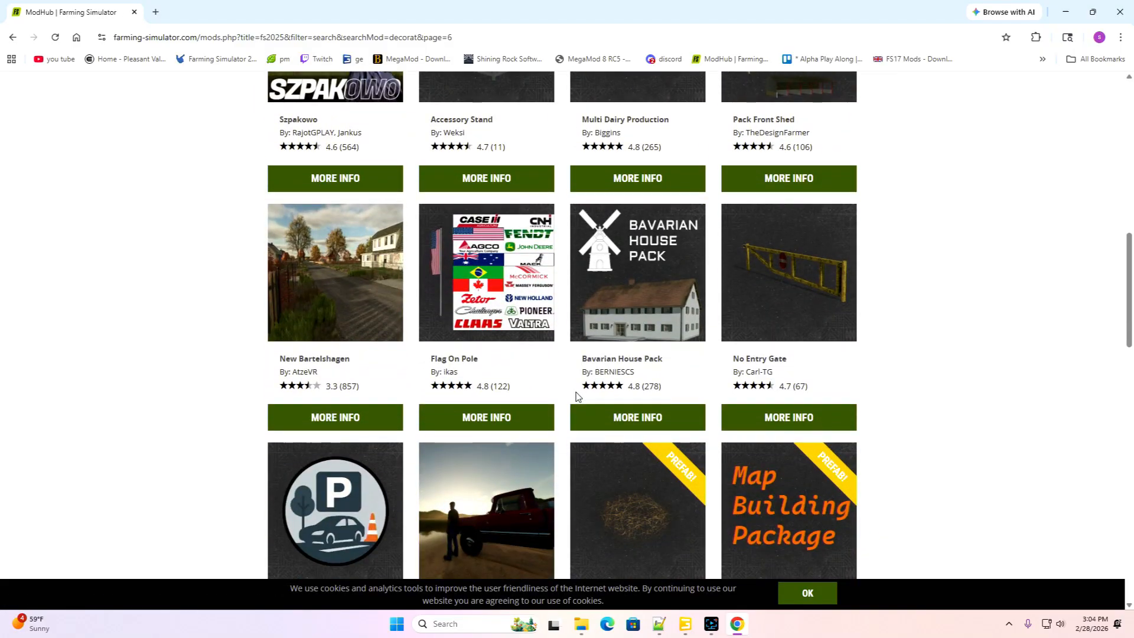
{"action": "scroll", "coordinate": [576, 392], "scroll_direction": "down", "scroll_amount": 10}
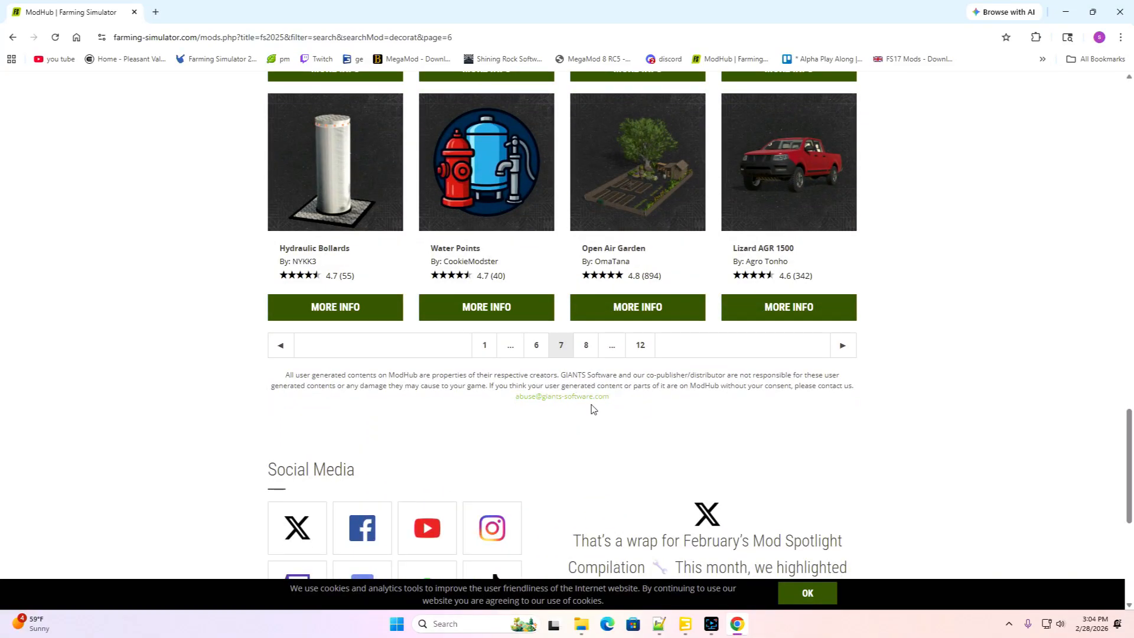
Look through page 8 of the "decorat" results and download the Placeable Benches Pack mod, then return to the results
{"action": "left_click", "coordinate": [586, 345]}
{"action": "scroll", "coordinate": [589, 357], "scroll_direction": "down", "scroll_amount": 7}
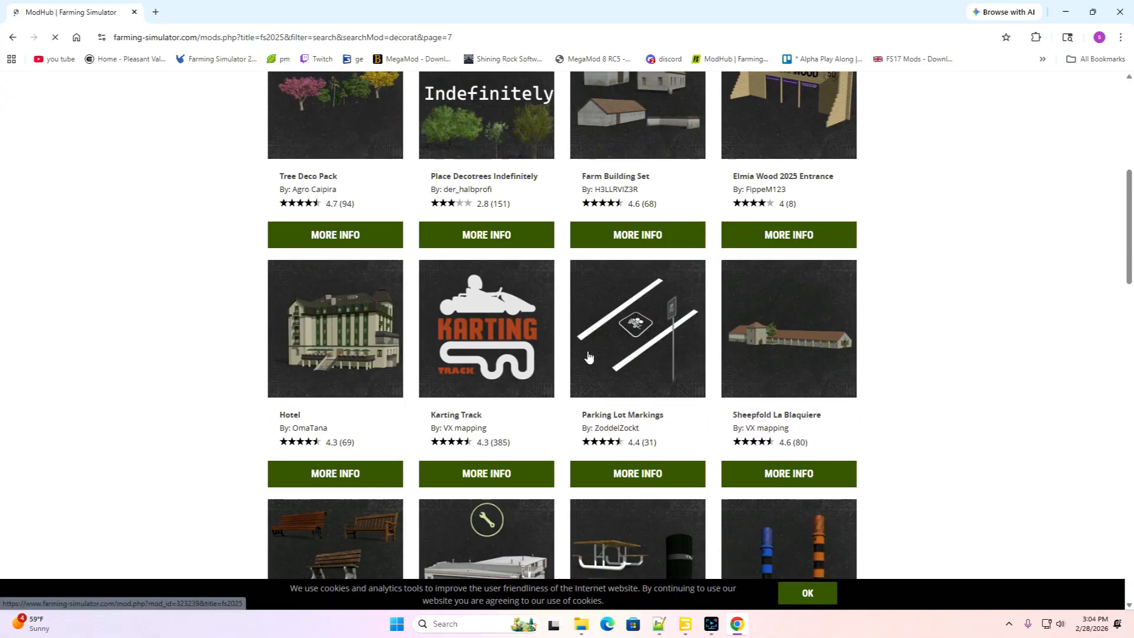
{"action": "scroll", "coordinate": [589, 357], "scroll_direction": "down", "scroll_amount": 2}
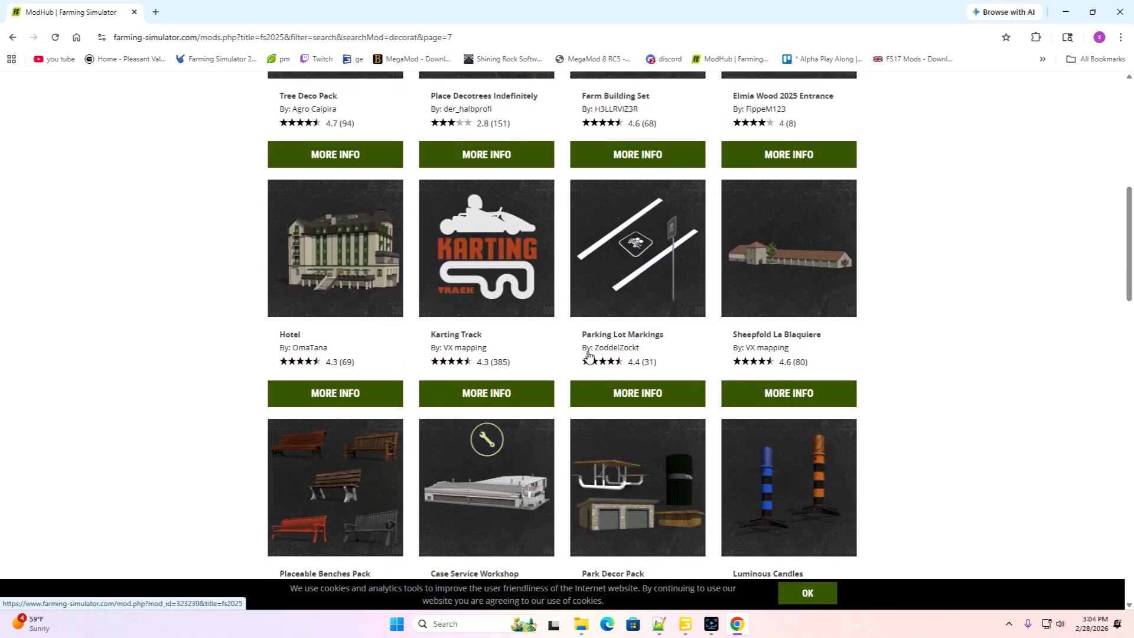
{"action": "scroll", "coordinate": [589, 356], "scroll_direction": "down", "scroll_amount": 6}
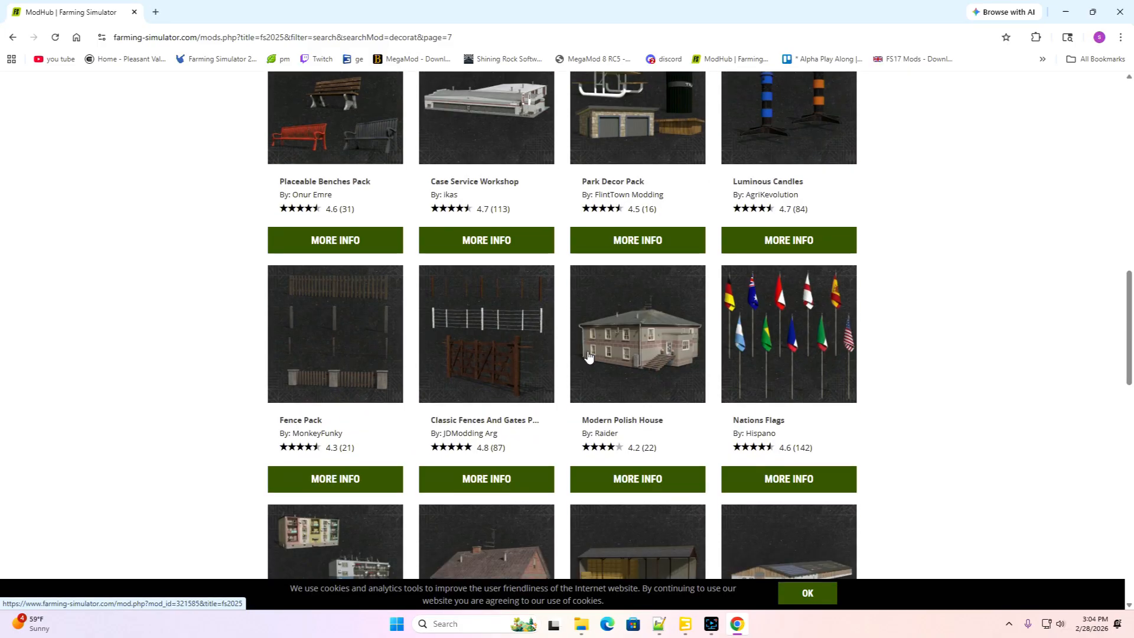
{"action": "scroll", "coordinate": [589, 357], "scroll_direction": "up", "scroll_amount": 2}
{"action": "scroll", "coordinate": [588, 356], "scroll_direction": "down", "scroll_amount": 1}
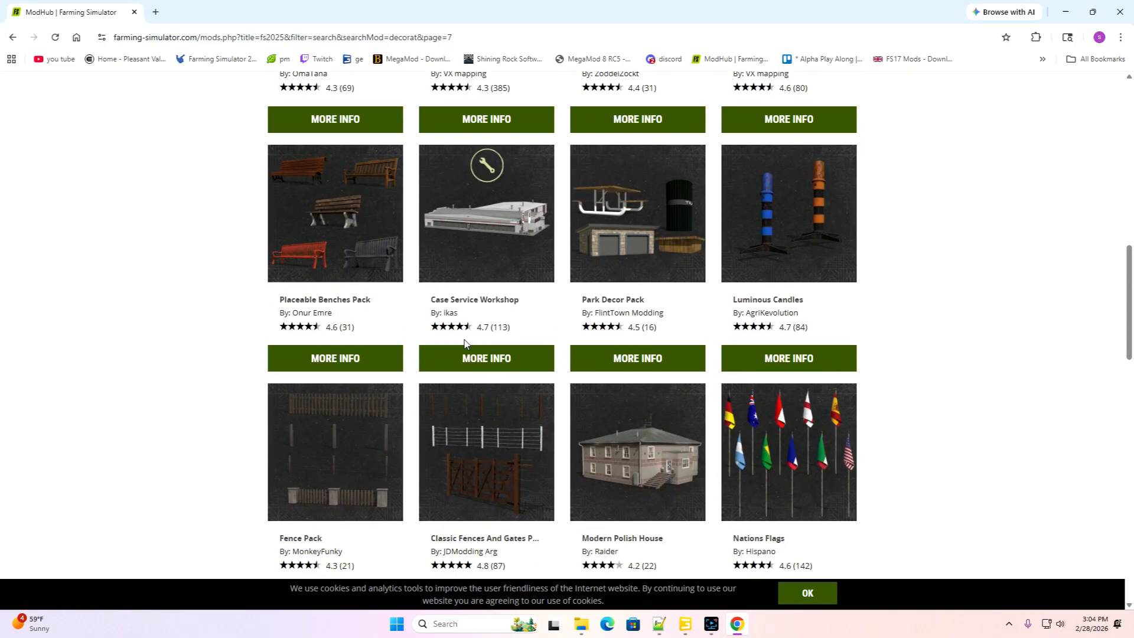
{"action": "left_click", "coordinate": [335, 361]}
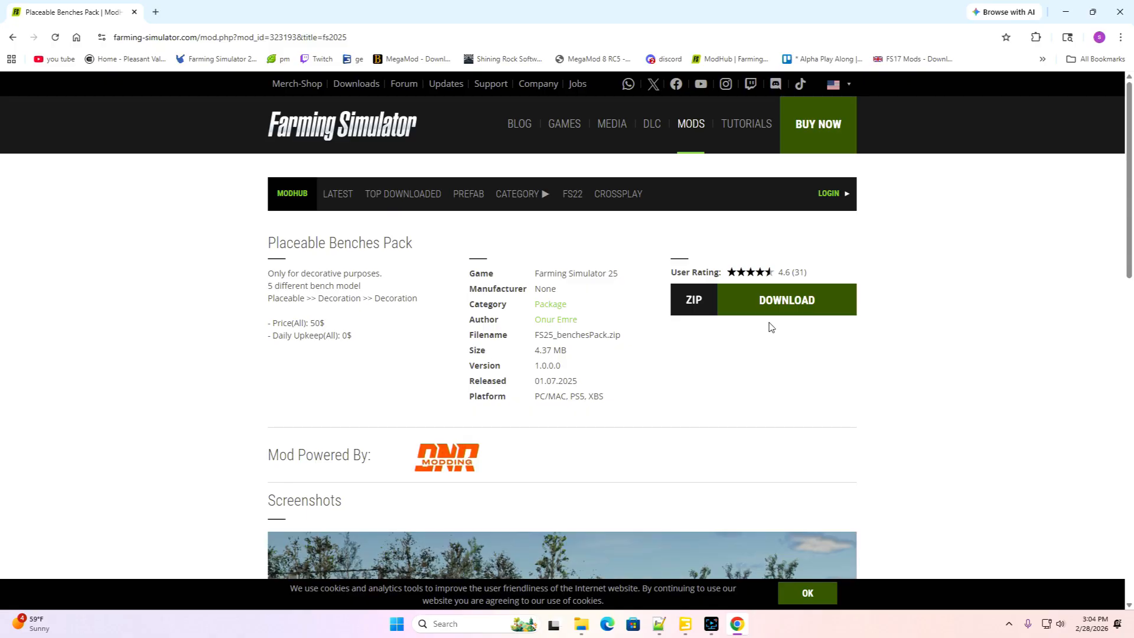
{"action": "left_click", "coordinate": [775, 311]}
{"action": "key", "text": "alt+Left"}
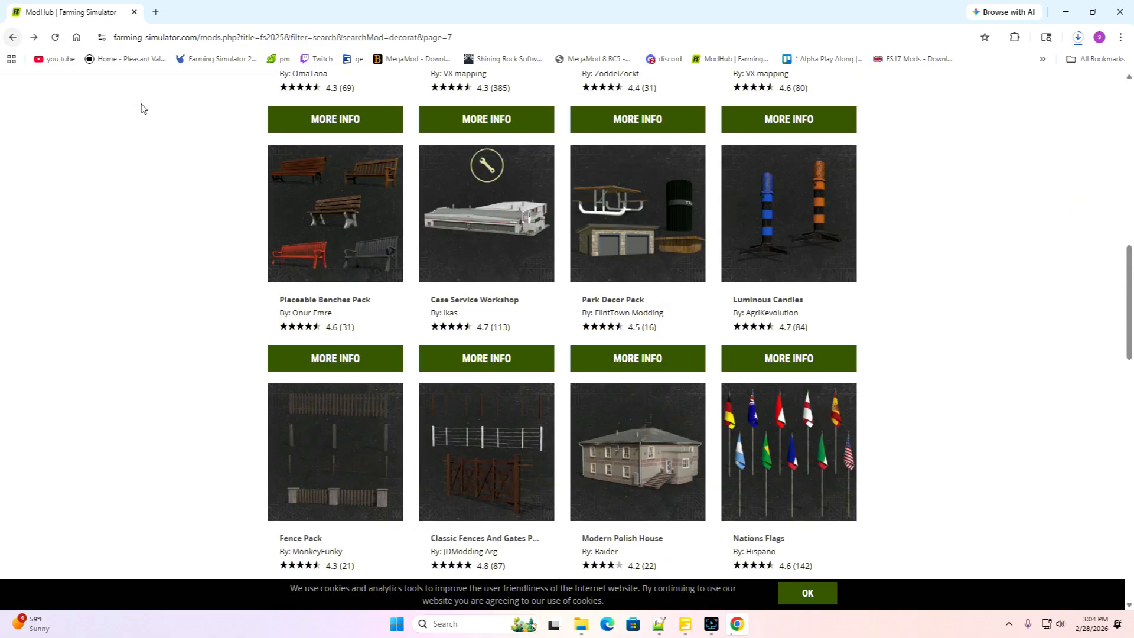
Finish page 8 of the "decorat" results, go through page 9 and download the Water Deco mod from there
{"action": "scroll", "coordinate": [422, 250], "scroll_direction": "down", "scroll_amount": 5}
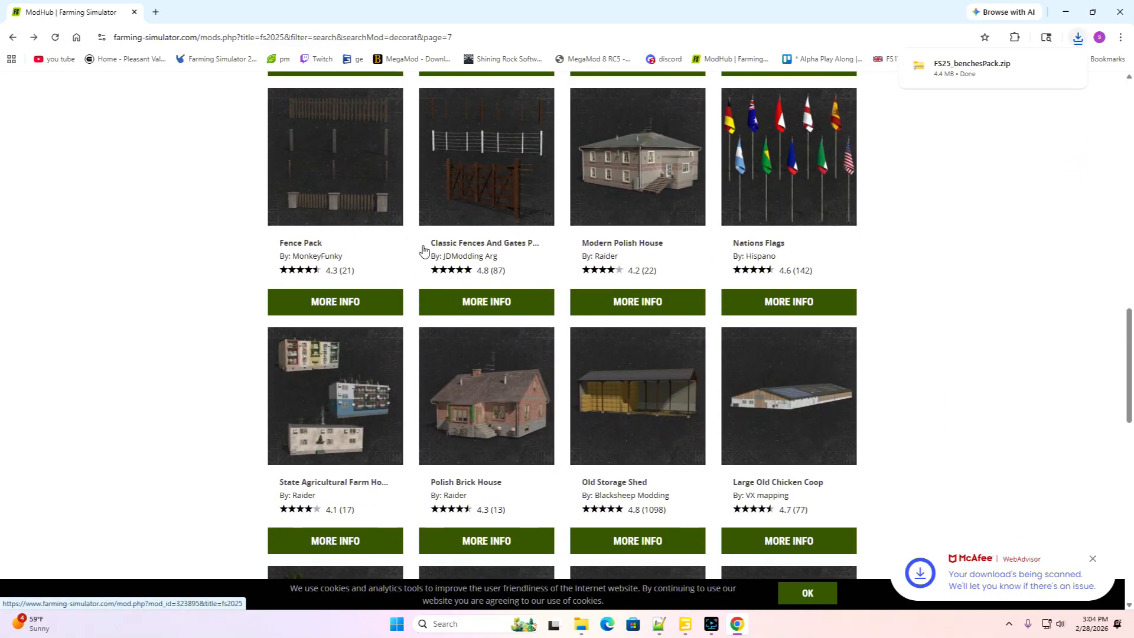
{"action": "scroll", "coordinate": [423, 250], "scroll_direction": "down", "scroll_amount": 6}
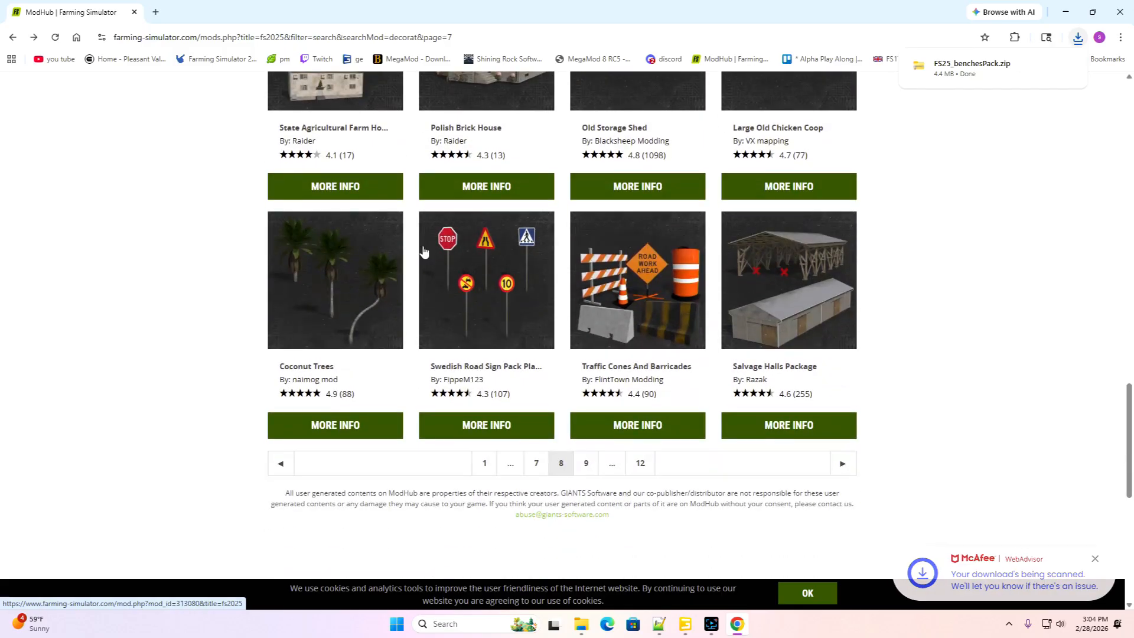
{"action": "left_click", "coordinate": [587, 467]}
{"action": "scroll", "coordinate": [596, 377], "scroll_direction": "down", "scroll_amount": 5}
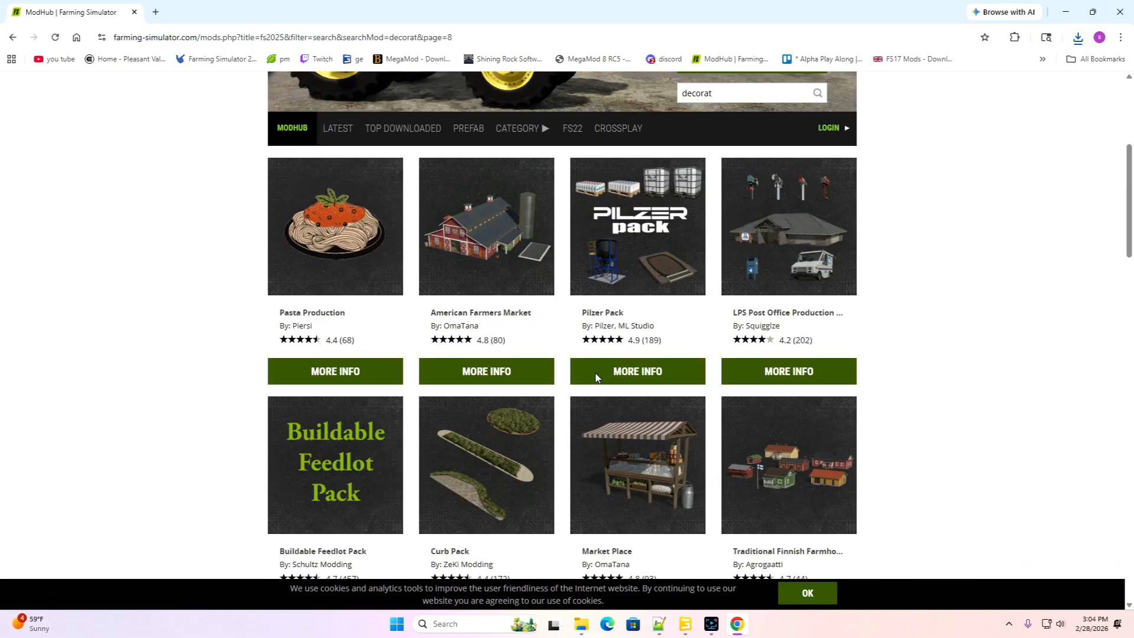
{"action": "scroll", "coordinate": [595, 377], "scroll_direction": "down", "scroll_amount": 5}
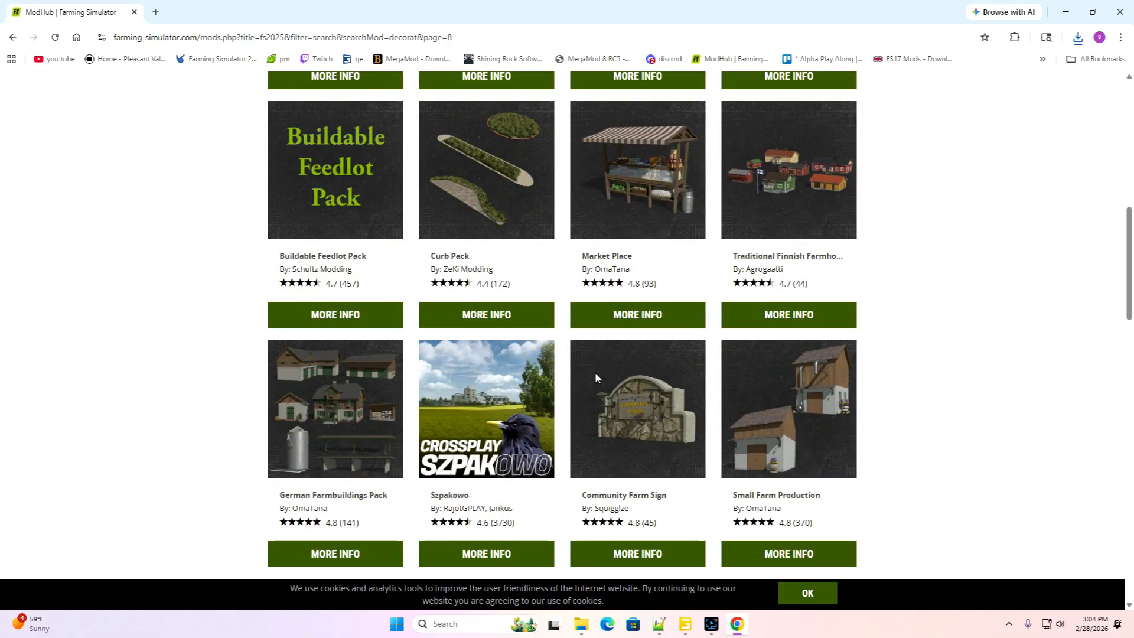
{"action": "scroll", "coordinate": [596, 377], "scroll_direction": "down", "scroll_amount": 5}
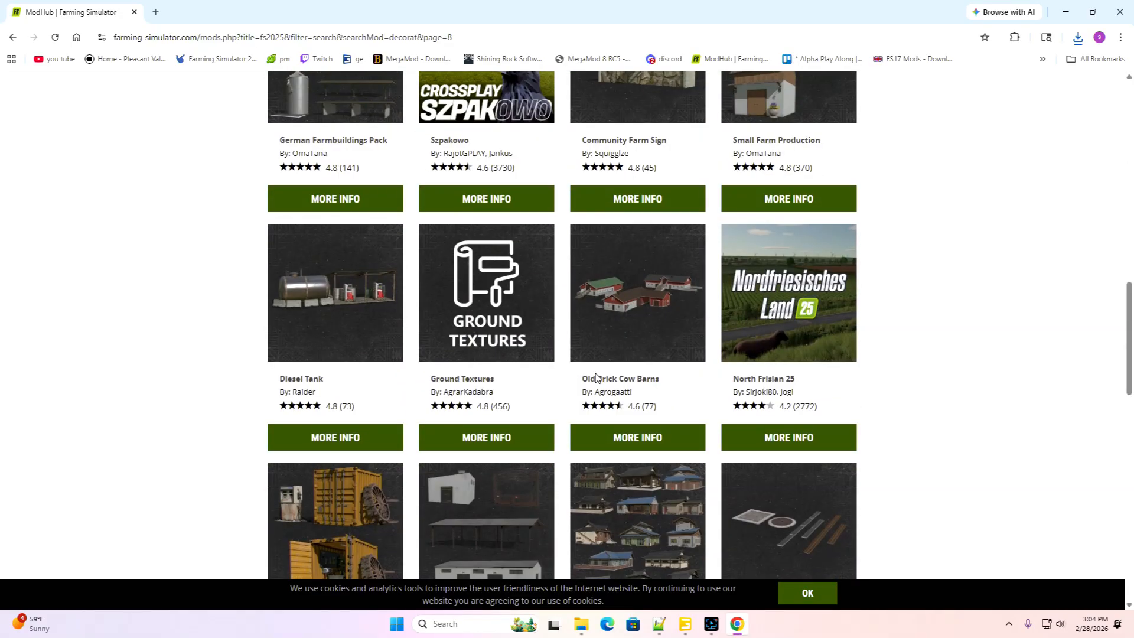
{"action": "scroll", "coordinate": [595, 377], "scroll_direction": "down", "scroll_amount": 3}
{"action": "scroll", "coordinate": [596, 377], "scroll_direction": "down", "scroll_amount": 2}
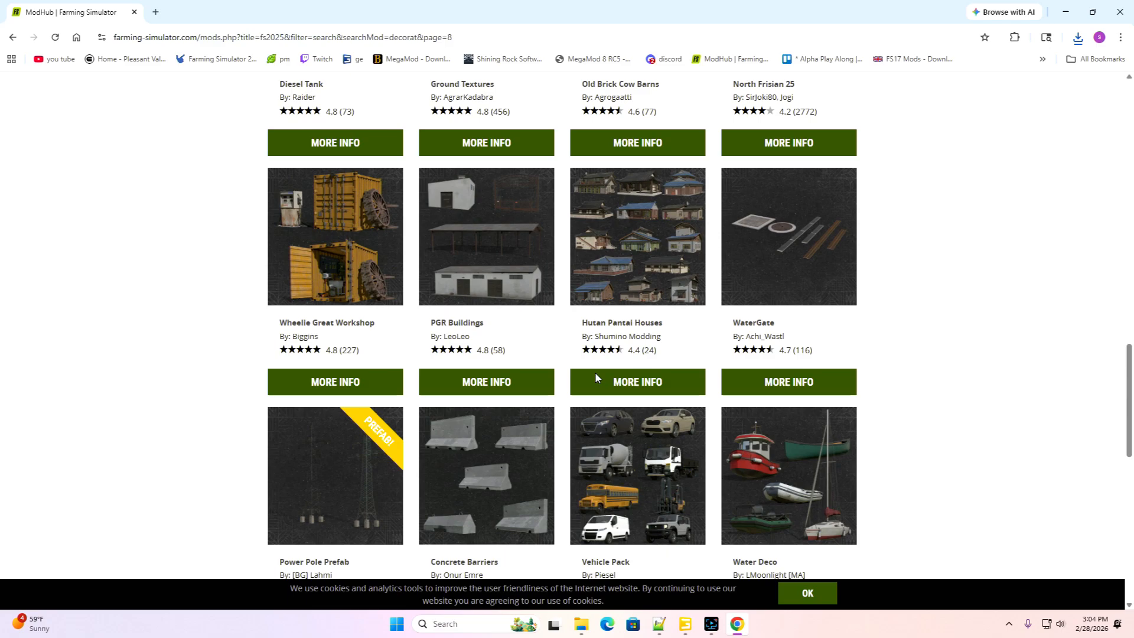
{"action": "scroll", "coordinate": [595, 374], "scroll_direction": "down", "scroll_amount": 4}
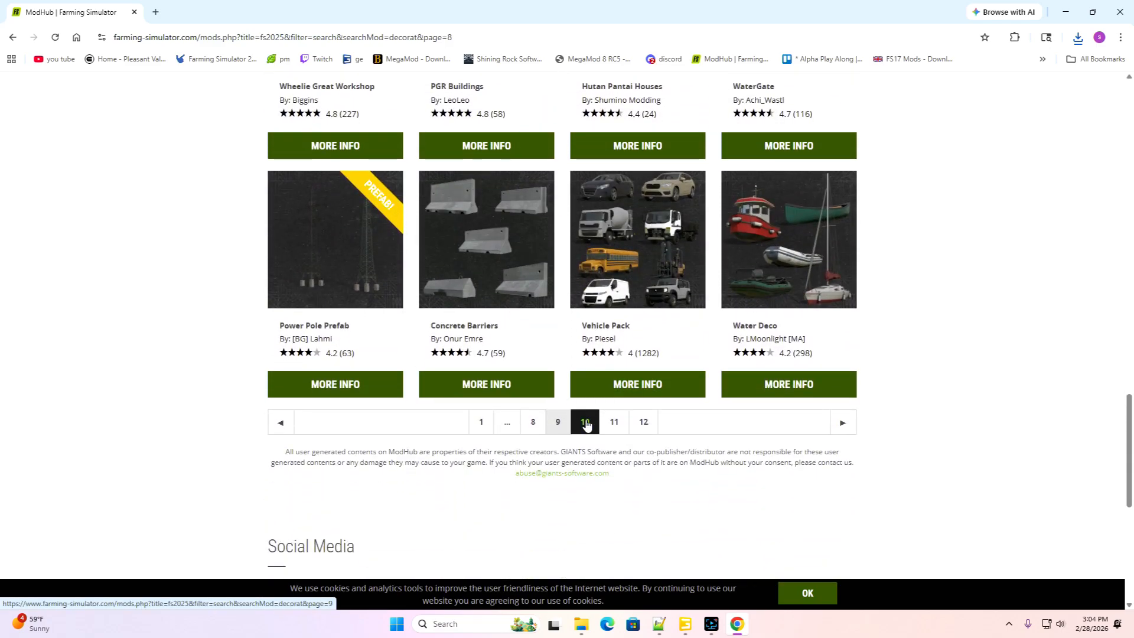
{"action": "left_click", "coordinate": [754, 390]}
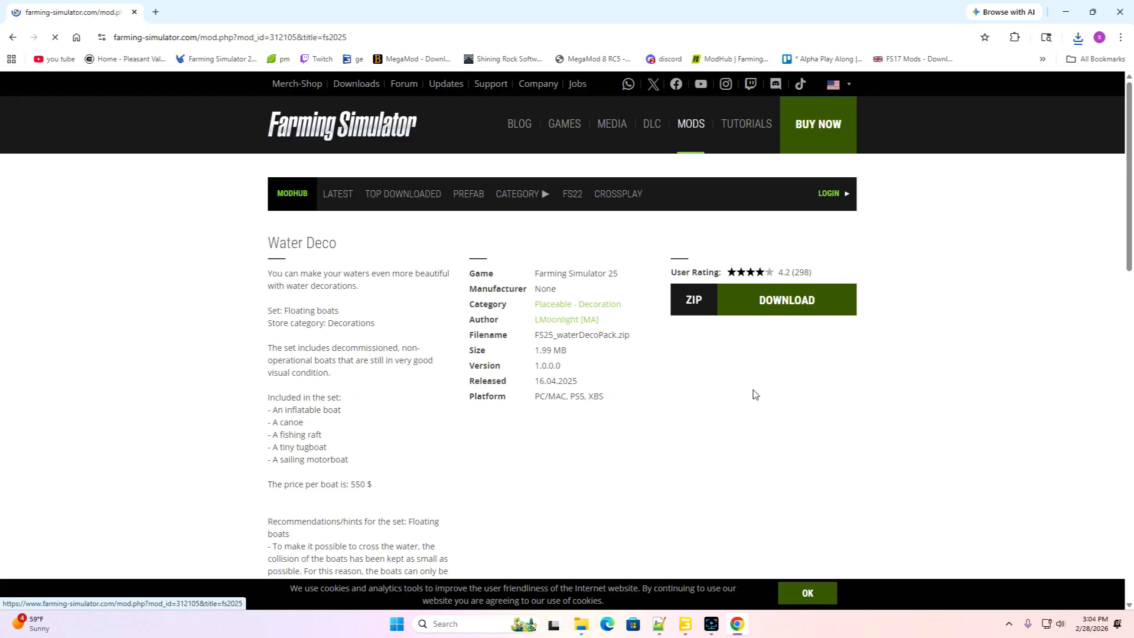
{"action": "left_click", "coordinate": [775, 314]}
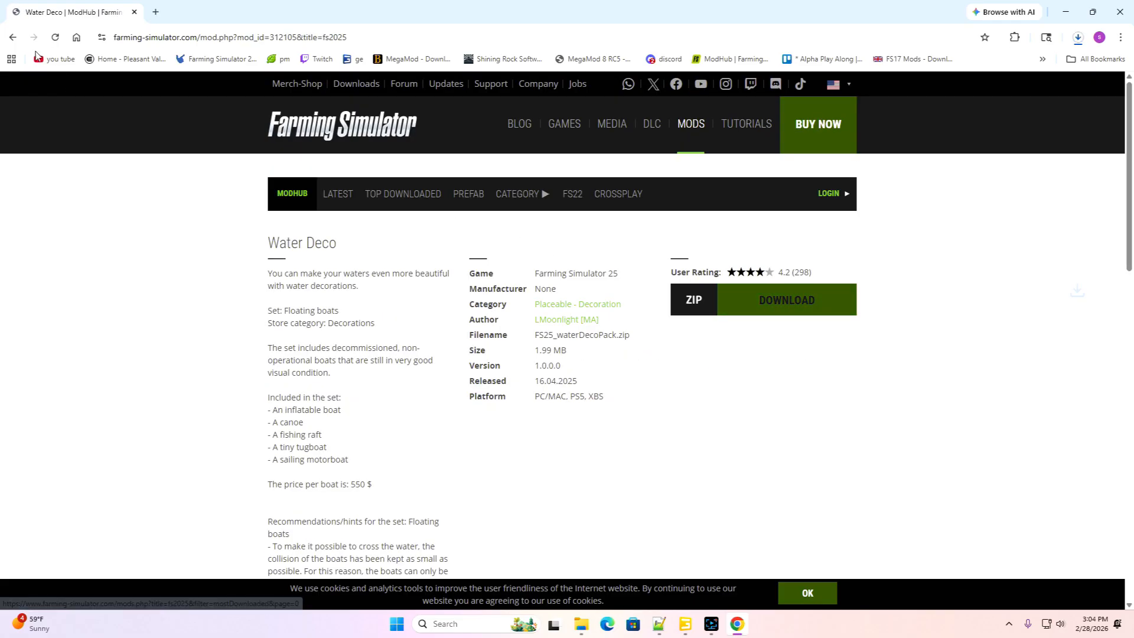
{"action": "left_click", "coordinate": [13, 37]}
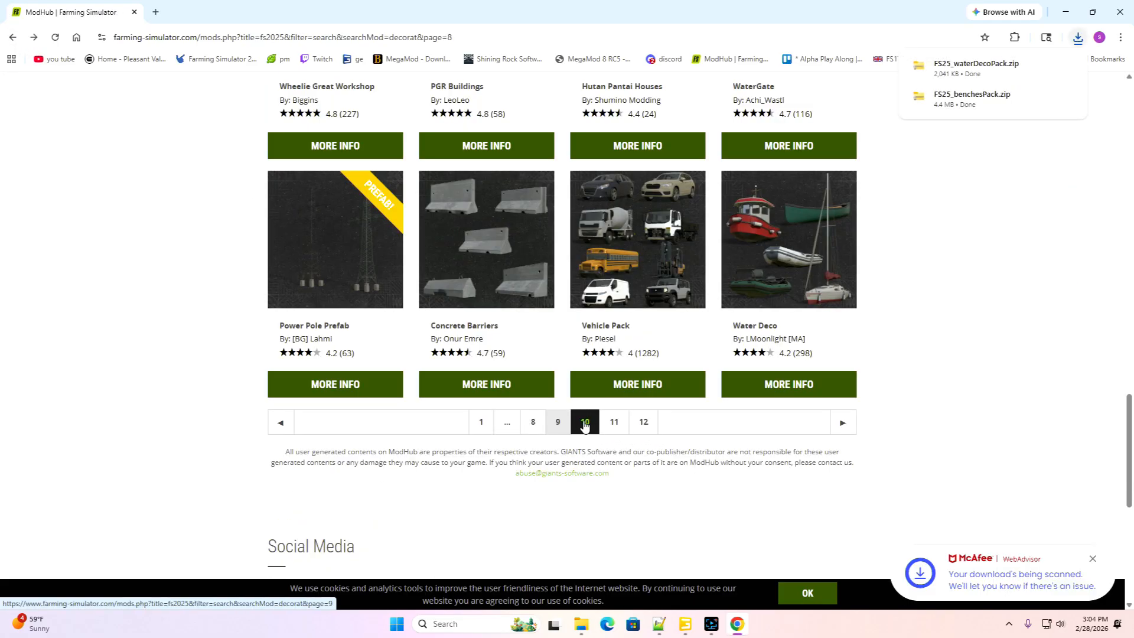
Look through pages 10 and 11 of the "decorat" results for suitable decoration mods
{"action": "scroll", "coordinate": [590, 348], "scroll_direction": "down", "scroll_amount": 5}
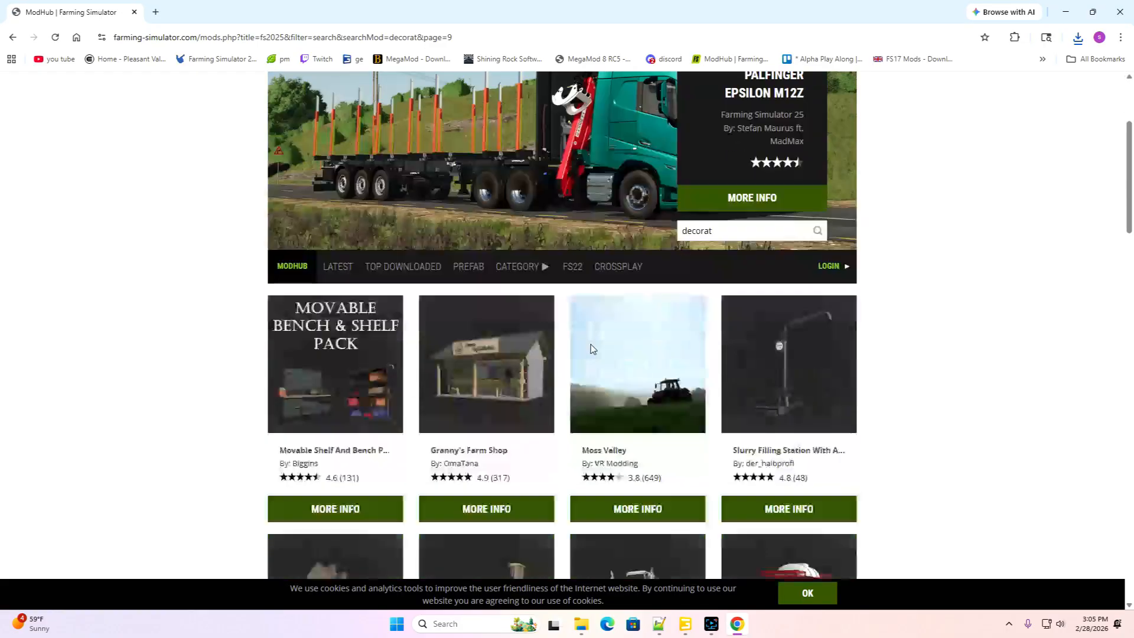
{"action": "scroll", "coordinate": [590, 347], "scroll_direction": "down", "scroll_amount": 7}
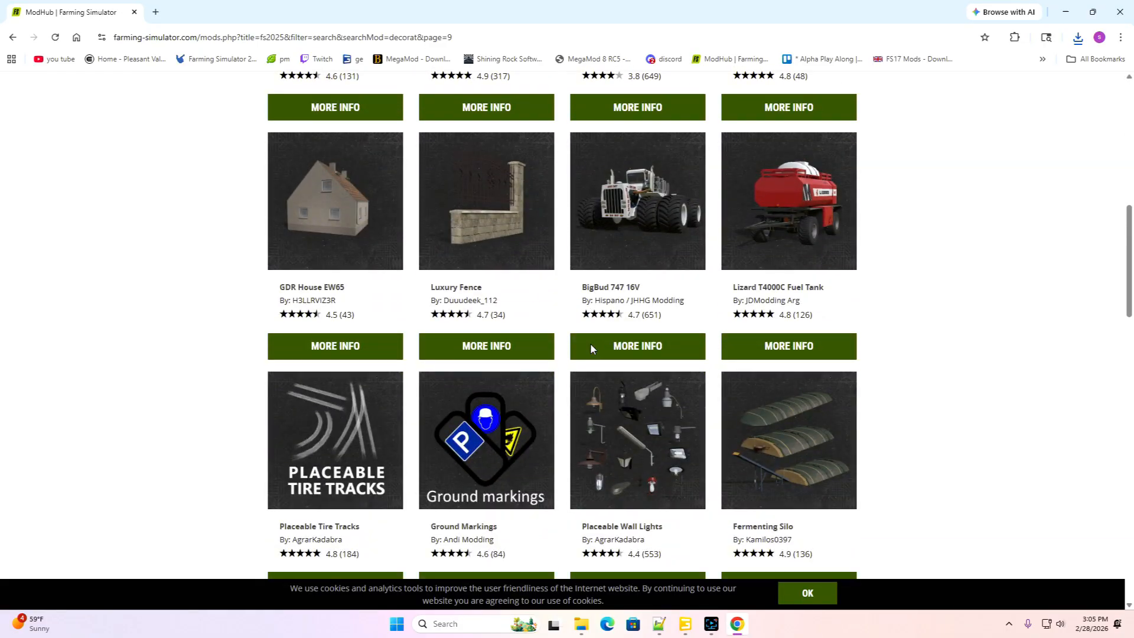
{"action": "scroll", "coordinate": [590, 347], "scroll_direction": "down", "scroll_amount": 6}
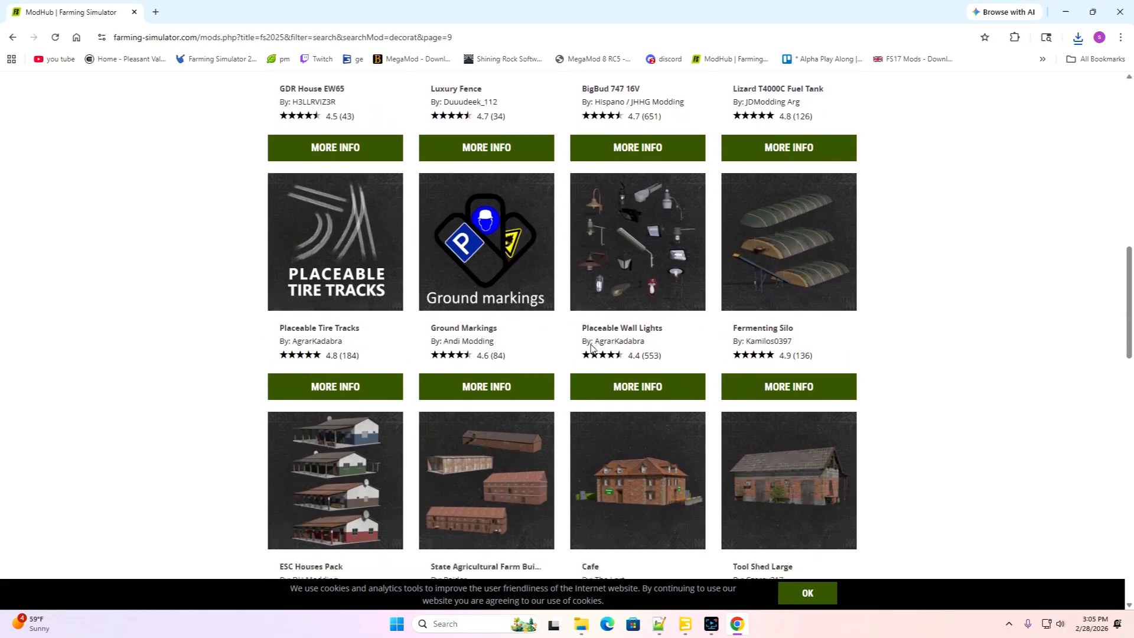
{"action": "scroll", "coordinate": [590, 347], "scroll_direction": "down", "scroll_amount": 3}
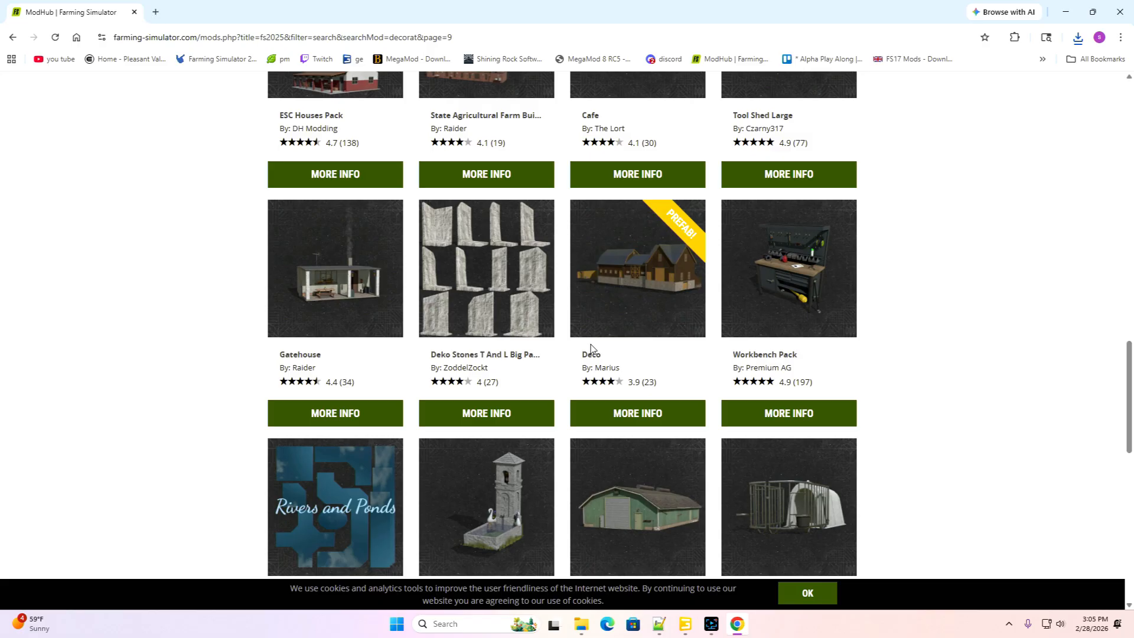
{"action": "scroll", "coordinate": [590, 347], "scroll_direction": "down", "scroll_amount": 4}
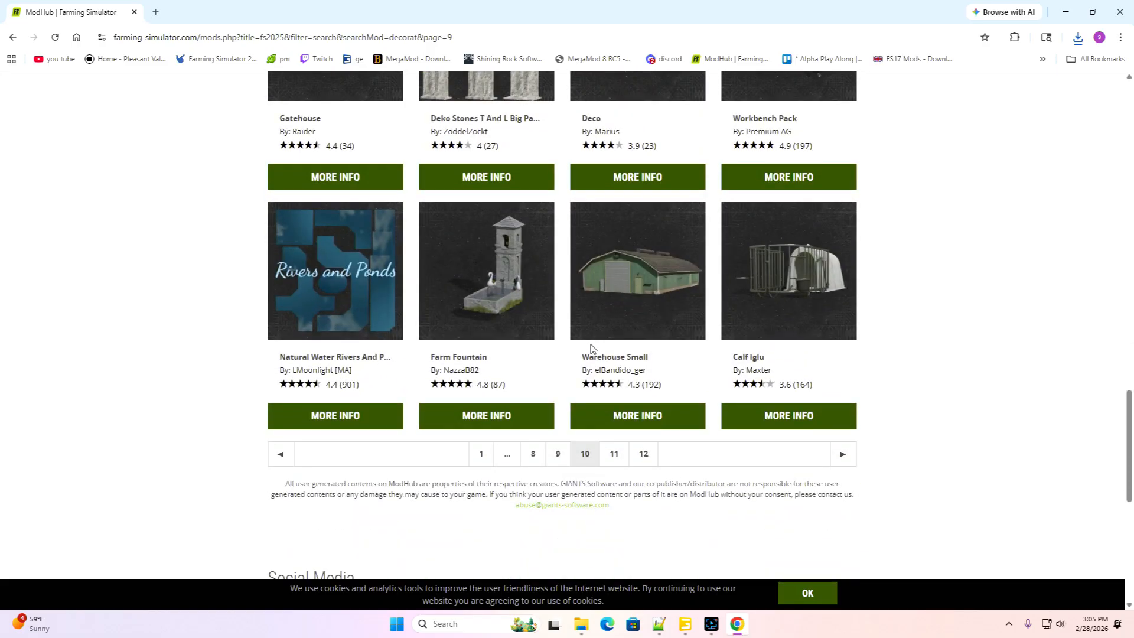
{"action": "scroll", "coordinate": [591, 349], "scroll_direction": "down", "scroll_amount": 1}
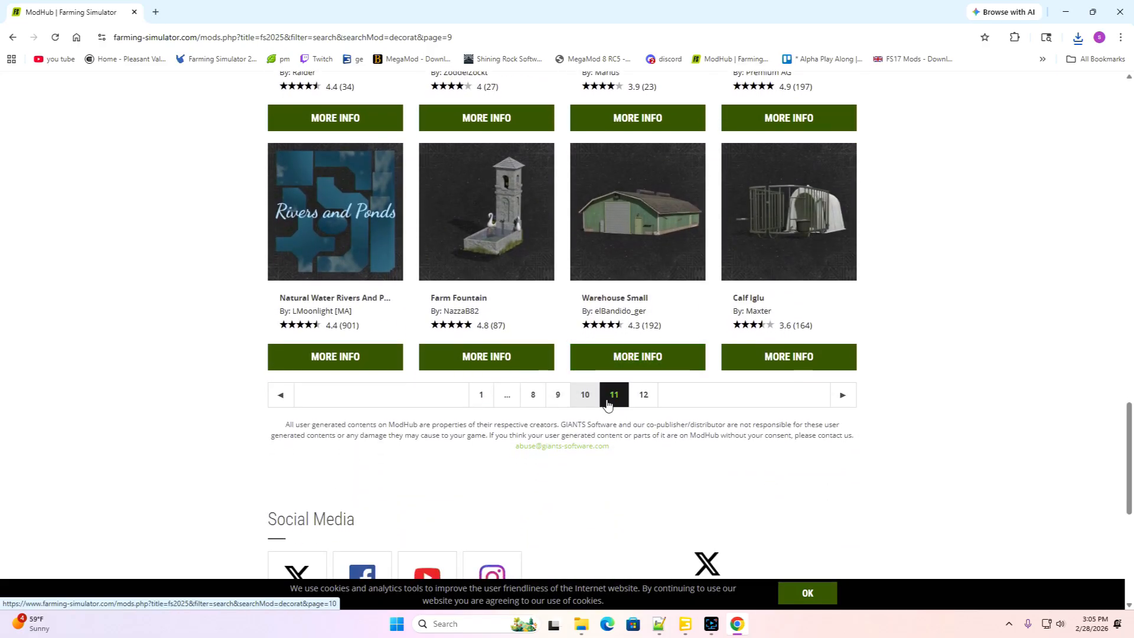
{"action": "scroll", "coordinate": [610, 403], "scroll_direction": "down", "scroll_amount": 4}
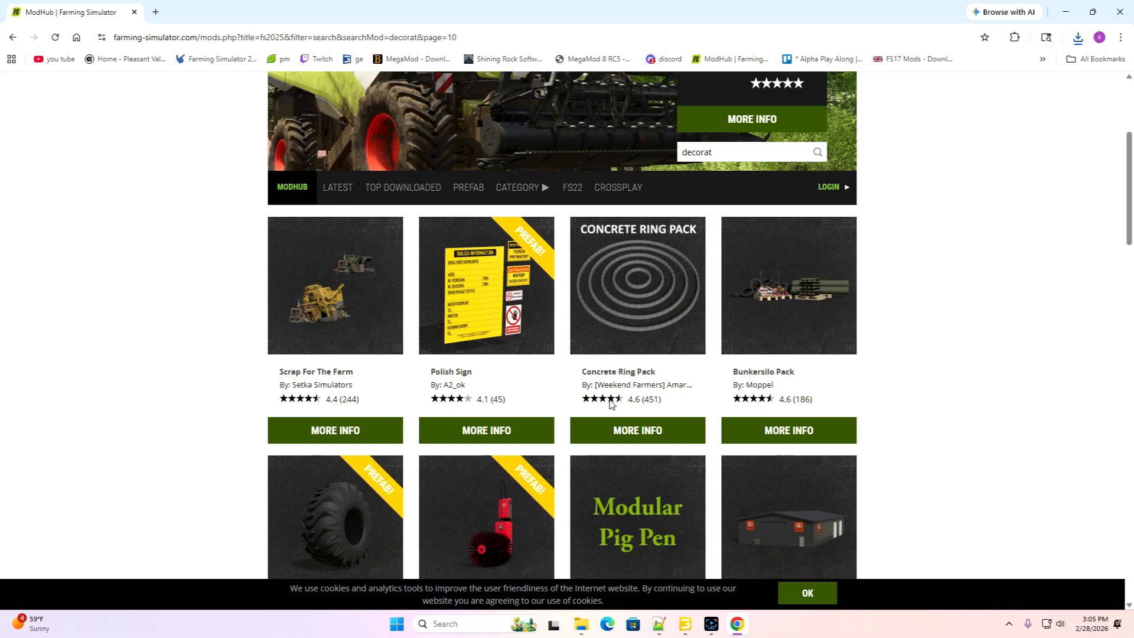
{"action": "scroll", "coordinate": [610, 404], "scroll_direction": "down", "scroll_amount": 1}
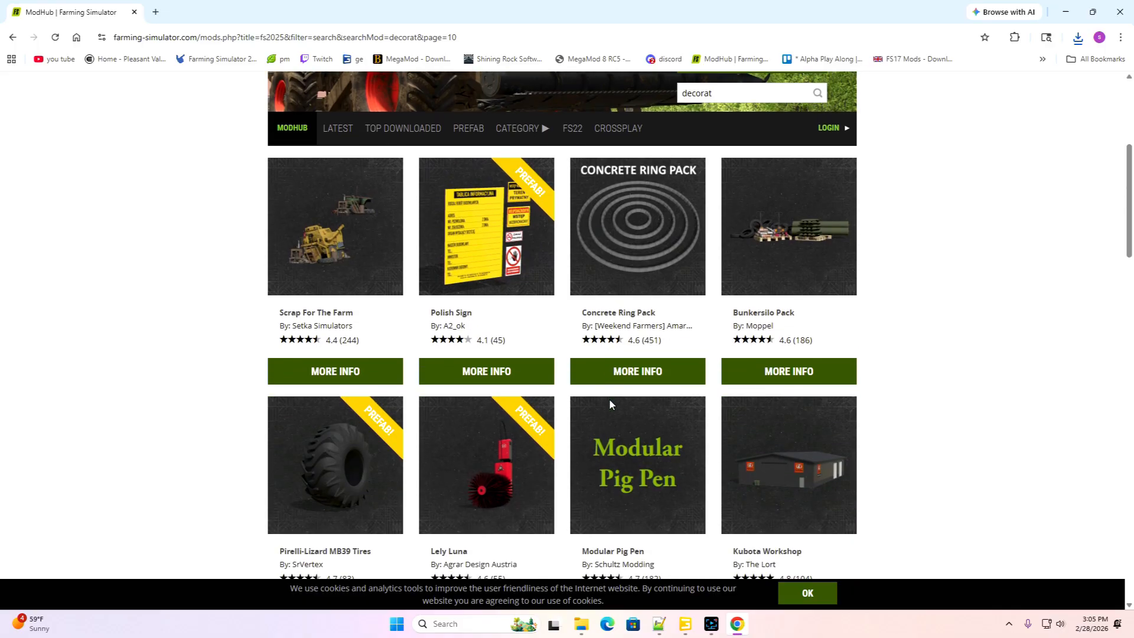
{"action": "scroll", "coordinate": [610, 404], "scroll_direction": "down", "scroll_amount": 6}
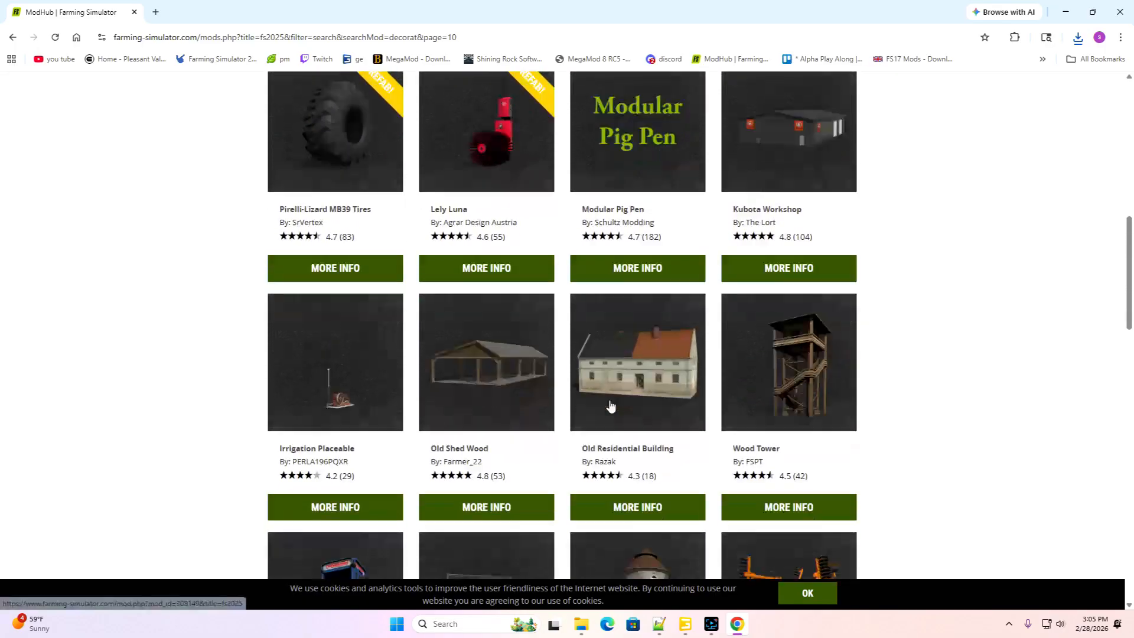
{"action": "scroll", "coordinate": [610, 406], "scroll_direction": "down", "scroll_amount": 11}
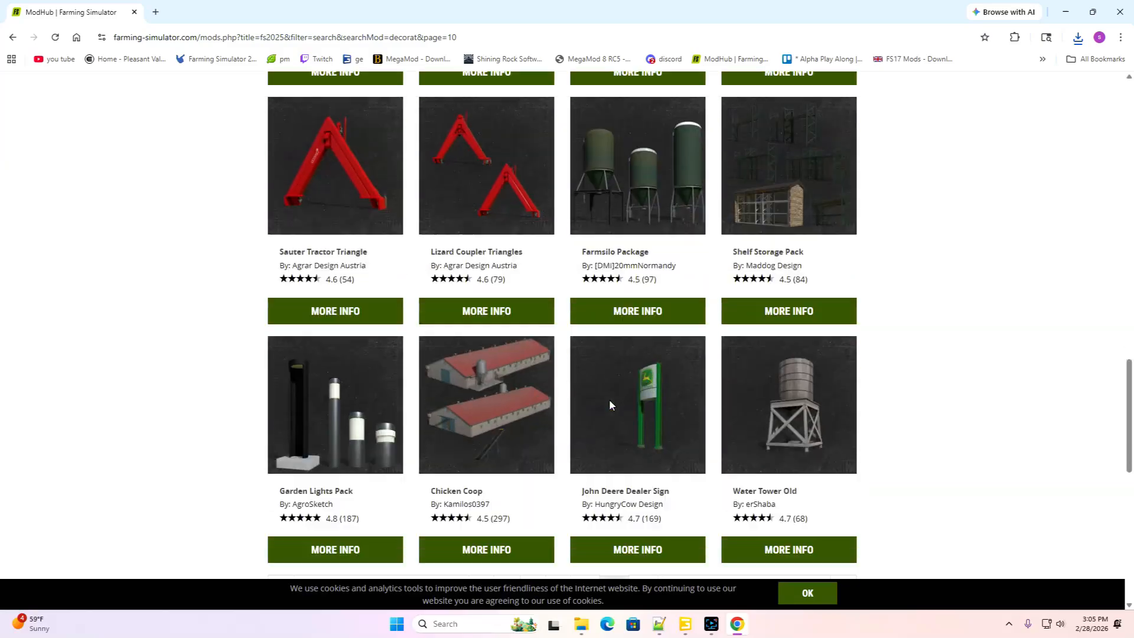
{"action": "scroll", "coordinate": [610, 405], "scroll_direction": "down", "scroll_amount": 4}
Look through page 12 of the "decorat" results and open the details of the Package Of Small Items mod
{"action": "left_click", "coordinate": [634, 374]}
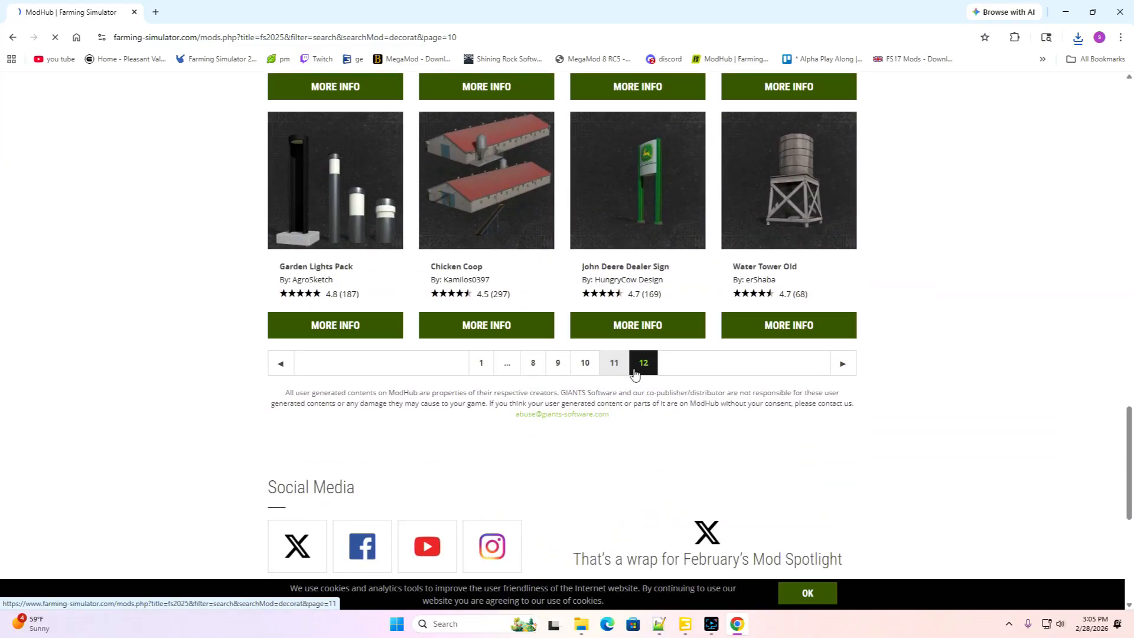
{"action": "scroll", "coordinate": [634, 370], "scroll_direction": "down", "scroll_amount": 5}
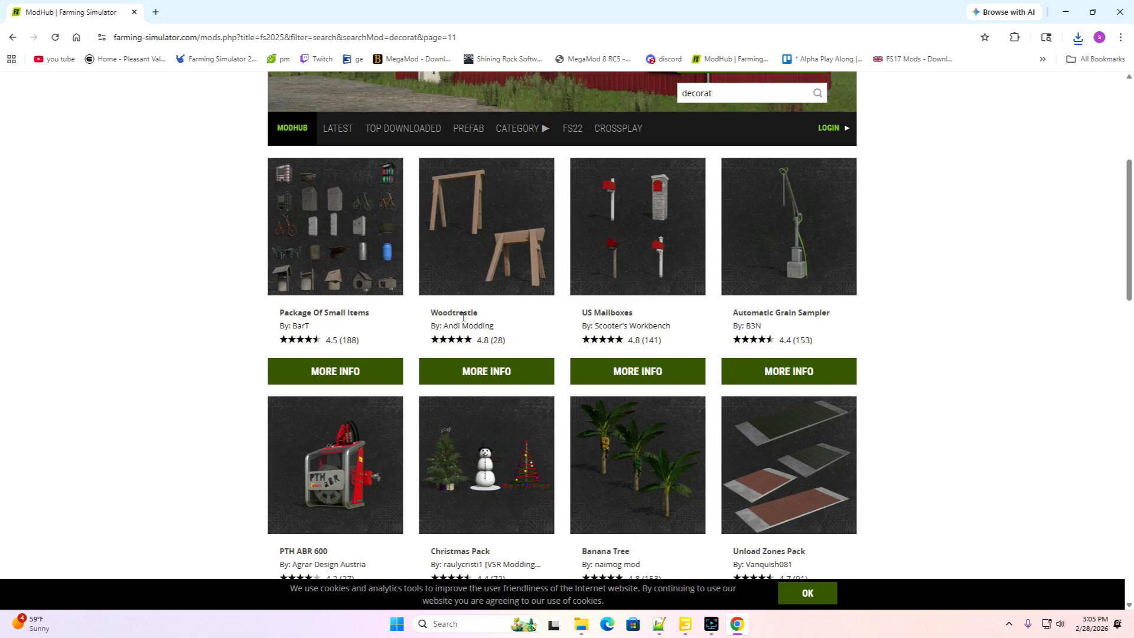
{"action": "scroll", "coordinate": [463, 319], "scroll_direction": "down", "scroll_amount": 2}
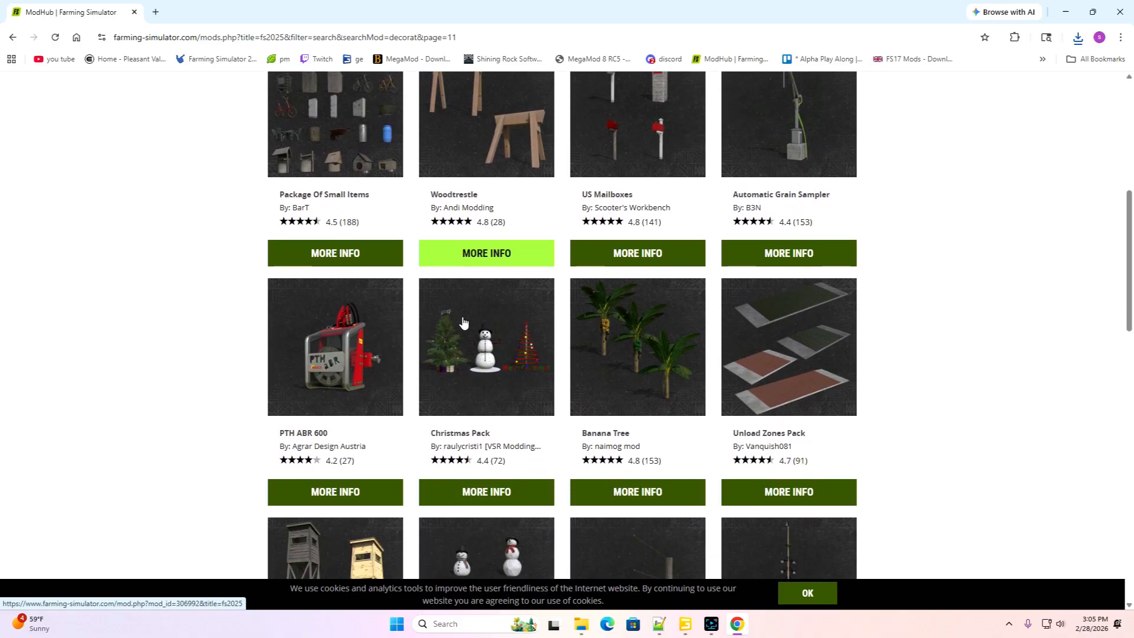
{"action": "scroll", "coordinate": [463, 320], "scroll_direction": "down", "scroll_amount": 4}
{"action": "scroll", "coordinate": [463, 321], "scroll_direction": "down", "scroll_amount": 2}
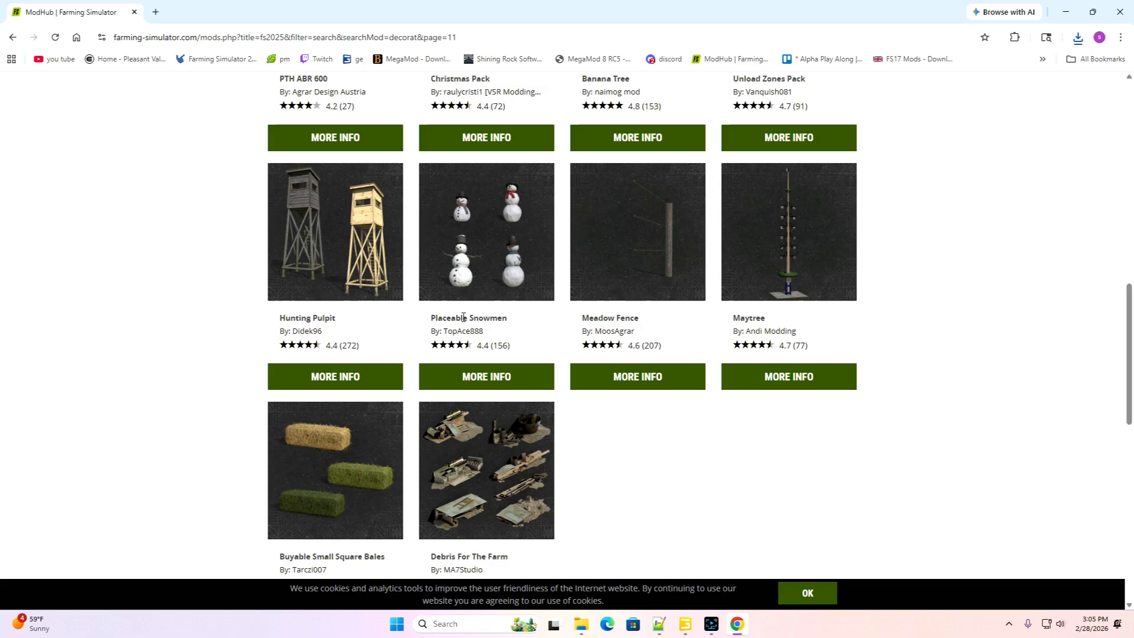
{"action": "scroll", "coordinate": [463, 317], "scroll_direction": "up", "scroll_amount": 7}
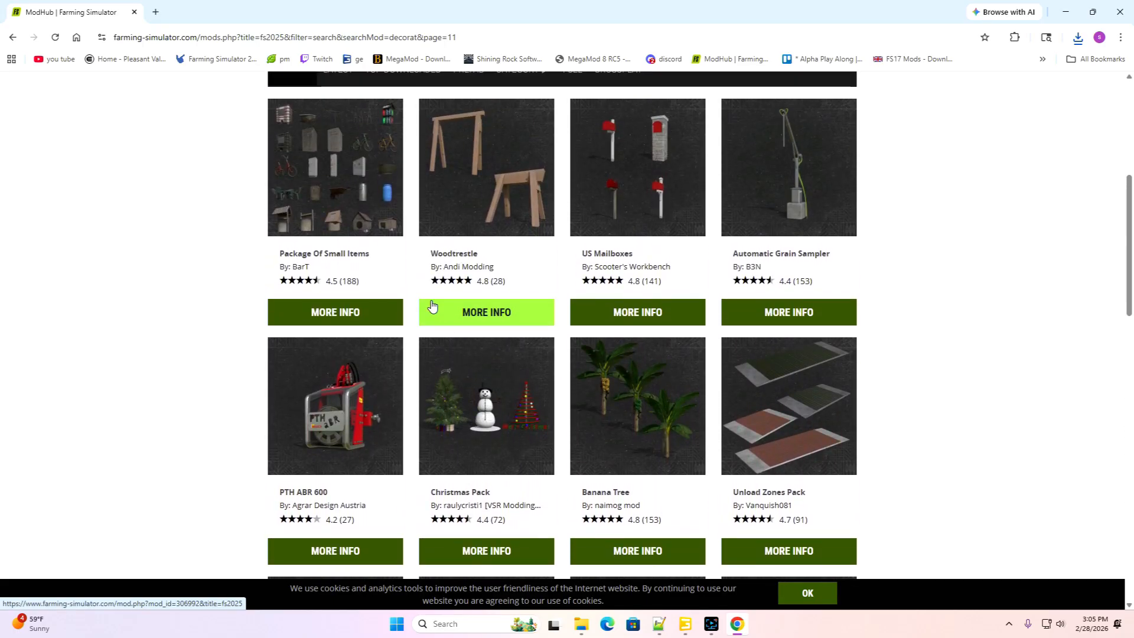
{"action": "left_click", "coordinate": [357, 321]}
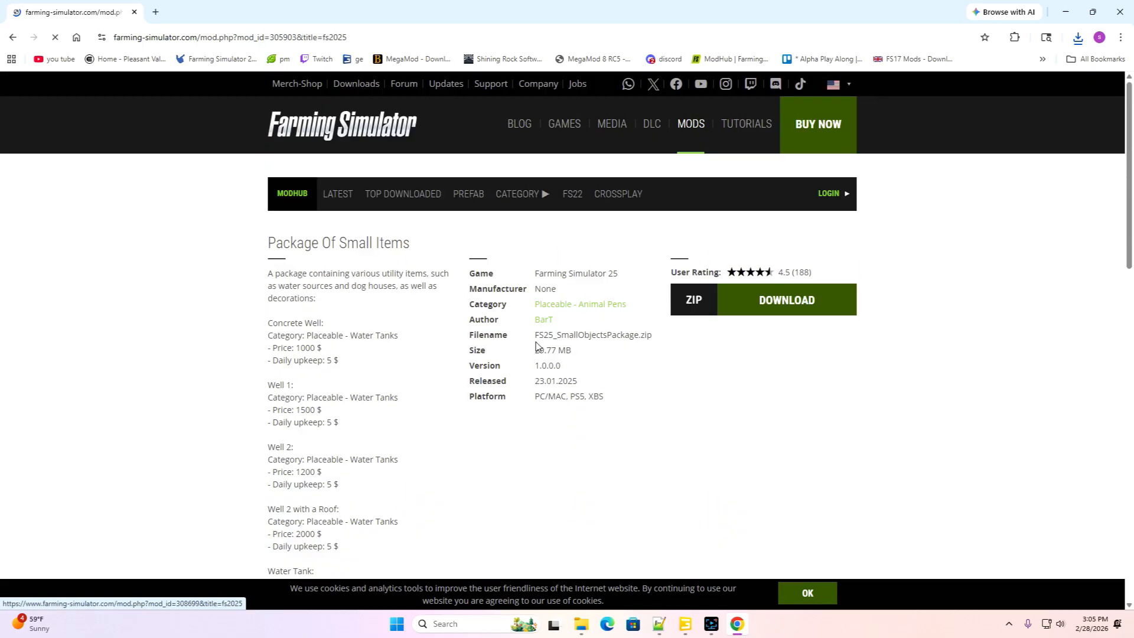
Review the description and screenshots of Package Of Small Items and download the mod
{"action": "scroll", "coordinate": [536, 347], "scroll_direction": "down", "scroll_amount": 4}
{"action": "scroll", "coordinate": [536, 347], "scroll_direction": "down", "scroll_amount": 8}
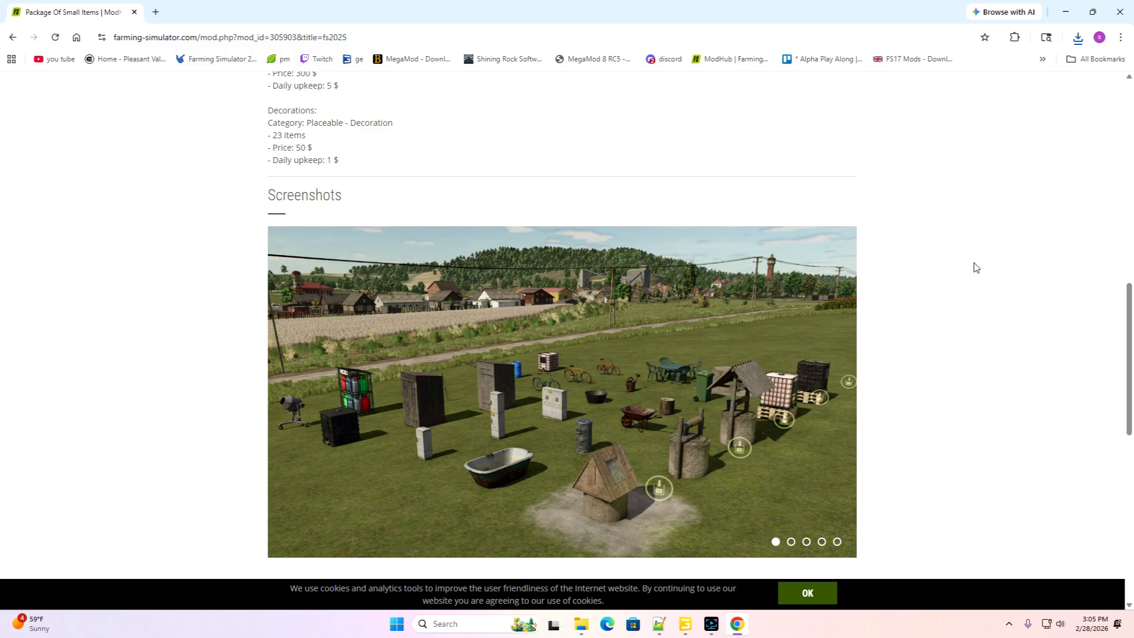
{"action": "scroll", "coordinate": [974, 268], "scroll_direction": "up", "scroll_amount": 12}
{"action": "left_click", "coordinate": [795, 303]}
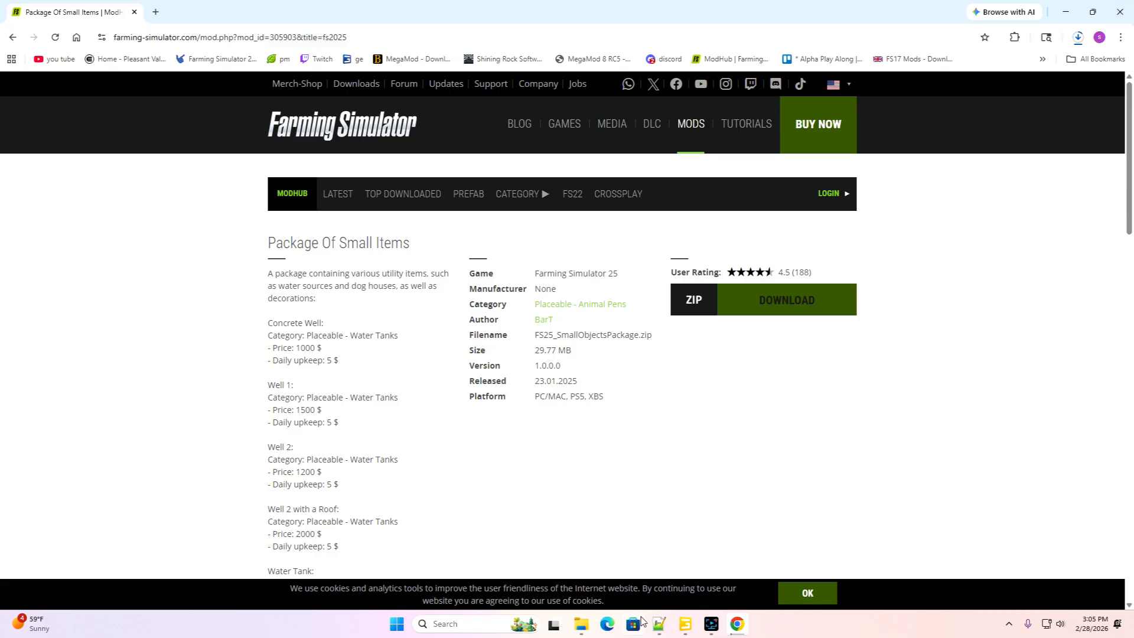
Check the Downloads folder for the newly downloaded mod archives, and close the folder and the browser
{"action": "right_click", "coordinate": [583, 627]}
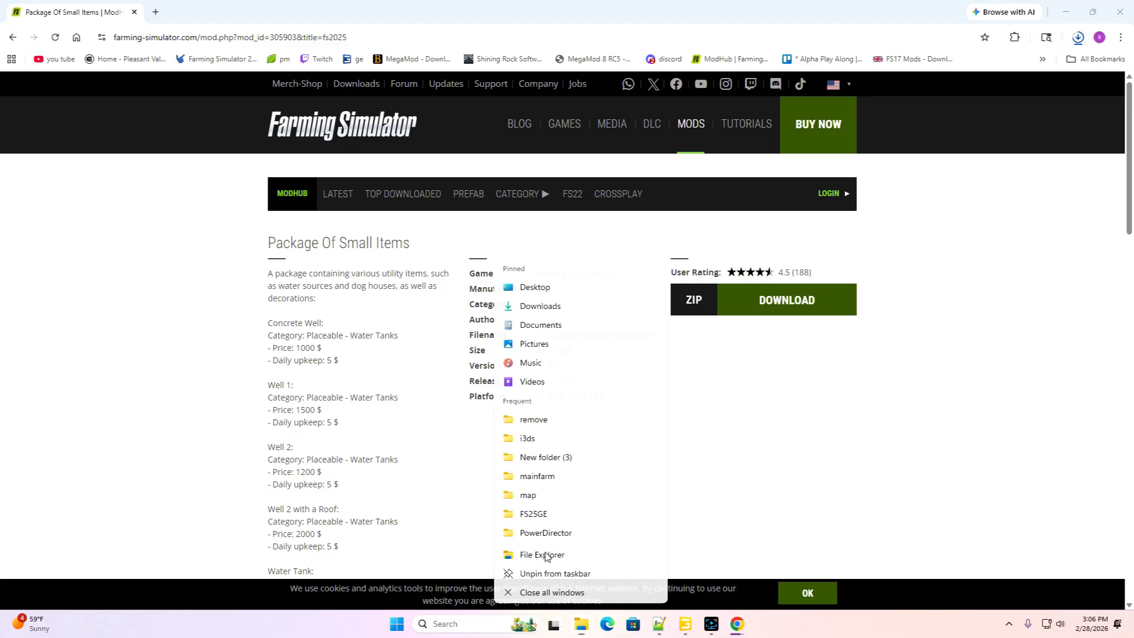
{"action": "left_click", "coordinate": [543, 556]}
{"action": "left_click", "coordinate": [277, 263]}
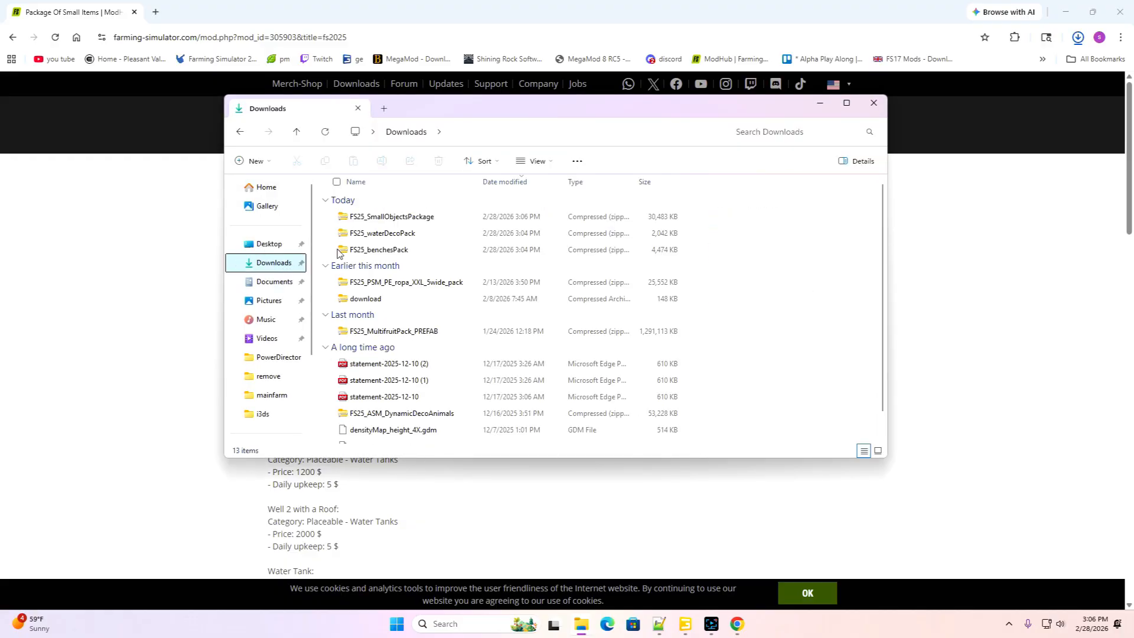
{"action": "left_click", "coordinate": [873, 102]}
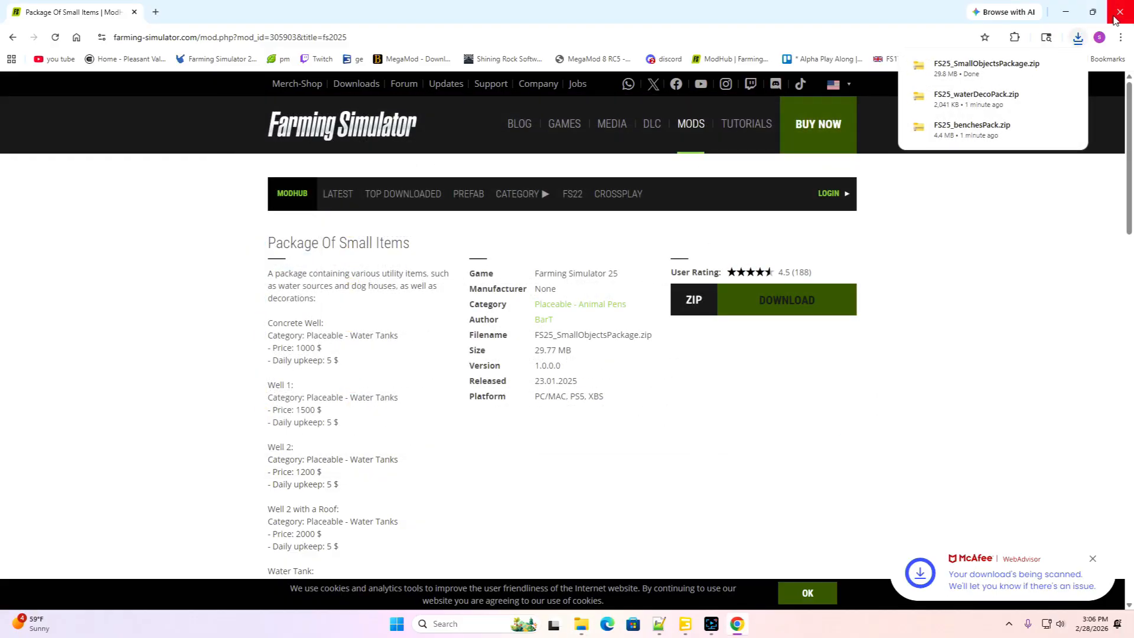
{"action": "left_click", "coordinate": [1118, 12]}
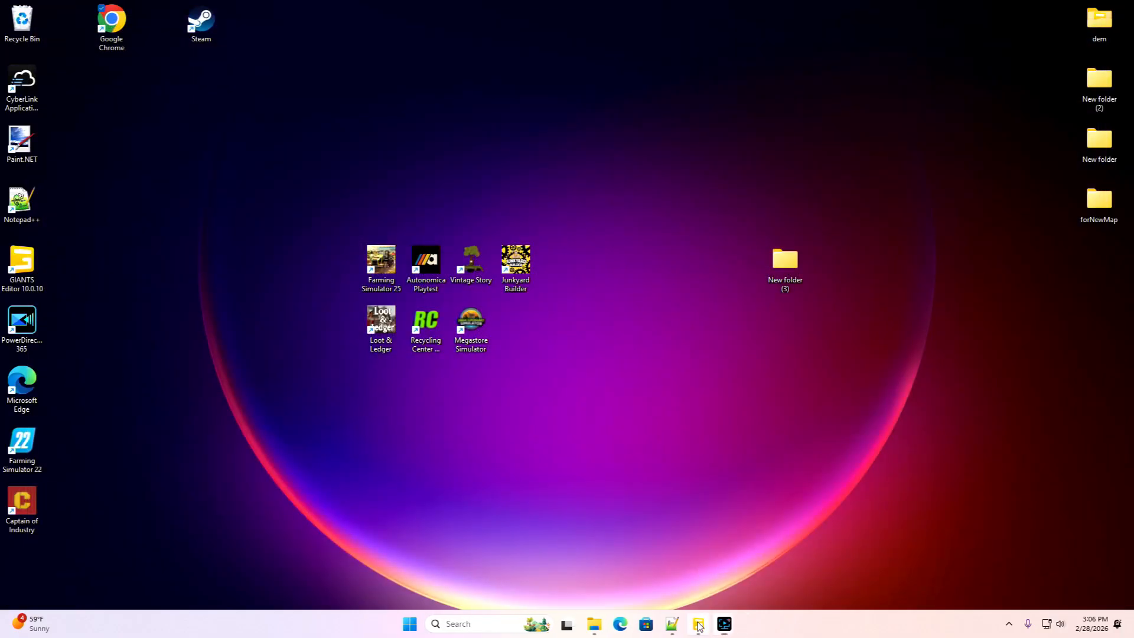
Switch to GIANTS Editor, raise the navigation speed and examine the wood tower island and the surrounding farm islands and bridges
{"action": "left_click", "coordinate": [699, 625]}
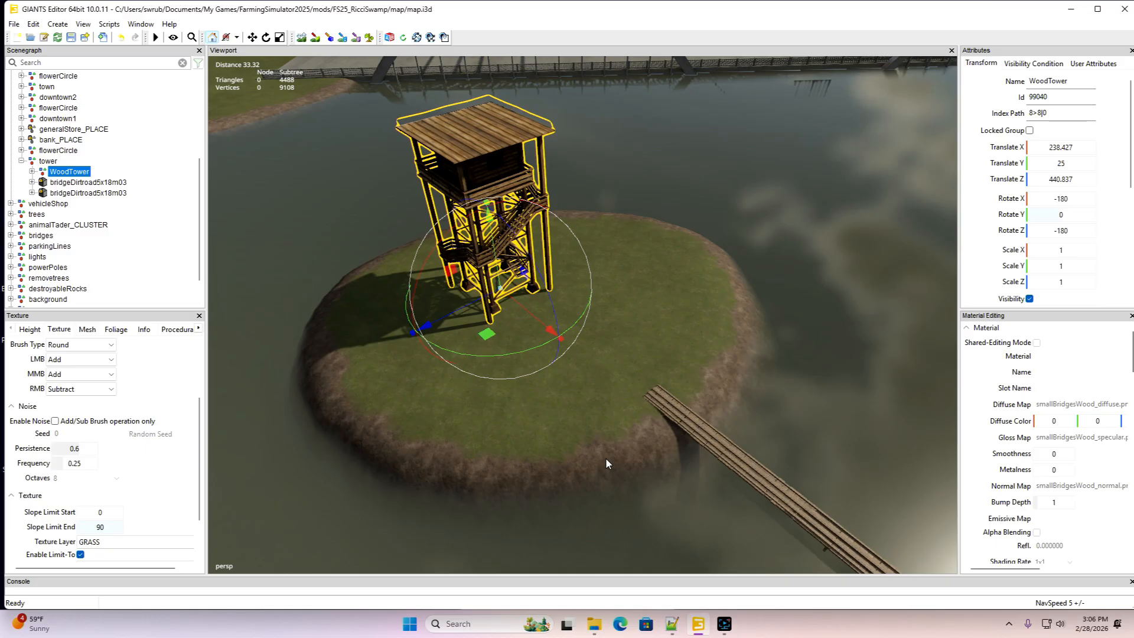
{"action": "left_click_drag", "start_coordinate": [721, 373], "coordinate": [647, 350], "text": "alt"}
{"action": "scroll", "coordinate": [644, 350], "scroll_direction": "down", "scroll_amount": 5}
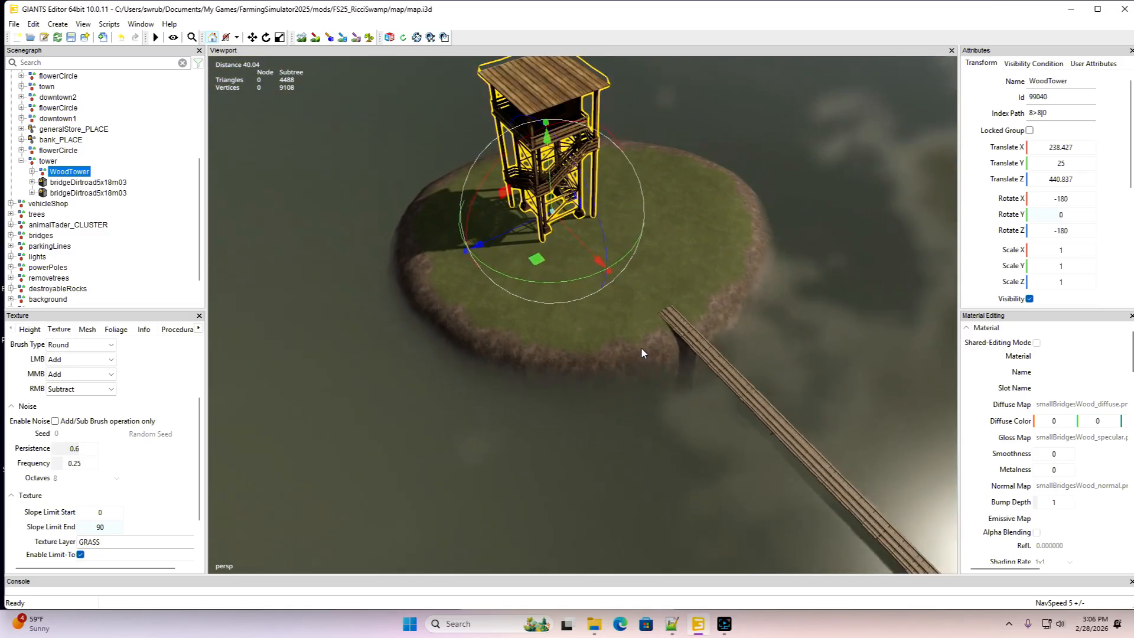
{"action": "scroll", "coordinate": [625, 339], "scroll_direction": "down", "scroll_amount": 1}
{"action": "key", "text": "plus"}
{"action": "key", "text": "plus"}
{"action": "key", "text": "plus"}
{"action": "key", "text": "plus"}
{"action": "key", "text": "plus"}
{"action": "key", "text": "plus"}
{"action": "key", "text": "plus"}
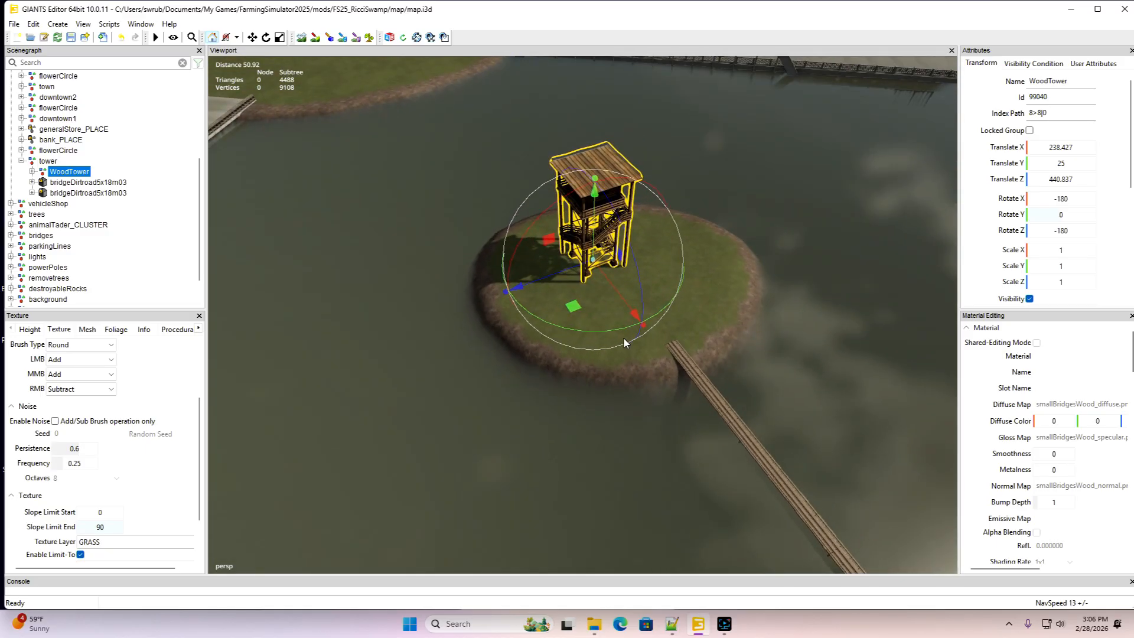
{"action": "key", "text": "plus"}
{"action": "key", "text": "plus"}
{"action": "key", "text": "plus"}
{"action": "key", "text": "plus"}
{"action": "scroll", "coordinate": [565, 406], "scroll_direction": "down", "scroll_amount": 4}
{"action": "left_click_drag", "start_coordinate": [546, 393], "coordinate": [476, 354], "text": "alt"}
{"action": "scroll", "coordinate": [562, 388], "scroll_direction": "down", "scroll_amount": 1}
{"action": "middle_click_drag", "start_coordinate": [476, 355], "coordinate": [463, 351], "text": "alt"}
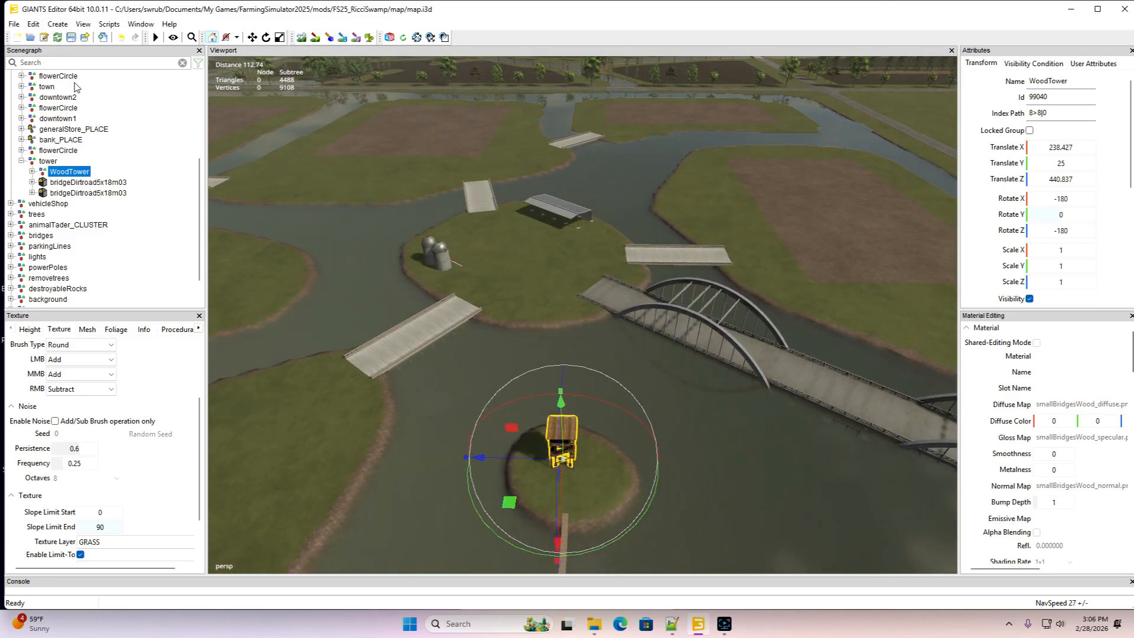
Save the map in its current state and switch to Farming Simulator 25 by launching it from the desktop
{"action": "left_click", "coordinate": [71, 38]}
{"action": "left_click", "coordinate": [1070, 9]}
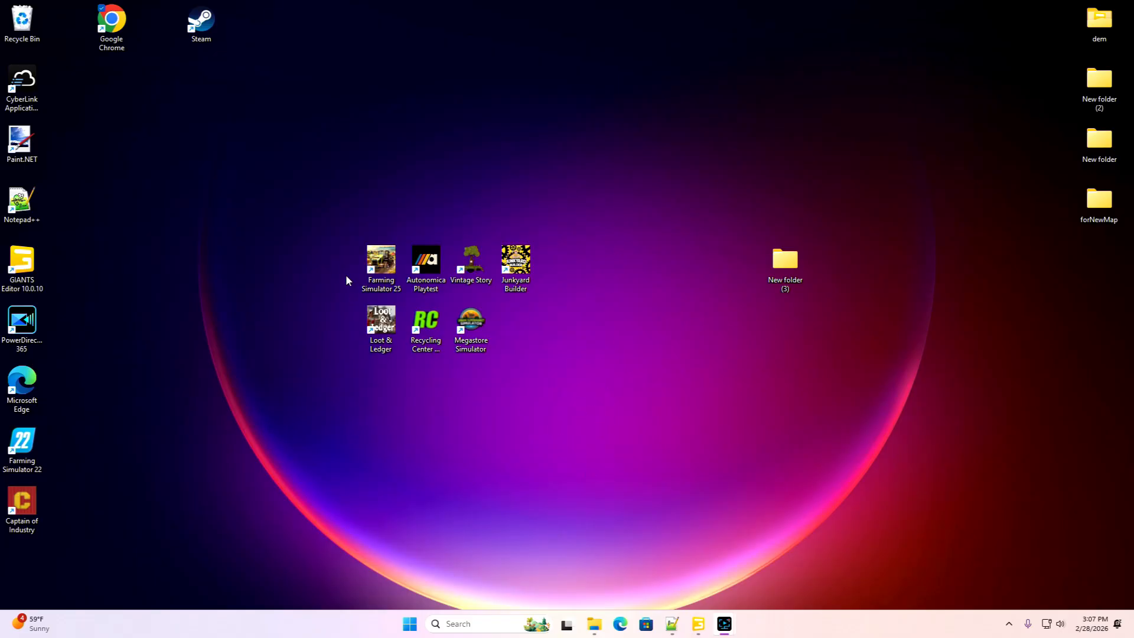
{"action": "right_click", "coordinate": [375, 261]}
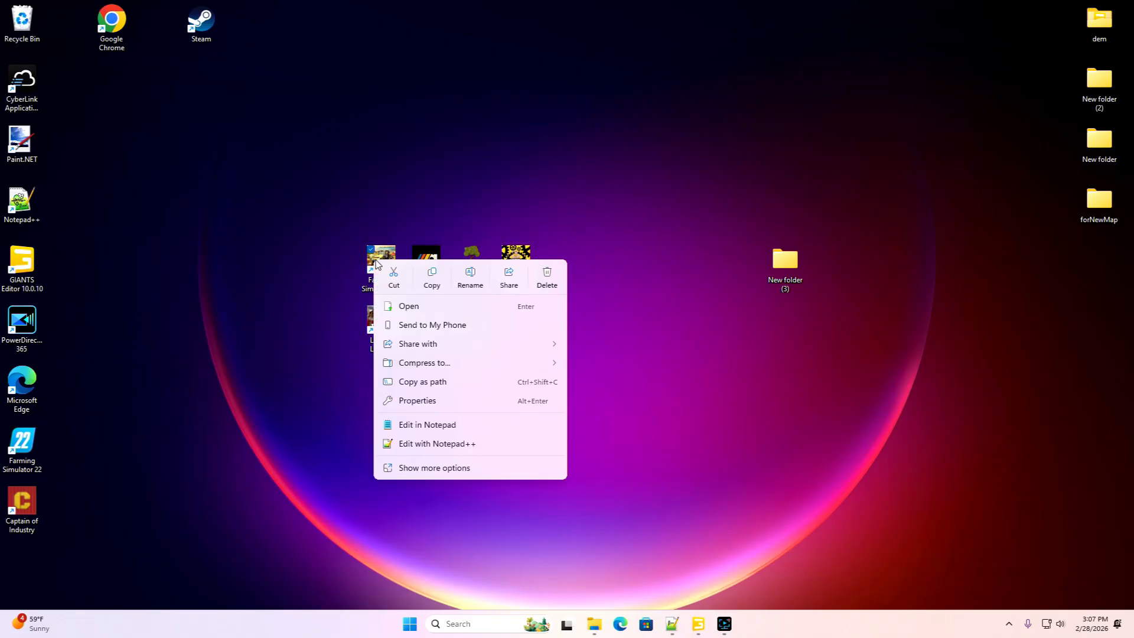
{"action": "left_click", "coordinate": [409, 308]}
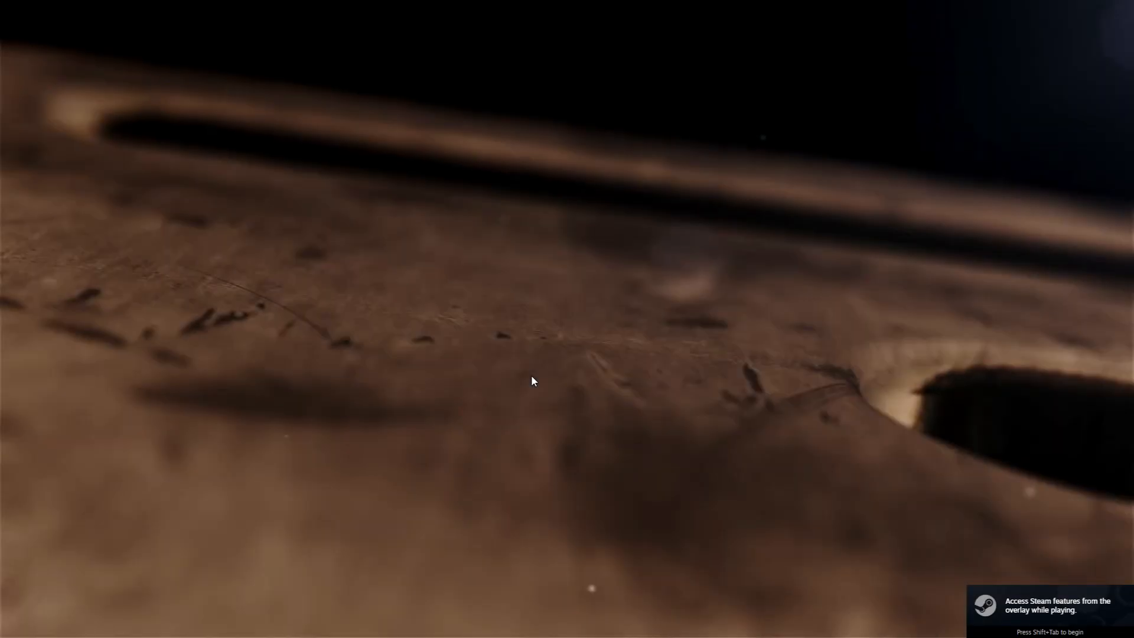
Set up a new savegame in an empty slot on the RicciSwamp map with the guided intro-tour turned off
{"action": "left_click", "coordinate": [98, 379]}
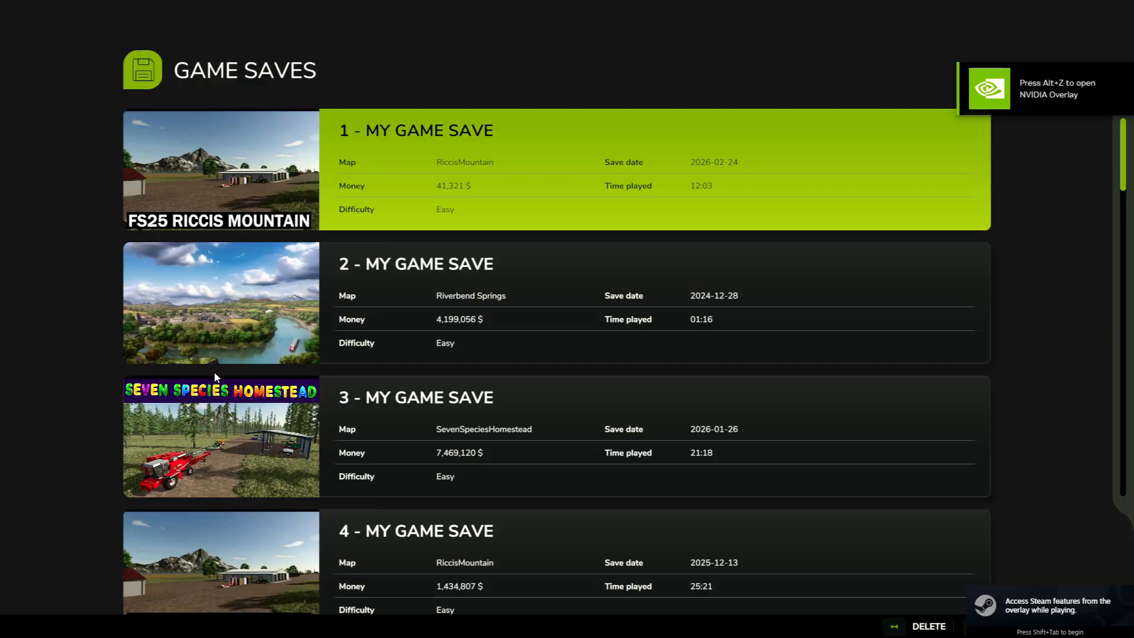
{"action": "scroll", "coordinate": [214, 371], "scroll_direction": "down", "scroll_amount": 9}
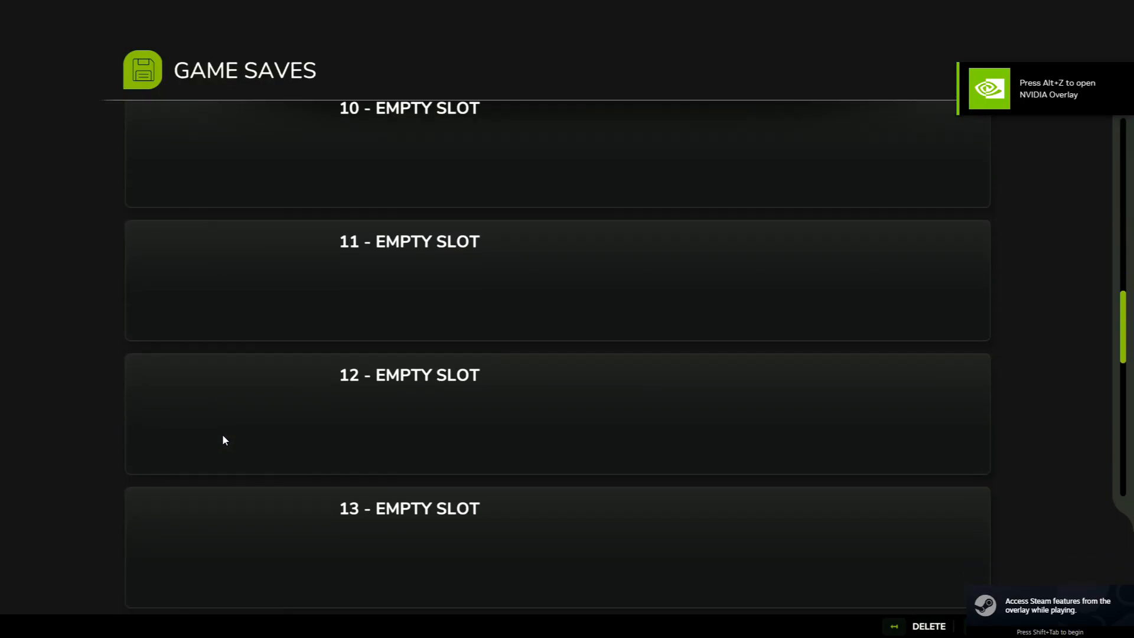
{"action": "left_click", "coordinate": [182, 513]}
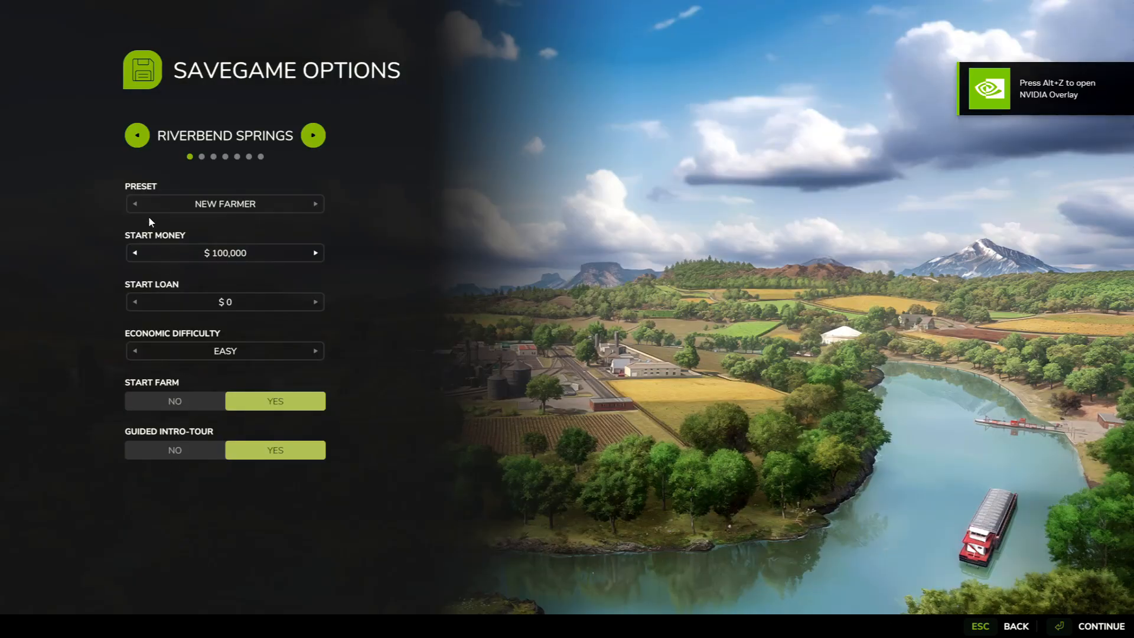
{"action": "left_click", "coordinate": [137, 135]}
{"action": "left_click", "coordinate": [137, 135]}
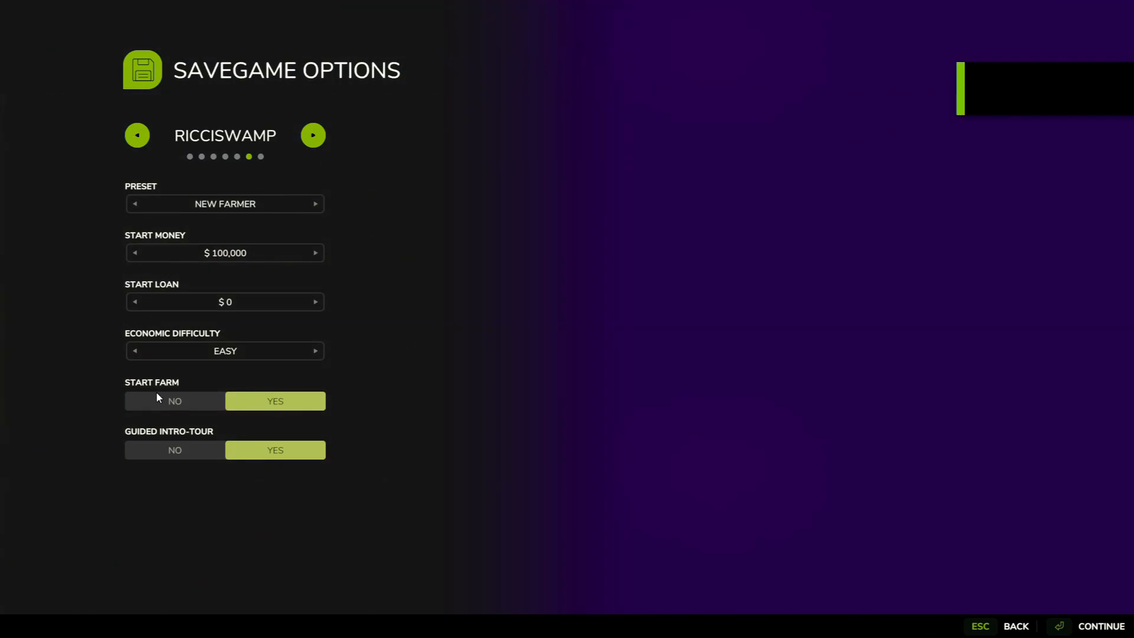
{"action": "left_click", "coordinate": [175, 450]}
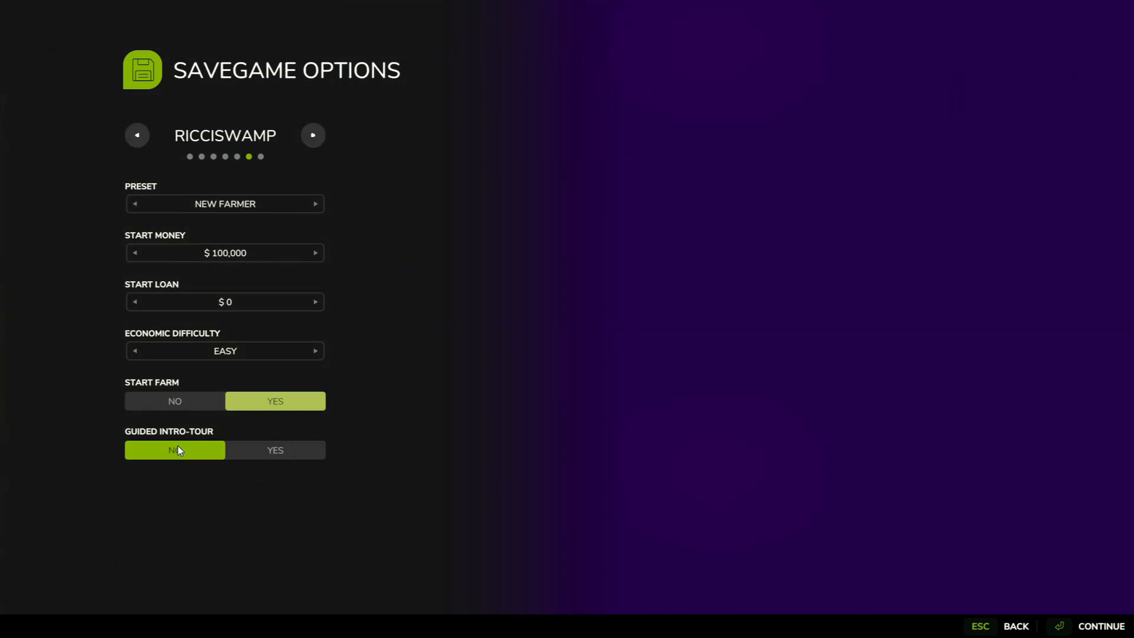
Load the new RicciSwamp savegame and enter the map with the default character
{"action": "left_click", "coordinate": [1078, 626]}
{"action": "left_click", "coordinate": [1087, 625]}
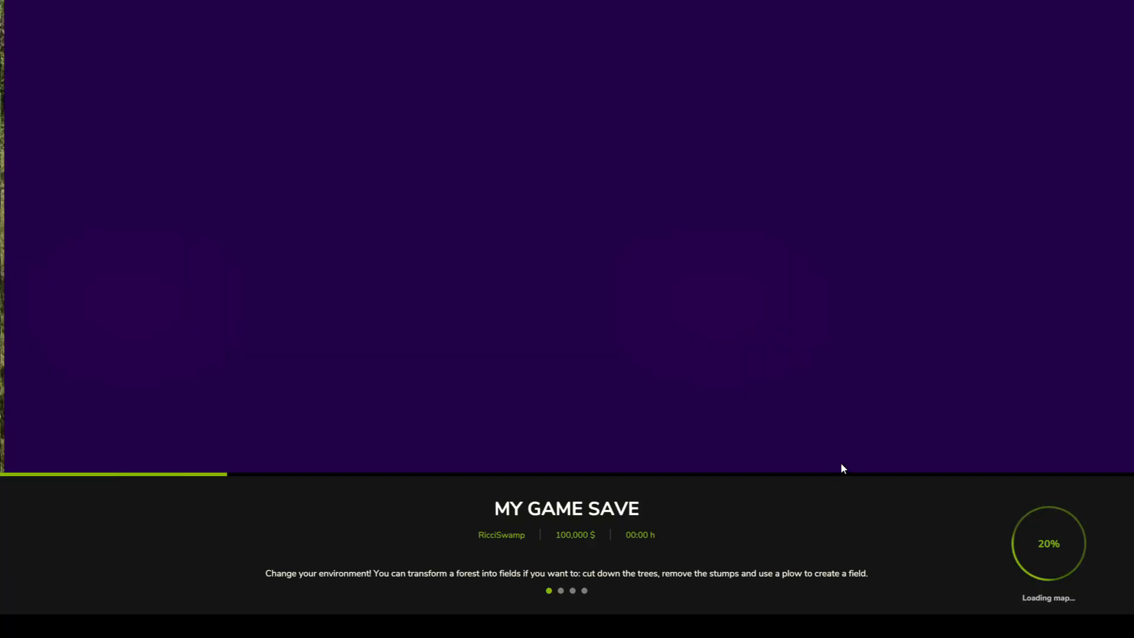
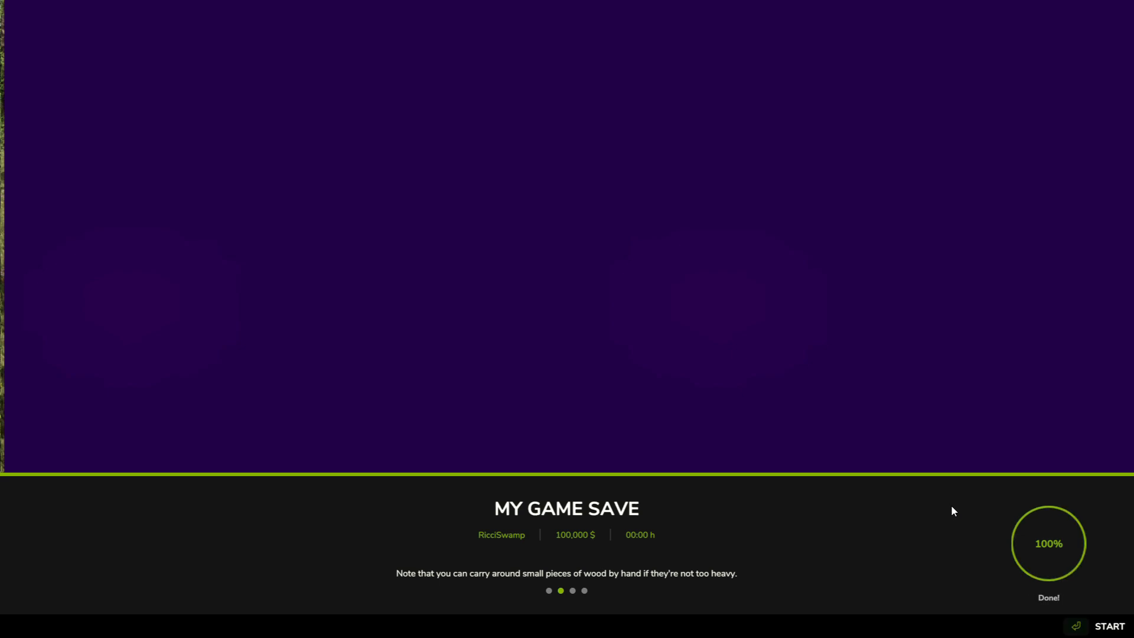
{"action": "left_click", "coordinate": [1085, 627]}
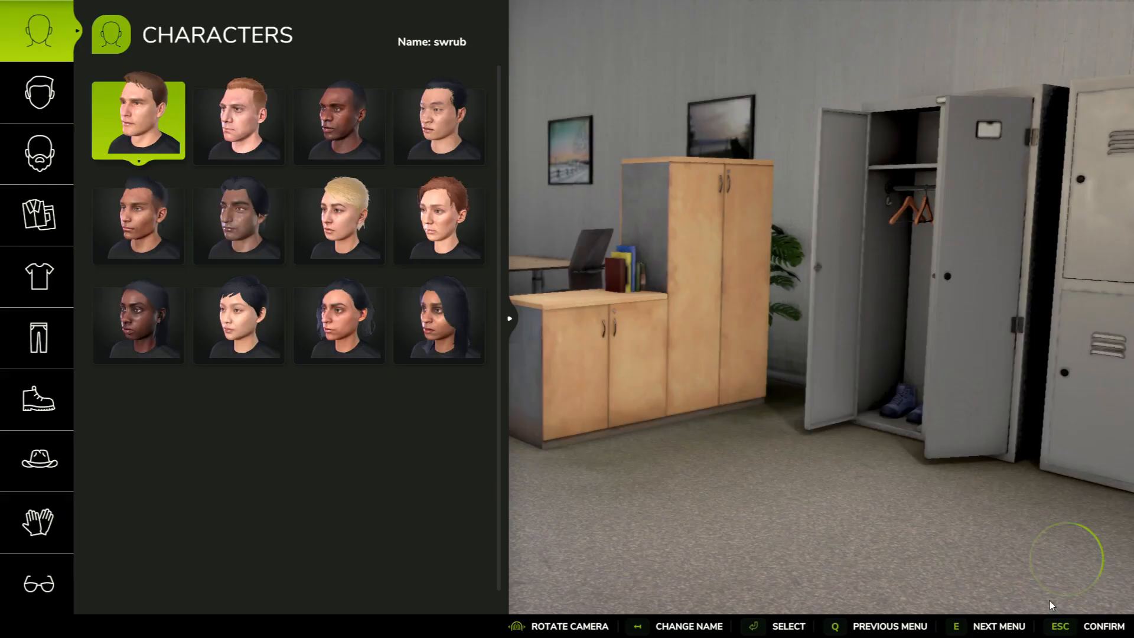
{"action": "left_click", "coordinate": [1070, 623]}
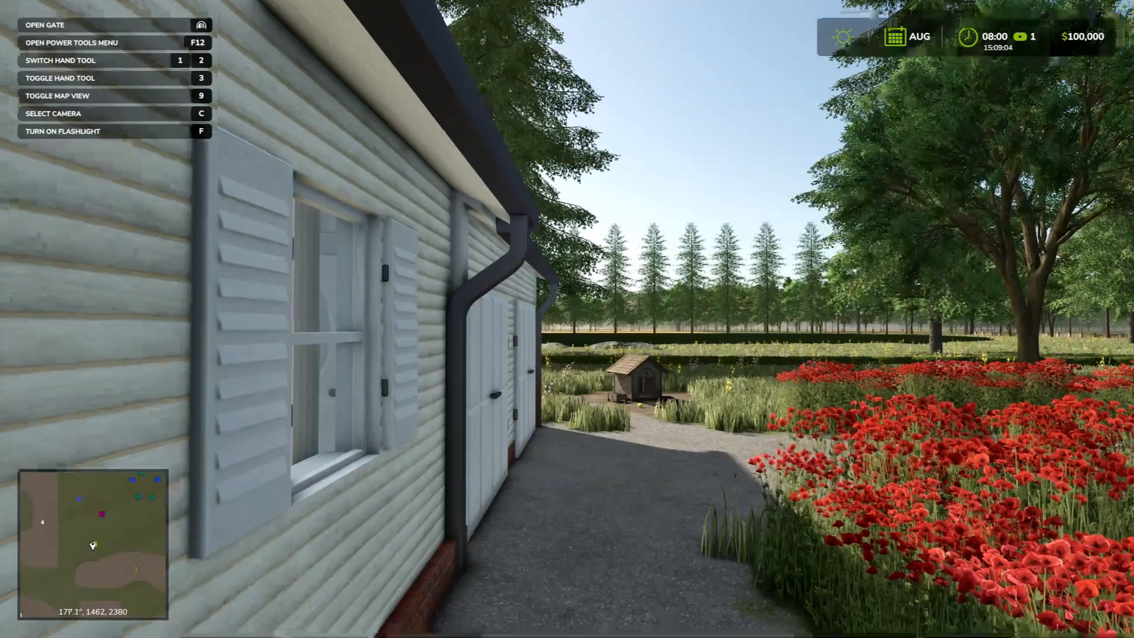
Move from the farmhouse out to the open meadow and turn on Flight Mode with Power Tools
{"action": "key", "text": "w"}
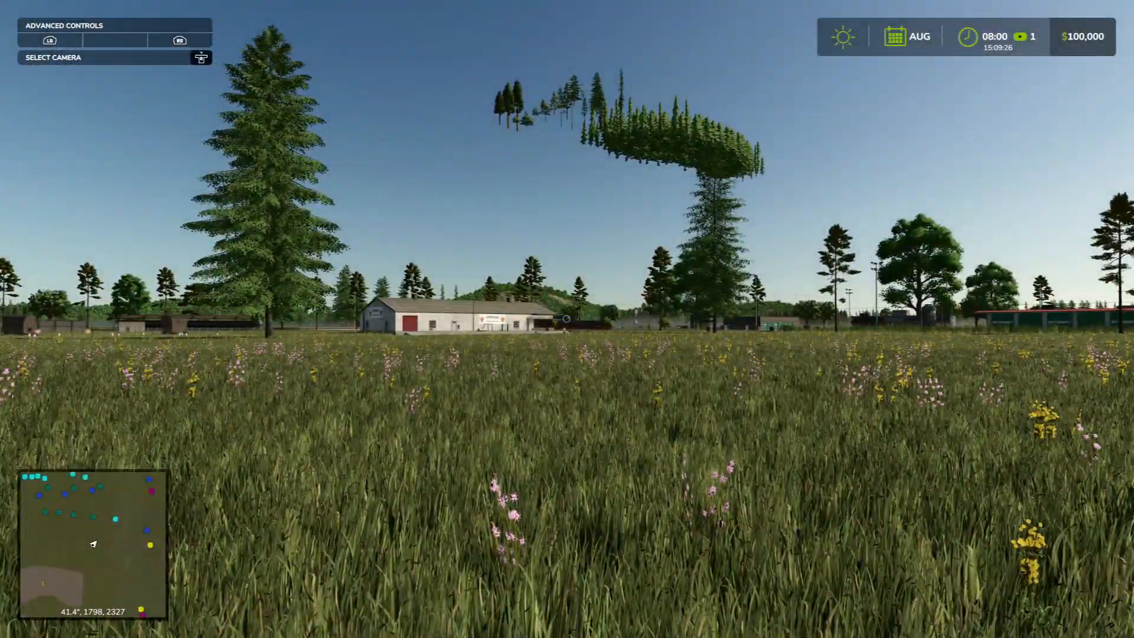
{"action": "key", "text": "ctrl+p"}
{"action": "left_click", "coordinate": [701, 327]}
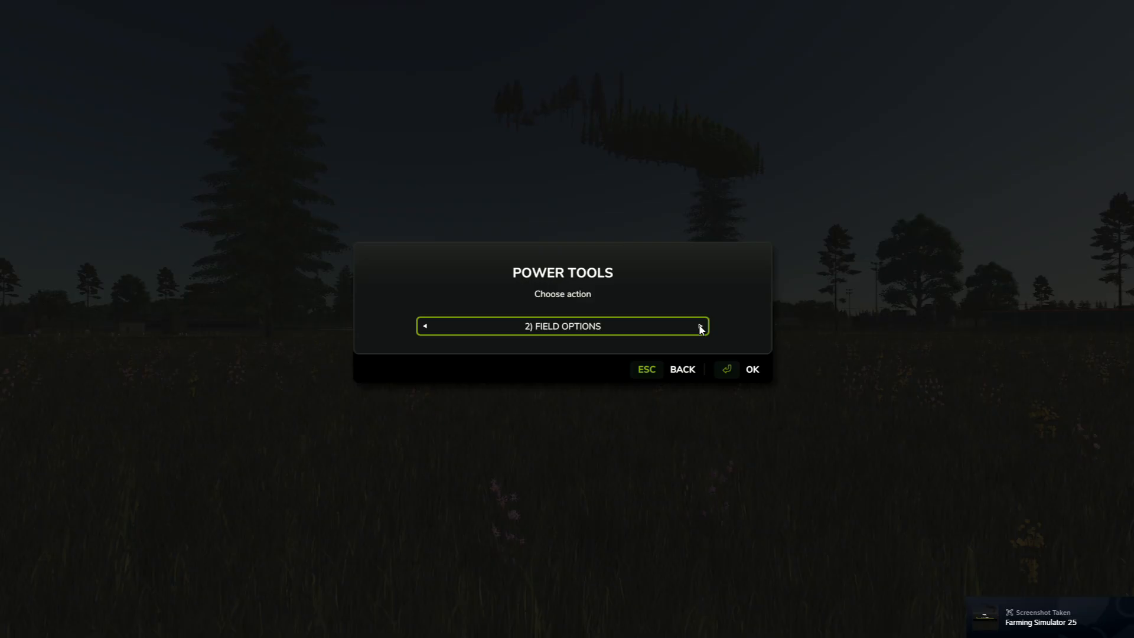
{"action": "left_click", "coordinate": [752, 369]}
{"action": "key", "text": "q"}
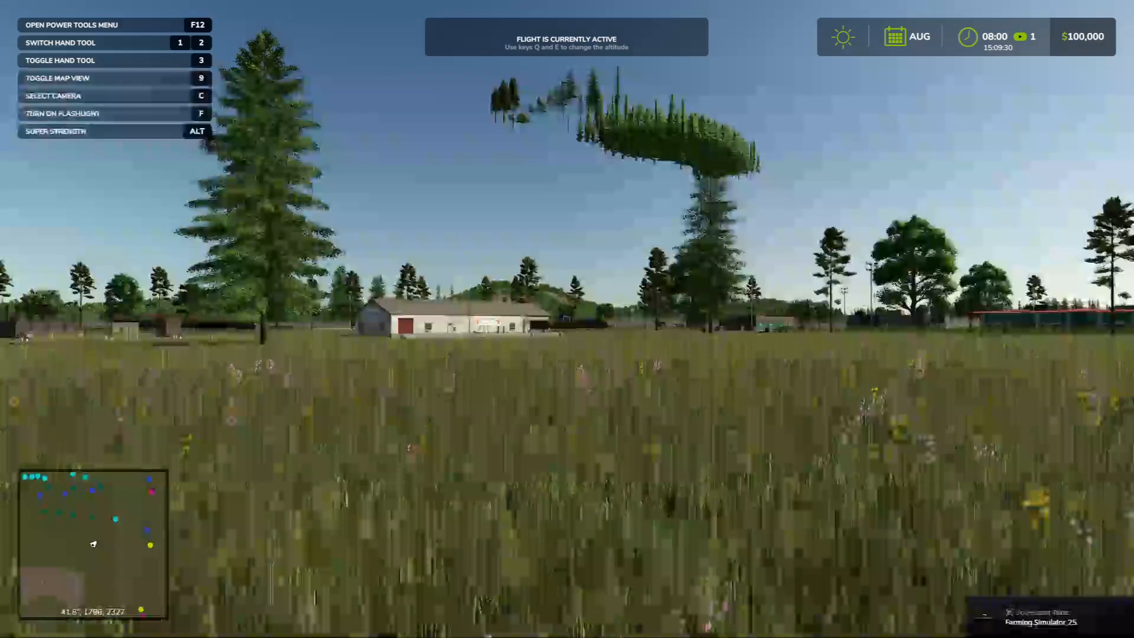
Fly over the town and the waterways to the island with the open shed beside the arched bridge
{"action": "key", "text": "w"}
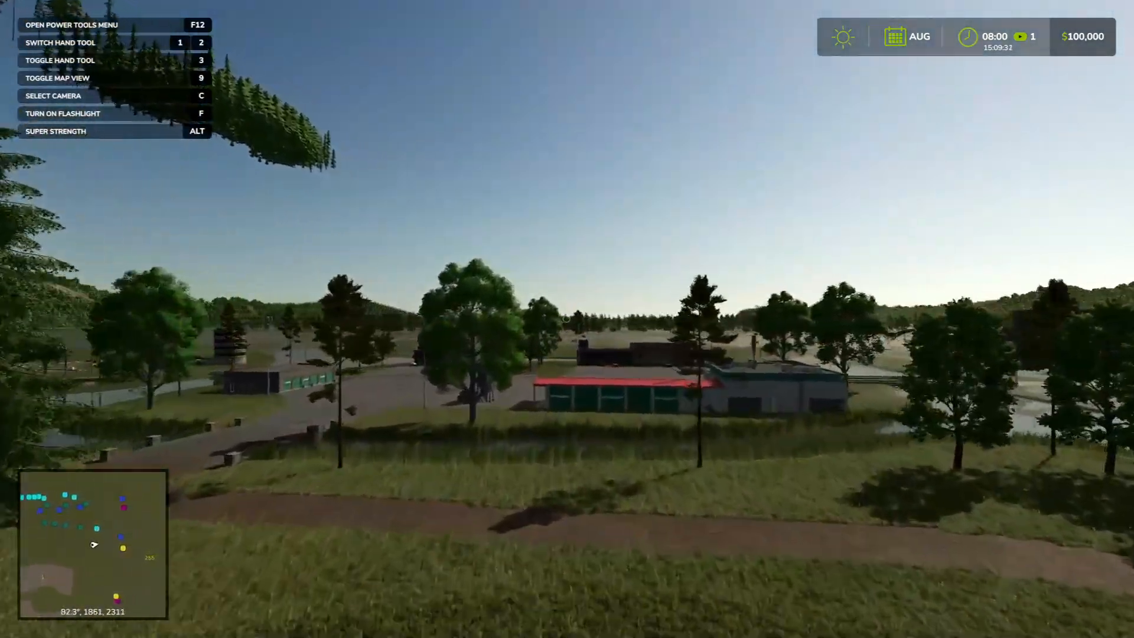
{"action": "key", "text": "w"}
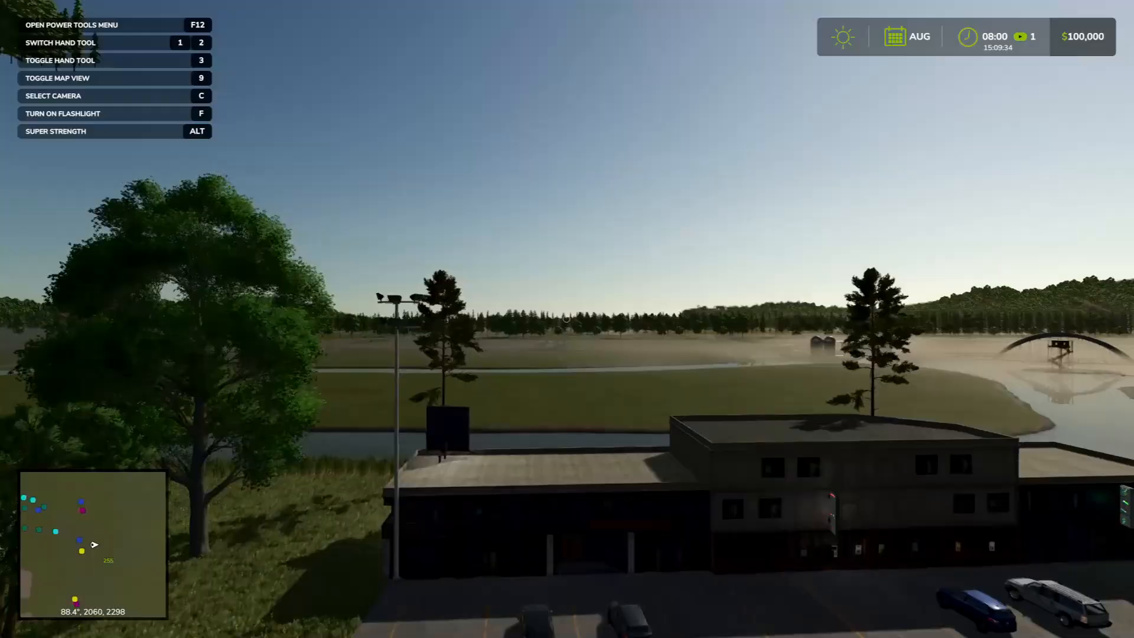
{"action": "key", "text": "w"}
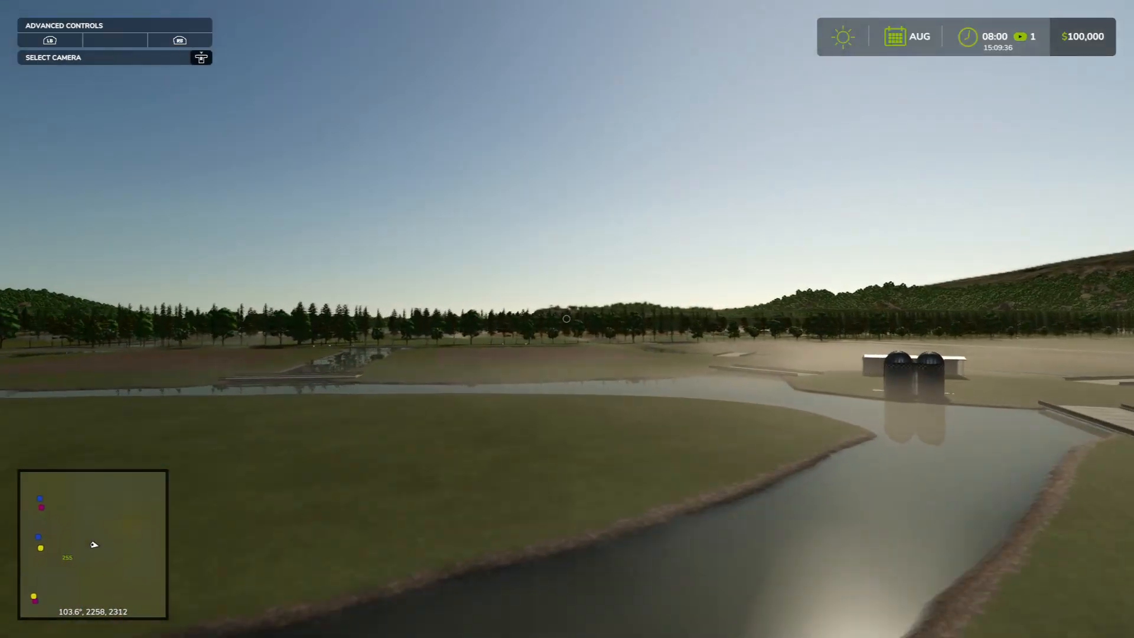
{"action": "key", "text": "w"}
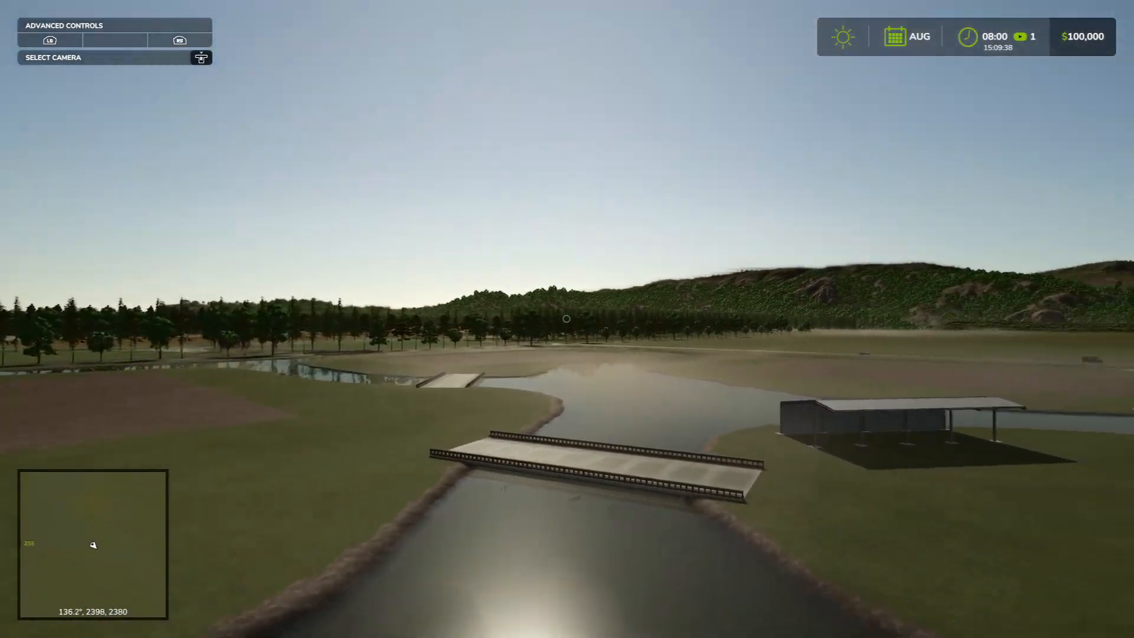
{"action": "key", "text": "w"}
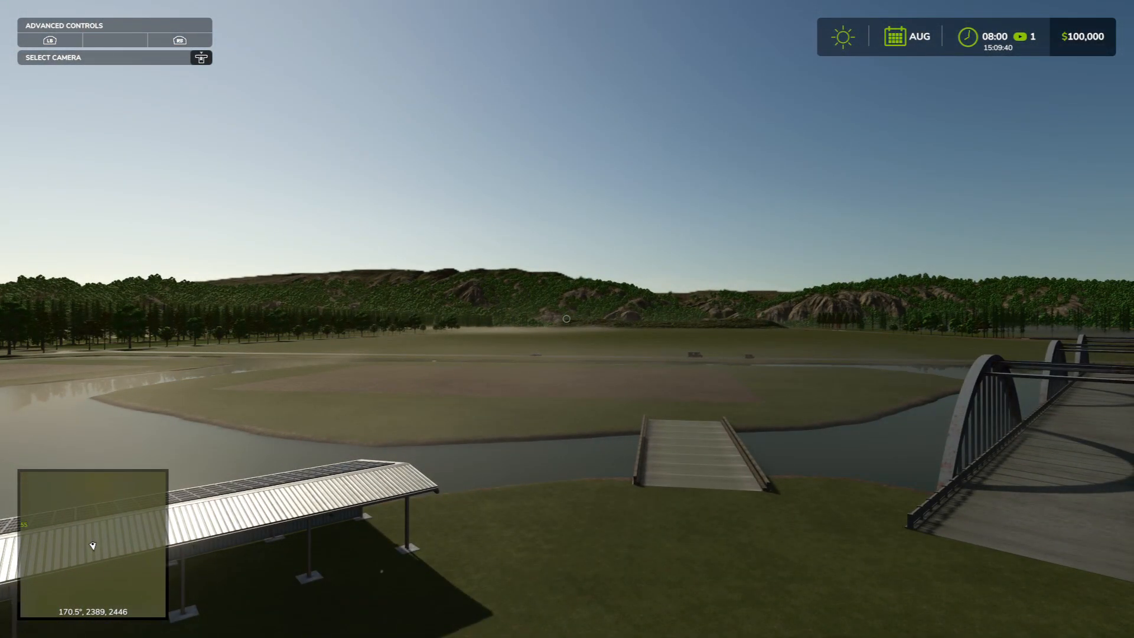
Turn off Flight Mode with Power Tools to land beside the open shed
{"action": "key", "text": "F12"}
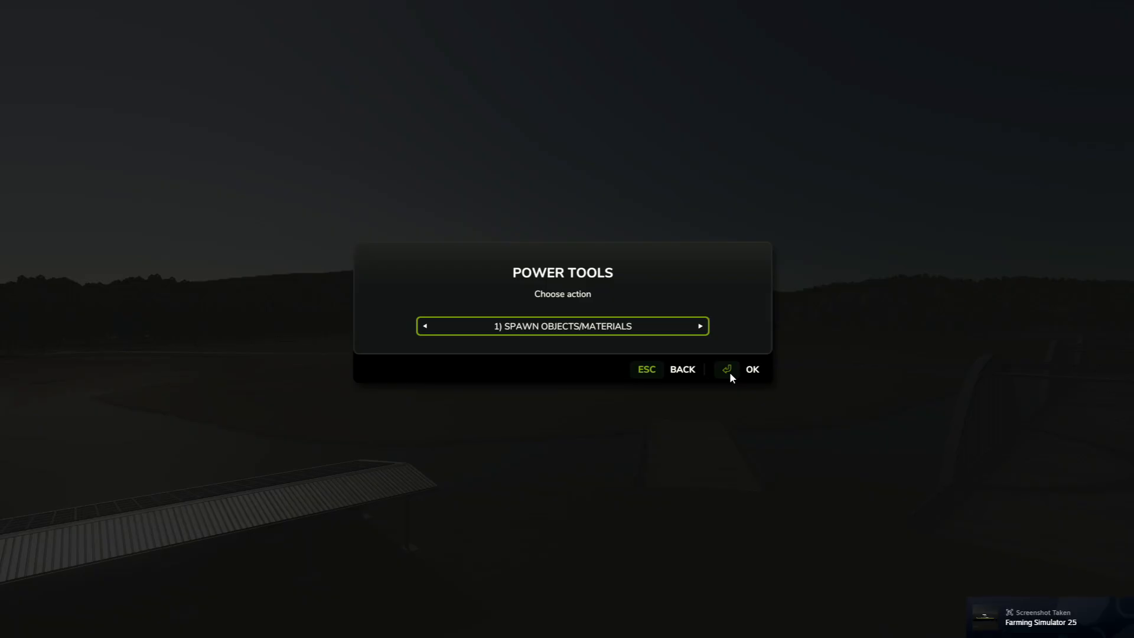
{"action": "left_click", "coordinate": [701, 326]}
{"action": "left_click", "coordinate": [702, 326]}
{"action": "left_click", "coordinate": [701, 326]}
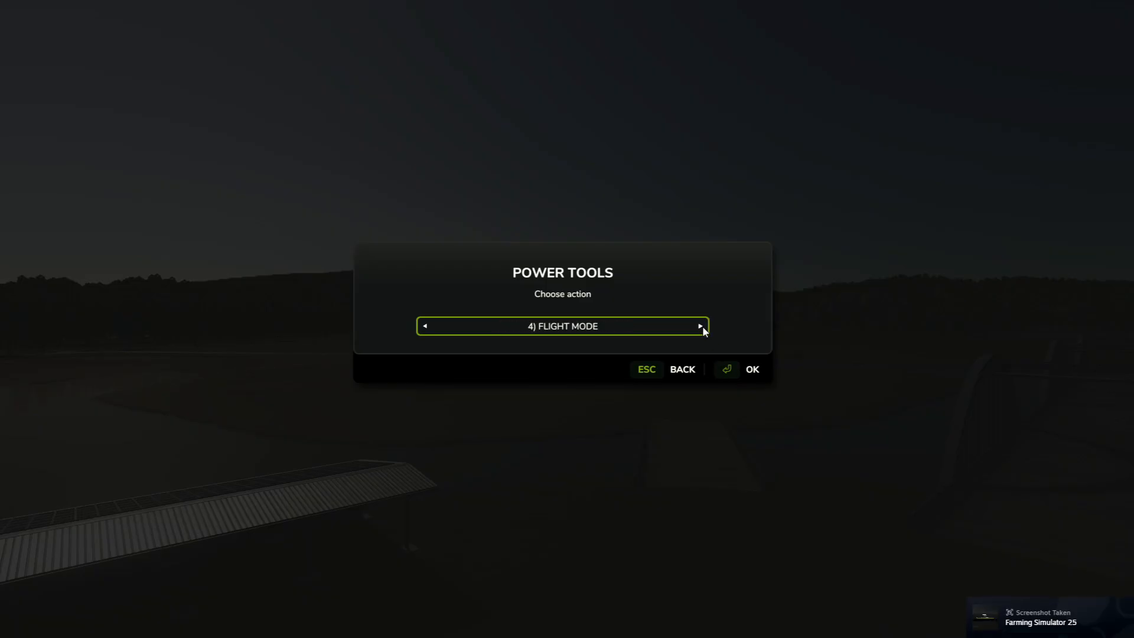
{"action": "left_click", "coordinate": [750, 371]}
Cross the small flat bridge beside the arched bridge to reach the grass in front of the field
{"action": "key", "text": "w"}
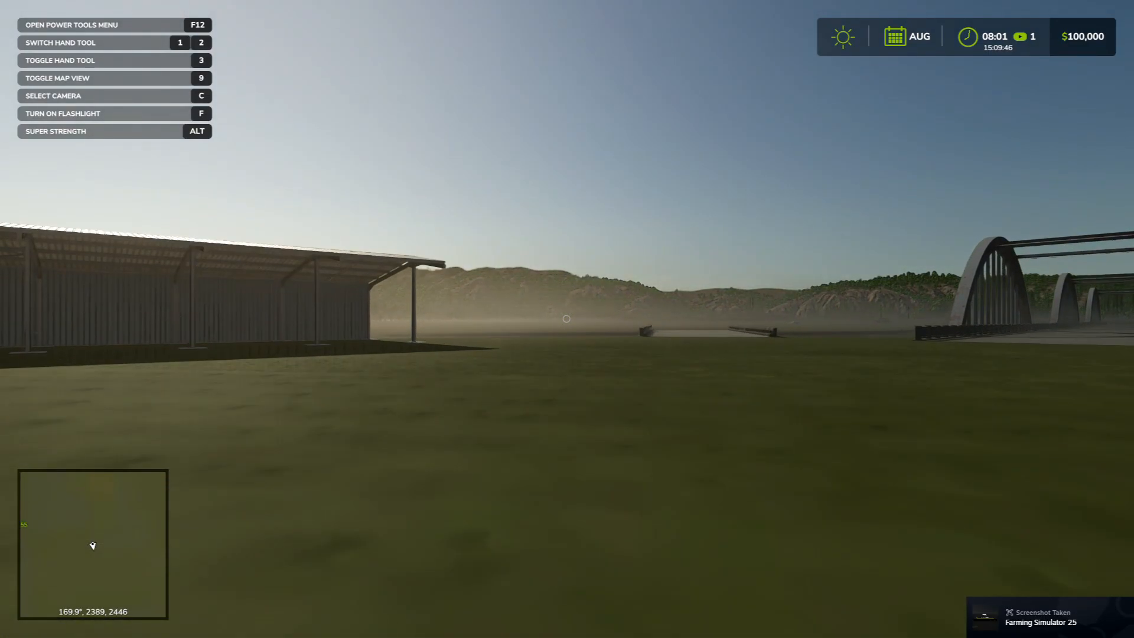
{"action": "key", "text": "w"}
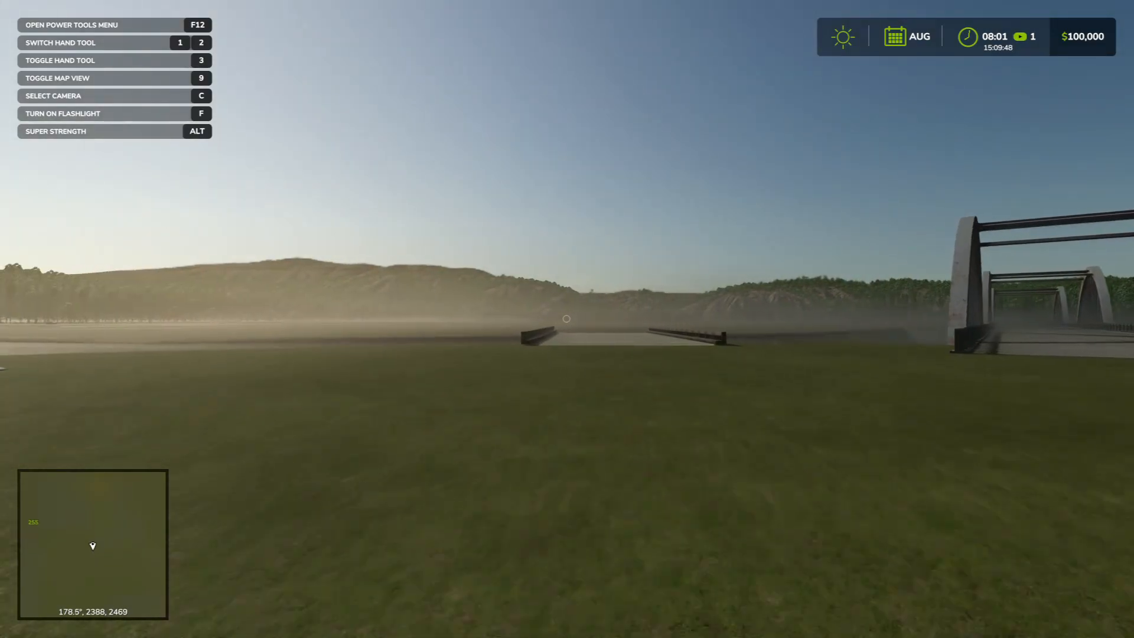
{"action": "key", "text": "w"}
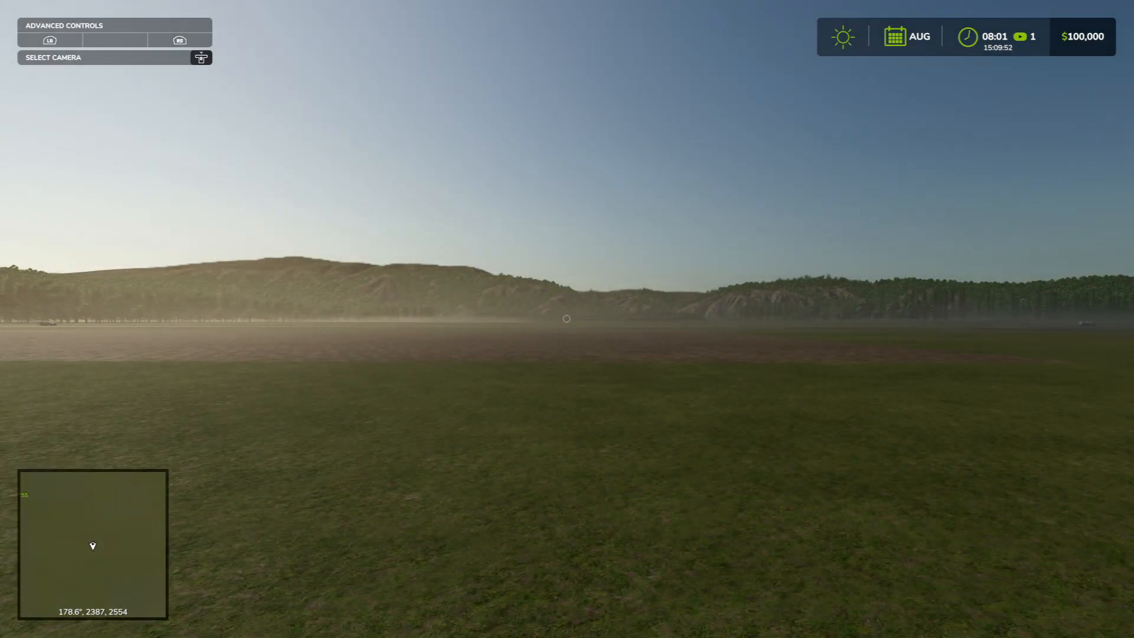
Add 2,000,000 to the account balance with the Power Tools Add/Remove Money action
{"action": "key", "text": "ctrl+alt+p"}
{"action": "key", "text": "F12"}
{"action": "left_click", "coordinate": [701, 327]}
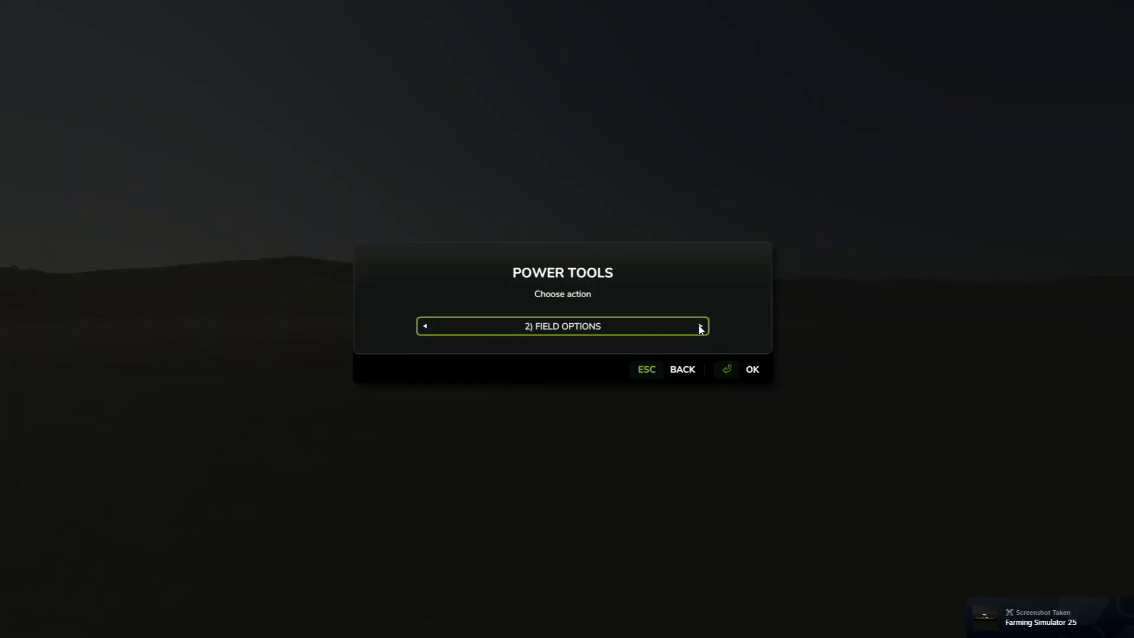
{"action": "left_click", "coordinate": [700, 326]}
{"action": "left_click", "coordinate": [700, 327]}
{"action": "left_click", "coordinate": [701, 327]}
{"action": "left_click", "coordinate": [700, 327]}
{"action": "left_click", "coordinate": [700, 327]}
{"action": "left_click", "coordinate": [732, 367]}
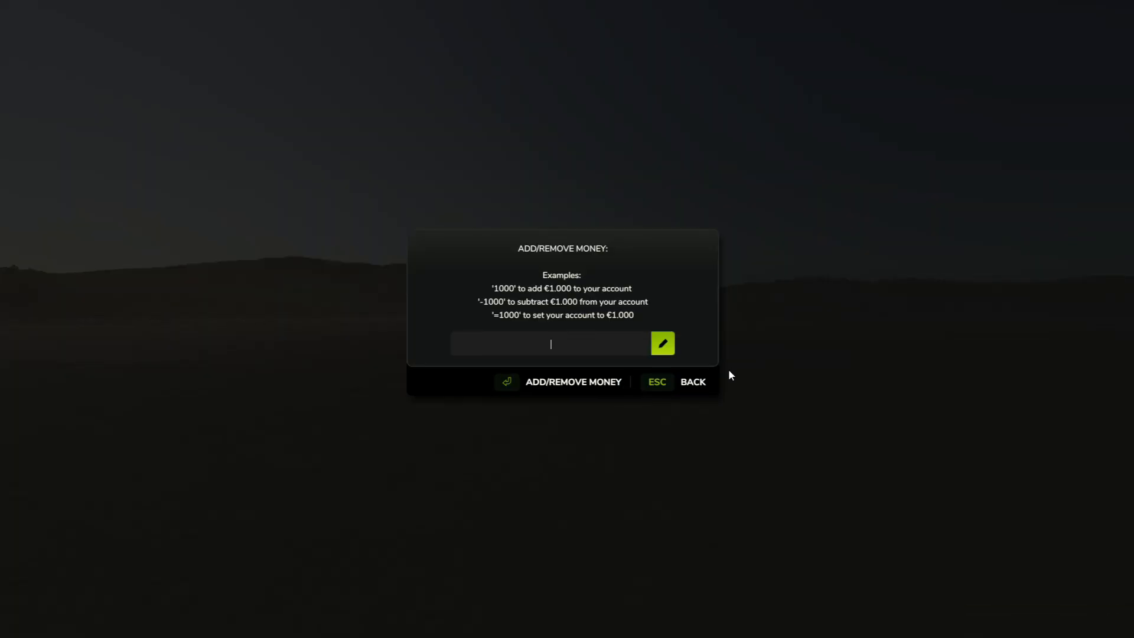
{"action": "type", "text": "2000000"}
{"action": "key", "text": "Return"}
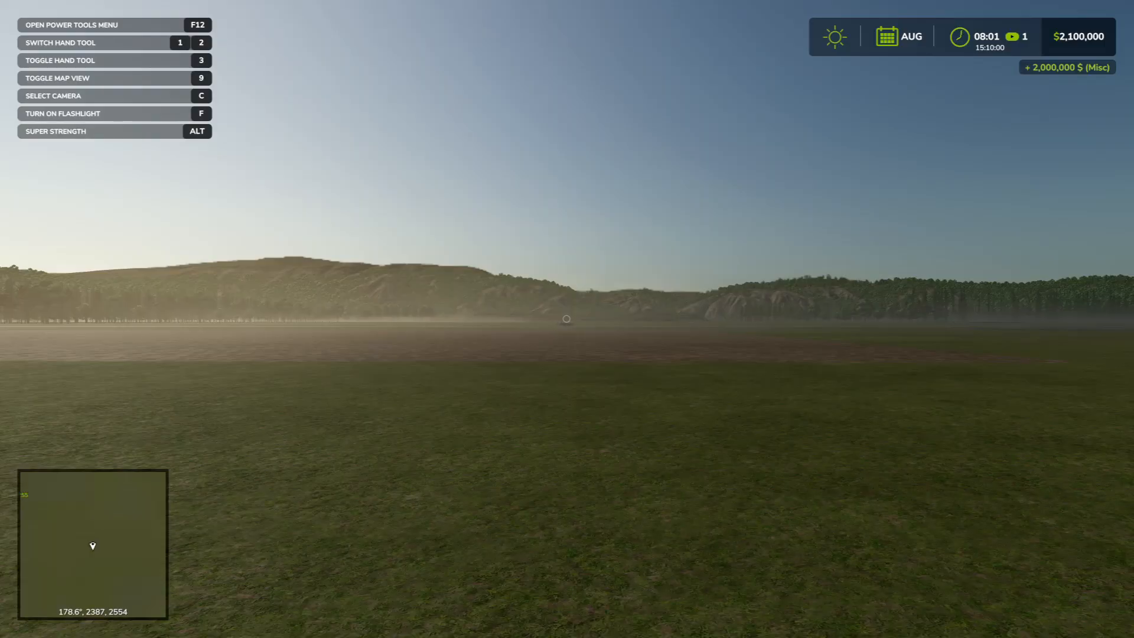
Open construction mode from the shop
{"action": "key", "text": "p"}
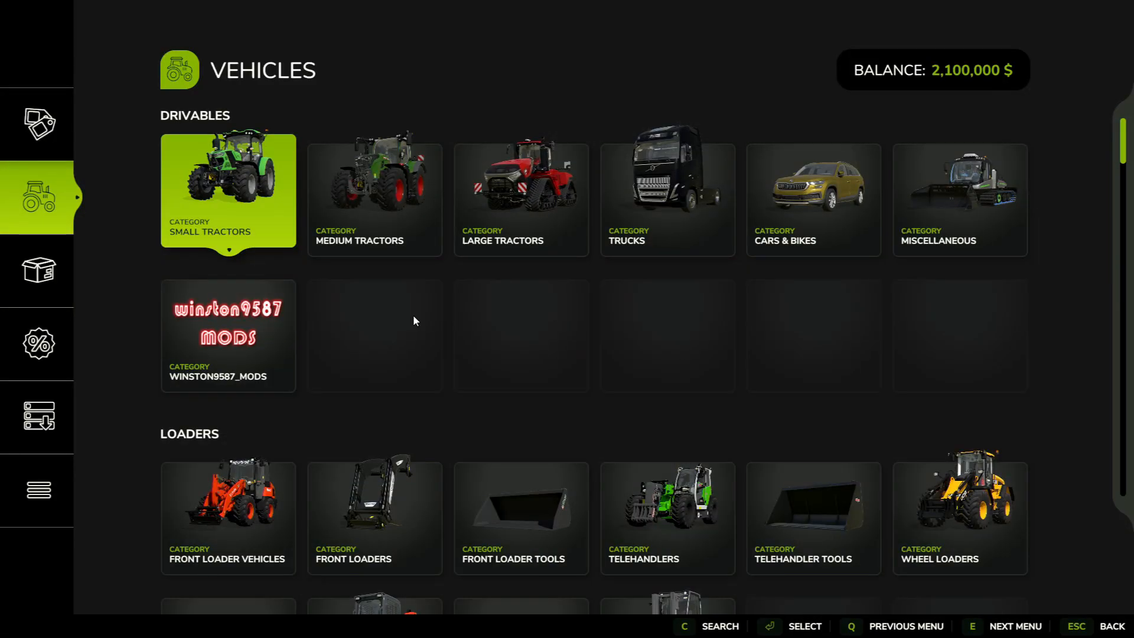
{"action": "left_click", "coordinate": [36, 496]}
{"action": "left_click", "coordinate": [576, 371]}
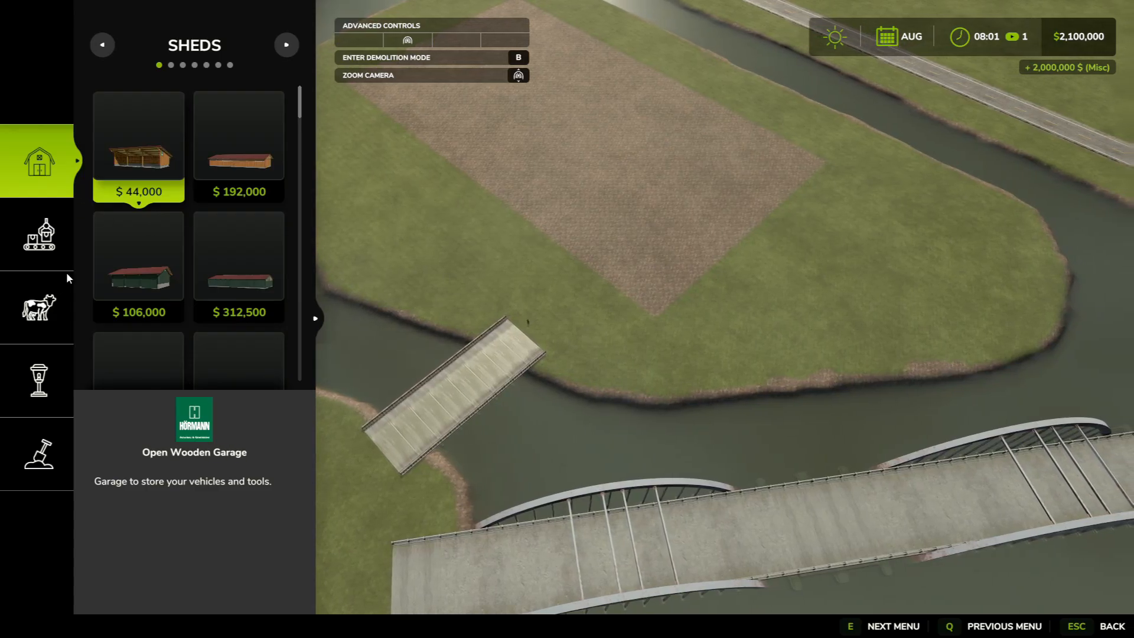
Look through the main construction categories and the building groups from sheds and silo extensions to farmhouses
{"action": "left_click", "coordinate": [39, 454]}
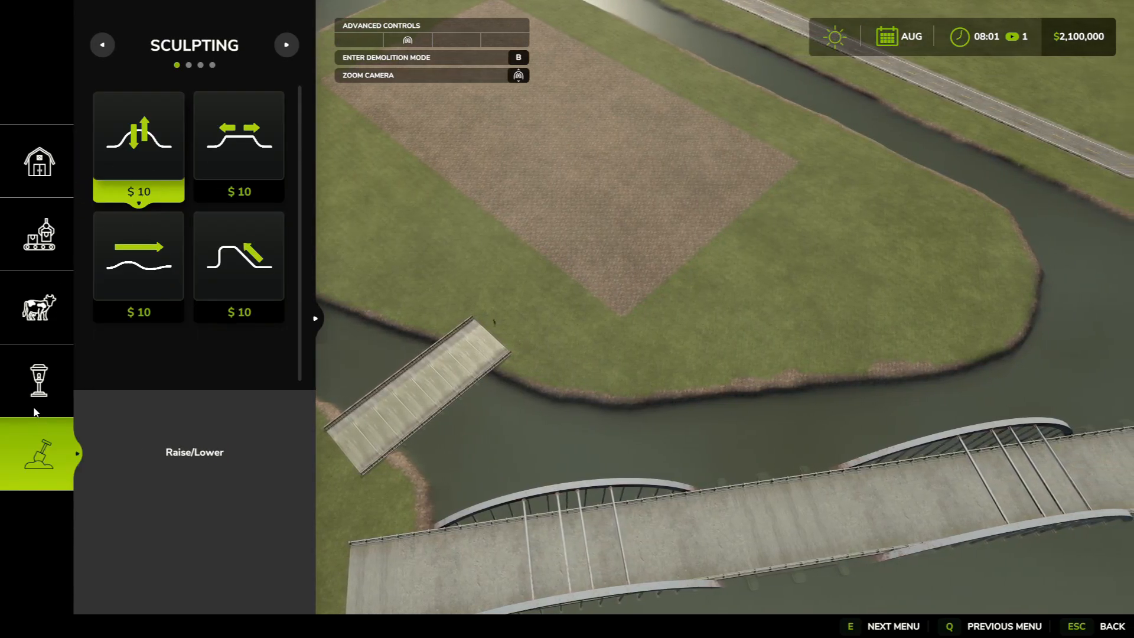
{"action": "left_click", "coordinate": [35, 383]}
{"action": "left_click", "coordinate": [40, 318]}
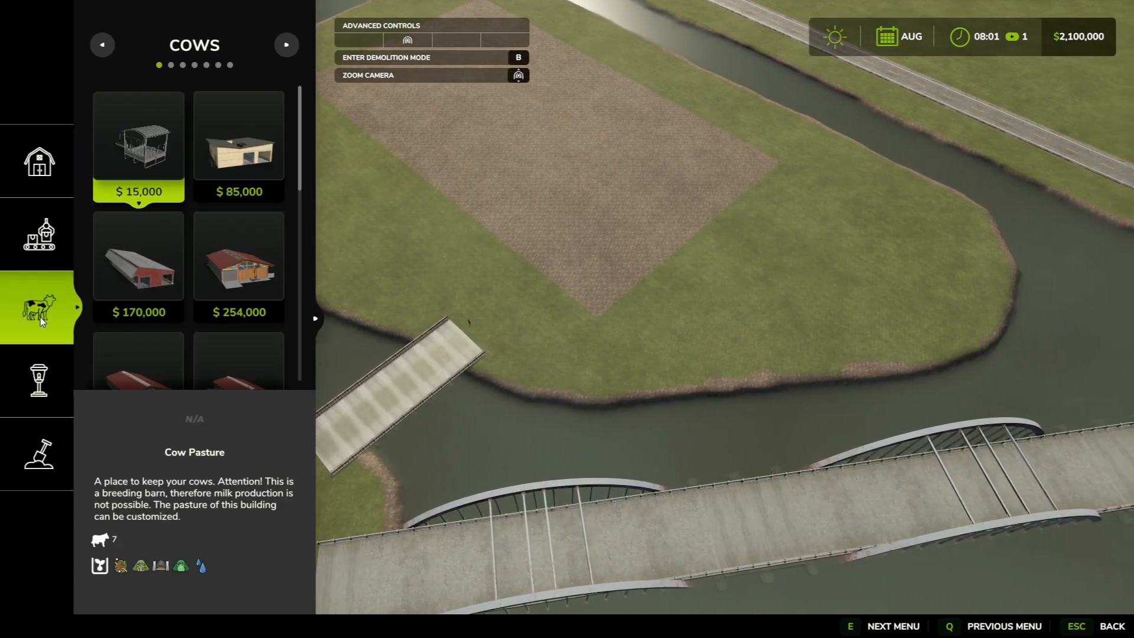
{"action": "left_click", "coordinate": [41, 245]}
{"action": "left_click", "coordinate": [42, 176]}
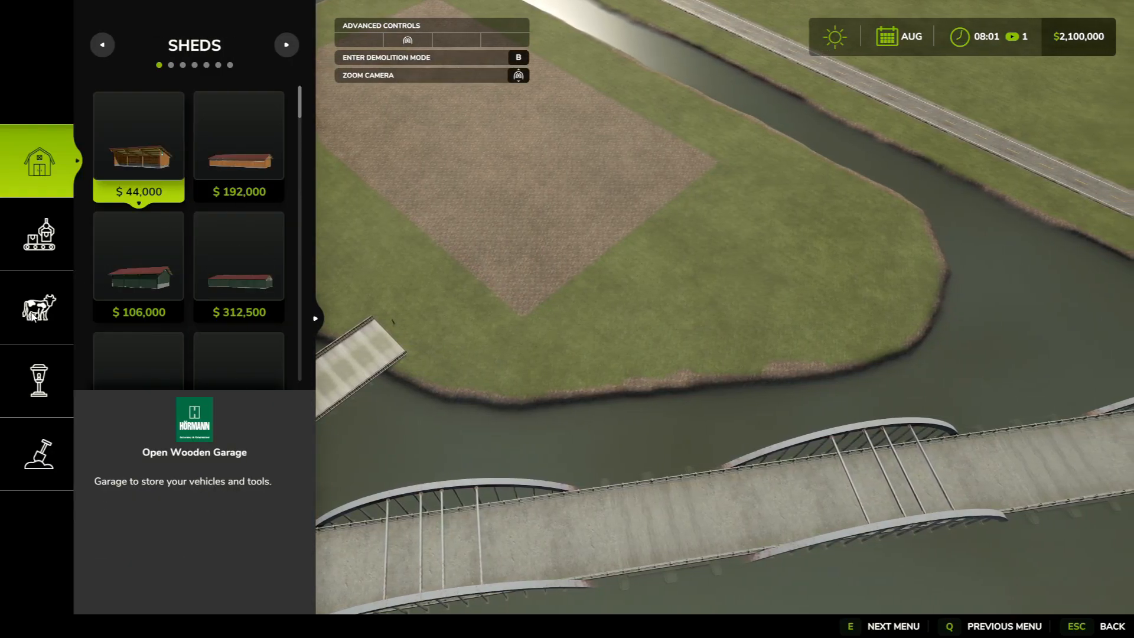
{"action": "left_click", "coordinate": [296, 46]}
{"action": "left_click", "coordinate": [296, 47]}
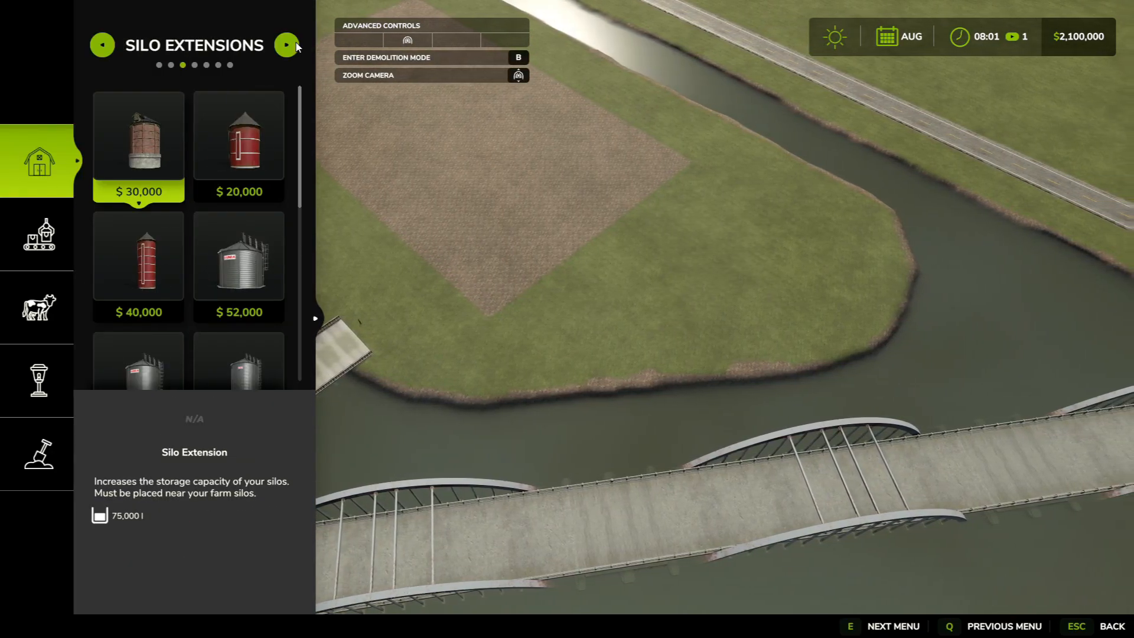
{"action": "left_click", "coordinate": [296, 47]}
{"action": "left_click", "coordinate": [286, 45]}
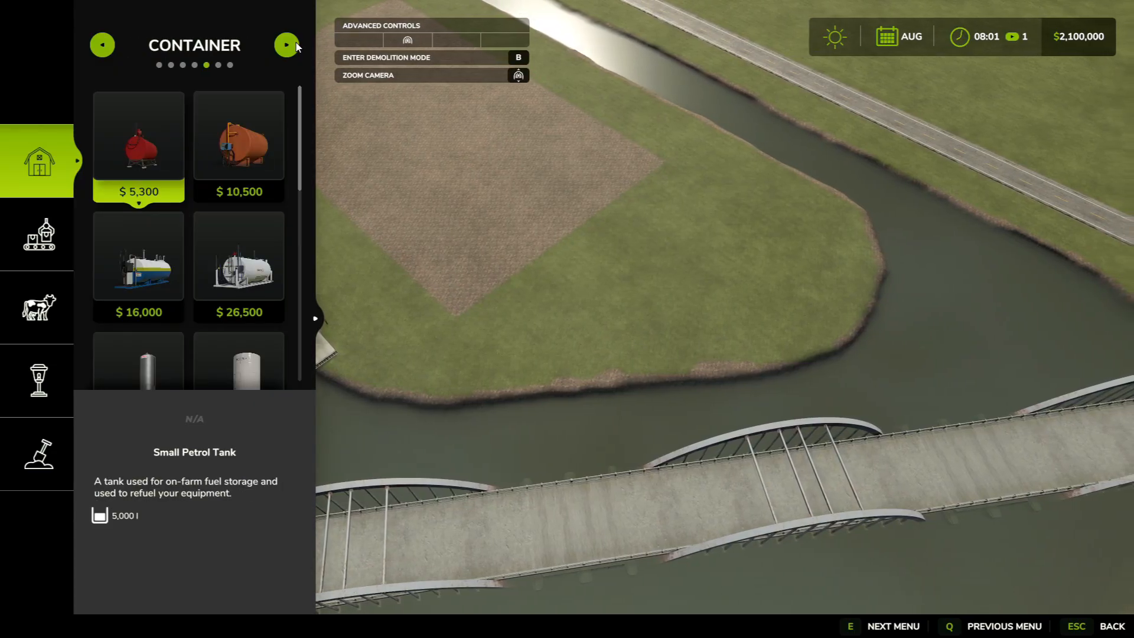
{"action": "left_click", "coordinate": [287, 45]}
{"action": "left_click", "coordinate": [287, 45]}
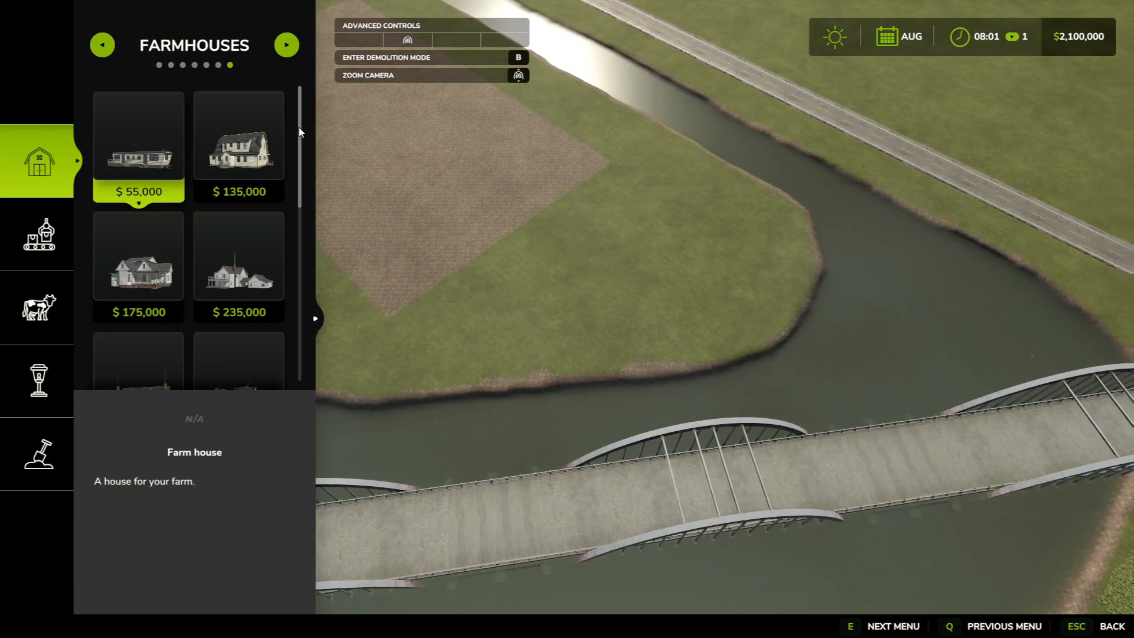
{"action": "scroll", "coordinate": [298, 149], "scroll_direction": "down", "scroll_amount": 1}
{"action": "scroll", "coordinate": [276, 245], "scroll_direction": "down", "scroll_amount": 4}
{"action": "scroll", "coordinate": [286, 203], "scroll_direction": "up", "scroll_amount": 5}
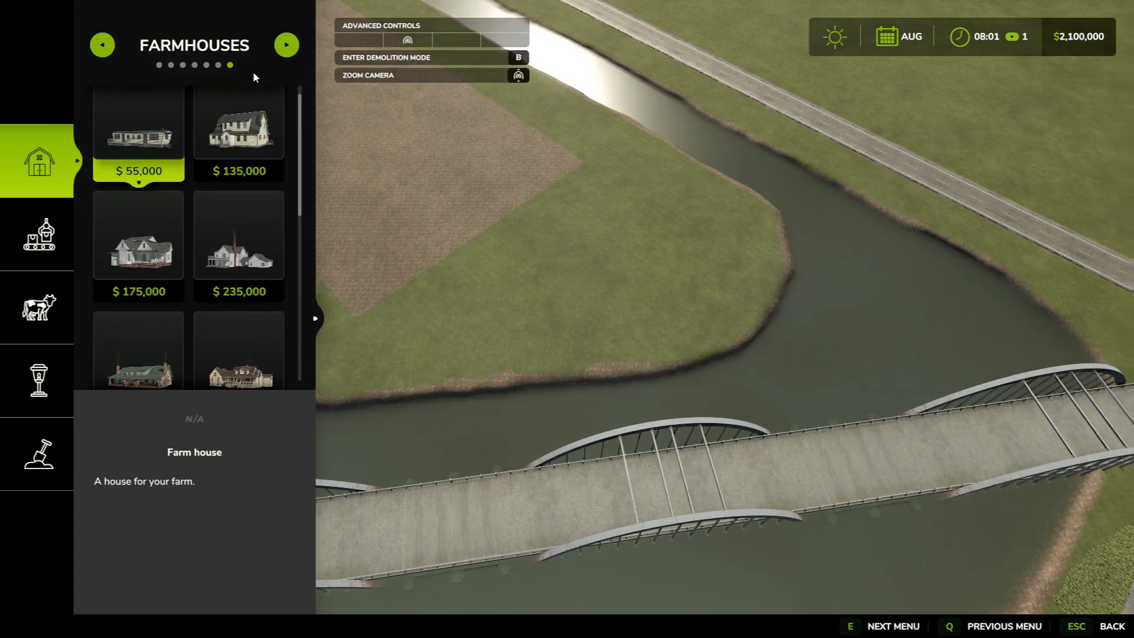
{"action": "left_click", "coordinate": [103, 45]}
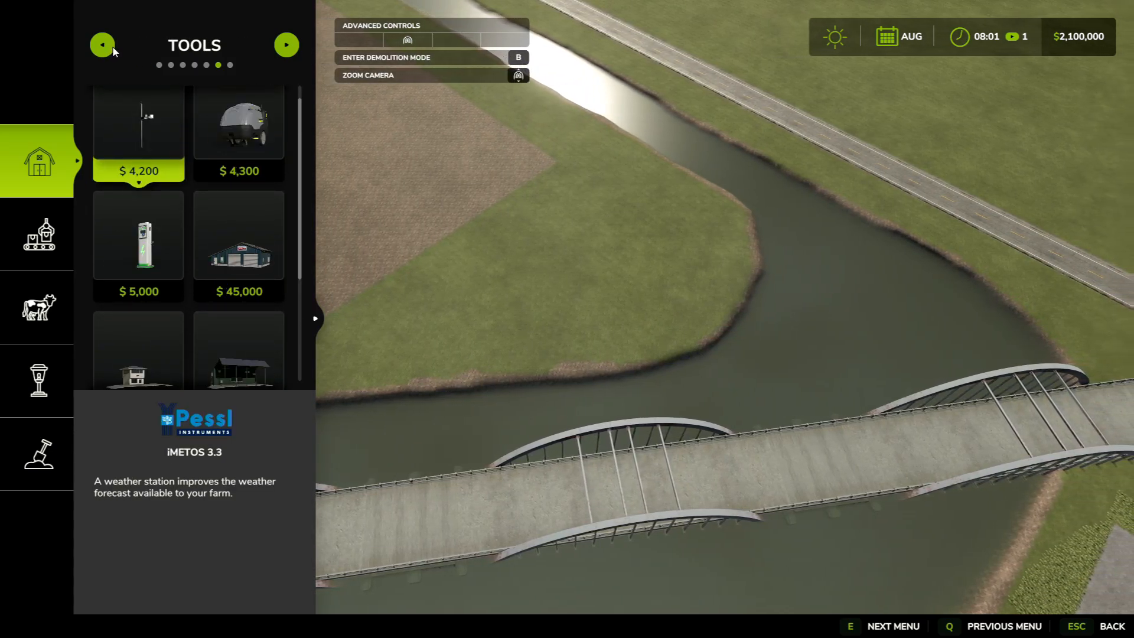
Look through the production groups from selling points to Cultivation, and view the brown field from above
{"action": "left_click", "coordinate": [44, 221]}
{"action": "left_click", "coordinate": [286, 48]}
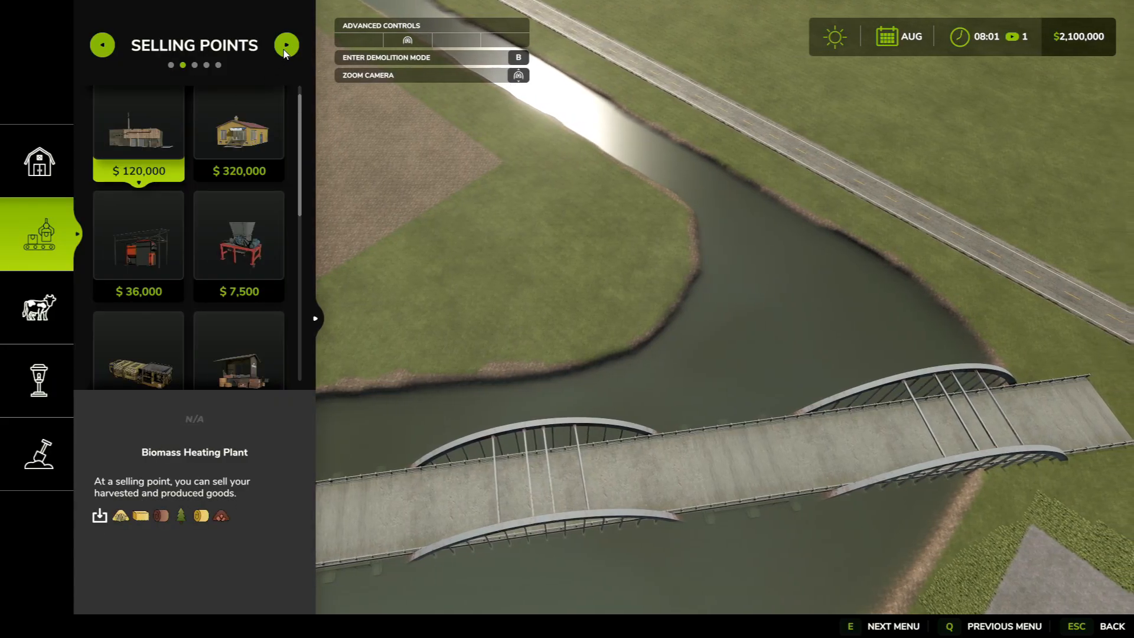
{"action": "left_click", "coordinate": [286, 46]}
{"action": "left_click", "coordinate": [286, 46]}
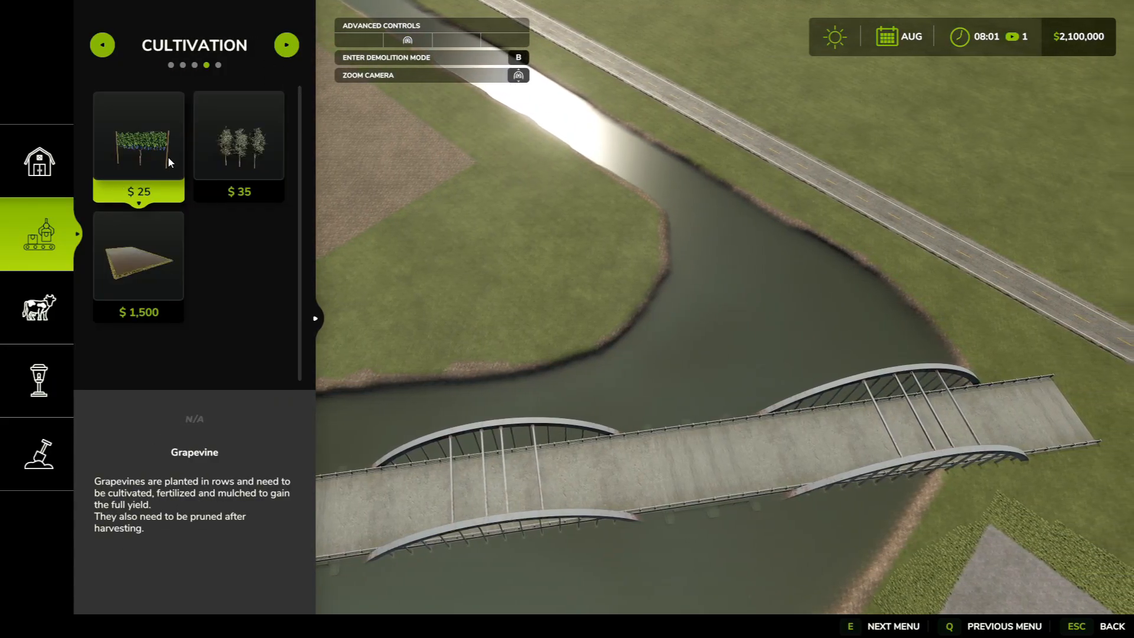
{"action": "middle_click_drag", "start_coordinate": [164, 161], "coordinate": [166, 166]}
{"action": "key", "text": "q"}
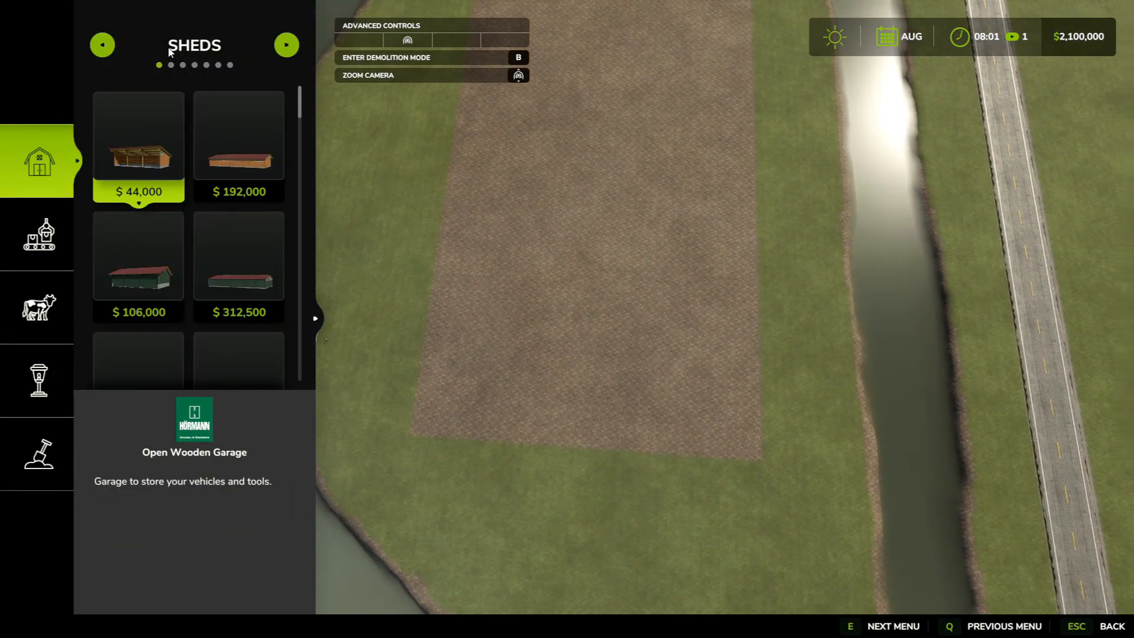
Check the building groups again, from sheds through containers to farmhouses
{"action": "left_click", "coordinate": [104, 45]}
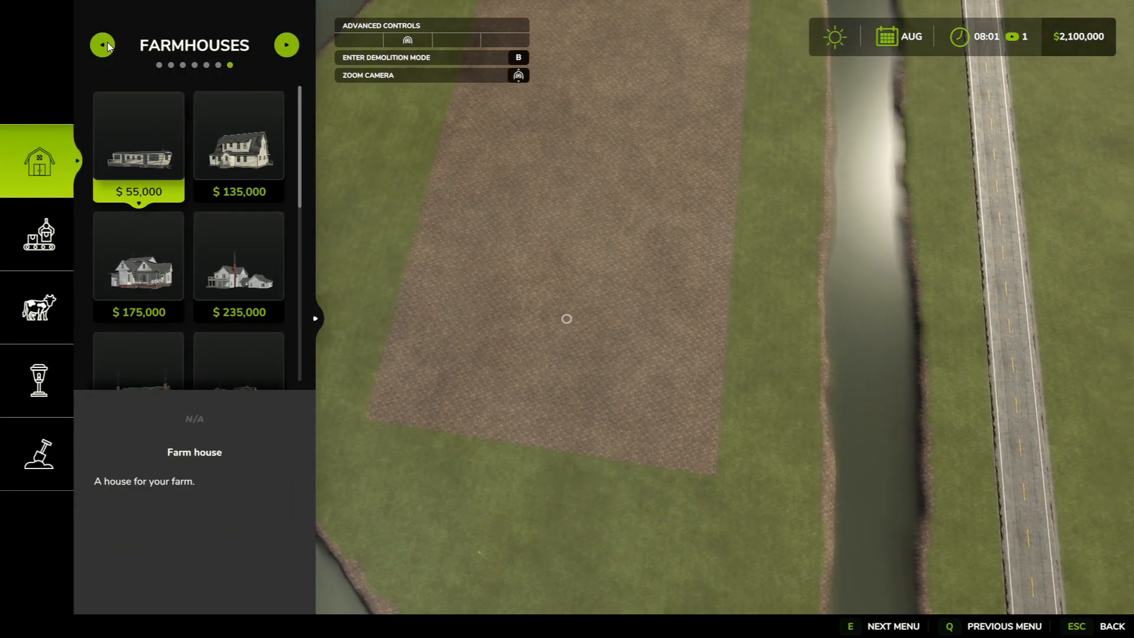
{"action": "middle_click_drag", "start_coordinate": [107, 48], "coordinate": [107, 48]}
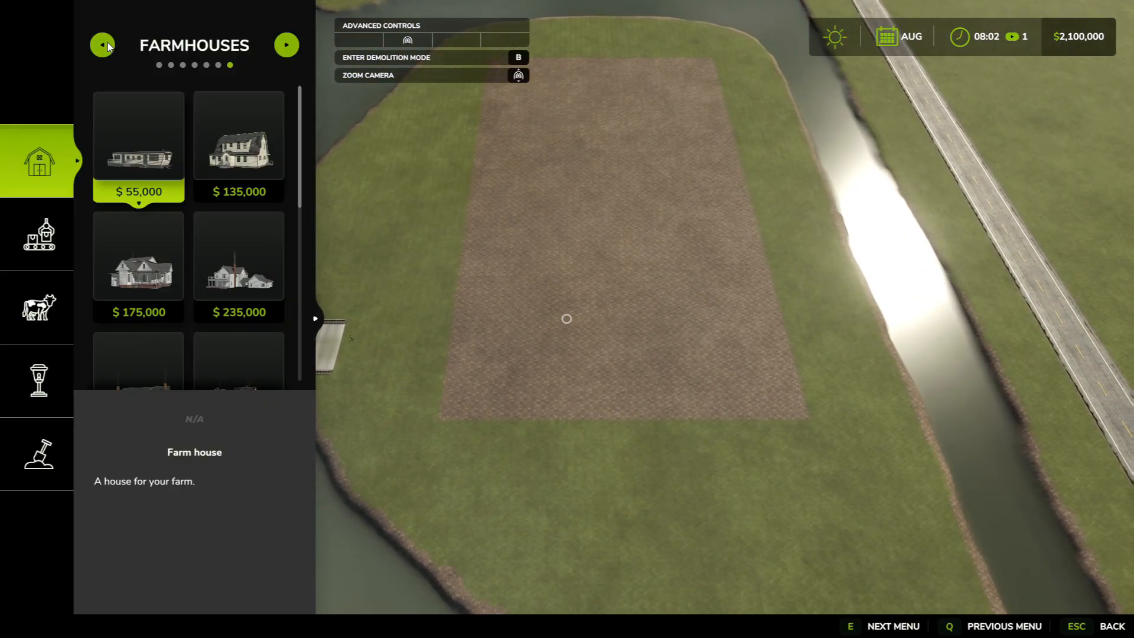
{"action": "left_click", "coordinate": [287, 46]}
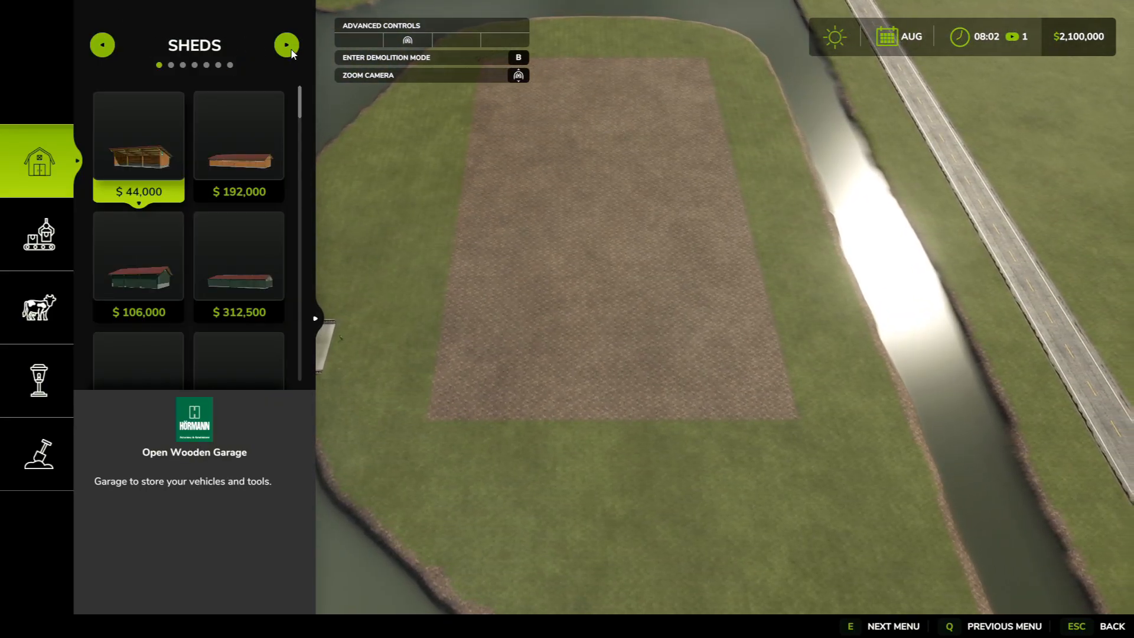
{"action": "left_click", "coordinate": [287, 47]}
{"action": "left_click", "coordinate": [287, 46]}
{"action": "left_click", "coordinate": [287, 47]}
{"action": "left_click", "coordinate": [291, 51]}
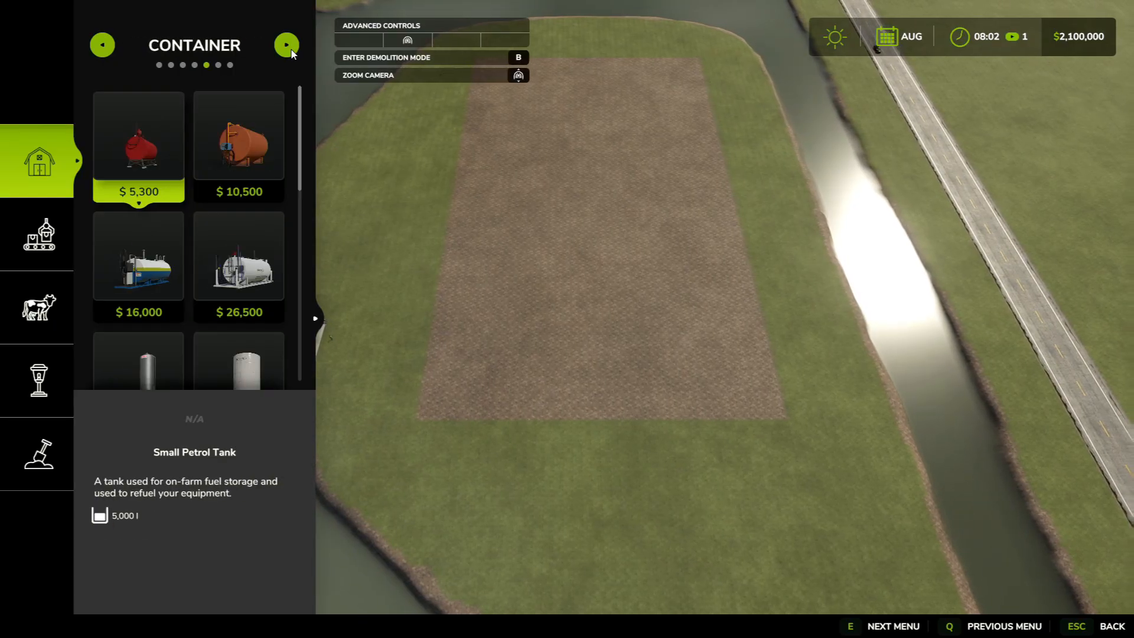
{"action": "left_click", "coordinate": [291, 52]}
{"action": "left_click", "coordinate": [287, 46]}
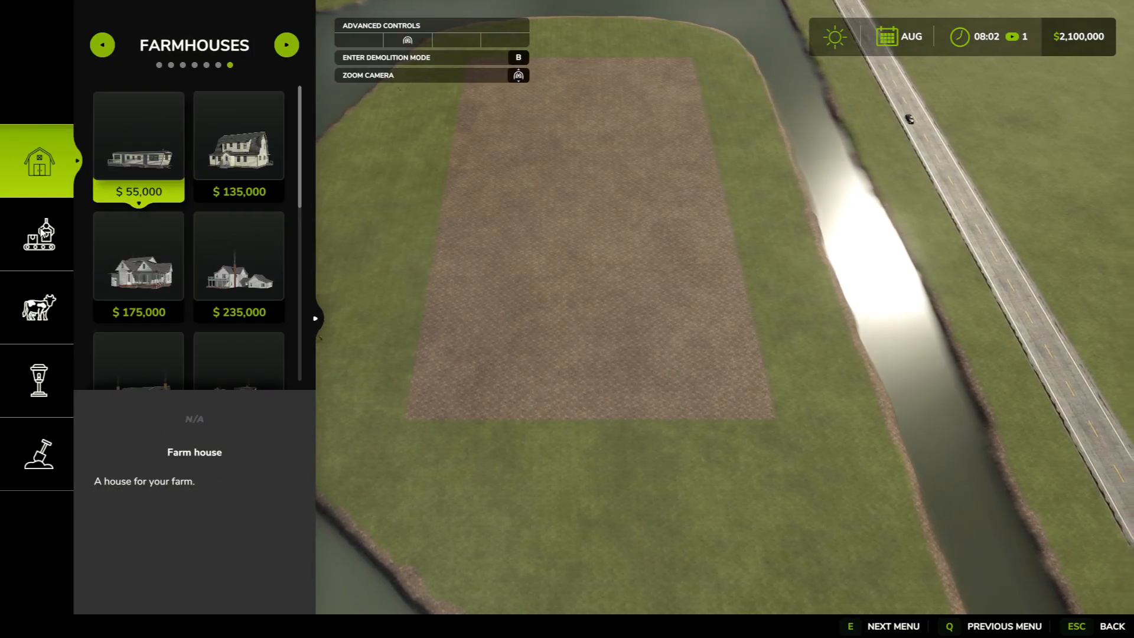
Choose the Rice Field from the Cultivation group and try to start it at a far corner of the existing field
{"action": "key", "text": "e"}
{"action": "scroll", "coordinate": [204, 108], "scroll_direction": "down", "scroll_amount": 5}
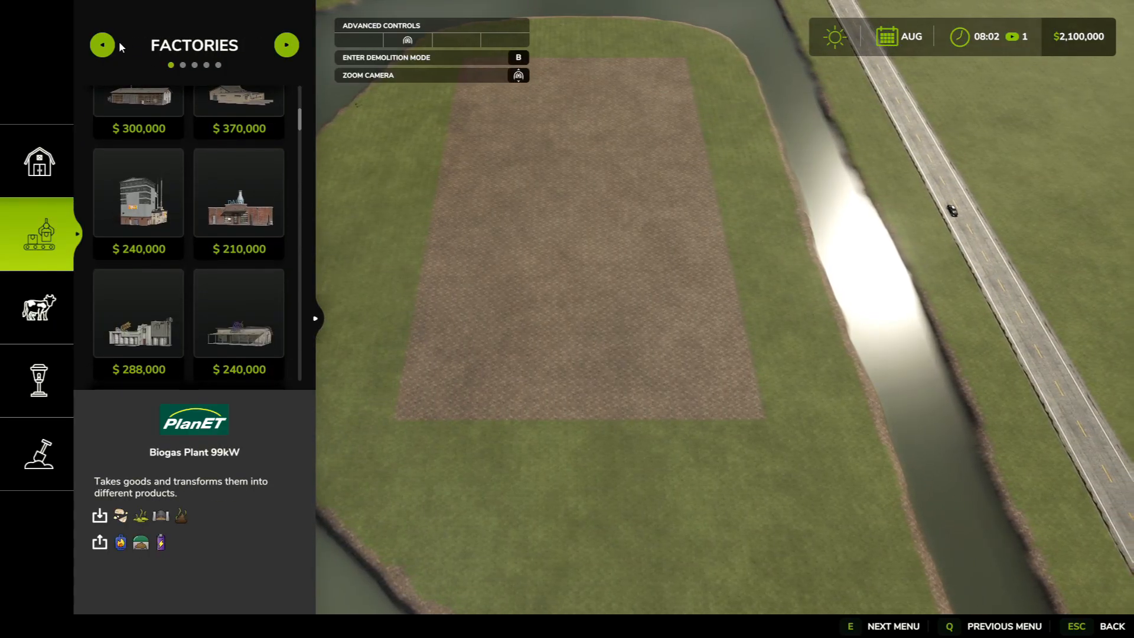
{"action": "left_click", "coordinate": [107, 47]}
{"action": "left_click", "coordinate": [102, 45]}
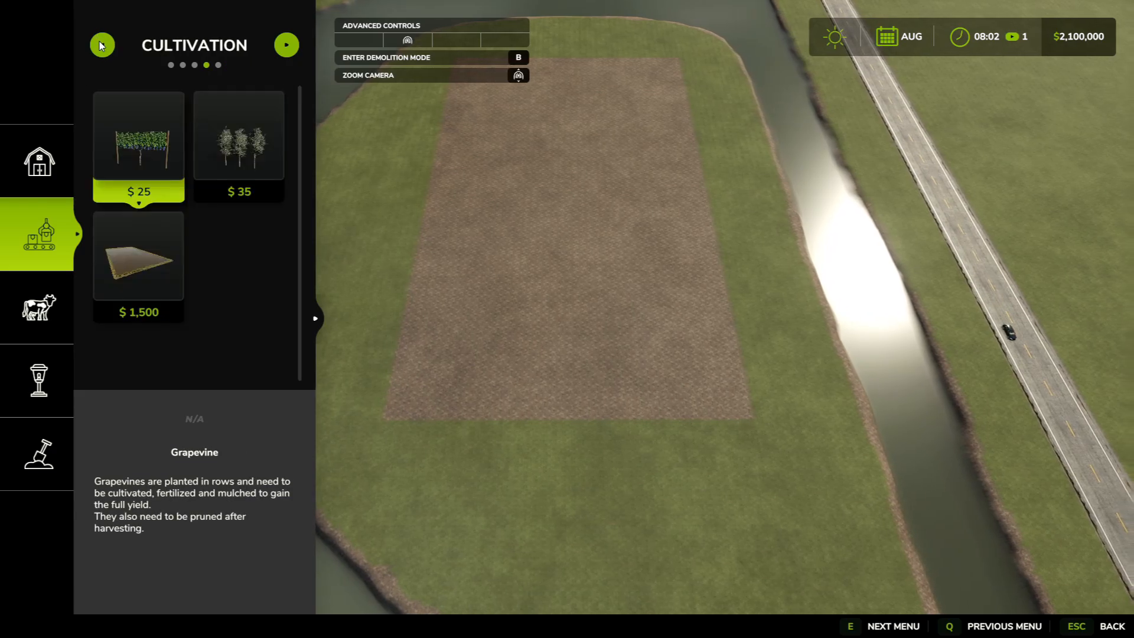
{"action": "left_click", "coordinate": [138, 260]}
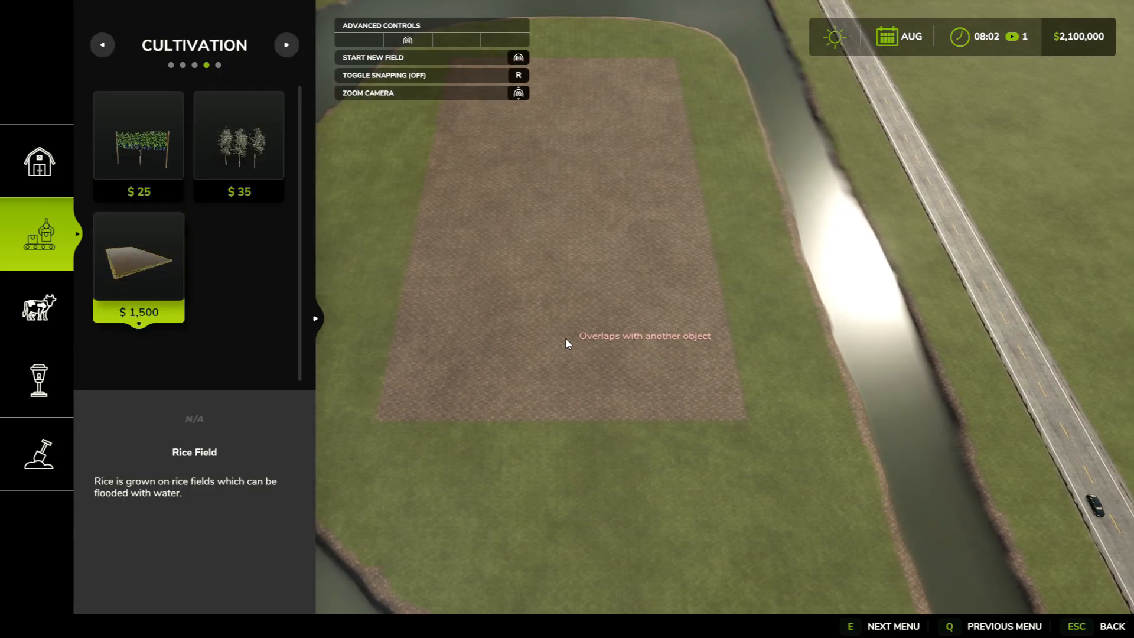
{"action": "scroll", "coordinate": [591, 334], "scroll_direction": "up", "scroll_amount": 3}
{"action": "key", "text": "w"}
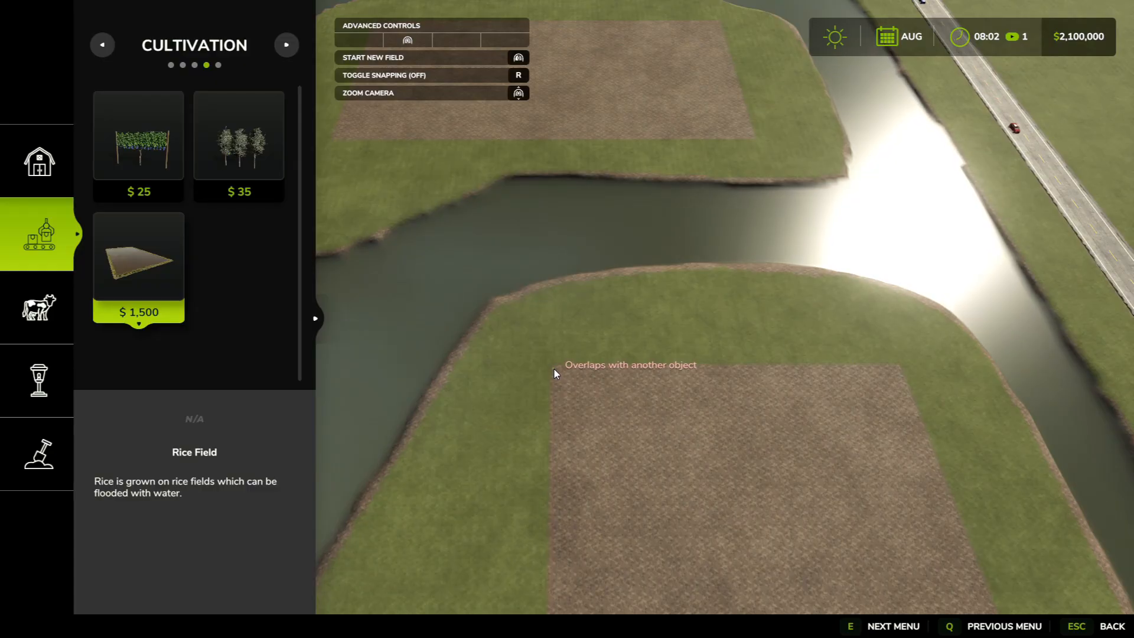
{"action": "left_click", "coordinate": [554, 370]}
Try to add further rice field corners at the existing field's other corners, and leave construction mode
{"action": "key", "text": "d"}
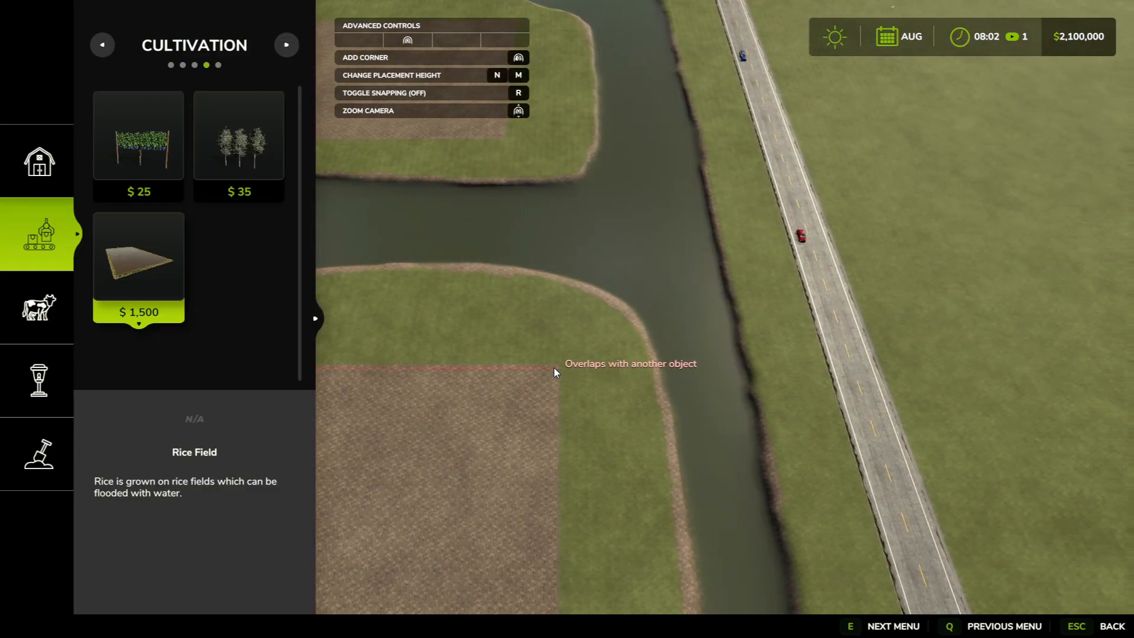
{"action": "key", "text": "a"}
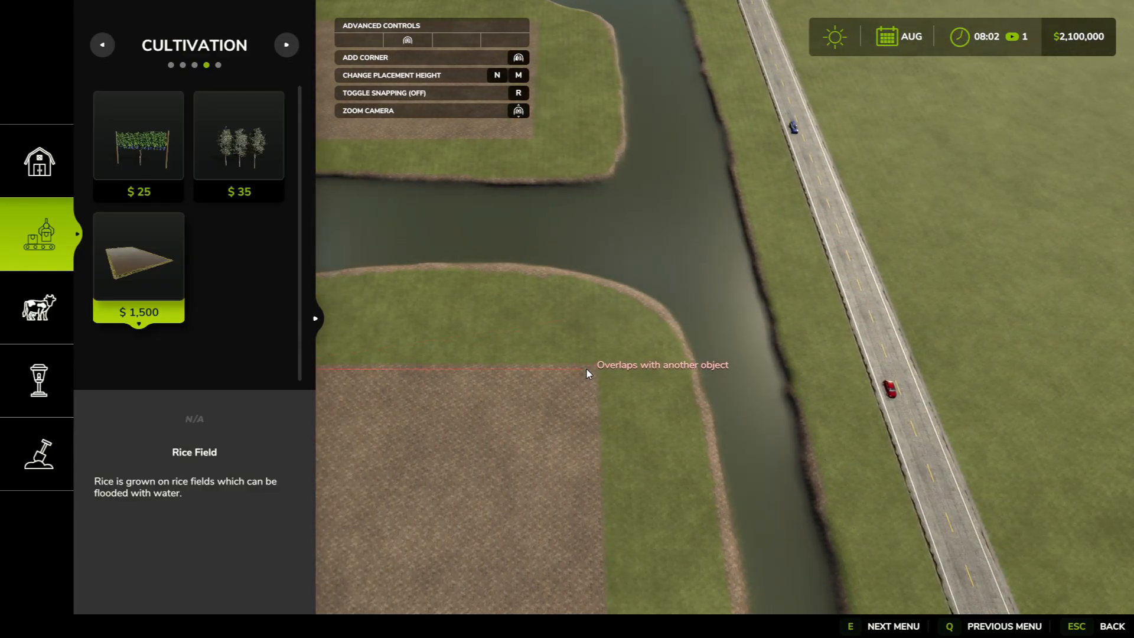
{"action": "left_click", "coordinate": [589, 369]}
{"action": "key", "text": "w"}
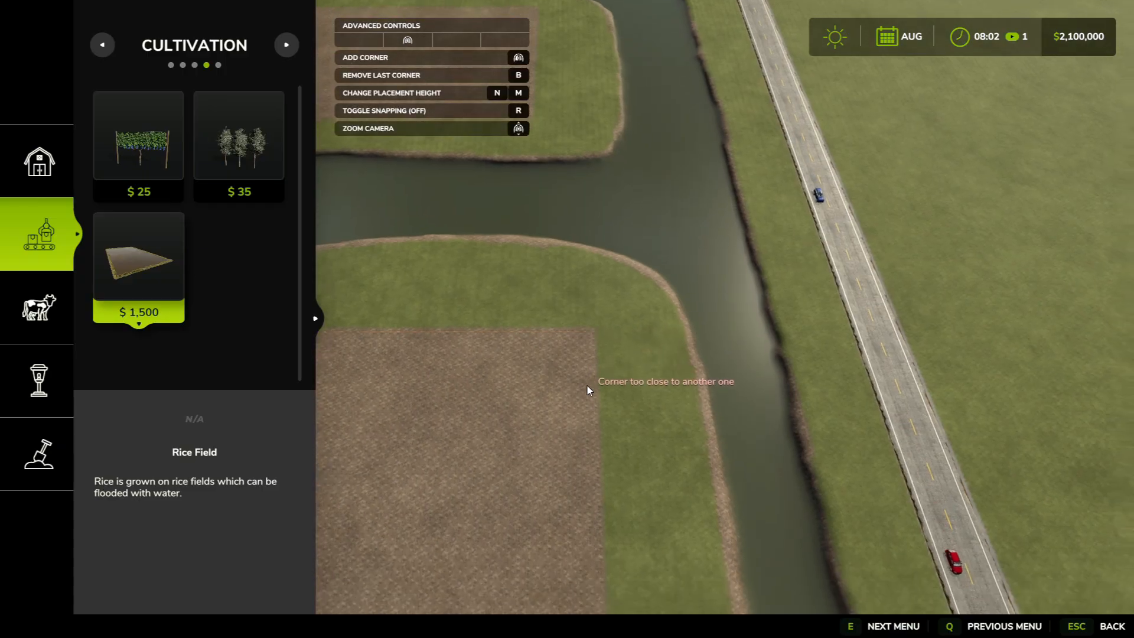
{"action": "key", "text": "s"}
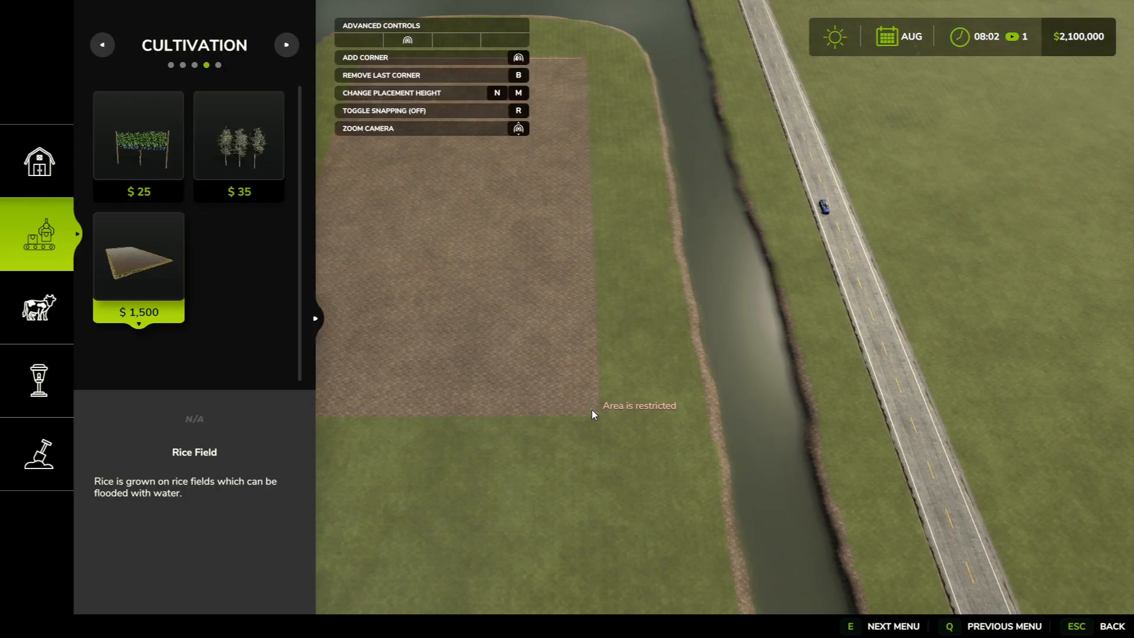
{"action": "key", "text": "a"}
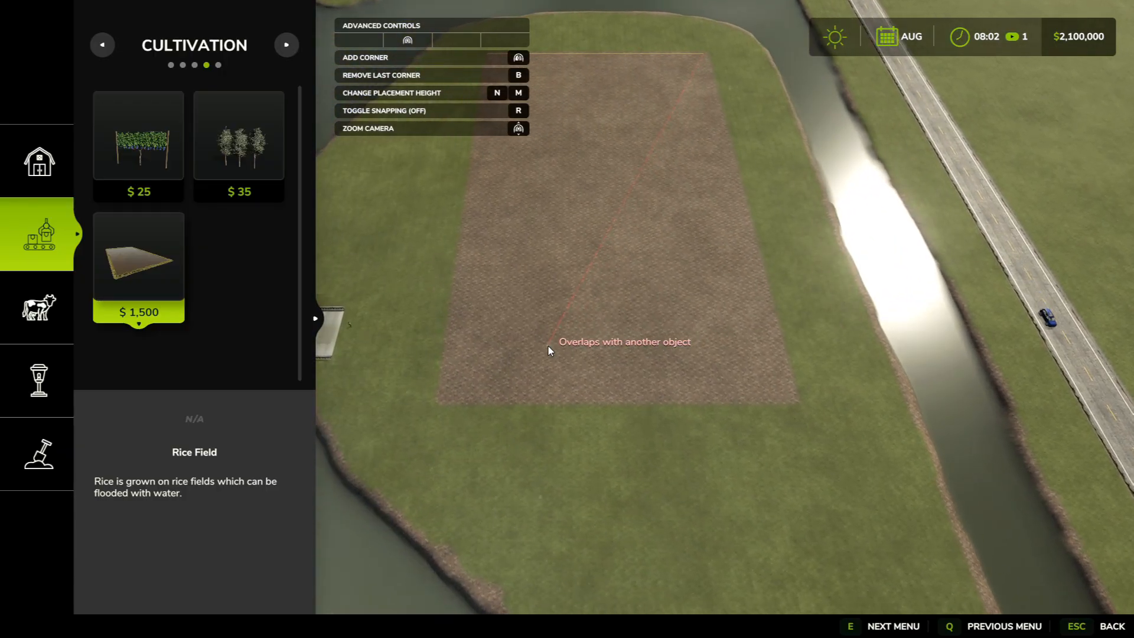
{"action": "key", "text": "s"}
{"action": "key", "text": "w"}
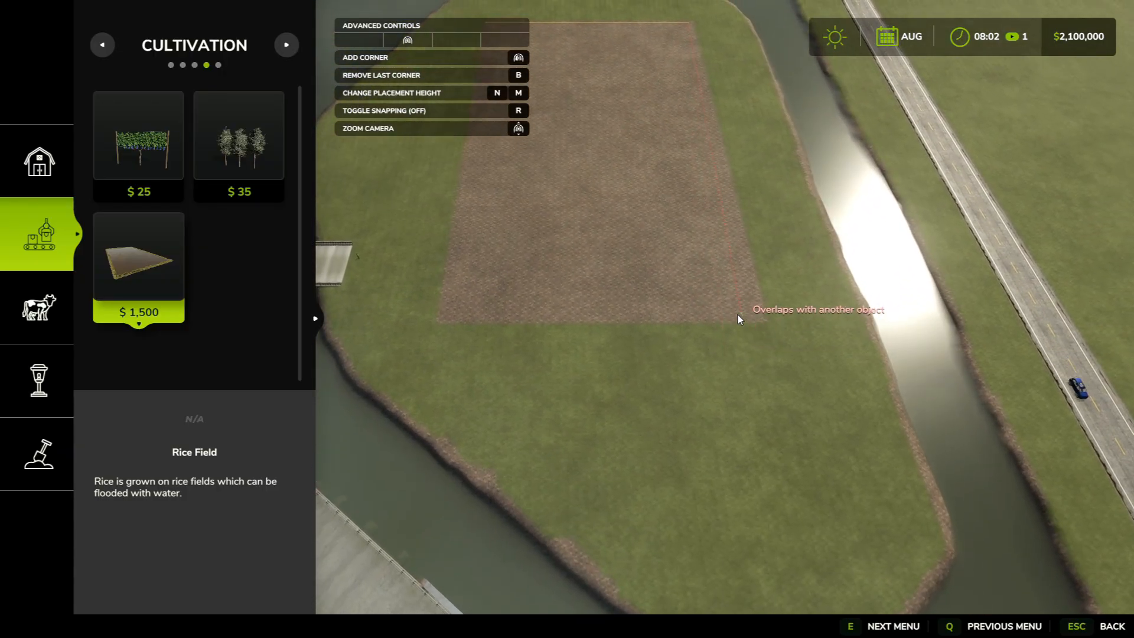
{"action": "key", "text": "d"}
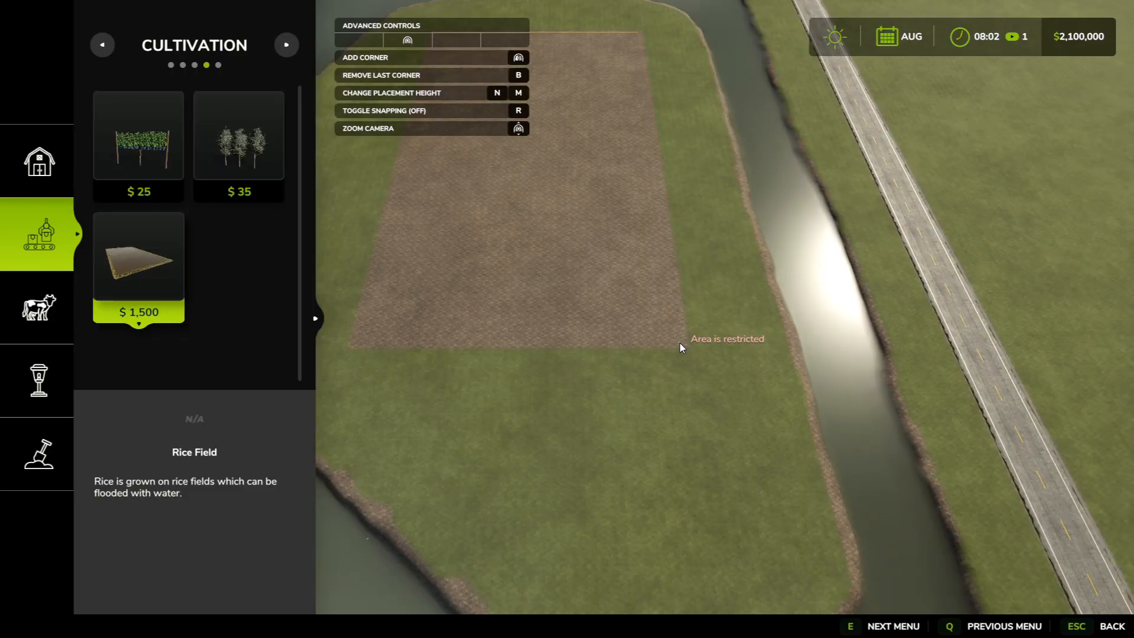
{"action": "left_click", "coordinate": [679, 345]}
{"action": "key", "text": "Escape"}
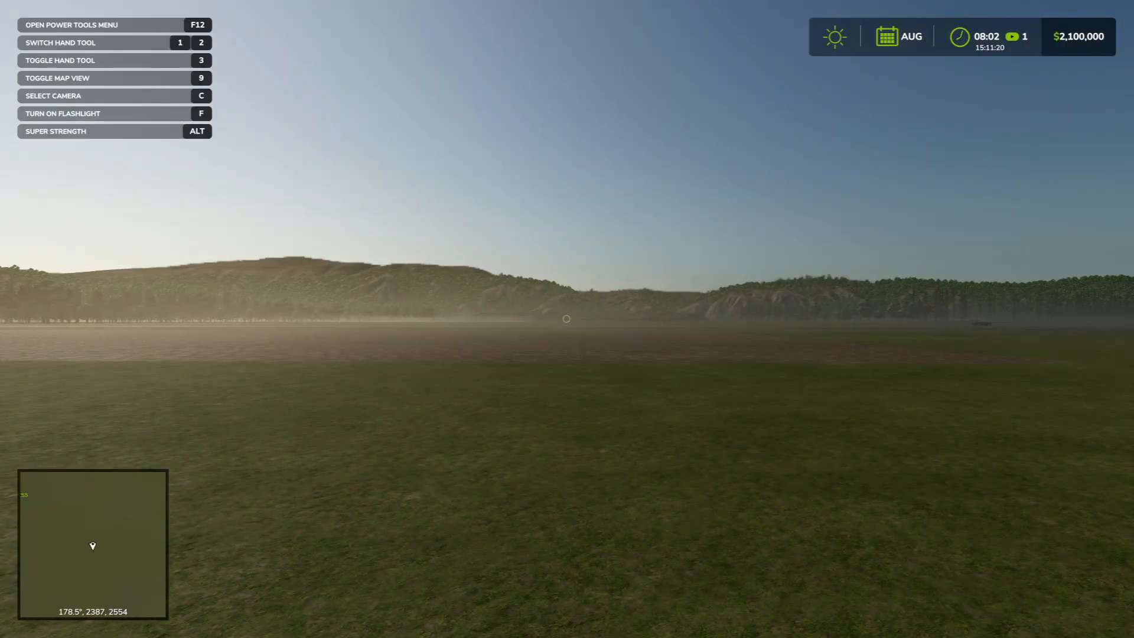
View farmland 255 on the map, end the session without saving, and quit the game to the desktop
{"action": "key", "text": "Escape"}
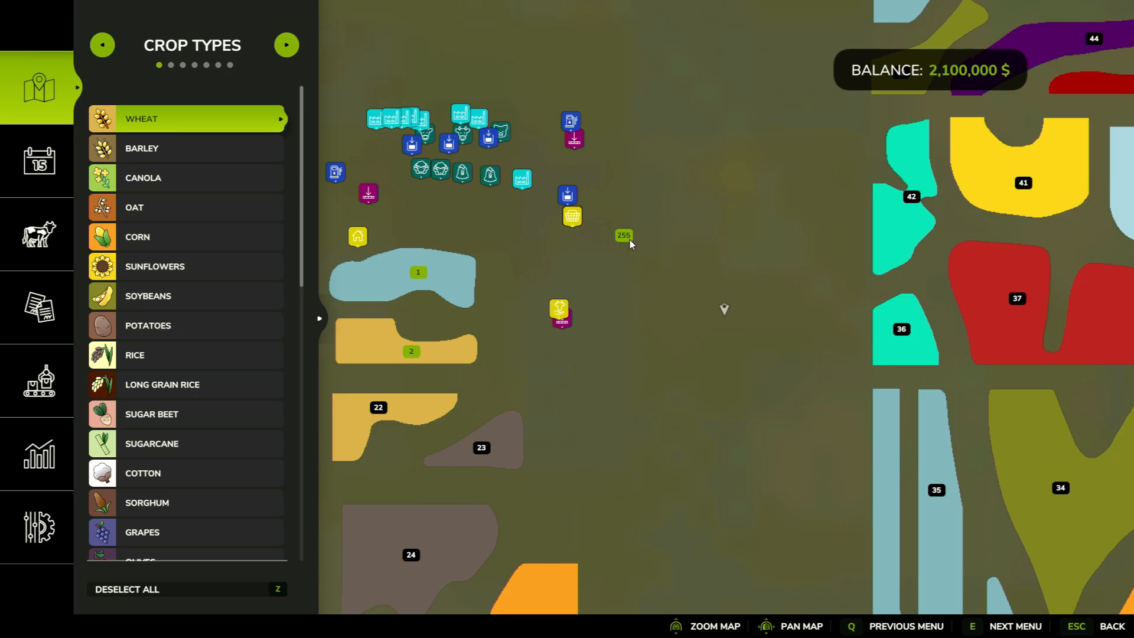
{"action": "key", "text": "Escape"}
{"action": "key", "text": "Escape"}
{"action": "left_click", "coordinate": [43, 540]}
{"action": "left_click", "coordinate": [851, 375]}
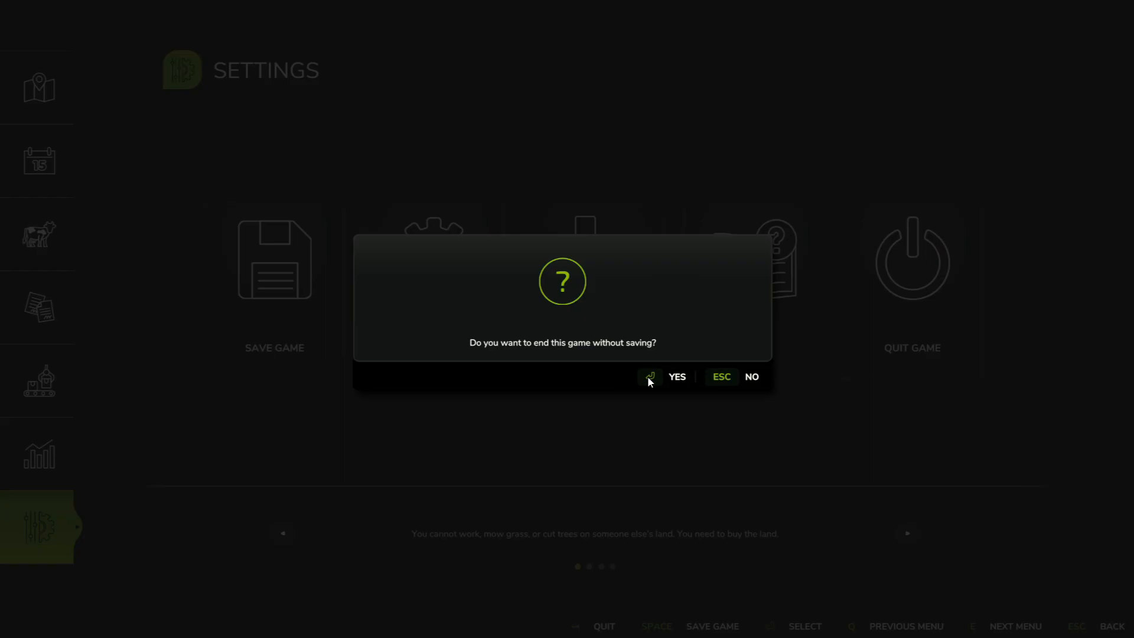
{"action": "key", "text": "Return"}
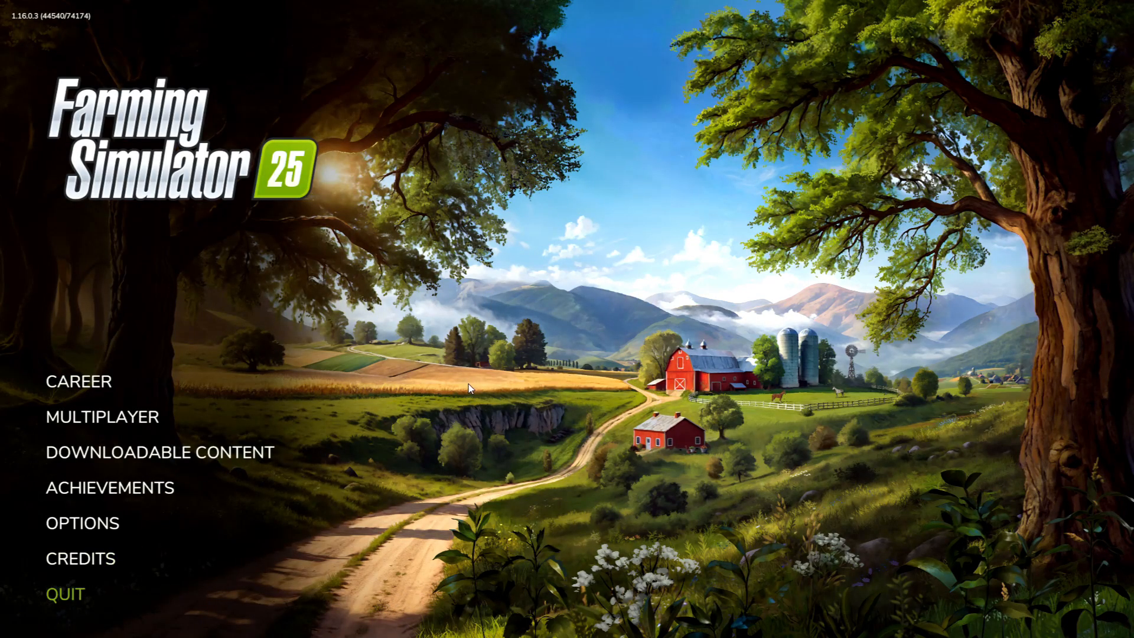
{"action": "left_click", "coordinate": [76, 592]}
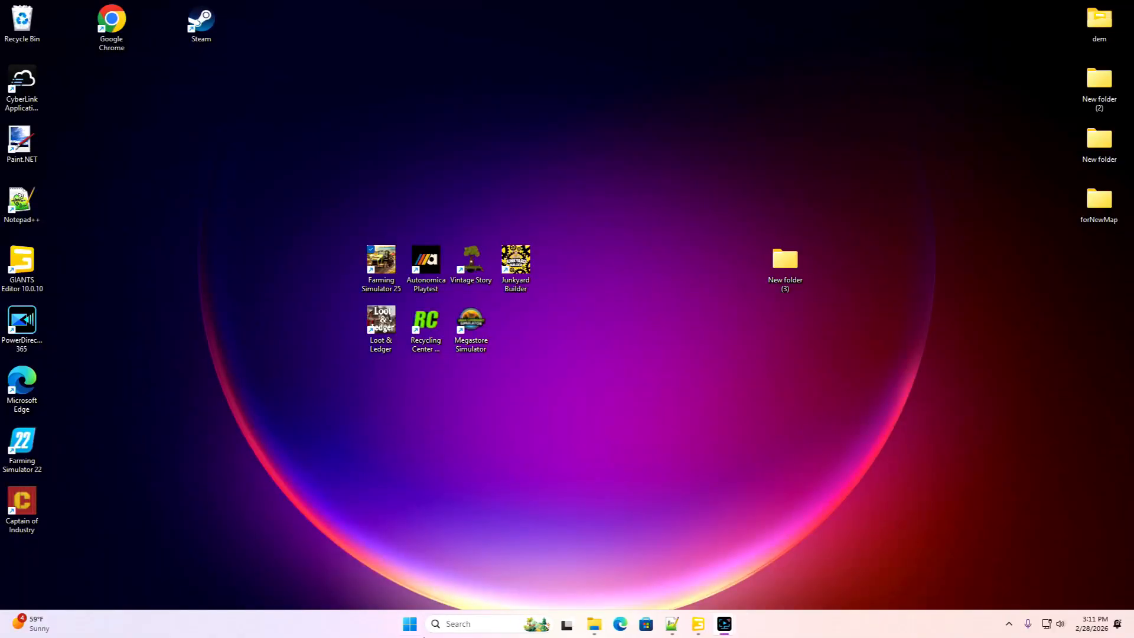
Switch to Notepad++ and examine the defaultFarmProperty settings in farmlands.xml, from farmland 1 down to farmland 255
{"action": "left_click", "coordinate": [669, 621]}
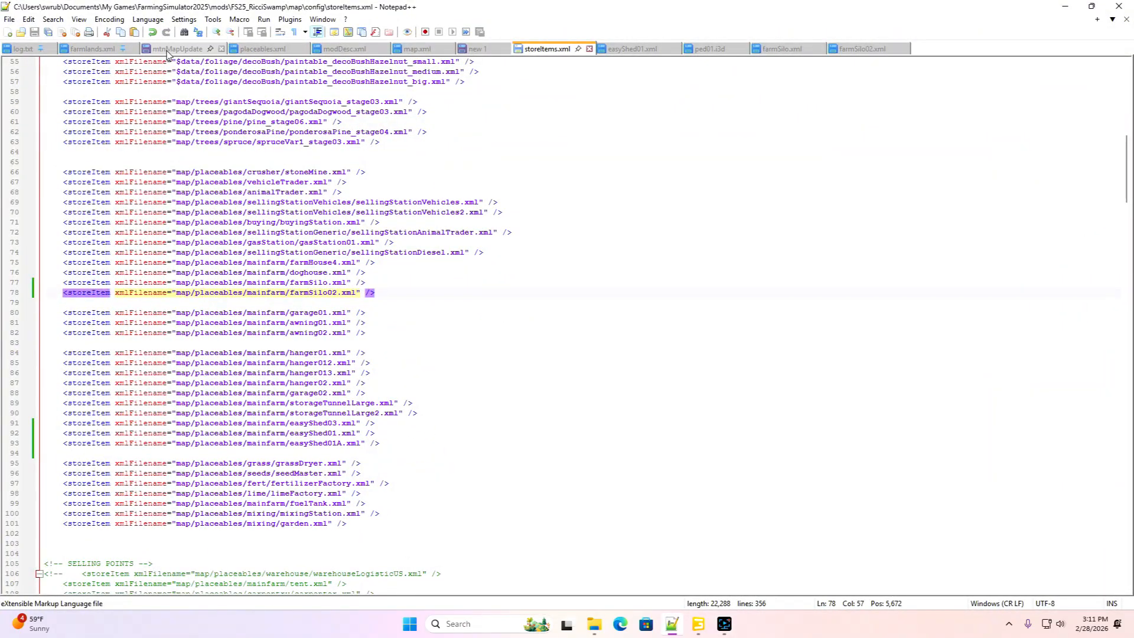
{"action": "left_click", "coordinate": [92, 52]}
{"action": "scroll", "coordinate": [251, 271], "scroll_direction": "up", "scroll_amount": 17}
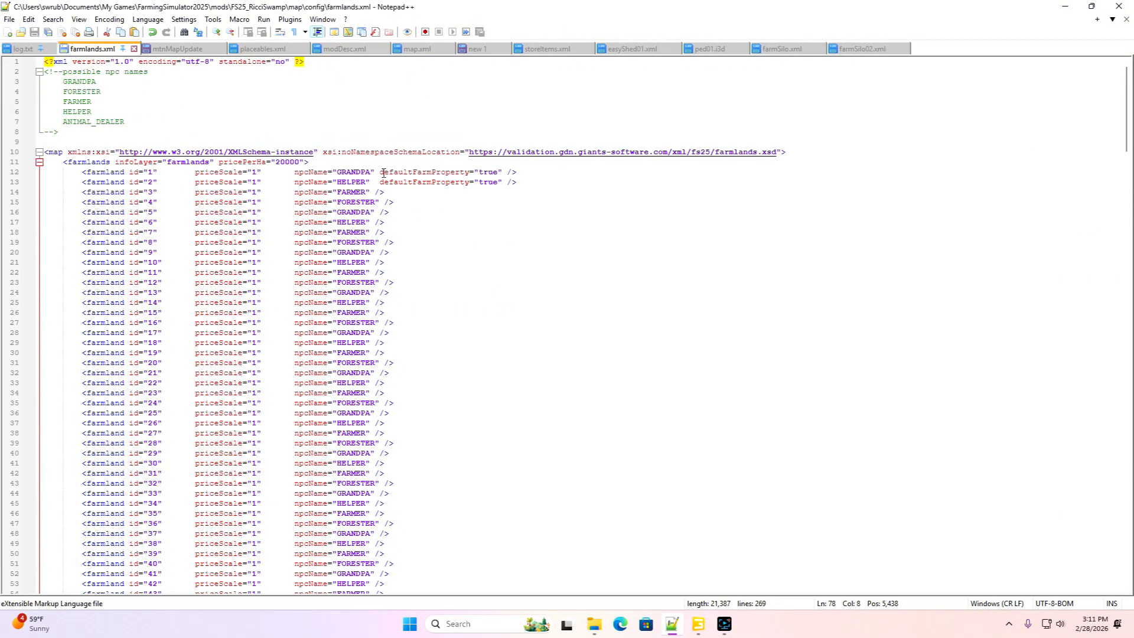
{"action": "left_click_drag", "start_coordinate": [381, 173], "coordinate": [464, 171]}
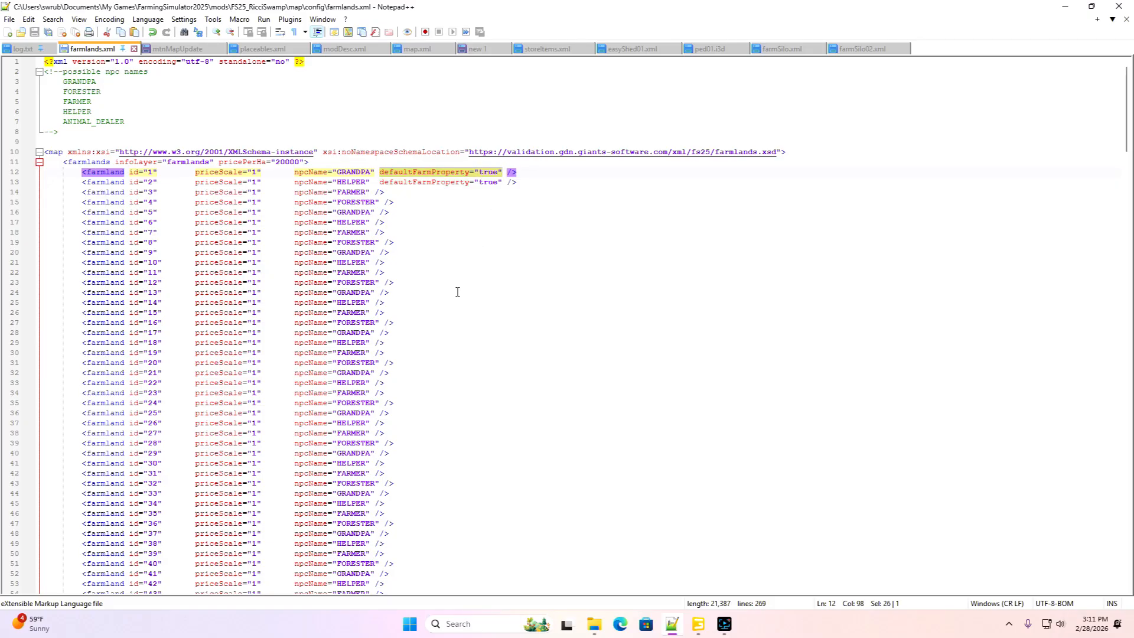
{"action": "scroll", "coordinate": [457, 292], "scroll_direction": "down", "scroll_amount": 20}
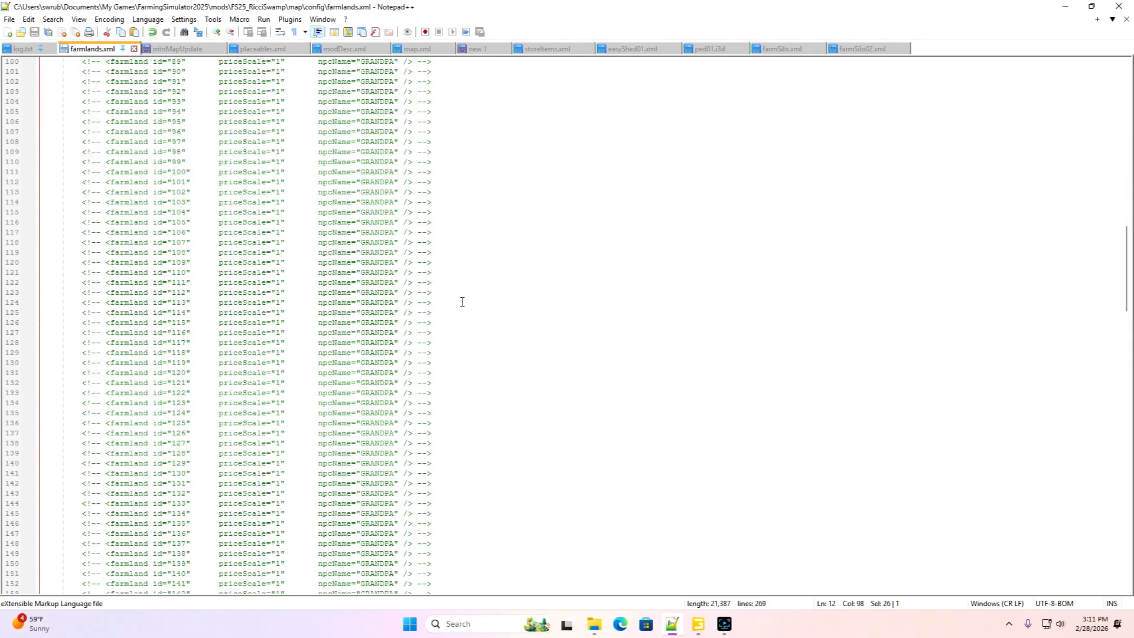
{"action": "scroll", "coordinate": [463, 302], "scroll_direction": "down", "scroll_amount": 20}
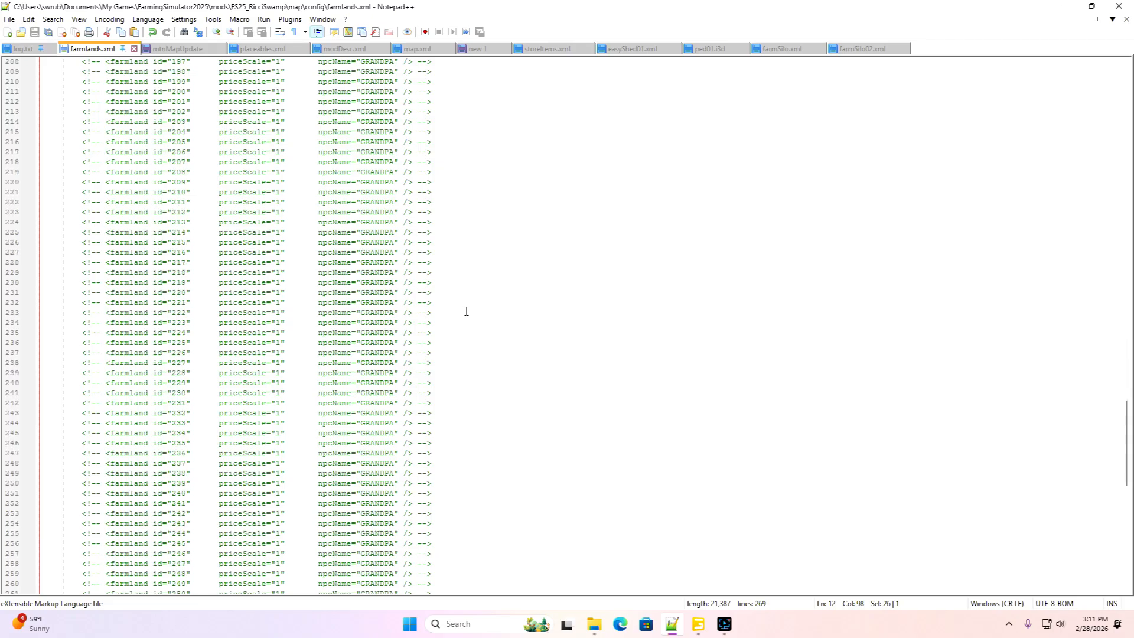
{"action": "scroll", "coordinate": [466, 311], "scroll_direction": "down", "scroll_amount": 9}
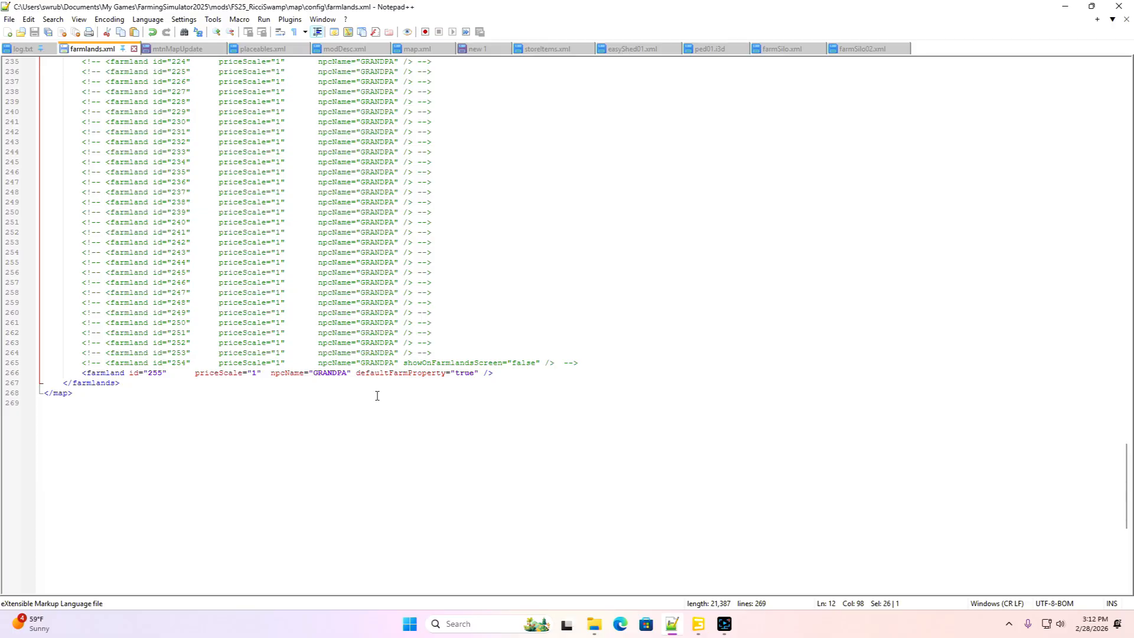
{"action": "left_click", "coordinate": [1067, 10]}
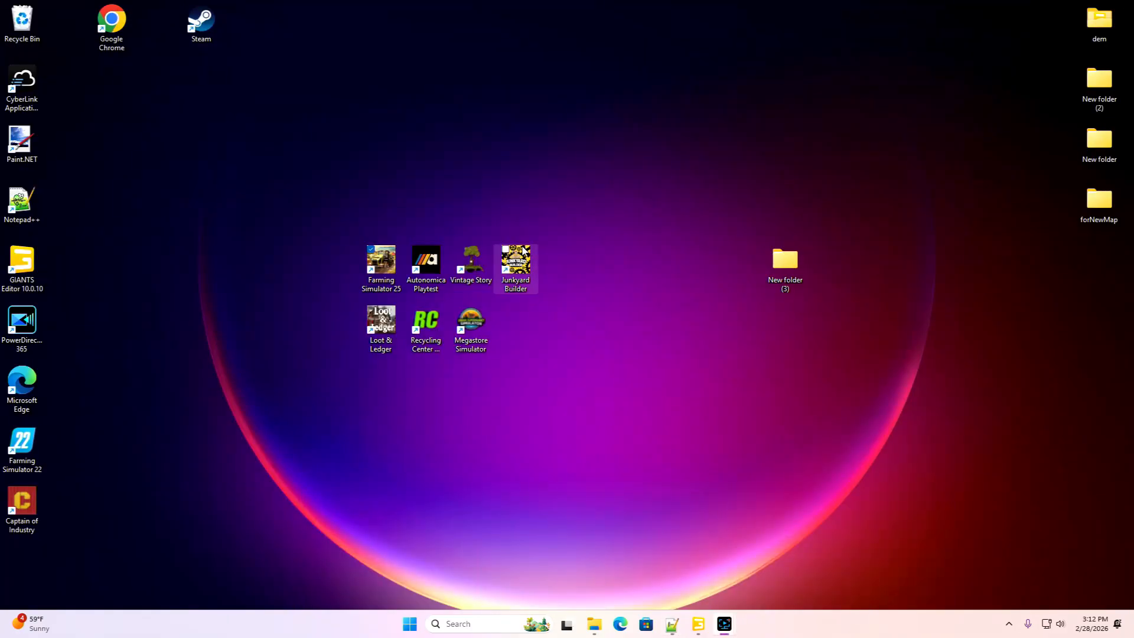
Relaunch Farming Simulator 25 from the desktop and skip its intro
{"action": "right_click", "coordinate": [384, 257]}
{"action": "left_click", "coordinate": [416, 301]}
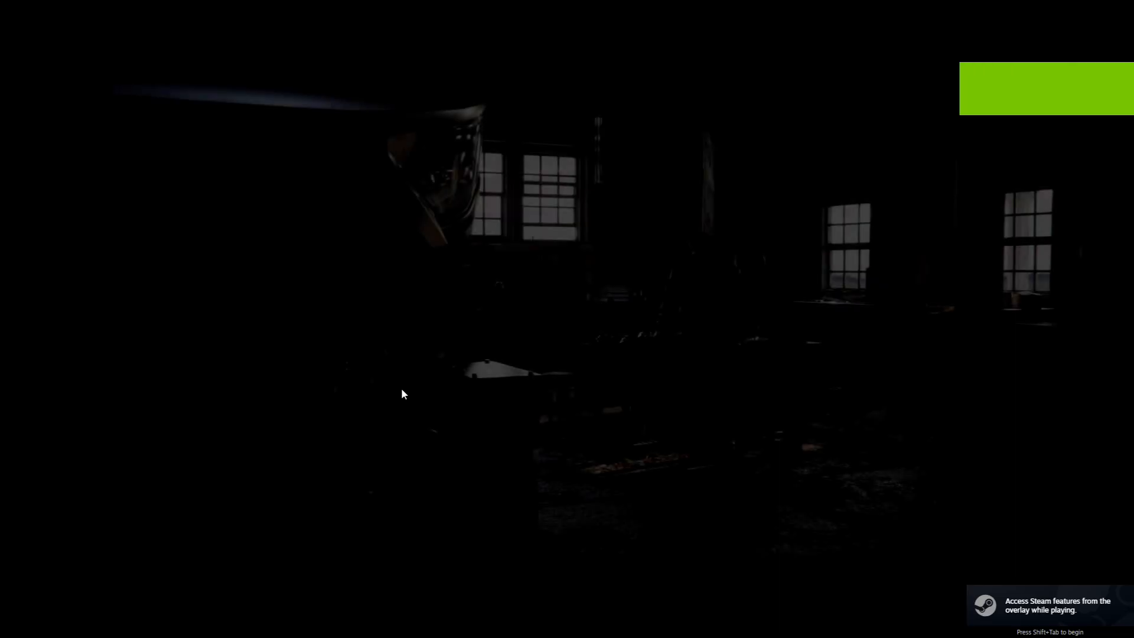
{"action": "left_click", "coordinate": [402, 389]}
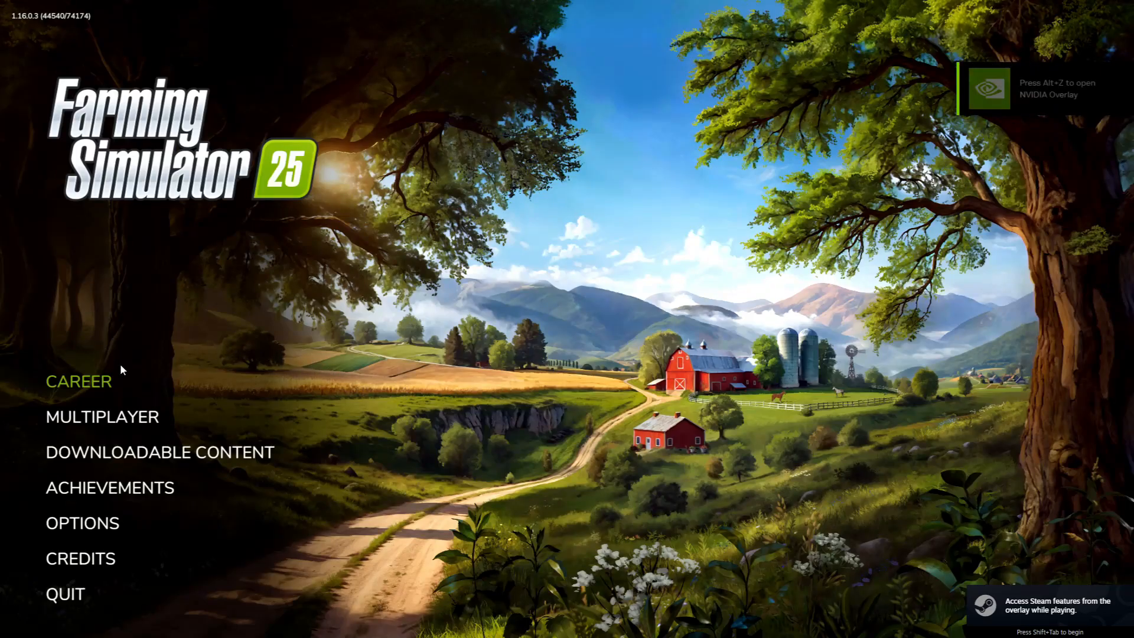
Start a new career on the RicciSwamp map in an empty save slot, with the New Farmer preset and no guided intro-tour
{"action": "left_click", "coordinate": [141, 379]}
{"action": "scroll", "coordinate": [151, 381], "scroll_direction": "down", "scroll_amount": 10}
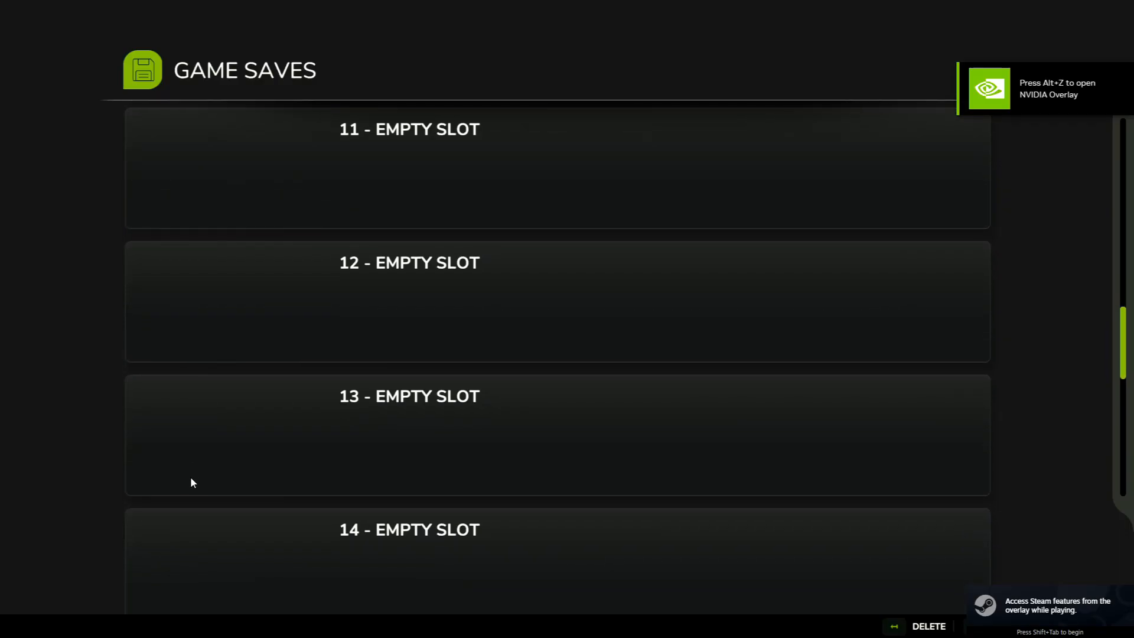
{"action": "double_click", "coordinate": [172, 479]}
{"action": "left_click", "coordinate": [138, 133]}
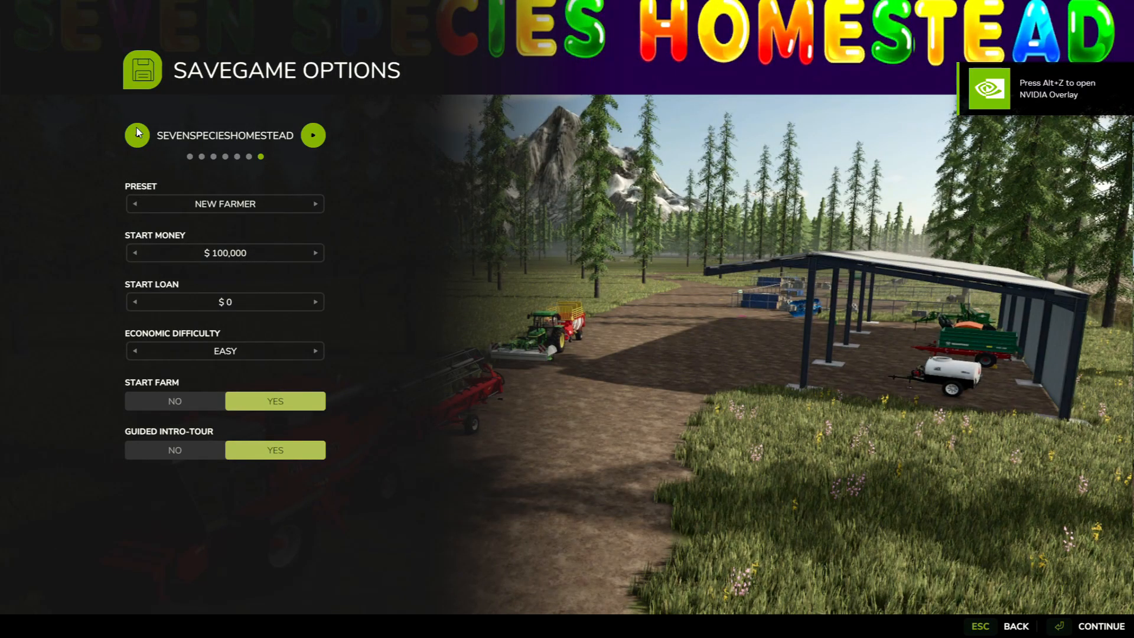
{"action": "left_click", "coordinate": [138, 135]}
{"action": "left_click", "coordinate": [172, 448]}
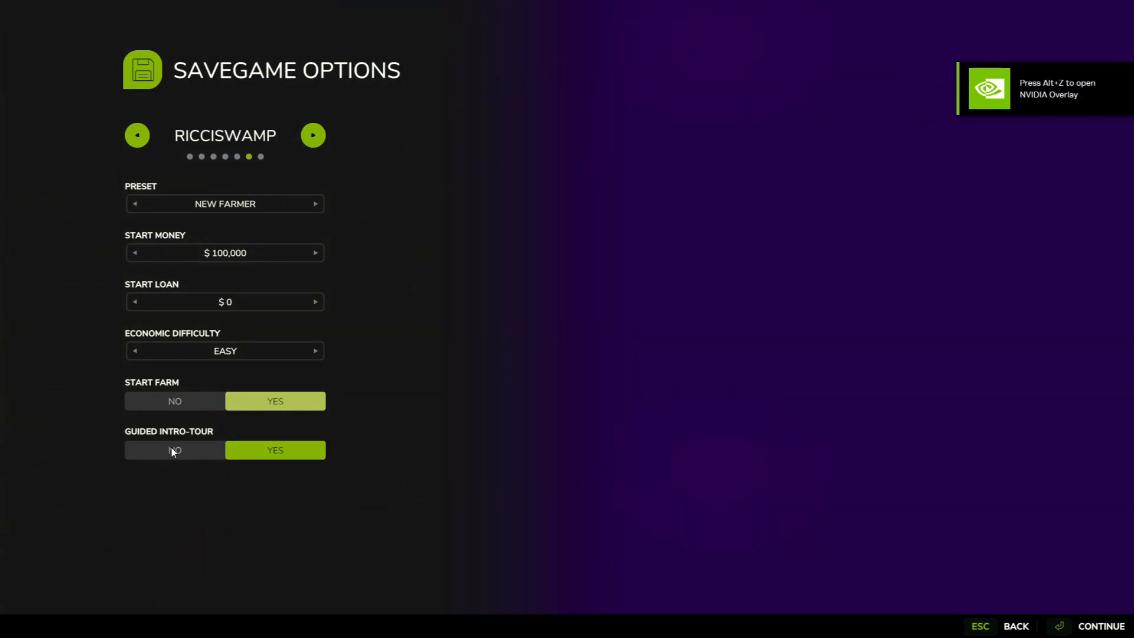
{"action": "left_click", "coordinate": [1085, 631]}
{"action": "left_click", "coordinate": [1087, 627]}
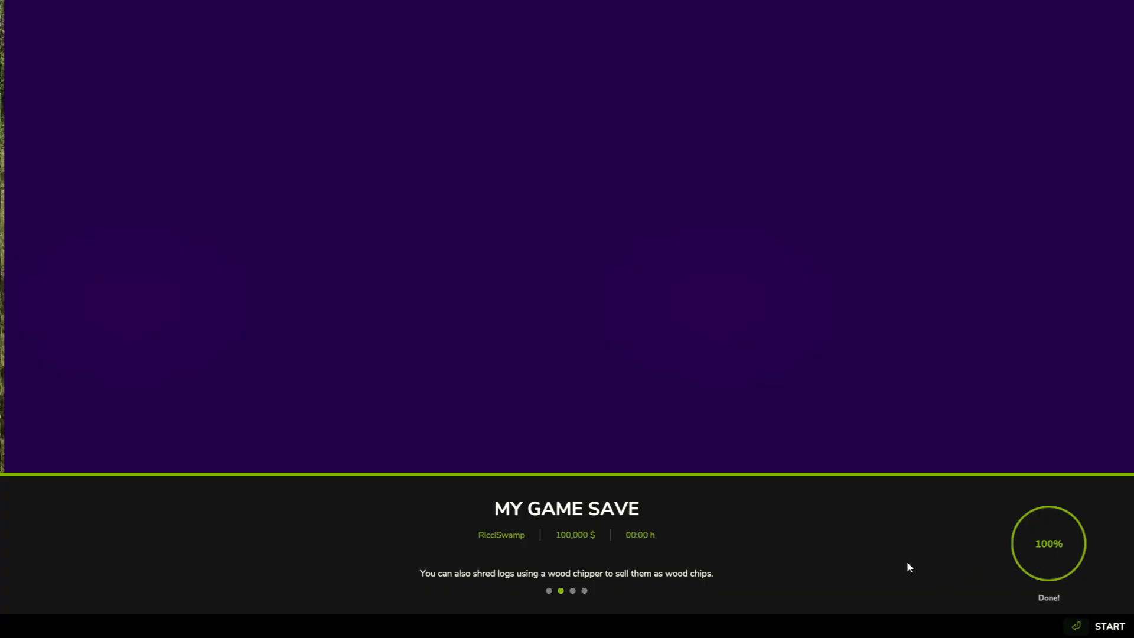
{"action": "left_click", "coordinate": [1075, 622]}
{"action": "left_click", "coordinate": [1087, 625]}
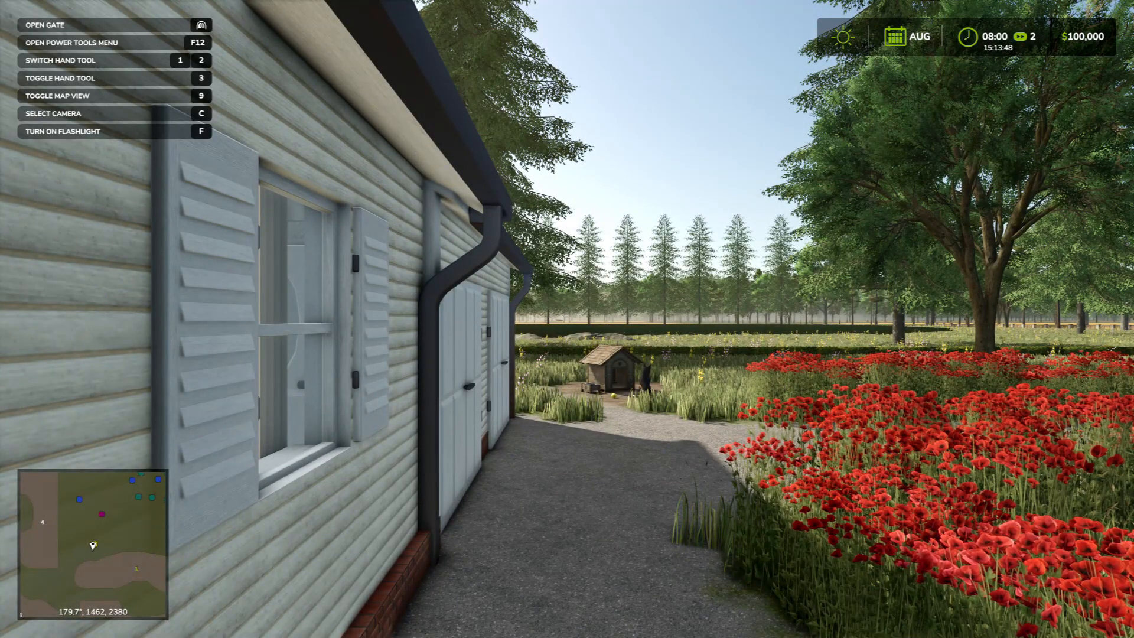
Enable flight mode in Power Tools and fly from the farmhouse across field 1 and the river to the island with the silos
{"action": "key", "text": "F12"}
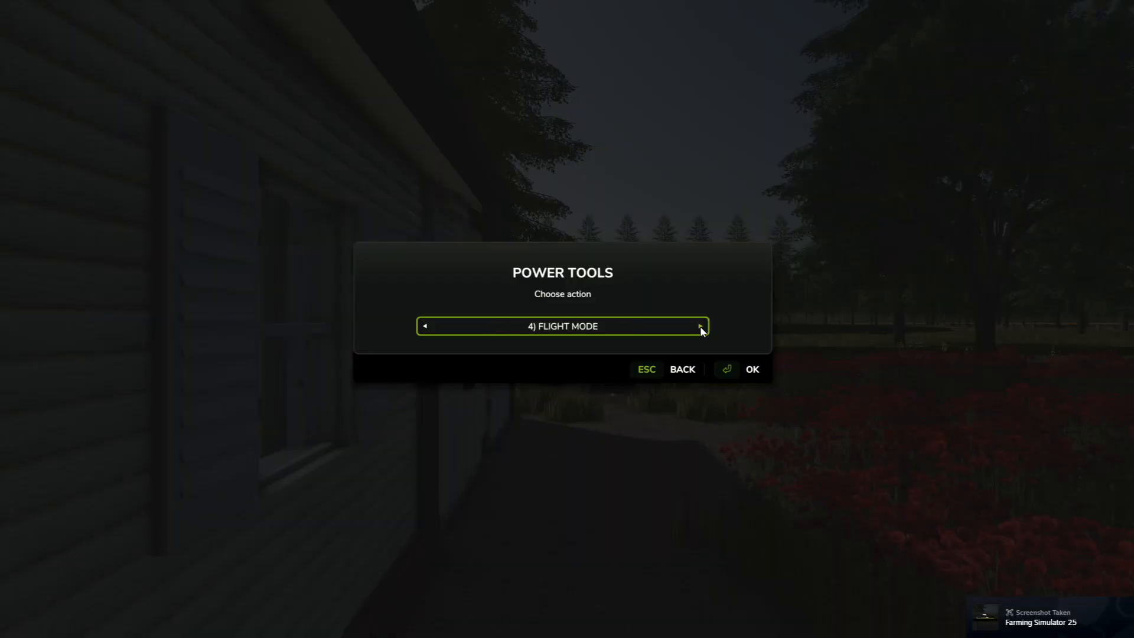
{"action": "key", "text": "Return"}
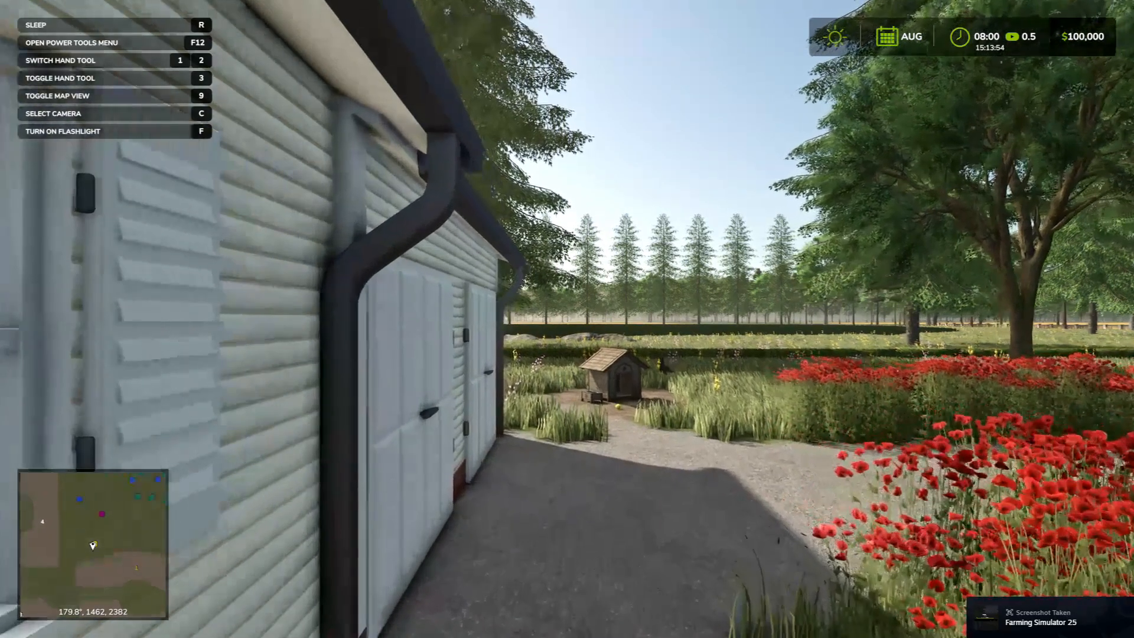
{"action": "key", "text": "w"}
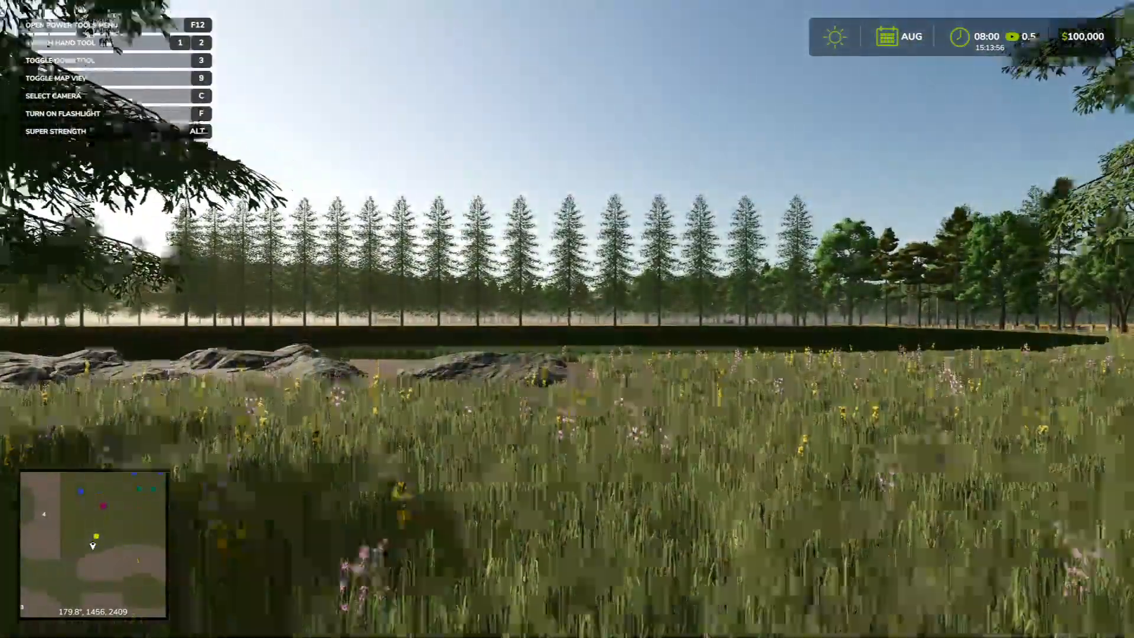
{"action": "key", "text": "w"}
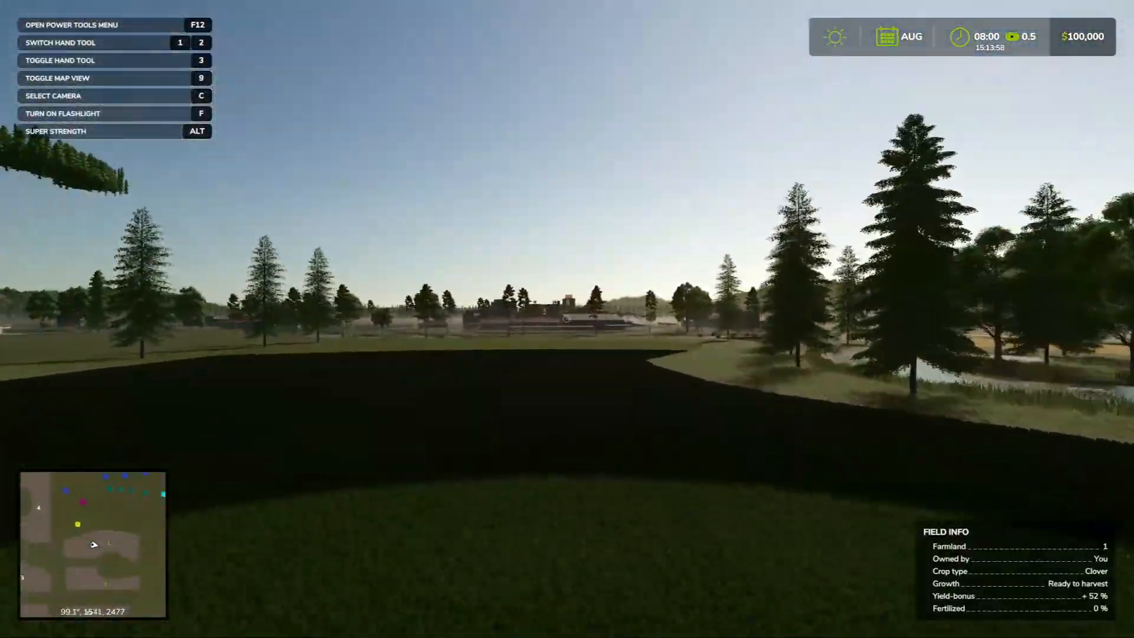
{"action": "key", "text": "w"}
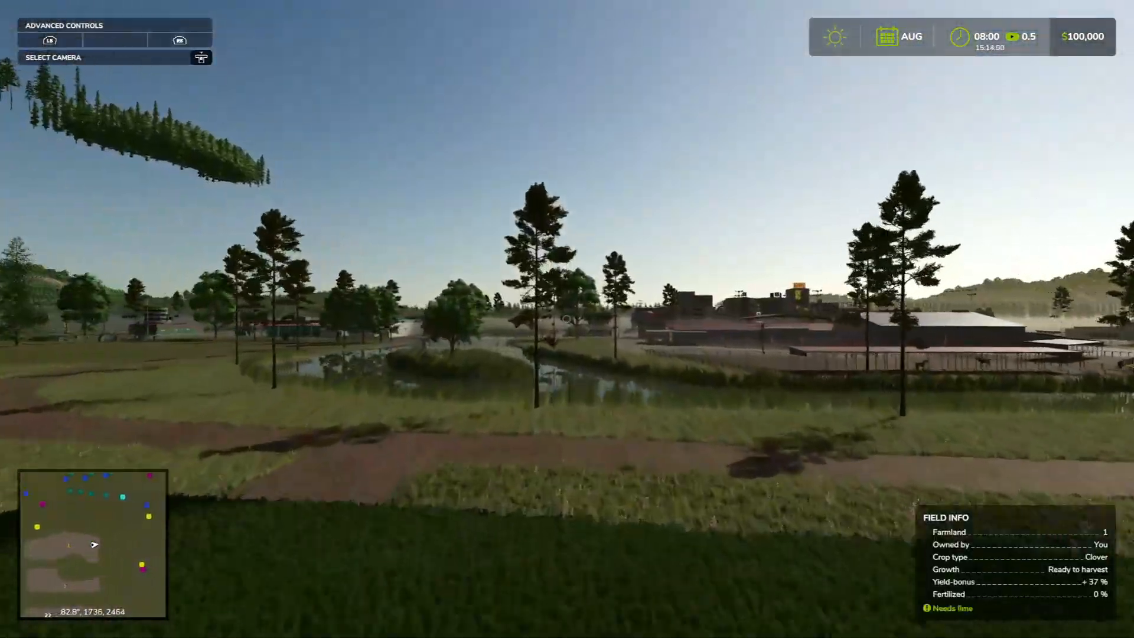
{"action": "key", "text": "w"}
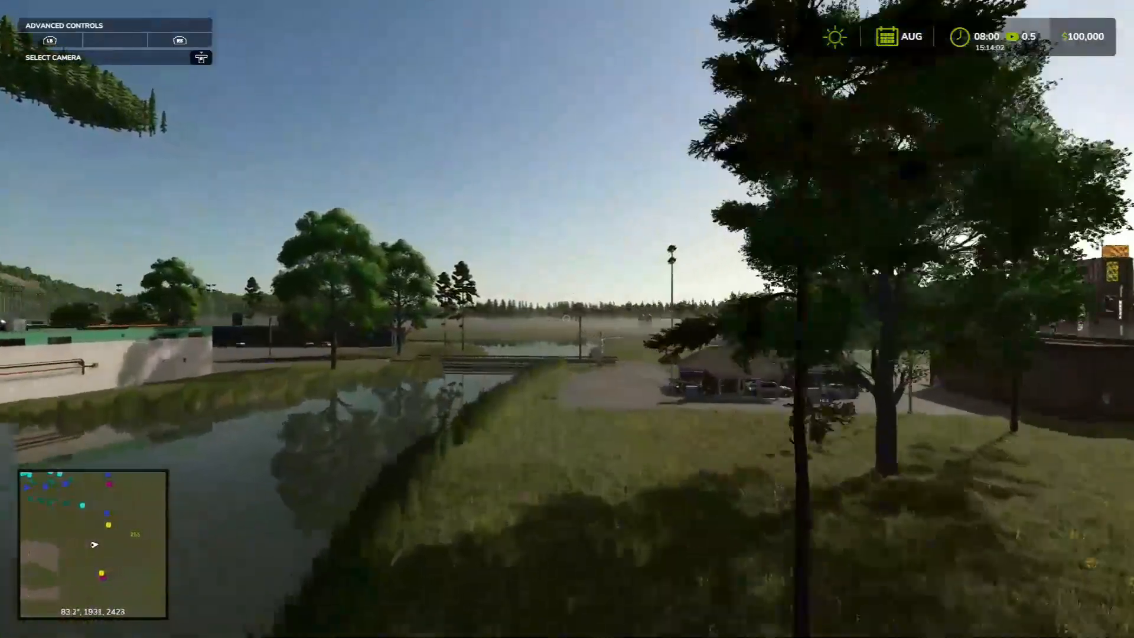
{"action": "key", "text": "w"}
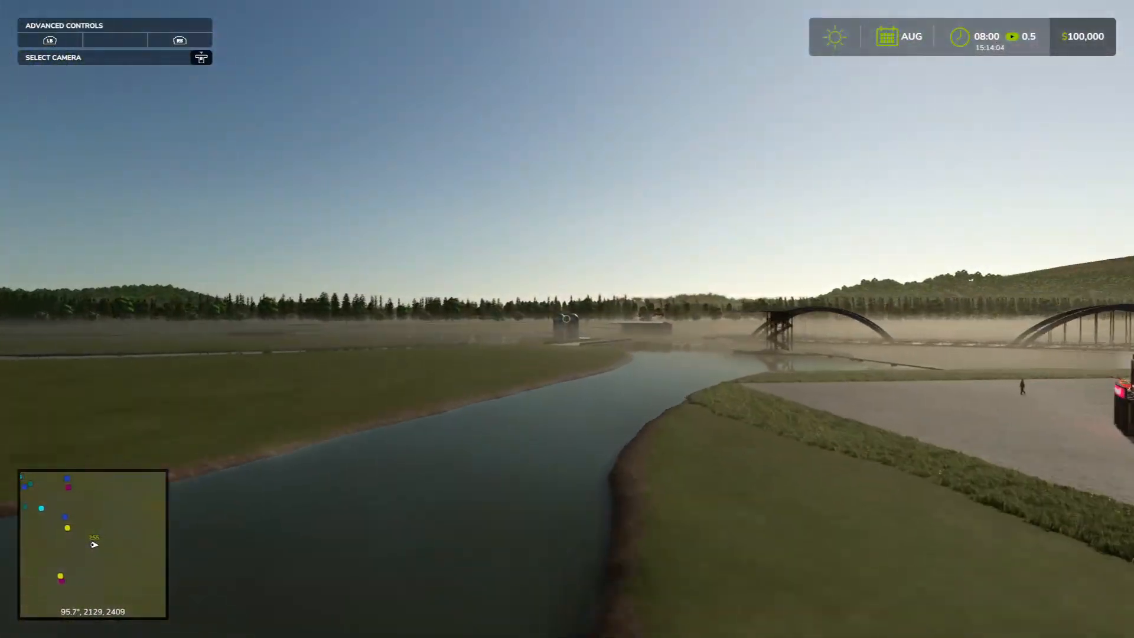
{"action": "key", "text": "w"}
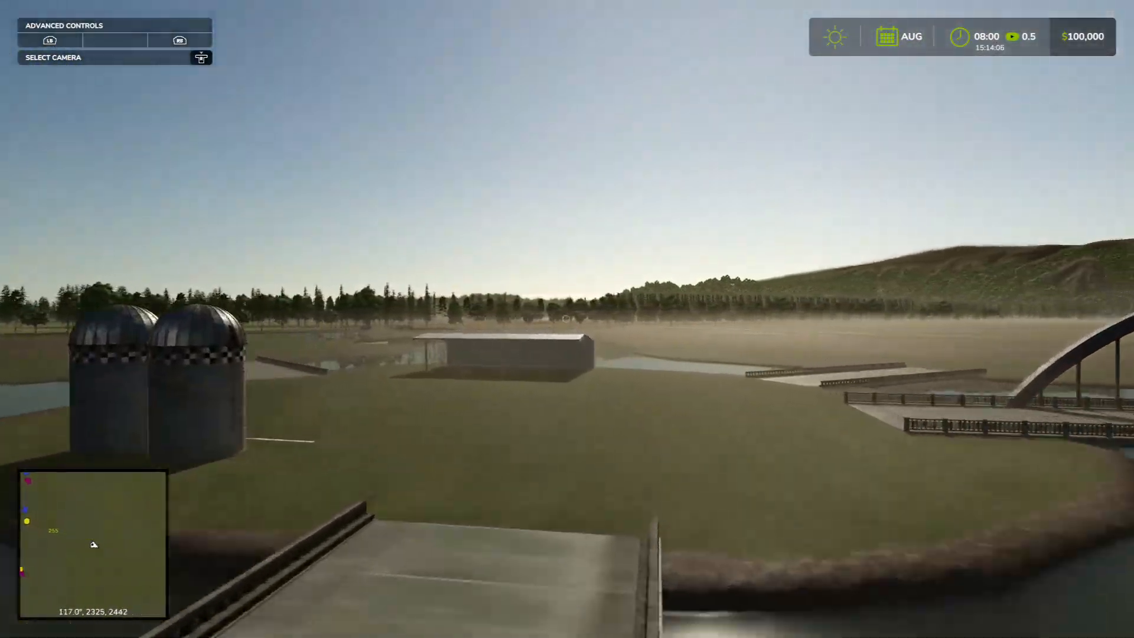
{"action": "key", "text": "ctrl+Return"}
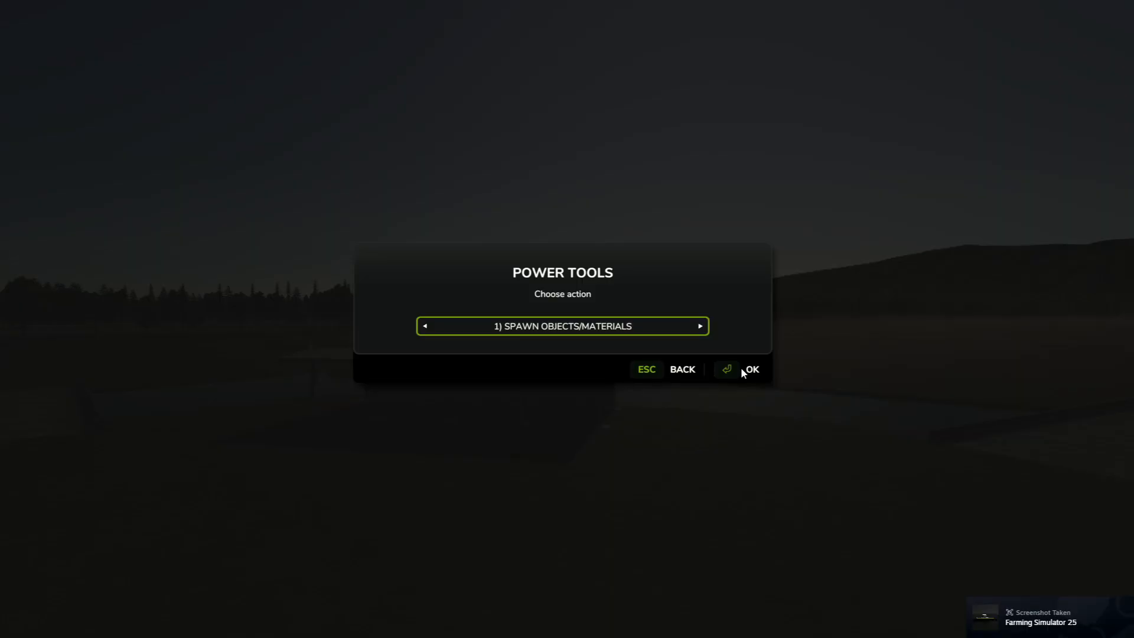
{"action": "left_click", "coordinate": [734, 369]}
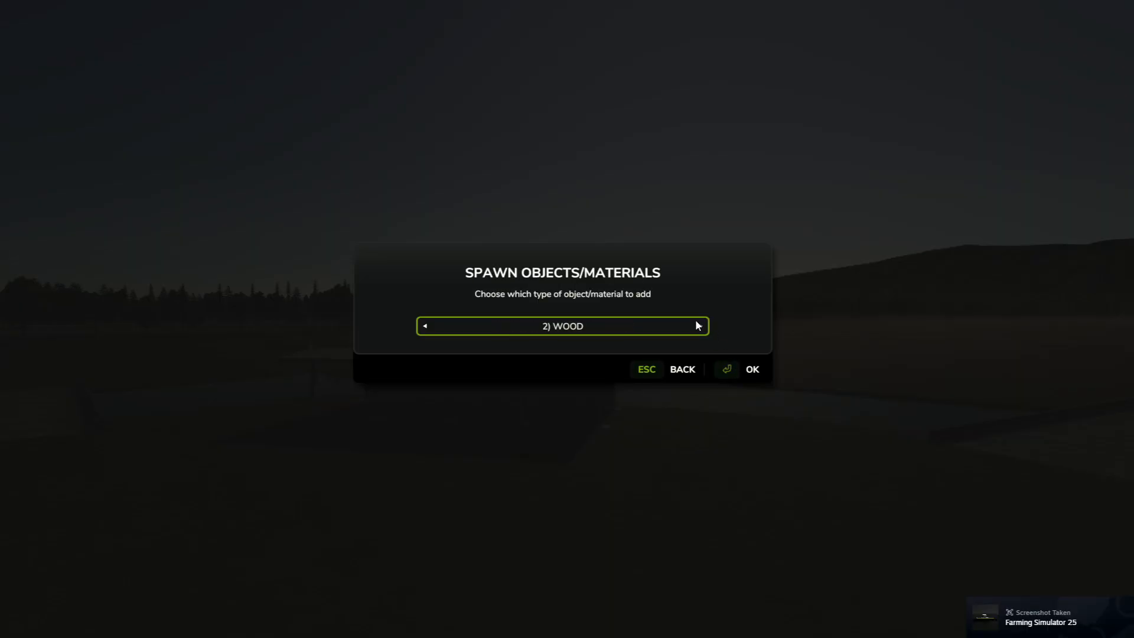
{"action": "left_click", "coordinate": [681, 370]}
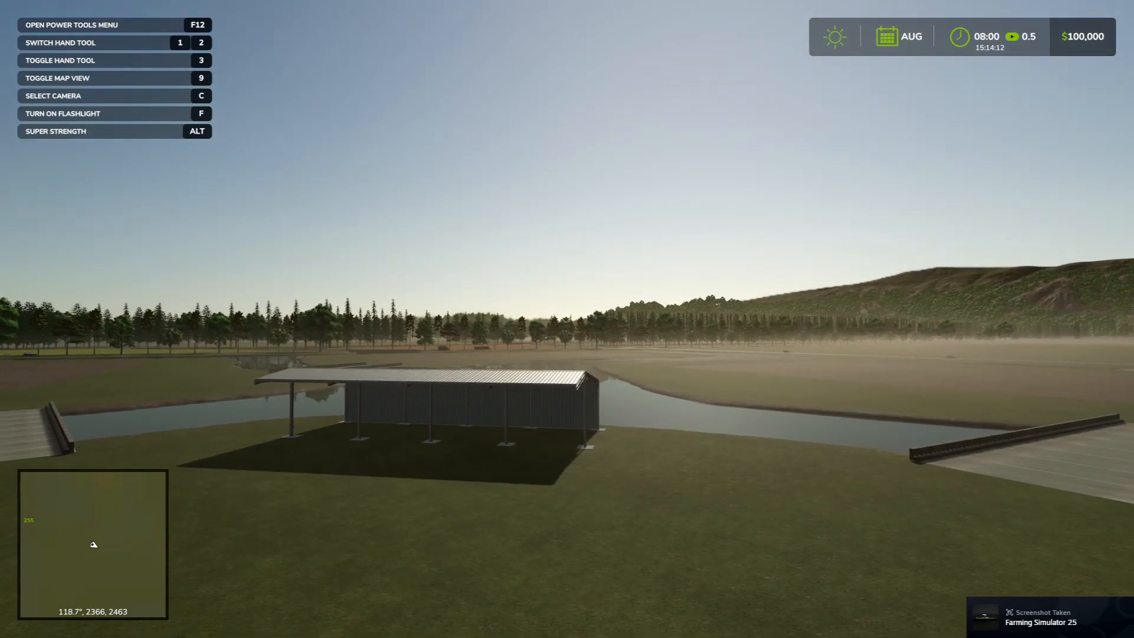
Turn off flight mode through Power Tools near the open shed on the island
{"action": "key", "text": "F12"}
{"action": "left_click", "coordinate": [702, 326]}
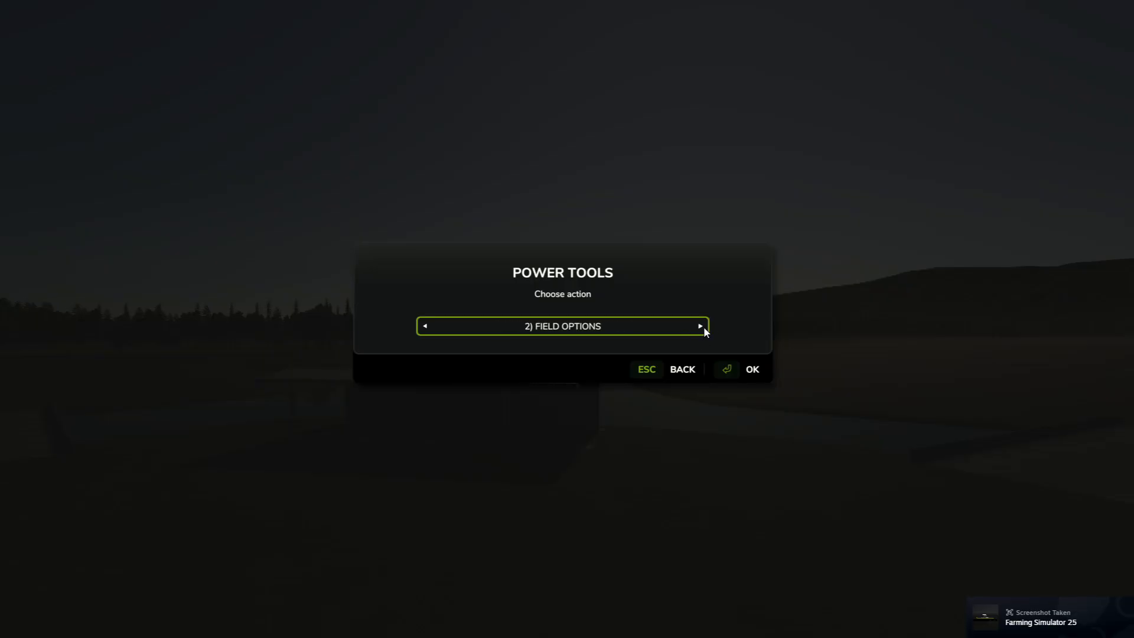
{"action": "left_click", "coordinate": [702, 326]}
{"action": "left_click", "coordinate": [701, 326]}
{"action": "left_click", "coordinate": [738, 369]}
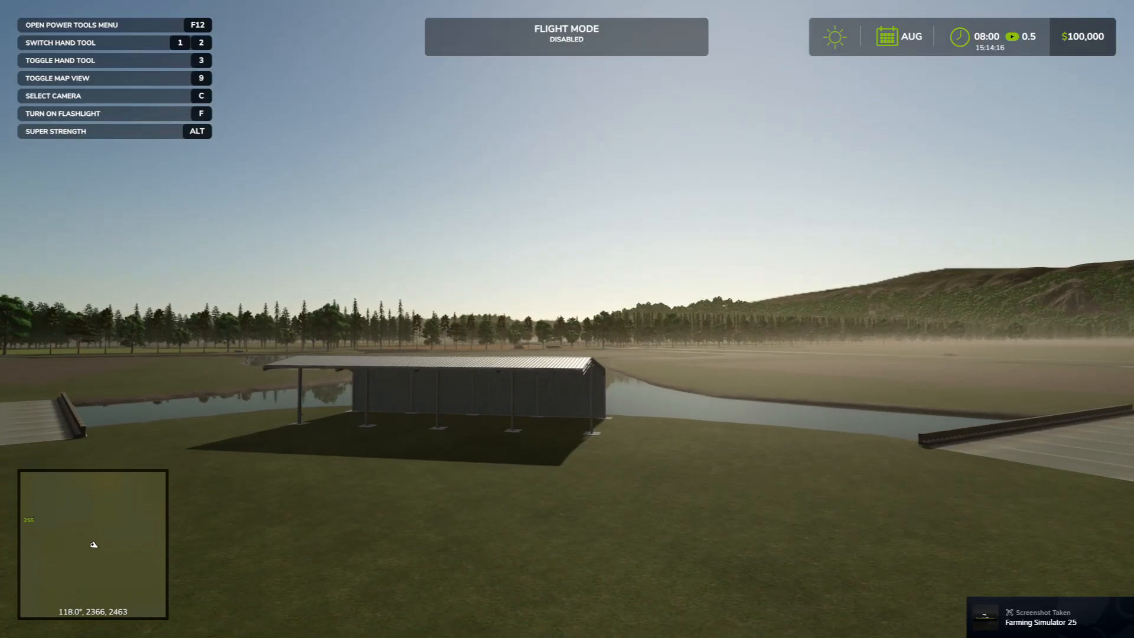
Go past the shed and across the concrete bridge toward the brown field, and check the location on the map
{"action": "key", "text": "w"}
{"action": "key", "text": "w"}
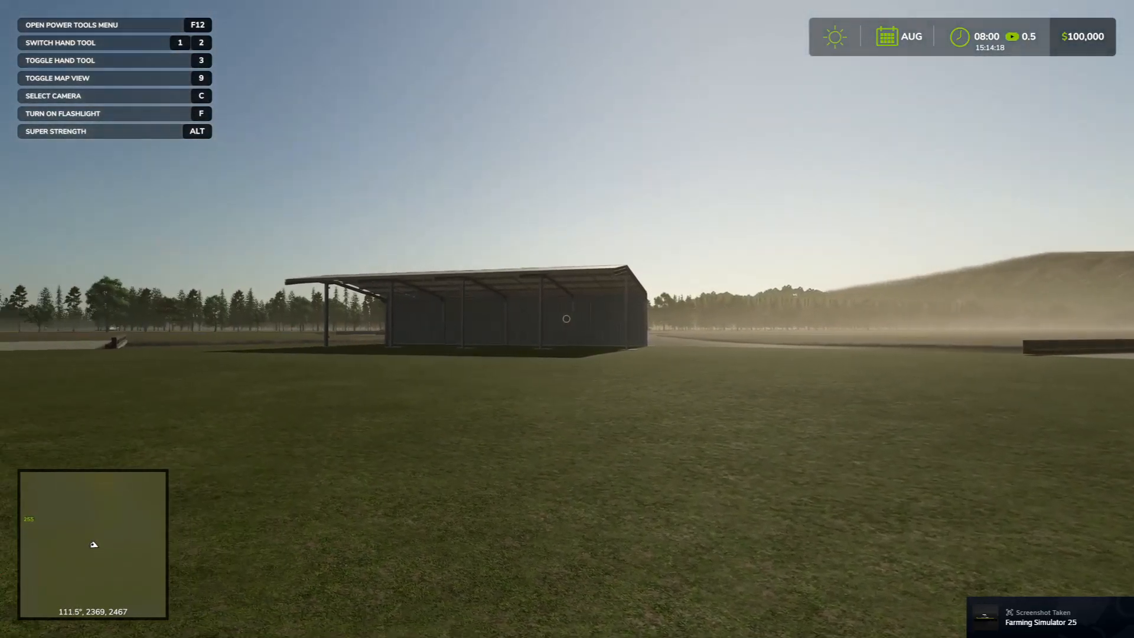
{"action": "key", "text": "w"}
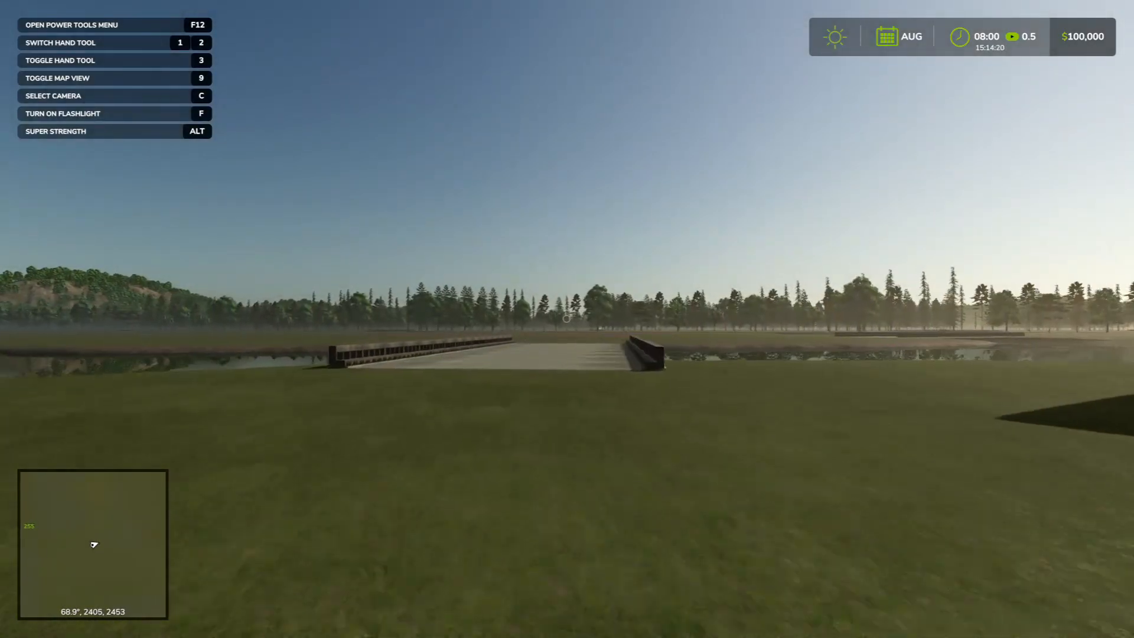
{"action": "key", "text": "w"}
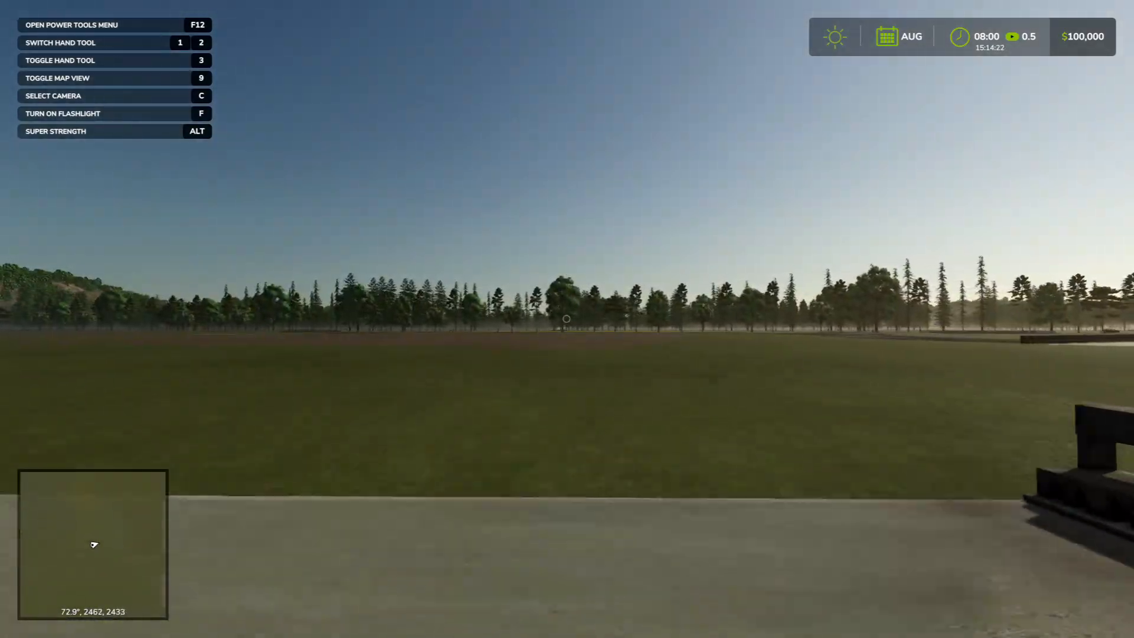
{"action": "key", "text": "Escape"}
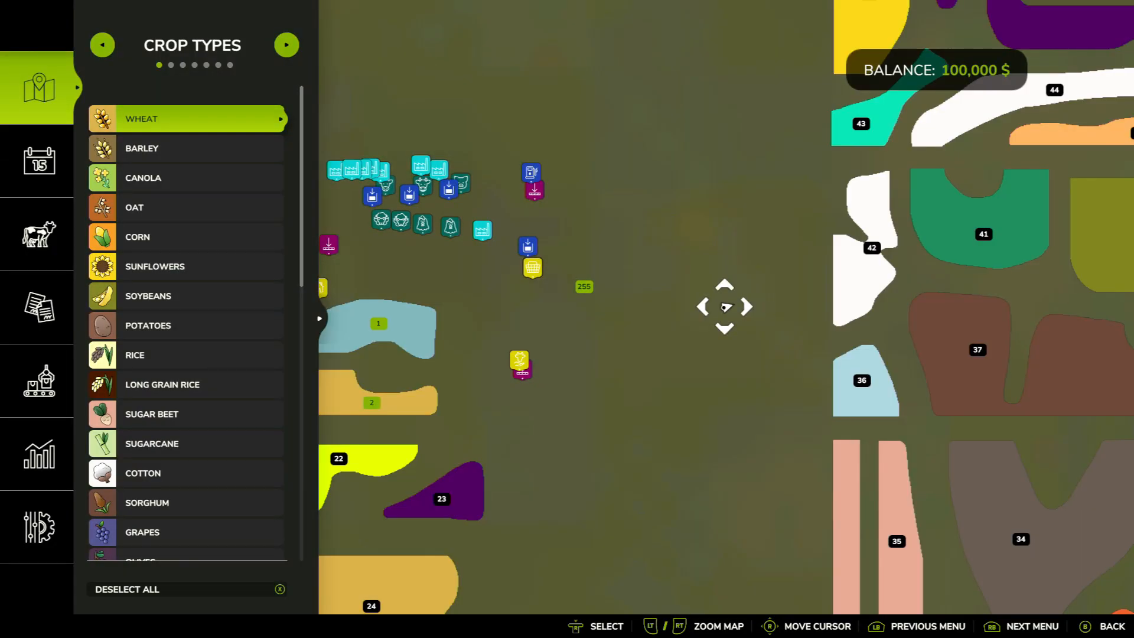
Switch the map overview to the farmland view and check the ownership of farmland 255 around the current location
{"action": "left_click", "coordinate": [295, 49]}
{"action": "left_click", "coordinate": [295, 49]}
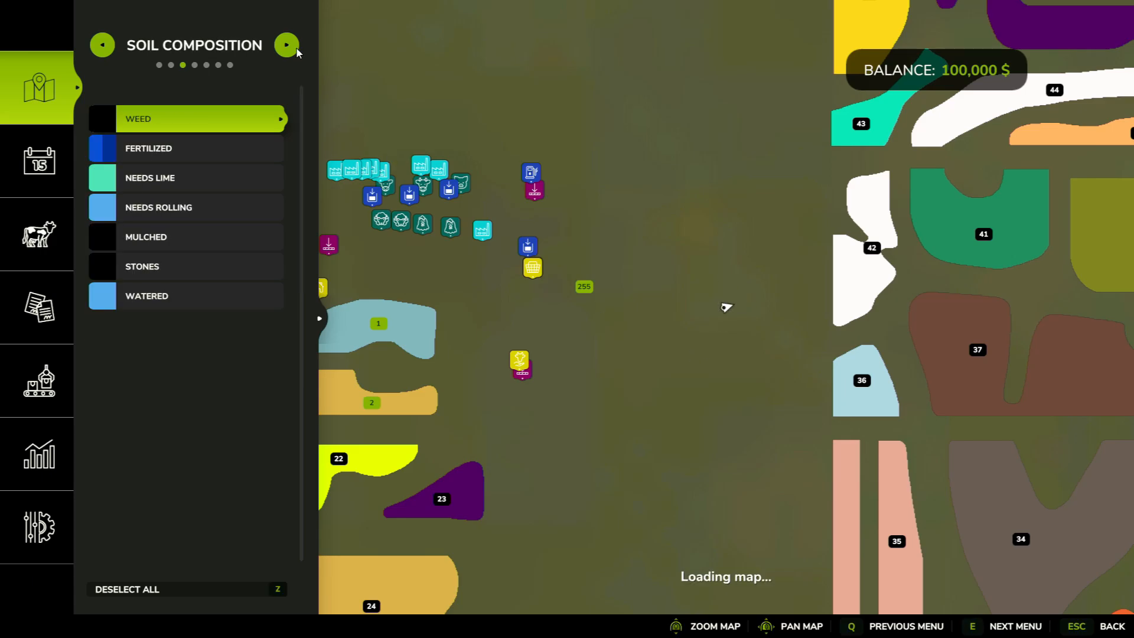
{"action": "left_click", "coordinate": [295, 48]}
{"action": "left_click", "coordinate": [295, 48]}
{"action": "key", "text": "Escape"}
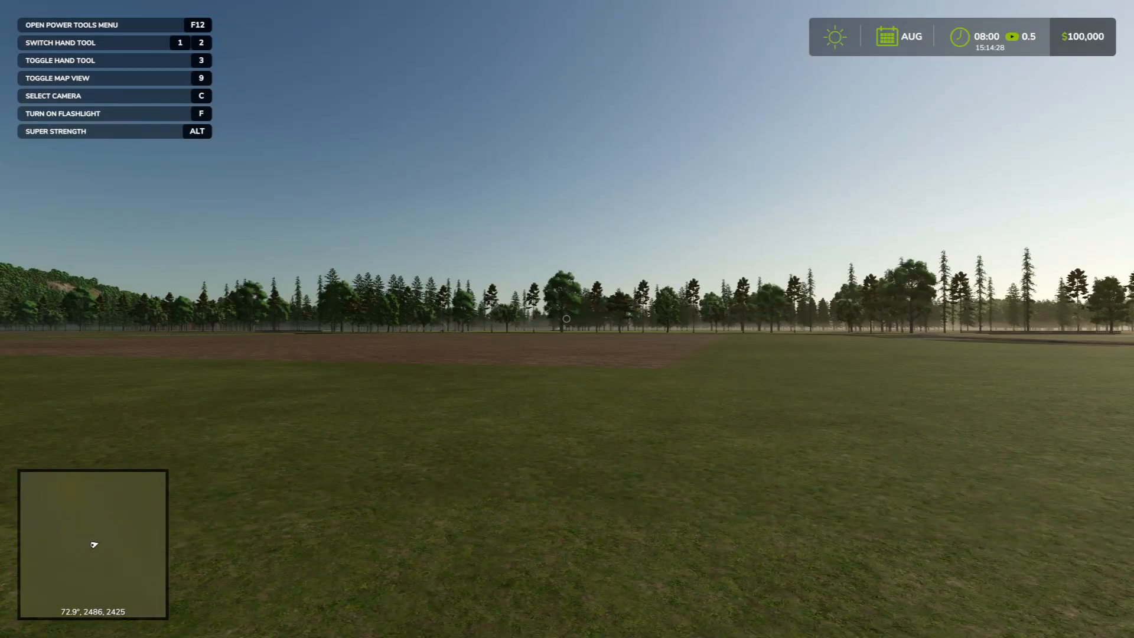
Enter construction mode and choose the Rice Field from the cultivation items in the production category
{"action": "key", "text": "p"}
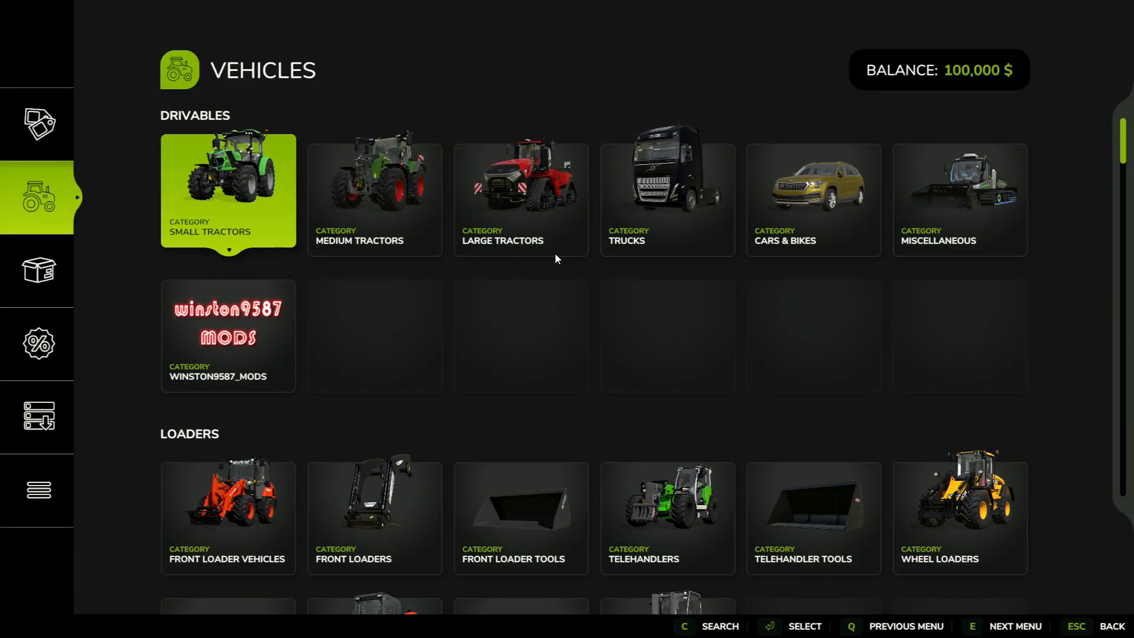
{"action": "left_click", "coordinate": [48, 495]}
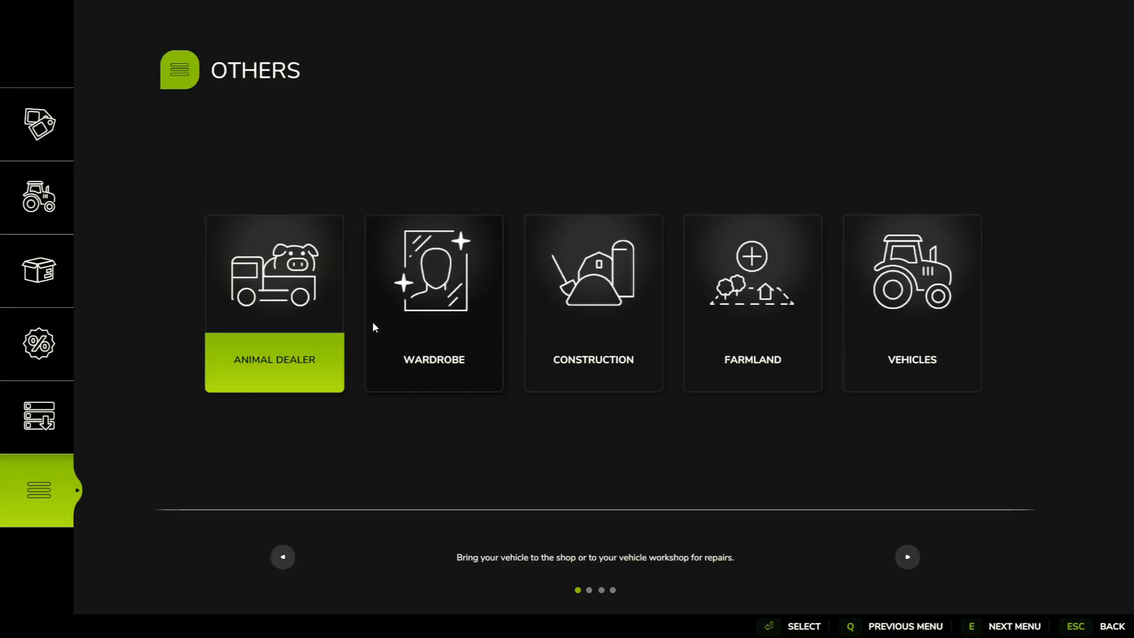
{"action": "left_click", "coordinate": [572, 357]}
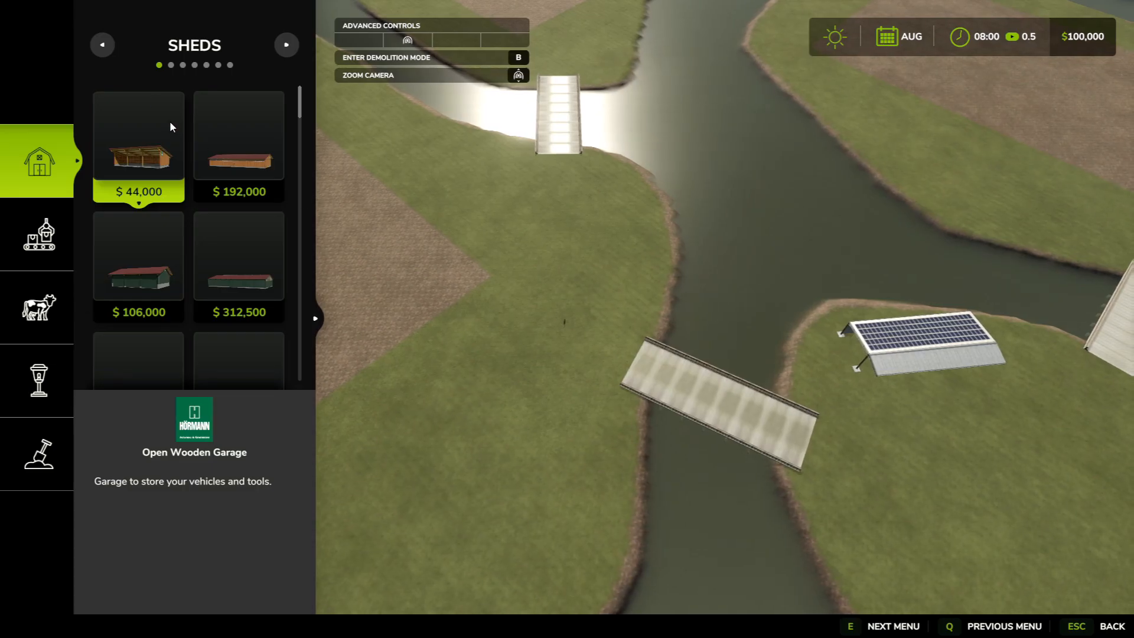
{"action": "left_click", "coordinate": [50, 229]}
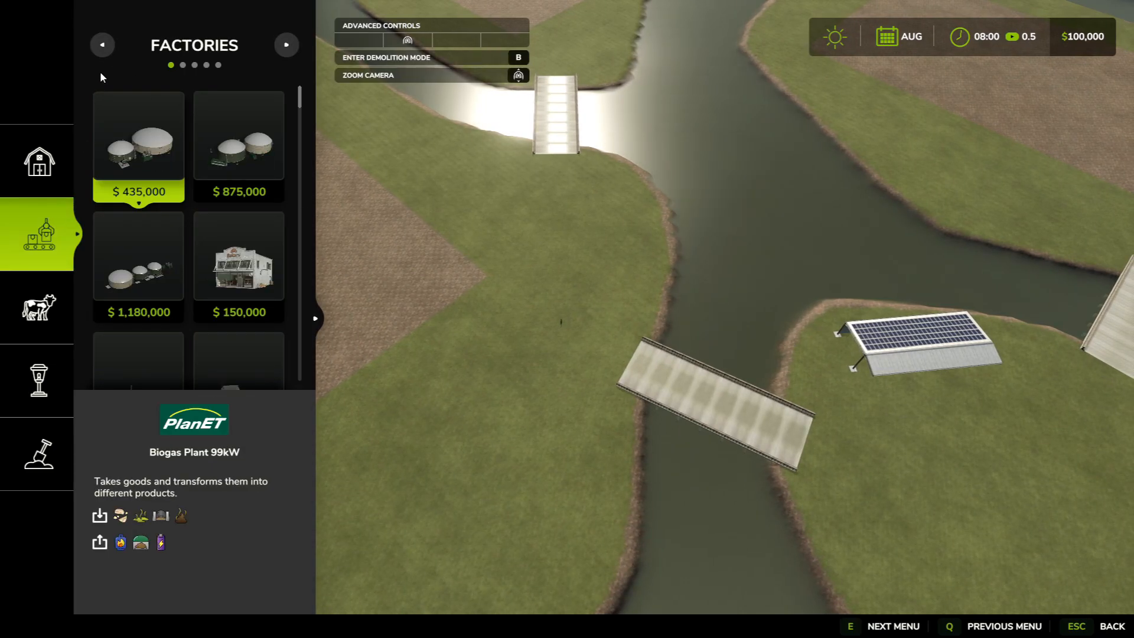
{"action": "left_click", "coordinate": [105, 51]}
{"action": "left_click", "coordinate": [105, 51]}
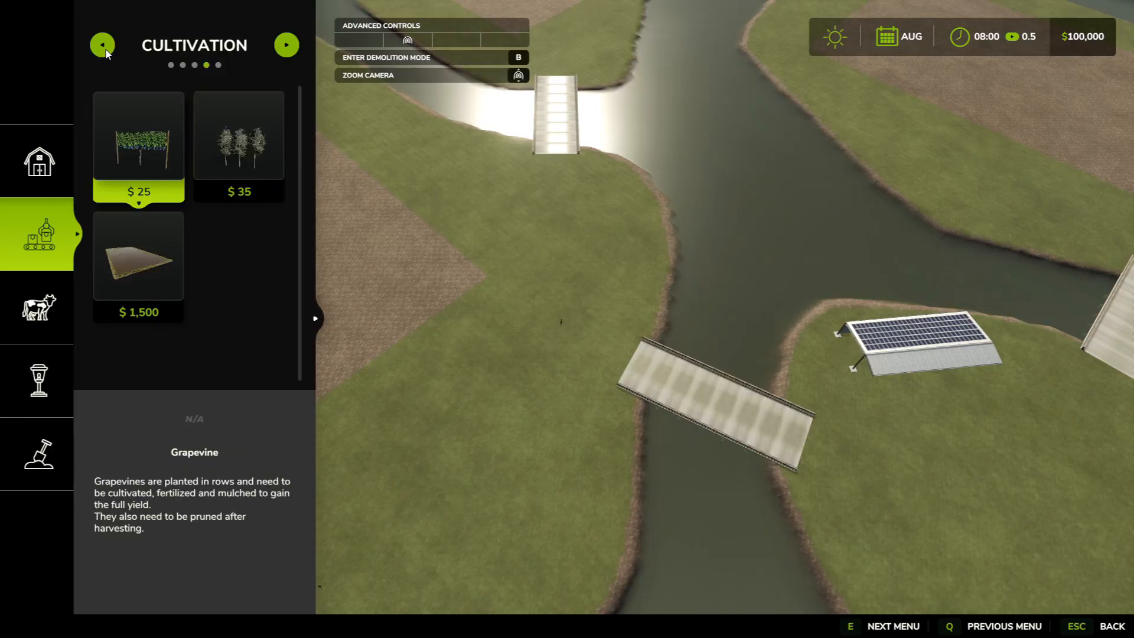
{"action": "left_click", "coordinate": [127, 247]}
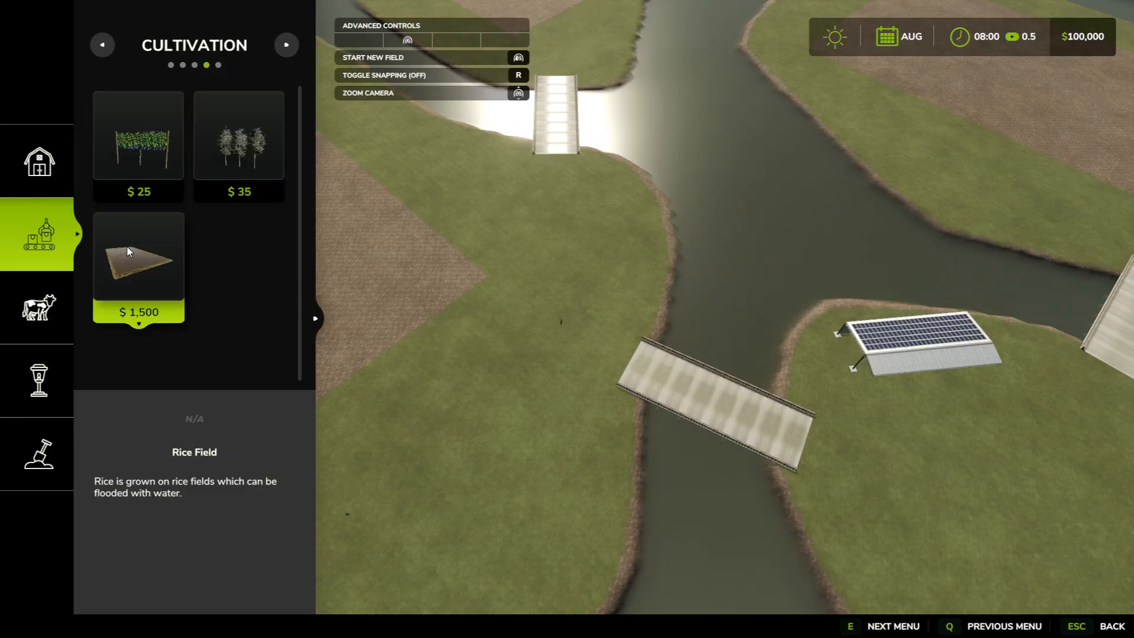
Try outlining a rice field from the brown field's near corner beside the bridge to its diagonally opposite far corner
{"action": "key", "text": "w"}
{"action": "key", "text": "a"}
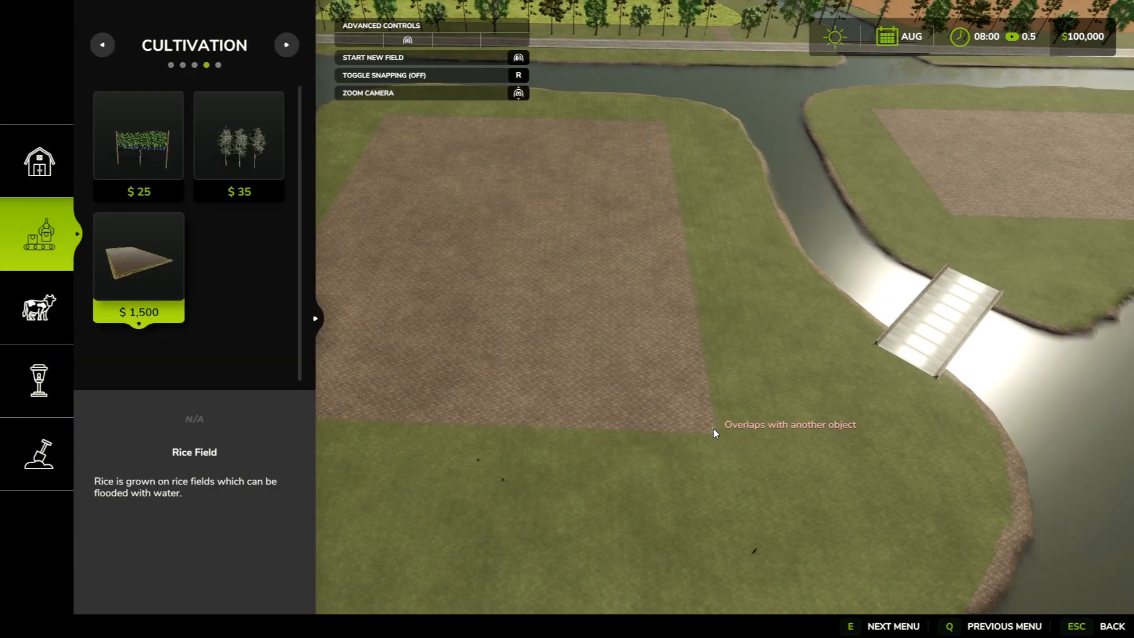
{"action": "left_click", "coordinate": [711, 430]}
{"action": "key", "text": "a"}
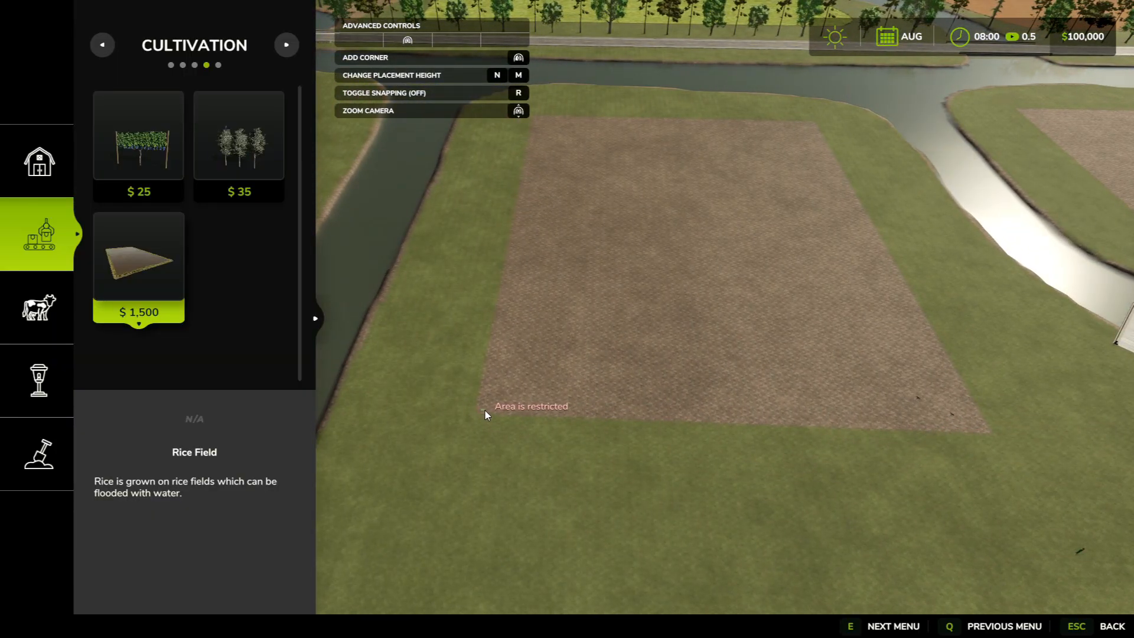
{"action": "key", "text": "w"}
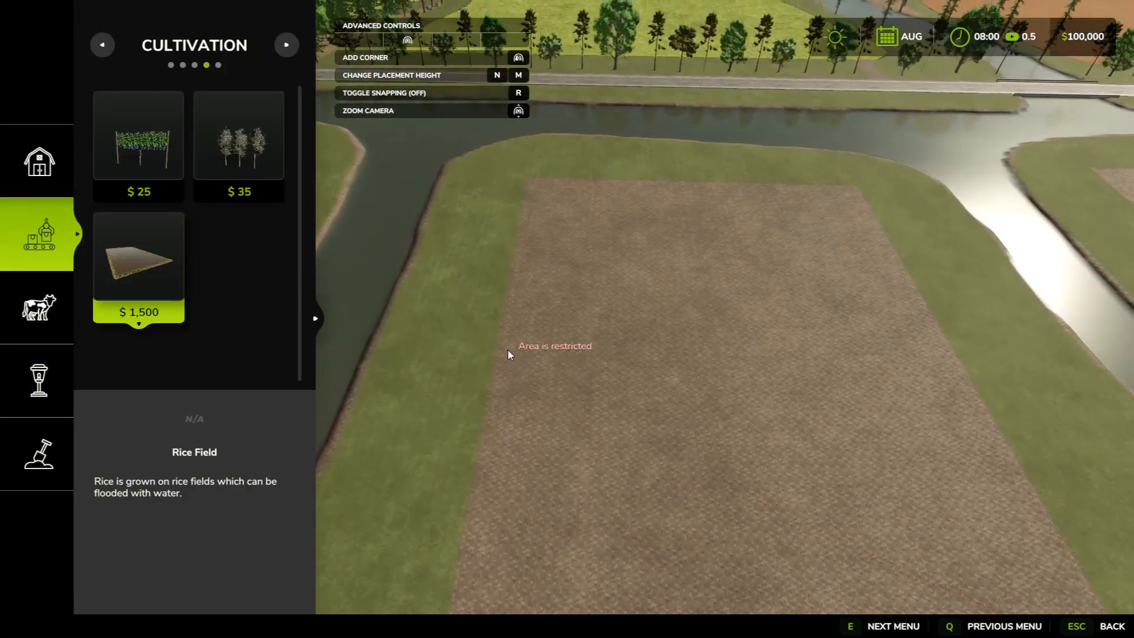
{"action": "key", "text": "w"}
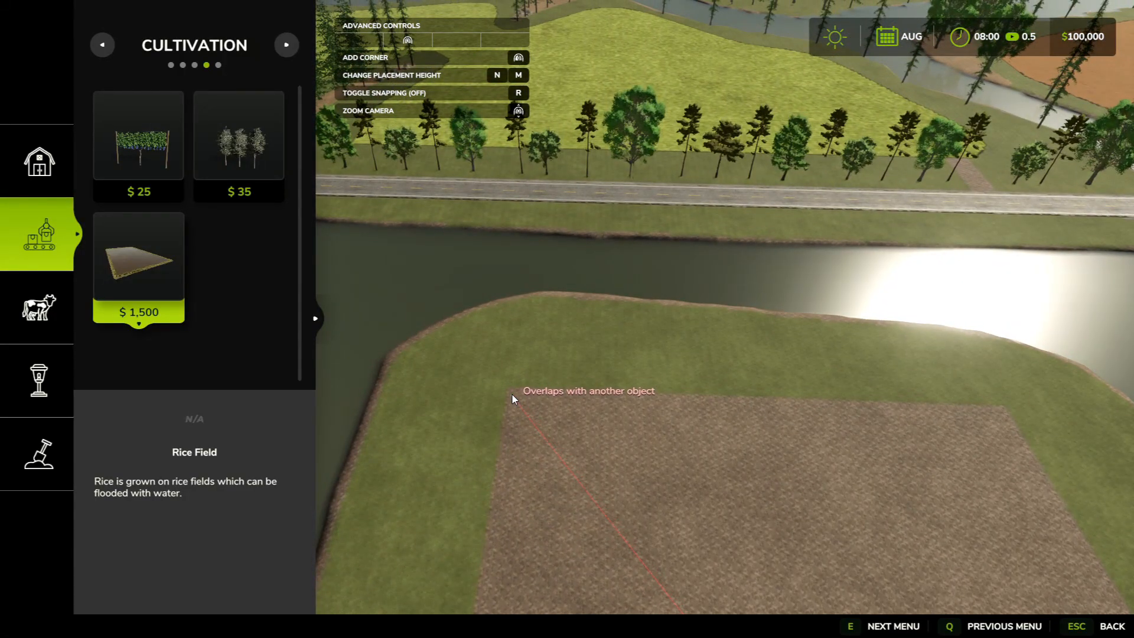
{"action": "left_click", "coordinate": [512, 393]}
Try finding a spot for a third rice field corner on the brown field, and discard the outline
{"action": "key", "text": "d"}
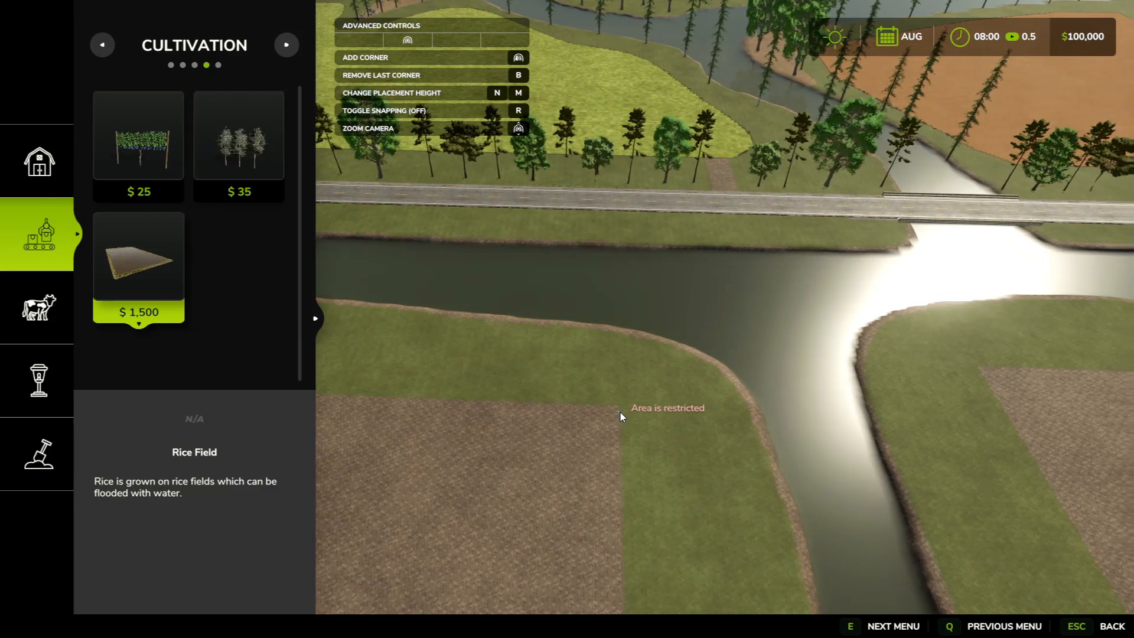
{"action": "key", "text": "s"}
{"action": "key", "text": "s"}
{"action": "key", "text": "a"}
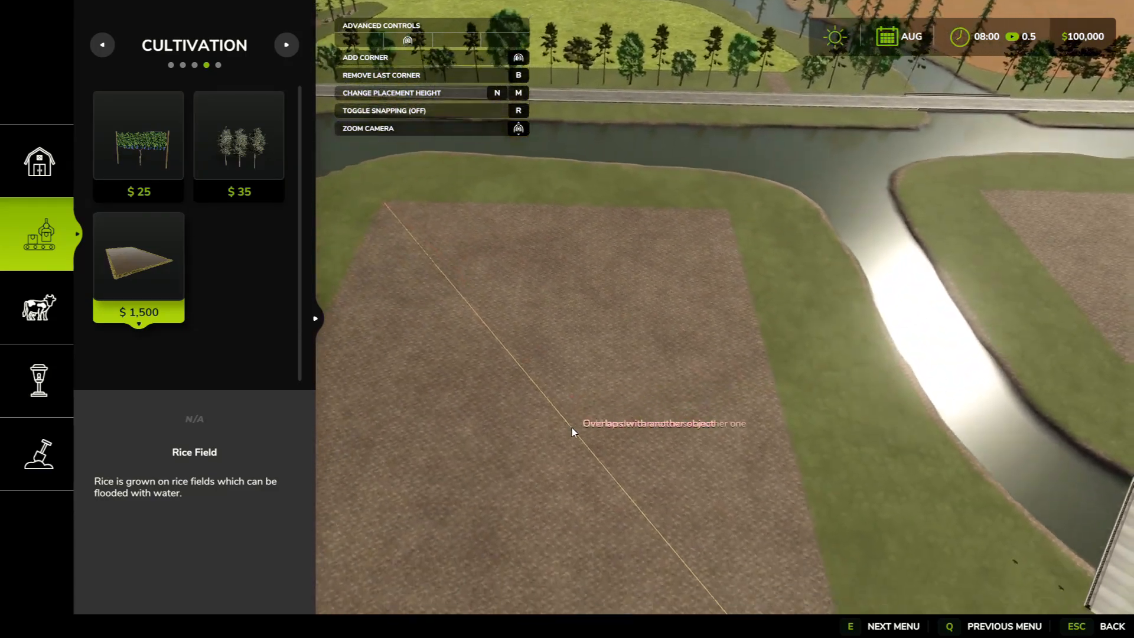
{"action": "key", "text": "s"}
{"action": "key", "text": "w"}
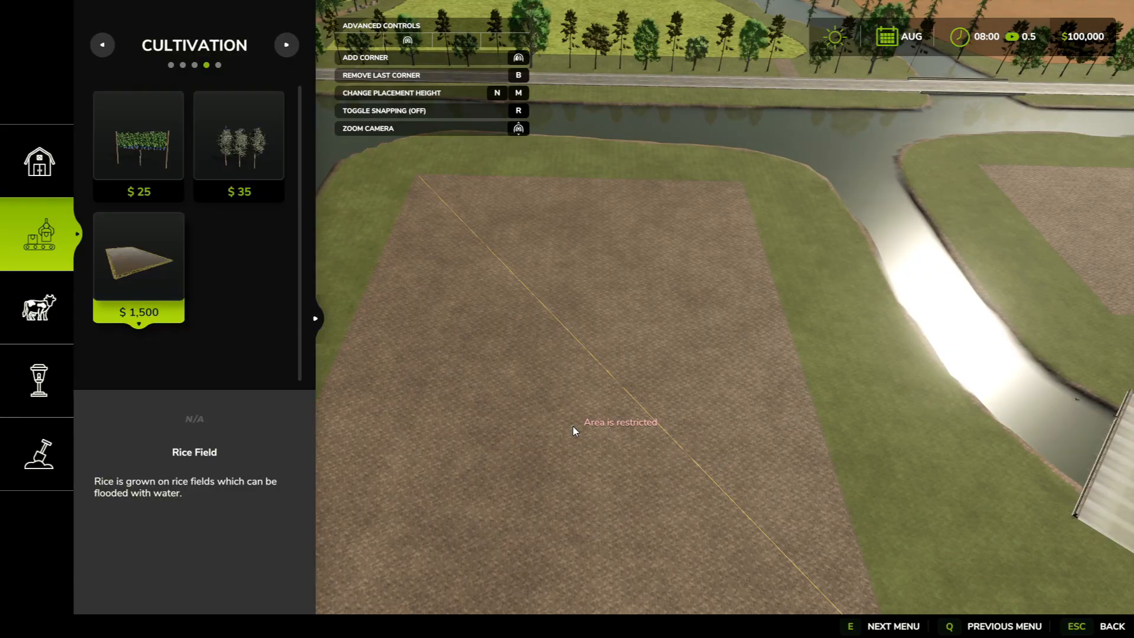
{"action": "key", "text": "d"}
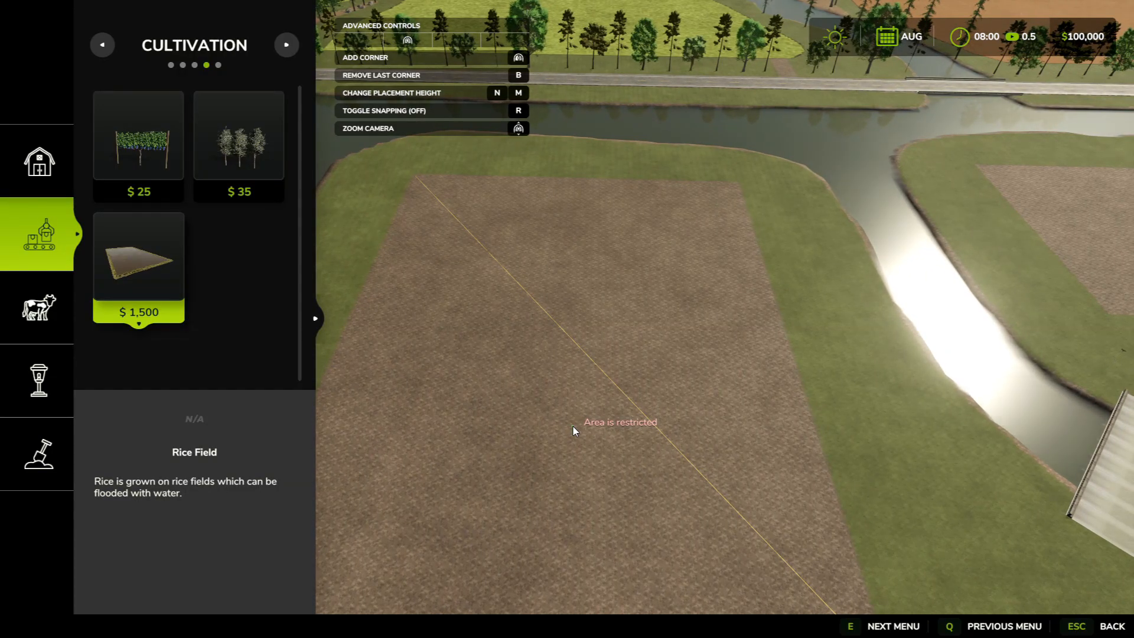
{"action": "key", "text": "a"}
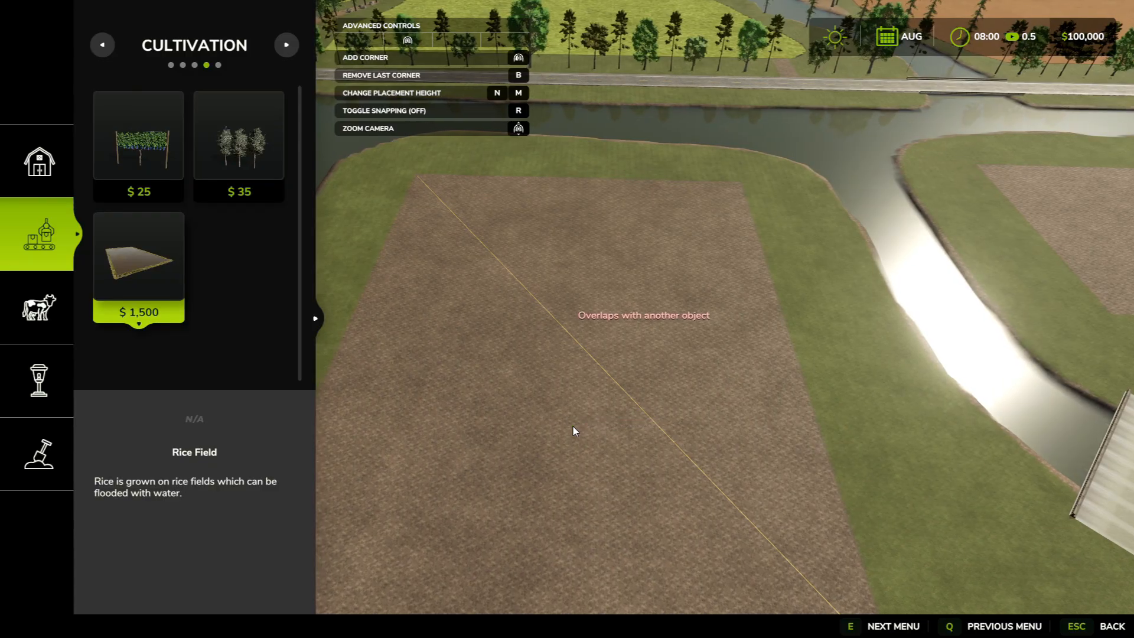
{"action": "key", "text": "b"}
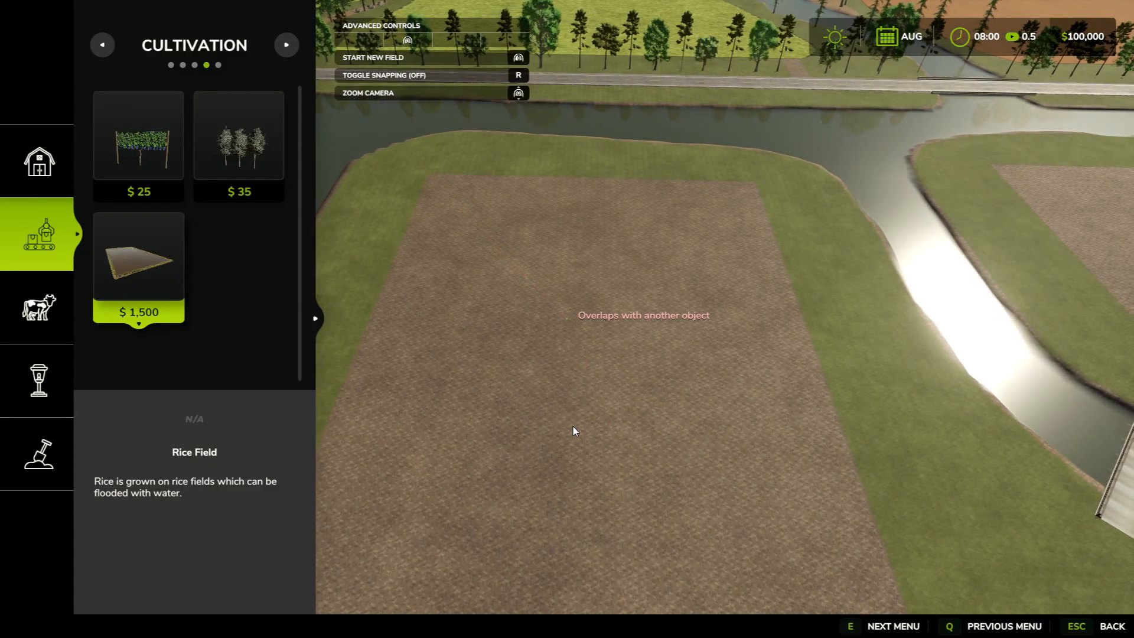
{"action": "key", "text": "w"}
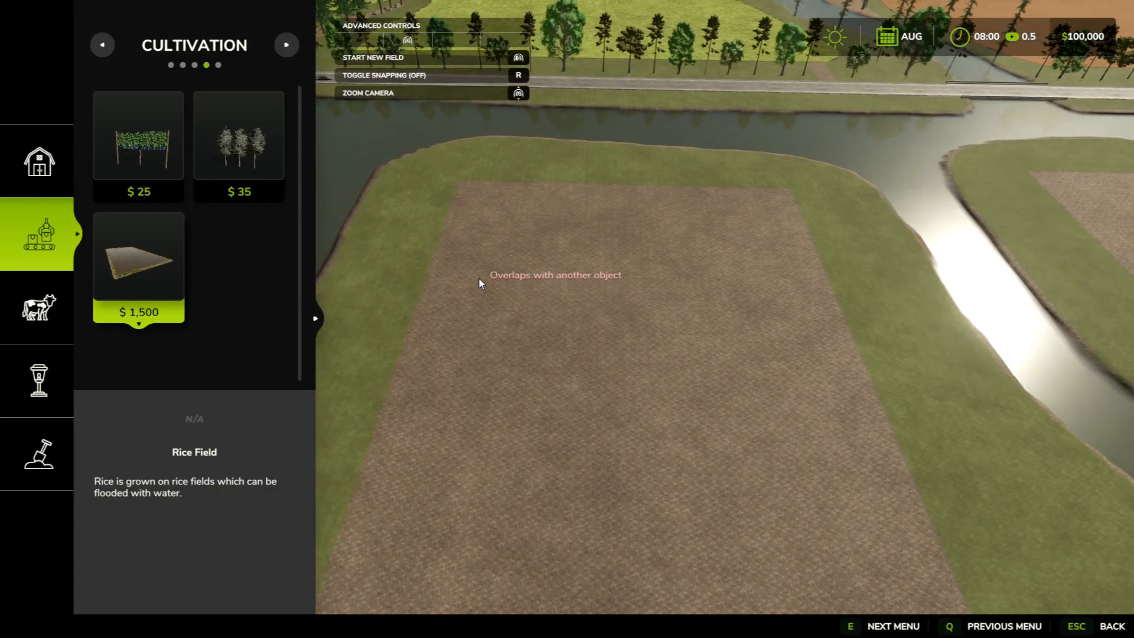
{"action": "key", "text": "Escape"}
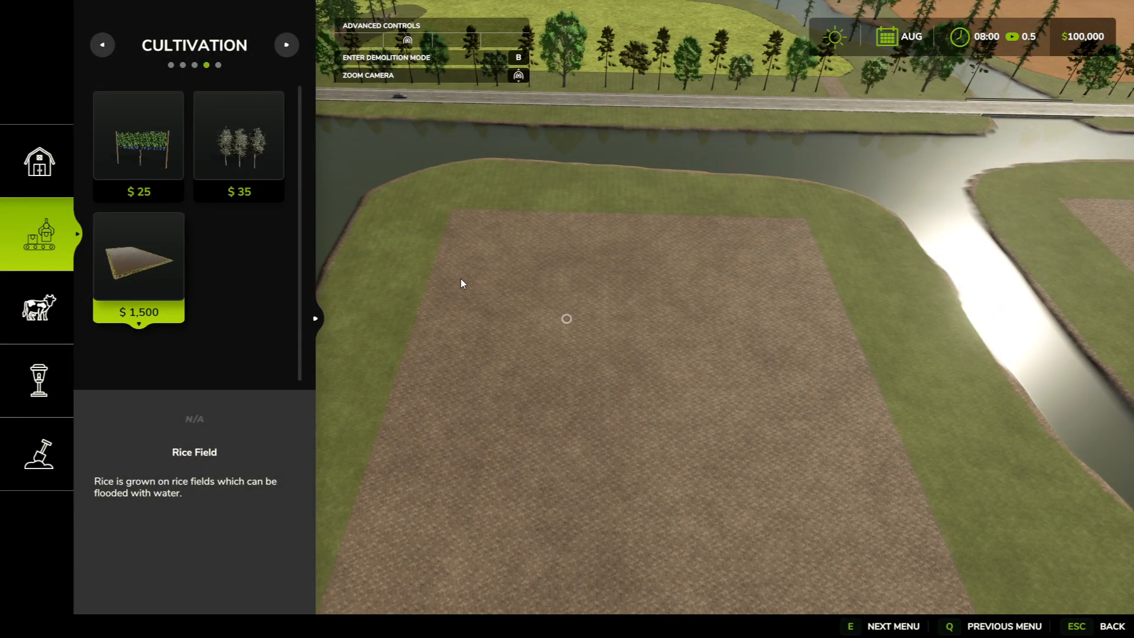
Restart the Rice Field with snapping off and set its first two corners along the brown field's far edge beside the river
{"action": "left_click", "coordinate": [150, 291]}
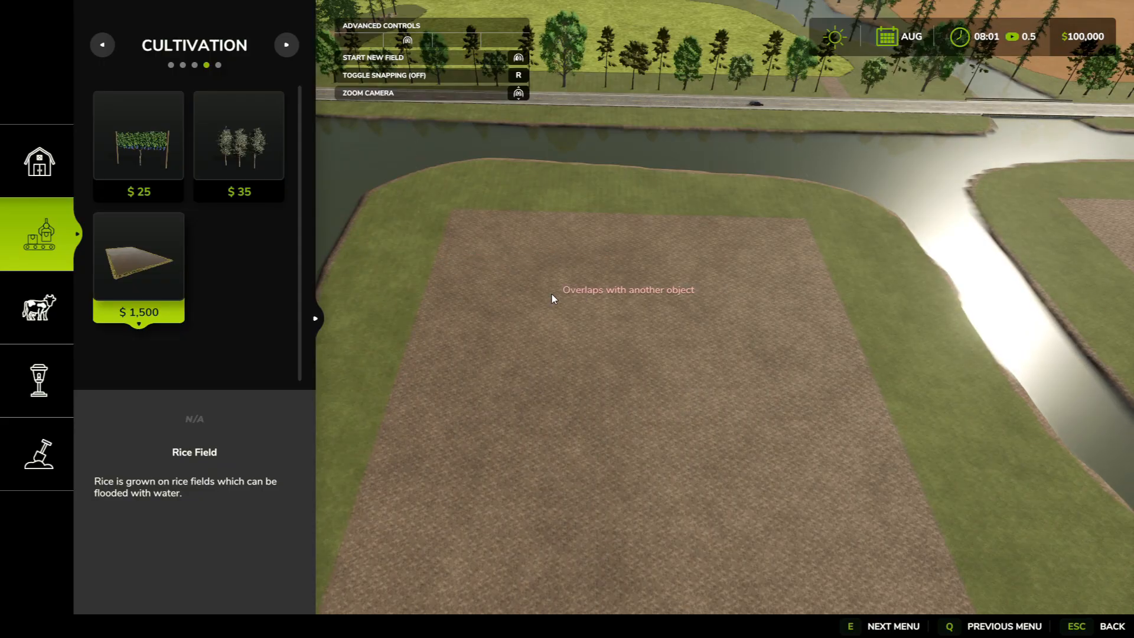
{"action": "key", "text": "r"}
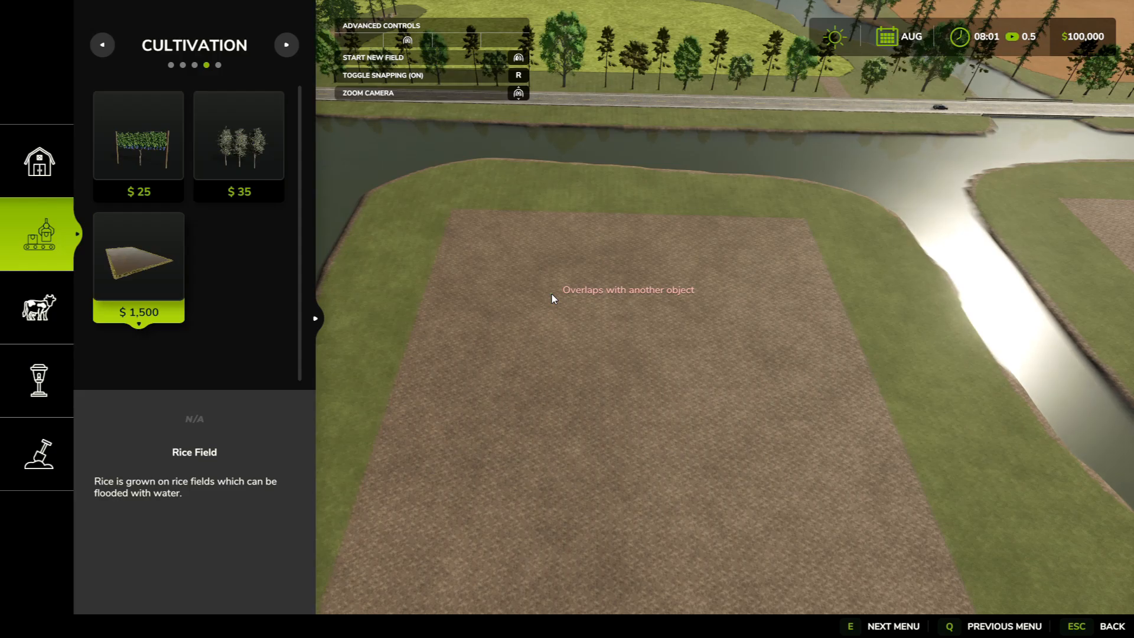
{"action": "key", "text": "r"}
{"action": "key", "text": "w"}
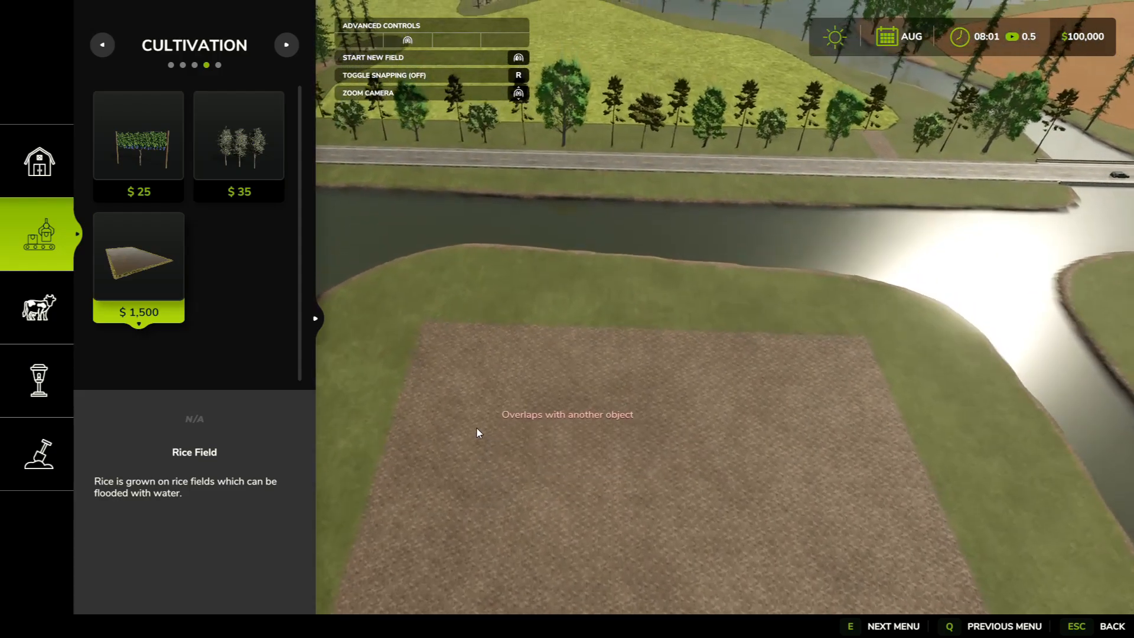
{"action": "left_click", "coordinate": [411, 390]}
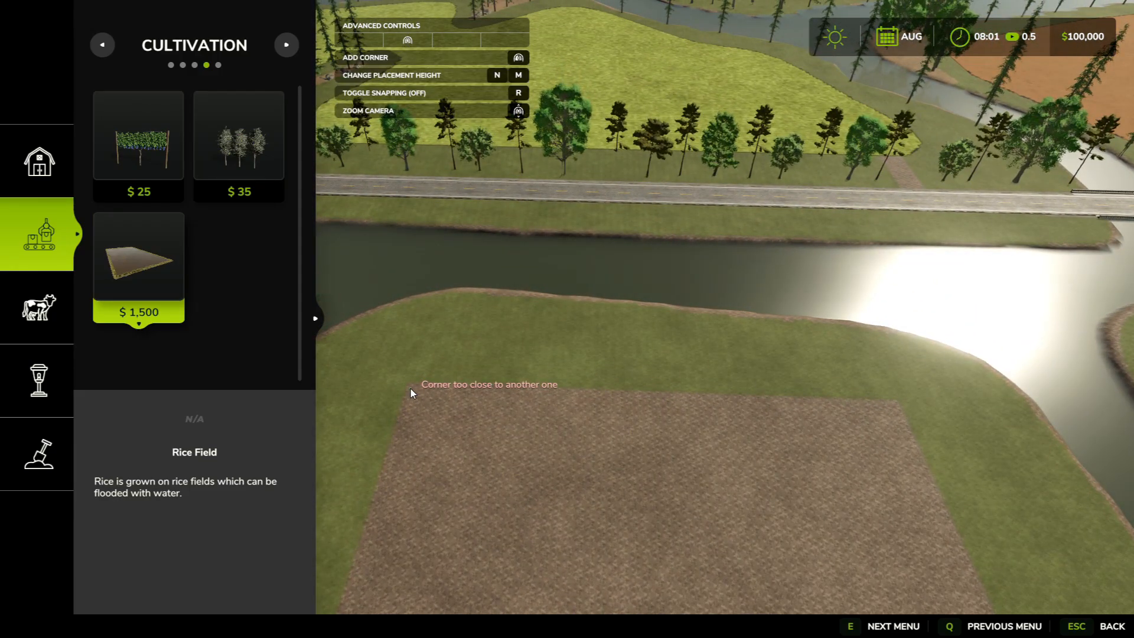
{"action": "key", "text": "d"}
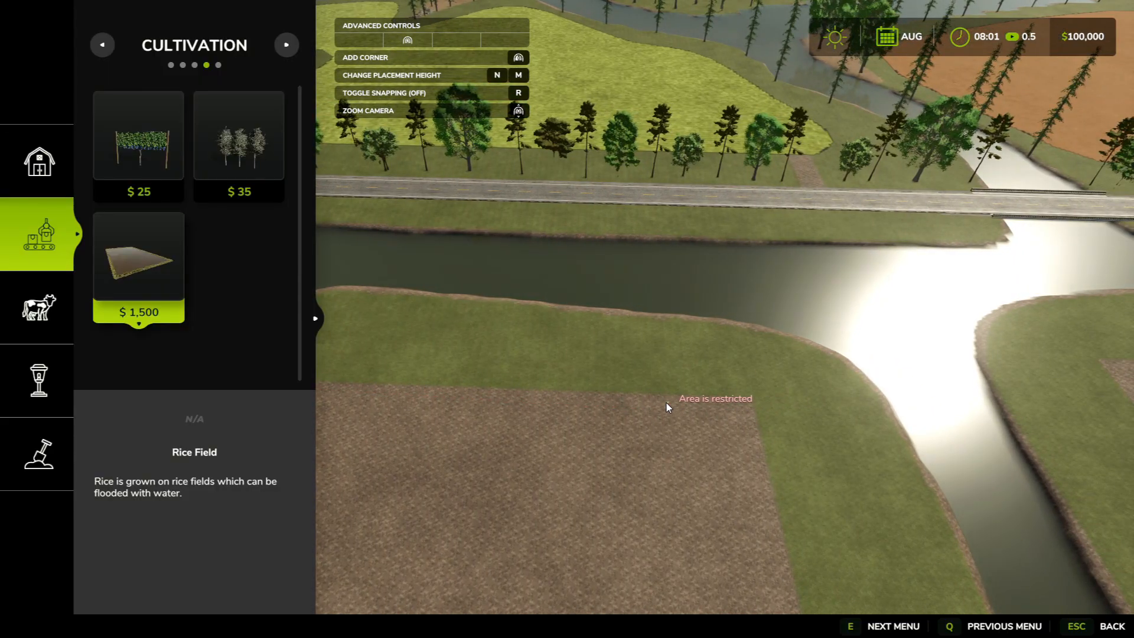
{"action": "left_click", "coordinate": [634, 399]}
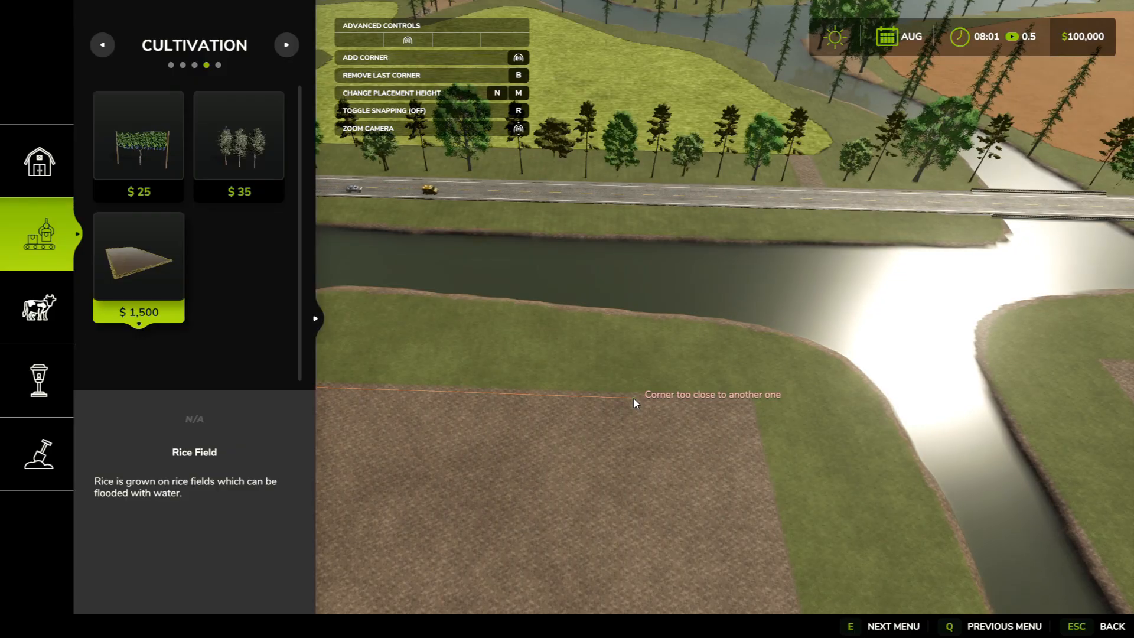
Try extending the rice field from its far edge toward the near side of the brown field, and leave construction mode
{"action": "key", "text": "s"}
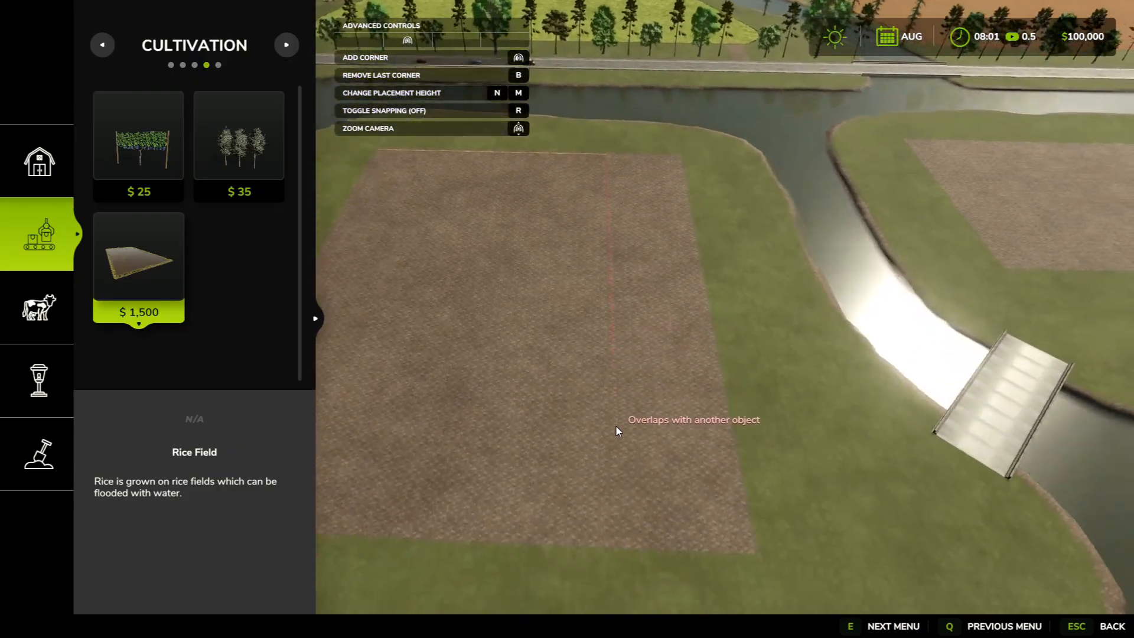
{"action": "key", "text": "s"}
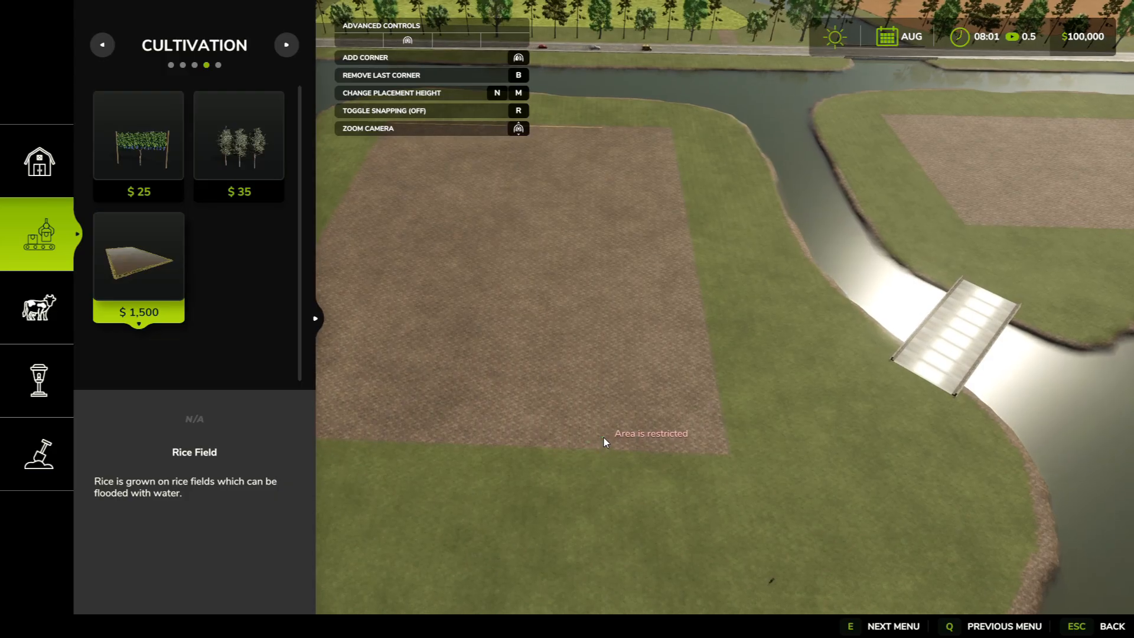
{"action": "key", "text": "w"}
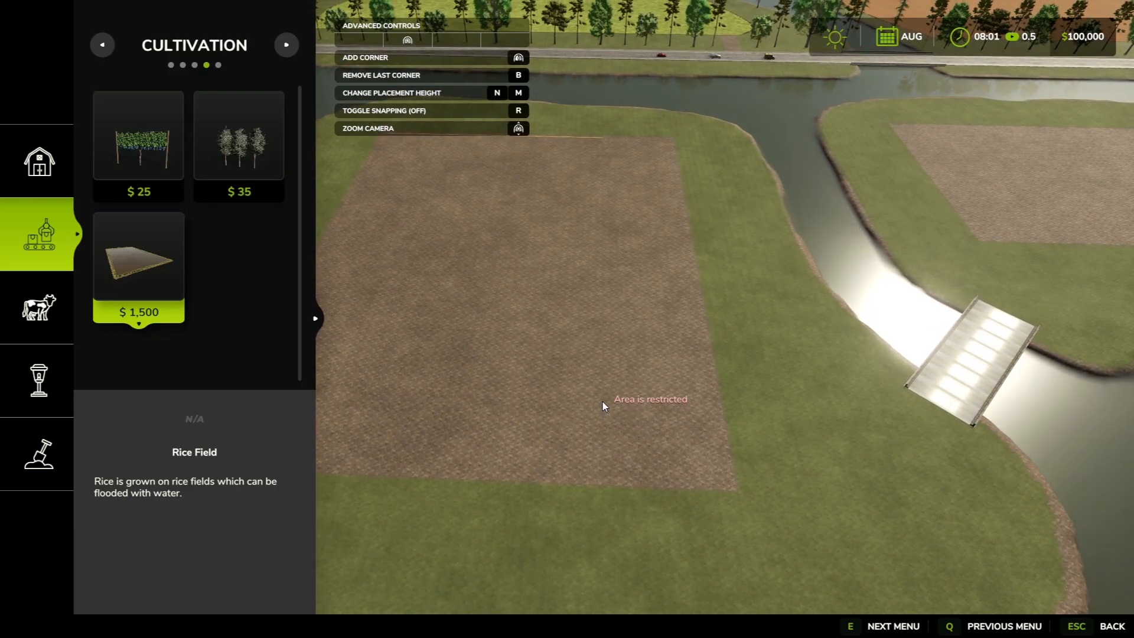
{"action": "key", "text": "w"}
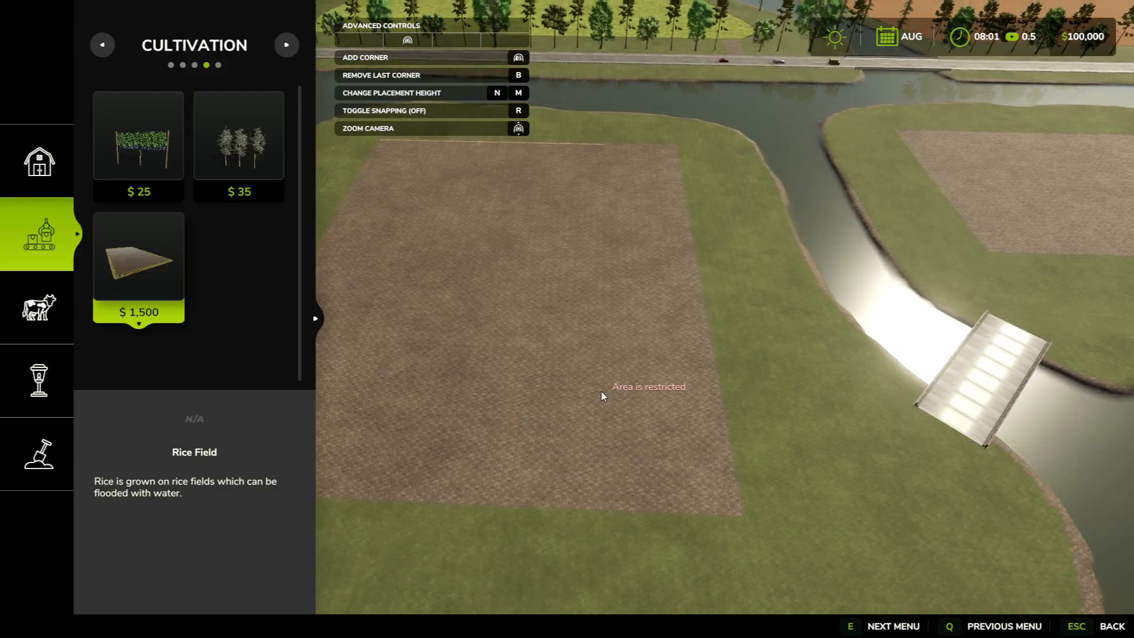
{"action": "key", "text": "w"}
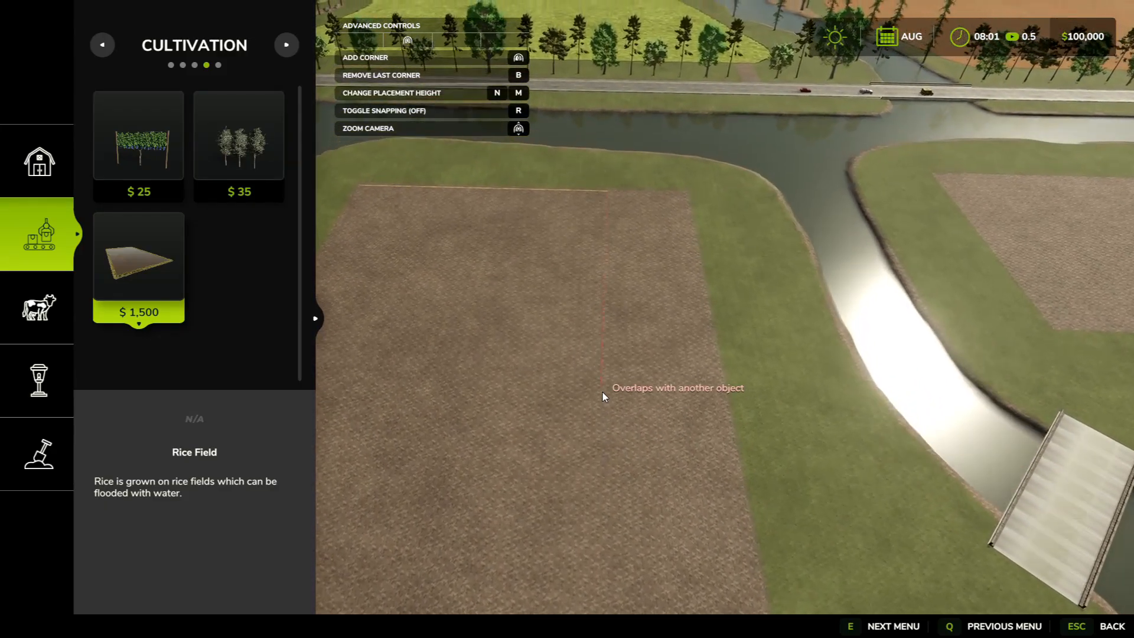
{"action": "key", "text": "w"}
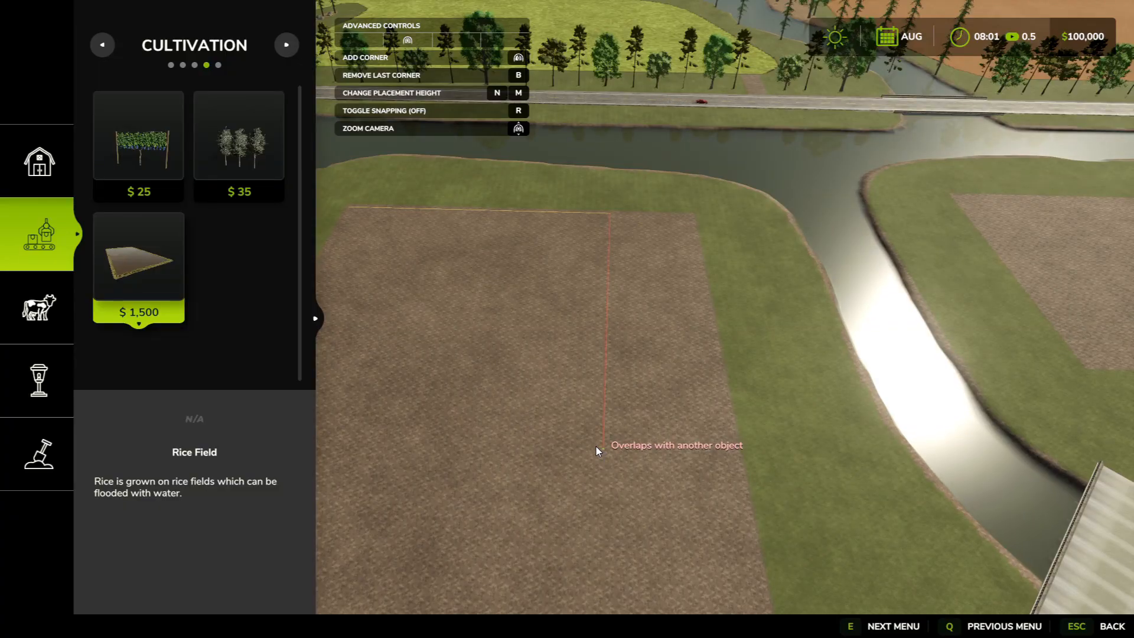
{"action": "key", "text": "Escape"}
{"action": "key", "text": "Escape"}
{"action": "key", "text": "Escape"}
Quit the career, exit the game to the desktop, and switch to GIANTS Editor with the RicciSwamp map
{"action": "key", "text": "Escape"}
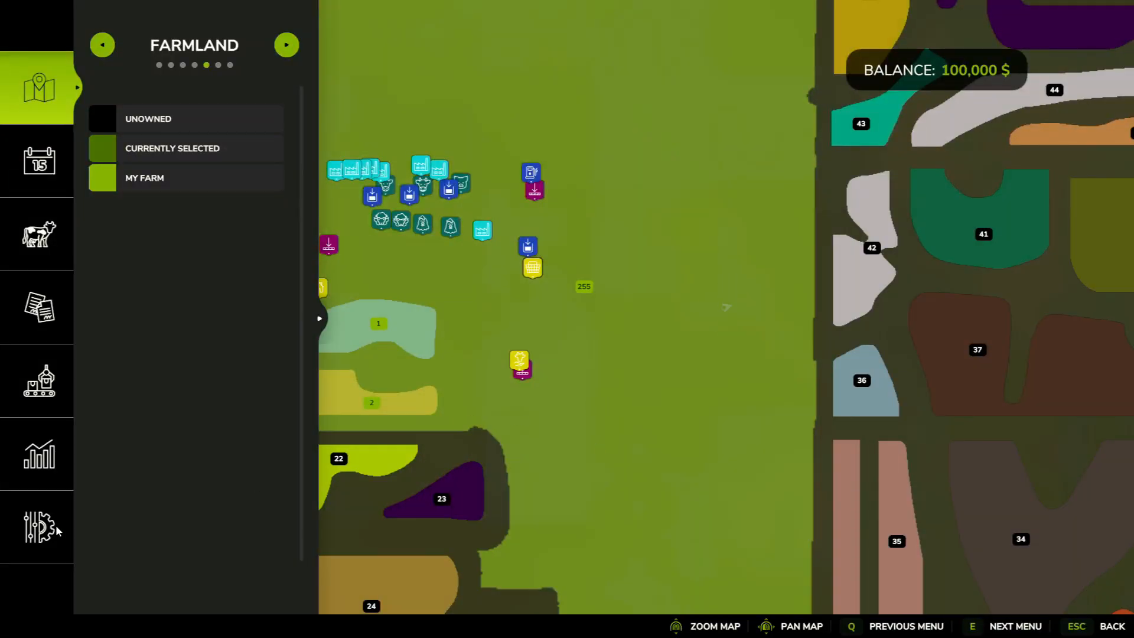
{"action": "left_click", "coordinate": [56, 526]}
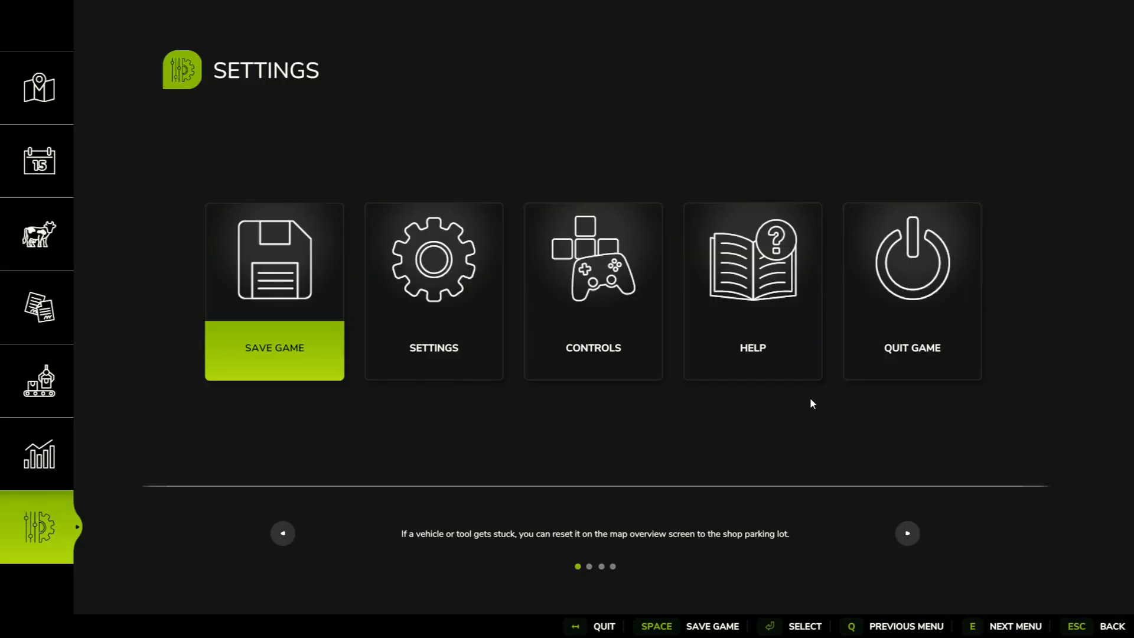
{"action": "left_click", "coordinate": [916, 273]}
{"action": "key", "text": "Return"}
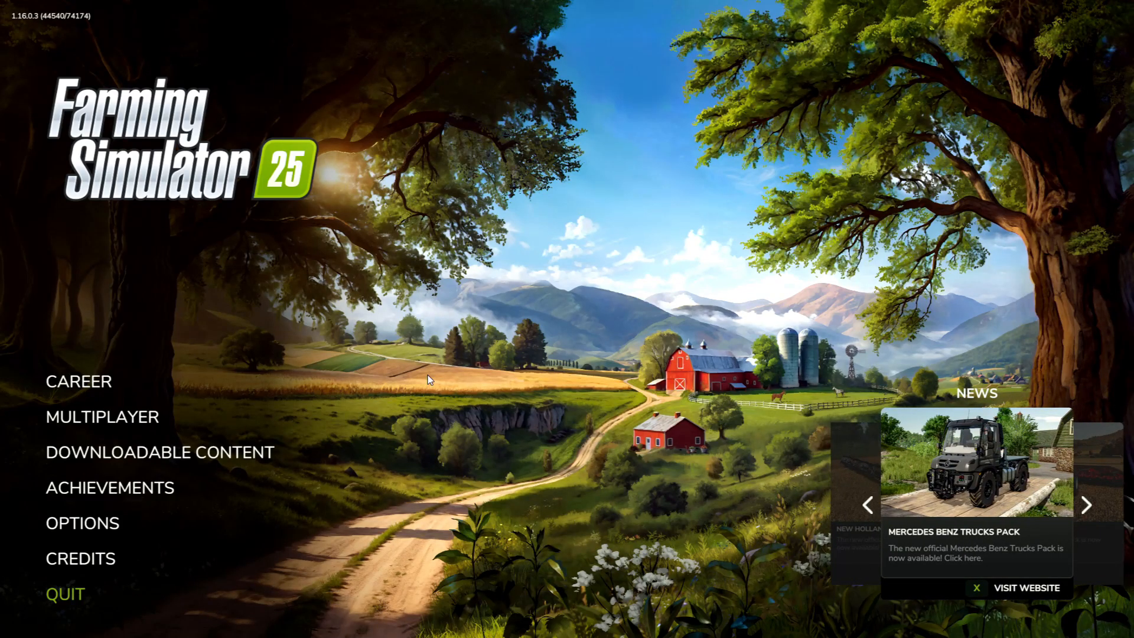
{"action": "left_click", "coordinate": [73, 590]}
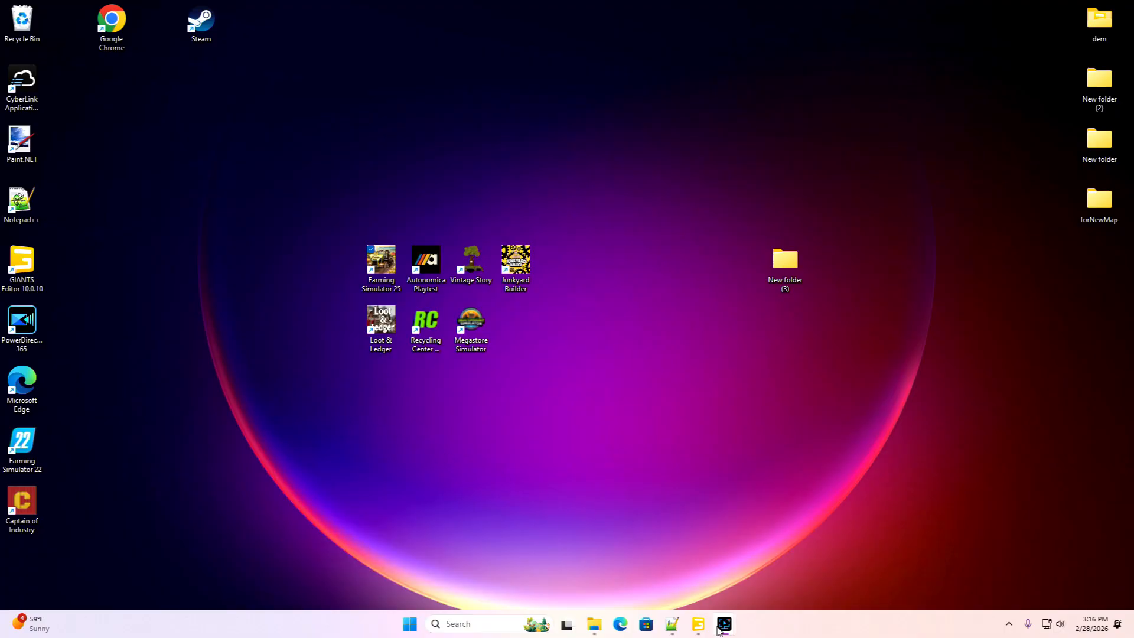
{"action": "left_click", "coordinate": [698, 624]}
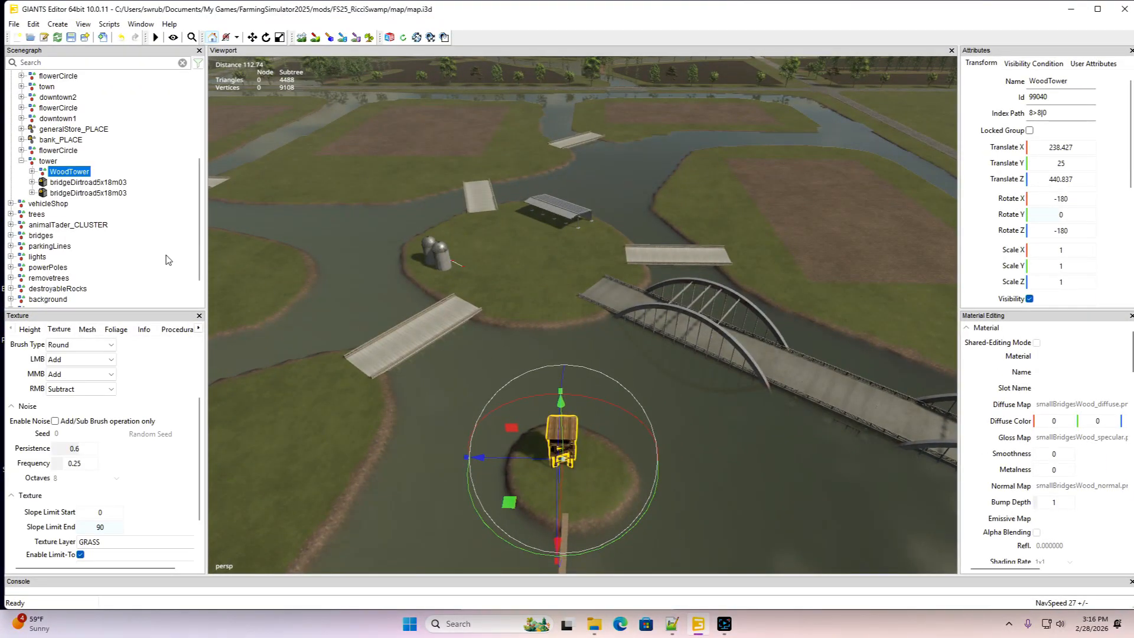